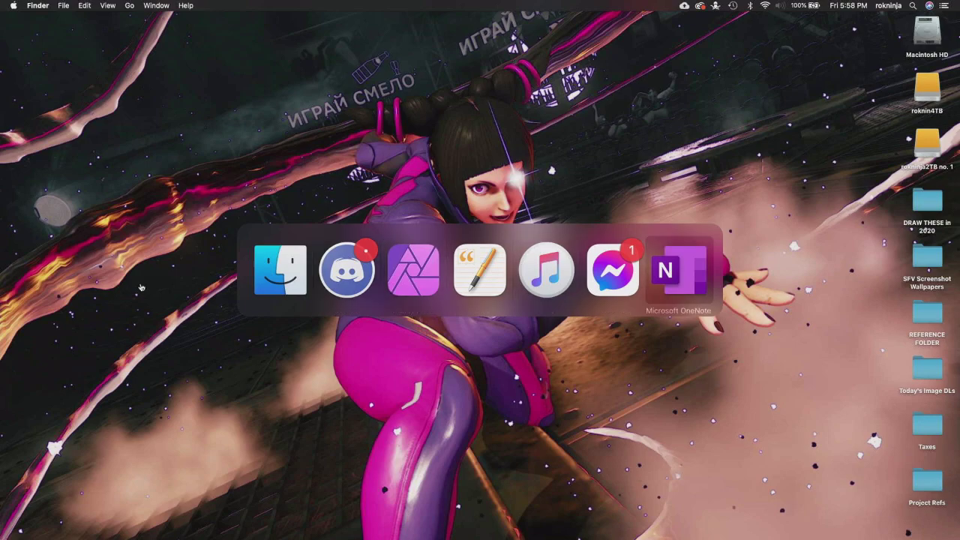
Switch to the chat windows and decline Discord's offer to use the new AVT GC513 audio output device.
{"action": "key", "text": "super+Tab"}
{"action": "key", "text": "super+Tab"}
{"action": "key", "text": "super+Tab"}
{"action": "key", "text": "super+Tab"}
{"action": "key", "text": "super+Tab"}
{"action": "key", "text": "super+Tab"}
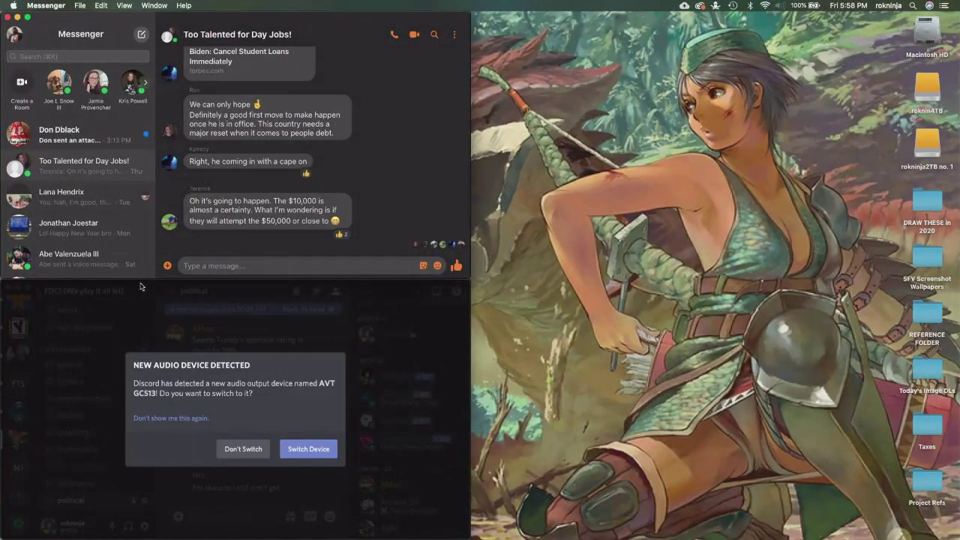
{"action": "left_click", "coordinate": [251, 452]}
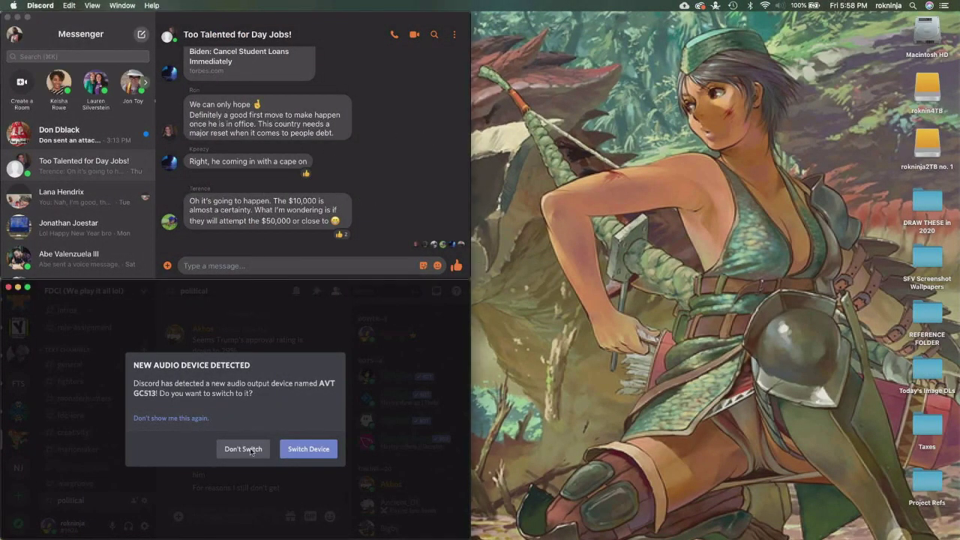
{"action": "left_click", "coordinate": [260, 453]}
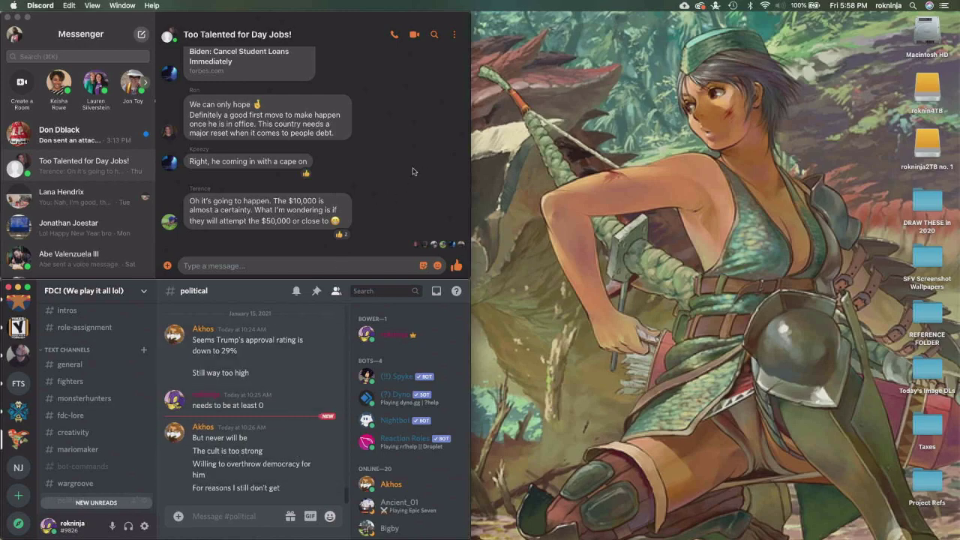
Quit both Messenger and Discord.
{"action": "left_click", "coordinate": [401, 214]}
{"action": "key", "text": "super+q"}
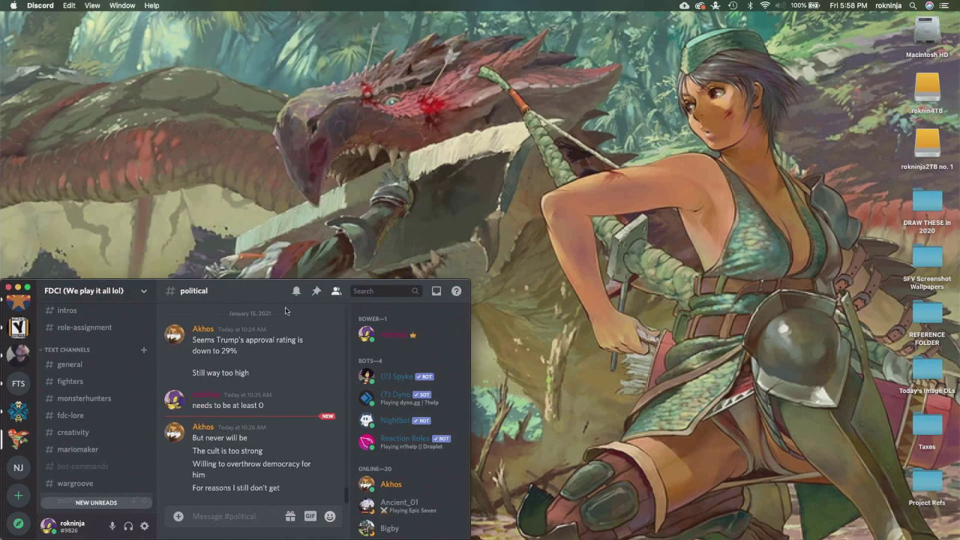
{"action": "key", "text": "super+q"}
Switch to Pages and quit it, closing the open manuscript.
{"action": "key", "text": "super+Tab"}
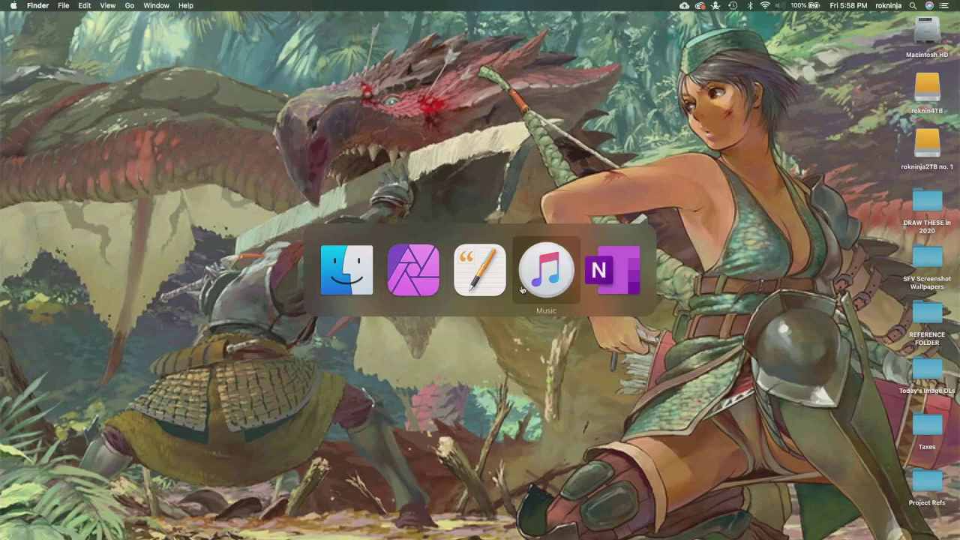
{"action": "left_click", "coordinate": [499, 280]}
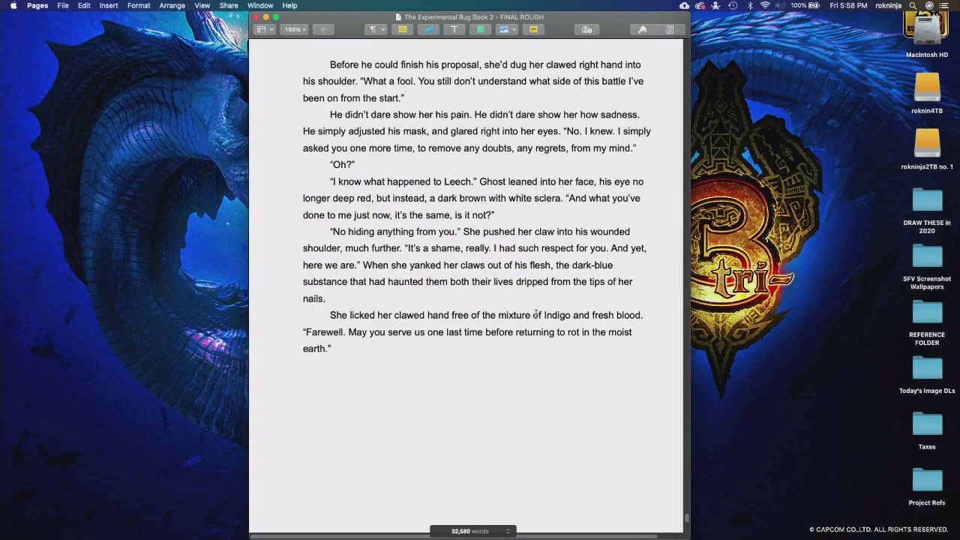
{"action": "key", "text": "super+q"}
Switch to OneNote and view the Character Art page in the Characters section of the Planet Dragon notebook.
{"action": "key", "text": "super+Tab"}
{"action": "left_click", "coordinate": [566, 284]}
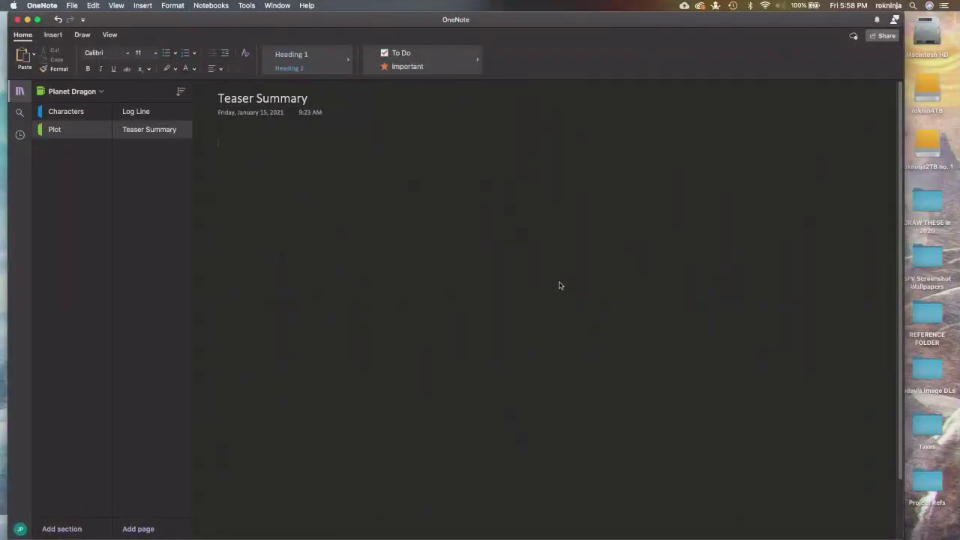
{"action": "left_click", "coordinate": [92, 113]}
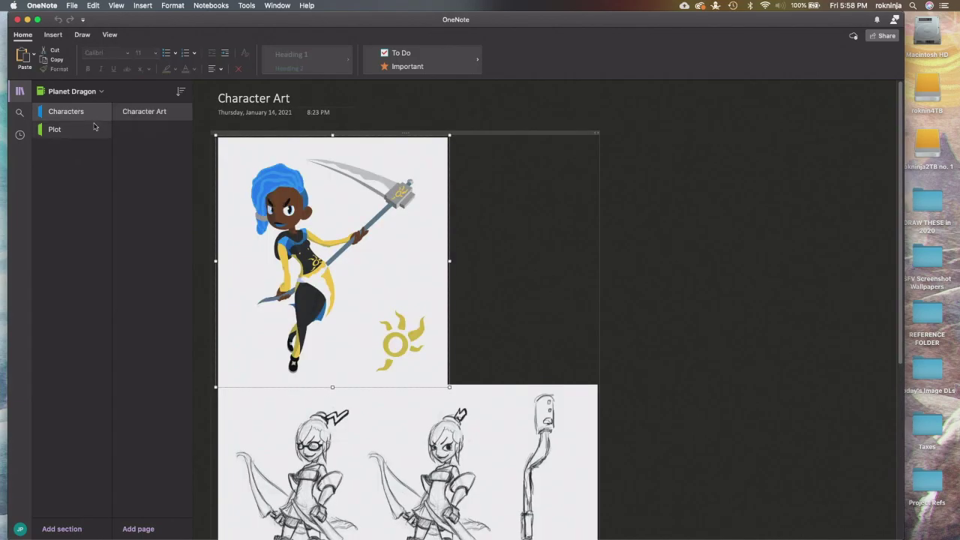
{"action": "scroll", "coordinate": [881, 217], "scroll_direction": "down", "scroll_amount": 3}
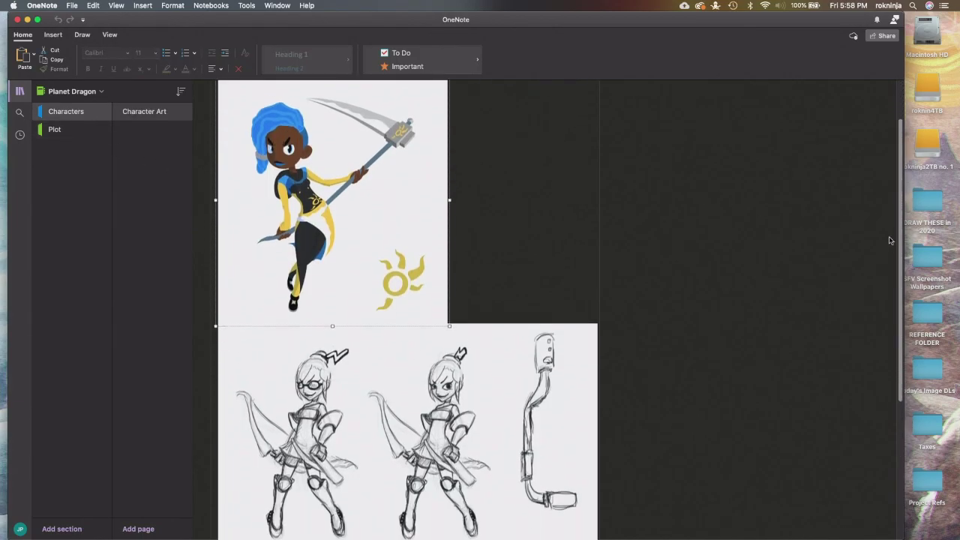
{"action": "scroll", "coordinate": [872, 274], "scroll_direction": "up", "scroll_amount": 1}
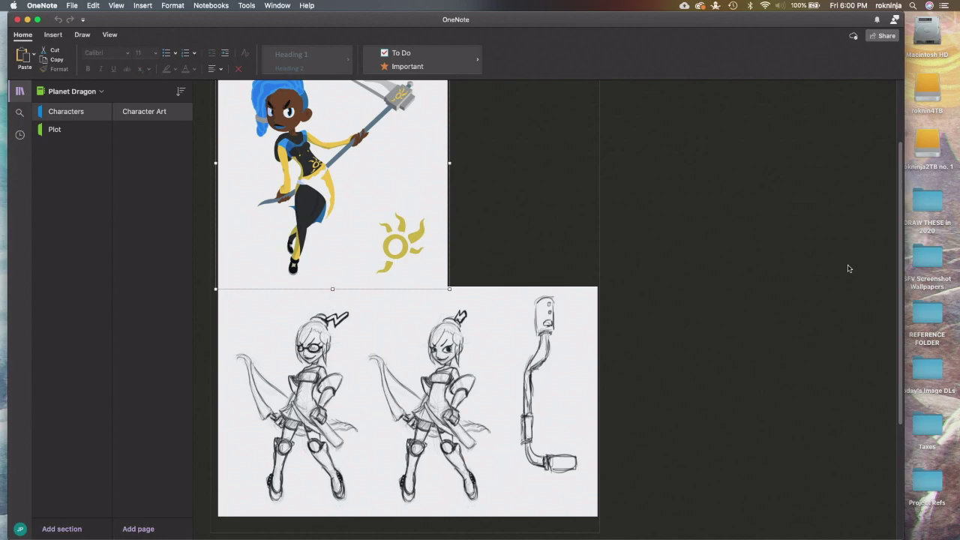
Switch to Music, play the song "Monday's High (WIP)" and return to OneNote.
{"action": "key", "text": "super+Tab"}
{"action": "key", "text": "super+Tab"}
{"action": "key", "text": "super+Tab"}
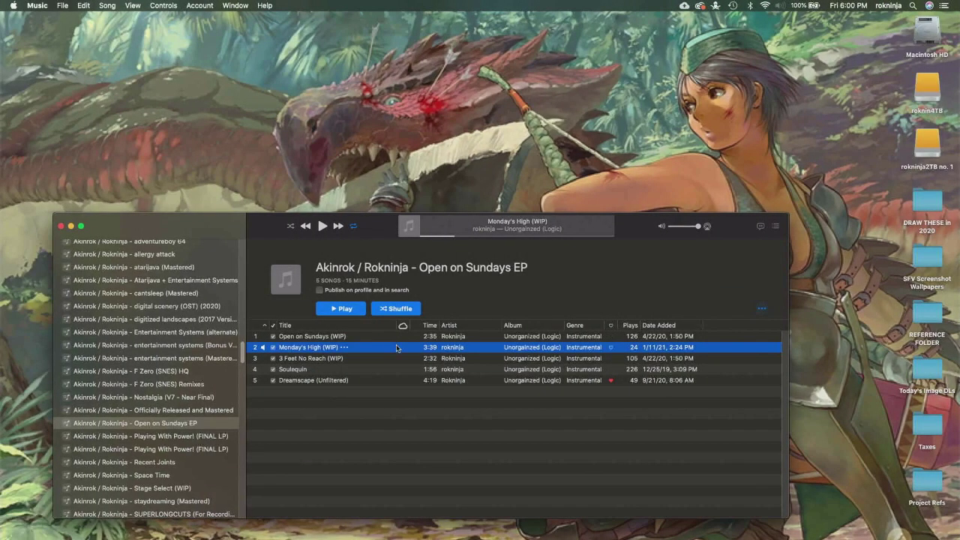
{"action": "double_click", "coordinate": [398, 348]}
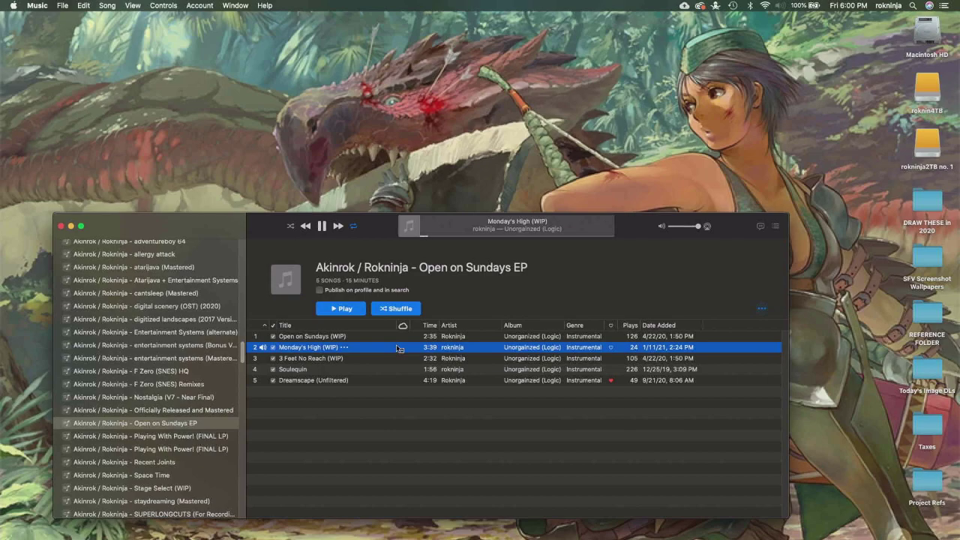
{"action": "key", "text": "ctrl+Right"}
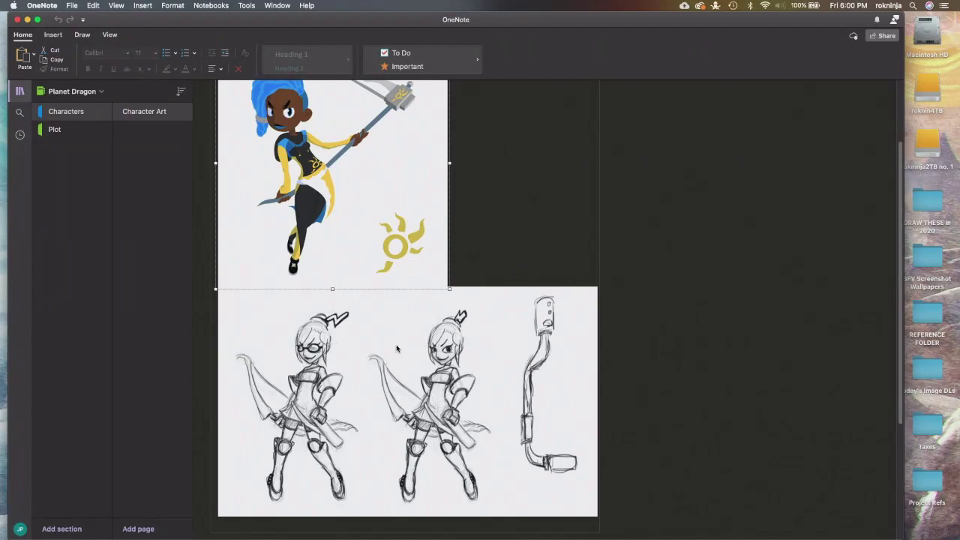
Lower the system volume and bring up the beginning of the Character Art page in OneNote.
{"action": "key", "text": "ctrl+Left"}
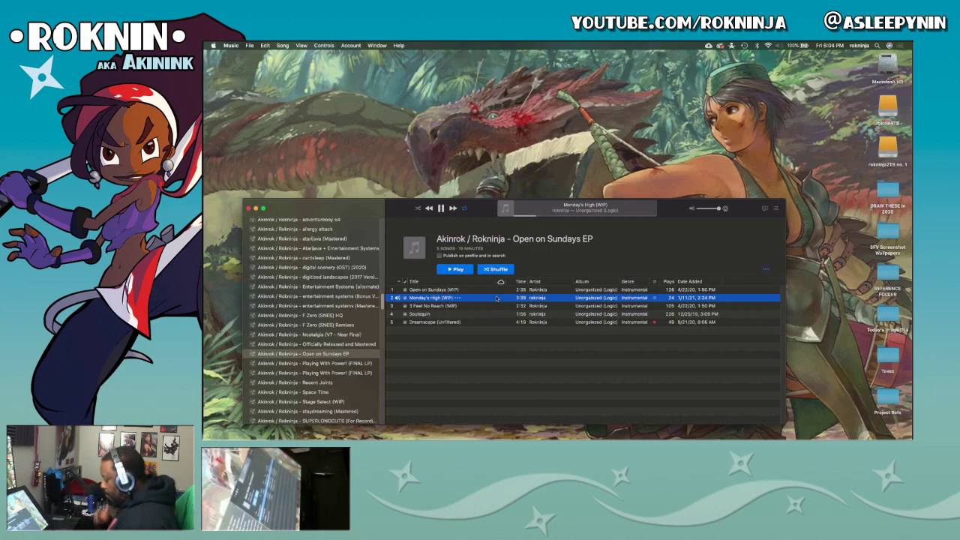
{"action": "key", "text": "XF86AudioLowerVolume"}
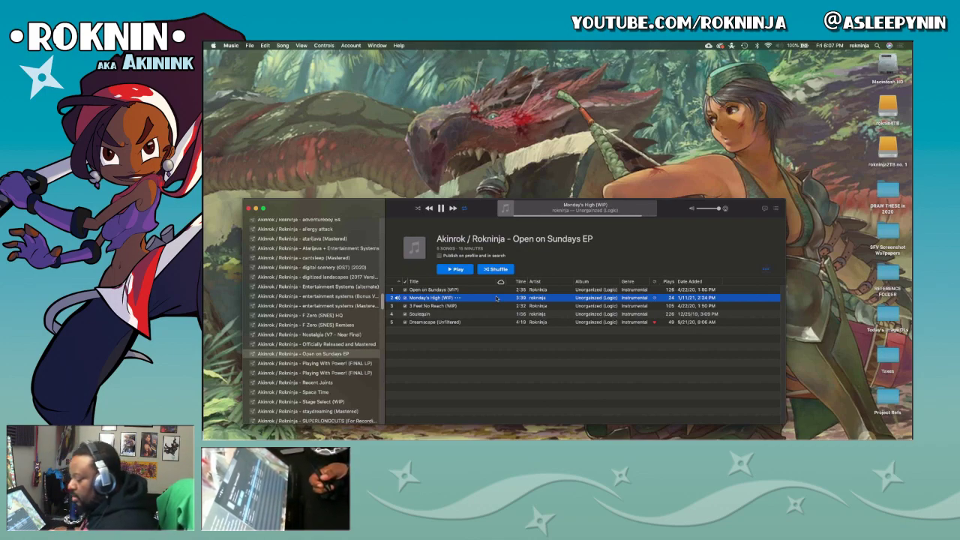
{"action": "key", "text": "super+Tab"}
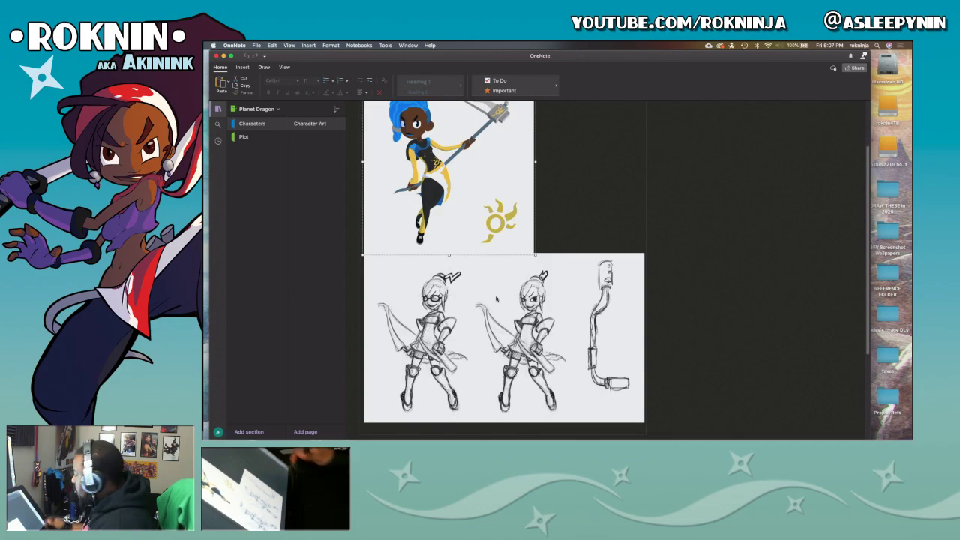
{"action": "scroll", "coordinate": [864, 253], "scroll_direction": "up", "scroll_amount": 2}
{"action": "scroll", "coordinate": [864, 254], "scroll_direction": "up", "scroll_amount": 1}
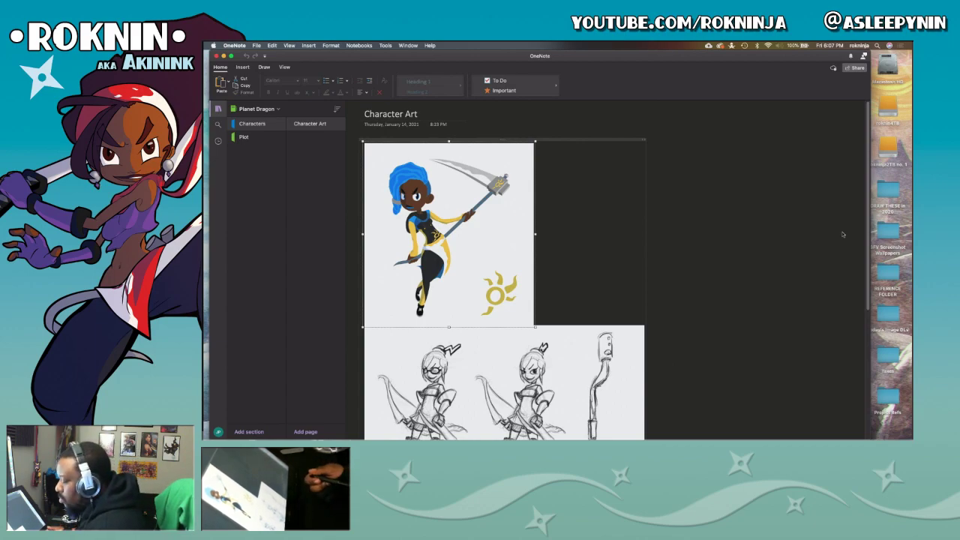
{"action": "key", "text": "XF86AudioLowerVolume"}
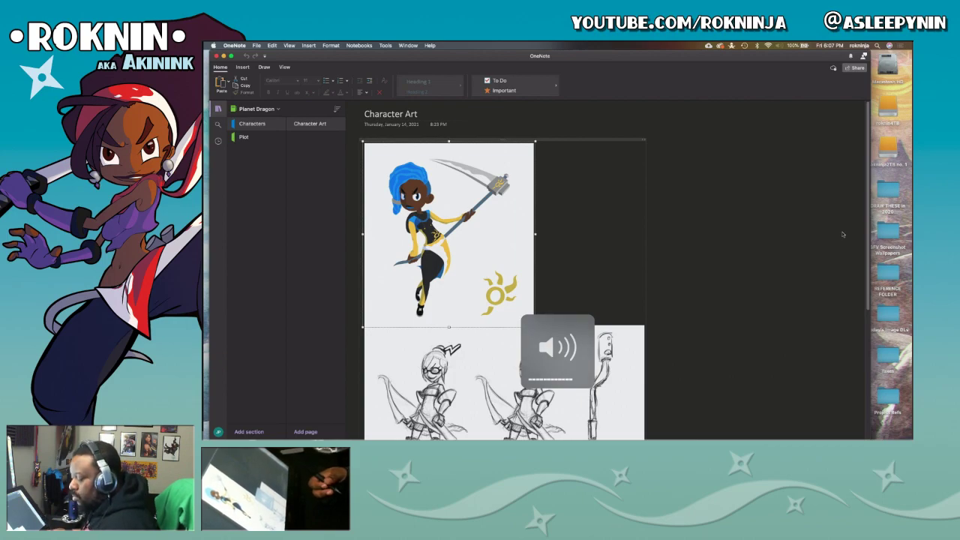
{"action": "key", "text": "XF86AudioLowerVolume"}
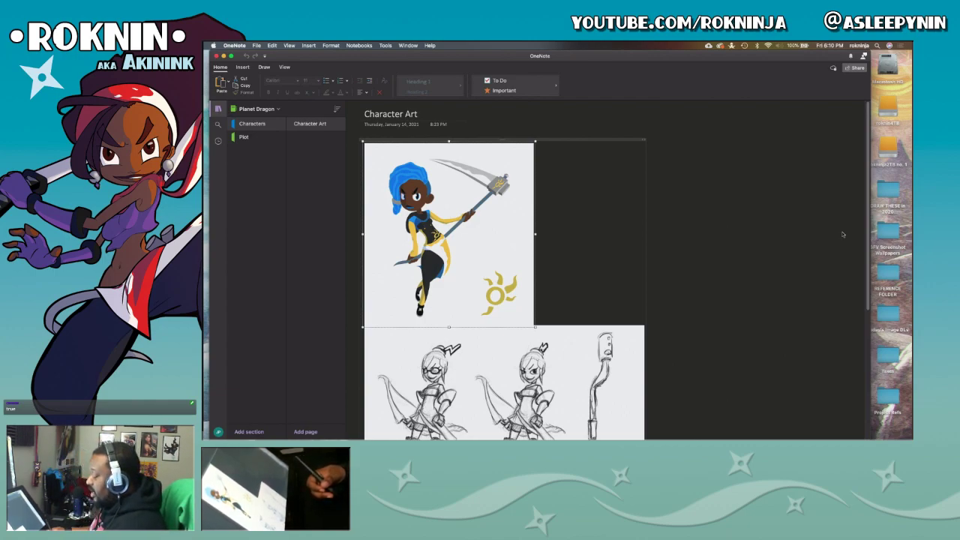
Switch to Affinity Photo, check its recently opened documents and quit the program.
{"action": "mouse_move", "coordinate": [701, 435]}
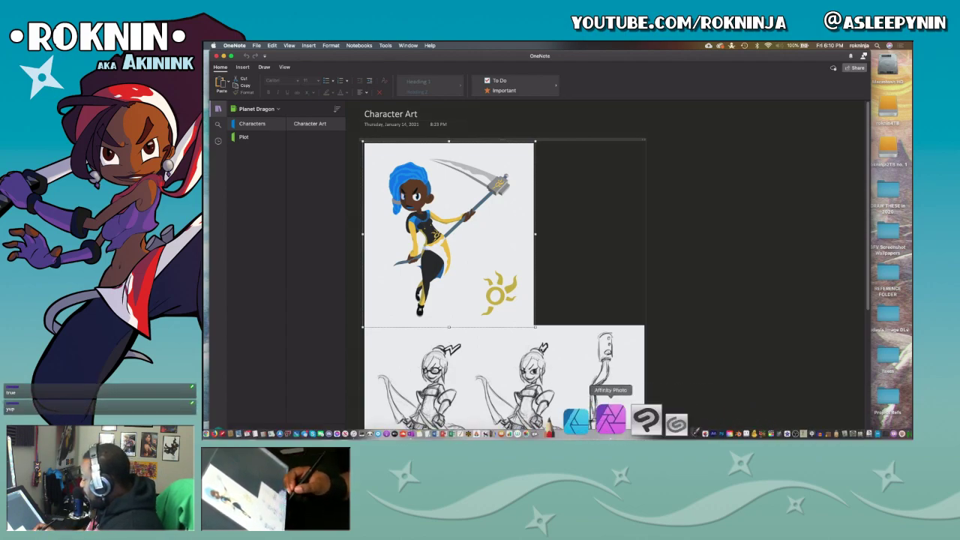
{"action": "left_click", "coordinate": [615, 420]}
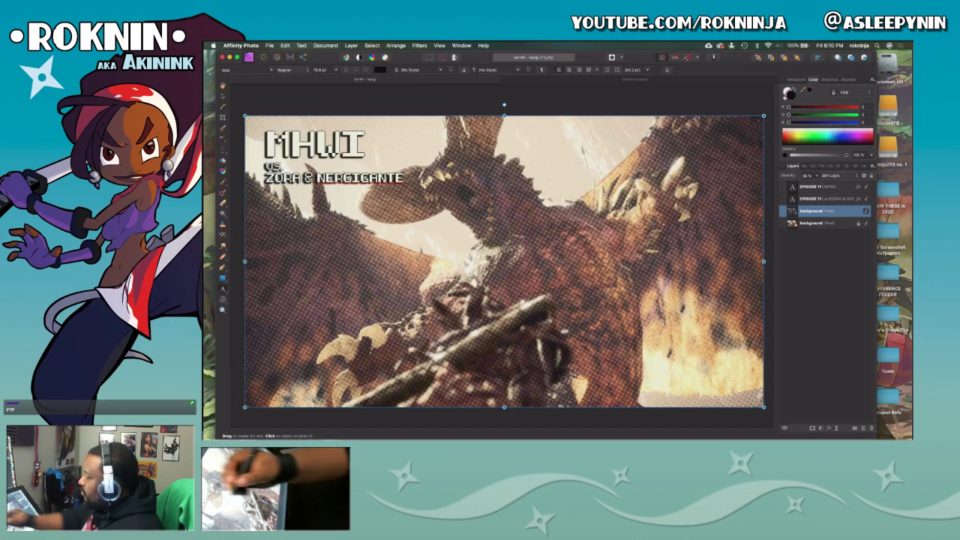
{"action": "left_click", "coordinate": [285, 45]}
{"action": "mouse_move", "coordinate": [269, 45]}
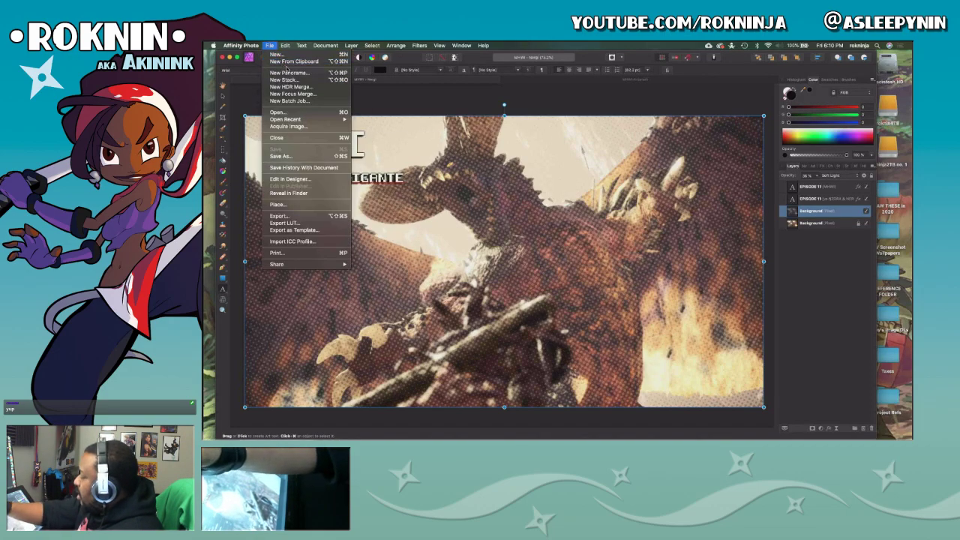
{"action": "mouse_move", "coordinate": [331, 120]}
{"action": "left_click", "coordinate": [370, 105]}
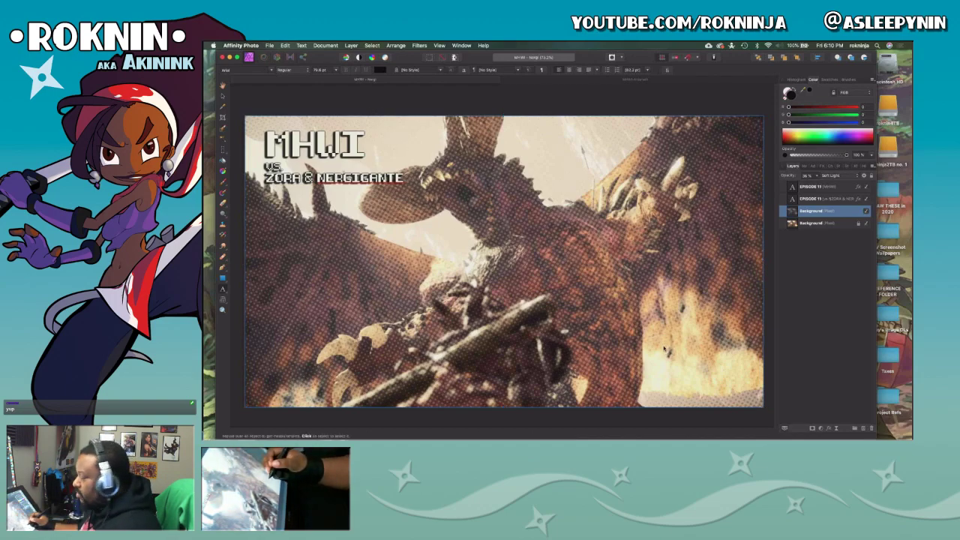
{"action": "key", "text": "super+q"}
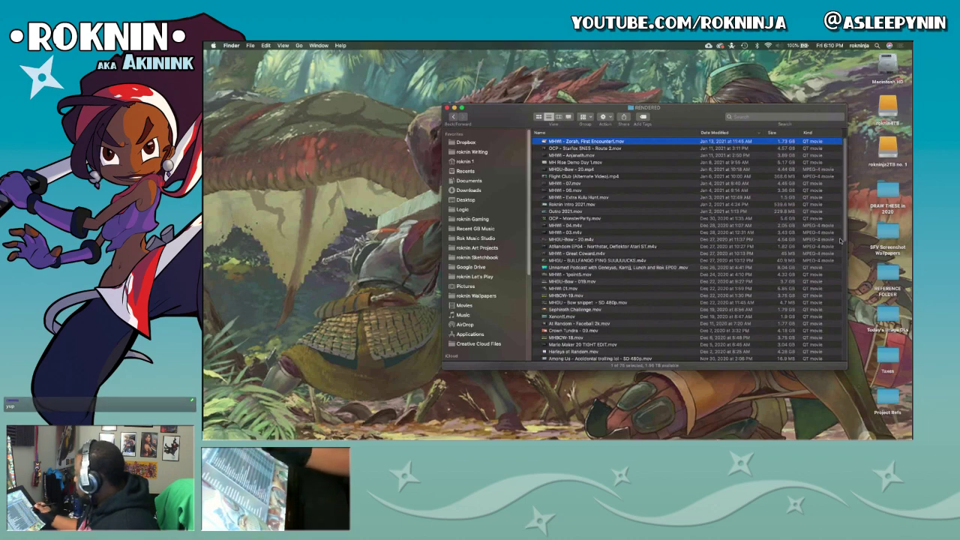
Open the roknin4TB drive in its own Finder window and reposition that window.
{"action": "left_click_drag", "start_coordinate": [844, 239], "coordinate": [859, 144]}
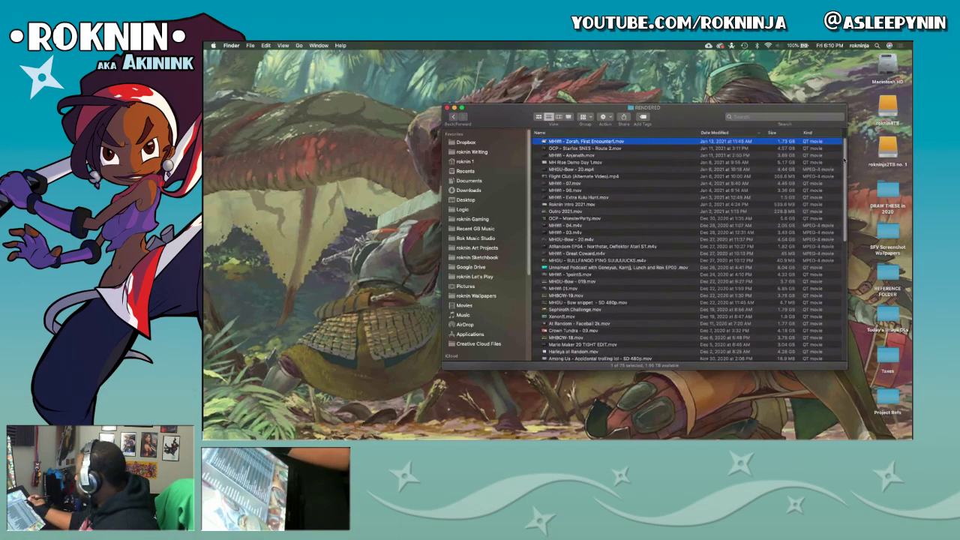
{"action": "double_click", "coordinate": [885, 112]}
{"action": "left_click", "coordinate": [882, 117]}
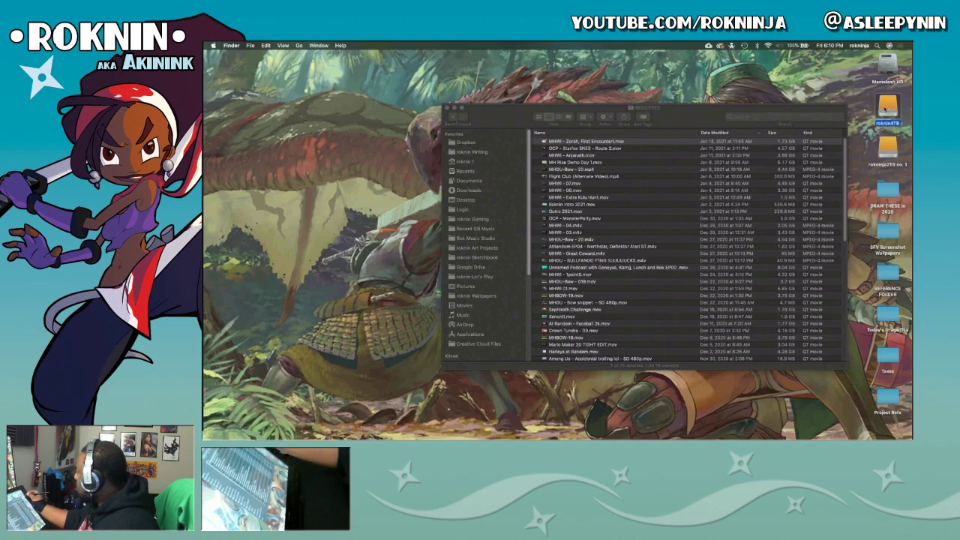
{"action": "double_click", "coordinate": [884, 109]}
{"action": "left_click_drag", "start_coordinate": [597, 116], "coordinate": [570, 95]}
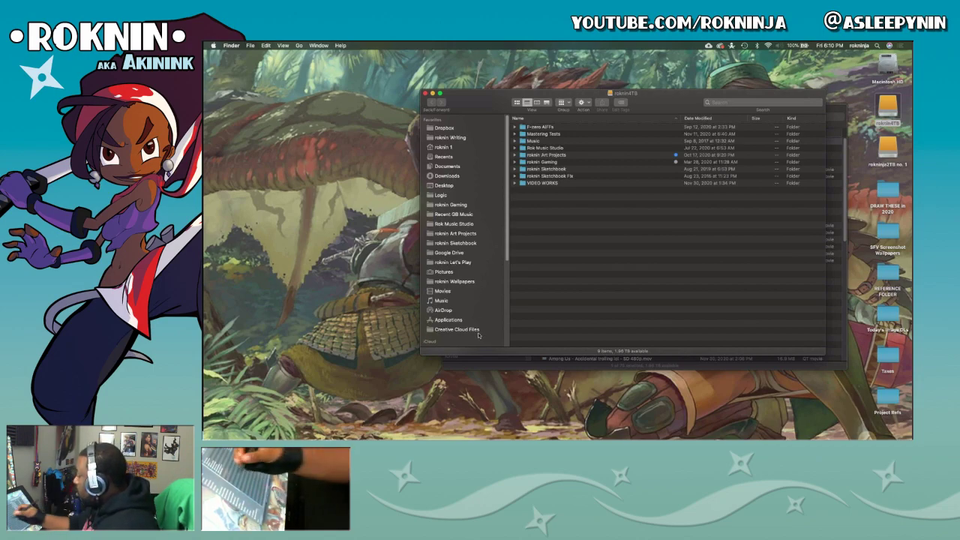
Open the THUMBS folder inside the VIDEO WORKS folder.
{"action": "double_click", "coordinate": [559, 186]}
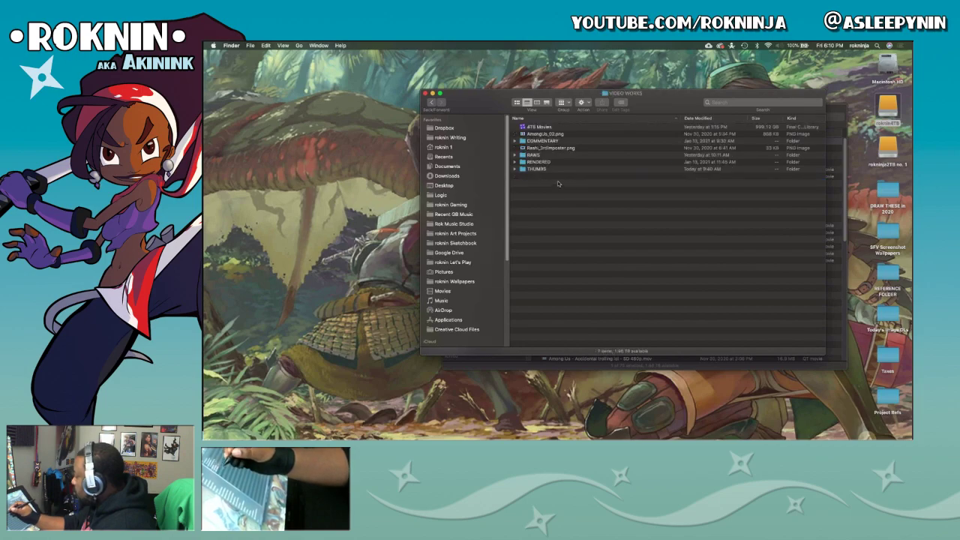
{"action": "left_click", "coordinate": [550, 170]}
{"action": "double_click", "coordinate": [550, 169]}
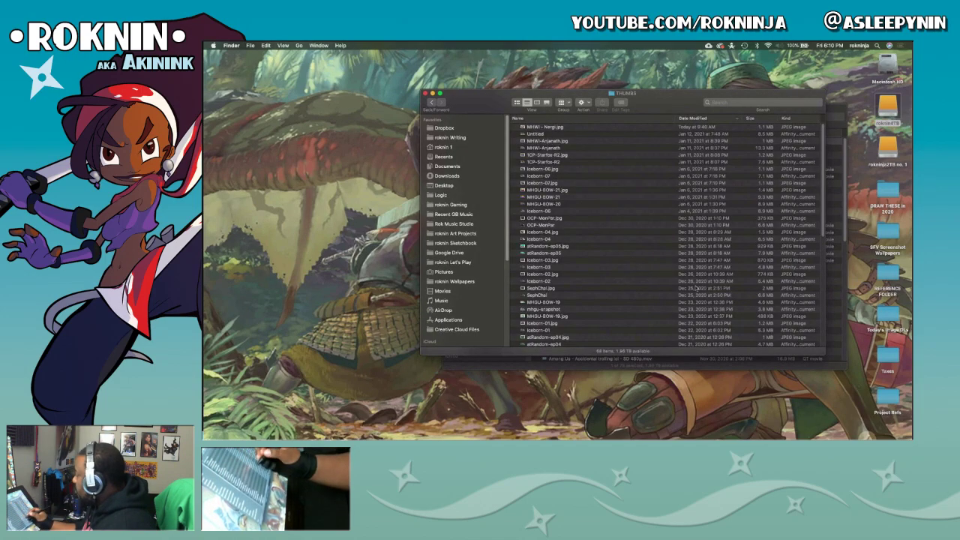
Sort the THUMBS files by kind and select 1CP-Starfox-R2.jpg.
{"action": "scroll", "coordinate": [816, 285], "scroll_direction": "down", "scroll_amount": 6}
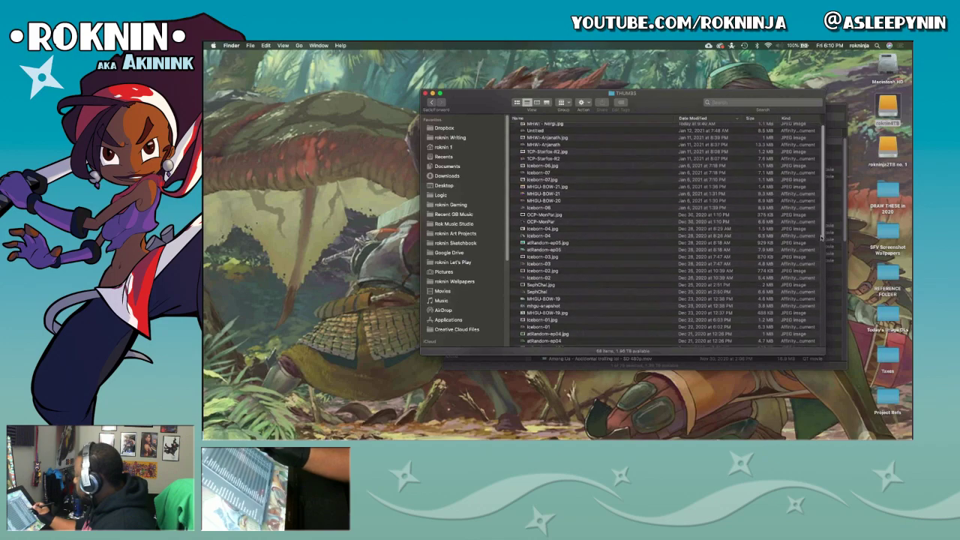
{"action": "scroll", "coordinate": [811, 296], "scroll_direction": "down", "scroll_amount": 2}
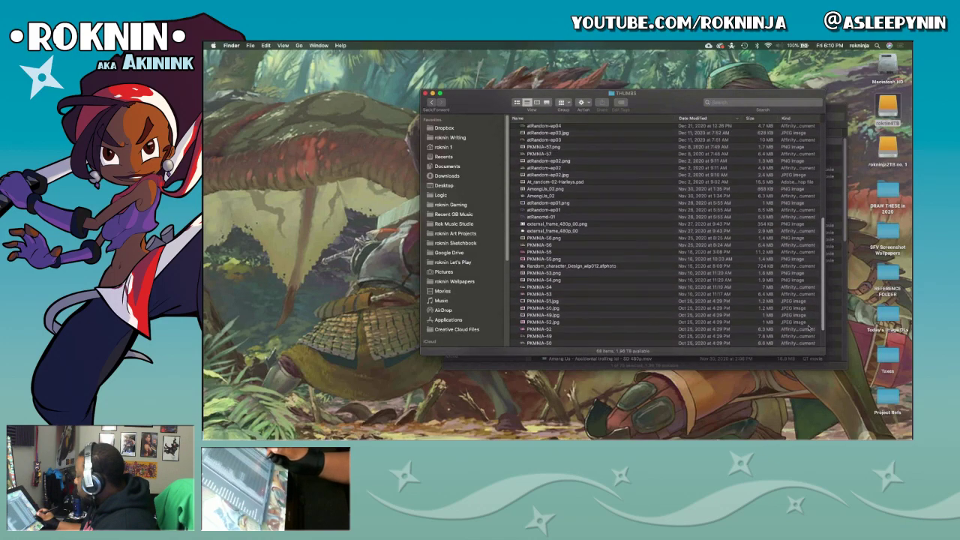
{"action": "scroll", "coordinate": [807, 297], "scroll_direction": "up", "scroll_amount": 5}
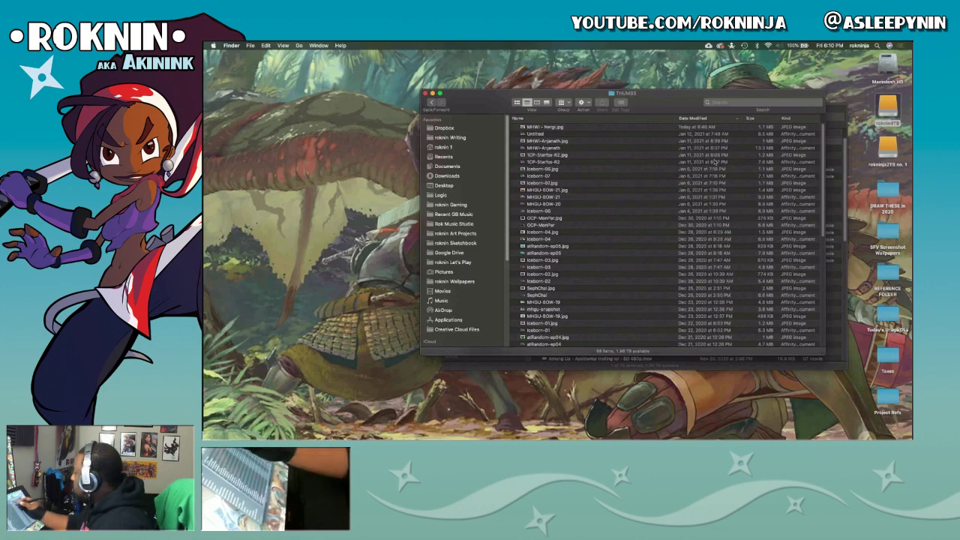
{"action": "left_click", "coordinate": [788, 118]}
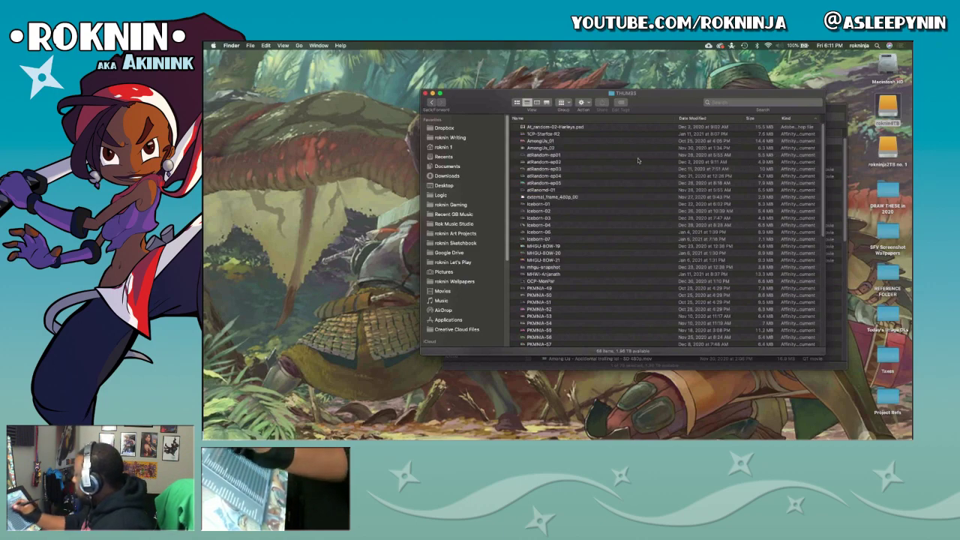
{"action": "scroll", "coordinate": [795, 240], "scroll_direction": "down", "scroll_amount": 10}
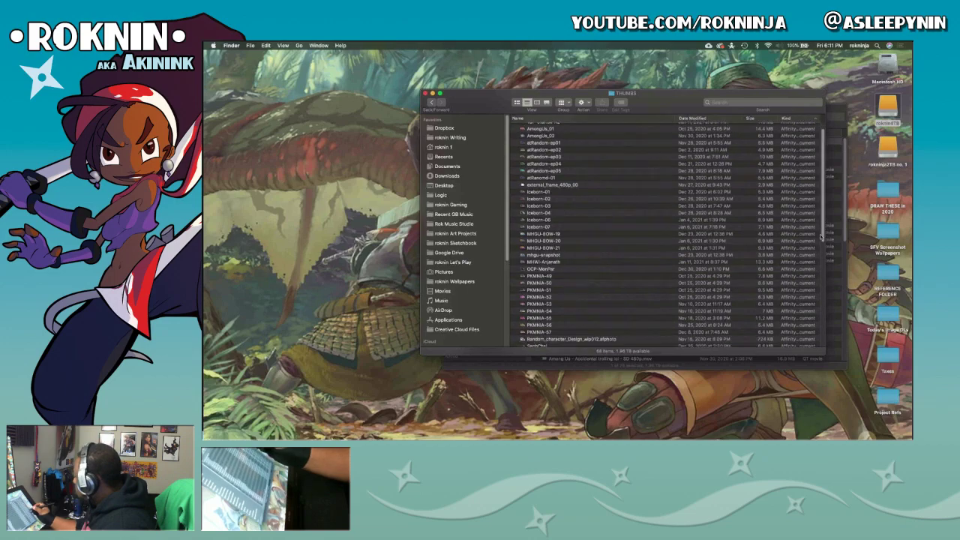
{"action": "key", "text": "1"}
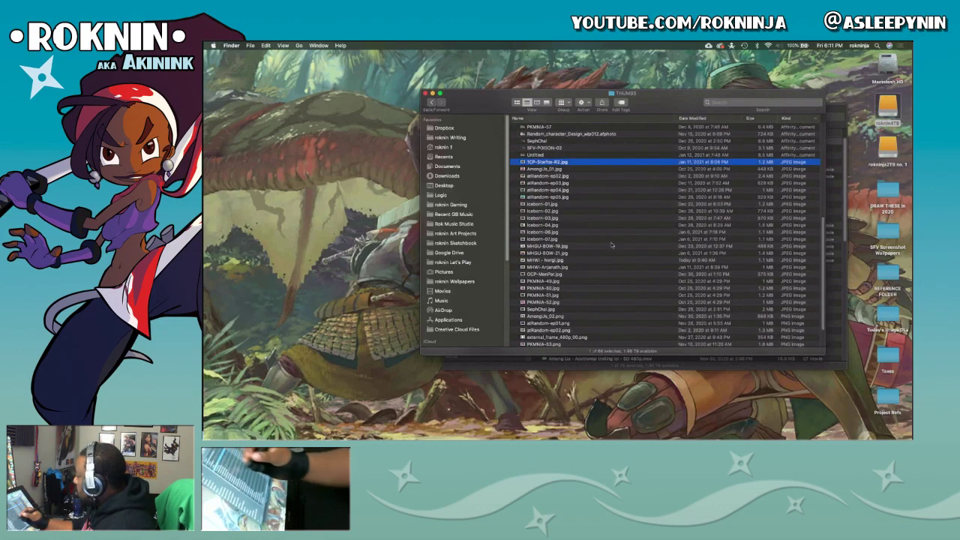
Preview 1CP-Starfox-R2.jpg with Quick Look at full-screen size and close the preview.
{"action": "key", "text": "space"}
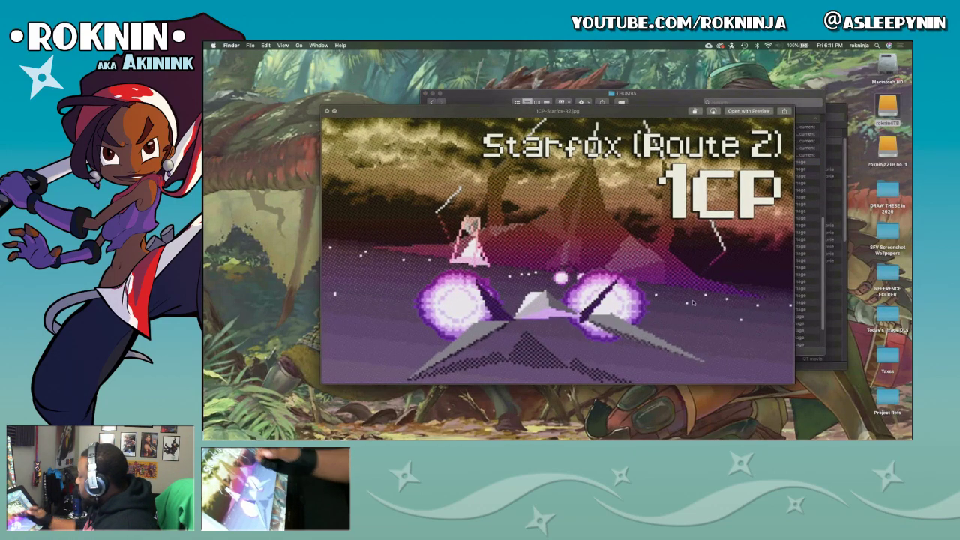
{"action": "left_click", "coordinate": [335, 111]}
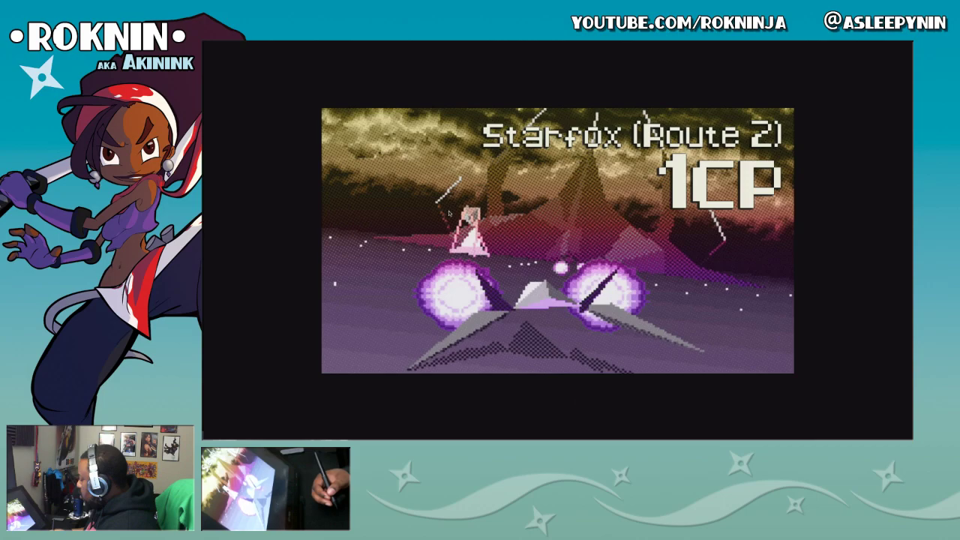
{"action": "left_click", "coordinate": [579, 399]}
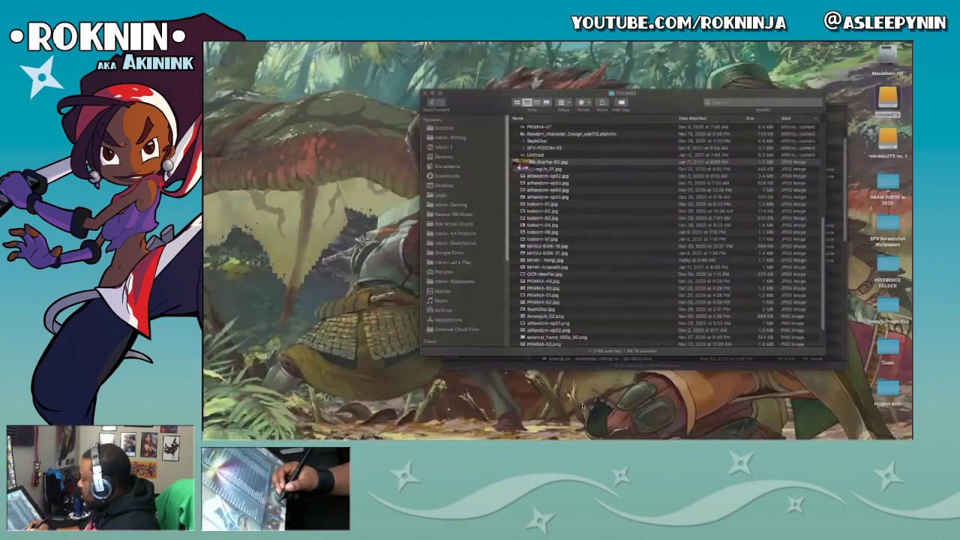
Select all images from 1CP-Starfox-R2.jpg through SFV-POISON-02.png in the THUMBS folder and open them together in Preview.
{"action": "scroll", "coordinate": [810, 240], "scroll_direction": "down", "scroll_amount": 3}
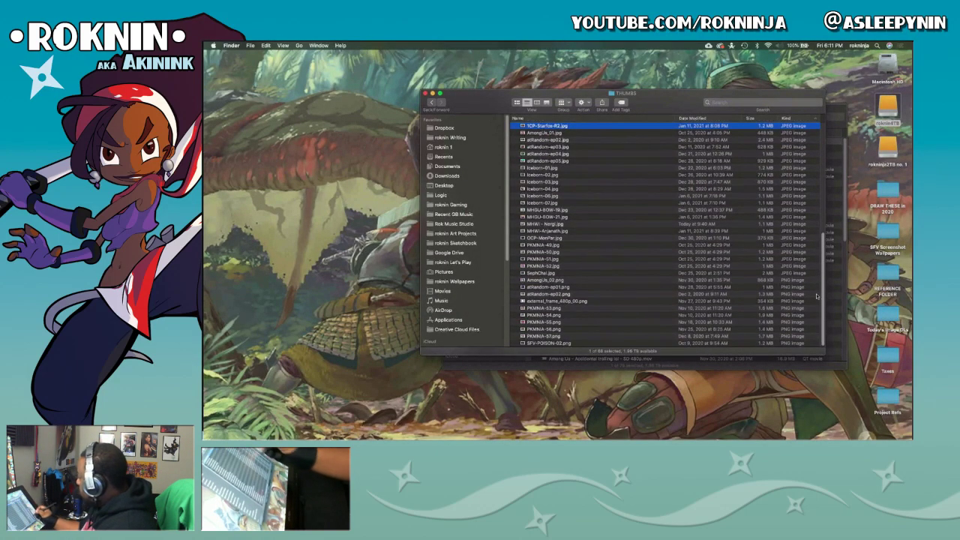
{"action": "left_click", "coordinate": [788, 343], "text": "shift"}
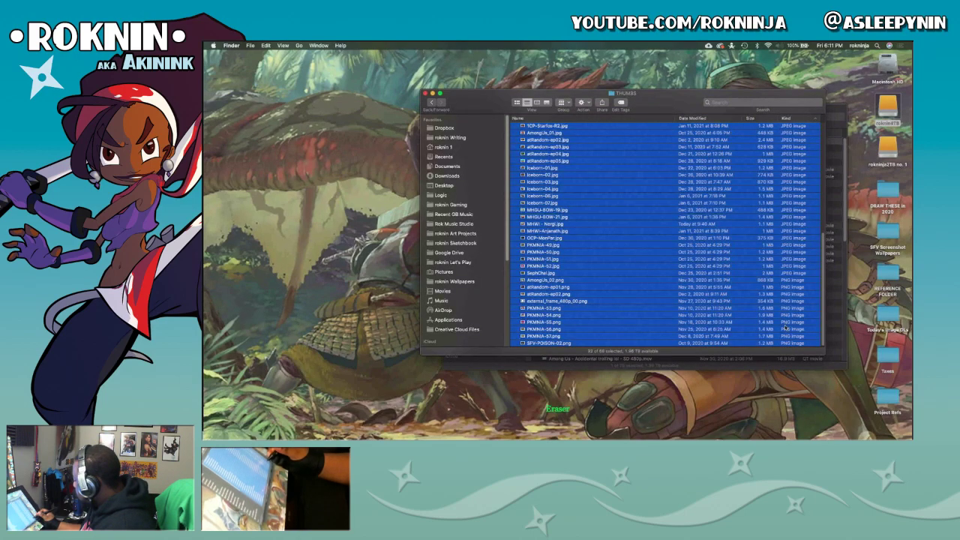
{"action": "right_click", "coordinate": [785, 318]}
{"action": "mouse_move", "coordinate": [802, 270]}
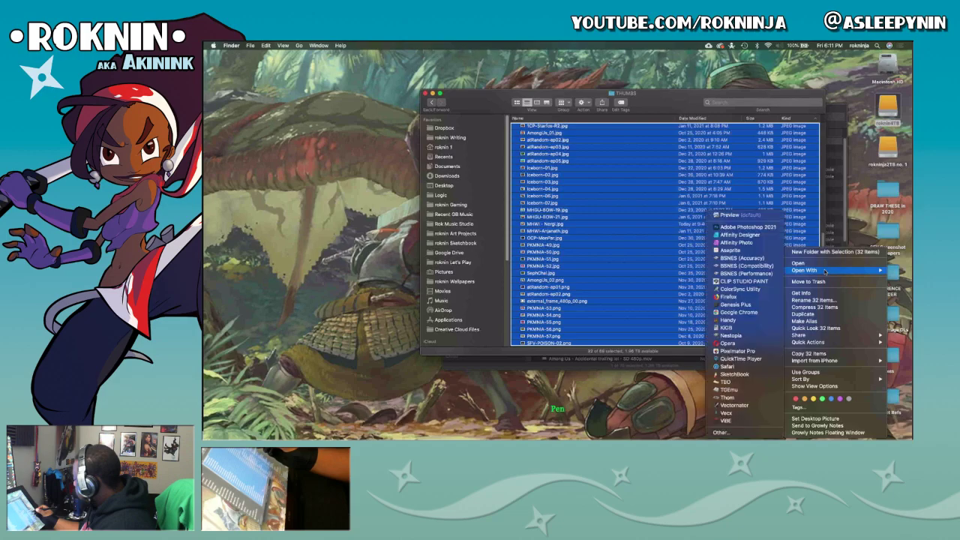
{"action": "left_click", "coordinate": [747, 216]}
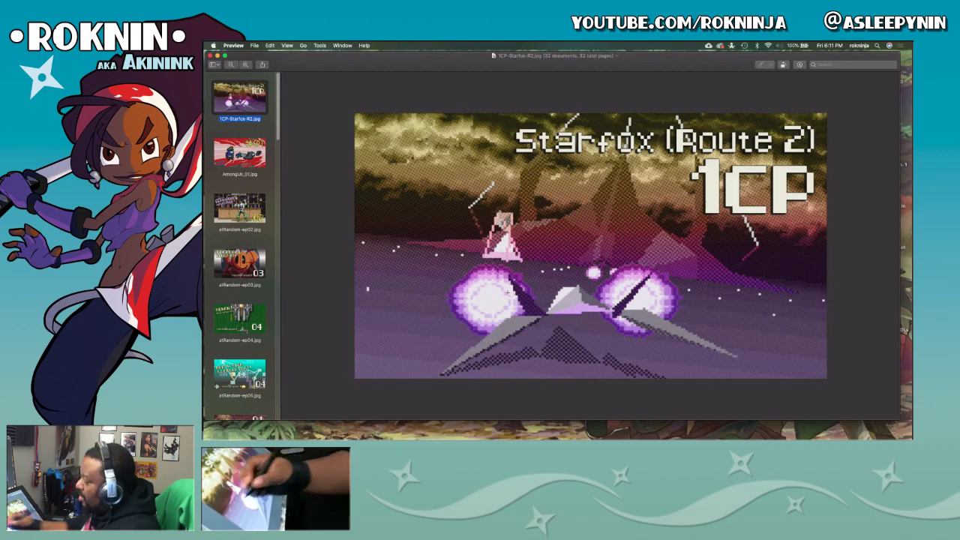
Examine the thumbnail images one after another in full screen, from the Starfox artwork through the Pokemon Sword episodes to SFV-POISON-02.png.
{"action": "left_click", "coordinate": [225, 55]}
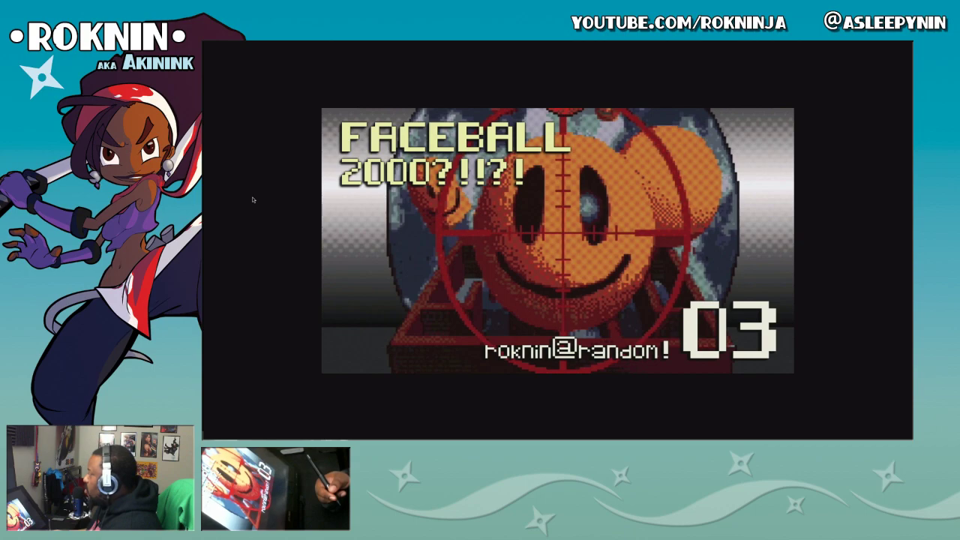
{"action": "key", "text": "ctrl+Tab"}
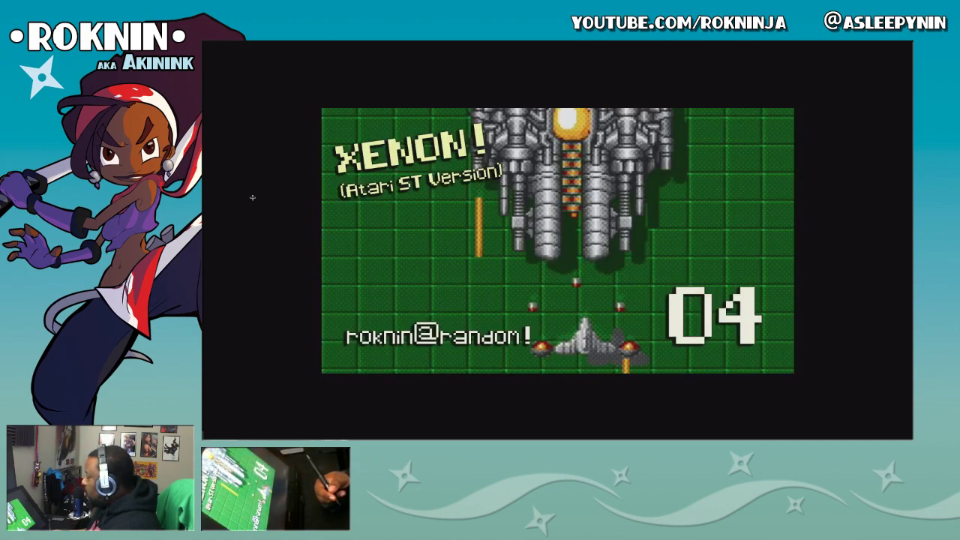
{"action": "key", "text": "ctrl+Tab"}
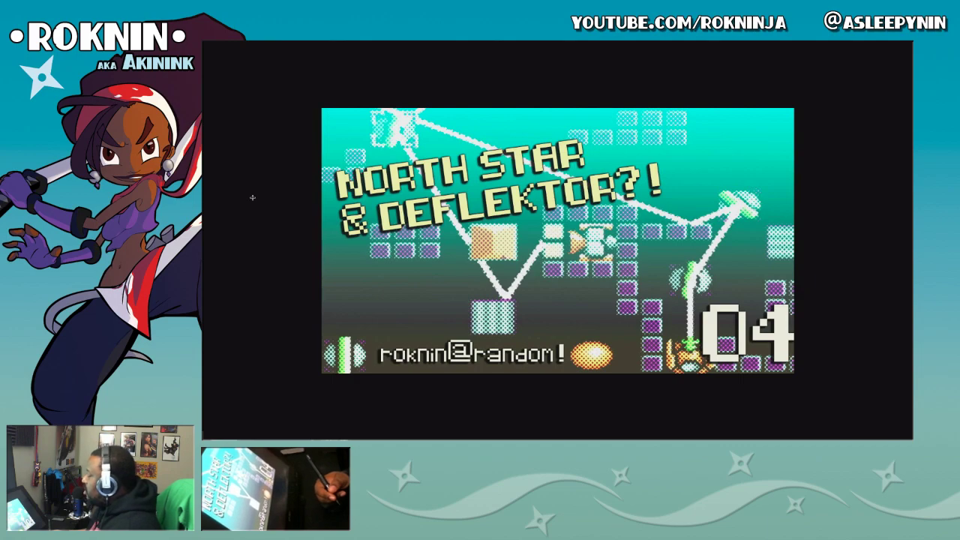
{"action": "key", "text": "ctrl+Tab"}
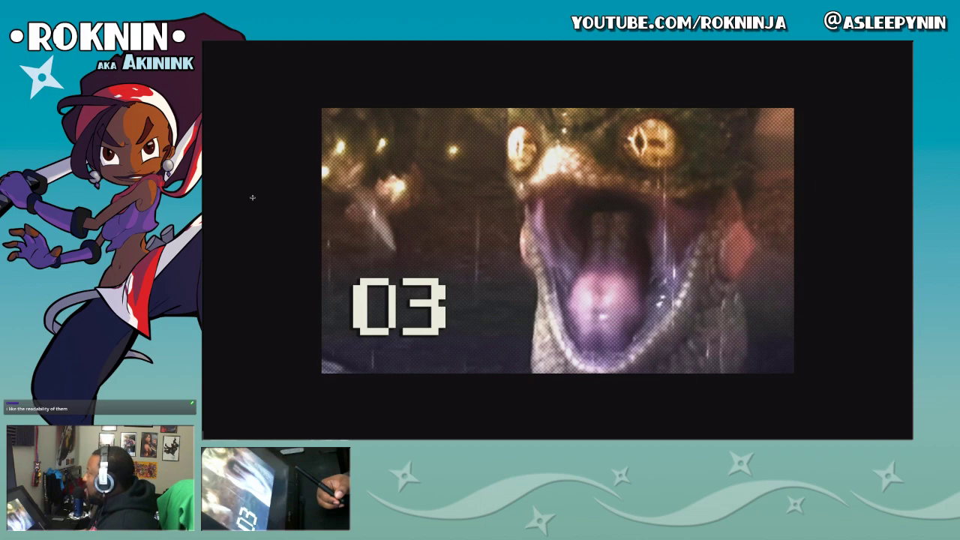
{"action": "key", "text": "Right"}
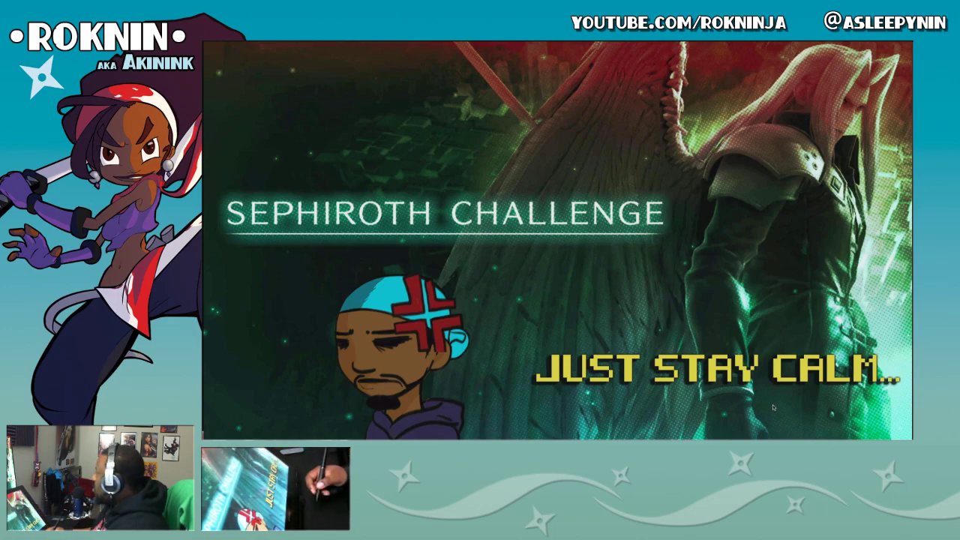
{"action": "key", "text": "Right"}
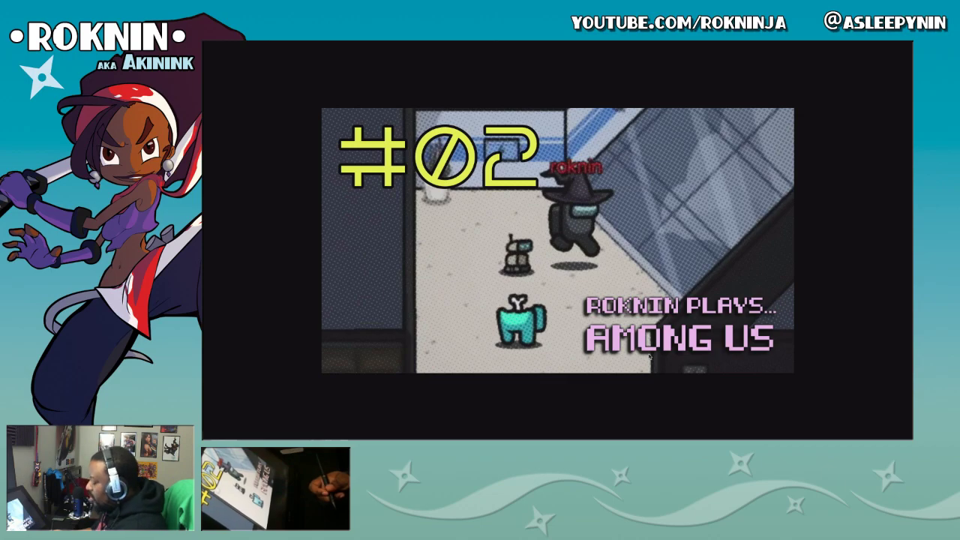
{"action": "key", "text": "Right"}
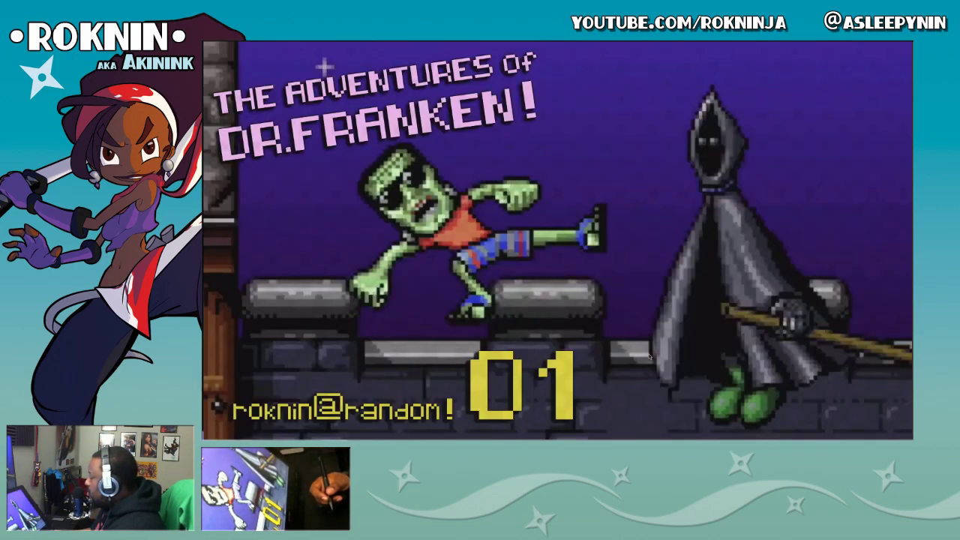
{"action": "key", "text": "Right"}
{"action": "key", "text": "Right"}
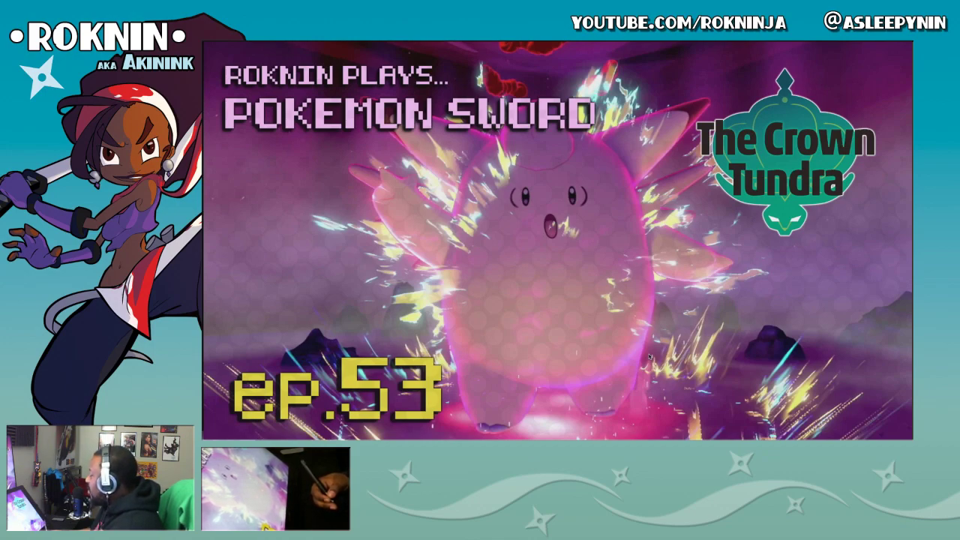
{"action": "key", "text": "Right"}
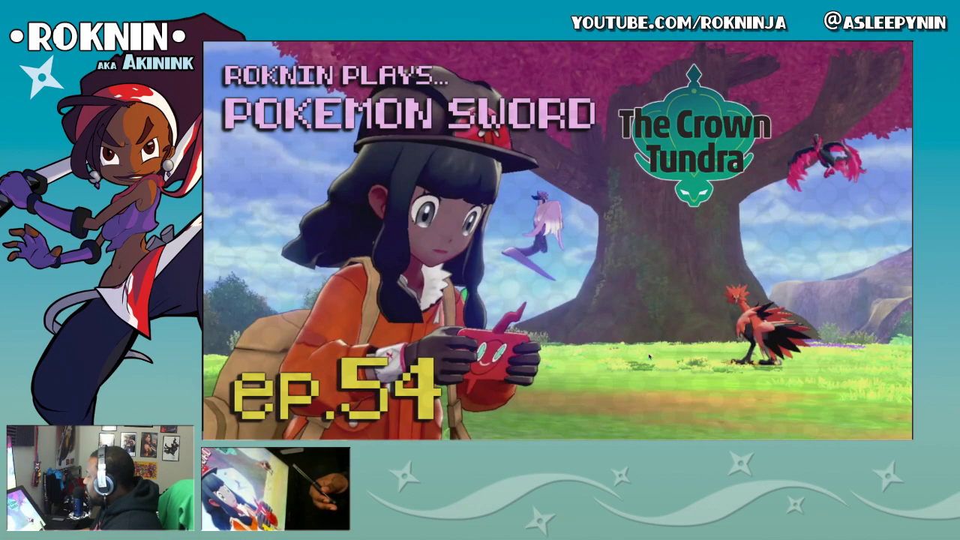
{"action": "key", "text": "Right"}
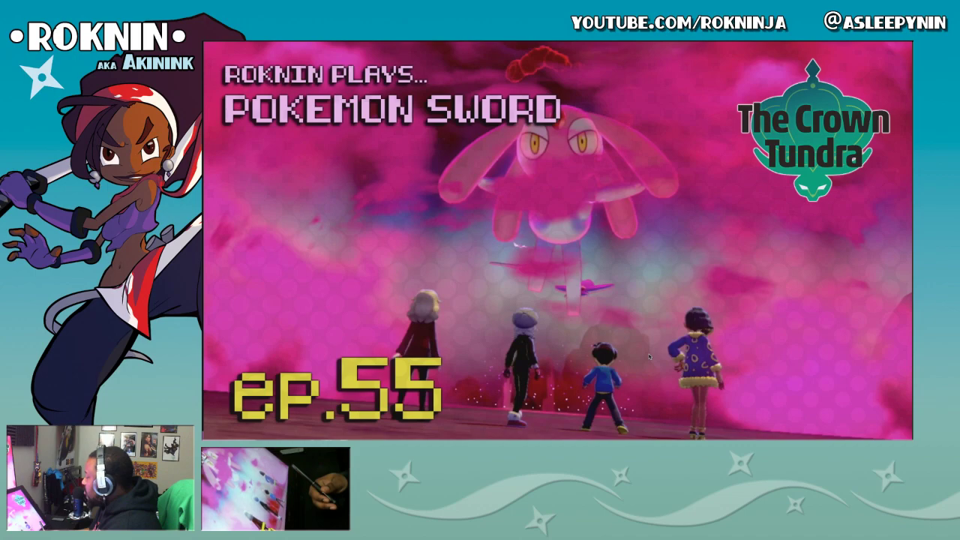
{"action": "key", "text": "Right"}
{"action": "key", "text": "Right"}
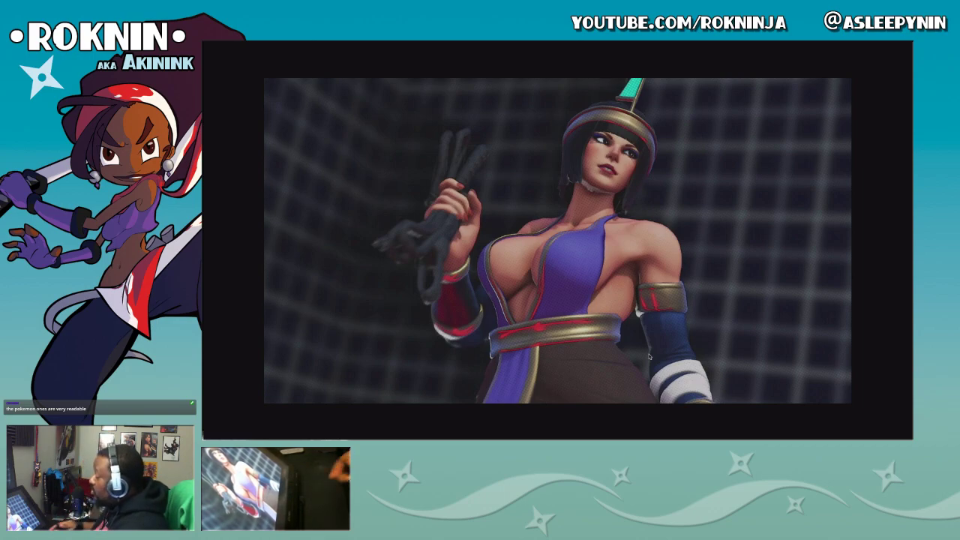
Leave full screen, quit Preview and close the THUMBS and RENDERED Finder windows.
{"action": "key", "text": "Escape"}
{"action": "key", "text": "super+q"}
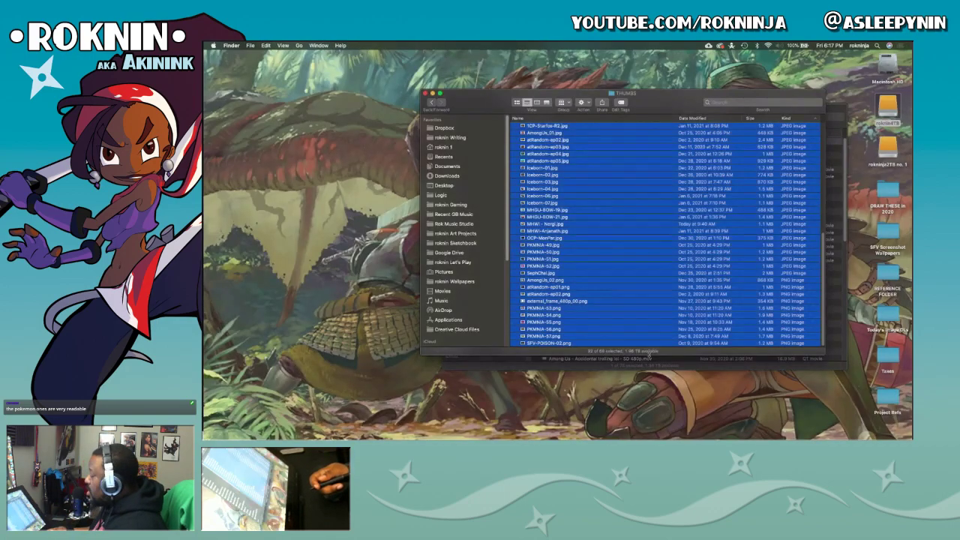
{"action": "left_click", "coordinate": [425, 93]}
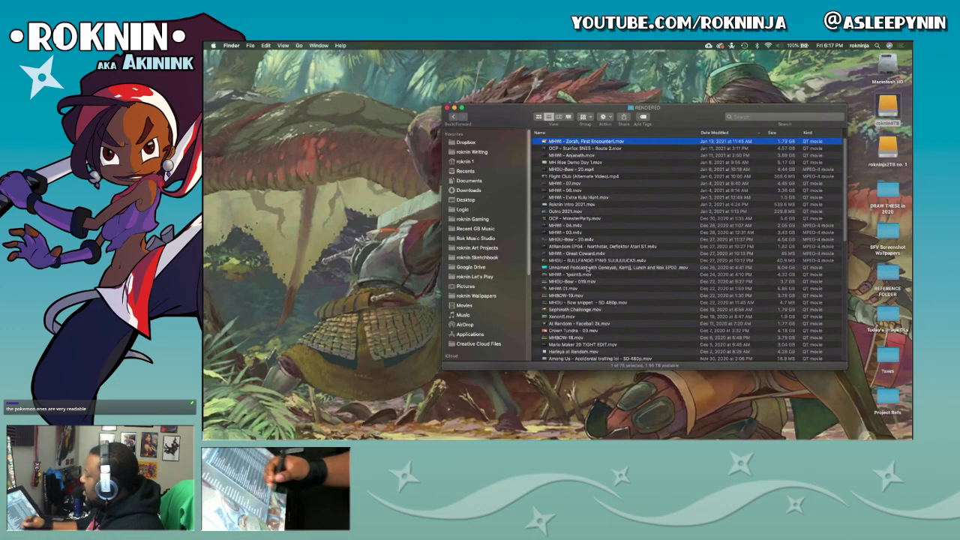
{"action": "left_click", "coordinate": [447, 108]}
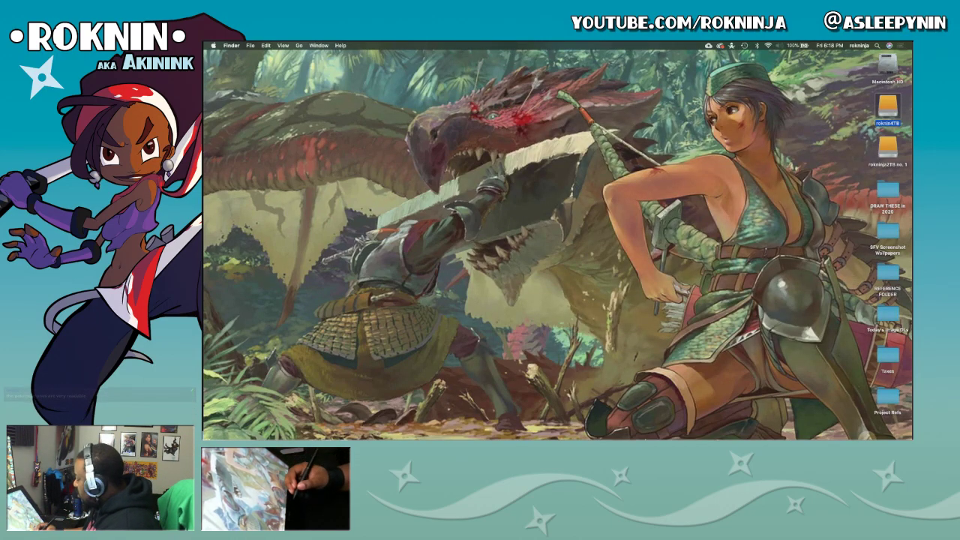
Launch Affinity Photo, dismiss its welcome panel and create a new blank document with the offered page settings.
{"action": "mouse_move", "coordinate": [675, 438]}
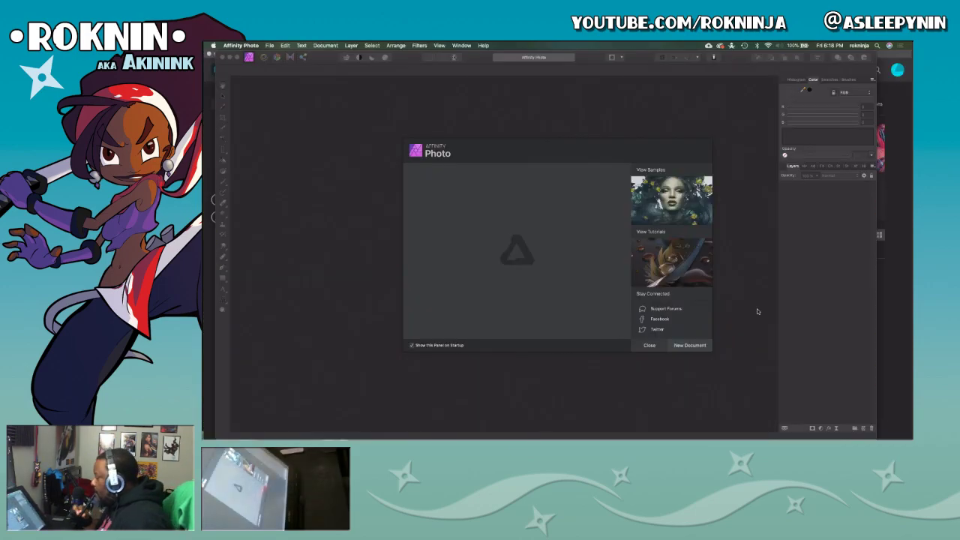
{"action": "left_click", "coordinate": [650, 345]}
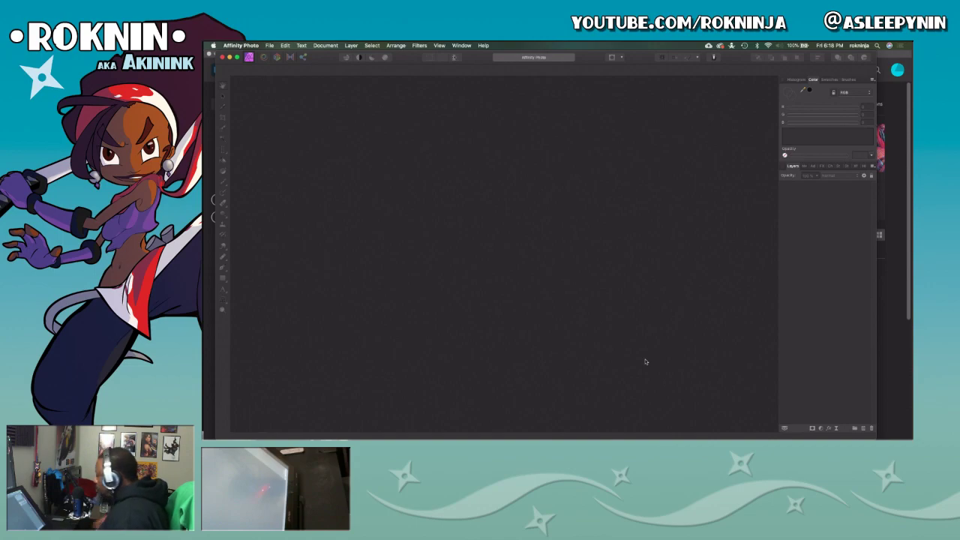
{"action": "left_click", "coordinate": [285, 46]}
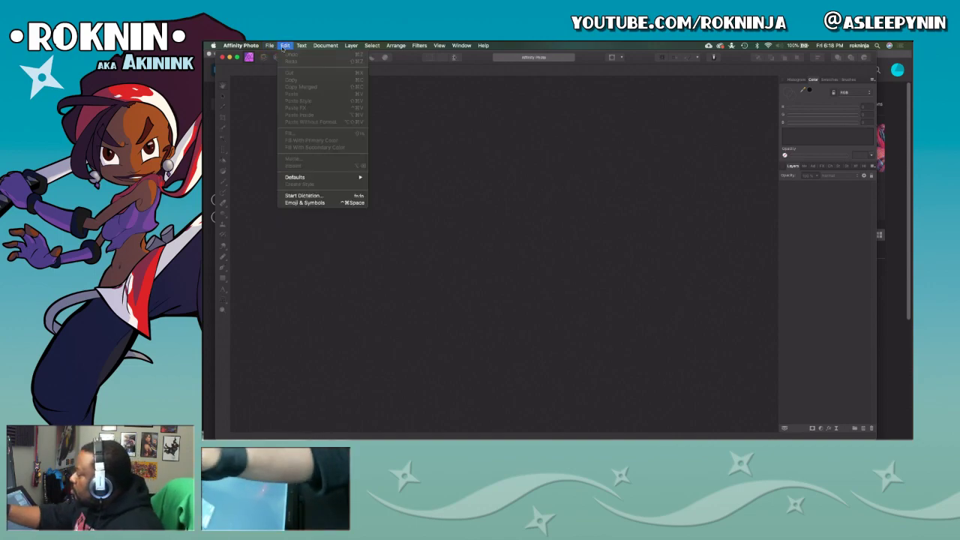
{"action": "mouse_move", "coordinate": [270, 45]}
{"action": "left_click", "coordinate": [288, 57]}
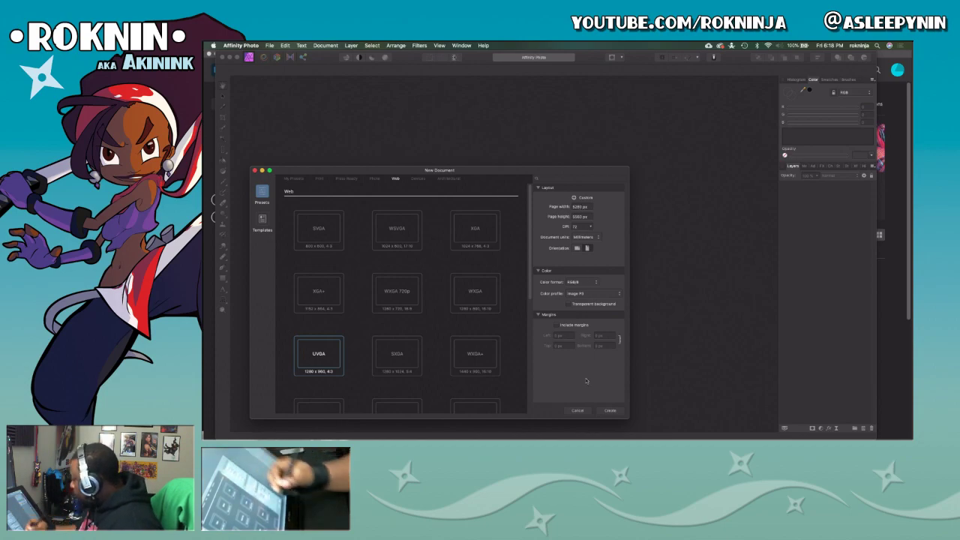
{"action": "left_click", "coordinate": [609, 410]}
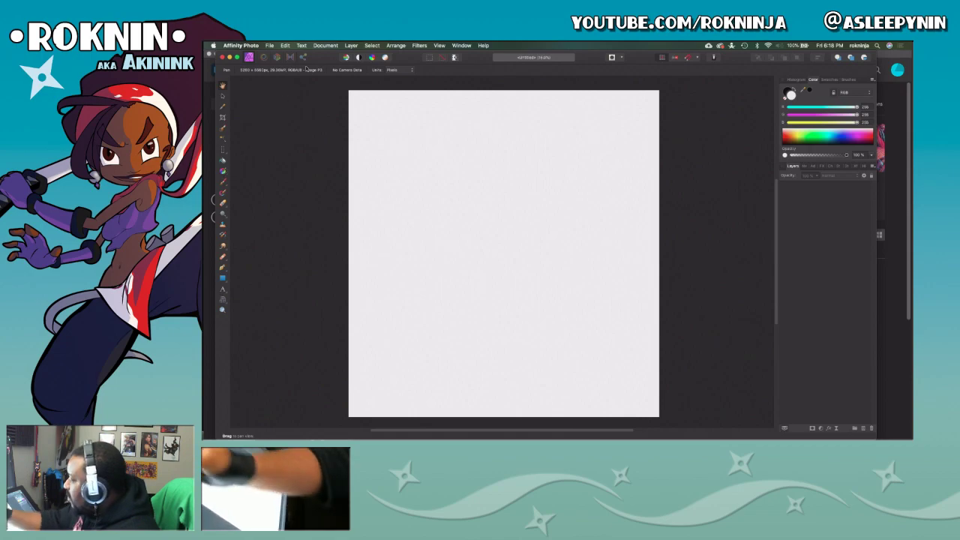
Check the blank document's Resize Document settings without applying them and activate the Gradient tool.
{"action": "left_click", "coordinate": [325, 45]}
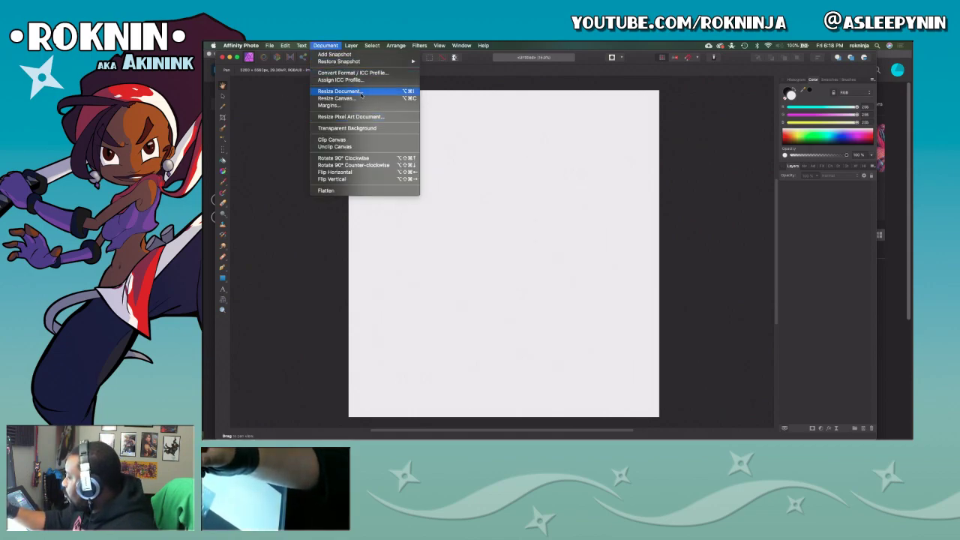
{"action": "left_click", "coordinate": [361, 92]}
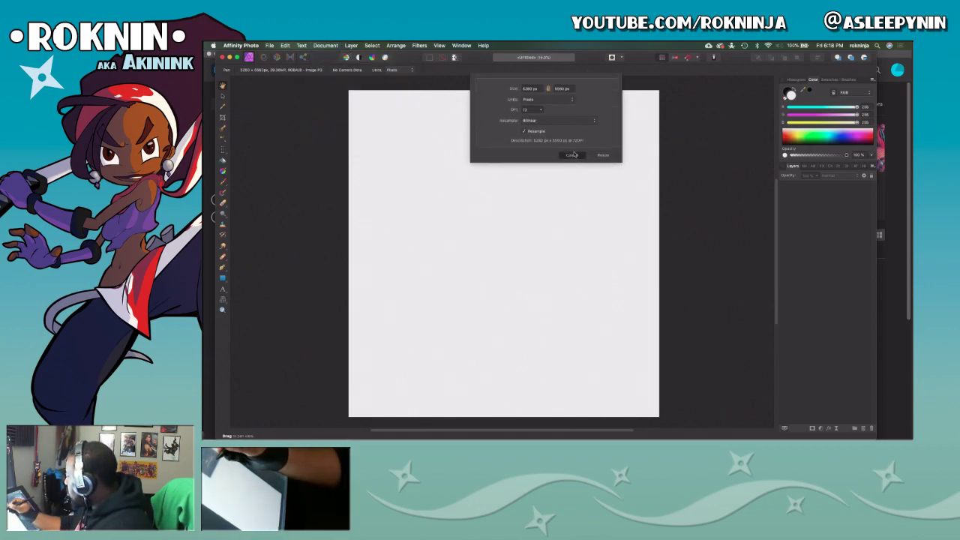
{"action": "left_click", "coordinate": [572, 154]}
{"action": "key", "text": "g"}
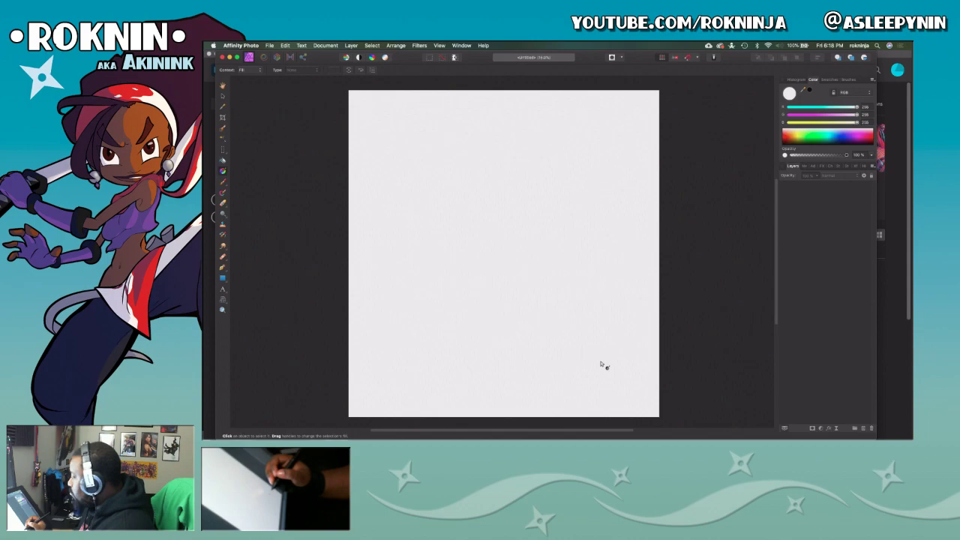
Switch to Music and pause the track Monday's High (WIP).
{"action": "key", "text": "super+Tab"}
{"action": "key", "text": "super+Tab"}
{"action": "key", "text": "super+Tab"}
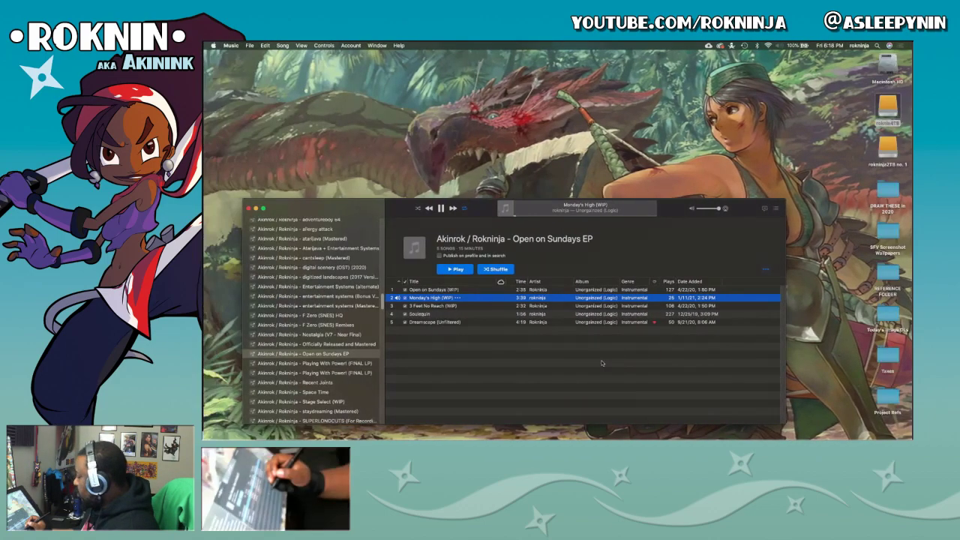
{"action": "left_click", "coordinate": [441, 208]}
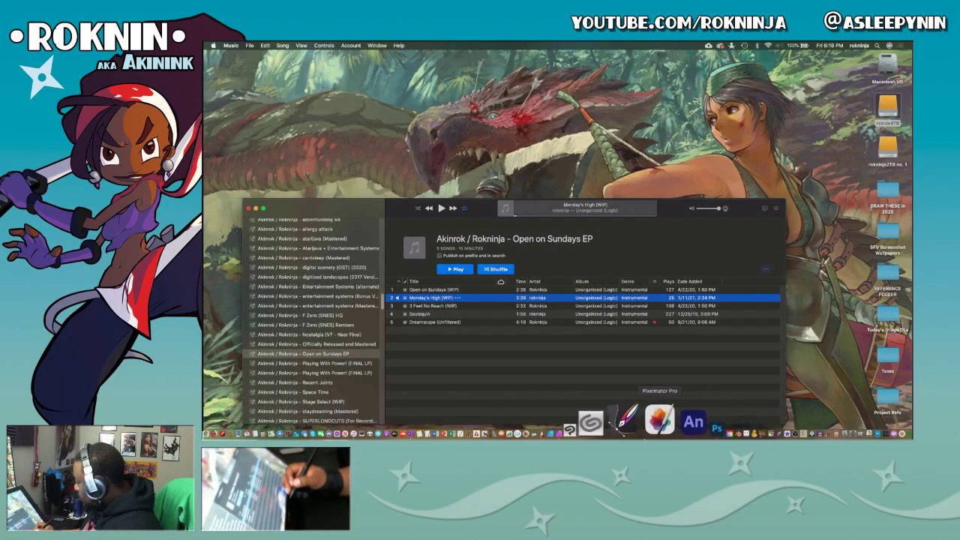
Launch Audio Overload and load the afv.rar Folder from the SNES Music folder.
{"action": "left_click", "coordinate": [420, 430]}
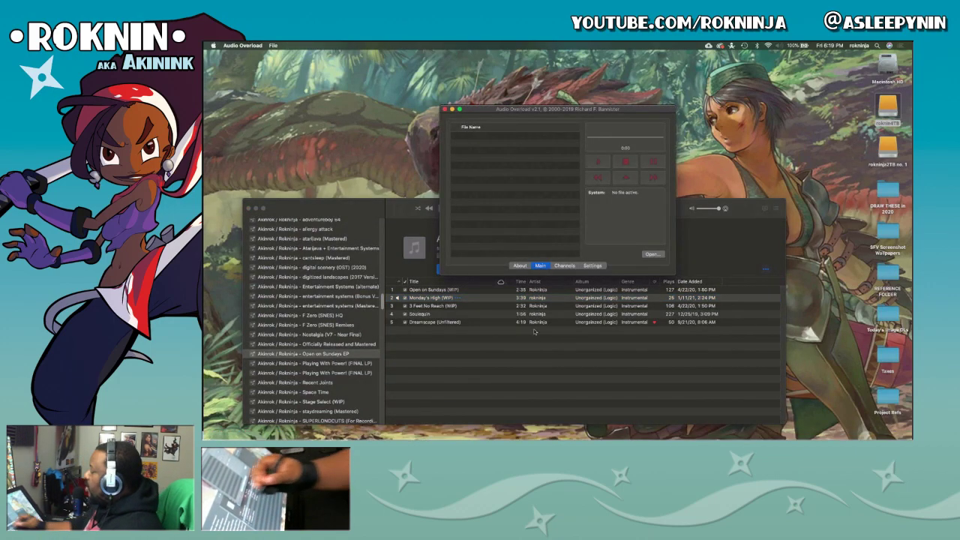
{"action": "left_click", "coordinate": [273, 45]}
{"action": "left_click", "coordinate": [299, 55]}
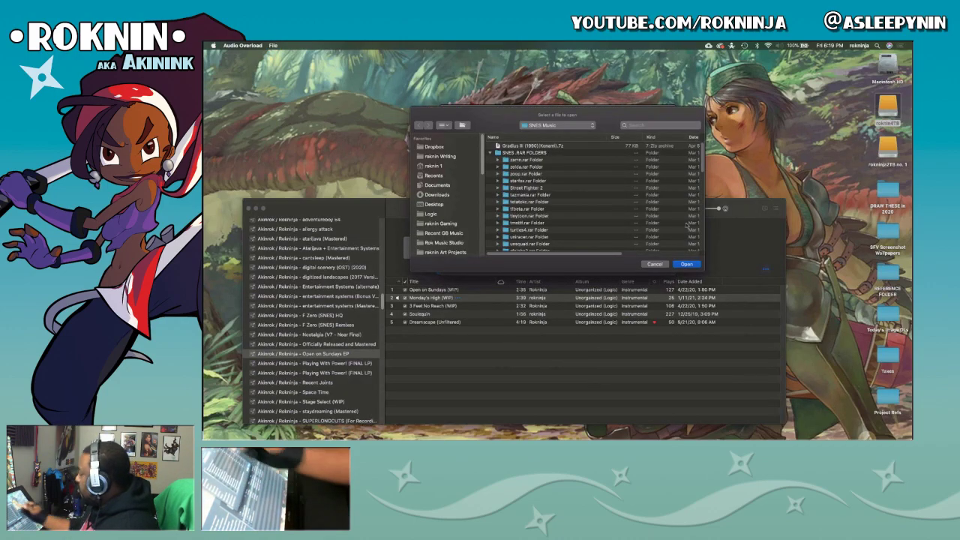
{"action": "left_click_drag", "start_coordinate": [702, 166], "coordinate": [694, 241]}
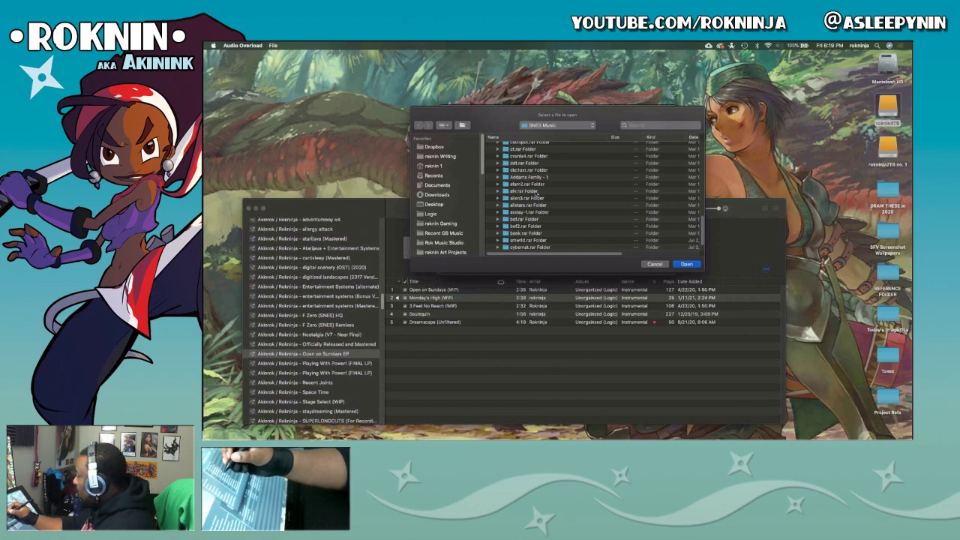
{"action": "left_click", "coordinate": [536, 193]}
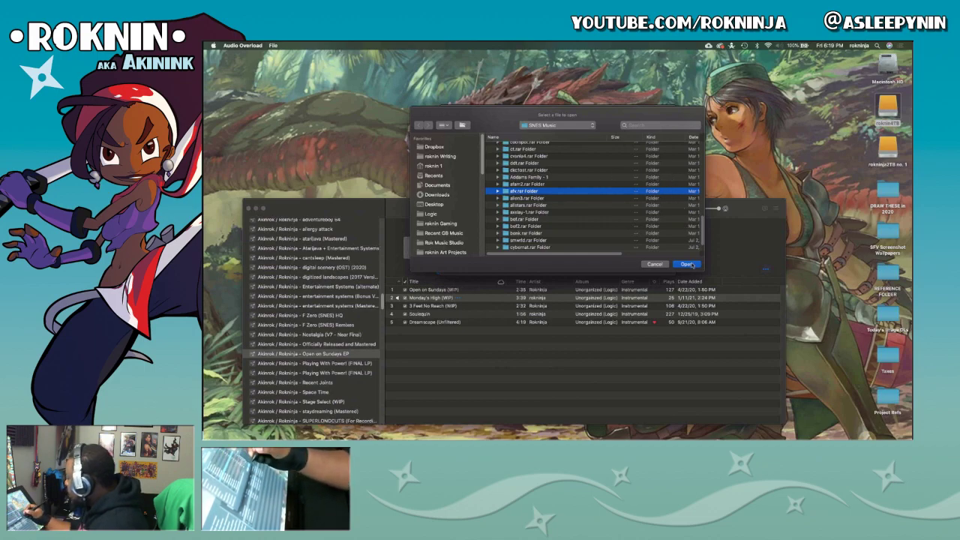
{"action": "left_click", "coordinate": [689, 265]}
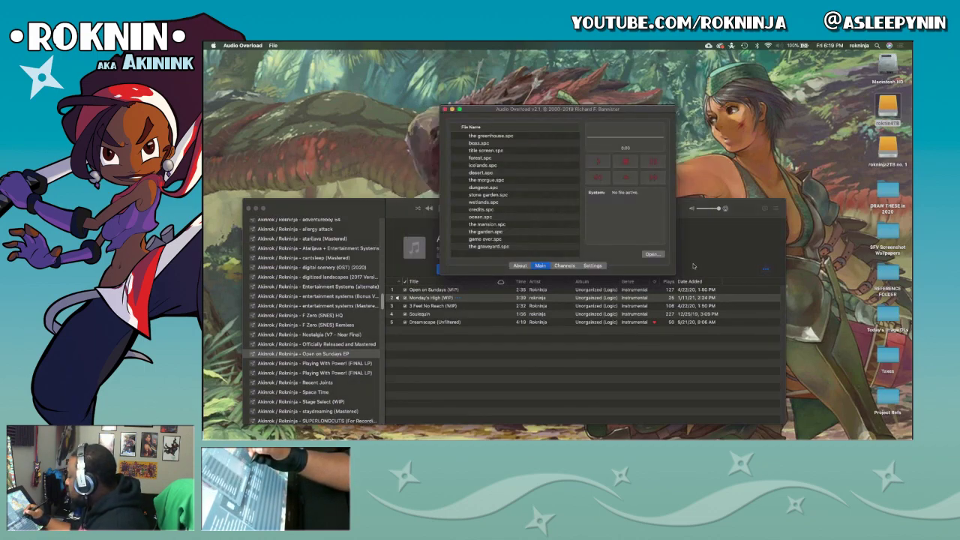
Sample several tracks from the loaded list, including dungeon.spc, forest.spc and icelands.spc.
{"action": "double_click", "coordinate": [503, 179]}
{"action": "double_click", "coordinate": [506, 174]}
{"action": "double_click", "coordinate": [509, 187]}
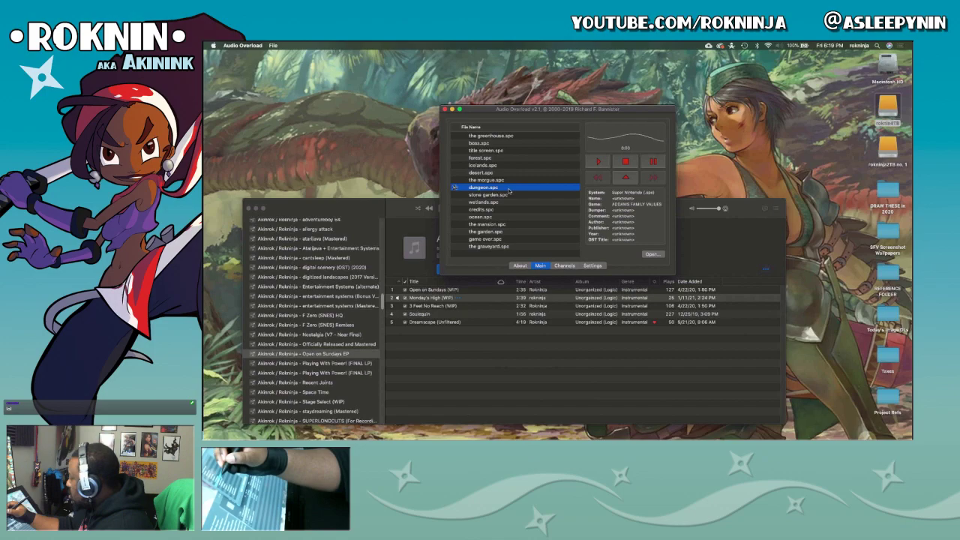
{"action": "double_click", "coordinate": [506, 158]}
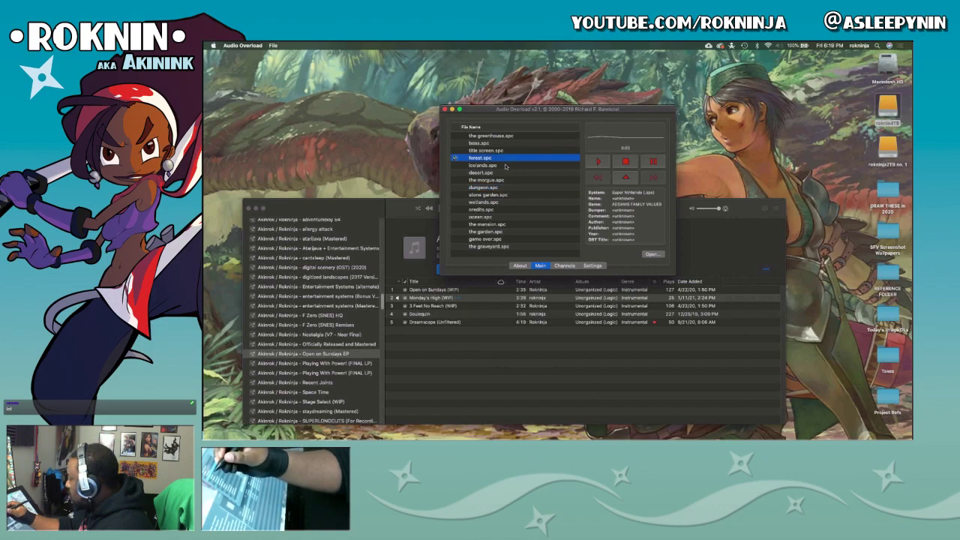
{"action": "double_click", "coordinate": [506, 166]}
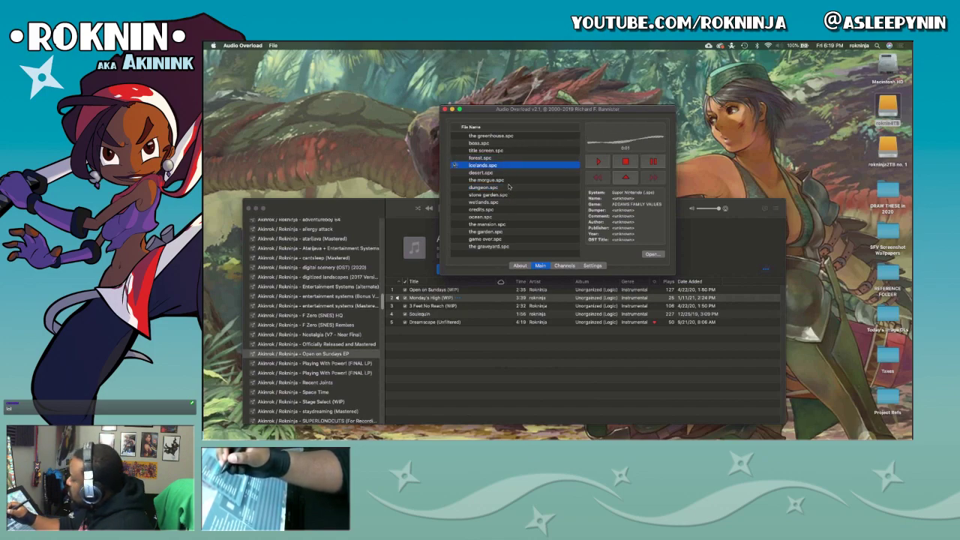
Clear the track list, sort the SNES Music folder by name and load the afam2.rar Folder.
{"action": "left_click", "coordinate": [273, 45]}
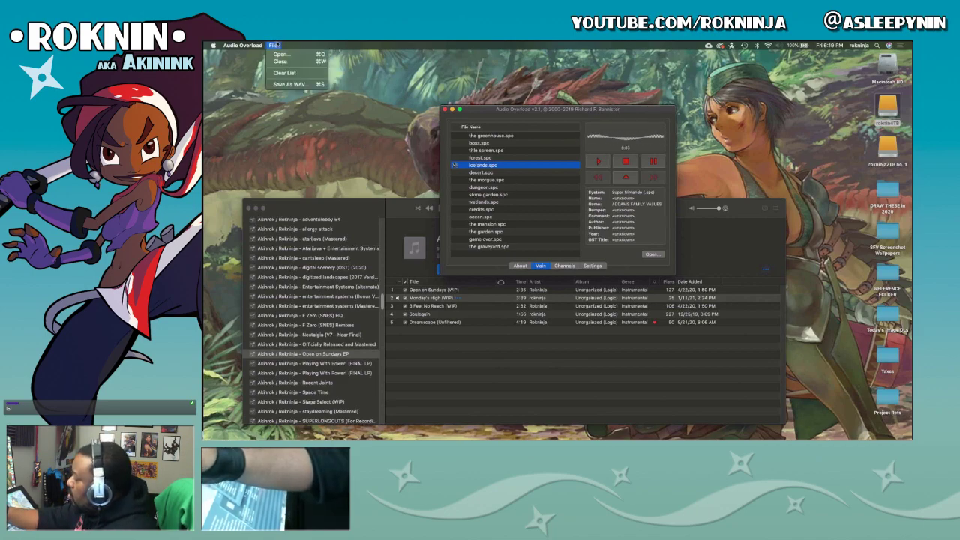
{"action": "left_click", "coordinate": [285, 72]}
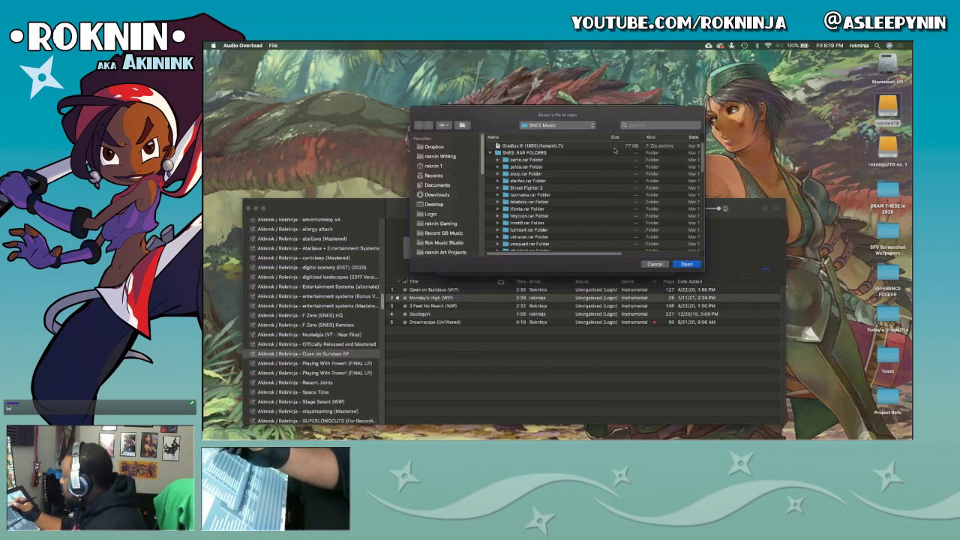
{"action": "left_click", "coordinate": [518, 138]}
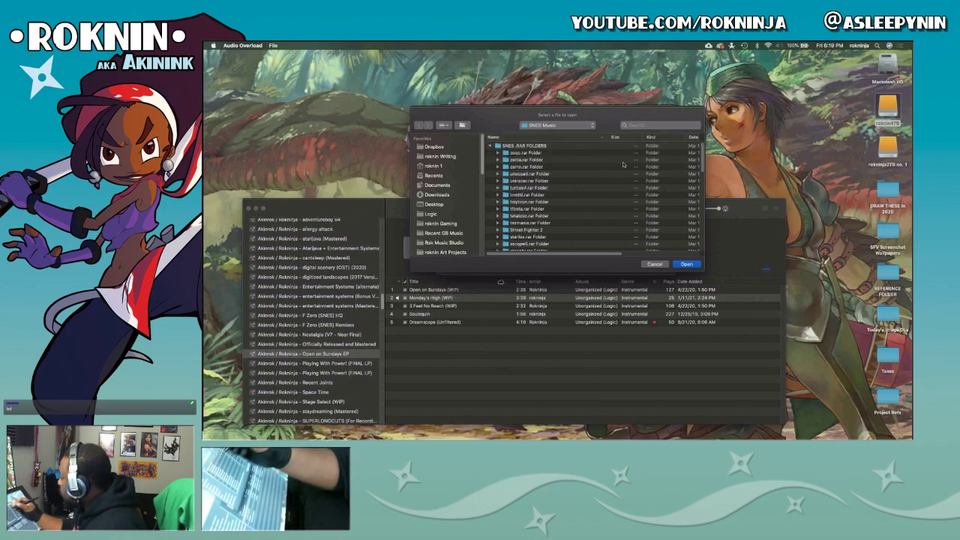
{"action": "left_click", "coordinate": [602, 138]}
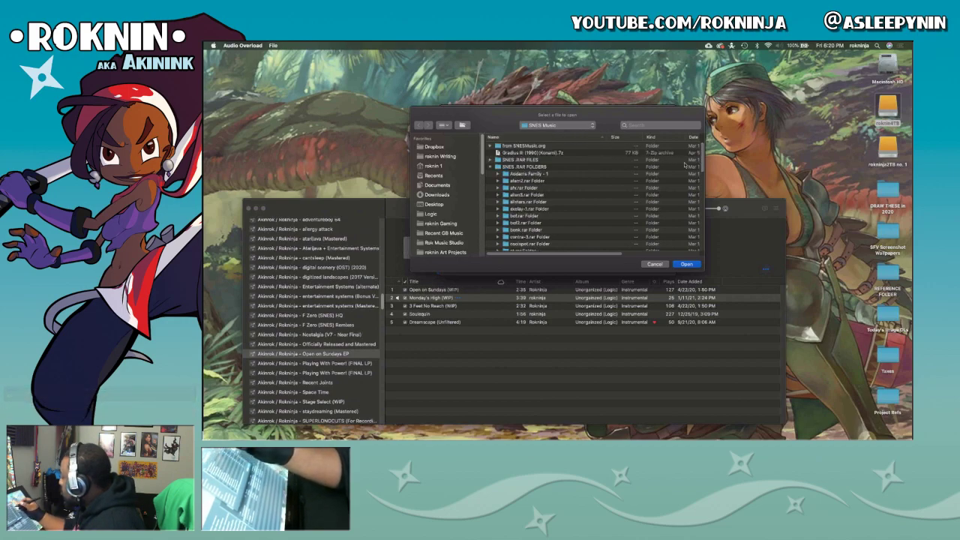
{"action": "left_click", "coordinate": [558, 181]}
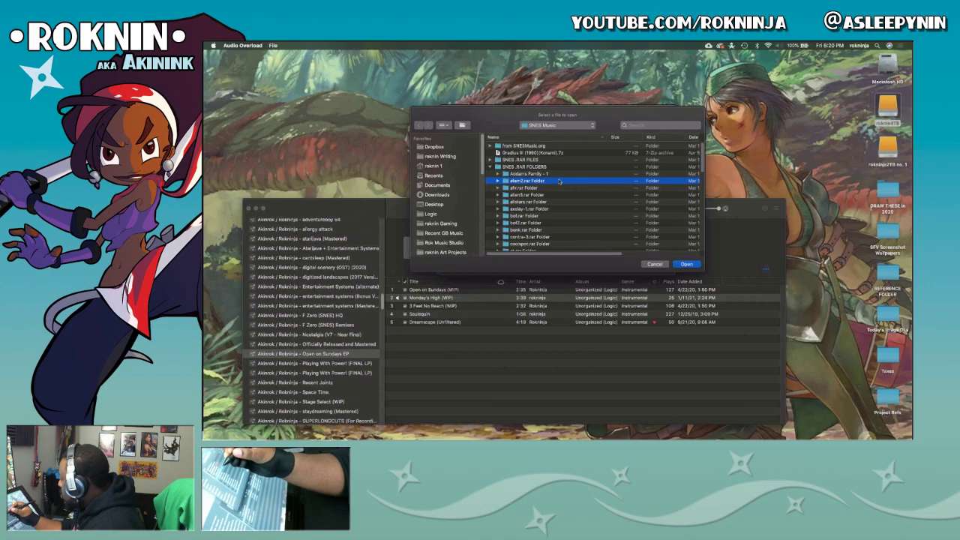
{"action": "left_click", "coordinate": [498, 181]}
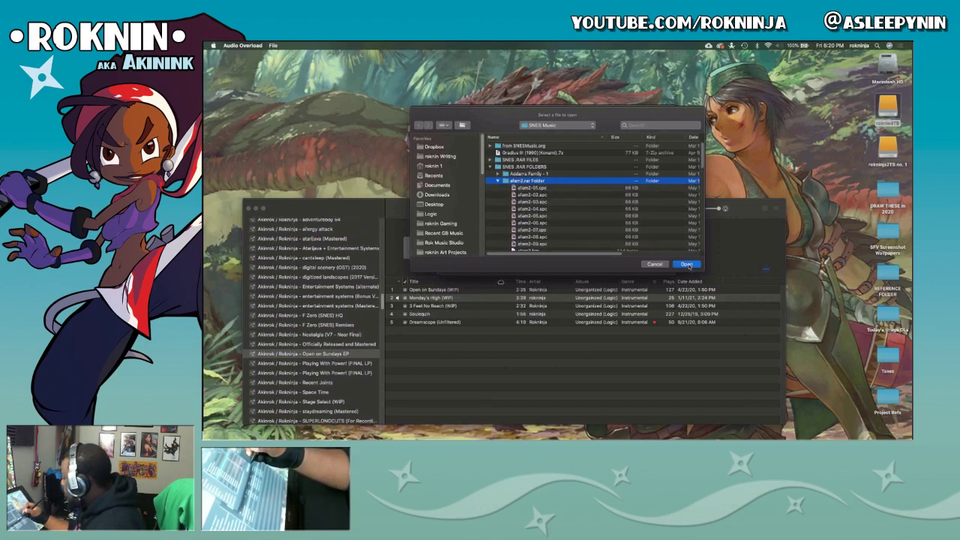
{"action": "left_click", "coordinate": [686, 264]}
Sample the afam2 tracks one after another and leave afam2-03.spc playing.
{"action": "left_click", "coordinate": [507, 143]}
{"action": "left_click", "coordinate": [507, 144]}
{"action": "double_click", "coordinate": [513, 151]}
{"action": "left_click", "coordinate": [524, 158]}
{"action": "double_click", "coordinate": [524, 165]}
{"action": "left_click", "coordinate": [523, 173]}
{"action": "double_click", "coordinate": [523, 180]}
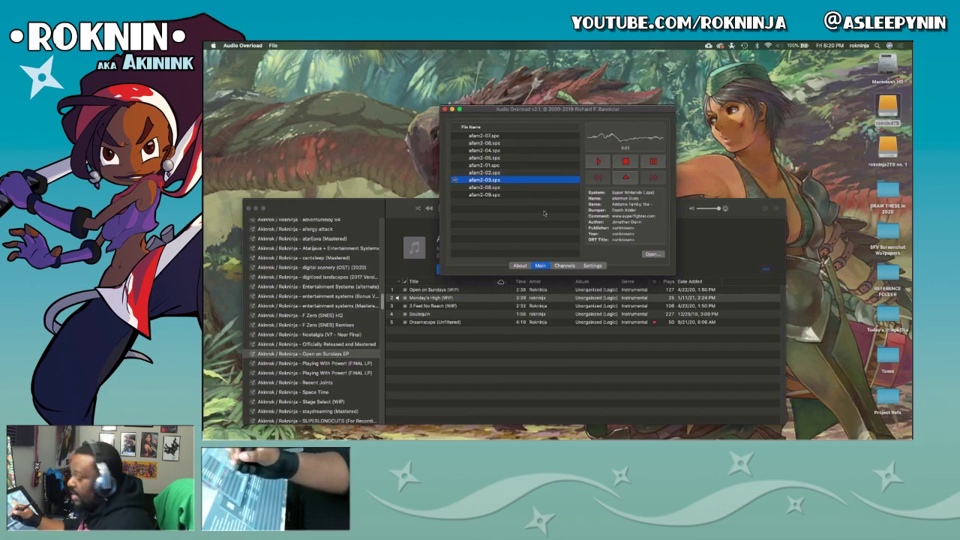
Switch to Affinity Photo and add a new pixel layer to the blank document.
{"action": "mouse_move", "coordinate": [637, 432]}
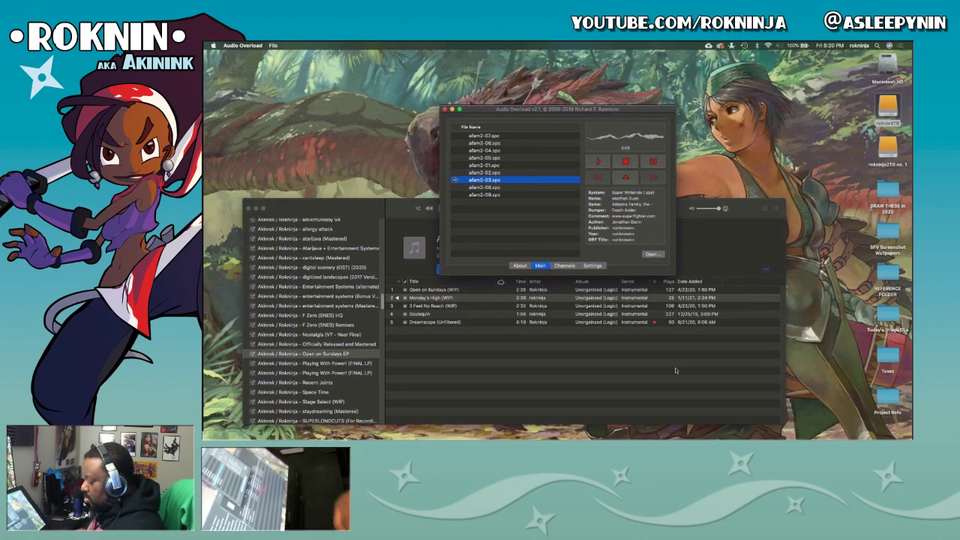
{"action": "key", "text": "ctrl+Right"}
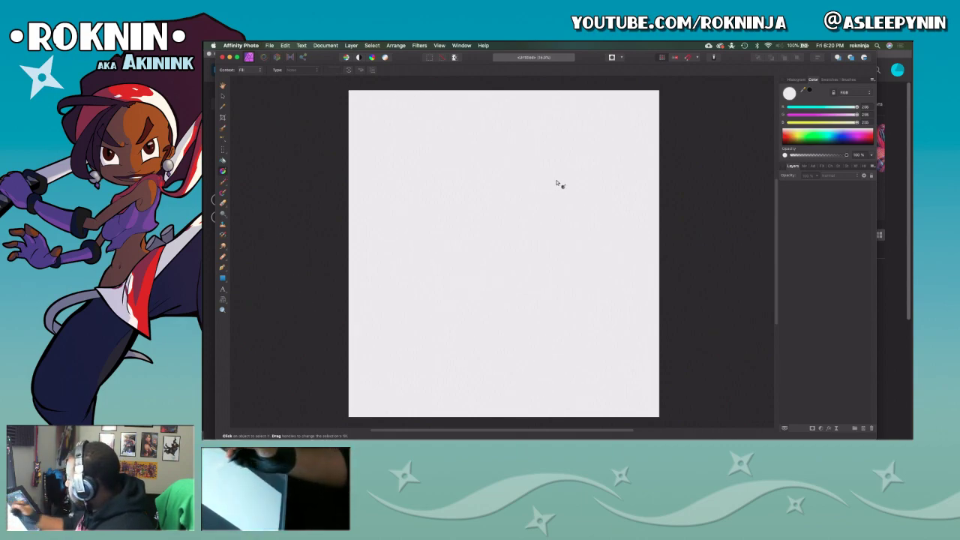
{"action": "left_click", "coordinate": [863, 429]}
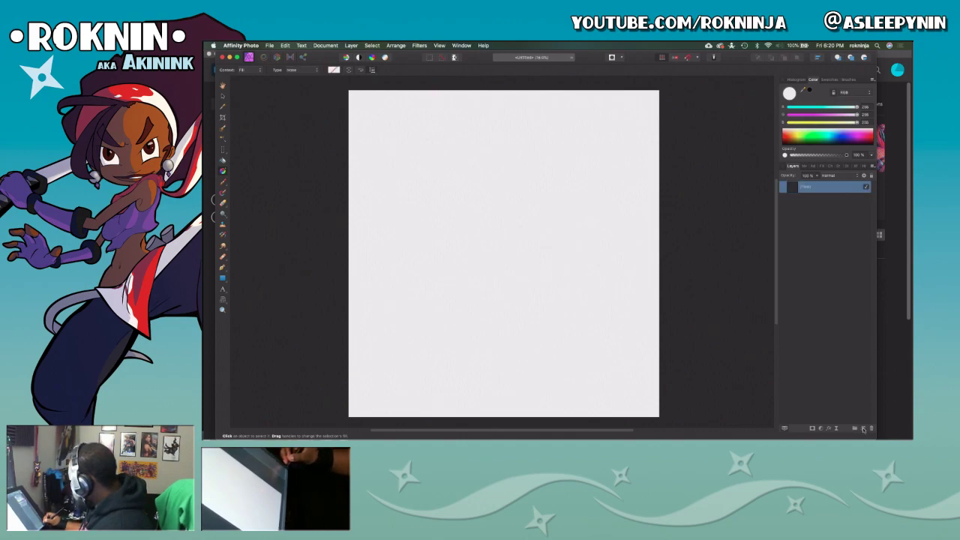
Try filling the pixel layer with solid grey and switch the fill to a linear gradient with an orange start colour.
{"action": "left_click", "coordinate": [337, 71]}
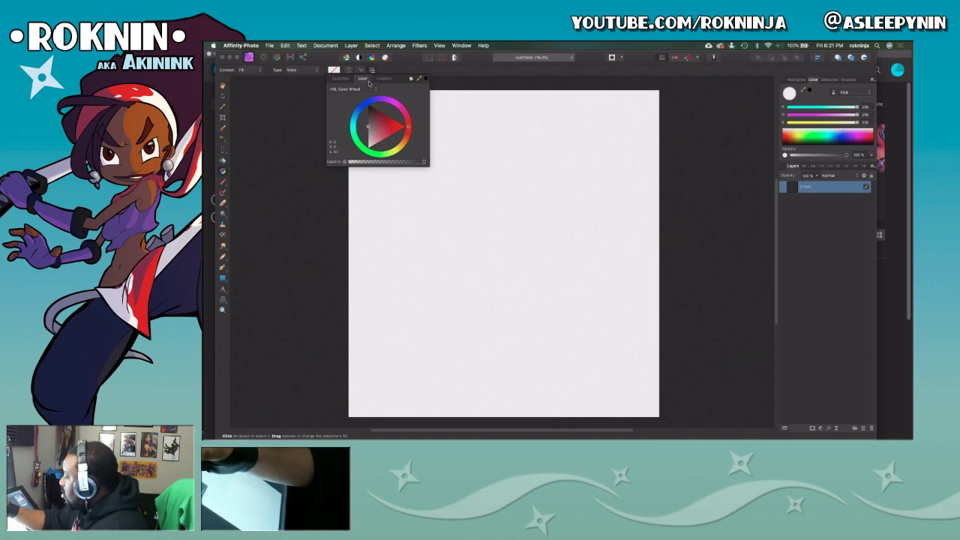
{"action": "left_click", "coordinate": [368, 127]}
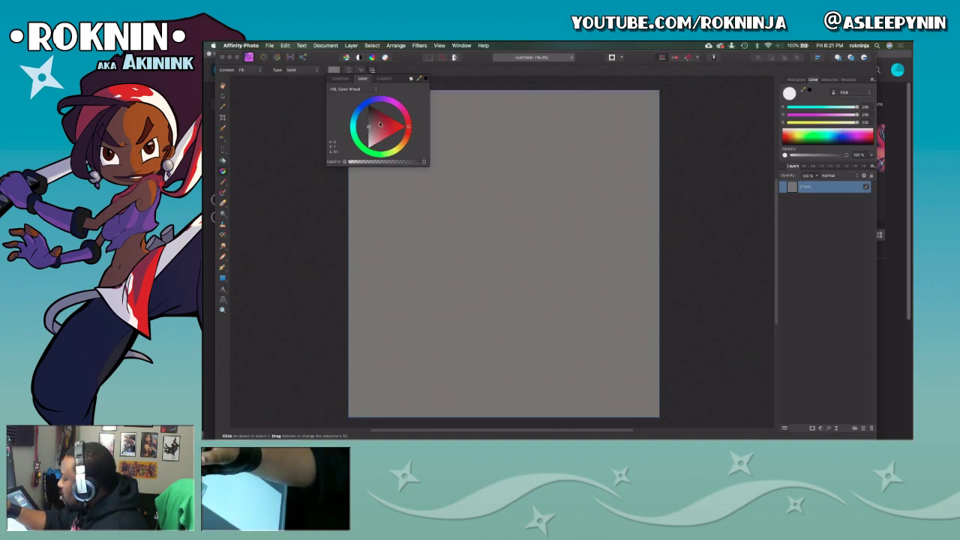
{"action": "left_click", "coordinate": [349, 78]}
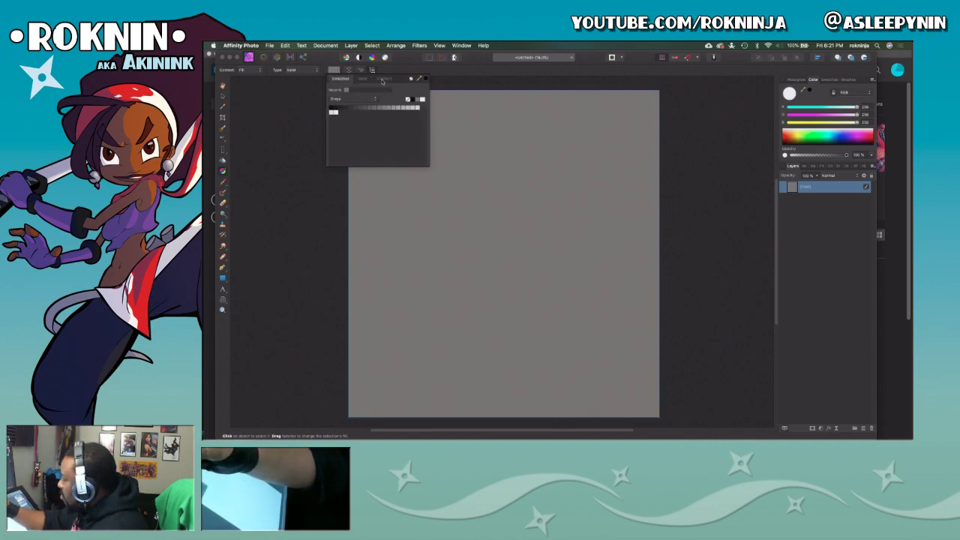
{"action": "left_click", "coordinate": [384, 79]}
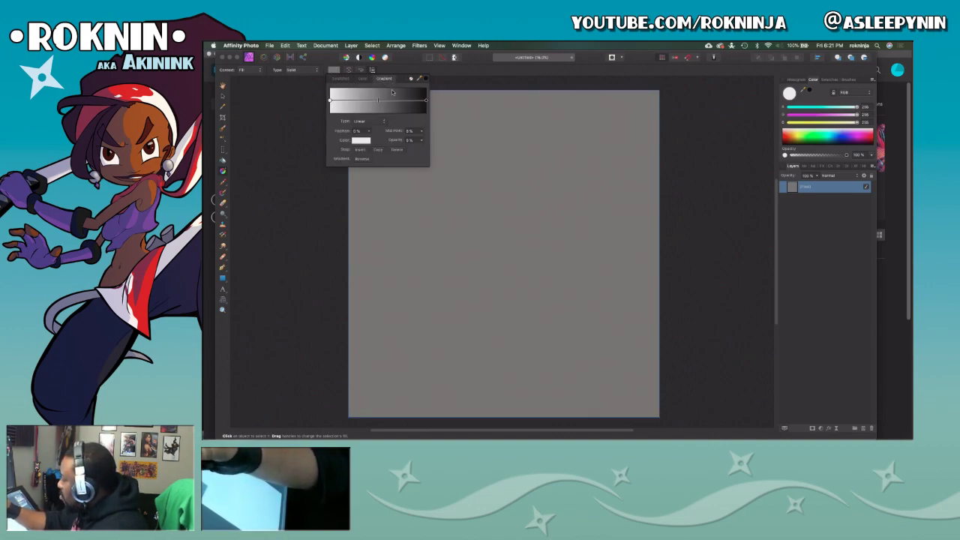
{"action": "left_click", "coordinate": [363, 140]}
{"action": "left_click_drag", "start_coordinate": [419, 208], "coordinate": [422, 227]}
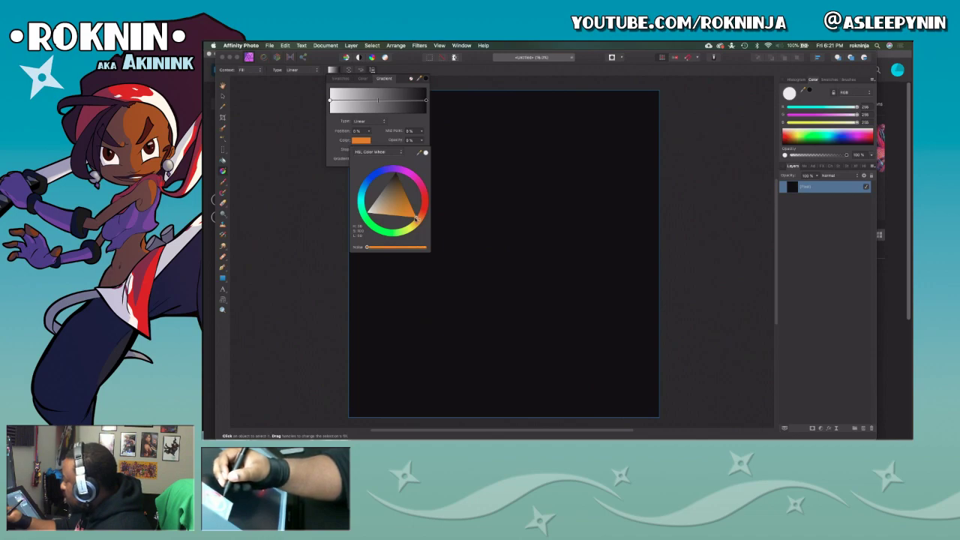
Try a turquoise start colour and a golden yellow end colour for the layer's linear gradient and close the fill settings.
{"action": "left_click", "coordinate": [426, 100]}
{"action": "left_click", "coordinate": [331, 101]}
{"action": "left_click", "coordinate": [364, 140]}
{"action": "left_click_drag", "start_coordinate": [422, 213], "coordinate": [362, 199]}
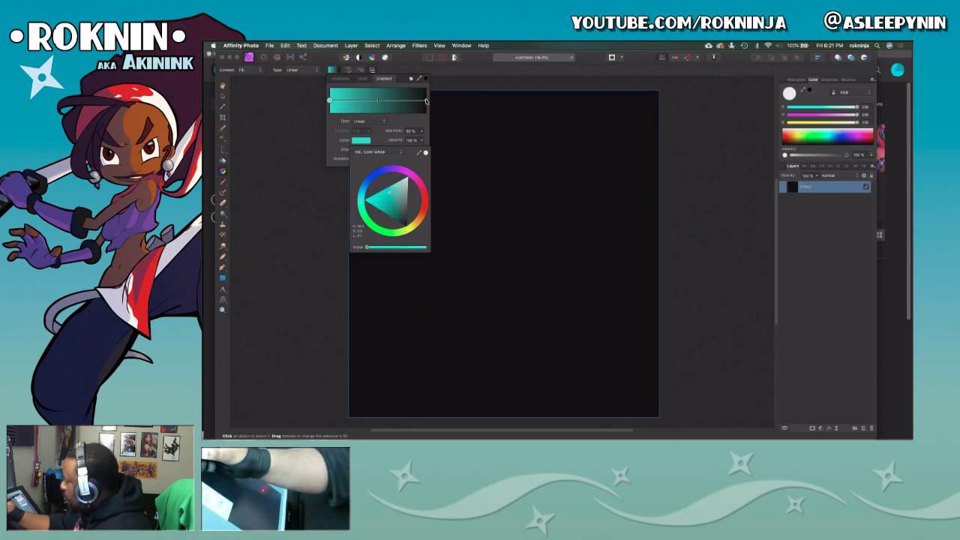
{"action": "left_click", "coordinate": [425, 100]}
{"action": "left_click", "coordinate": [365, 141]}
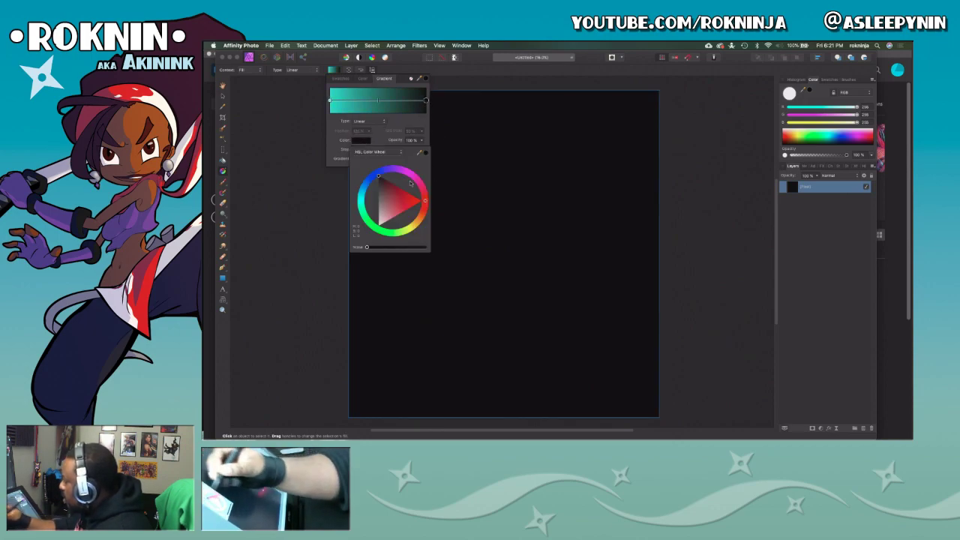
{"action": "left_click_drag", "start_coordinate": [426, 204], "coordinate": [395, 210]}
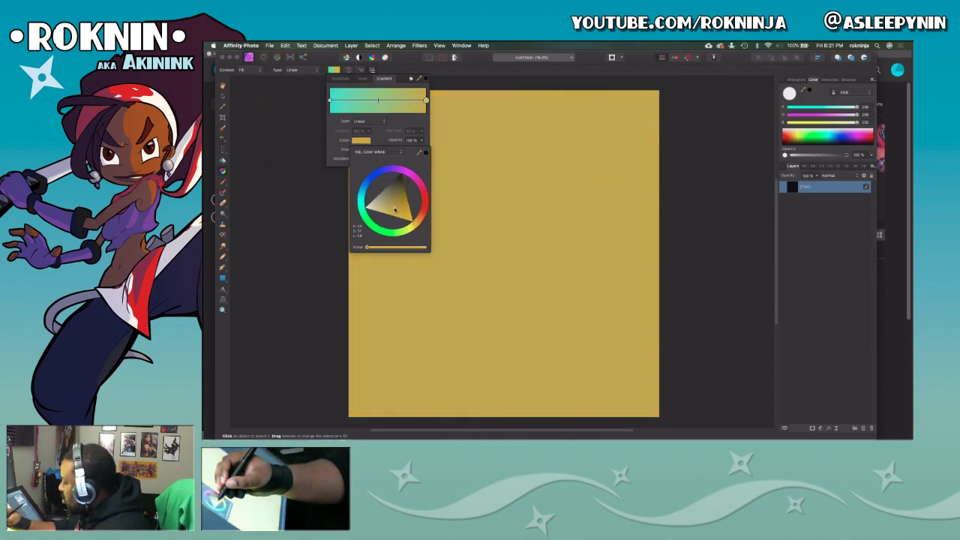
{"action": "left_click", "coordinate": [492, 93]}
{"action": "left_click", "coordinate": [395, 94]}
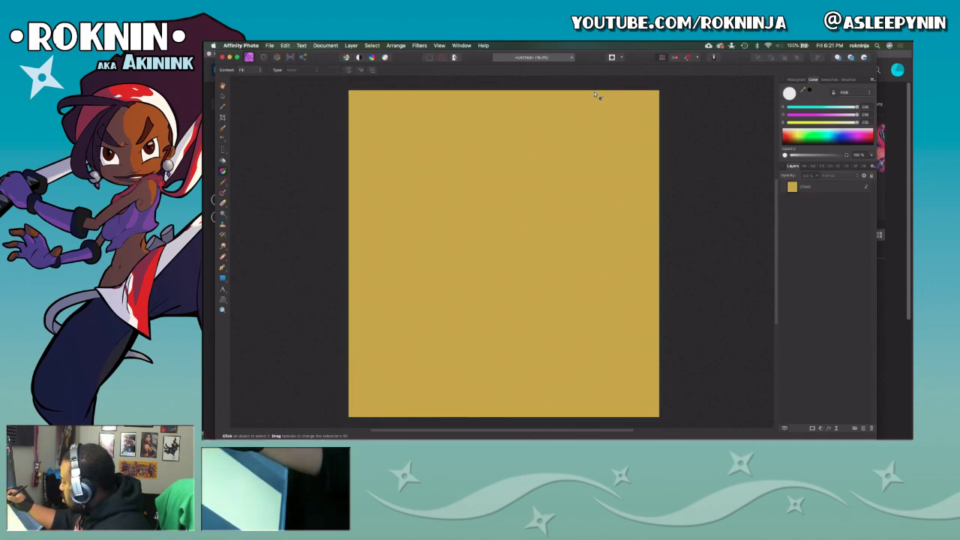
Reselect the pixel layer and draw a linear gradient diagonally from the canvas's upper middle to its lower right.
{"action": "left_click", "coordinate": [349, 85]}
{"action": "left_click", "coordinate": [358, 97]}
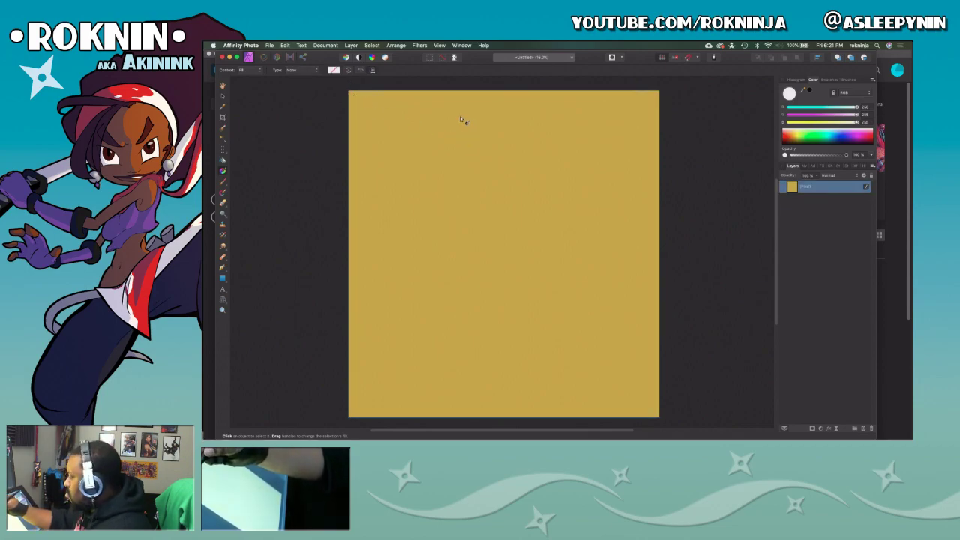
{"action": "right_click", "coordinate": [460, 115]}
{"action": "left_click", "coordinate": [470, 123]}
{"action": "mouse_move", "coordinate": [469, 125]}
{"action": "left_mouse_down"}
{"action": "mouse_move", "coordinate": [546, 137]}
{"action": "mouse_move", "coordinate": [536, 129]}
{"action": "mouse_move", "coordinate": [531, 185]}
{"action": "mouse_move", "coordinate": [473, 321]}
{"action": "mouse_move", "coordinate": [469, 364]}
{"action": "mouse_move", "coordinate": [490, 371]}
{"action": "mouse_move", "coordinate": [532, 333]}
{"action": "mouse_move", "coordinate": [564, 352]}
{"action": "left_mouse_up"}
Set the gradient's start colour to cyan and its end colour to orange, and deselect the layer.
{"action": "left_click", "coordinate": [334, 70]}
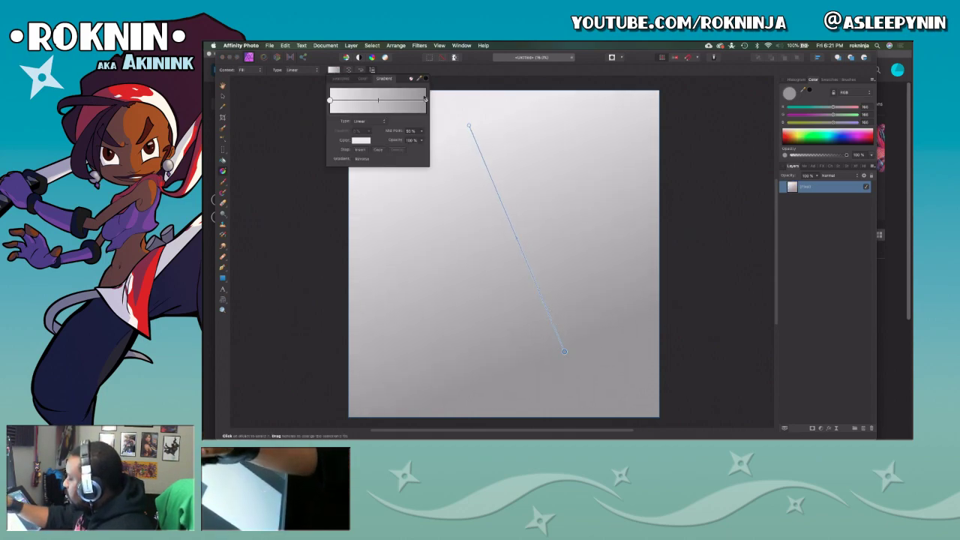
{"action": "left_click", "coordinate": [363, 140]}
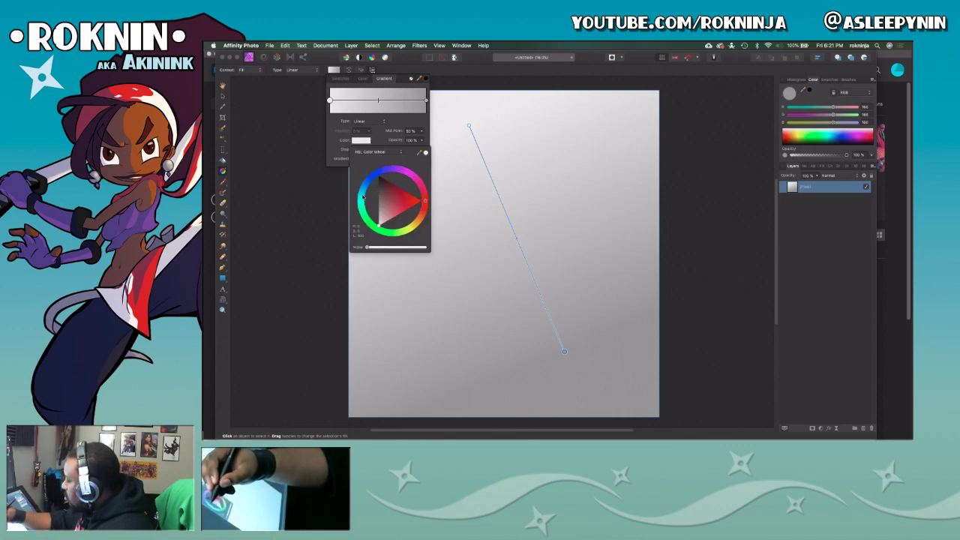
{"action": "left_click", "coordinate": [363, 197]}
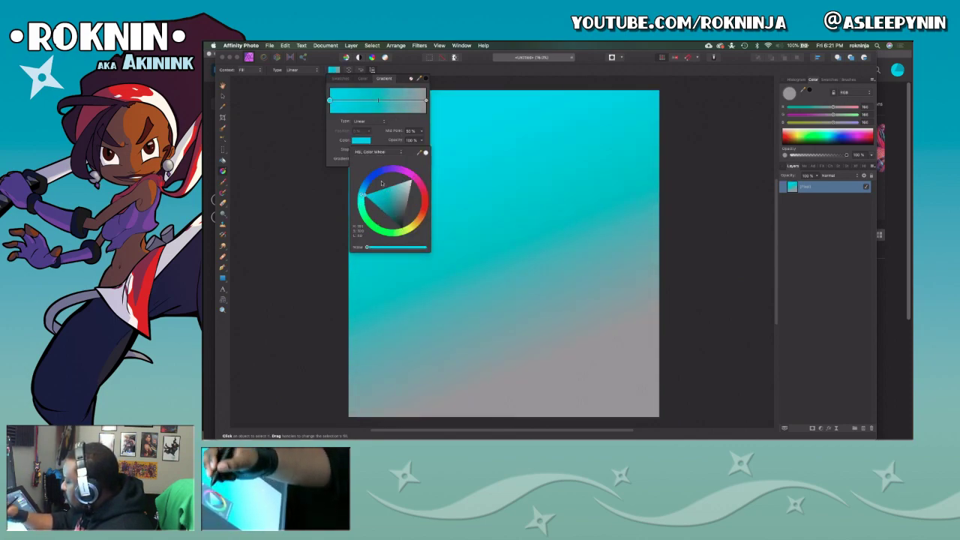
{"action": "left_click", "coordinate": [426, 100]}
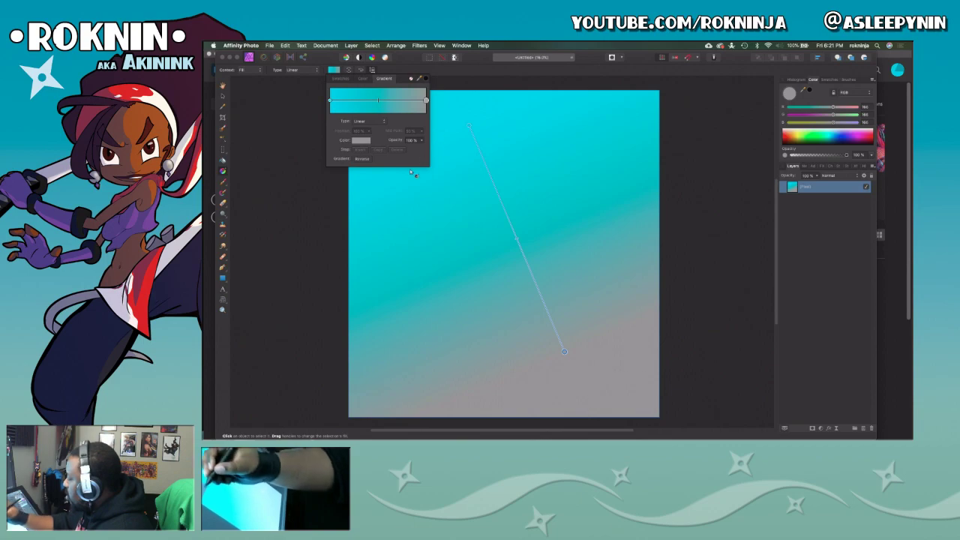
{"action": "left_click", "coordinate": [363, 140]}
{"action": "left_click_drag", "start_coordinate": [426, 204], "coordinate": [407, 210]}
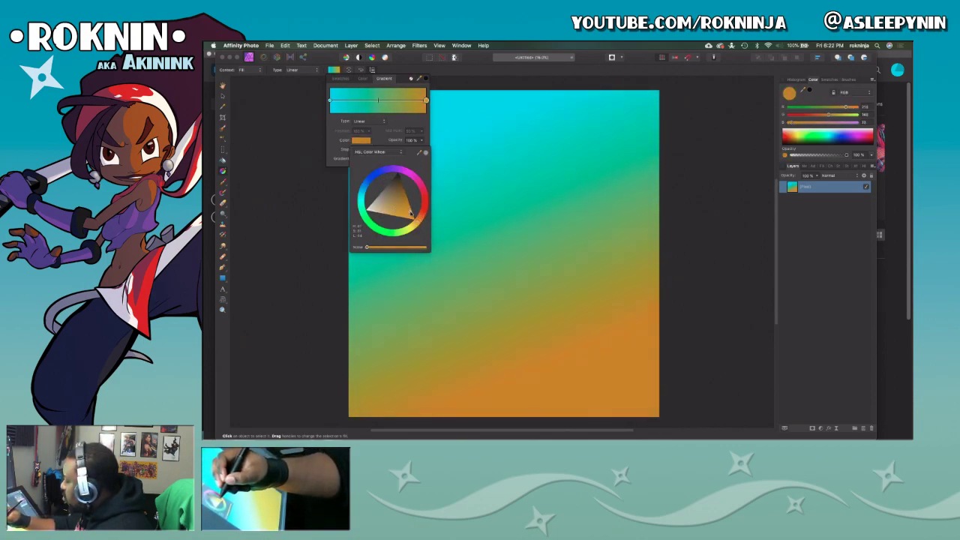
{"action": "left_click", "coordinate": [491, 83]}
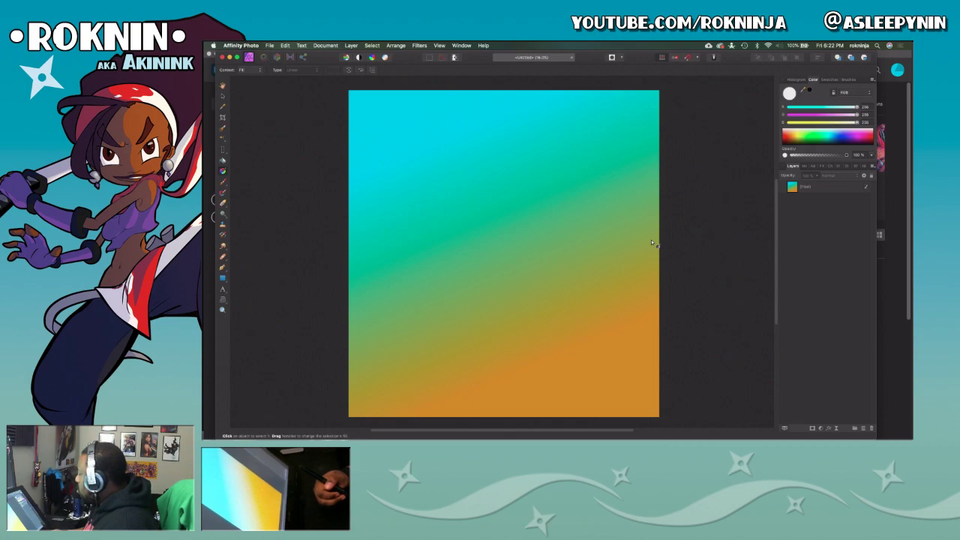
Quit Audio Overload and open youtube.com in Safari.
{"action": "key", "text": "super+Tab"}
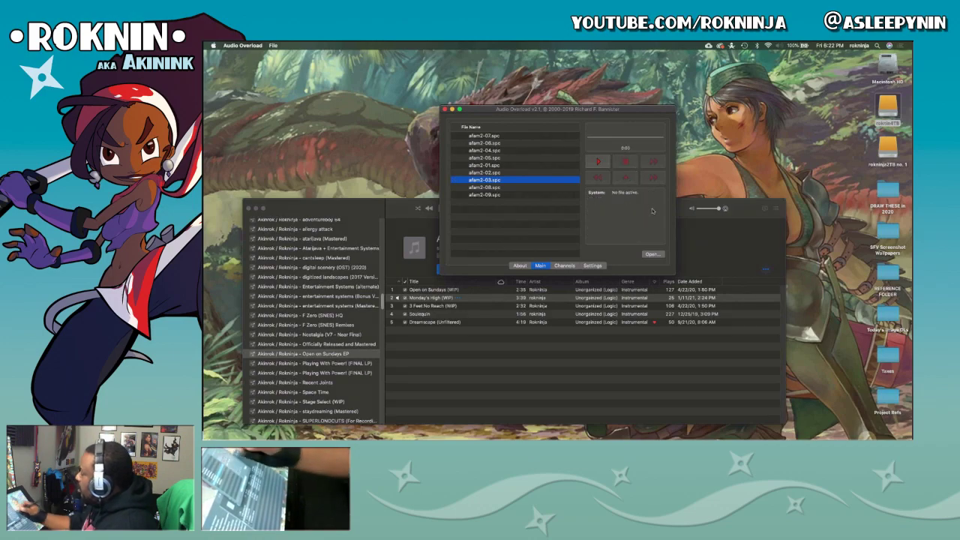
{"action": "key", "text": "super+q"}
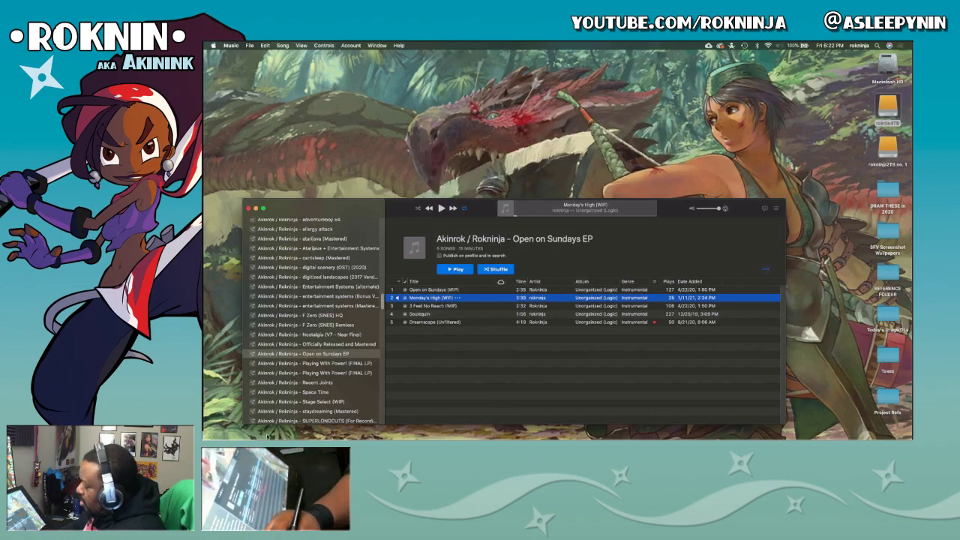
{"action": "mouse_move", "coordinate": [240, 436]}
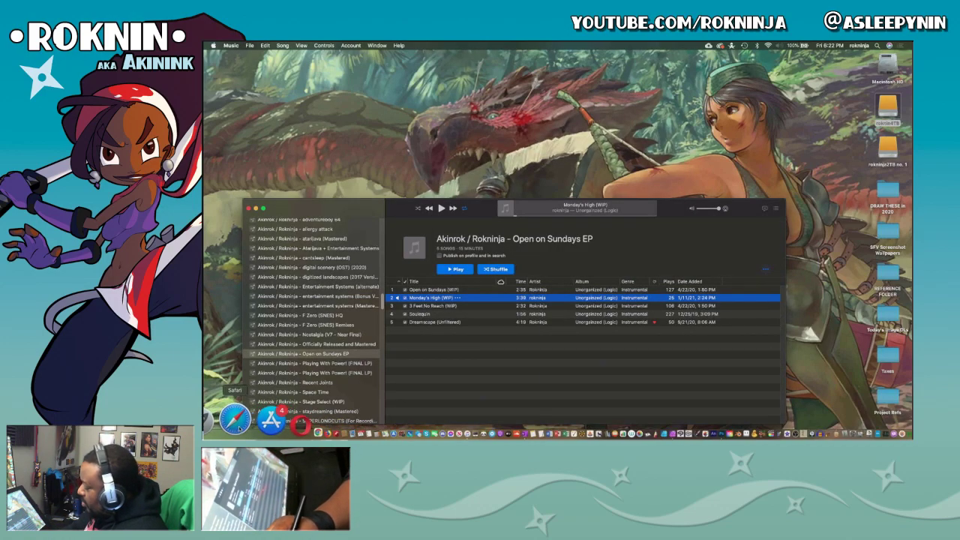
{"action": "left_click", "coordinate": [457, 425]}
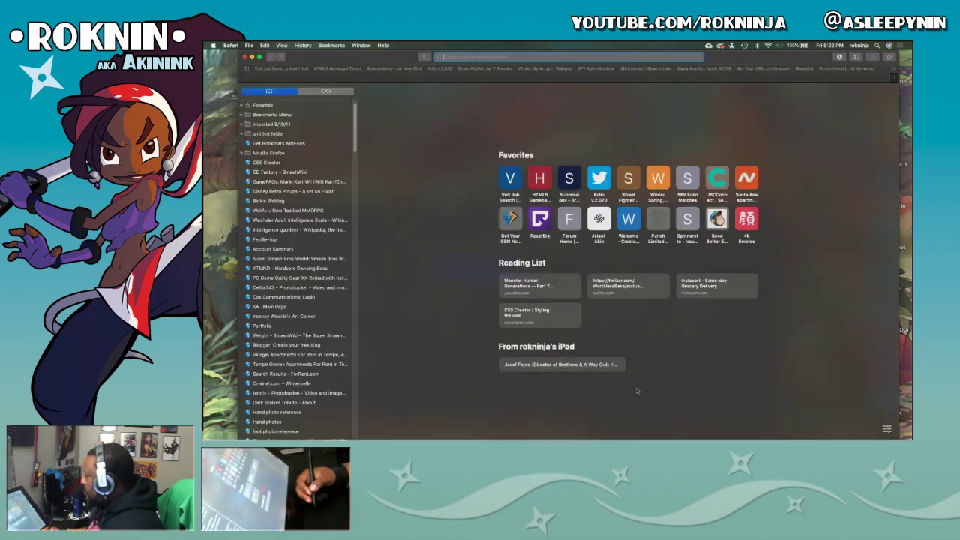
{"action": "type", "text": "youtube.com"}
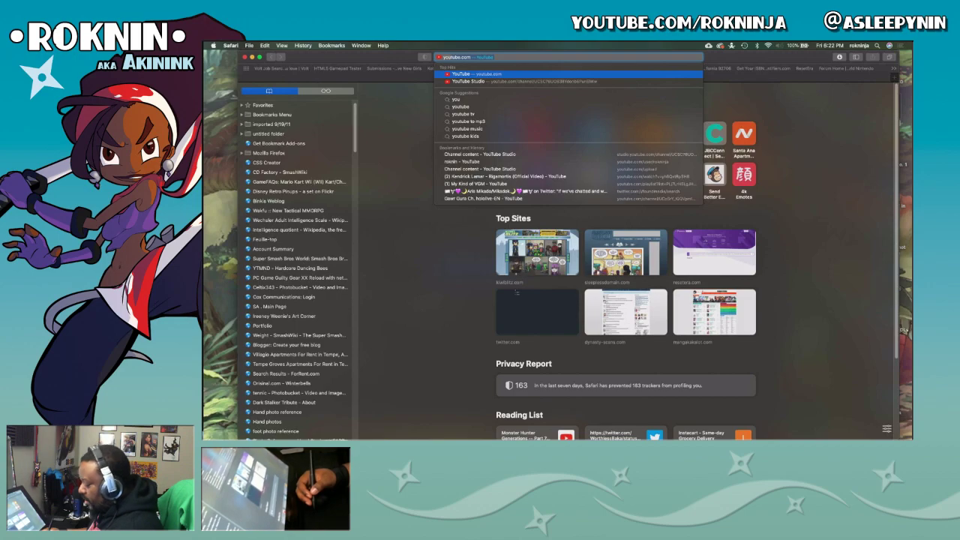
{"action": "key", "text": "Return"}
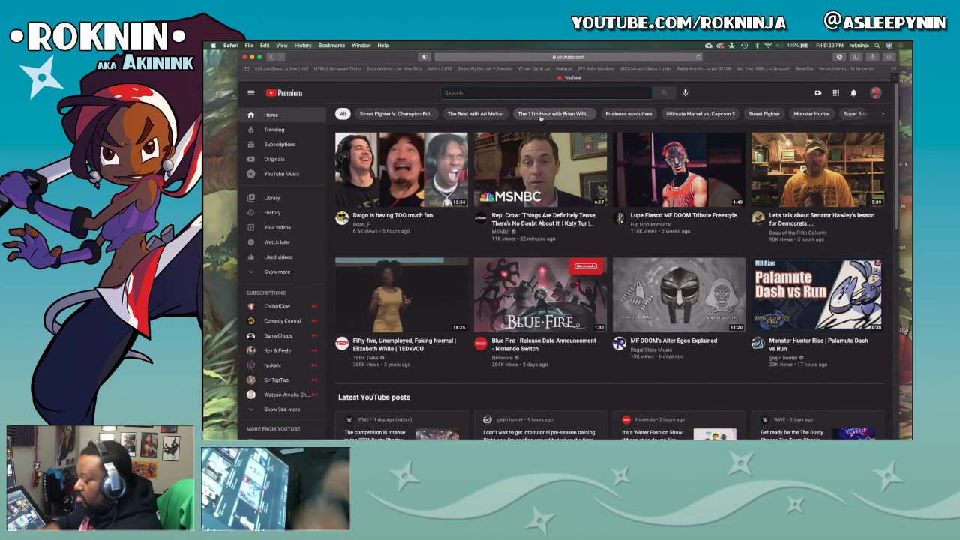
Search YouTube for "pugsley's scavenger hunt snes ost".
{"action": "left_click", "coordinate": [540, 92]}
{"action": "type", "text": "pug"}
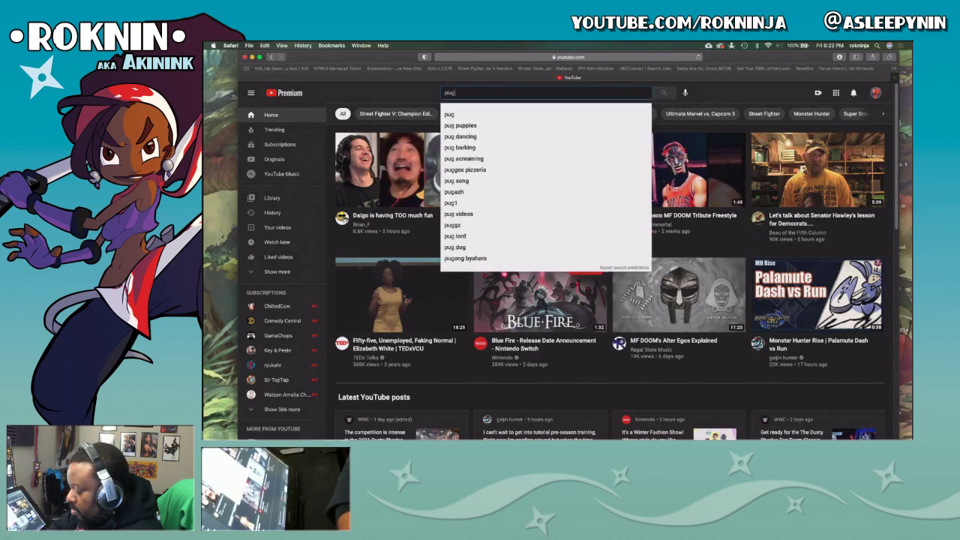
{"action": "type", "text": "sley's scavenger hunt"}
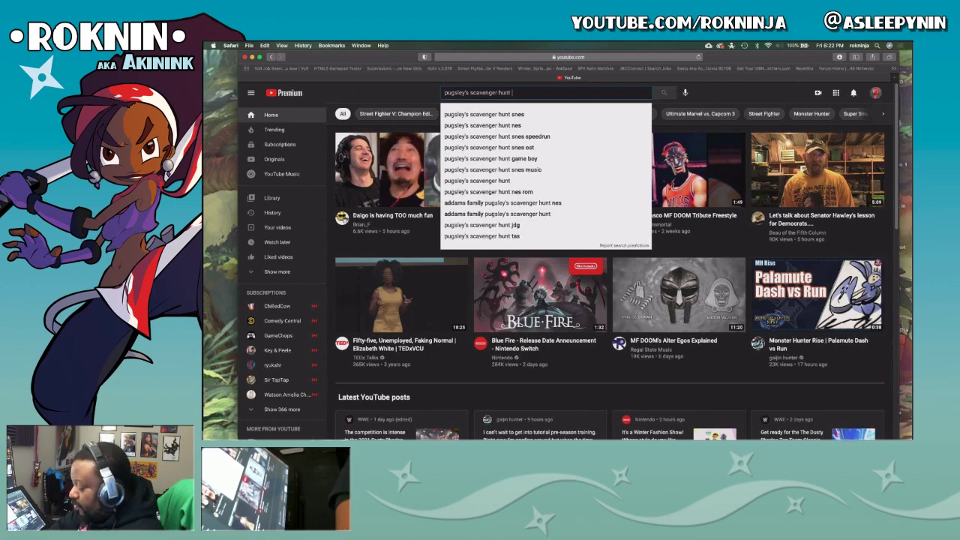
{"action": "type", "text": " snes"}
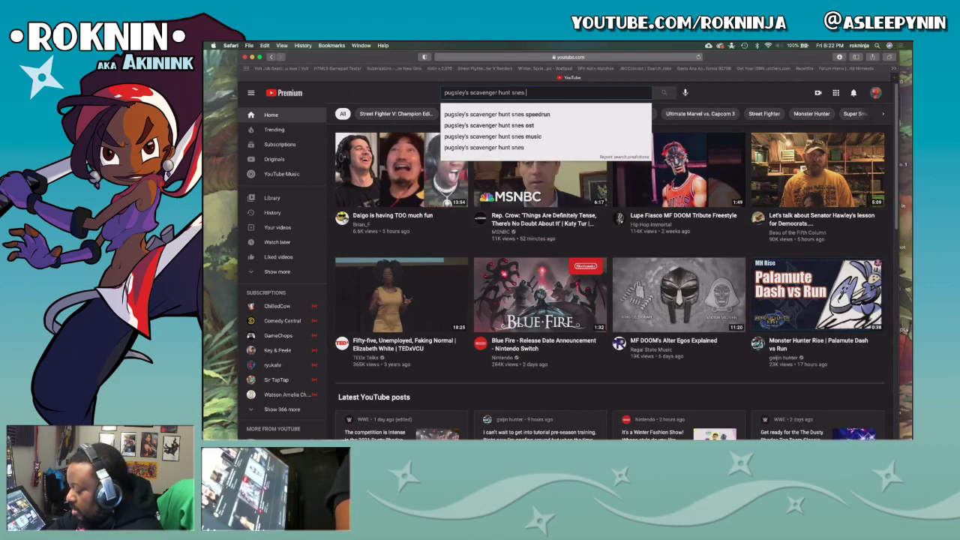
{"action": "type", "text": " ost"}
{"action": "key", "text": "Return"}
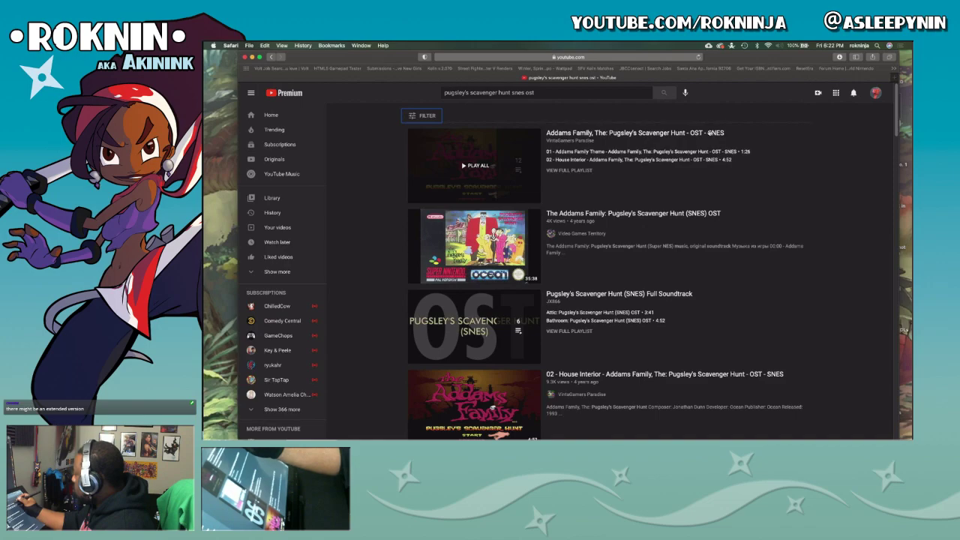
Open the Addams Family, The: Pugsley's Scavenger Hunt - OST - SNES playlist and play track 03 - Attic.
{"action": "left_click", "coordinate": [707, 136]}
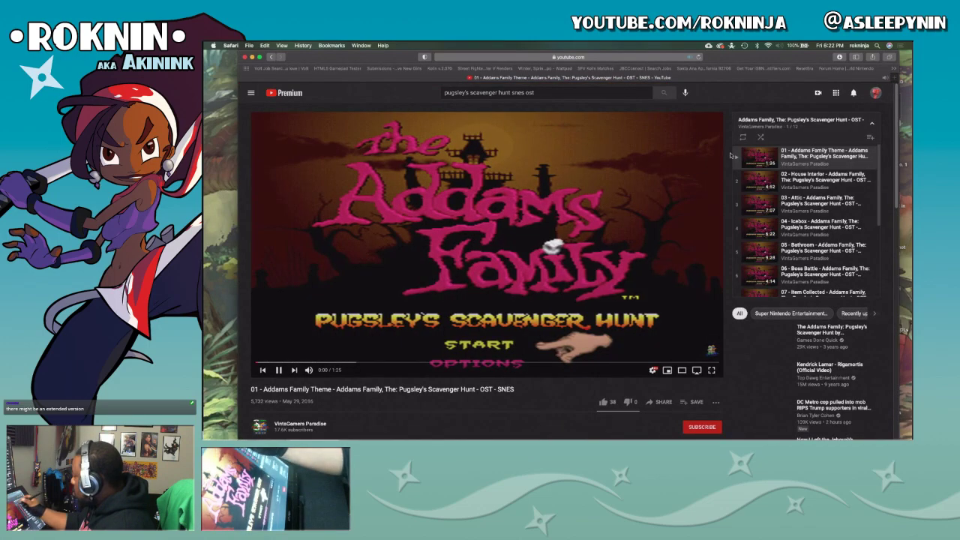
{"action": "left_click", "coordinate": [859, 203]}
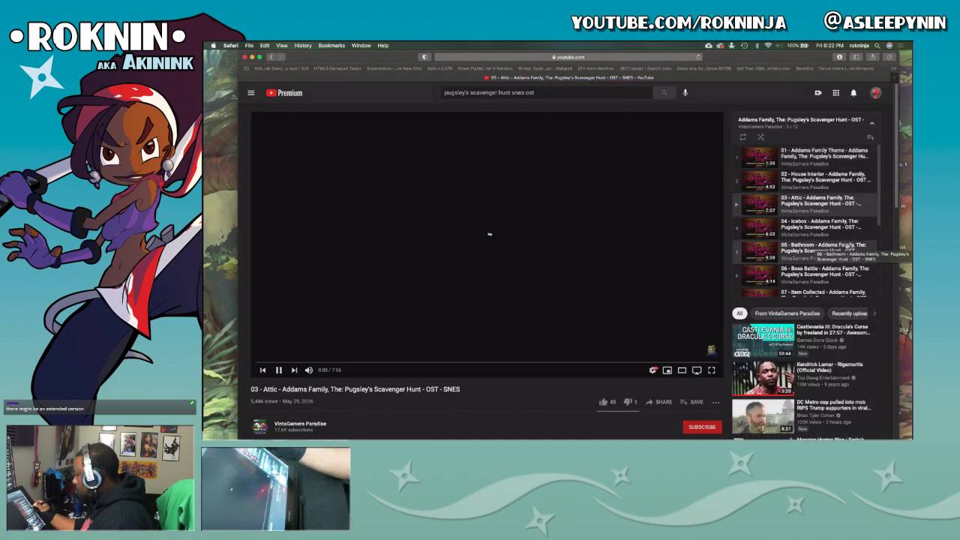
{"action": "mouse_move", "coordinate": [321, 368]}
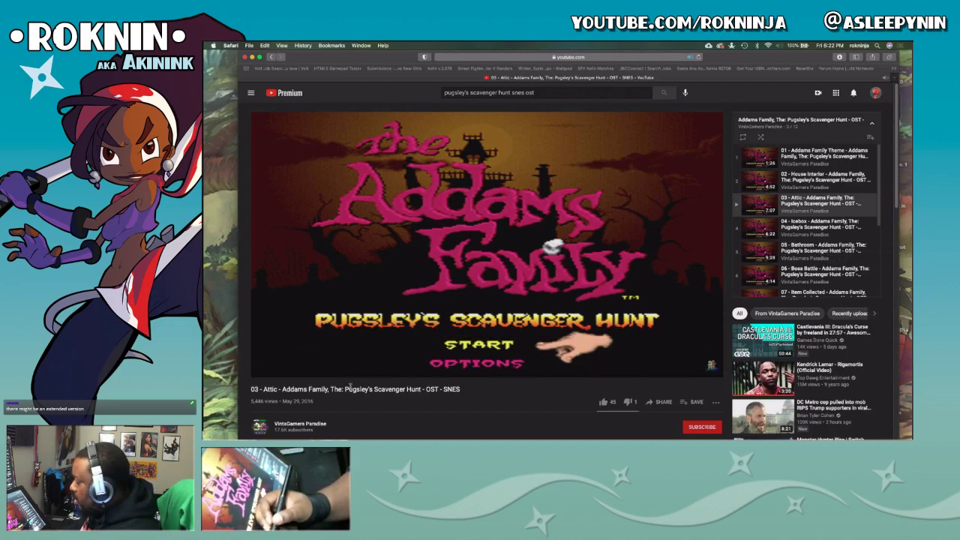
{"action": "key", "text": "XF86AudioLowerVolume"}
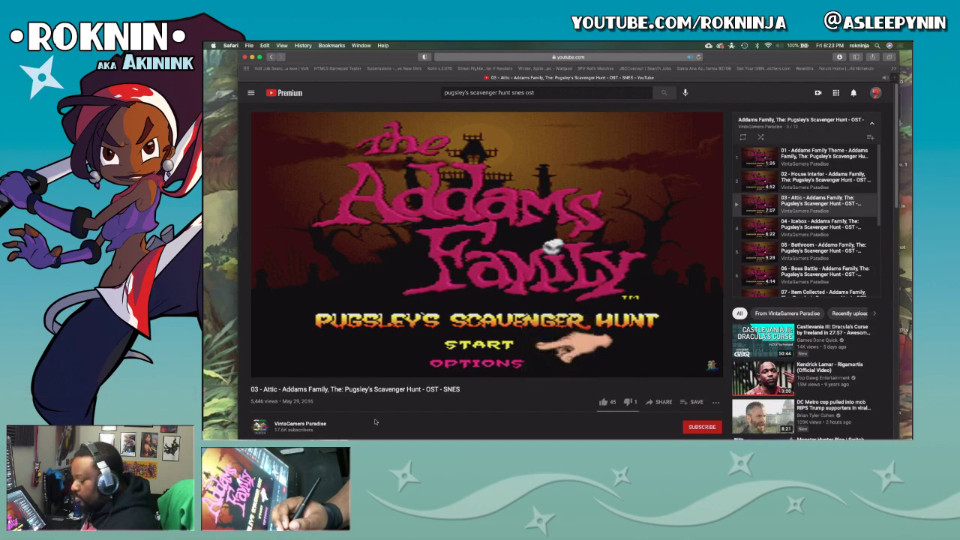
Switch back to Affinity Photo and adjust the system volume.
{"action": "key", "text": "super+Tab"}
{"action": "key", "text": "super+Tab"}
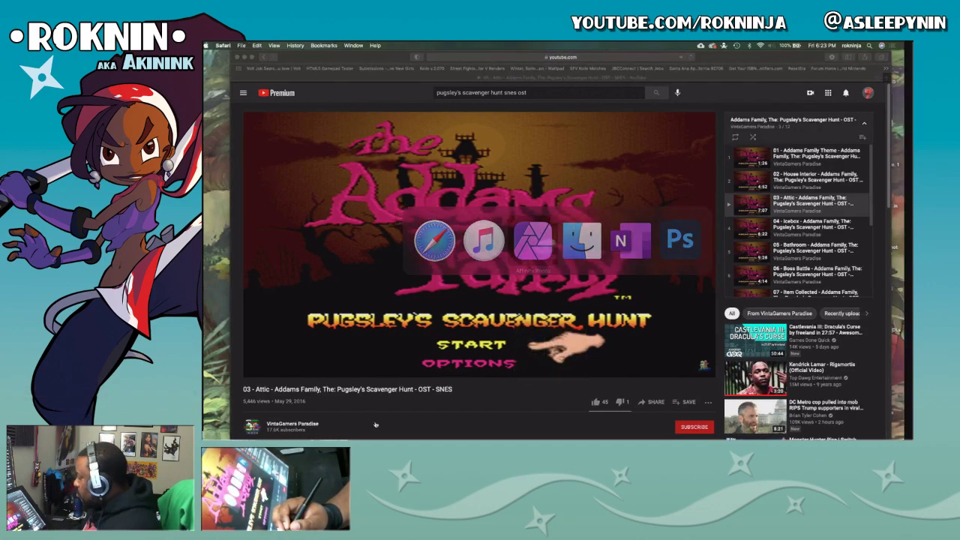
{"action": "key", "text": "XF86AudioLowerVolume"}
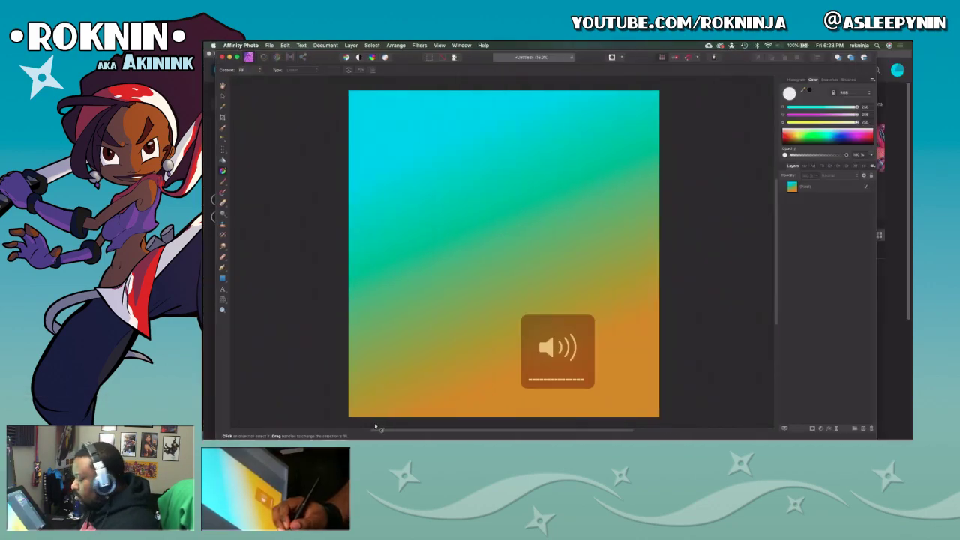
{"action": "key", "text": "super+Tab"}
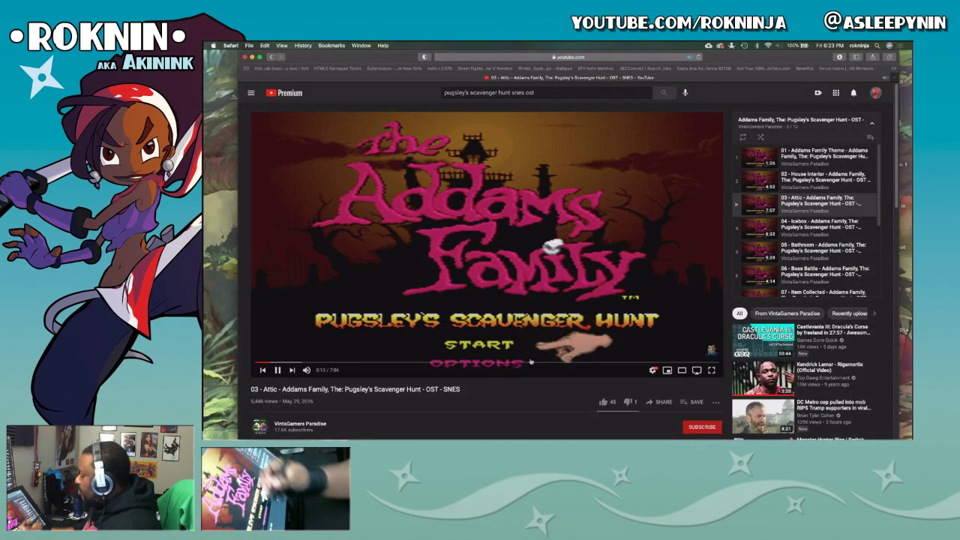
{"action": "key", "text": "super+Tab"}
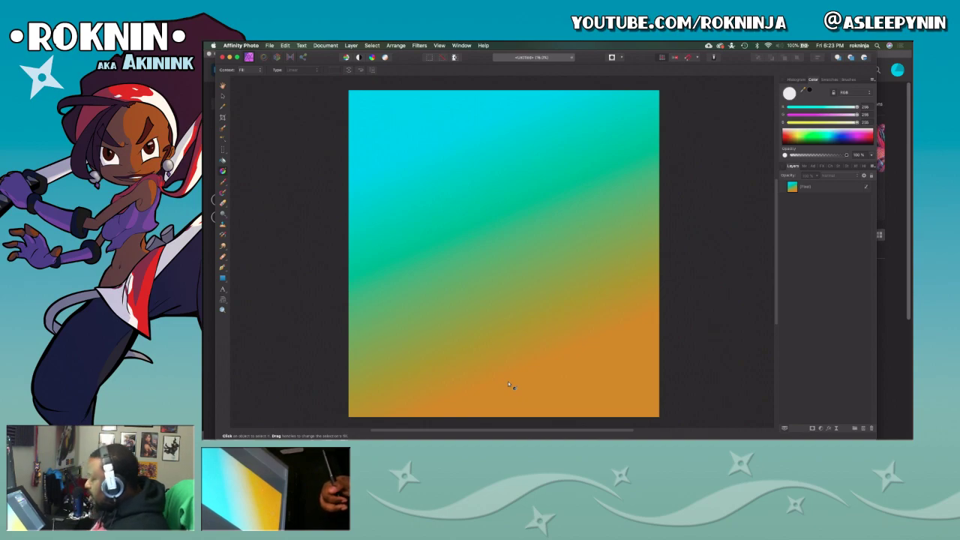
{"action": "key", "text": "super+Tab"}
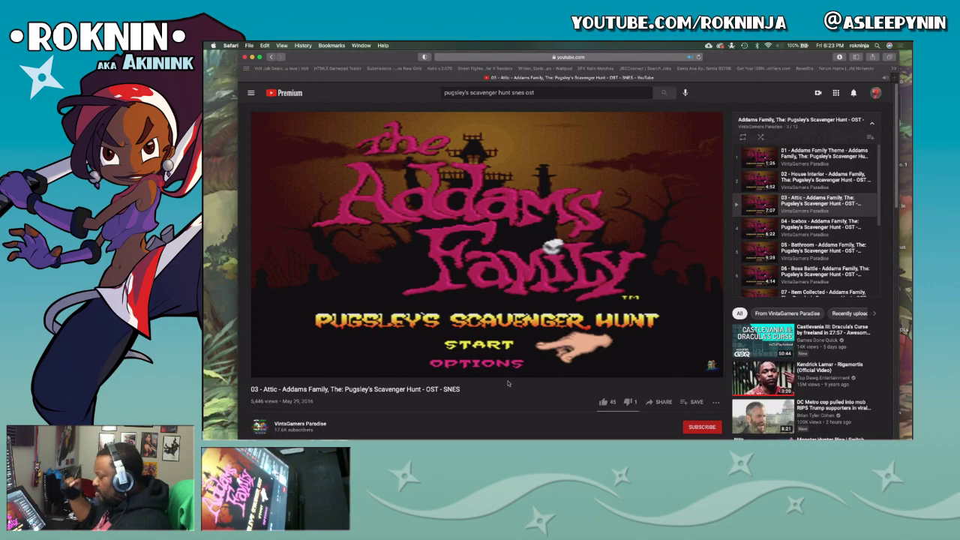
{"action": "key", "text": "super+Tab"}
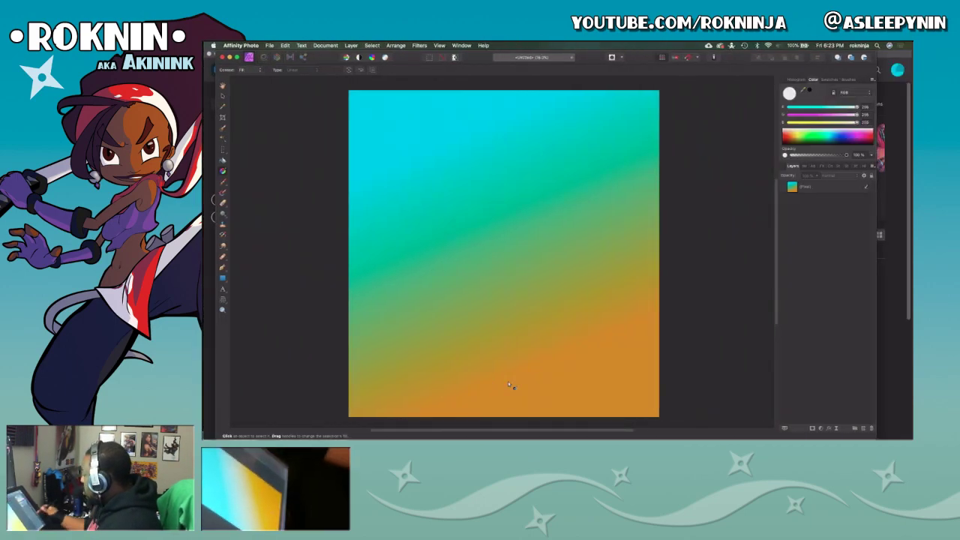
Duplicate the cyan-to-orange gradient pixel layer.
{"action": "right_click", "coordinate": [820, 189]}
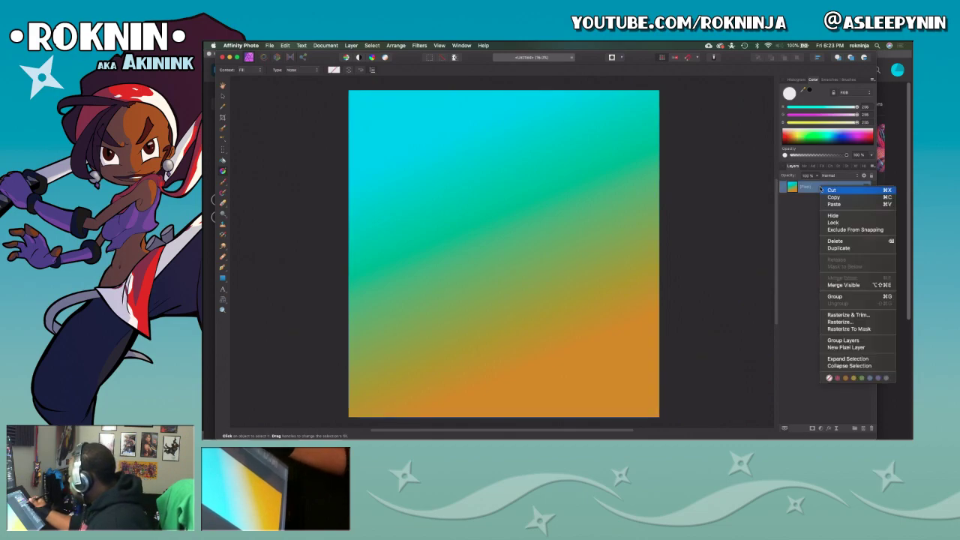
{"action": "left_click", "coordinate": [850, 251]}
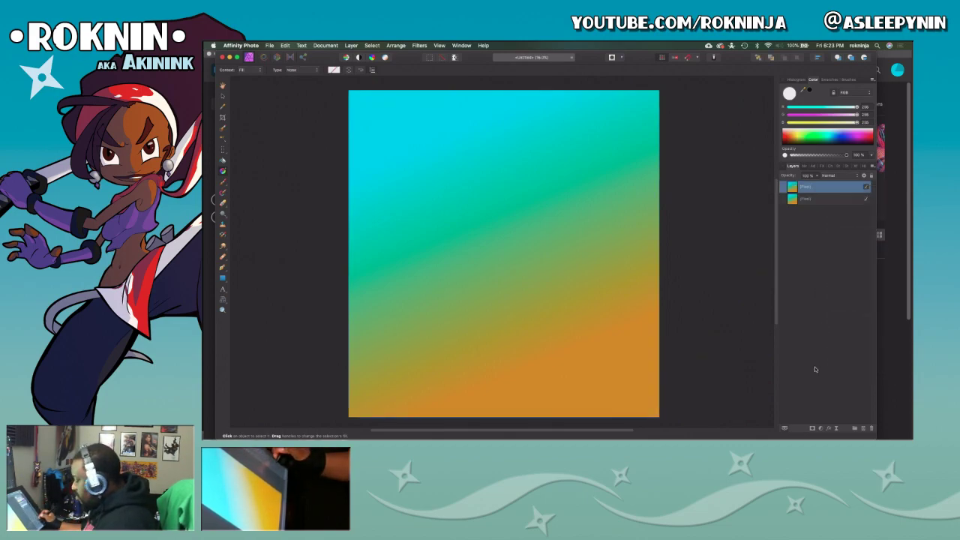
Try a live Halftone filter on the duplicated layer with contrast about 33 and a 45° screen angle.
{"action": "left_click", "coordinate": [839, 429]}
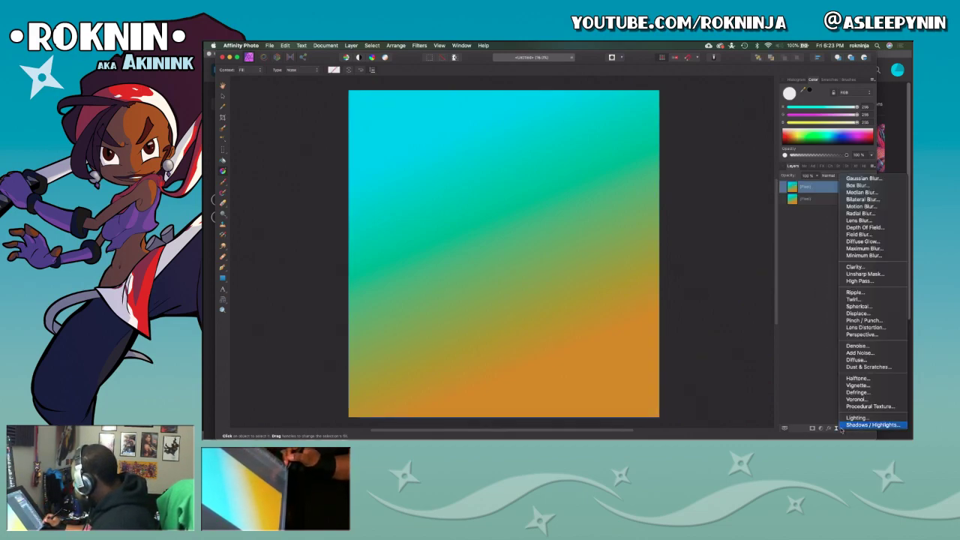
{"action": "left_click", "coordinate": [868, 385]}
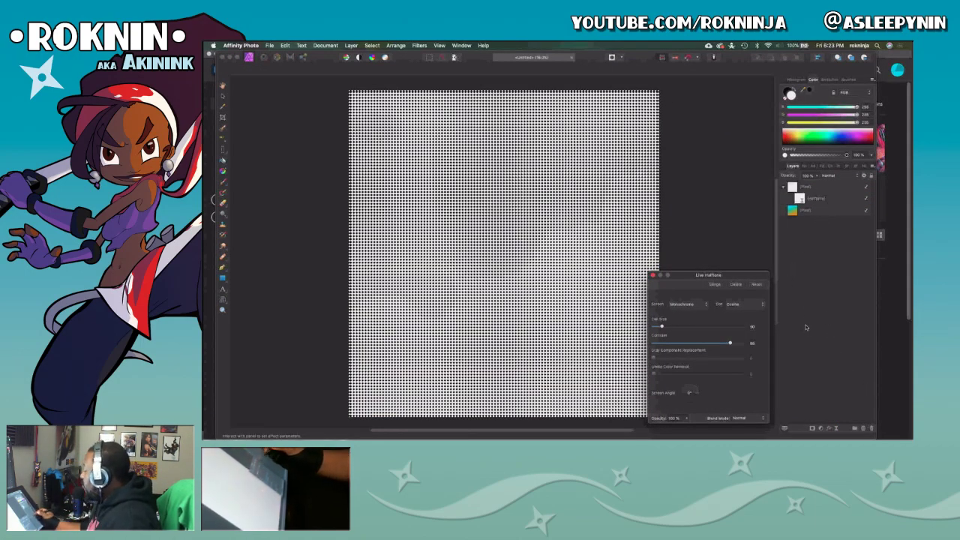
{"action": "left_click_drag", "start_coordinate": [733, 345], "coordinate": [684, 345]}
{"action": "left_click", "coordinate": [698, 386]}
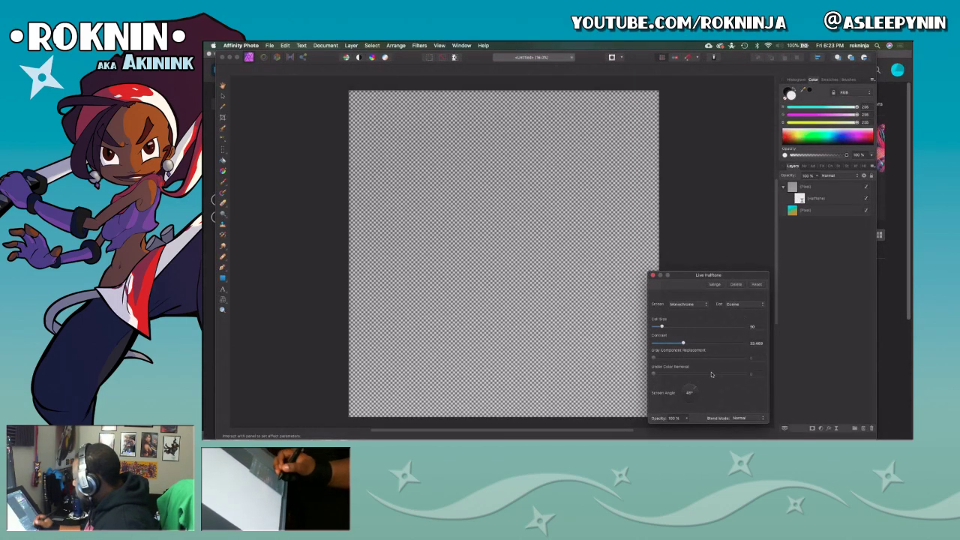
Try round dots with a larger cell size in the live Halftone filter.
{"action": "left_click", "coordinate": [743, 304]}
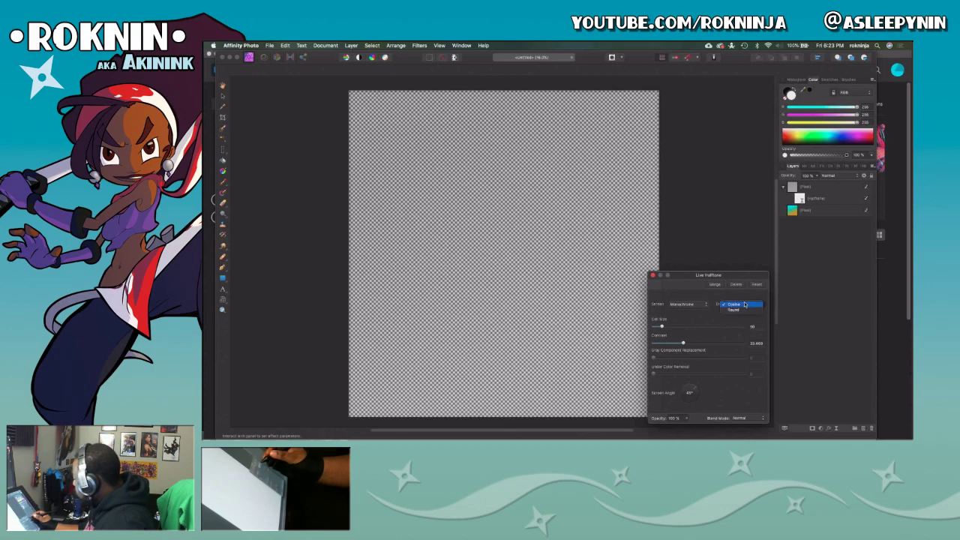
{"action": "left_click", "coordinate": [739, 314]}
{"action": "left_click_drag", "start_coordinate": [661, 327], "coordinate": [687, 327]}
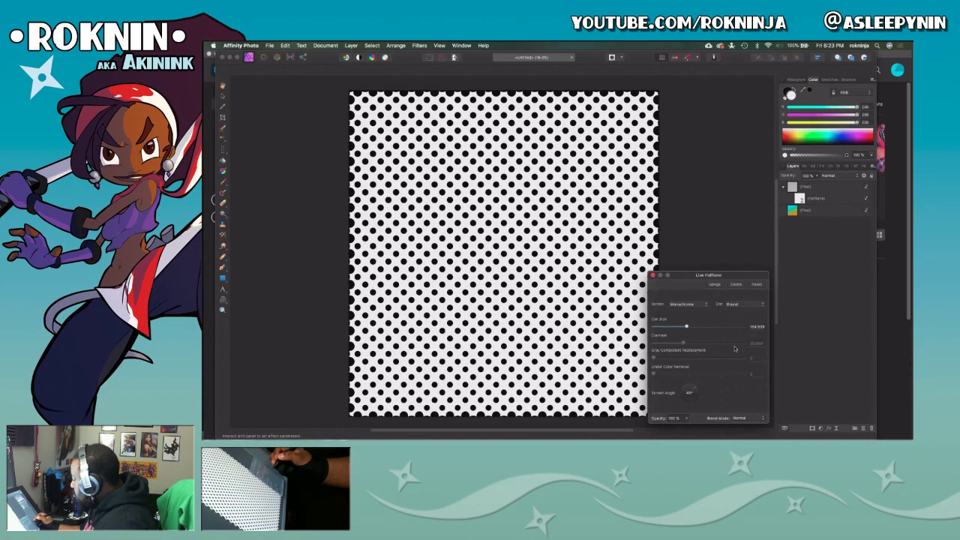
{"action": "mouse_move", "coordinate": [688, 327]}
{"action": "left_mouse_down"}
{"action": "mouse_move", "coordinate": [676, 328]}
{"action": "mouse_move", "coordinate": [687, 338]}
{"action": "left_mouse_up"}
Try the Color, Line and Circular screens for the halftone, and return to the Monochrome screen.
{"action": "left_click", "coordinate": [704, 304]}
{"action": "left_click", "coordinate": [682, 310]}
{"action": "left_click", "coordinate": [703, 305]}
{"action": "left_click", "coordinate": [700, 309]}
{"action": "left_click", "coordinate": [701, 305]}
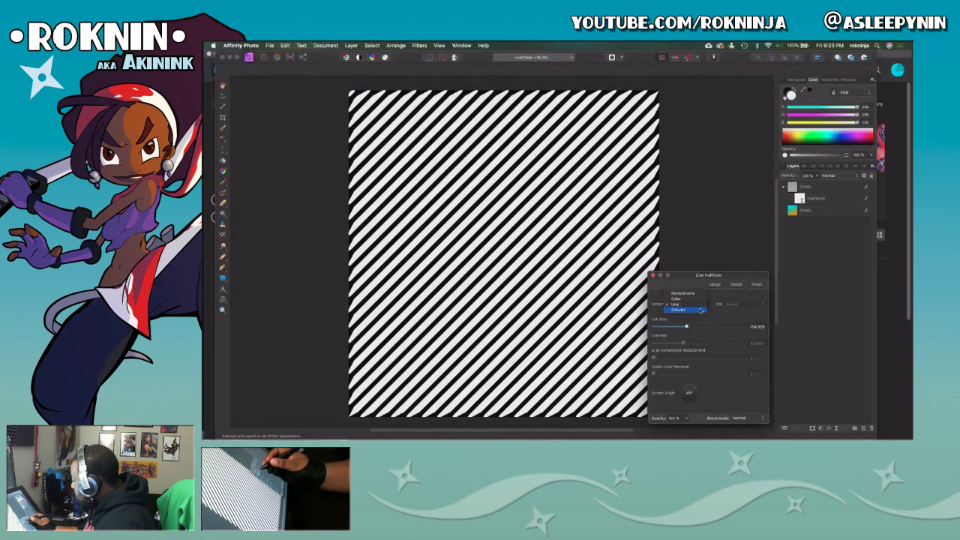
{"action": "left_click", "coordinate": [699, 310]}
{"action": "left_click", "coordinate": [701, 304]}
{"action": "left_click", "coordinate": [682, 288]}
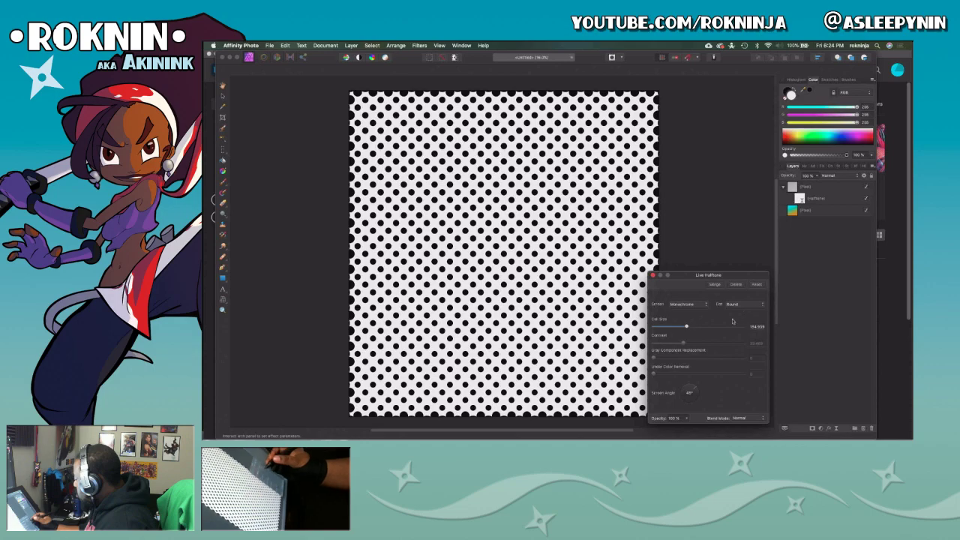
Reduce the halftone's cell size, close its settings and undo the live Halftone filter.
{"action": "left_click_drag", "start_coordinate": [687, 328], "coordinate": [670, 354]}
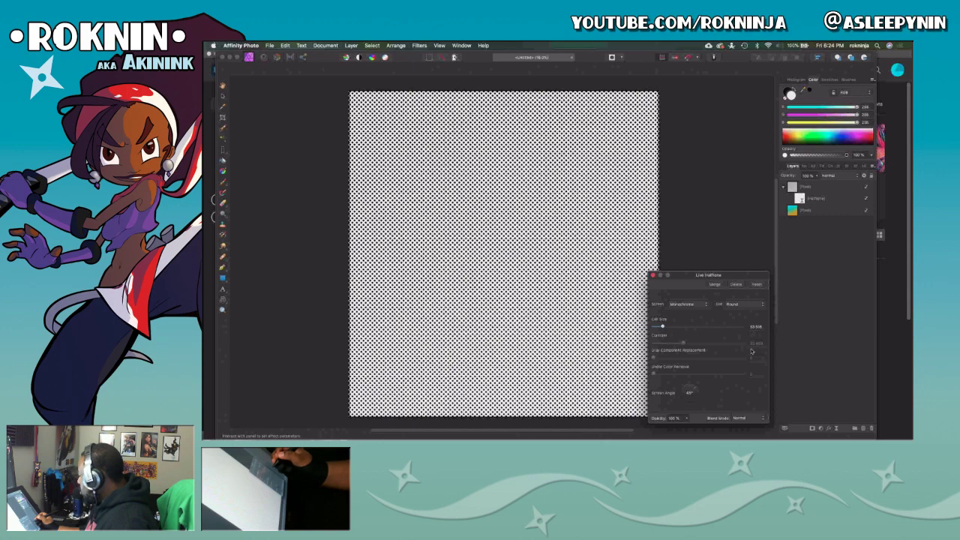
{"action": "left_click", "coordinate": [654, 275]}
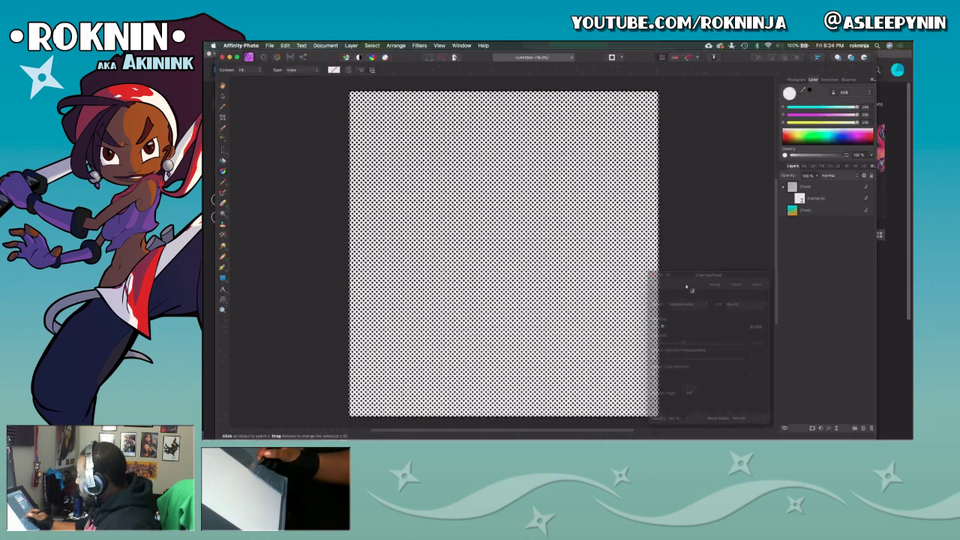
{"action": "key", "text": "super+z"}
{"action": "key", "text": "super+z"}
{"action": "key", "text": "super+z"}
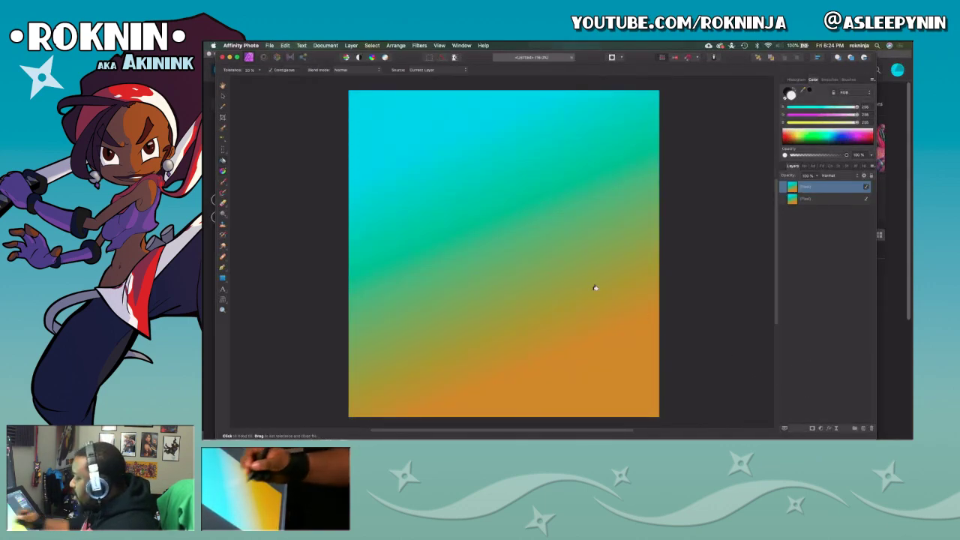
Fill the duplicated top layer with solid white using the Gradient tool's fill colour.
{"action": "left_click", "coordinate": [225, 177]}
{"action": "key", "text": "g"}
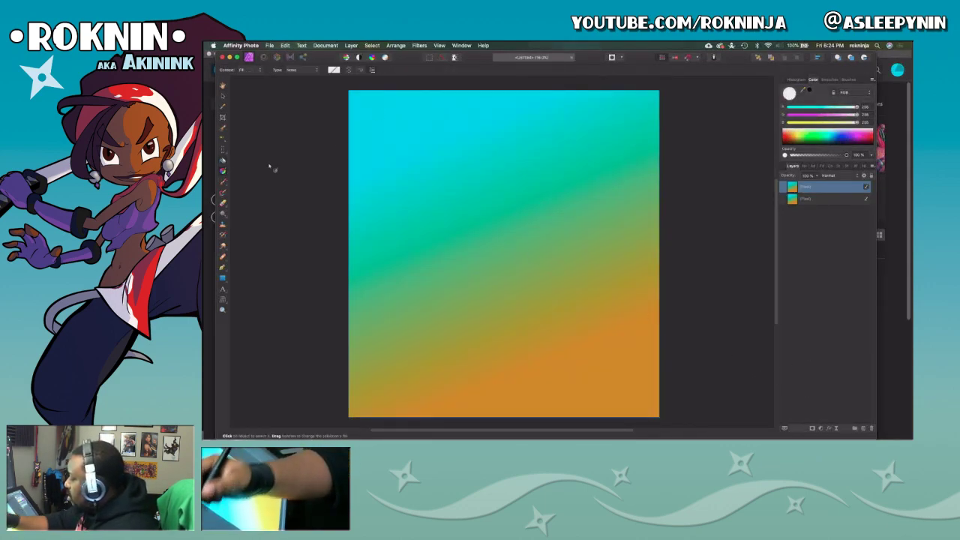
{"action": "left_click", "coordinate": [337, 69]}
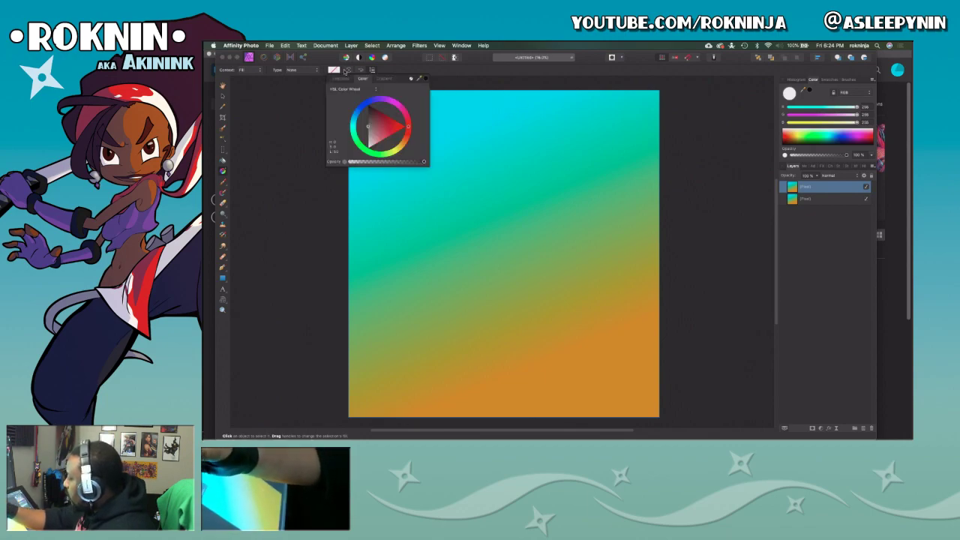
{"action": "left_click_drag", "start_coordinate": [373, 129], "coordinate": [408, 95]}
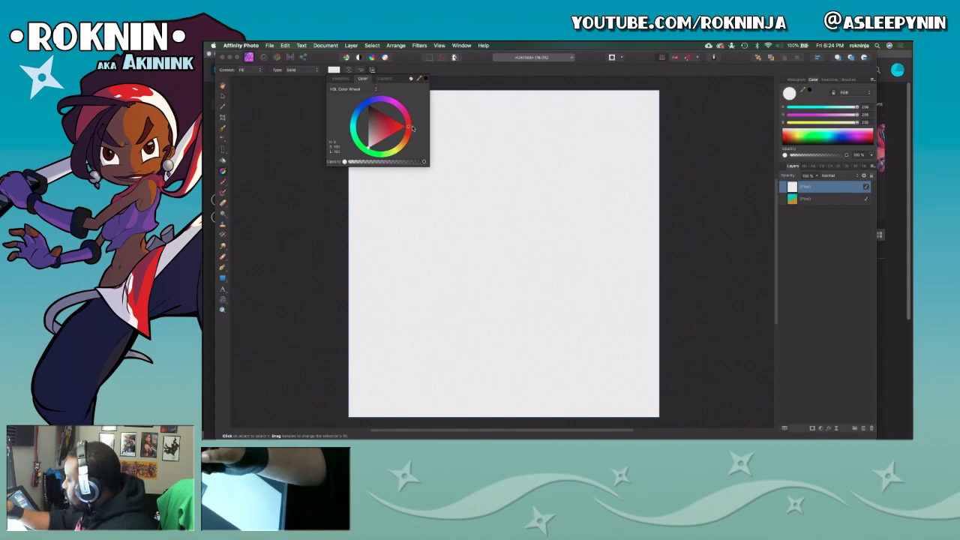
{"action": "left_click", "coordinate": [337, 70]}
{"action": "left_click", "coordinate": [337, 70]}
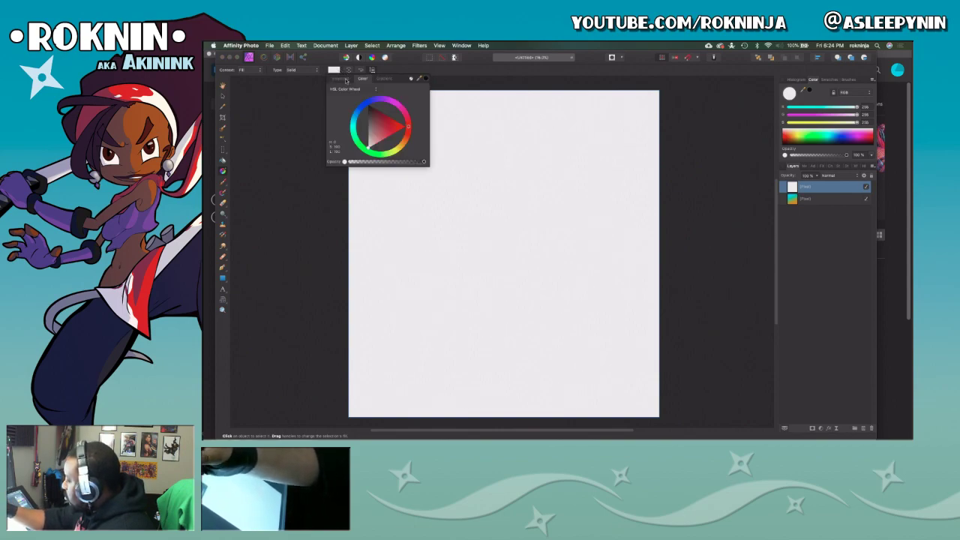
Try a white to dark red linear gradient drawn diagonally from the canvas's top-left corner, and undo it.
{"action": "left_click", "coordinate": [351, 79]}
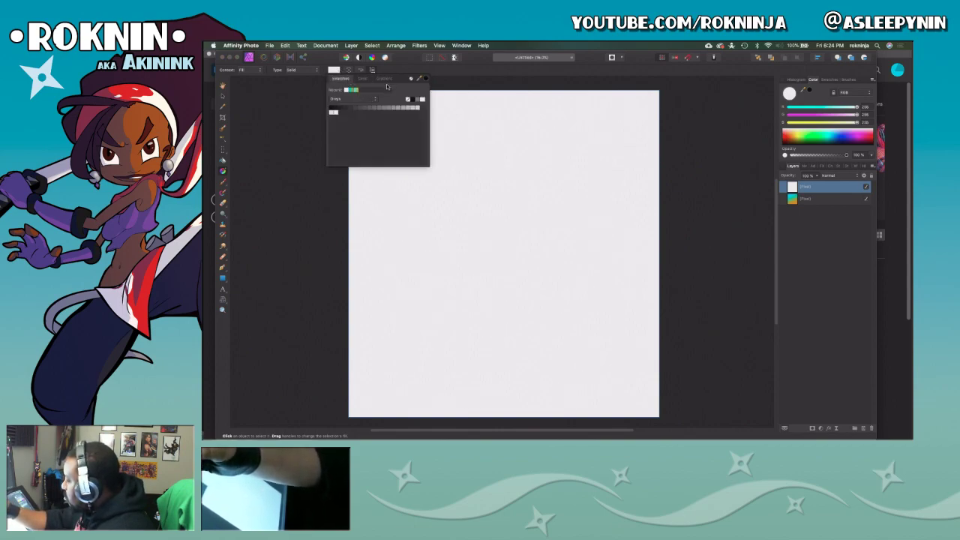
{"action": "left_click", "coordinate": [385, 79]}
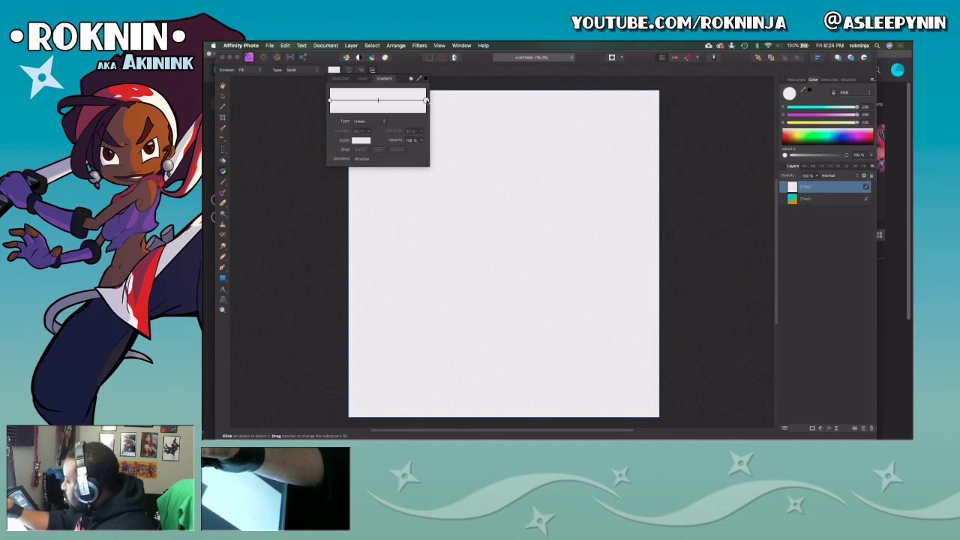
{"action": "left_click", "coordinate": [426, 100]}
{"action": "left_click", "coordinate": [367, 142]}
{"action": "left_click_drag", "start_coordinate": [399, 190], "coordinate": [390, 183]}
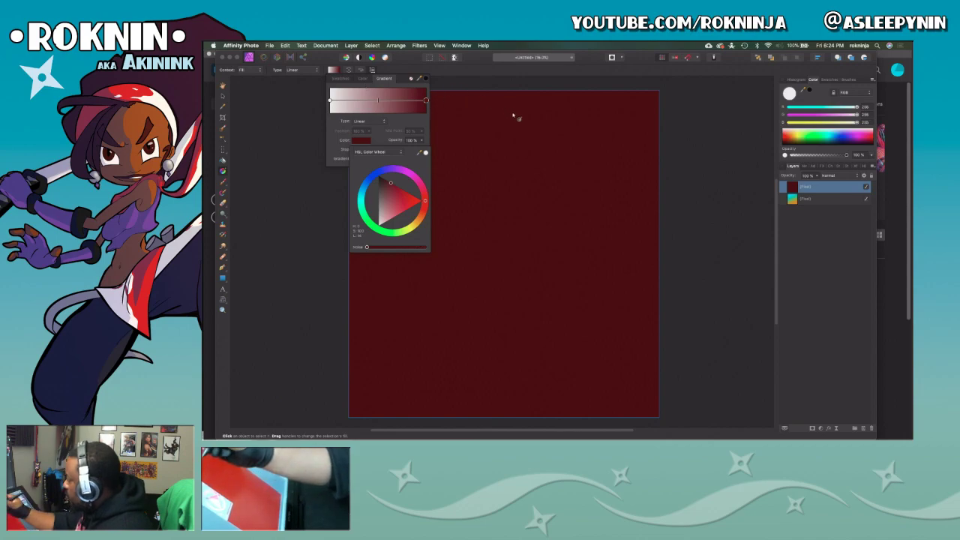
{"action": "left_click", "coordinate": [462, 81]}
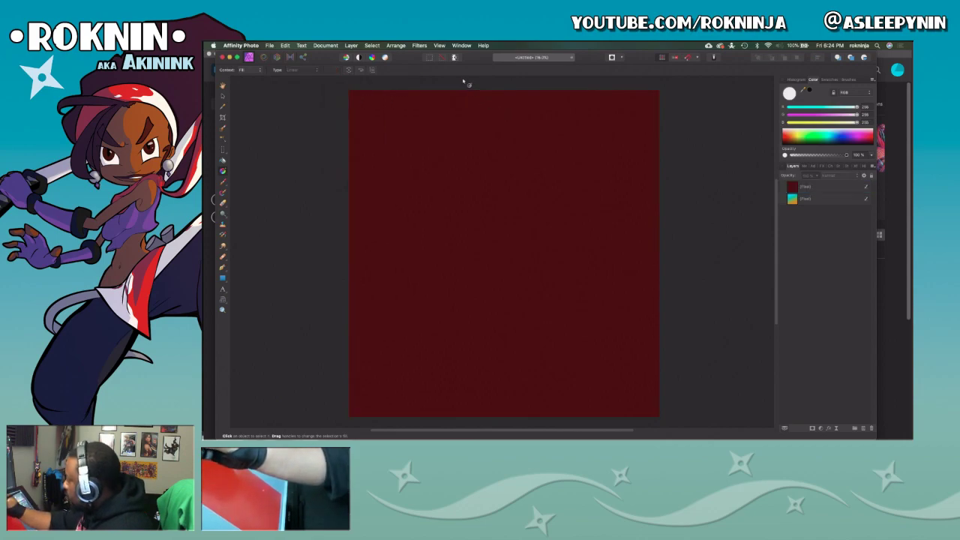
{"action": "left_click", "coordinate": [355, 96]}
{"action": "left_click_drag", "start_coordinate": [350, 92], "coordinate": [477, 250]}
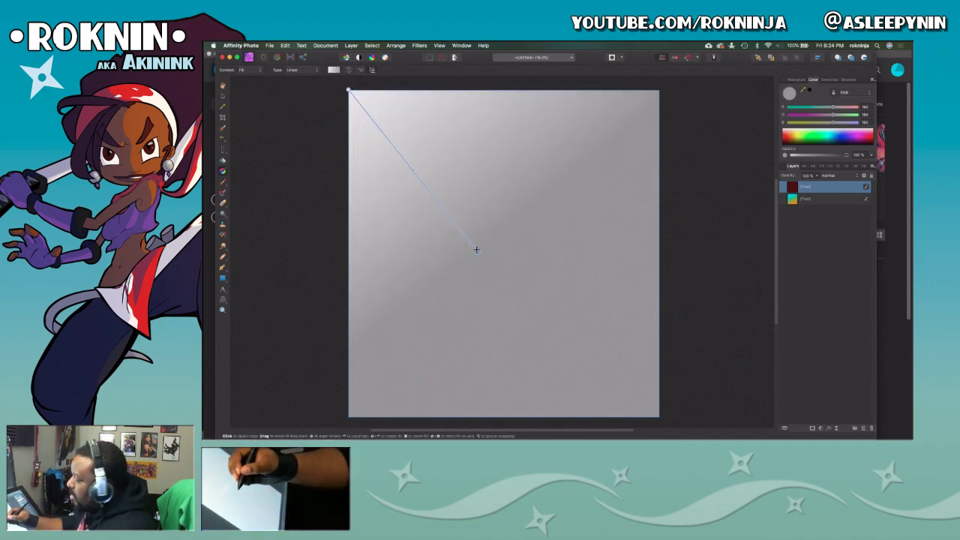
{"action": "key", "text": "super+z"}
{"action": "key", "text": "super+z"}
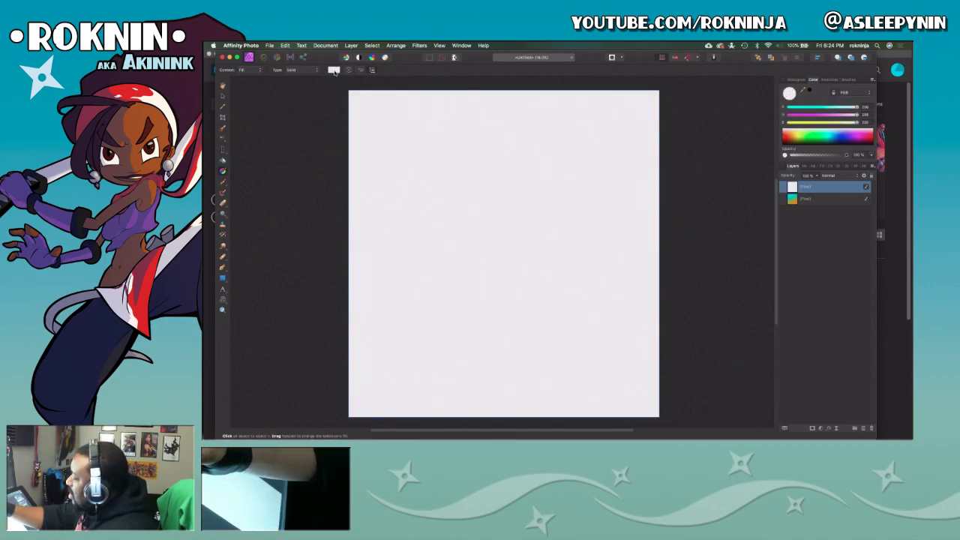
Change the top layer's fill to a linear gradient from white to a very dark red.
{"action": "left_click", "coordinate": [334, 71]}
{"action": "left_click", "coordinate": [390, 79]}
{"action": "left_click", "coordinate": [425, 100]}
{"action": "left_click", "coordinate": [361, 141]}
{"action": "left_click_drag", "start_coordinate": [391, 186], "coordinate": [386, 181]}
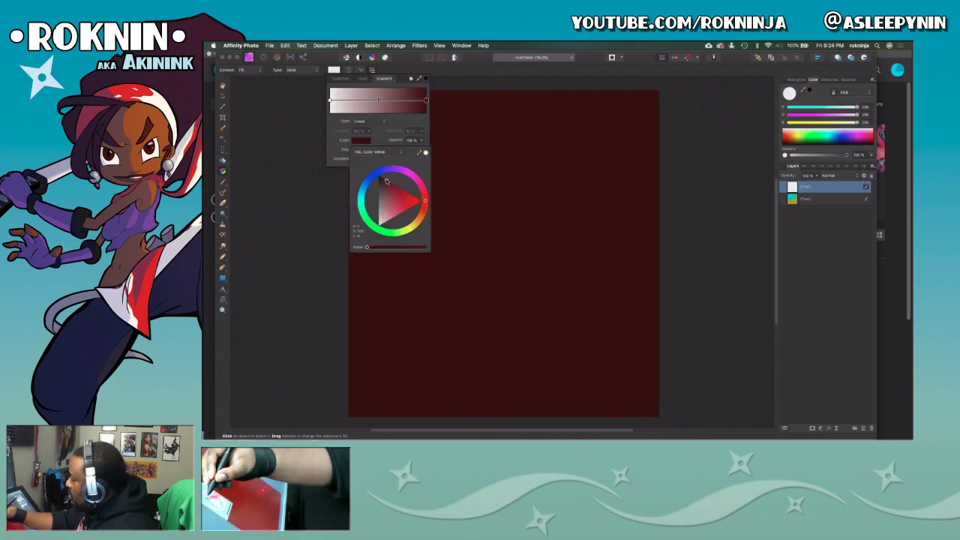
{"action": "left_click", "coordinate": [390, 79]}
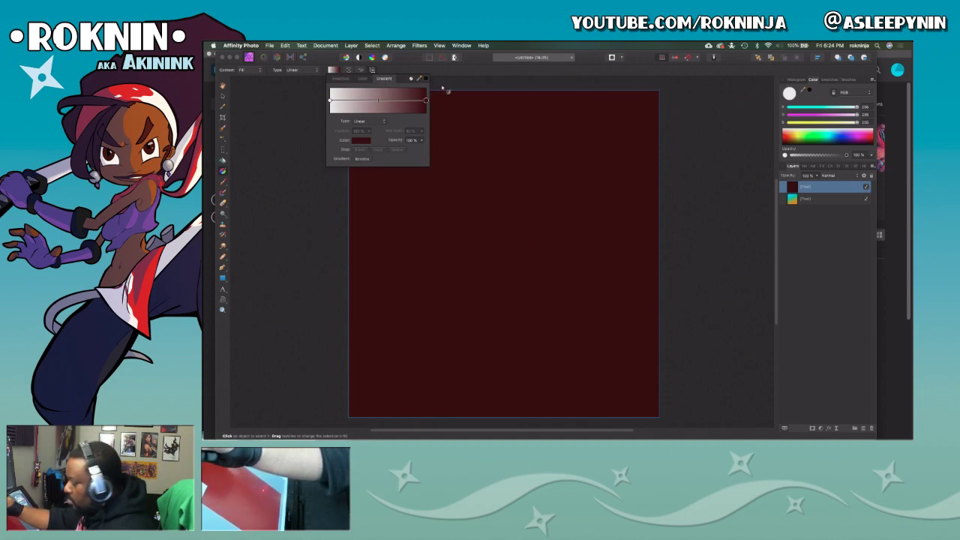
Stretch the gradient diagonally from the canvas's top-left corner to just past its centre.
{"action": "left_click", "coordinate": [330, 99]}
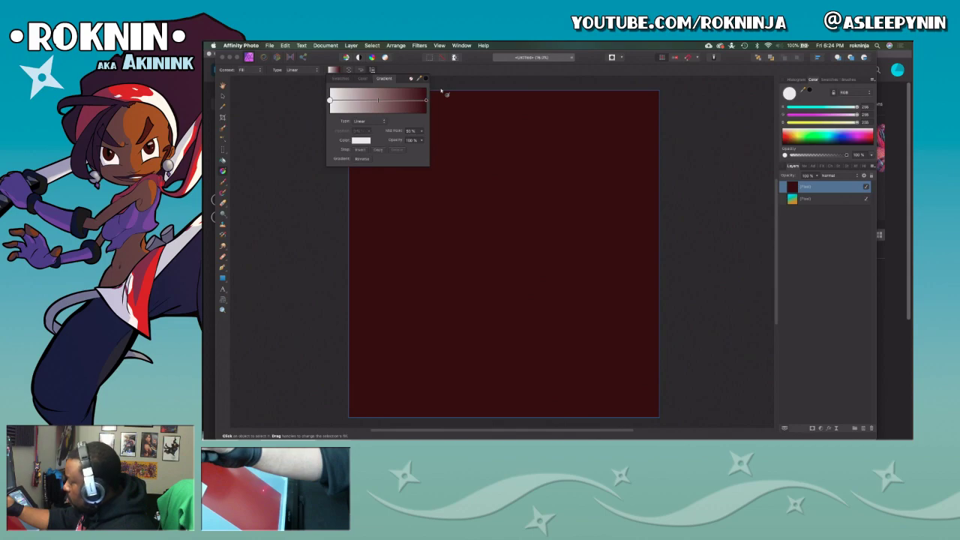
{"action": "left_click", "coordinate": [426, 100]}
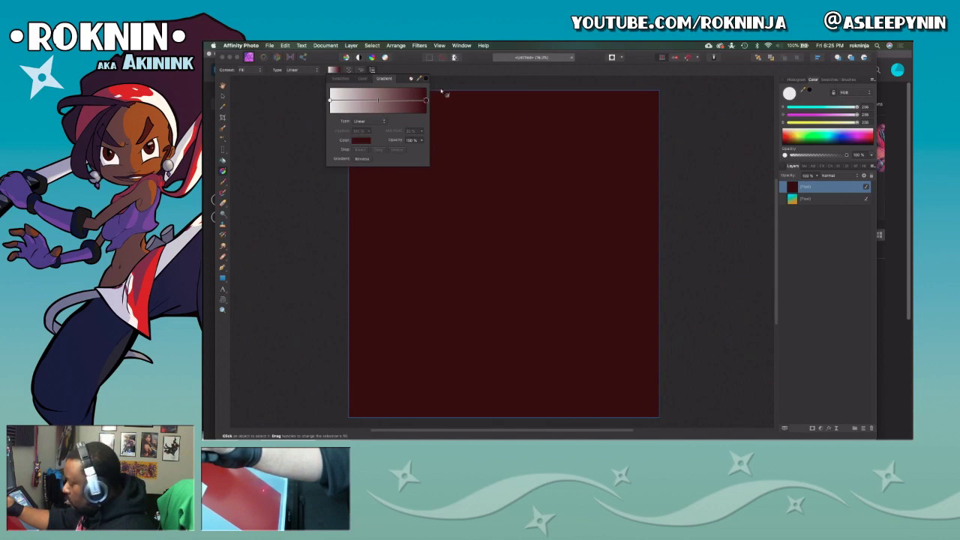
{"action": "left_click", "coordinate": [809, 260]}
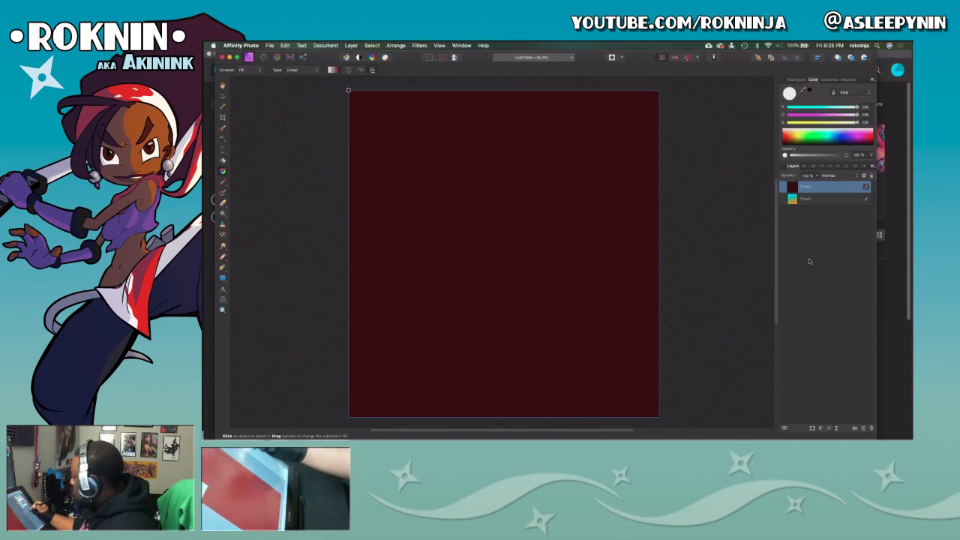
{"action": "left_click_drag", "start_coordinate": [349, 91], "coordinate": [524, 271]}
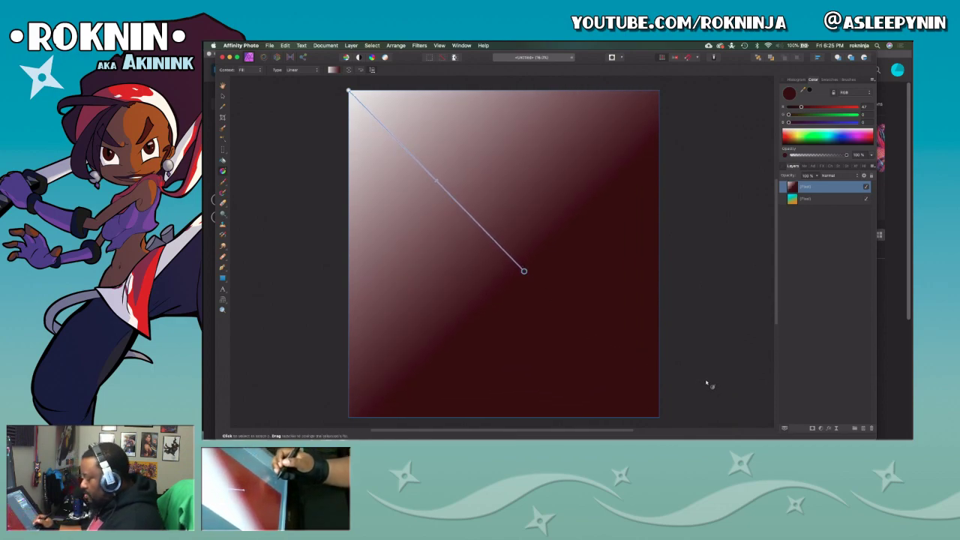
Add a live Monochrome Halftone filter to the gradient layer, with contrast about 83 and round dots.
{"action": "left_click", "coordinate": [837, 428]}
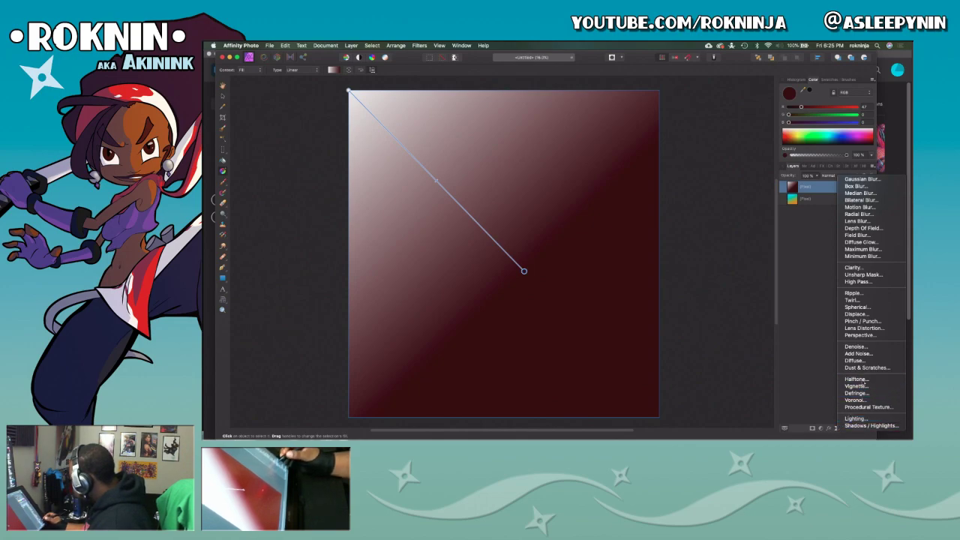
{"action": "left_click", "coordinate": [861, 378]}
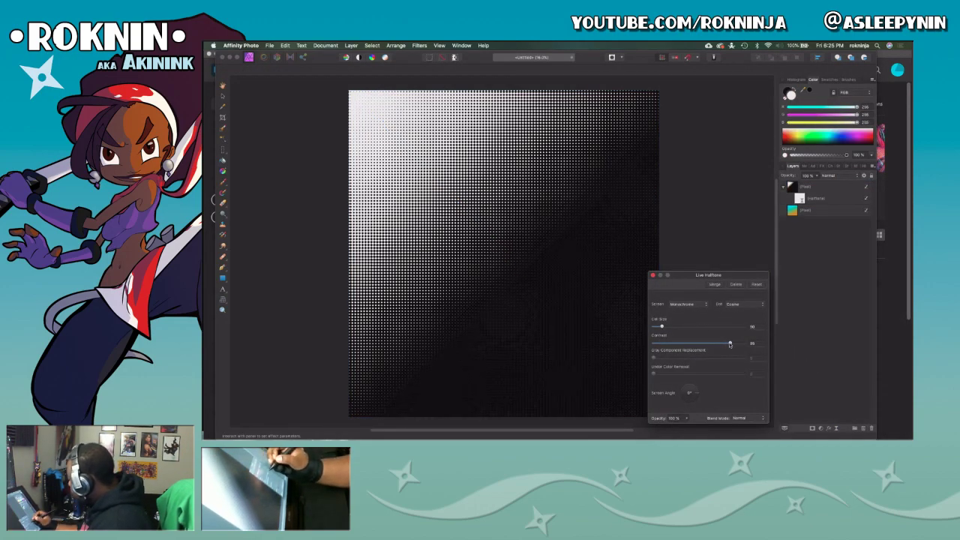
{"action": "mouse_move", "coordinate": [729, 345]}
{"action": "left_mouse_down"}
{"action": "mouse_move", "coordinate": [745, 347]}
{"action": "mouse_move", "coordinate": [727, 345]}
{"action": "left_mouse_up"}
{"action": "left_click", "coordinate": [740, 305]}
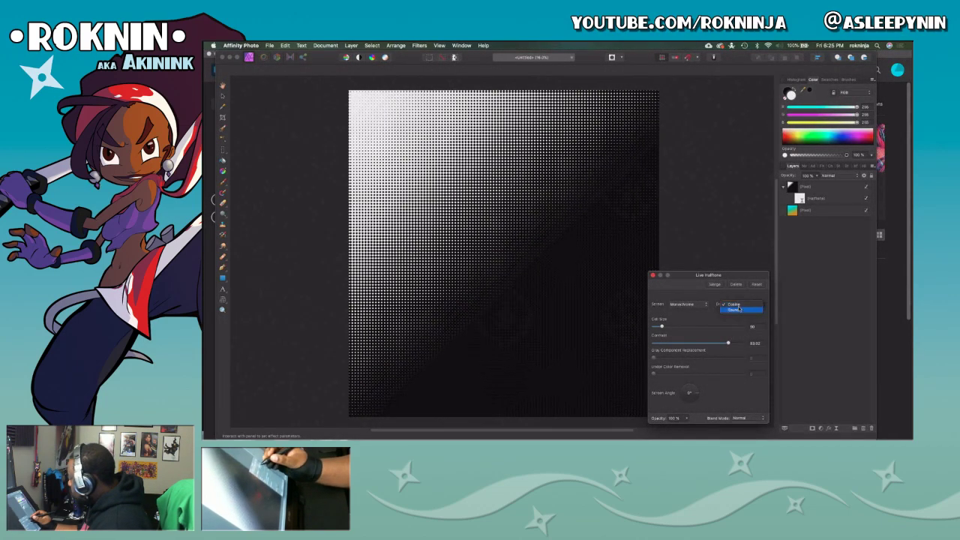
{"action": "left_click", "coordinate": [741, 309]}
Rotate the halftone's screen angle so the dots run diagonally, raise its cell size to about 178 and close its settings.
{"action": "left_click_drag", "start_coordinate": [696, 393], "coordinate": [683, 390]}
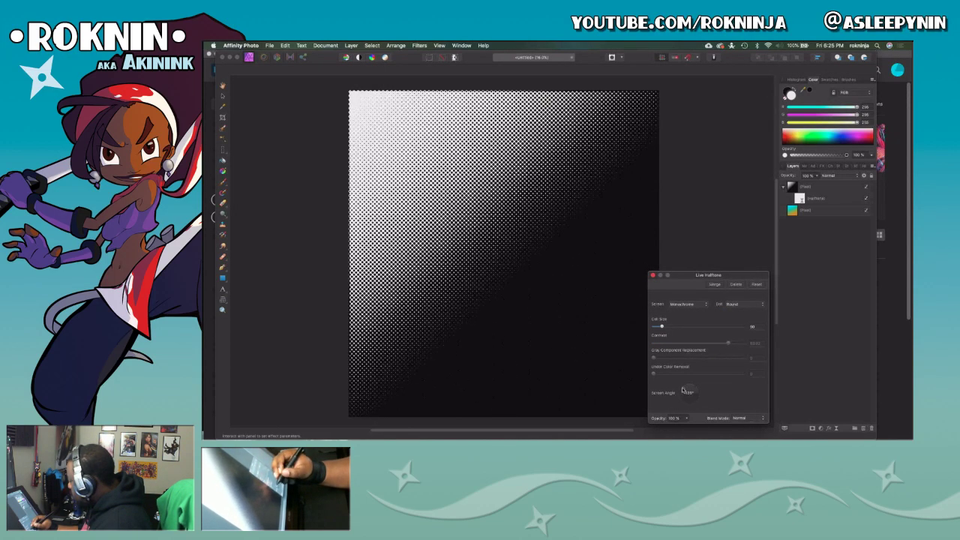
{"action": "left_click_drag", "start_coordinate": [662, 326], "coordinate": [685, 327]}
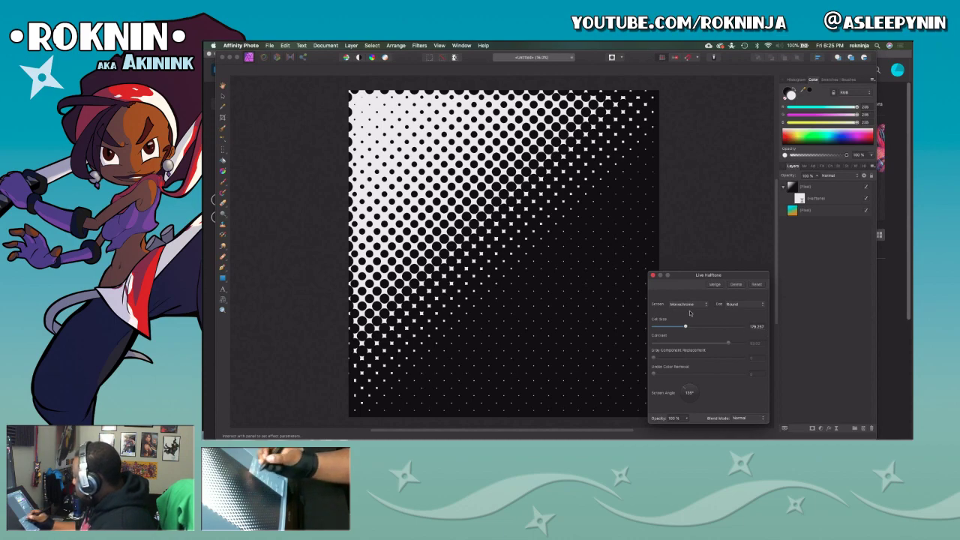
{"action": "left_click", "coordinate": [653, 275]}
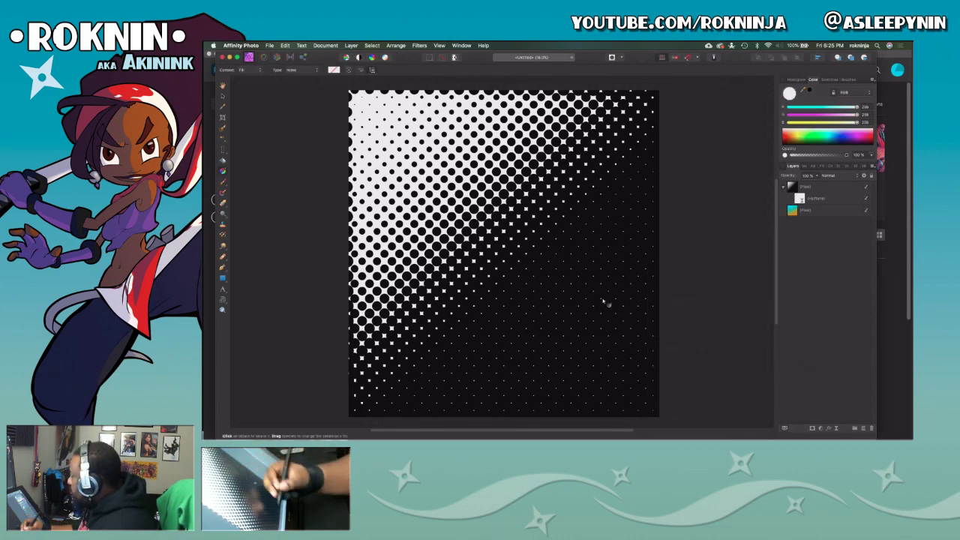
Rasterize the top layer together with its live Halftone filter into one pixel layer.
{"action": "left_click", "coordinate": [815, 189]}
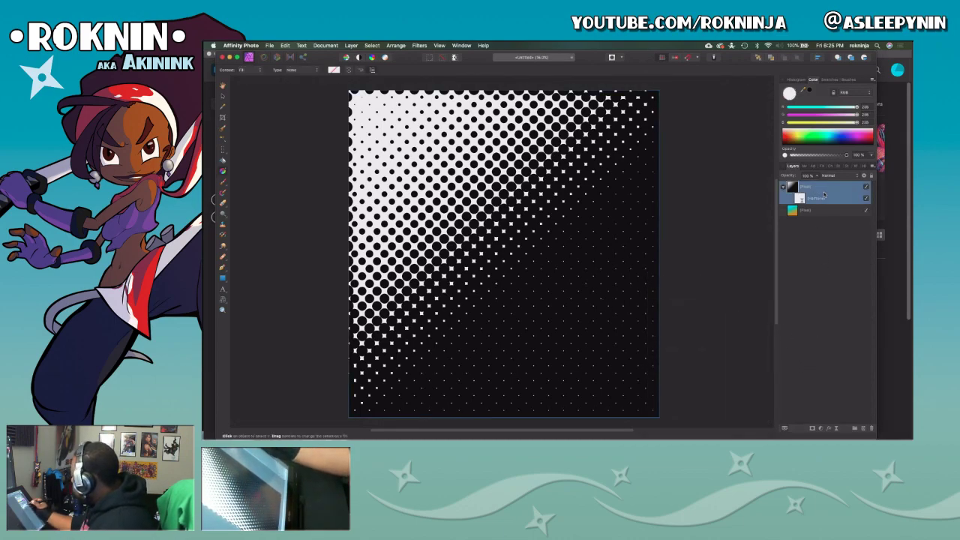
{"action": "right_click", "coordinate": [824, 186]}
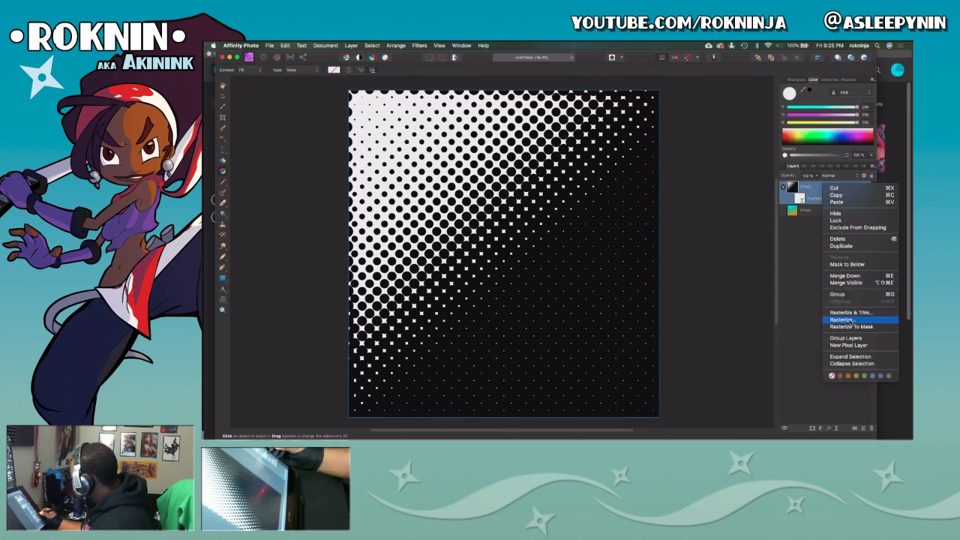
{"action": "left_click", "coordinate": [848, 319]}
{"action": "right_click", "coordinate": [820, 188]}
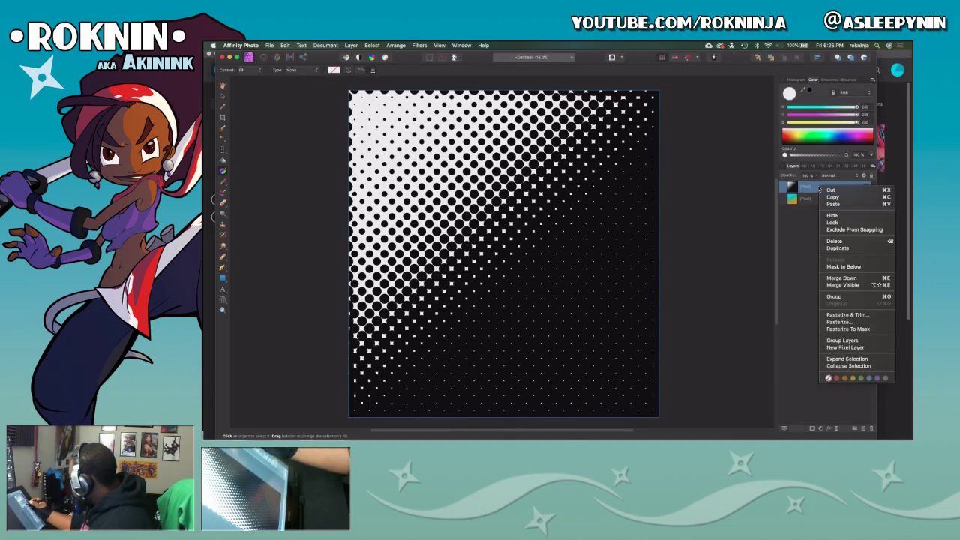
{"action": "left_click", "coordinate": [803, 394]}
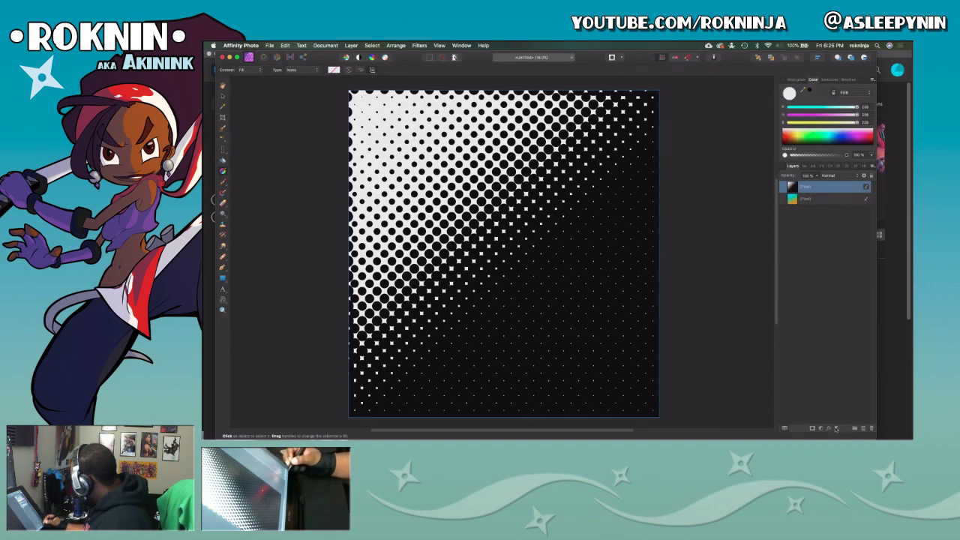
Add an Invert adjustment above the rasterized halftone layer, keeping its blend mode at Normal.
{"action": "left_click", "coordinate": [820, 429]}
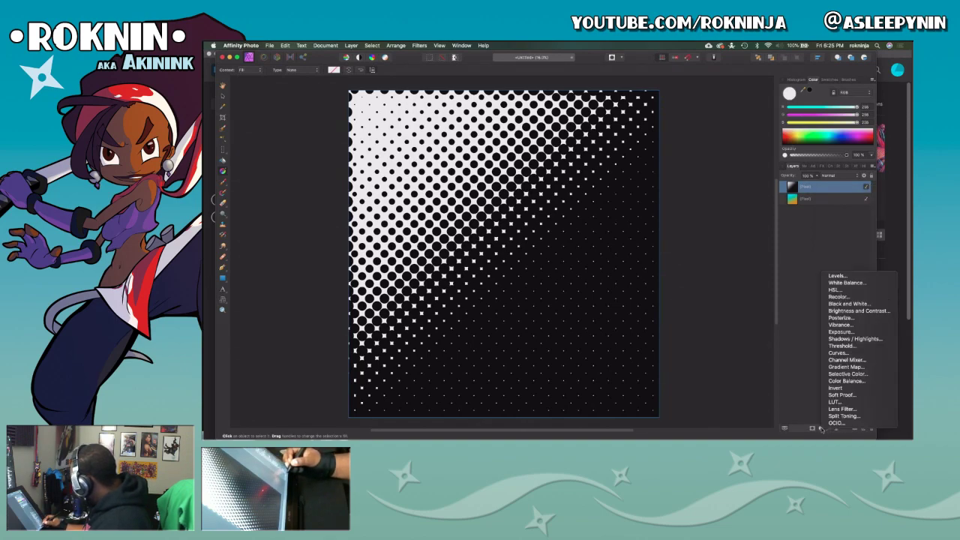
{"action": "left_click", "coordinate": [841, 396]}
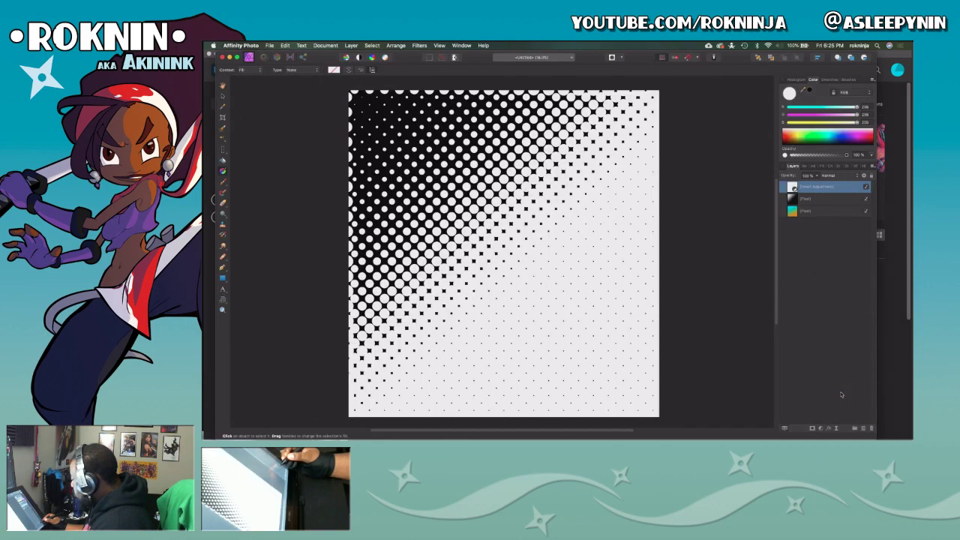
{"action": "right_click", "coordinate": [815, 188]}
{"action": "key", "text": "Escape"}
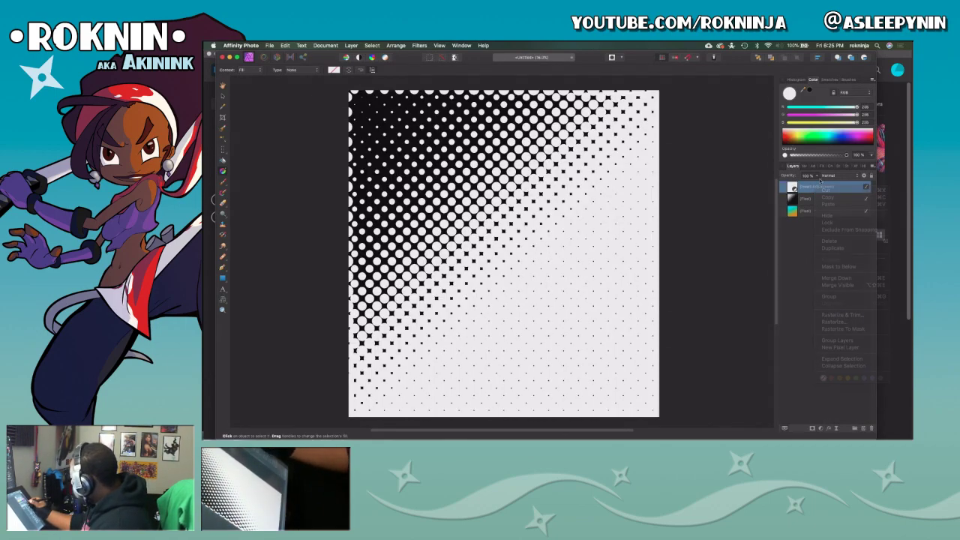
{"action": "left_click", "coordinate": [835, 177]}
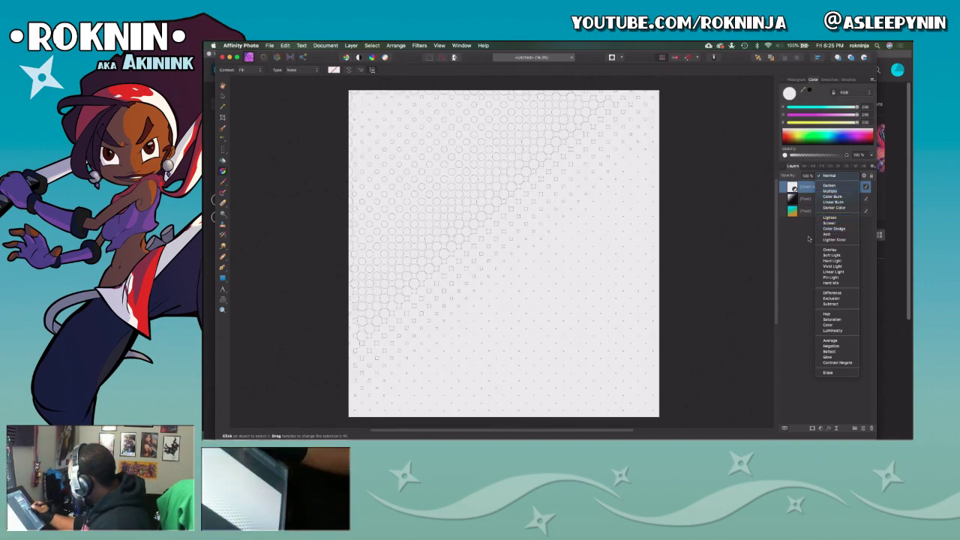
{"action": "left_click", "coordinate": [811, 223]}
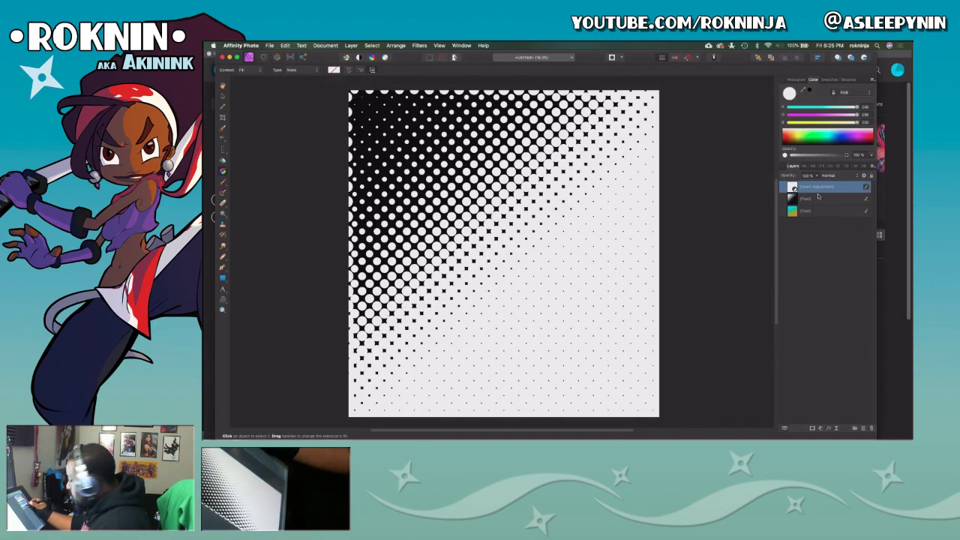
Try to rasterize the Invert adjustment, first together with the halftone layer and then by itself.
{"action": "left_click", "coordinate": [819, 199], "text": "shift"}
{"action": "right_click", "coordinate": [820, 198]}
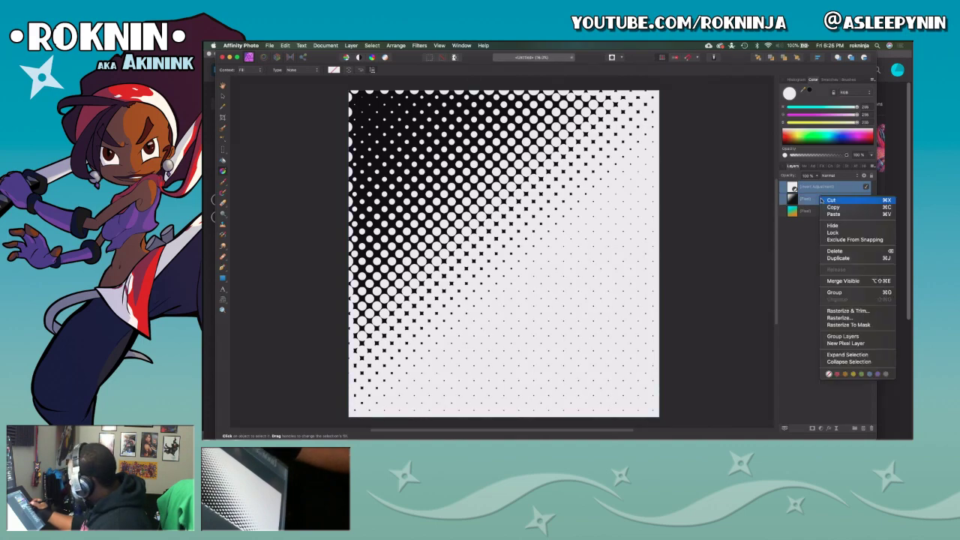
{"action": "left_click", "coordinate": [846, 318]}
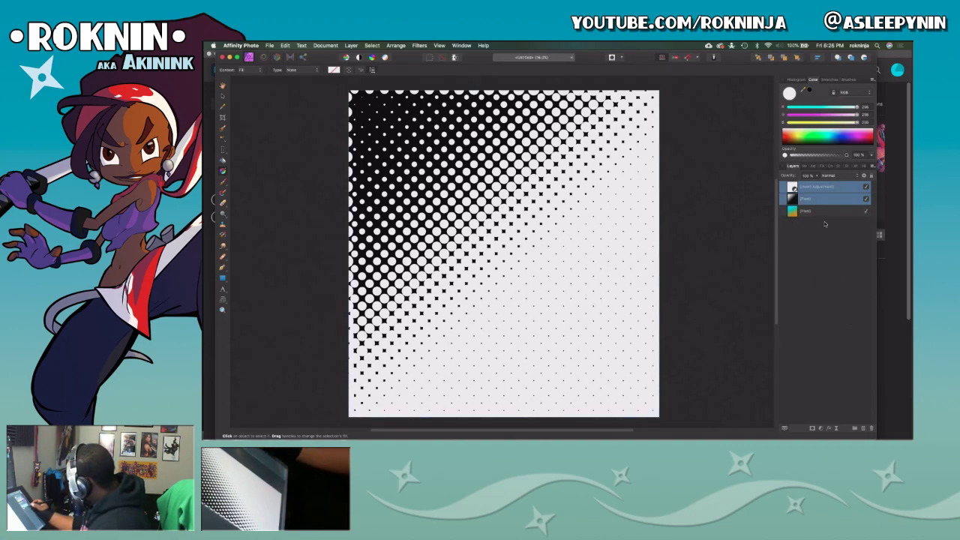
{"action": "left_click", "coordinate": [824, 189]}
{"action": "right_click", "coordinate": [824, 189]}
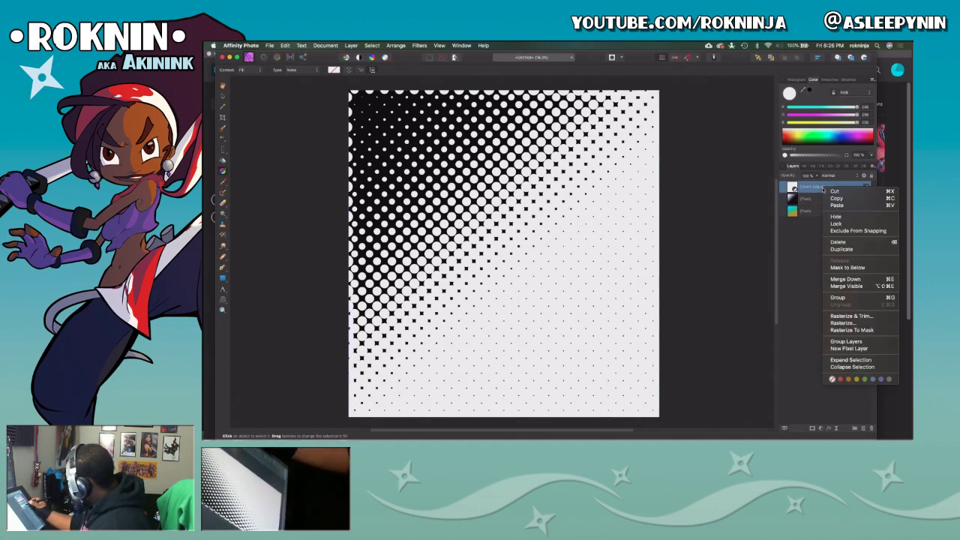
{"action": "left_click", "coordinate": [846, 323]}
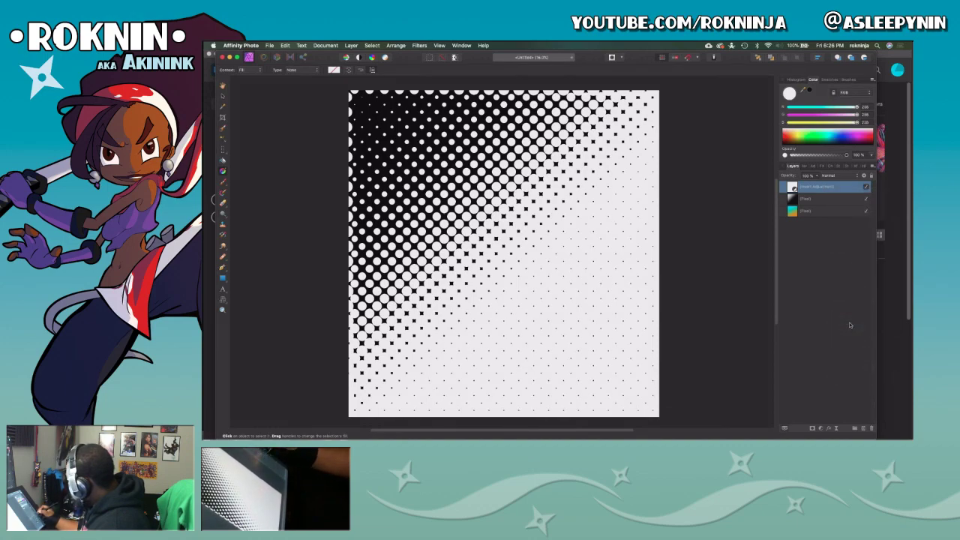
{"action": "left_click", "coordinate": [819, 198], "text": "shift"}
{"action": "right_click", "coordinate": [819, 199]}
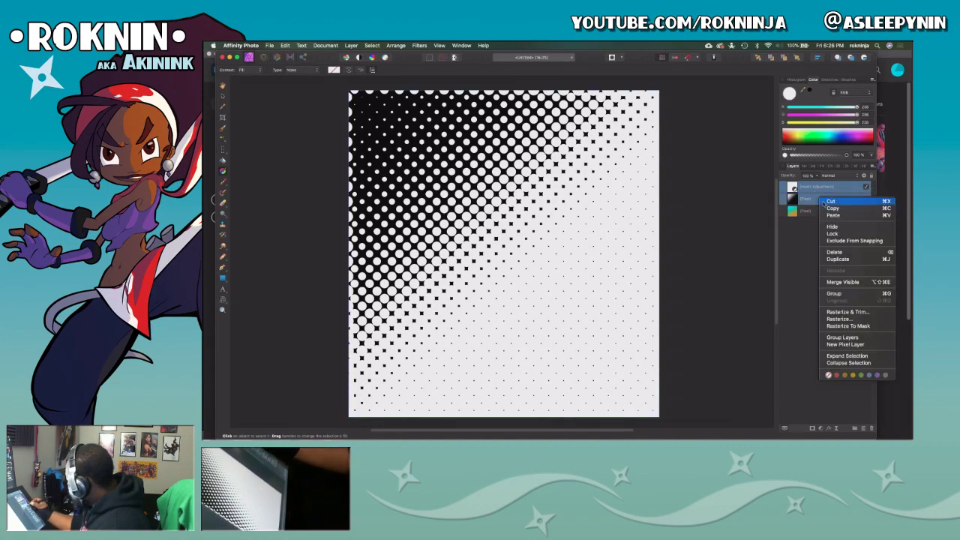
{"action": "left_click", "coordinate": [804, 372]}
{"action": "left_click", "coordinate": [817, 219]}
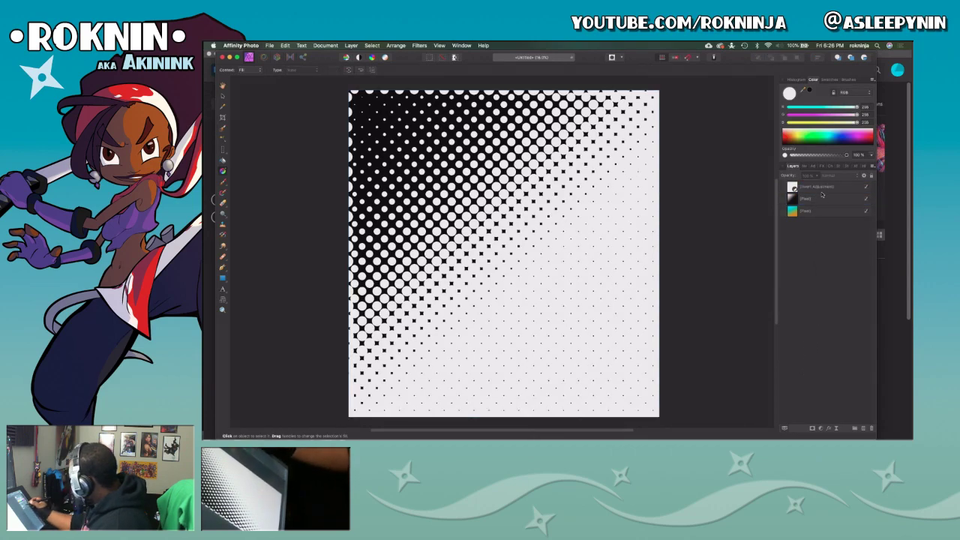
{"action": "left_click", "coordinate": [826, 189]}
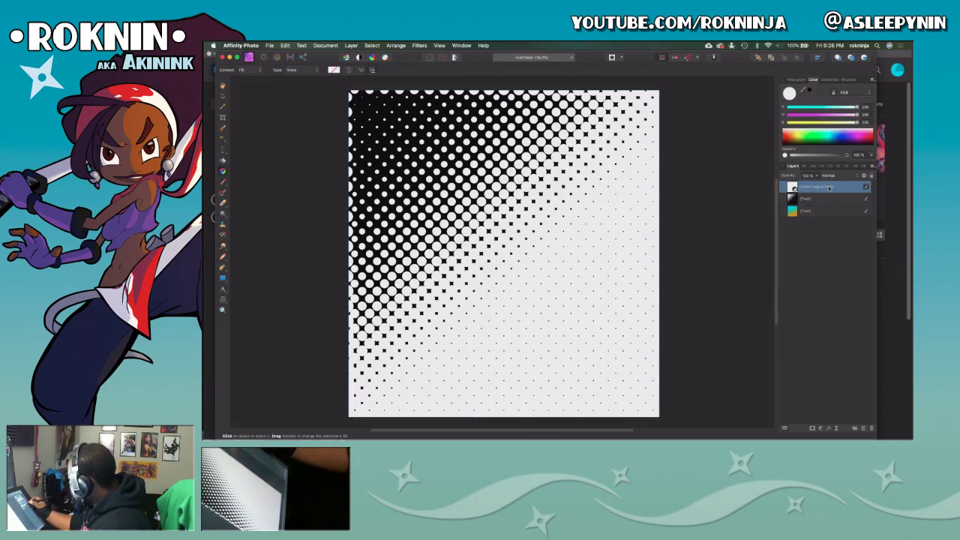
Preview blend modes such as Saturation and Glow on the halftone layer beneath the Invert adjustment.
{"action": "left_click", "coordinate": [827, 199]}
{"action": "left_click", "coordinate": [830, 175]}
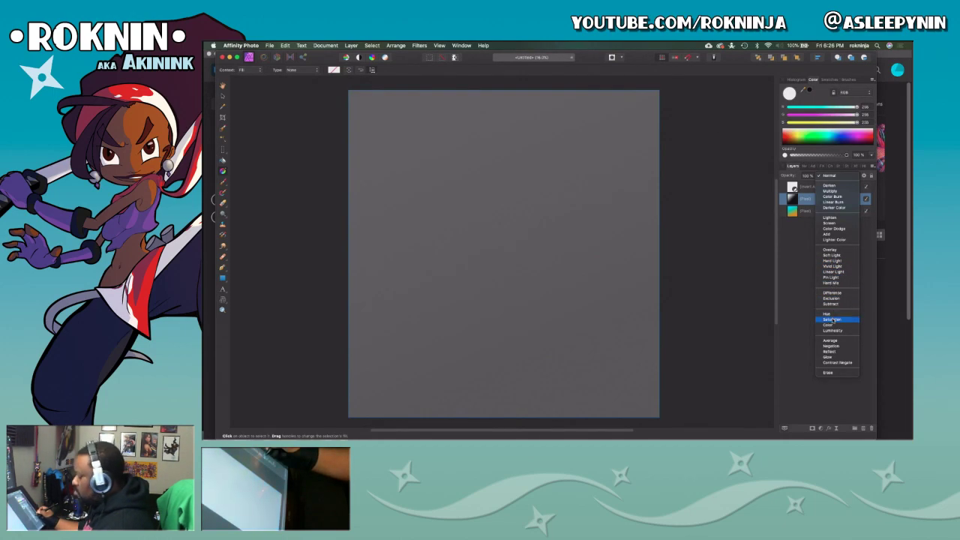
{"action": "key", "text": "super+Tab"}
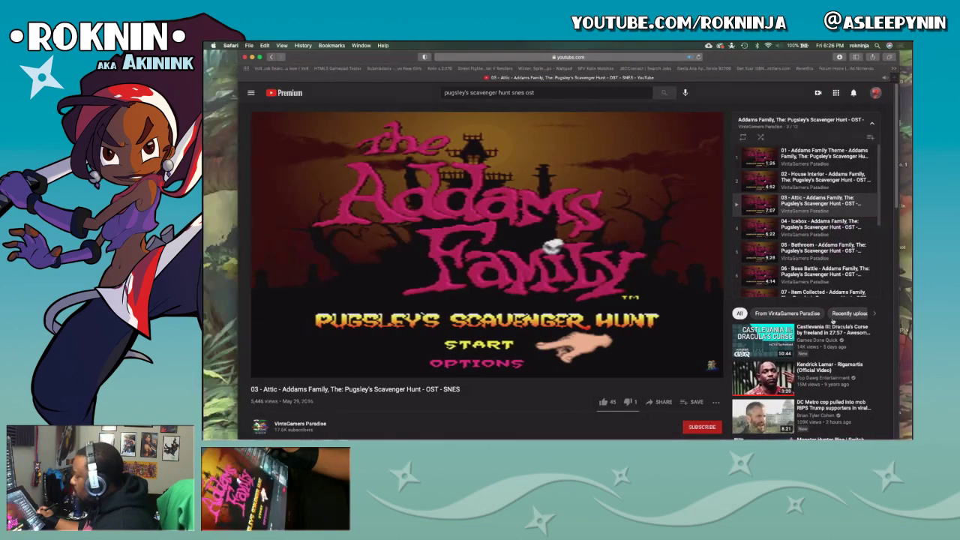
{"action": "key", "text": "super+Tab"}
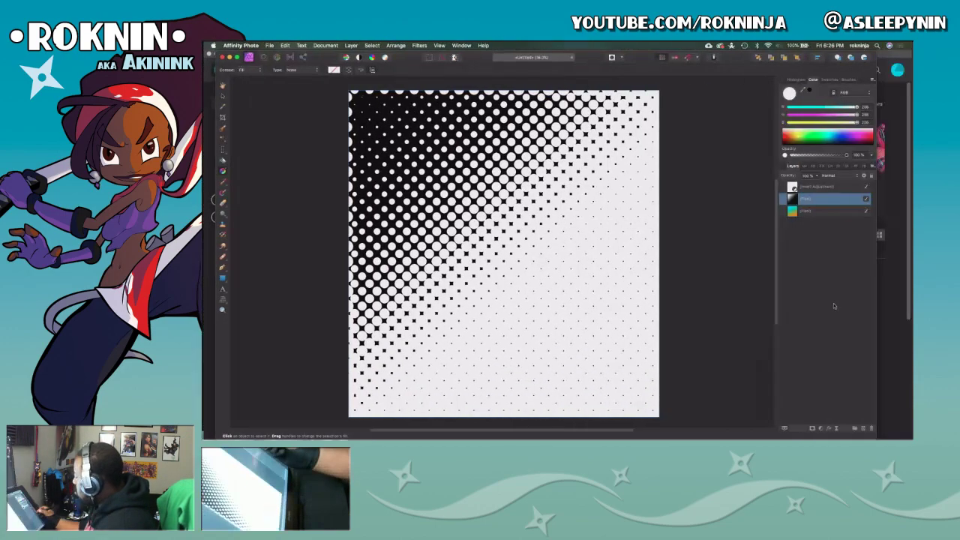
{"action": "left_click", "coordinate": [827, 178]}
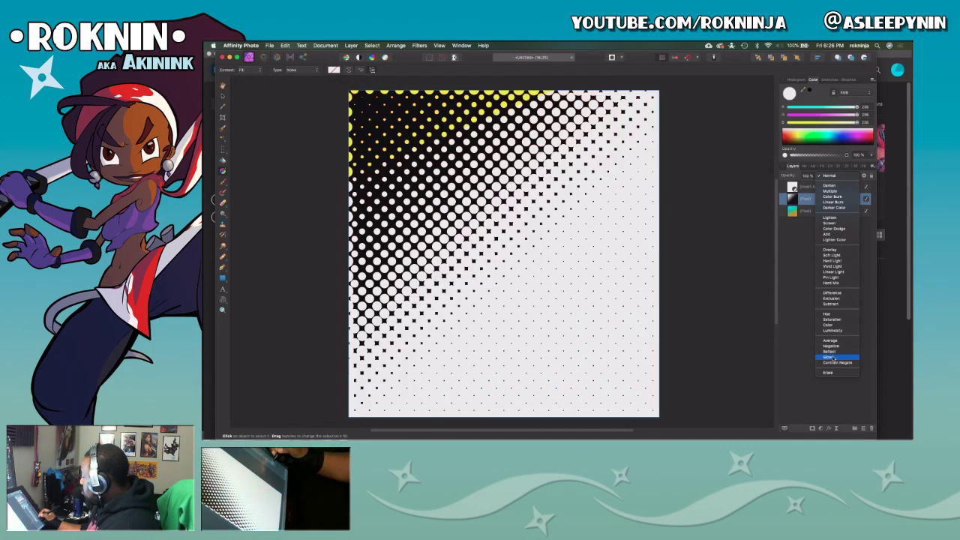
{"action": "left_click", "coordinate": [810, 345]}
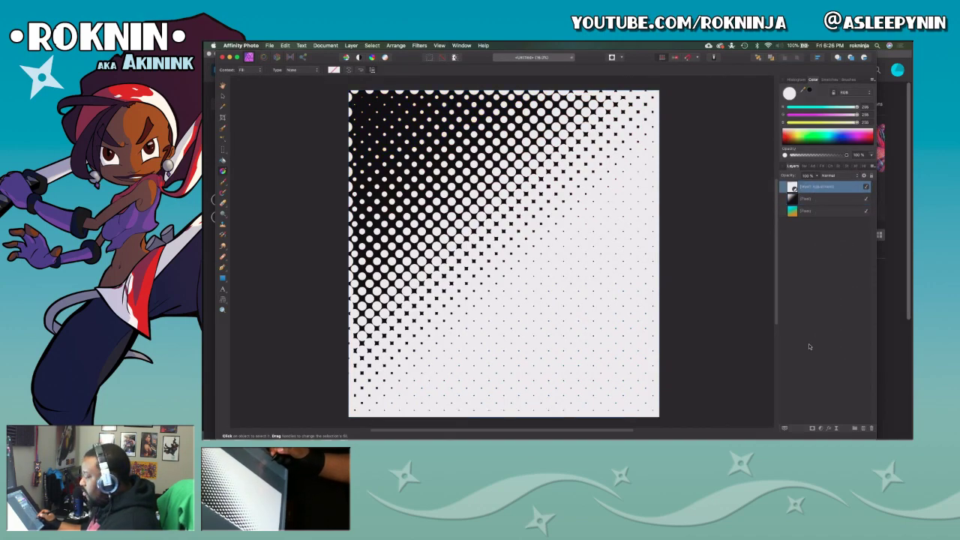
Delete the Invert adjustment and set the halftone layer's blend mode to Linear Burn.
{"action": "key", "text": "Delete"}
{"action": "left_click", "coordinate": [830, 174]}
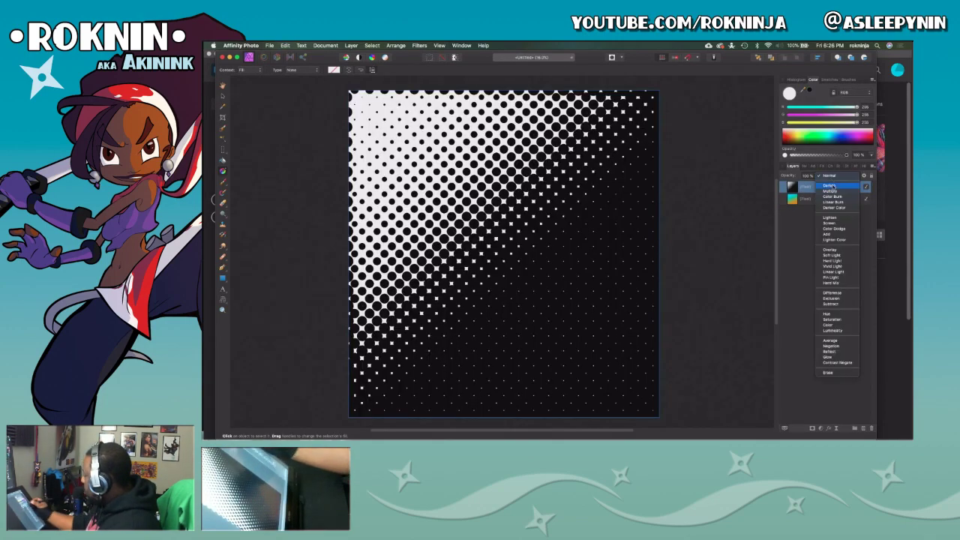
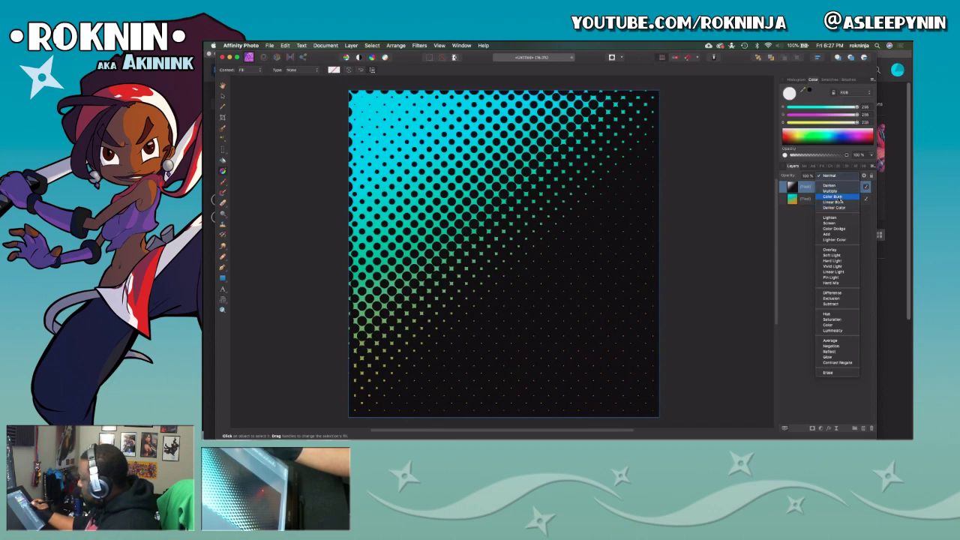
{"action": "left_click", "coordinate": [836, 203]}
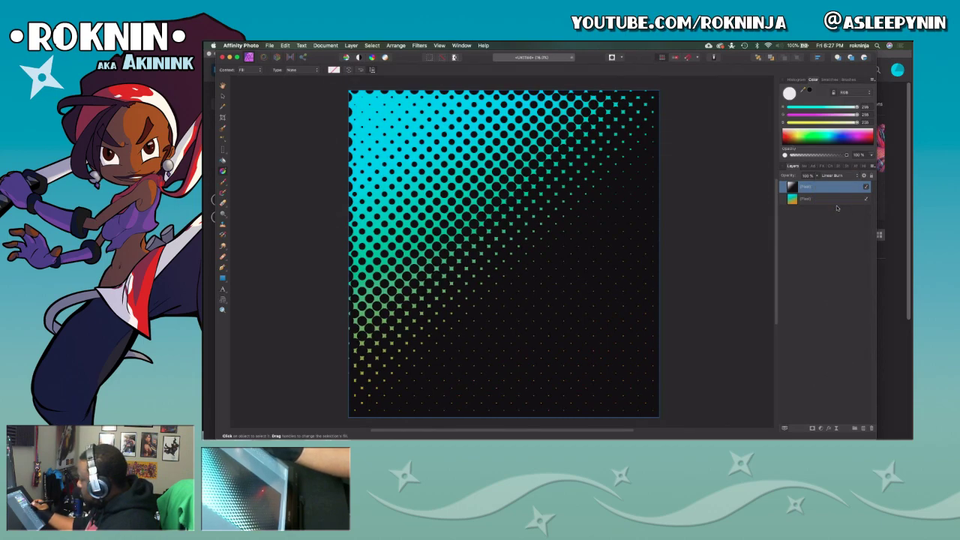
Merge the visible layers into a new pixel layer and hide the original halftone and gradient layers below it.
{"action": "right_click", "coordinate": [824, 189]}
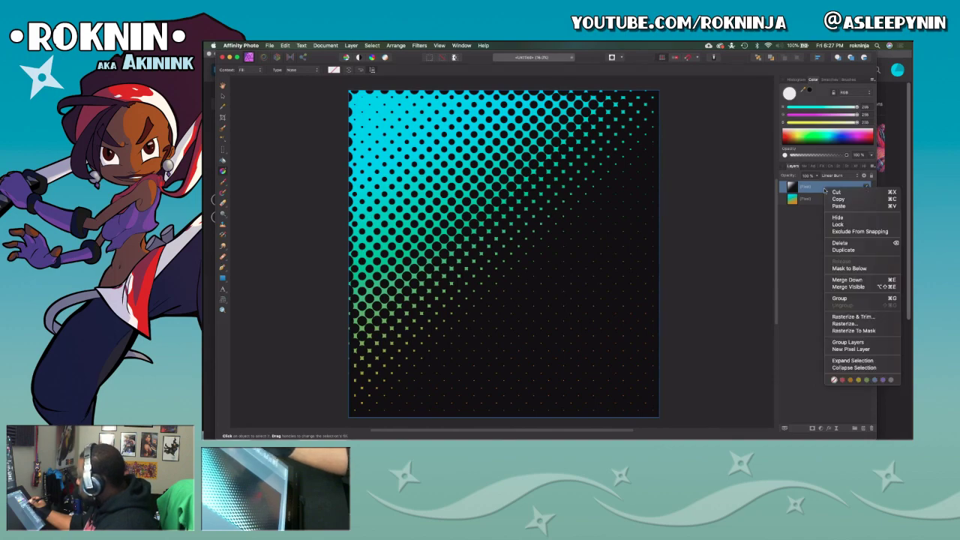
{"action": "left_click", "coordinate": [857, 286]}
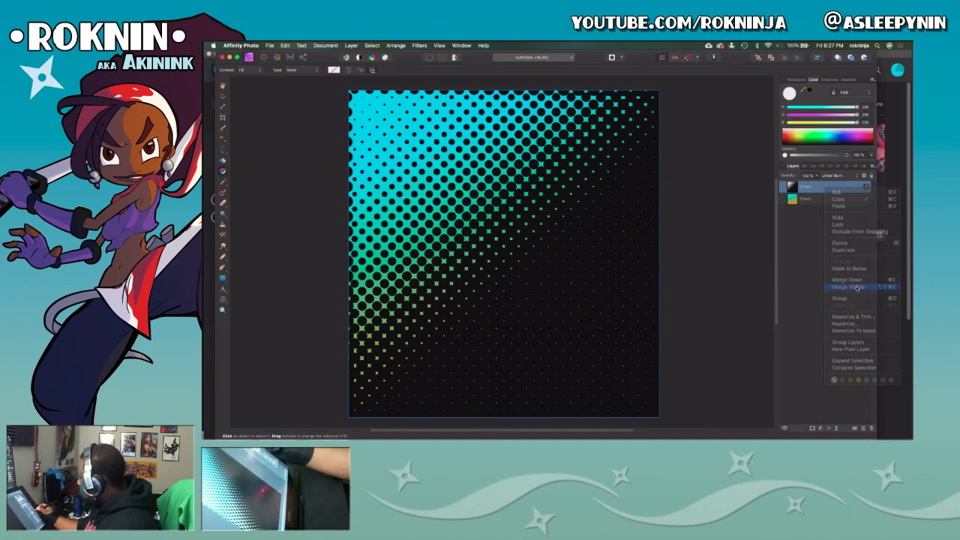
{"action": "left_click", "coordinate": [866, 199]}
{"action": "left_click", "coordinate": [866, 211]}
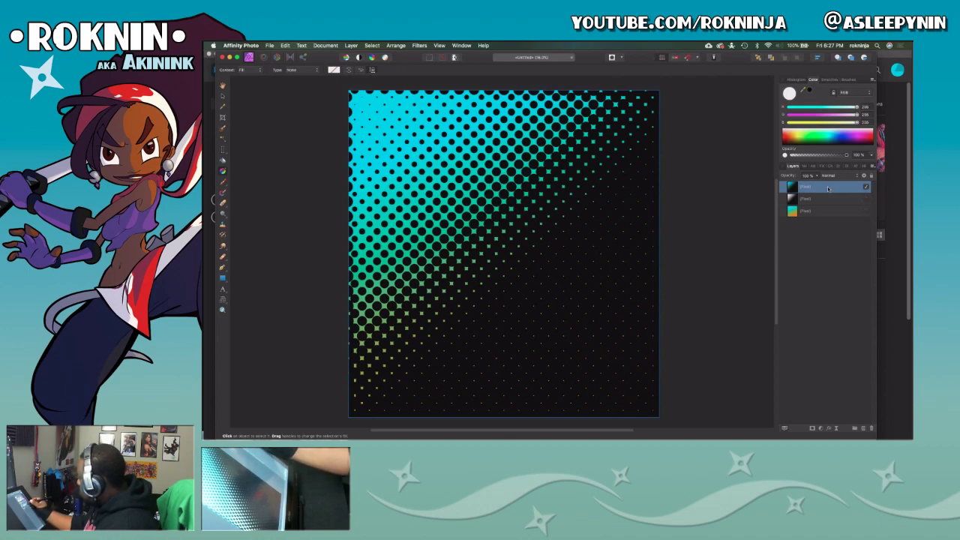
Add an Invert adjustment above the merged halftone gradient layer.
{"action": "left_click", "coordinate": [821, 428]}
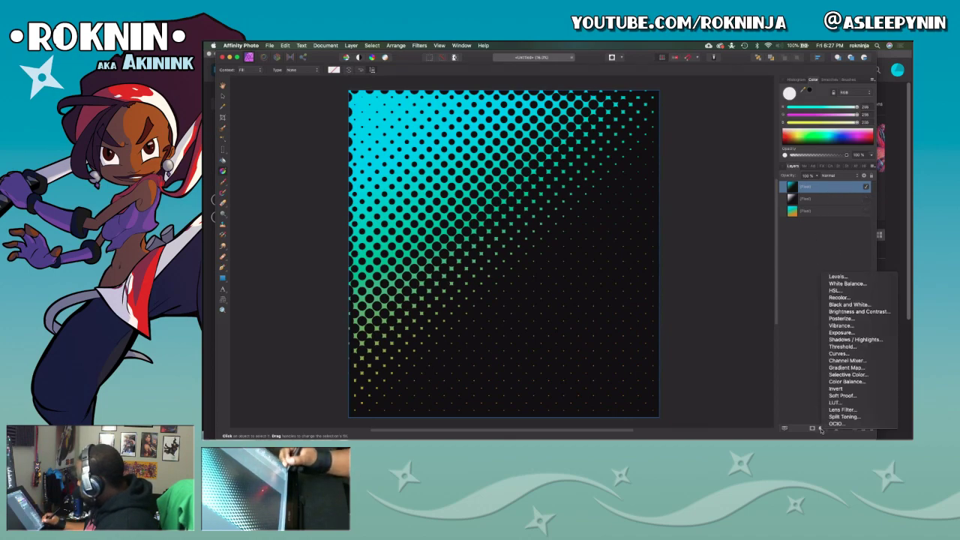
{"action": "left_click", "coordinate": [835, 389]}
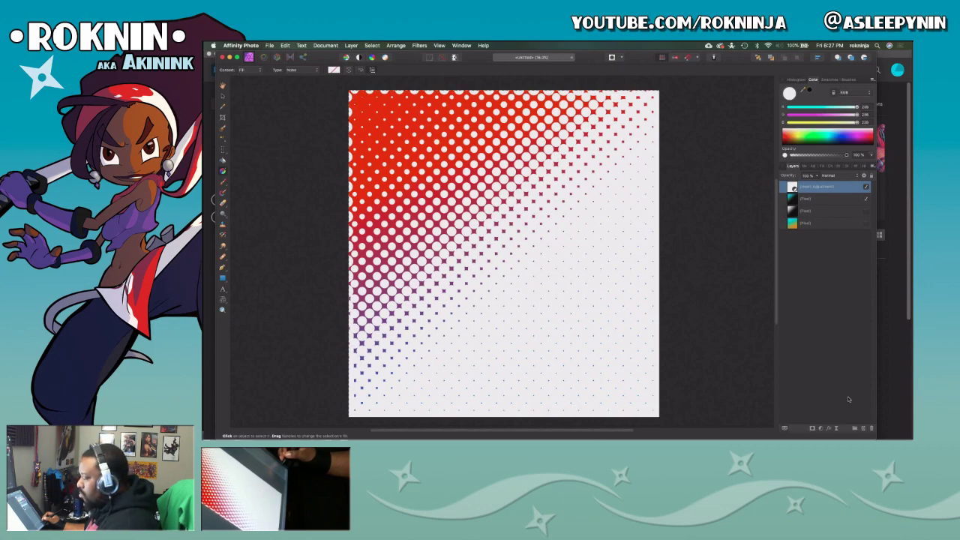
Save the document as DragonHuntresBG-01 in the DragonHuntress Maybe folder.
{"action": "key", "text": "super+s"}
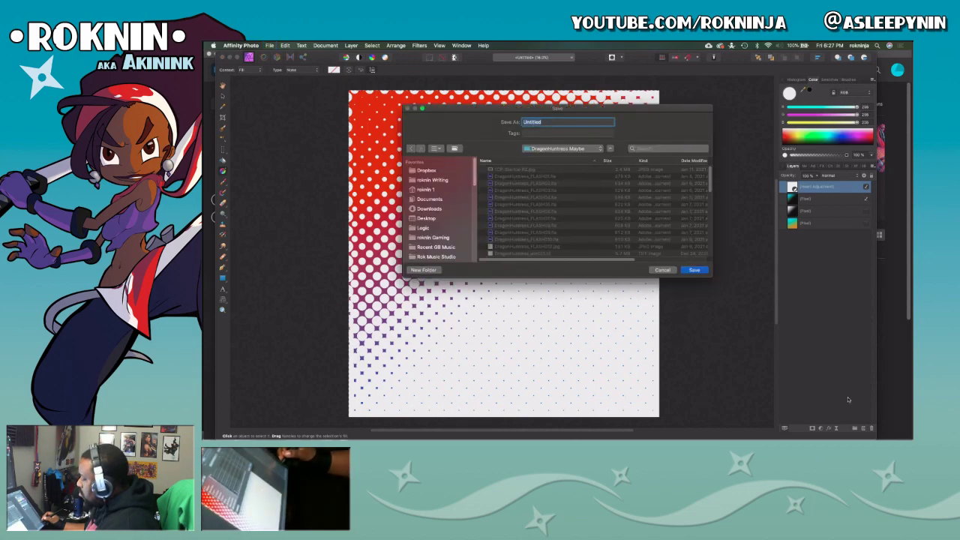
{"action": "left_click", "coordinate": [662, 272]}
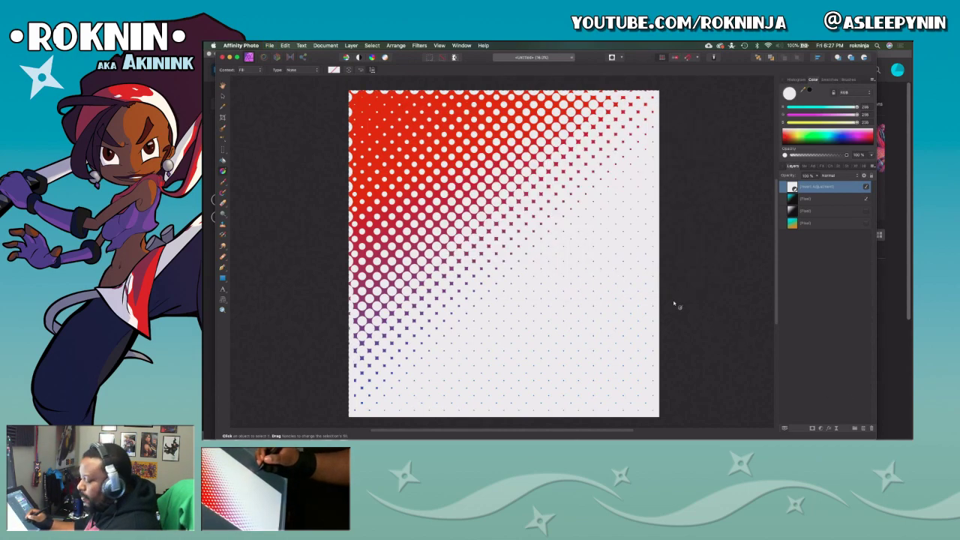
{"action": "left_click", "coordinate": [269, 45]}
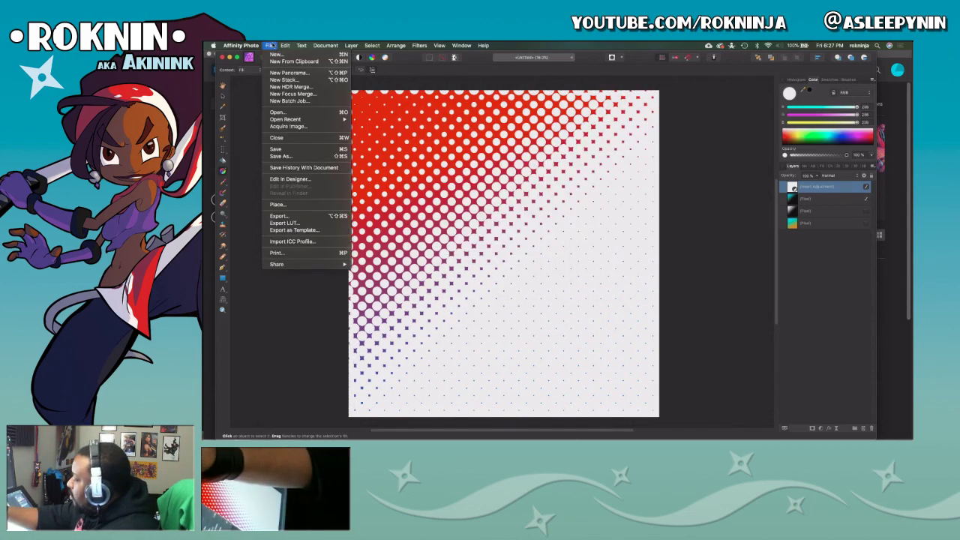
{"action": "left_click", "coordinate": [280, 156]}
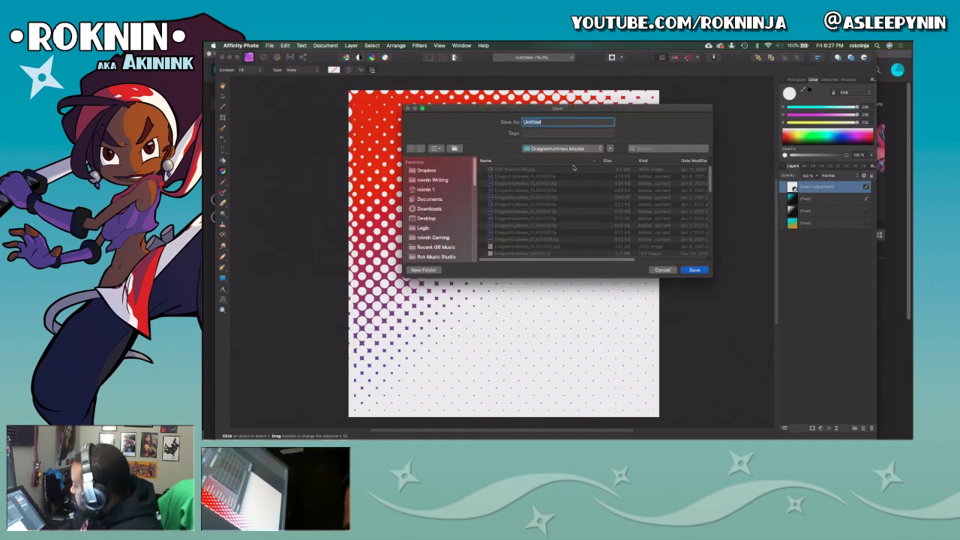
{"action": "type", "text": "Drag"}
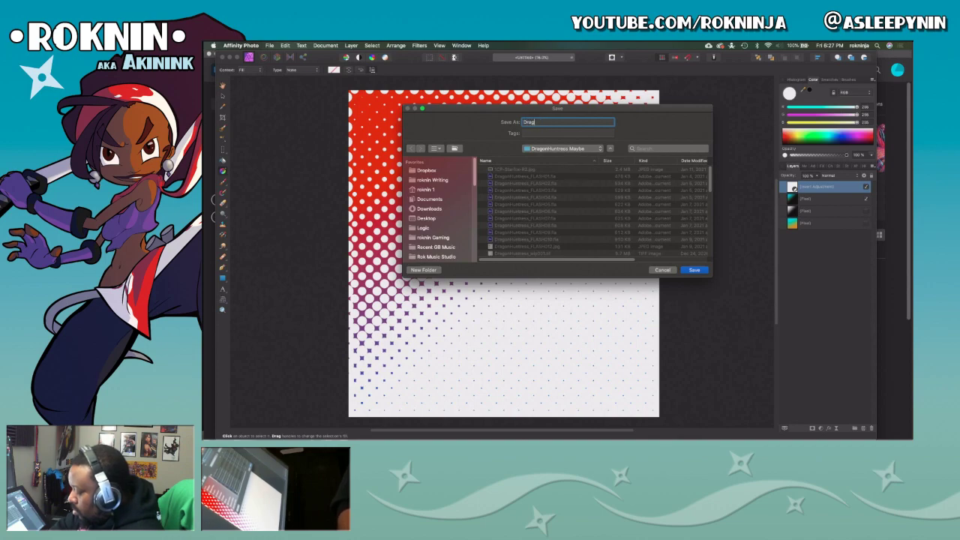
{"action": "type", "text": "onHuntressBG-01"}
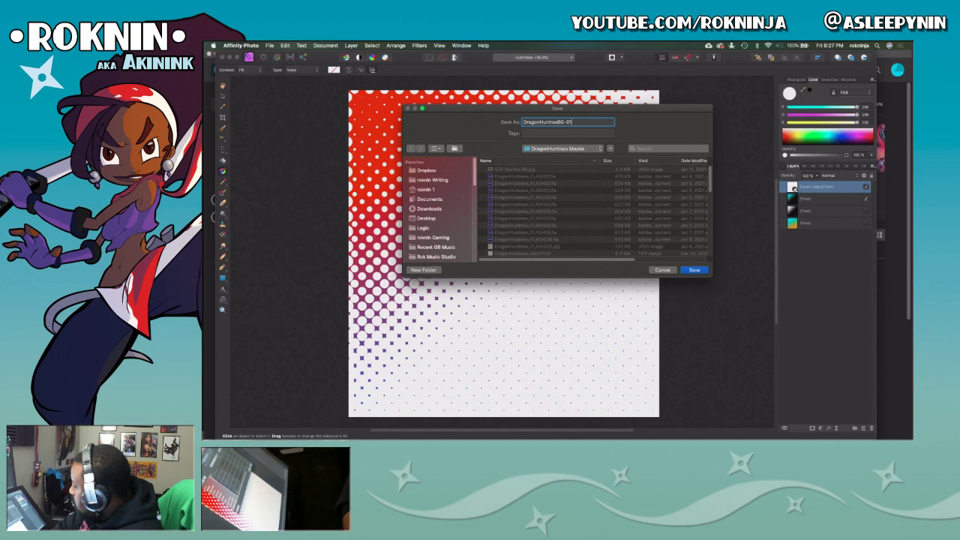
{"action": "key", "text": "Return"}
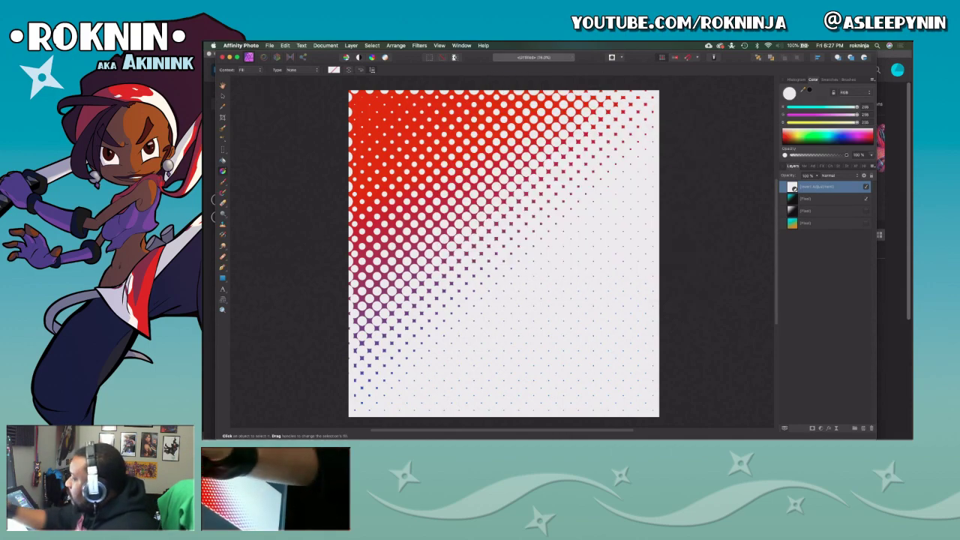
Export the whole document as an 8-bit RGB TIFF named DragonHuntresBG-01, keeping the suggested folder.
{"action": "left_click", "coordinate": [270, 45]}
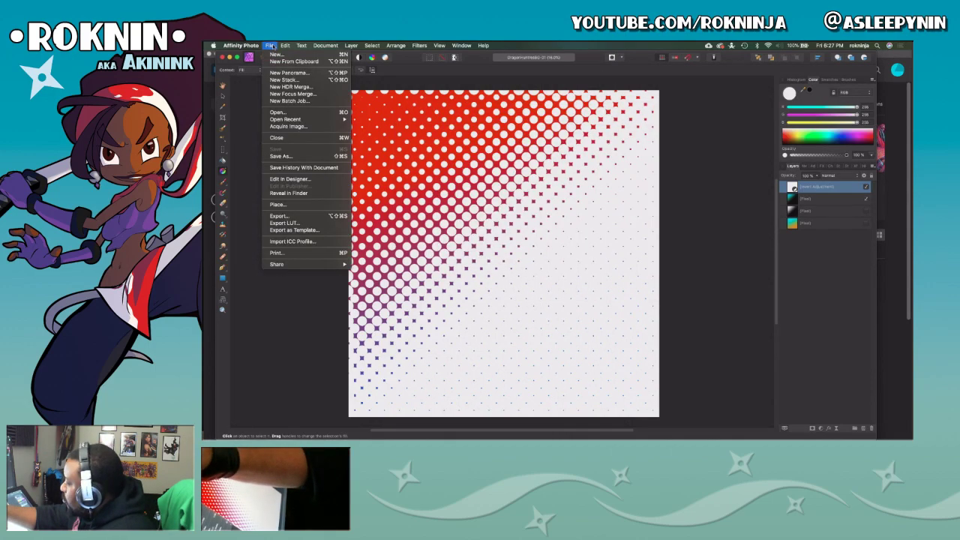
{"action": "left_click", "coordinate": [319, 217]}
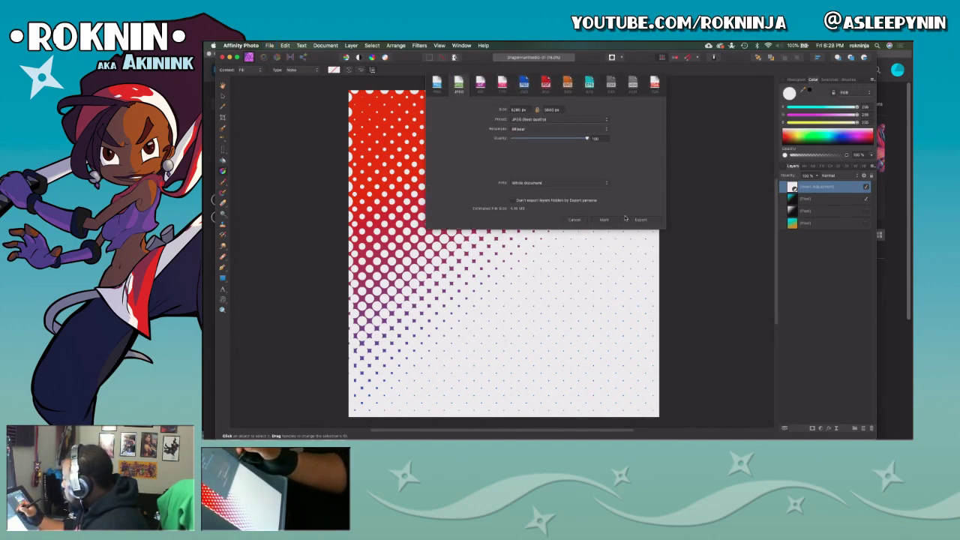
{"action": "left_click", "coordinate": [438, 84]}
{"action": "left_click", "coordinate": [502, 84]}
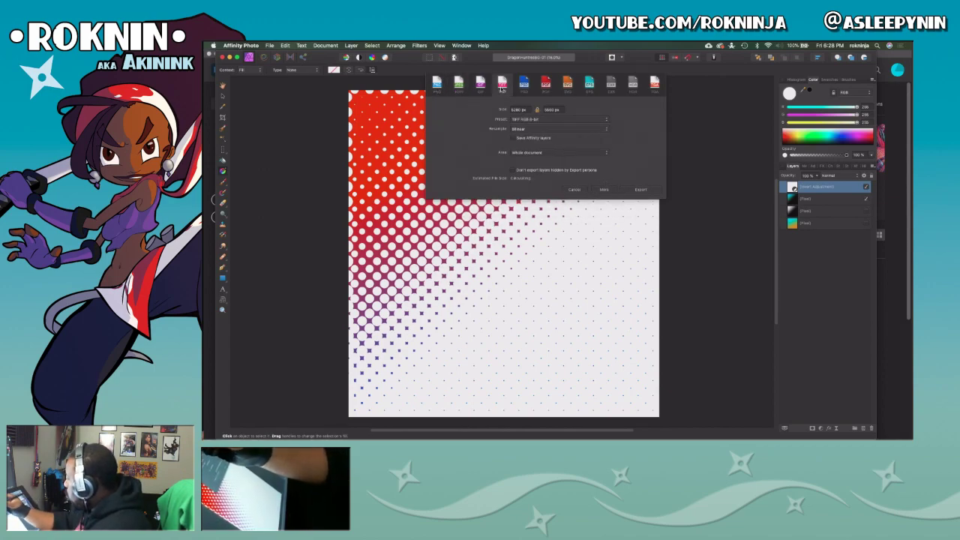
{"action": "left_click", "coordinate": [639, 190]}
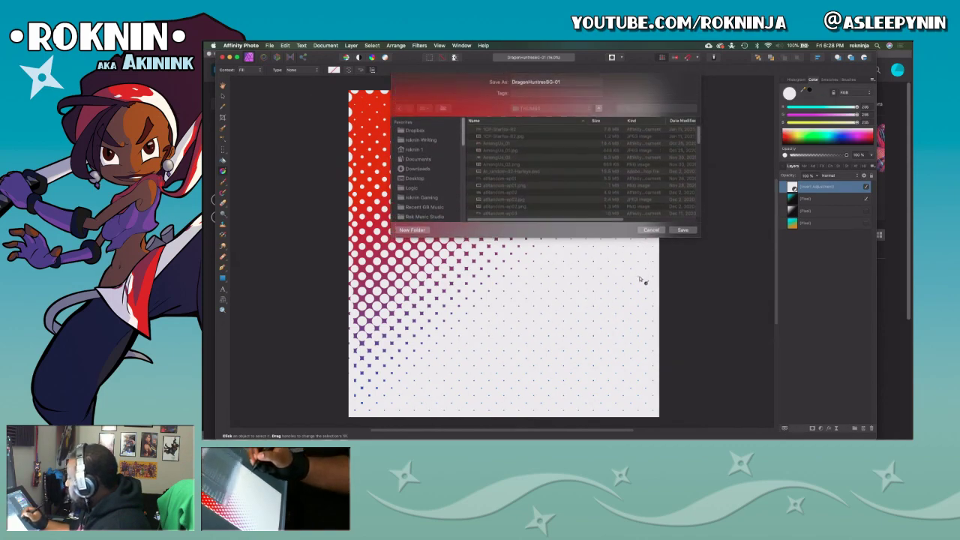
{"action": "left_click", "coordinate": [684, 230]}
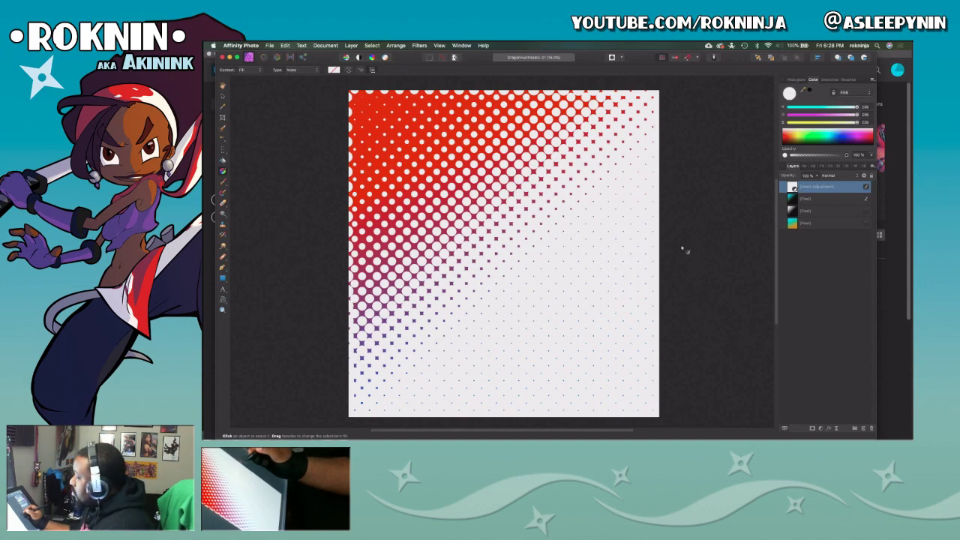
Quit Affinity Photo and open the recent file DragonHuntress_FLASH010.png in Photoshop.
{"action": "key", "text": "super+q"}
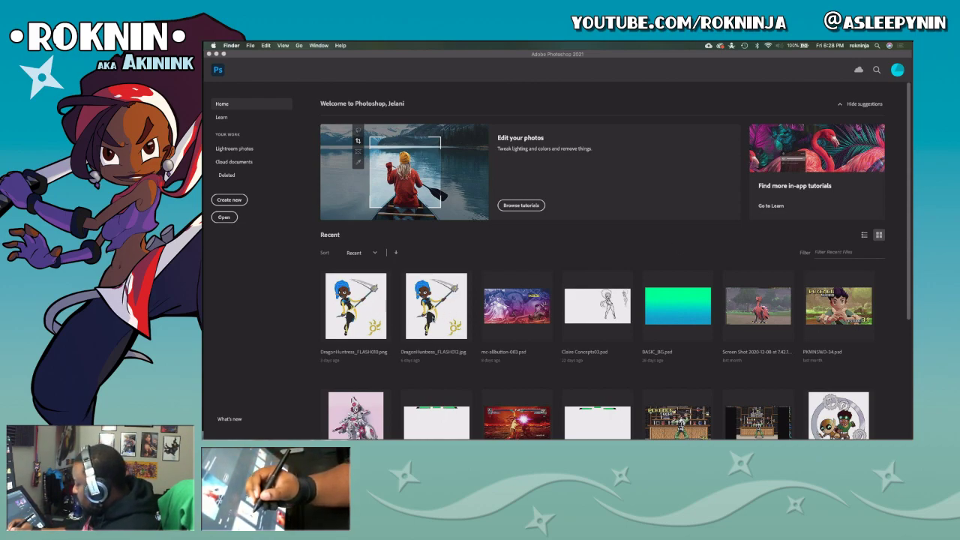
{"action": "left_click", "coordinate": [368, 332]}
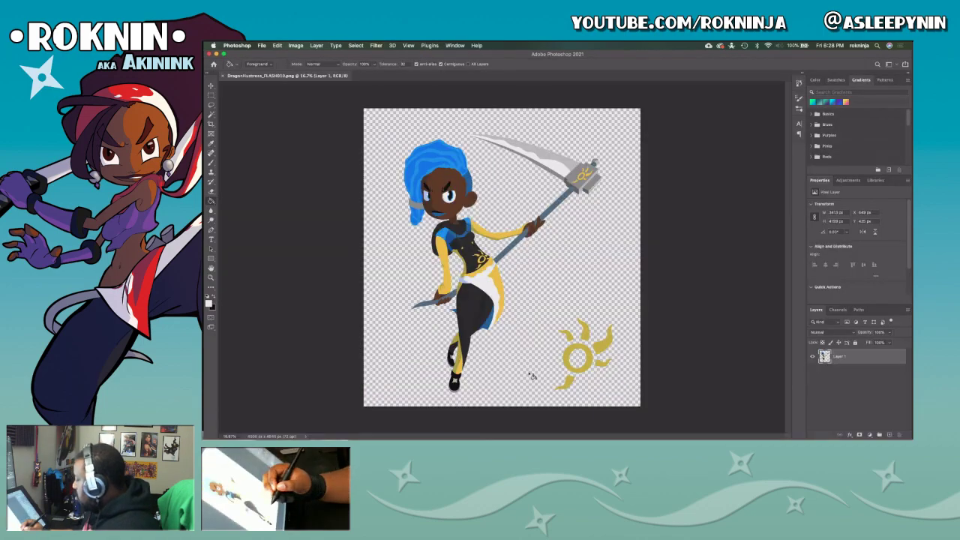
Browse the DragonHuntress Maybe folder in roknin Art Projects for the halftone background file, sorting the folders by date.
{"action": "left_click", "coordinate": [261, 45]}
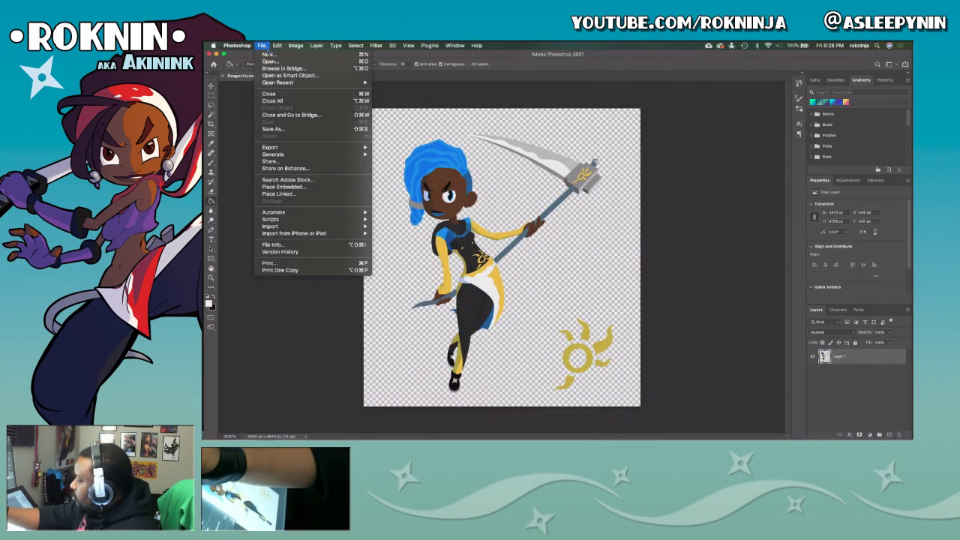
{"action": "left_click", "coordinate": [274, 62]}
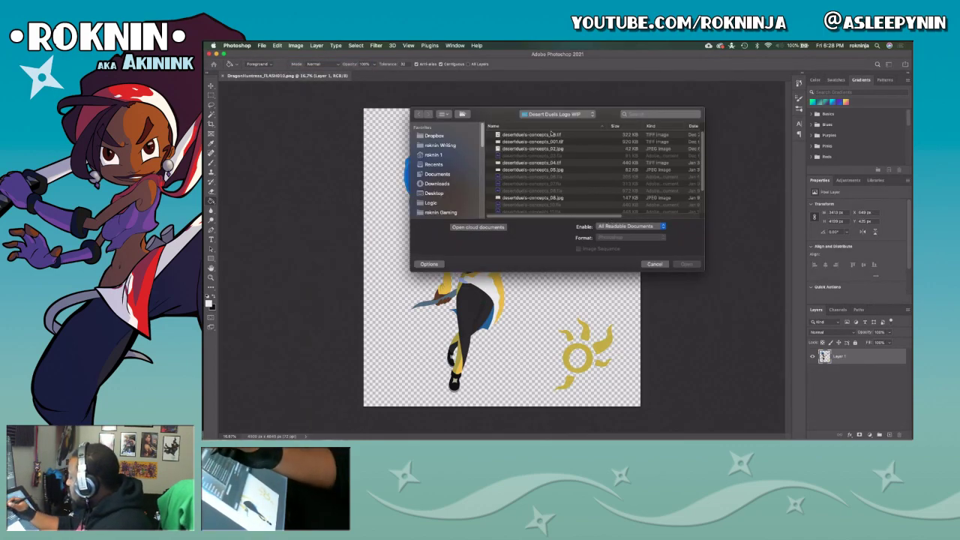
{"action": "left_click", "coordinate": [586, 117]}
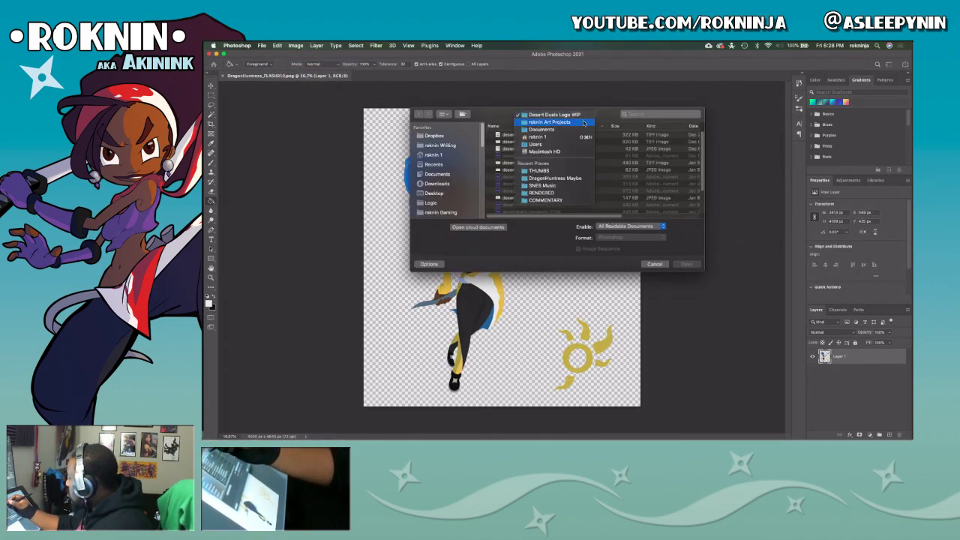
{"action": "left_click", "coordinate": [585, 124]}
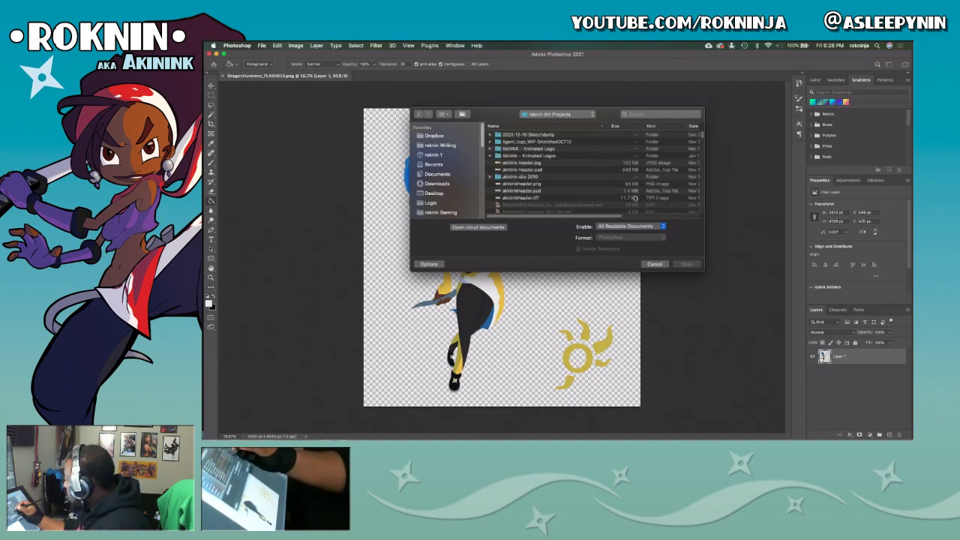
{"action": "left_click", "coordinate": [692, 126]}
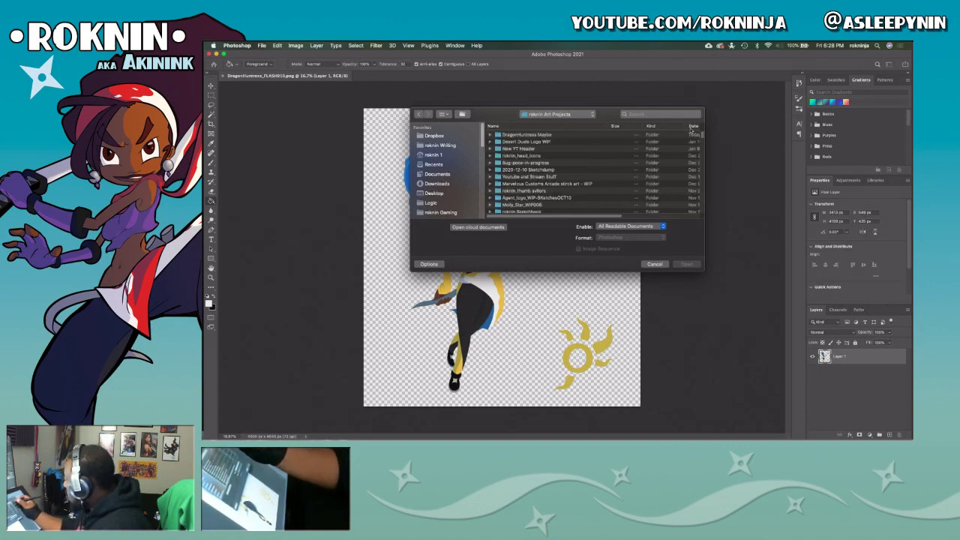
{"action": "double_click", "coordinate": [556, 136]}
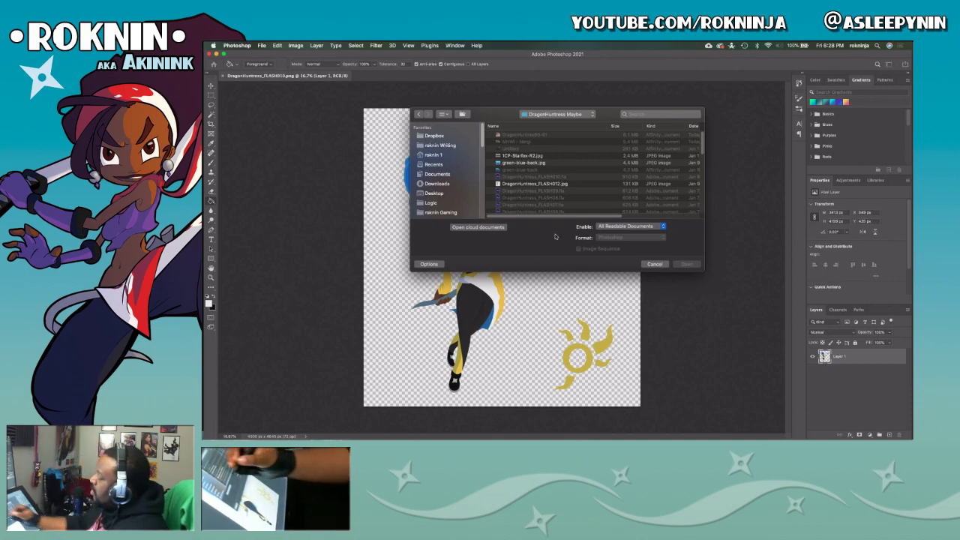
Open the halftone background DragonHuntresBG-01.tiff from the roknin4TB drive.
{"action": "scroll", "coordinate": [446, 172], "scroll_direction": "down", "scroll_amount": 5}
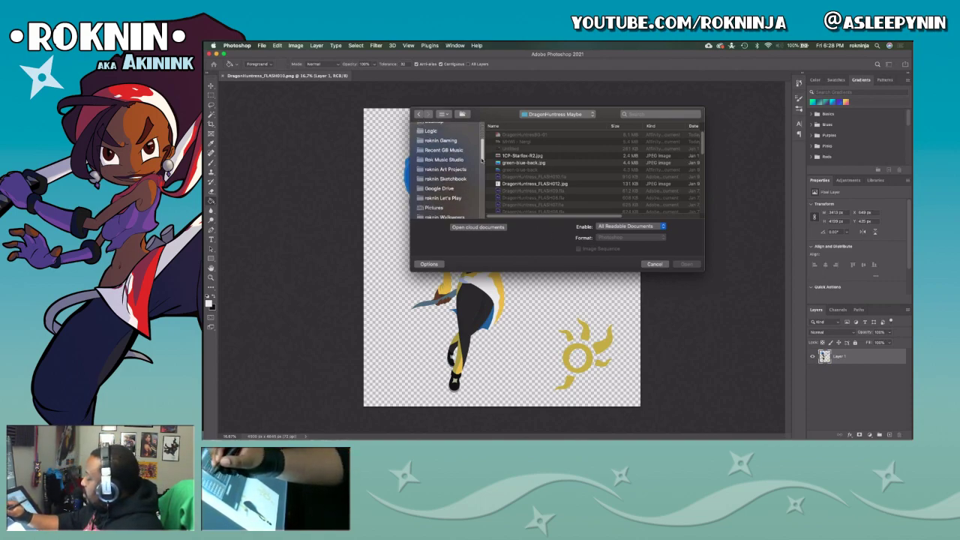
{"action": "left_click", "coordinate": [462, 199]}
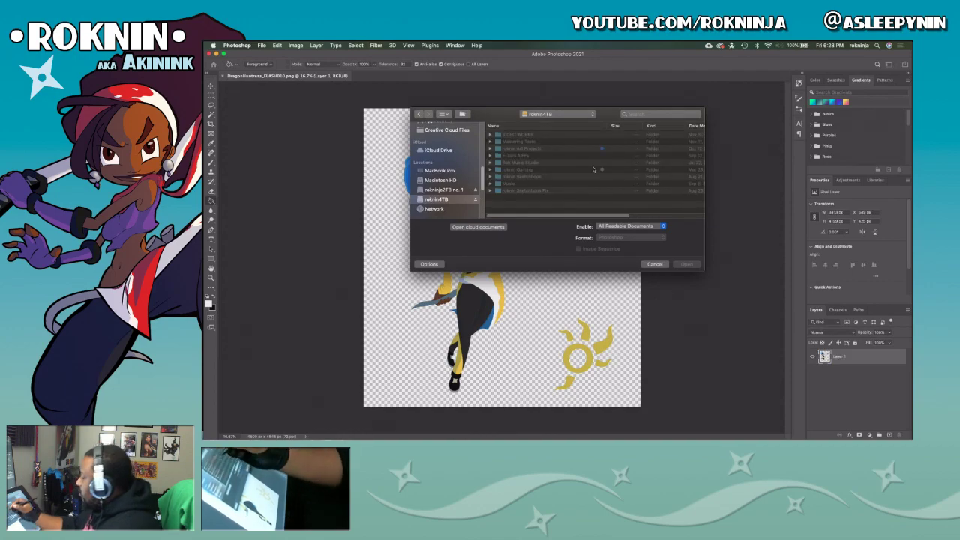
{"action": "double_click", "coordinate": [530, 135]}
{"action": "double_click", "coordinate": [523, 137]}
{"action": "left_click", "coordinate": [685, 265]}
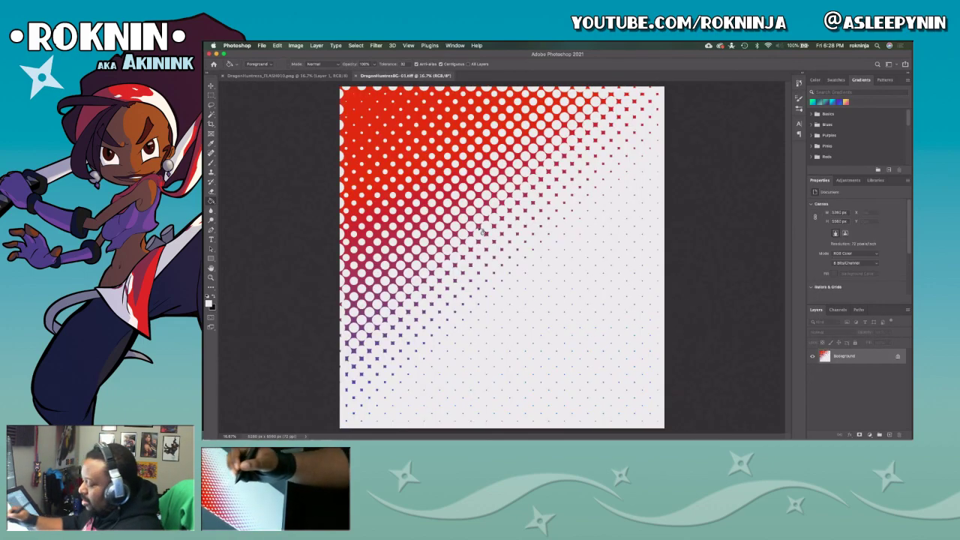
Copy the entire halftone image into the DragonHuntress_FLASH010.png document and place its layer beneath the character.
{"action": "key", "text": "super+a"}
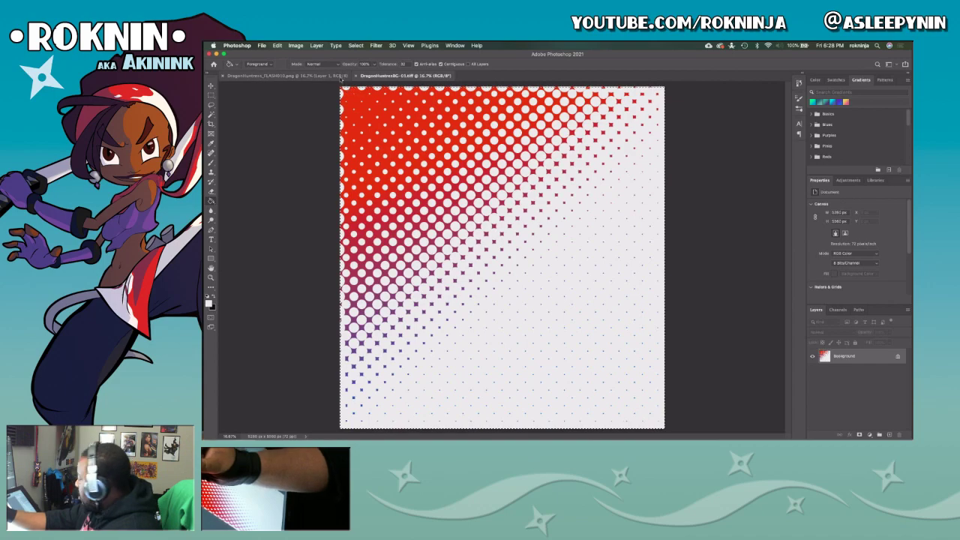
{"action": "left_click", "coordinate": [341, 77]}
{"action": "key", "text": "super+v"}
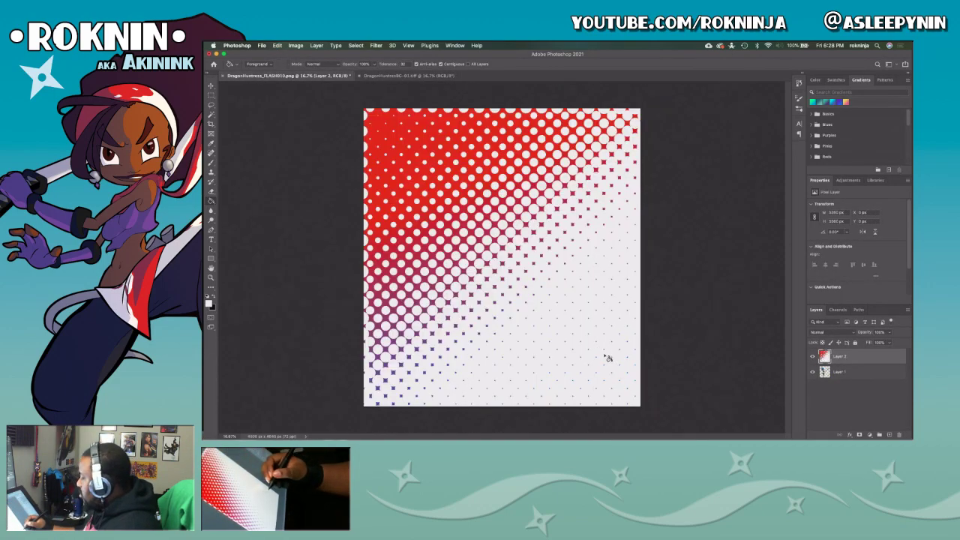
{"action": "left_click_drag", "start_coordinate": [863, 357], "coordinate": [858, 384]}
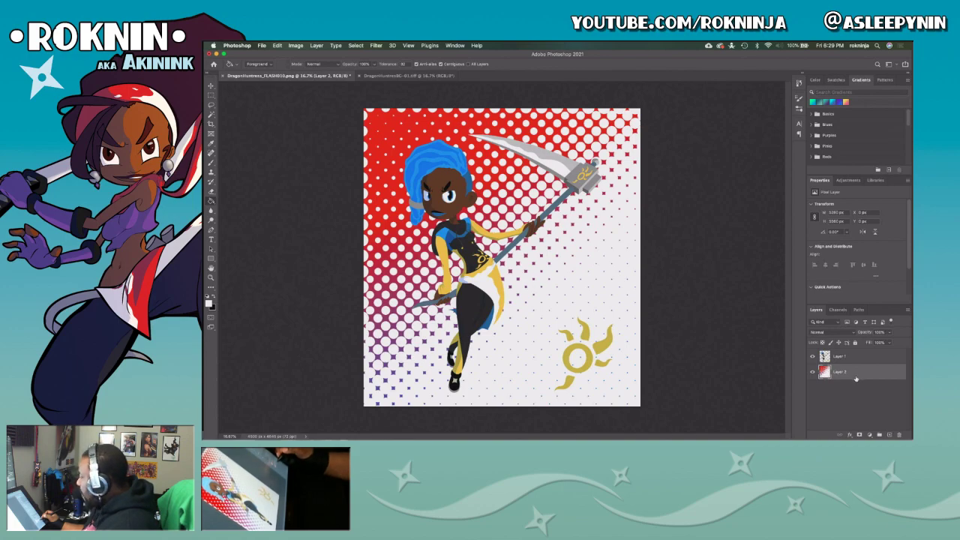
Rotate the halftone background layer 180°.
{"action": "left_click", "coordinate": [318, 45]}
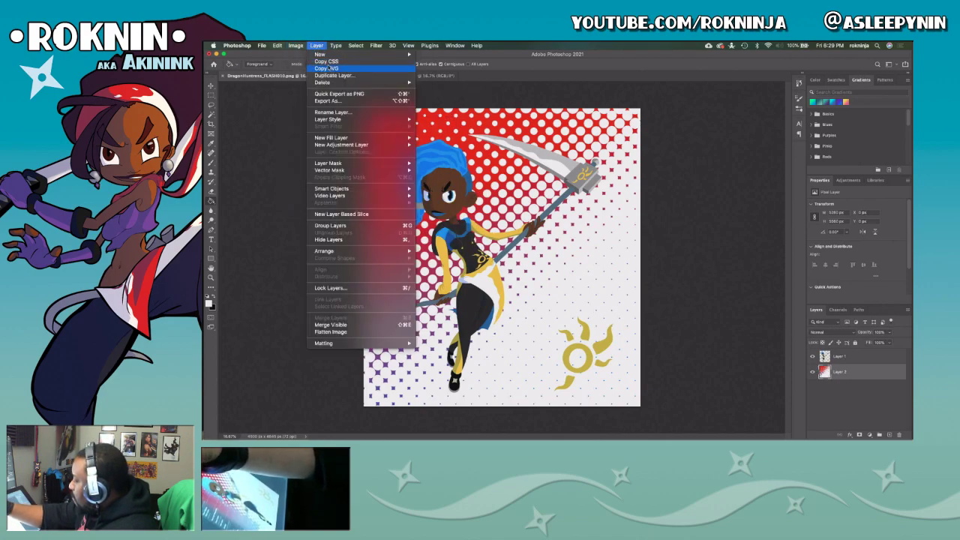
{"action": "mouse_move", "coordinate": [278, 45]}
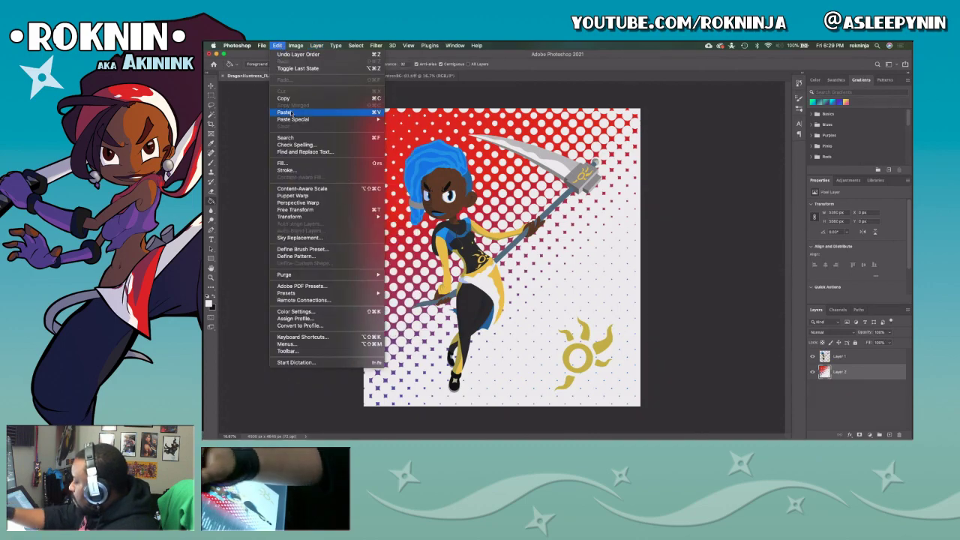
{"action": "mouse_move", "coordinate": [336, 217]}
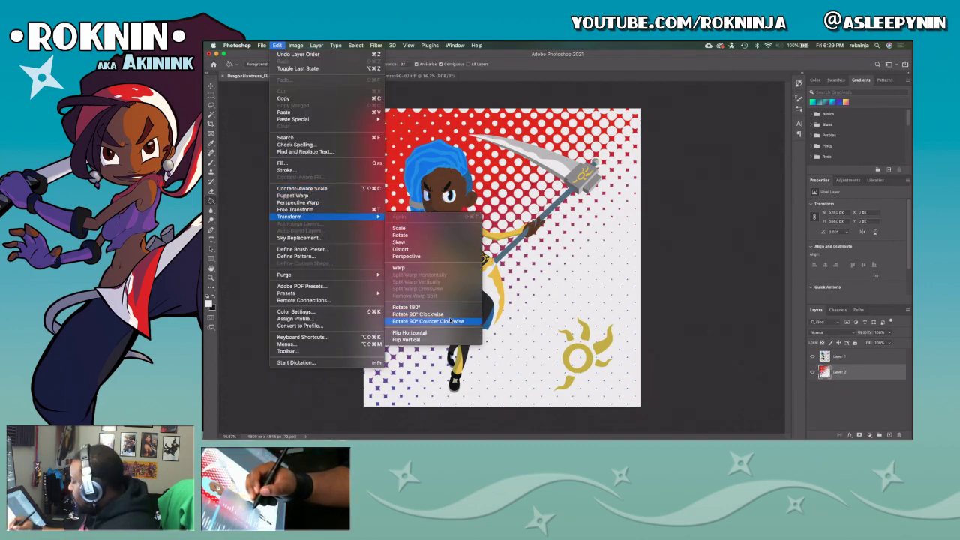
{"action": "left_click", "coordinate": [449, 309]}
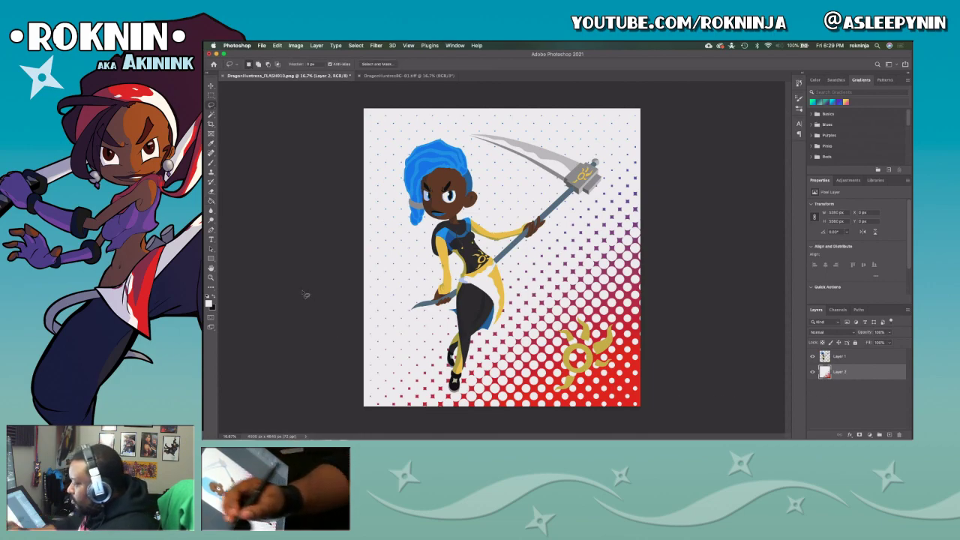
Switch from the regular Lasso to the Polygonal Lasso tool.
{"action": "left_click", "coordinate": [213, 106]}
{"action": "right_click", "coordinate": [213, 106]}
{"action": "left_click", "coordinate": [258, 104]}
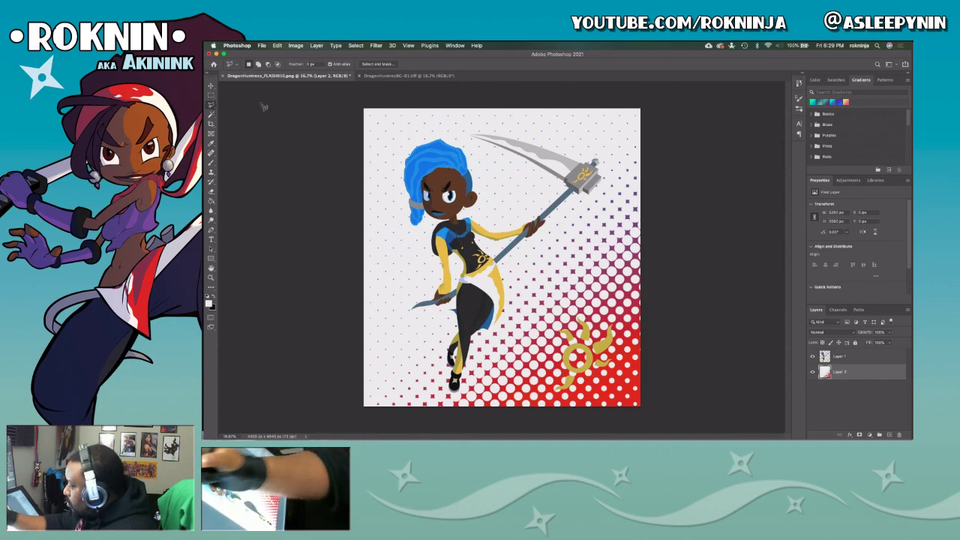
{"action": "left_click", "coordinate": [359, 387]}
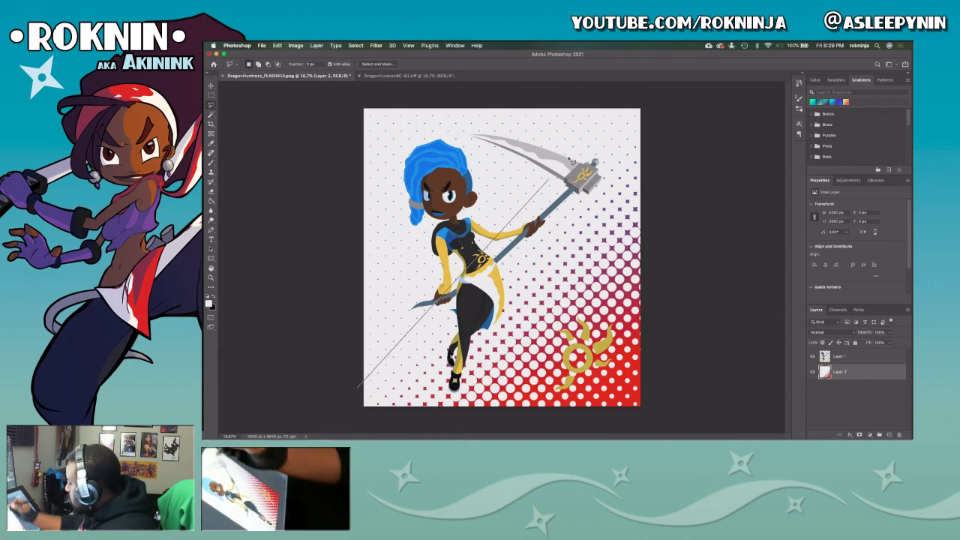
{"action": "left_click", "coordinate": [668, 83]}
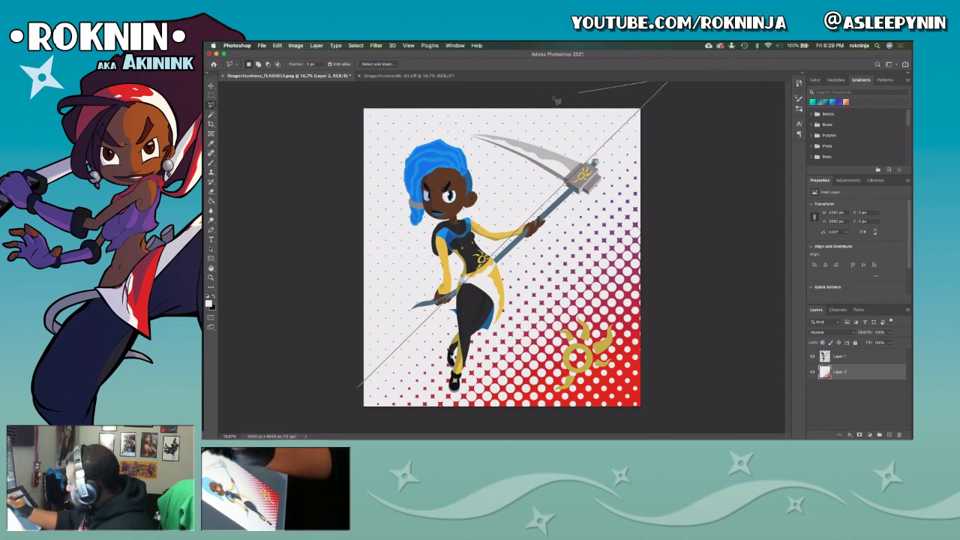
{"action": "left_click", "coordinate": [341, 93]}
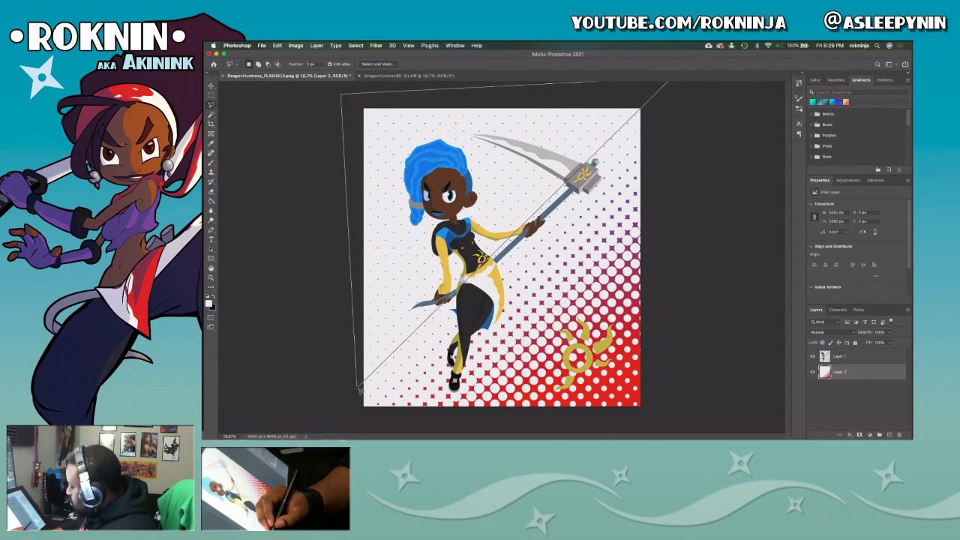
{"action": "key", "text": "Escape"}
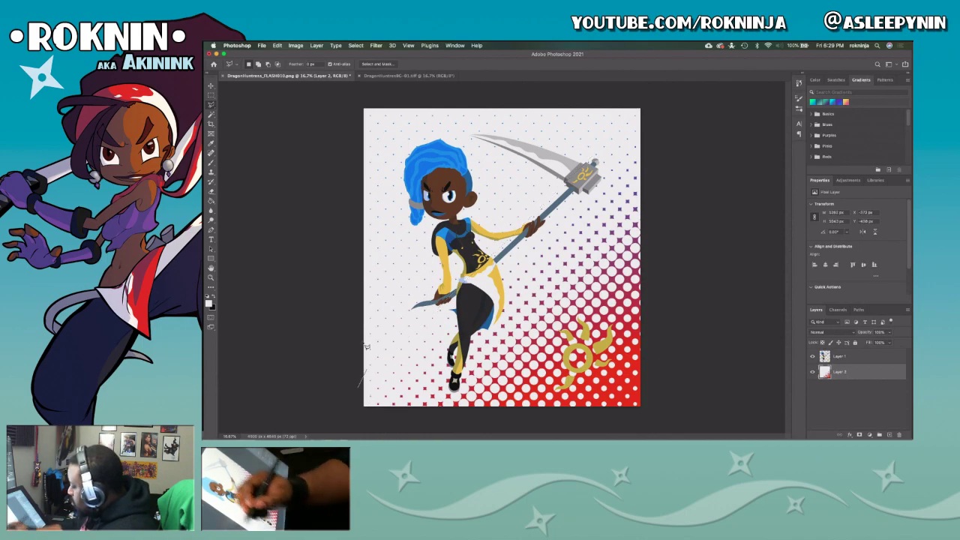
Outline the upper-left half of the halftone layer with a diagonal polygonal selection, delete its pixels and deselect.
{"action": "left_click", "coordinate": [358, 387]}
{"action": "left_click", "coordinate": [354, 92]}
{"action": "left_click", "coordinate": [668, 88]}
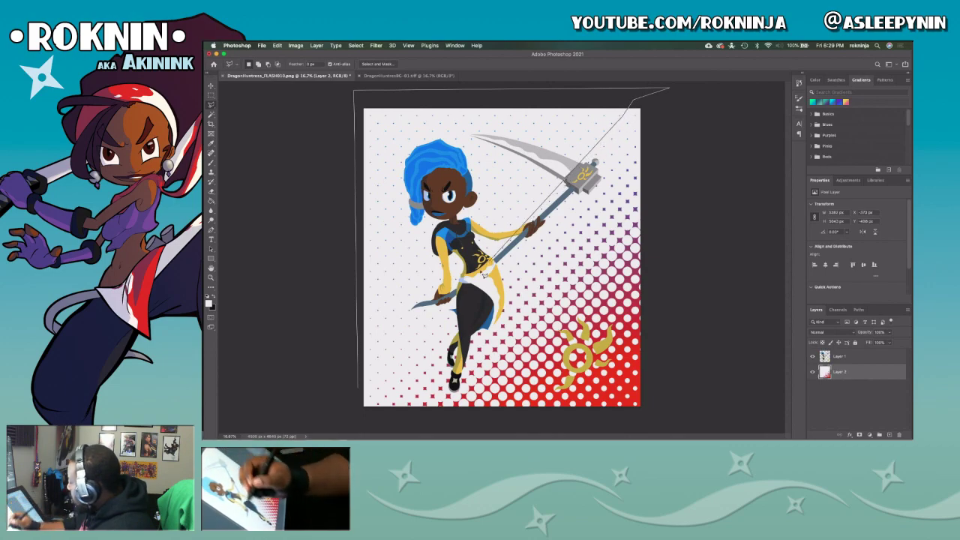
{"action": "left_click", "coordinate": [360, 391]}
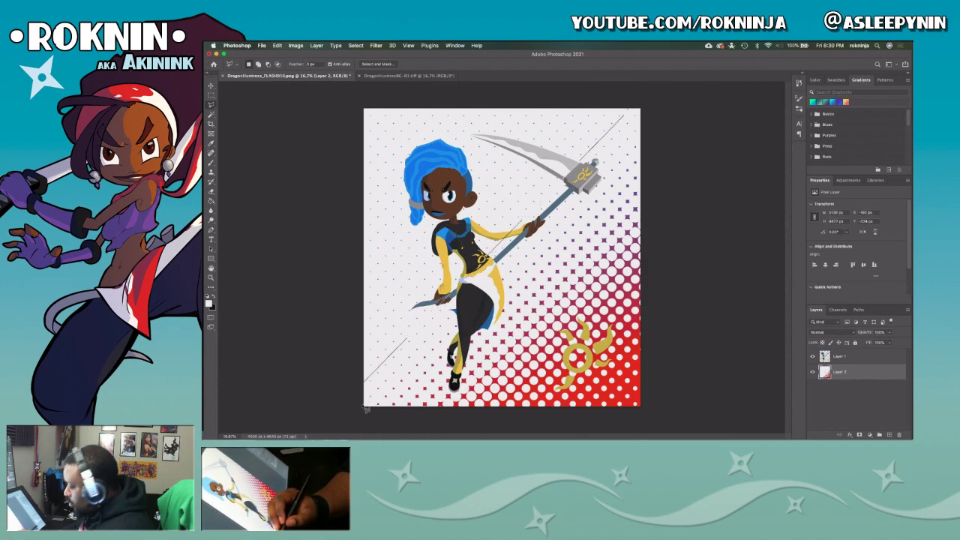
{"action": "key", "text": "Delete"}
{"action": "key", "text": "super+d"}
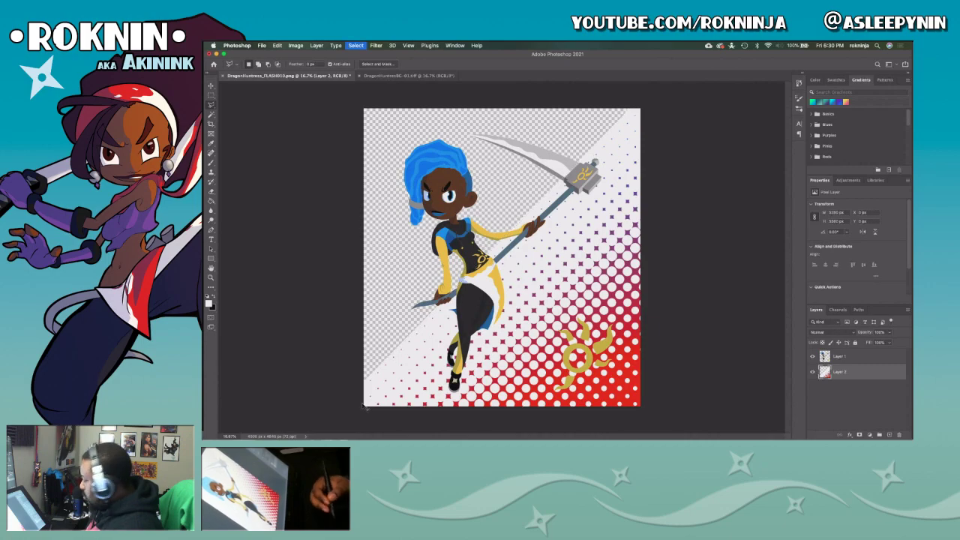
Add a new layer, fill it with the light foreground colour and place it beneath the halftone layer.
{"action": "left_click", "coordinate": [889, 433]}
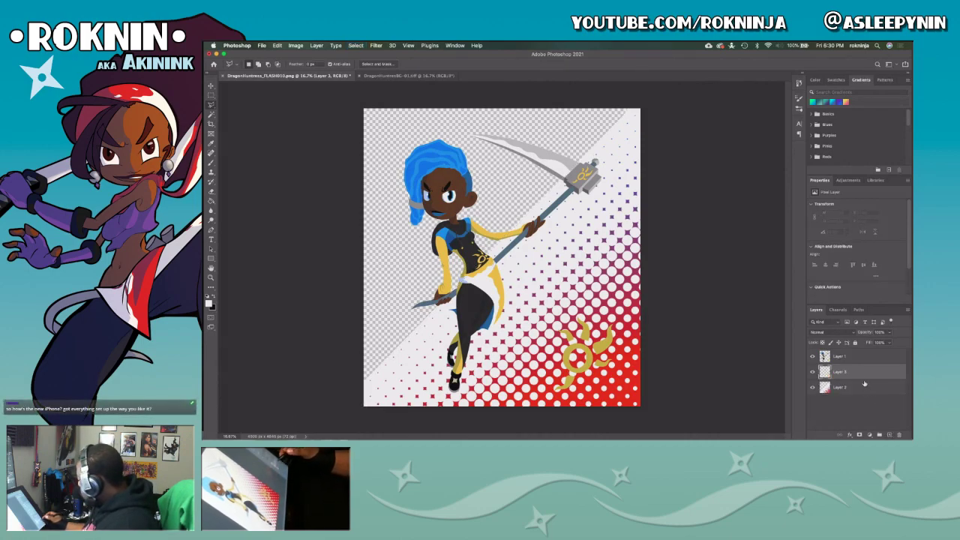
{"action": "key", "text": "g"}
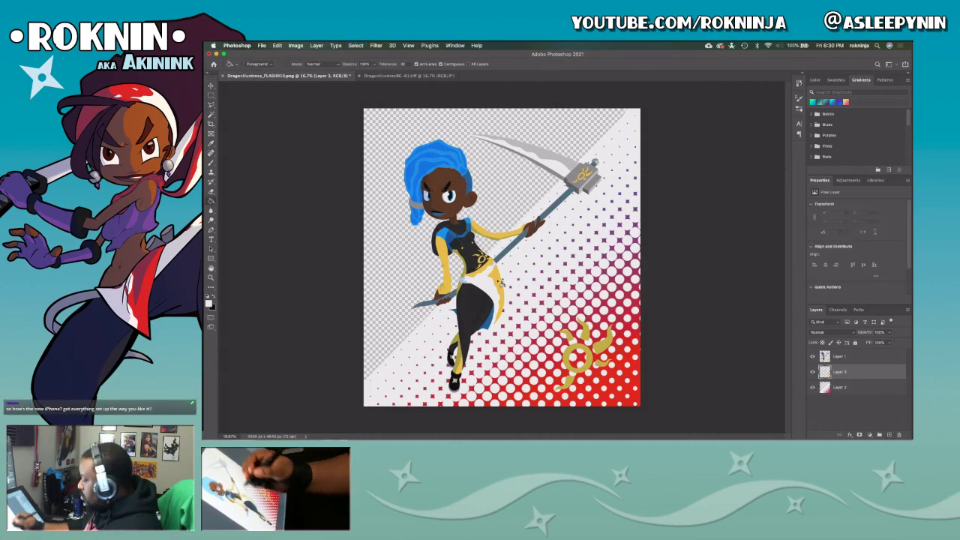
{"action": "left_click", "coordinate": [412, 299]}
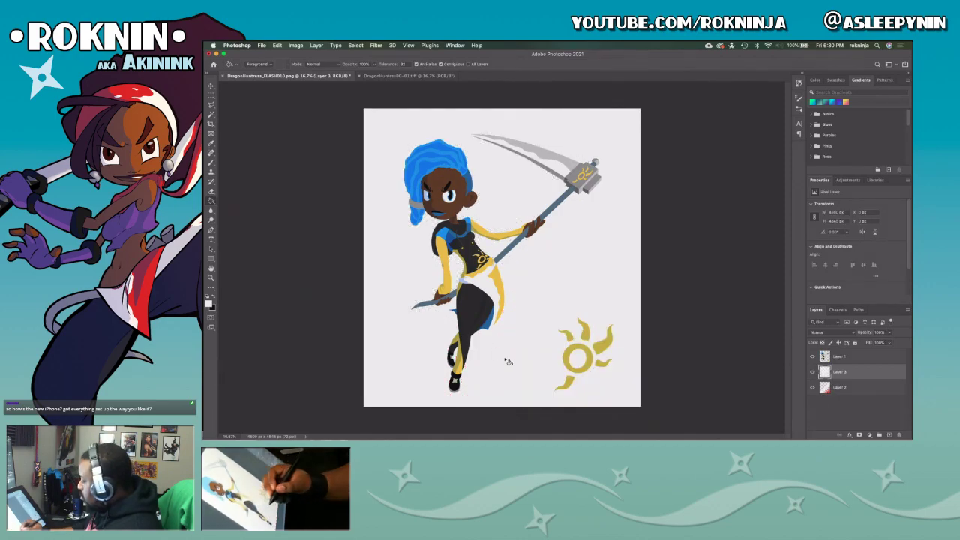
{"action": "left_click_drag", "start_coordinate": [863, 376], "coordinate": [863, 393]}
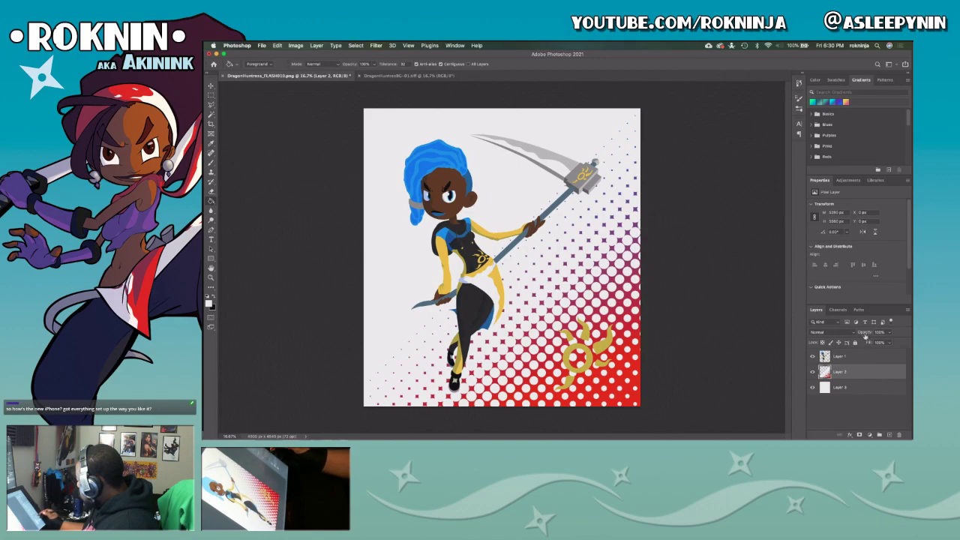
Try lower opacities on the halftone layer and restore it to full opacity.
{"action": "mouse_move", "coordinate": [861, 334]}
{"action": "left_mouse_down"}
{"action": "mouse_move", "coordinate": [836, 341]}
{"action": "mouse_move", "coordinate": [878, 340]}
{"action": "mouse_move", "coordinate": [853, 347]}
{"action": "left_mouse_up"}
{"action": "key", "text": "super+shift+z"}
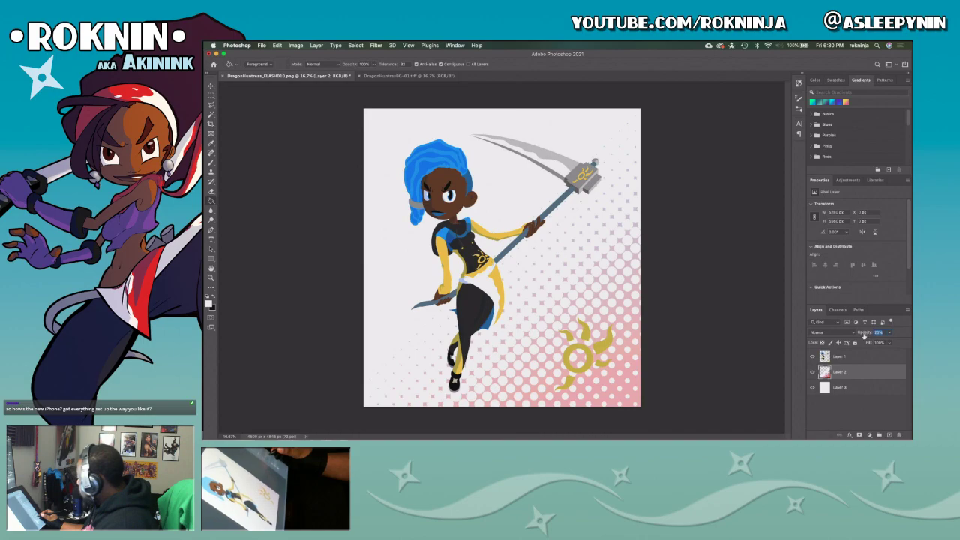
{"action": "type", "text": "50"}
{"action": "key", "text": "Return"}
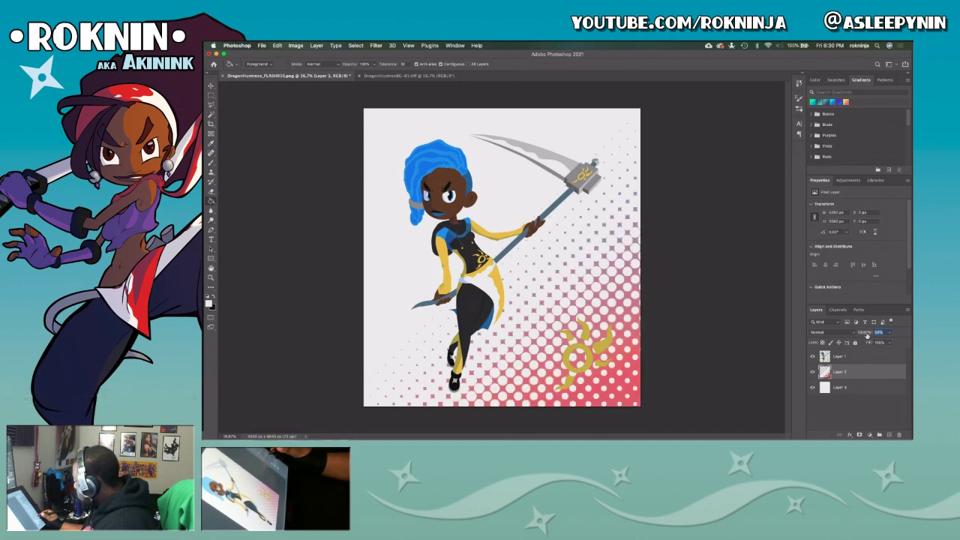
{"action": "left_click_drag", "start_coordinate": [866, 335], "coordinate": [906, 333]}
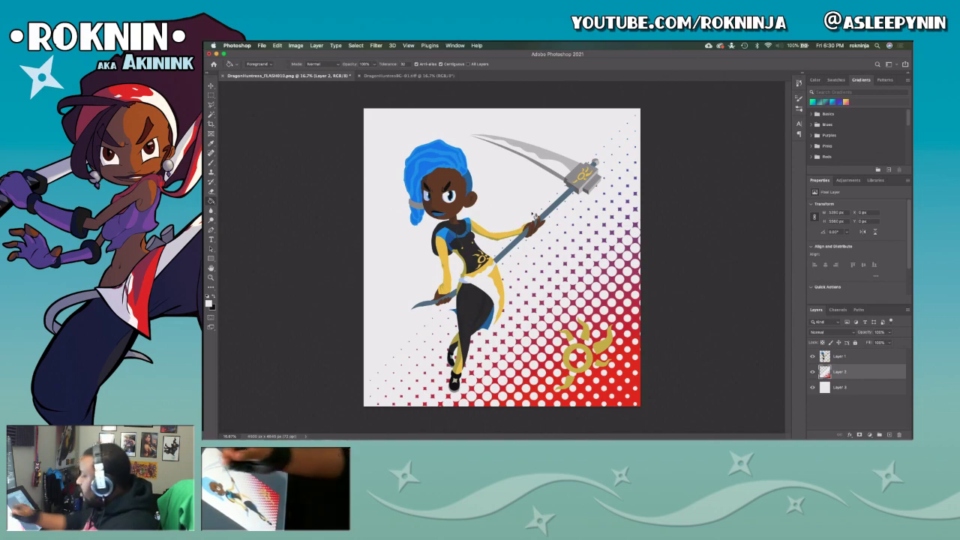
Open the Hue/Saturation adjustment for the halftone layer.
{"action": "left_click", "coordinate": [299, 46]}
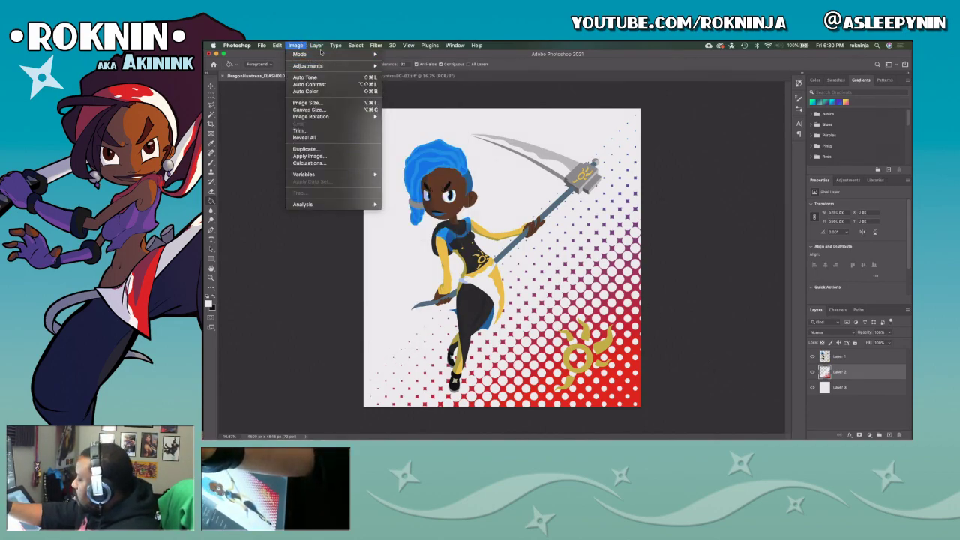
{"action": "mouse_move", "coordinate": [336, 46]}
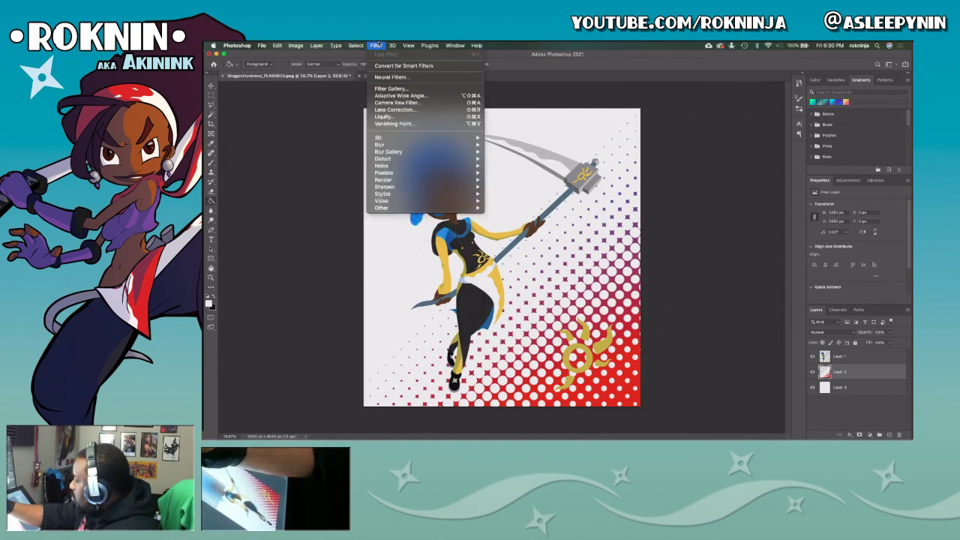
{"action": "mouse_move", "coordinate": [296, 46]}
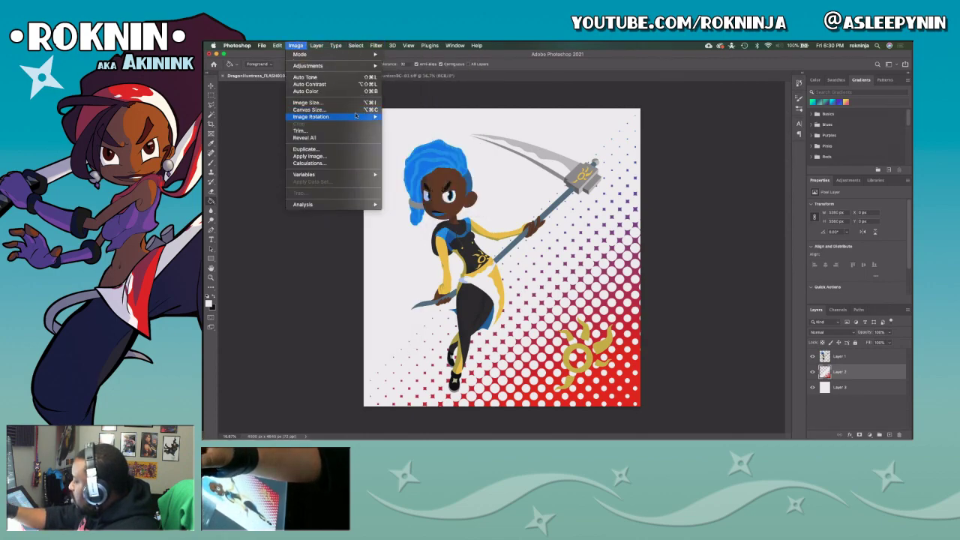
{"action": "mouse_move", "coordinate": [372, 66]}
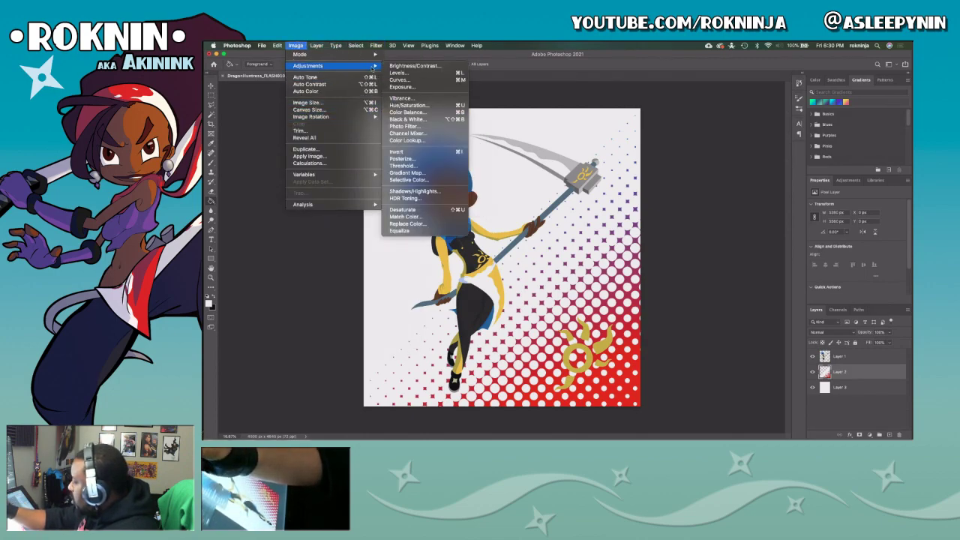
{"action": "left_click", "coordinate": [409, 105]}
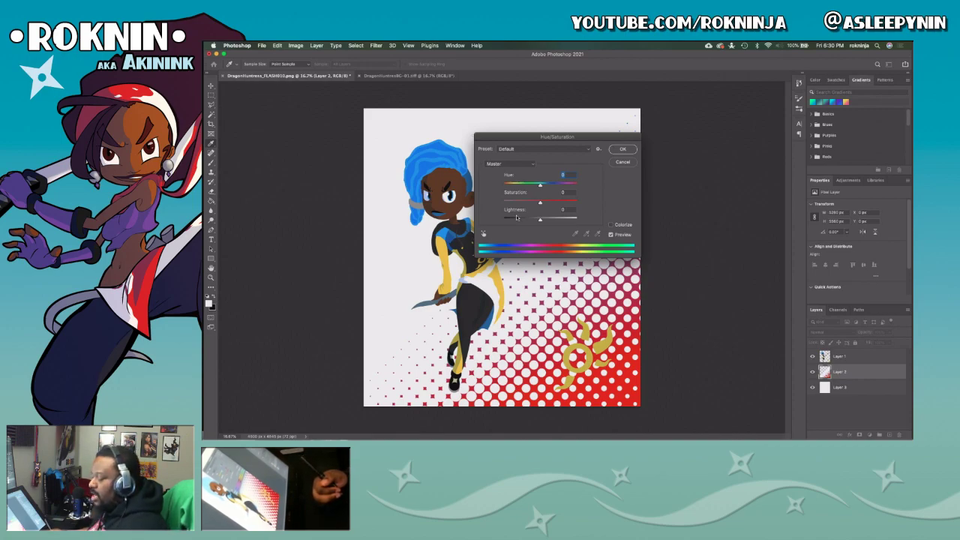
Switch to Safari, pause the playing video and search YouTube for "sonic 3 knuckles ost".
{"action": "key", "text": "super+Tab"}
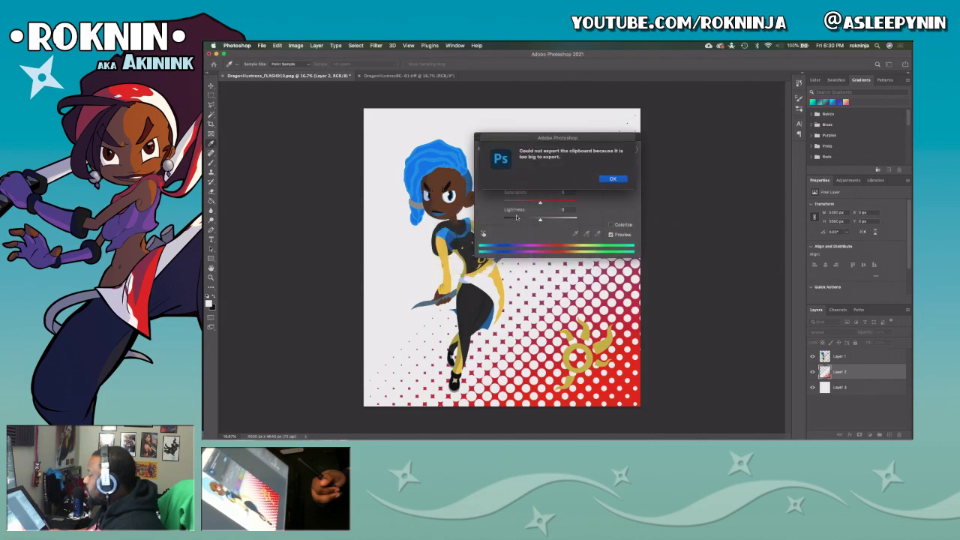
{"action": "key", "text": "super+Tab"}
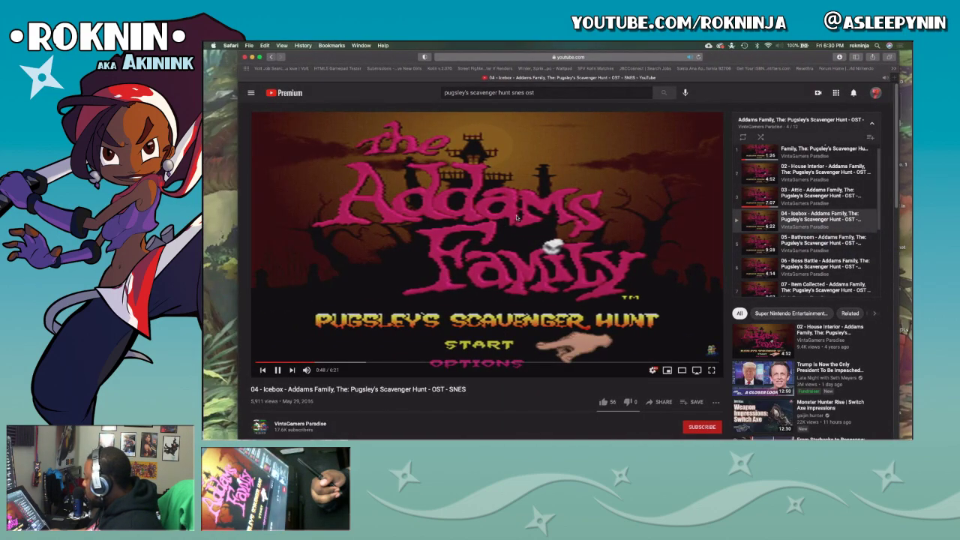
{"action": "left_click", "coordinate": [278, 370]}
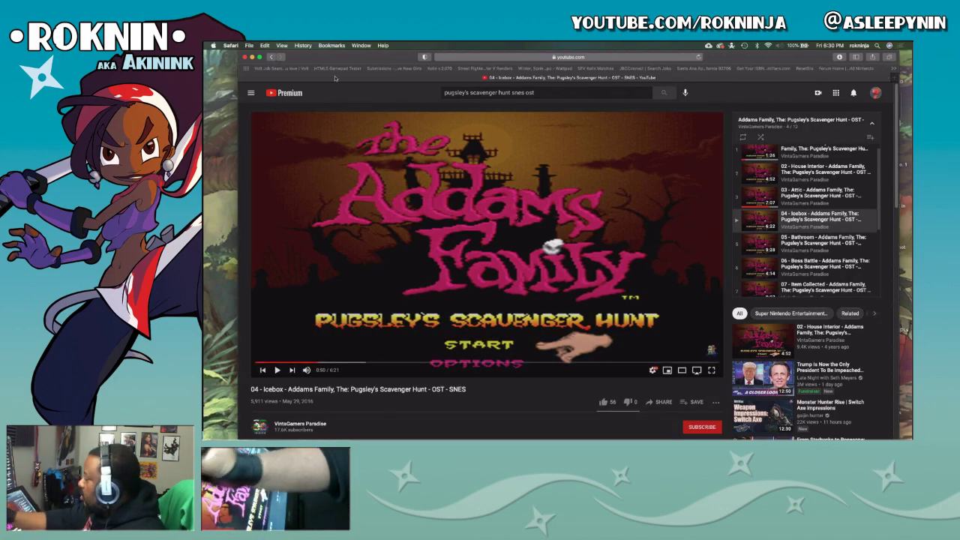
{"action": "left_click", "coordinate": [514, 92]}
{"action": "left_click_drag", "start_coordinate": [513, 92], "coordinate": [445, 92]}
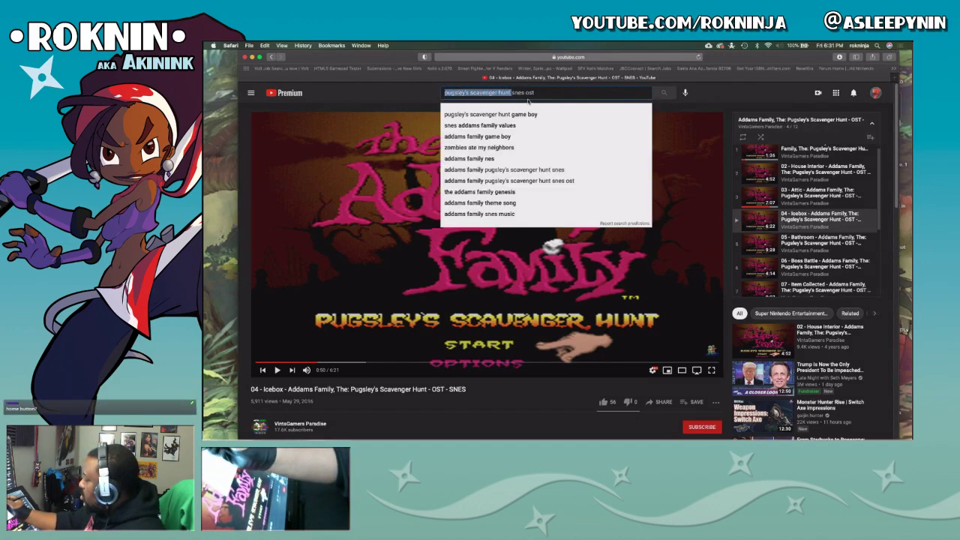
{"action": "left_click_drag", "start_coordinate": [541, 92], "coordinate": [435, 90]}
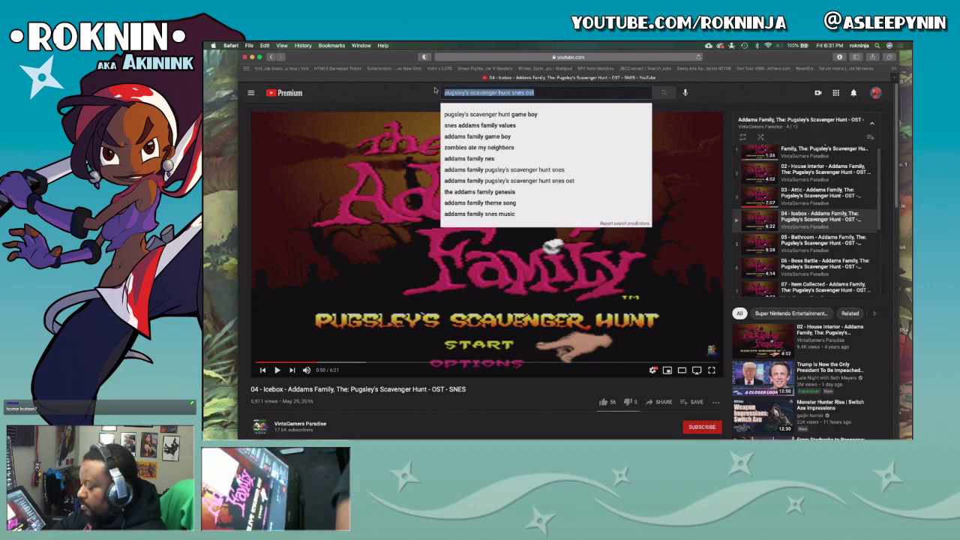
{"action": "type", "text": "sonic"}
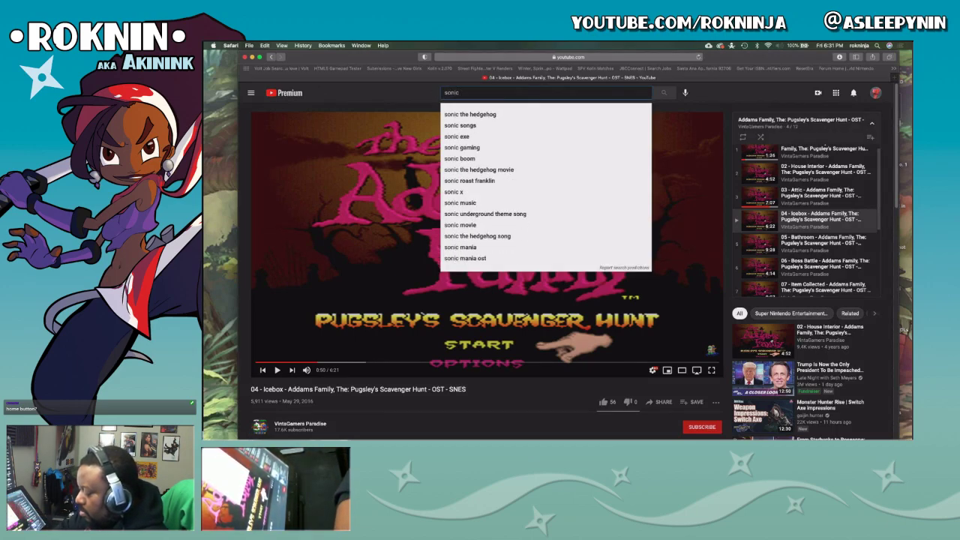
{"action": "type", "text": " 3 k"}
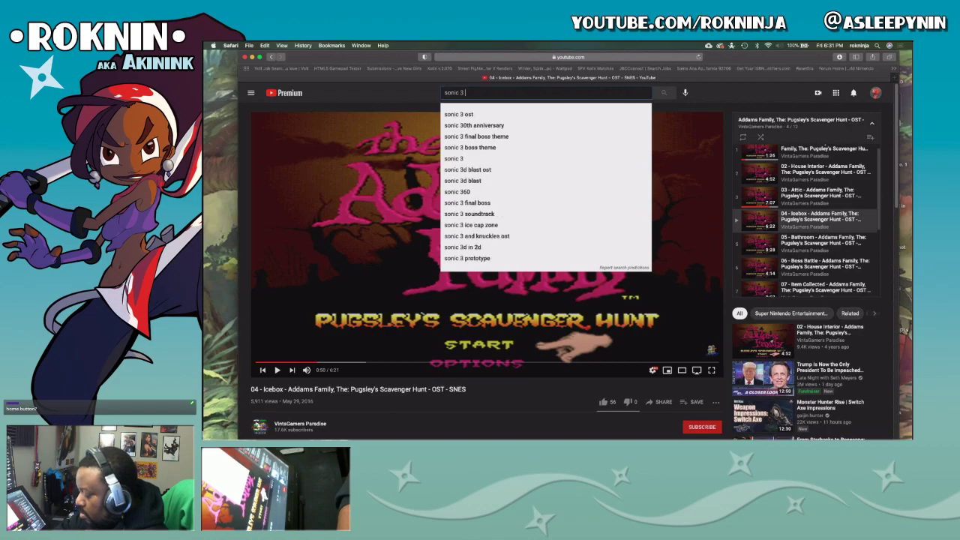
{"action": "type", "text": "nuckles ost"}
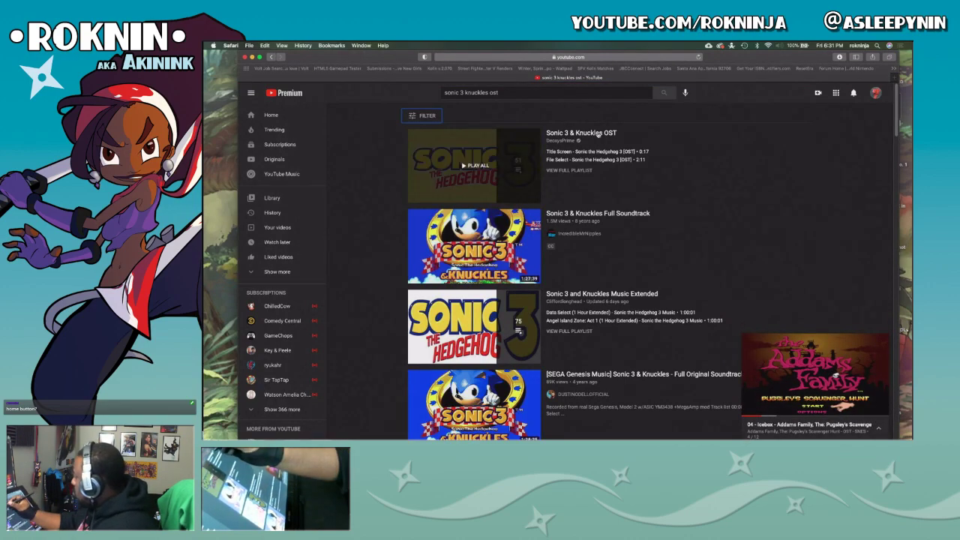
Open the Sonic 3 & Knuckles OST playlist, play Launch Base Zone (Act 1) and return to Photoshop.
{"action": "left_click", "coordinate": [595, 133]}
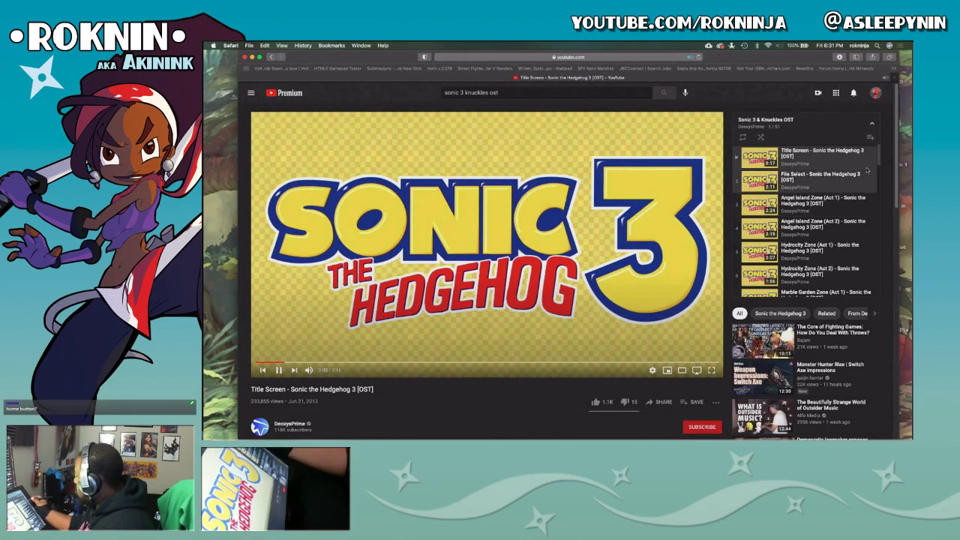
{"action": "key", "text": "Up"}
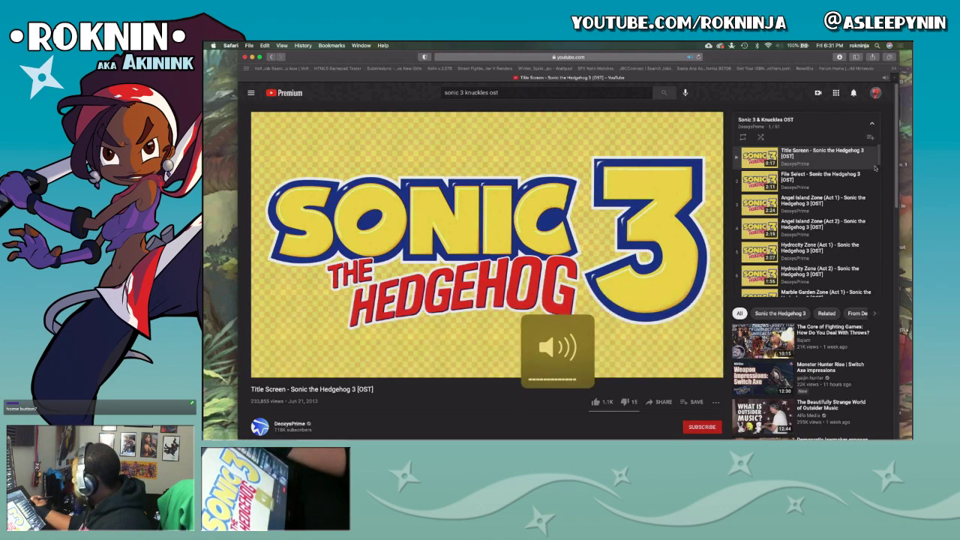
{"action": "left_click_drag", "start_coordinate": [878, 163], "coordinate": [876, 195]}
{"action": "left_click", "coordinate": [815, 192]}
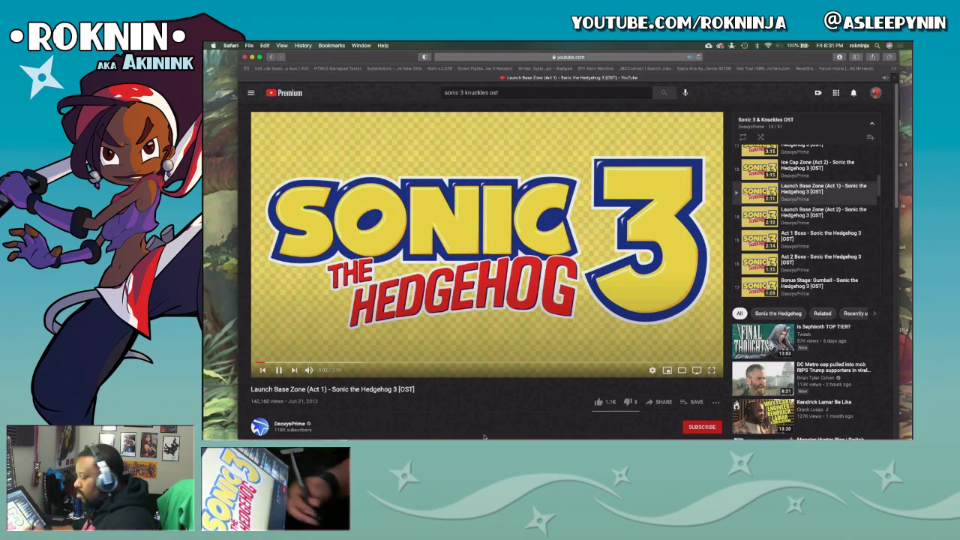
{"action": "key", "text": "ctrl+Right"}
{"action": "key", "text": "XF86AudioLowerVolume"}
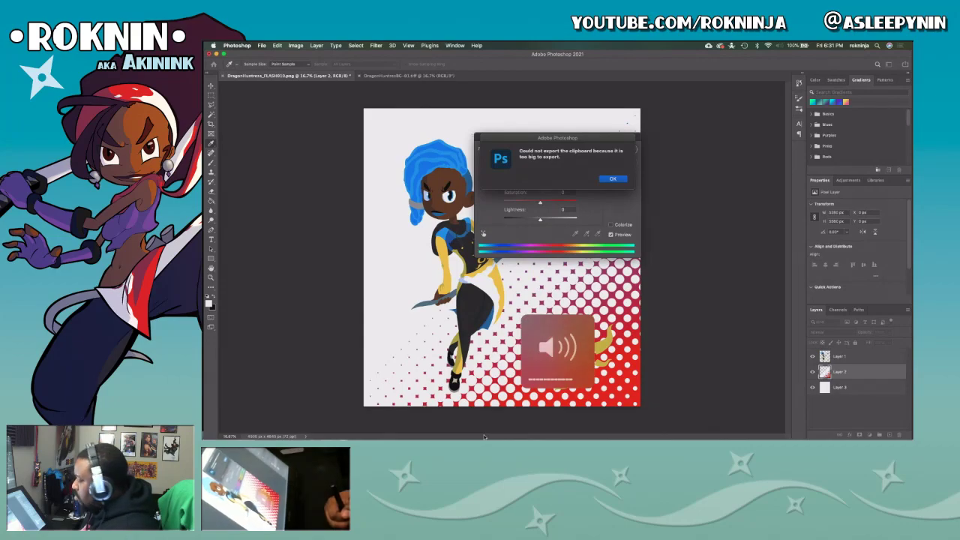
Dismiss the clipboard message and try the Colorize option in Hue/Saturation, leaving it off.
{"action": "left_click", "coordinate": [613, 178]}
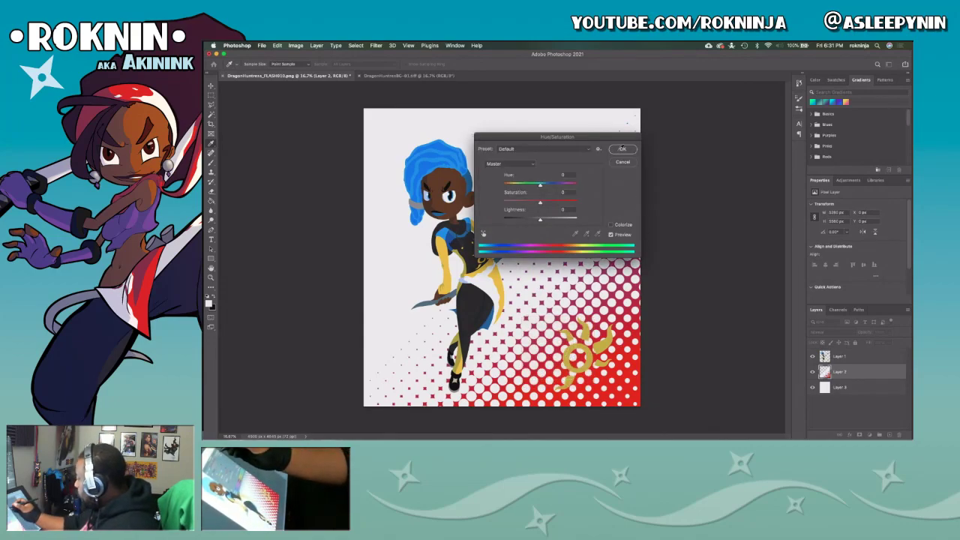
{"action": "left_click", "coordinate": [611, 225]}
{"action": "left_click", "coordinate": [612, 225]}
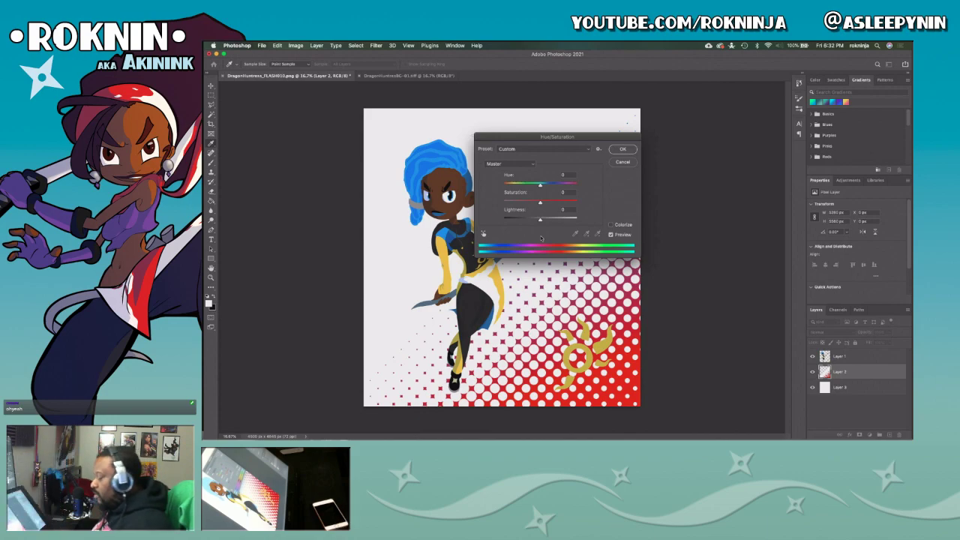
{"action": "key", "text": "XF86AudioRaiseVolume"}
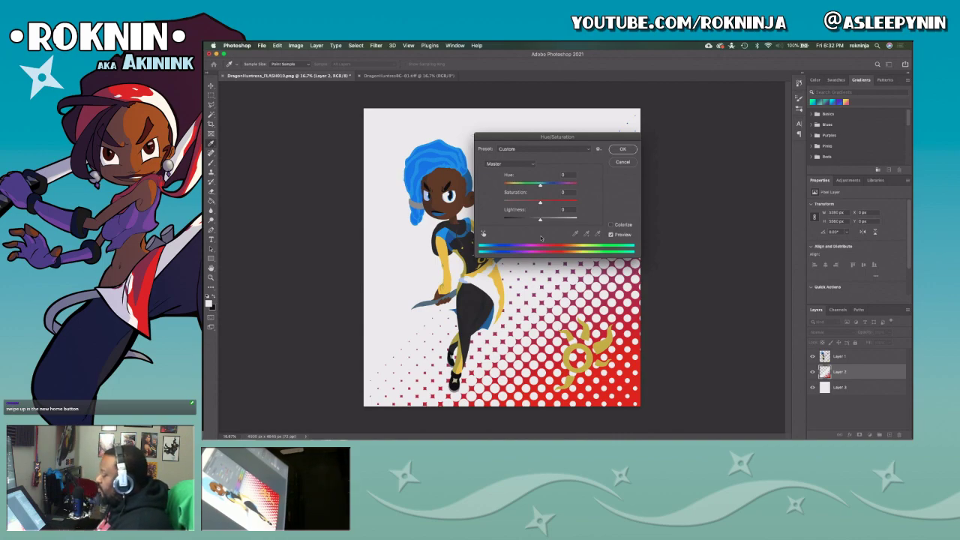
Recolour the halftone layer with hue +180, saturation +22 and lightness +37, and apply the adjustment.
{"action": "mouse_move", "coordinate": [540, 219]}
{"action": "left_mouse_down"}
{"action": "mouse_move", "coordinate": [563, 220]}
{"action": "mouse_move", "coordinate": [575, 202]}
{"action": "mouse_move", "coordinate": [545, 219]}
{"action": "left_mouse_up"}
{"action": "left_click_drag", "start_coordinate": [540, 184], "coordinate": [553, 204]}
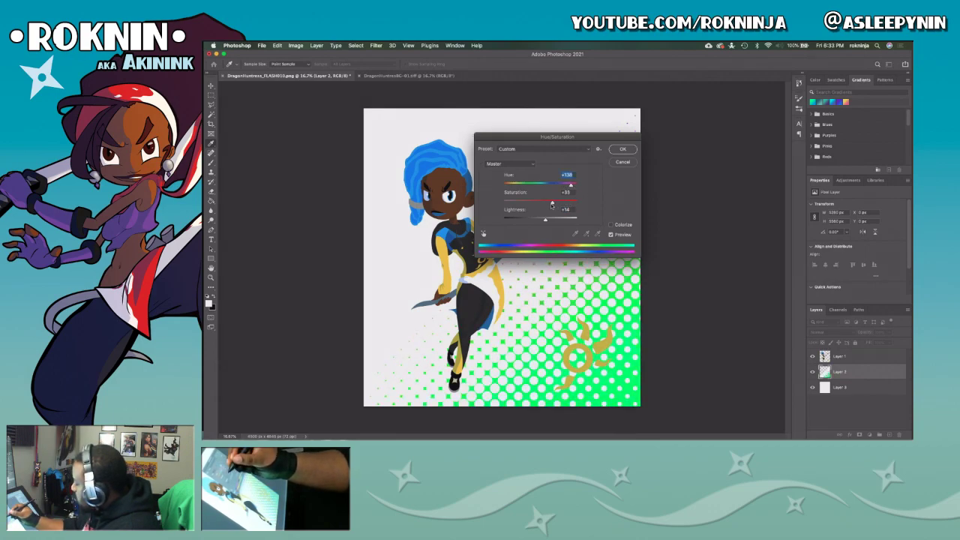
{"action": "left_click", "coordinate": [576, 192]}
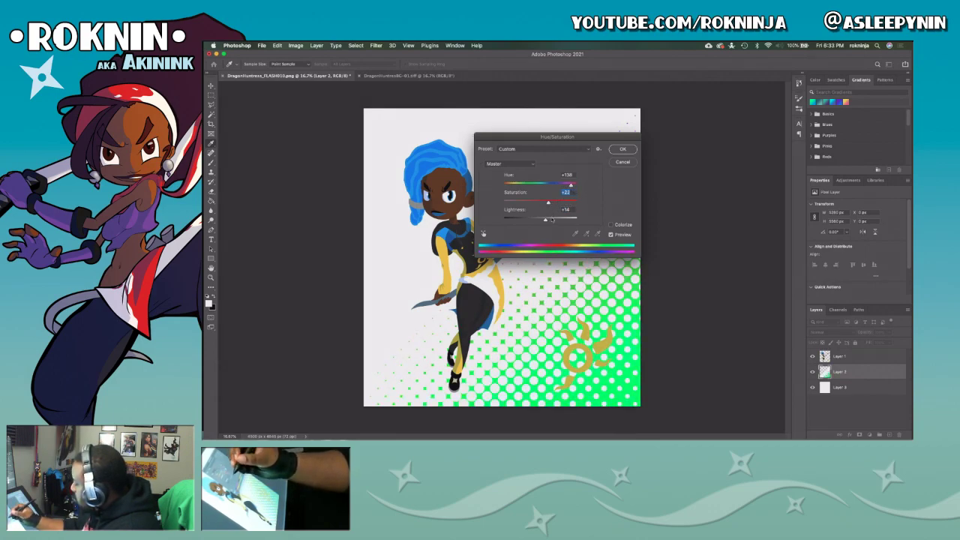
{"action": "left_click_drag", "start_coordinate": [544, 222], "coordinate": [539, 221]}
{"action": "left_click_drag", "start_coordinate": [571, 186], "coordinate": [576, 186]}
{"action": "left_click", "coordinate": [578, 186]}
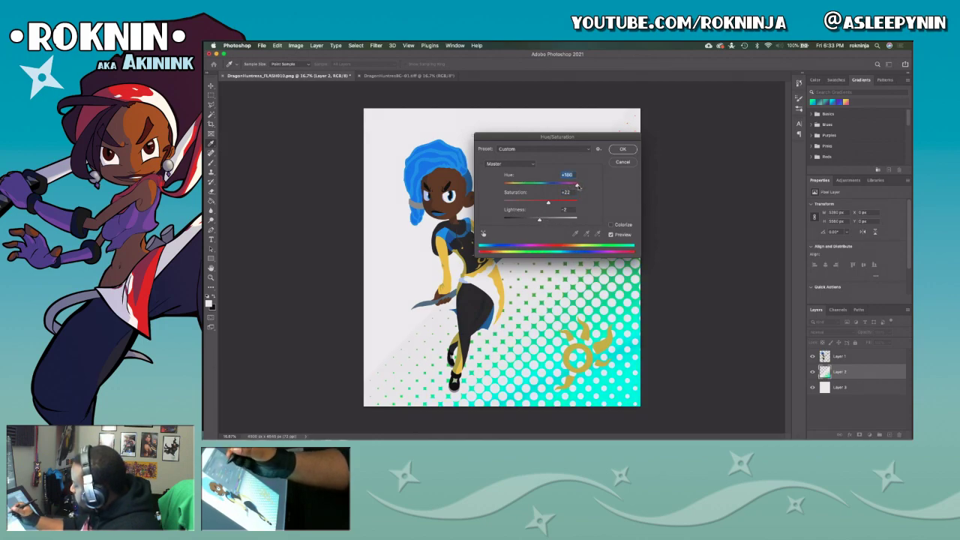
{"action": "left_click_drag", "start_coordinate": [551, 221], "coordinate": [553, 221]}
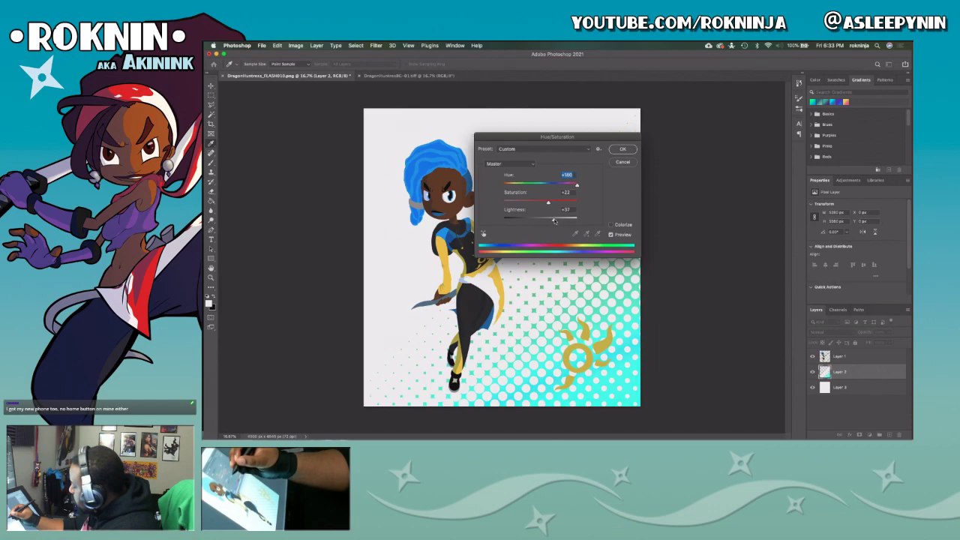
{"action": "left_click", "coordinate": [622, 149]}
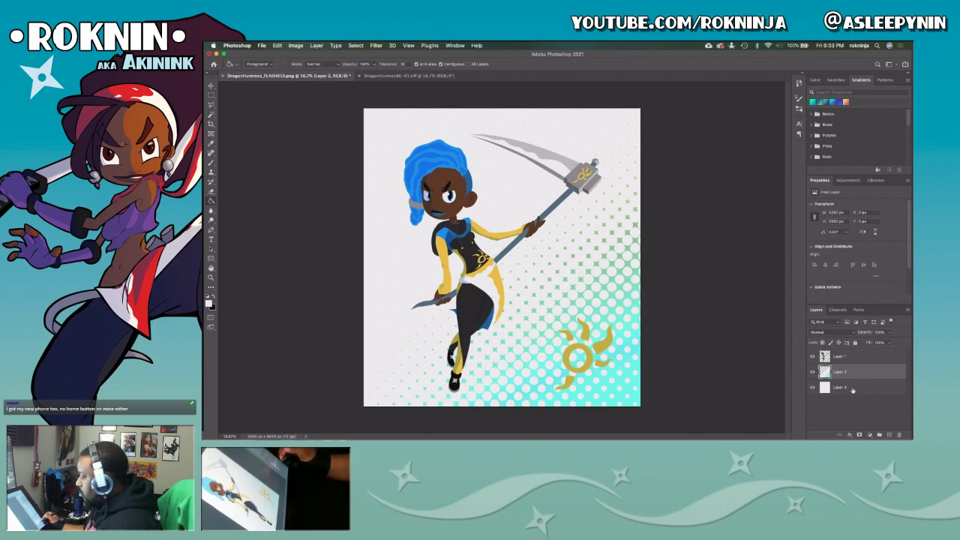
Cut the sun emblem from the character layer, paste it onto its own layer and place it near the canvas's lower-right corner.
{"action": "key", "text": "l"}
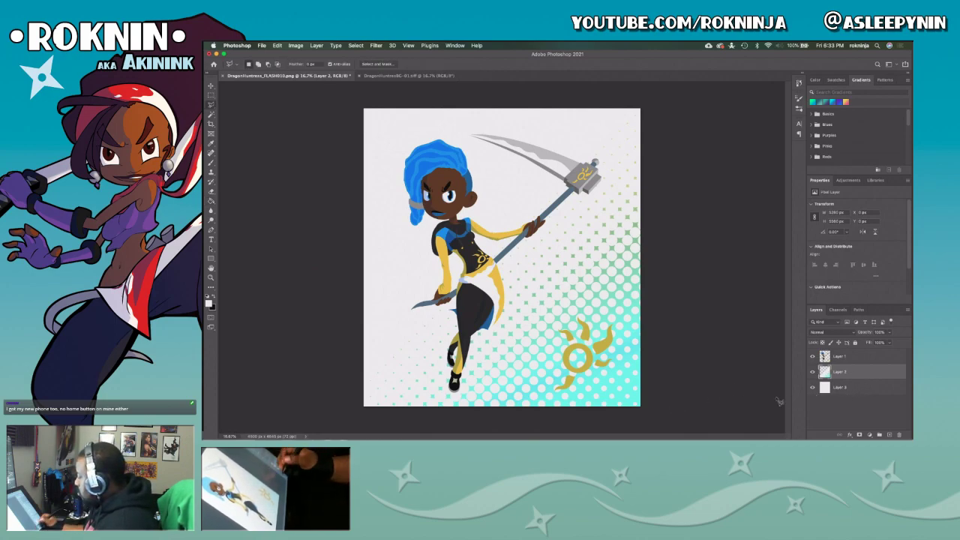
{"action": "left_click", "coordinate": [850, 360]}
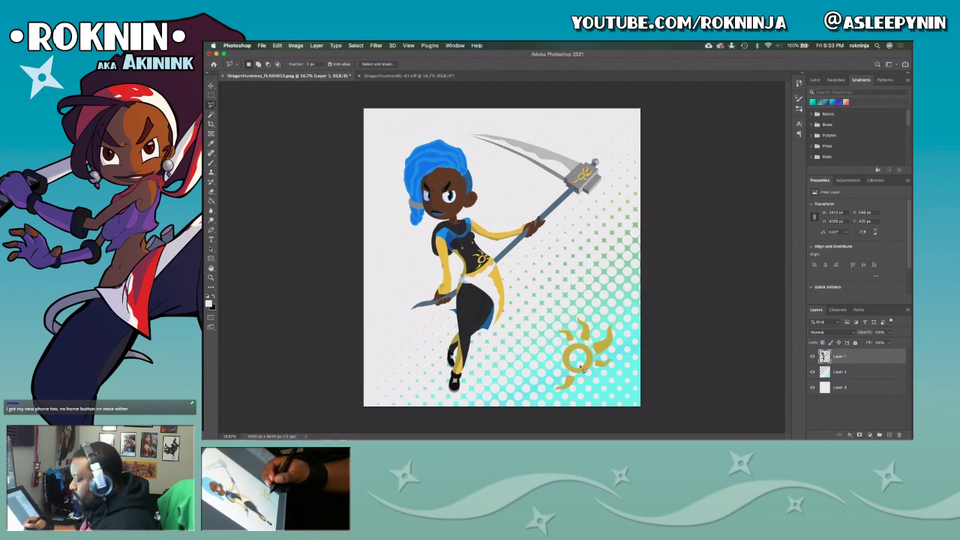
{"action": "mouse_move", "coordinate": [582, 312]}
{"action": "left_mouse_down"}
{"action": "mouse_move", "coordinate": [553, 325]}
{"action": "mouse_move", "coordinate": [540, 376]}
{"action": "mouse_move", "coordinate": [549, 404]}
{"action": "mouse_move", "coordinate": [580, 401]}
{"action": "mouse_move", "coordinate": [624, 362]}
{"action": "mouse_move", "coordinate": [624, 334]}
{"action": "mouse_move", "coordinate": [582, 312]}
{"action": "left_mouse_up"}
{"action": "key", "text": "ctrl+x"}
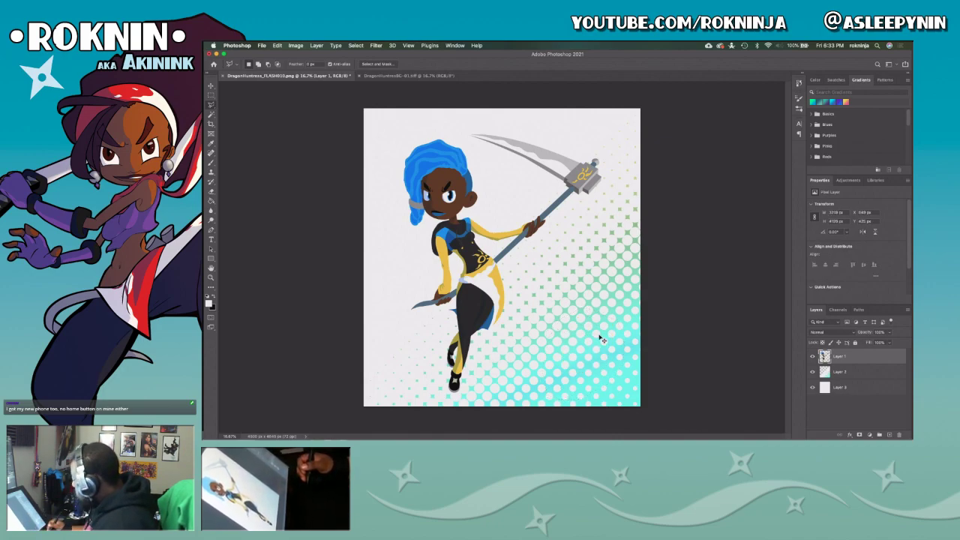
{"action": "key", "text": "ctrl+v"}
{"action": "key", "text": "v"}
{"action": "left_click_drag", "start_coordinate": [516, 264], "coordinate": [607, 364]}
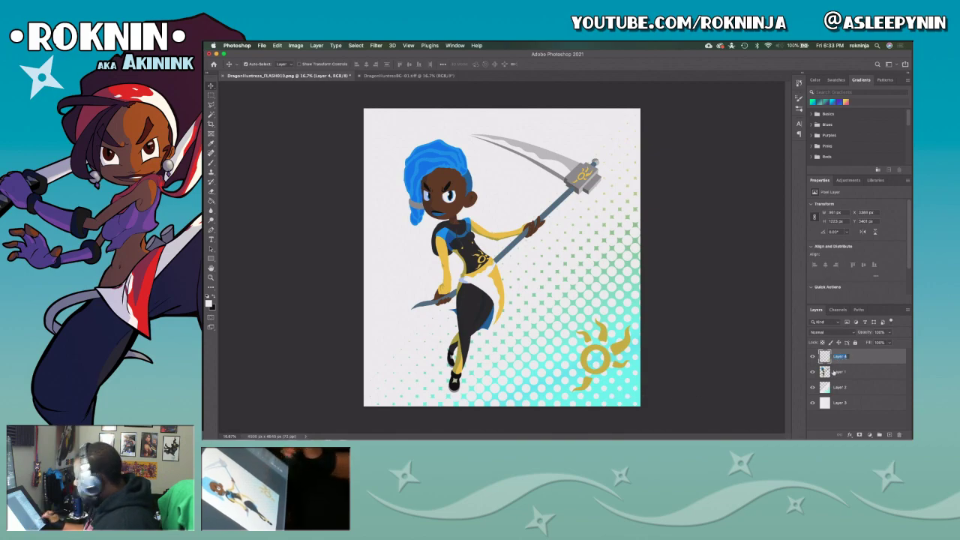
Rename the sun emblem layer LOGO FLAT and the character layer FLARE FLATS.
{"action": "type", "text": "LOGO "}
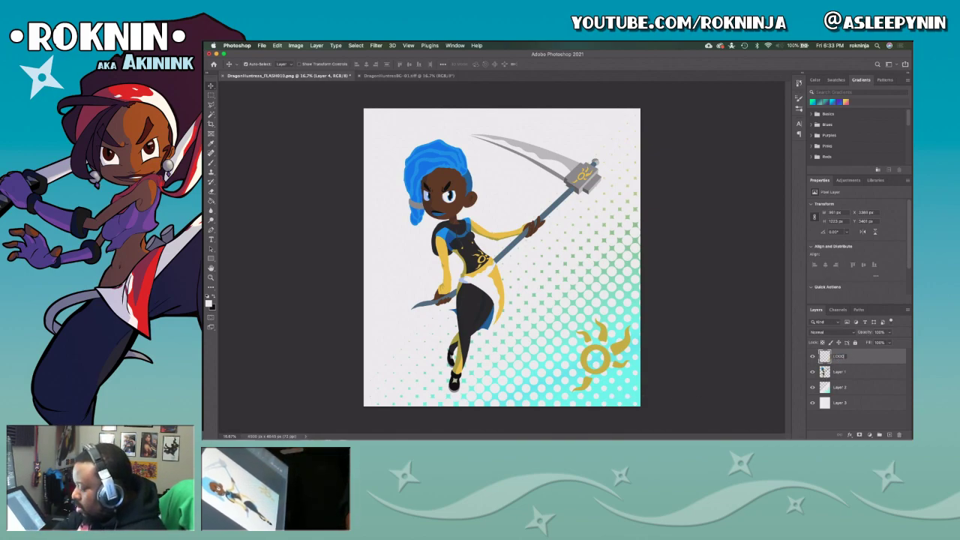
{"action": "type", "text": "FLAT"}
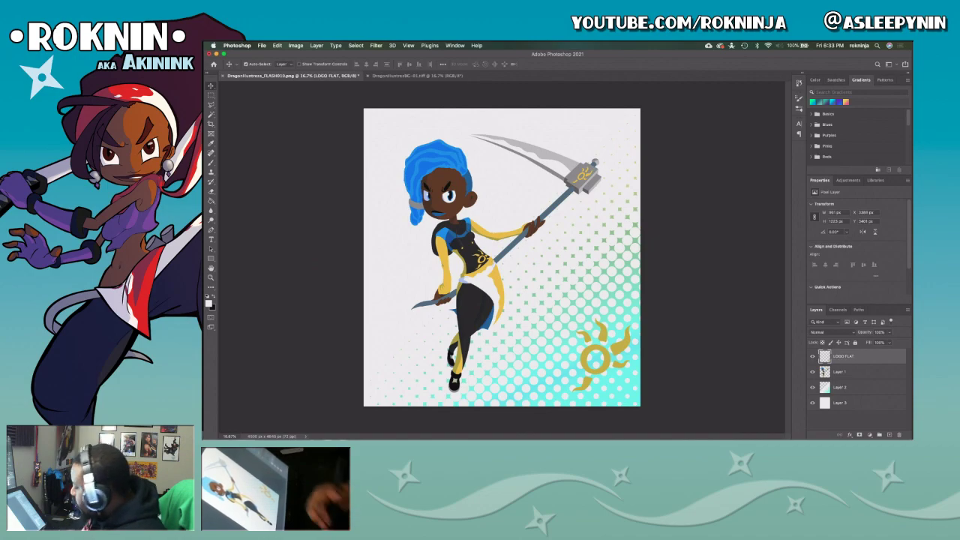
{"action": "left_click", "coordinate": [848, 377]}
{"action": "double_click", "coordinate": [841, 373]}
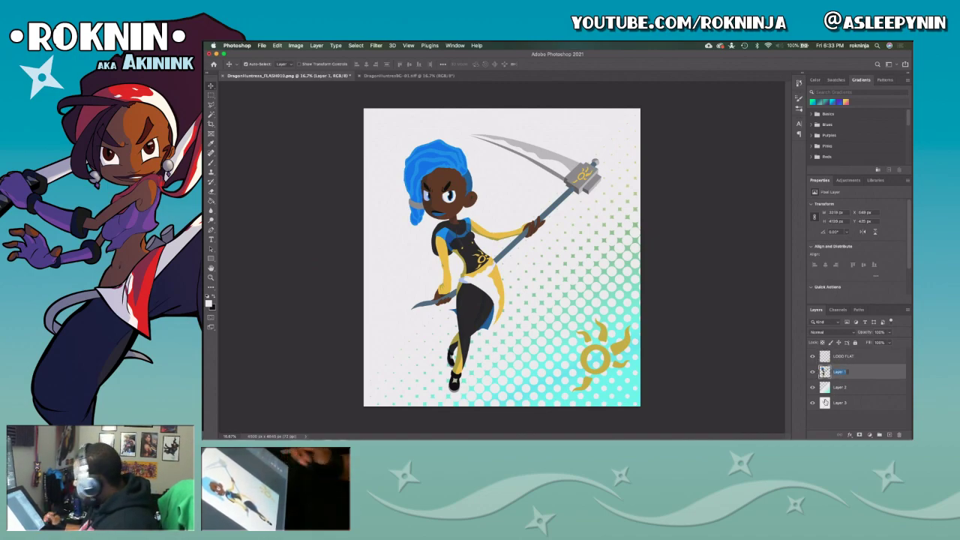
{"action": "type", "text": "FLARE FLATS"}
{"action": "key", "text": "Return"}
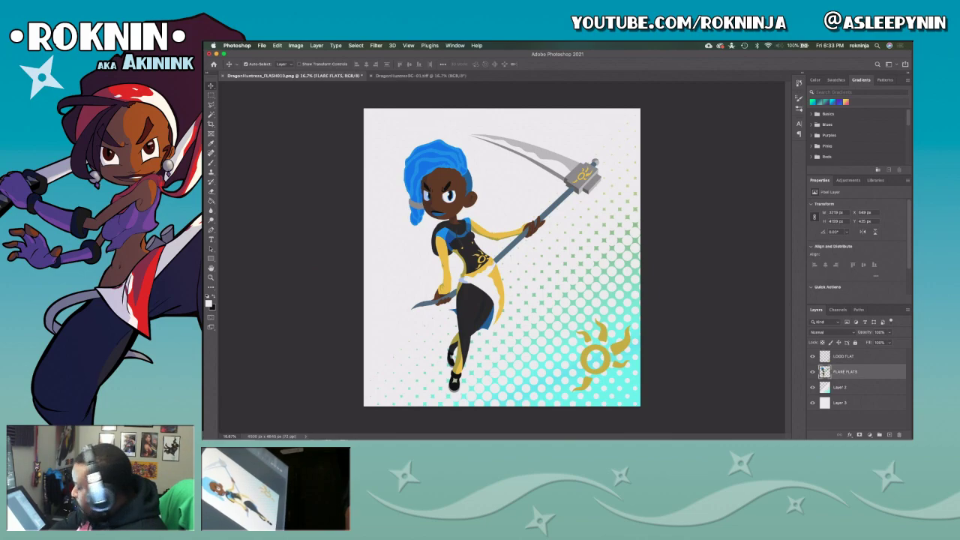
Rename the halftone layer BG1 and the plain light fill layer BG2.
{"action": "double_click", "coordinate": [839, 387]}
{"action": "type", "text": "BG1"}
{"action": "key", "text": "Tab"}
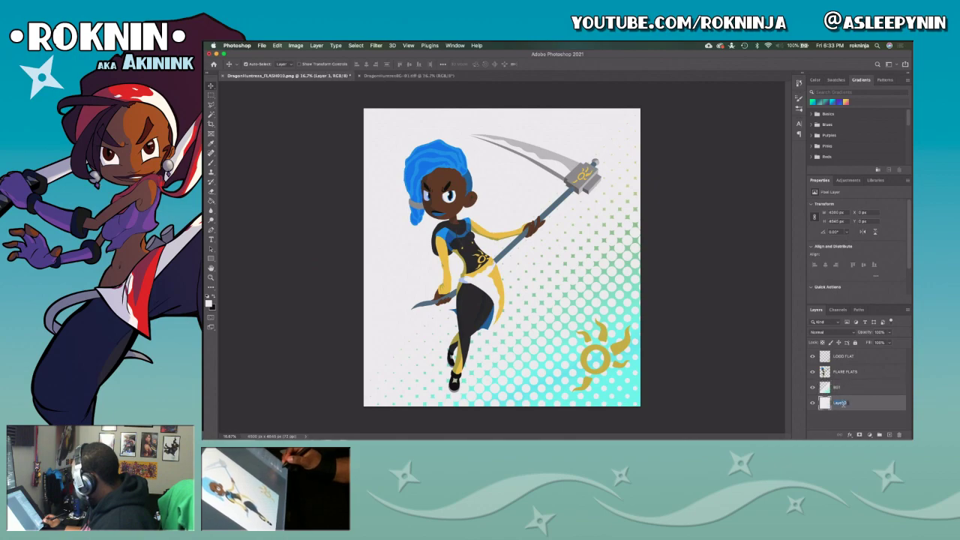
{"action": "type", "text": "BG2"}
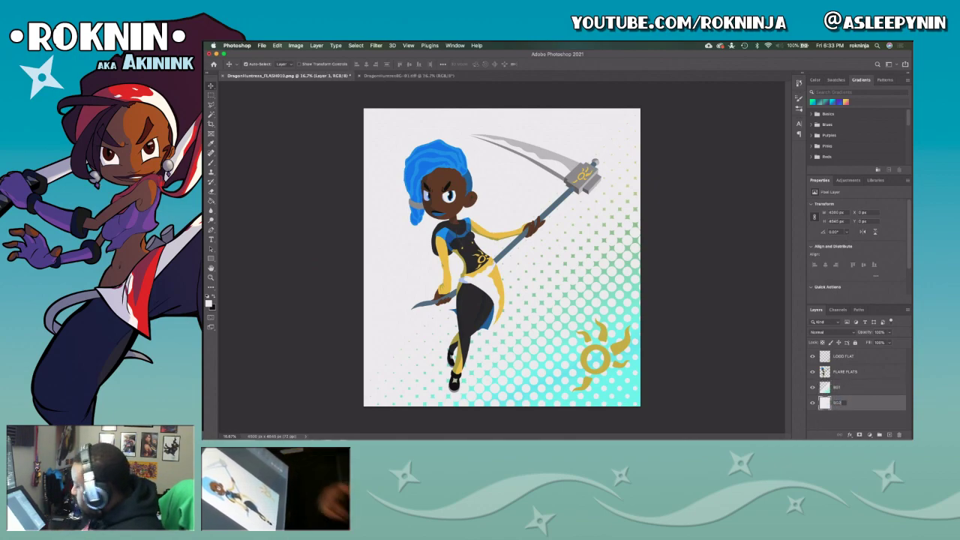
Group the BG1 and BG2 layers, name the group BG, and toggle its visibility off and on.
{"action": "key", "text": "Return"}
{"action": "left_click", "coordinate": [844, 387], "text": "shift"}
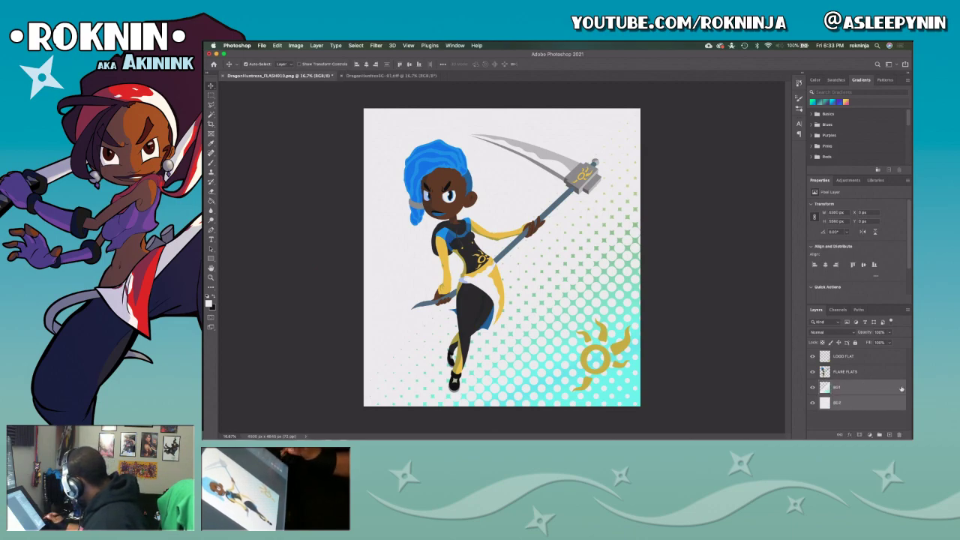
{"action": "key", "text": "super+g"}
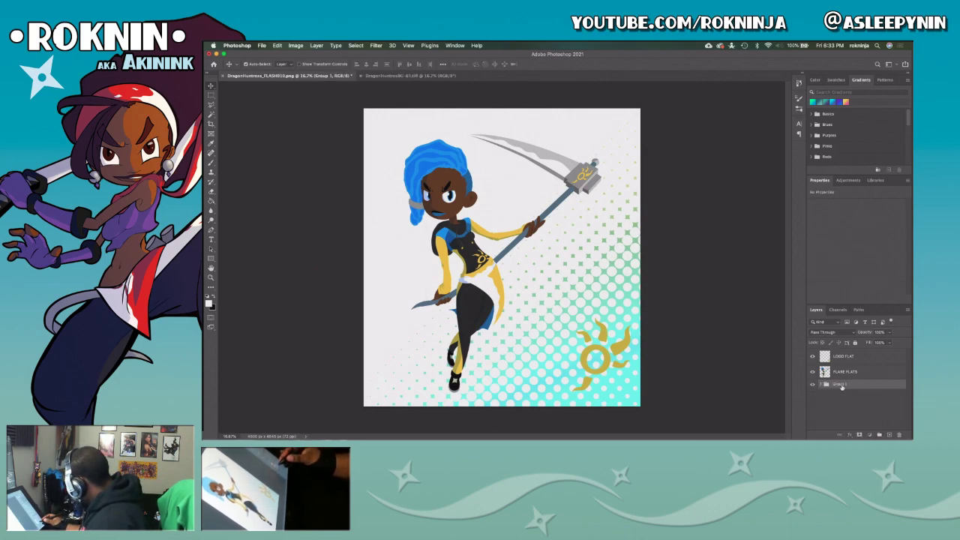
{"action": "type", "text": "BG"}
{"action": "key", "text": "Return"}
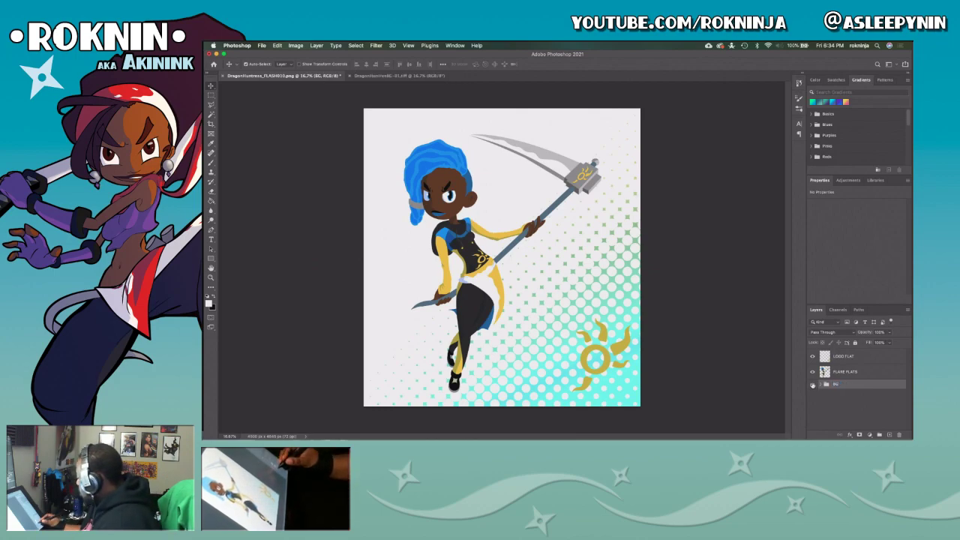
{"action": "left_click", "coordinate": [812, 384]}
{"action": "left_click", "coordinate": [812, 384]}
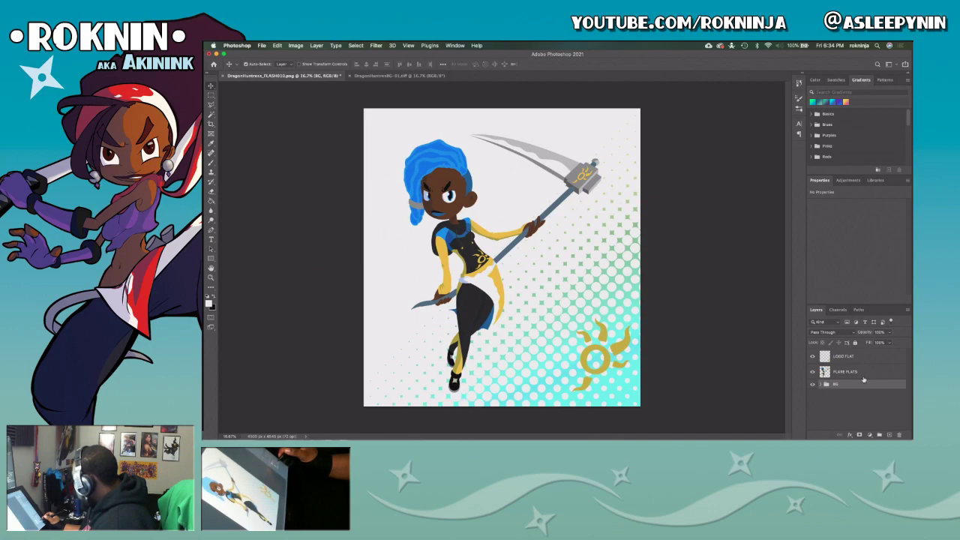
Create a layer group named FLATS above BG and move the LOGO FLAT and FLARE FLATS layers into it.
{"action": "left_click", "coordinate": [880, 436]}
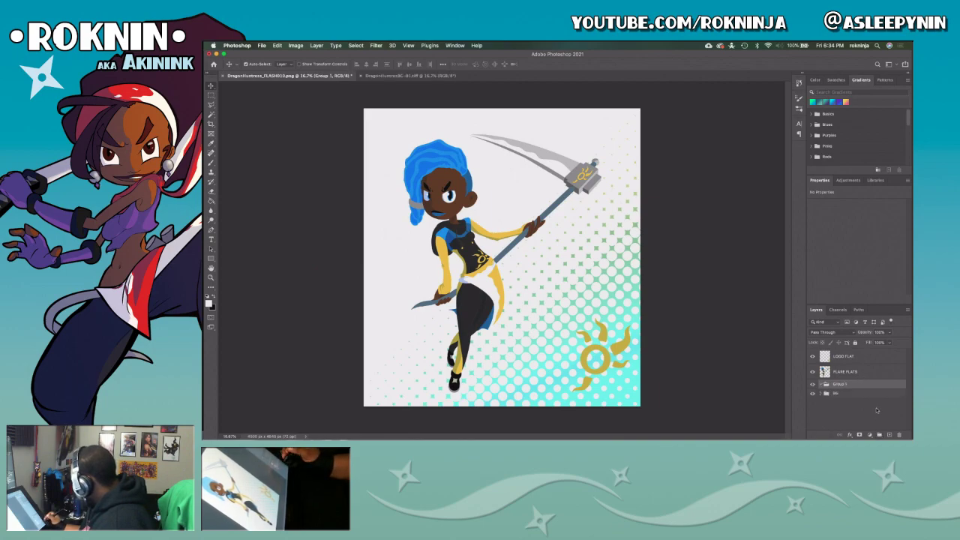
{"action": "type", "text": "FLATS"}
{"action": "key", "text": "Return"}
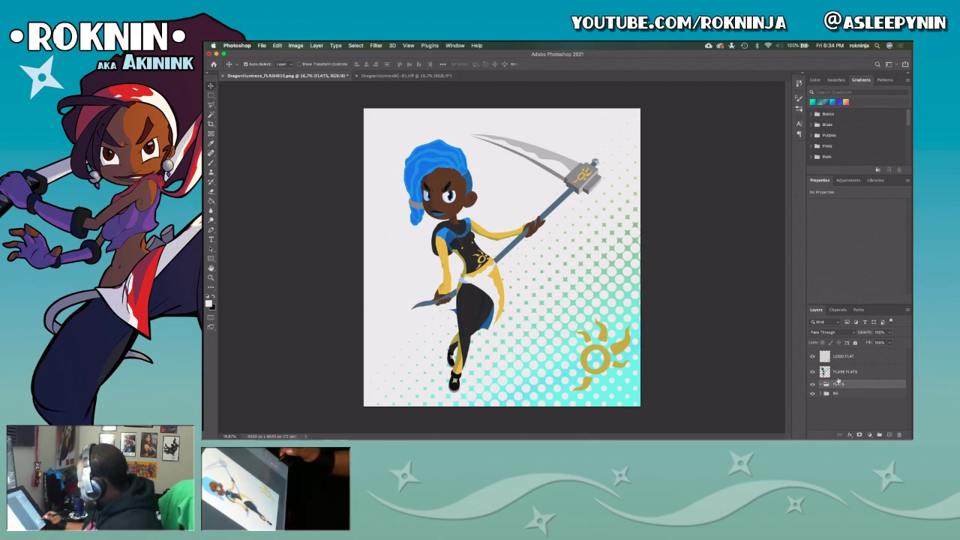
{"action": "left_click", "coordinate": [840, 373], "text": "shift"}
{"action": "left_click_drag", "start_coordinate": [840, 372], "coordinate": [841, 386]}
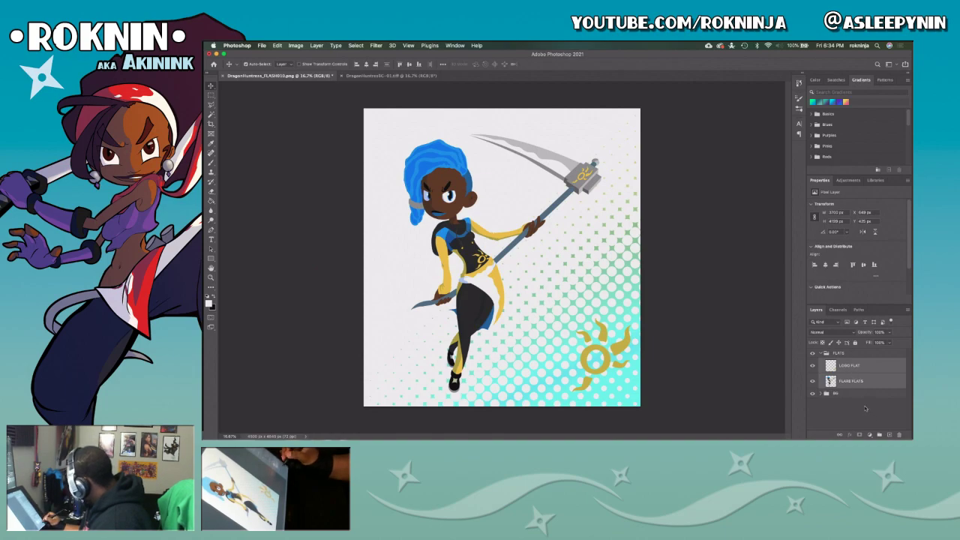
{"action": "left_click", "coordinate": [865, 408]}
Add a new group inside FLATS and place it directly beneath the FLARE FLATS layer.
{"action": "left_click", "coordinate": [860, 384]}
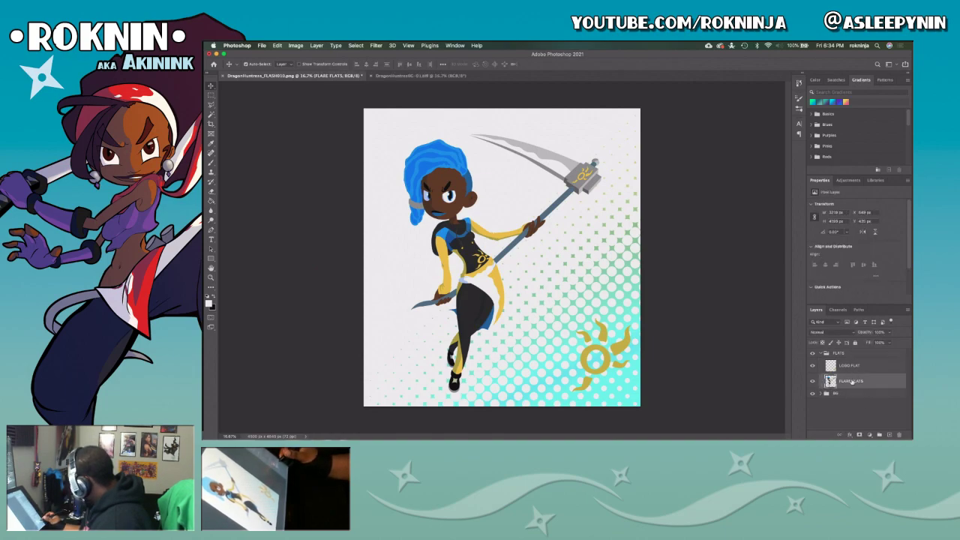
{"action": "right_click", "coordinate": [851, 383]}
{"action": "left_click", "coordinate": [863, 382]}
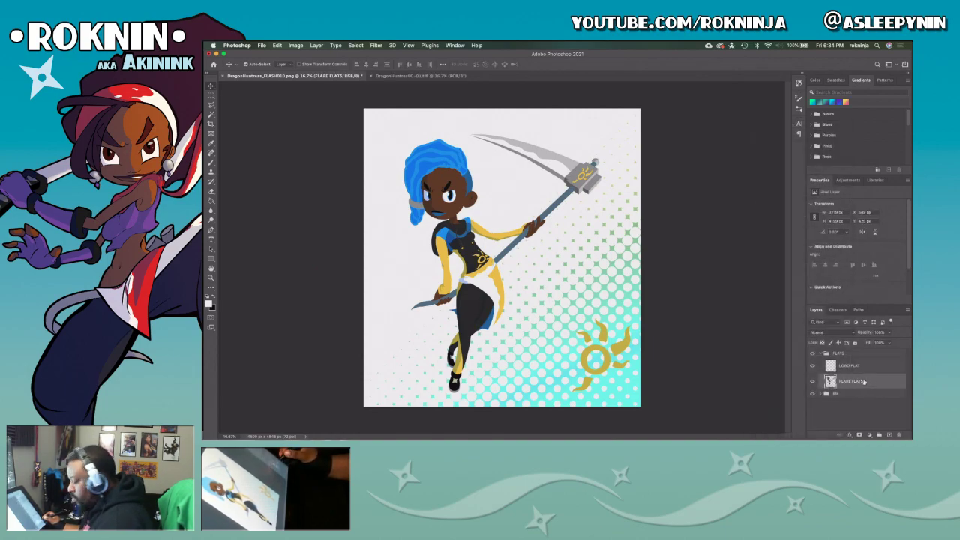
{"action": "left_click", "coordinate": [879, 434]}
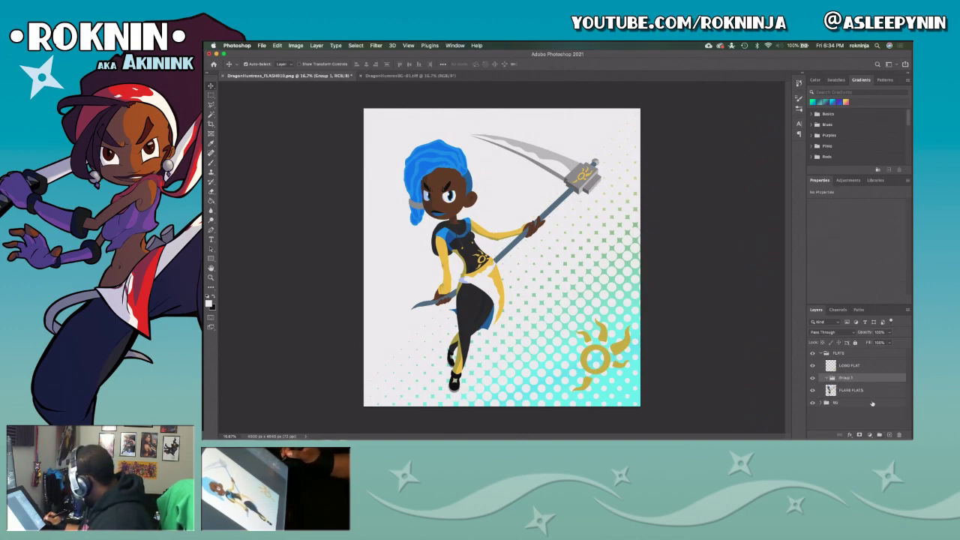
{"action": "left_click_drag", "start_coordinate": [846, 382], "coordinate": [837, 395]}
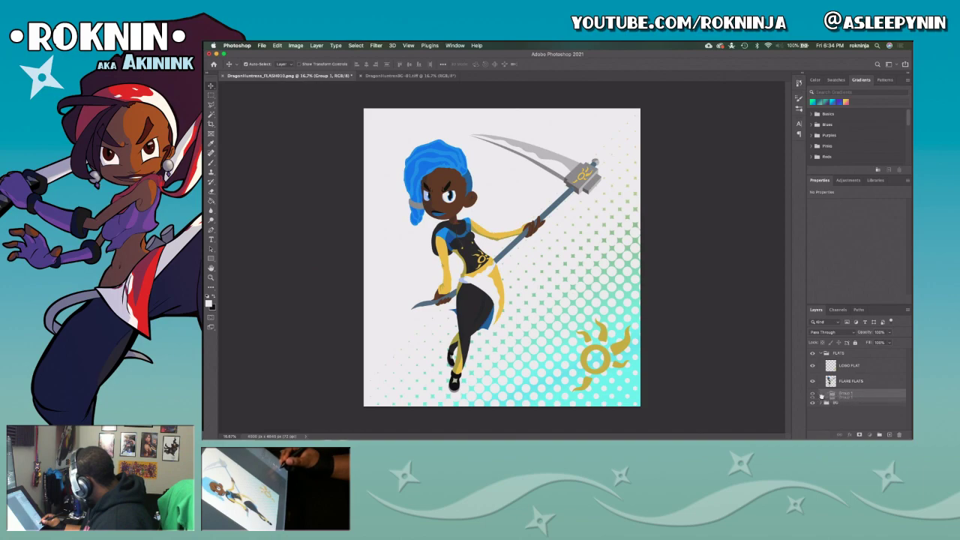
Duplicate the FLARE FLATS layer under the name FLARE MASK.
{"action": "left_click", "coordinate": [856, 385]}
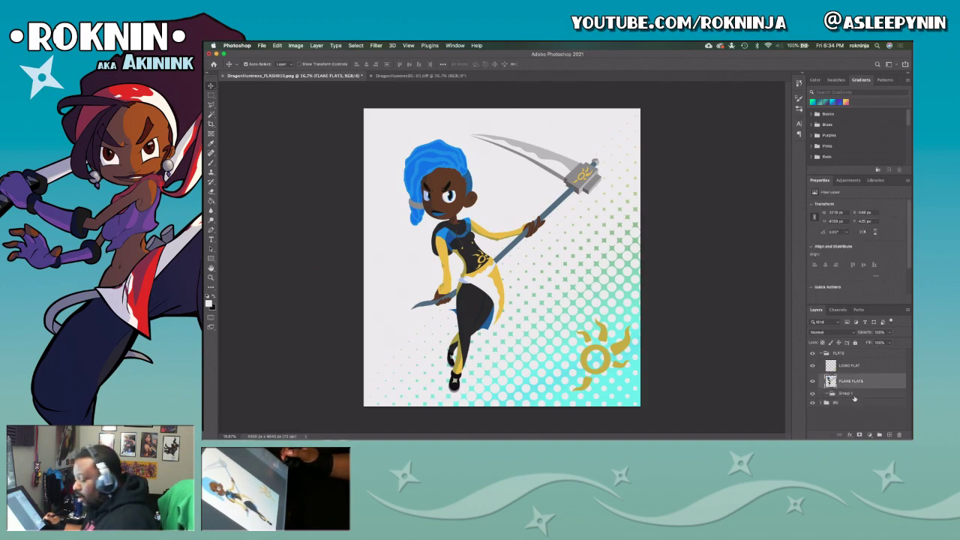
{"action": "right_click", "coordinate": [856, 382]}
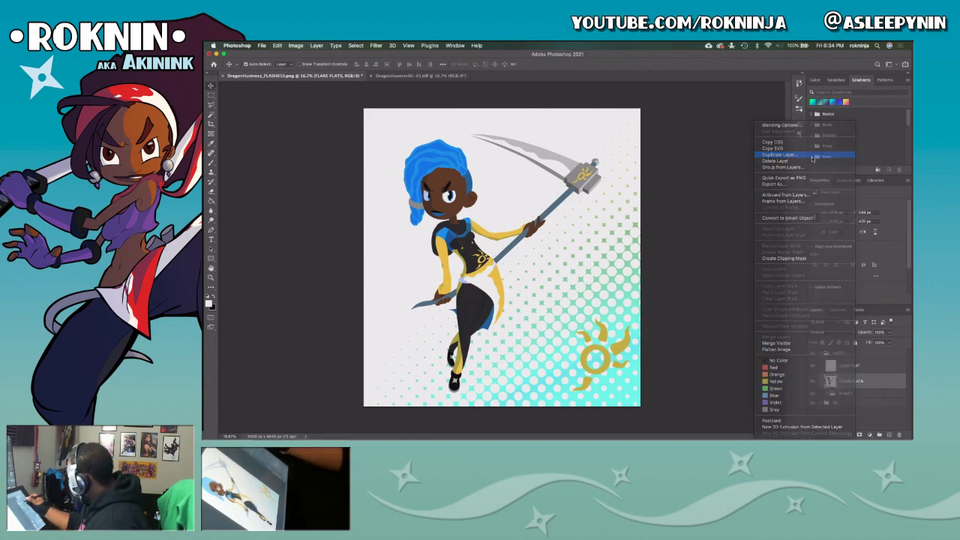
{"action": "left_click", "coordinate": [808, 157]}
{"action": "type", "text": "FLARE MASK"}
{"action": "key", "text": "Return"}
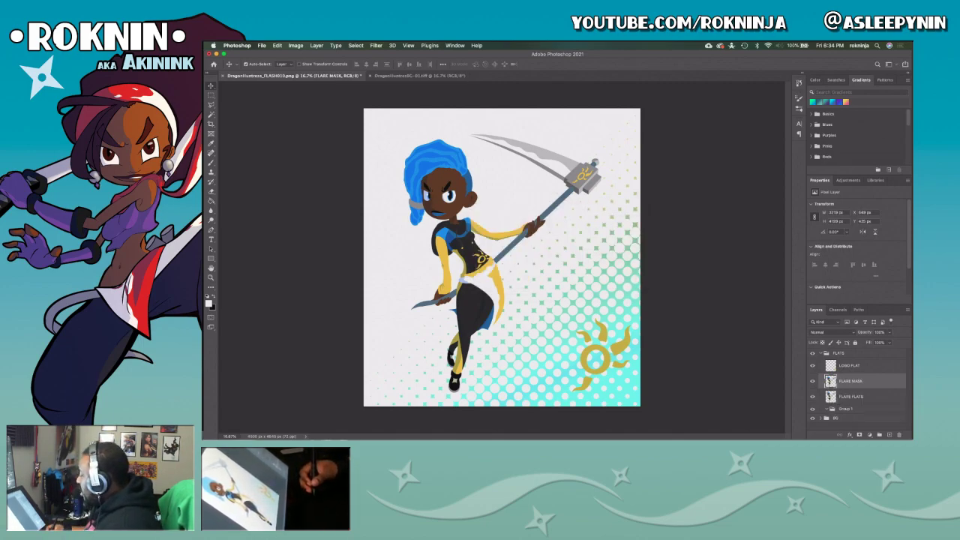
Move the FLARE MASK layer into the group nested in FLATS and rename that group MASK.
{"action": "left_click_drag", "start_coordinate": [850, 387], "coordinate": [850, 409]}
{"action": "double_click", "coordinate": [846, 393]}
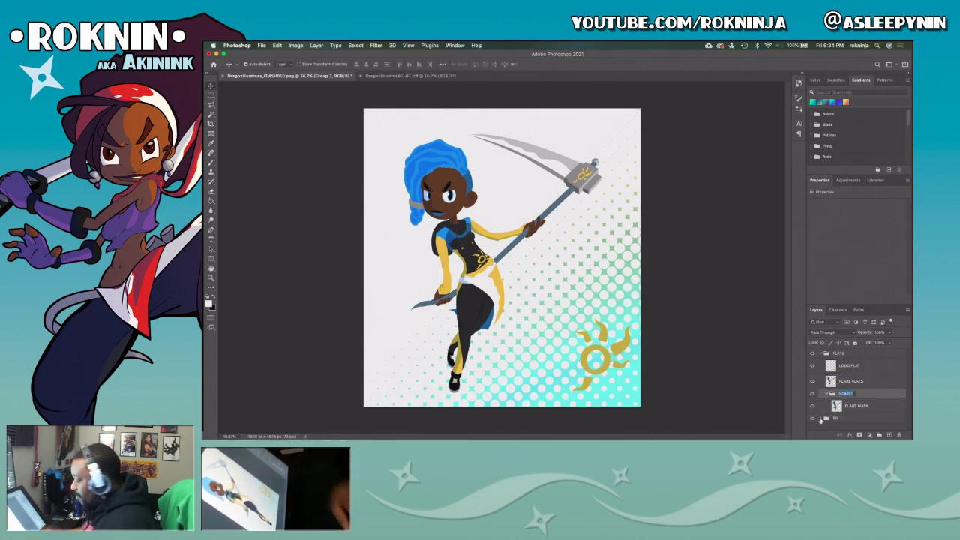
{"action": "type", "text": "MASK"}
{"action": "key", "text": "Return"}
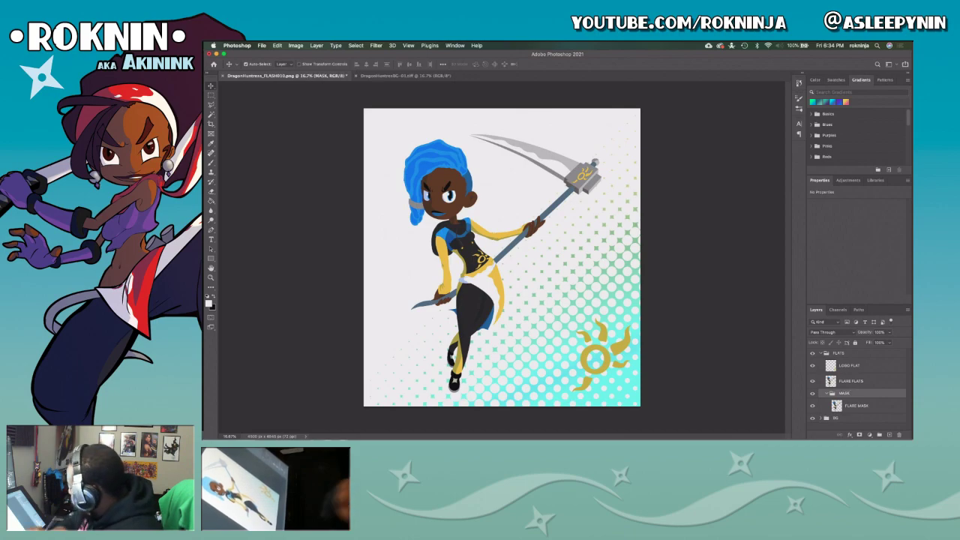
Turn the FLARE MASK layer solid black with Hue/Saturation, enabling Colorize and lowering the lightness to its minimum.
{"action": "left_click", "coordinate": [852, 408]}
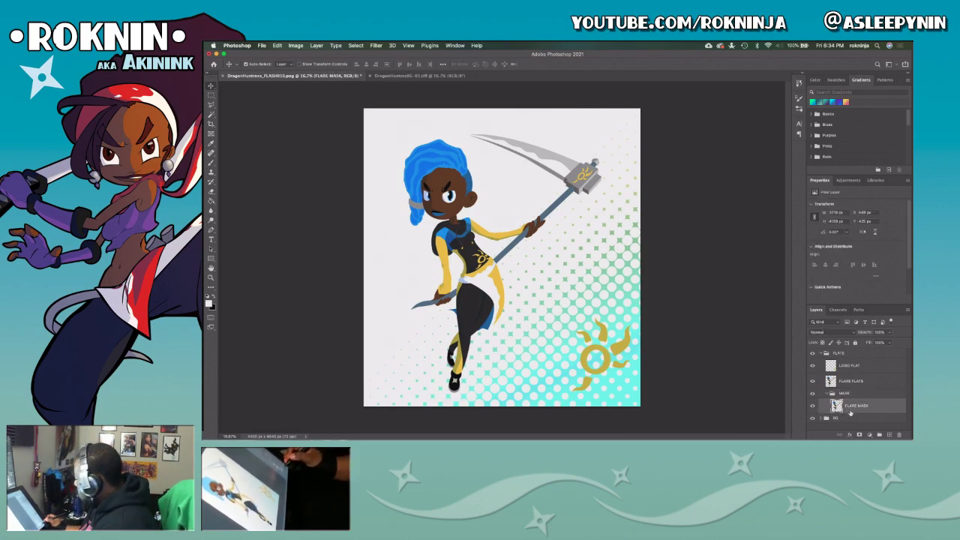
{"action": "left_click", "coordinate": [316, 45]}
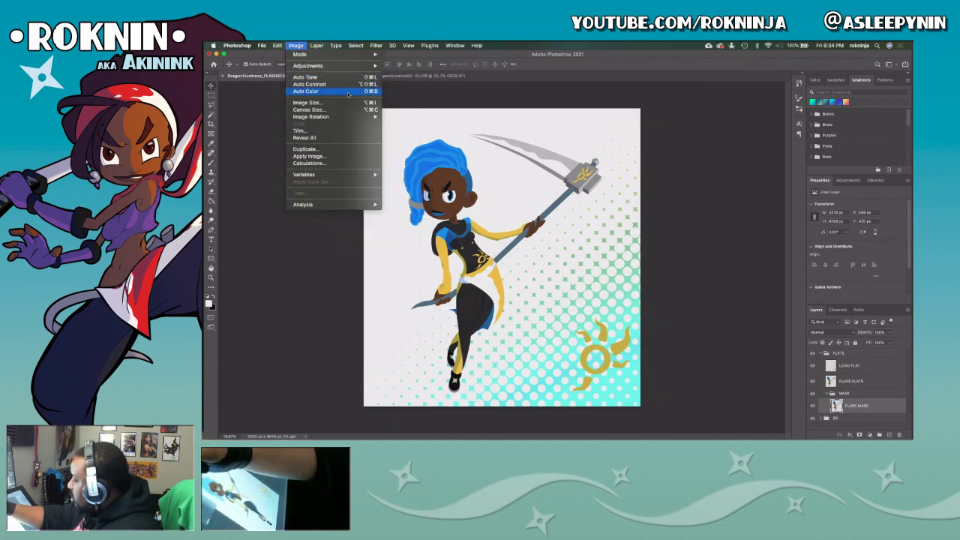
{"action": "mouse_move", "coordinate": [360, 117]}
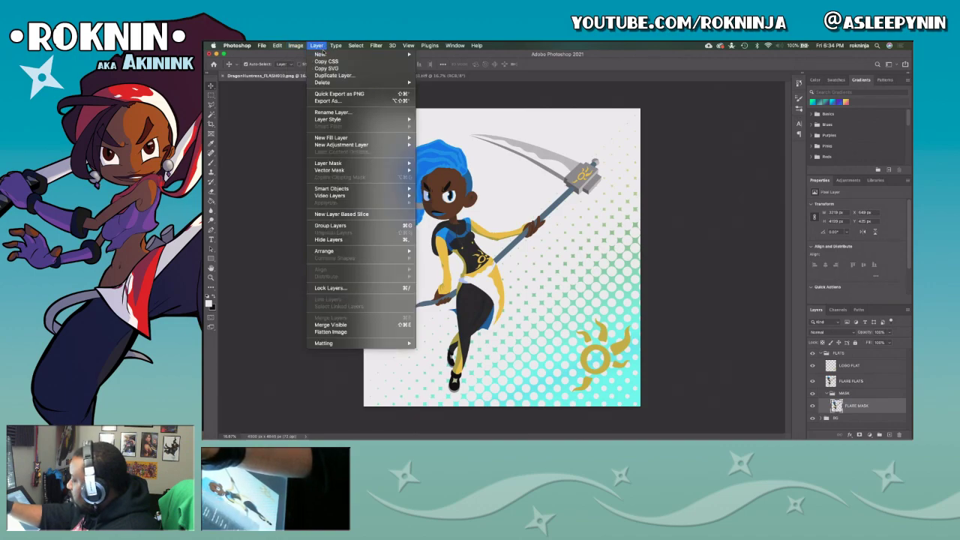
{"action": "mouse_move", "coordinate": [344, 48]}
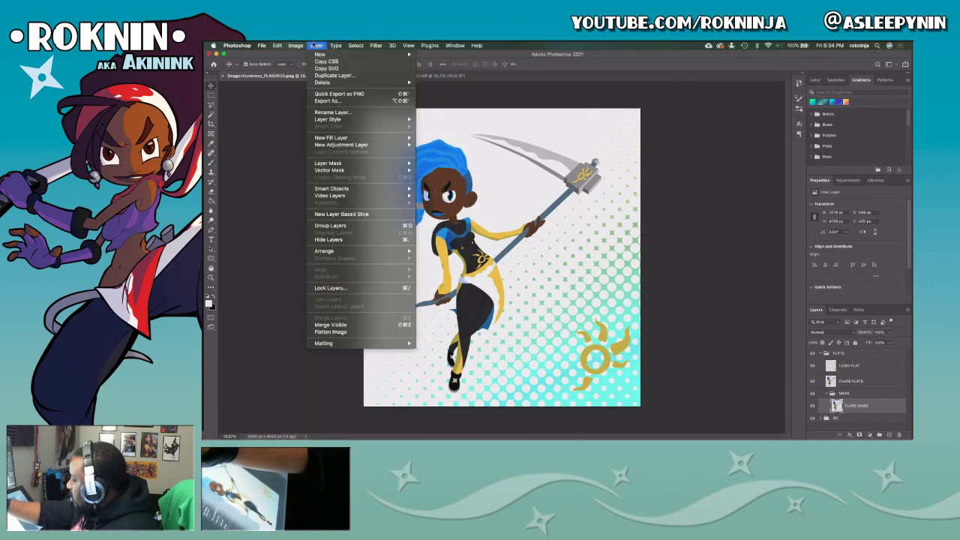
{"action": "mouse_move", "coordinate": [295, 45]}
{"action": "mouse_move", "coordinate": [319, 66]}
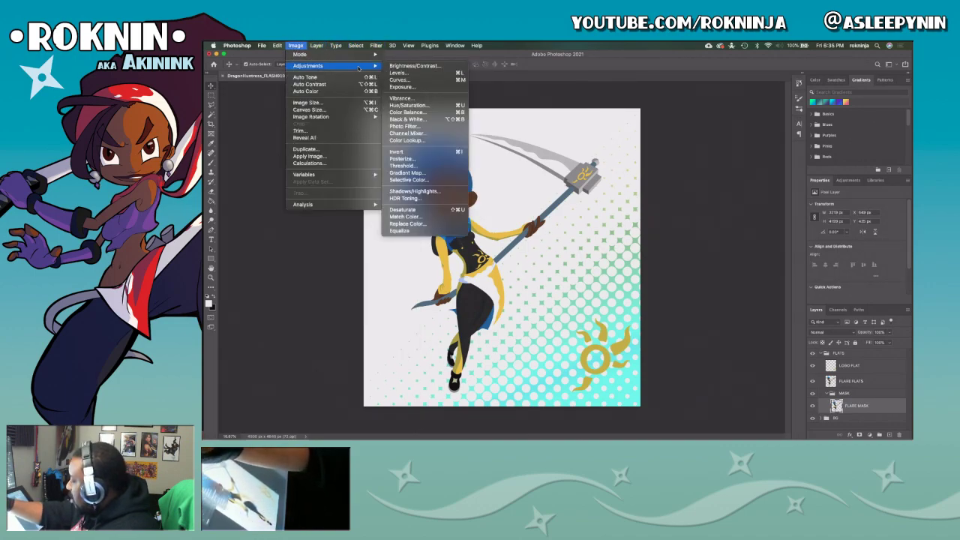
{"action": "left_click", "coordinate": [446, 107]}
{"action": "left_click_drag", "start_coordinate": [540, 219], "coordinate": [486, 229]}
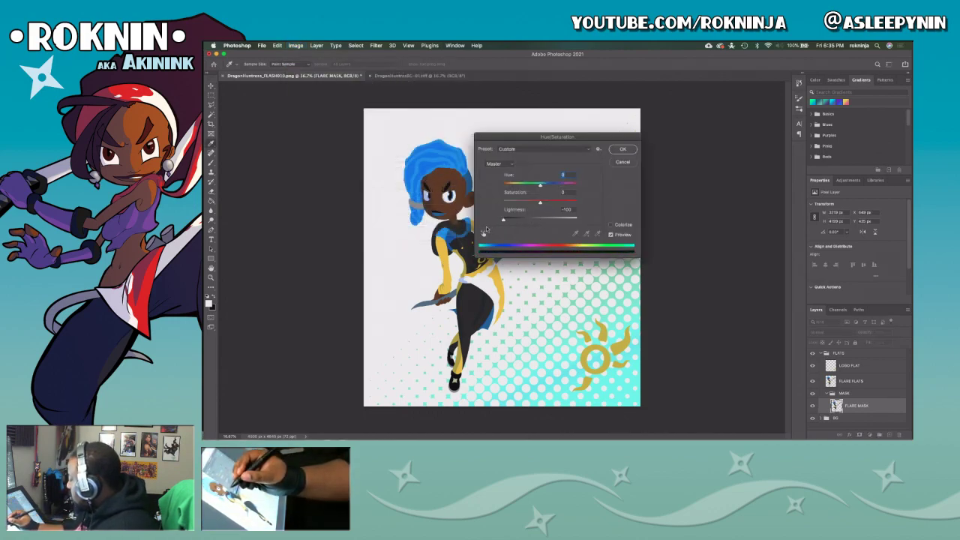
{"action": "left_click", "coordinate": [612, 224]}
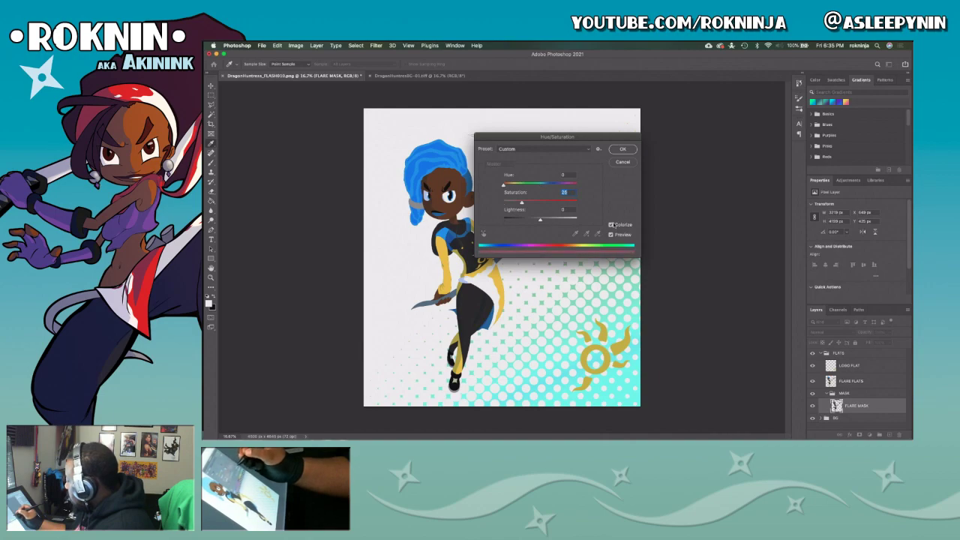
{"action": "left_click_drag", "start_coordinate": [540, 219], "coordinate": [484, 227]}
{"action": "key", "text": "Return"}
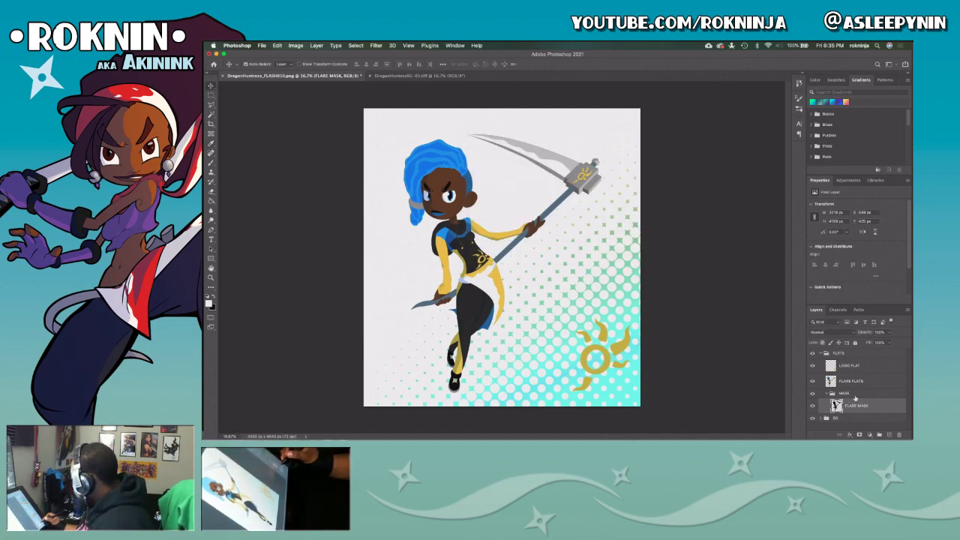
Hide the FLARE FLATS layer to inspect the character silhouette on FLARE MASK with the Magic Wand tool active.
{"action": "left_click", "coordinate": [812, 381]}
{"action": "key", "text": "w"}
{"action": "left_click", "coordinate": [474, 268]}
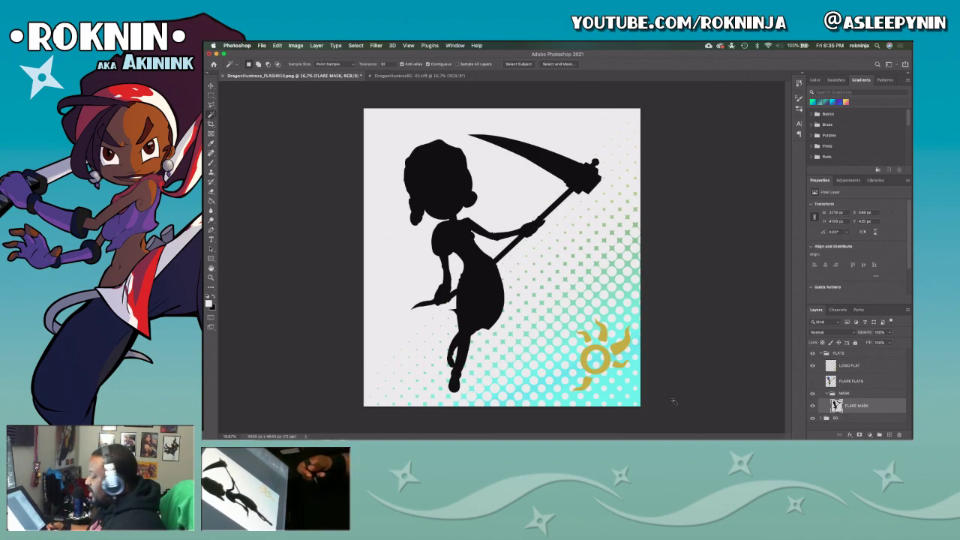
Switch to Safari, play Mushroom Hill Zone (Act 1) from the Sonic 3 & Knuckles OST playlist at lower volume, and return to Photoshop.
{"action": "key", "text": "super+Tab"}
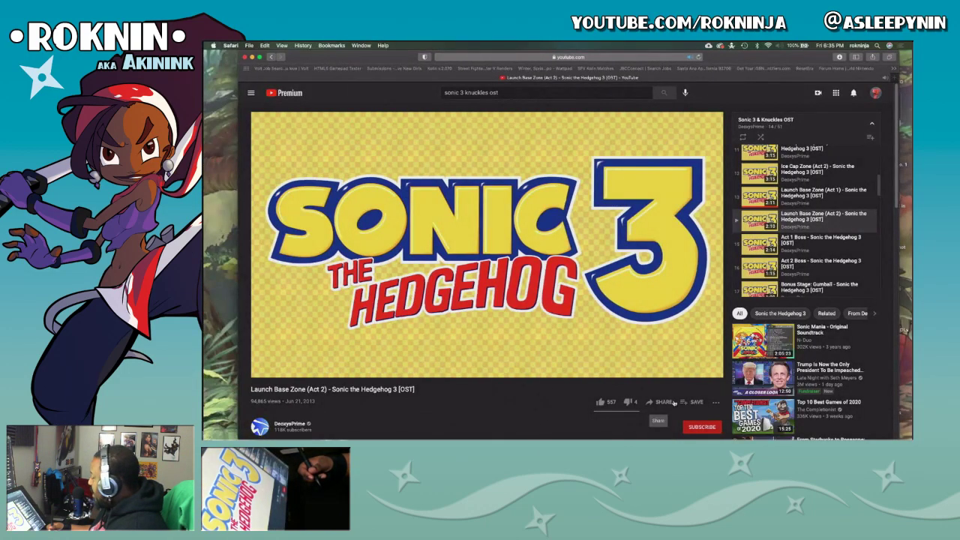
{"action": "mouse_move", "coordinate": [677, 308]}
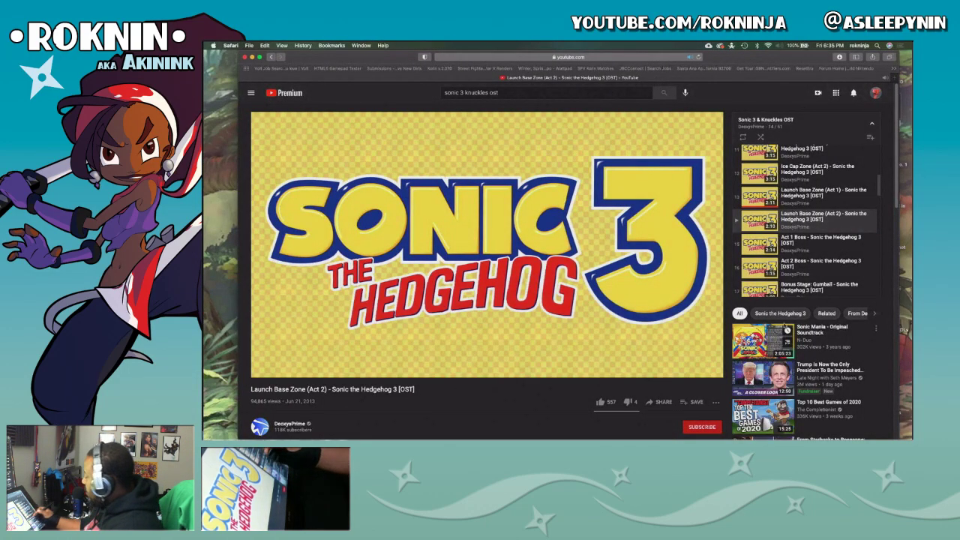
{"action": "left_click_drag", "start_coordinate": [879, 194], "coordinate": [870, 257]}
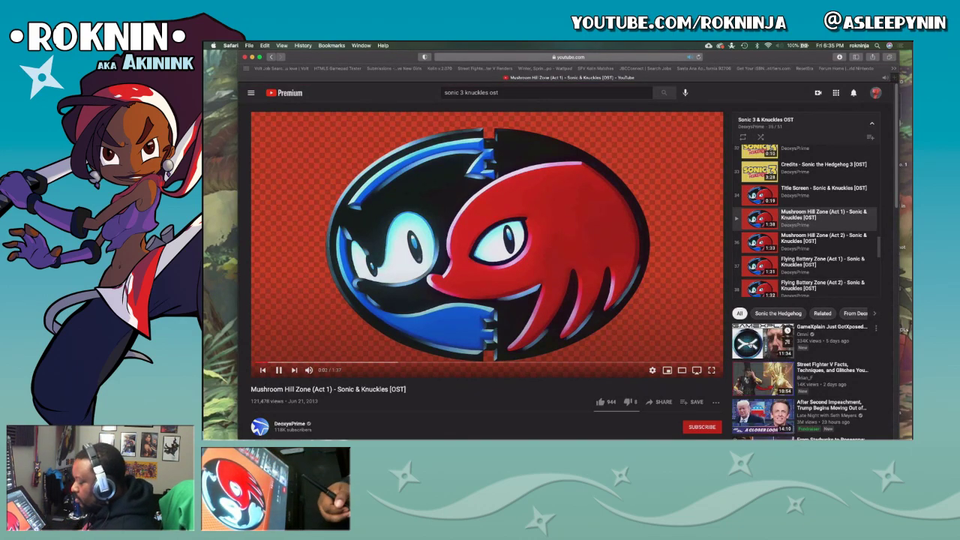
{"action": "key", "text": "XF86AudioLowerVolume"}
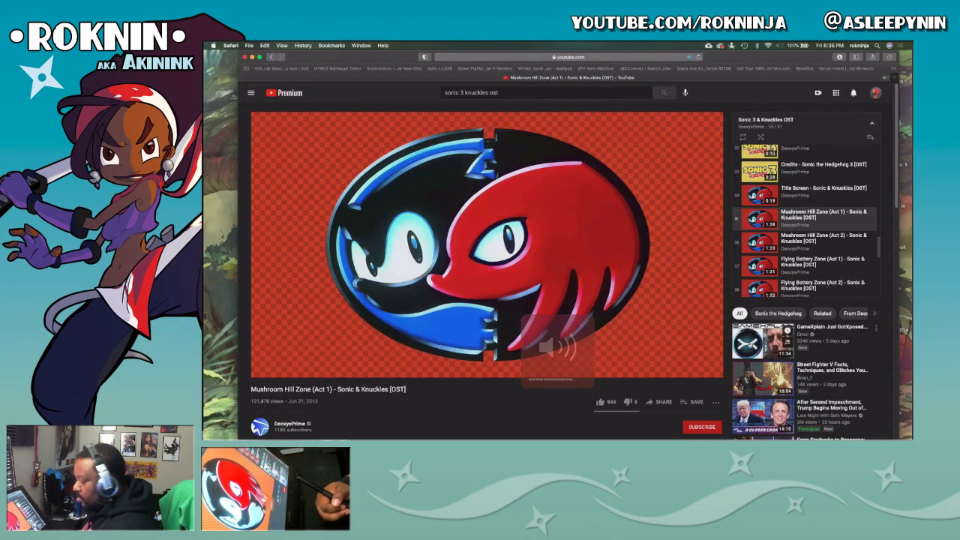
{"action": "key", "text": "XF86AudioLowerVolume"}
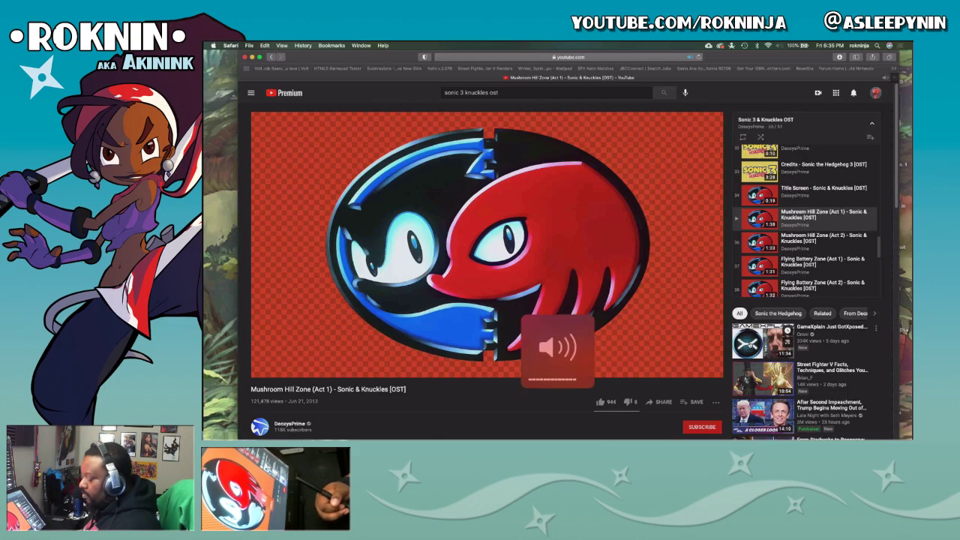
{"action": "key", "text": "super+Tab"}
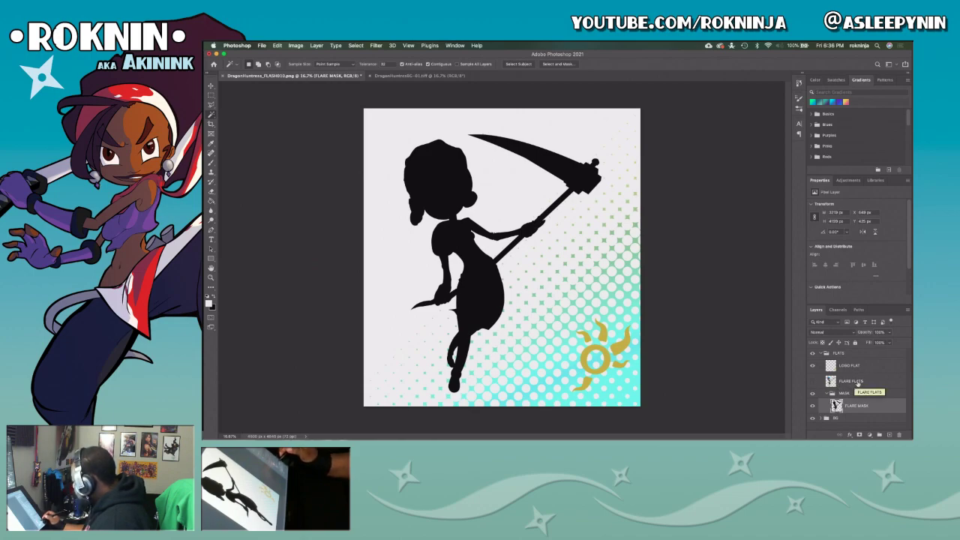
Show the FLARE FLATS layer again and collapse the MASK group.
{"action": "left_click", "coordinate": [813, 381]}
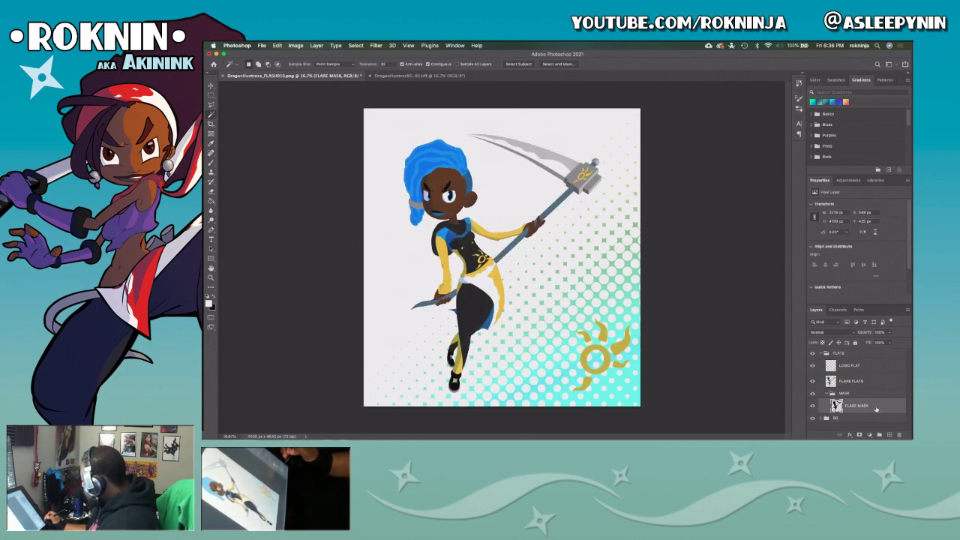
{"action": "left_click", "coordinate": [828, 393]}
Duplicate the LOGO FLAT layer as LOGO MASK and move the copy into the MASK group.
{"action": "left_click", "coordinate": [853, 367]}
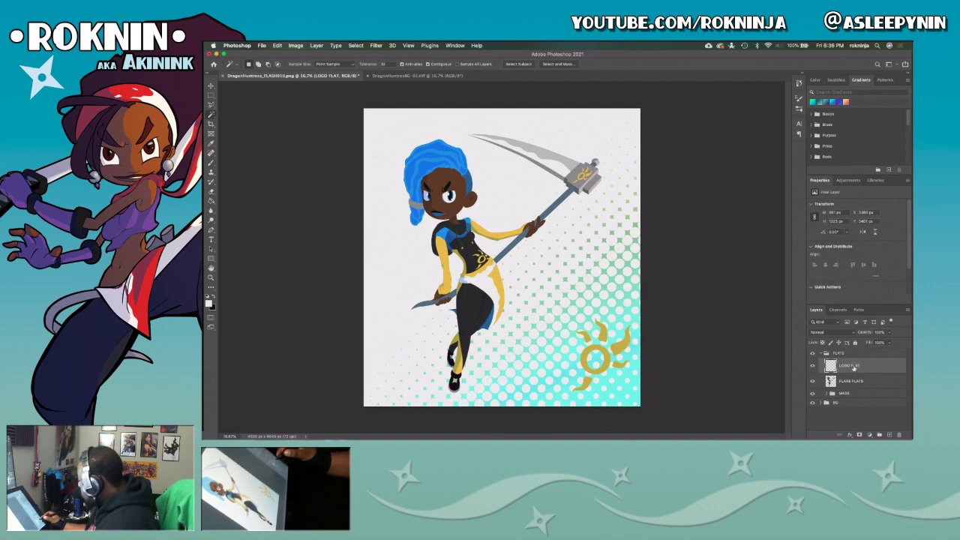
{"action": "right_click", "coordinate": [852, 366]}
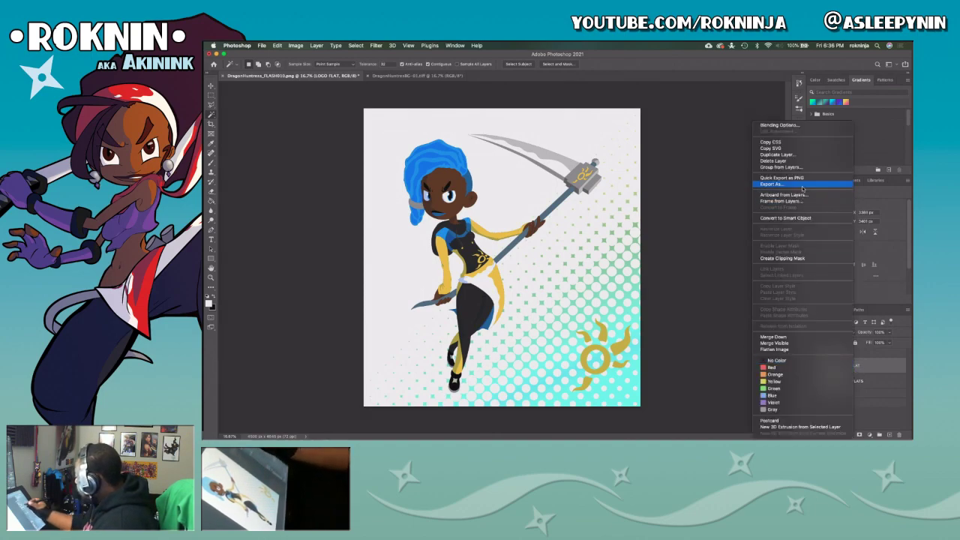
{"action": "left_click", "coordinate": [778, 155]}
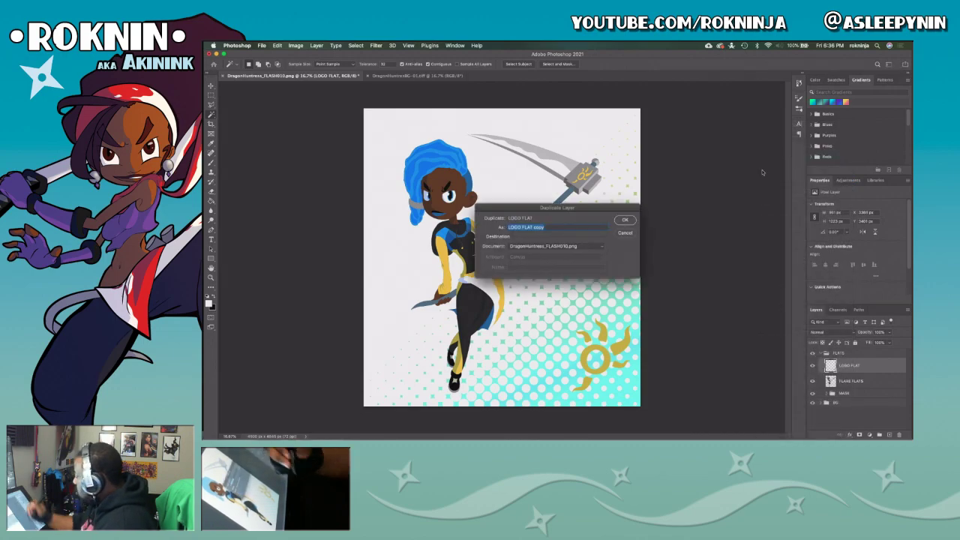
{"action": "key", "text": "Right"}
{"action": "key", "text": "BackSpace"}
{"action": "key", "text": "BackSpace"}
{"action": "key", "text": "BackSpace"}
{"action": "key", "text": "BackSpace"}
{"action": "key", "text": "BackSpace"}
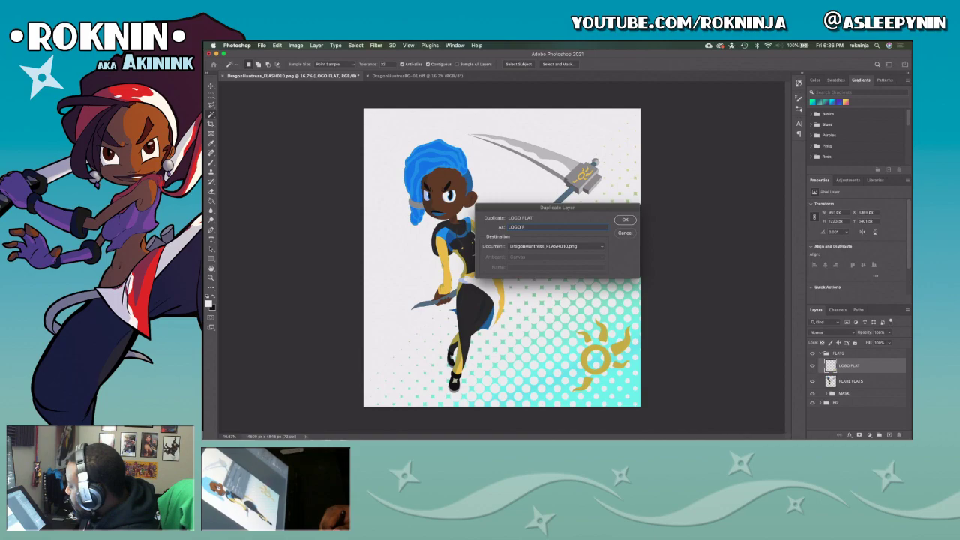
{"action": "key", "text": "BackSpace"}
{"action": "type", "text": "MASK"}
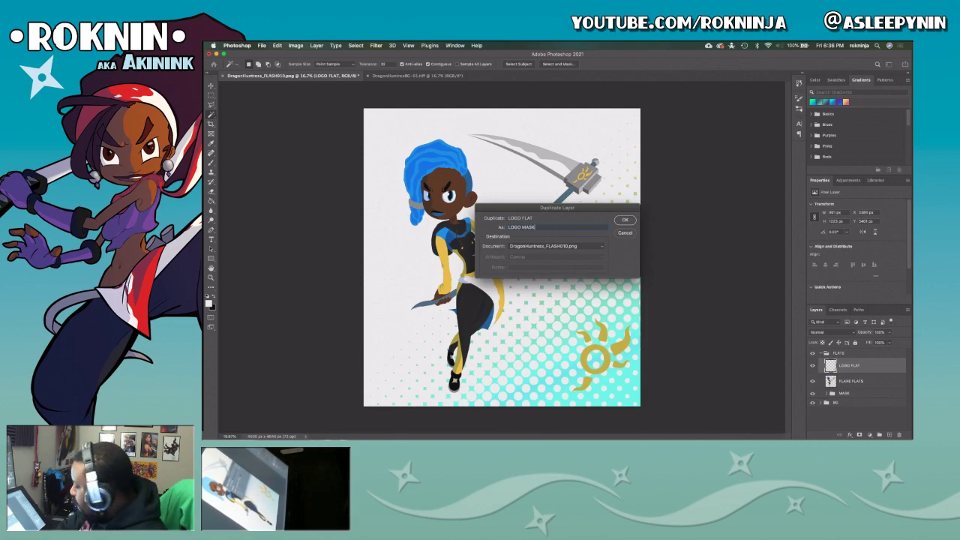
{"action": "key", "text": "Return"}
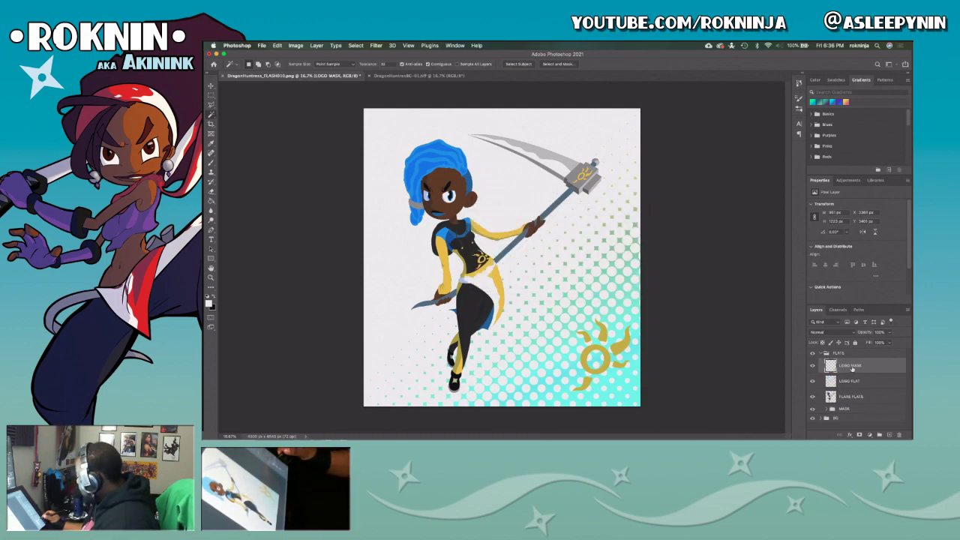
{"action": "left_click_drag", "start_coordinate": [857, 367], "coordinate": [850, 410]}
{"action": "left_click", "coordinate": [827, 394]}
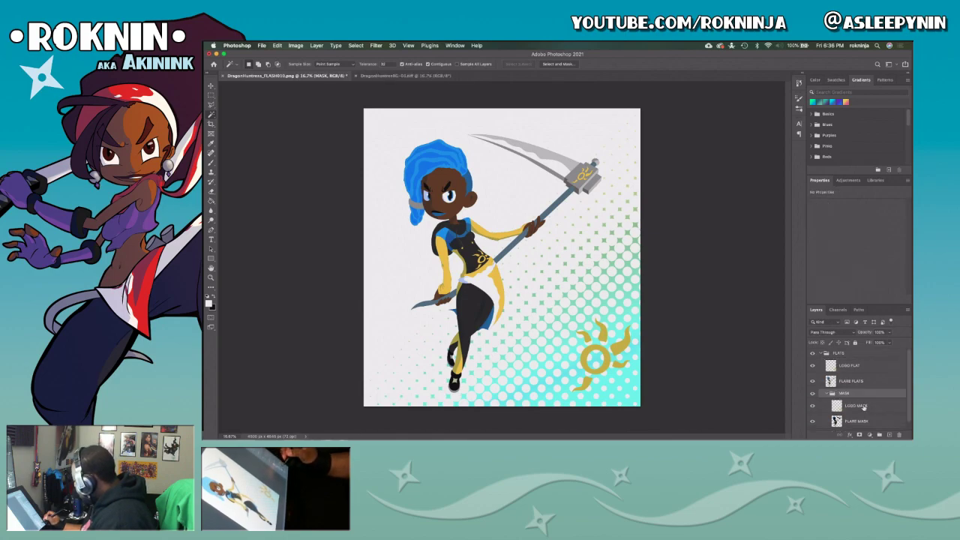
Turn the LOGO MASK layer solid black with Hue/Saturation by setting the lightness to -100.
{"action": "left_click", "coordinate": [870, 408]}
{"action": "left_click", "coordinate": [316, 46]}
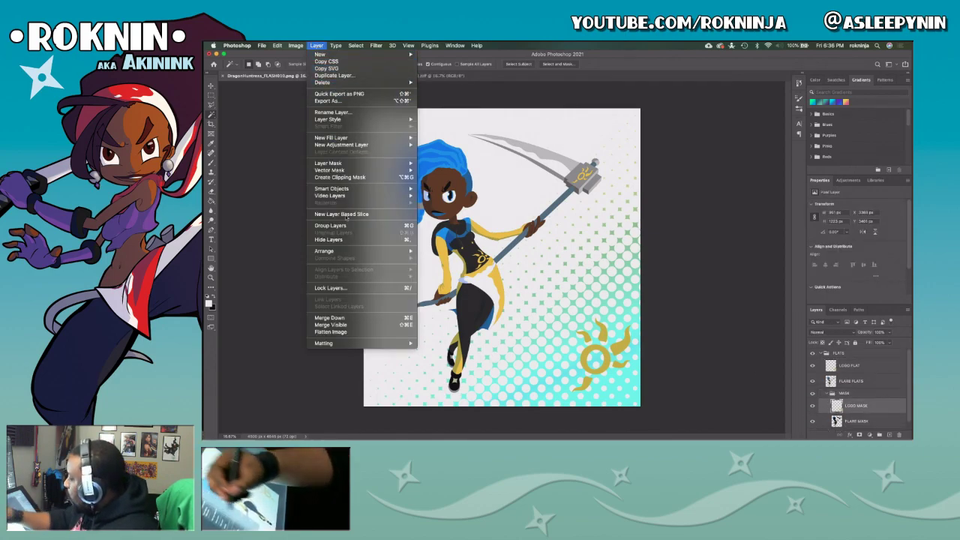
{"action": "mouse_move", "coordinate": [295, 46]}
{"action": "mouse_move", "coordinate": [371, 67]}
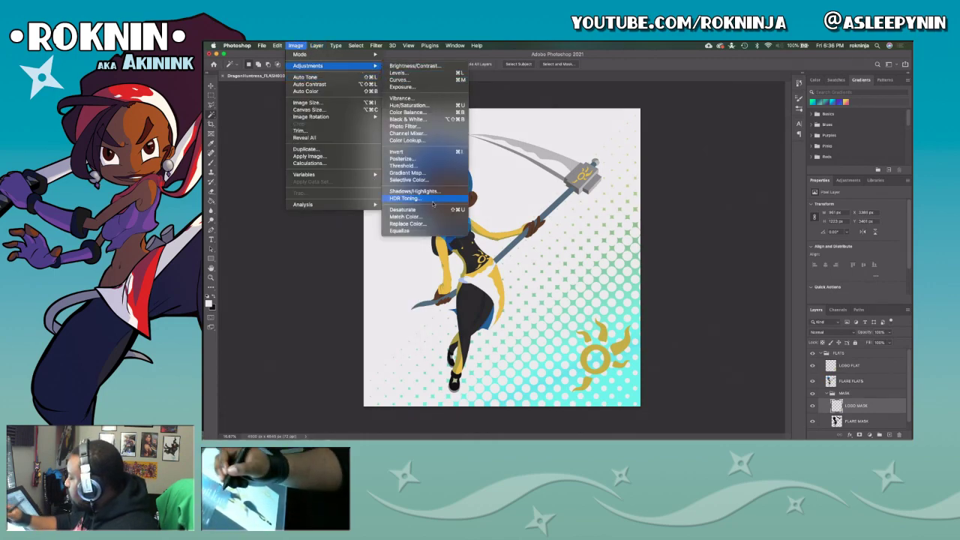
{"action": "left_click", "coordinate": [409, 105]}
{"action": "left_click_drag", "start_coordinate": [540, 219], "coordinate": [502, 220]}
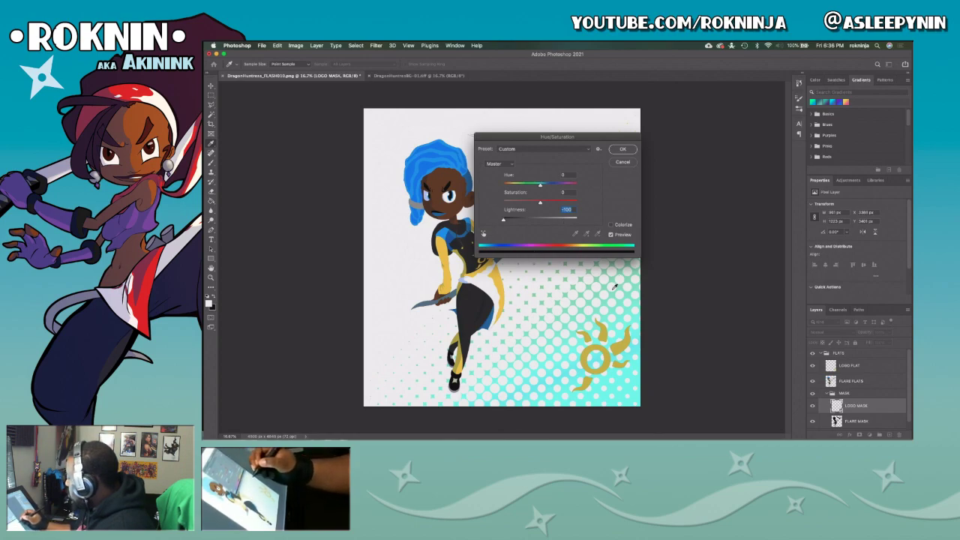
{"action": "left_click", "coordinate": [623, 150]}
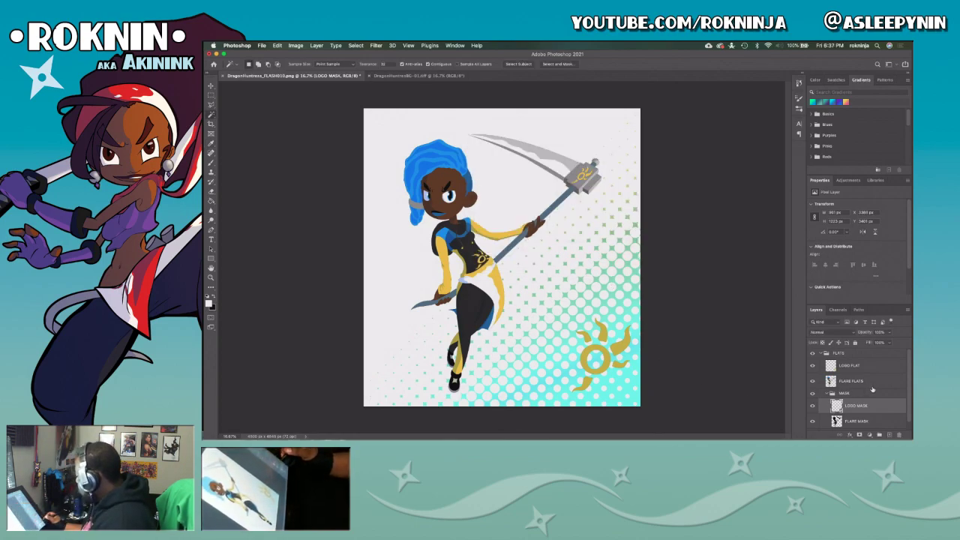
Reorder the layers so FLARE FLATS sits above LOGO FLAT and FLARE MASK sits above LOGO MASK.
{"action": "left_click", "coordinate": [812, 365]}
{"action": "left_click", "coordinate": [813, 366]}
{"action": "left_click_drag", "start_coordinate": [866, 383], "coordinate": [861, 363]}
{"action": "left_click_drag", "start_coordinate": [868, 420], "coordinate": [872, 401]}
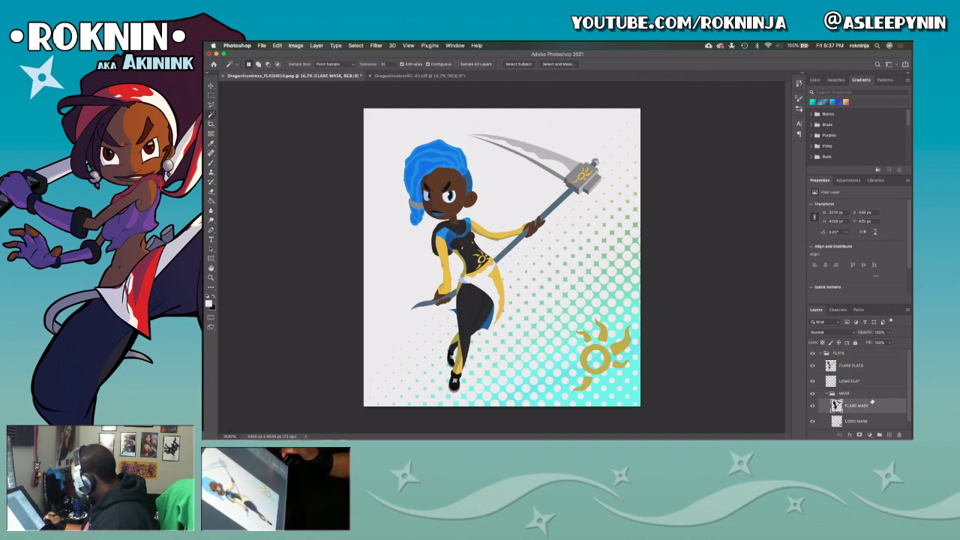
Collapse the MASK group and its parent FLATS group.
{"action": "left_click", "coordinate": [827, 394]}
{"action": "left_click", "coordinate": [821, 353]}
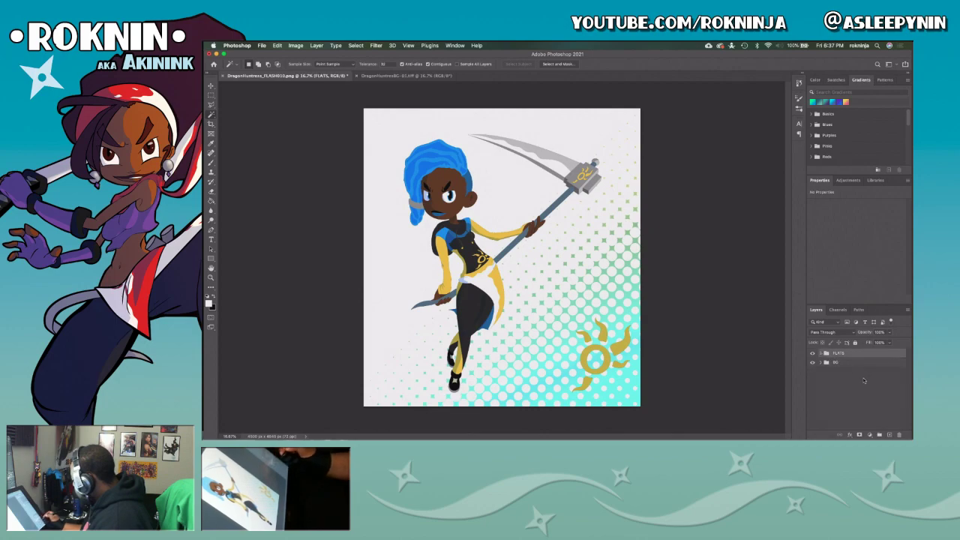
{"action": "left_click", "coordinate": [821, 354]}
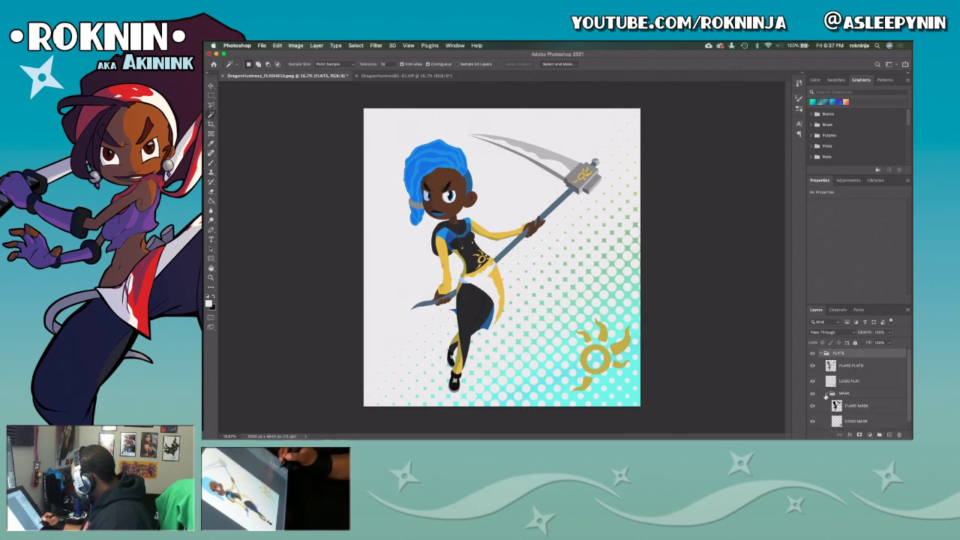
{"action": "left_click", "coordinate": [821, 353]}
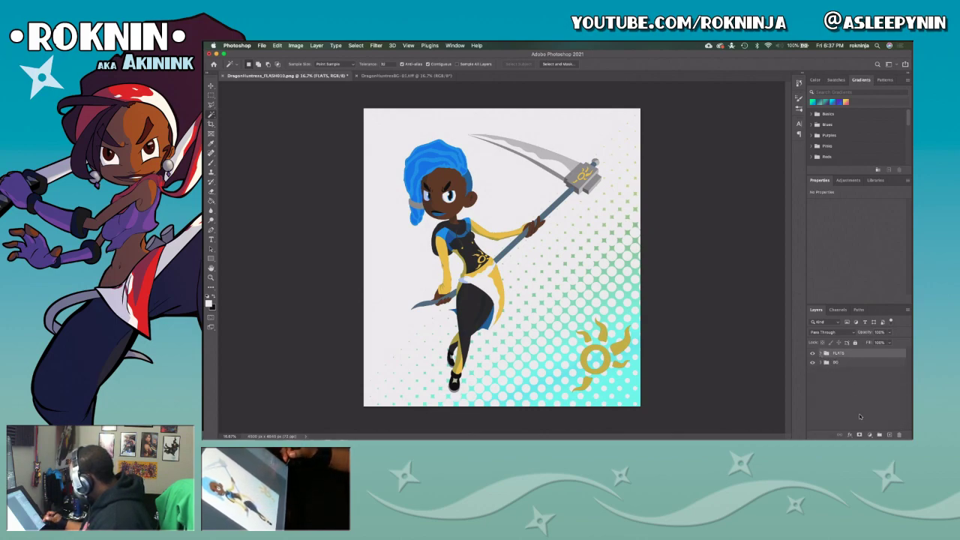
Create a new layer group named LIGHTING above the FLATS group.
{"action": "left_click", "coordinate": [880, 436]}
{"action": "double_click", "coordinate": [844, 355]}
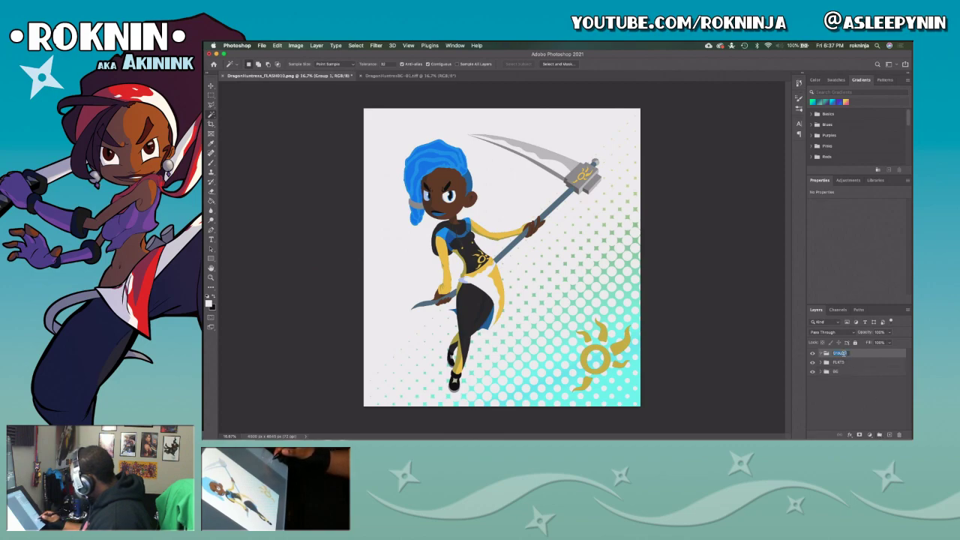
{"action": "type", "text": "LIGHTING"}
{"action": "key", "text": "Return"}
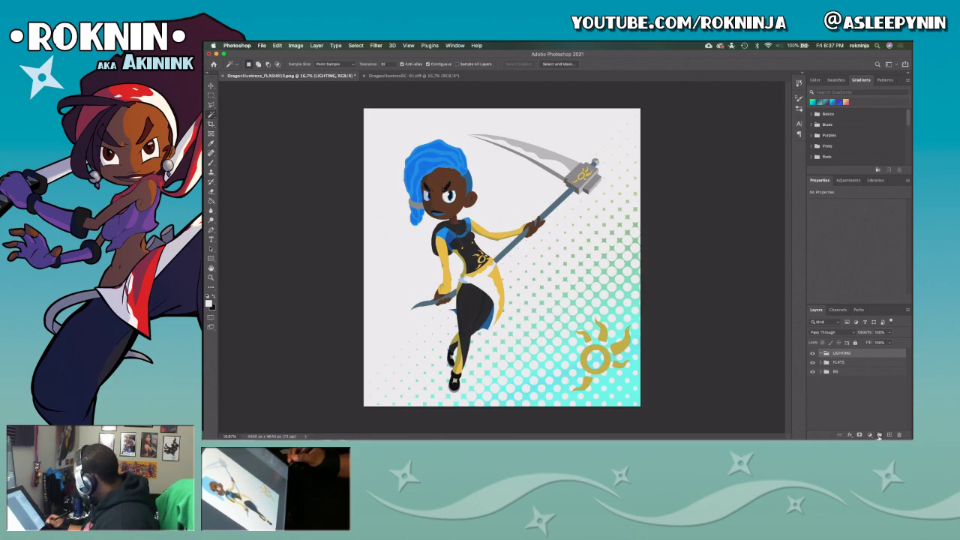
Add two more groups above LIGHTING, naming them HIGHLIGHTS and FX.
{"action": "left_click", "coordinate": [879, 435]}
{"action": "type", "text": "HIGHLIGHTS"}
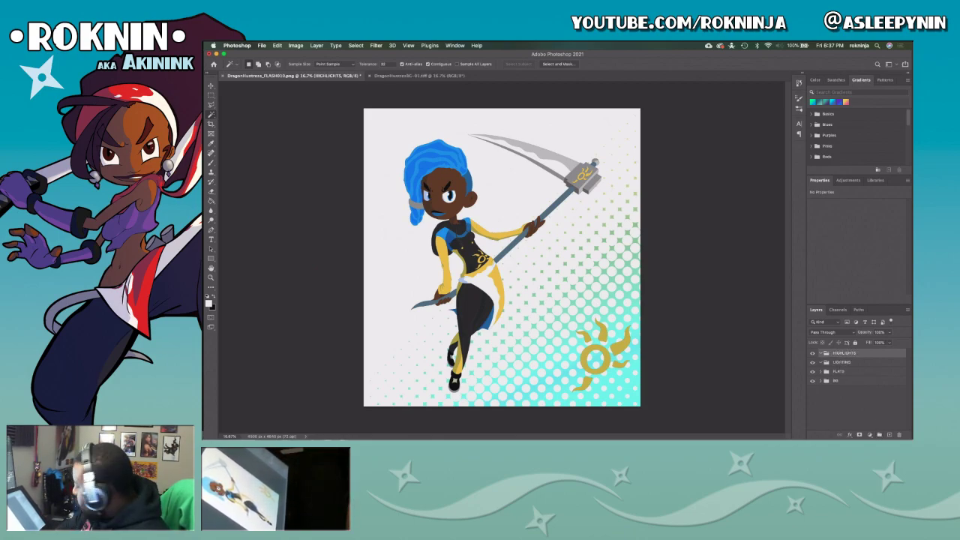
{"action": "key", "text": "Return"}
{"action": "left_click", "coordinate": [879, 435]}
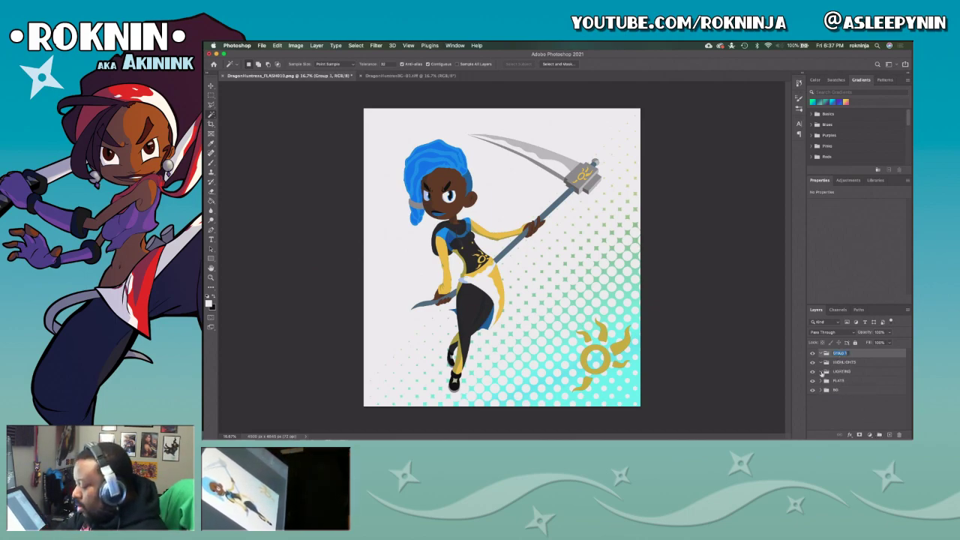
{"action": "type", "text": "FX"}
{"action": "key", "text": "Return"}
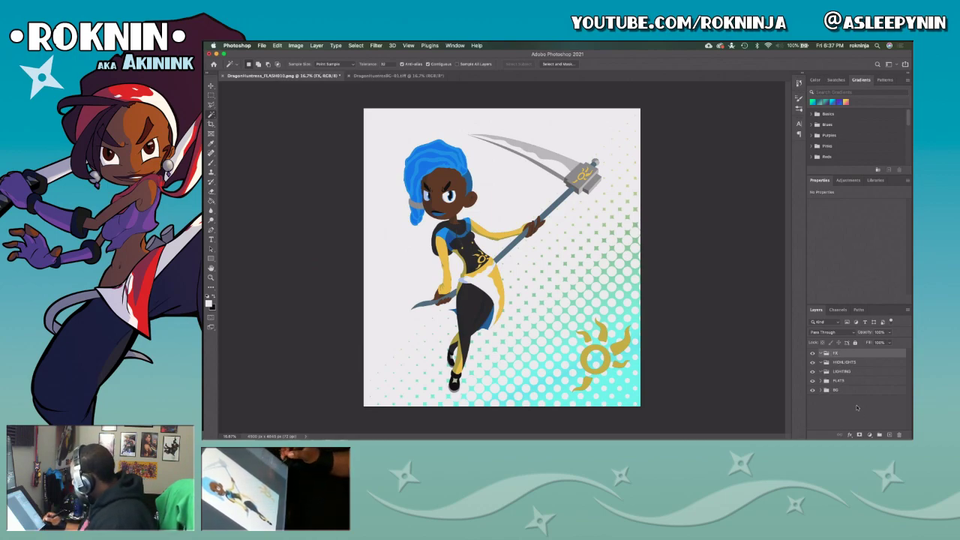
Expand the FLATS group and add one empty layer inside each of the LIGHTING, HIGHLIGHTS and FX groups.
{"action": "left_click", "coordinate": [850, 381]}
{"action": "left_click", "coordinate": [825, 381]}
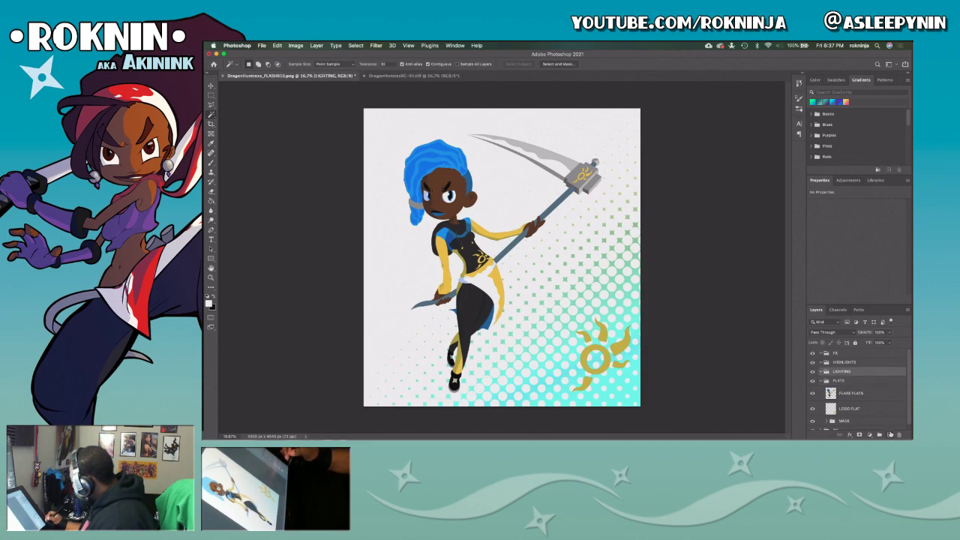
{"action": "left_click", "coordinate": [889, 434]}
{"action": "left_click", "coordinate": [869, 363]}
{"action": "left_click", "coordinate": [890, 435]}
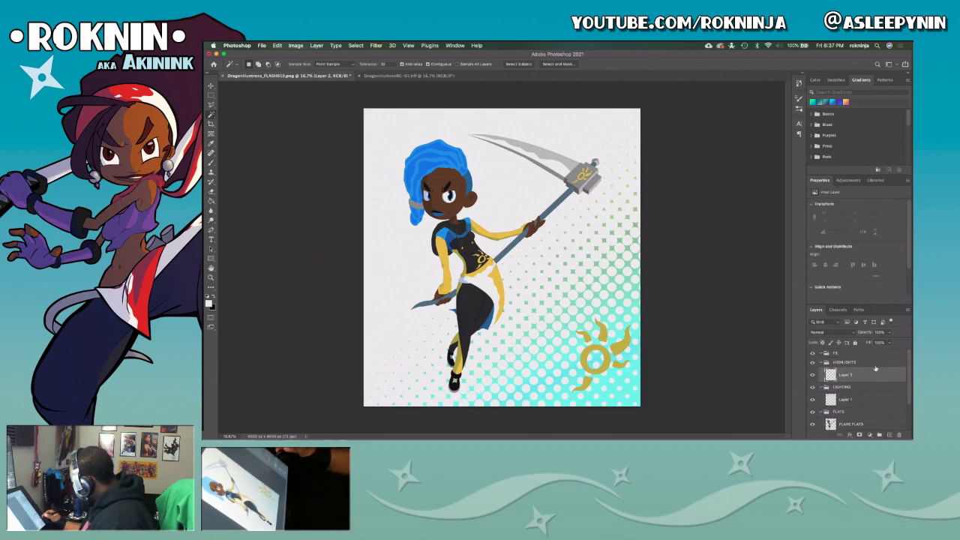
{"action": "left_click", "coordinate": [872, 354]}
{"action": "left_click", "coordinate": [890, 435]}
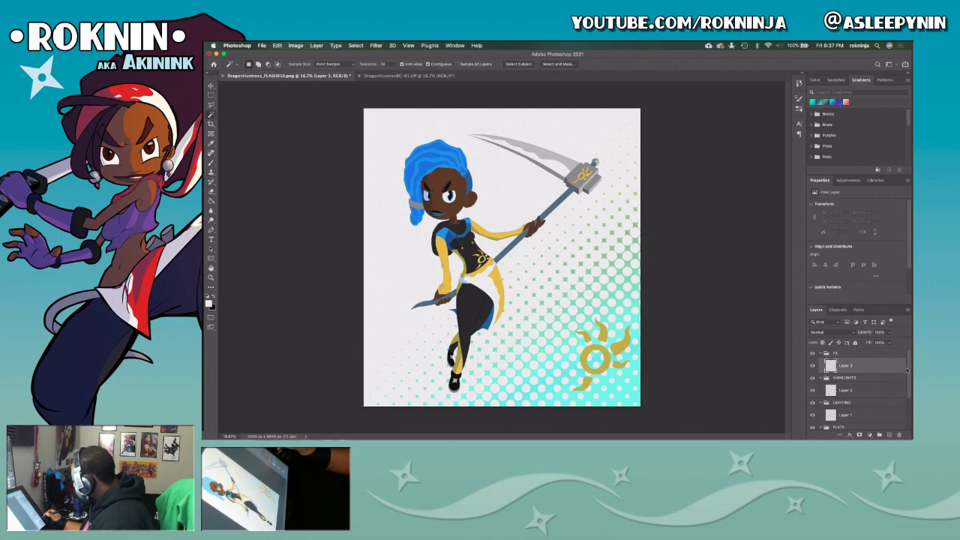
Move the MASK group out of FLATS into the BG group, and collapse FLATS.
{"action": "scroll", "coordinate": [906, 375], "scroll_direction": "down", "scroll_amount": 3}
{"action": "scroll", "coordinate": [882, 413], "scroll_direction": "down", "scroll_amount": 2}
{"action": "scroll", "coordinate": [908, 405], "scroll_direction": "down", "scroll_amount": 1}
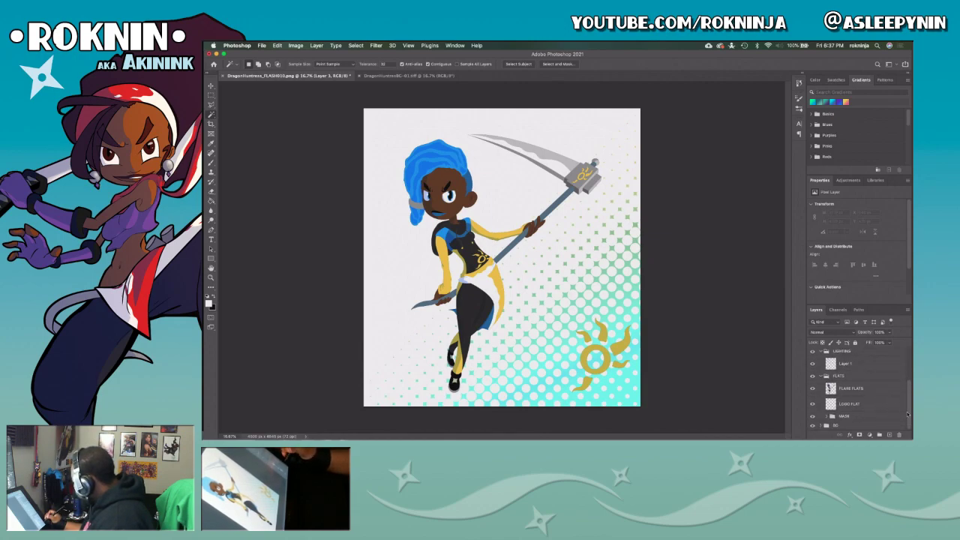
{"action": "left_click", "coordinate": [858, 417]}
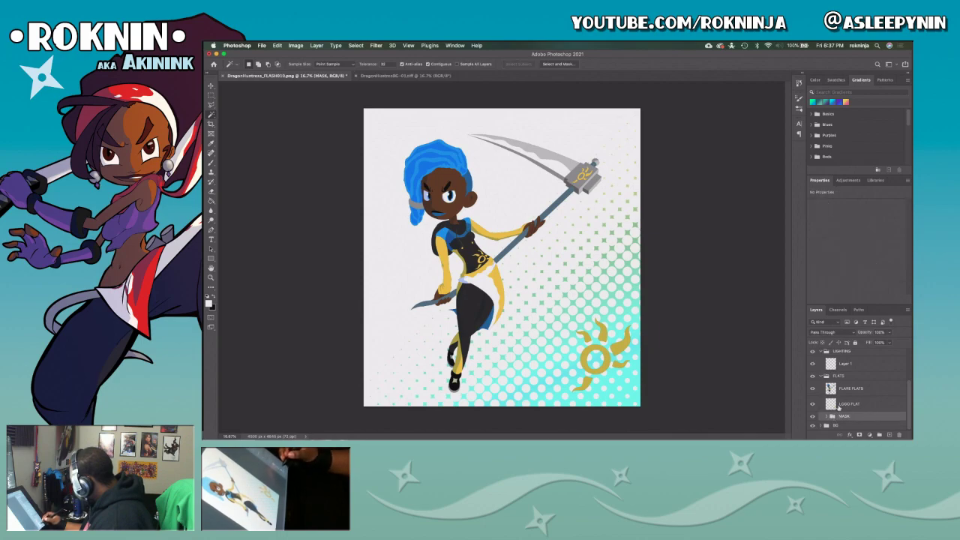
{"action": "left_click_drag", "start_coordinate": [832, 416], "coordinate": [824, 425]}
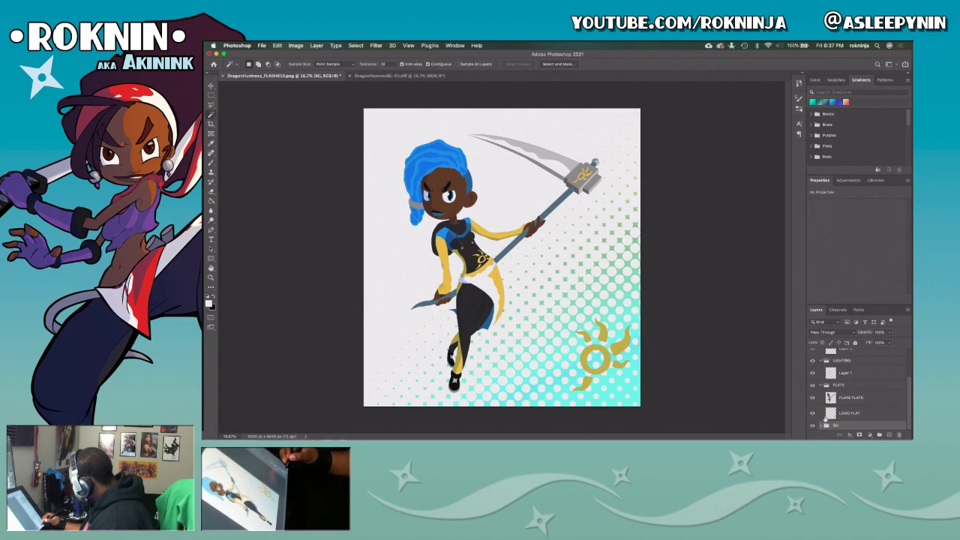
{"action": "left_click", "coordinate": [826, 385]}
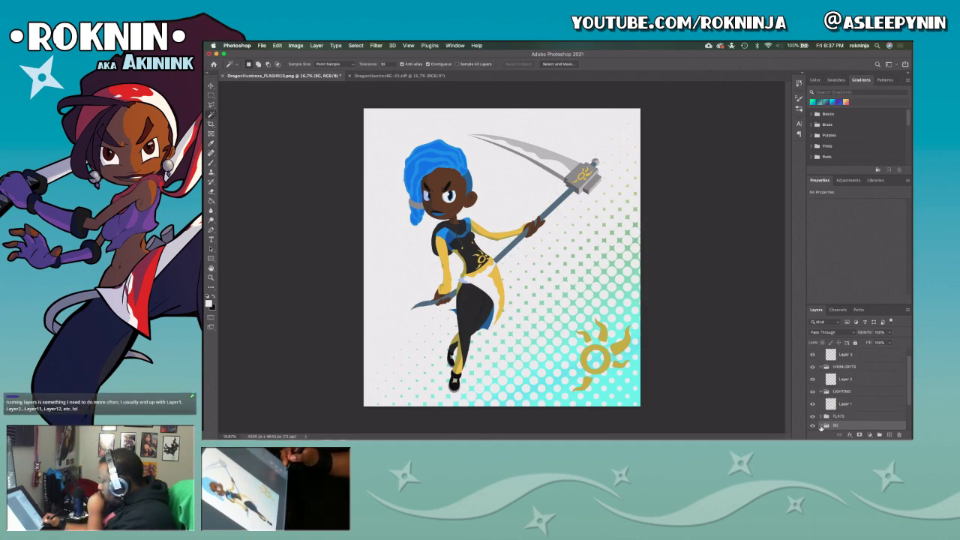
Expand the MASK group in the layer stack and select its FLARE MASK layer.
{"action": "left_click_drag", "start_coordinate": [908, 394], "coordinate": [908, 409]}
{"action": "left_click_drag", "start_coordinate": [832, 408], "coordinate": [828, 399]}
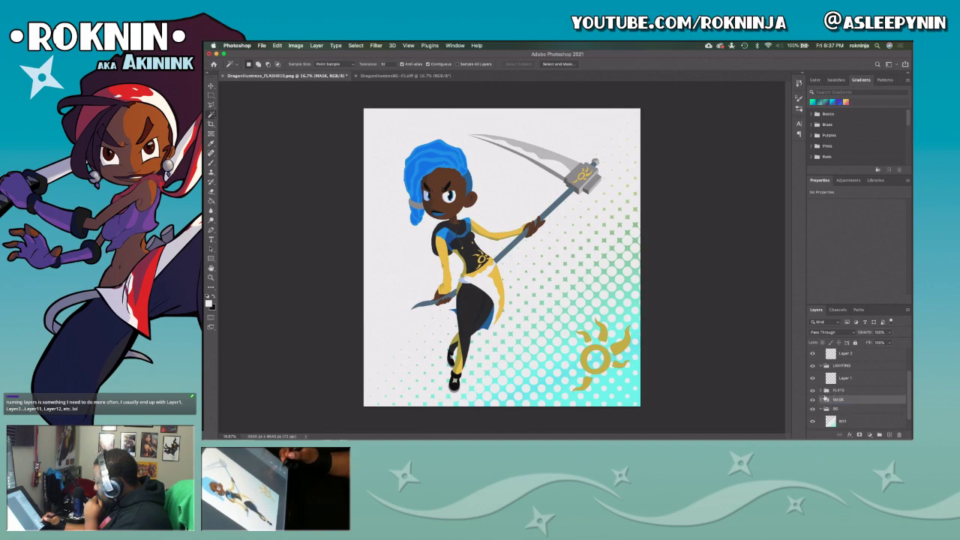
{"action": "left_click", "coordinate": [821, 409]}
{"action": "left_click", "coordinate": [825, 416]}
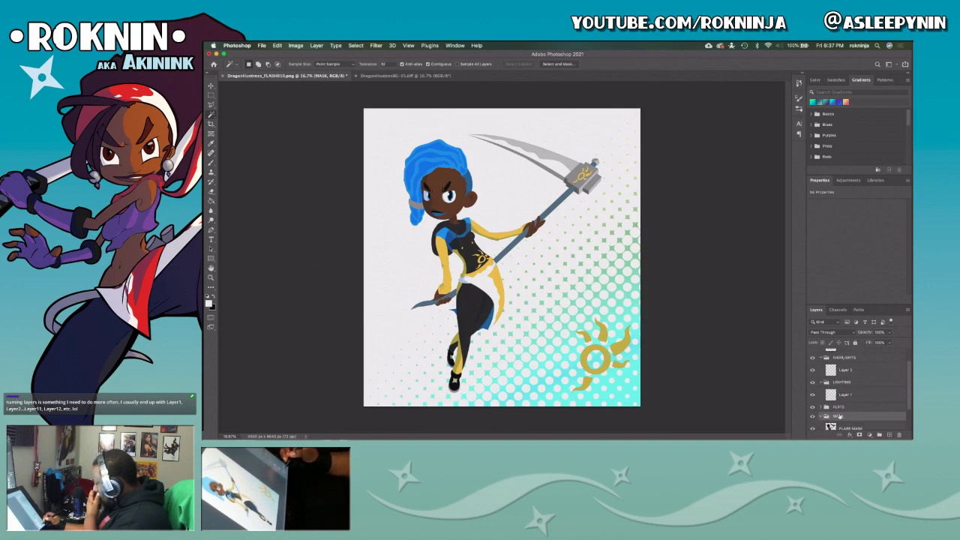
{"action": "scroll", "coordinate": [903, 398], "scroll_direction": "down", "scroll_amount": 2}
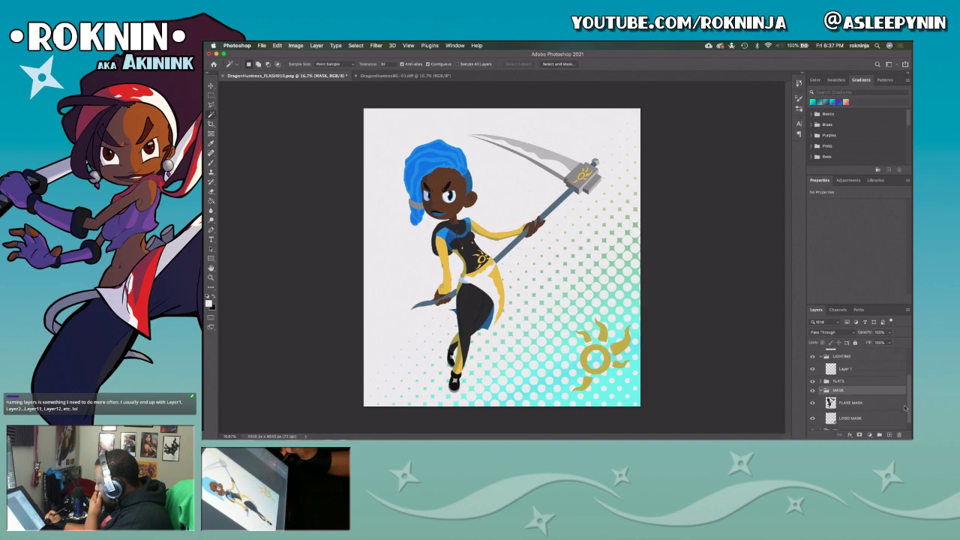
{"action": "left_click", "coordinate": [858, 403]}
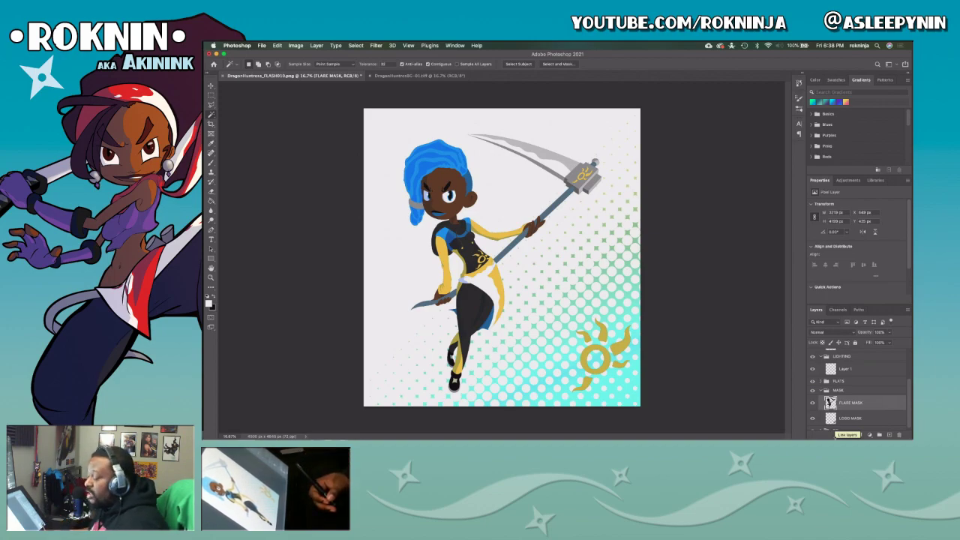
Examine the character's waist and the staff at high magnification, including the edges of the flat colours.
{"action": "key", "text": "z"}
{"action": "left_click", "coordinate": [502, 265]}
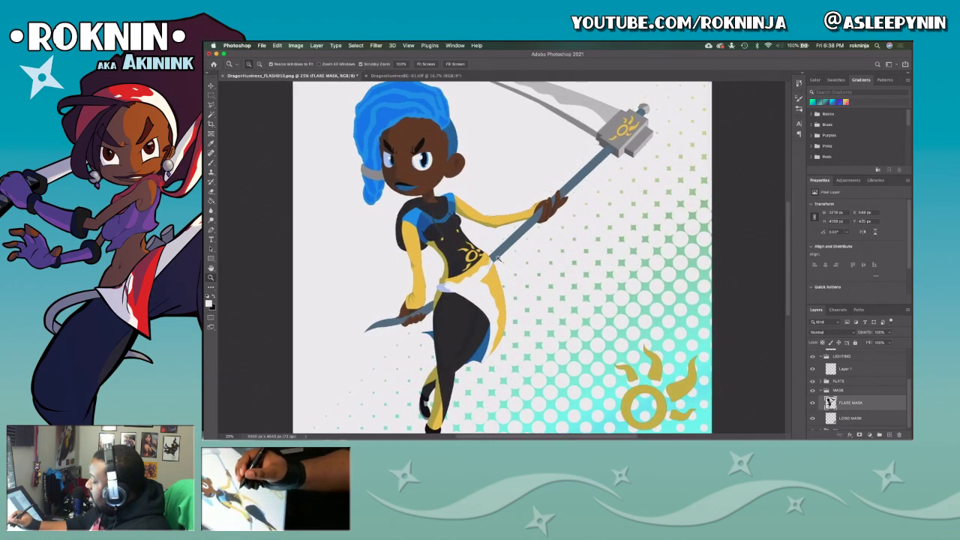
{"action": "left_click", "coordinate": [498, 258]}
{"action": "left_click", "coordinate": [500, 255]}
{"action": "left_click", "coordinate": [501, 274]}
{"action": "left_click", "coordinate": [504, 288]}
{"action": "left_click", "coordinate": [507, 300]}
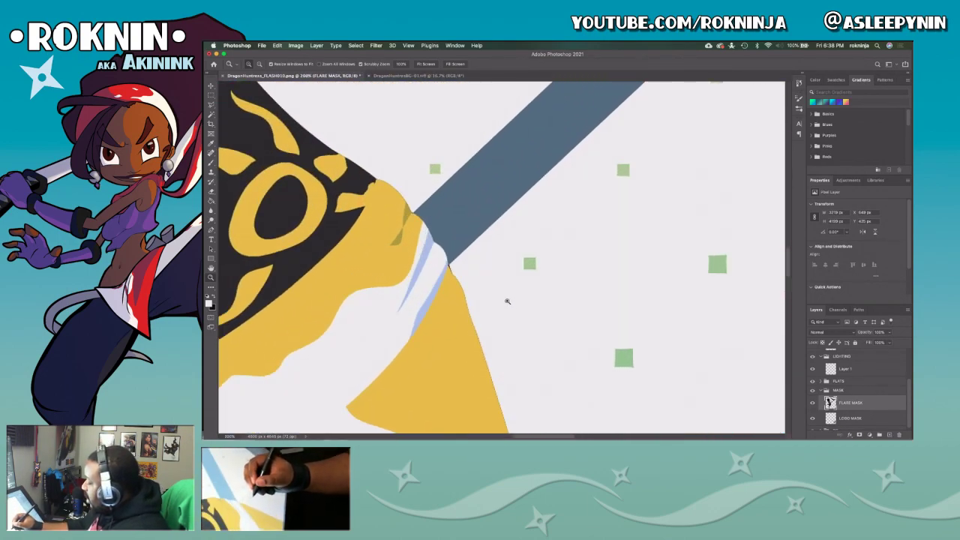
{"action": "left_click", "coordinate": [519, 323], "text": "alt"}
{"action": "left_click", "coordinate": [519, 323], "text": "alt"}
{"action": "left_click", "coordinate": [520, 323], "text": "alt"}
{"action": "left_click", "coordinate": [520, 322], "text": "alt"}
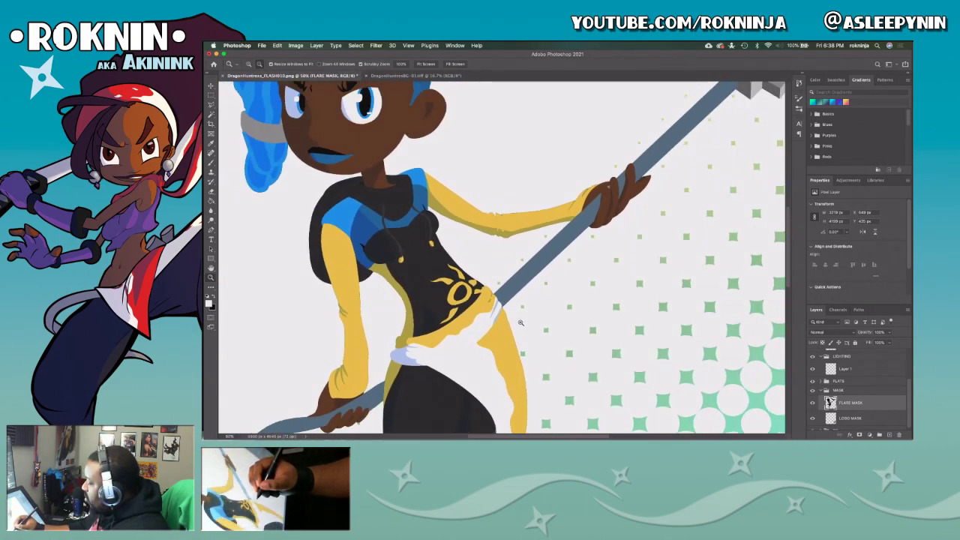
{"action": "left_click", "coordinate": [520, 323], "text": "alt"}
{"action": "left_click", "coordinate": [520, 323], "text": "alt"}
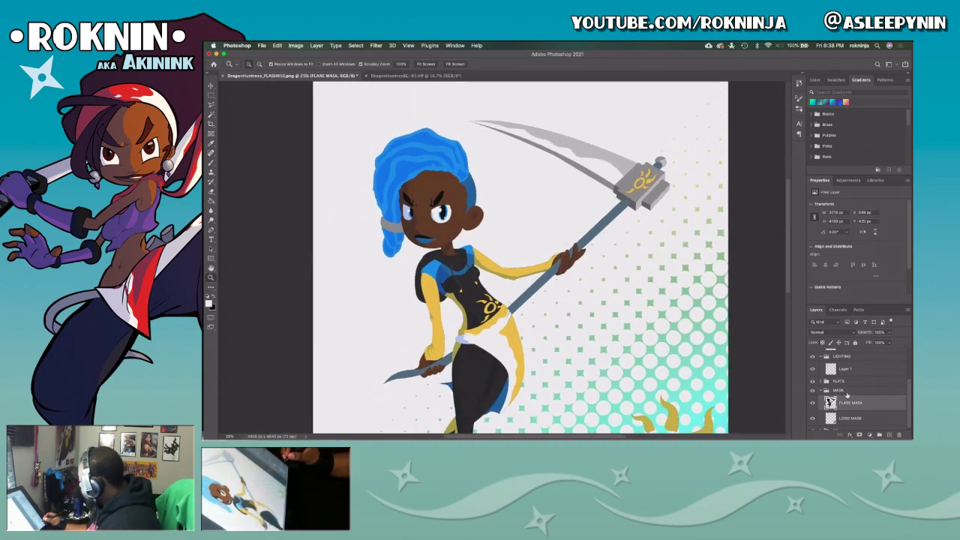
Inspect the character's outstretched arm, torso and face at 100% magnification.
{"action": "left_click_drag", "start_coordinate": [548, 282], "coordinate": [550, 277]}
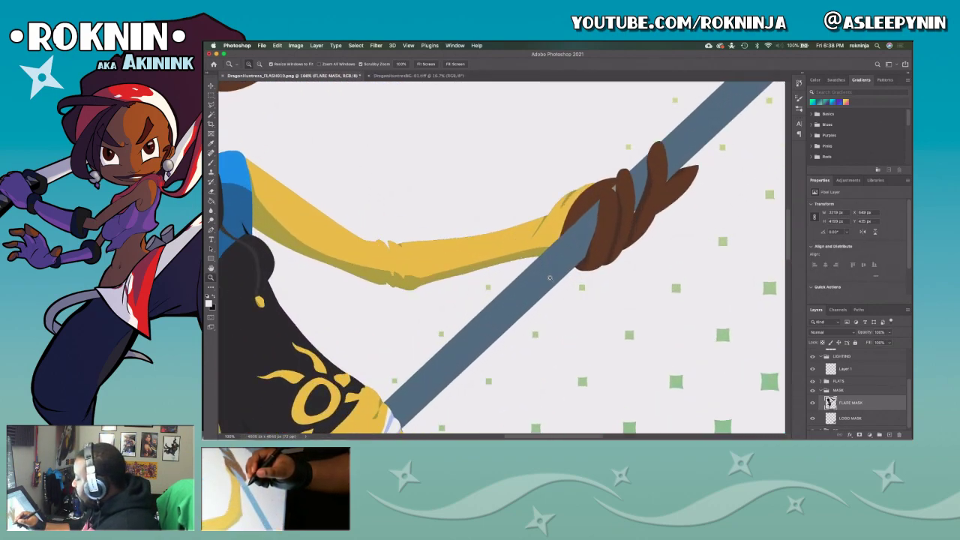
{"action": "scroll", "coordinate": [507, 278], "scroll_direction": "left", "scroll_amount": 4}
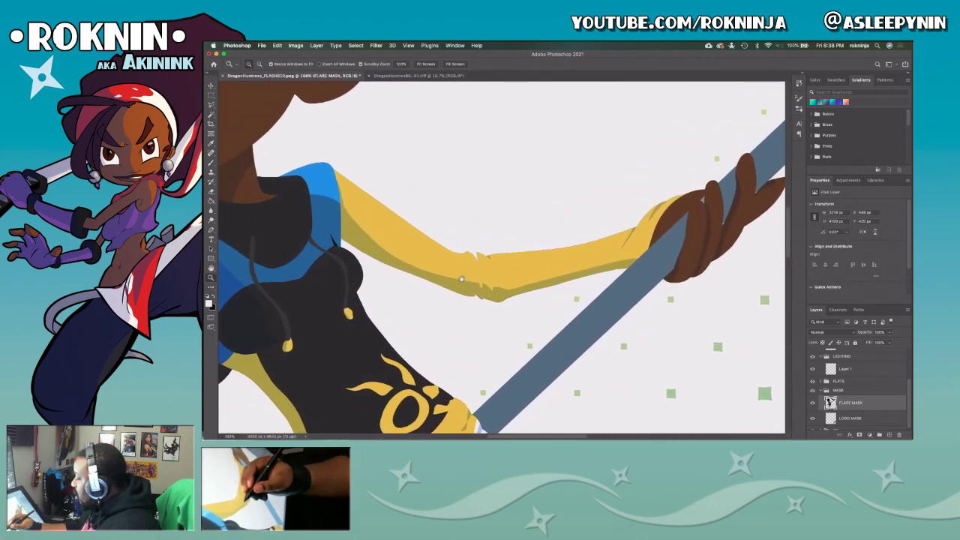
{"action": "scroll", "coordinate": [463, 278], "scroll_direction": "up", "scroll_amount": 5}
{"action": "scroll", "coordinate": [462, 278], "scroll_direction": "left", "scroll_amount": 5}
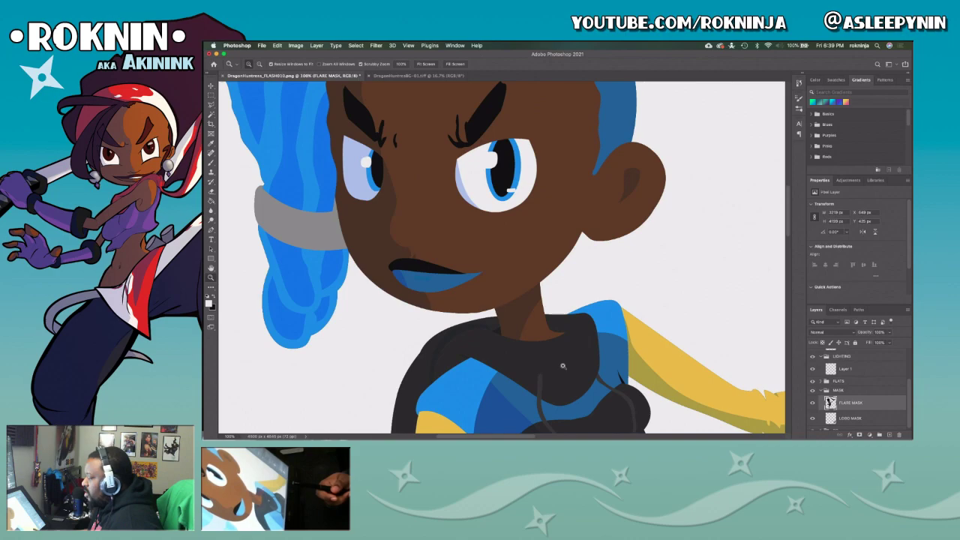
Check the document's pixel dimensions in Image Size without changing them.
{"action": "left_click", "coordinate": [296, 45]}
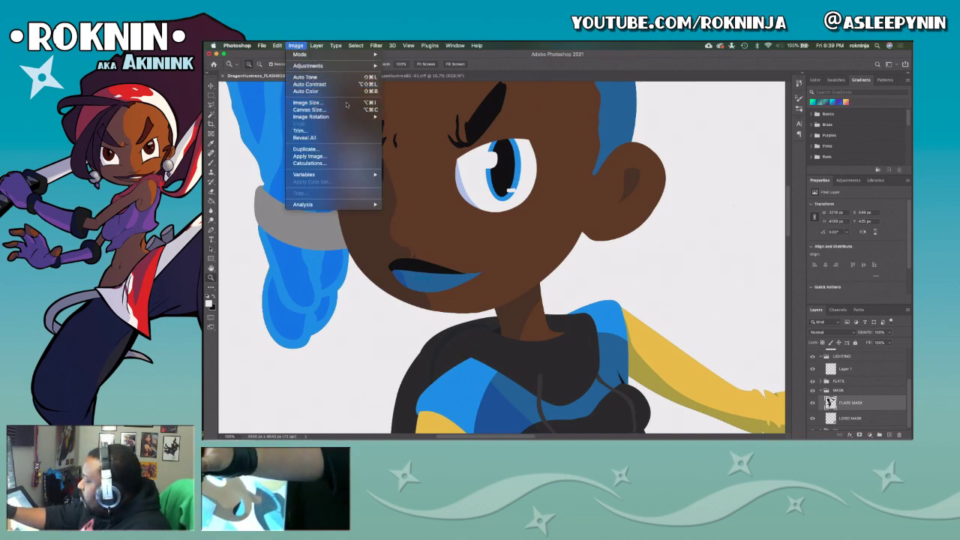
{"action": "left_click", "coordinate": [347, 104]}
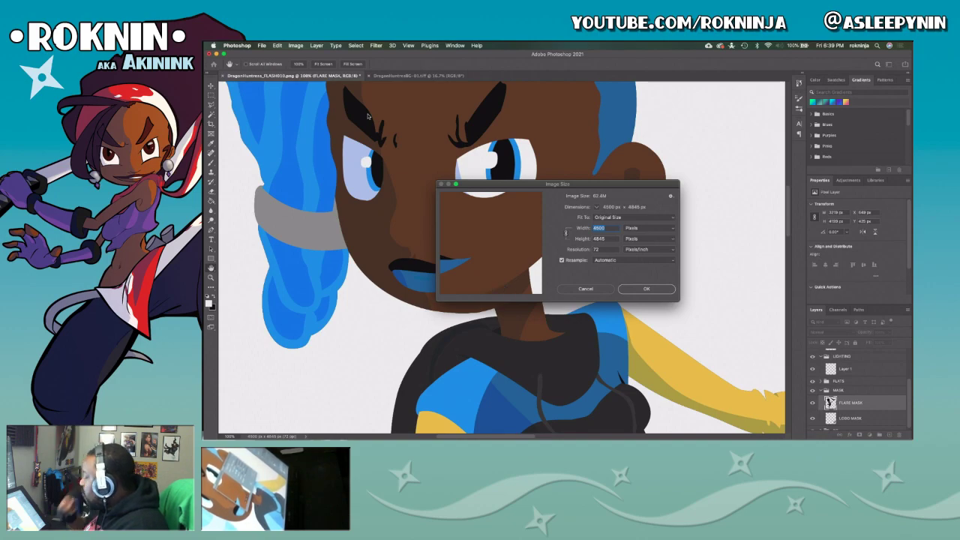
{"action": "left_click", "coordinate": [597, 289]}
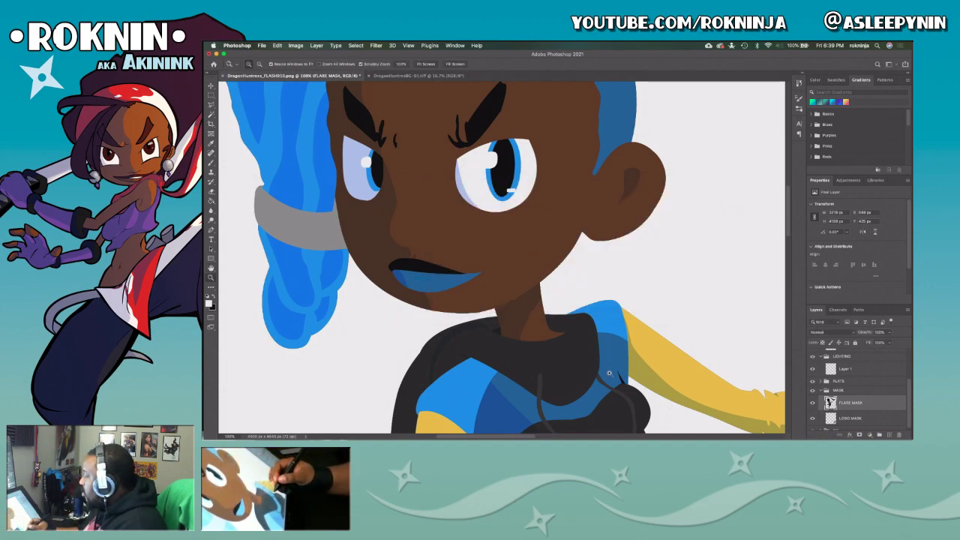
{"action": "left_click", "coordinate": [296, 45]}
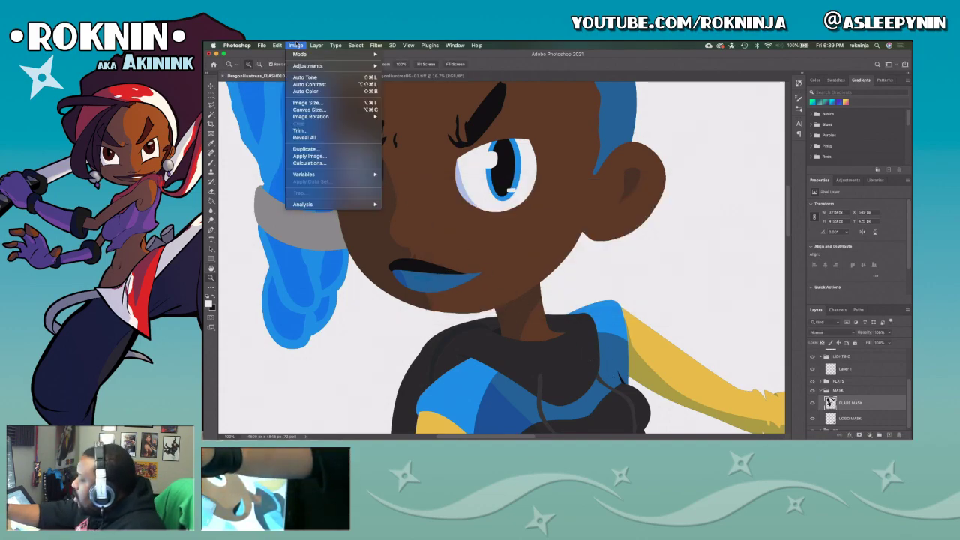
{"action": "left_click", "coordinate": [347, 104]}
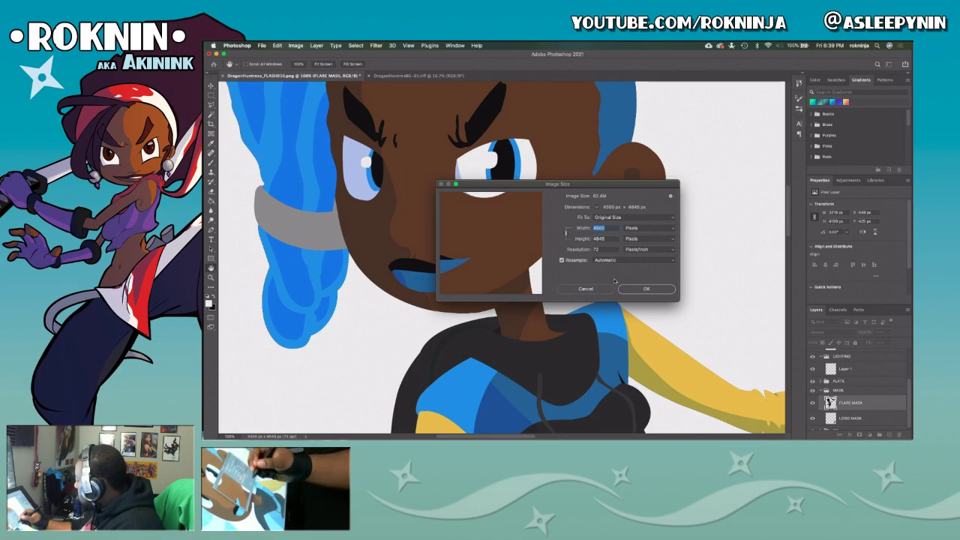
{"action": "left_click", "coordinate": [585, 289]}
Resize the image to a width of 2200 pixels with proportions kept and automatic resampling.
{"action": "left_click", "coordinate": [316, 45]}
{"action": "mouse_move", "coordinate": [295, 45]}
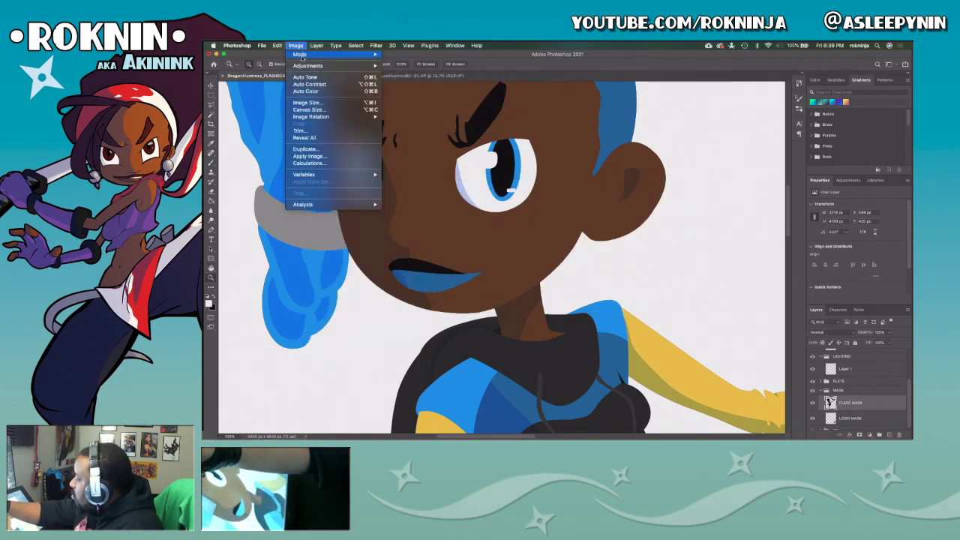
{"action": "left_click", "coordinate": [320, 102]}
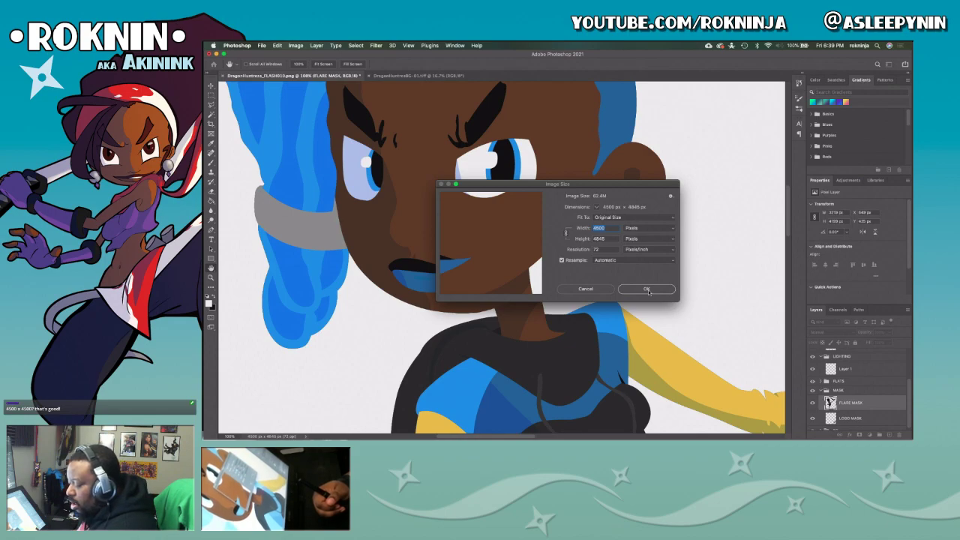
{"action": "type", "text": "2200"}
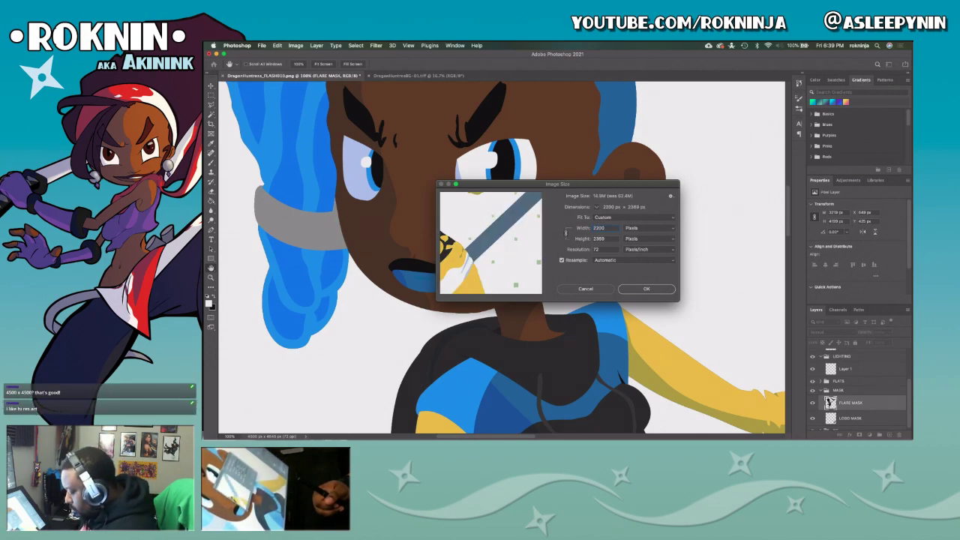
{"action": "key", "text": "XF86AudioLowerVolume"}
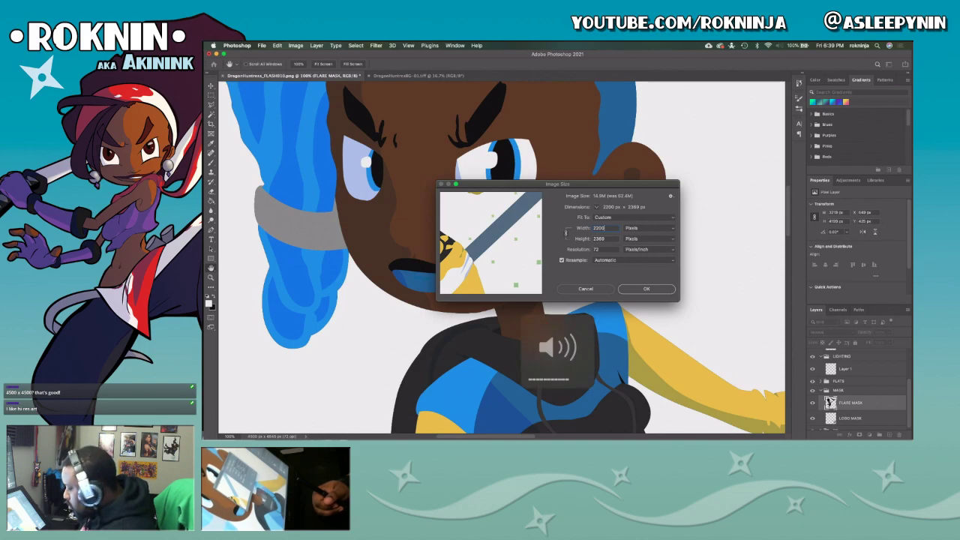
{"action": "key", "text": "XF86AudioRaiseVolume"}
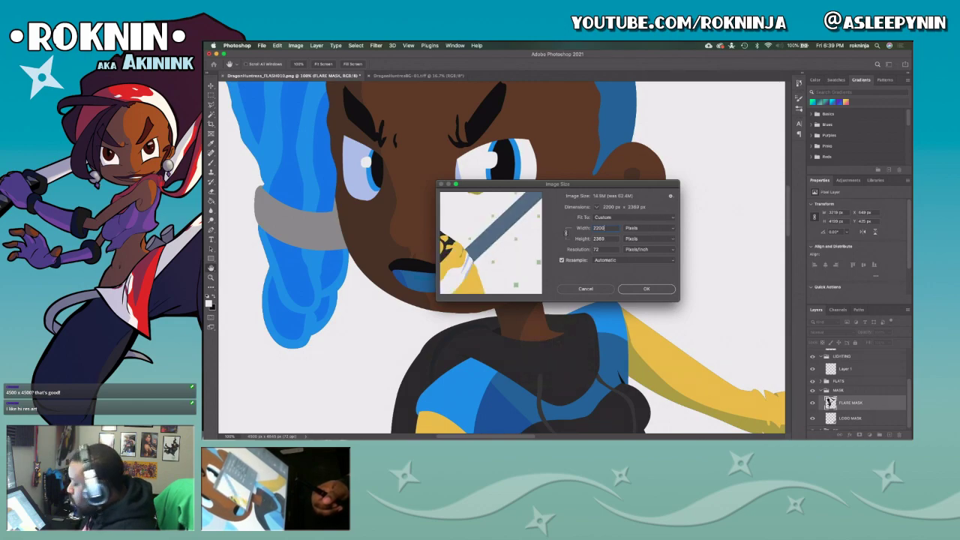
{"action": "key", "text": "Tab"}
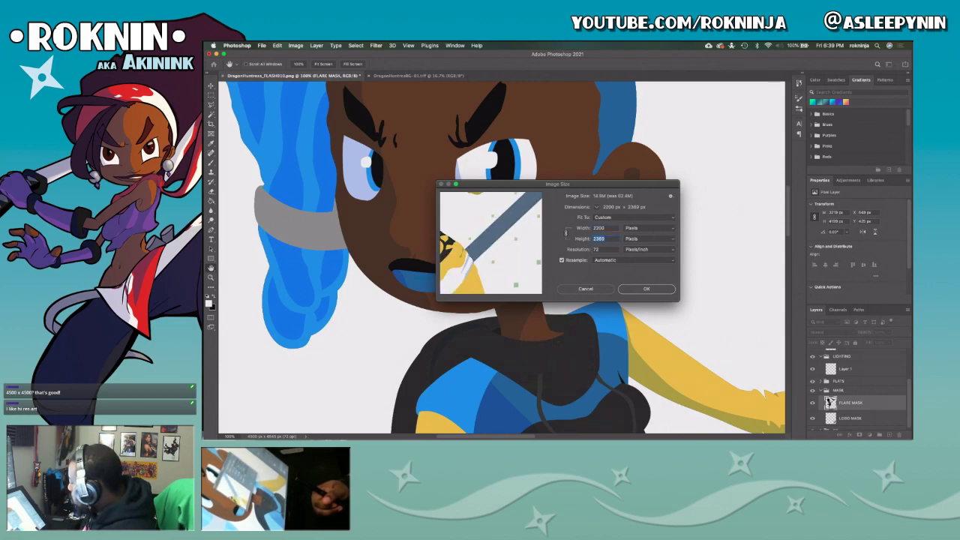
{"action": "key", "text": "Return"}
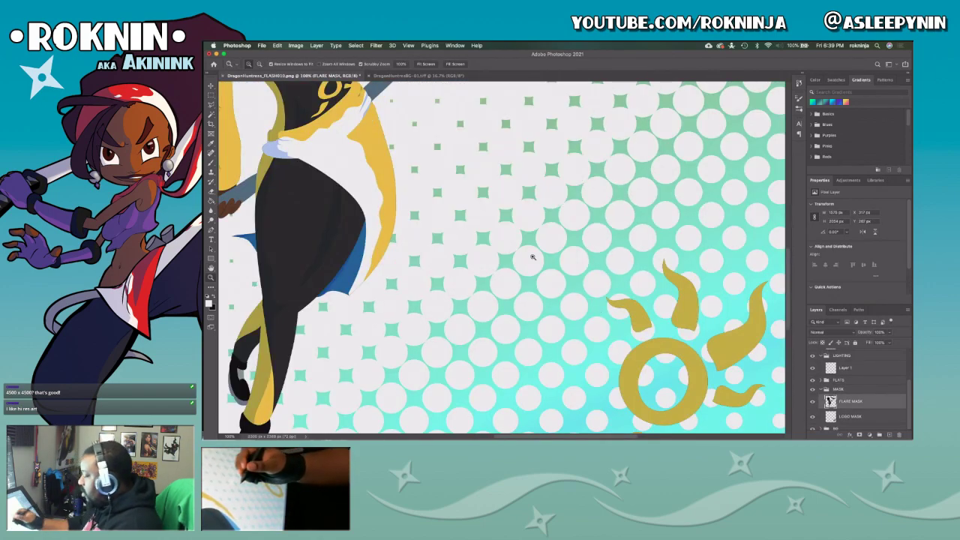
Inspect the resized artwork up close from the face down to the sun logo, and view the whole canvas.
{"action": "left_click_drag", "start_coordinate": [474, 218], "coordinate": [609, 359]}
{"action": "left_click_drag", "start_coordinate": [420, 91], "coordinate": [561, 275]}
{"action": "left_click_drag", "start_coordinate": [500, 216], "coordinate": [586, 298]}
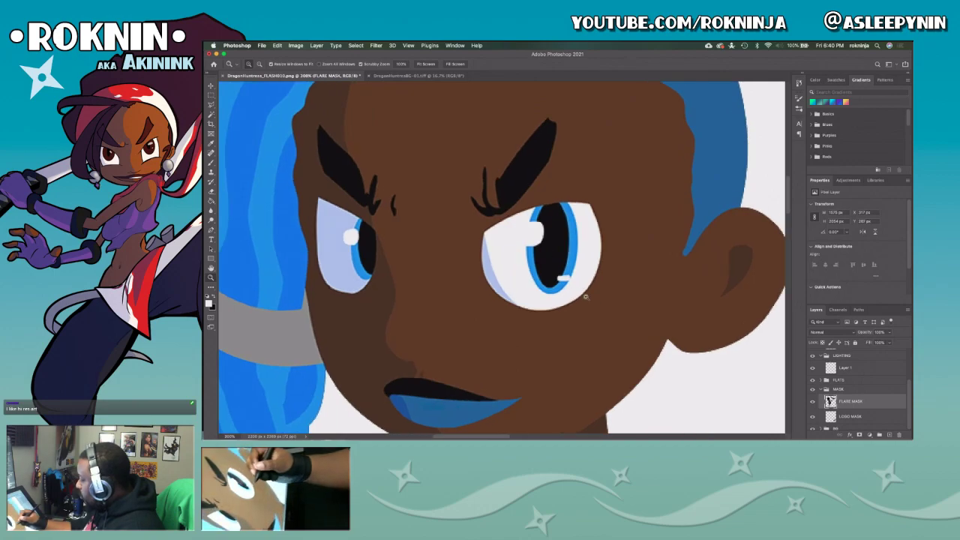
{"action": "left_click", "coordinate": [585, 299], "text": "alt"}
{"action": "left_click", "coordinate": [585, 298], "text": "alt"}
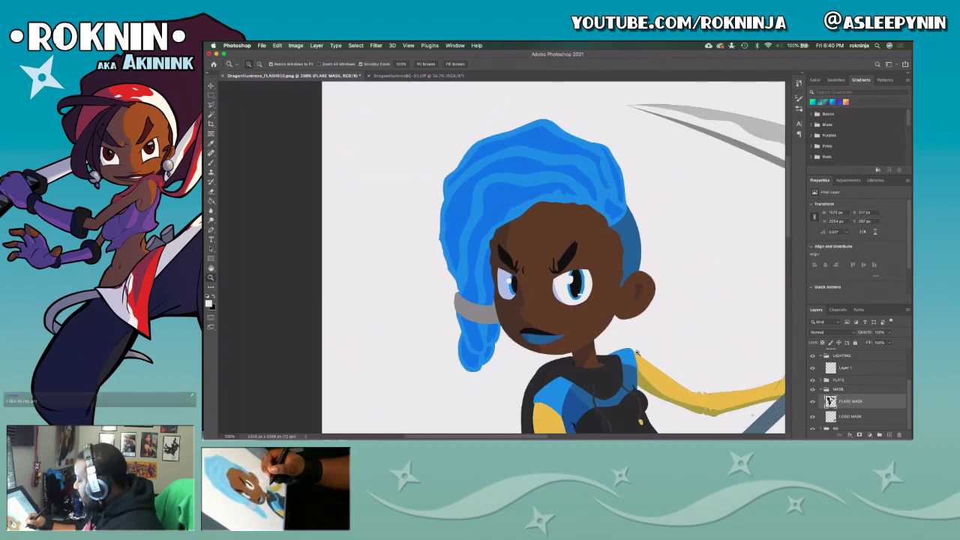
{"action": "scroll", "coordinate": [645, 376], "scroll_direction": "down", "scroll_amount": 5}
{"action": "scroll", "coordinate": [645, 377], "scroll_direction": "right", "scroll_amount": 4}
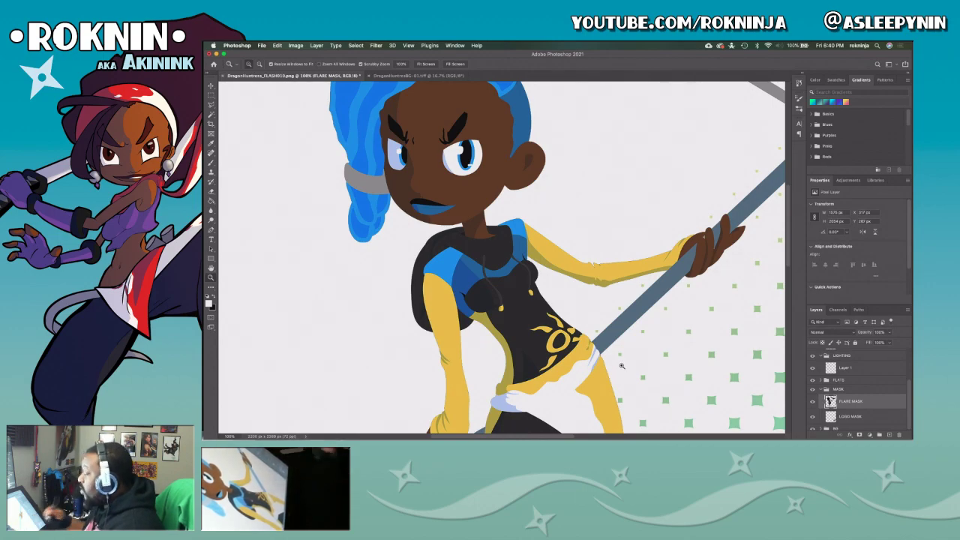
{"action": "left_click", "coordinate": [605, 300], "text": "alt"}
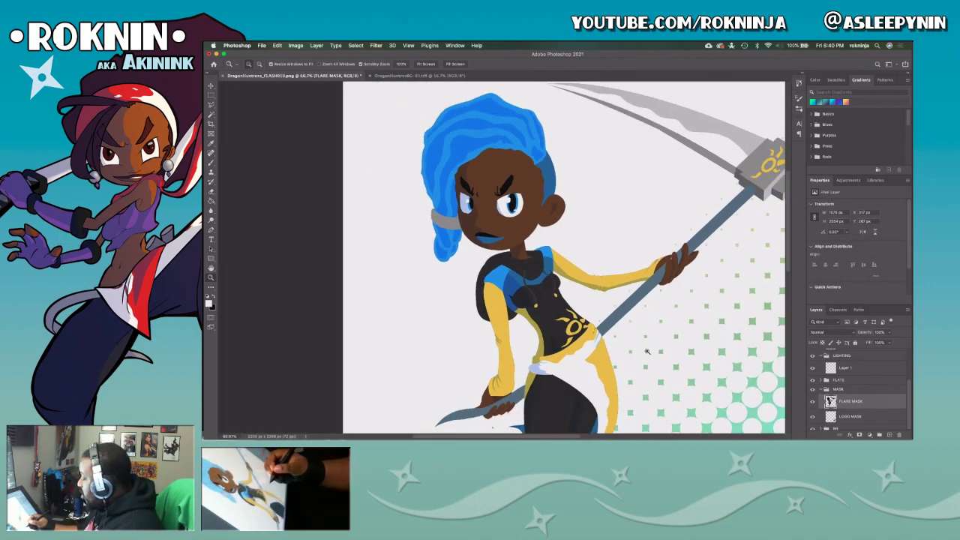
{"action": "scroll", "coordinate": [595, 294], "scroll_direction": "down", "scroll_amount": 2}
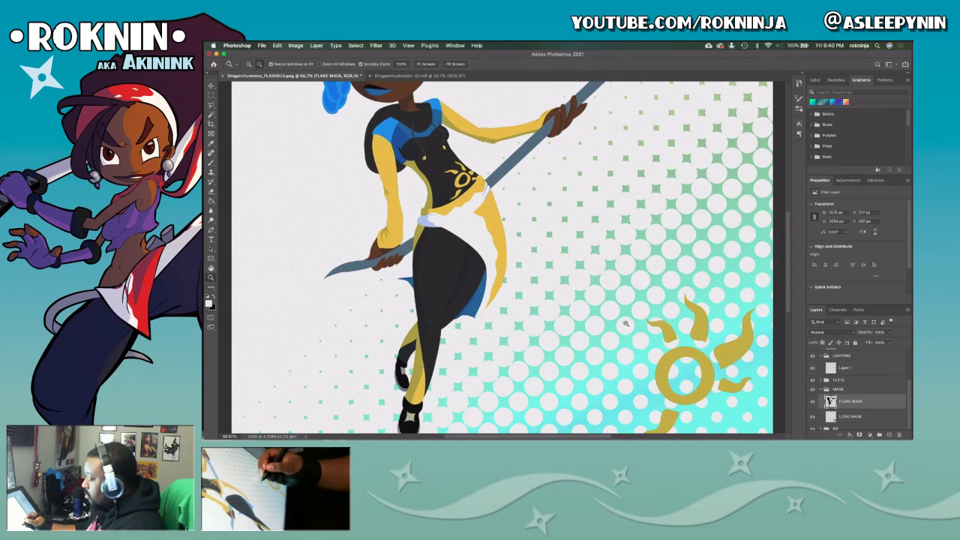
{"action": "left_click", "coordinate": [624, 323], "text": "alt"}
{"action": "left_click", "coordinate": [651, 341], "text": "alt"}
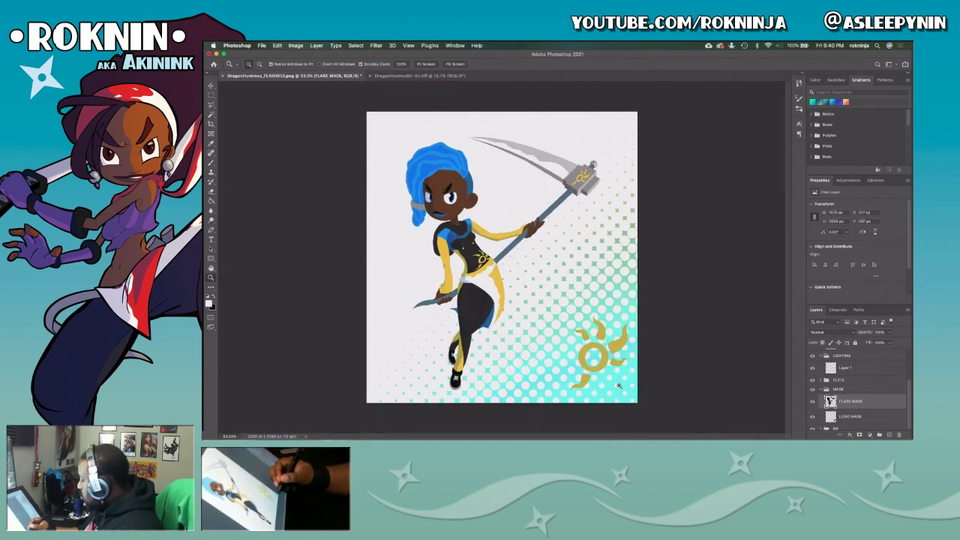
Toggle the FLARE MASK layer's visibility repeatedly to compare the artwork with and without it.
{"action": "left_click", "coordinate": [812, 402]}
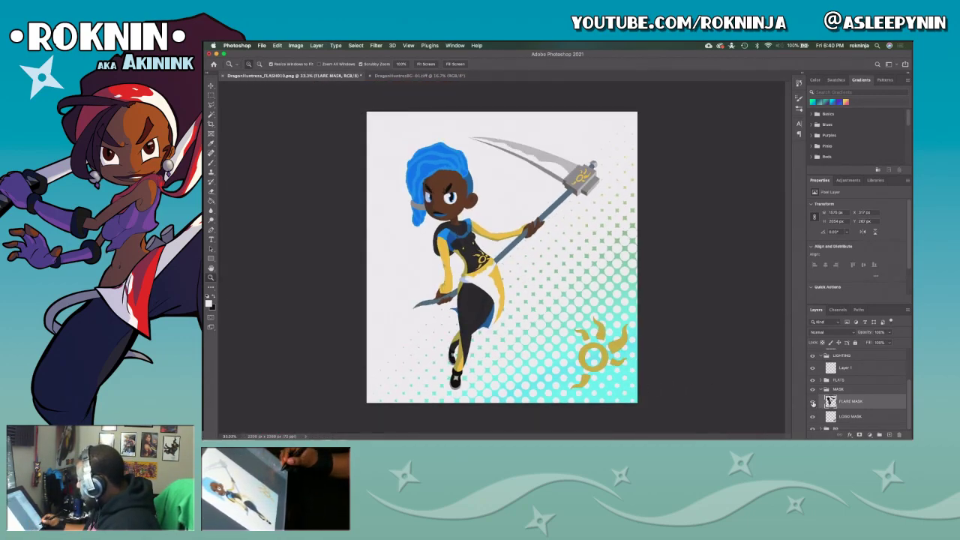
{"action": "left_click", "coordinate": [812, 402]}
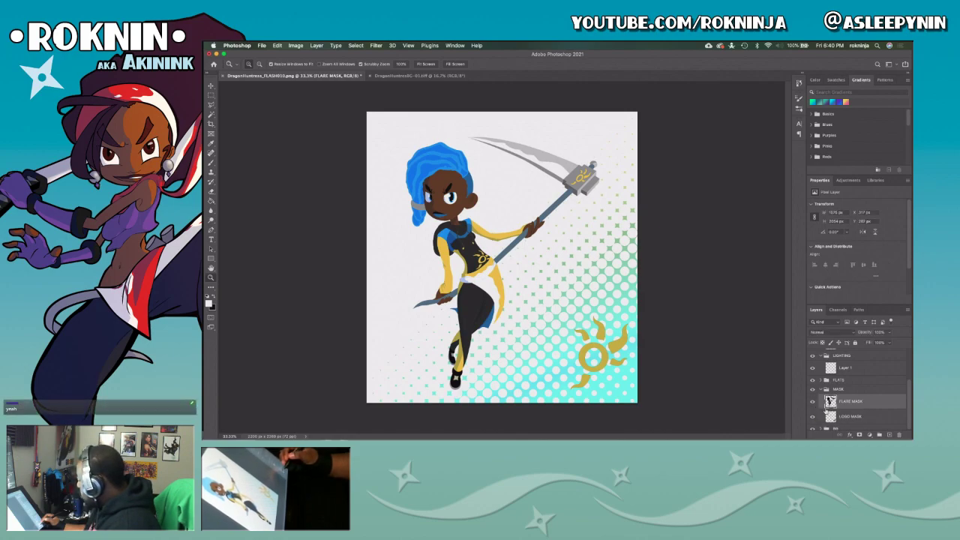
{"action": "left_click", "coordinate": [813, 403]}
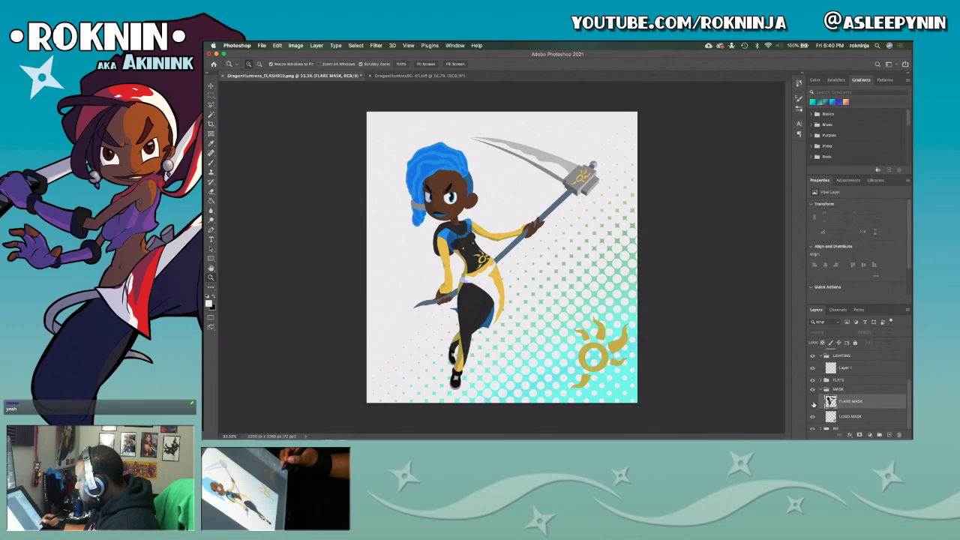
{"action": "left_click", "coordinate": [813, 403]}
{"action": "left_click", "coordinate": [813, 403]}
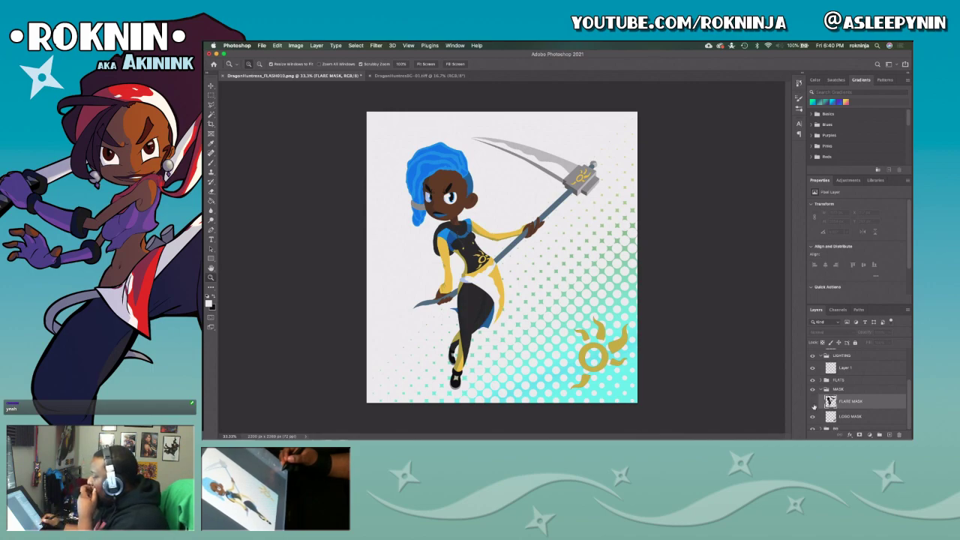
{"action": "left_click", "coordinate": [813, 402]}
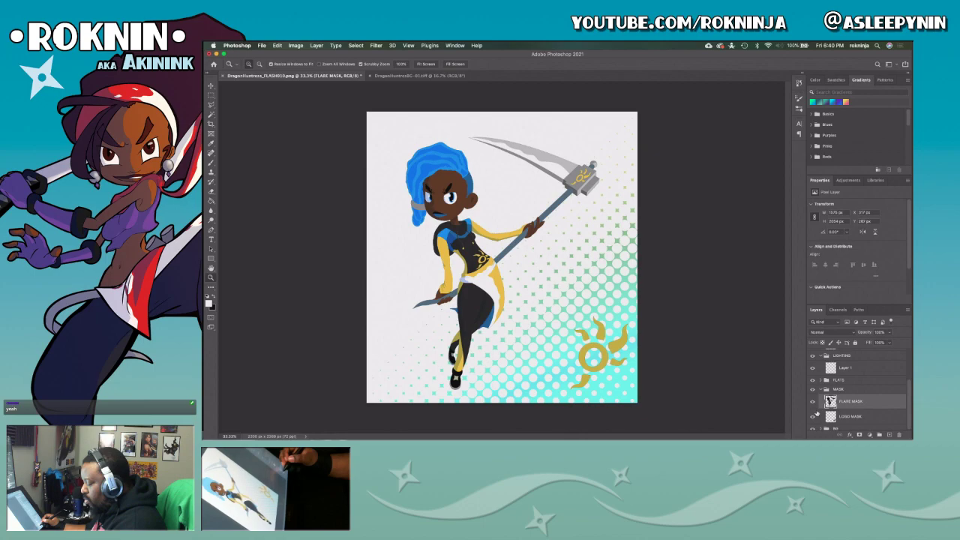
{"action": "left_click", "coordinate": [813, 404]}
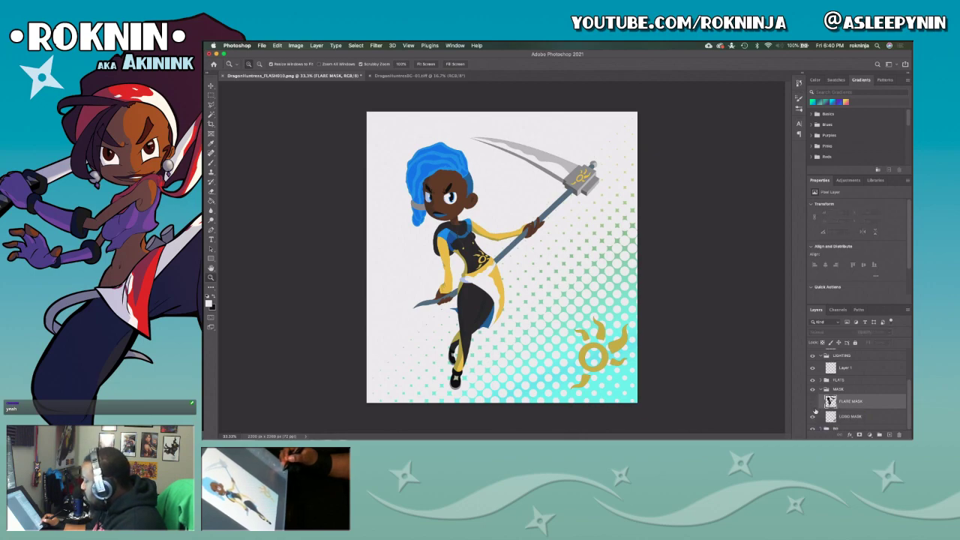
Undo the FLARE MASK visibility changes and the image resize to 2200 pixels wide.
{"action": "left_click", "coordinate": [813, 403]}
{"action": "key", "text": "super+z"}
{"action": "key", "text": "super+z"}
{"action": "key", "text": "super+z"}
{"action": "key", "text": "super+z"}
{"action": "key", "text": "super+z"}
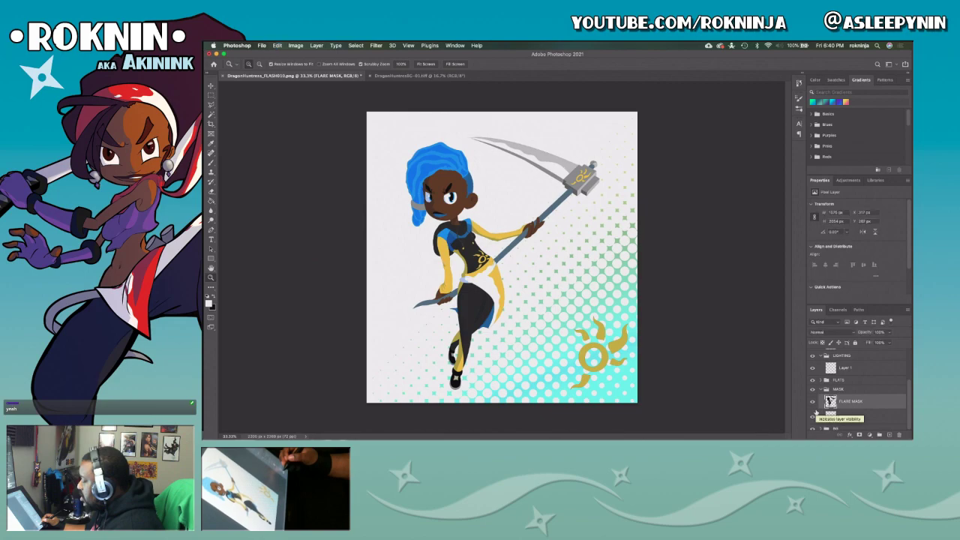
{"action": "key", "text": "super+equal"}
{"action": "key", "text": "super+equal"}
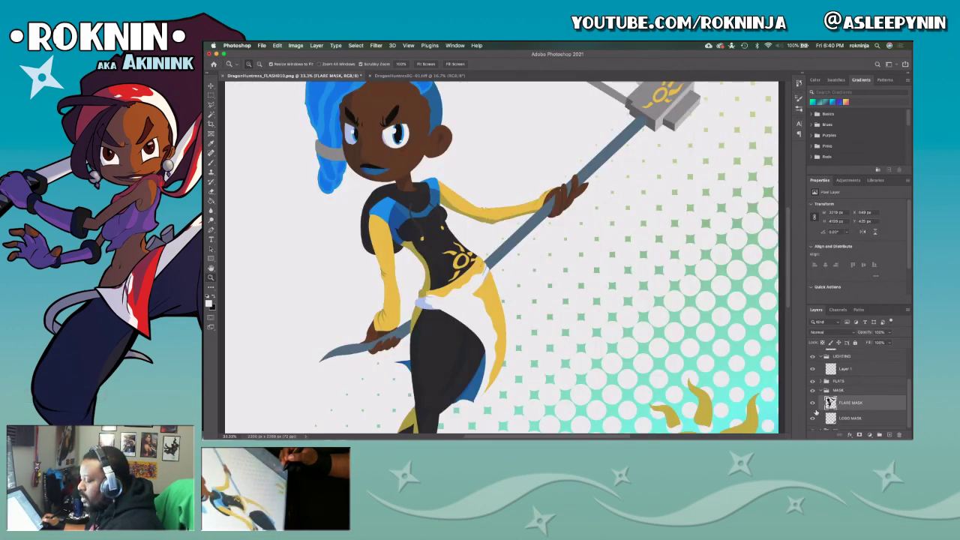
Select the character's silhouette on the FLARE MASK layer with the Magic Wand.
{"action": "key", "text": "XF86AudioLowerVolume"}
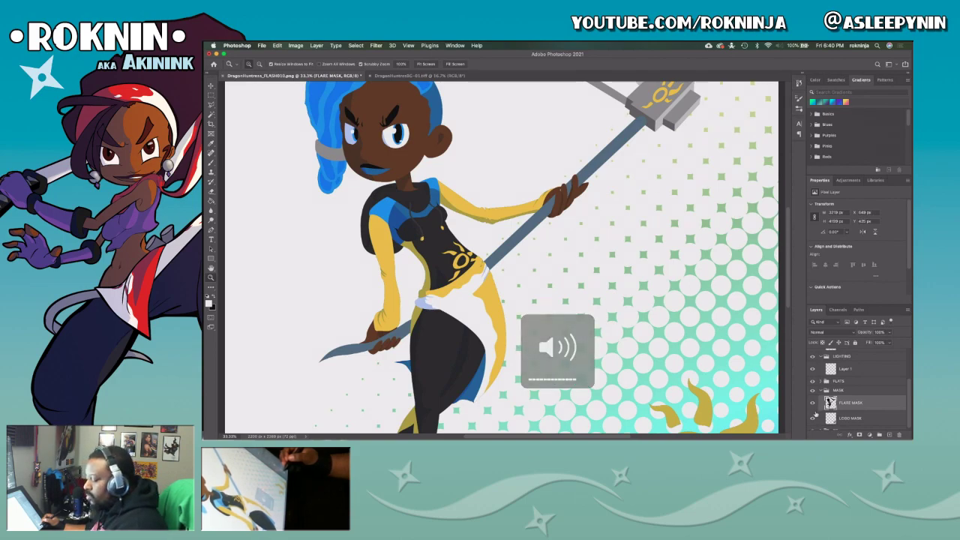
{"action": "left_click_drag", "start_coordinate": [547, 240], "coordinate": [605, 323]}
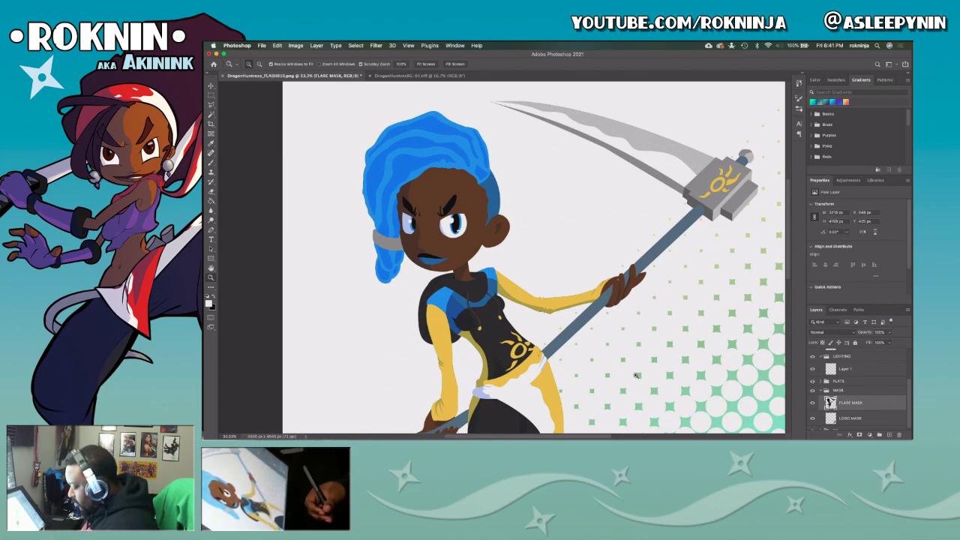
{"action": "left_click_drag", "start_coordinate": [599, 326], "coordinate": [547, 329]}
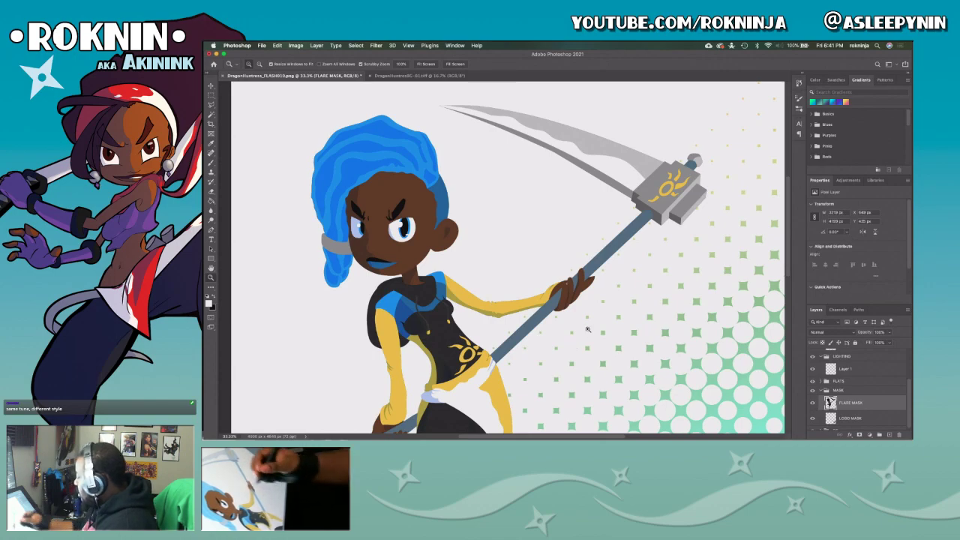
{"action": "mouse_move", "coordinate": [538, 295]}
{"action": "left_mouse_down"}
{"action": "mouse_move", "coordinate": [596, 290]}
{"action": "mouse_move", "coordinate": [521, 297]}
{"action": "left_mouse_up"}
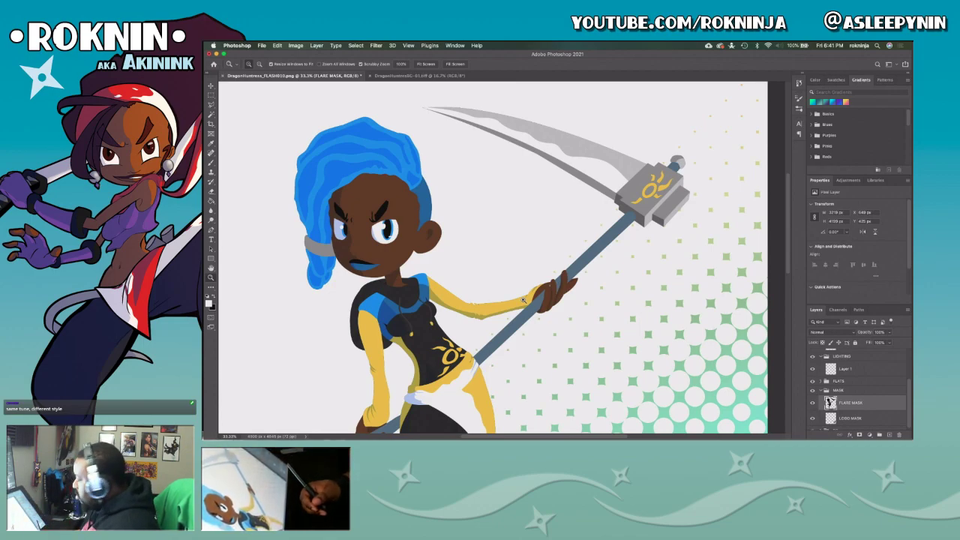
{"action": "key", "text": "w"}
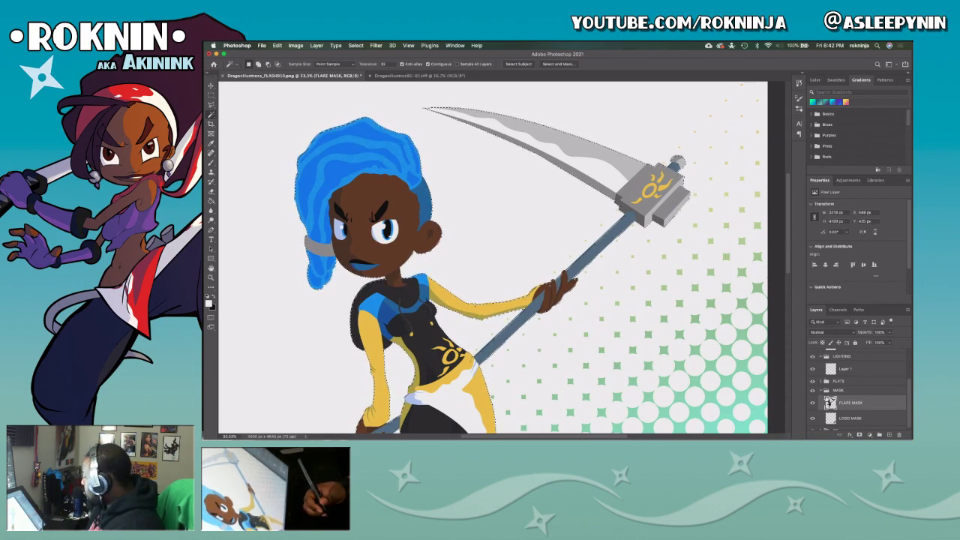
Switch to Safari, play Lava Reef Zone (Act 2) from the Sonic 3 & Knuckles OST playlist, and return to Photoshop.
{"action": "key", "text": "super+Tab"}
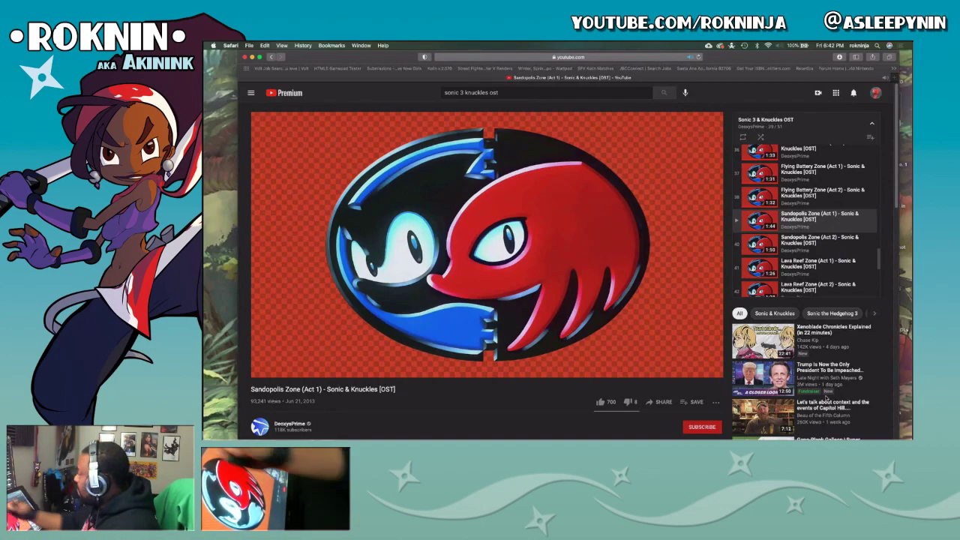
{"action": "mouse_move", "coordinate": [552, 174]}
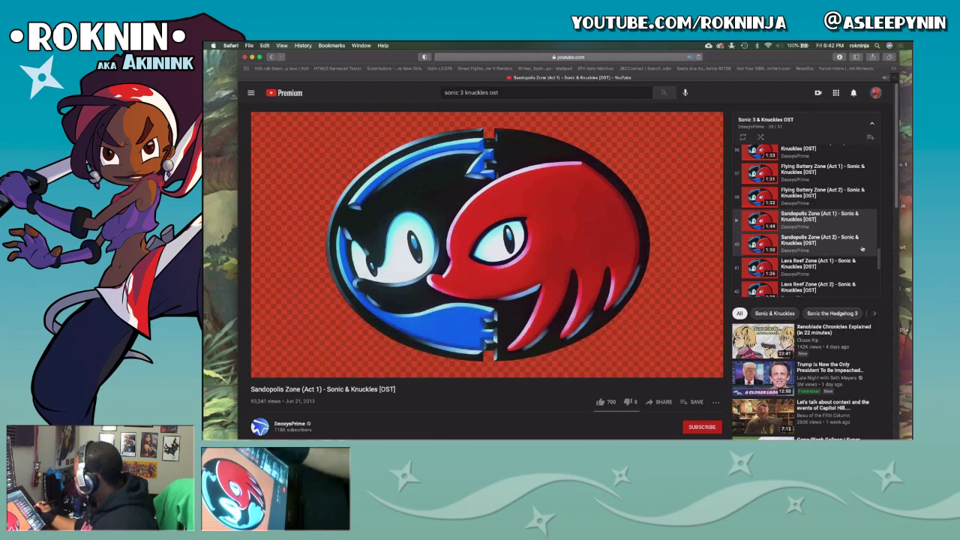
{"action": "left_click", "coordinate": [810, 285]}
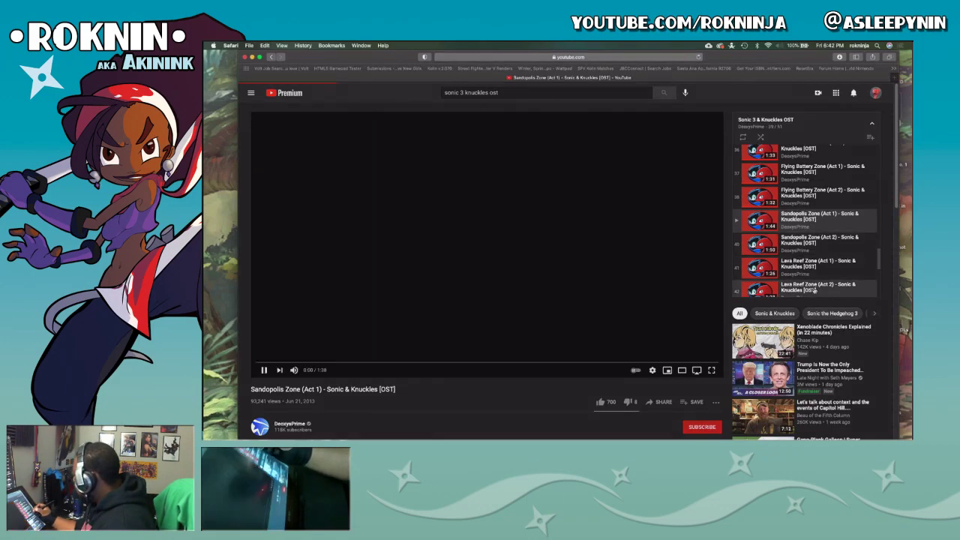
{"action": "scroll", "coordinate": [879, 263], "scroll_direction": "down", "scroll_amount": 3}
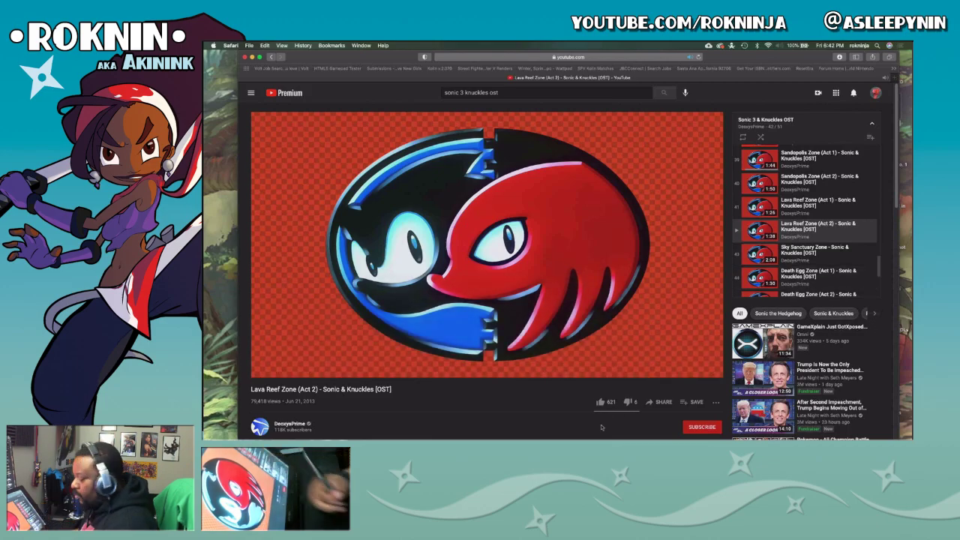
{"action": "key", "text": "ctrl+Right"}
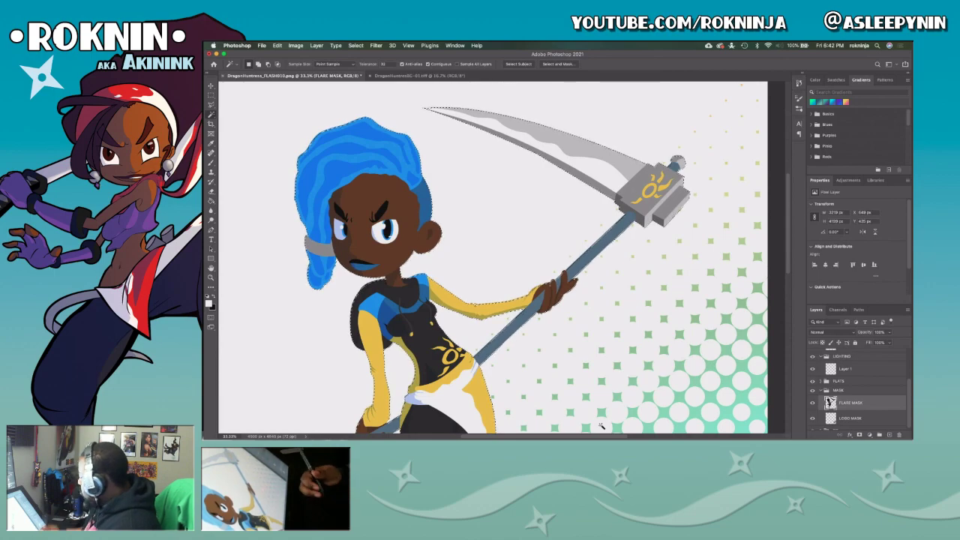
Rename the LIGHTING layer group to GRAD LIGHTING, keeping the character selection active.
{"action": "scroll", "coordinate": [909, 391], "scroll_direction": "up", "scroll_amount": 1}
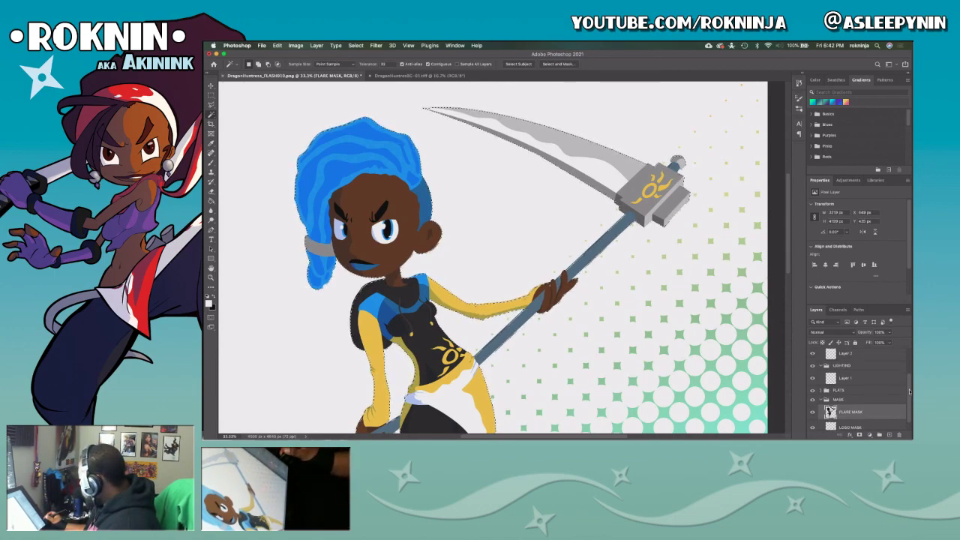
{"action": "scroll", "coordinate": [908, 389], "scroll_direction": "up", "scroll_amount": 2}
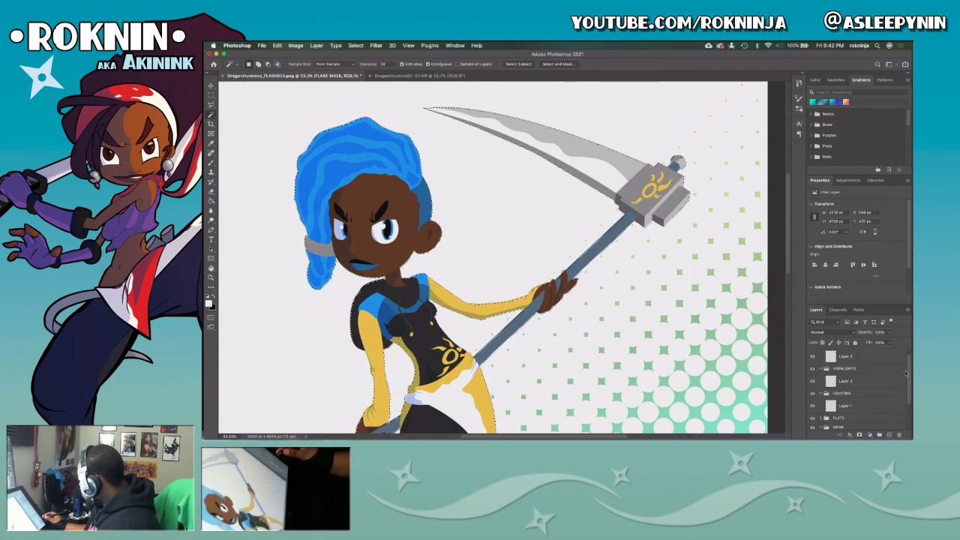
{"action": "left_click", "coordinate": [855, 405]}
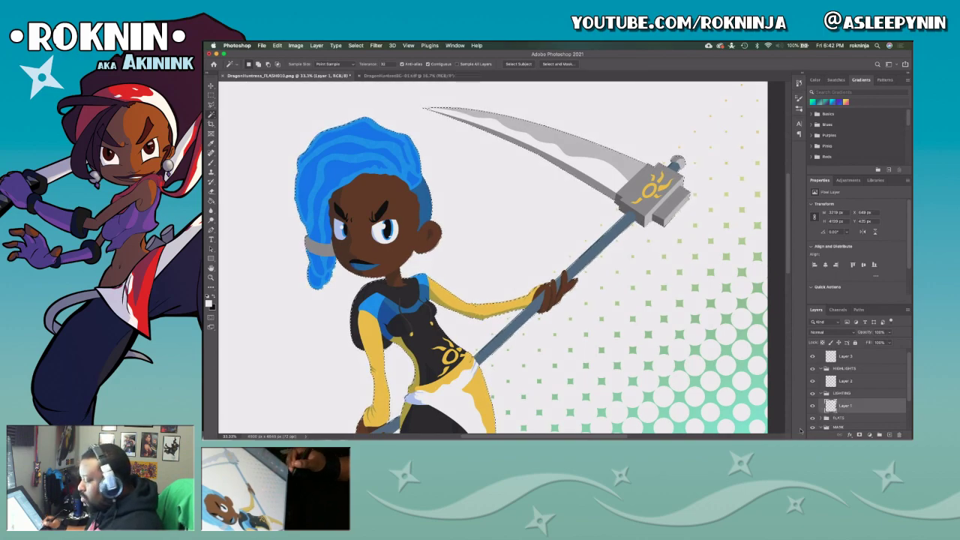
{"action": "double_click", "coordinate": [842, 393]}
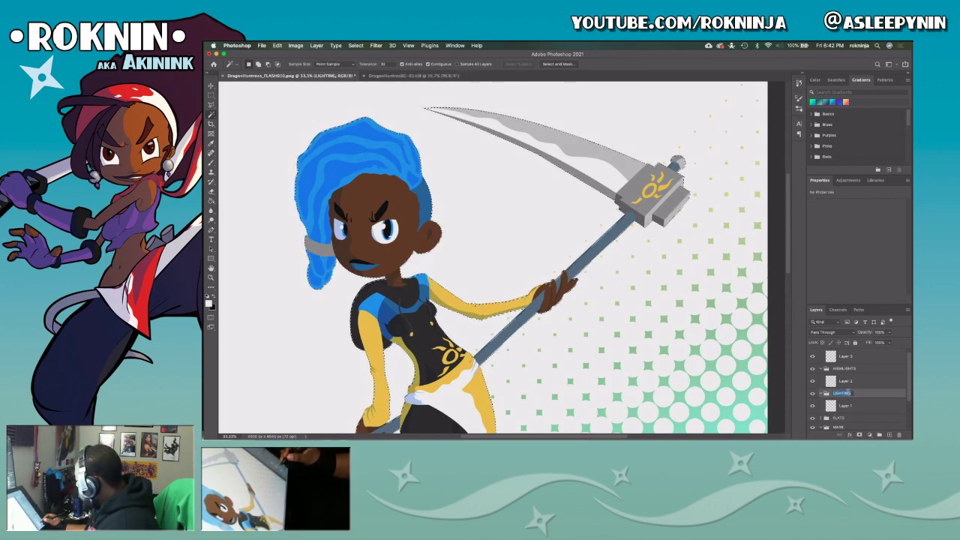
{"action": "key", "text": "Left"}
{"action": "type", "text": "GRAD"}
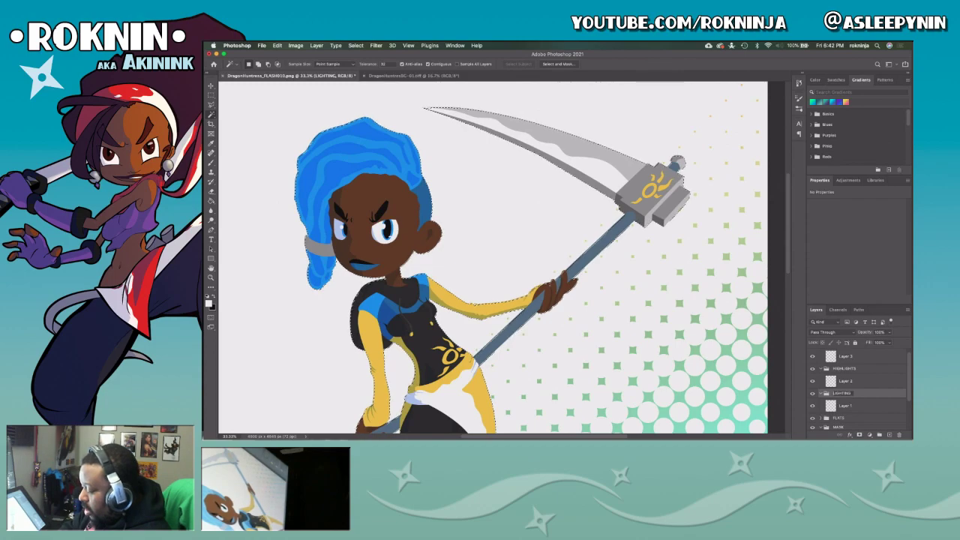
{"action": "key", "text": "Return"}
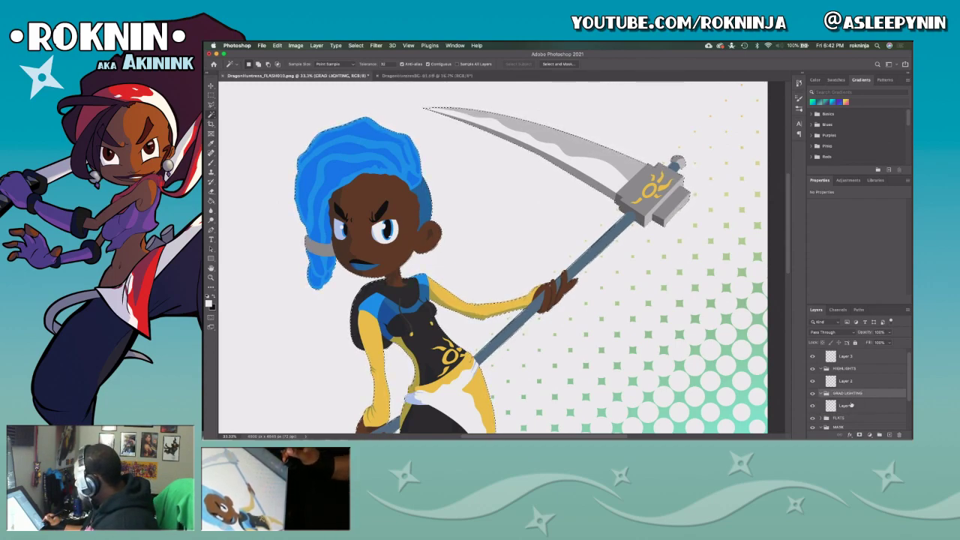
Switch from the Paint Bucket to the Gradient tool and open its current gradient in the Gradient Editor.
{"action": "key", "text": "g"}
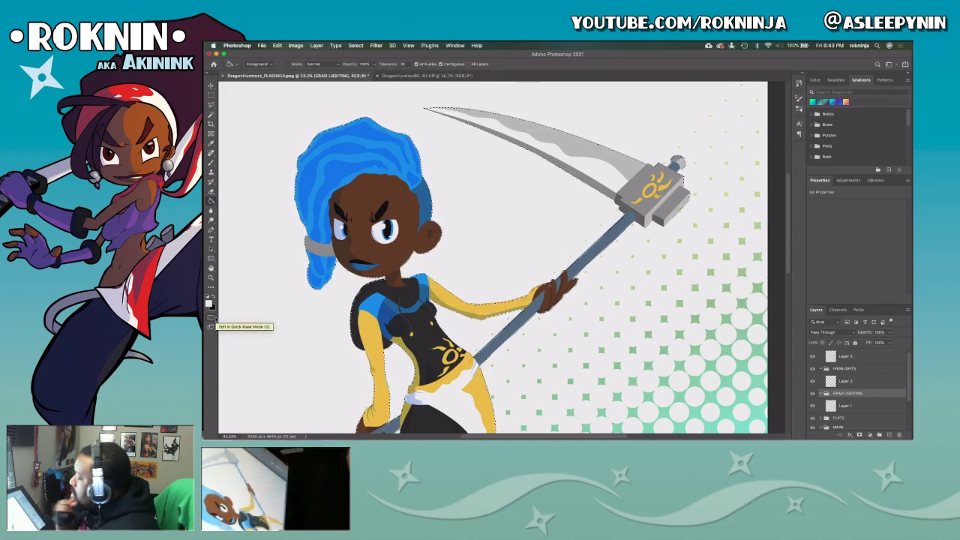
{"action": "mouse_move", "coordinate": [588, 333]}
{"action": "left_mouse_down"}
{"action": "mouse_move", "coordinate": [583, 305]}
{"action": "mouse_move", "coordinate": [576, 319]}
{"action": "left_mouse_up"}
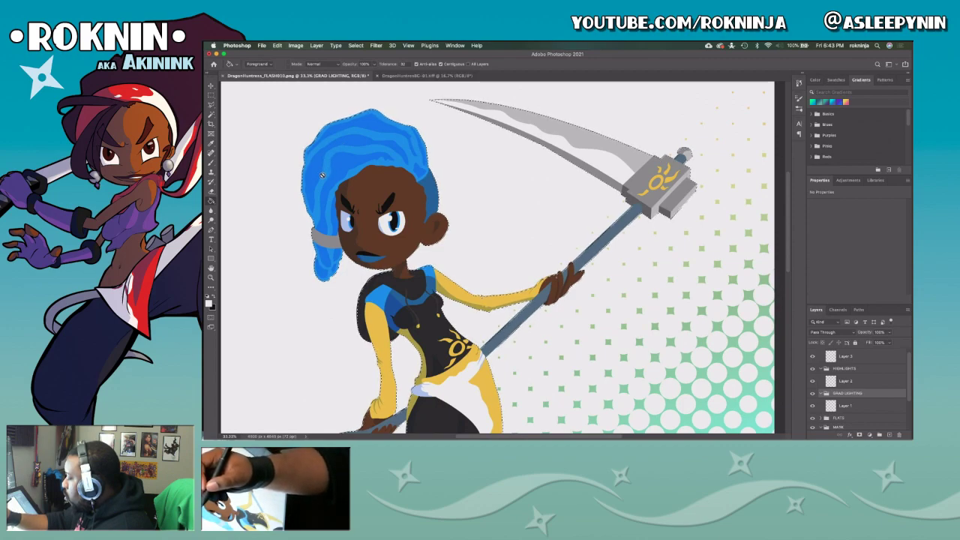
{"action": "left_click", "coordinate": [210, 201]}
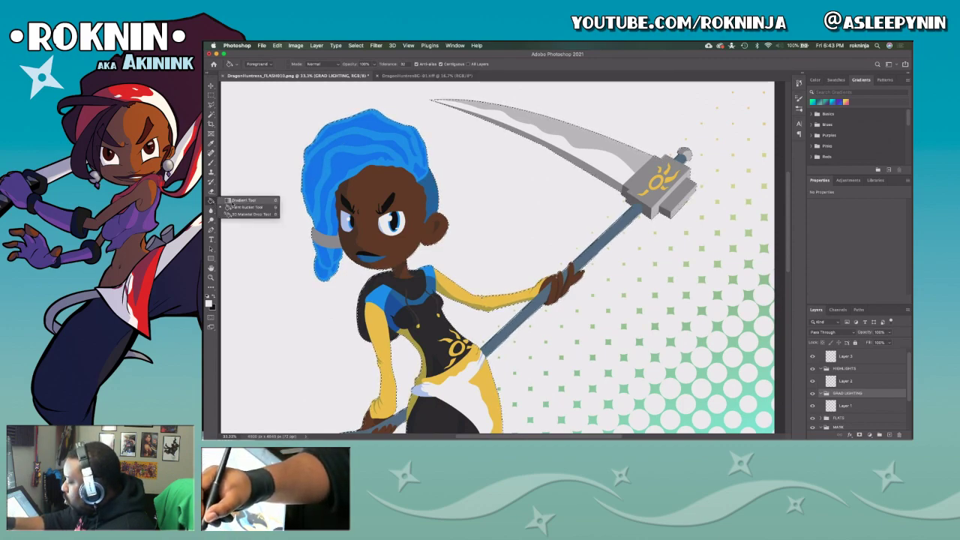
{"action": "left_click", "coordinate": [238, 200]}
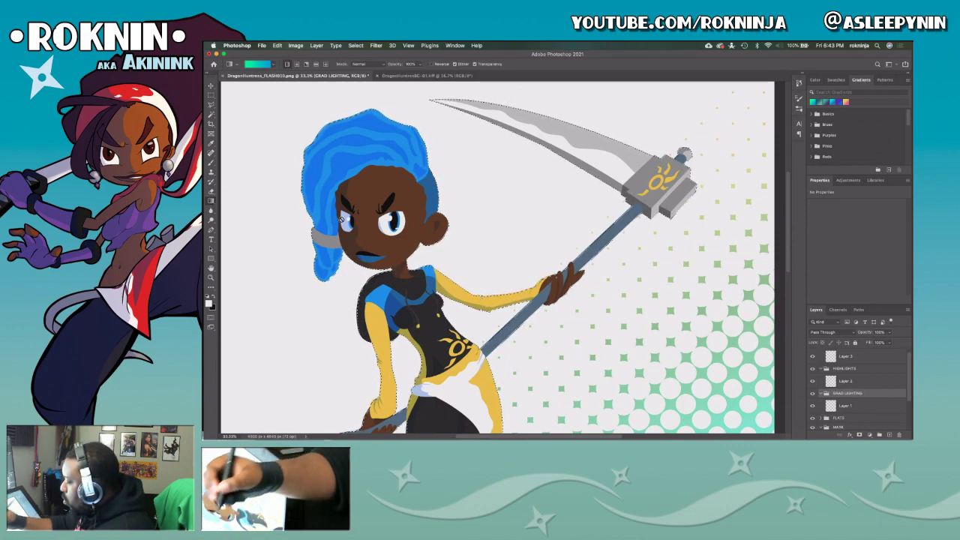
{"action": "left_click", "coordinate": [263, 66]}
Change the gradient's starting color stop from green to a light pink.
{"action": "left_click", "coordinate": [486, 278]}
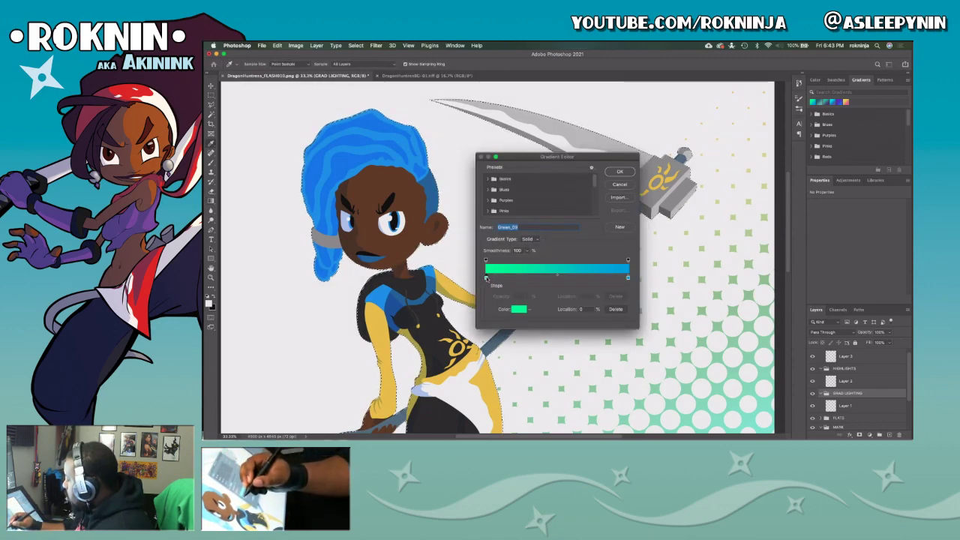
{"action": "left_click", "coordinate": [518, 309]}
{"action": "mouse_move", "coordinate": [565, 206]}
{"action": "left_mouse_down"}
{"action": "mouse_move", "coordinate": [565, 194]}
{"action": "mouse_move", "coordinate": [493, 192]}
{"action": "left_mouse_up"}
{"action": "left_click", "coordinate": [630, 189]}
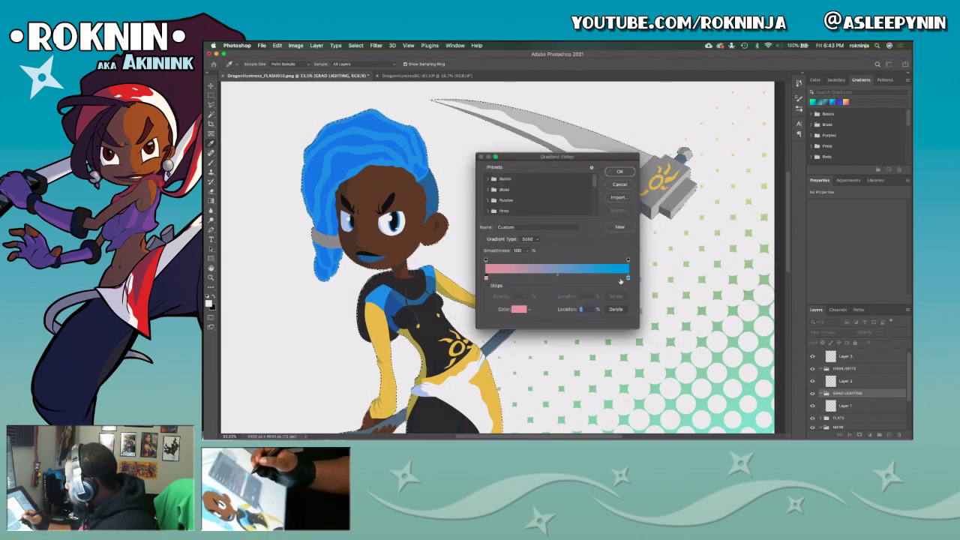
Change the gradient's ending color stop to a dark green.
{"action": "left_click", "coordinate": [629, 278]}
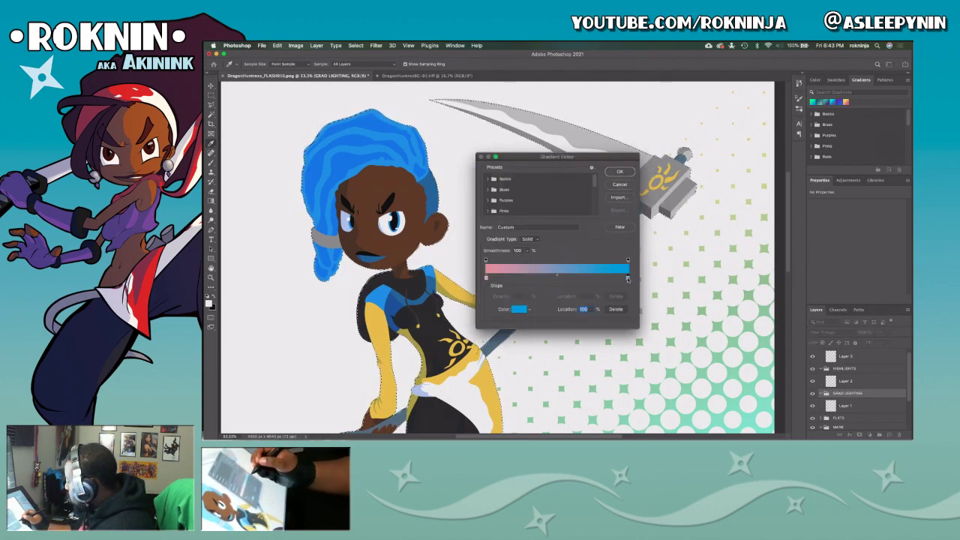
{"action": "left_click", "coordinate": [518, 309]}
{"action": "mouse_move", "coordinate": [558, 266]}
{"action": "left_mouse_down"}
{"action": "mouse_move", "coordinate": [563, 282]}
{"action": "mouse_move", "coordinate": [567, 270]}
{"action": "left_mouse_up"}
{"action": "left_click_drag", "start_coordinate": [568, 237], "coordinate": [570, 253]}
{"action": "left_click", "coordinate": [620, 190]}
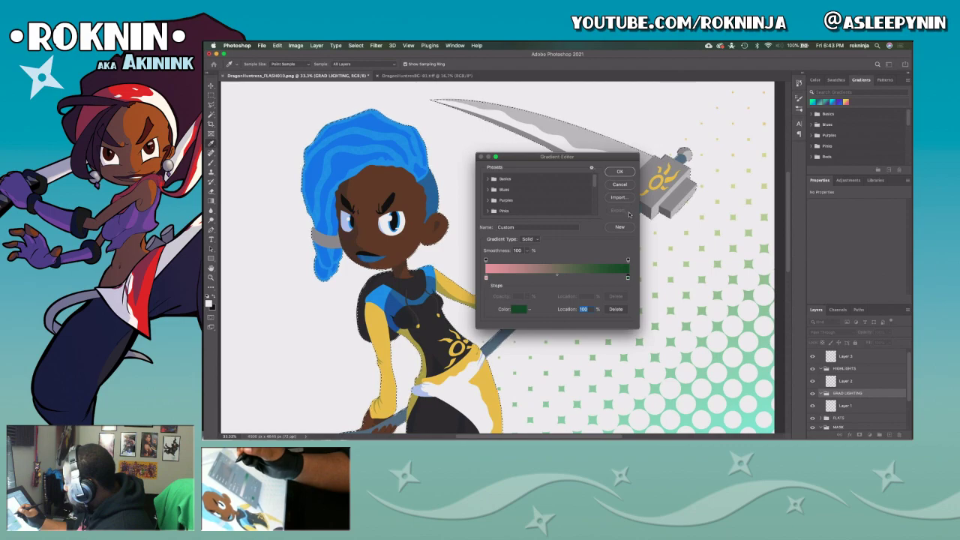
Shift the ending color stop to 99% and change its color to dark brown.
{"action": "left_click_drag", "start_coordinate": [627, 277], "coordinate": [627, 279]}
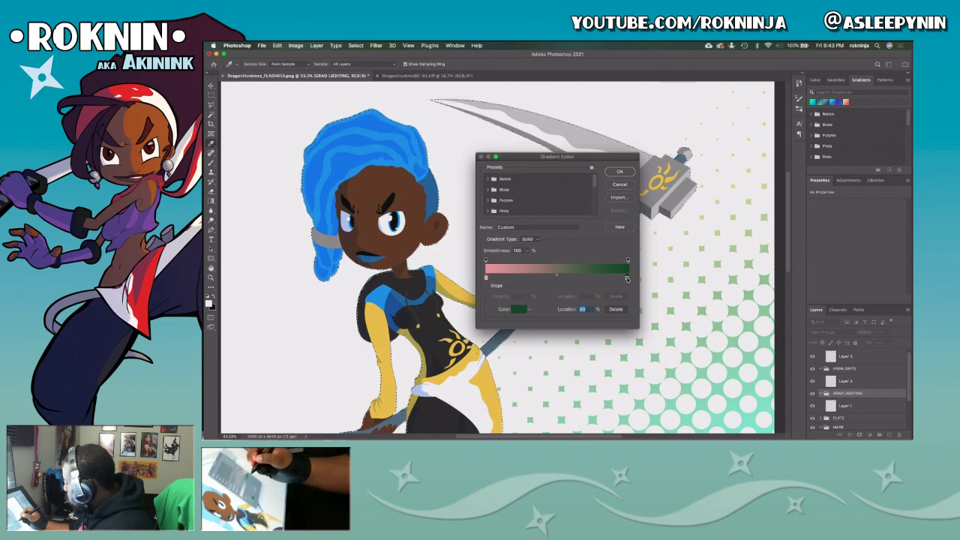
{"action": "left_click", "coordinate": [523, 310]}
{"action": "left_click_drag", "start_coordinate": [568, 276], "coordinate": [557, 258]}
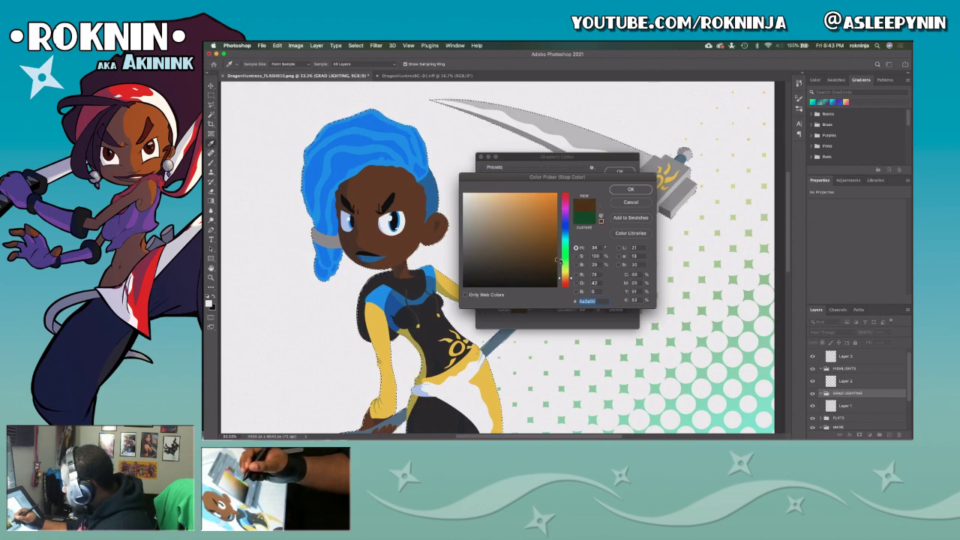
{"action": "left_click", "coordinate": [631, 189]}
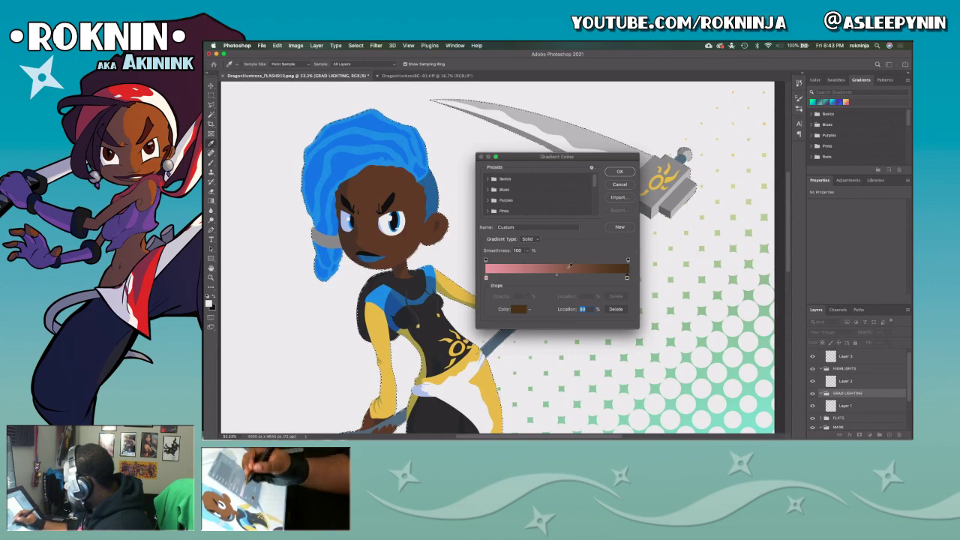
Change the gradient's starting color stop to a bright orange with a hue of 34°.
{"action": "left_click", "coordinate": [486, 278]}
{"action": "left_click", "coordinate": [525, 309]}
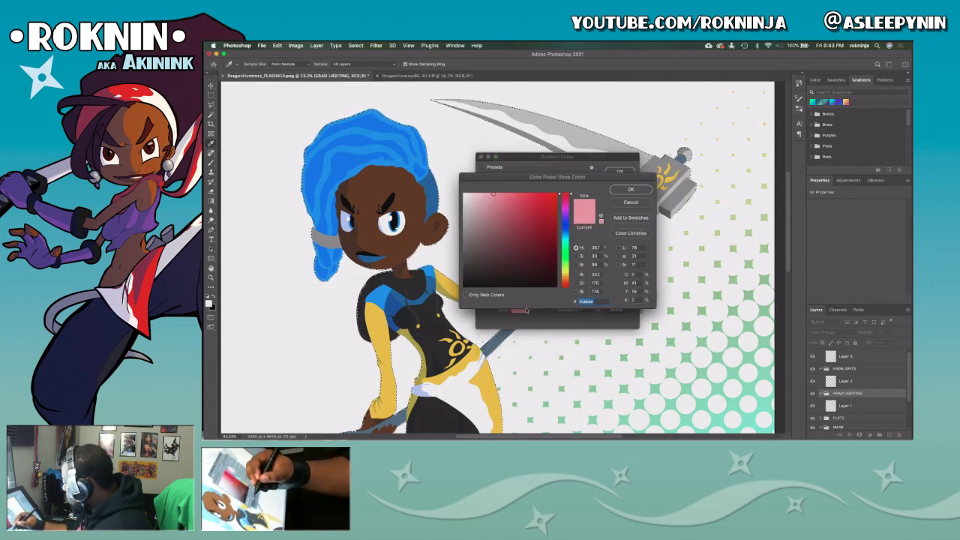
{"action": "left_click", "coordinate": [556, 194]}
{"action": "left_click", "coordinate": [566, 281]}
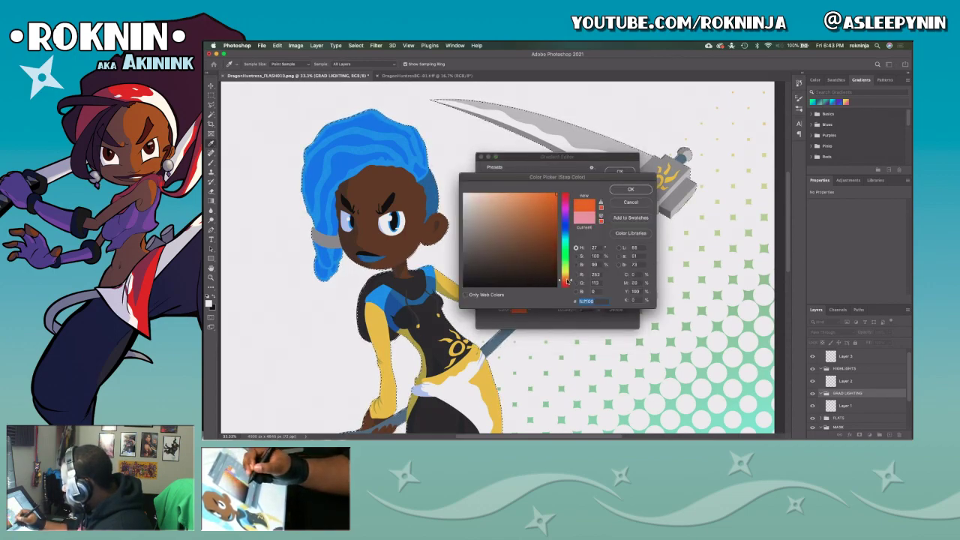
{"action": "left_click", "coordinate": [568, 278]}
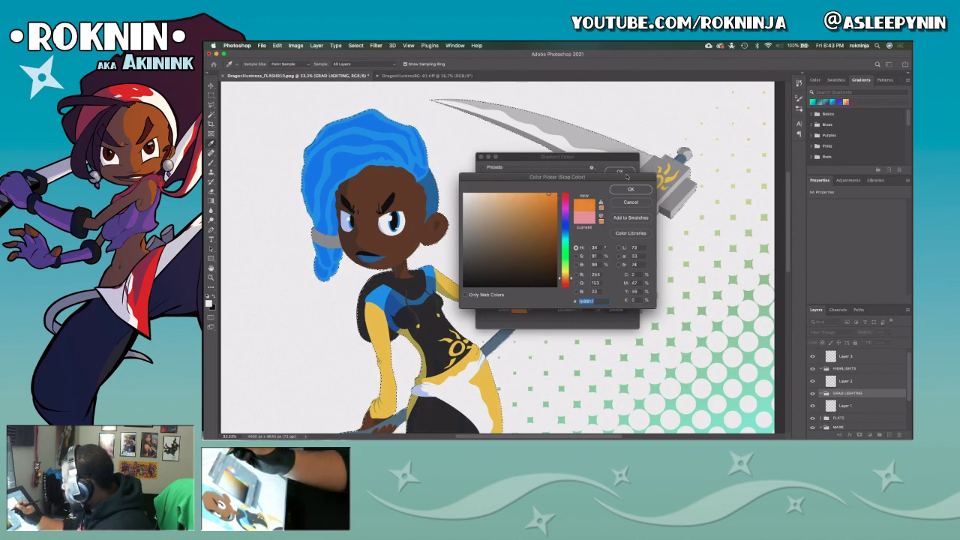
{"action": "left_click", "coordinate": [630, 189]}
Move the gradient's ending color stop to 100%, change its color to dark blue, and accept the custom orange-to-blue gradient.
{"action": "left_click", "coordinate": [626, 279]}
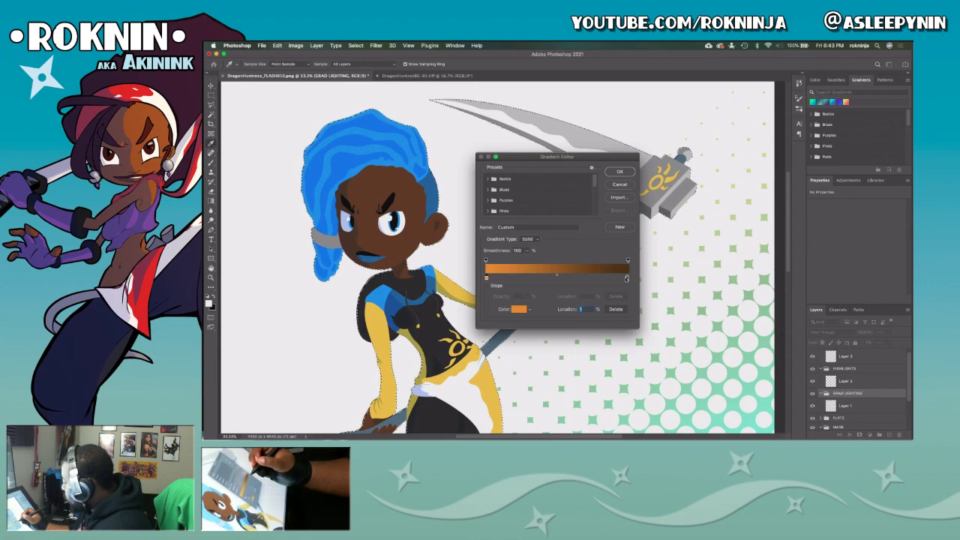
{"action": "left_click_drag", "start_coordinate": [626, 279], "coordinate": [635, 280]}
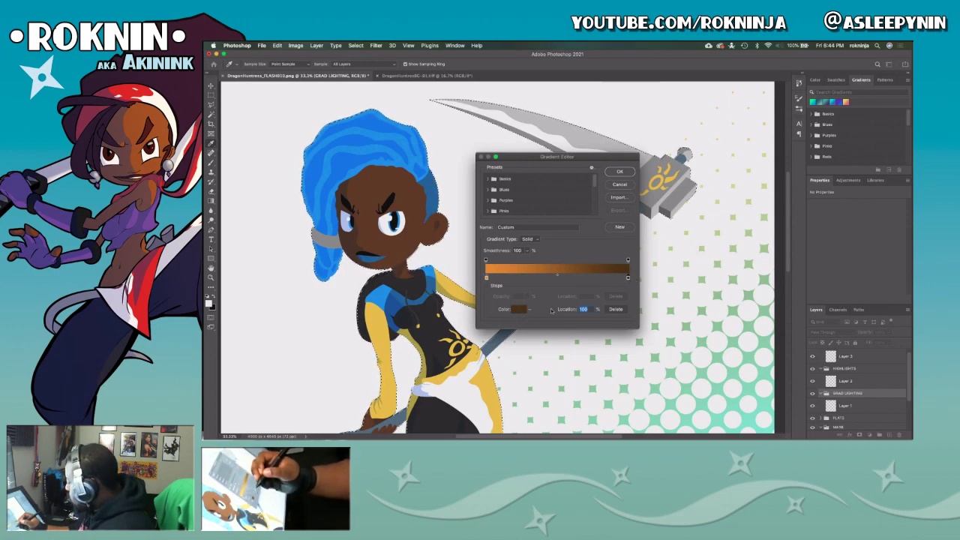
{"action": "left_click", "coordinate": [519, 309]}
{"action": "left_click", "coordinate": [568, 233]}
{"action": "left_click_drag", "start_coordinate": [556, 219], "coordinate": [538, 193]}
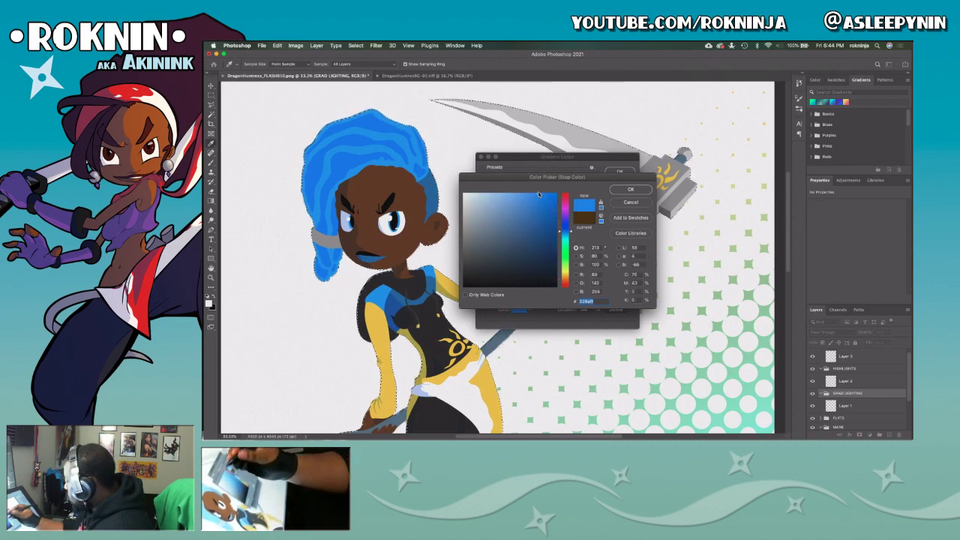
{"action": "left_click", "coordinate": [630, 188]}
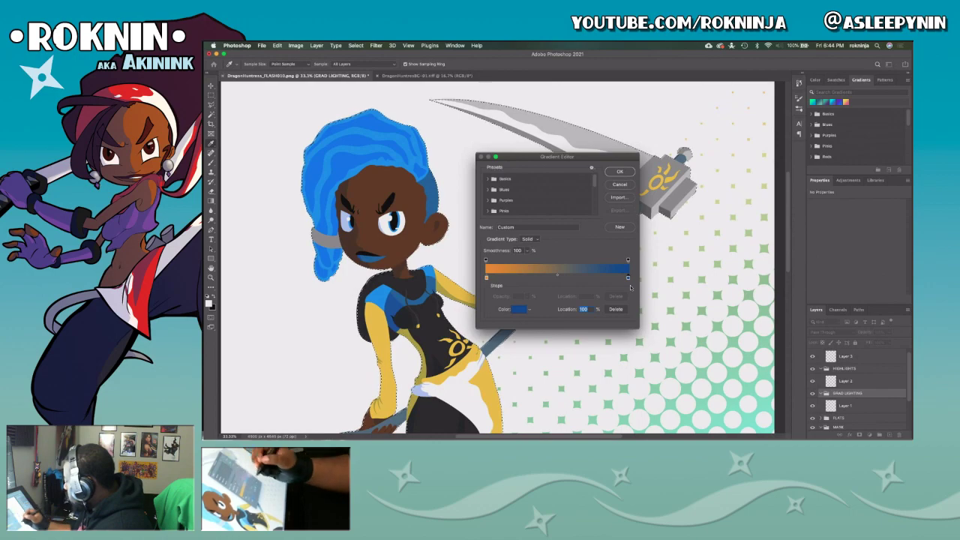
{"action": "key", "text": "Return"}
Fill the character selection on Layer 1 in GRAD LIGHTING with the linear gradient, running from the scythe blade diagonally to the legs.
{"action": "key", "text": "z"}
{"action": "left_click", "coordinate": [639, 287], "text": "alt"}
{"action": "left_click_drag", "start_coordinate": [637, 363], "coordinate": [634, 280]}
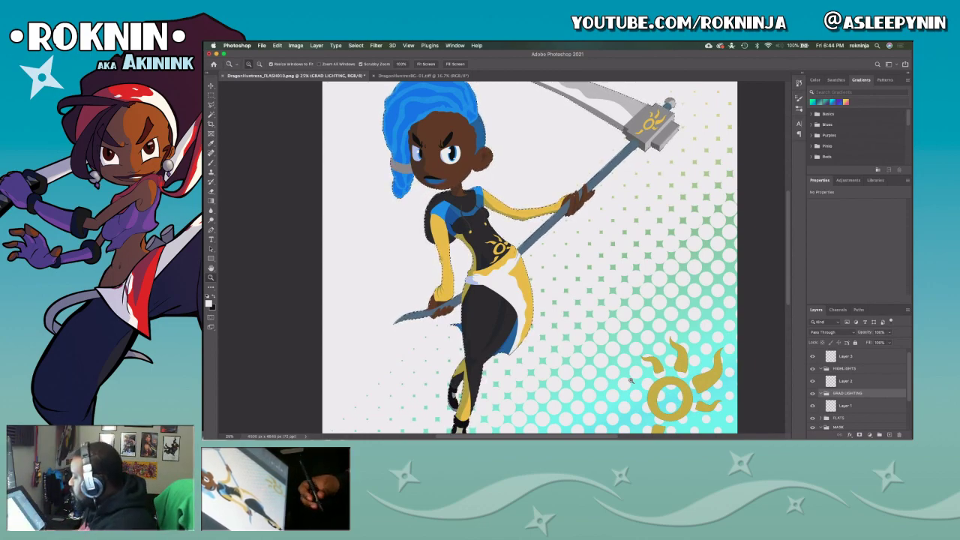
{"action": "left_click_drag", "start_coordinate": [631, 381], "coordinate": [591, 270]}
{"action": "key", "text": "super+minus"}
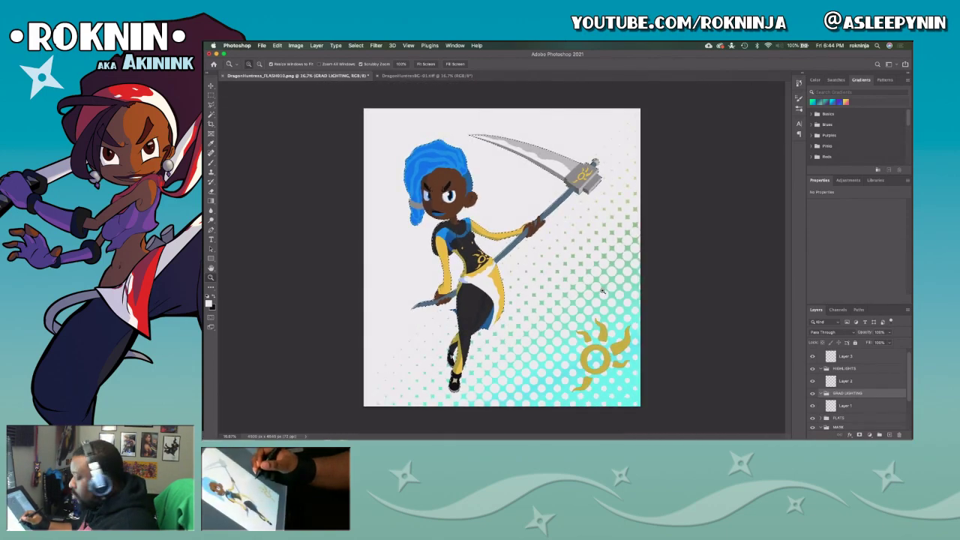
{"action": "key", "text": "g"}
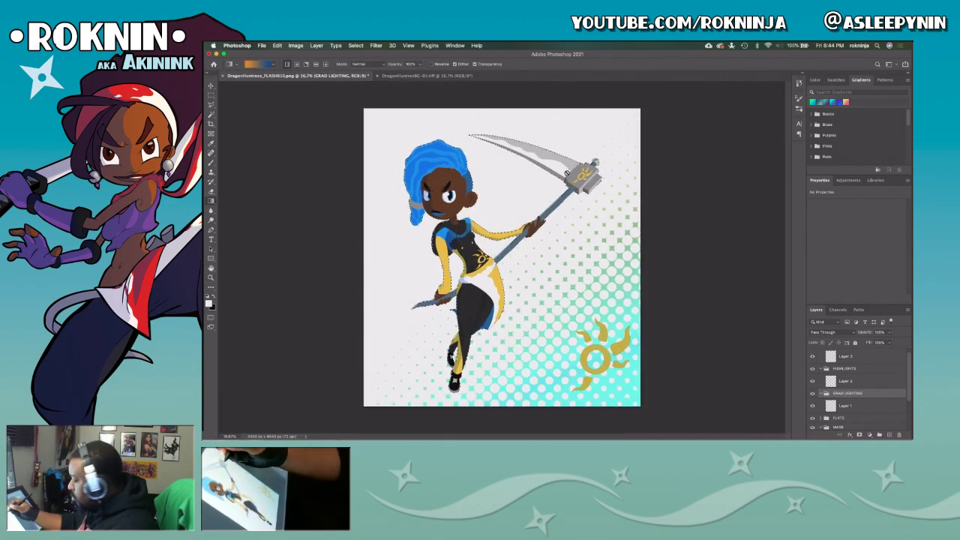
{"action": "left_click", "coordinate": [854, 406]}
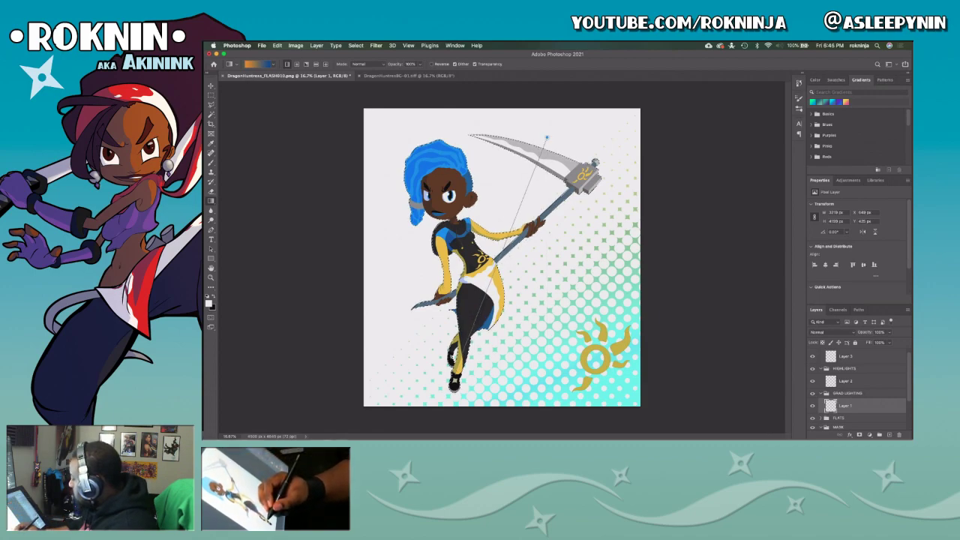
{"action": "left_click_drag", "start_coordinate": [471, 334], "coordinate": [471, 334]}
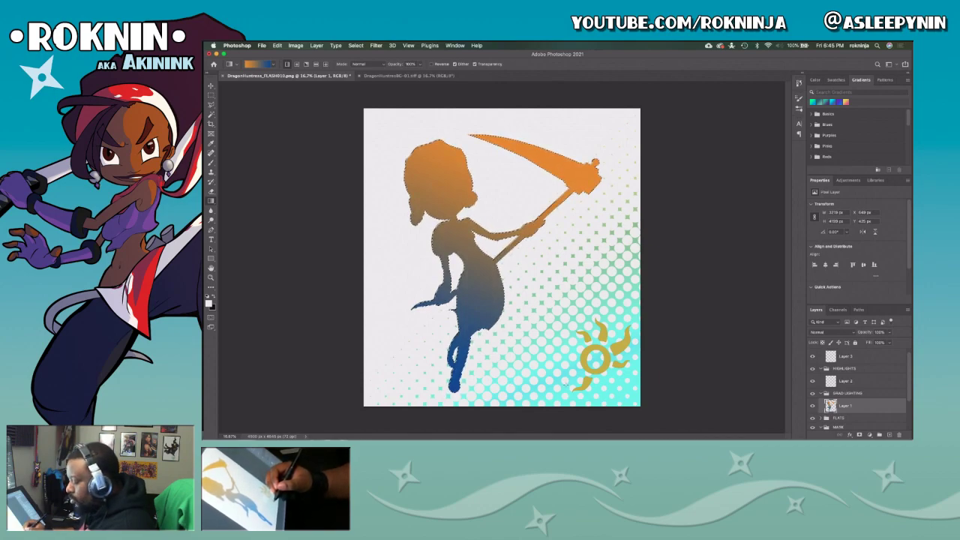
Try the Color Dodge blend mode on the gradient layer at 30% opacity.
{"action": "left_click", "coordinate": [852, 332]}
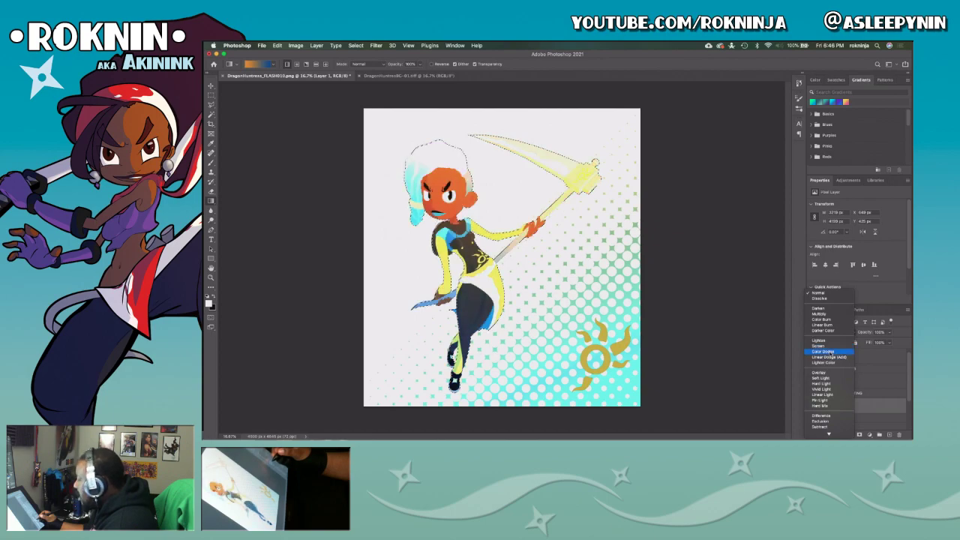
{"action": "left_click", "coordinate": [831, 352]}
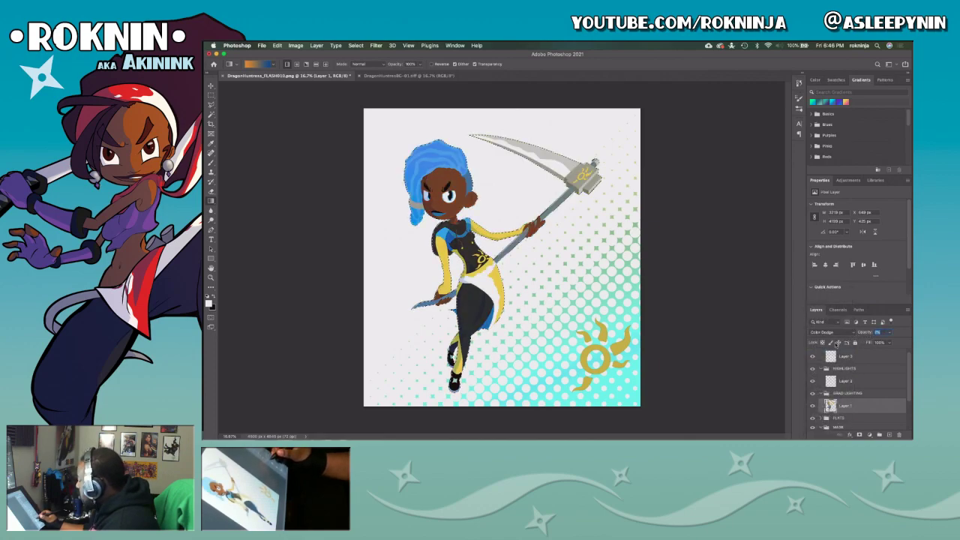
{"action": "type", "text": "40"}
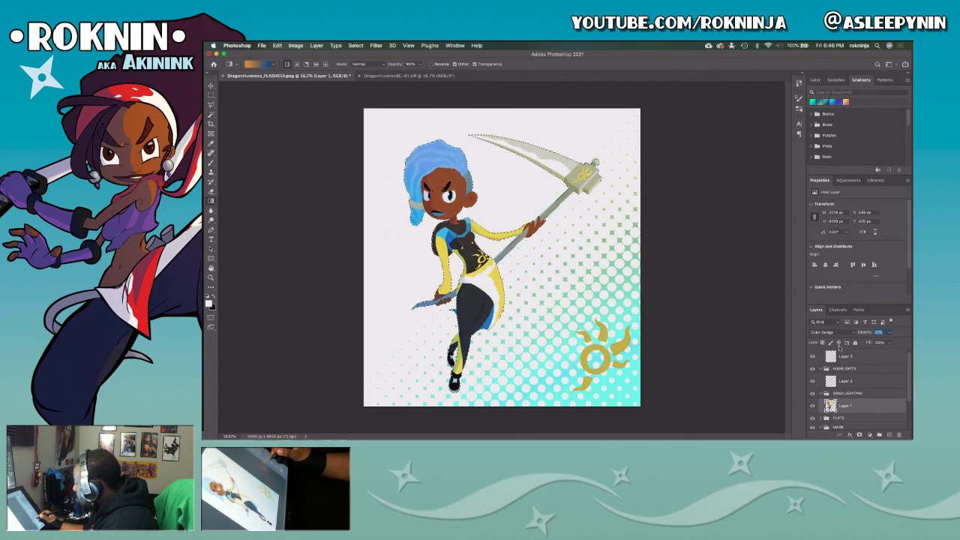
{"action": "type", "text": "20"}
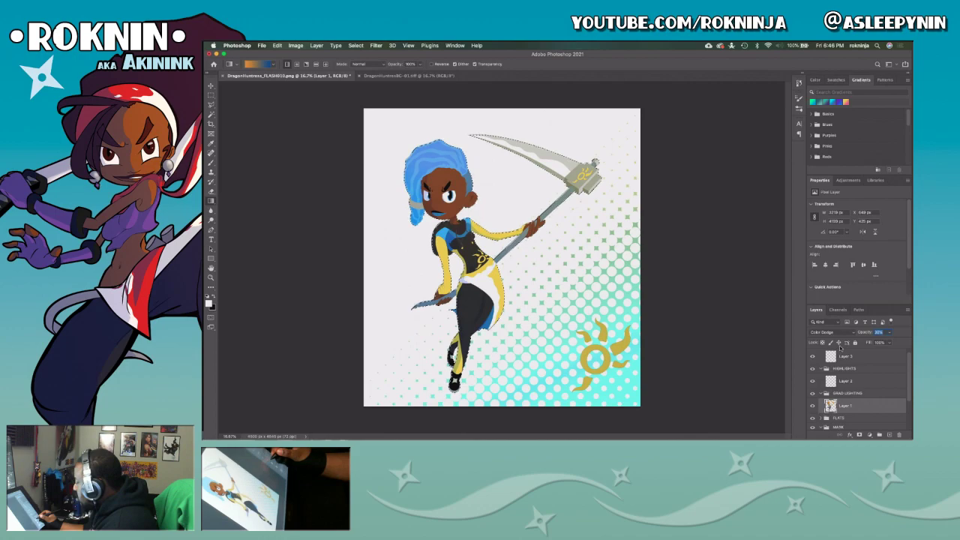
{"action": "key", "text": "Return"}
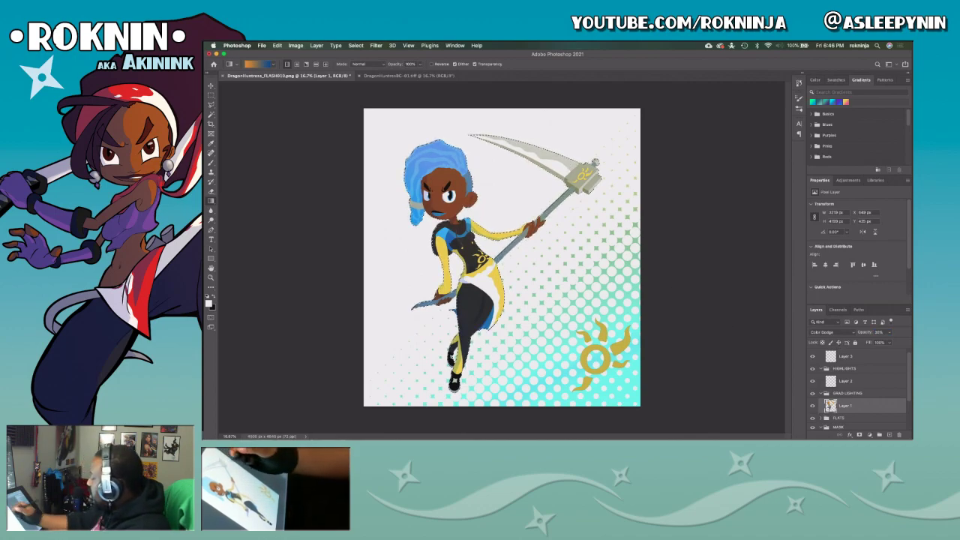
Try the Color Burn blend mode on the gradient layer with its opacity raised to 100%.
{"action": "left_click", "coordinate": [833, 332]}
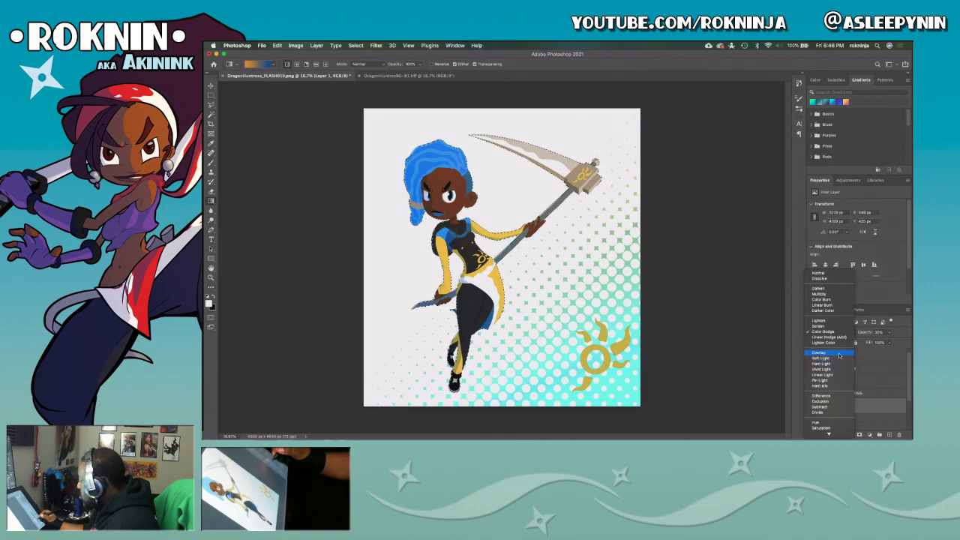
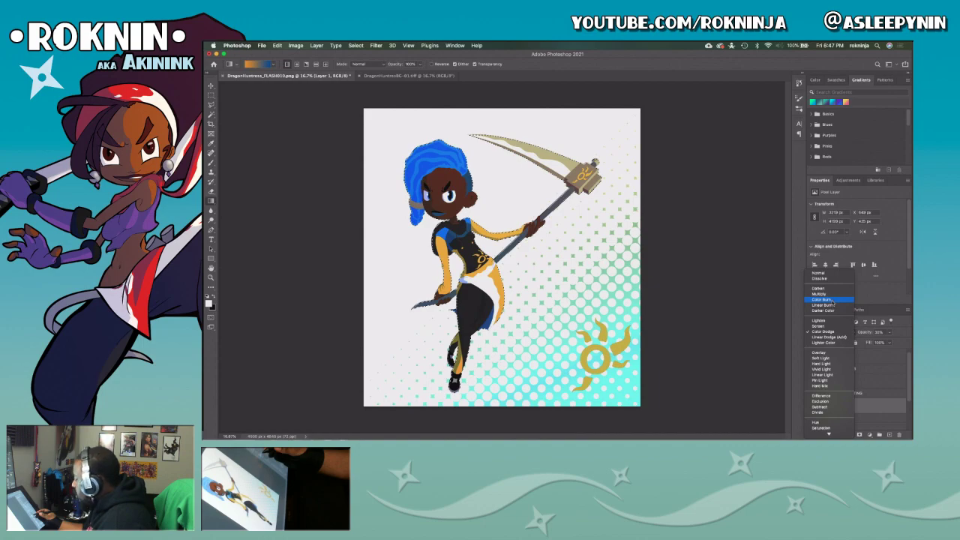
{"action": "left_click", "coordinate": [834, 301]}
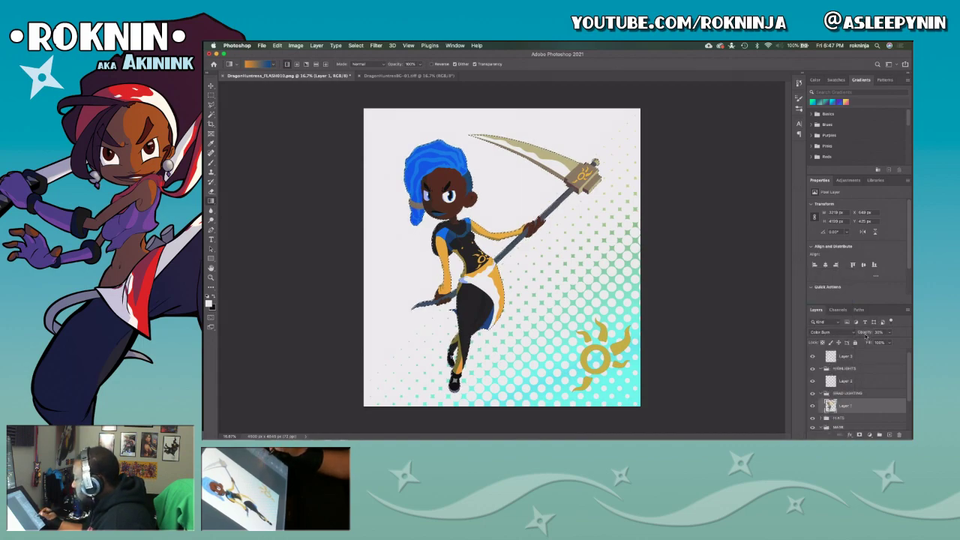
{"action": "left_click", "coordinate": [864, 335]}
{"action": "left_click_drag", "start_coordinate": [864, 337], "coordinate": [888, 328]}
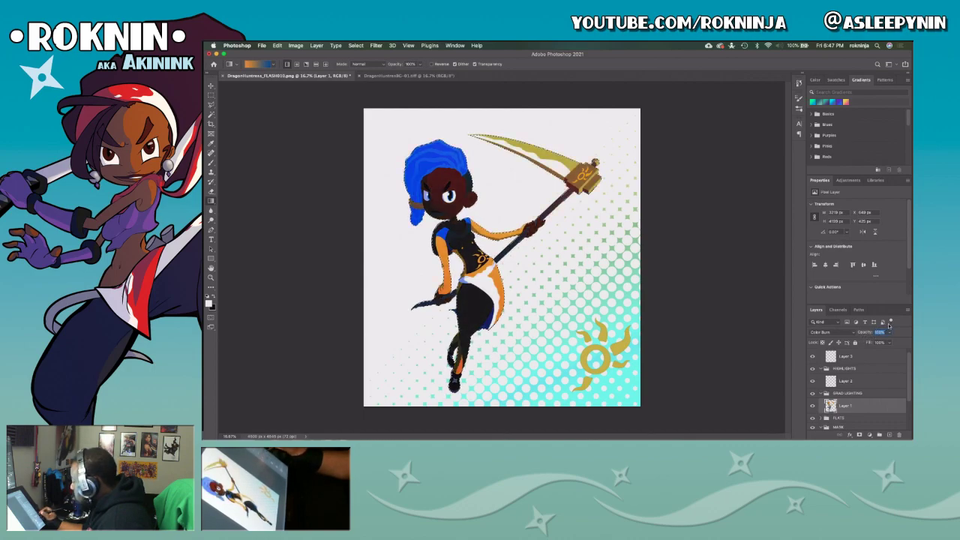
Set the gradient layer to Color Dodge at 17% opacity and compare the artwork with the layer hidden and shown.
{"action": "left_click", "coordinate": [852, 333]}
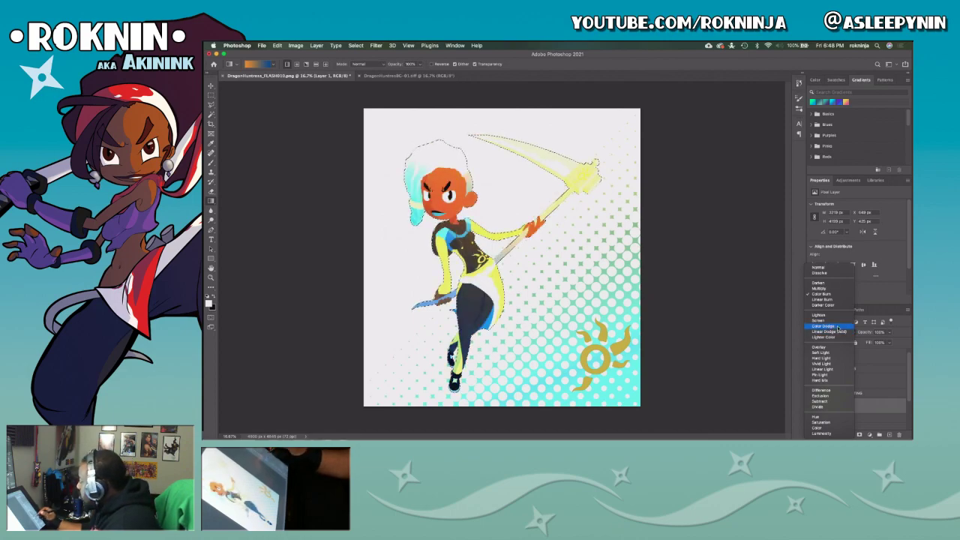
{"action": "left_click", "coordinate": [836, 326]}
{"action": "left_click_drag", "start_coordinate": [868, 336], "coordinate": [844, 334]}
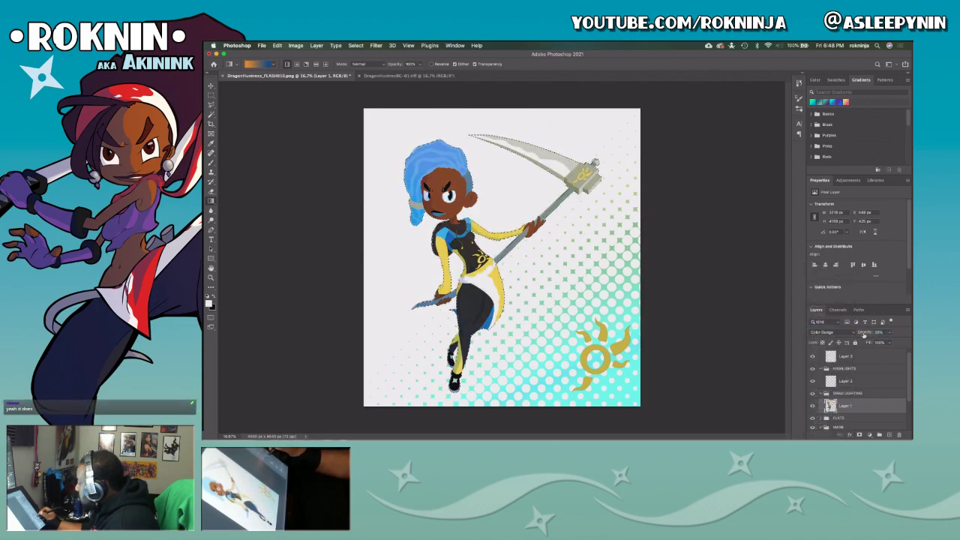
{"action": "type", "text": "11"}
{"action": "key", "text": "Return"}
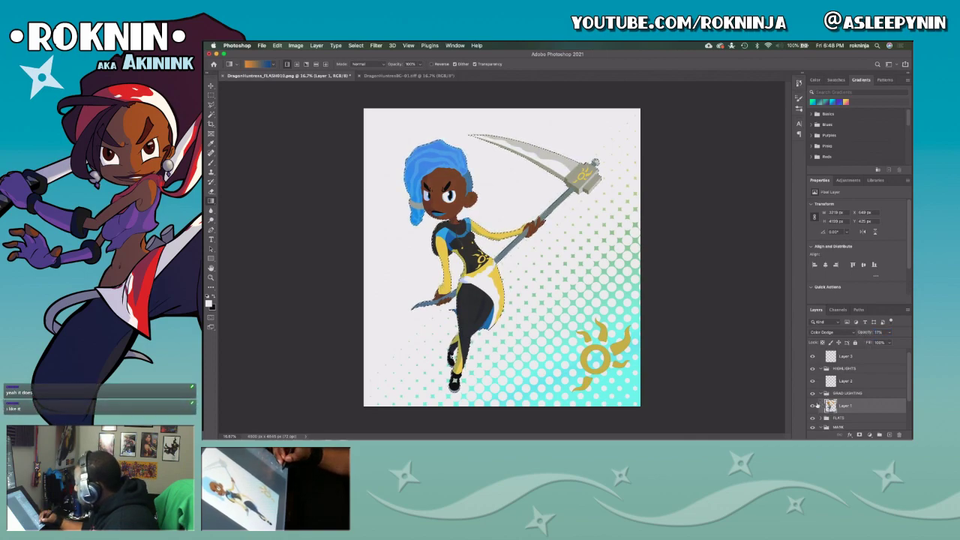
{"action": "left_click", "coordinate": [812, 406]}
{"action": "left_click", "coordinate": [812, 406]}
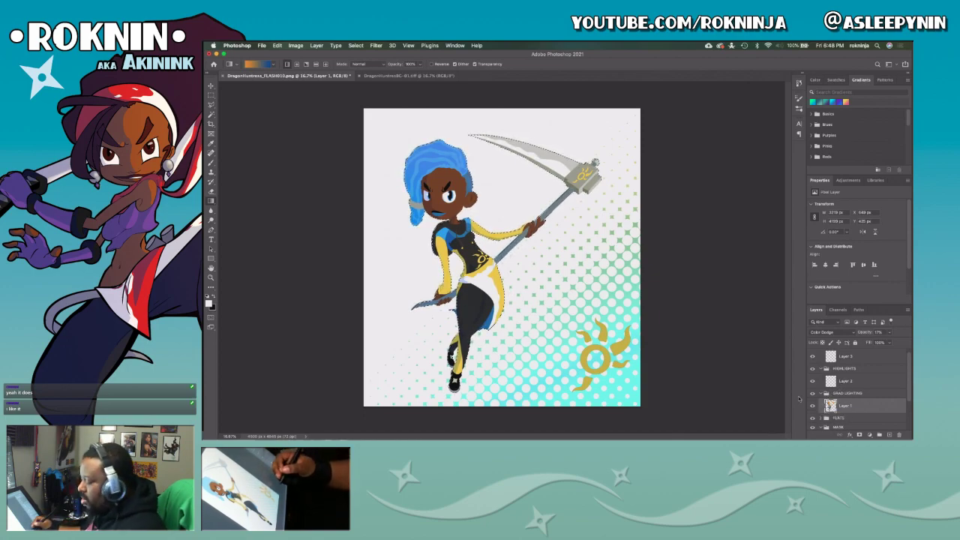
Set the gradient layer's opacity to 19% while viewing the character closer up.
{"action": "key", "text": "z"}
{"action": "left_click", "coordinate": [556, 255]}
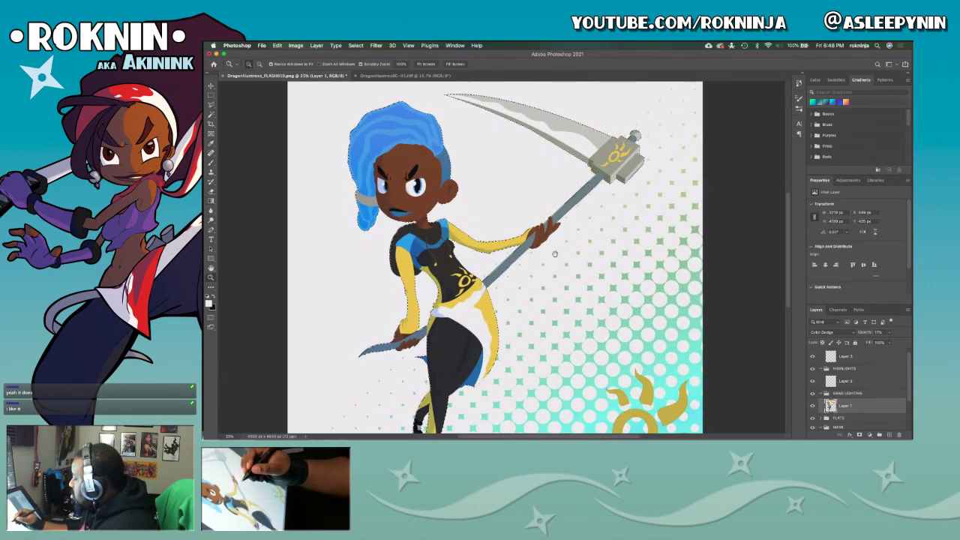
{"action": "left_click_drag", "start_coordinate": [556, 254], "coordinate": [580, 277]}
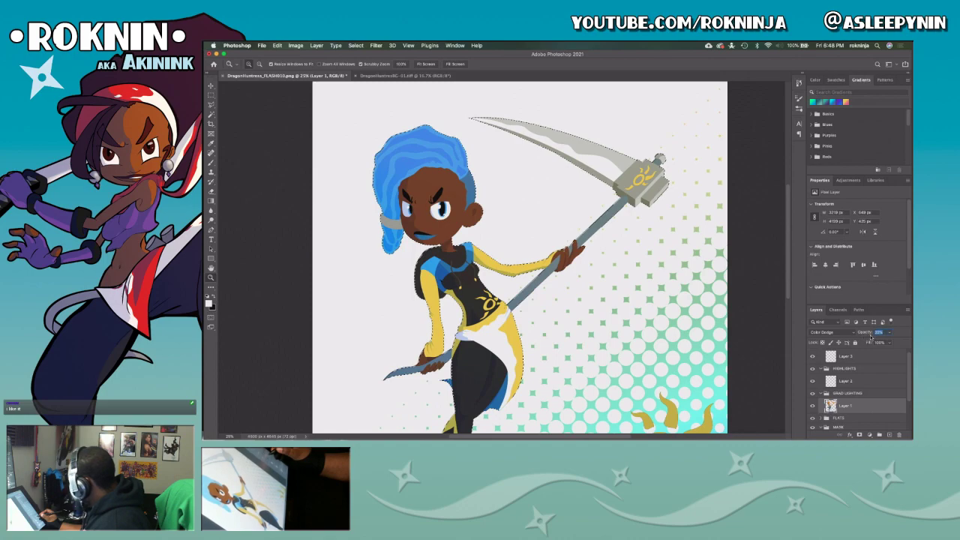
{"action": "type", "text": "30"}
{"action": "key", "text": "Return"}
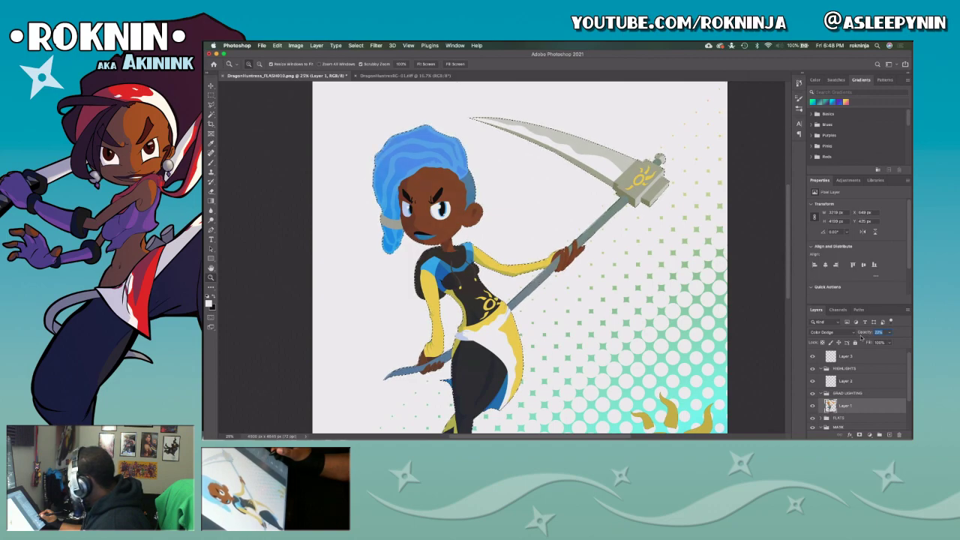
{"action": "key", "text": "Return"}
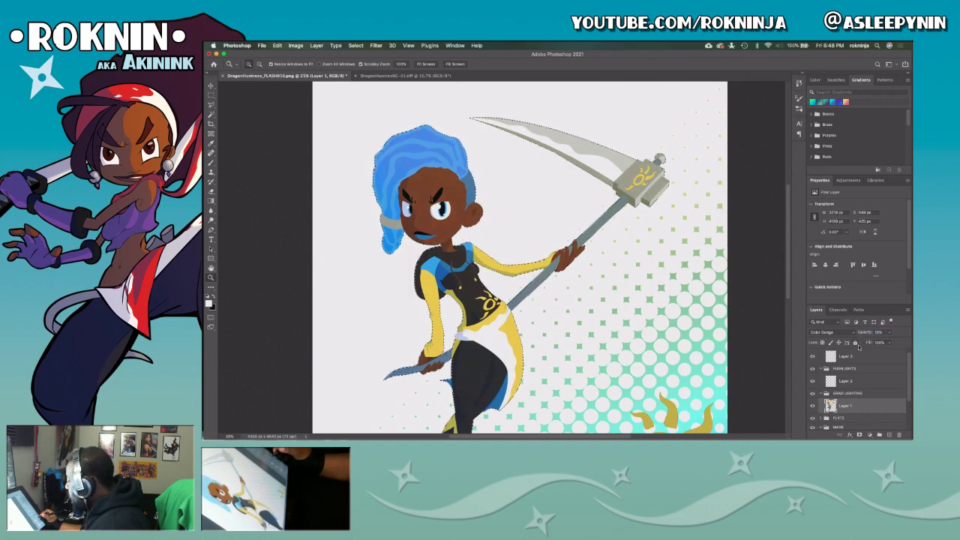
Compare the character with and without the gradient lighting by repeatedly hiding and showing Layer 1, leaving it shown.
{"action": "left_click", "coordinate": [812, 406]}
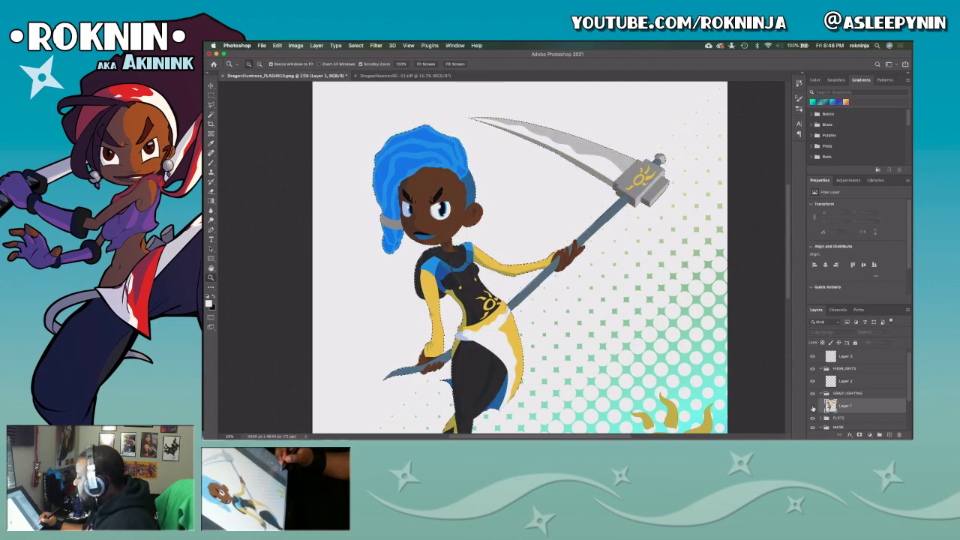
{"action": "left_click", "coordinate": [813, 406]}
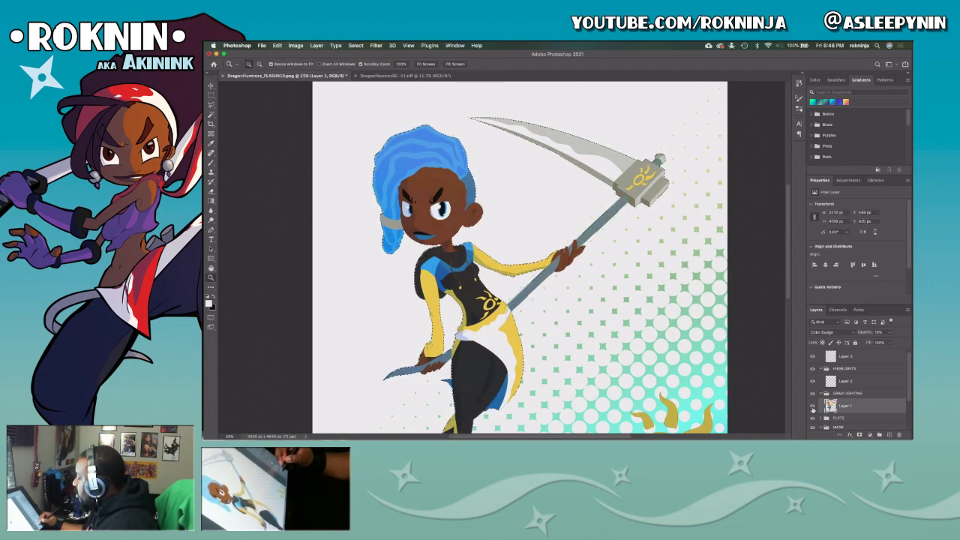
{"action": "left_click", "coordinate": [812, 407]}
{"action": "left_click", "coordinate": [812, 409]}
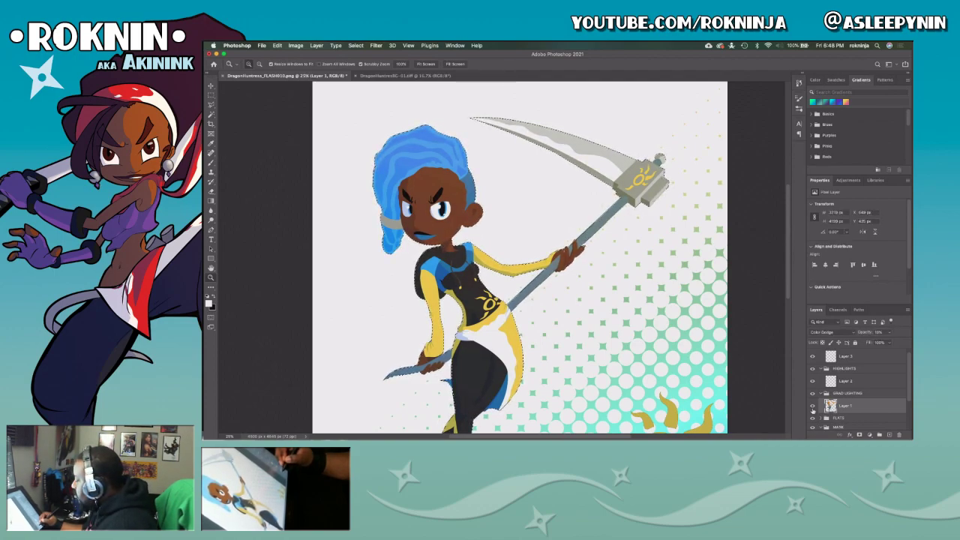
{"action": "left_click", "coordinate": [812, 409]}
{"action": "left_click", "coordinate": [812, 409]}
{"action": "left_click", "coordinate": [812, 409]}
{"action": "left_click", "coordinate": [812, 409]}
{"action": "left_click", "coordinate": [812, 409]}
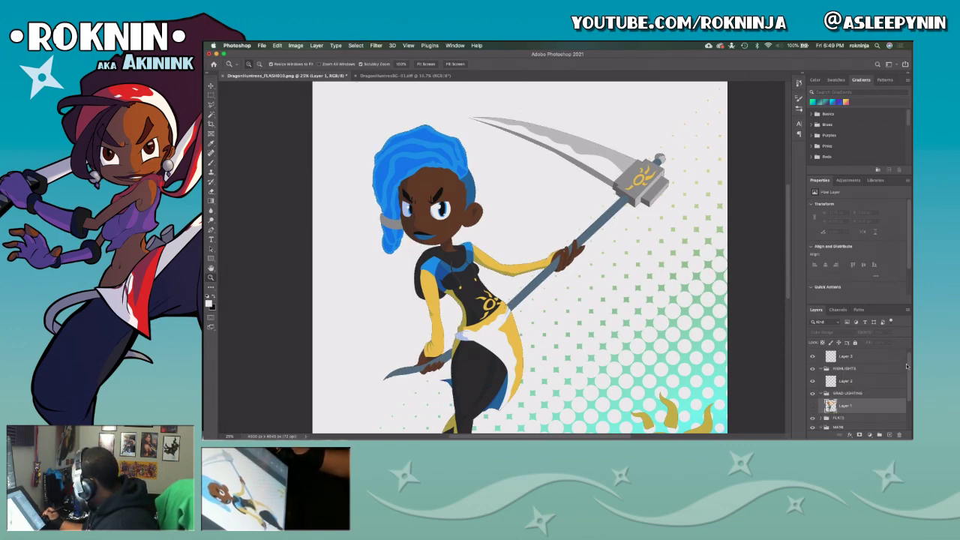
{"action": "scroll", "coordinate": [908, 368], "scroll_direction": "down", "scroll_amount": 2}
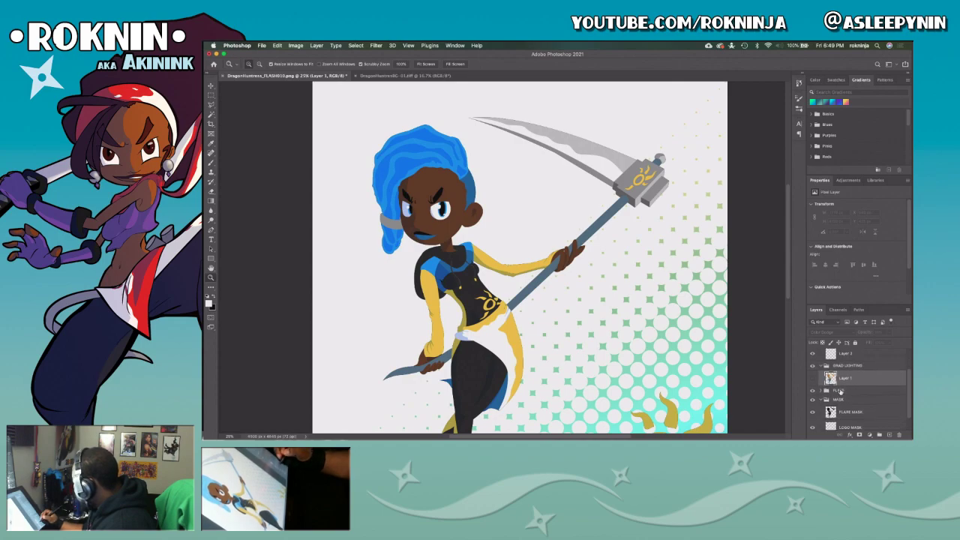
{"action": "left_click", "coordinate": [813, 379]}
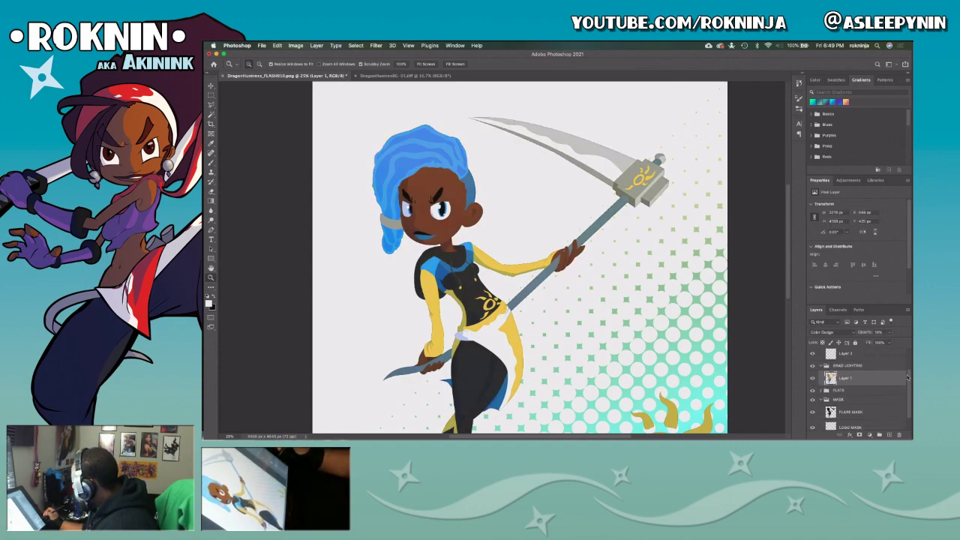
Select the FLARE MASK layer in the MASK group.
{"action": "scroll", "coordinate": [908, 384], "scroll_direction": "down", "scroll_amount": 1}
{"action": "left_click", "coordinate": [862, 400]}
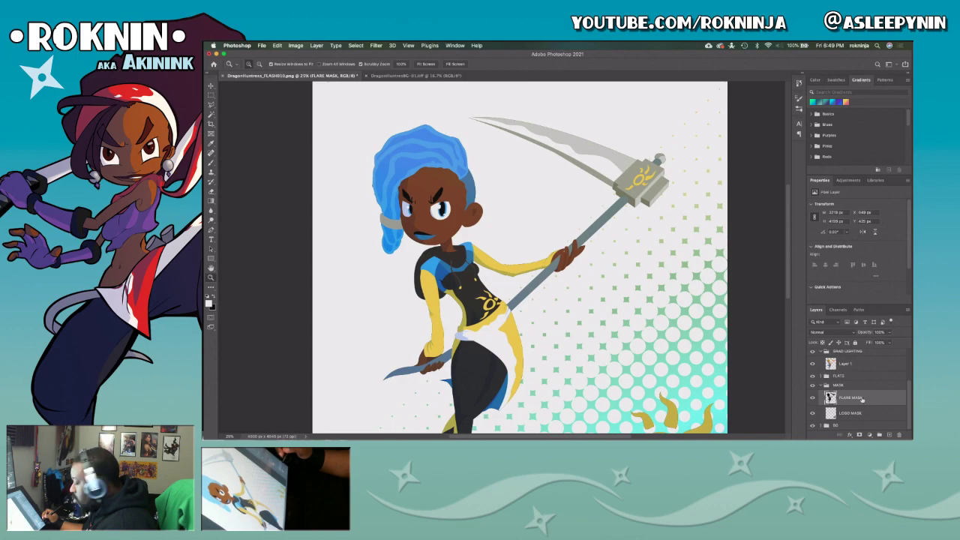
{"action": "key", "text": "super+Tab"}
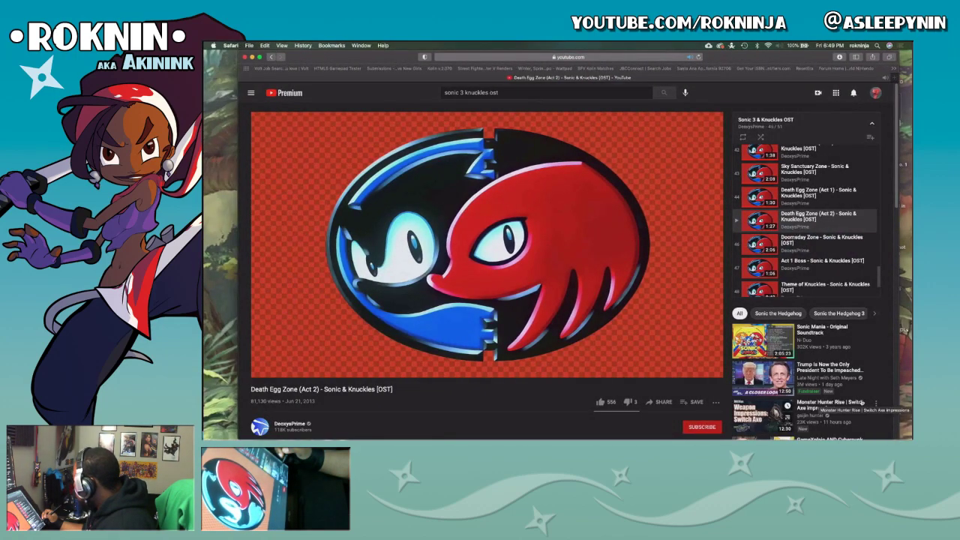
{"action": "key", "text": "super+Tab"}
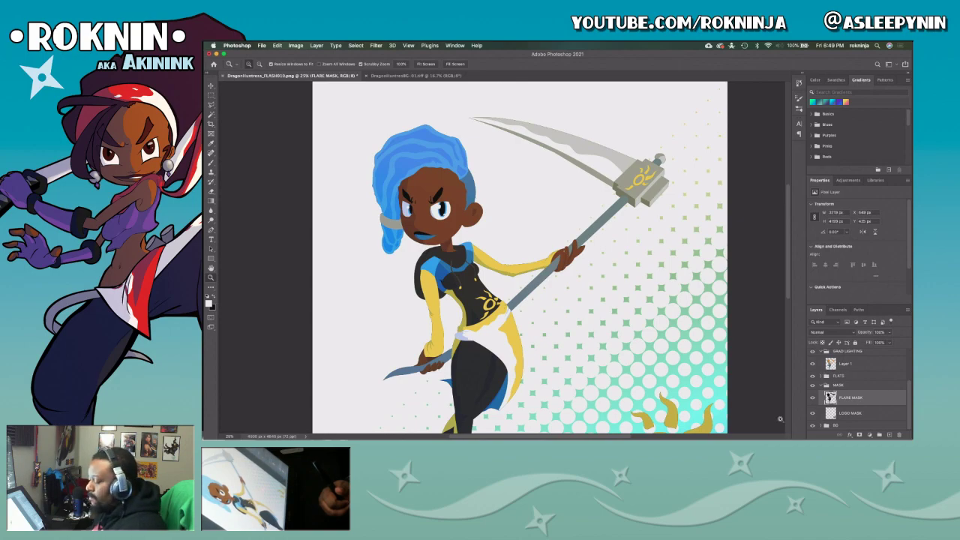
Save the artwork on the computer as the Photoshop file DragonHuntress_FLASH011.psd in the DragonHuntress Maybe folder, with maximum compatibility.
{"action": "key", "text": "super+s"}
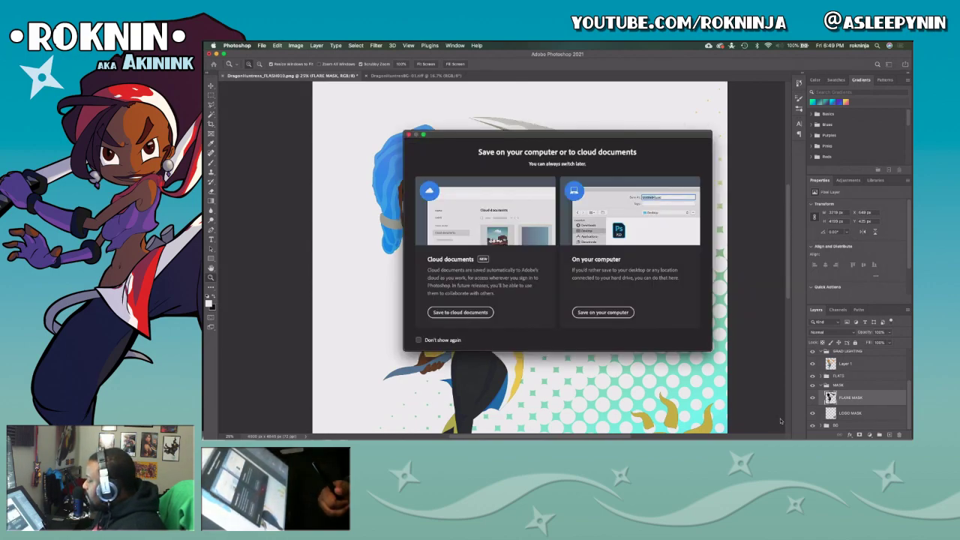
{"action": "left_click", "coordinate": [606, 312]}
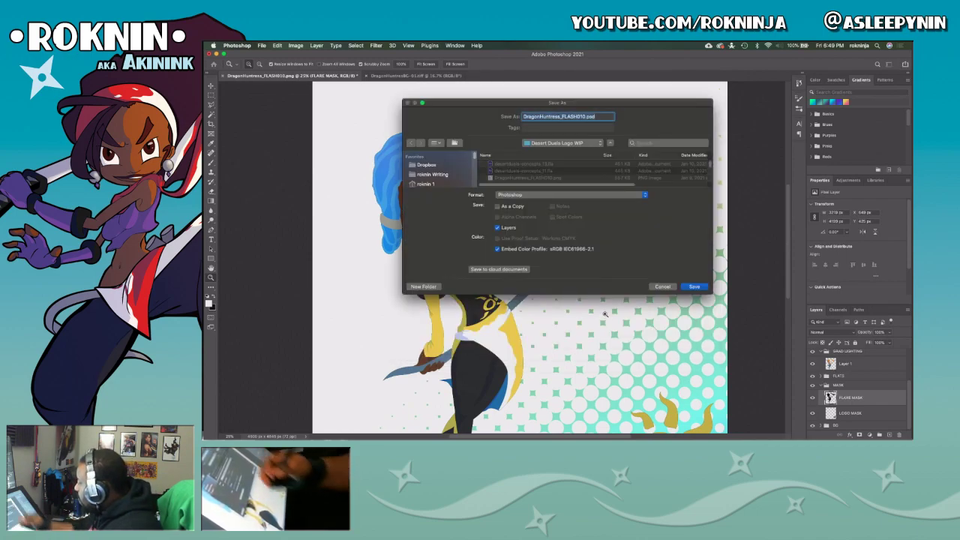
{"action": "left_click", "coordinate": [582, 145]}
{"action": "left_click", "coordinate": [585, 153]}
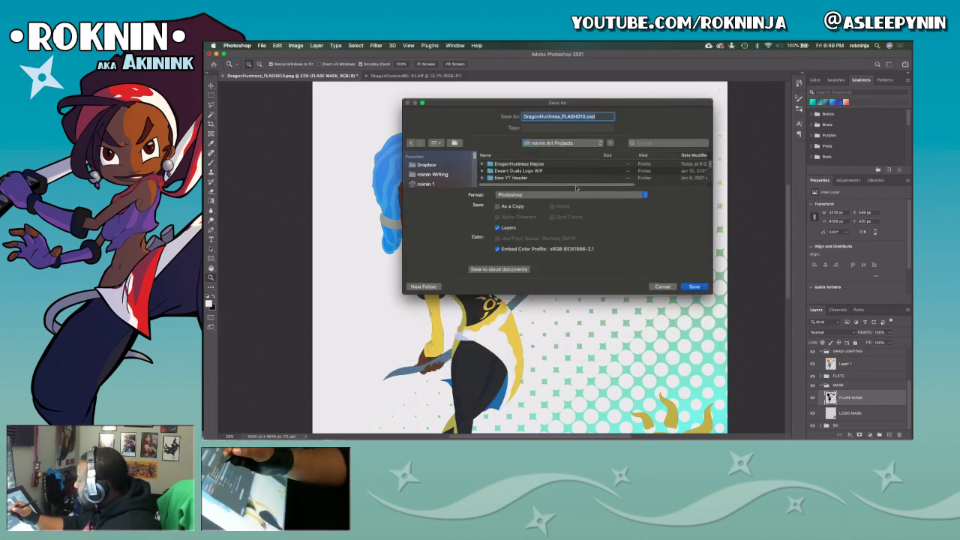
{"action": "double_click", "coordinate": [540, 164]}
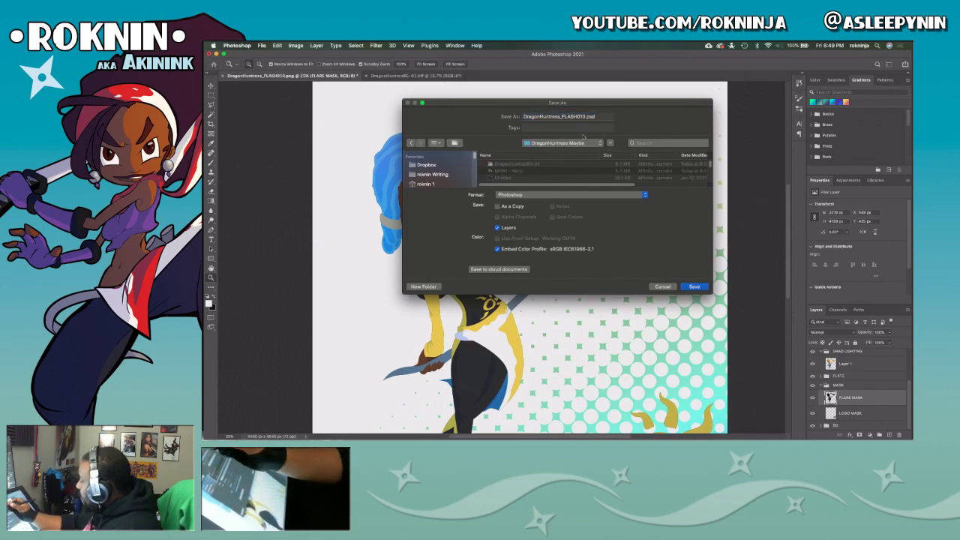
{"action": "left_click", "coordinate": [585, 117]}
{"action": "key", "text": "BackSpace"}
{"action": "type", "text": "1"}
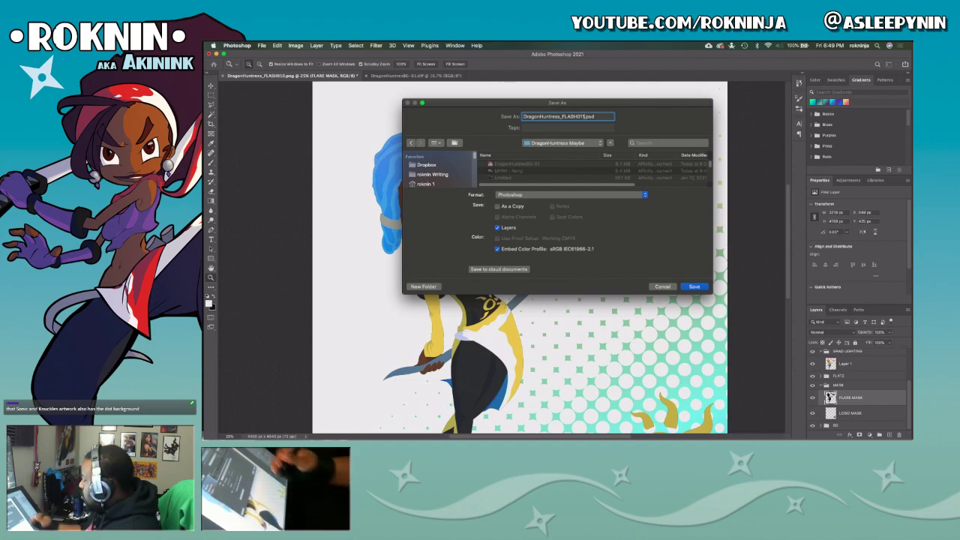
{"action": "left_click", "coordinate": [695, 286]}
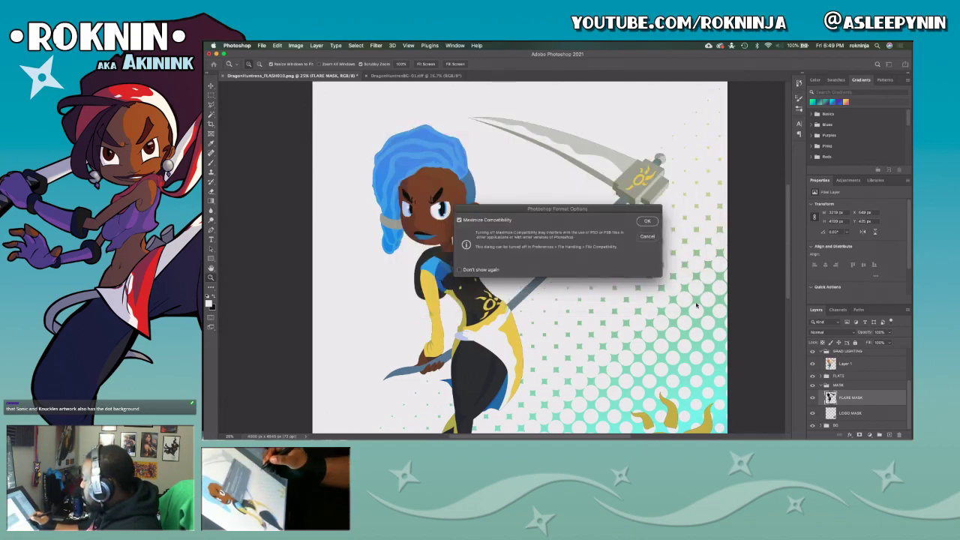
{"action": "left_click", "coordinate": [648, 221]}
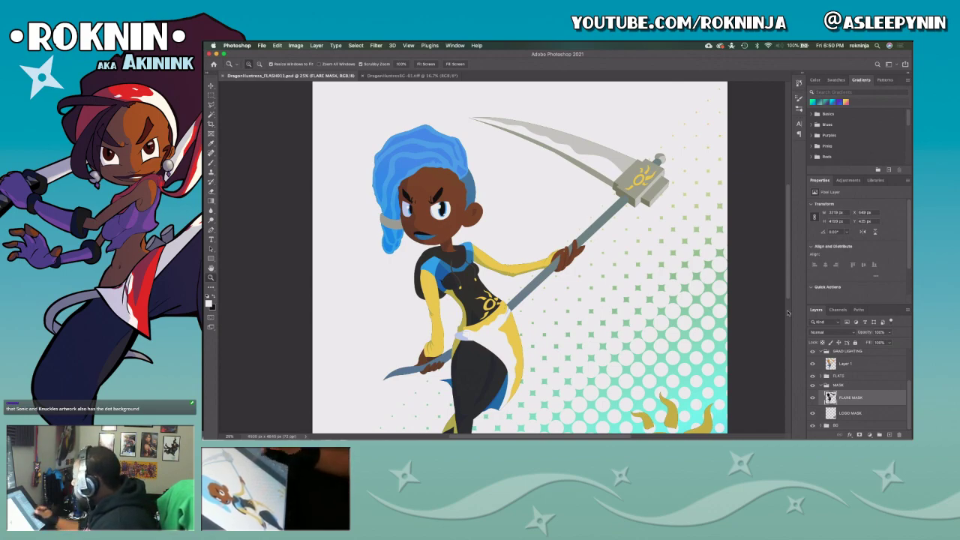
{"action": "mouse_move", "coordinate": [789, 283]}
{"action": "left_mouse_down"}
{"action": "mouse_move", "coordinate": [785, 364]}
{"action": "mouse_move", "coordinate": [779, 292]}
{"action": "left_mouse_up"}
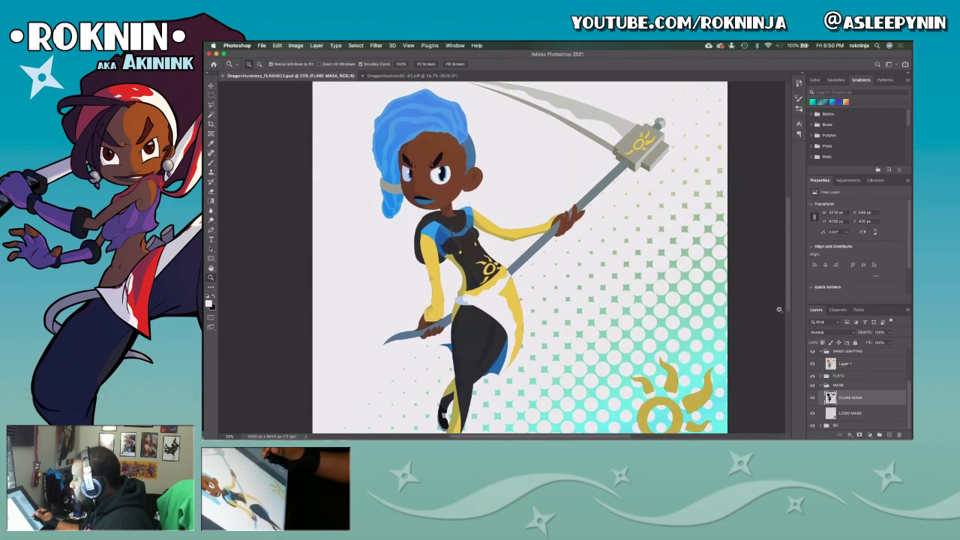
{"action": "mouse_move", "coordinate": [786, 312]}
{"action": "left_mouse_down"}
{"action": "mouse_move", "coordinate": [787, 326]}
{"action": "mouse_move", "coordinate": [788, 298]}
{"action": "left_mouse_up"}
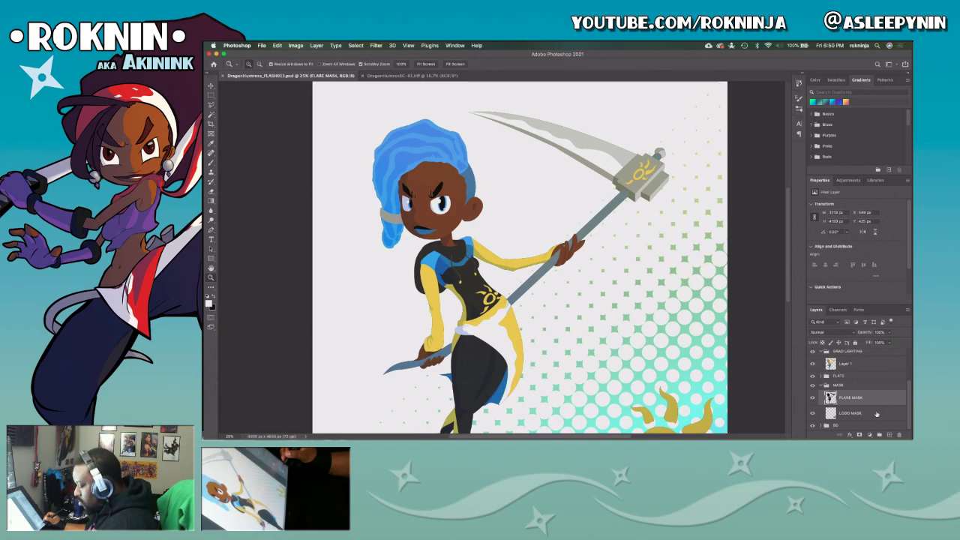
Switch to Safari and search YouTube for "super mario world bowser".
{"action": "key", "text": "super+Tab"}
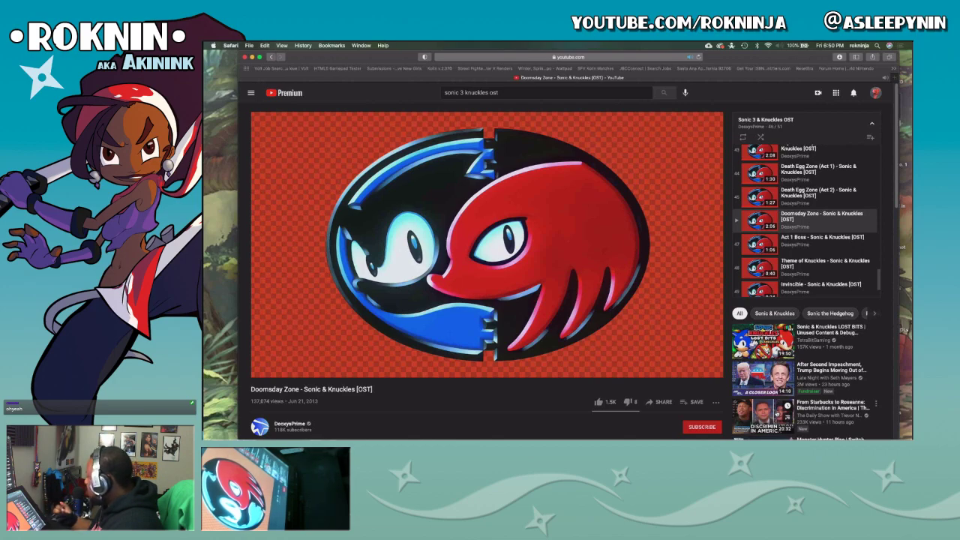
{"action": "left_click", "coordinate": [504, 93]}
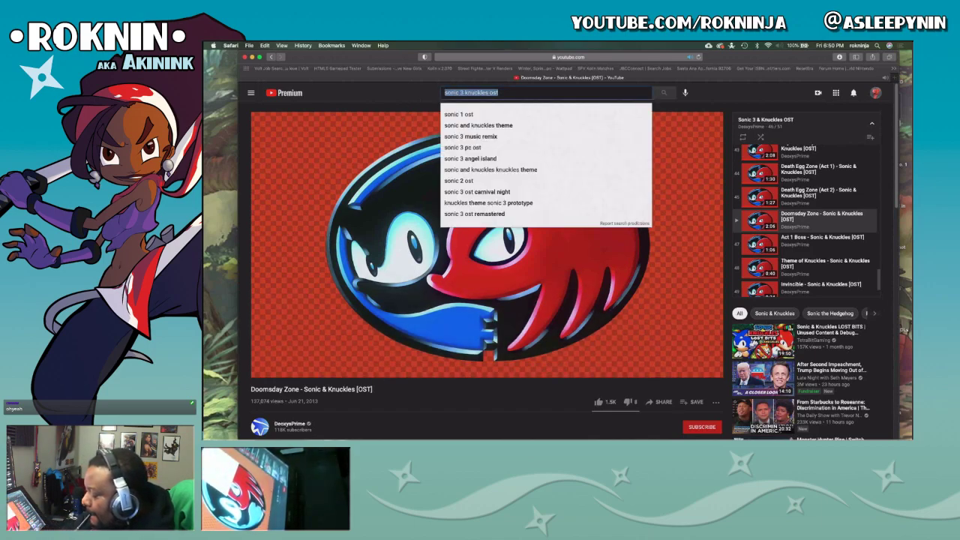
{"action": "type", "text": "super m"}
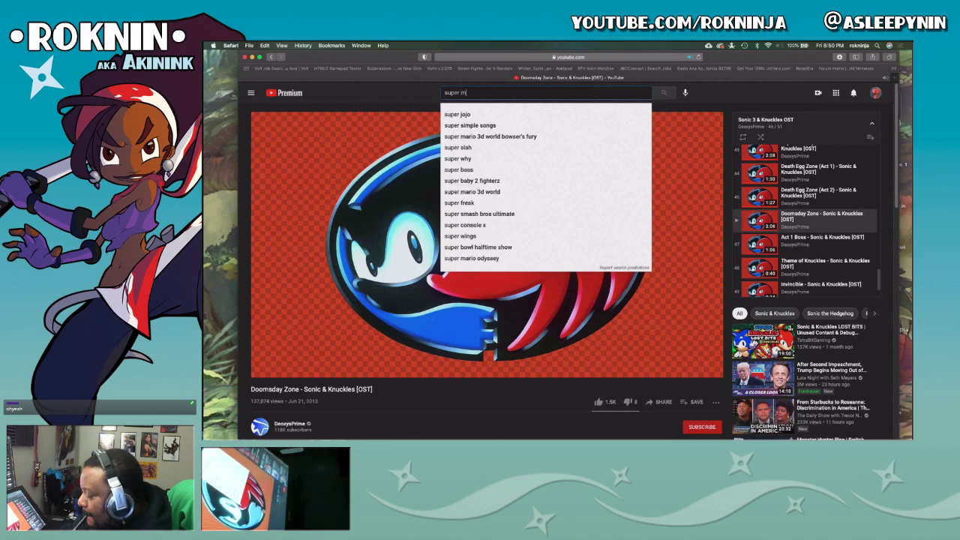
{"action": "type", "text": "ario world bowse"}
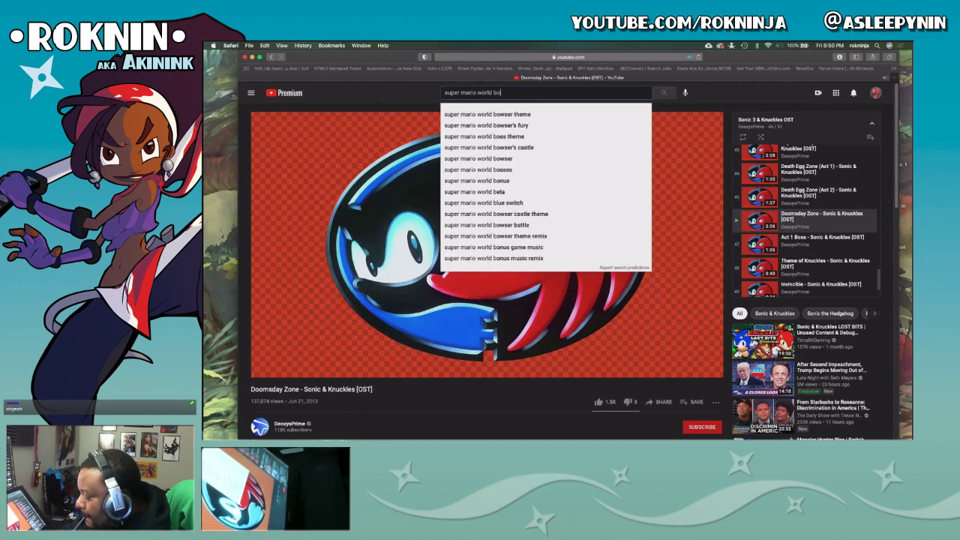
{"action": "type", "text": "r"}
{"action": "key", "text": "Return"}
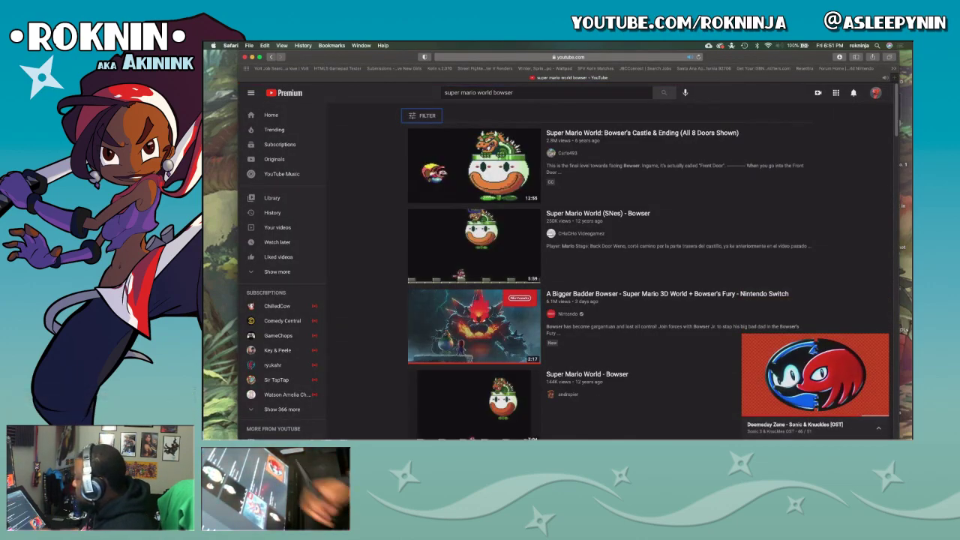
Refine the search to "super mario world bowser music" and play The Evil King Bowser - Super Mario World Music Extended.
{"action": "left_click", "coordinate": [524, 93]}
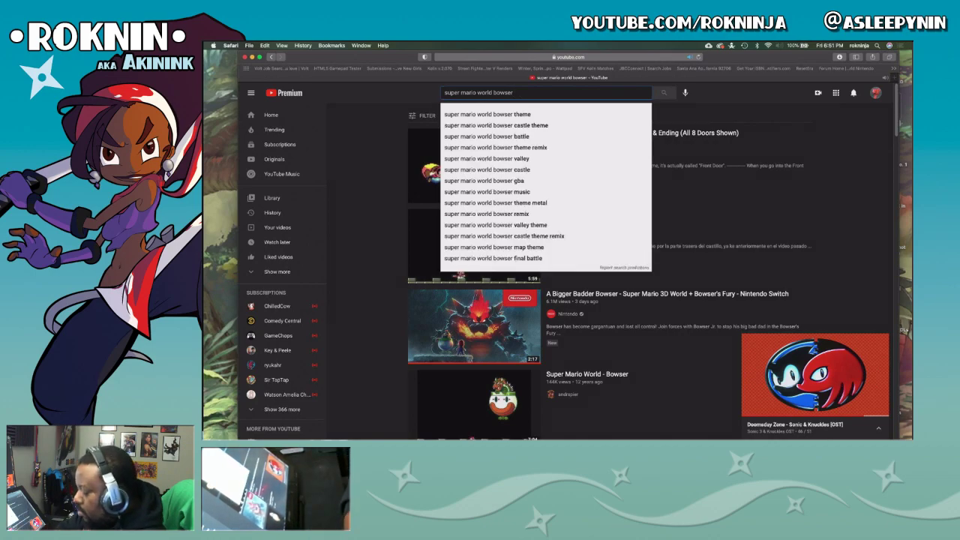
{"action": "type", "text": "music"}
{"action": "key", "text": "Return"}
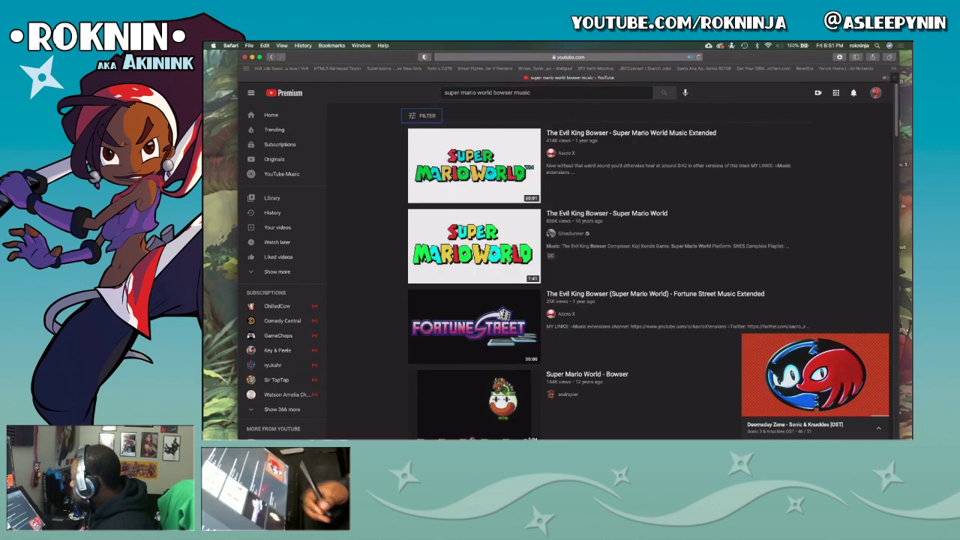
{"action": "left_click", "coordinate": [619, 133]}
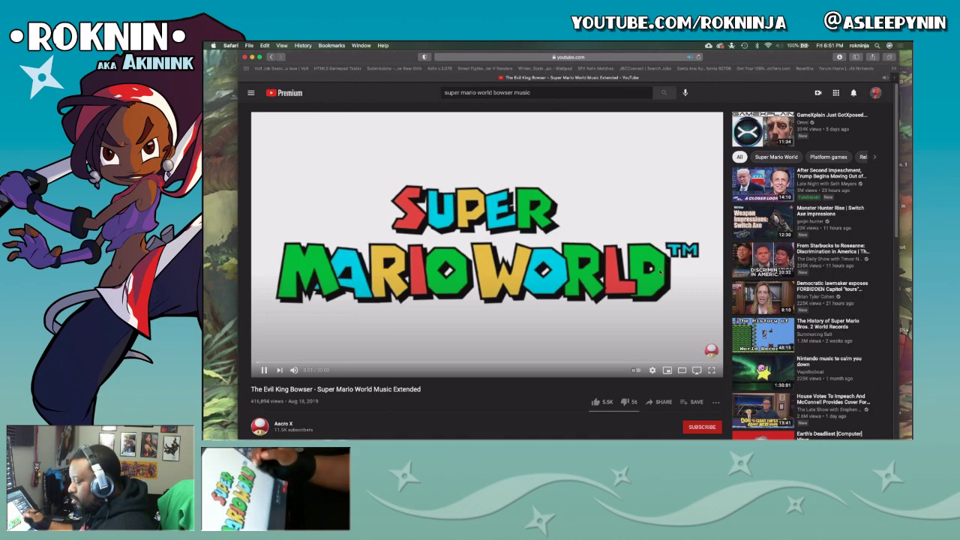
Switch back to Photoshop and select the character's silhouette from the FLARE MASK layer using the Magic Wand.
{"action": "key", "text": "super+Tab"}
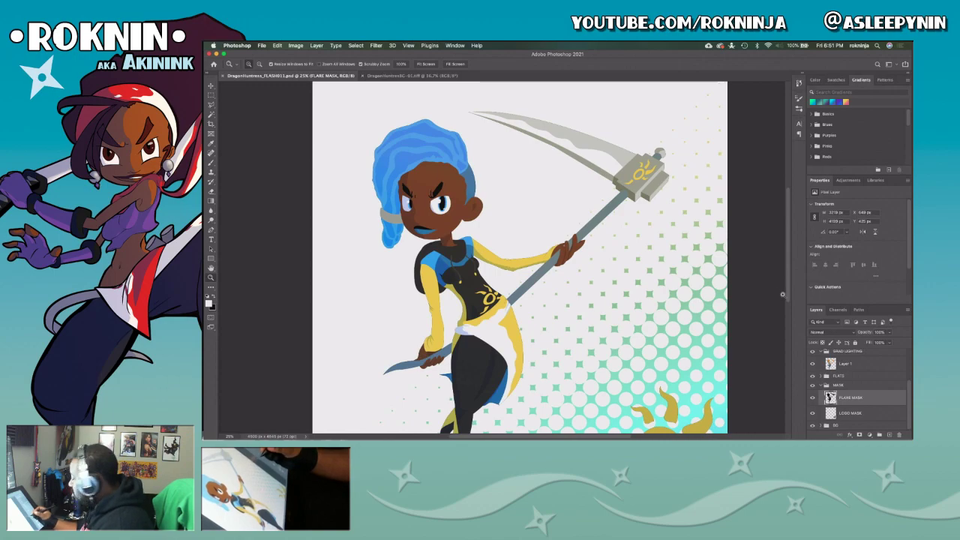
{"action": "key", "text": "v"}
{"action": "scroll", "coordinate": [785, 296], "scroll_direction": "down", "scroll_amount": 5}
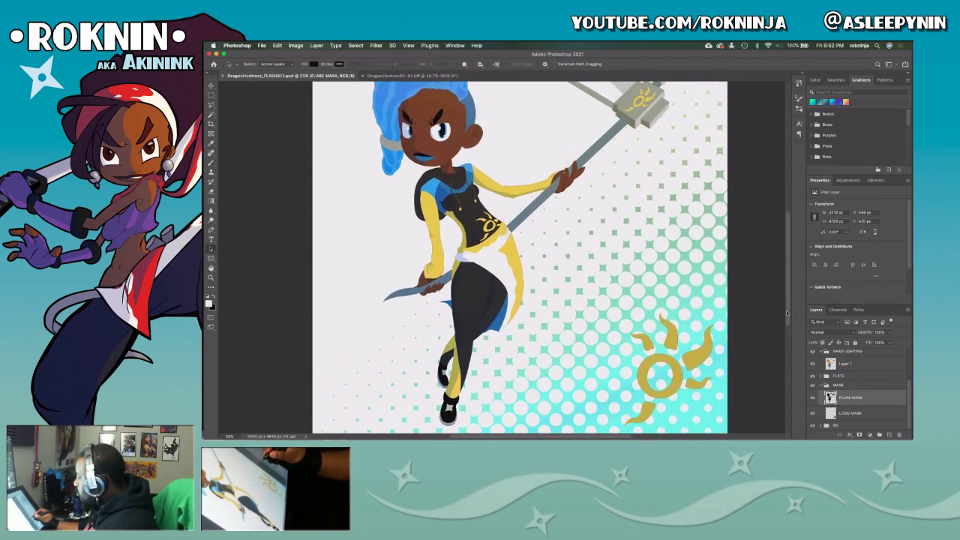
{"action": "left_click_drag", "start_coordinate": [785, 306], "coordinate": [785, 335]}
{"action": "scroll", "coordinate": [786, 335], "scroll_direction": "up", "scroll_amount": 4}
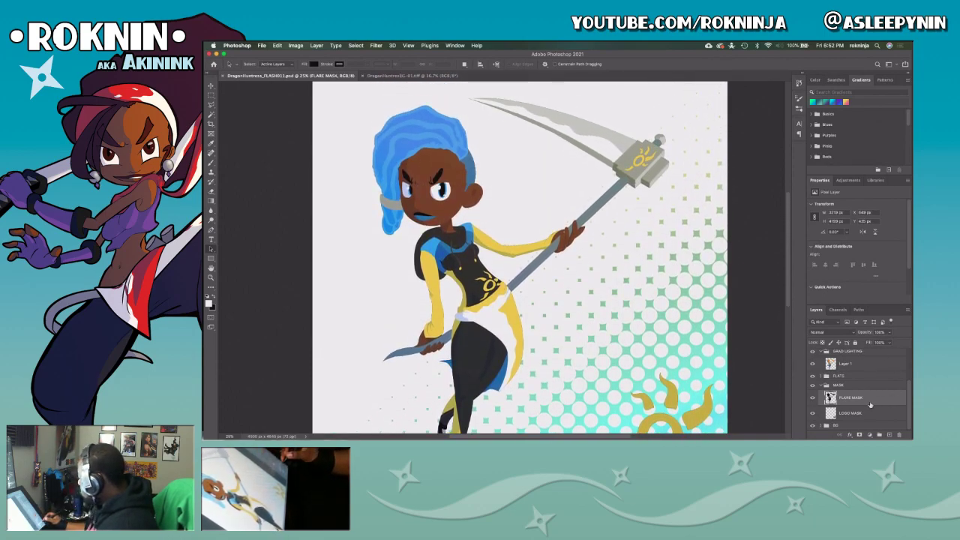
{"action": "key", "text": "w"}
{"action": "left_click", "coordinate": [598, 325]}
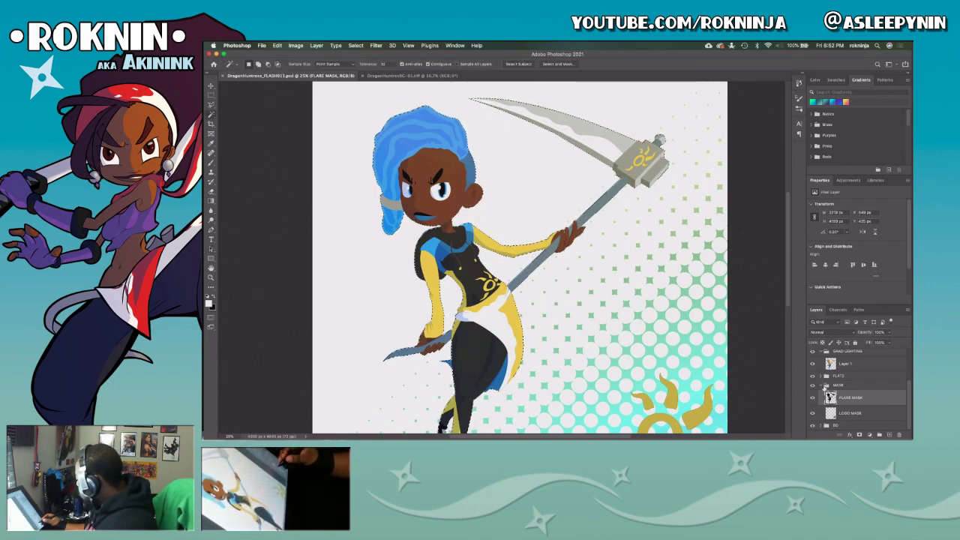
Collapse the MASK group and create a new group named SHADE directly above the FLATS group.
{"action": "left_click", "coordinate": [821, 385]}
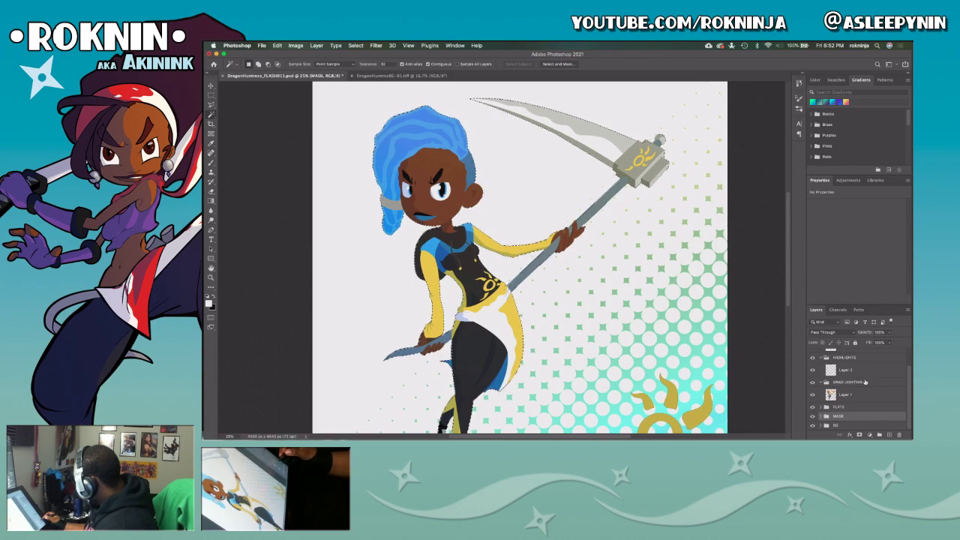
{"action": "left_click", "coordinate": [880, 435]}
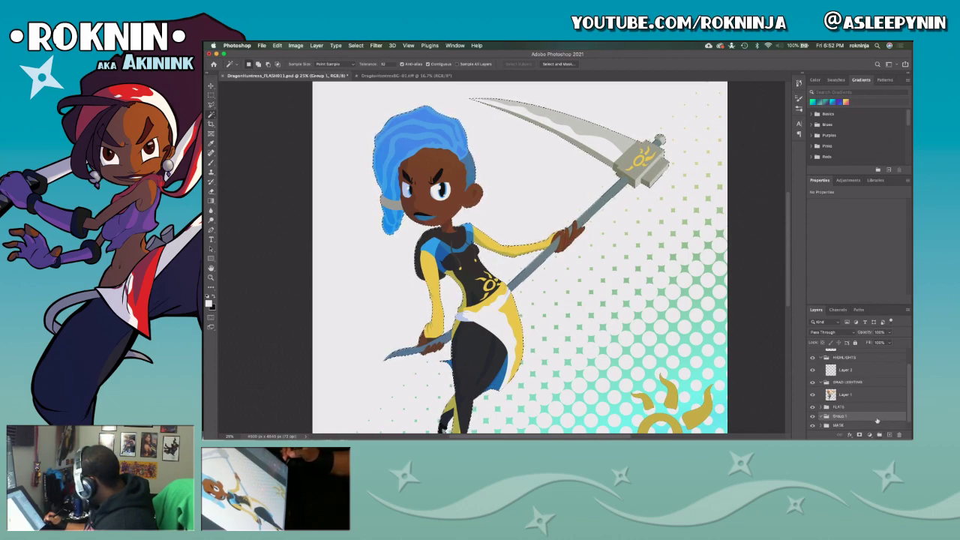
{"action": "left_click_drag", "start_coordinate": [839, 418], "coordinate": [841, 406]}
{"action": "double_click", "coordinate": [840, 406]}
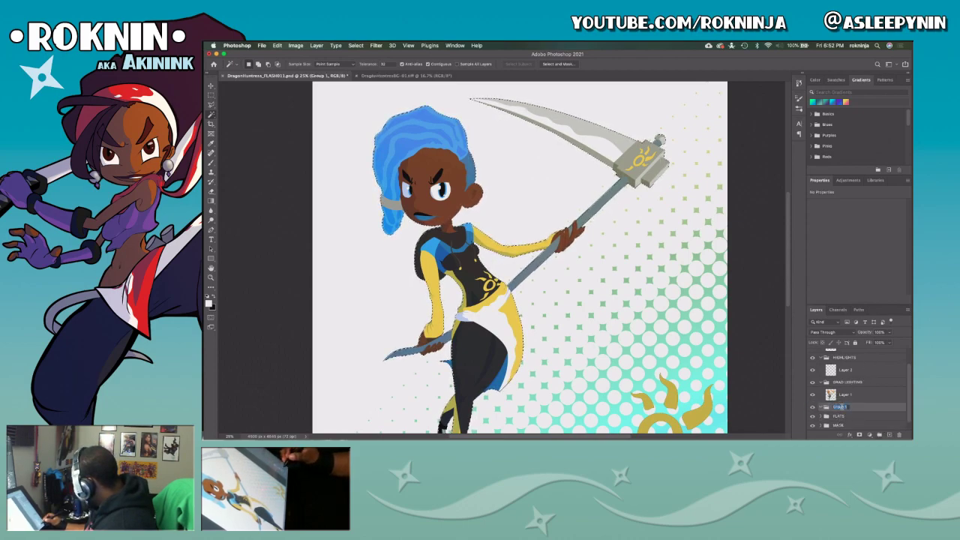
{"action": "type", "text": "LIN"}
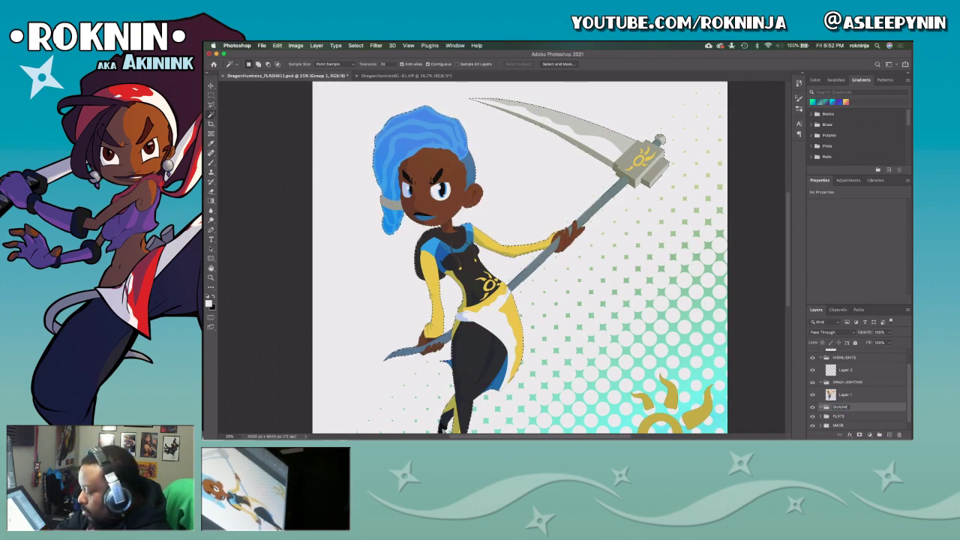
{"action": "key", "text": "Return"}
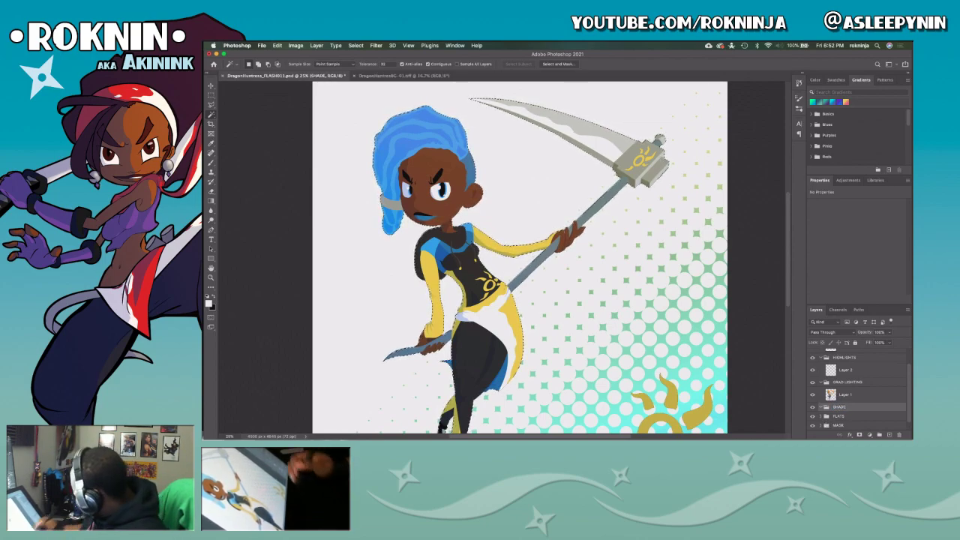
Add a new layer inside the SHADE group and name it SHADE 01.
{"action": "left_click", "coordinate": [889, 434]}
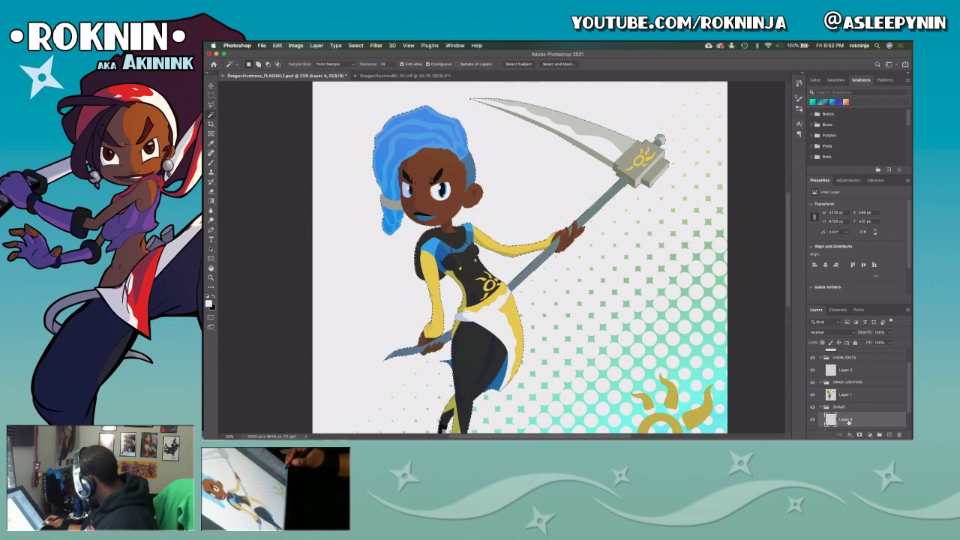
{"action": "double_click", "coordinate": [845, 420]}
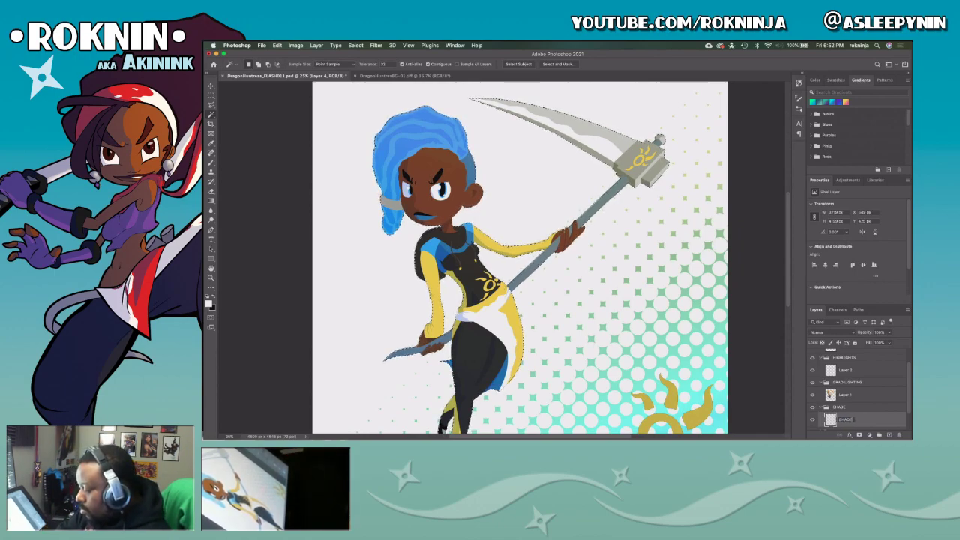
{"action": "type", "text": "SHADE 01"}
{"action": "key", "text": "Return"}
Set the foreground color to a dark purple, RGB 67, 3, 133.
{"action": "key", "text": "b"}
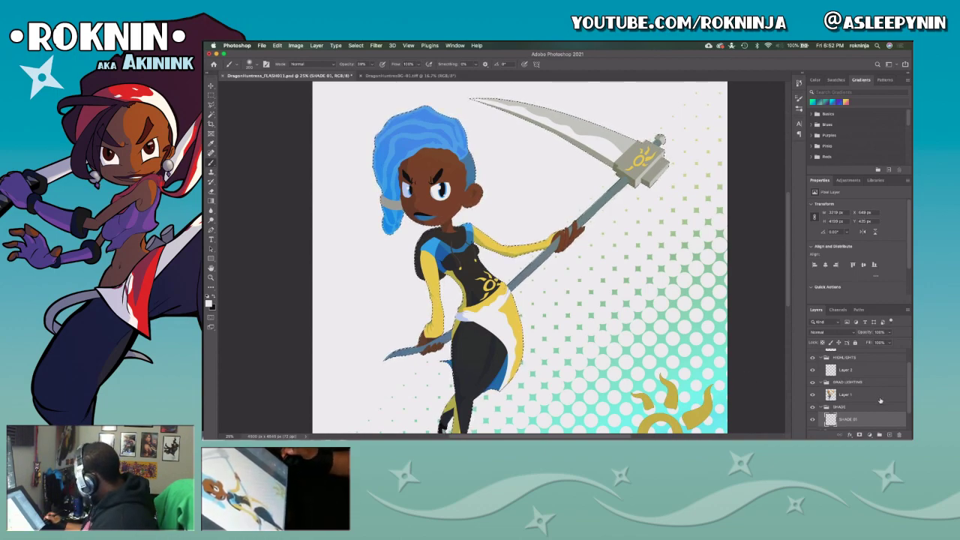
{"action": "key", "text": "x"}
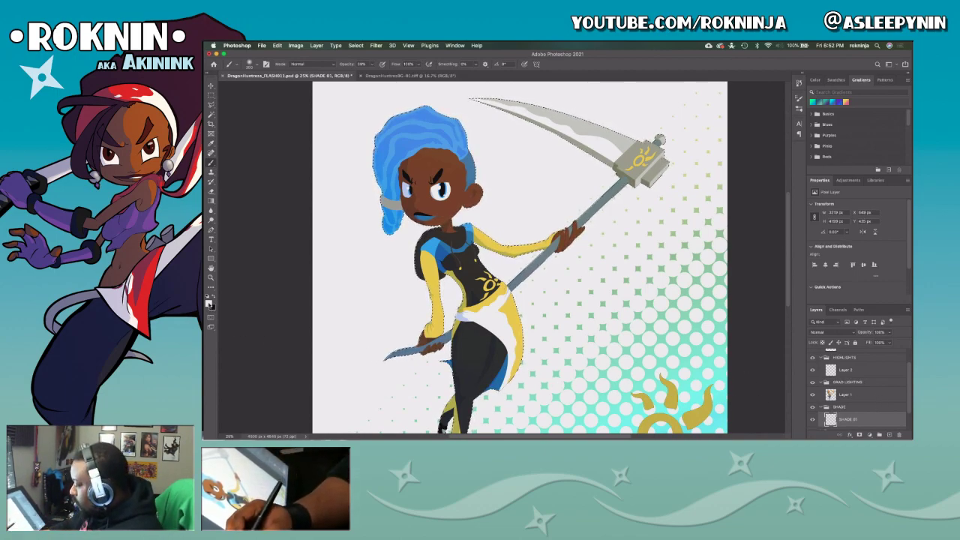
{"action": "left_click", "coordinate": [210, 303]}
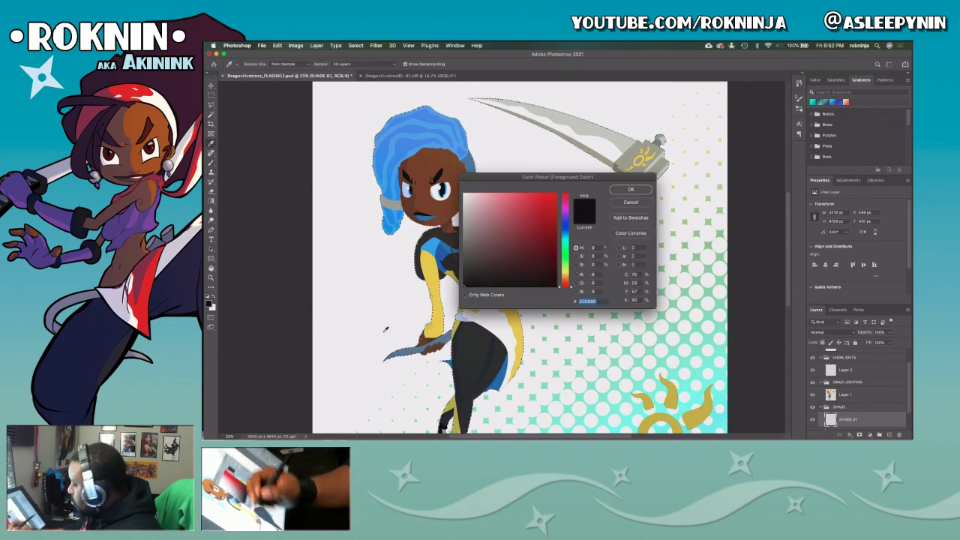
{"action": "left_click", "coordinate": [565, 216]}
{"action": "left_click", "coordinate": [553, 234]}
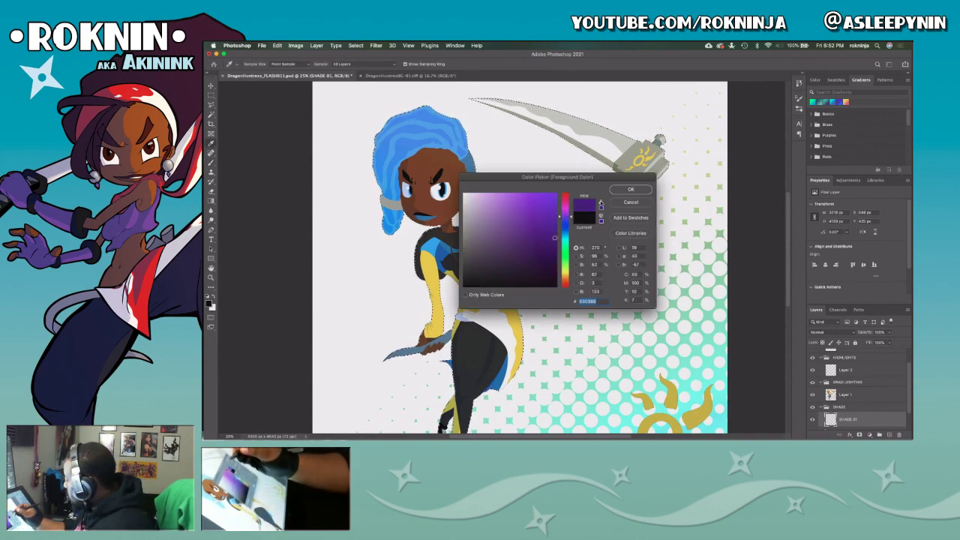
{"action": "left_click", "coordinate": [628, 190]}
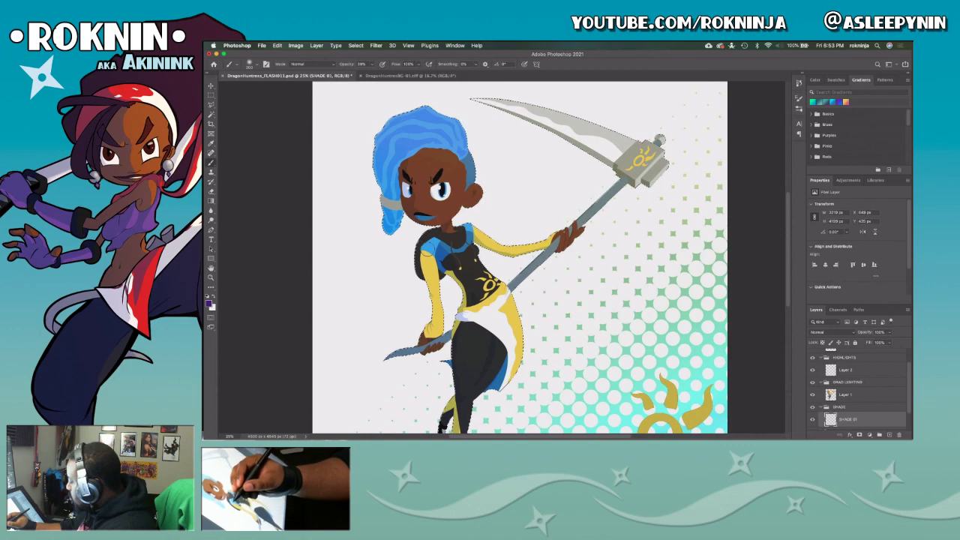
Fill the selected character silhouette with the dark purple on the SHADE 01 layer using the Paint Bucket.
{"action": "key", "text": "g"}
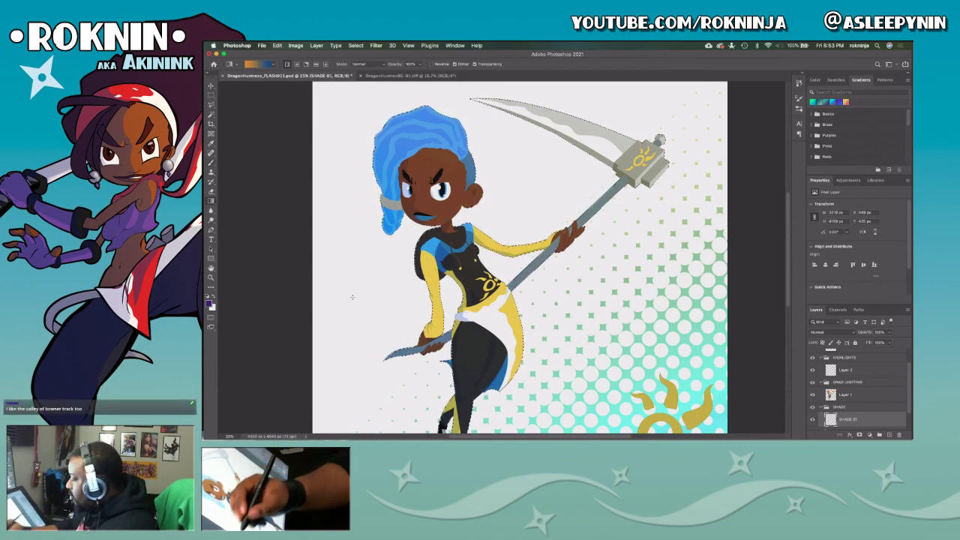
{"action": "left_click", "coordinate": [216, 205]}
{"action": "left_click", "coordinate": [242, 208]}
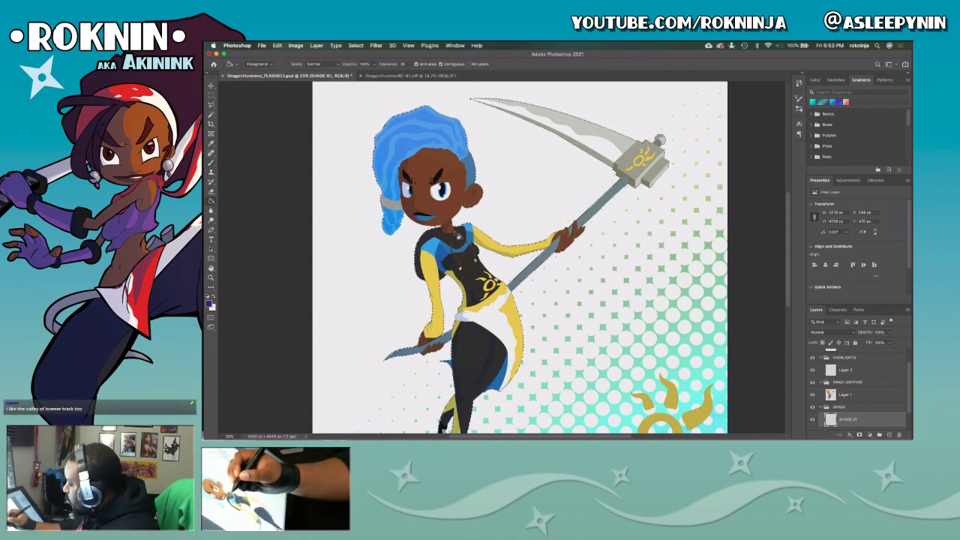
{"action": "left_click", "coordinate": [480, 293]}
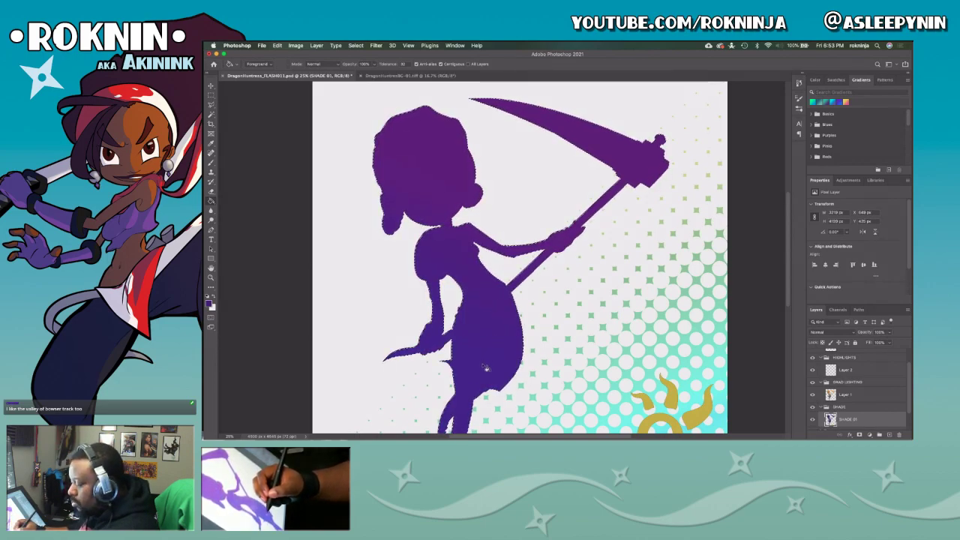
Set the SHADE 01 layer's blending mode to Multiply and make the Eraser the active tool.
{"action": "key", "text": "b"}
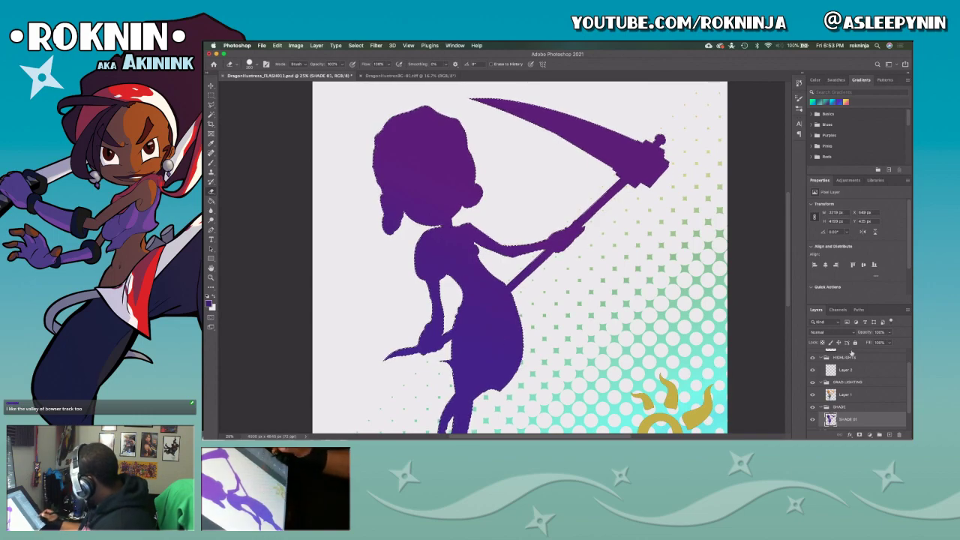
{"action": "left_click", "coordinate": [855, 333]}
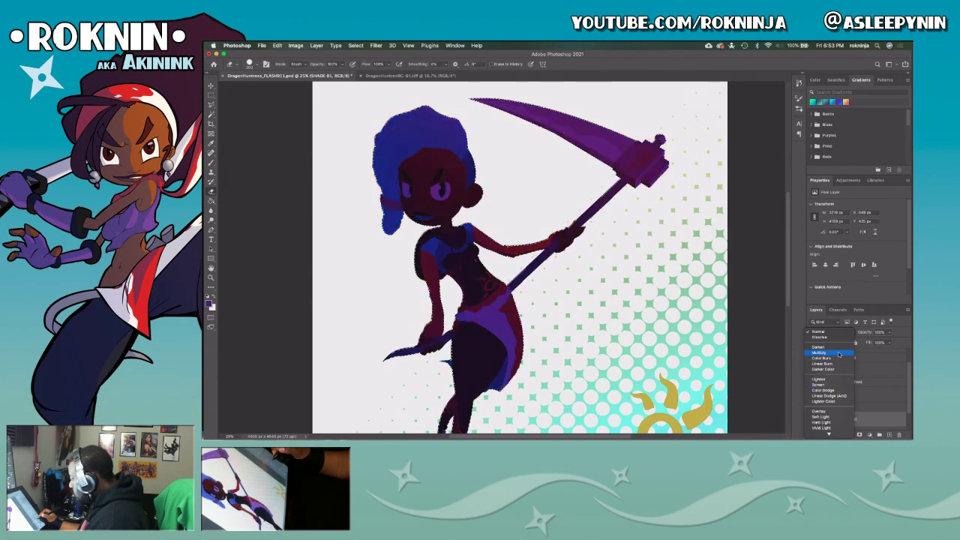
{"action": "left_click", "coordinate": [839, 353]}
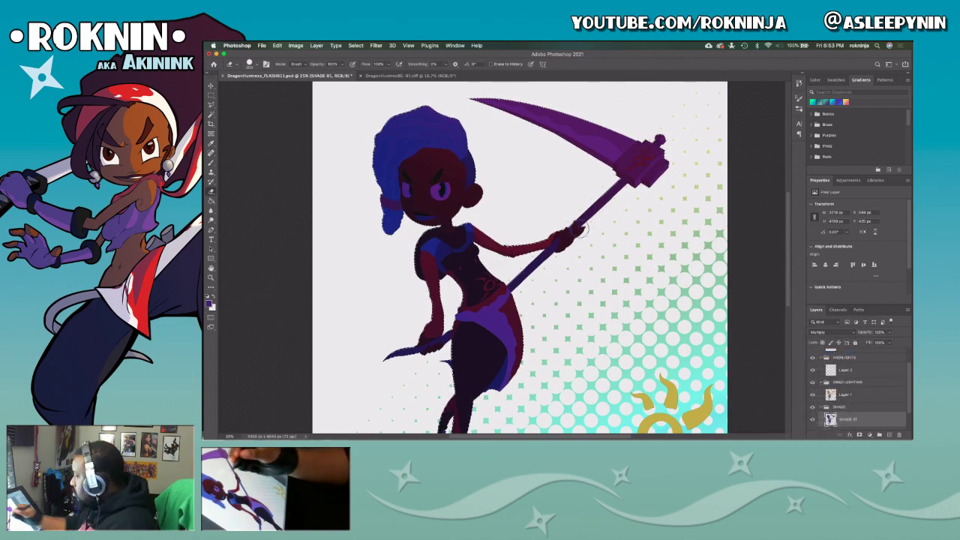
Try erasing the shade from the hair and the middle of the face, and undo the strokes.
{"action": "left_click_drag", "start_coordinate": [322, 65], "coordinate": [368, 69]}
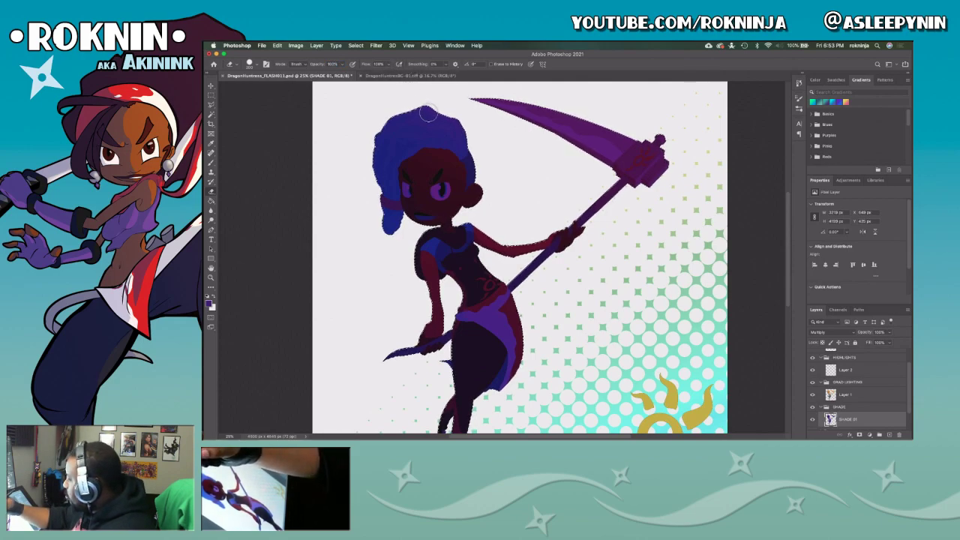
{"action": "left_click_drag", "start_coordinate": [448, 122], "coordinate": [459, 143]}
{"action": "key", "text": "super+z"}
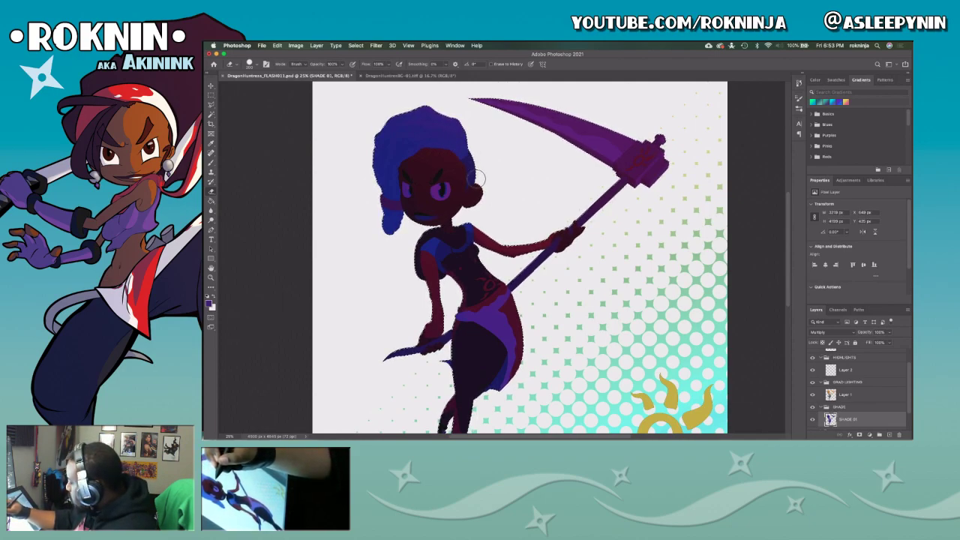
{"action": "left_click_drag", "start_coordinate": [479, 175], "coordinate": [475, 162]}
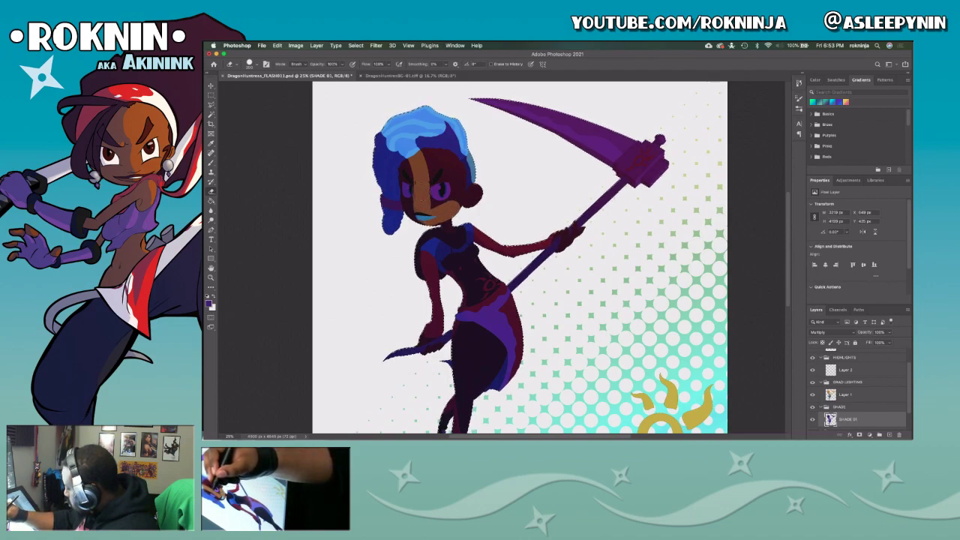
{"action": "key", "text": "super+z"}
{"action": "key", "text": "super+z"}
{"action": "key", "text": "super+z"}
{"action": "key", "text": "super+z"}
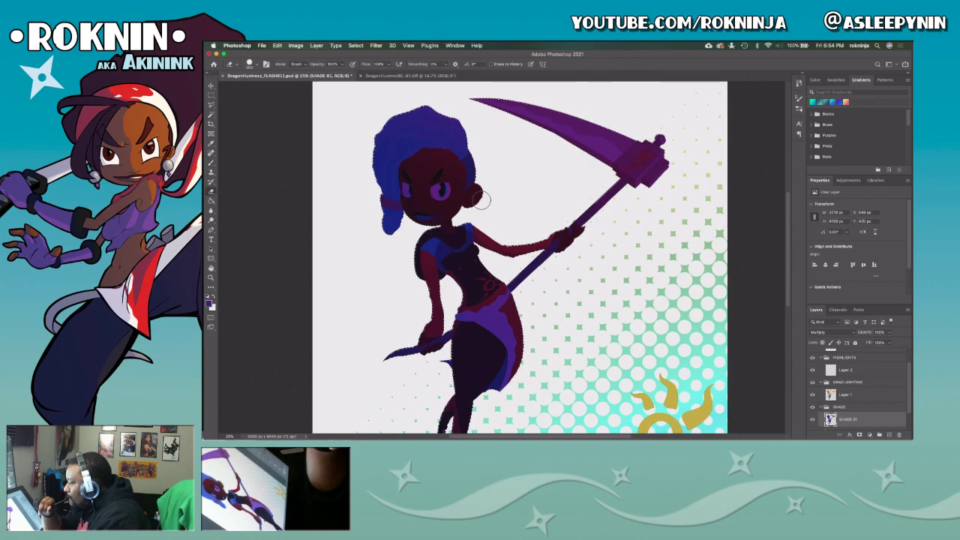
Set the Eraser to 100% flow with a soft round brush at 0% hardness, testing it on the hair and undoing the stroke.
{"action": "mouse_move", "coordinate": [366, 65]}
{"action": "left_mouse_down"}
{"action": "mouse_move", "coordinate": [315, 72]}
{"action": "mouse_move", "coordinate": [387, 69]}
{"action": "left_mouse_up"}
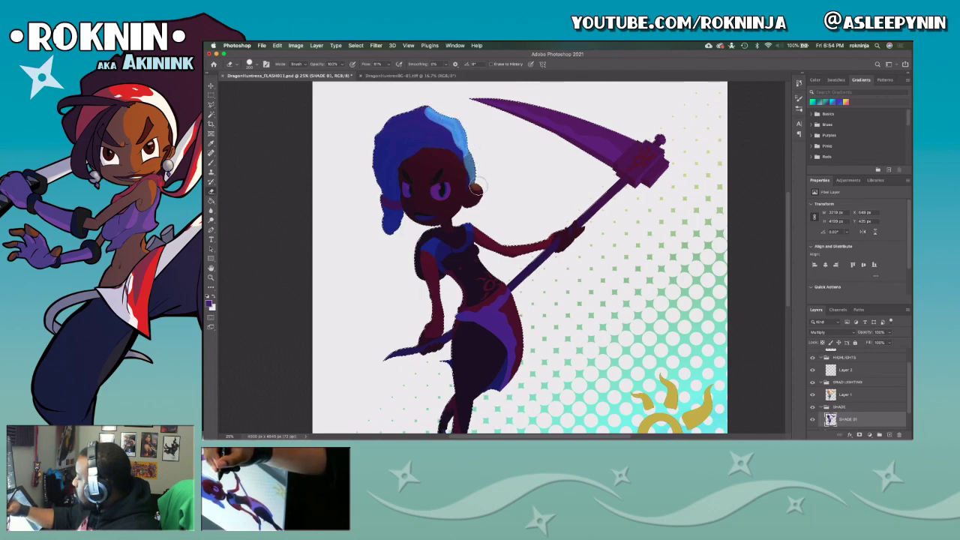
{"action": "left_click_drag", "start_coordinate": [367, 65], "coordinate": [393, 67]}
{"action": "left_click", "coordinate": [253, 64]}
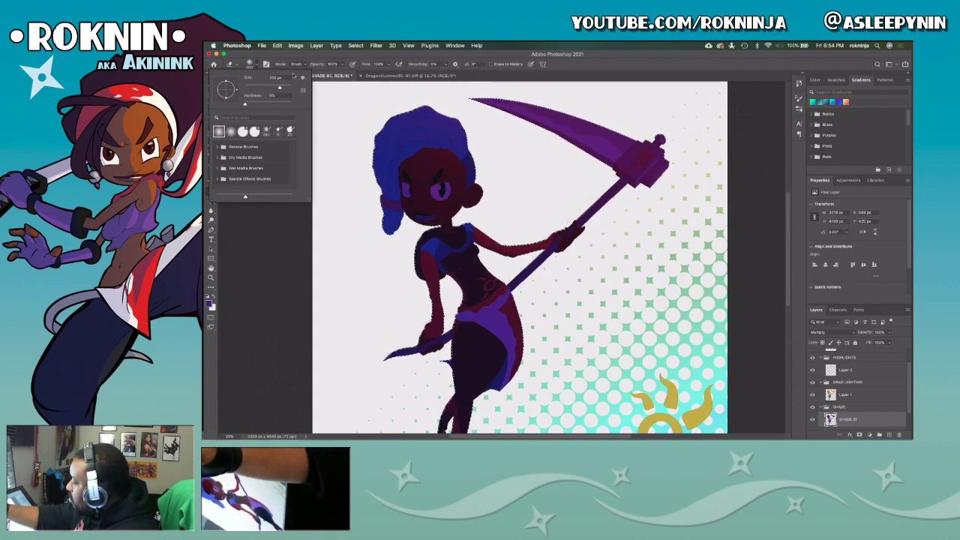
{"action": "left_click", "coordinate": [402, 94]}
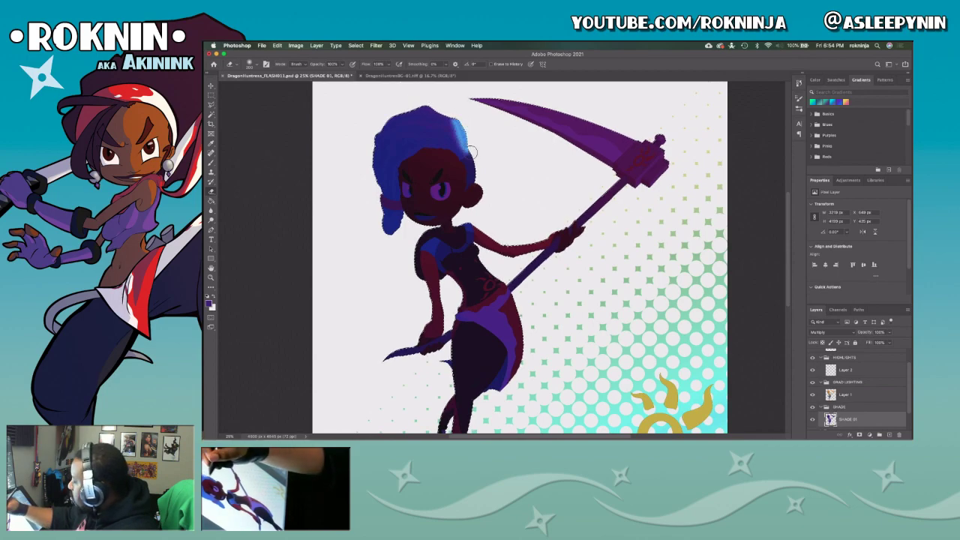
{"action": "mouse_move", "coordinate": [446, 129]}
{"action": "left_mouse_down"}
{"action": "mouse_move", "coordinate": [435, 133]}
{"action": "mouse_move", "coordinate": [429, 178]}
{"action": "mouse_move", "coordinate": [411, 171]}
{"action": "mouse_move", "coordinate": [423, 201]}
{"action": "mouse_move", "coordinate": [449, 171]}
{"action": "mouse_move", "coordinate": [422, 209]}
{"action": "mouse_move", "coordinate": [421, 186]}
{"action": "left_mouse_up"}
{"action": "key", "text": "super+z"}
Erase the shade softly from the lit areas of the face, ear, neck and adjoining hair.
{"action": "key", "text": "z"}
{"action": "mouse_move", "coordinate": [383, 125]}
{"action": "left_mouse_down"}
{"action": "mouse_move", "coordinate": [455, 206]}
{"action": "mouse_move", "coordinate": [415, 147]}
{"action": "mouse_move", "coordinate": [500, 227]}
{"action": "mouse_move", "coordinate": [507, 272]}
{"action": "mouse_move", "coordinate": [542, 282]}
{"action": "mouse_move", "coordinate": [565, 308]}
{"action": "left_mouse_up"}
{"action": "key", "text": "b"}
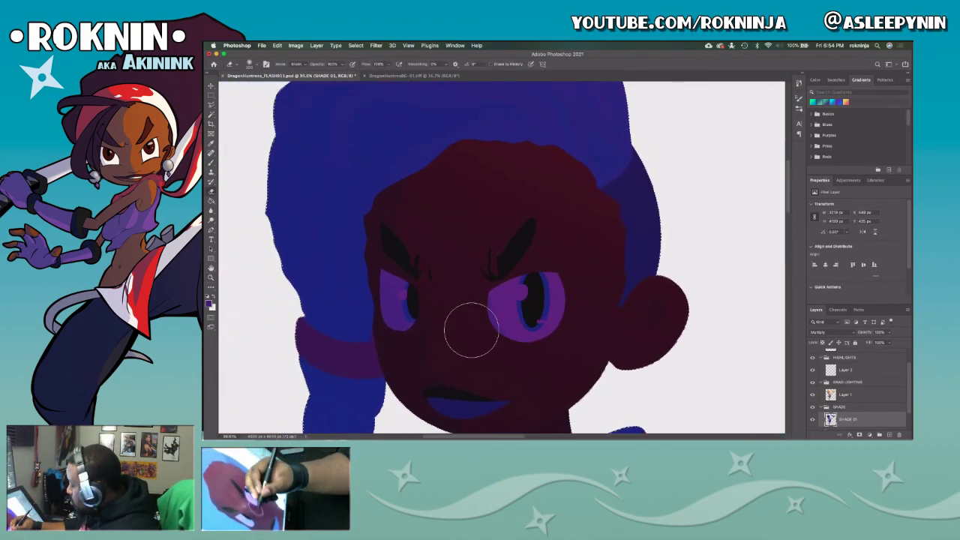
{"action": "mouse_move", "coordinate": [443, 353]}
{"action": "left_mouse_down"}
{"action": "mouse_move", "coordinate": [423, 244]}
{"action": "mouse_move", "coordinate": [422, 206]}
{"action": "mouse_move", "coordinate": [458, 169]}
{"action": "mouse_move", "coordinate": [480, 159]}
{"action": "mouse_move", "coordinate": [510, 164]}
{"action": "left_mouse_up"}
{"action": "mouse_move", "coordinate": [477, 211]}
{"action": "left_mouse_down"}
{"action": "mouse_move", "coordinate": [471, 319]}
{"action": "mouse_move", "coordinate": [484, 403]}
{"action": "mouse_move", "coordinate": [521, 377]}
{"action": "mouse_move", "coordinate": [534, 259]}
{"action": "mouse_move", "coordinate": [477, 212]}
{"action": "mouse_move", "coordinate": [540, 199]}
{"action": "mouse_move", "coordinate": [568, 176]}
{"action": "mouse_move", "coordinate": [596, 250]}
{"action": "mouse_move", "coordinate": [563, 377]}
{"action": "mouse_move", "coordinate": [578, 409]}
{"action": "mouse_move", "coordinate": [611, 247]}
{"action": "left_mouse_up"}
{"action": "mouse_move", "coordinate": [562, 208]}
{"action": "left_mouse_down"}
{"action": "mouse_move", "coordinate": [491, 271]}
{"action": "mouse_move", "coordinate": [524, 245]}
{"action": "mouse_move", "coordinate": [519, 259]}
{"action": "mouse_move", "coordinate": [587, 230]}
{"action": "mouse_move", "coordinate": [595, 259]}
{"action": "mouse_move", "coordinate": [584, 298]}
{"action": "mouse_move", "coordinate": [624, 261]}
{"action": "mouse_move", "coordinate": [581, 306]}
{"action": "mouse_move", "coordinate": [678, 215]}
{"action": "mouse_move", "coordinate": [637, 186]}
{"action": "mouse_move", "coordinate": [629, 205]}
{"action": "mouse_move", "coordinate": [679, 139]}
{"action": "mouse_move", "coordinate": [643, 197]}
{"action": "left_mouse_up"}
{"action": "scroll", "coordinate": [637, 315], "scroll_direction": "up", "scroll_amount": 6}
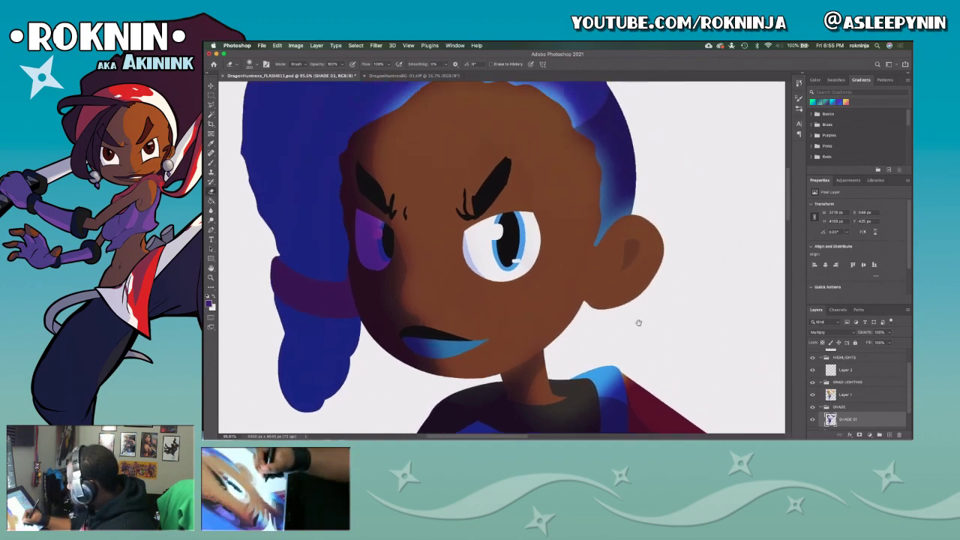
Erase the shade along the upper side of the outstretched yellow-sleeved arm and the hand, leaving the underside dark.
{"action": "mouse_move", "coordinate": [606, 338]}
{"action": "left_mouse_down"}
{"action": "mouse_move", "coordinate": [607, 375]}
{"action": "mouse_move", "coordinate": [605, 311]}
{"action": "mouse_move", "coordinate": [585, 313]}
{"action": "mouse_move", "coordinate": [611, 221]}
{"action": "mouse_move", "coordinate": [578, 184]}
{"action": "mouse_move", "coordinate": [559, 187]}
{"action": "mouse_move", "coordinate": [543, 131]}
{"action": "mouse_move", "coordinate": [443, 96]}
{"action": "mouse_move", "coordinate": [420, 128]}
{"action": "mouse_move", "coordinate": [308, 127]}
{"action": "mouse_move", "coordinate": [459, 144]}
{"action": "mouse_move", "coordinate": [325, 155]}
{"action": "mouse_move", "coordinate": [285, 192]}
{"action": "mouse_move", "coordinate": [301, 247]}
{"action": "mouse_move", "coordinate": [495, 180]}
{"action": "mouse_move", "coordinate": [525, 225]}
{"action": "mouse_move", "coordinate": [443, 221]}
{"action": "mouse_move", "coordinate": [298, 255]}
{"action": "mouse_move", "coordinate": [259, 199]}
{"action": "mouse_move", "coordinate": [349, 243]}
{"action": "mouse_move", "coordinate": [392, 251]}
{"action": "mouse_move", "coordinate": [318, 251]}
{"action": "mouse_move", "coordinate": [255, 207]}
{"action": "mouse_move", "coordinate": [244, 173]}
{"action": "mouse_move", "coordinate": [231, 322]}
{"action": "left_mouse_up"}
{"action": "mouse_move", "coordinate": [251, 427]}
{"action": "left_mouse_down"}
{"action": "mouse_move", "coordinate": [277, 391]}
{"action": "mouse_move", "coordinate": [544, 263]}
{"action": "mouse_move", "coordinate": [475, 353]}
{"action": "mouse_move", "coordinate": [593, 315]}
{"action": "mouse_move", "coordinate": [494, 269]}
{"action": "left_mouse_up"}
{"action": "left_click_drag", "start_coordinate": [609, 270], "coordinate": [447, 257]}
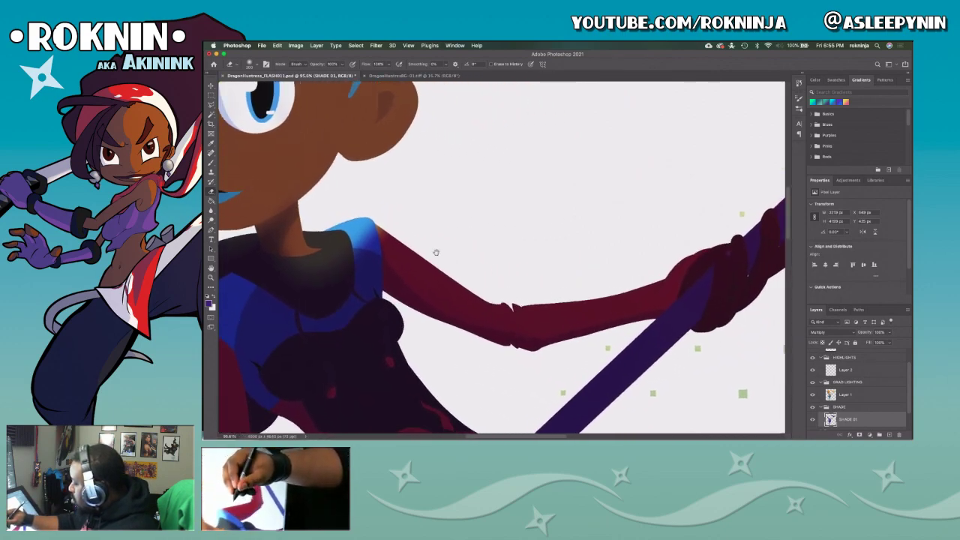
{"action": "mouse_move", "coordinate": [353, 207]}
{"action": "left_mouse_down"}
{"action": "mouse_move", "coordinate": [464, 283]}
{"action": "mouse_move", "coordinate": [391, 235]}
{"action": "mouse_move", "coordinate": [430, 273]}
{"action": "mouse_move", "coordinate": [477, 293]}
{"action": "mouse_move", "coordinate": [544, 294]}
{"action": "mouse_move", "coordinate": [513, 296]}
{"action": "mouse_move", "coordinate": [582, 272]}
{"action": "mouse_move", "coordinate": [565, 291]}
{"action": "left_mouse_up"}
{"action": "left_click_drag", "start_coordinate": [634, 269], "coordinate": [529, 317]}
{"action": "mouse_move", "coordinate": [550, 283]}
{"action": "left_mouse_down"}
{"action": "mouse_move", "coordinate": [604, 284]}
{"action": "mouse_move", "coordinate": [568, 317]}
{"action": "mouse_move", "coordinate": [543, 319]}
{"action": "mouse_move", "coordinate": [579, 276]}
{"action": "left_mouse_up"}
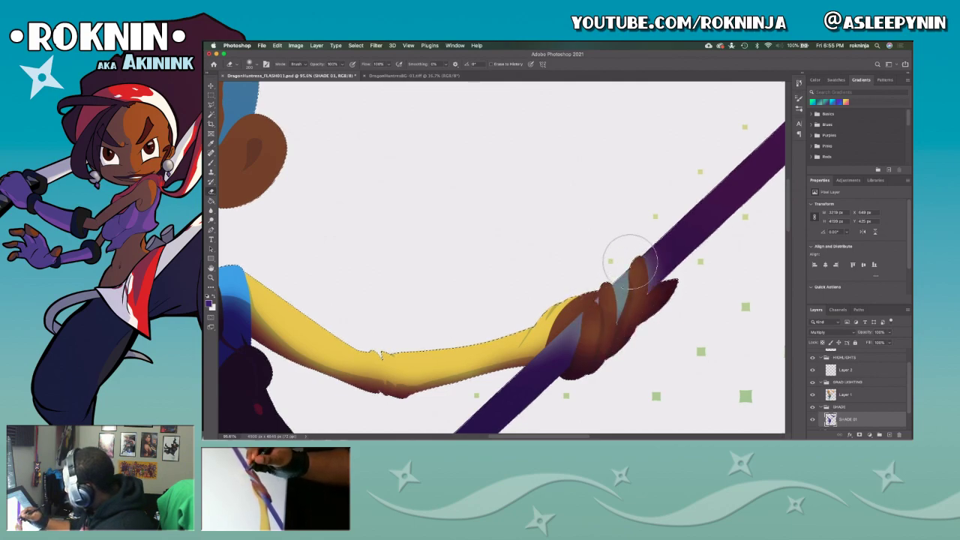
Erase the shade along the upper edge of the scythe shaft, using a smaller eraser where it meets the scythe head.
{"action": "left_click_drag", "start_coordinate": [630, 263], "coordinate": [469, 370]}
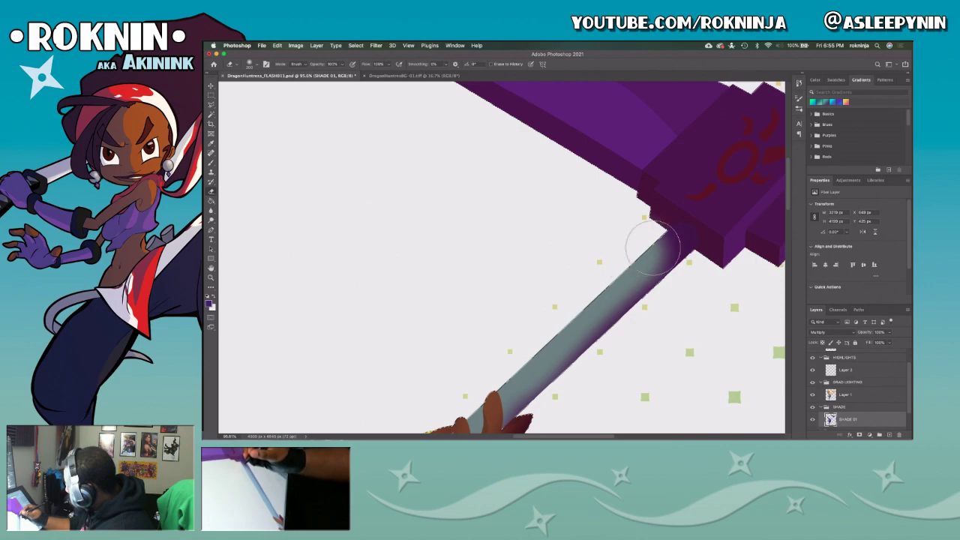
{"action": "mouse_move", "coordinate": [662, 319]}
{"action": "left_mouse_down"}
{"action": "mouse_move", "coordinate": [645, 336]}
{"action": "mouse_move", "coordinate": [555, 368]}
{"action": "mouse_move", "coordinate": [671, 332]}
{"action": "left_mouse_up"}
{"action": "key", "text": "super+z"}
{"action": "left_click_drag", "start_coordinate": [596, 342], "coordinate": [750, 187]}
{"action": "left_click_drag", "start_coordinate": [565, 395], "coordinate": [527, 381]}
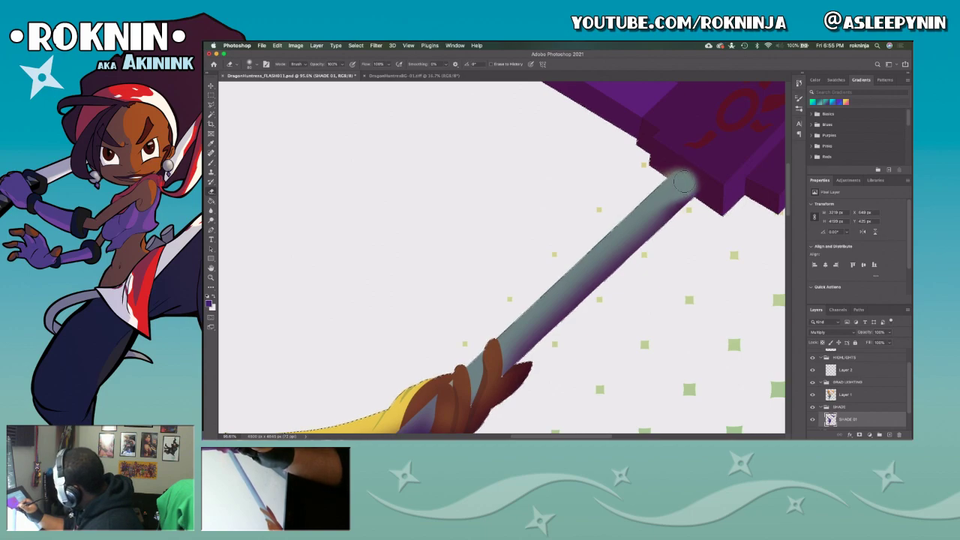
{"action": "left_click_drag", "start_coordinate": [683, 181], "coordinate": [665, 231]}
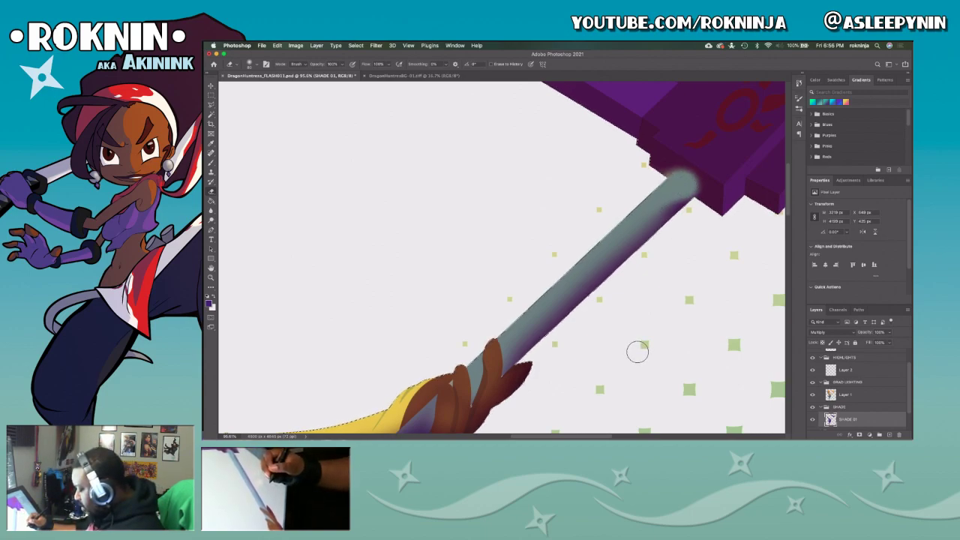
Switch to Safari and search YouTube for "super mario world valley of bowser".
{"action": "key", "text": "super+Tab"}
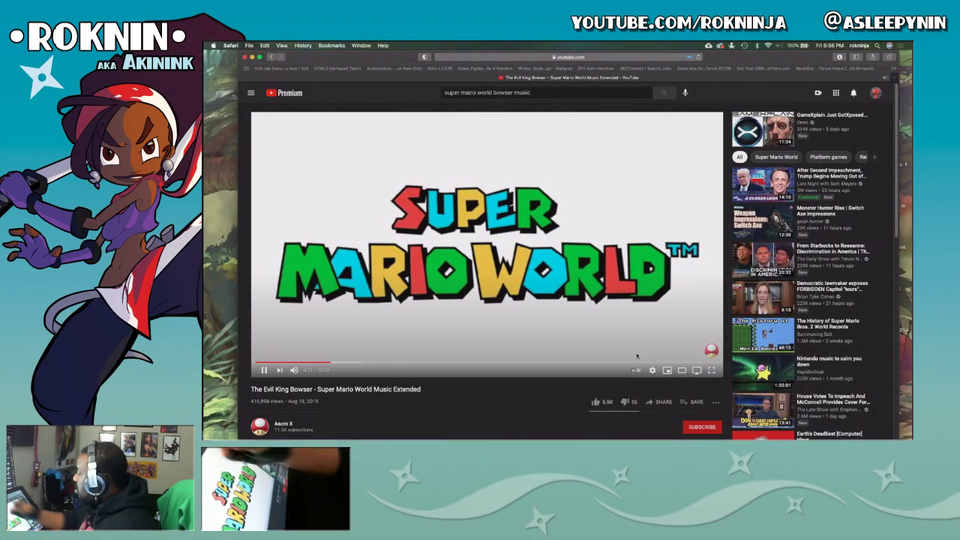
{"action": "left_click_drag", "start_coordinate": [496, 92], "coordinate": [551, 93]}
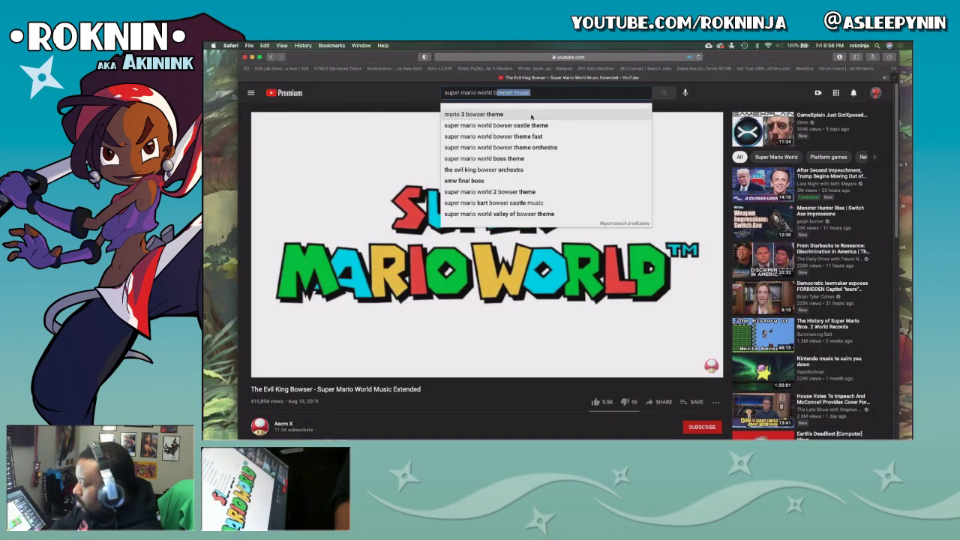
{"action": "key", "text": "BackSpace"}
{"action": "key", "text": "BackSpace"}
{"action": "type", "text": "va;"}
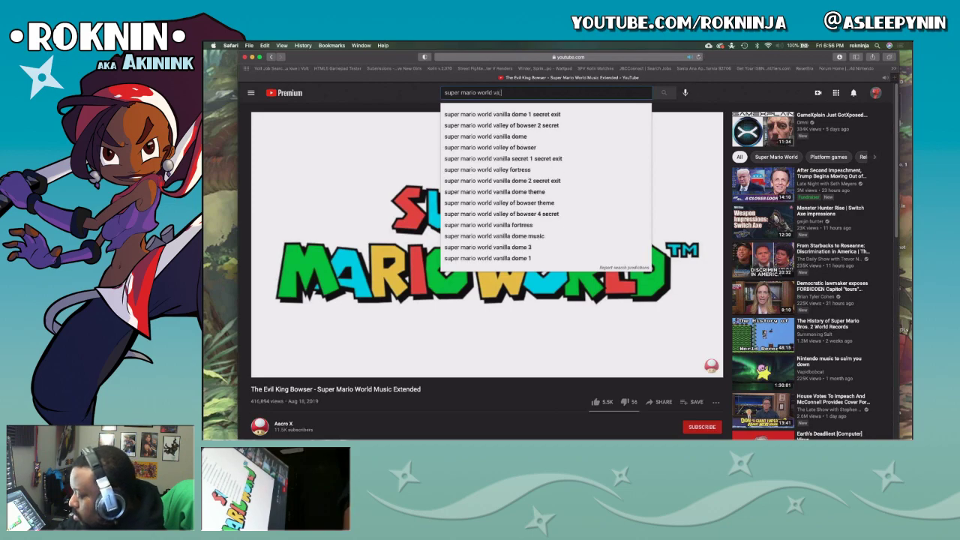
{"action": "type", "text": "ey of bowser"}
{"action": "key", "text": "Escape"}
{"action": "key", "text": "Return"}
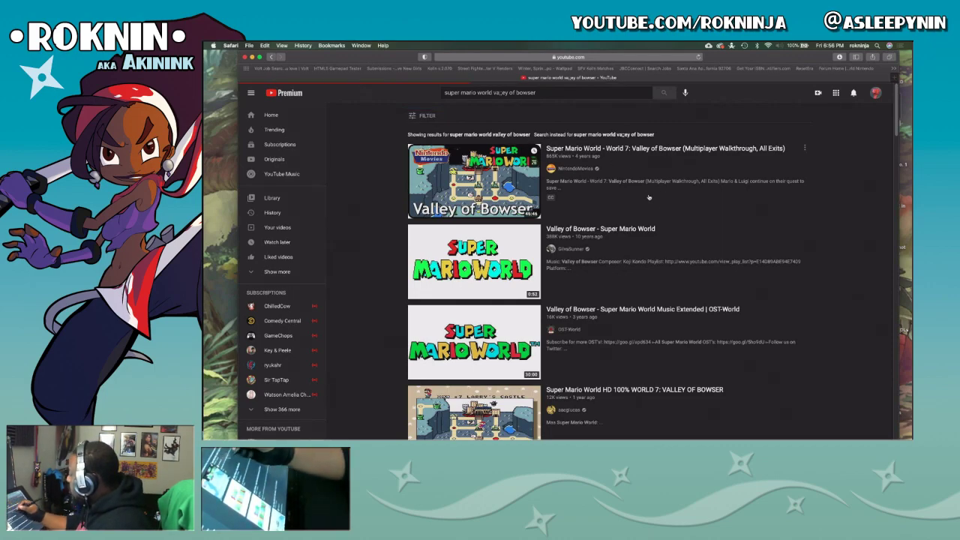
Play the OST-World video "Valley of Bowser - Super Mario World Music Extended" and switch back to Photoshop.
{"action": "scroll", "coordinate": [636, 276], "scroll_direction": "down", "scroll_amount": 1}
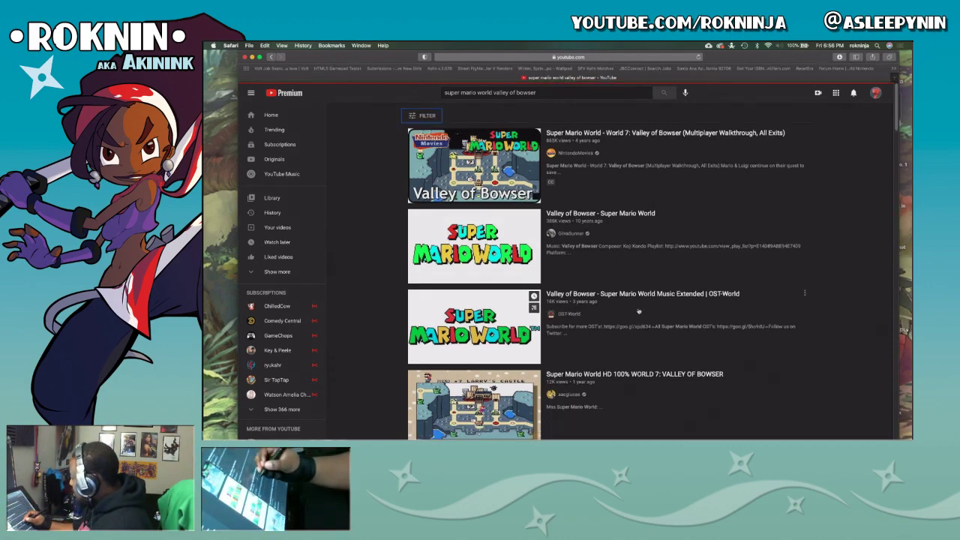
{"action": "left_click", "coordinate": [642, 312]}
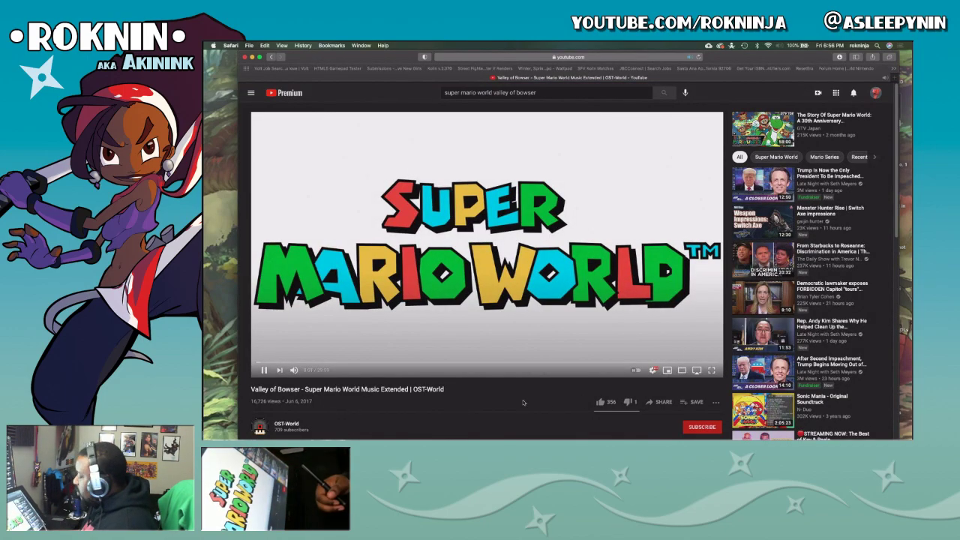
{"action": "key", "text": "super+Tab"}
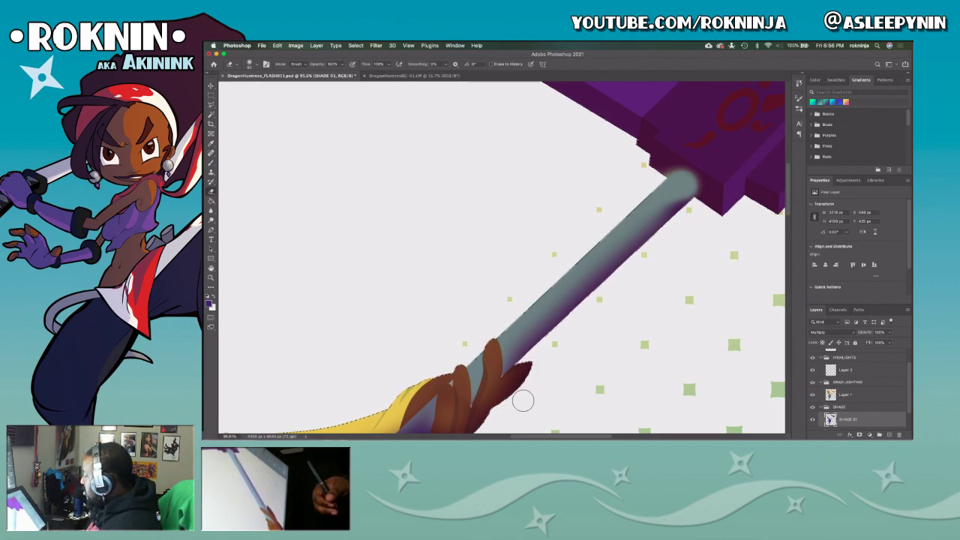
Erase the shade from the side faces of the scythe head's block and the outer side of its end knob.
{"action": "left_click_drag", "start_coordinate": [720, 125], "coordinate": [622, 336]}
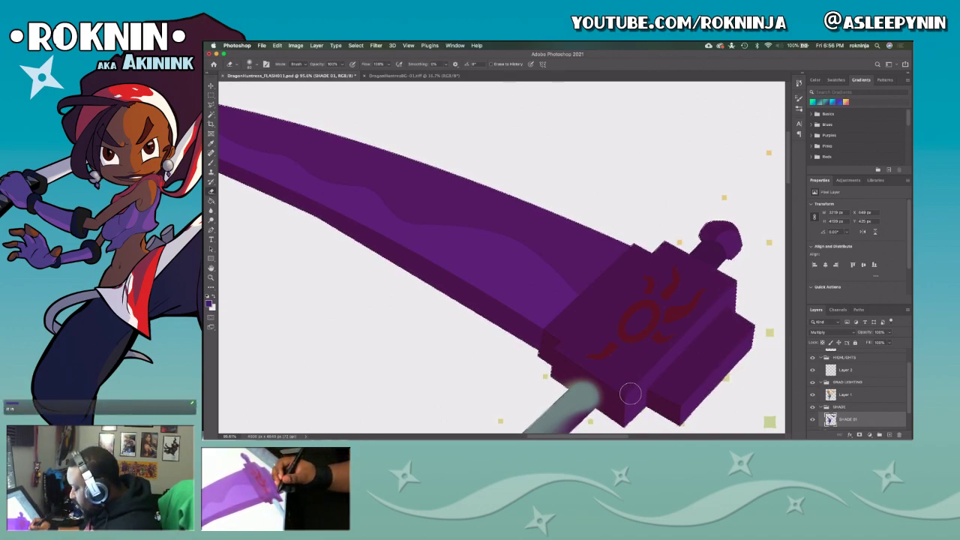
{"action": "left_click_drag", "start_coordinate": [629, 391], "coordinate": [549, 327]}
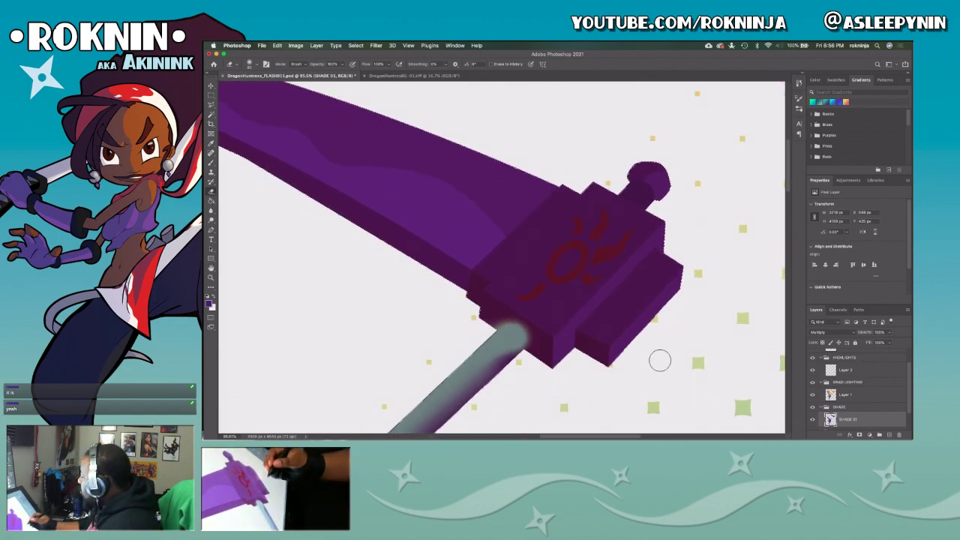
{"action": "left_click_drag", "start_coordinate": [619, 349], "coordinate": [687, 281]}
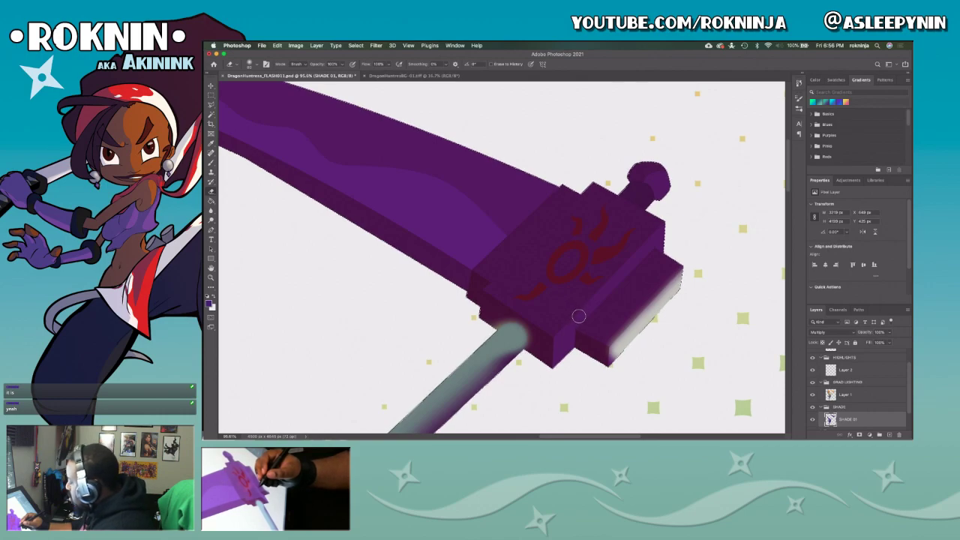
{"action": "left_click_drag", "start_coordinate": [573, 330], "coordinate": [645, 251]}
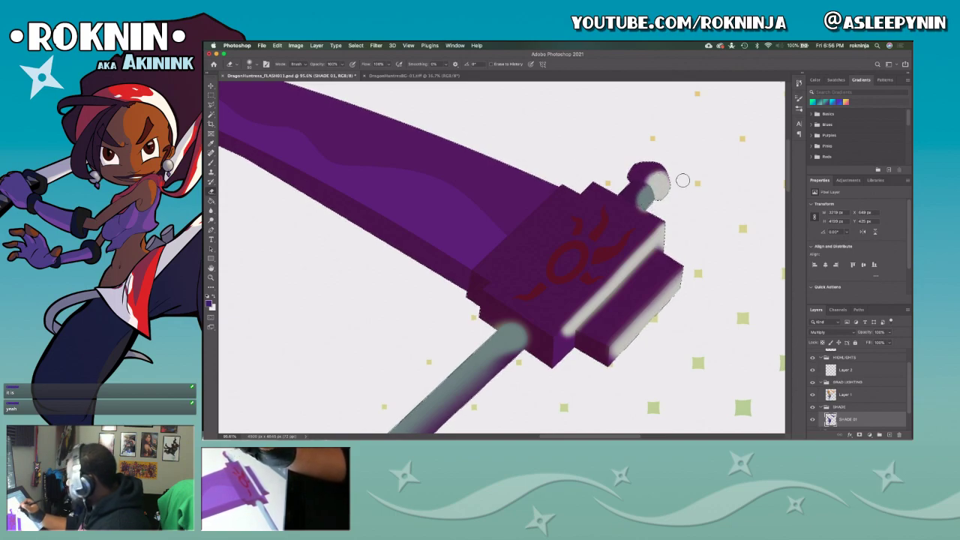
{"action": "key", "text": "super+z"}
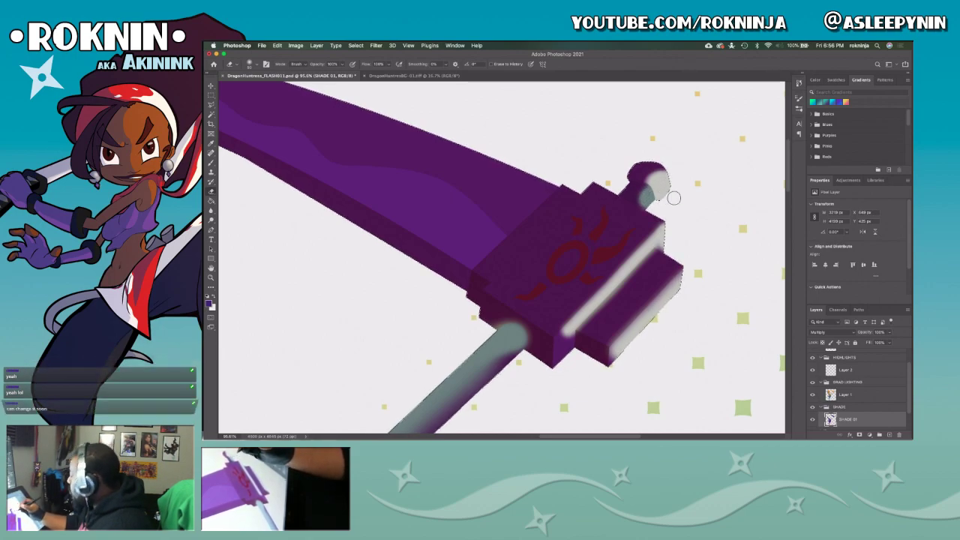
{"action": "left_click_drag", "start_coordinate": [670, 196], "coordinate": [648, 258]}
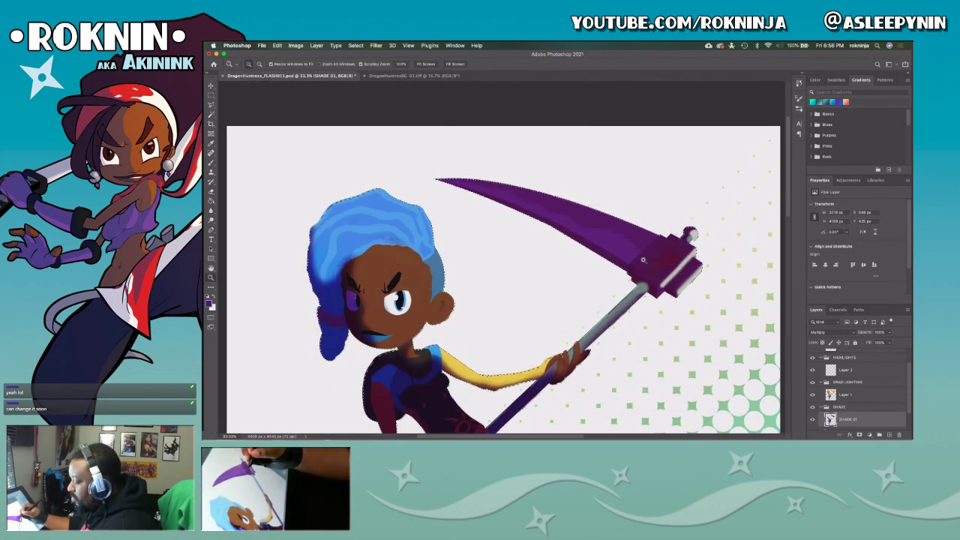
Erase the shade along the upper side of the scythe blade, keeping it along the lower edge.
{"action": "key", "text": "b"}
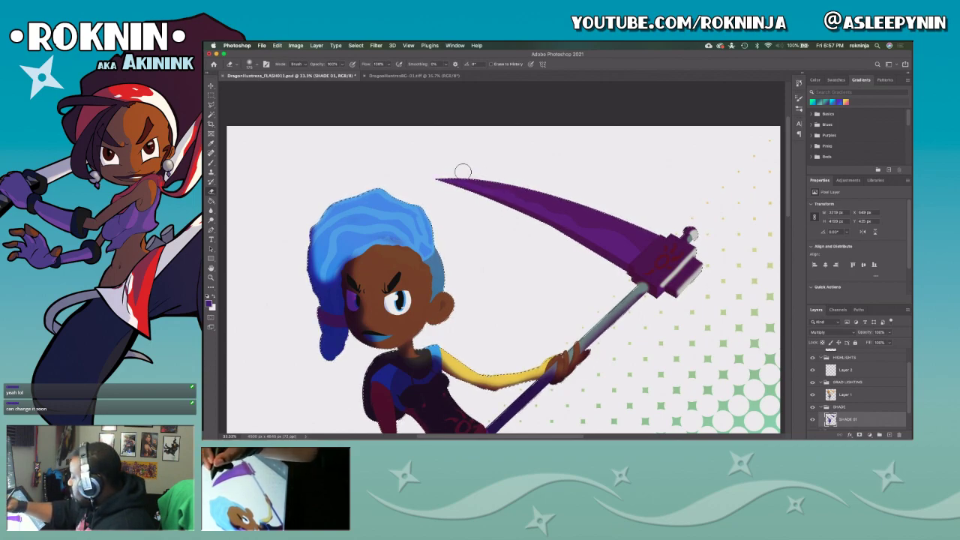
{"action": "left_click_drag", "start_coordinate": [465, 174], "coordinate": [512, 183]}
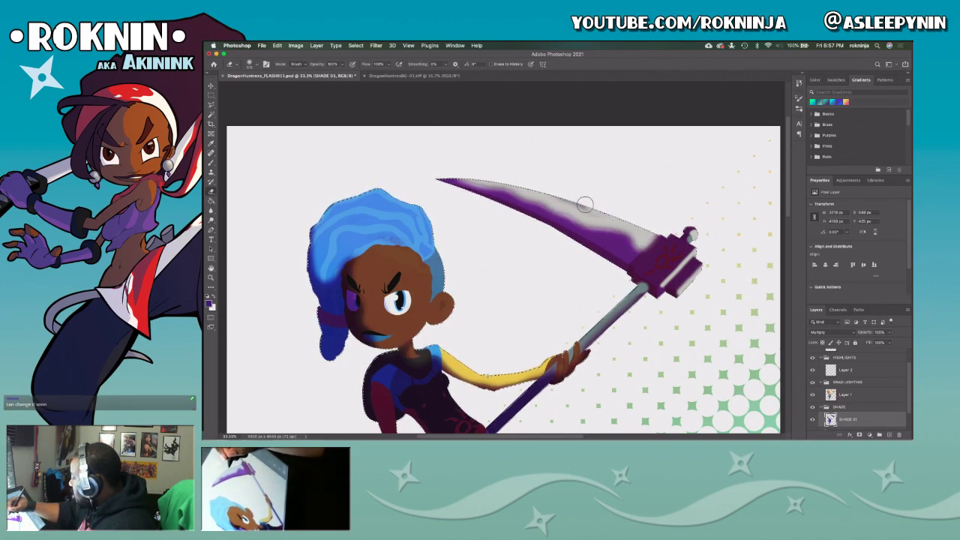
Erase the shade from the front of the torso, the lit side of the hip and skirt, and the front leg.
{"action": "left_click_drag", "start_coordinate": [616, 368], "coordinate": [689, 234]}
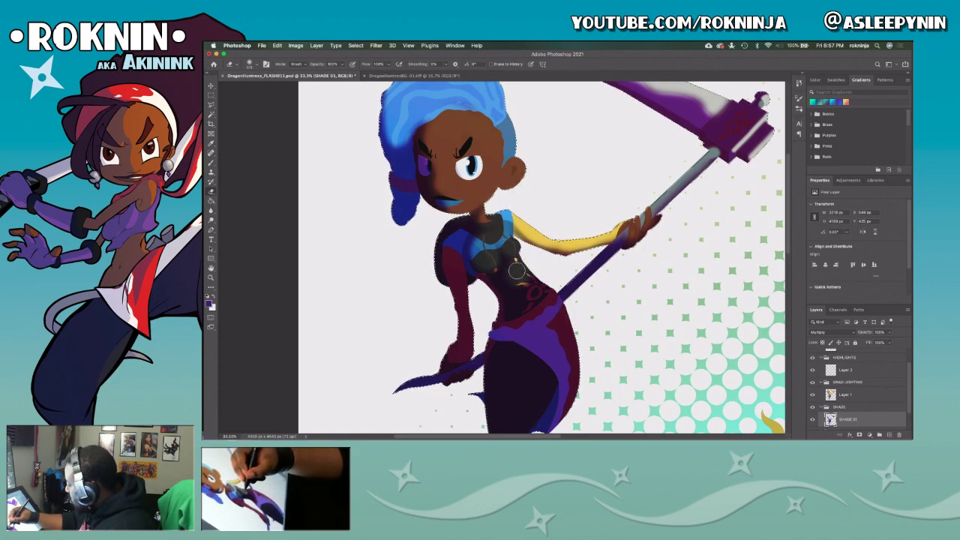
{"action": "mouse_move", "coordinate": [525, 280]}
{"action": "left_mouse_down"}
{"action": "mouse_move", "coordinate": [542, 294]}
{"action": "mouse_move", "coordinate": [516, 278]}
{"action": "mouse_move", "coordinate": [510, 162]}
{"action": "mouse_move", "coordinate": [578, 199]}
{"action": "mouse_move", "coordinate": [545, 234]}
{"action": "left_mouse_up"}
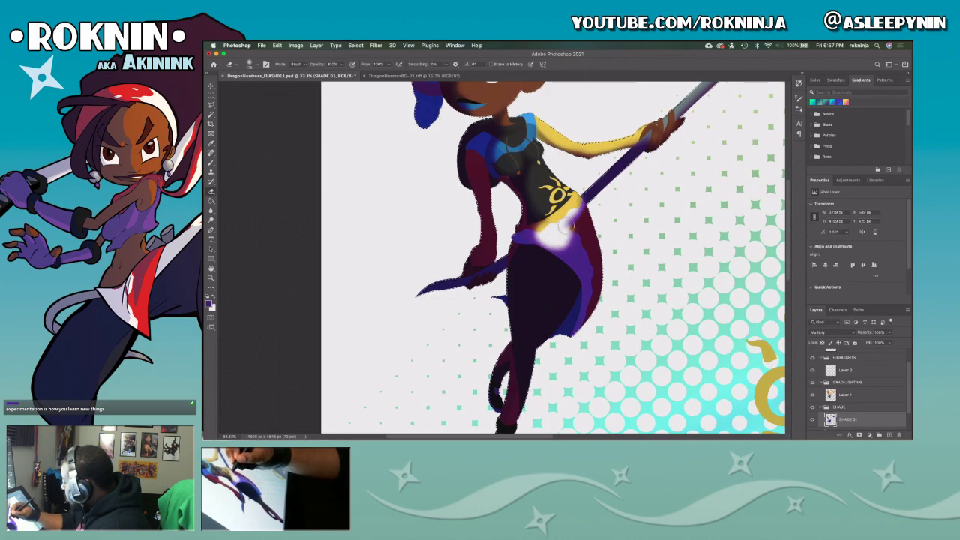
{"action": "left_click_drag", "start_coordinate": [555, 239], "coordinate": [545, 238]}
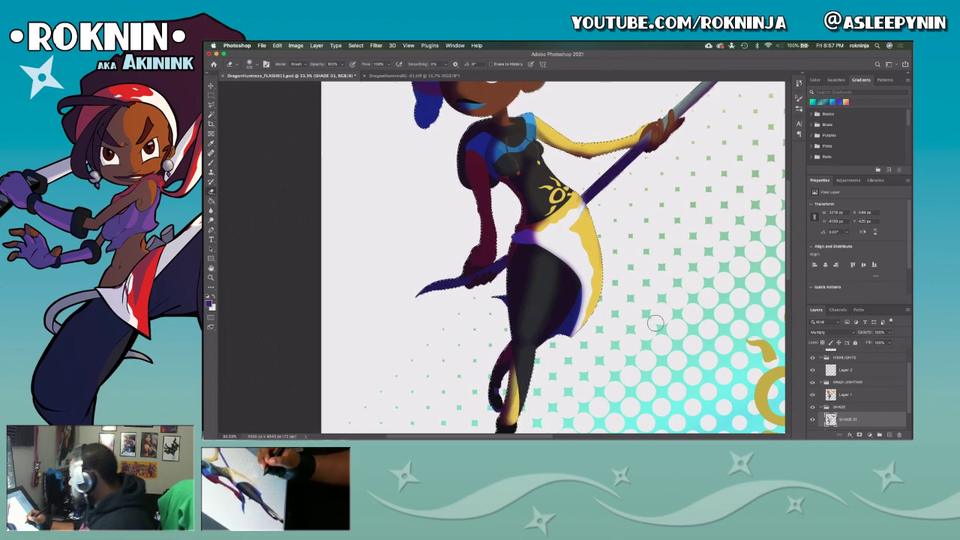
Erase the shade from the shoulder down the lowered arm to the hand holding the lower scythe shaft.
{"action": "left_click_drag", "start_coordinate": [661, 316], "coordinate": [704, 353]}
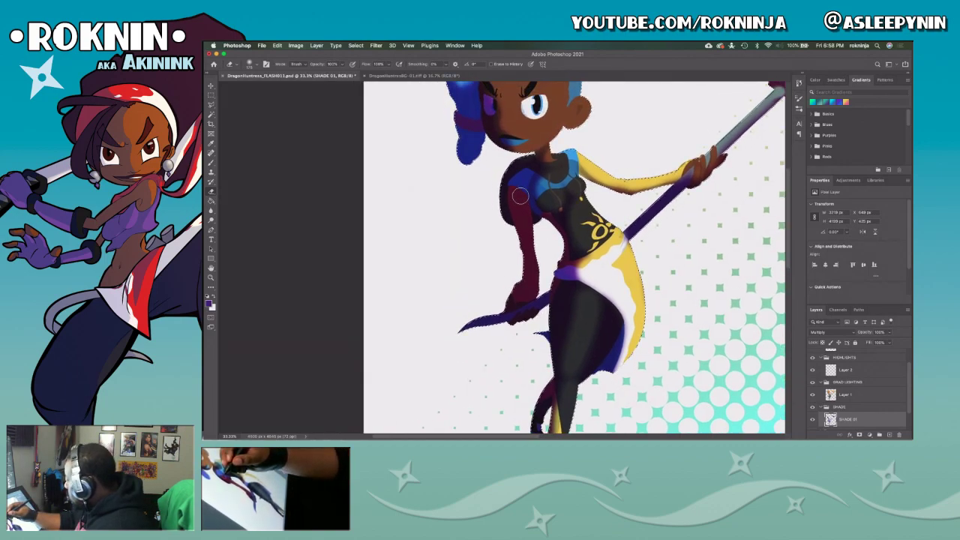
{"action": "left_click_drag", "start_coordinate": [519, 193], "coordinate": [525, 213]}
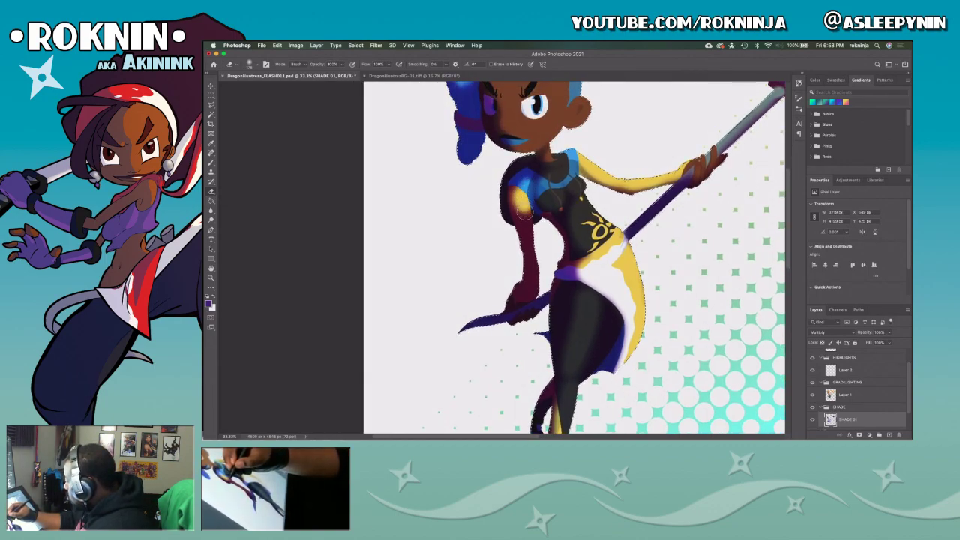
{"action": "left_click_drag", "start_coordinate": [530, 291], "coordinate": [519, 322]}
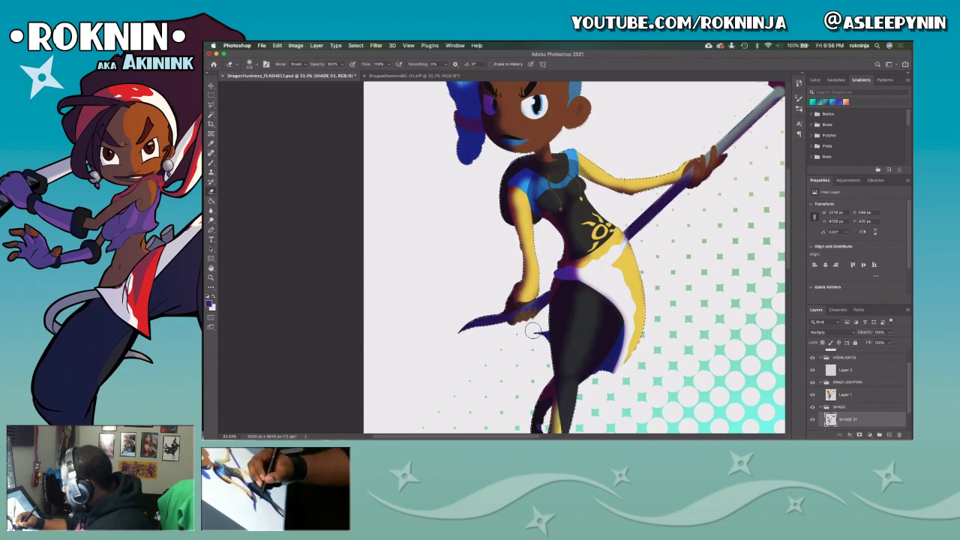
Examine the erased shading on the whole figure and close up around the torso and extended arm.
{"action": "key", "text": "z"}
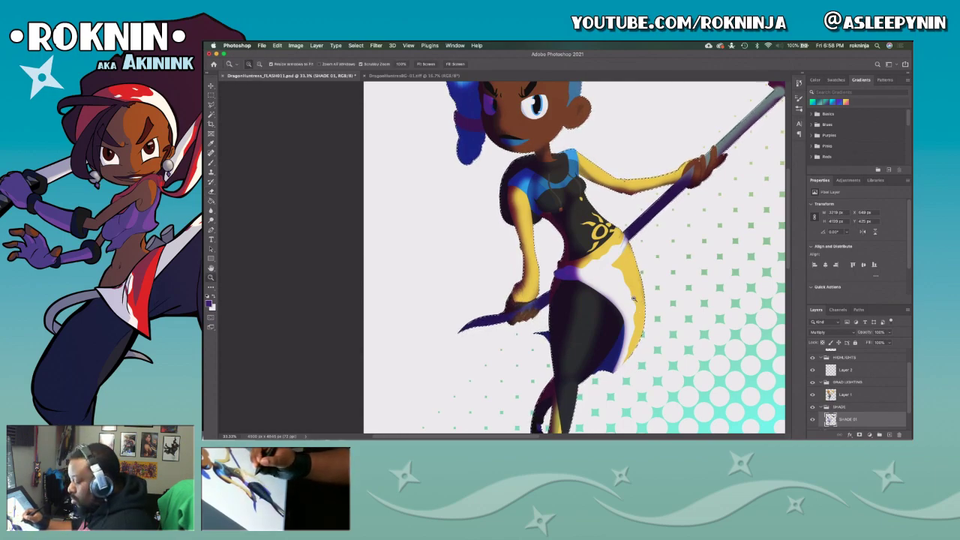
{"action": "left_click", "coordinate": [631, 306], "text": "alt"}
{"action": "left_click", "coordinate": [634, 310], "text": "alt"}
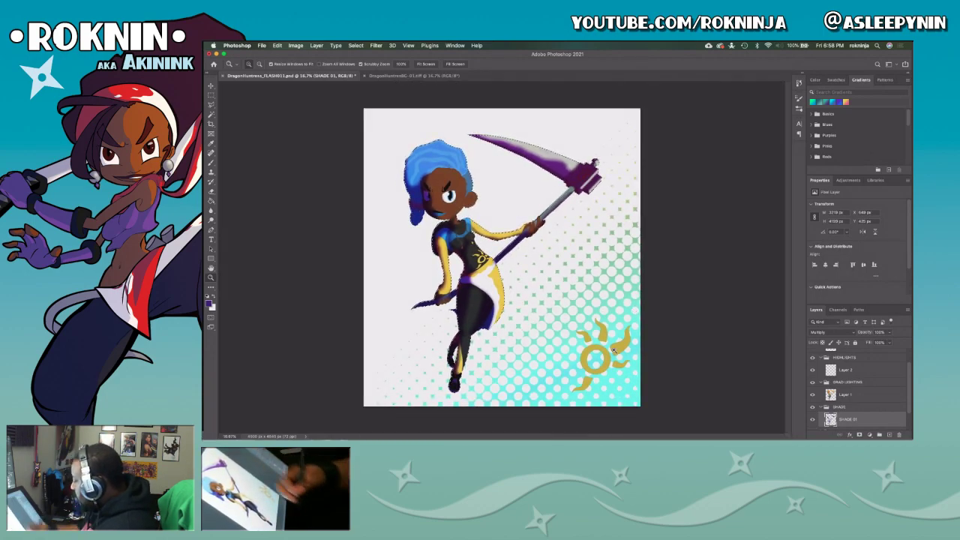
{"action": "left_click_drag", "start_coordinate": [476, 223], "coordinate": [482, 238]}
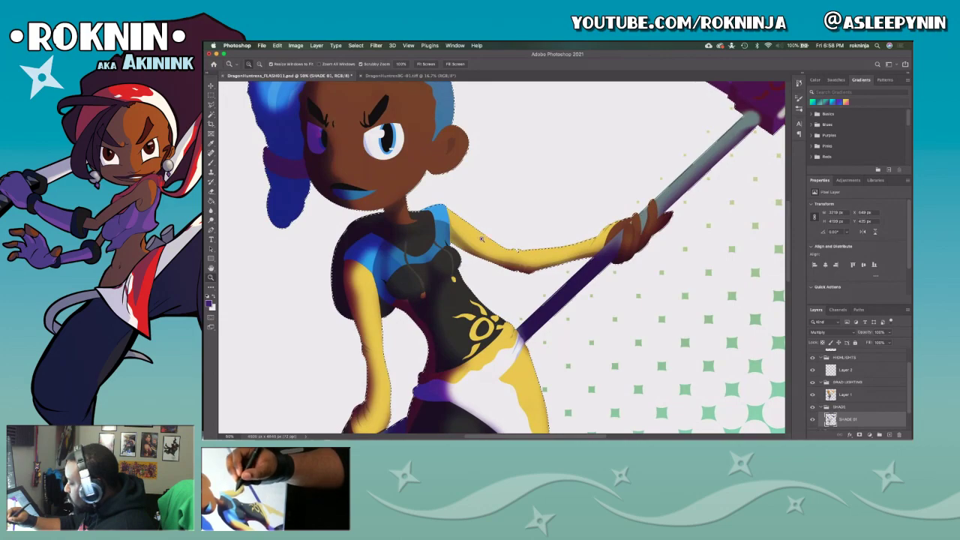
{"action": "key", "text": "b"}
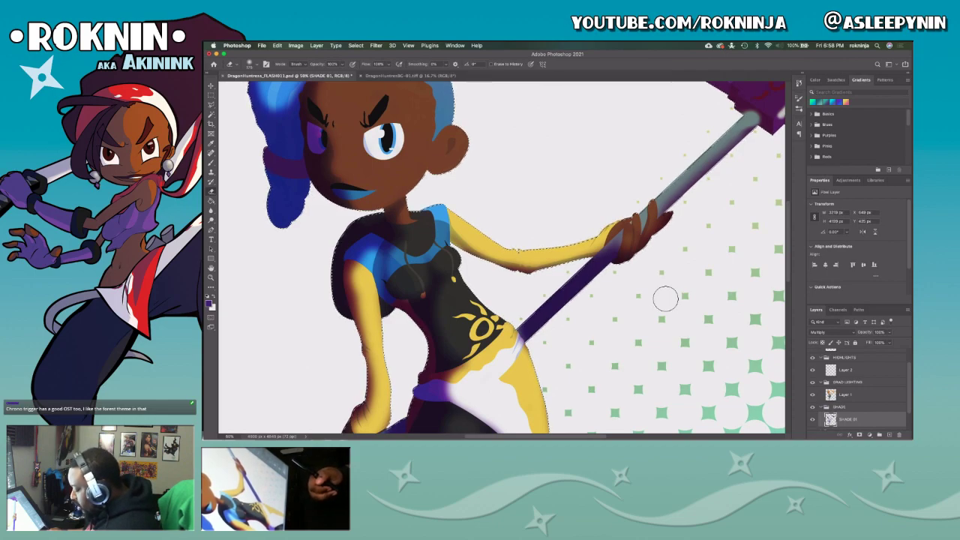
{"action": "key", "text": "z"}
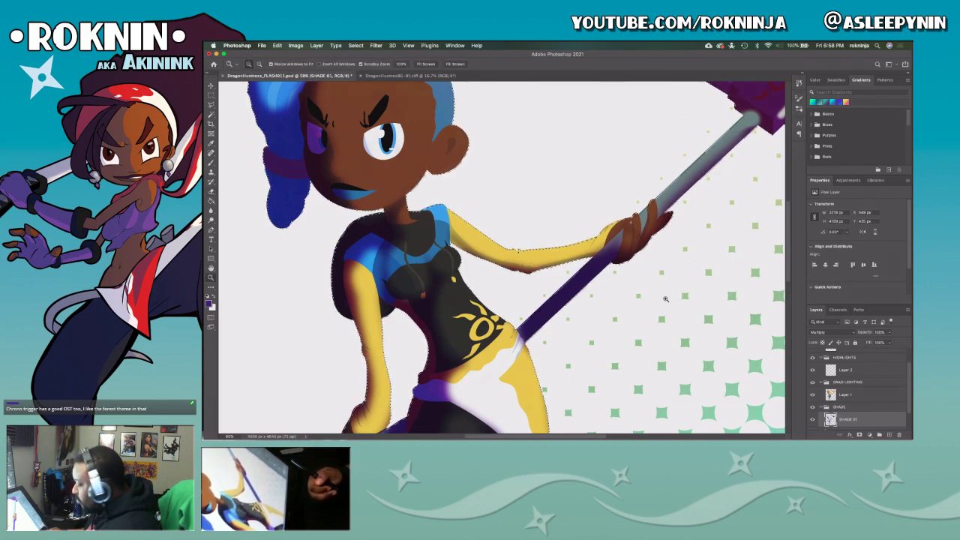
{"action": "left_click_drag", "start_coordinate": [665, 298], "coordinate": [632, 319]}
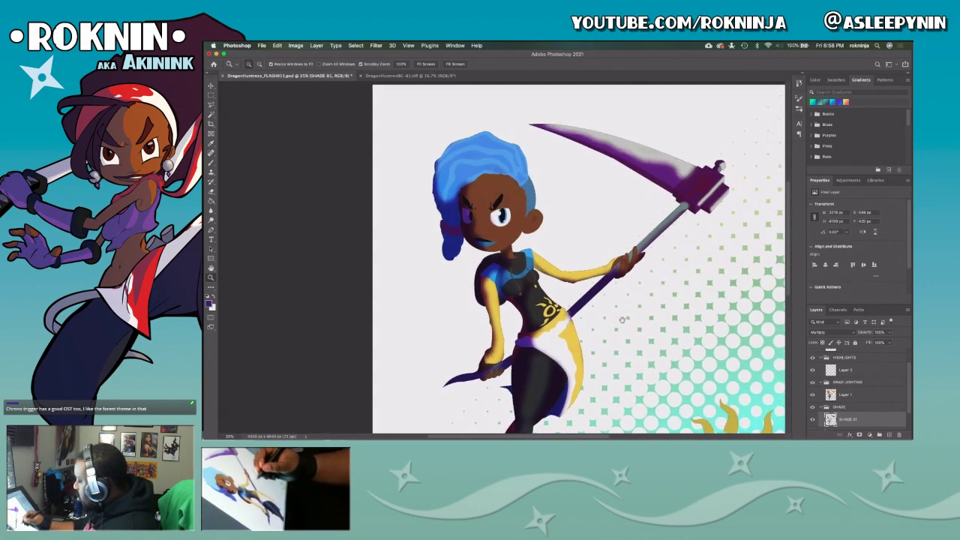
{"action": "scroll", "coordinate": [632, 319], "scroll_direction": "down", "scroll_amount": 2}
Switch to Safari and search YouTube for "yoshi island final boss music".
{"action": "key", "text": "super+Tab"}
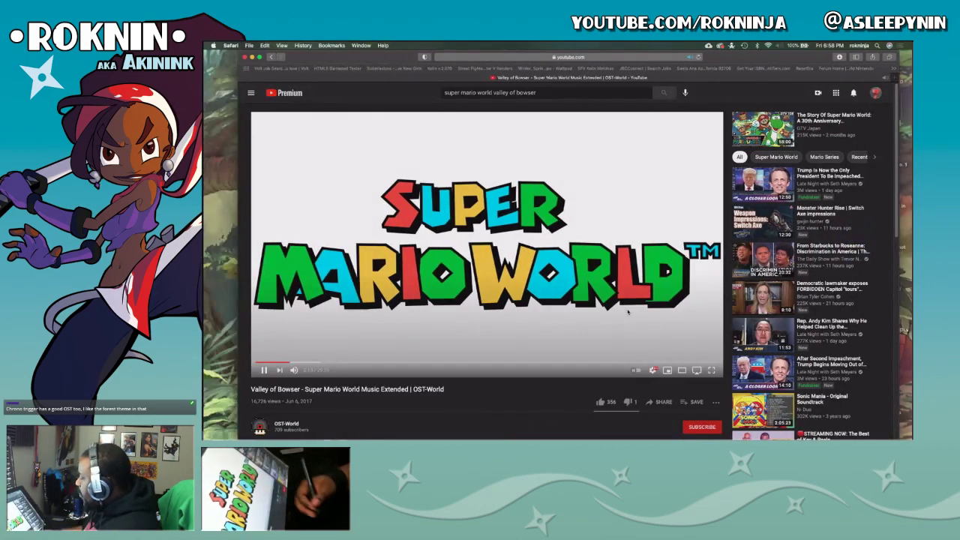
{"action": "left_click", "coordinate": [440, 91]}
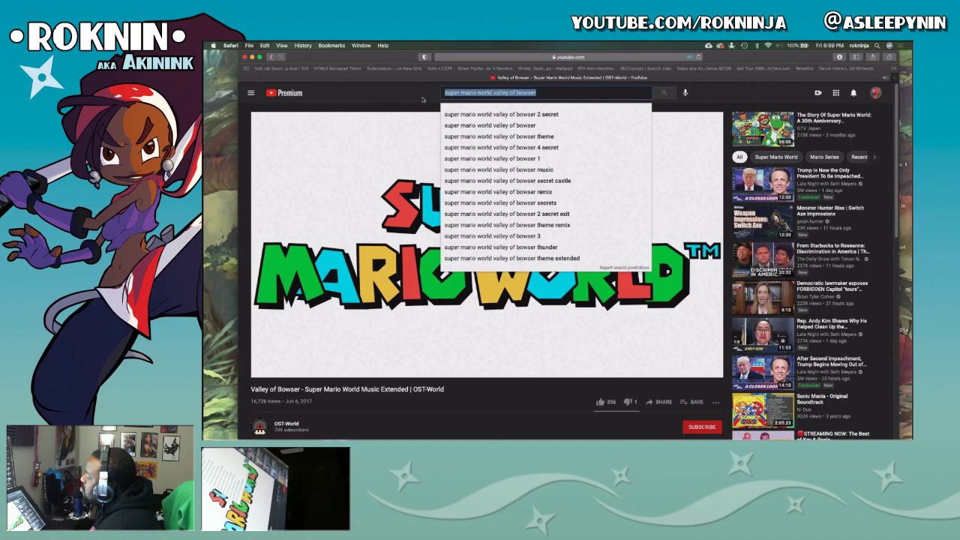
{"action": "type", "text": "yos"}
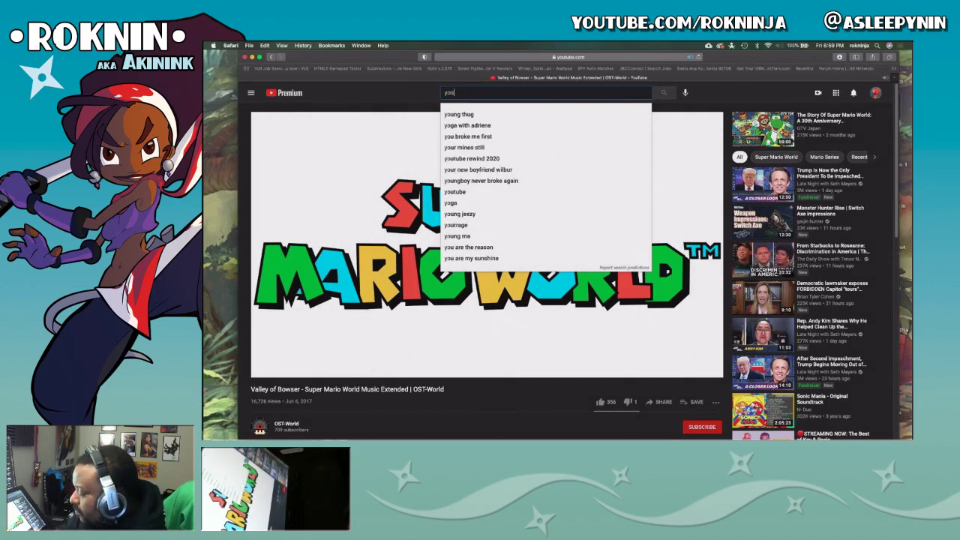
{"action": "type", "text": "hi island final"}
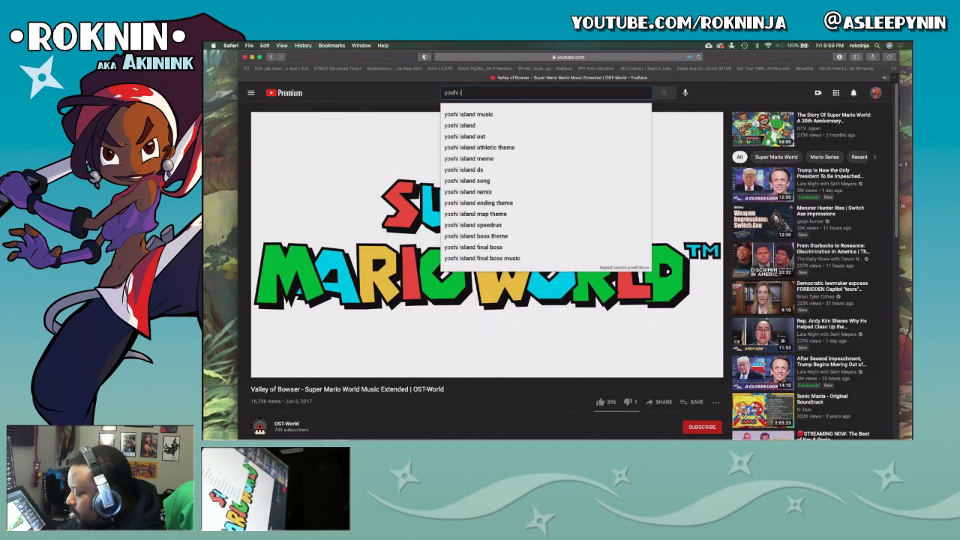
{"action": "key", "text": "Down"}
{"action": "key", "text": "Down"}
{"action": "key", "text": "Return"}
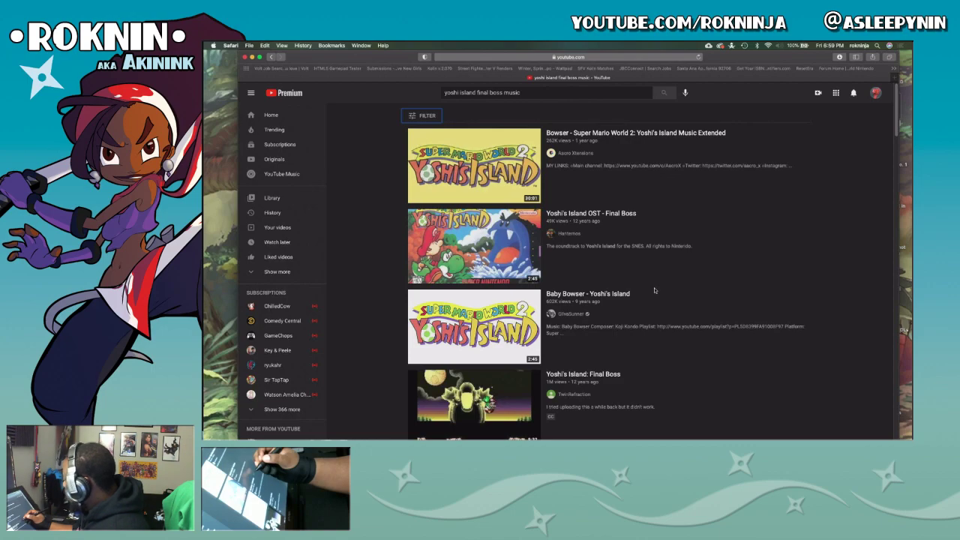
Play "Bowser - Super Mario World 2: Yoshi's Island Music Extended" with the volume raised and switch back to Photoshop.
{"action": "left_click", "coordinate": [668, 136]}
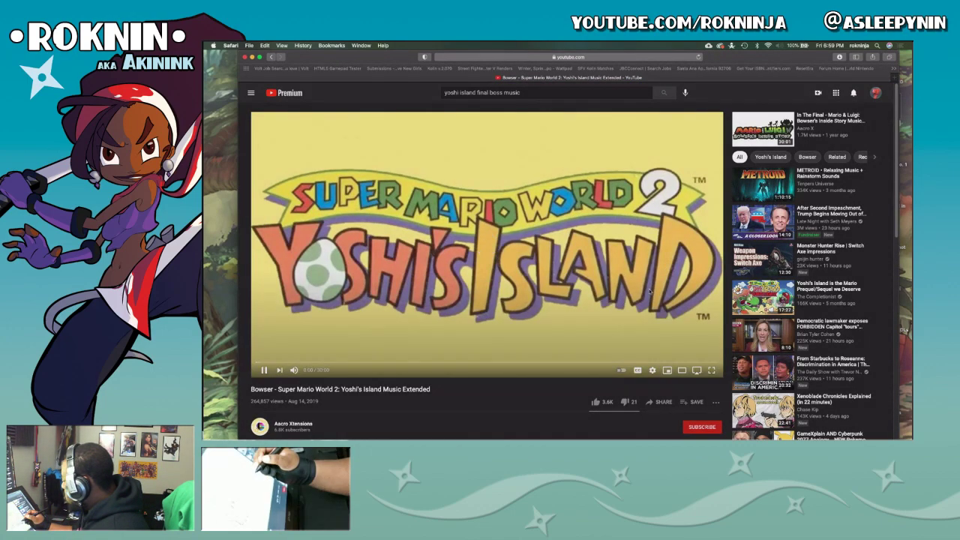
{"action": "key", "text": "F12"}
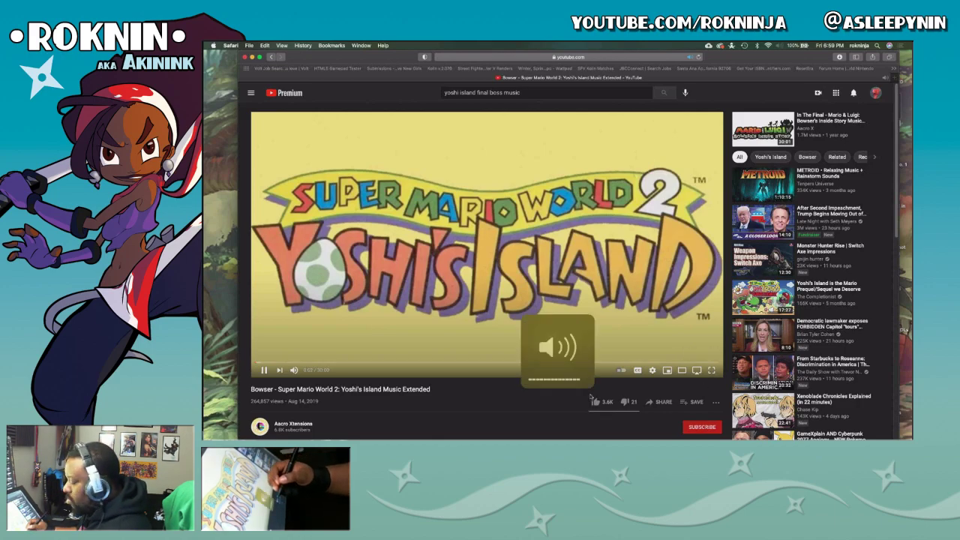
{"action": "key", "text": "ctrl+Right"}
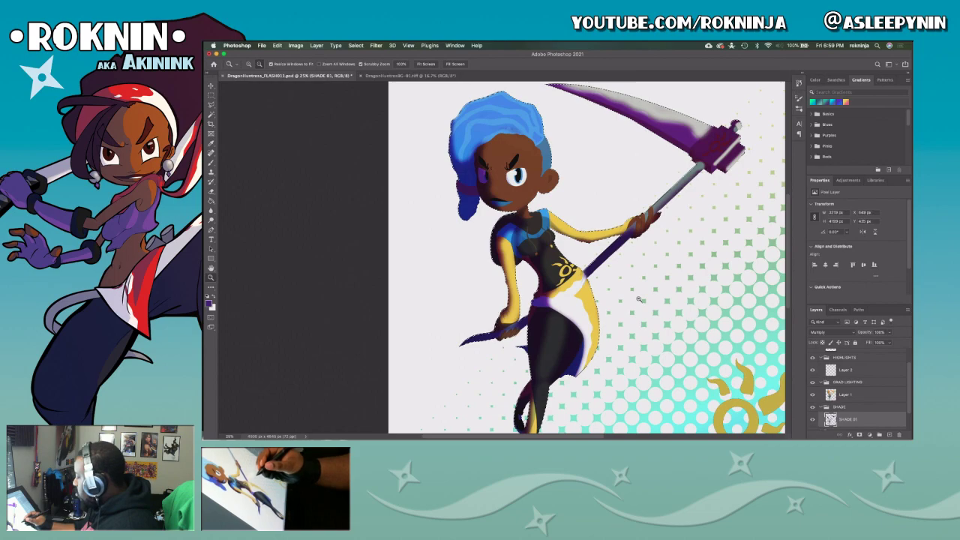
Change the blend mode of the SHADE 01 layer to Overlay.
{"action": "key", "text": "super+minus"}
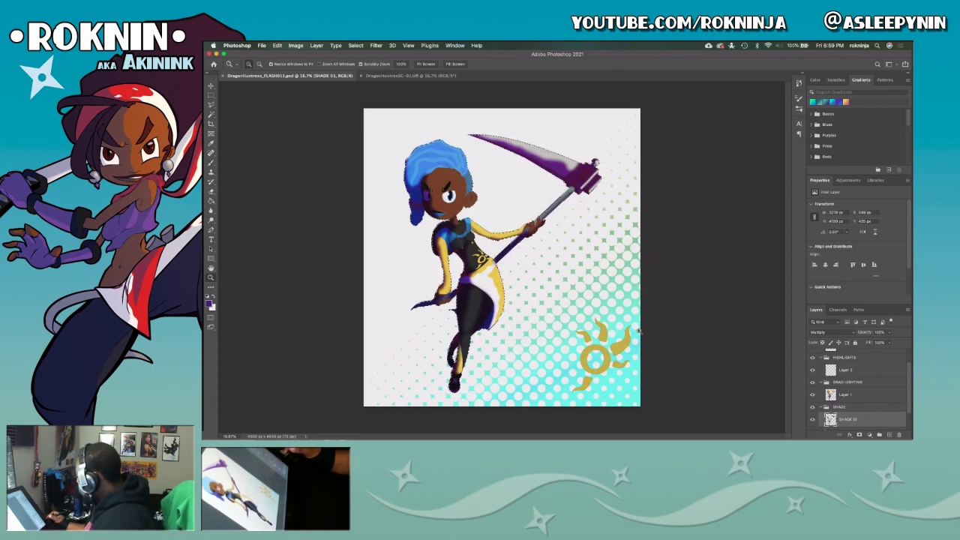
{"action": "scroll", "coordinate": [908, 406], "scroll_direction": "down", "scroll_amount": 1}
{"action": "scroll", "coordinate": [909, 411], "scroll_direction": "down", "scroll_amount": 2}
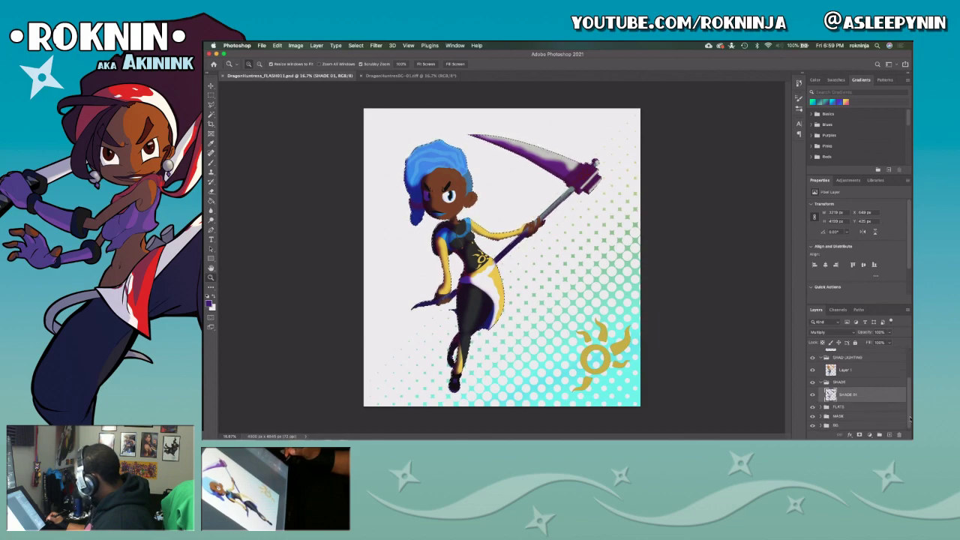
{"action": "mouse_move", "coordinate": [873, 337]}
{"action": "left_mouse_down"}
{"action": "mouse_move", "coordinate": [841, 348]}
{"action": "mouse_move", "coordinate": [870, 342]}
{"action": "left_mouse_up"}
{"action": "left_click", "coordinate": [840, 332]}
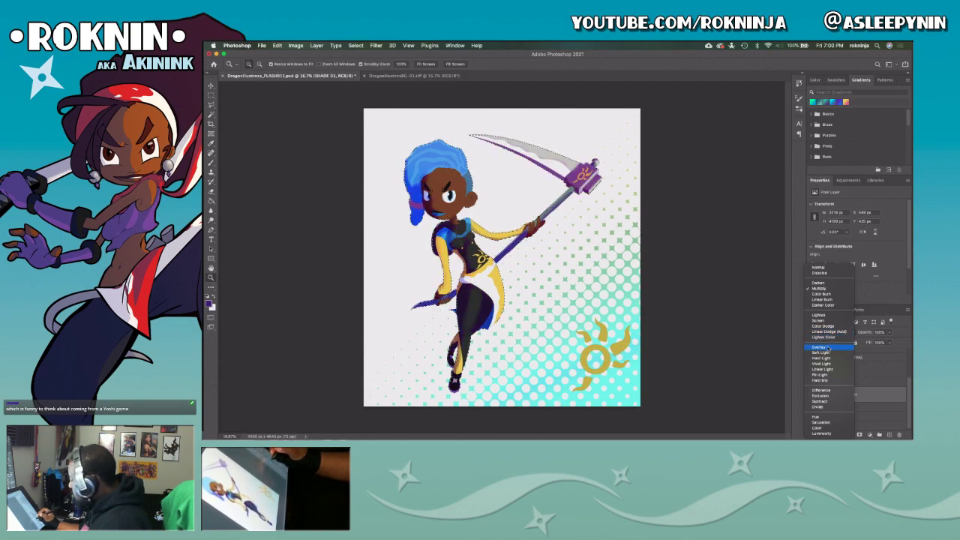
{"action": "left_click", "coordinate": [828, 348]}
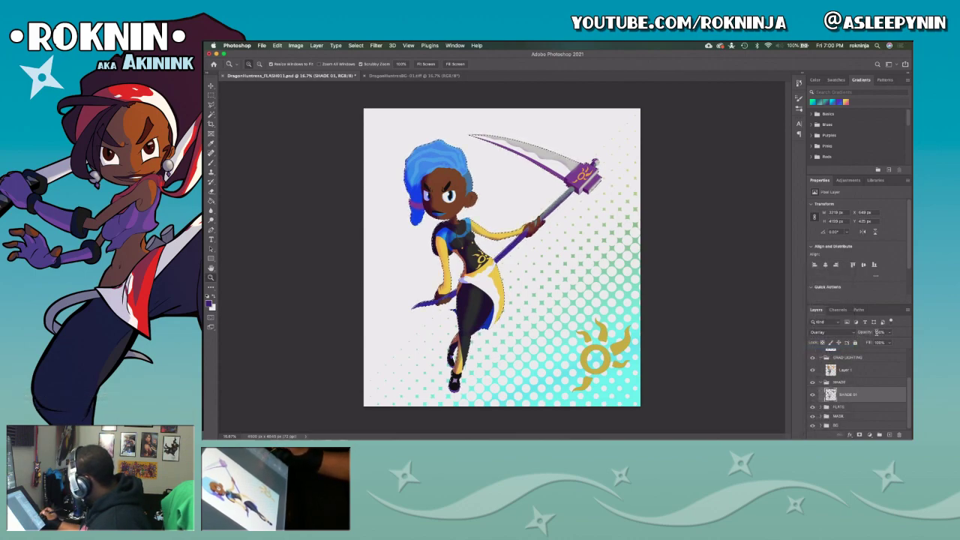
Try different opacities for the SHADE 01 layer and settle on 22%.
{"action": "mouse_move", "coordinate": [867, 335]}
{"action": "left_mouse_down"}
{"action": "mouse_move", "coordinate": [848, 342]}
{"action": "mouse_move", "coordinate": [865, 342]}
{"action": "left_mouse_up"}
{"action": "key", "text": "Return"}
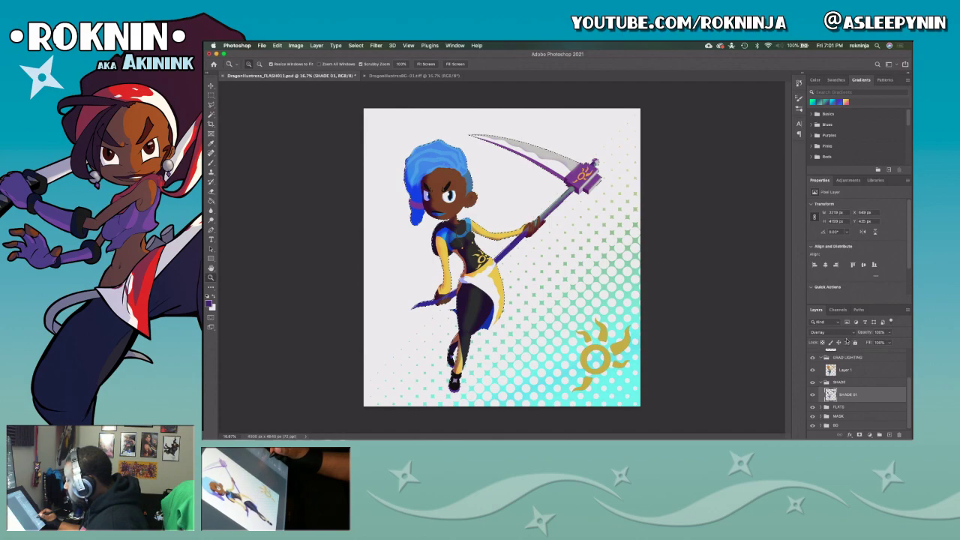
{"action": "left_click_drag", "start_coordinate": [867, 338], "coordinate": [847, 341]}
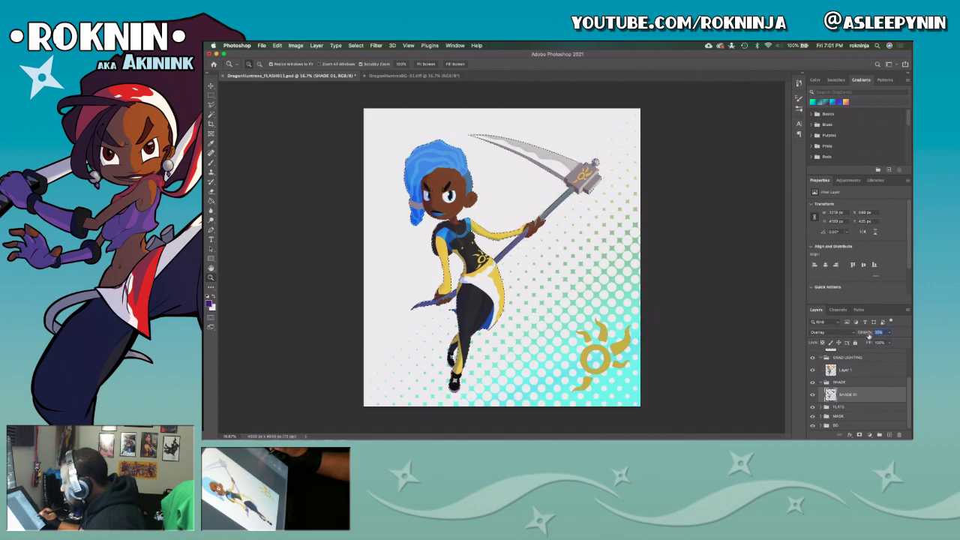
{"action": "left_click_drag", "start_coordinate": [868, 336], "coordinate": [866, 338]}
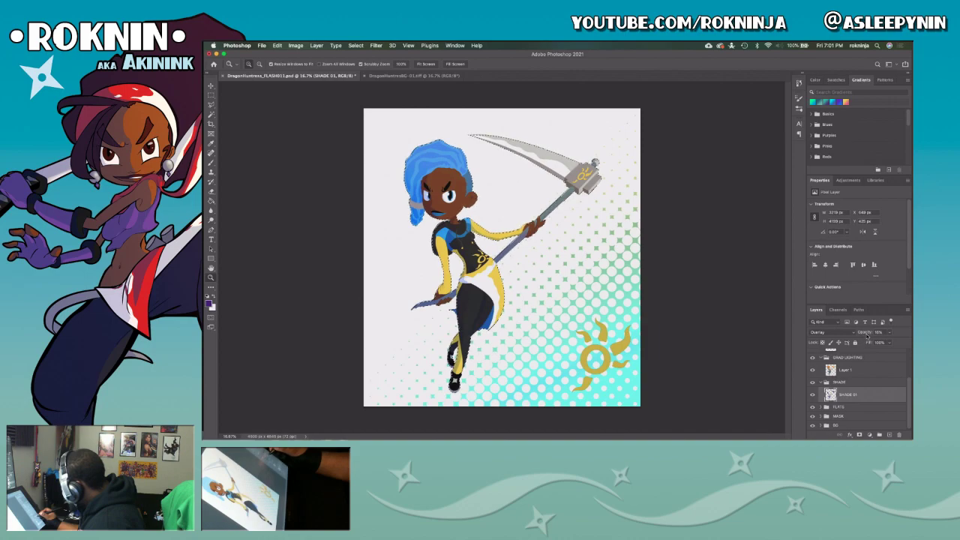
{"action": "left_click_drag", "start_coordinate": [867, 337], "coordinate": [868, 343]}
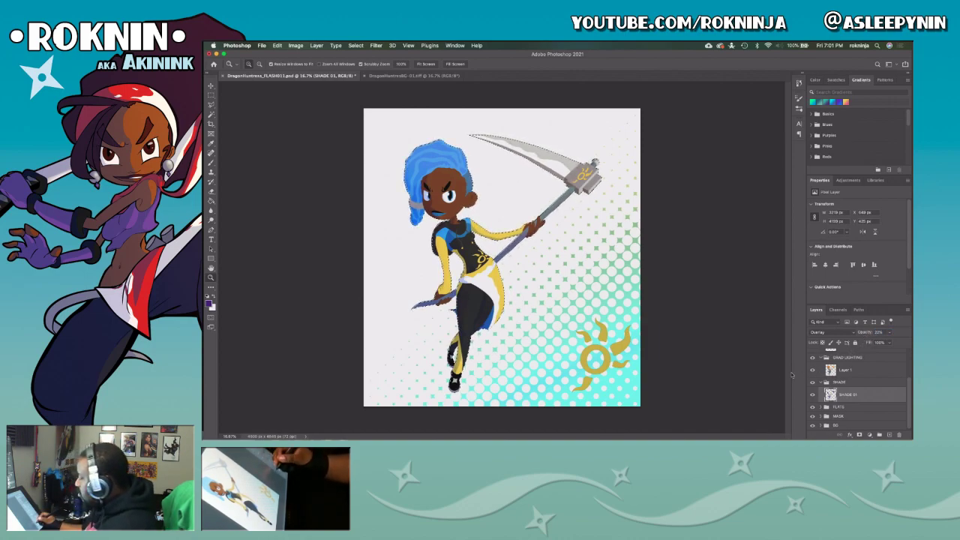
{"action": "key", "text": "super+equal"}
{"action": "key", "text": "super+equal"}
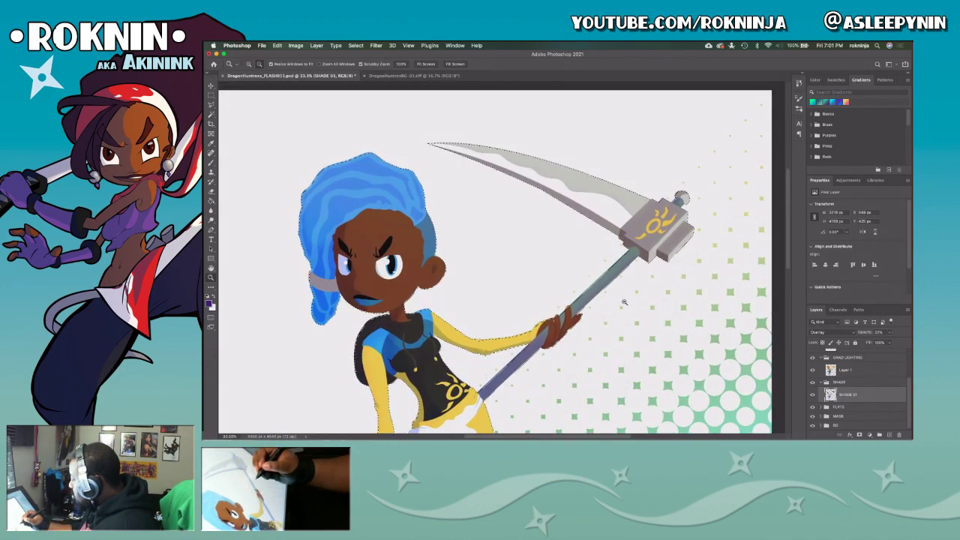
{"action": "key", "text": "super+minus"}
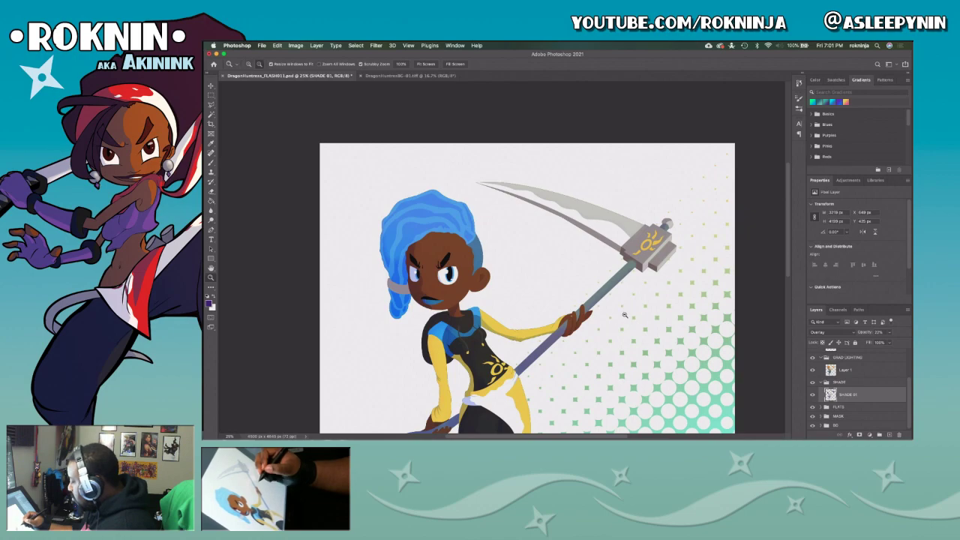
{"action": "left_click", "coordinate": [624, 314], "text": "alt"}
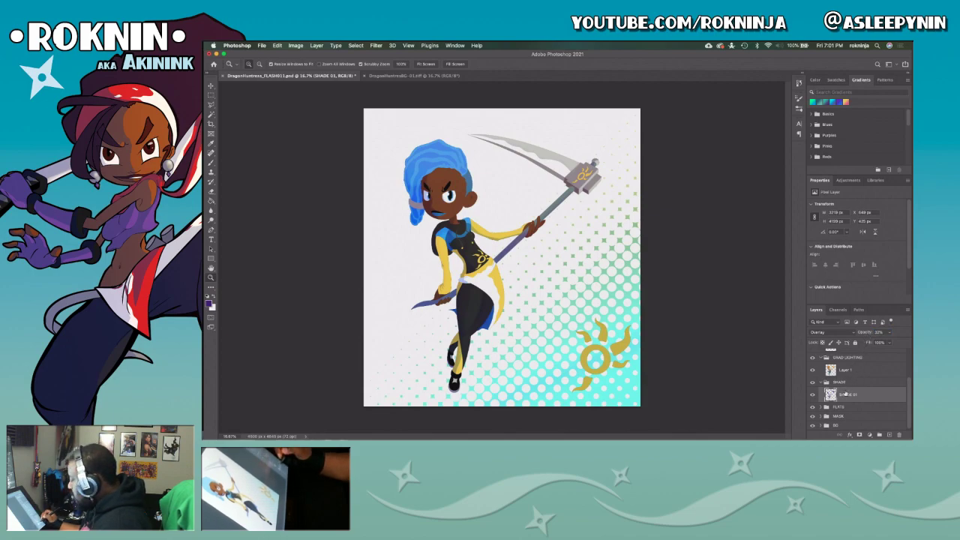
Open Hue/Saturation for the SHADE 01 layer and try different hue and saturation shifts, with lightness at +2.
{"action": "left_click", "coordinate": [296, 46]}
{"action": "mouse_move", "coordinate": [344, 66]}
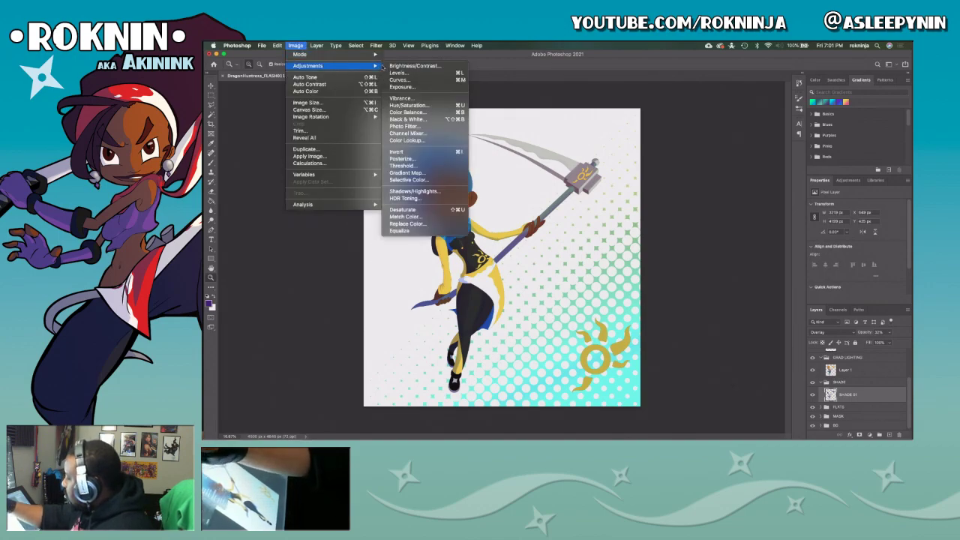
{"action": "left_click", "coordinate": [427, 106]}
{"action": "left_click_drag", "start_coordinate": [569, 134], "coordinate": [691, 228]}
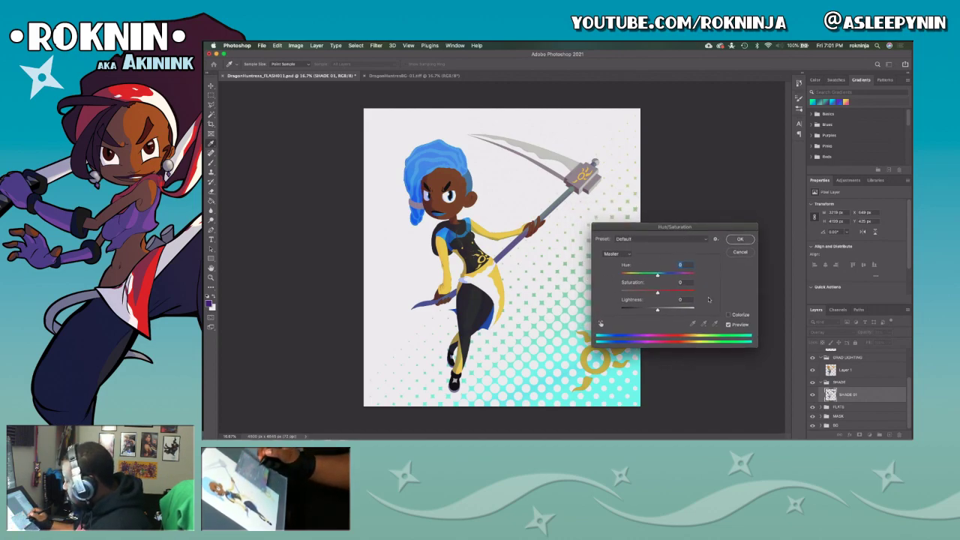
{"action": "mouse_move", "coordinate": [657, 275]}
{"action": "left_mouse_down"}
{"action": "mouse_move", "coordinate": [696, 277]}
{"action": "mouse_move", "coordinate": [625, 276]}
{"action": "mouse_move", "coordinate": [658, 277]}
{"action": "left_mouse_up"}
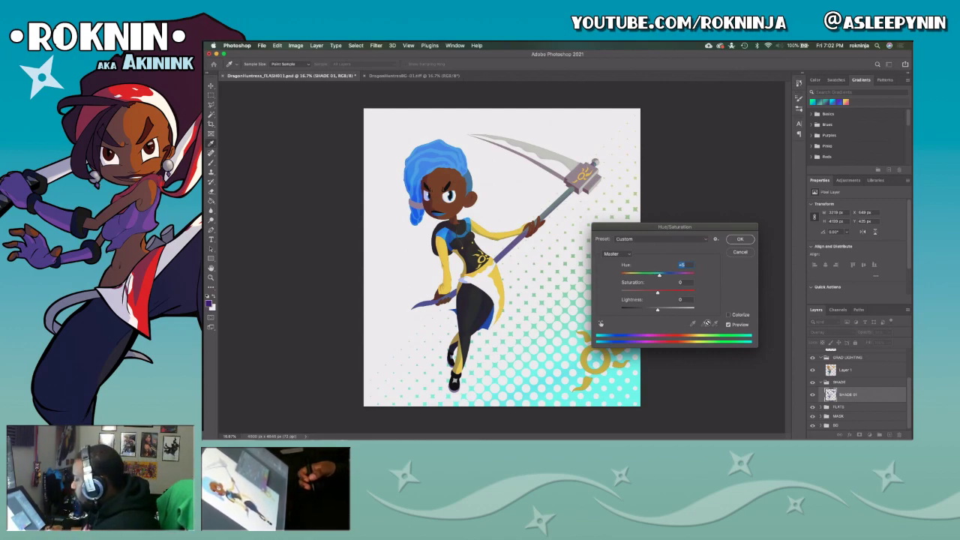
{"action": "mouse_move", "coordinate": [657, 291]}
{"action": "left_mouse_down"}
{"action": "mouse_move", "coordinate": [688, 294]}
{"action": "mouse_move", "coordinate": [621, 299]}
{"action": "mouse_move", "coordinate": [643, 301]}
{"action": "left_mouse_up"}
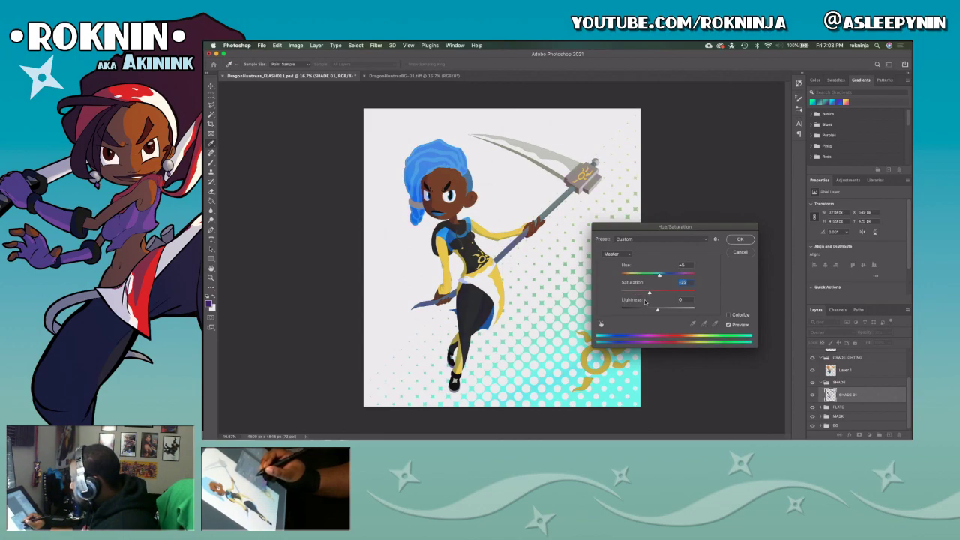
{"action": "mouse_move", "coordinate": [659, 312]}
{"action": "left_mouse_down"}
{"action": "mouse_move", "coordinate": [676, 311]}
{"action": "mouse_move", "coordinate": [658, 316]}
{"action": "left_mouse_up"}
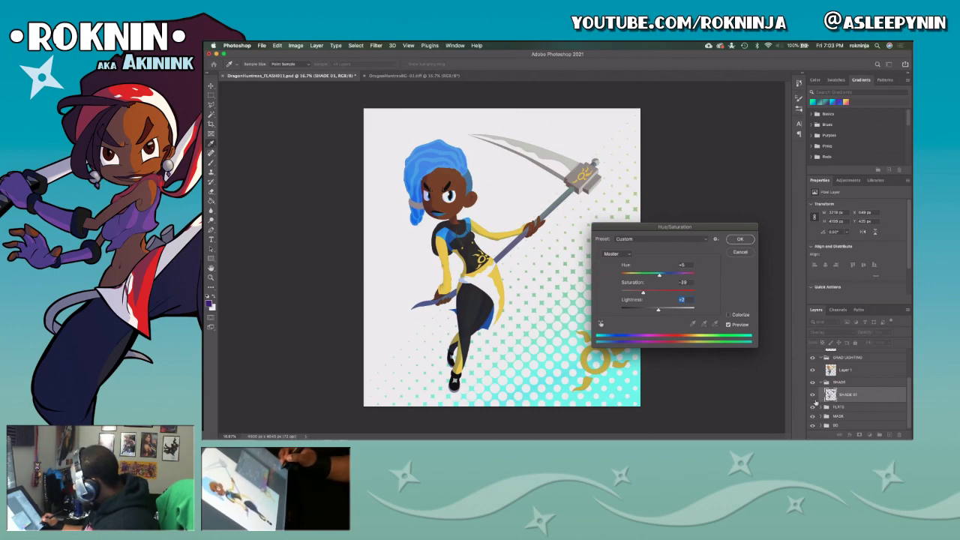
{"action": "left_click_drag", "start_coordinate": [660, 276], "coordinate": [627, 280]}
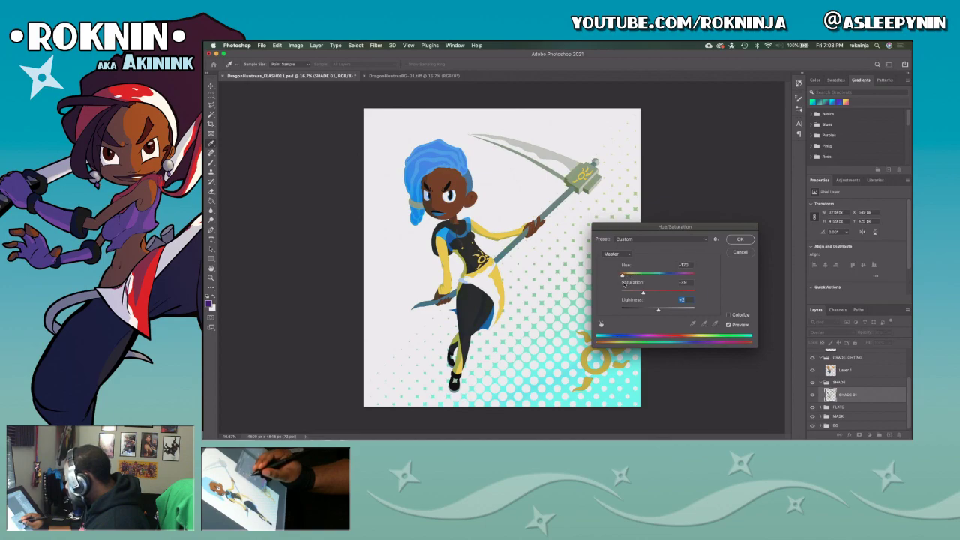
{"action": "left_click_drag", "start_coordinate": [634, 283], "coordinate": [660, 292]}
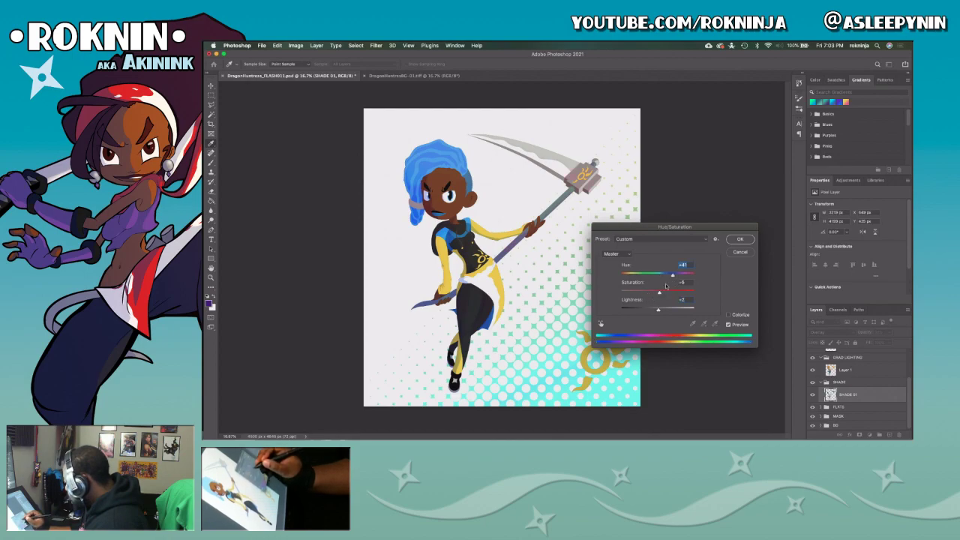
Switch to Safari and search YouTube for "castlevania three fiends".
{"action": "key", "text": "super+Tab"}
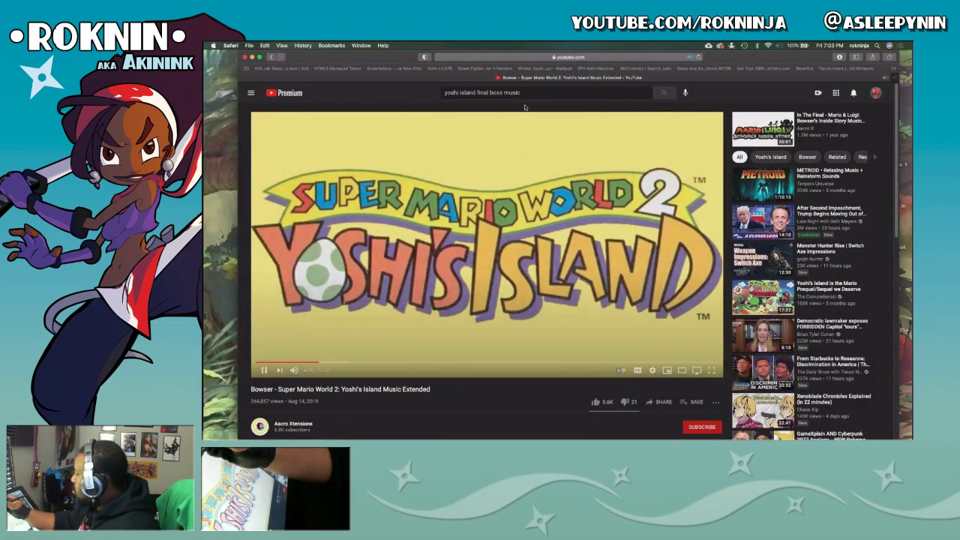
{"action": "left_click_drag", "start_coordinate": [520, 93], "coordinate": [412, 109]}
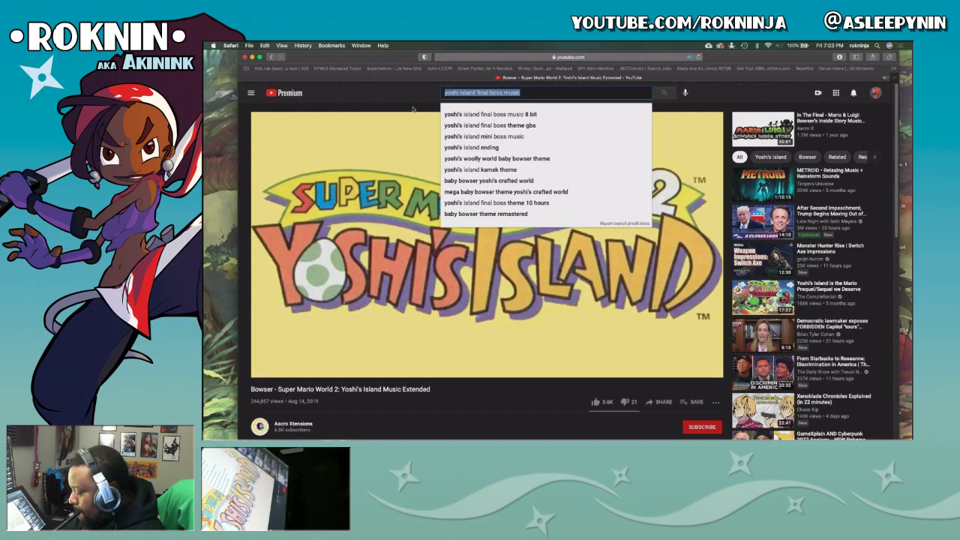
{"action": "type", "text": "castlevania th"}
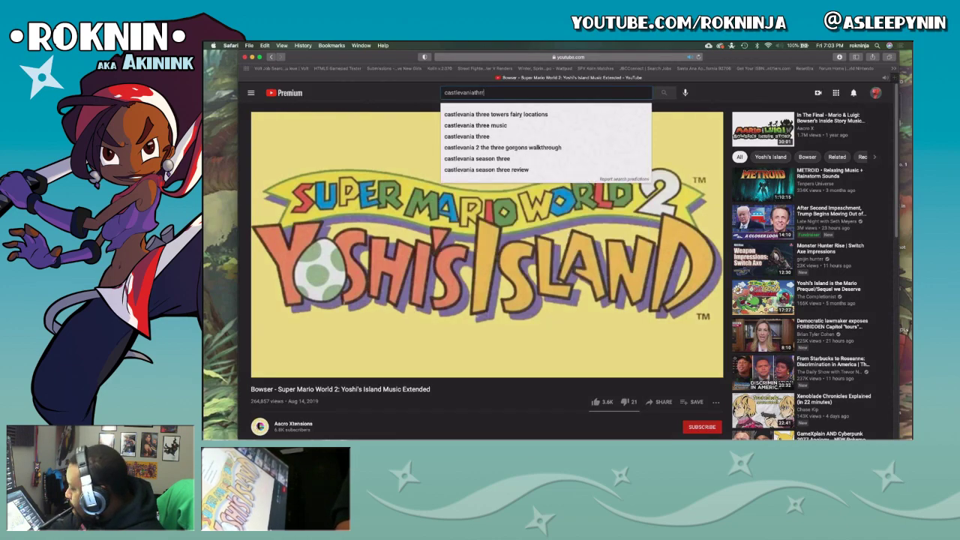
{"action": "type", "text": "ree "}
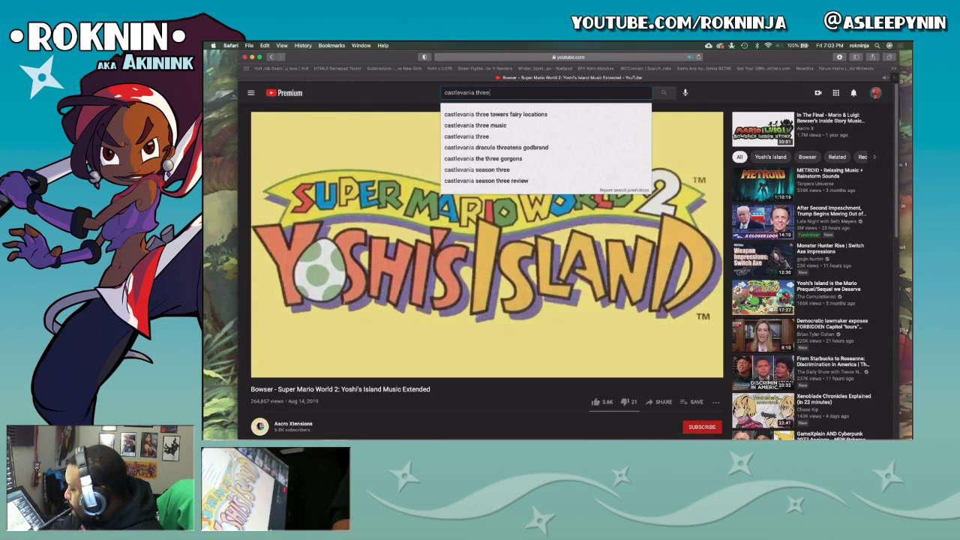
{"action": "type", "text": "fiends"}
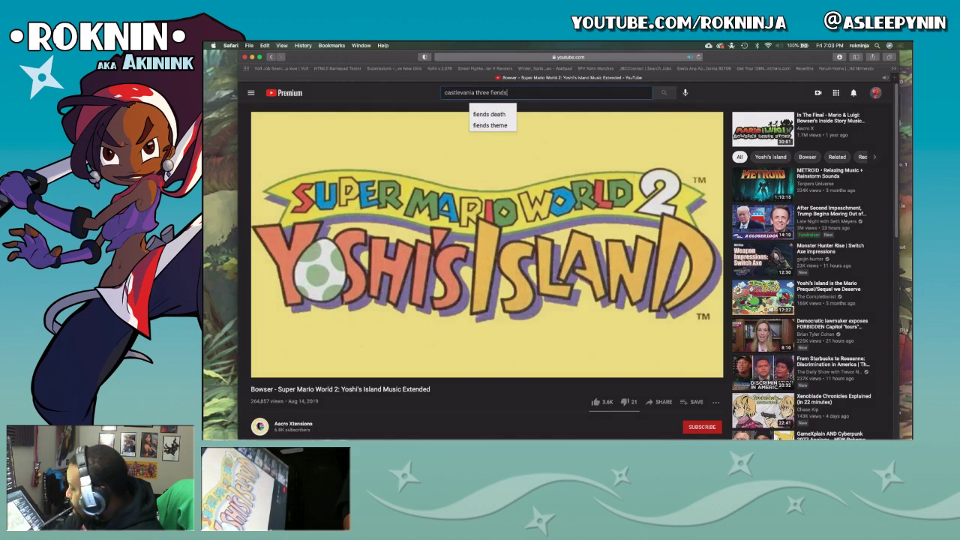
{"action": "key", "text": "Return"}
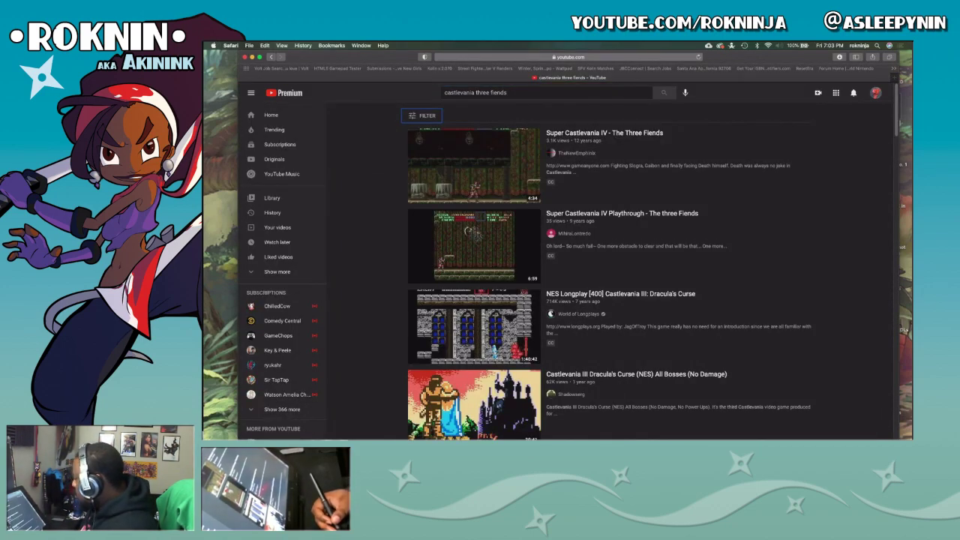
Refine the YouTube search to "castlevania three fiends music" and then to "castlevania iv three fiends music".
{"action": "left_click", "coordinate": [522, 93]}
{"action": "type", "text": "music"}
{"action": "key", "text": "Return"}
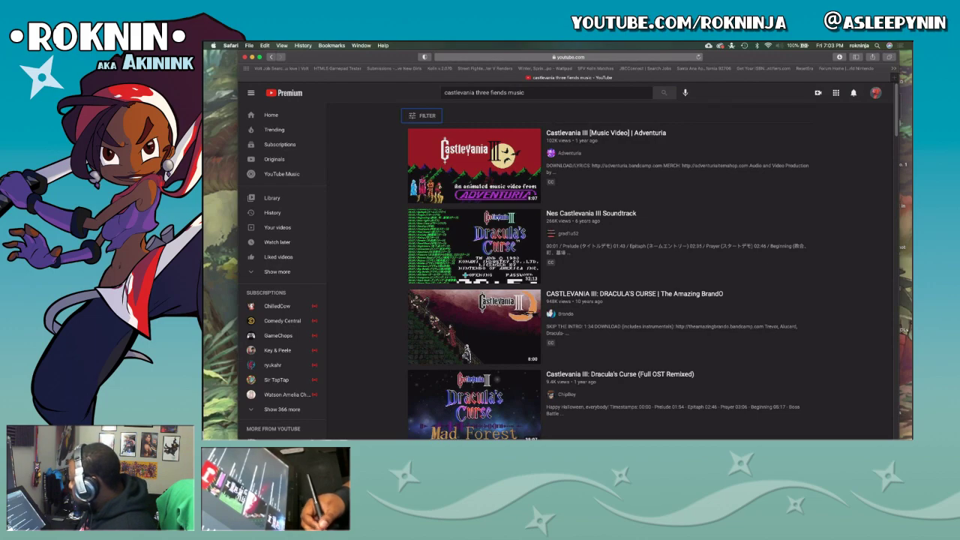
{"action": "left_click", "coordinate": [478, 93]}
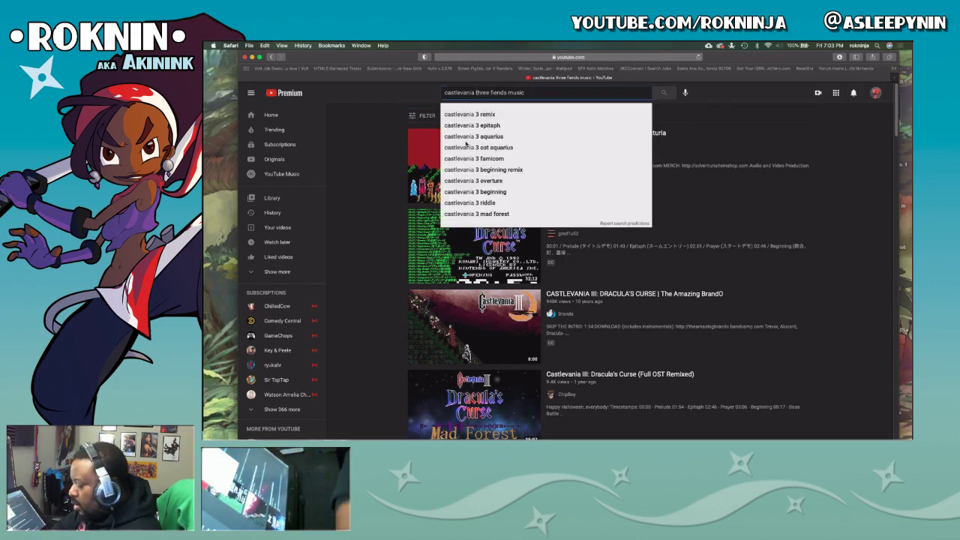
{"action": "type", "text": "iv"}
{"action": "key", "text": "Return"}
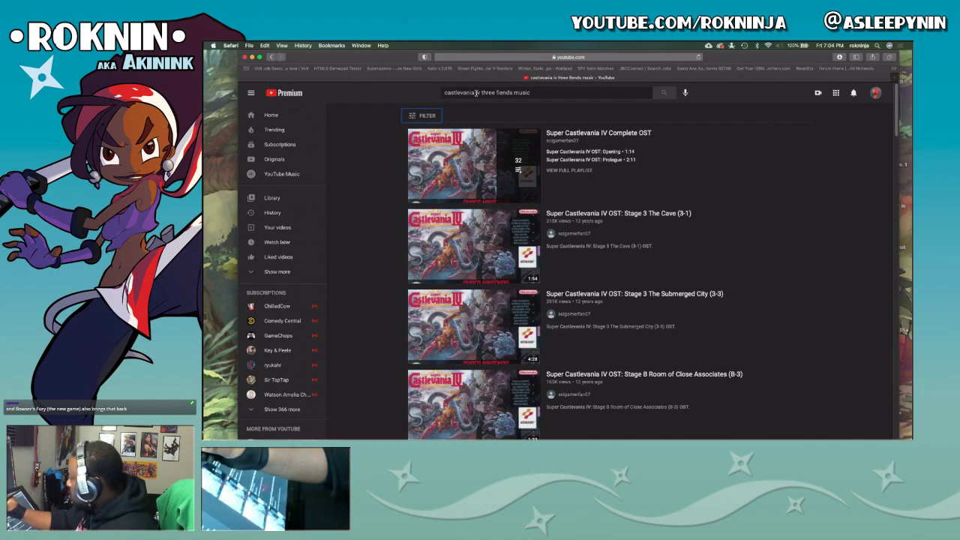
Search YouTube for "castlevania 4 three fiends" and look through the results.
{"action": "left_click_drag", "start_coordinate": [476, 92], "coordinate": [541, 94]}
{"action": "type", "text": "4"}
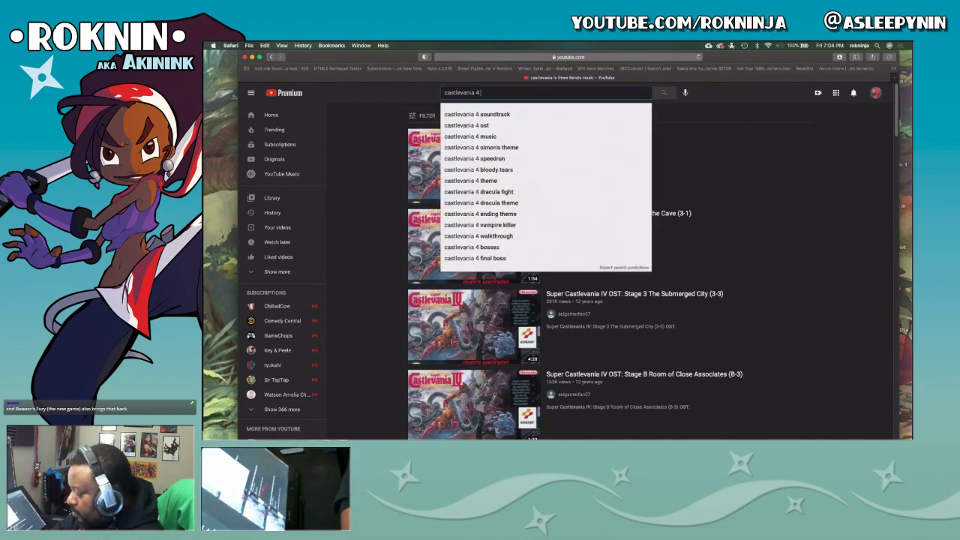
{"action": "type", "text": " three"}
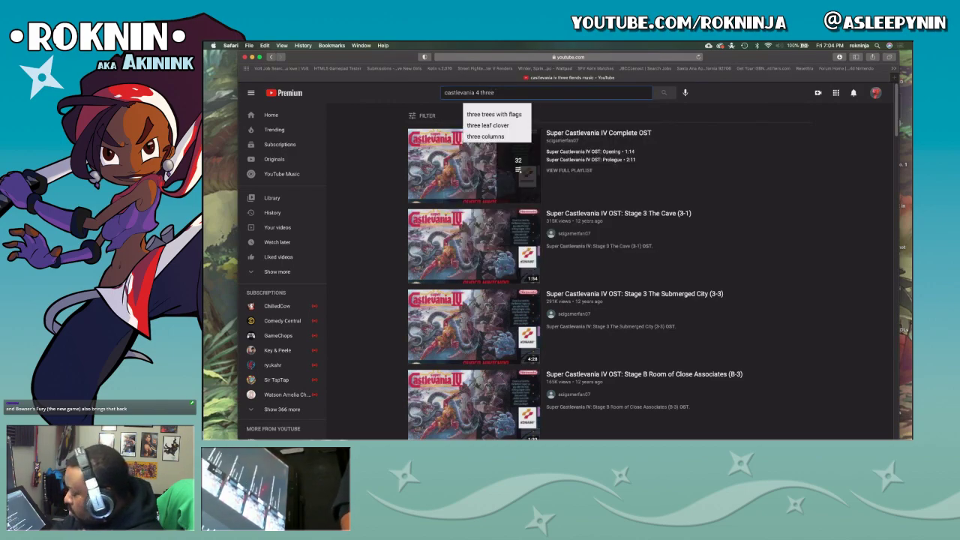
{"action": "type", "text": " fieb"}
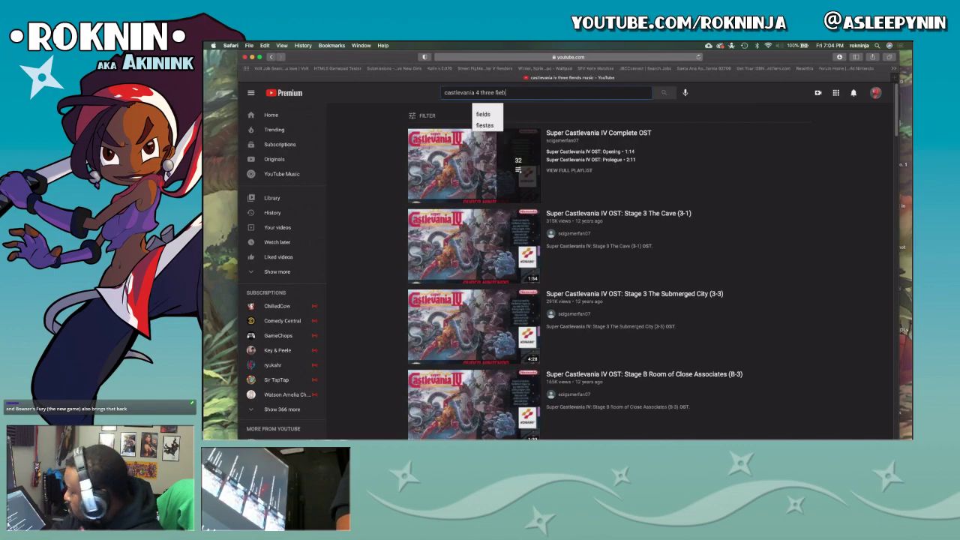
{"action": "key", "text": "BackSpace"}
{"action": "type", "text": "nds"}
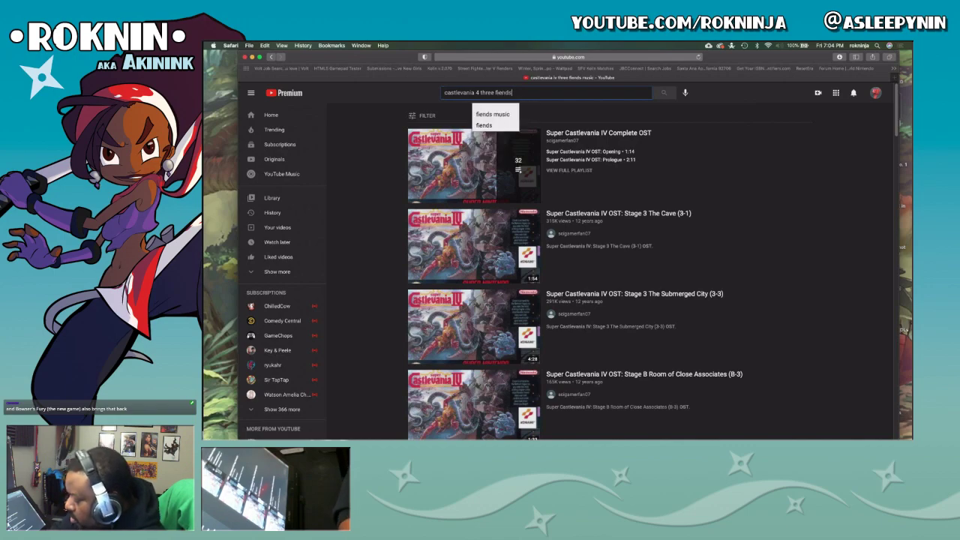
{"action": "key", "text": "Return"}
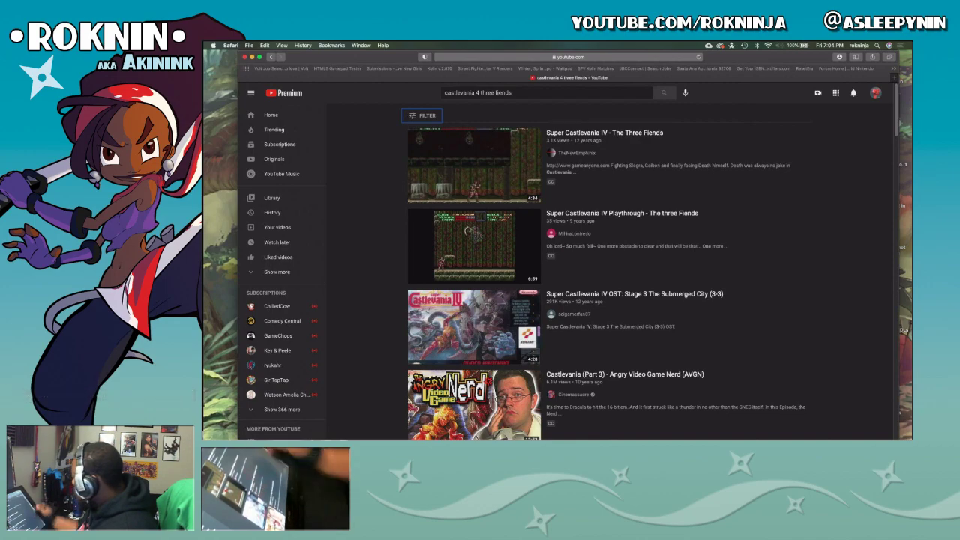
{"action": "scroll", "coordinate": [894, 136], "scroll_direction": "down", "scroll_amount": 2}
{"action": "scroll", "coordinate": [894, 136], "scroll_direction": "down", "scroll_amount": 15}
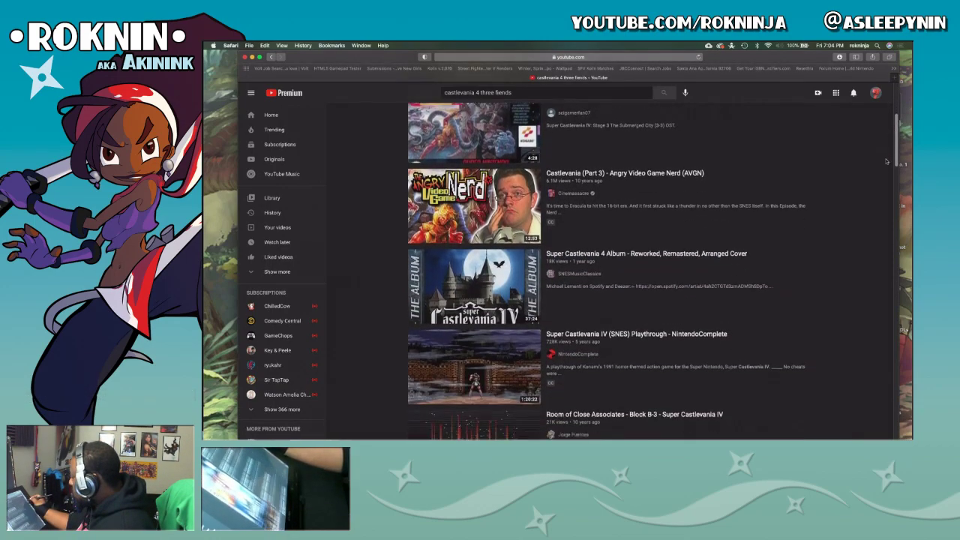
{"action": "scroll", "coordinate": [864, 219], "scroll_direction": "down", "scroll_amount": 4}
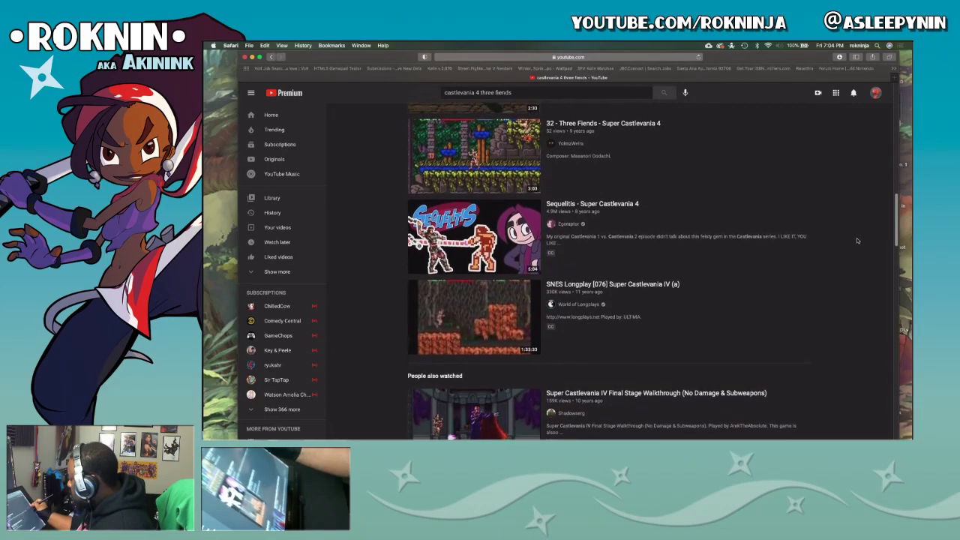
Remove "three" from the query and search YouTube for "castlevania 4 fiends".
{"action": "scroll", "coordinate": [488, 92], "scroll_direction": "up", "scroll_amount": 20}
{"action": "double_click", "coordinate": [489, 91]}
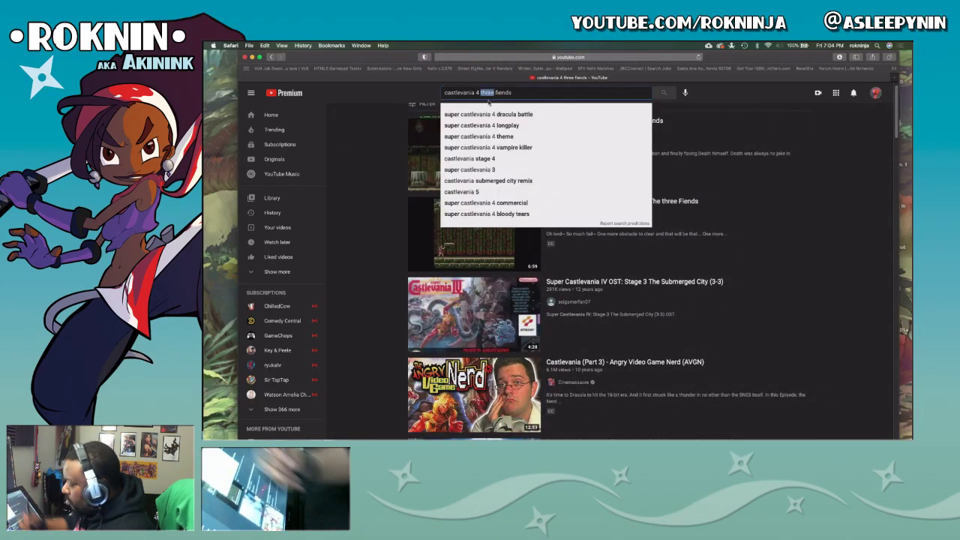
{"action": "key", "text": "BackSpace"}
{"action": "key", "text": "Return"}
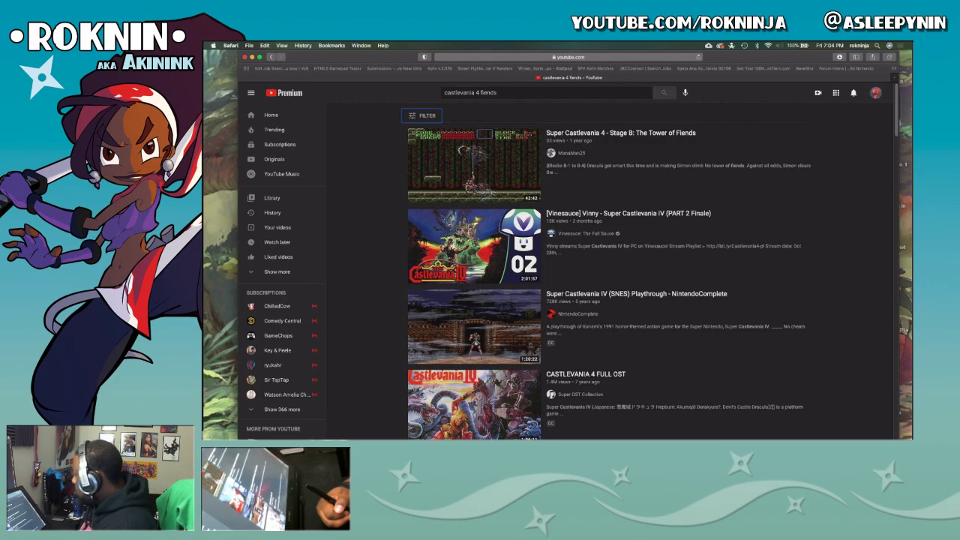
{"action": "left_click", "coordinate": [421, 114]}
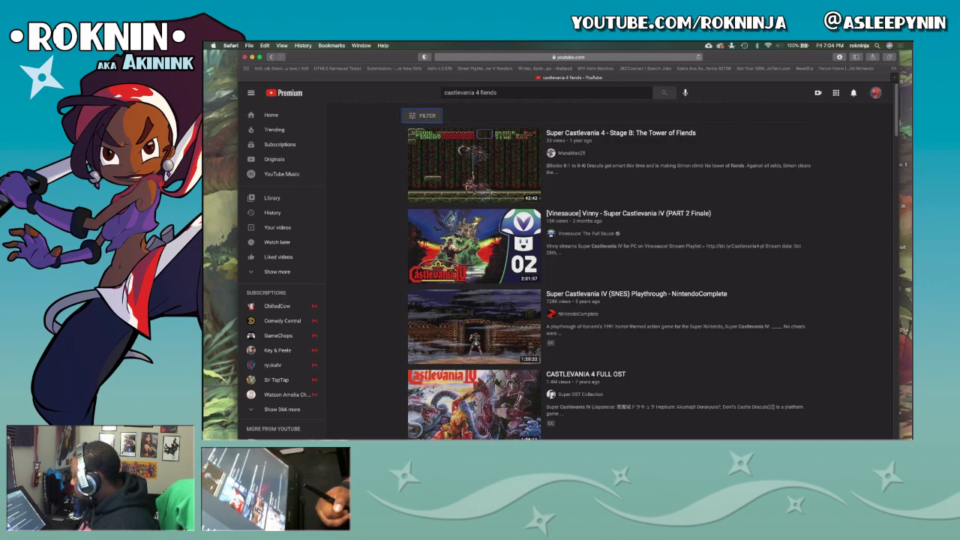
{"action": "left_click", "coordinate": [421, 115]}
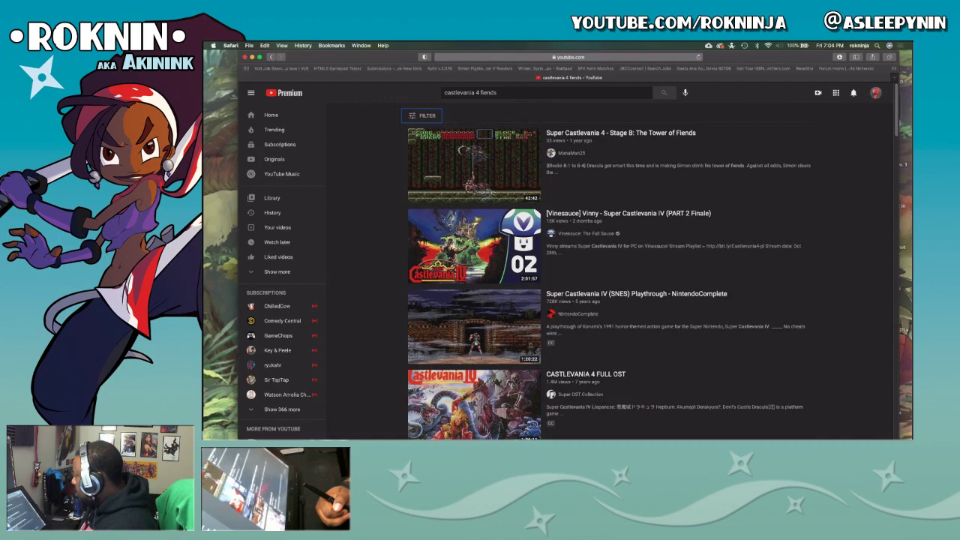
Put "three" back into the query and repeat the search for "castlevania 4 three fiends".
{"action": "left_click", "coordinate": [479, 92]}
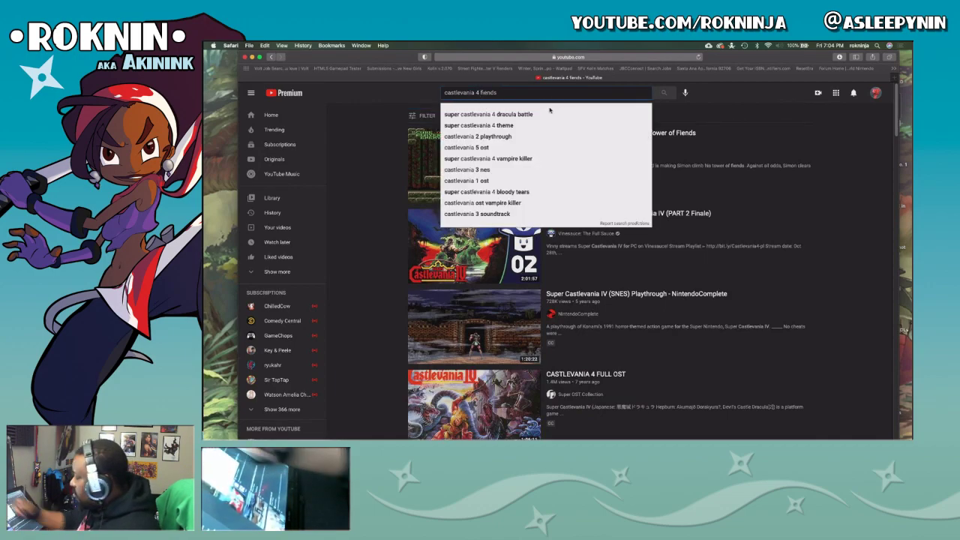
{"action": "type", "text": "three"}
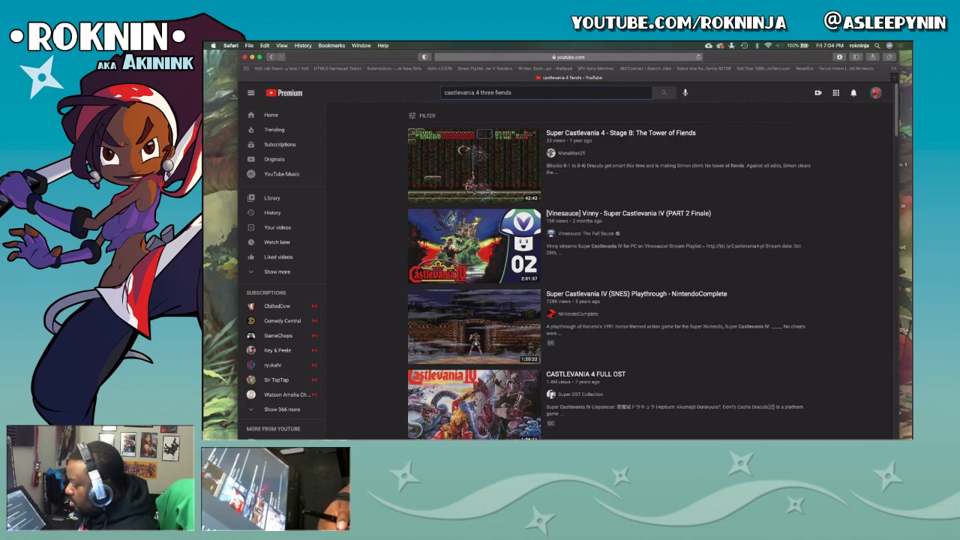
{"action": "key", "text": "Return"}
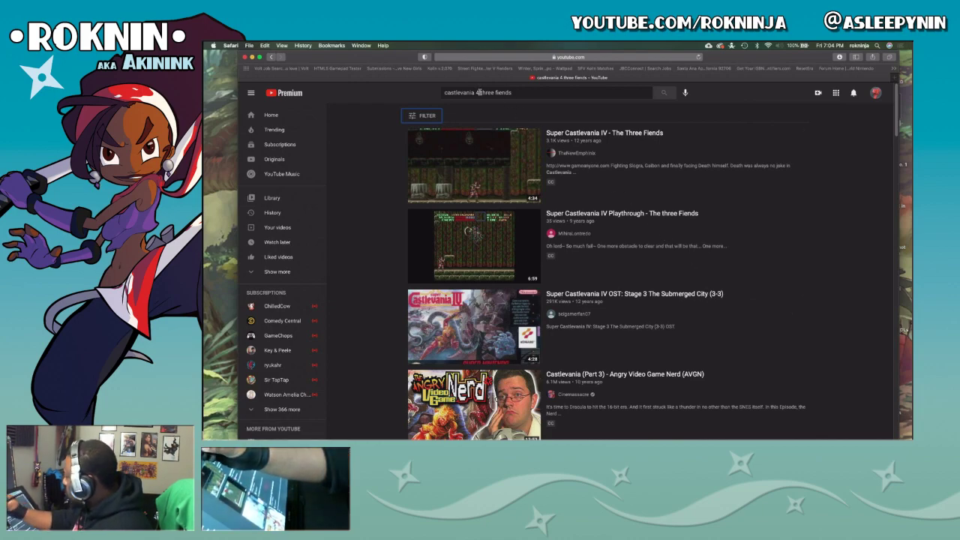
Search YouTube for "castlevania 4 boss music" and open the "Super Castlevania IV - Boss 2 - Extended" video.
{"action": "left_click_drag", "start_coordinate": [480, 92], "coordinate": [520, 88]}
{"action": "key", "text": "Left"}
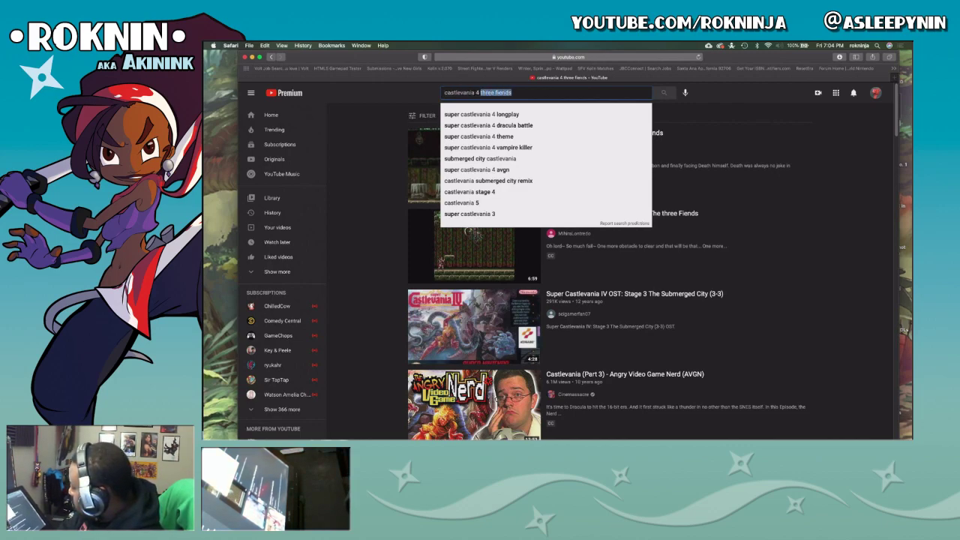
{"action": "type", "text": "boss music"}
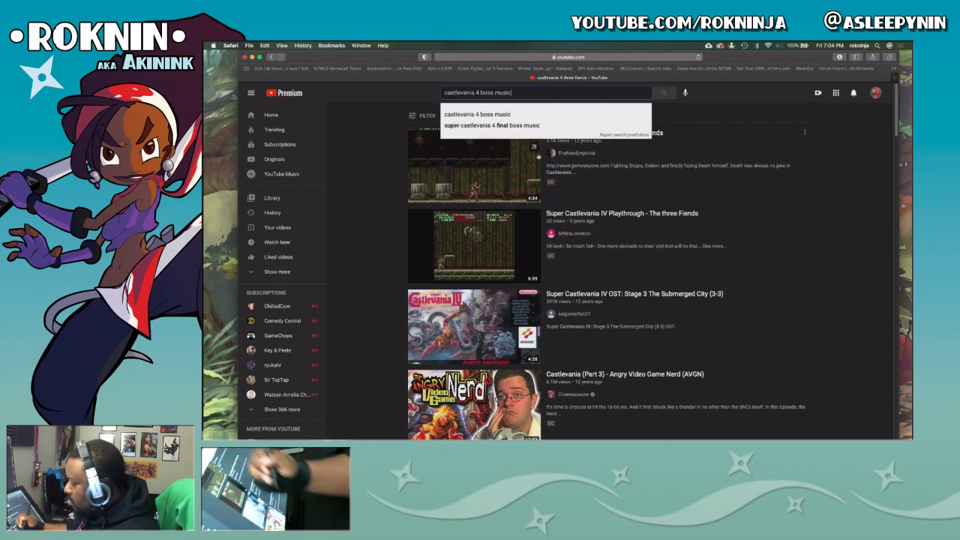
{"action": "key", "text": "Return"}
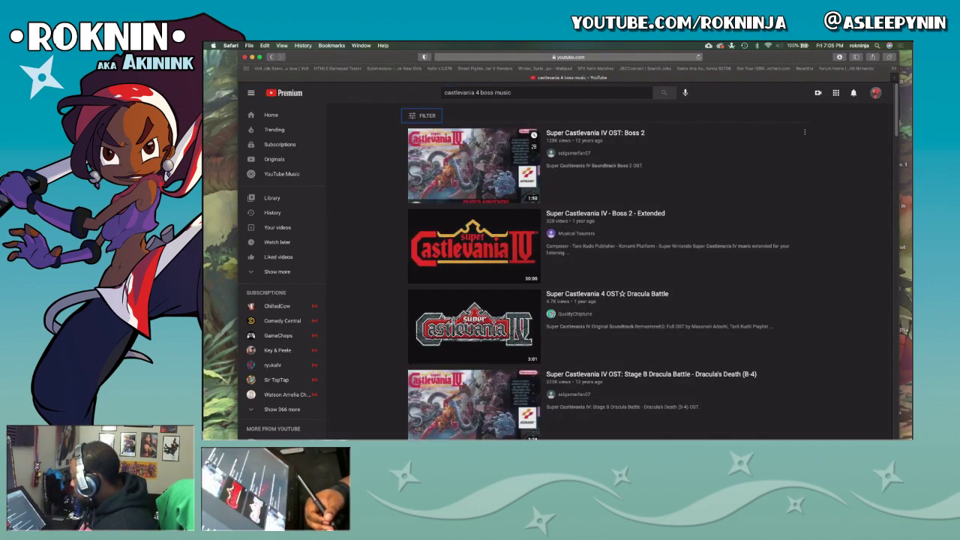
{"action": "left_click", "coordinate": [637, 216]}
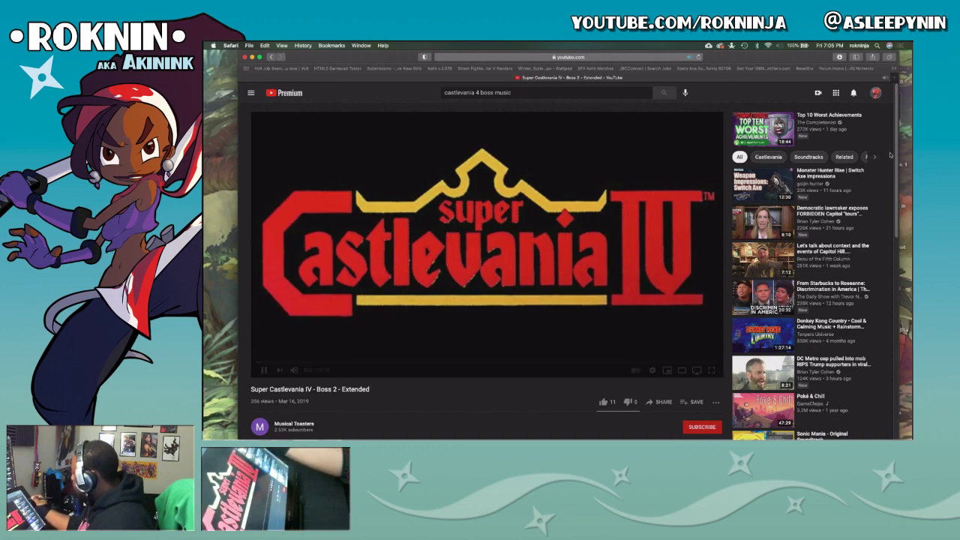
{"action": "scroll", "coordinate": [894, 171], "scroll_direction": "down", "scroll_amount": 5}
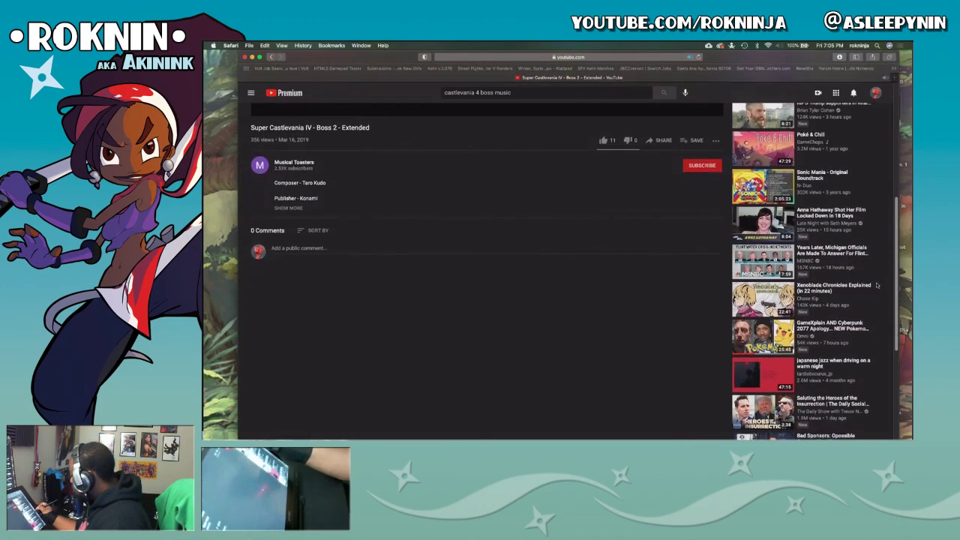
{"action": "scroll", "coordinate": [872, 298], "scroll_direction": "up", "scroll_amount": 5}
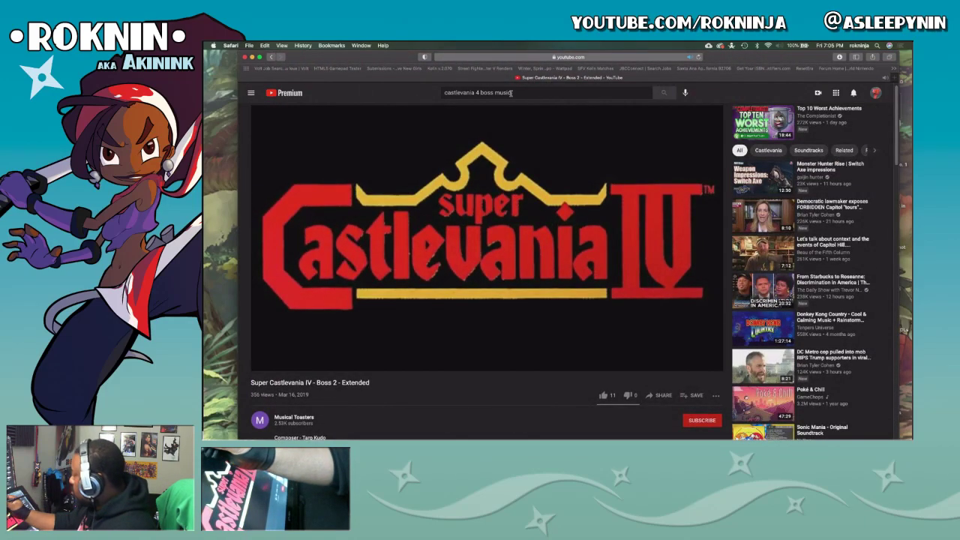
Remove "boss" from the query, search the suggested "castlevania 4 boss music" and check the available result filters.
{"action": "left_click", "coordinate": [516, 92]}
{"action": "left_click", "coordinate": [489, 92]}
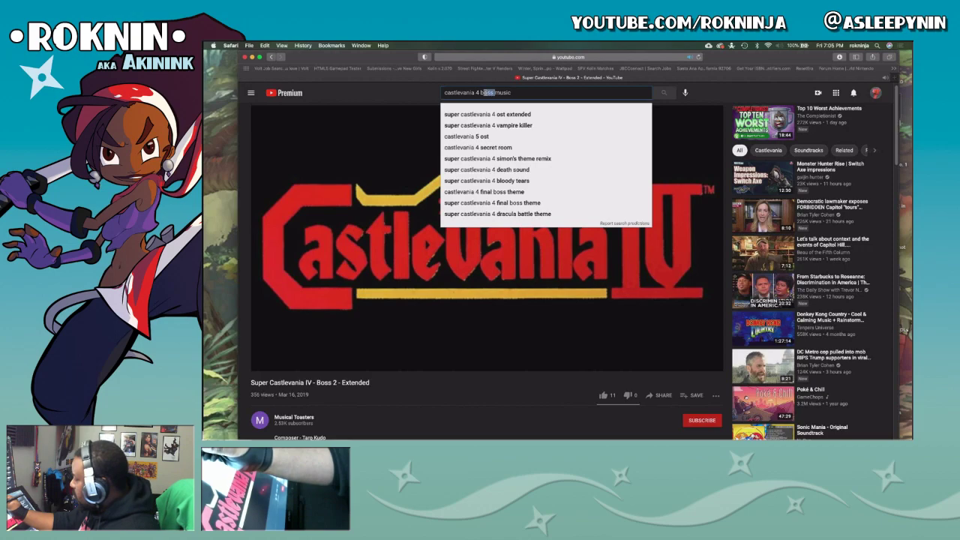
{"action": "key", "text": "BackSpace"}
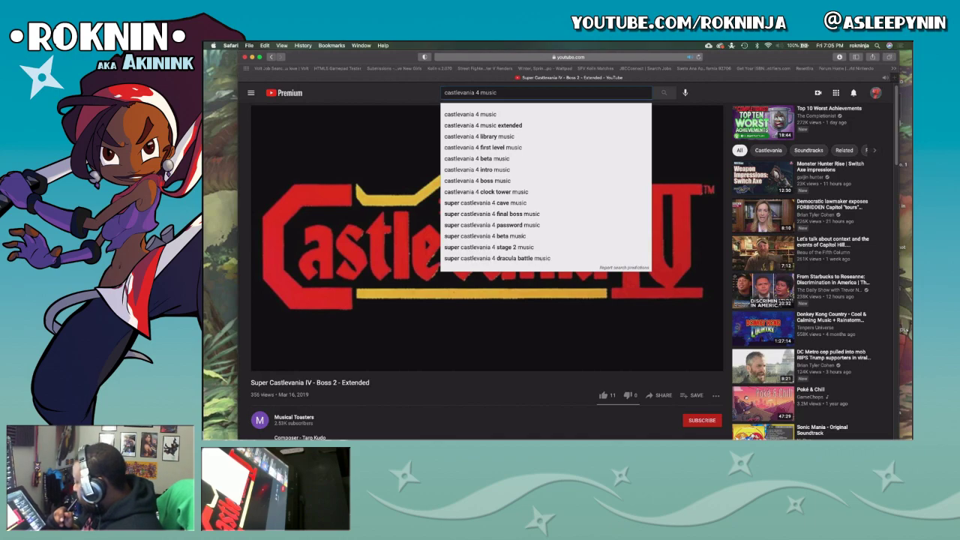
{"action": "left_click", "coordinate": [480, 180]}
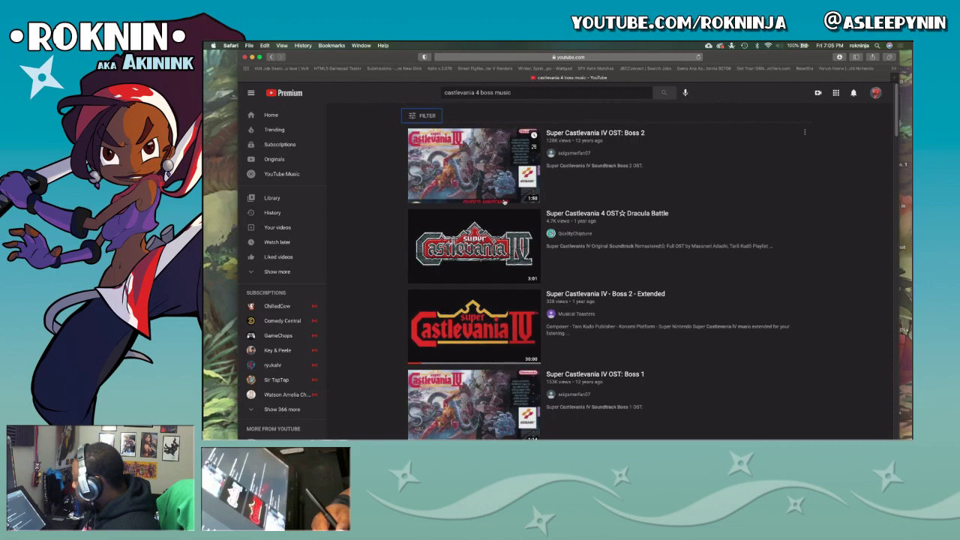
{"action": "left_click", "coordinate": [423, 115]}
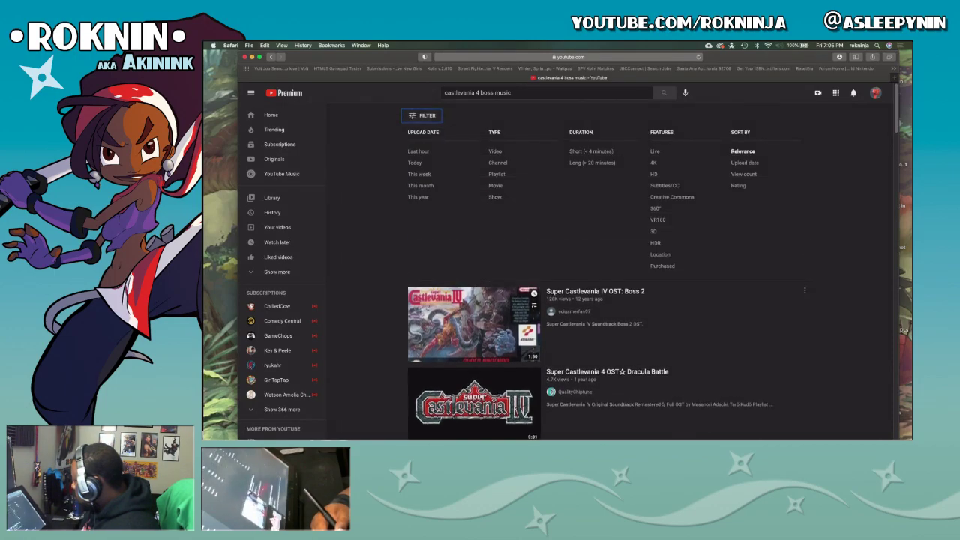
{"action": "left_click", "coordinate": [422, 115]}
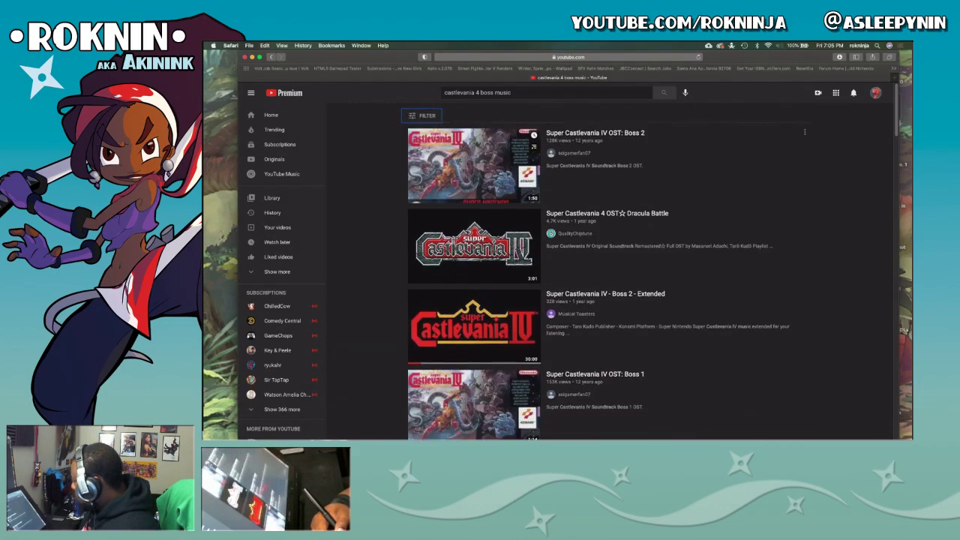
Change the YouTube query to "super castlevania 4 ost" and run the search.
{"action": "left_click", "coordinate": [495, 92]}
{"action": "left_click_drag", "start_coordinate": [445, 92], "coordinate": [480, 93]}
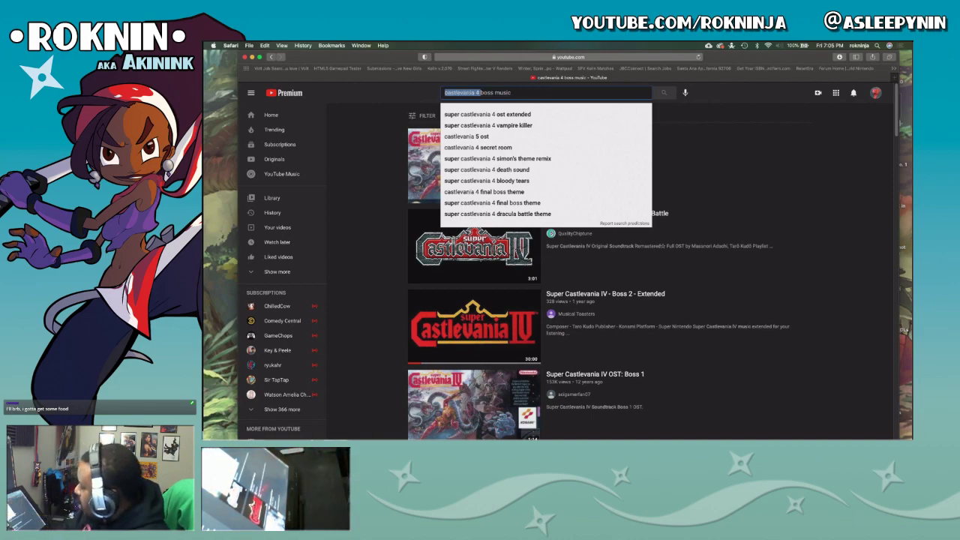
{"action": "key", "text": "Down"}
{"action": "key", "text": "Down"}
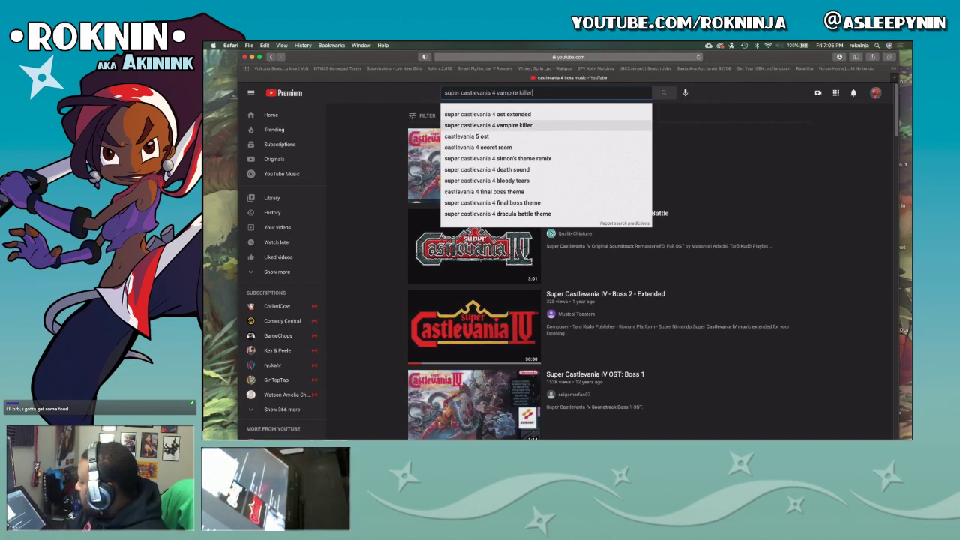
{"action": "key", "text": "shift+alt+Left"}
{"action": "key", "text": "shift+alt+Left"}
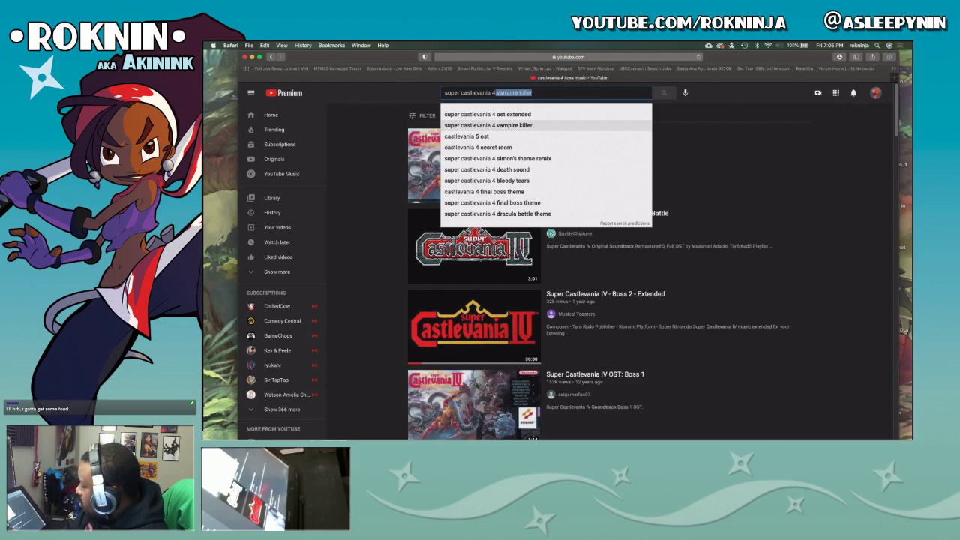
{"action": "type", "text": "ost"}
{"action": "key", "text": "Return"}
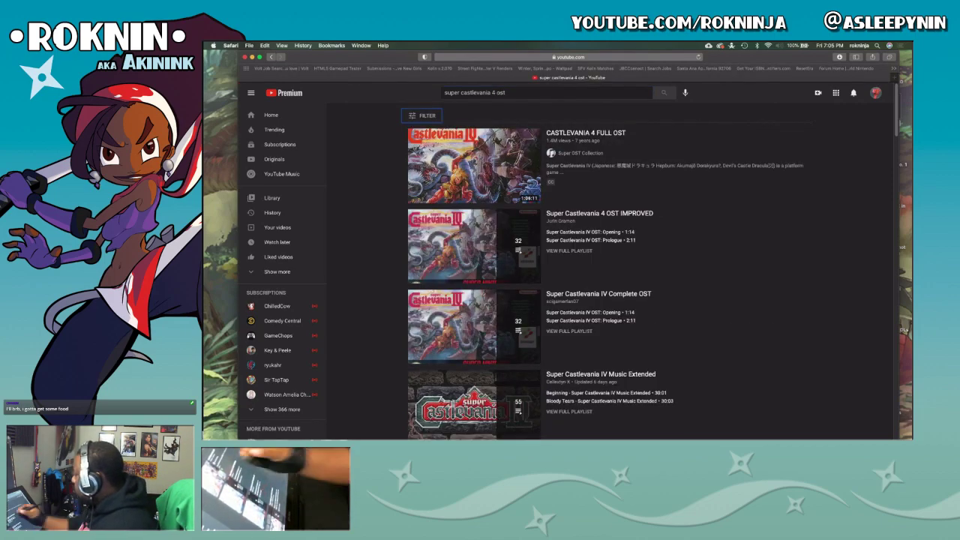
Open the "Super Castlevania IV Complete OST" playlist and look through its track list.
{"action": "left_click", "coordinate": [630, 302]}
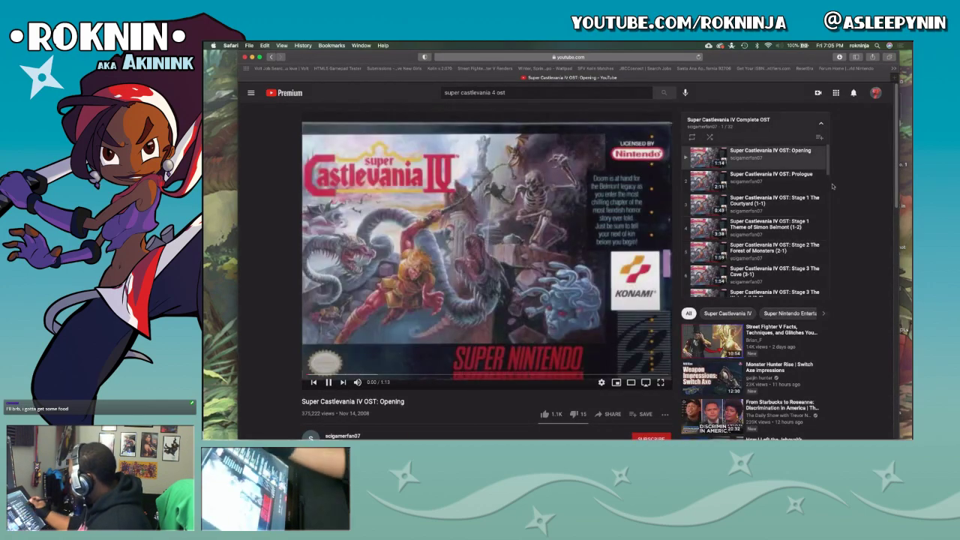
{"action": "scroll", "coordinate": [826, 229], "scroll_direction": "down", "scroll_amount": 8}
{"action": "left_click_drag", "start_coordinate": [827, 229], "coordinate": [823, 273]}
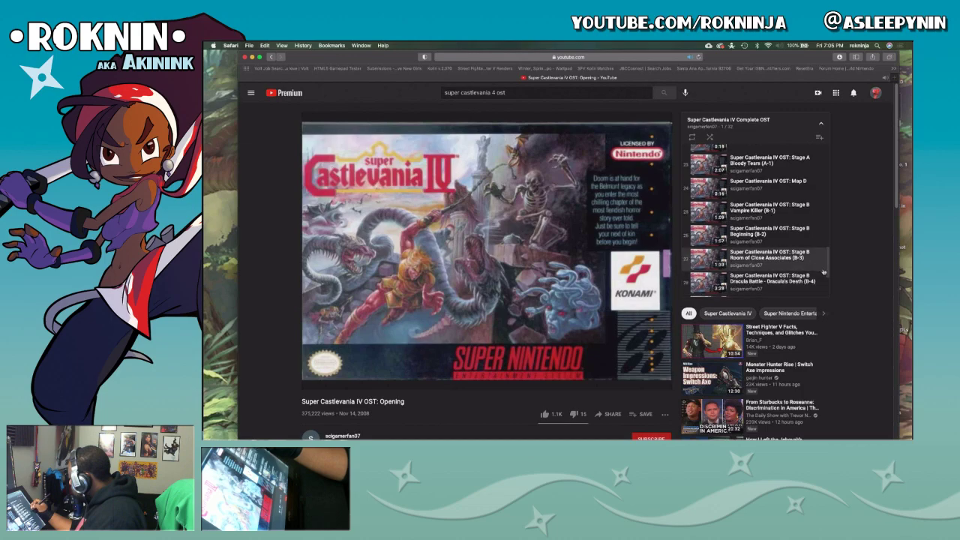
Search for "super castlevania 4 room of close associates" and play the extended Stage B-3 "Let's Listen" video.
{"action": "double_click", "coordinate": [504, 92]}
{"action": "type", "text": "room of"}
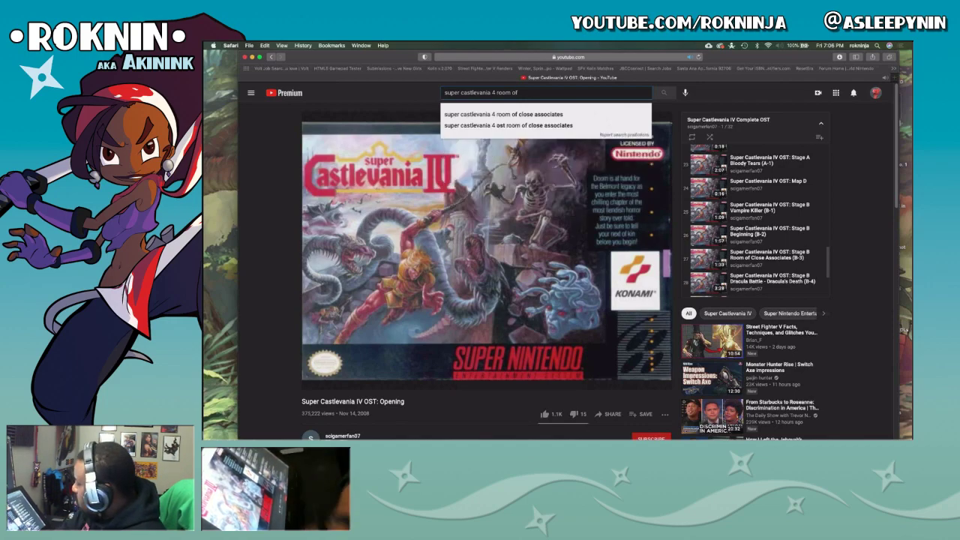
{"action": "left_click", "coordinate": [503, 114]}
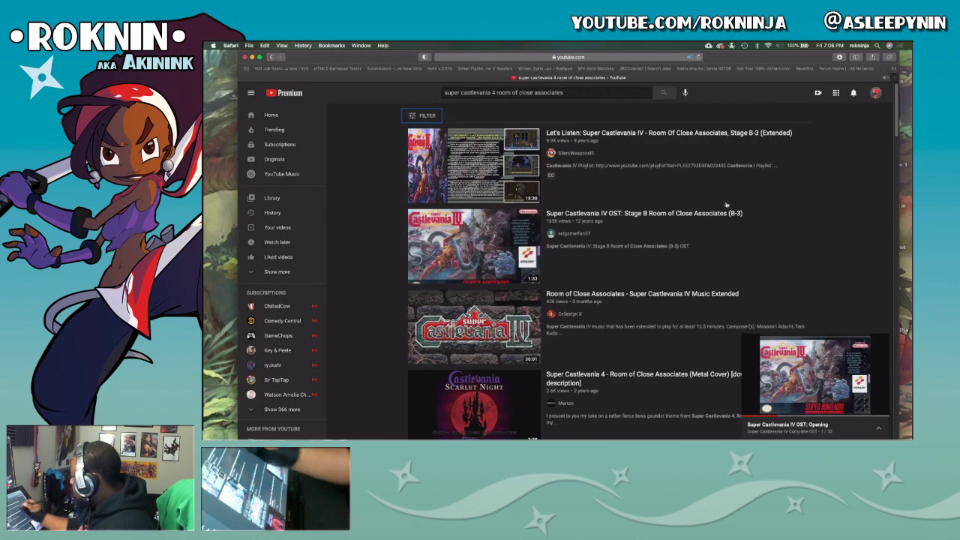
{"action": "left_click", "coordinate": [699, 133]}
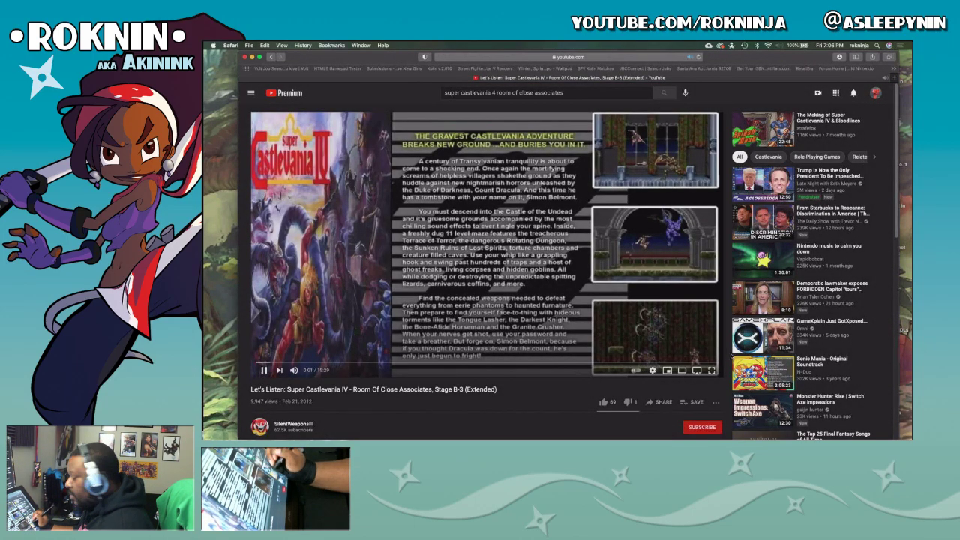
Switch to Photoshop and apply the Hue/Saturation adjustment to the SHADE 01 layer.
{"action": "key", "text": "super+Tab"}
{"action": "key", "text": "super+u"}
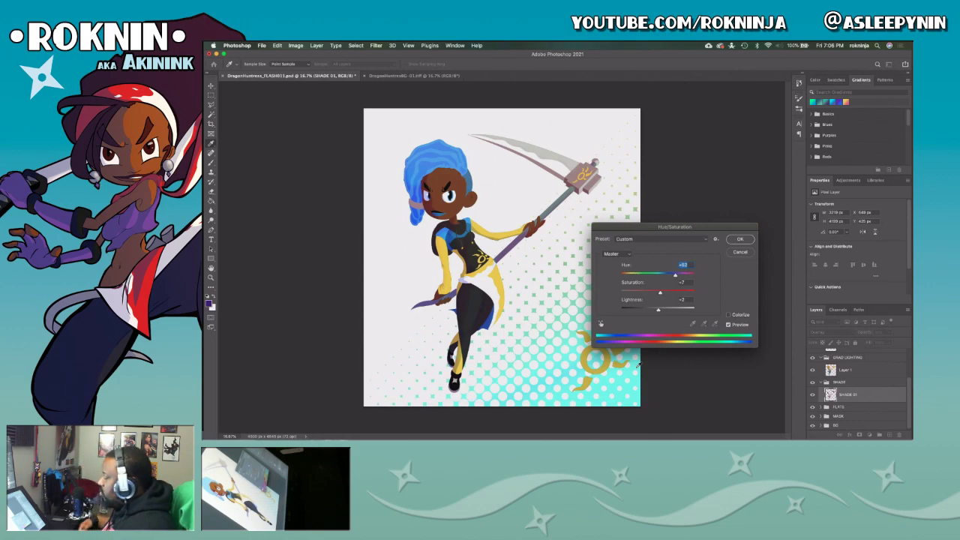
{"action": "left_click", "coordinate": [740, 240]}
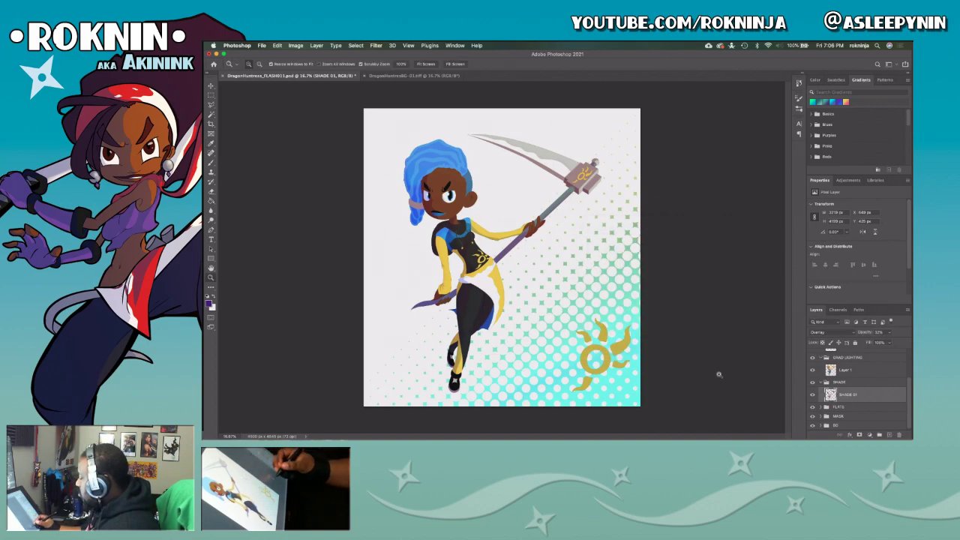
Switch to Safari and look through the suggested videos and comments on the playing video's page.
{"action": "key", "text": "super+Tab"}
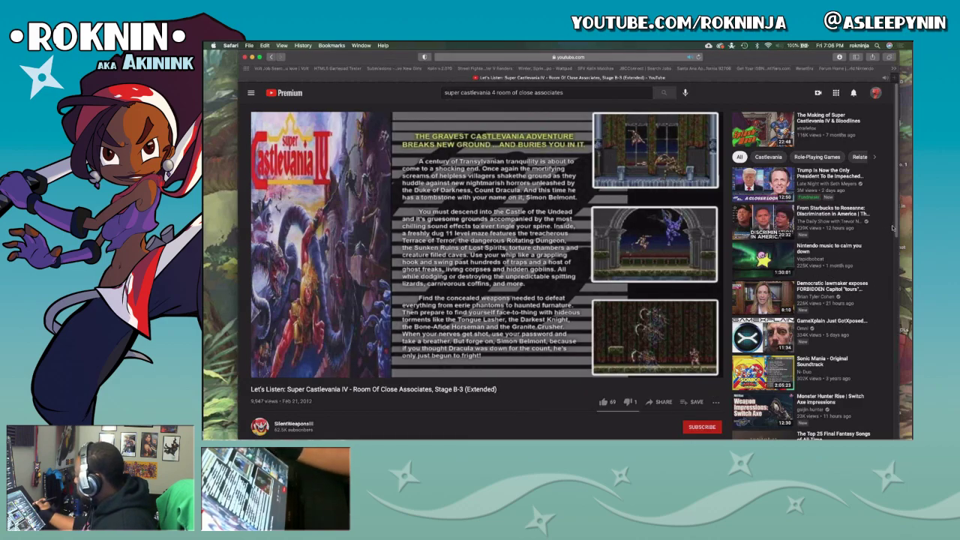
{"action": "scroll", "coordinate": [893, 240], "scroll_direction": "down", "scroll_amount": 5}
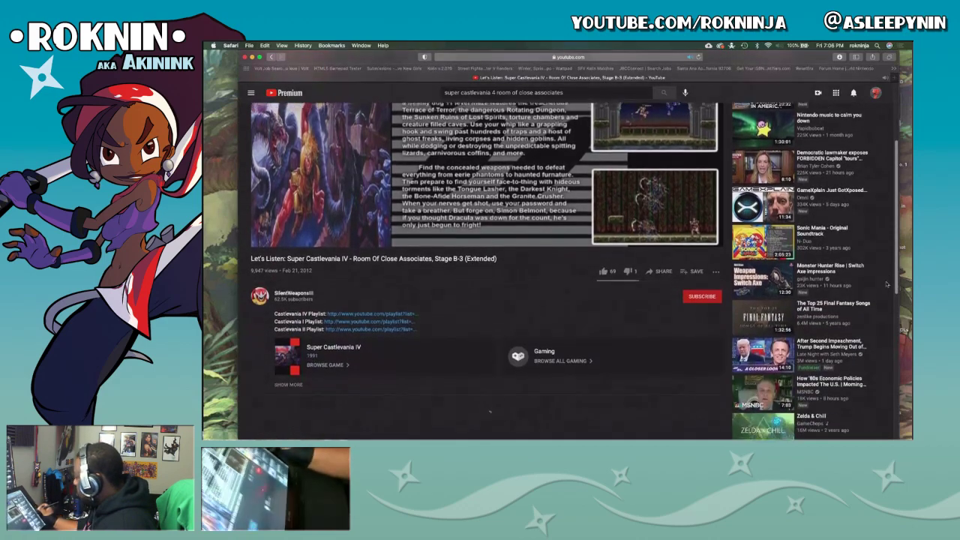
{"action": "scroll", "coordinate": [874, 319], "scroll_direction": "down", "scroll_amount": 5}
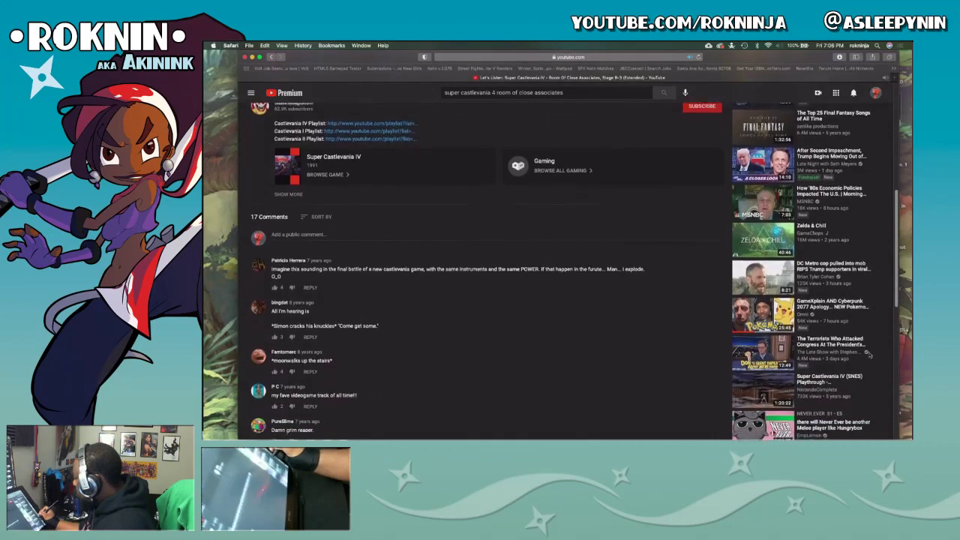
{"action": "scroll", "coordinate": [872, 317], "scroll_direction": "up", "scroll_amount": 8}
{"action": "scroll", "coordinate": [872, 316], "scroll_direction": "up", "scroll_amount": 3}
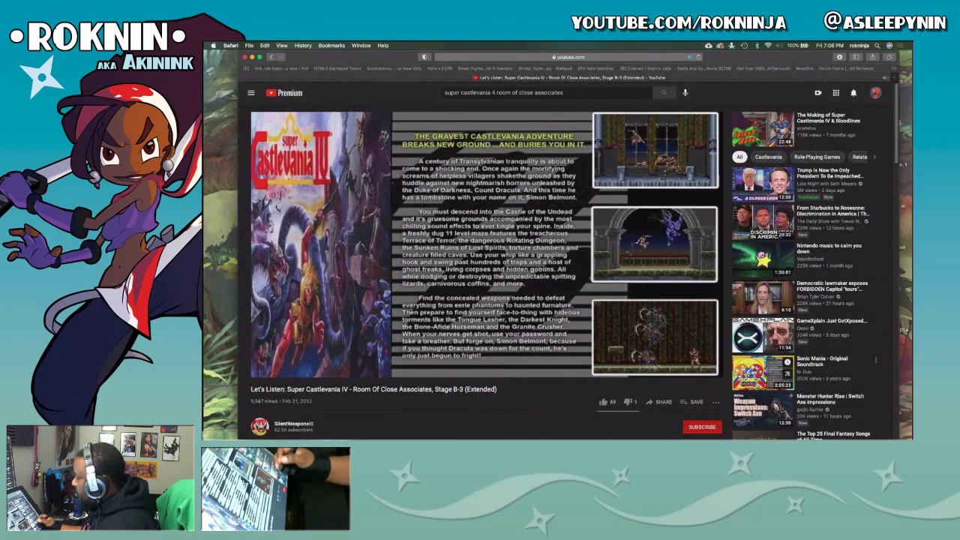
Return to Photoshop, try Soft Light on the SHADE 01 layer, then set its blend mode to Color Burn and lower its opacity.
{"action": "key", "text": "super+Tab"}
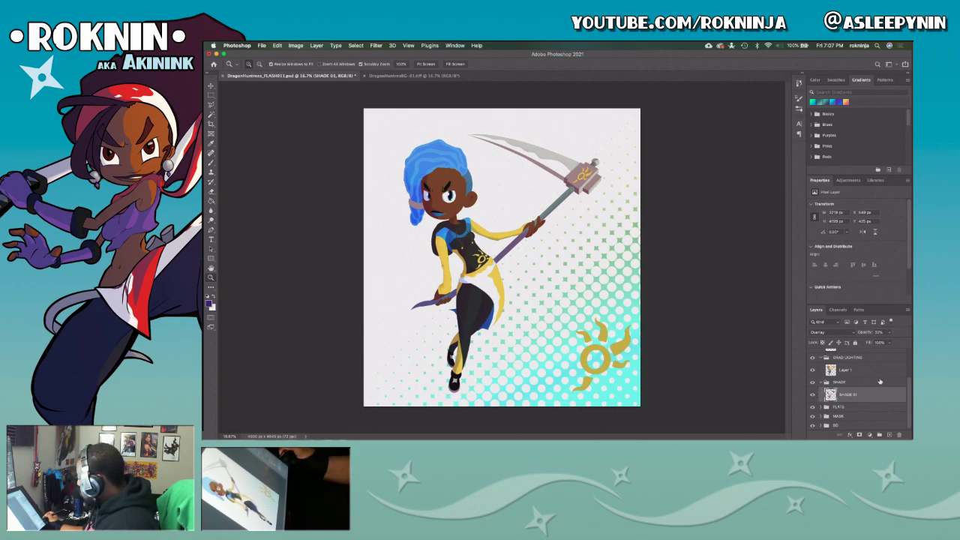
{"action": "left_click", "coordinate": [852, 333]}
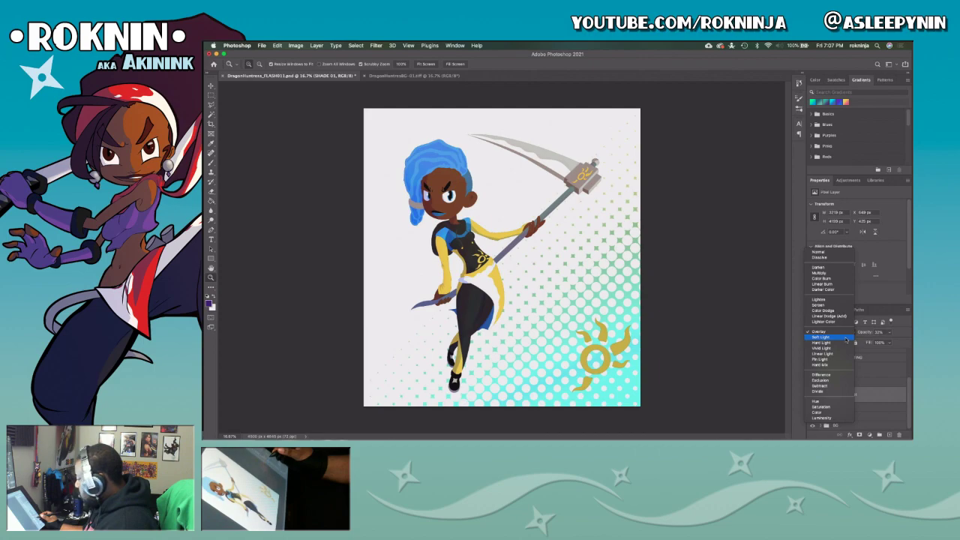
{"action": "left_click", "coordinate": [851, 337]}
{"action": "left_click", "coordinate": [850, 336]}
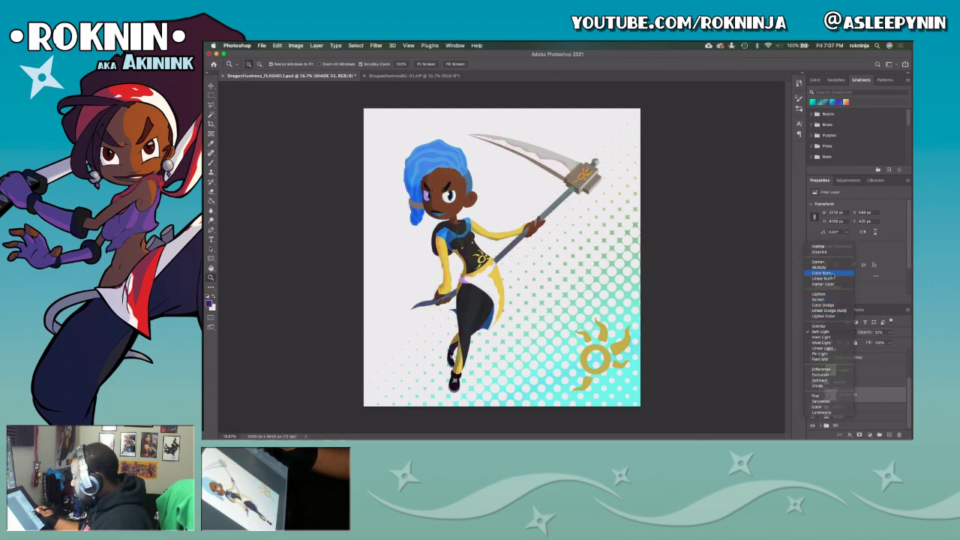
{"action": "left_click", "coordinate": [832, 275]}
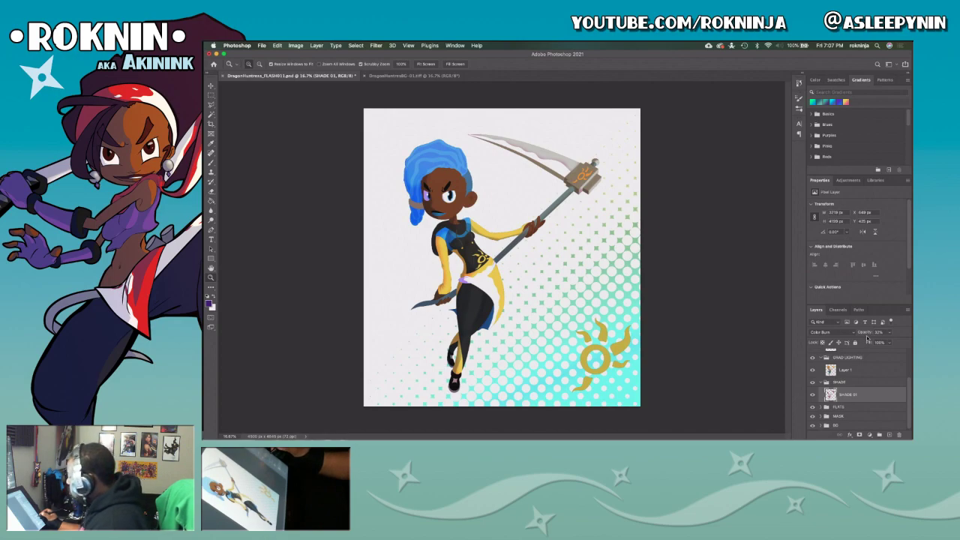
{"action": "left_click", "coordinate": [867, 336]}
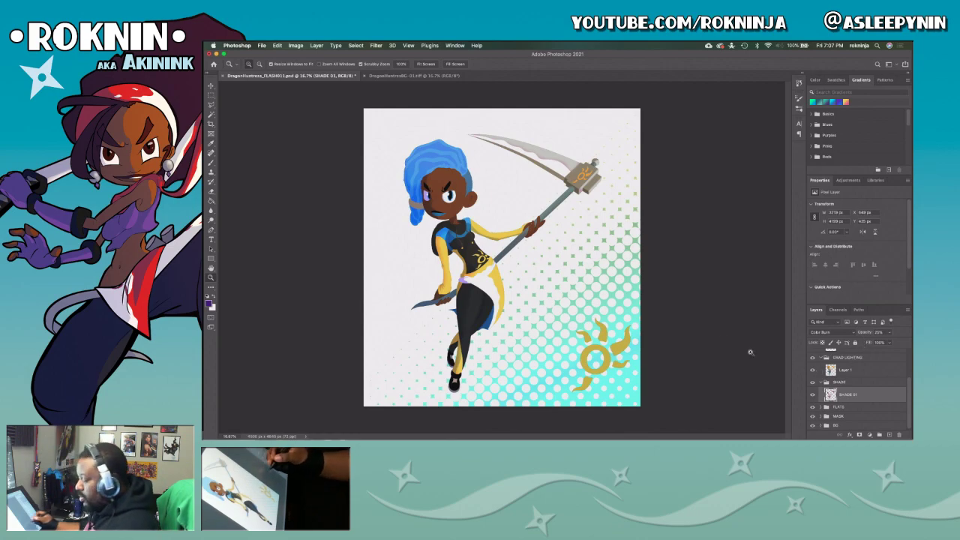
Outline the scythe blade with the Polygonal Lasso, erase its shading from the SHADE 01 layer and clear the selection.
{"action": "left_click_drag", "start_coordinate": [464, 120], "coordinate": [673, 373]}
{"action": "key", "text": "l"}
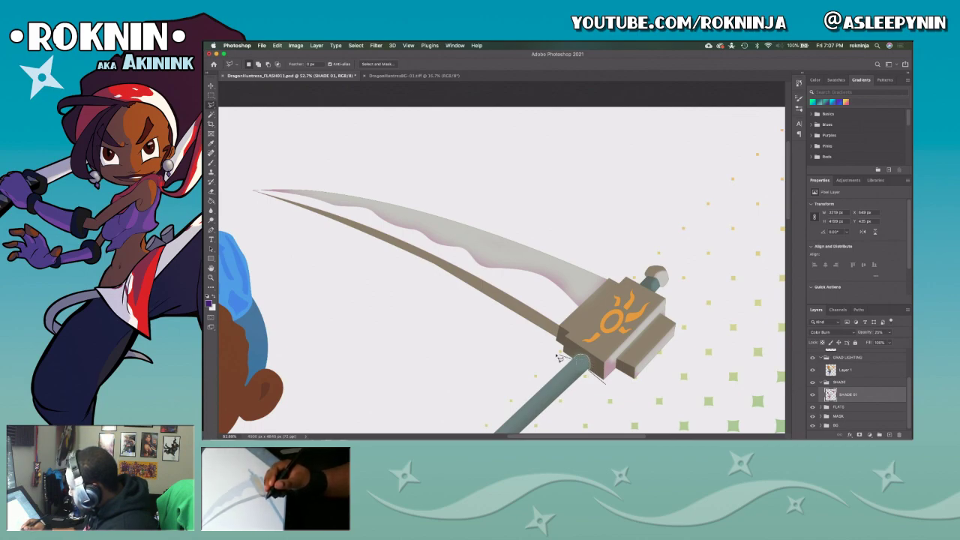
{"action": "double_click", "coordinate": [550, 353]}
{"action": "left_click", "coordinate": [541, 341]}
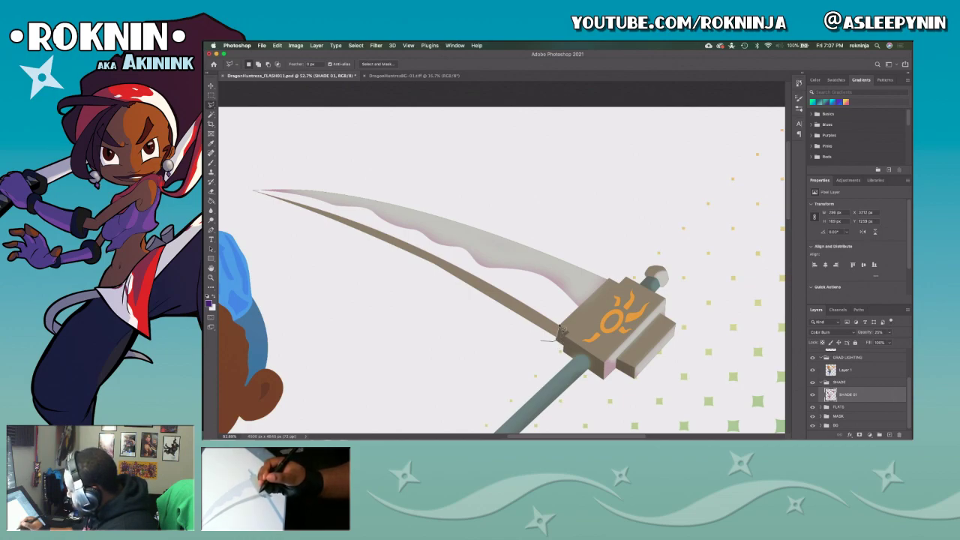
{"action": "left_click", "coordinate": [561, 327]}
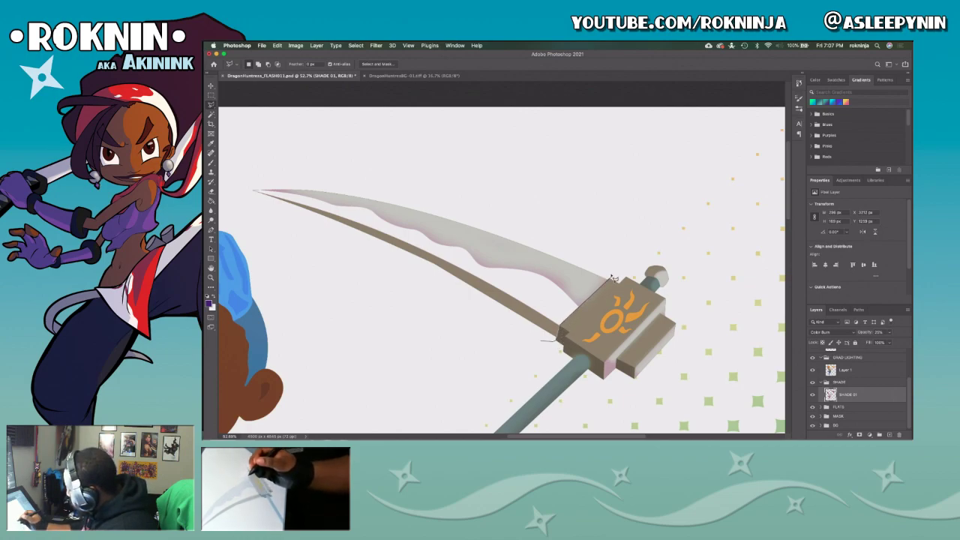
{"action": "left_click", "coordinate": [611, 279]}
{"action": "left_click", "coordinate": [335, 158]}
{"action": "left_click", "coordinate": [247, 173]}
{"action": "left_click", "coordinate": [247, 203]}
{"action": "left_click", "coordinate": [277, 242]}
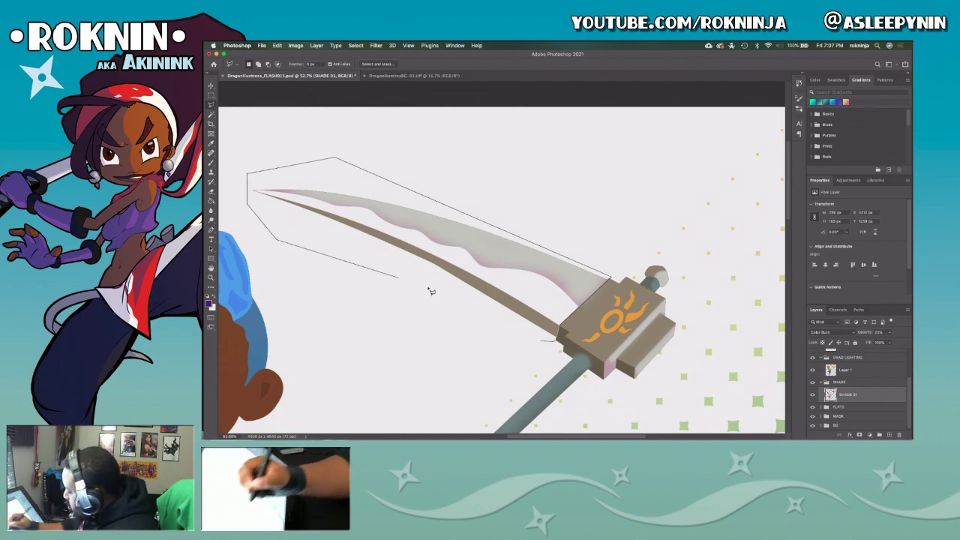
{"action": "left_click", "coordinate": [550, 342]}
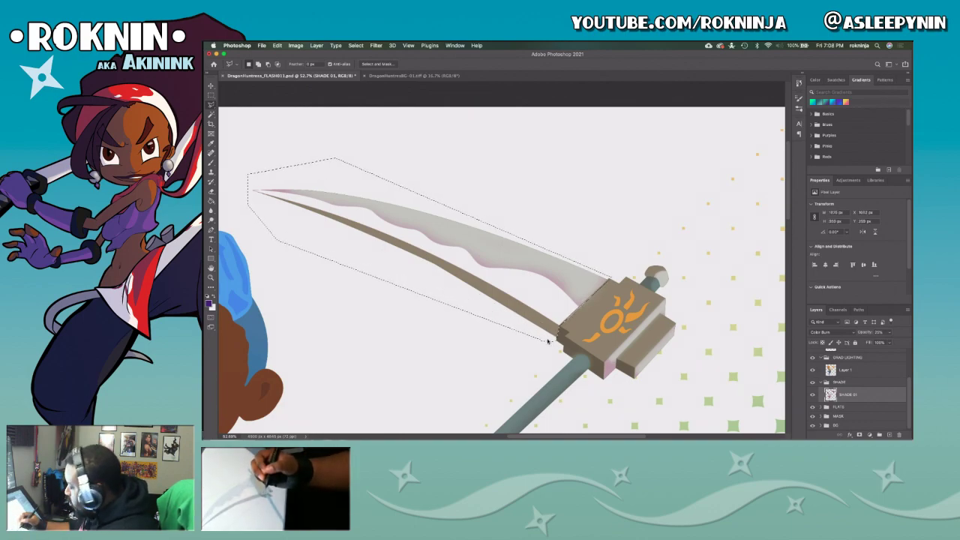
{"action": "key", "text": "Delete"}
{"action": "key", "text": "ctrl+d"}
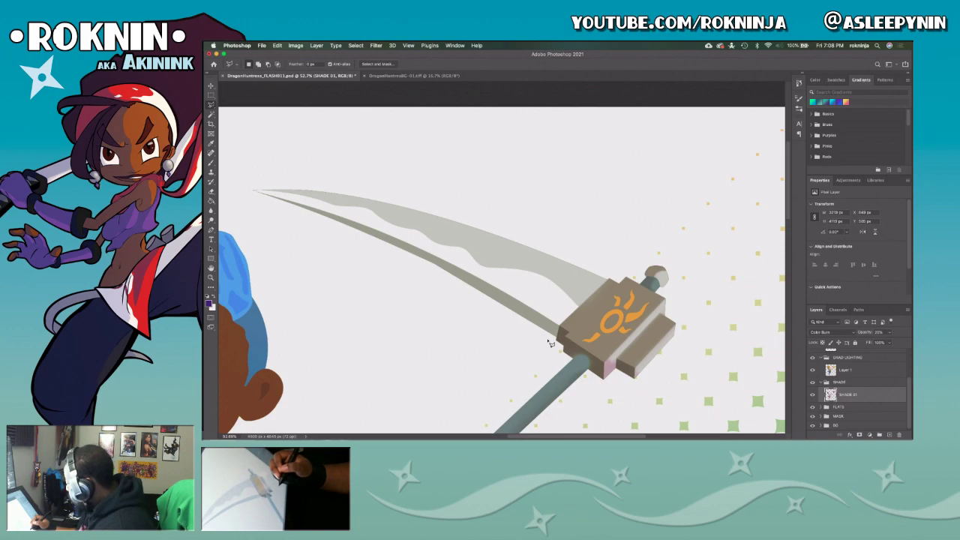
Zoom back out to the whole illustration and collapse the SHADE and GRAD LIGHTING groups.
{"action": "key", "text": "z"}
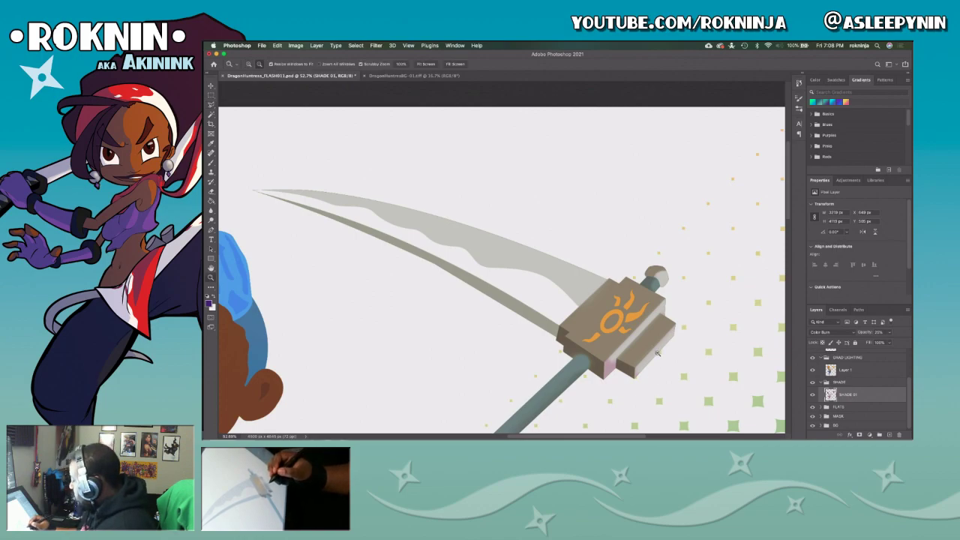
{"action": "left_click", "coordinate": [657, 354], "text": "alt"}
{"action": "left_click", "coordinate": [657, 360], "text": "alt"}
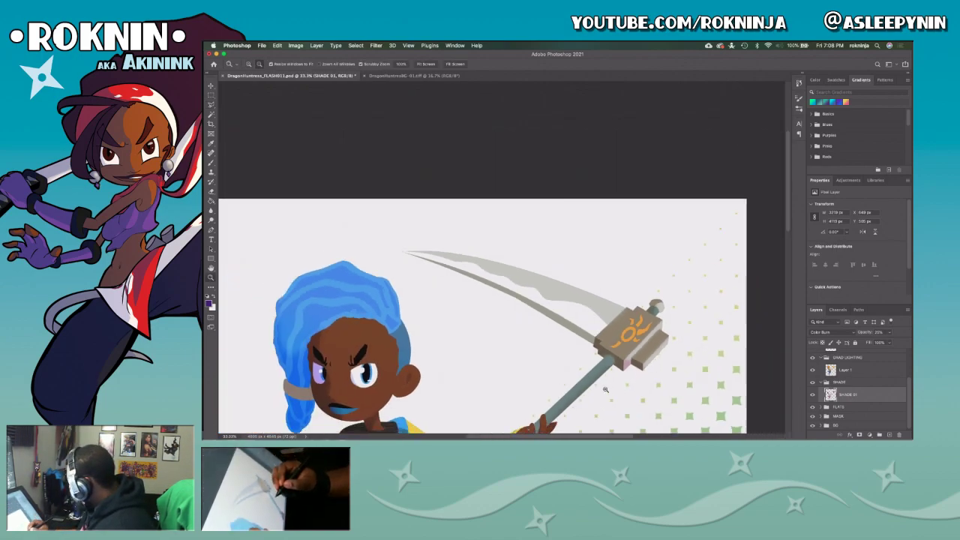
{"action": "left_click", "coordinate": [680, 360], "text": "alt"}
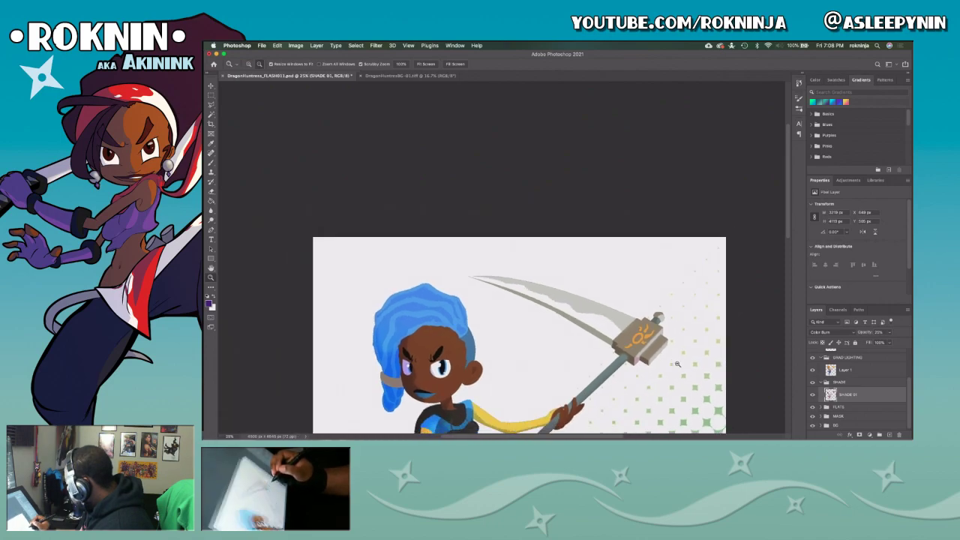
{"action": "left_click", "coordinate": [664, 366], "text": "alt"}
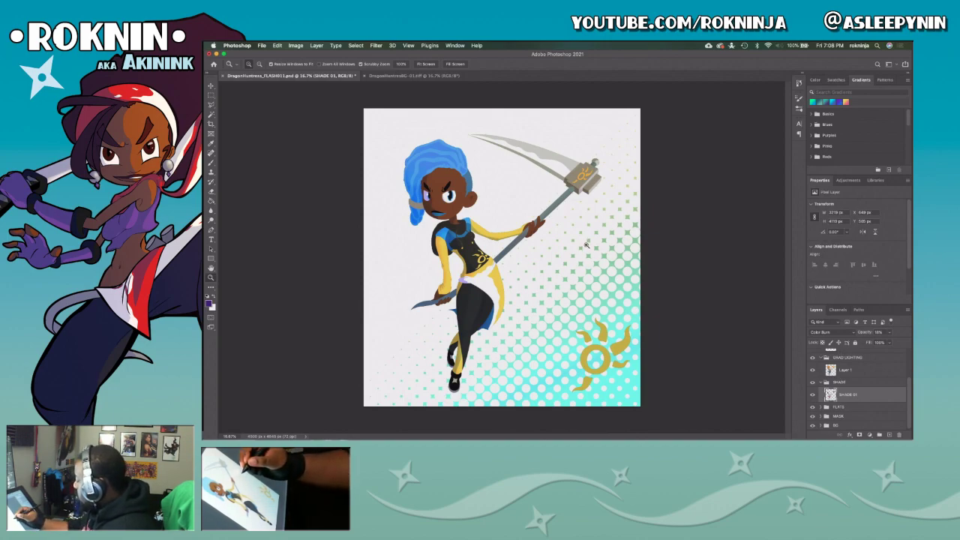
{"action": "key", "text": "v"}
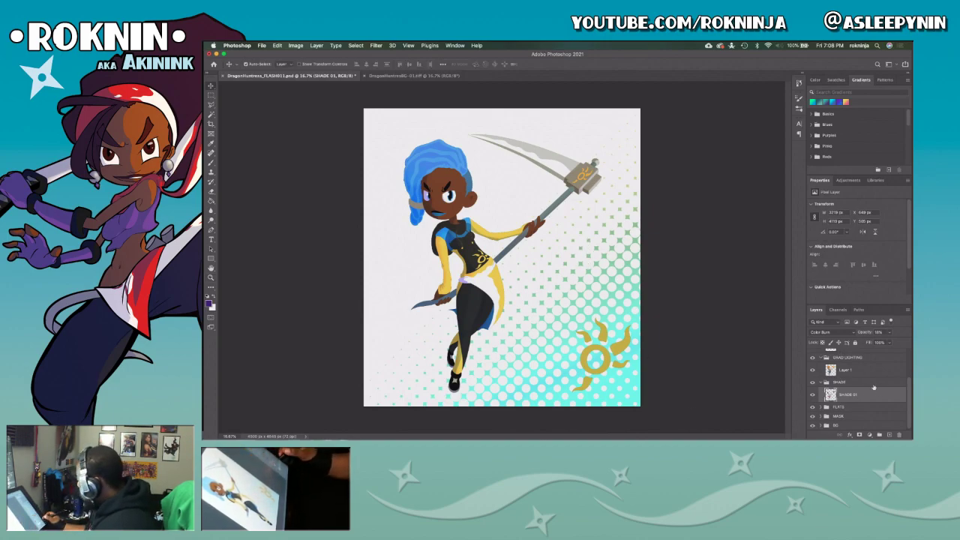
{"action": "left_click", "coordinate": [863, 373]}
{"action": "left_click", "coordinate": [862, 393]}
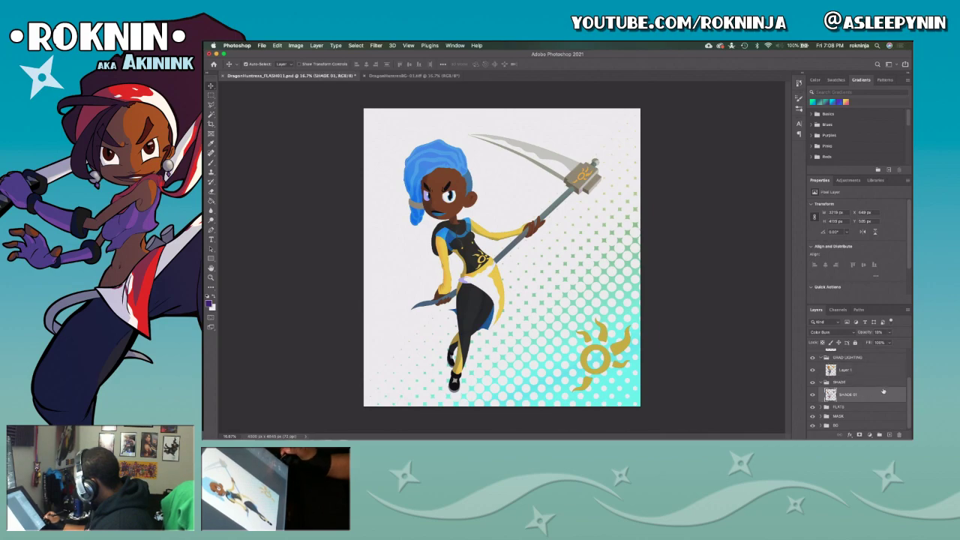
{"action": "left_click", "coordinate": [826, 382]}
{"action": "left_click", "coordinate": [822, 373]}
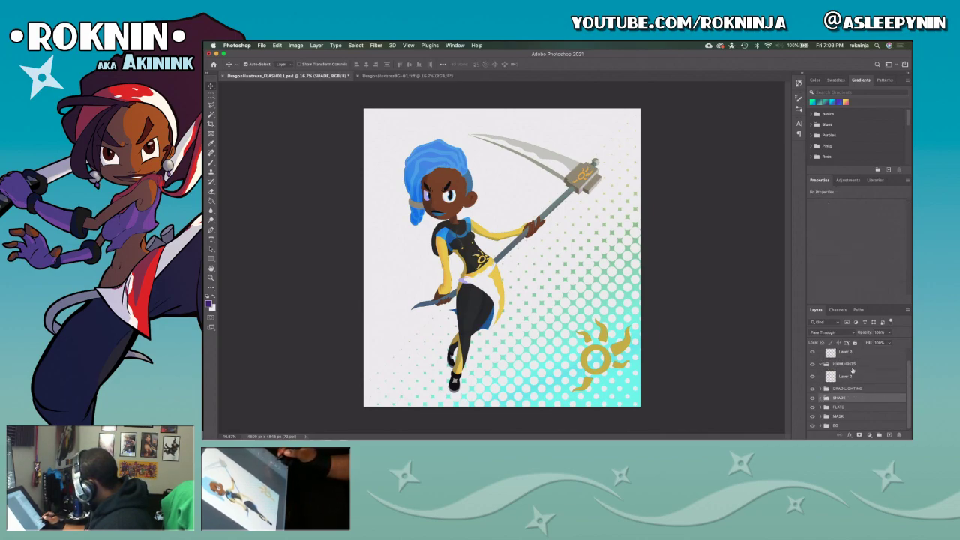
{"action": "left_click", "coordinate": [857, 377]}
{"action": "left_click_drag", "start_coordinate": [906, 375], "coordinate": [905, 363]}
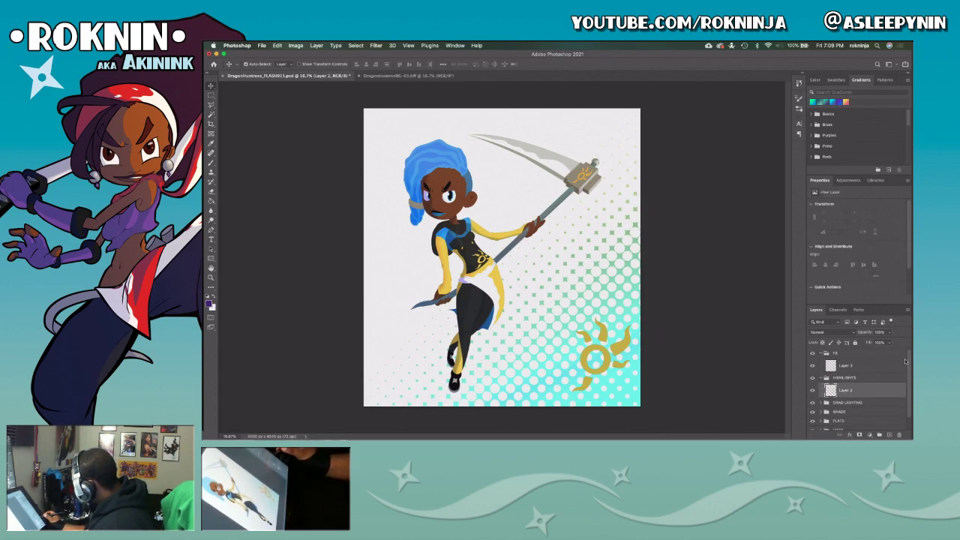
{"action": "left_click", "coordinate": [877, 365]}
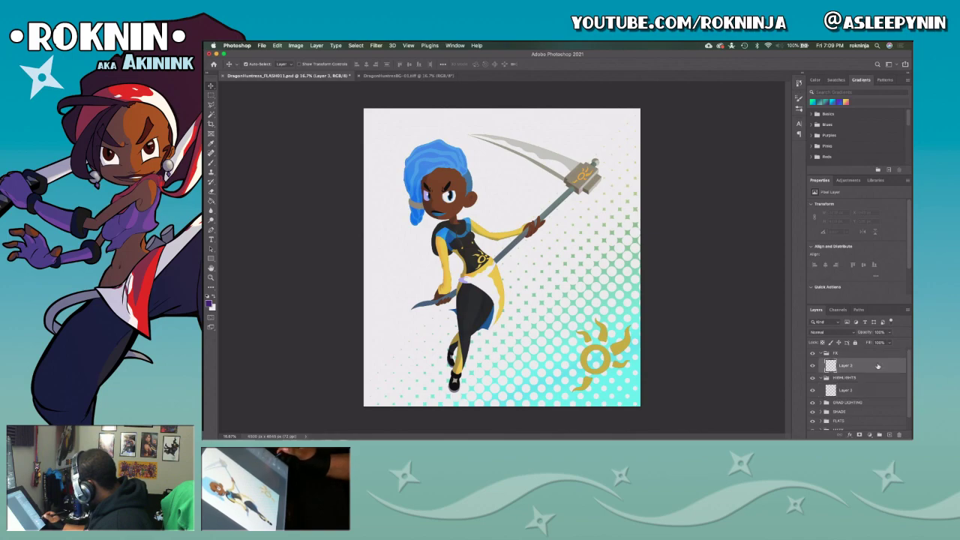
{"action": "key", "text": "g"}
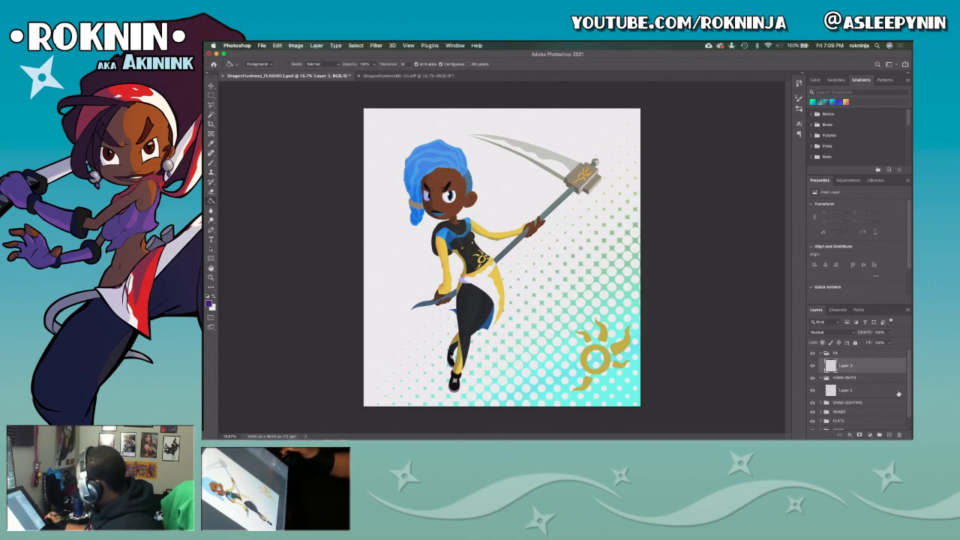
{"action": "scroll", "coordinate": [908, 400], "scroll_direction": "down", "scroll_amount": 1}
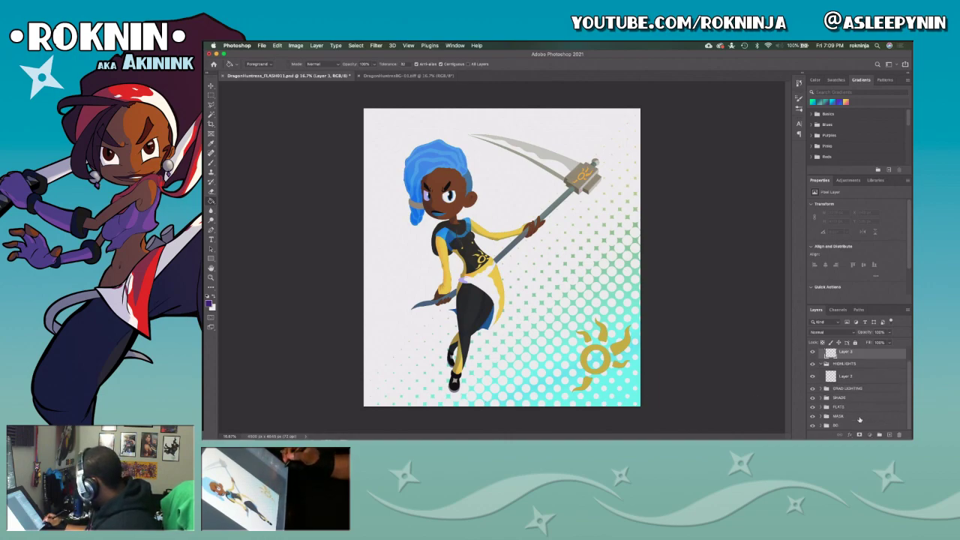
Duplicate the FLARE MASK layer from the MASK group and name the copy "OUTline FX".
{"action": "left_click", "coordinate": [885, 414]}
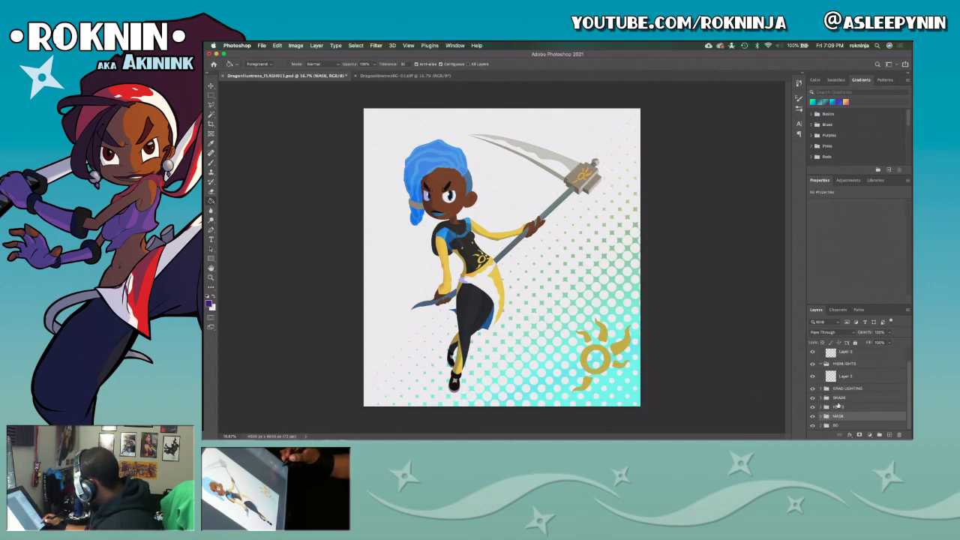
{"action": "left_click", "coordinate": [823, 417]}
{"action": "scroll", "coordinate": [877, 397], "scroll_direction": "down", "scroll_amount": 1}
{"action": "right_click", "coordinate": [853, 415]}
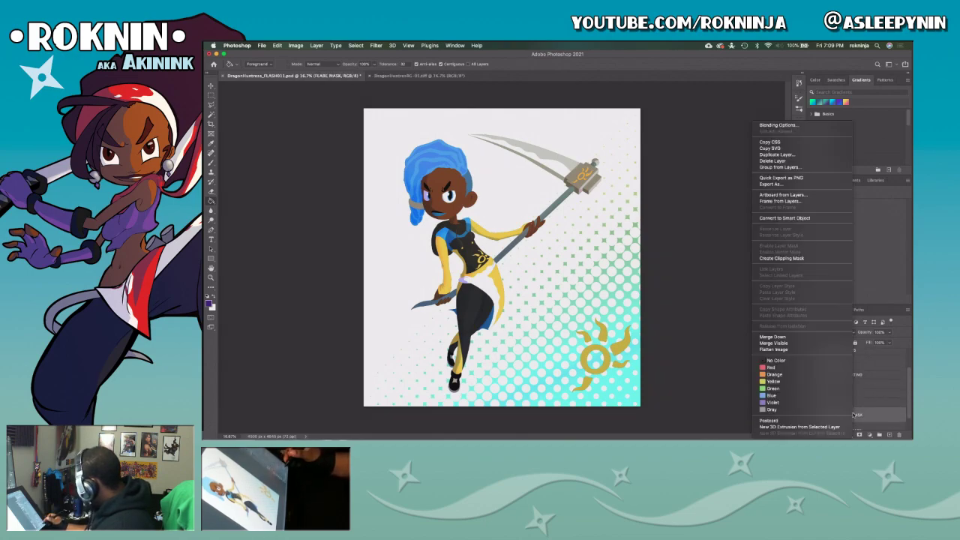
{"action": "left_click", "coordinate": [780, 155]}
{"action": "key", "text": "BackSpace"}
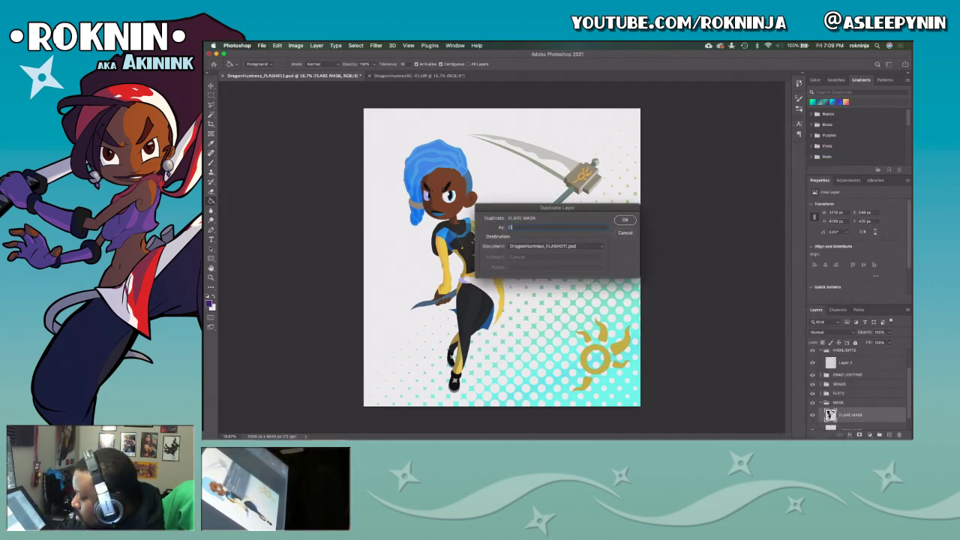
{"action": "type", "text": "OUTline FX"}
{"action": "key", "text": "Return"}
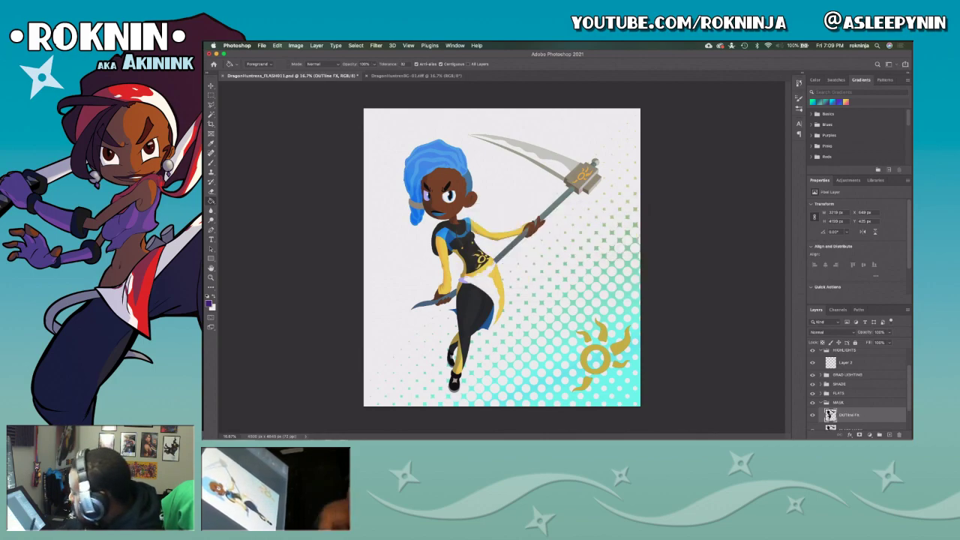
Move the OUTline FX layer out of the MASK group into the FX group, above its empty layer.
{"action": "left_click_drag", "start_coordinate": [849, 414], "coordinate": [853, 366]}
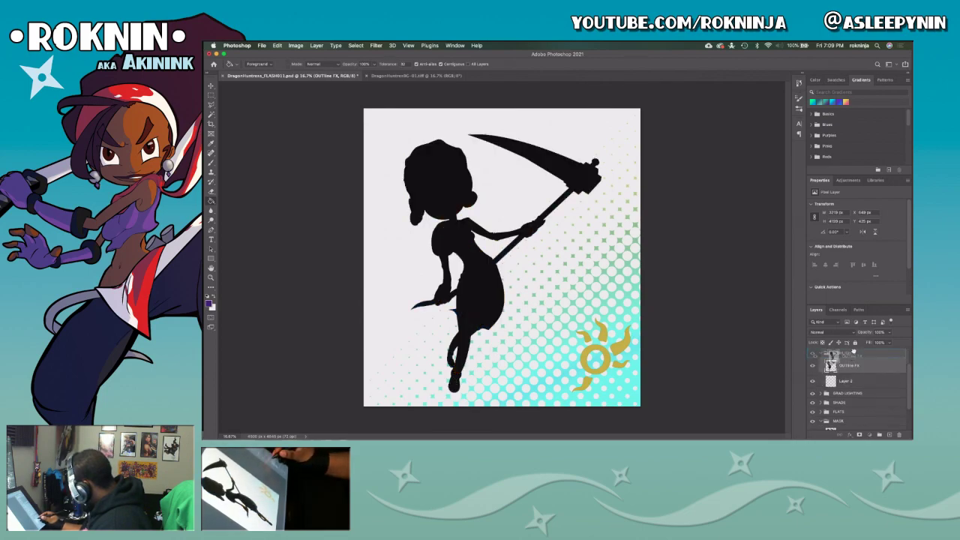
{"action": "scroll", "coordinate": [903, 374], "scroll_direction": "up", "scroll_amount": 2}
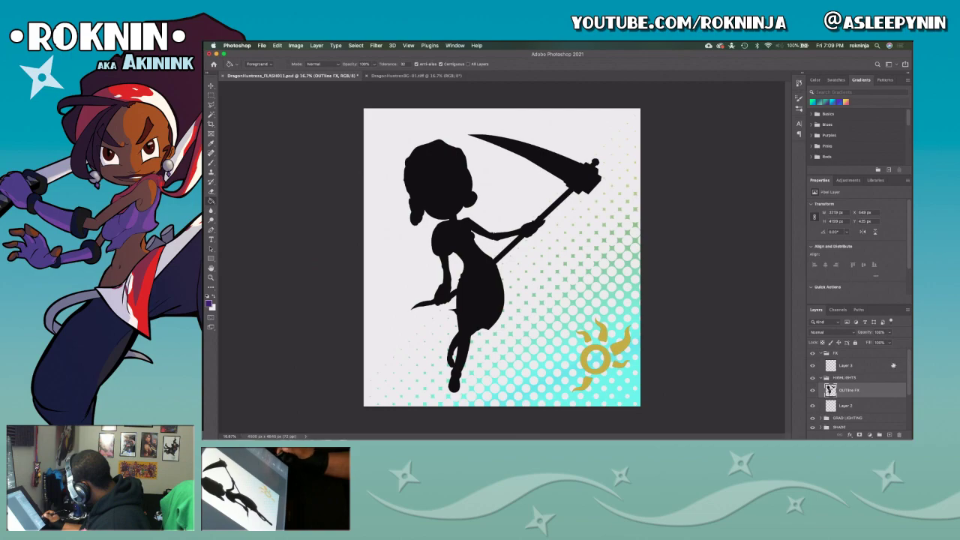
{"action": "left_click_drag", "start_coordinate": [853, 390], "coordinate": [850, 357]}
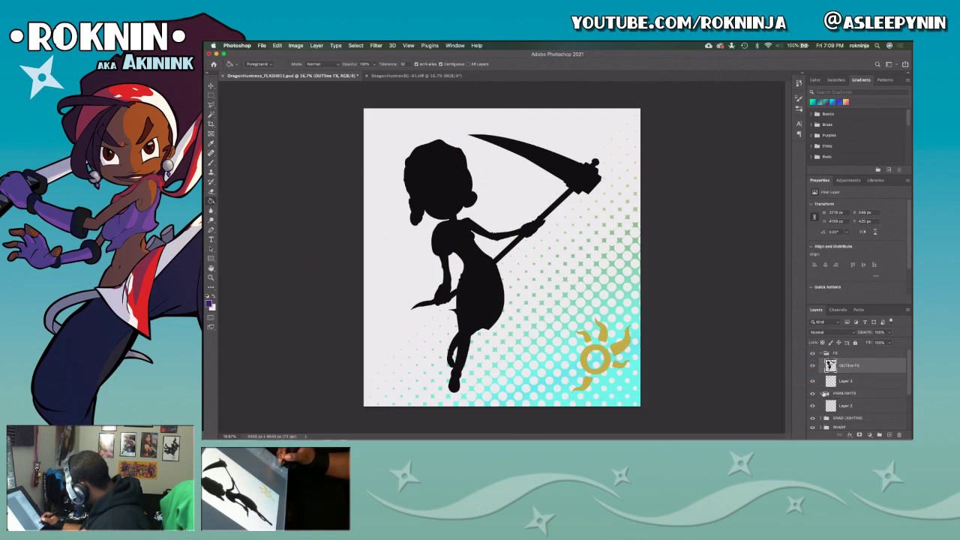
Move the FX group between the FLATS and MASK groups, collapsing the HIGHLIGHTS, FX and MASK groups.
{"action": "left_click", "coordinate": [824, 393]}
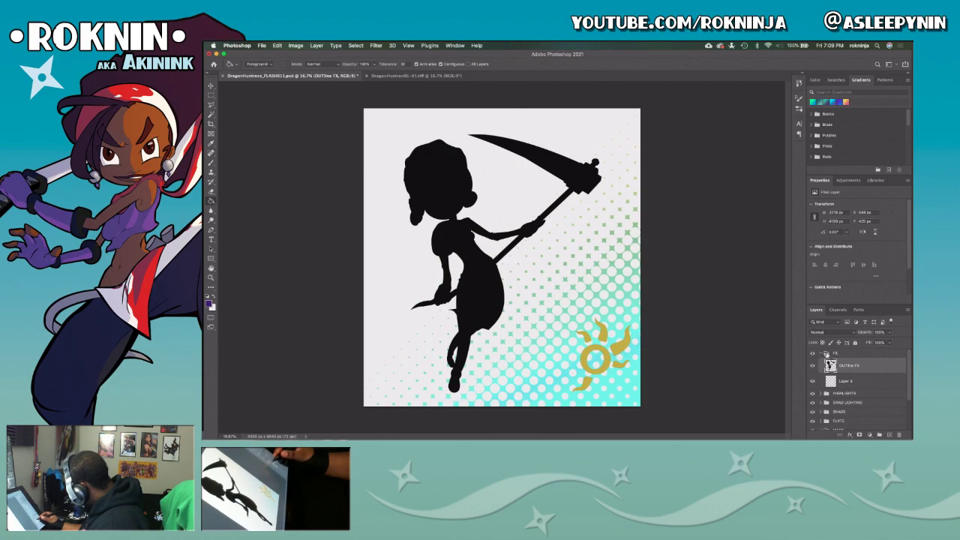
{"action": "left_click", "coordinate": [826, 353]}
{"action": "left_click_drag", "start_coordinate": [828, 354], "coordinate": [832, 399]}
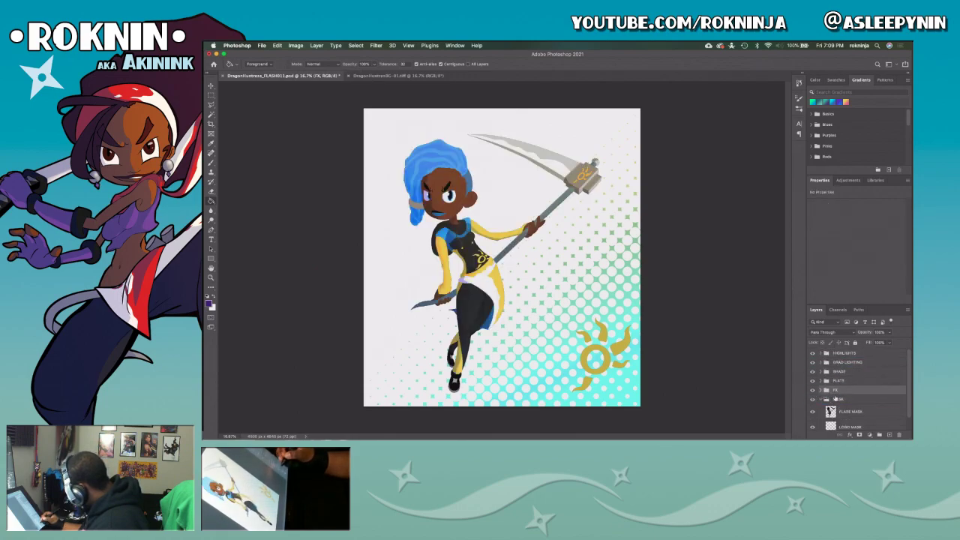
{"action": "left_click", "coordinate": [826, 400]}
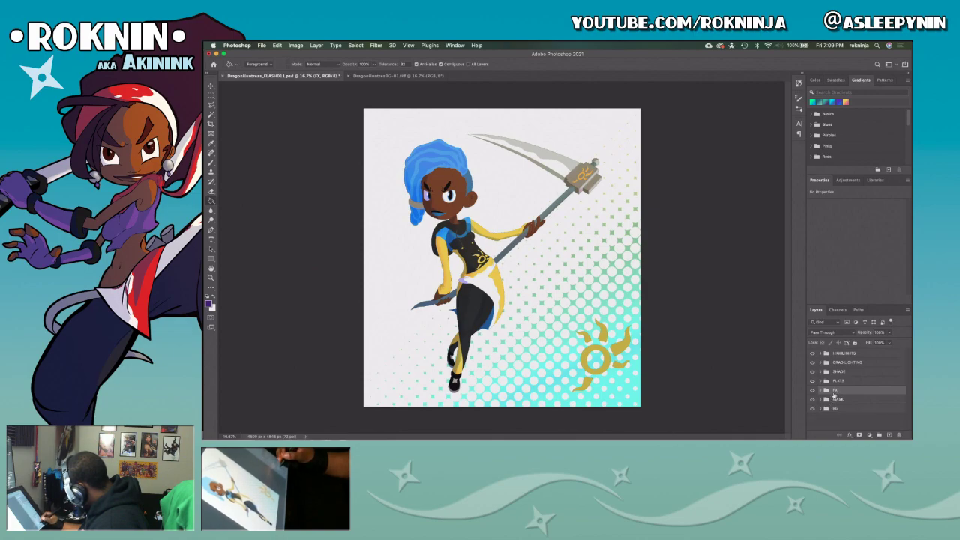
Add an Outer Glow effect to the OUTline FX layer with a near-black colour and Normal blend mode.
{"action": "left_click", "coordinate": [844, 403]}
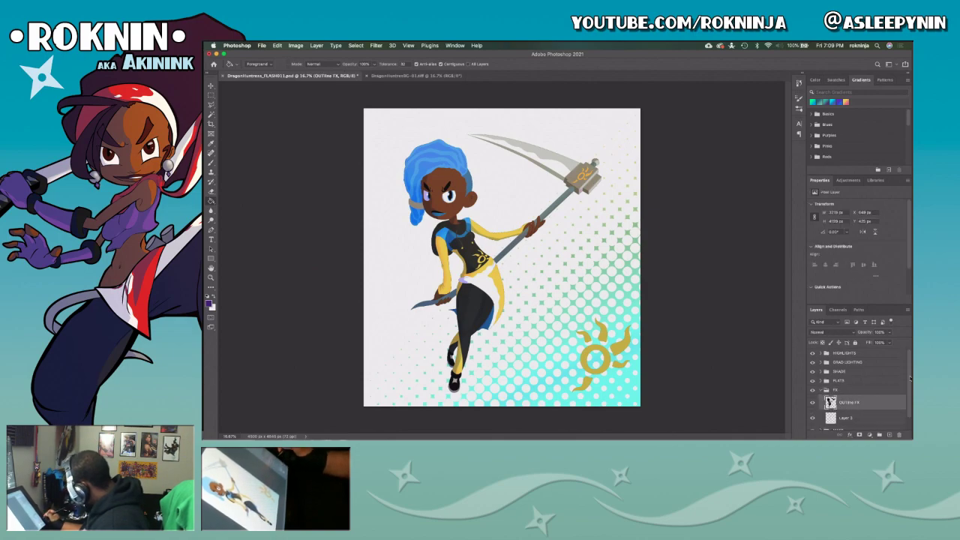
{"action": "scroll", "coordinate": [901, 405], "scroll_direction": "down", "scroll_amount": 1}
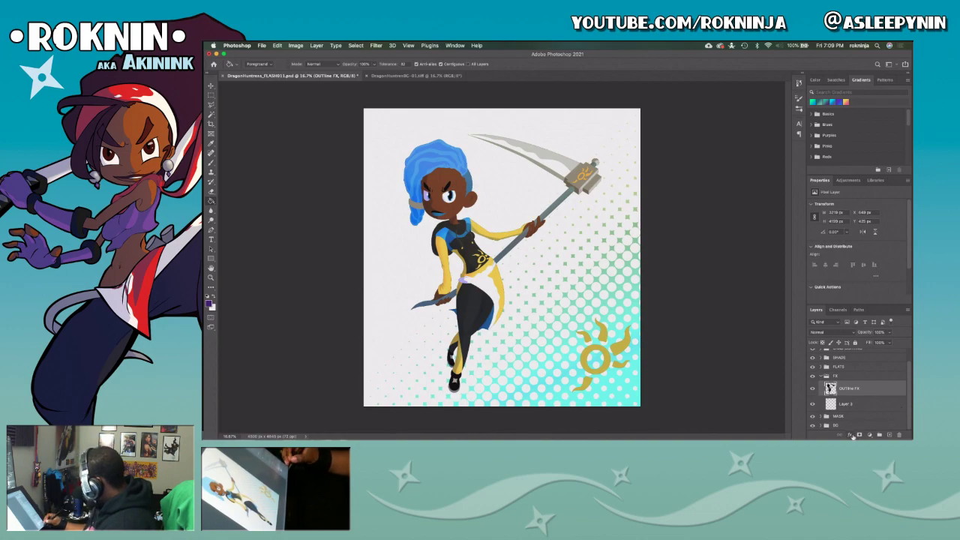
{"action": "left_click", "coordinate": [850, 434]}
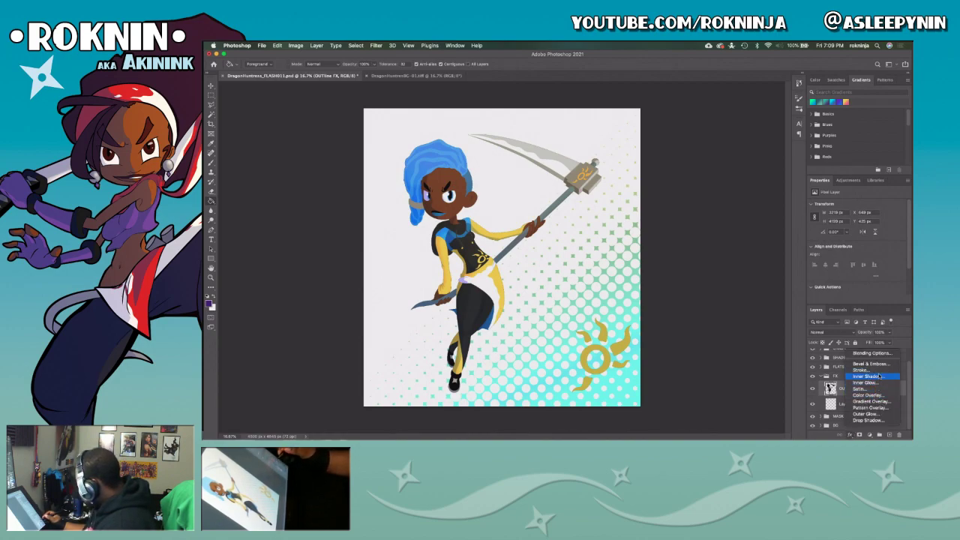
{"action": "left_click", "coordinate": [874, 415]}
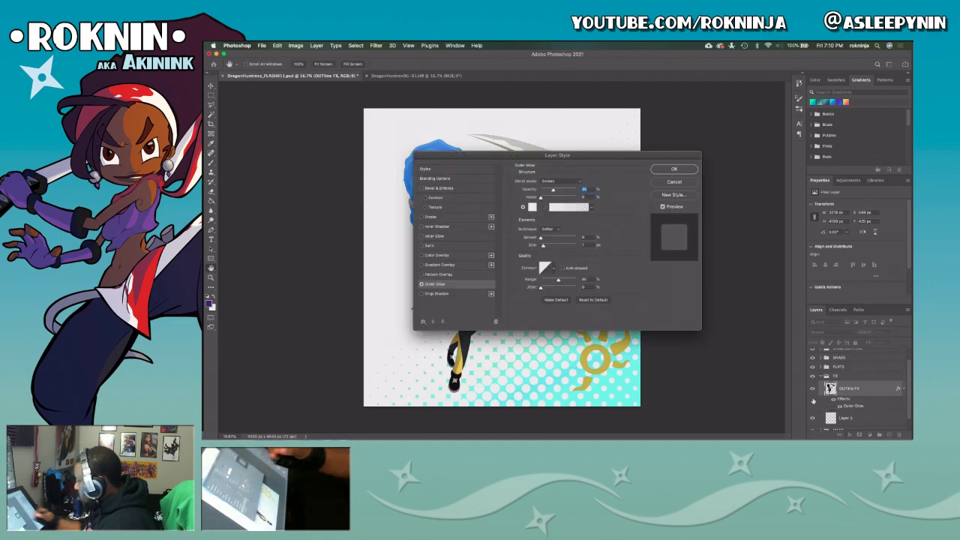
{"action": "left_click", "coordinate": [533, 207]}
{"action": "left_click", "coordinate": [469, 283]}
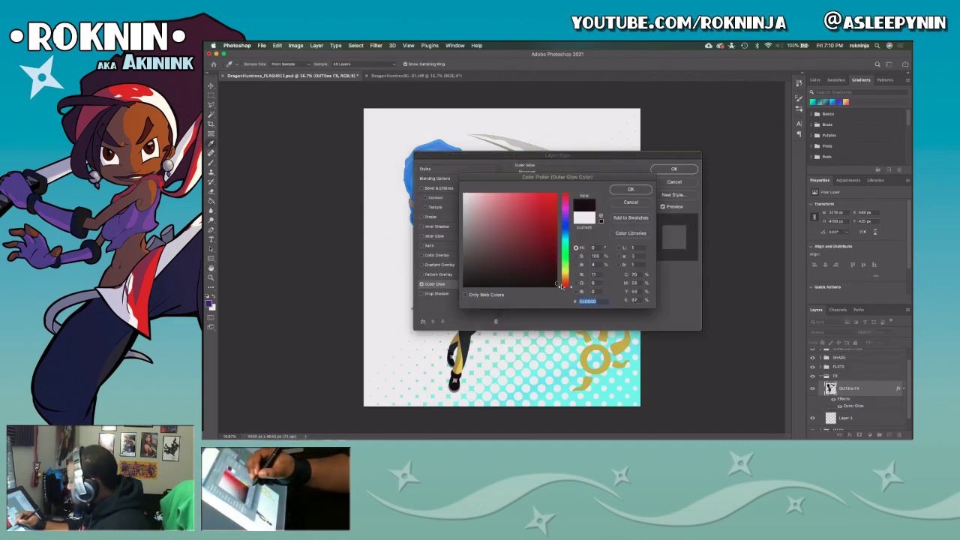
{"action": "left_click", "coordinate": [630, 189]}
{"action": "left_click", "coordinate": [559, 180]}
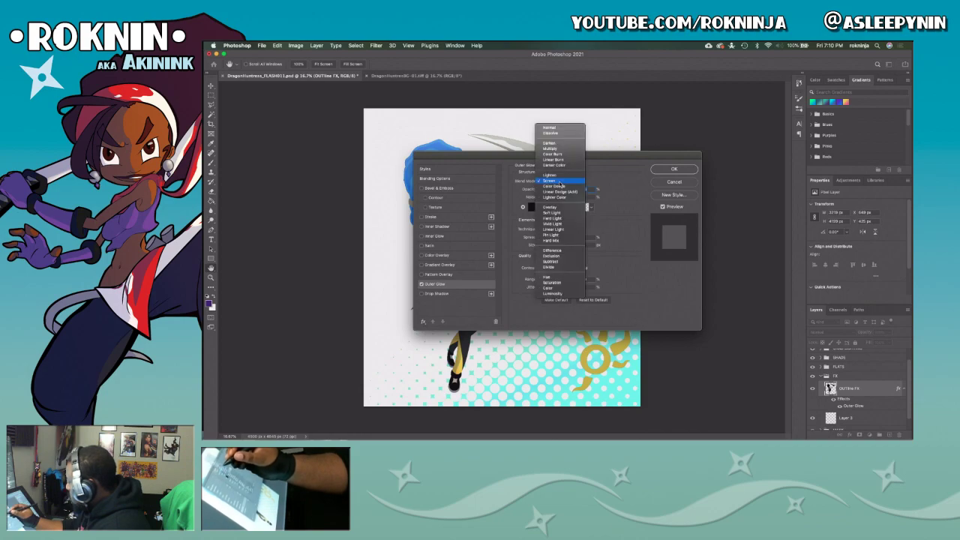
{"action": "left_click", "coordinate": [561, 128]}
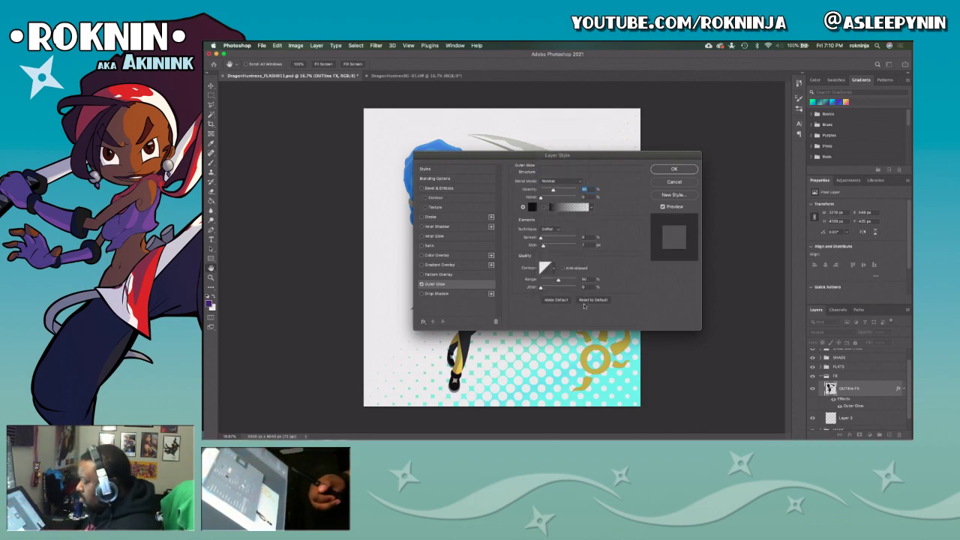
Set the OUTline FX layer's Outer Glow to 100% opacity with a spread of about 65%, and reduce its size to a thin outline.
{"action": "key", "text": "super+Tab"}
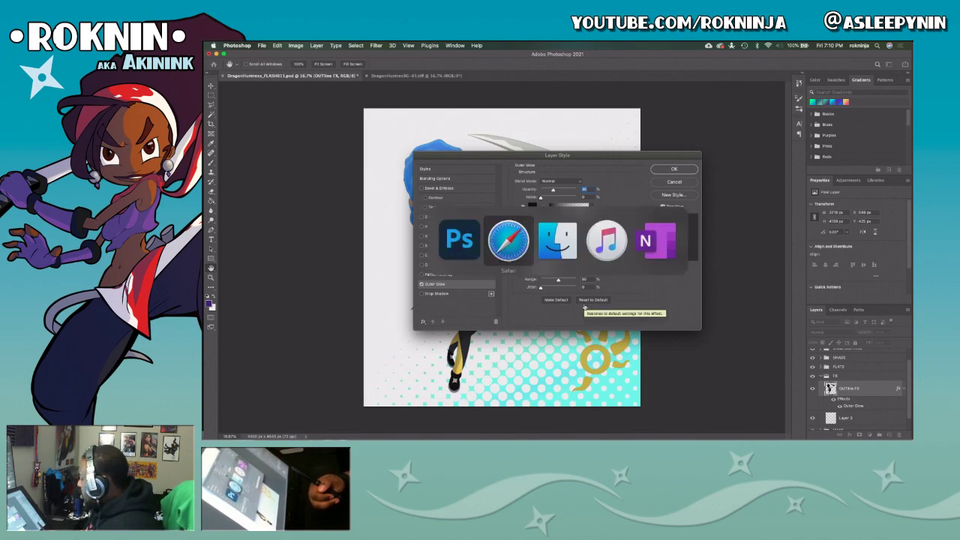
{"action": "left_click", "coordinate": [469, 240]}
{"action": "left_click_drag", "start_coordinate": [611, 157], "coordinate": [686, 137]}
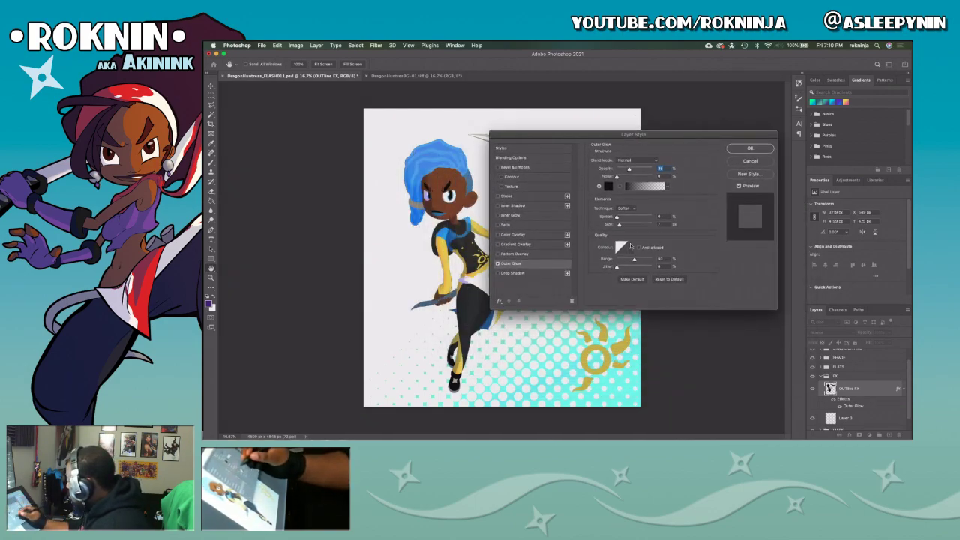
{"action": "left_click", "coordinate": [629, 218]}
{"action": "left_click", "coordinate": [638, 217]}
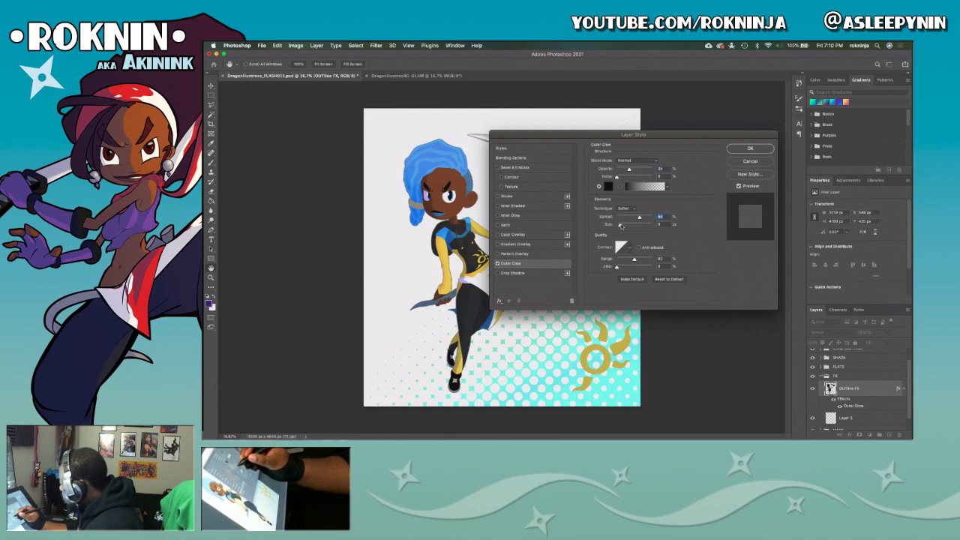
{"action": "left_click_drag", "start_coordinate": [625, 225], "coordinate": [619, 225]}
{"action": "left_click", "coordinate": [666, 170]}
{"action": "type", "text": "100"}
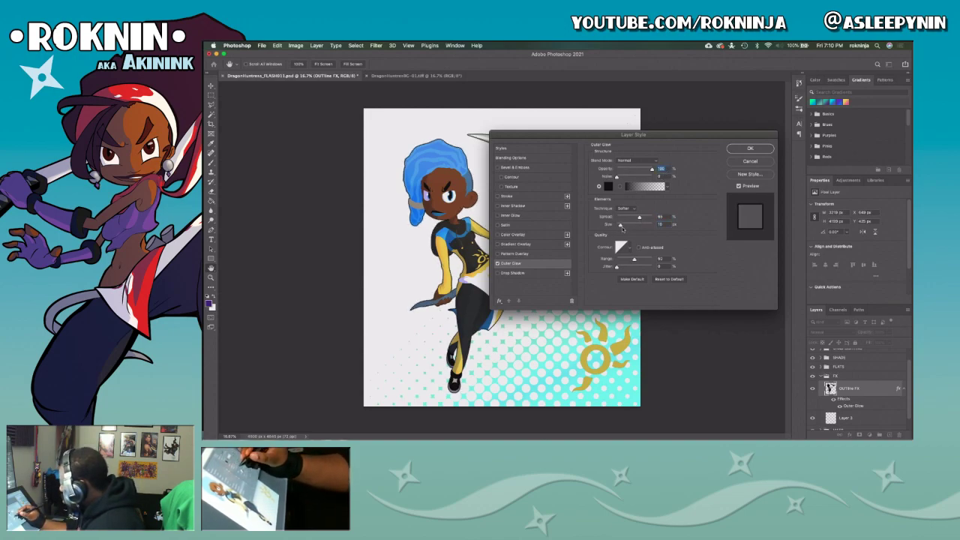
{"action": "left_click", "coordinate": [621, 226]}
{"action": "left_click_drag", "start_coordinate": [620, 229], "coordinate": [618, 231]}
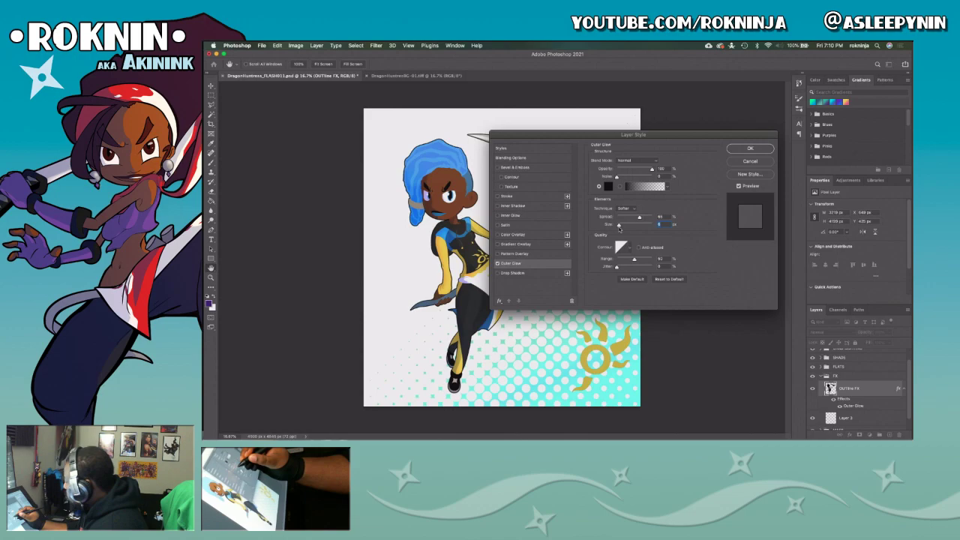
{"action": "key", "text": "Return"}
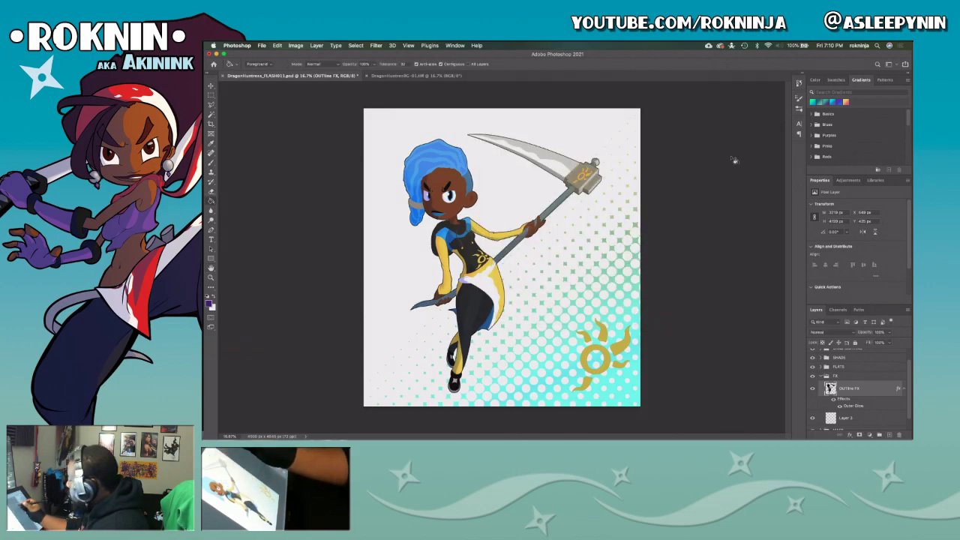
Examine the dark outline up close around the character's torso, arms and head.
{"action": "key", "text": "z"}
{"action": "left_click_drag", "start_coordinate": [537, 264], "coordinate": [582, 264]}
{"action": "left_click", "coordinate": [549, 267]}
{"action": "left_click_drag", "start_coordinate": [449, 306], "coordinate": [484, 303]}
{"action": "left_click", "coordinate": [485, 302]}
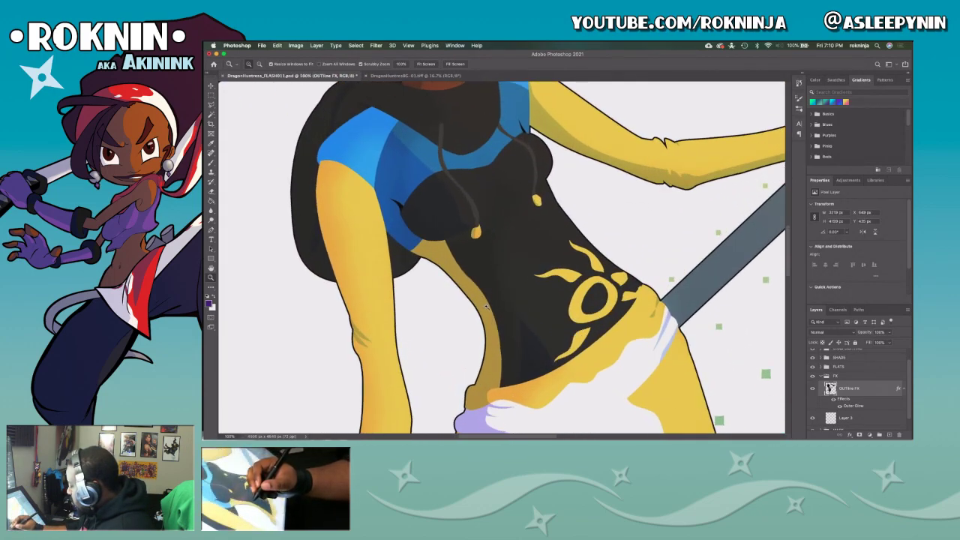
{"action": "left_click", "coordinate": [612, 331], "text": "alt"}
{"action": "left_click_drag", "start_coordinate": [651, 183], "coordinate": [568, 290]}
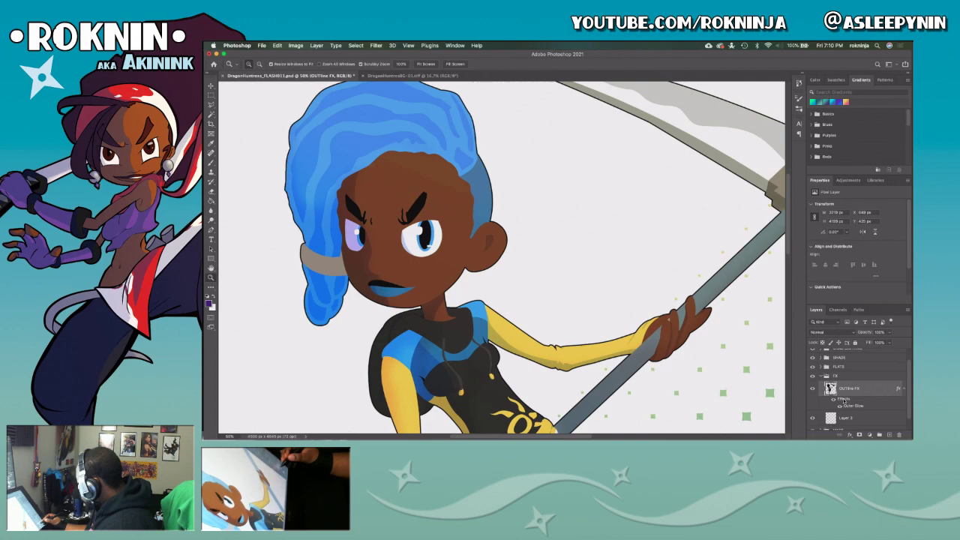
Change the OUTline FX layer's general blend mode to Overlay in its blending options, keeping its opacity at 100%.
{"action": "double_click", "coordinate": [840, 401]}
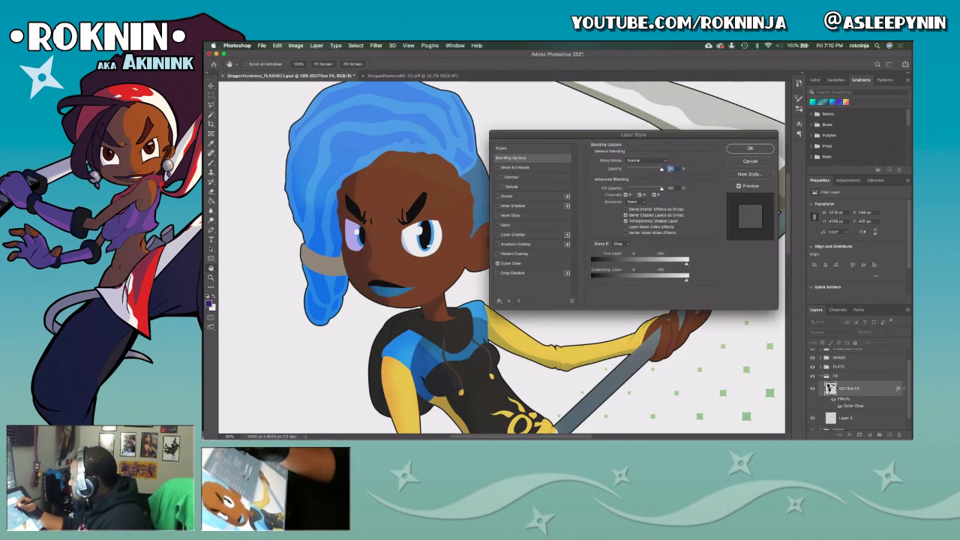
{"action": "left_click", "coordinate": [663, 162]}
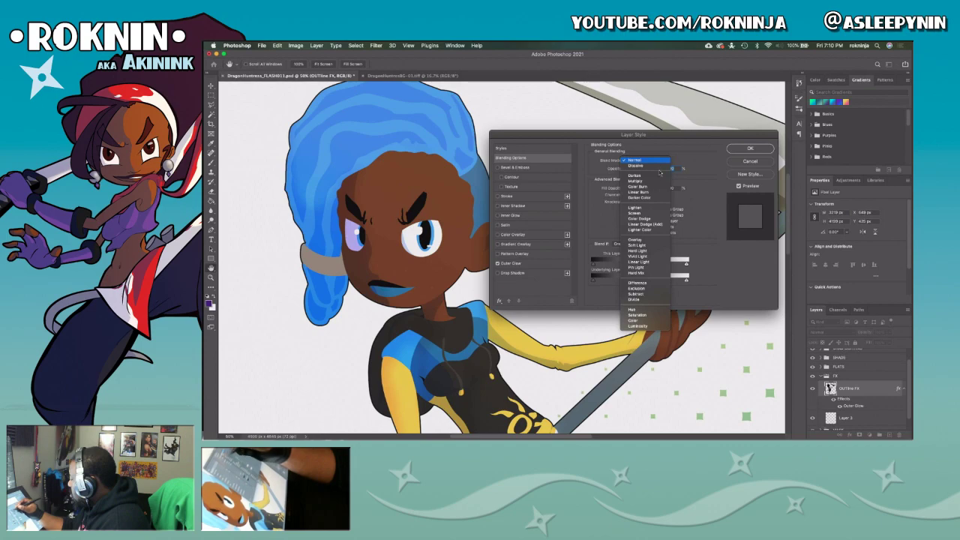
{"action": "left_click", "coordinate": [645, 240]}
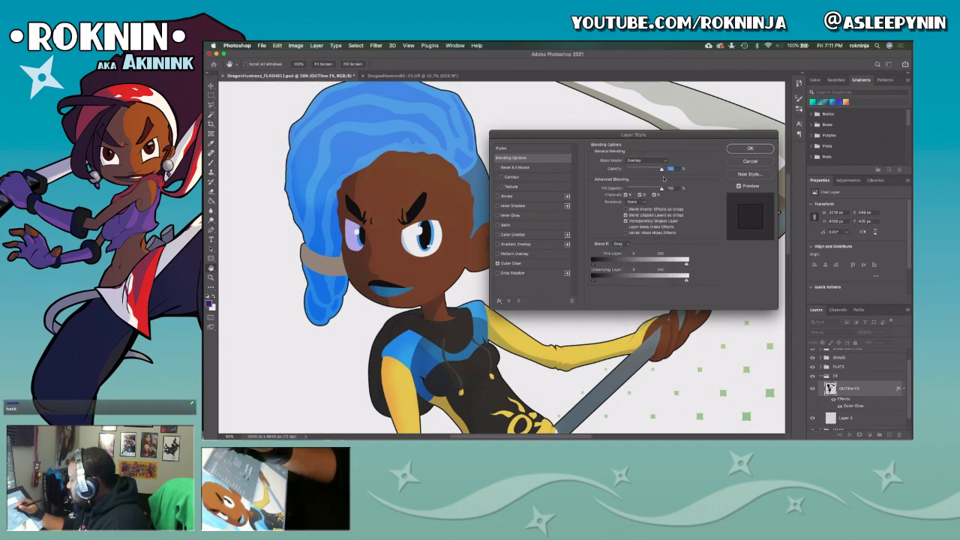
{"action": "left_click_drag", "start_coordinate": [661, 170], "coordinate": [647, 175]}
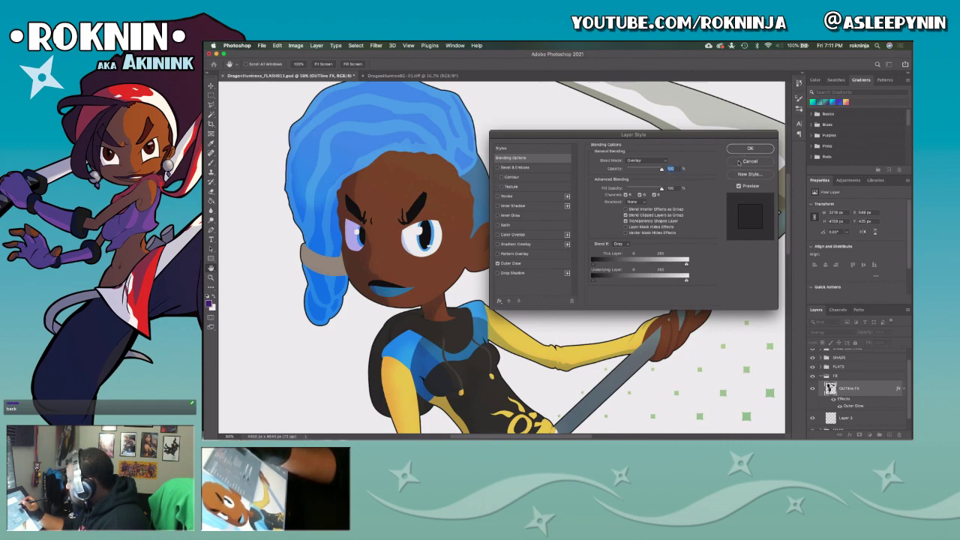
Turn off the Outer Glow on the OUTline FX layer and enable an Inner Glow in black.
{"action": "left_click", "coordinate": [497, 264]}
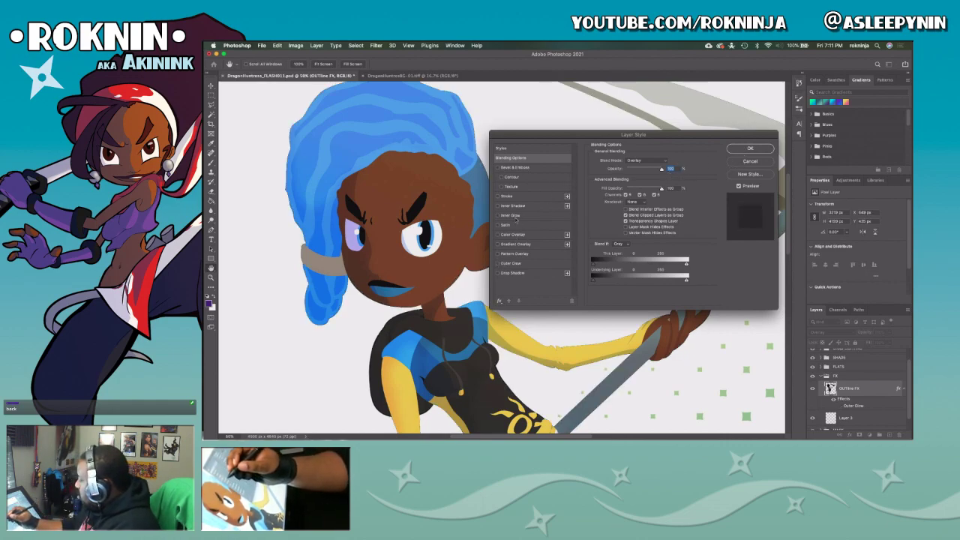
{"action": "left_click", "coordinate": [498, 215]}
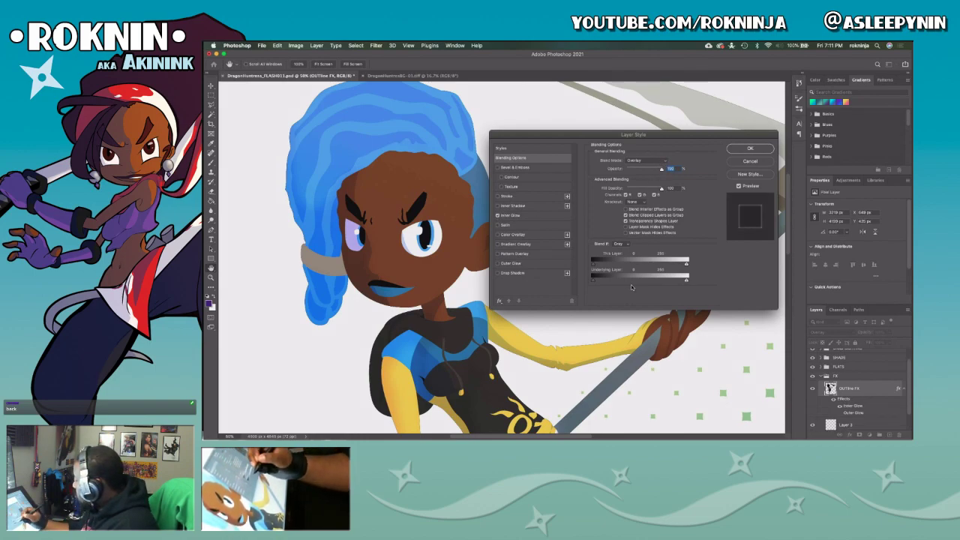
{"action": "left_click", "coordinate": [521, 215]}
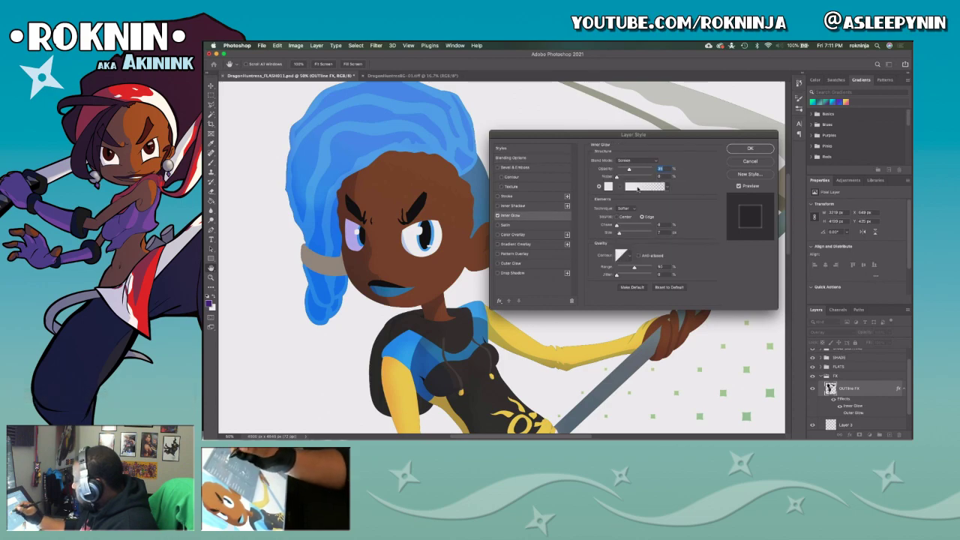
{"action": "left_click", "coordinate": [612, 187]}
{"action": "left_click_drag", "start_coordinate": [550, 278], "coordinate": [569, 289]}
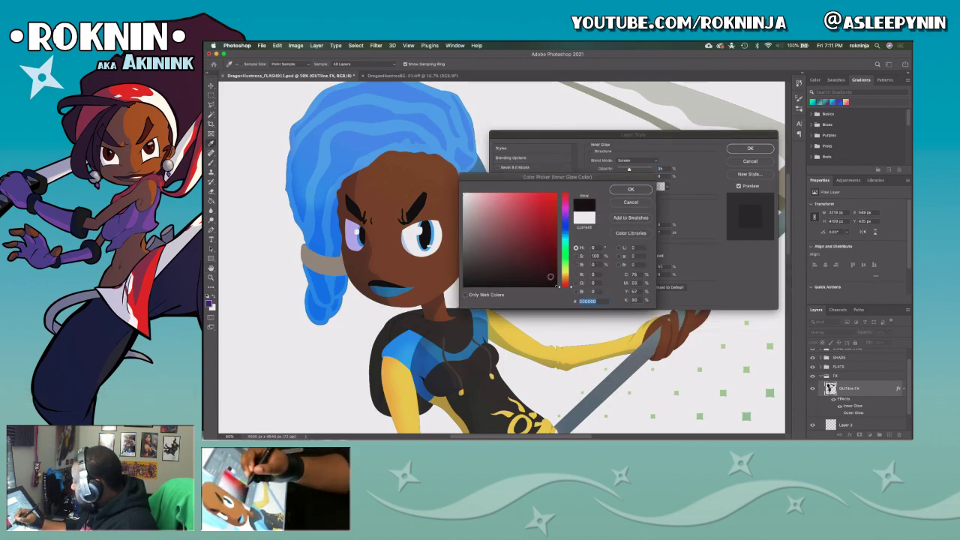
{"action": "left_click", "coordinate": [630, 190]}
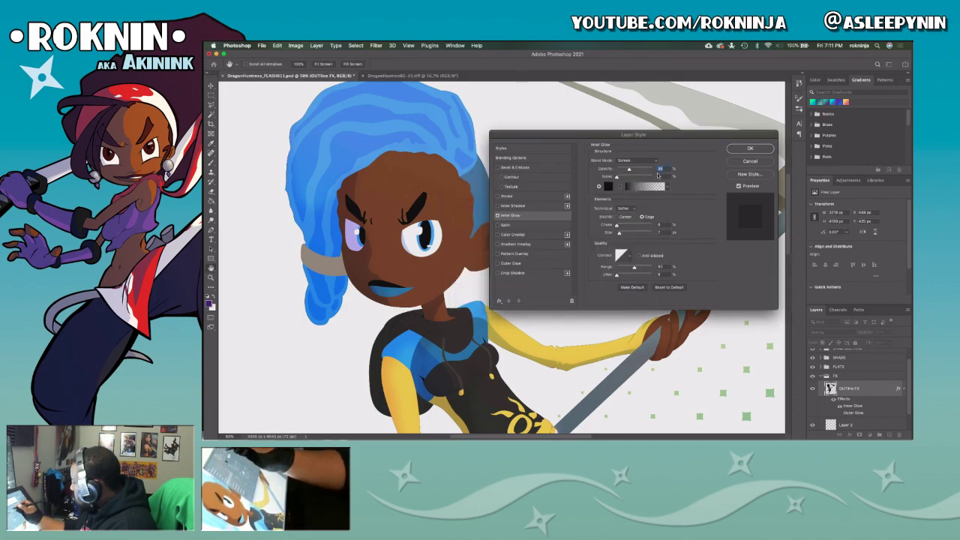
Set the Inner Glow's blend mode to Normal after trying Multiply, raise its choke to about 90% and enlarge its size.
{"action": "left_click", "coordinate": [651, 161]}
{"action": "left_click", "coordinate": [652, 165]}
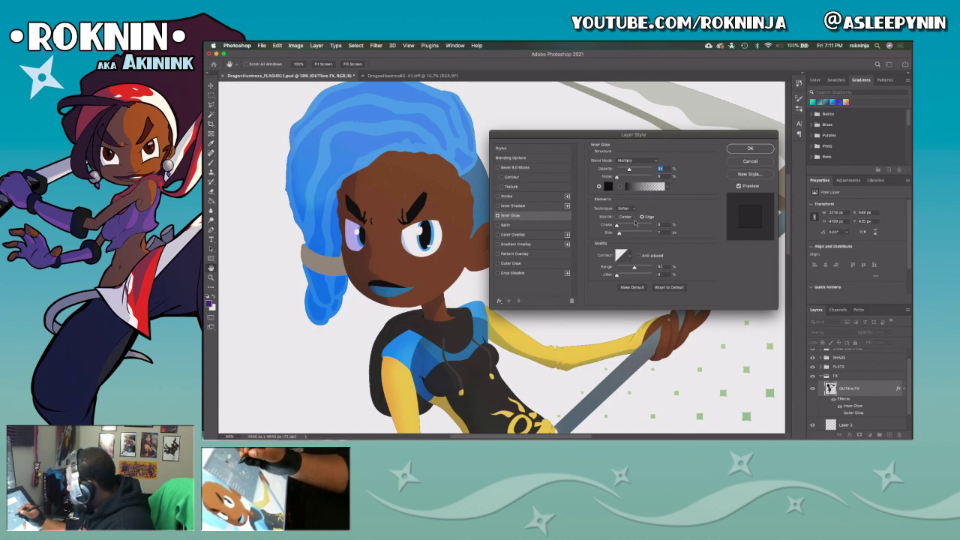
{"action": "left_click_drag", "start_coordinate": [626, 235], "coordinate": [632, 234]}
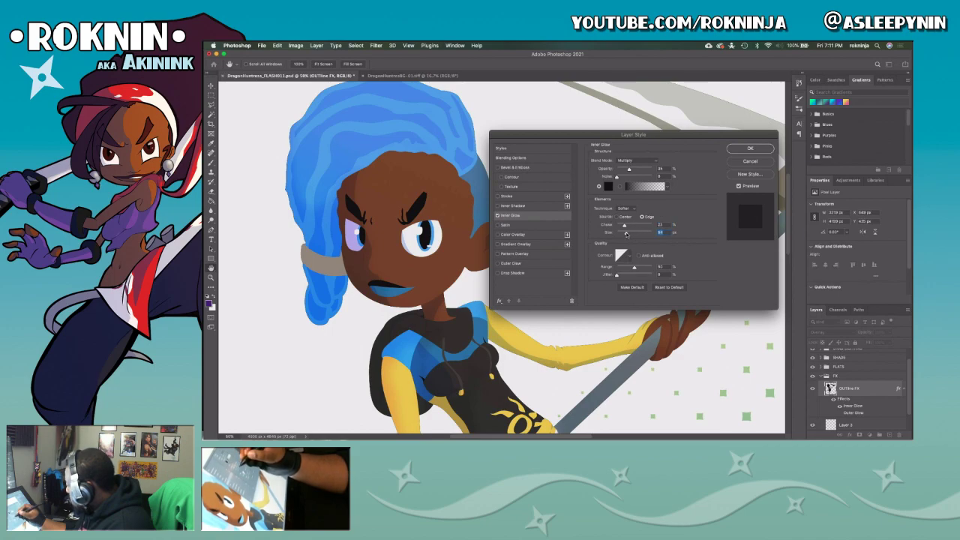
{"action": "left_click", "coordinate": [636, 159]}
{"action": "left_click", "coordinate": [638, 147]}
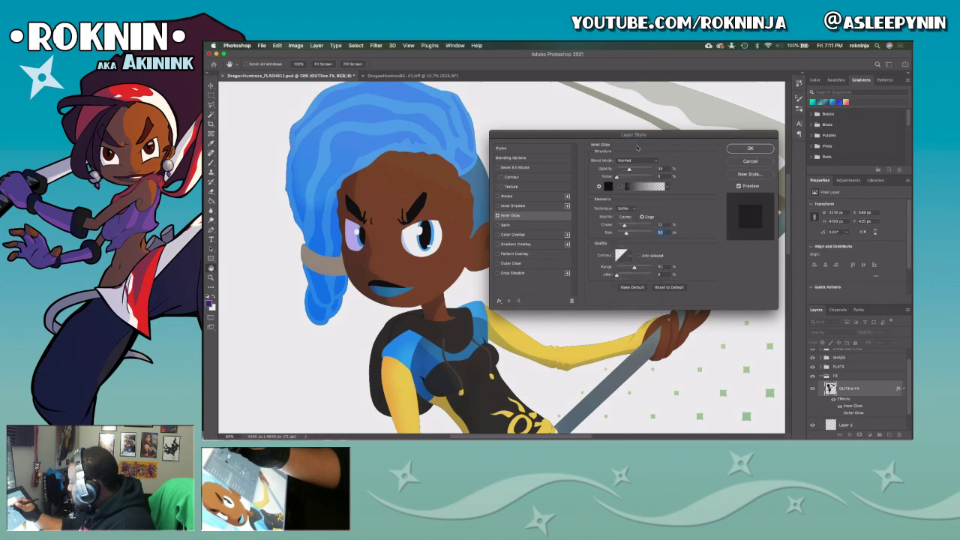
{"action": "mouse_move", "coordinate": [627, 225]}
{"action": "left_mouse_down"}
{"action": "mouse_move", "coordinate": [650, 226]}
{"action": "mouse_move", "coordinate": [642, 231]}
{"action": "left_mouse_up"}
{"action": "left_click", "coordinate": [633, 233]}
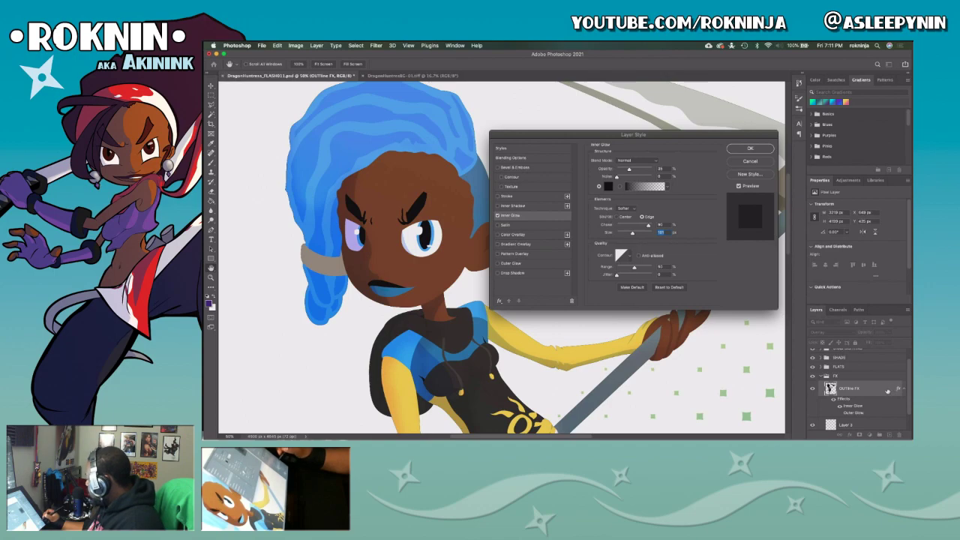
{"action": "key", "text": "Return"}
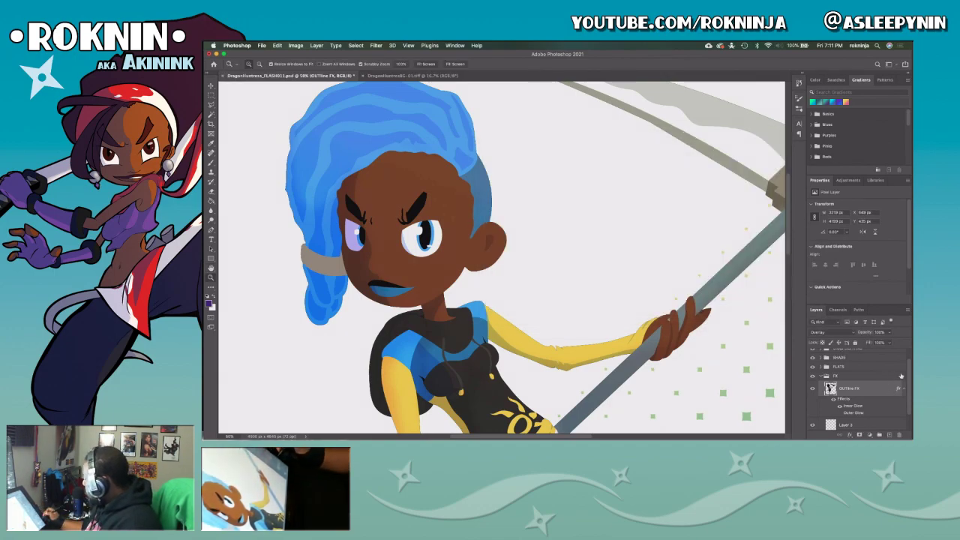
Move the OUTline FX layer out of the FX group into the SHADE group, and from there up into the HIGHLIGHTS group.
{"action": "left_click_drag", "start_coordinate": [844, 388], "coordinate": [884, 360]}
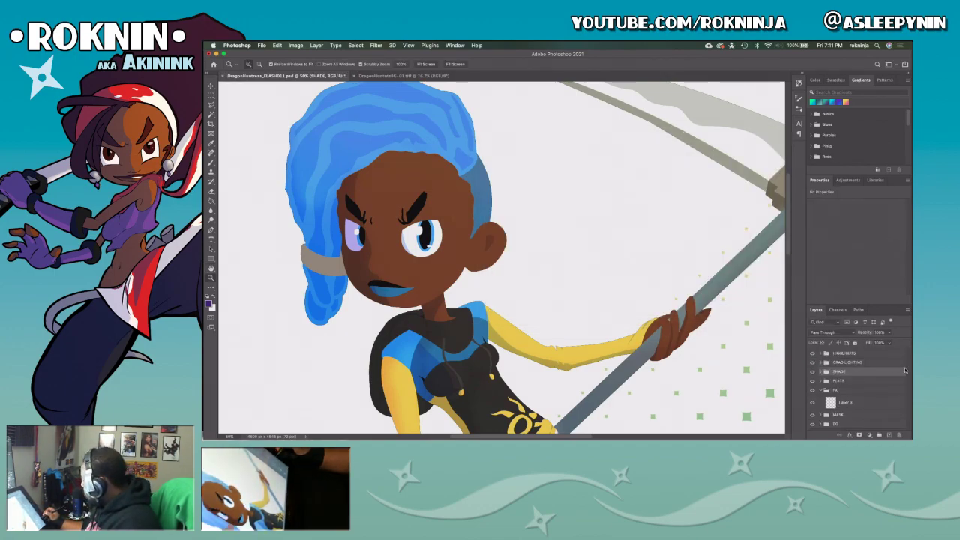
{"action": "left_click", "coordinate": [834, 372]}
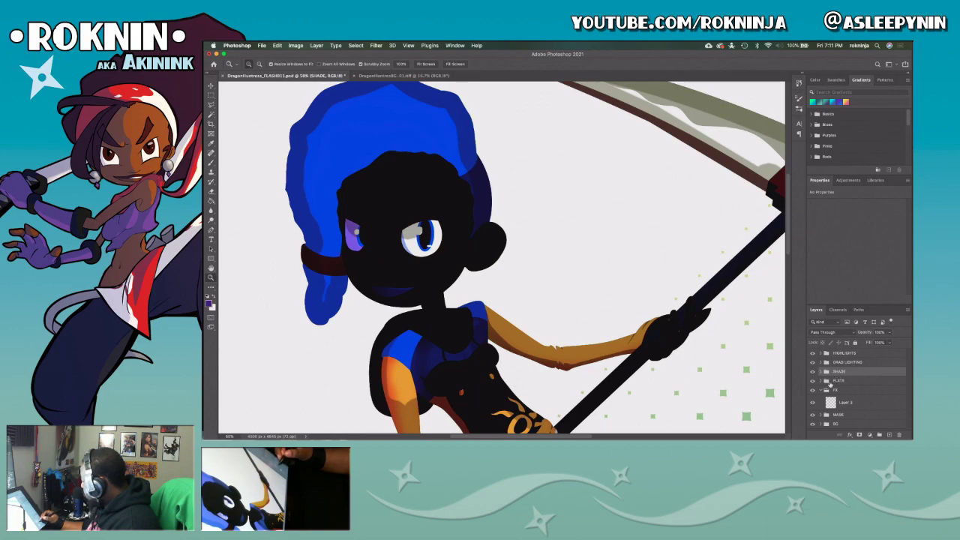
{"action": "left_click", "coordinate": [825, 372]}
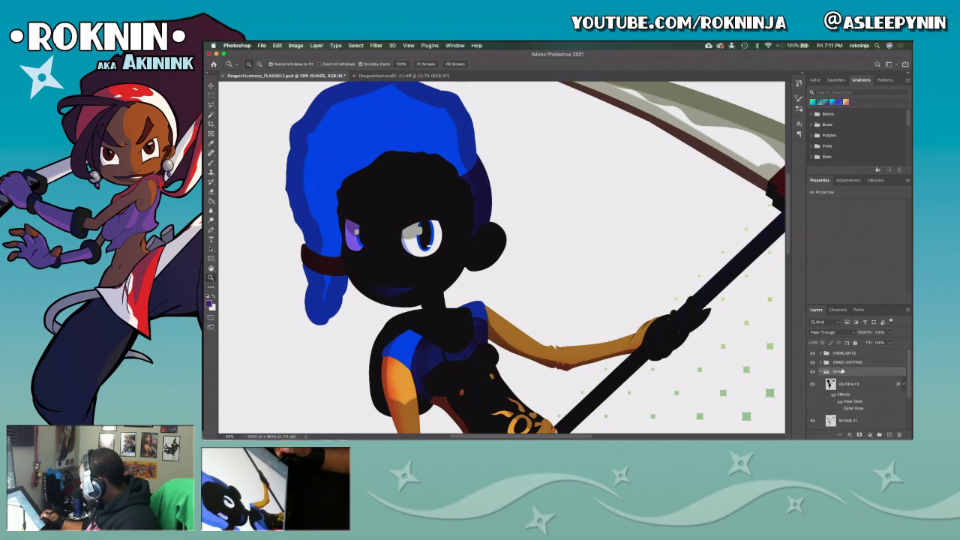
{"action": "left_click_drag", "start_coordinate": [843, 387], "coordinate": [843, 354]}
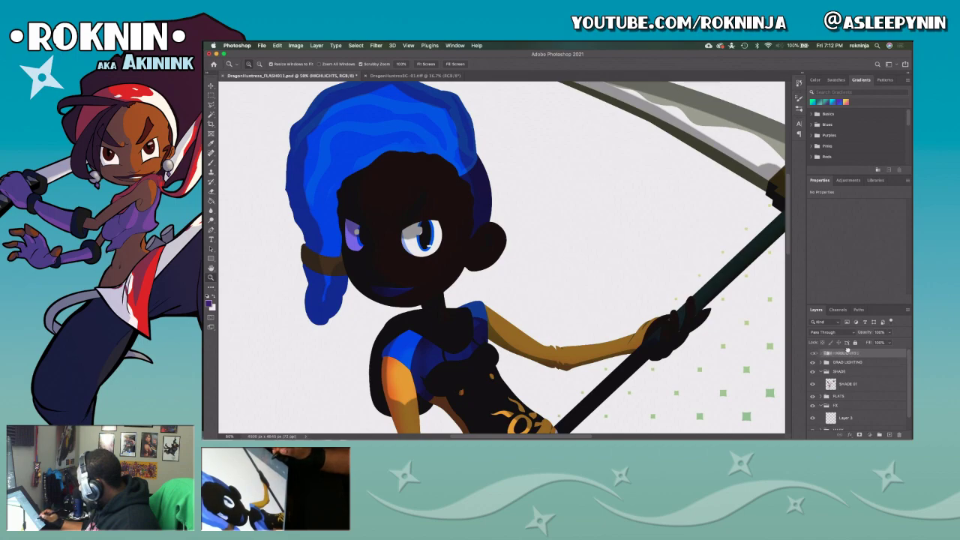
Move the OUTline FX layer to the top of the layer stack, above the HIGHLIGHTS group, and collapse the open groups.
{"action": "left_click", "coordinate": [822, 362]}
{"action": "left_click", "coordinate": [822, 362]}
{"action": "left_click", "coordinate": [826, 353]}
{"action": "left_click", "coordinate": [850, 368]}
{"action": "left_click_drag", "start_coordinate": [850, 369], "coordinate": [834, 356]}
{"action": "left_click", "coordinate": [822, 391]}
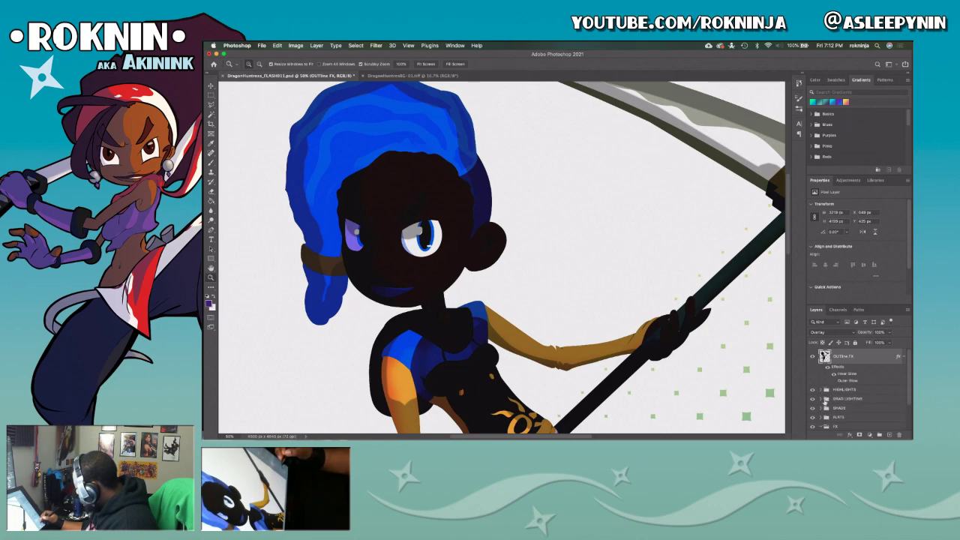
Duplicate the OUTline FX layer within the same document, keeping the suggested name OUTline FX copy.
{"action": "right_click", "coordinate": [835, 358]}
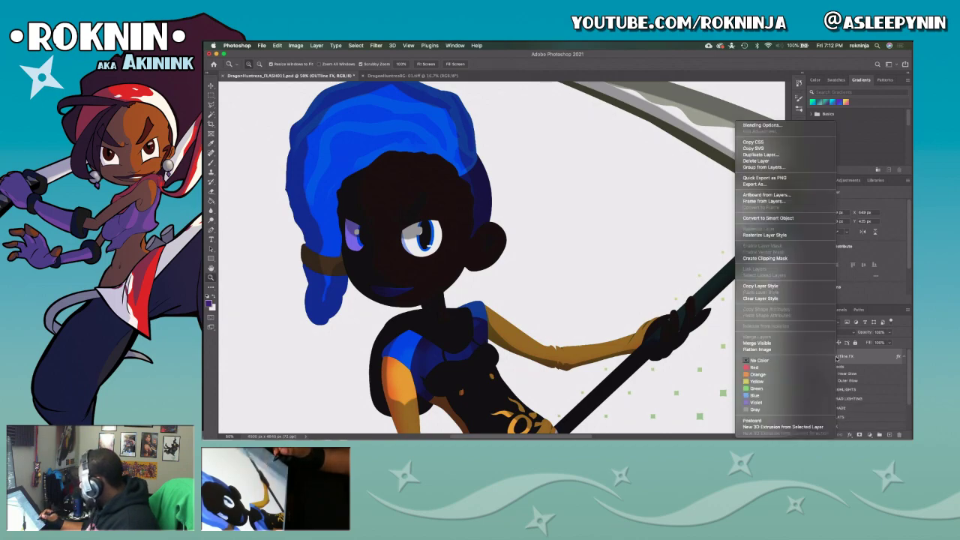
{"action": "left_click", "coordinate": [776, 155]}
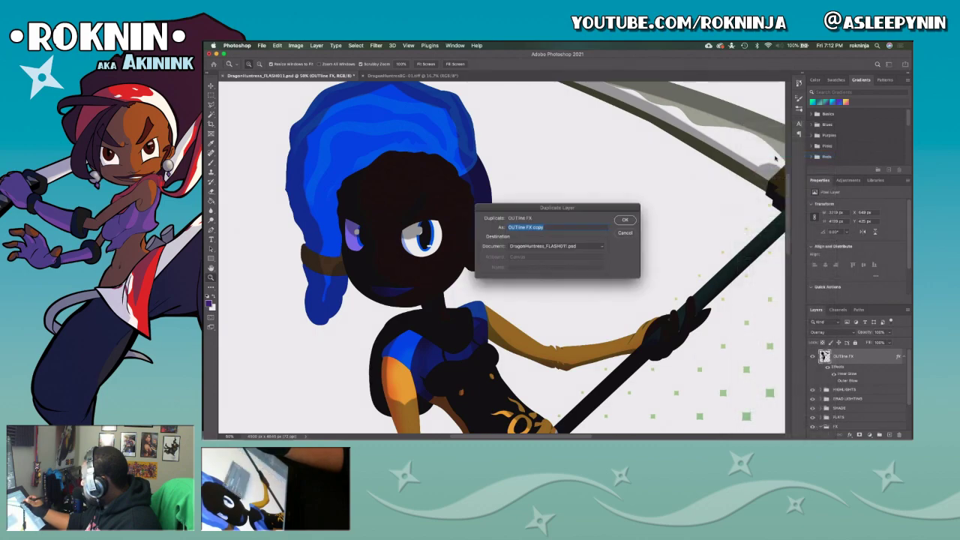
{"action": "left_click", "coordinate": [625, 220]}
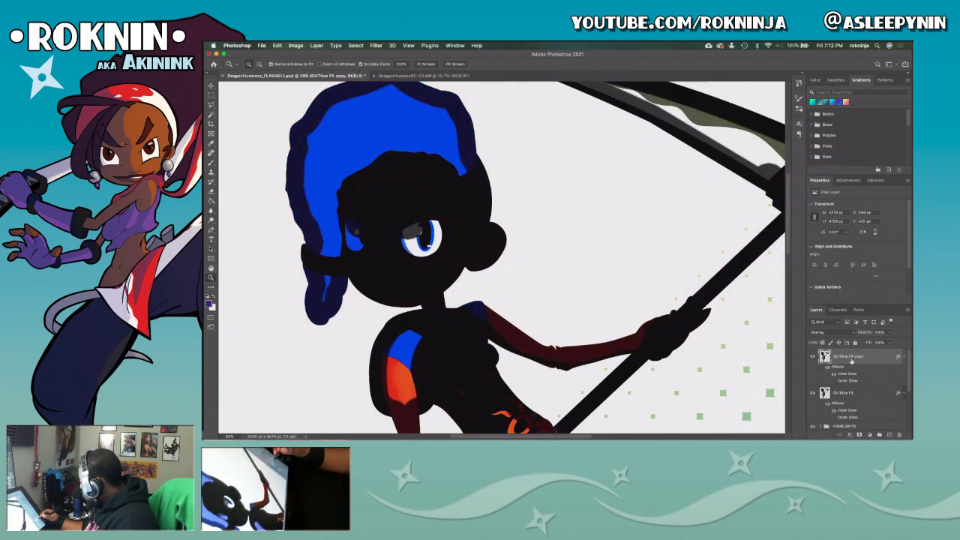
Place the OUTline FX copy inside the FX group with only its Outer Glow effect shown, and collapse the group.
{"action": "left_click_drag", "start_coordinate": [862, 306], "coordinate": [863, 252]}
{"action": "left_click_drag", "start_coordinate": [854, 320], "coordinate": [845, 425]}
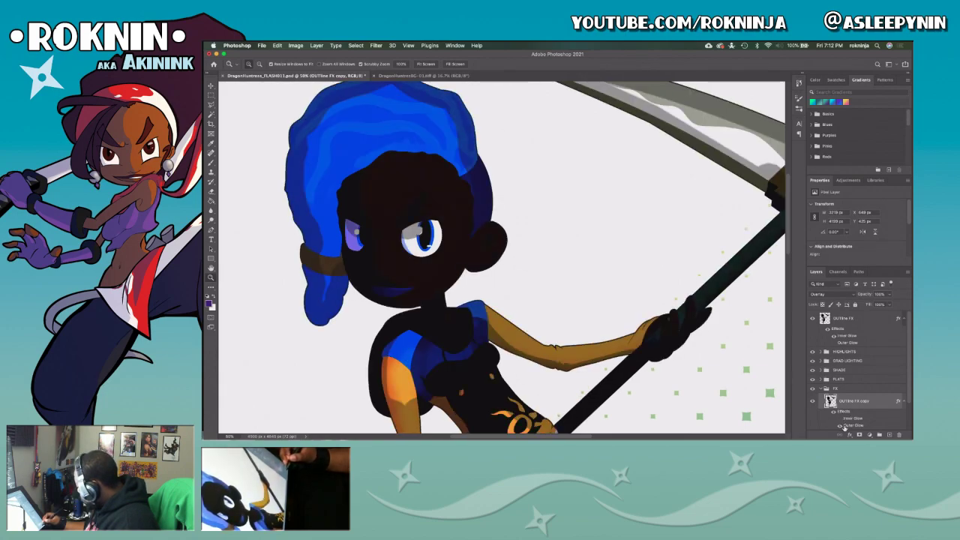
{"action": "left_click", "coordinate": [825, 389]}
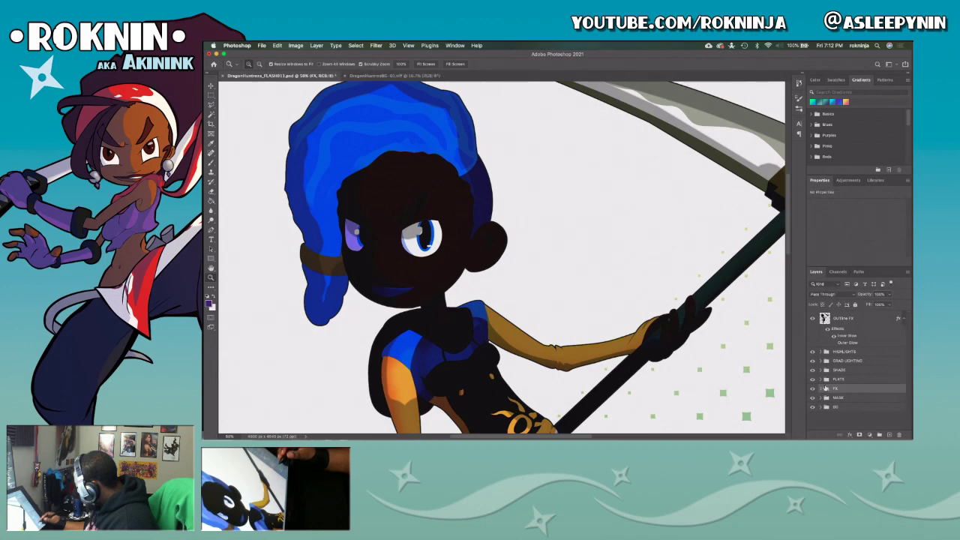
Invert the colours of the original OUTline FX layer.
{"action": "left_click", "coordinate": [847, 324]}
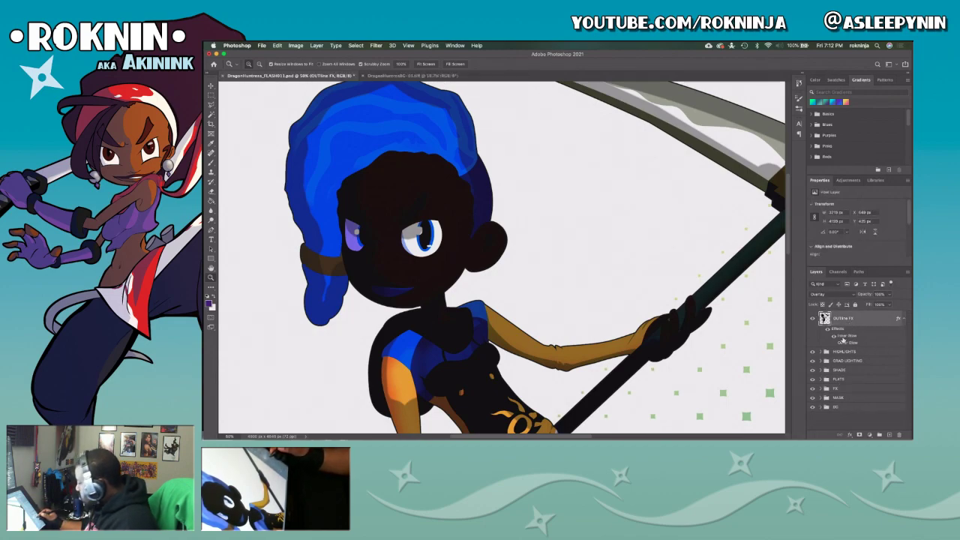
{"action": "left_click", "coordinate": [295, 45]}
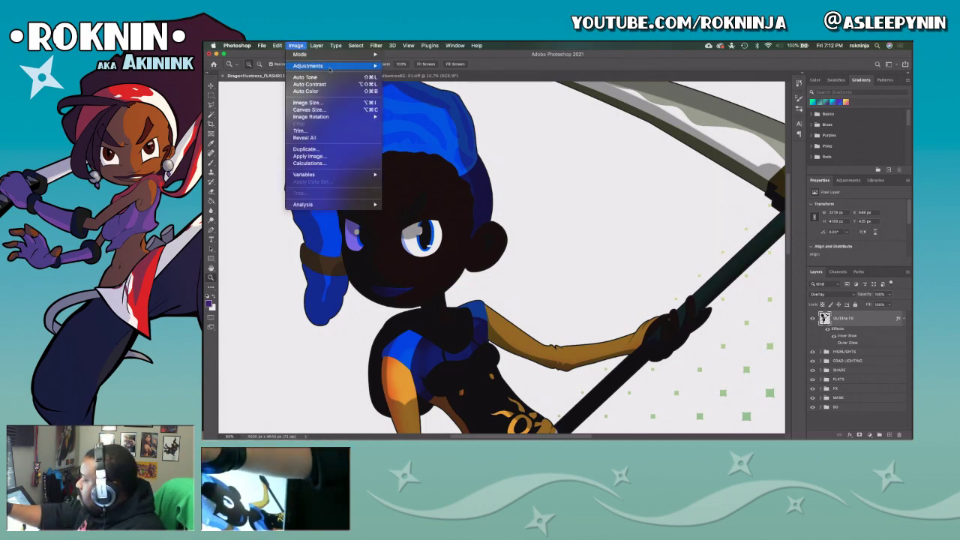
{"action": "mouse_move", "coordinate": [342, 68]}
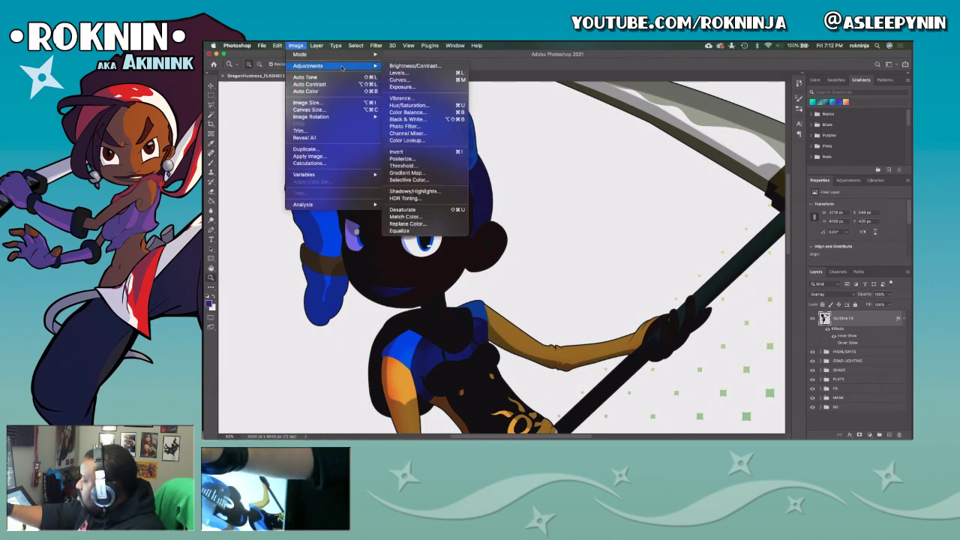
{"action": "left_click", "coordinate": [429, 153]}
{"action": "key", "text": "super+z"}
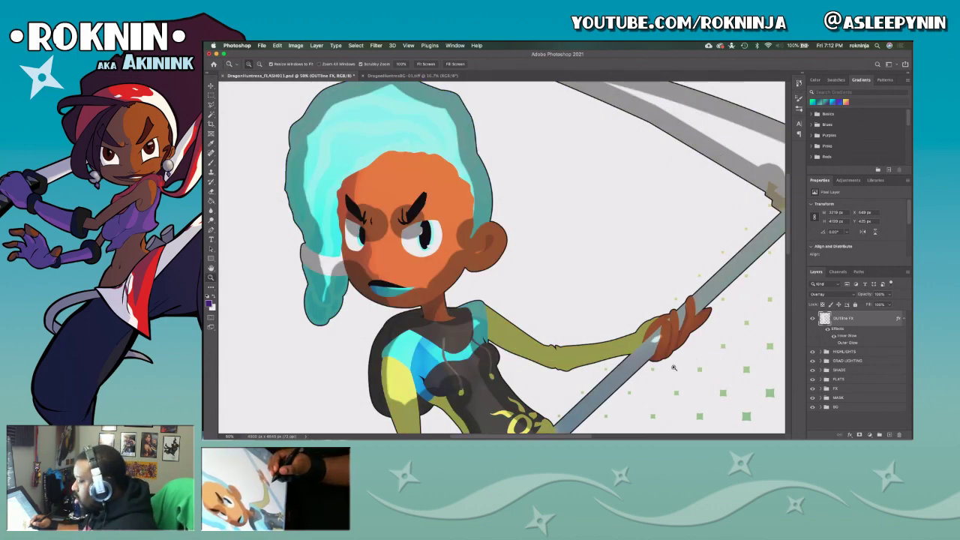
Reduce the choke and size of the OUTline FX layer's Inner Glow to thin the outline band.
{"action": "left_click", "coordinate": [746, 368], "text": "alt"}
{"action": "left_click", "coordinate": [671, 356], "text": "alt"}
{"action": "left_click", "coordinate": [621, 366], "text": "alt"}
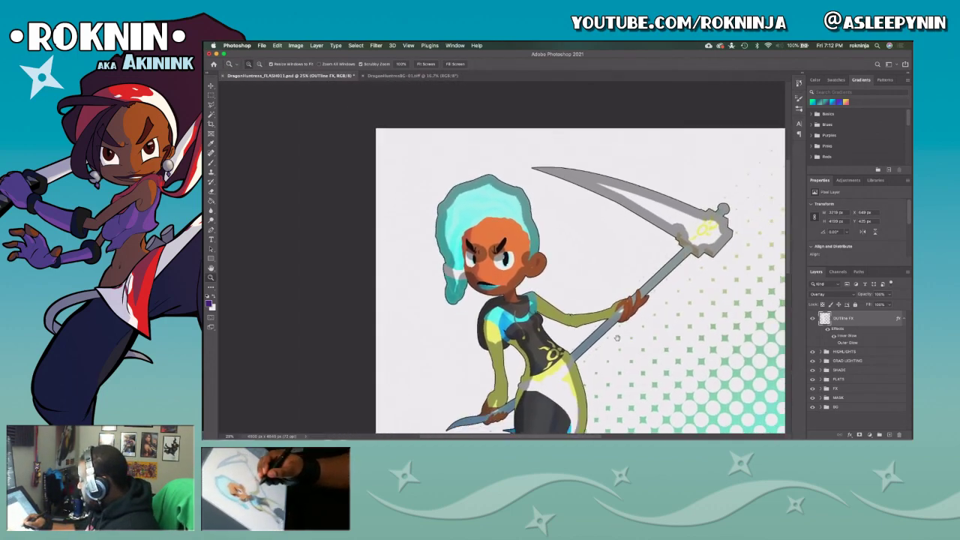
{"action": "left_click", "coordinate": [852, 294]}
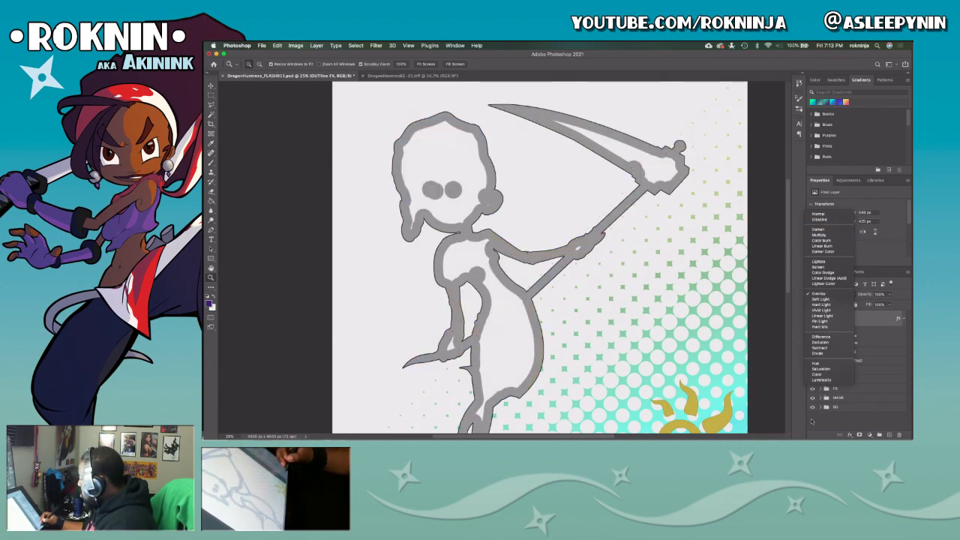
{"action": "key", "text": "Escape"}
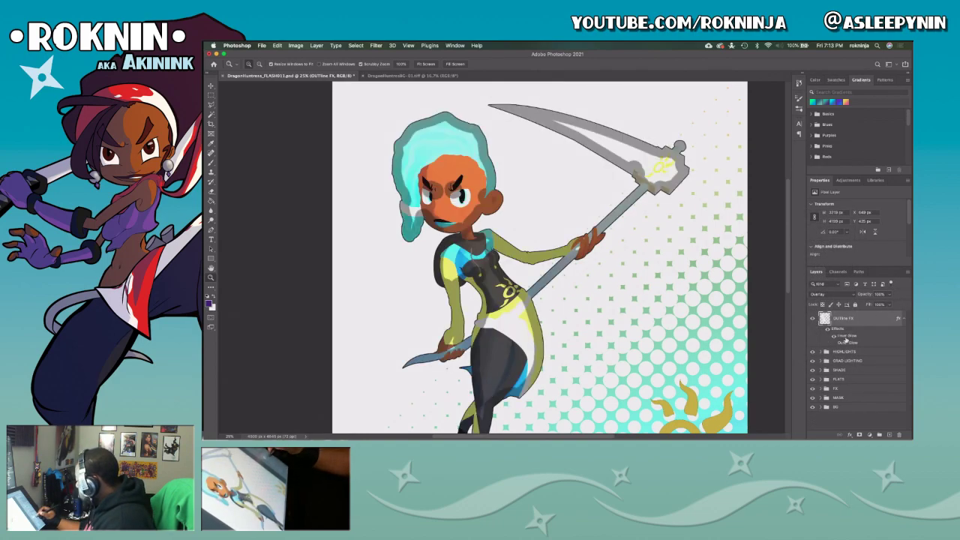
{"action": "double_click", "coordinate": [846, 337]}
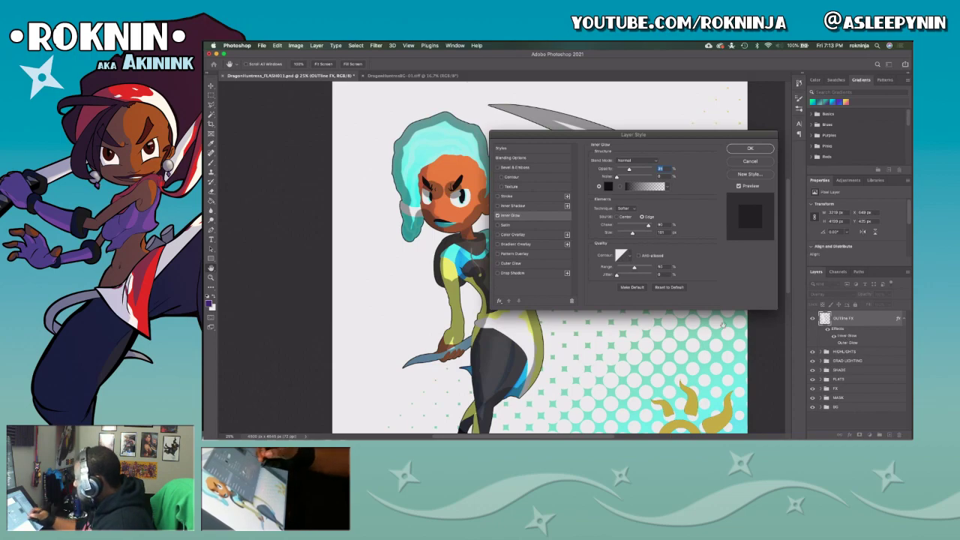
{"action": "left_click_drag", "start_coordinate": [648, 227], "coordinate": [620, 238]}
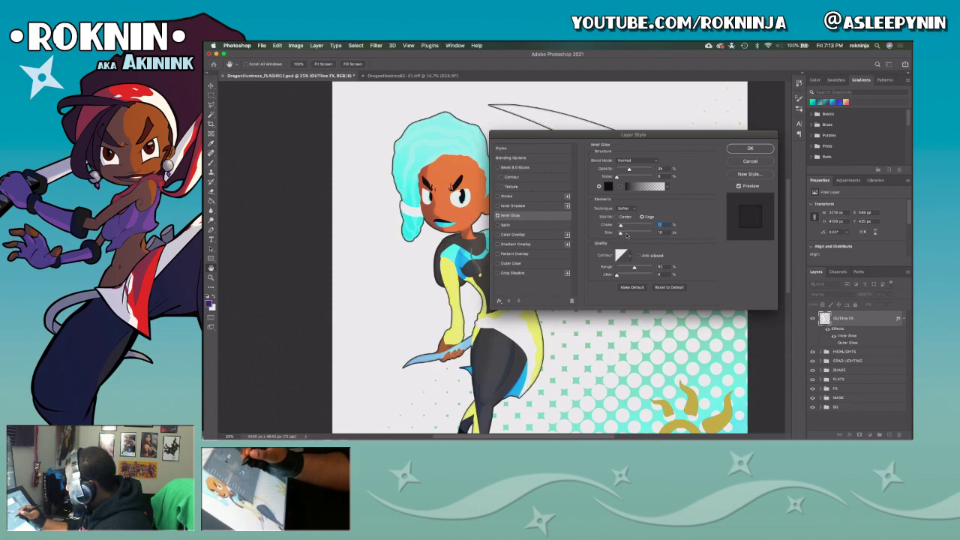
{"action": "left_click_drag", "start_coordinate": [637, 135], "coordinate": [680, 171]}
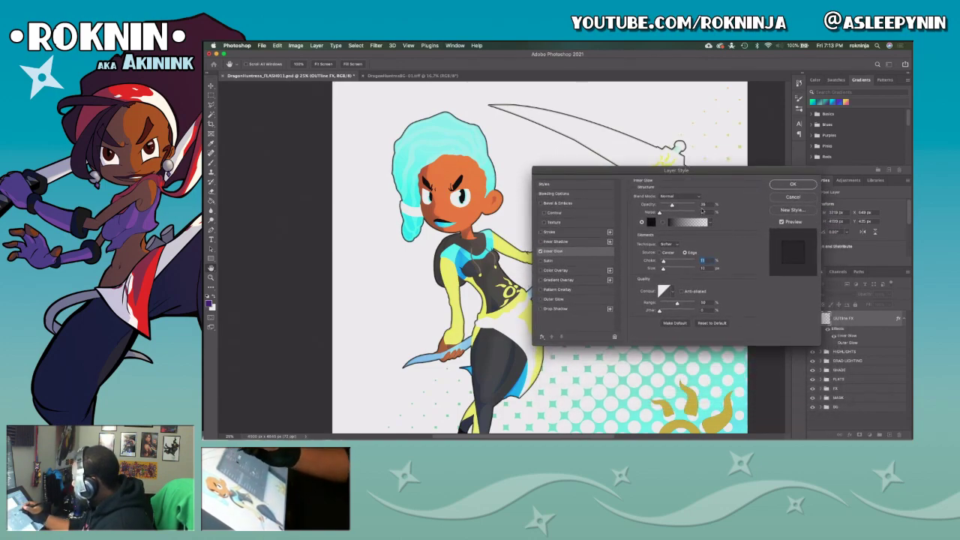
Set the Inner Glow's blend mode to Color Burn and its colour to a saturated purple.
{"action": "left_click", "coordinate": [688, 197]}
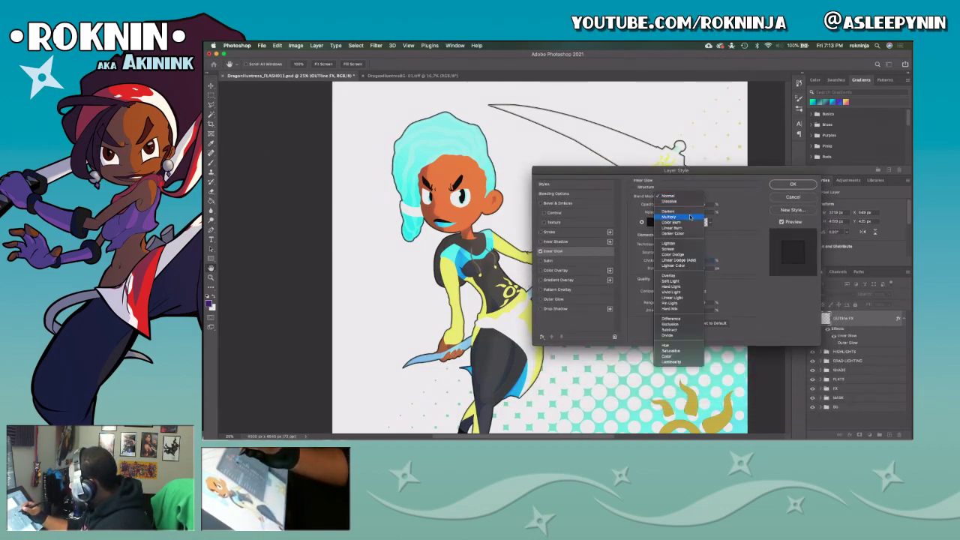
{"action": "left_click", "coordinate": [690, 222]}
{"action": "left_click", "coordinate": [652, 222]}
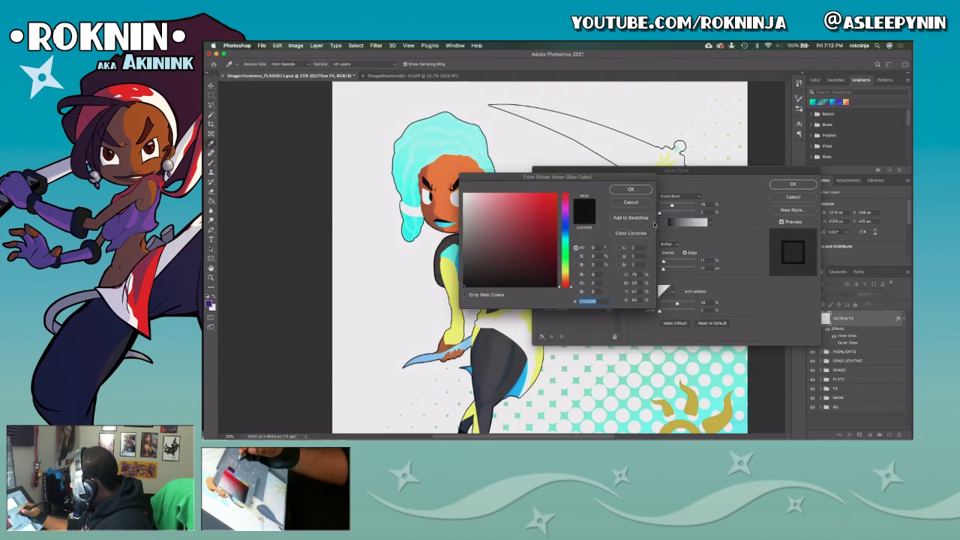
{"action": "mouse_move", "coordinate": [567, 286]}
{"action": "left_mouse_down"}
{"action": "mouse_move", "coordinate": [562, 212]}
{"action": "mouse_move", "coordinate": [558, 225]}
{"action": "mouse_move", "coordinate": [564, 219]}
{"action": "mouse_move", "coordinate": [547, 206]}
{"action": "left_mouse_up"}
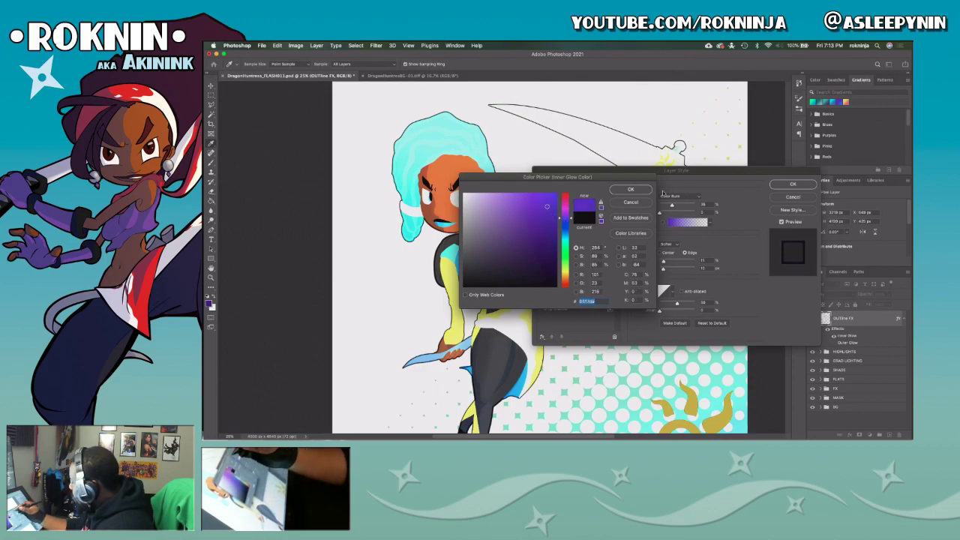
{"action": "left_click", "coordinate": [634, 189]}
Raise the Inner Glow's opacity and choke, reduce its size slightly, apply the layer style and save the document.
{"action": "left_click_drag", "start_coordinate": [673, 205], "coordinate": [675, 206]}
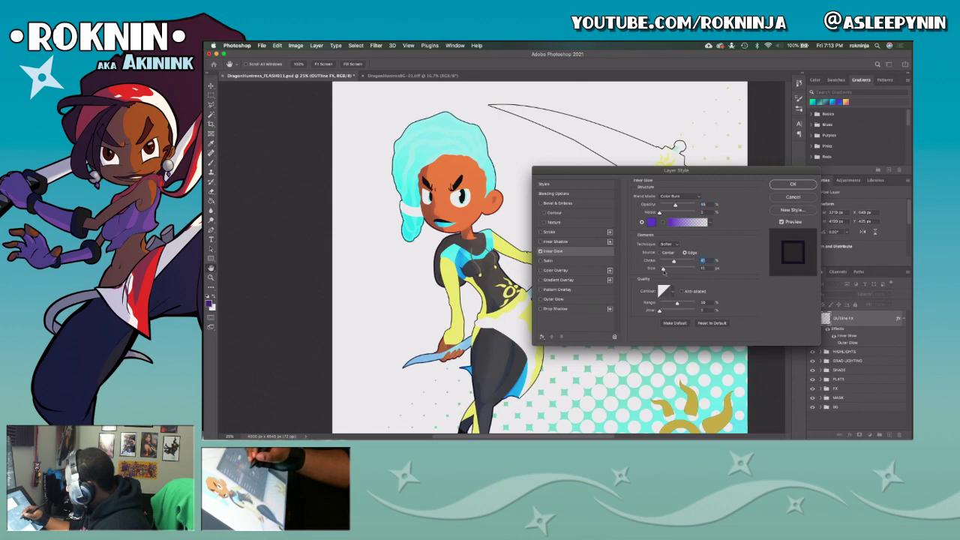
{"action": "left_click_drag", "start_coordinate": [663, 270], "coordinate": [661, 270]}
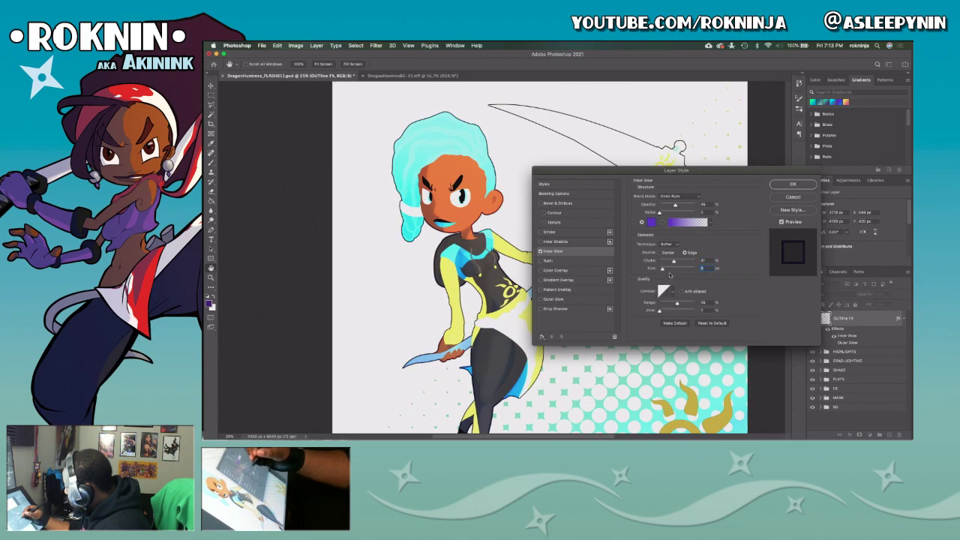
{"action": "left_click", "coordinate": [793, 185]}
{"action": "key", "text": "super+s"}
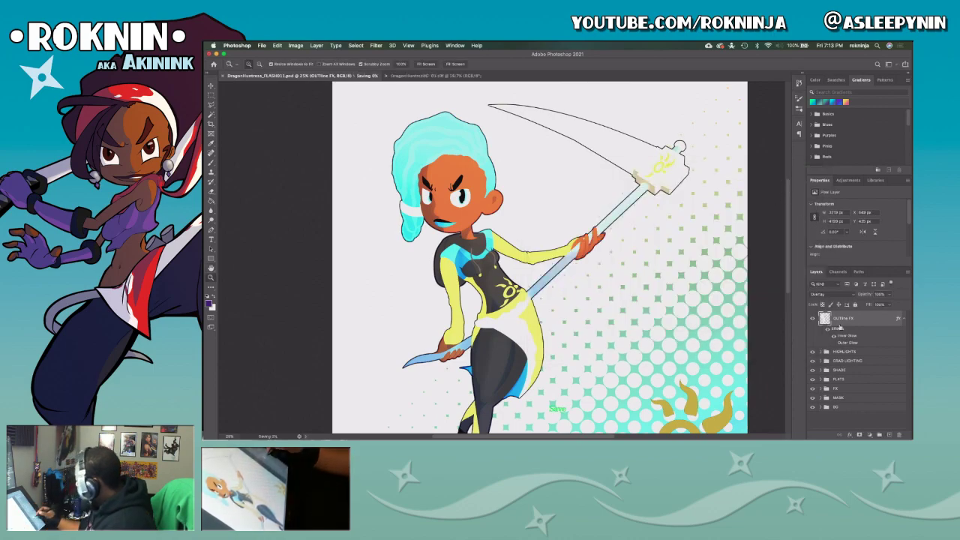
Delete the original OUTline FX layer from the top of the layer stack.
{"action": "left_click", "coordinate": [899, 435]}
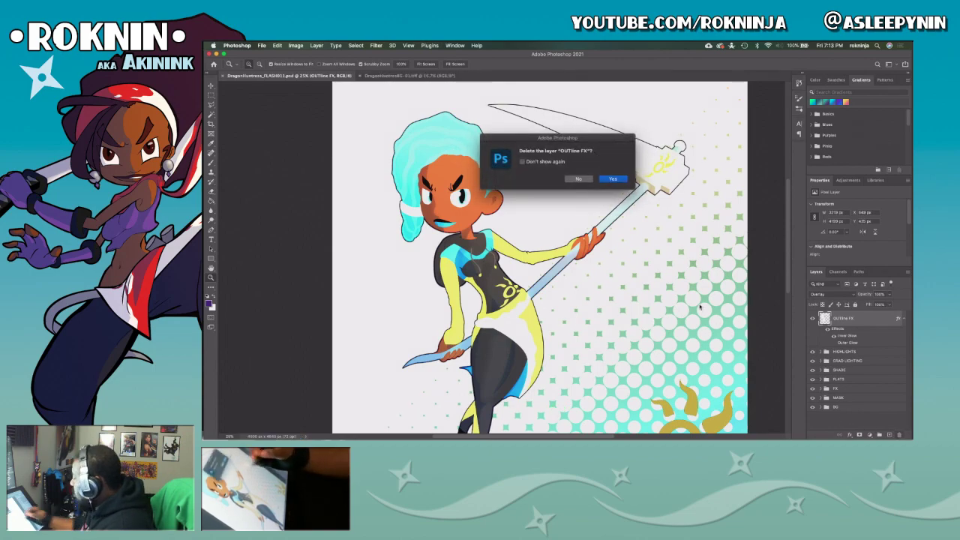
{"action": "key", "text": "Return"}
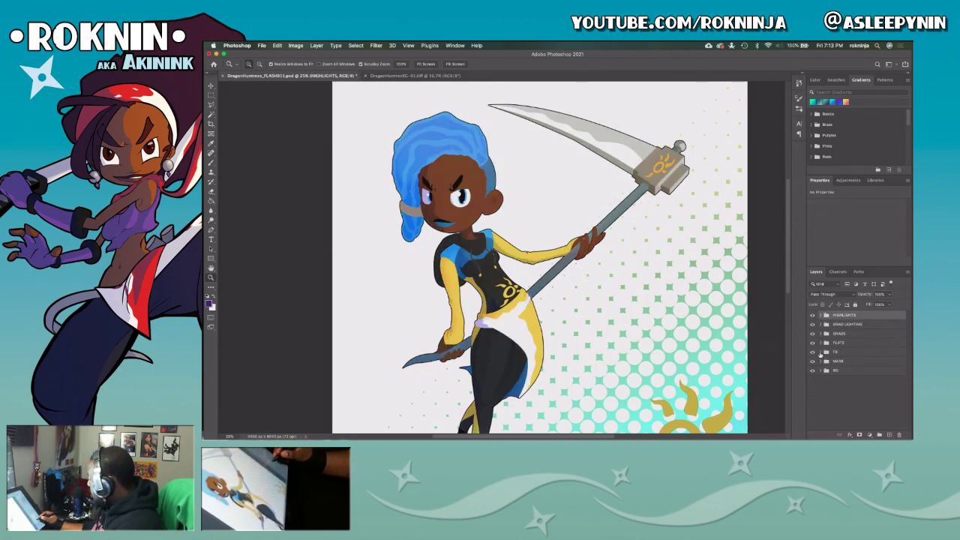
{"action": "left_click", "coordinate": [822, 355]}
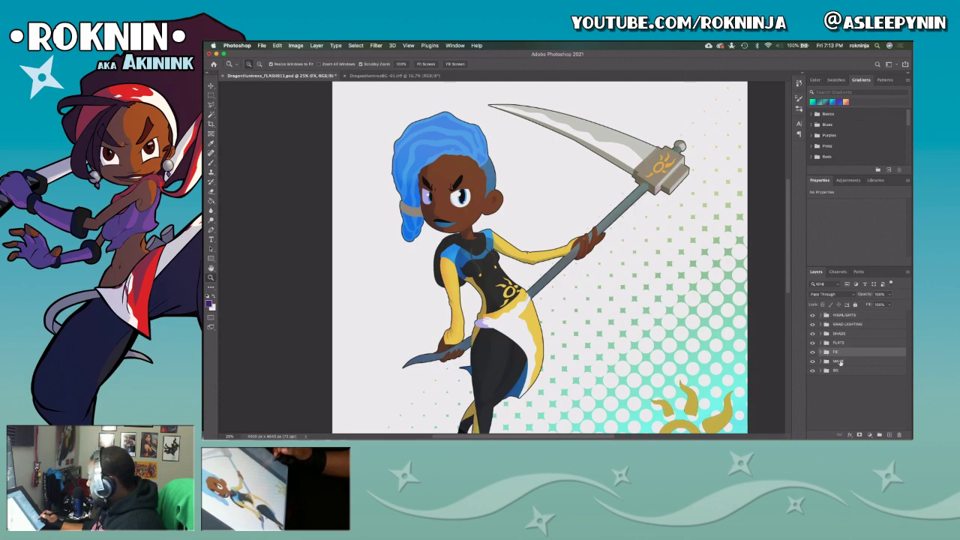
{"action": "left_click", "coordinate": [823, 354]}
{"action": "left_click", "coordinate": [824, 356]}
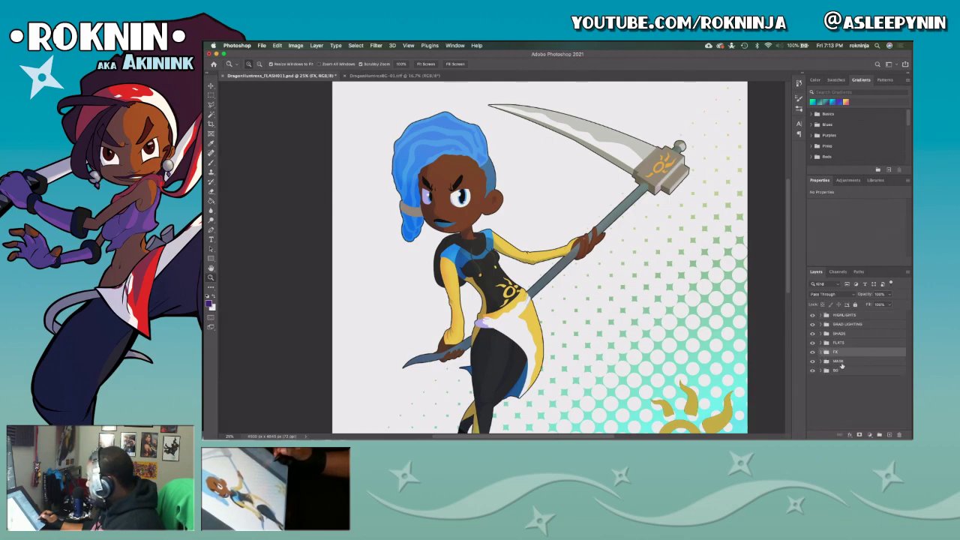
Select the ring and all the flame shapes of the sun logo on the LOGO MASK layer with the Magic Wand.
{"action": "left_click", "coordinate": [841, 362]}
{"action": "left_click", "coordinate": [824, 363]}
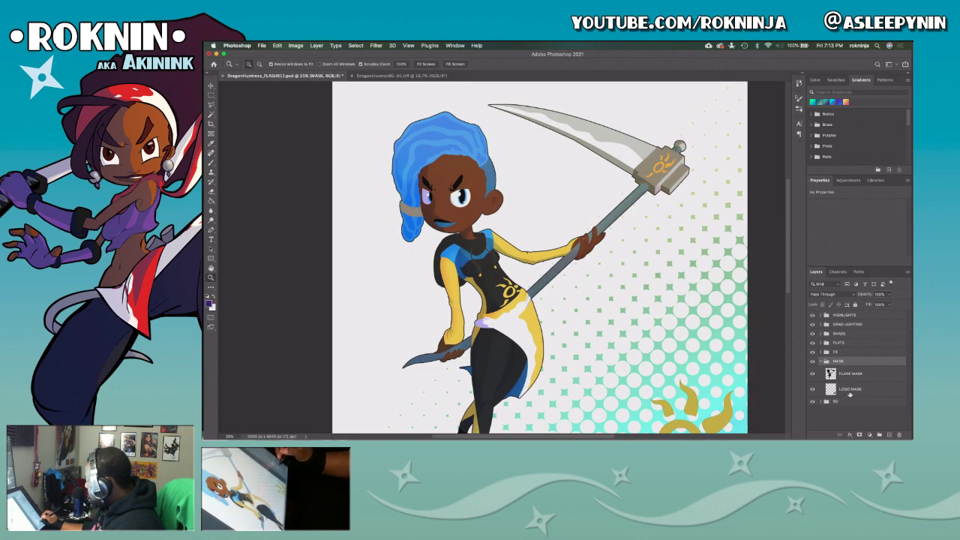
{"action": "left_click", "coordinate": [850, 391]}
{"action": "scroll", "coordinate": [750, 375], "scroll_direction": "down", "scroll_amount": 5}
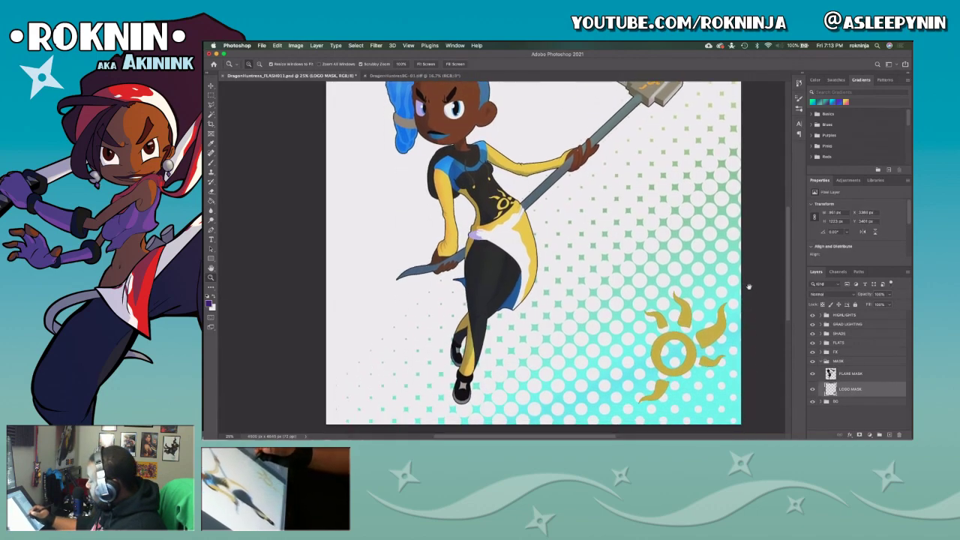
{"action": "key", "text": "w"}
{"action": "left_click", "coordinate": [661, 291]}
{"action": "left_click", "coordinate": [686, 285], "text": "shift"}
{"action": "left_click", "coordinate": [709, 301], "text": "shift"}
{"action": "left_click", "coordinate": [707, 329], "text": "shift"}
{"action": "left_click", "coordinate": [689, 331], "text": "shift"}
{"action": "left_click", "coordinate": [662, 356], "text": "shift"}
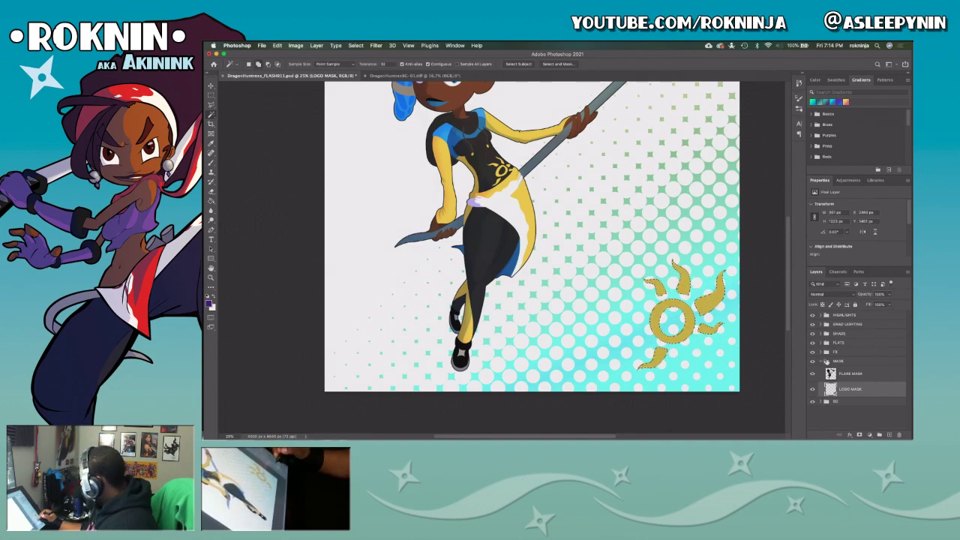
Collapse the MASK group and expand the HIGHLIGHTS group.
{"action": "left_click", "coordinate": [821, 360]}
{"action": "left_click", "coordinate": [826, 316]}
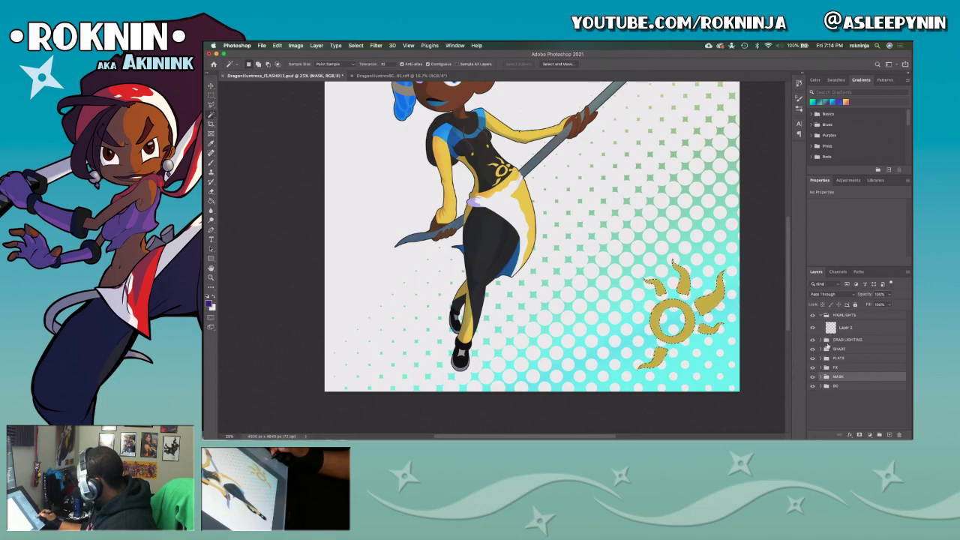
Switch to Safari, search YouTube for "forest interlude" and open the extended Donkey Kong Country 2 SNES music video.
{"action": "key", "text": "super+Tab"}
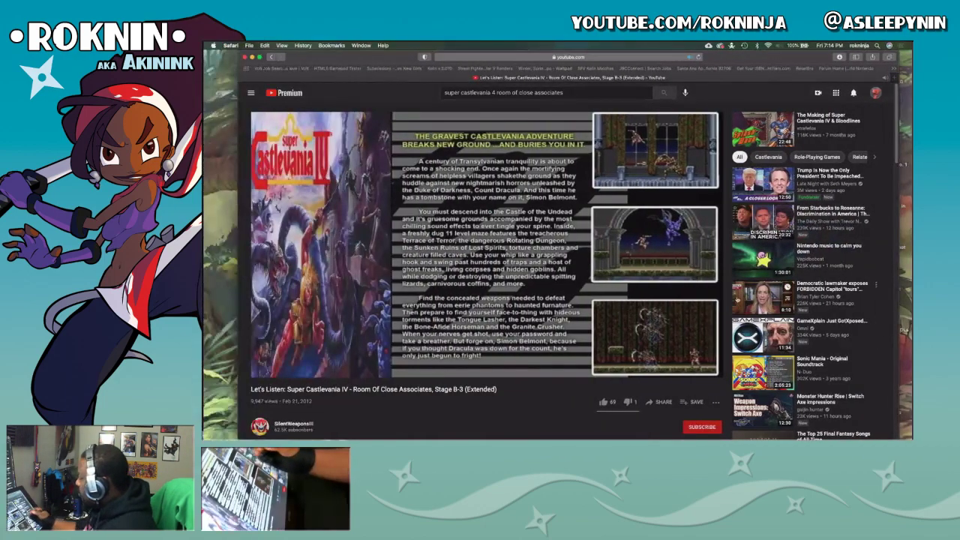
{"action": "left_click", "coordinate": [566, 93]}
{"action": "left_click_drag", "start_coordinate": [574, 92], "coordinate": [440, 93]}
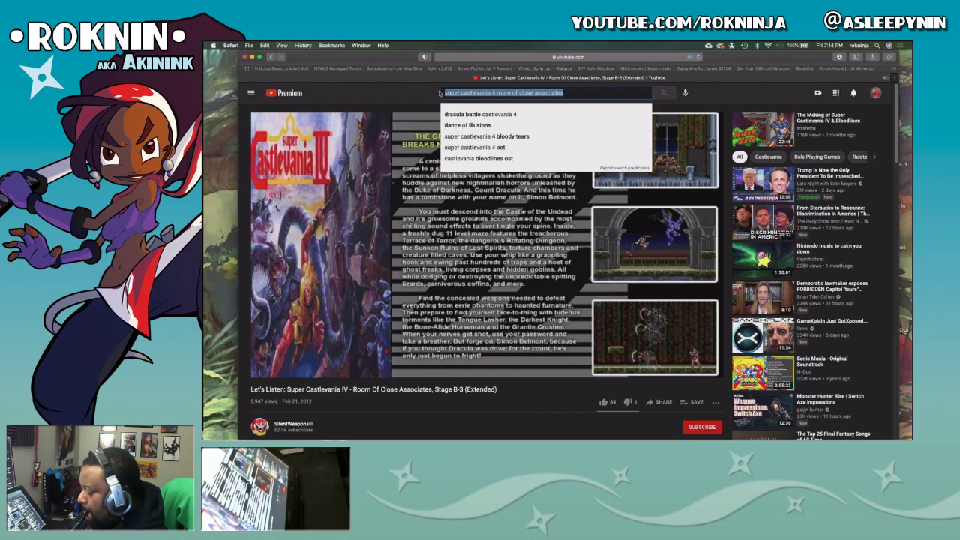
{"action": "type", "text": "forest interlude"}
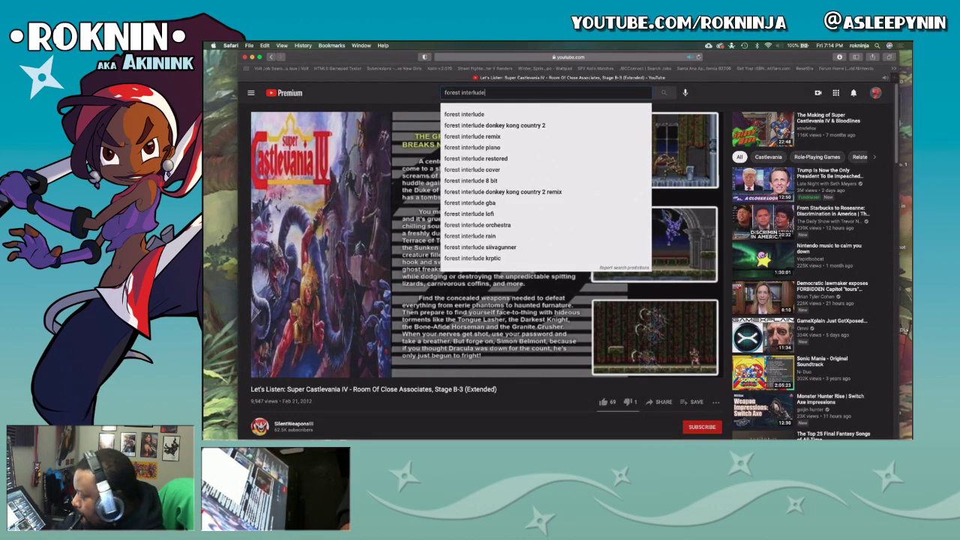
{"action": "key", "text": "Return"}
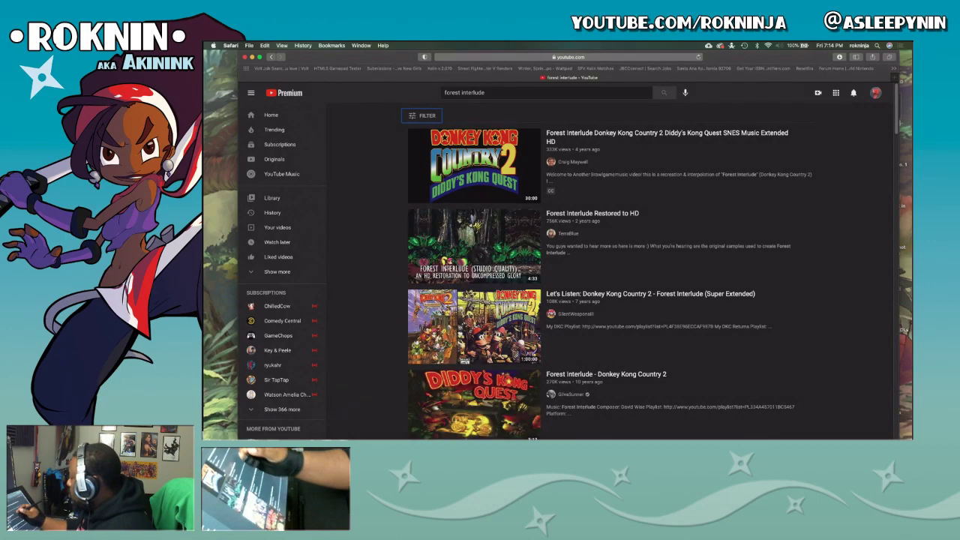
{"action": "left_click", "coordinate": [648, 138]}
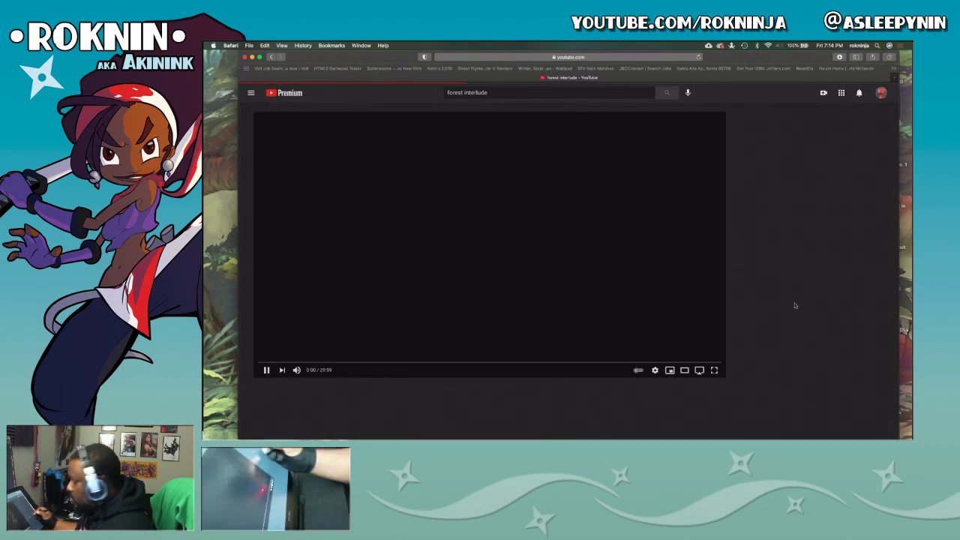
Switch back to Photoshop and select Layer 2 inside the HIGHLIGHTS group.
{"action": "key", "text": "super+Tab"}
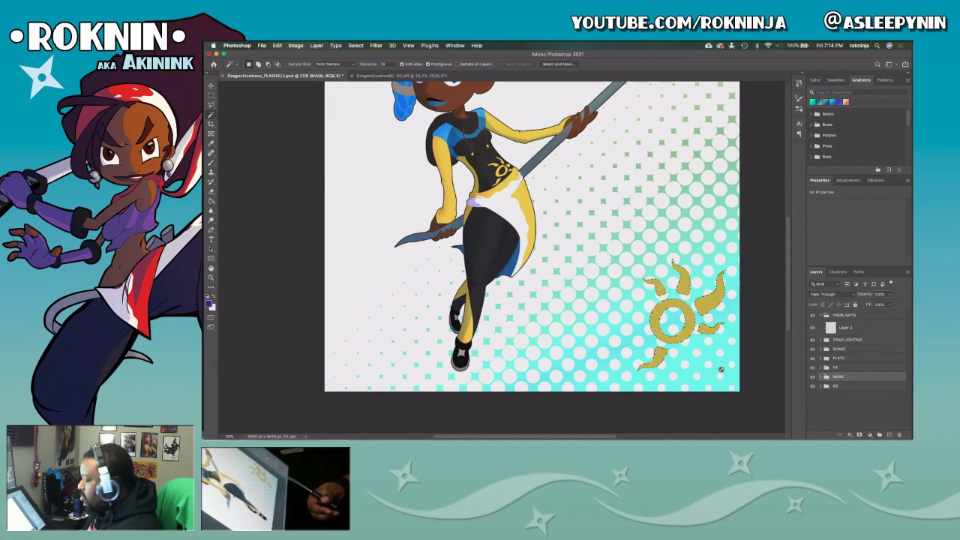
{"action": "key", "text": "z"}
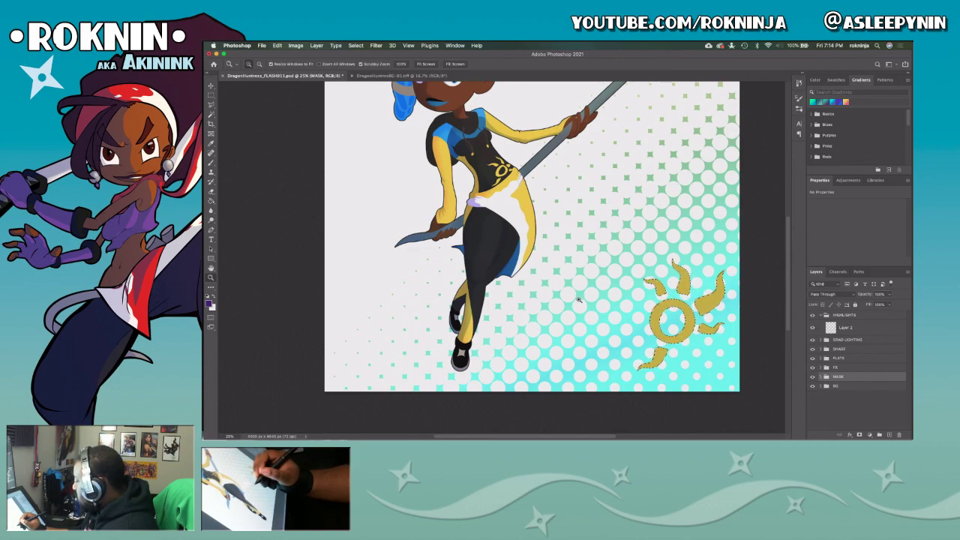
{"action": "scroll", "coordinate": [578, 300], "scroll_direction": "up", "scroll_amount": 5}
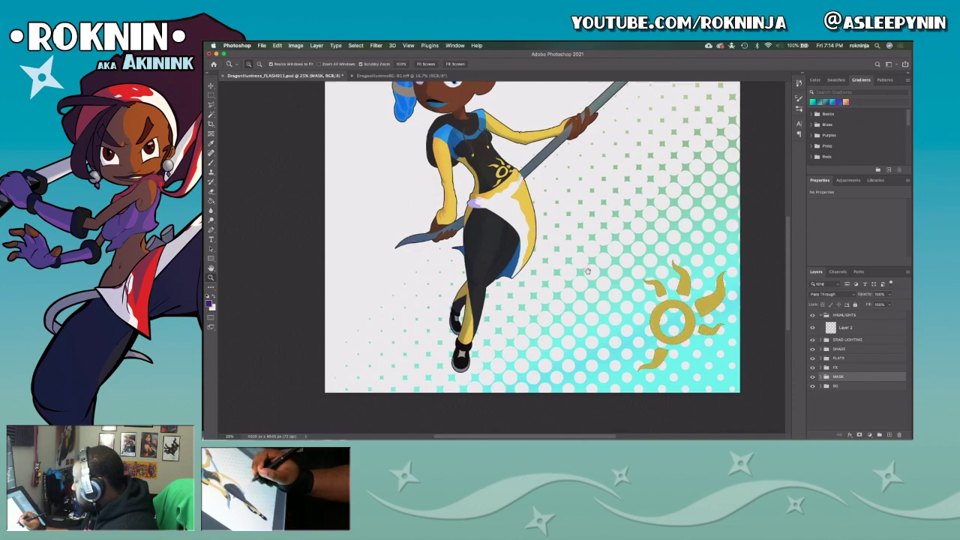
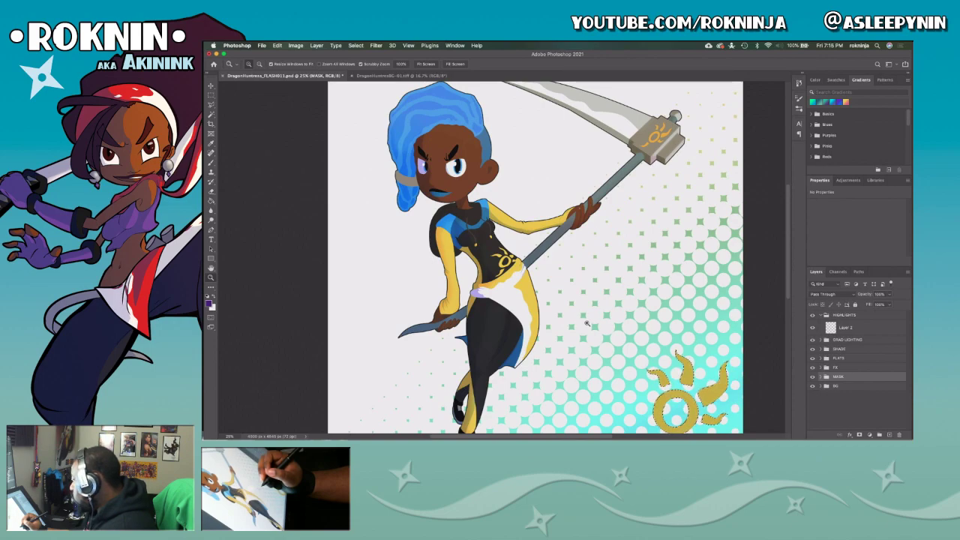
{"action": "left_click", "coordinate": [859, 334]}
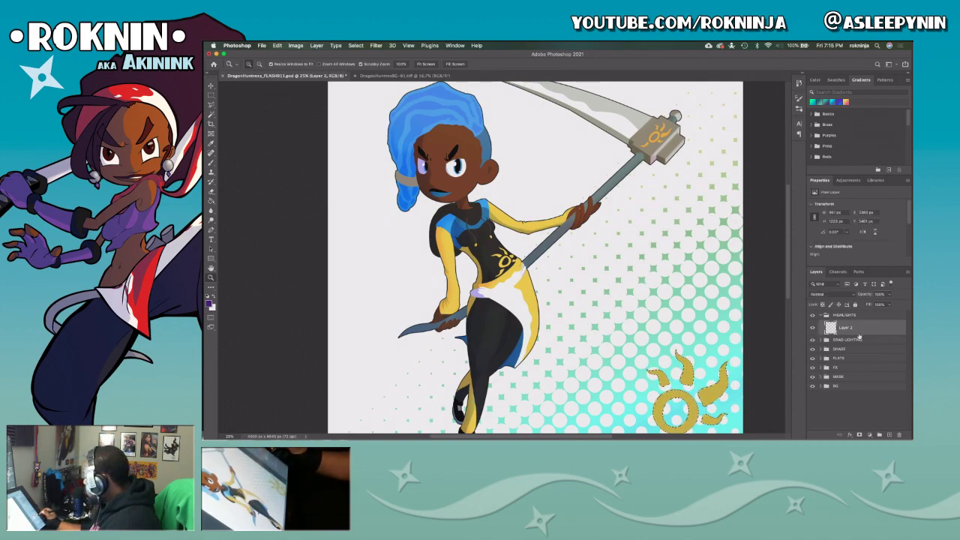
Fill the selected sun logo on Layer 2 with a diagonal orange-to-blue gradient running towards its lower left, and deselect.
{"action": "key", "text": "g"}
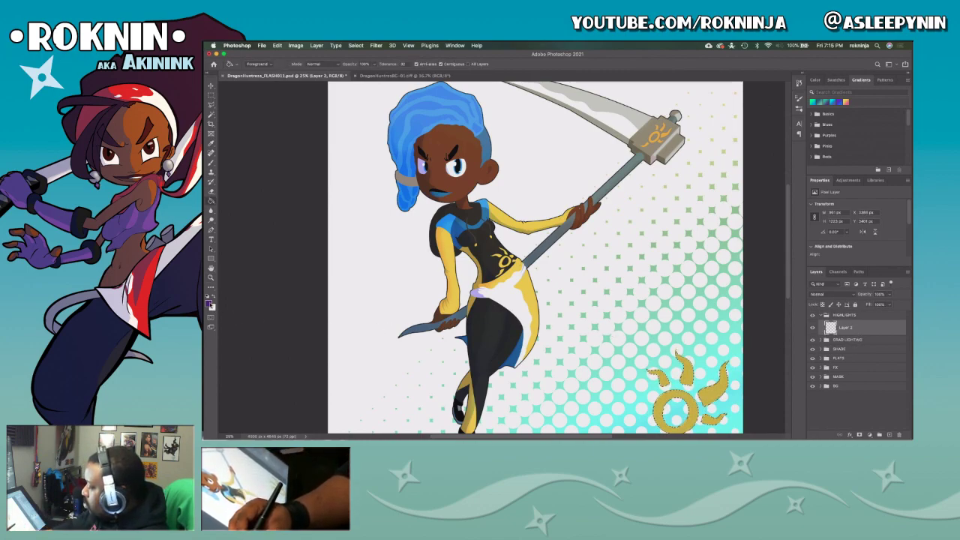
{"action": "left_click", "coordinate": [211, 201]}
{"action": "left_click", "coordinate": [255, 201]}
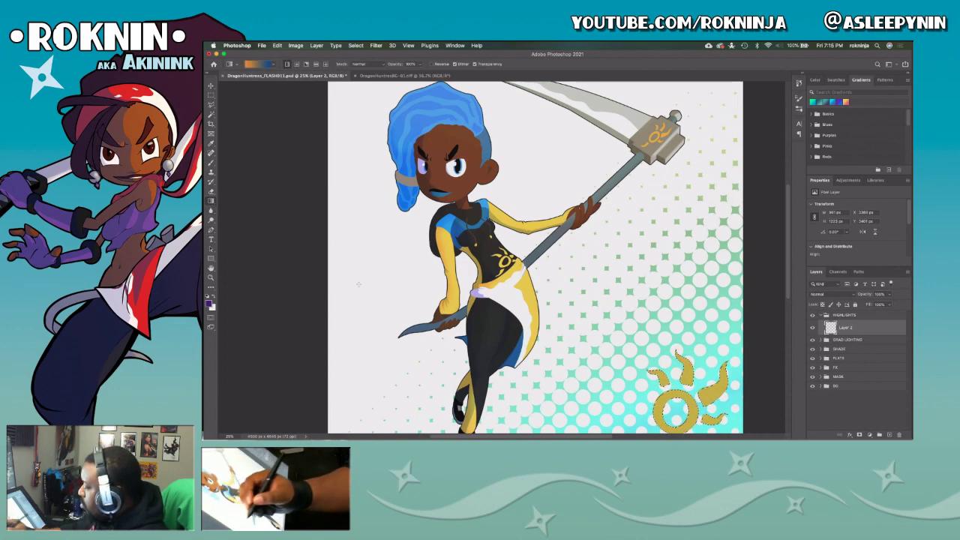
{"action": "left_click_drag", "start_coordinate": [672, 384], "coordinate": [629, 330]}
{"action": "left_click_drag", "start_coordinate": [664, 280], "coordinate": [597, 375]}
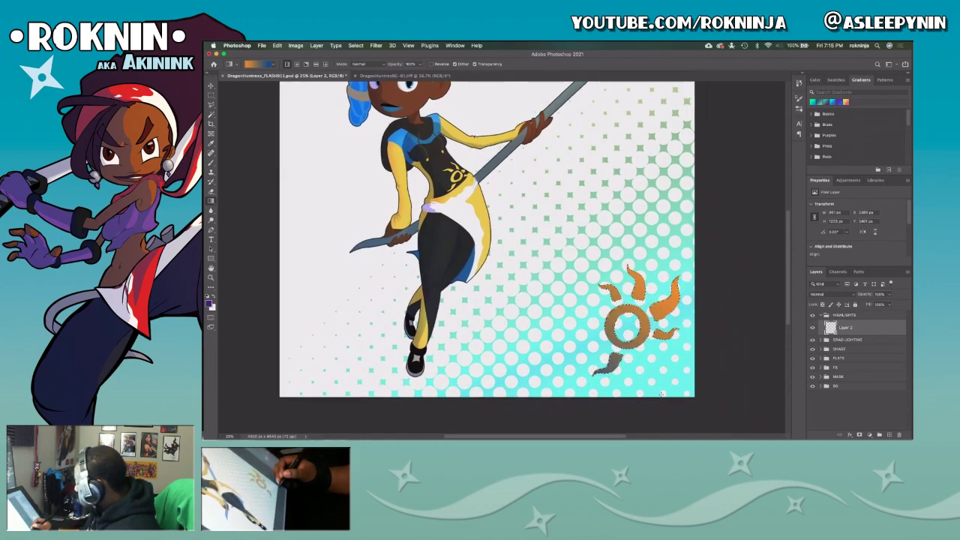
{"action": "key", "text": "ctrl+d"}
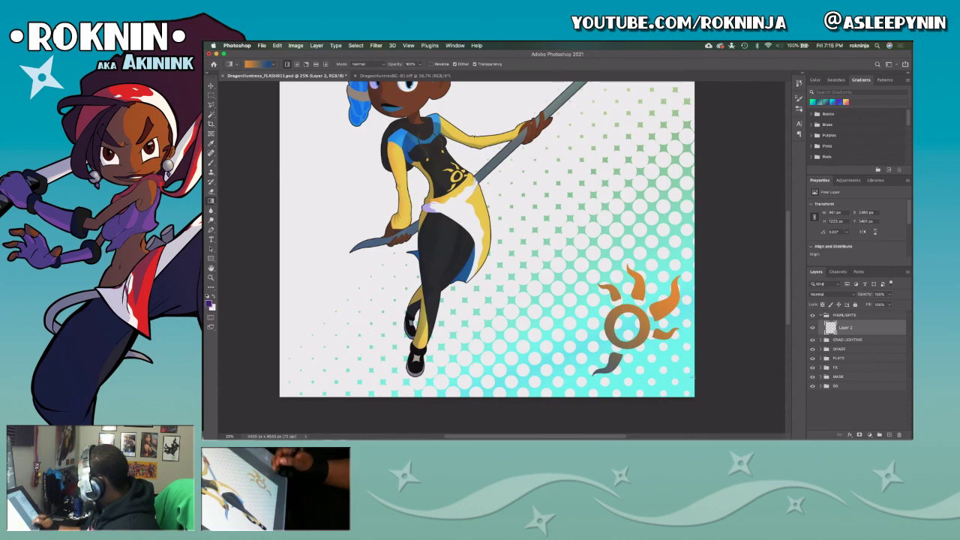
Set the blend mode of the logo's gradient layer to Screen.
{"action": "left_click", "coordinate": [850, 434]}
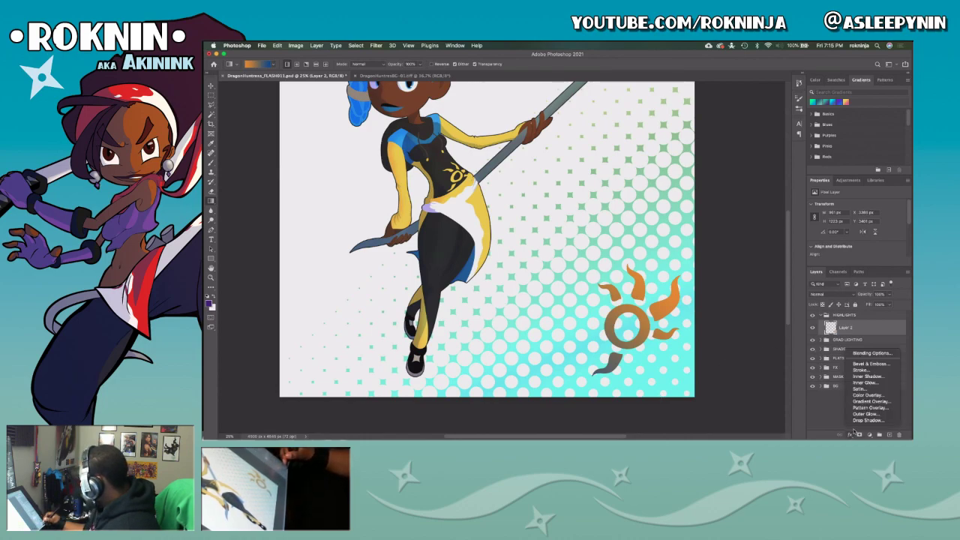
{"action": "left_click", "coordinate": [855, 429]}
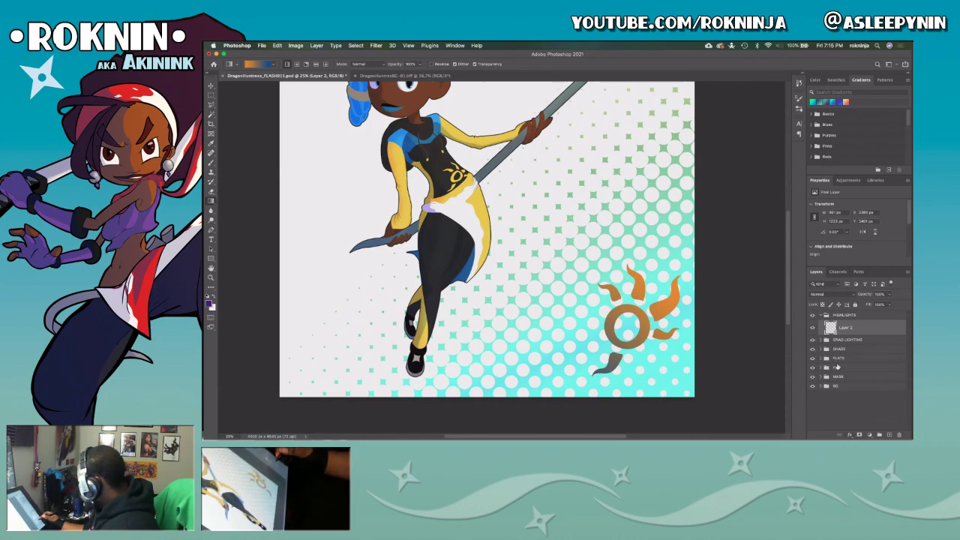
{"action": "left_click", "coordinate": [822, 294]}
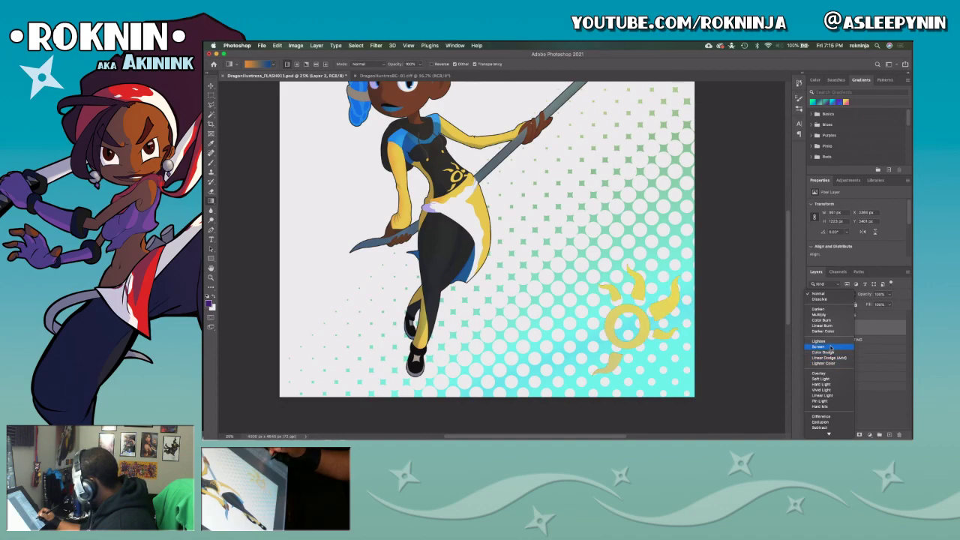
{"action": "left_click", "coordinate": [830, 347]}
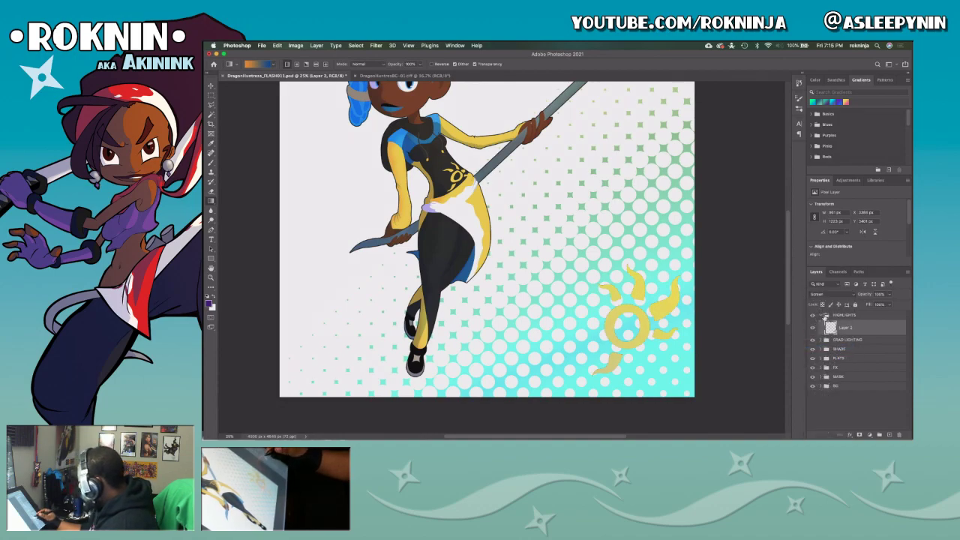
Move Layer 2 with the logo gradient out of the HIGHLIGHTS group into the GRAD LIGHTING group.
{"action": "left_click", "coordinate": [823, 317]}
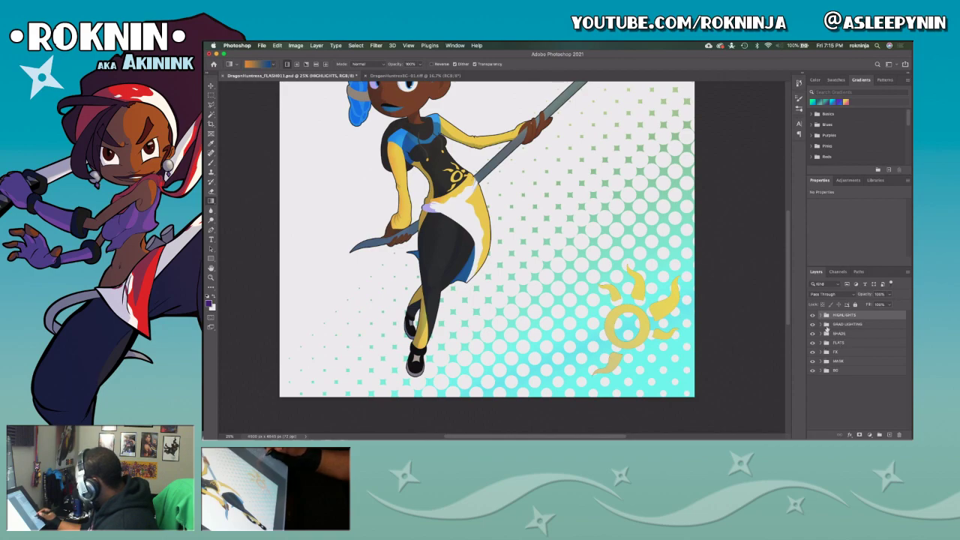
{"action": "left_click", "coordinate": [822, 316]}
{"action": "left_click", "coordinate": [843, 330]}
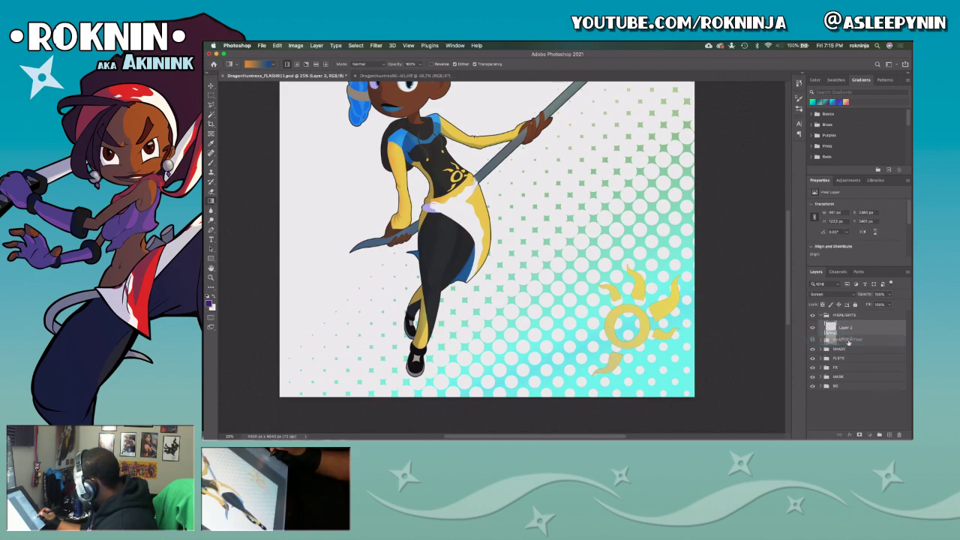
{"action": "key", "text": "Delete"}
Add a new empty layer inside the HIGHLIGHTS group and expand the FX group.
{"action": "left_click", "coordinate": [841, 316]}
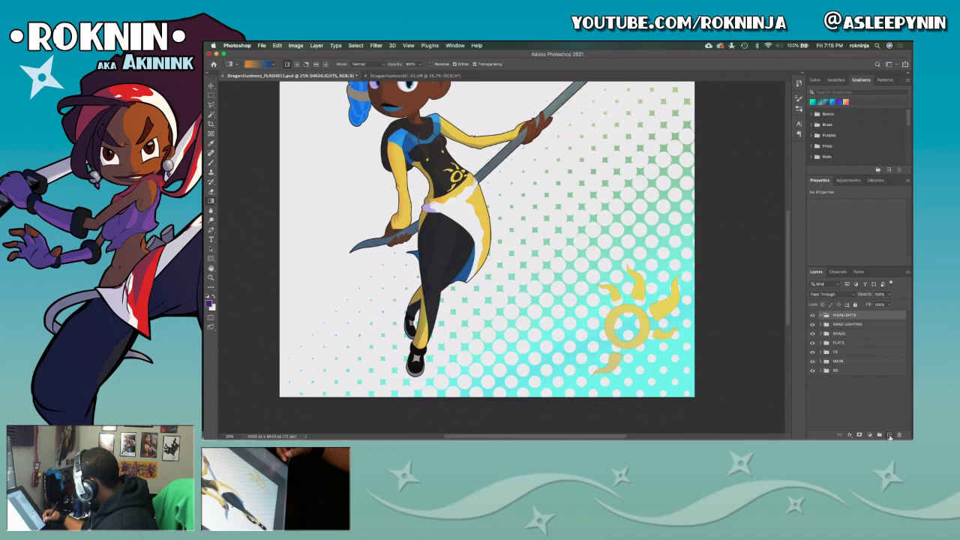
{"action": "key", "text": "ctrl+alt+shift+n"}
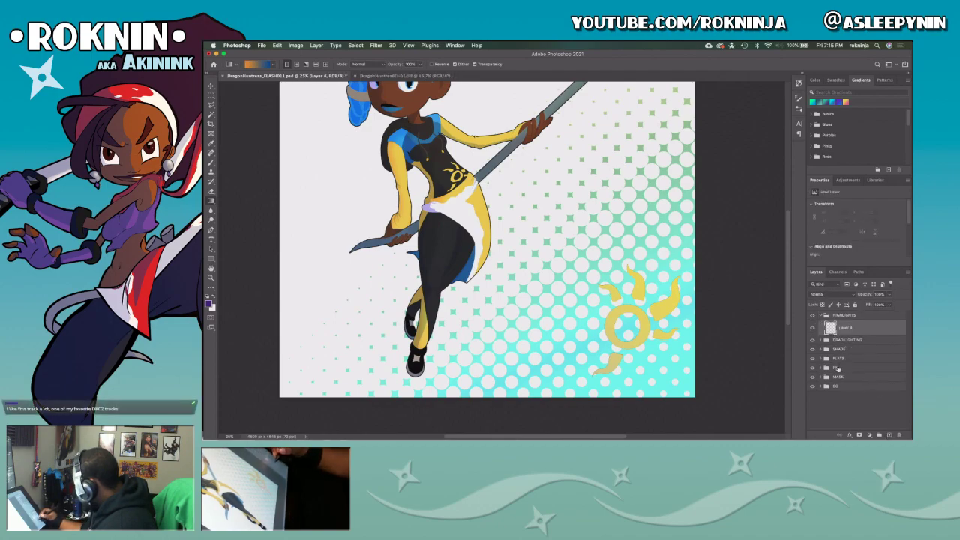
{"action": "left_click", "coordinate": [840, 369]}
{"action": "left_click", "coordinate": [825, 367]}
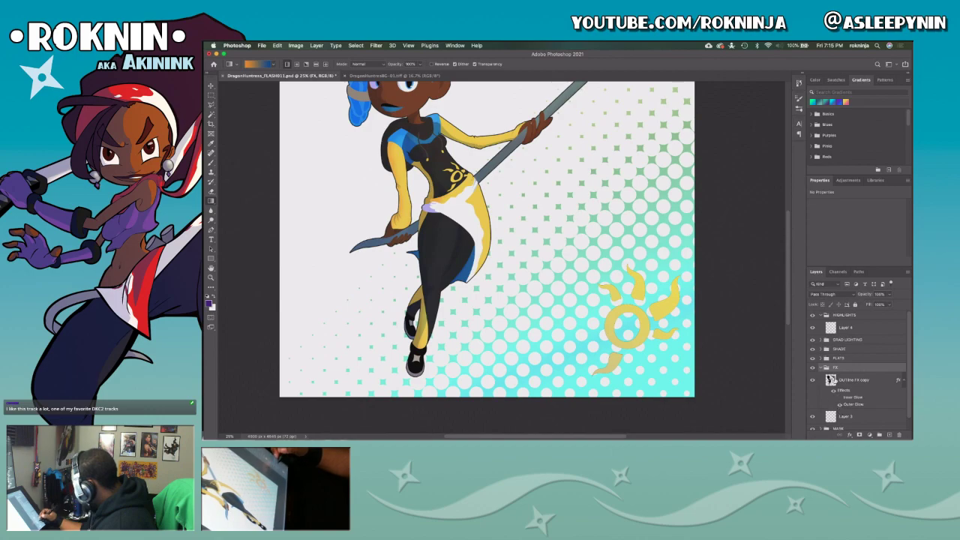
Try an orange-to-blue gradient fill on Layer 3 in the FX group, and undo it.
{"action": "left_click", "coordinate": [835, 417]}
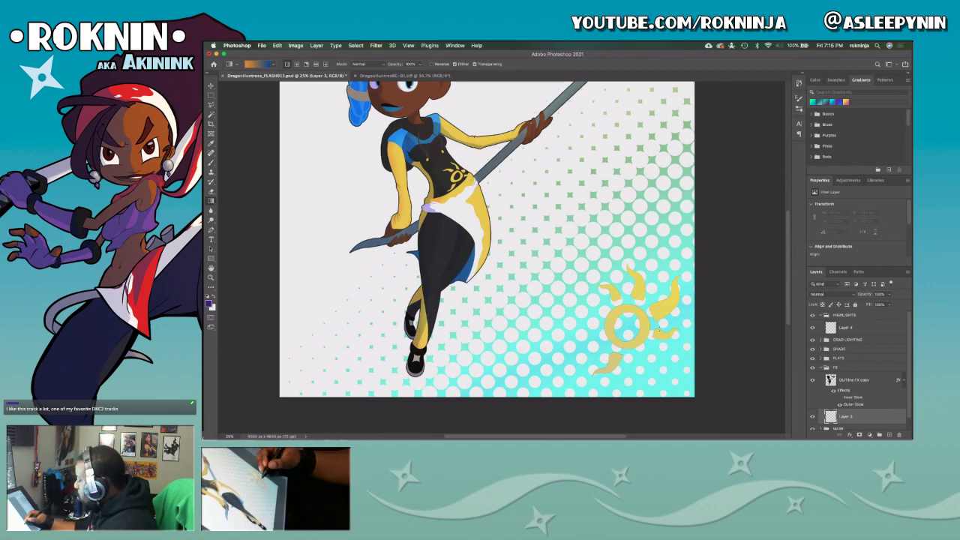
{"action": "key", "text": "ctrl+z"}
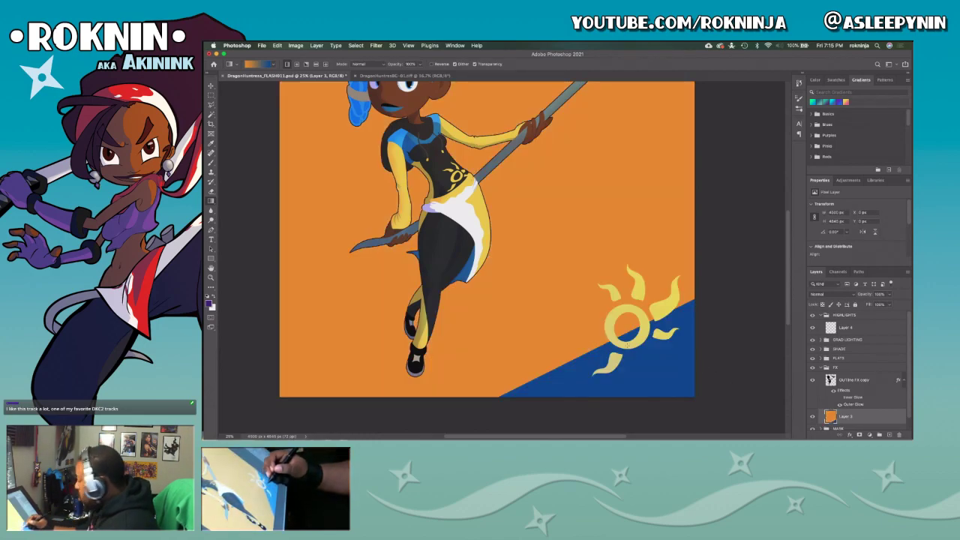
{"action": "key", "text": "ctrl+shift+z"}
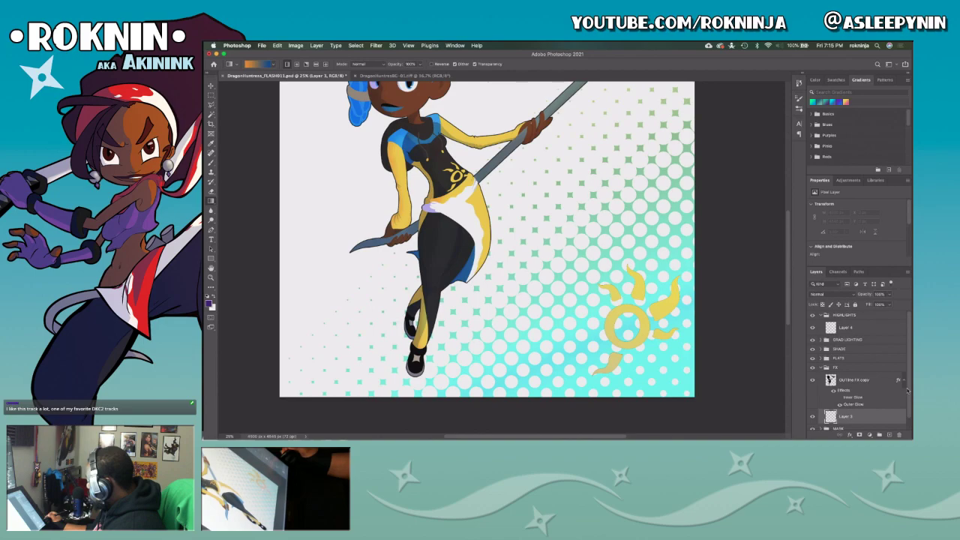
Expand the MASK group and select the sun logo's ring and flames on the LOGO MASK layer with the Magic Wand.
{"action": "scroll", "coordinate": [905, 408], "scroll_direction": "down", "scroll_amount": 1}
{"action": "left_click", "coordinate": [855, 417]}
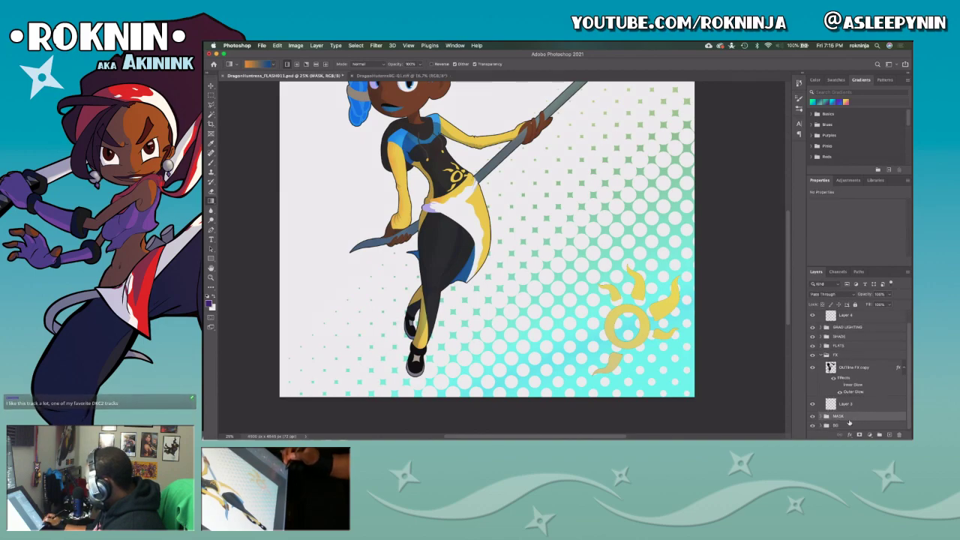
{"action": "scroll", "coordinate": [905, 412], "scroll_direction": "down", "scroll_amount": 3}
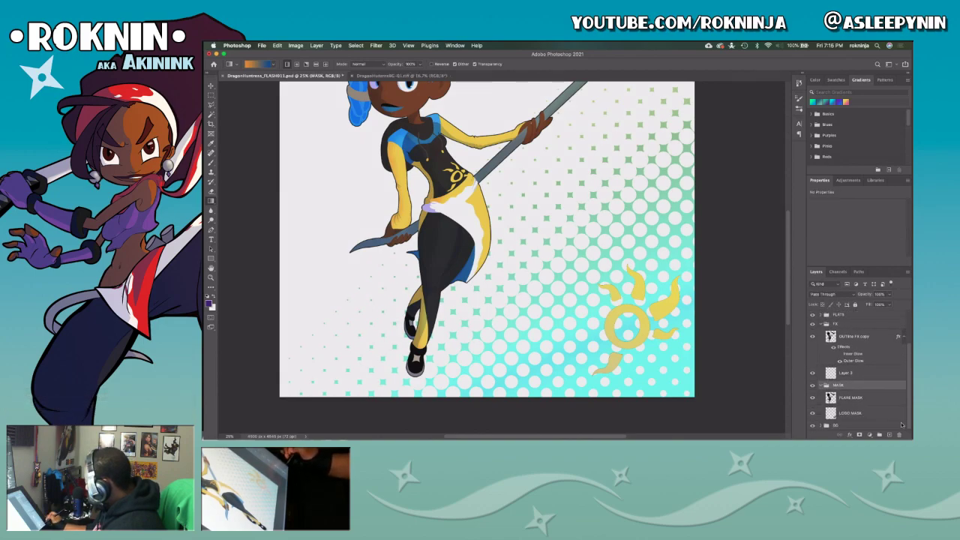
{"action": "left_click", "coordinate": [851, 413]}
{"action": "key", "text": "w"}
{"action": "left_click", "coordinate": [621, 291]}
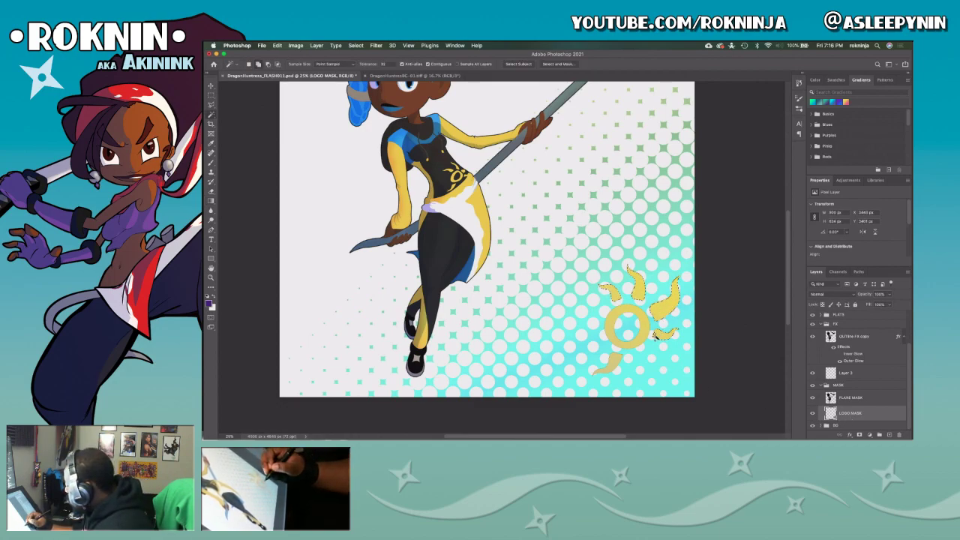
{"action": "left_click", "coordinate": [615, 364], "text": "shift"}
Collapse the MASK group and fill the logo selection on Layer 3 in the FX group with the Paint Bucket.
{"action": "left_click", "coordinate": [851, 373]}
{"action": "scroll", "coordinate": [825, 405], "scroll_direction": "up", "scroll_amount": 2}
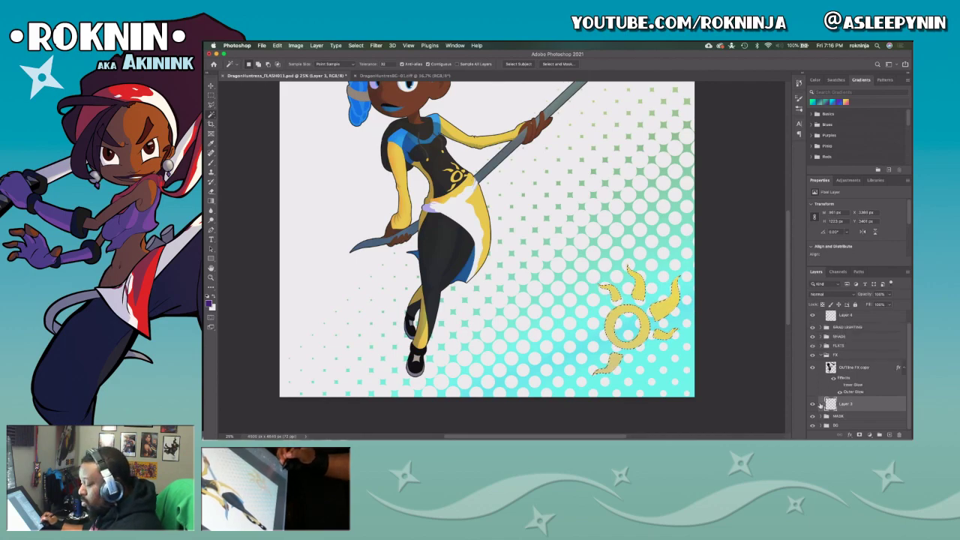
{"action": "key", "text": "g"}
{"action": "left_click", "coordinate": [212, 201]}
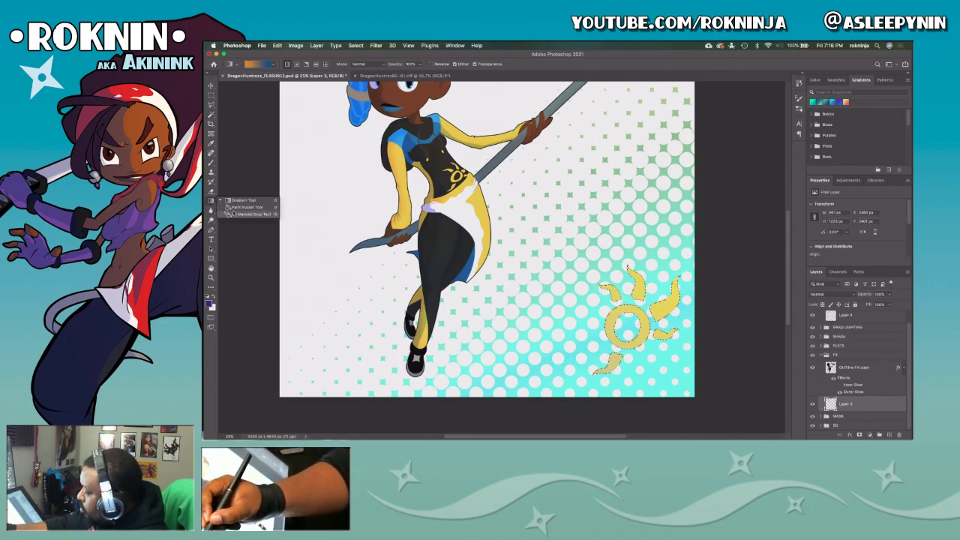
{"action": "left_click", "coordinate": [243, 207]}
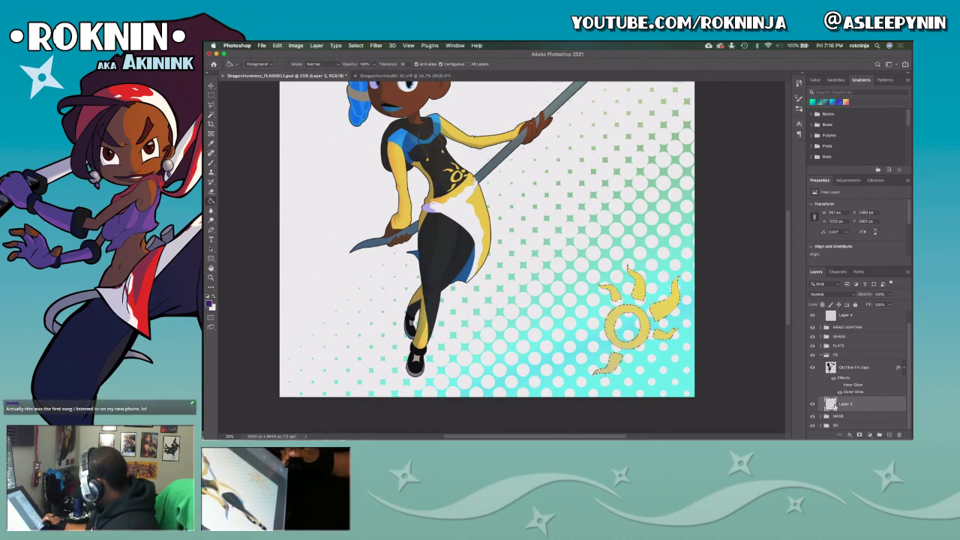
Add a black outside Stroke effect to the logo's Layer 3.
{"action": "left_click", "coordinate": [850, 434]}
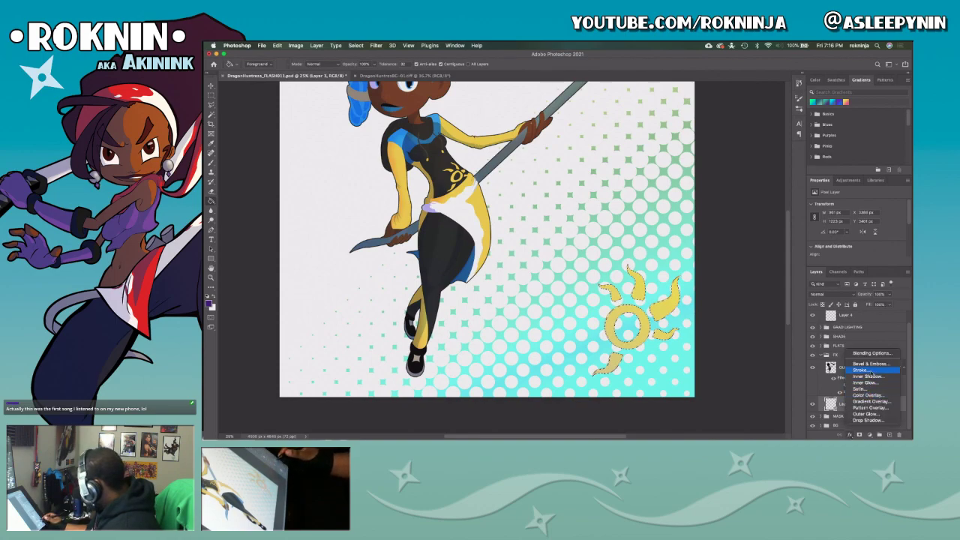
{"action": "left_click", "coordinate": [863, 371]}
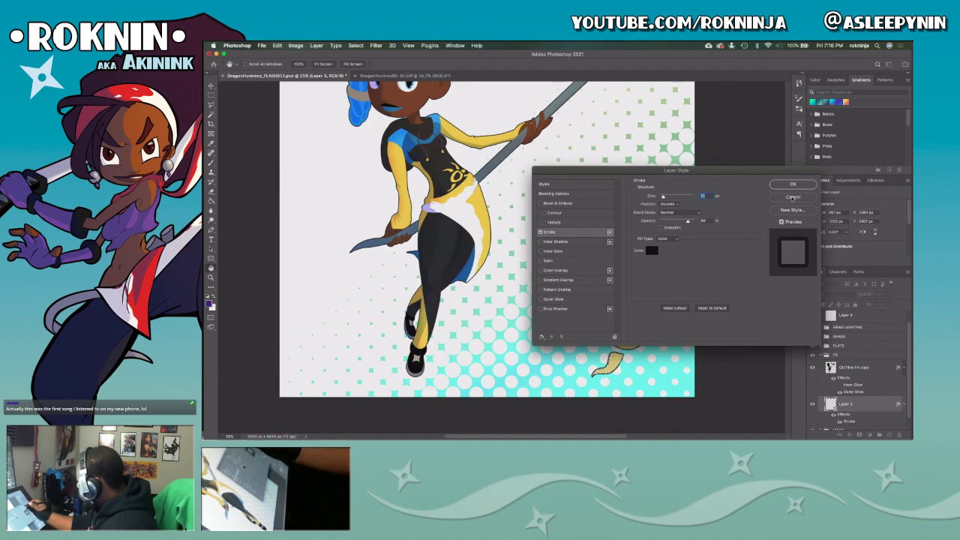
{"action": "left_click", "coordinate": [793, 198]}
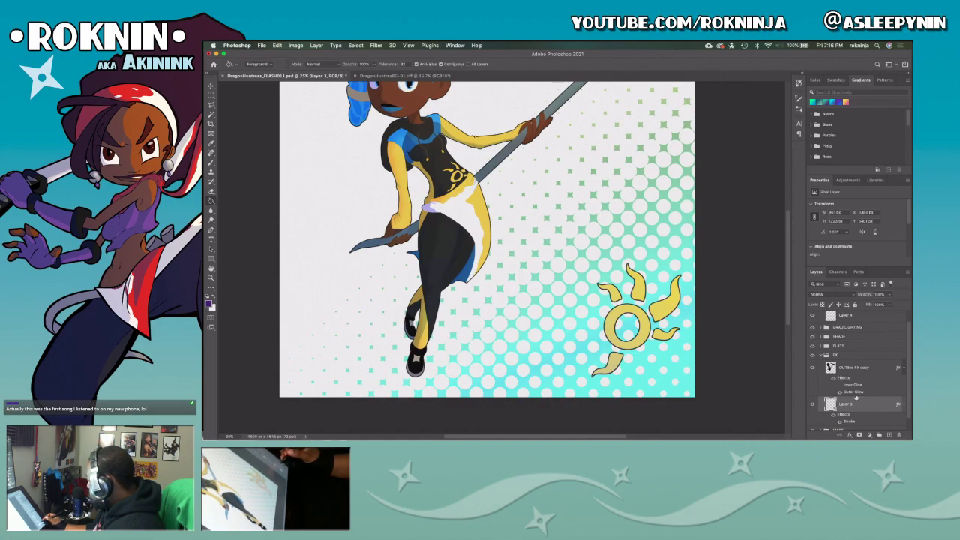
Enable a Stroke effect on the OUTline FX copy layer and raise the stroke's opacity to 100%.
{"action": "left_click", "coordinate": [854, 393]}
{"action": "left_click", "coordinate": [840, 393]}
{"action": "left_click", "coordinate": [840, 392]}
{"action": "double_click", "coordinate": [830, 367]}
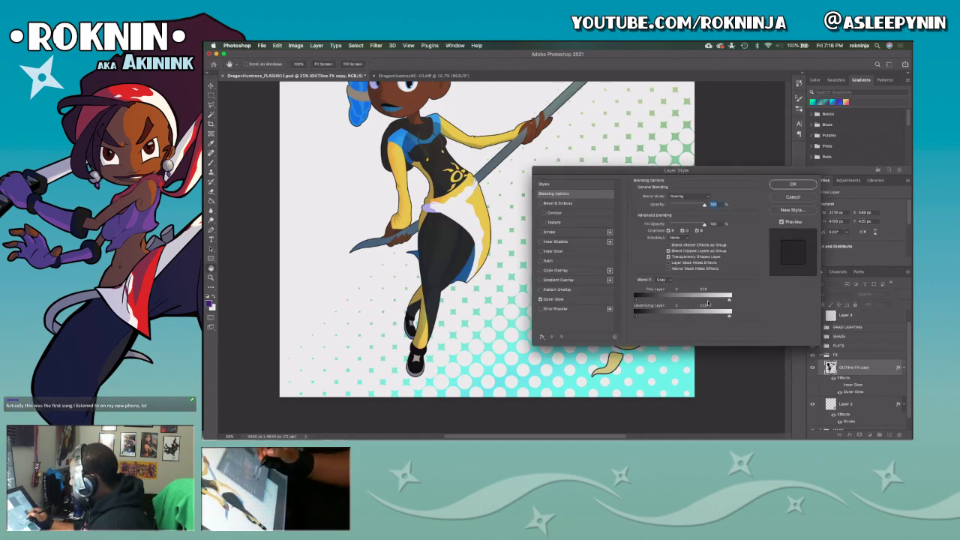
{"action": "left_click", "coordinate": [541, 232]}
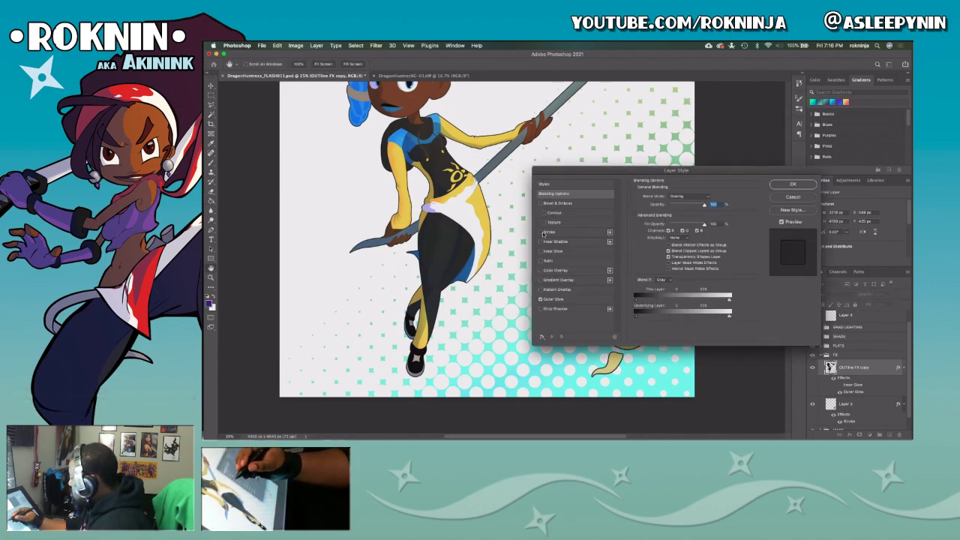
{"action": "left_click", "coordinate": [570, 232]}
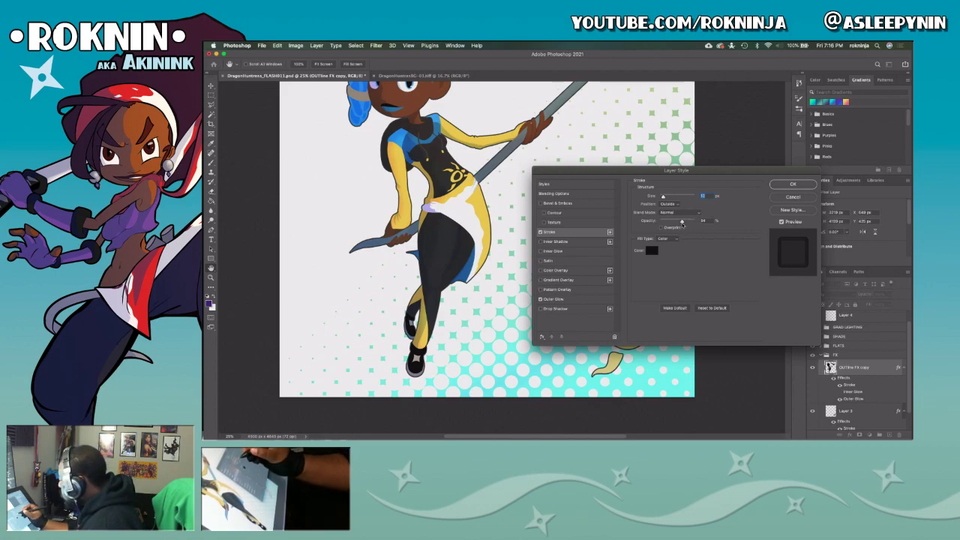
{"action": "left_click_drag", "start_coordinate": [681, 223], "coordinate": [693, 226]}
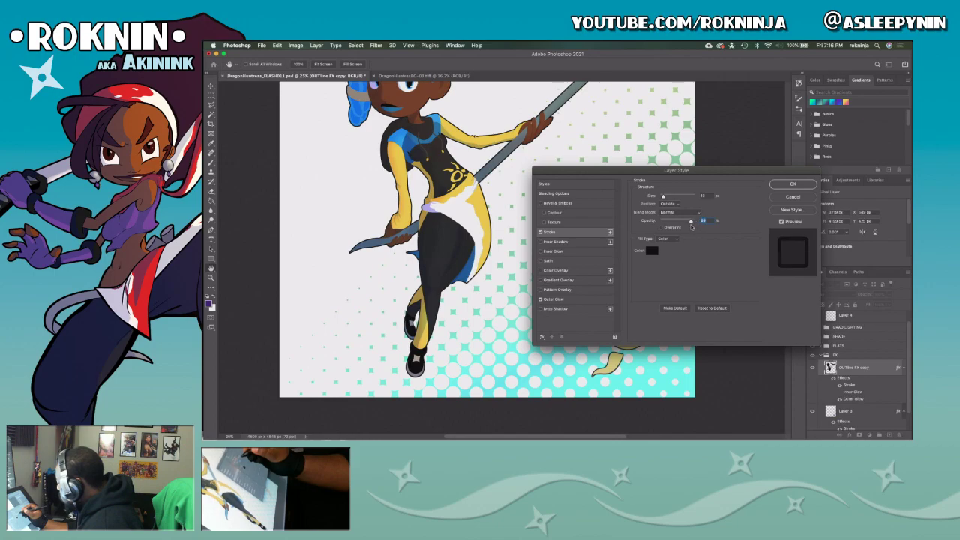
{"action": "left_click_drag", "start_coordinate": [698, 225], "coordinate": [699, 224]}
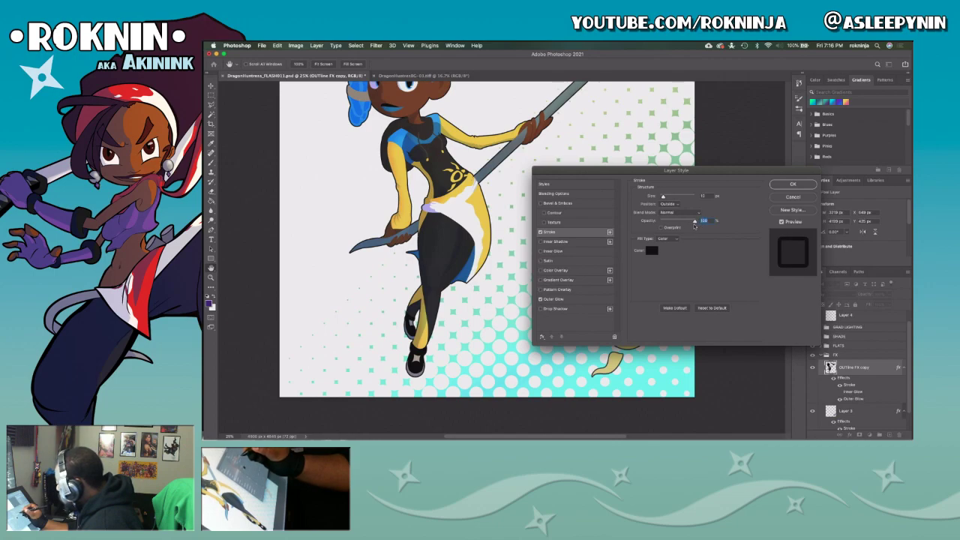
Set the character outline's stroke colour to a dark purple, #180040.
{"action": "left_click", "coordinate": [652, 250]}
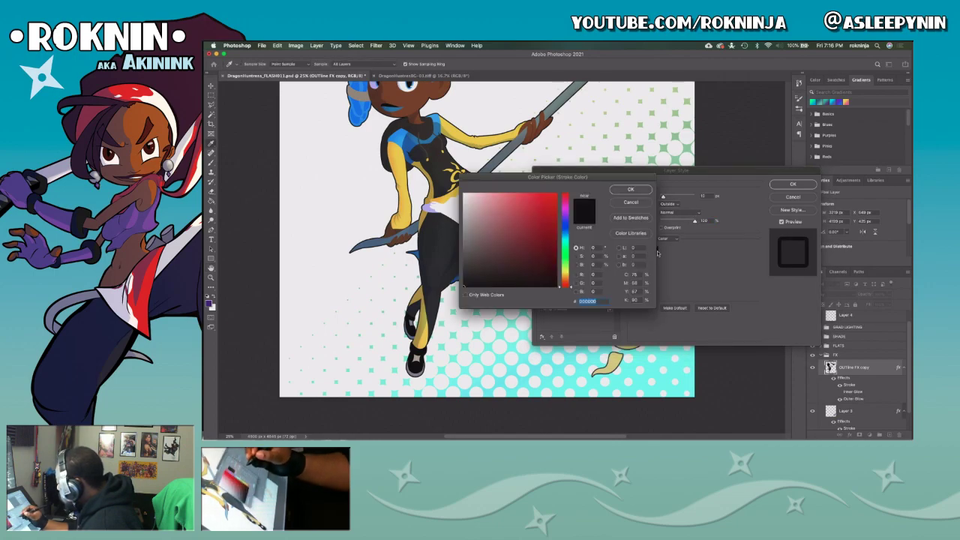
{"action": "left_click", "coordinate": [547, 204]}
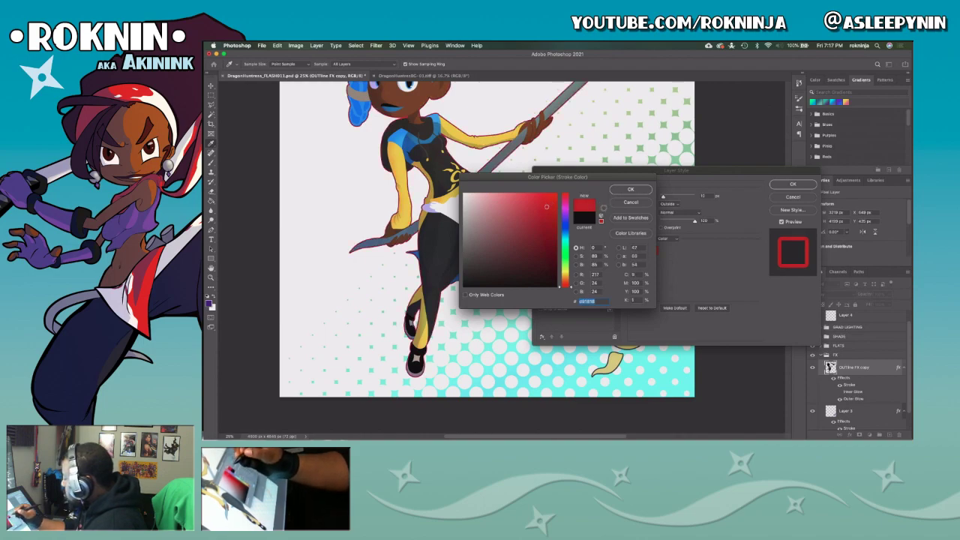
{"action": "left_click", "coordinate": [544, 230]}
{"action": "left_click", "coordinate": [565, 237]}
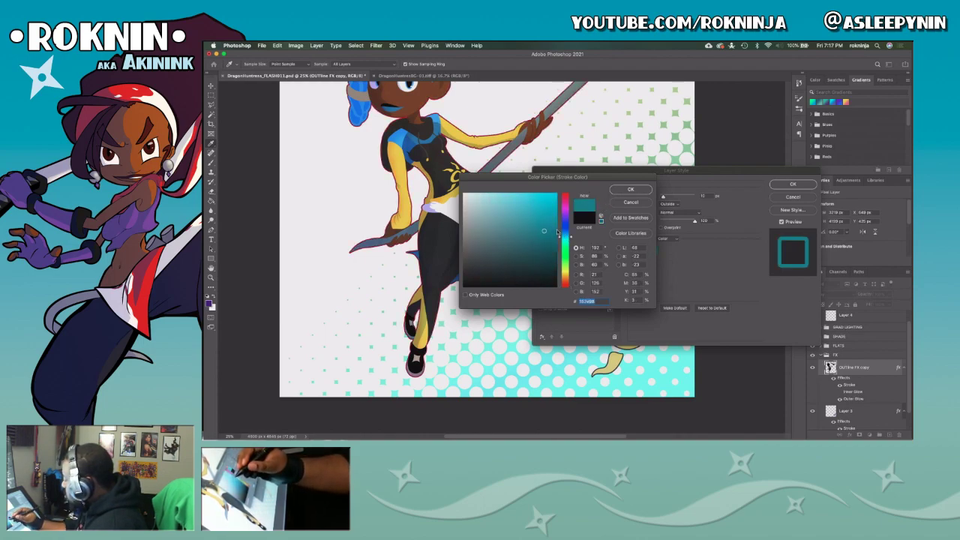
{"action": "left_click", "coordinate": [552, 242]}
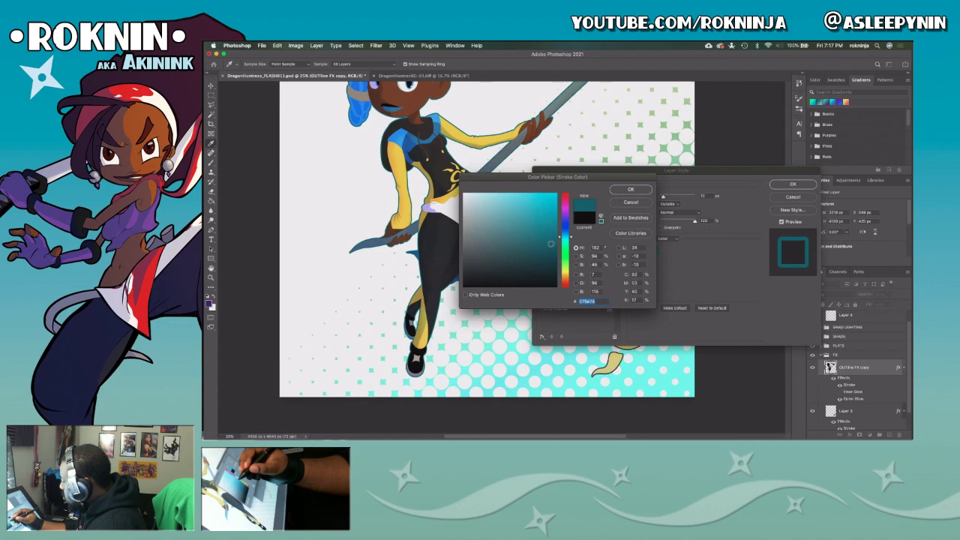
{"action": "left_click", "coordinate": [565, 232]}
{"action": "left_click", "coordinate": [554, 250]}
{"action": "left_click", "coordinate": [555, 254]}
{"action": "left_click", "coordinate": [564, 219]}
{"action": "left_click", "coordinate": [557, 261]}
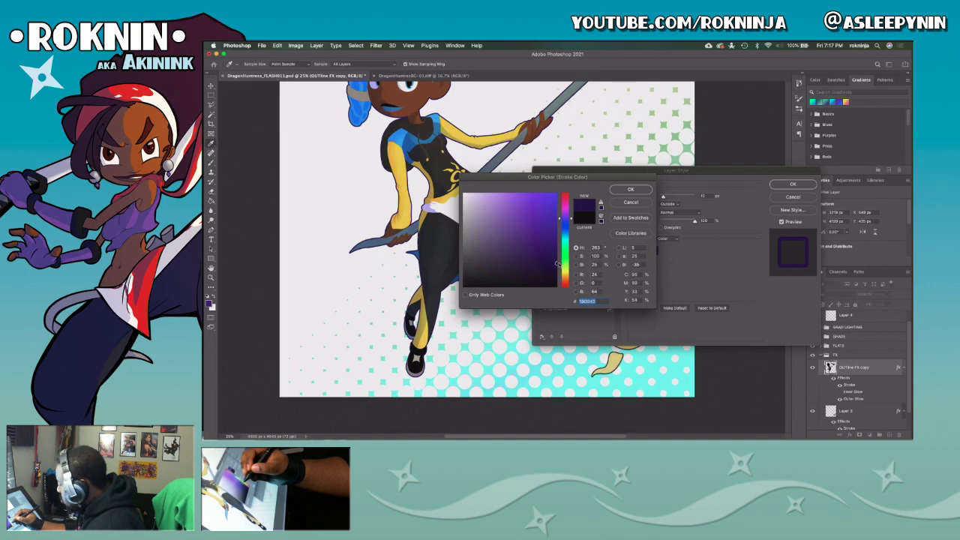
{"action": "left_click", "coordinate": [624, 190]}
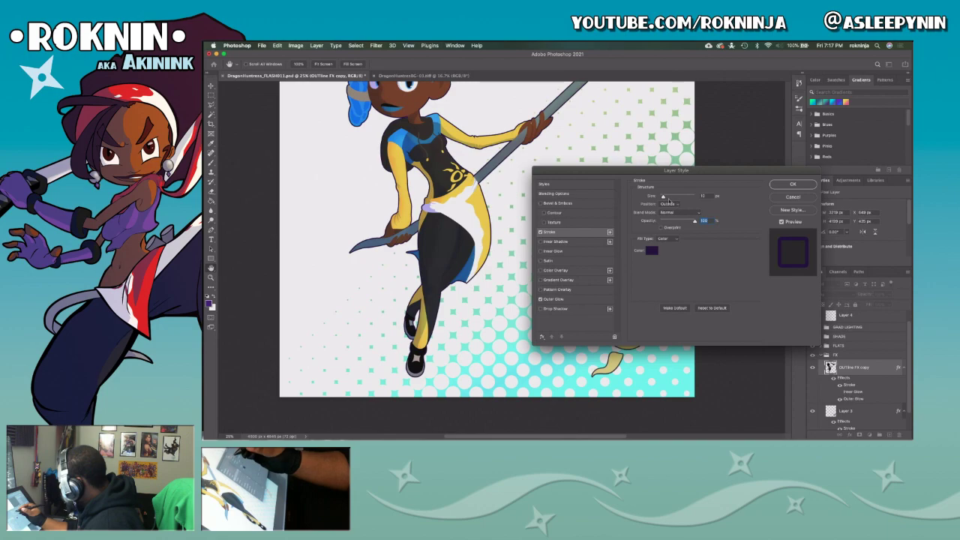
Set the character outline's stroke size to 4 px and apply the layer style.
{"action": "left_click_drag", "start_coordinate": [662, 198], "coordinate": [661, 201]}
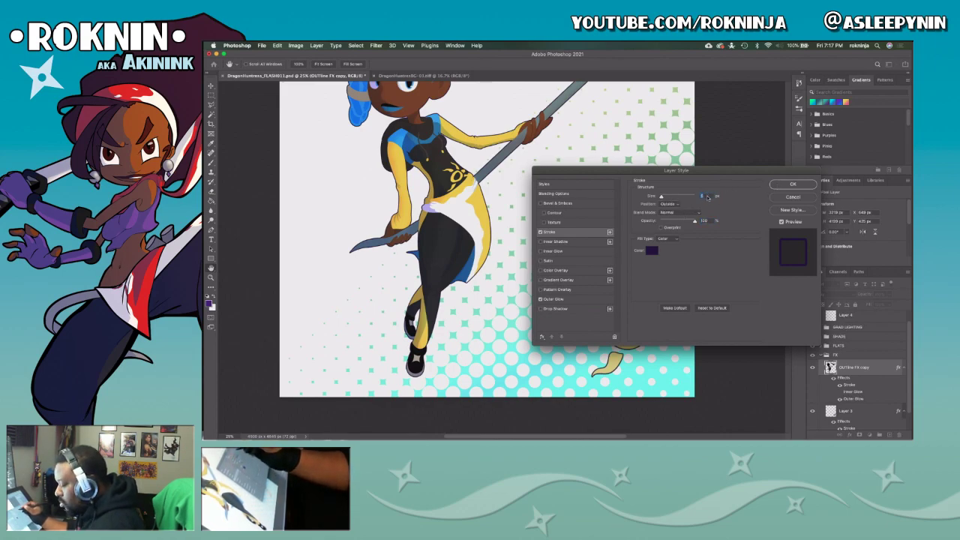
{"action": "type", "text": "4"}
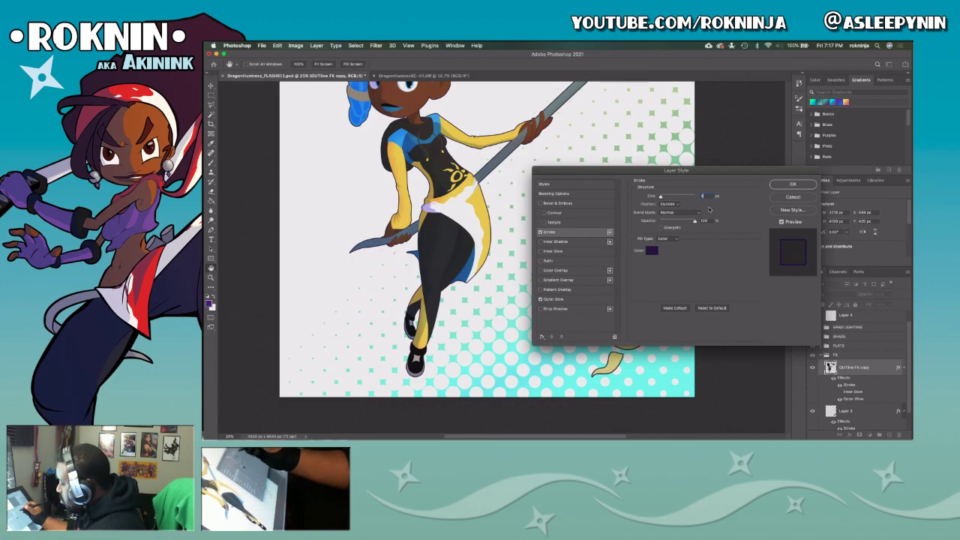
{"action": "key", "text": "Return"}
{"action": "left_click_drag", "start_coordinate": [576, 233], "coordinate": [622, 323]}
{"action": "key", "text": "z"}
{"action": "left_click", "coordinate": [632, 331], "text": "alt"}
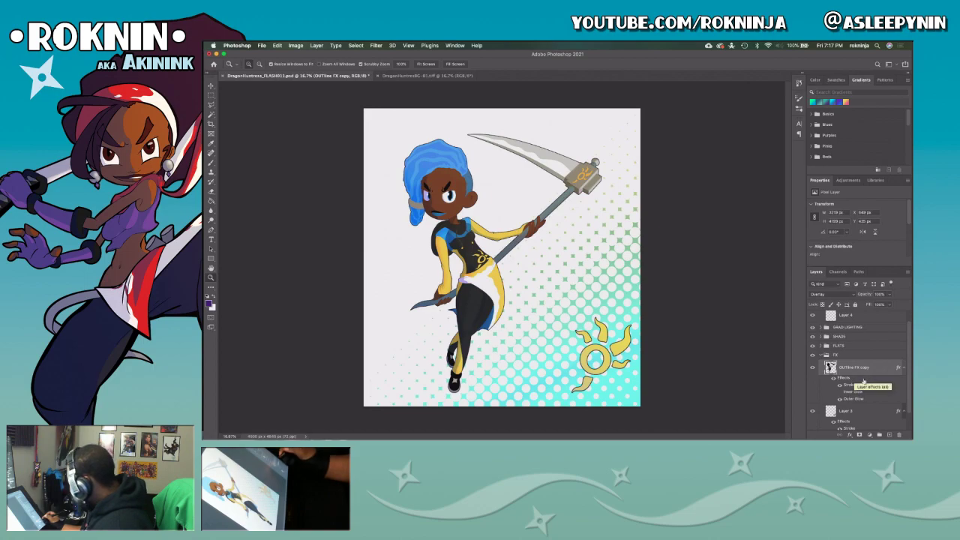
Collapse the FX group, expand the MASK group and make LOGO MASK the active layer.
{"action": "scroll", "coordinate": [891, 405], "scroll_direction": "down", "scroll_amount": 3}
{"action": "left_click", "coordinate": [813, 389]}
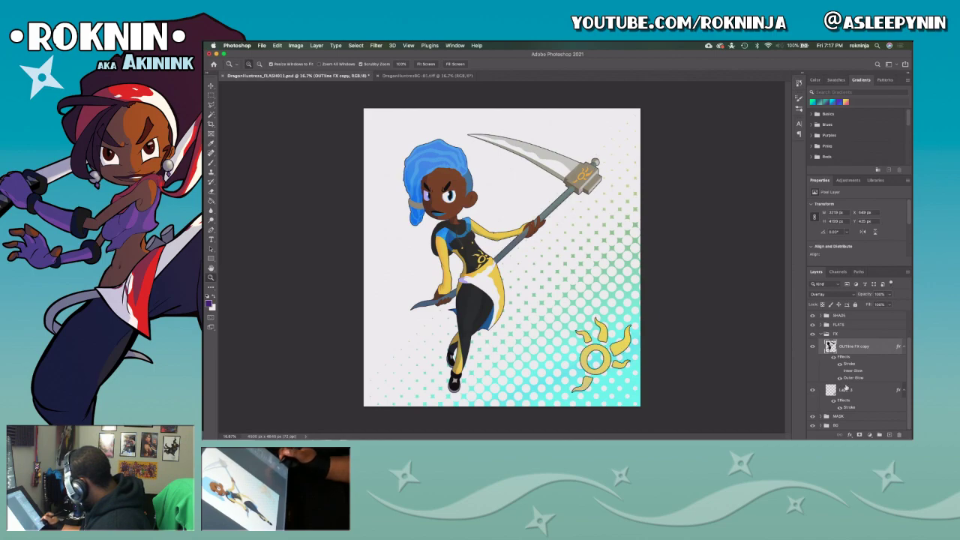
{"action": "left_click", "coordinate": [825, 334]}
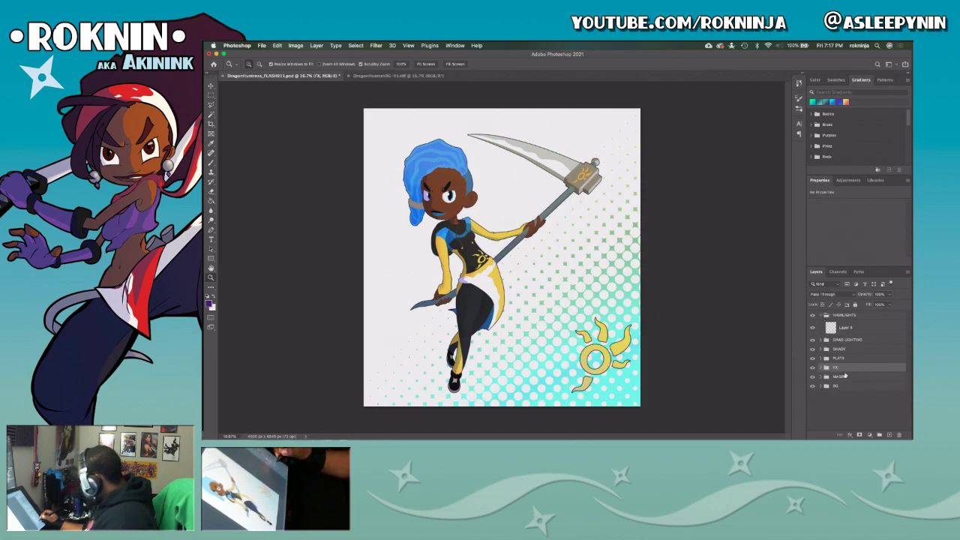
{"action": "left_click", "coordinate": [821, 377]}
{"action": "left_click", "coordinate": [853, 405]}
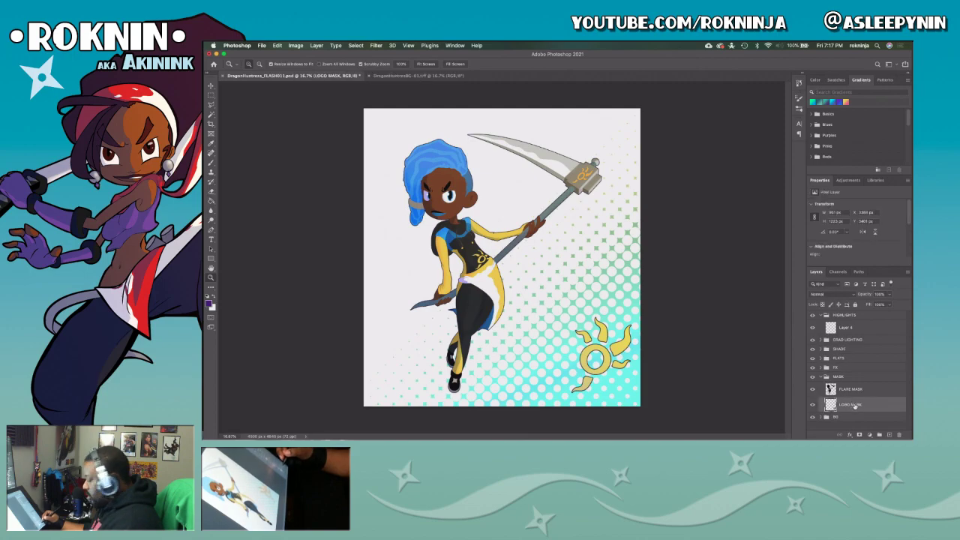
Select the sun logo's ring and flames with the Magic Wand and copy them to a new layer.
{"action": "key", "text": "w"}
{"action": "left_click", "coordinate": [602, 335], "text": "shift"}
{"action": "left_click", "coordinate": [620, 343], "text": "shift"}
{"action": "left_click", "coordinate": [620, 364], "text": "shift"}
{"action": "left_click", "coordinate": [603, 369], "text": "shift"}
{"action": "left_click", "coordinate": [585, 386], "text": "shift"}
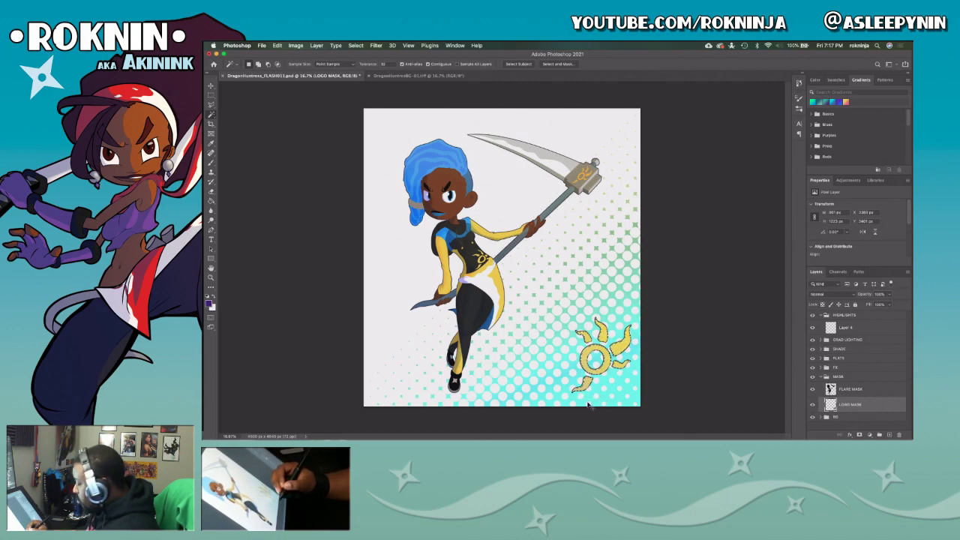
{"action": "key", "text": "super+j"}
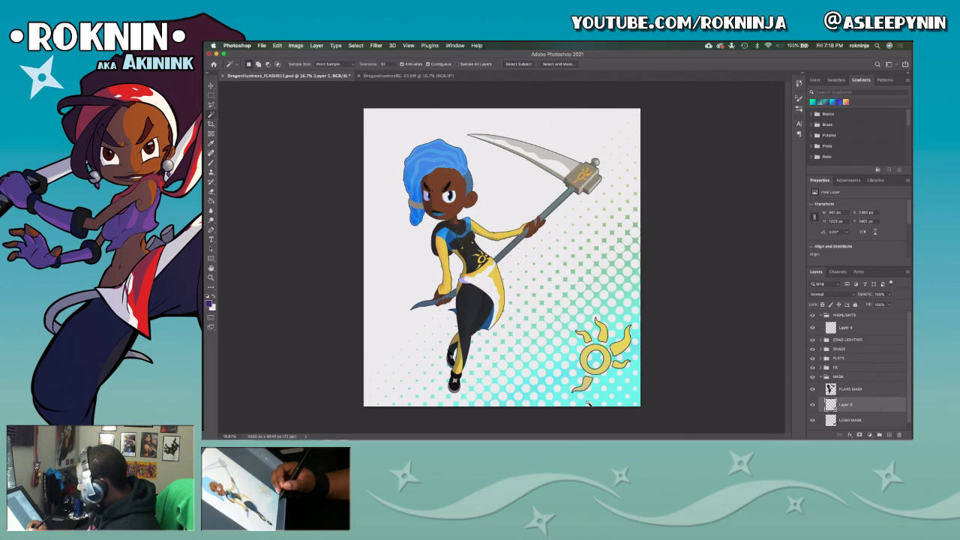
Scale the copied sun logo to about 276% and place it behind the character's upper body.
{"action": "key", "text": "super+t"}
{"action": "left_click_drag", "start_coordinate": [571, 317], "coordinate": [366, 129]}
{"action": "left_click_drag", "start_coordinate": [549, 278], "coordinate": [538, 295]}
{"action": "left_click_drag", "start_coordinate": [390, 413], "coordinate": [455, 329]}
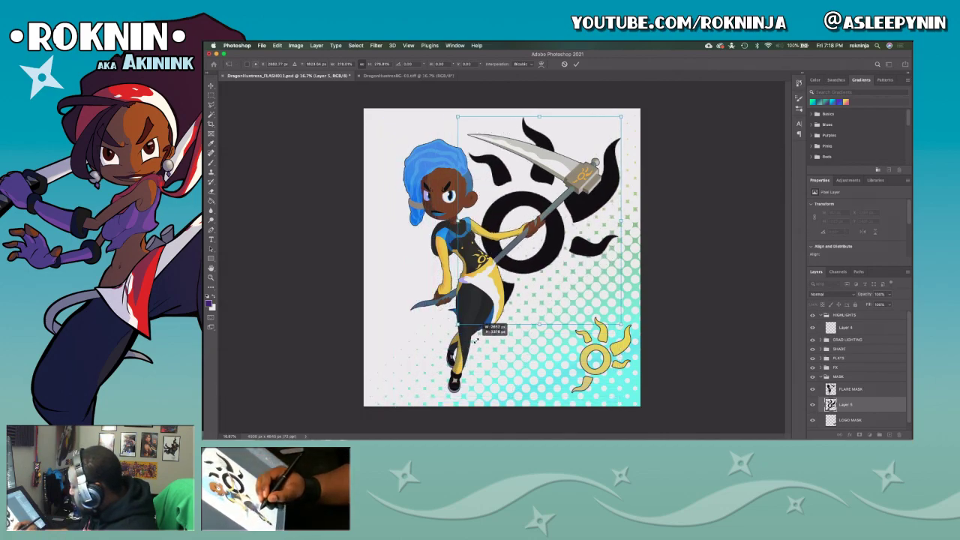
{"action": "left_click_drag", "start_coordinate": [541, 259], "coordinate": [462, 261]}
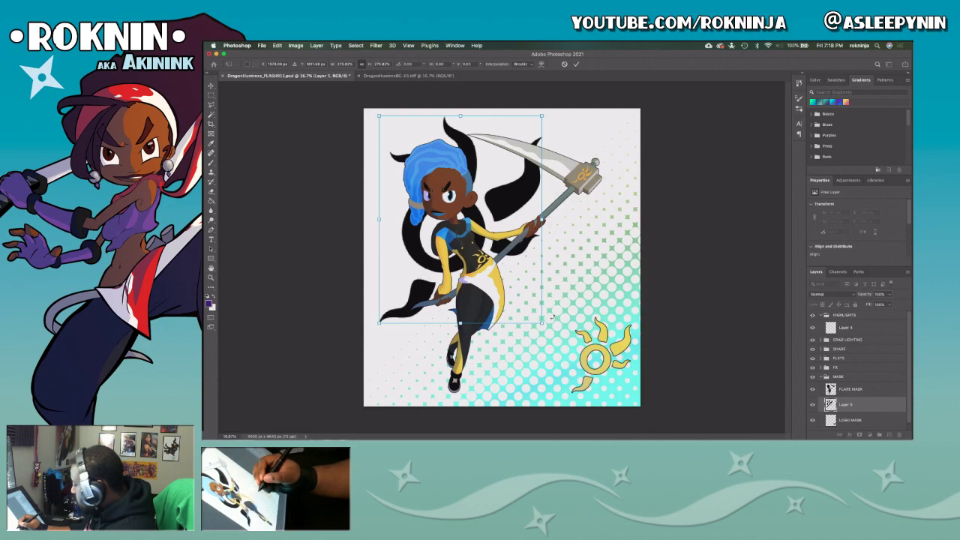
{"action": "key", "text": "Return"}
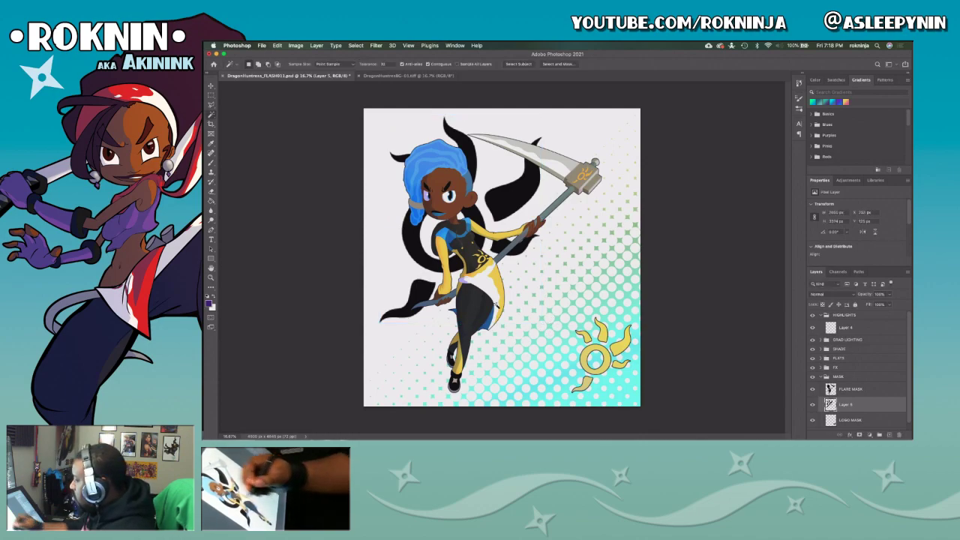
Colorize the enlarged logo pale orange with hue 23, saturation 69 and lightness +84, and shift it slightly up and left.
{"action": "left_click", "coordinate": [295, 45]}
{"action": "mouse_move", "coordinate": [316, 67]}
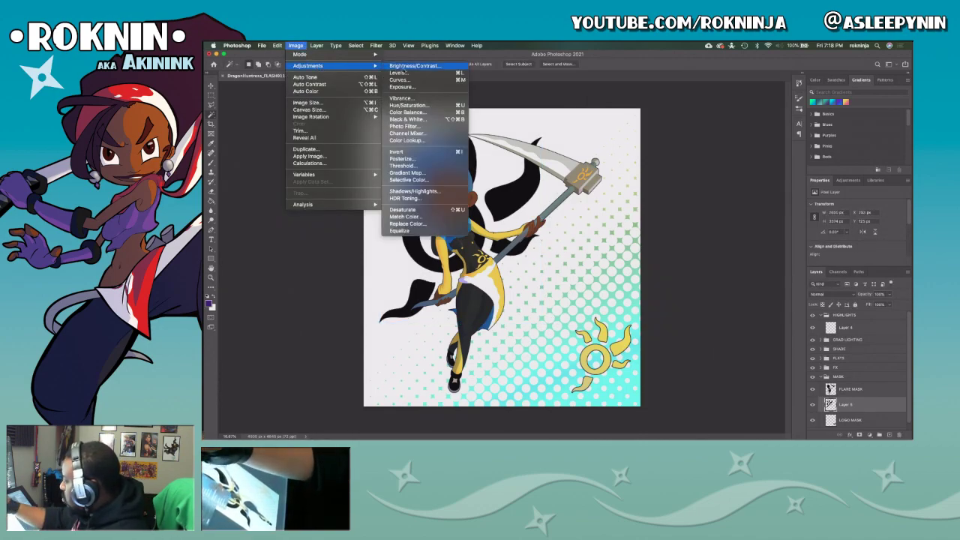
{"action": "left_click", "coordinate": [428, 105]}
{"action": "left_click", "coordinate": [728, 315]}
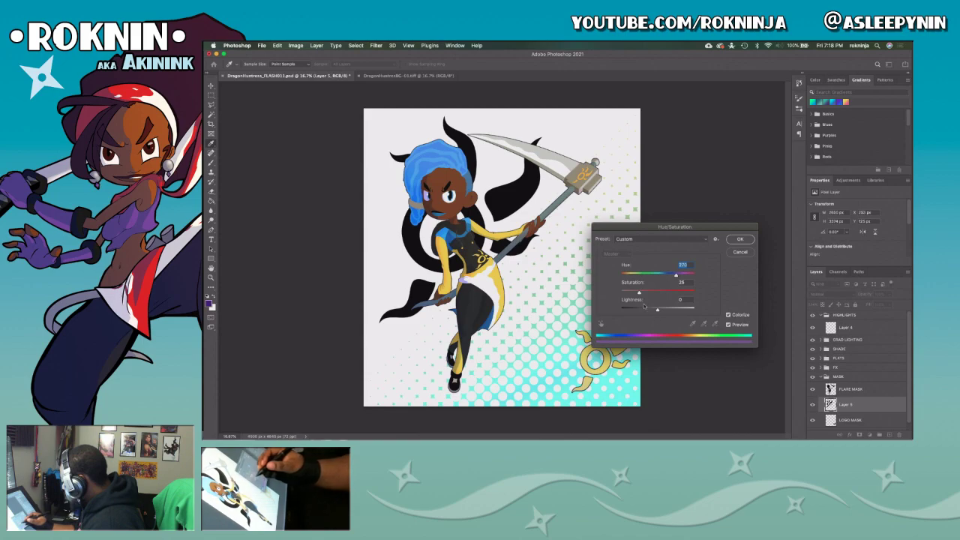
{"action": "left_click_drag", "start_coordinate": [663, 312], "coordinate": [682, 311]}
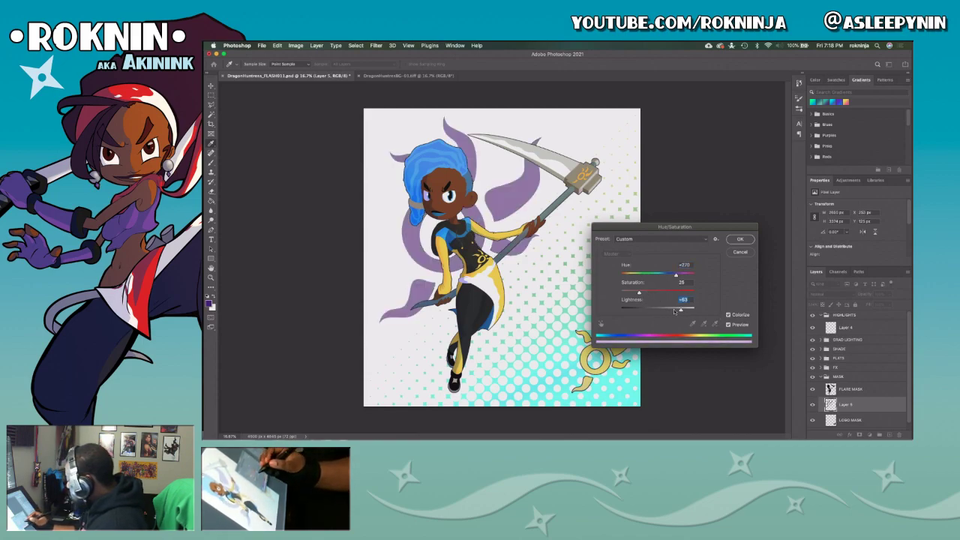
{"action": "left_click_drag", "start_coordinate": [639, 293], "coordinate": [663, 276]}
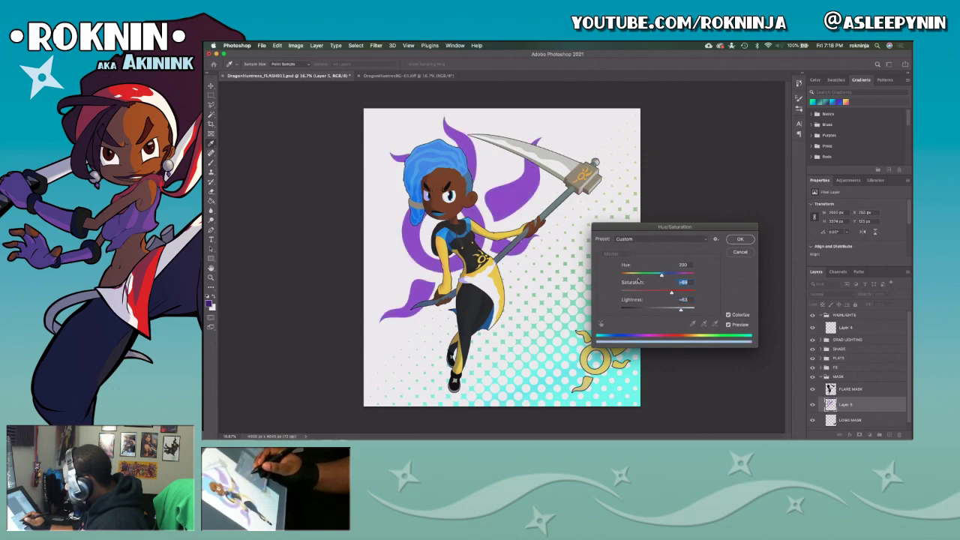
{"action": "left_click", "coordinate": [630, 275]}
{"action": "left_click_drag", "start_coordinate": [630, 276], "coordinate": [625, 282]}
{"action": "key", "text": "shift+Tab"}
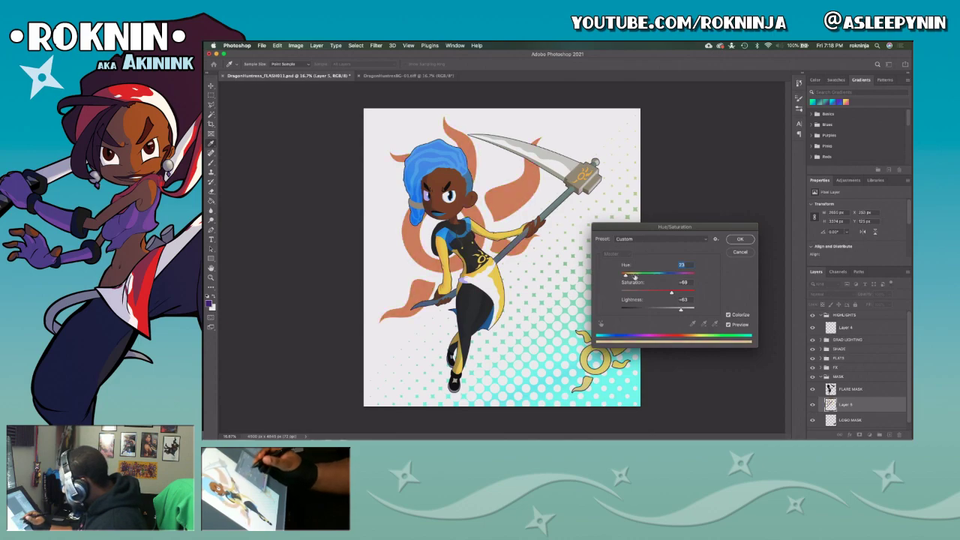
{"action": "left_click_drag", "start_coordinate": [683, 312], "coordinate": [686, 311]}
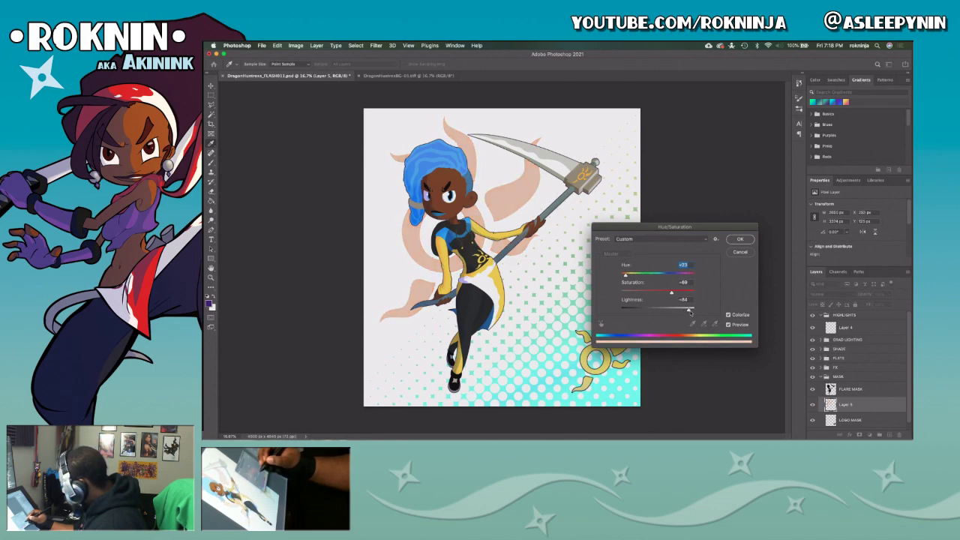
{"action": "left_click", "coordinate": [740, 239]}
{"action": "key", "text": "v"}
{"action": "left_click_drag", "start_coordinate": [480, 219], "coordinate": [581, 319]}
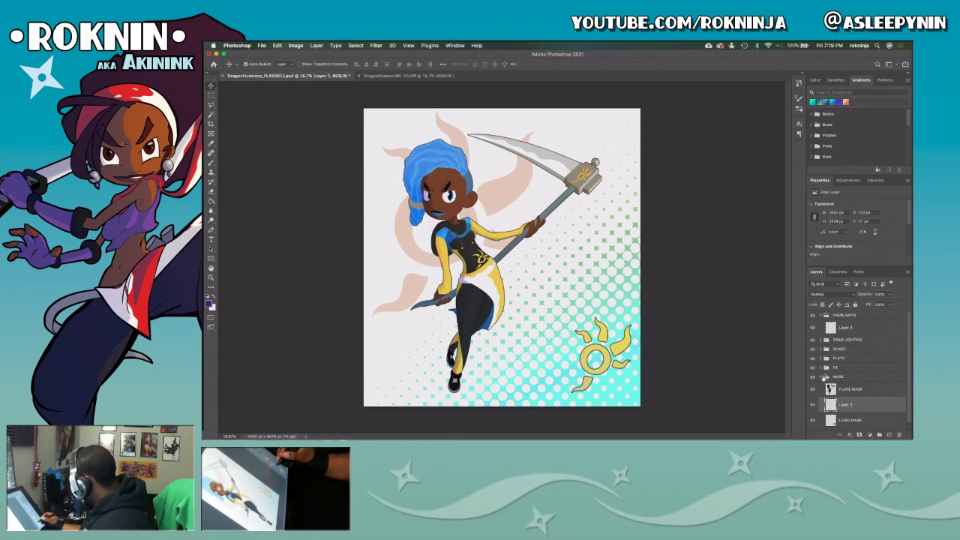
Collapse the MASK group and ready the Brush on the FLARE FLATS layer in the FLATS group for the scythe's sun emblem.
{"action": "left_click", "coordinate": [825, 377]}
{"action": "left_click", "coordinate": [823, 358]}
{"action": "left_click", "coordinate": [855, 371]}
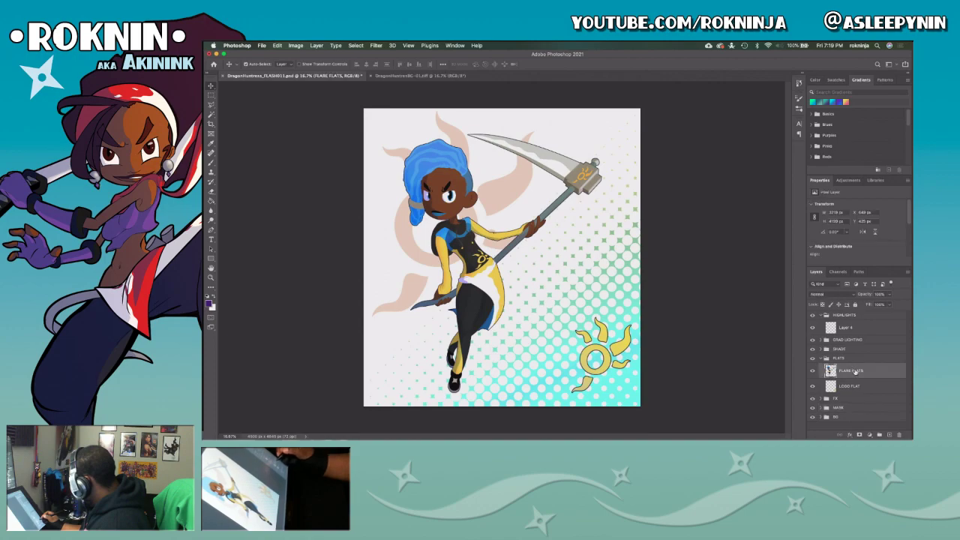
{"action": "key", "text": "z"}
{"action": "mouse_move", "coordinate": [560, 151]}
{"action": "left_mouse_down"}
{"action": "mouse_move", "coordinate": [606, 206]}
{"action": "mouse_move", "coordinate": [555, 233]}
{"action": "mouse_move", "coordinate": [684, 303]}
{"action": "mouse_move", "coordinate": [664, 322]}
{"action": "mouse_move", "coordinate": [604, 337]}
{"action": "left_mouse_up"}
{"action": "key", "text": "b"}
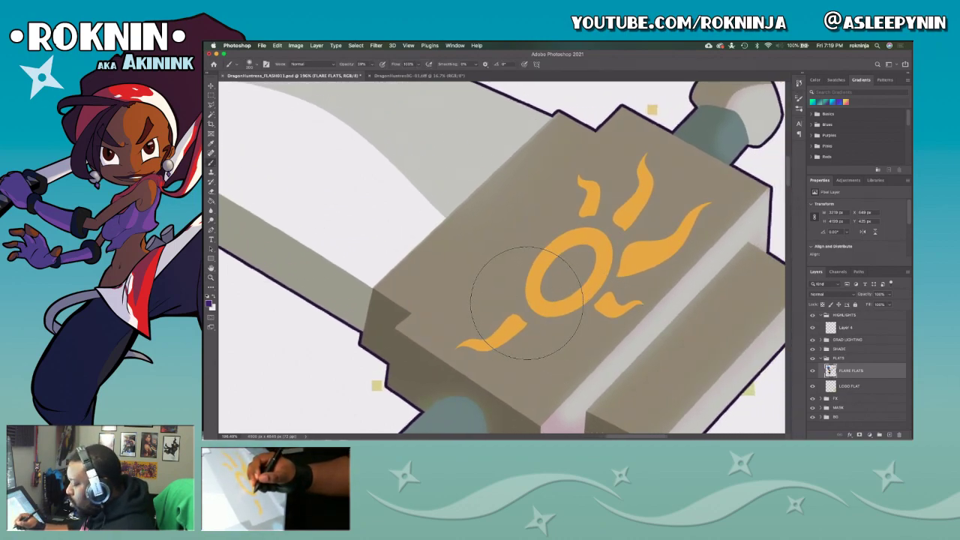
Ready a smaller, hard-edged Eraser for the scythe's sun emblem.
{"action": "left_click", "coordinate": [257, 65]}
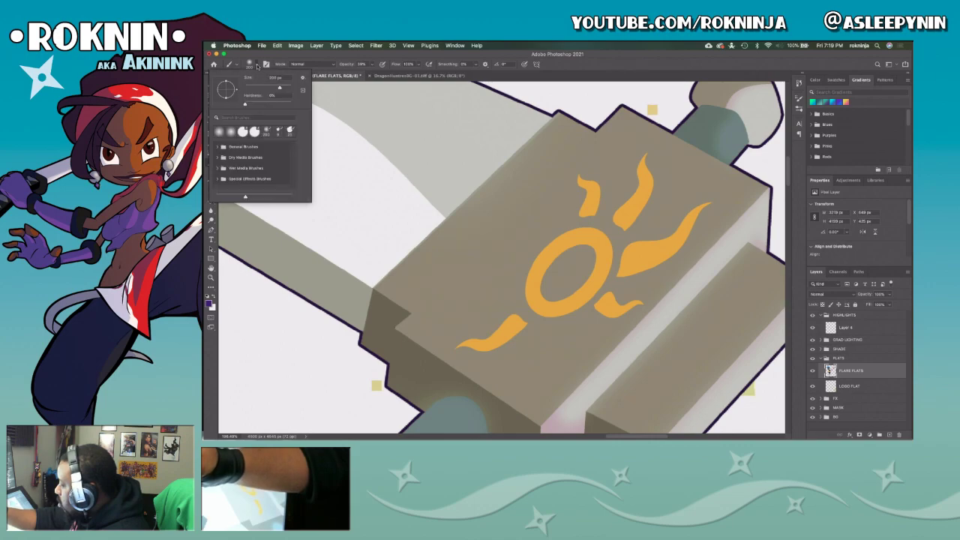
{"action": "left_click", "coordinate": [219, 132]}
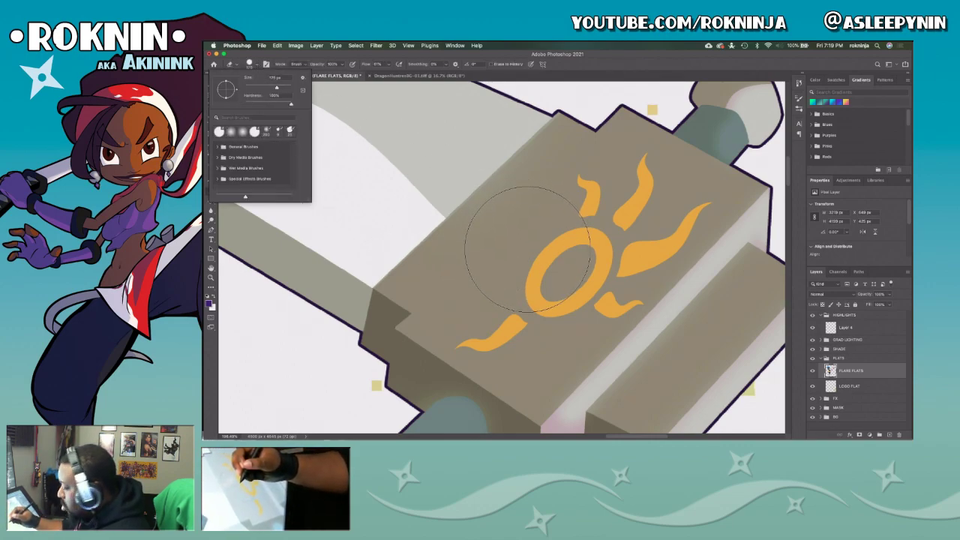
{"action": "key", "text": "b"}
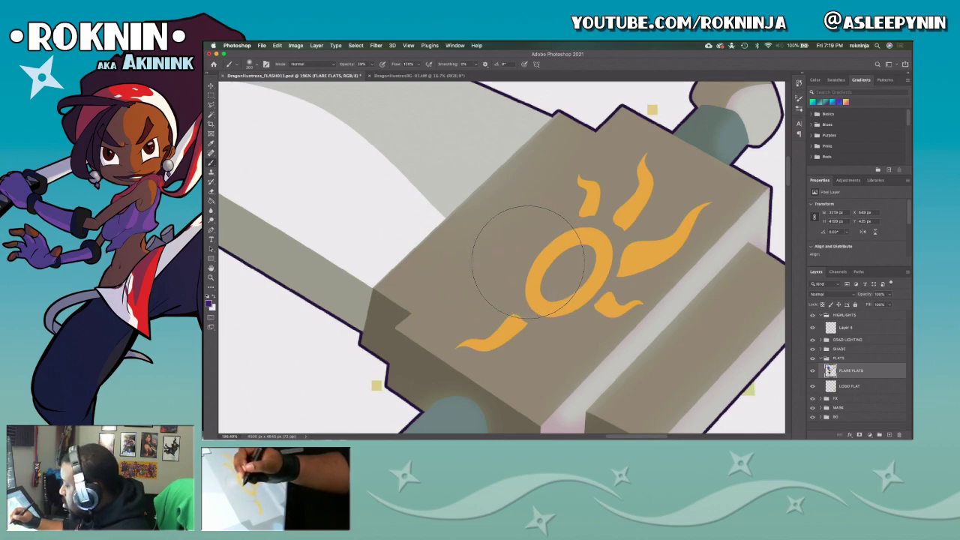
{"action": "left_click", "coordinate": [258, 67]}
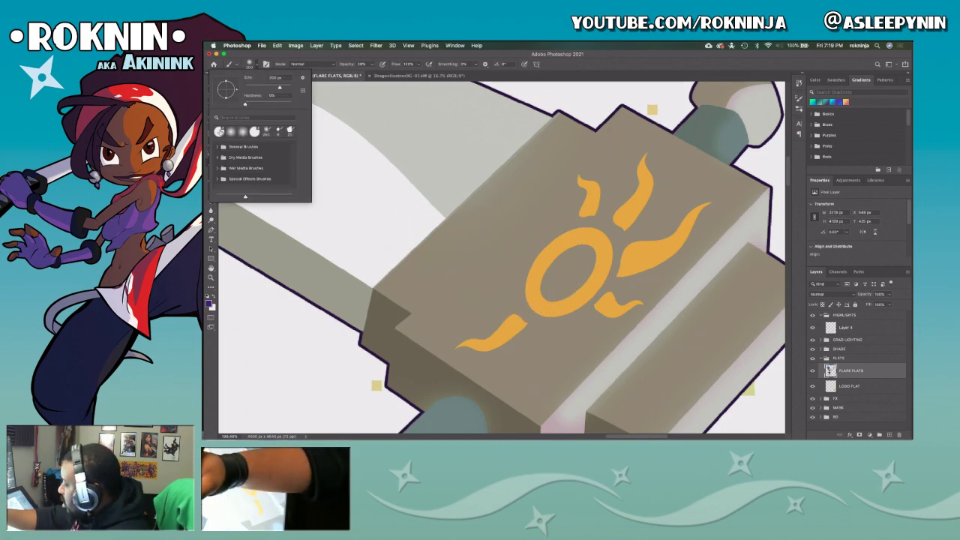
{"action": "key", "text": "e"}
{"action": "left_click", "coordinate": [257, 65]}
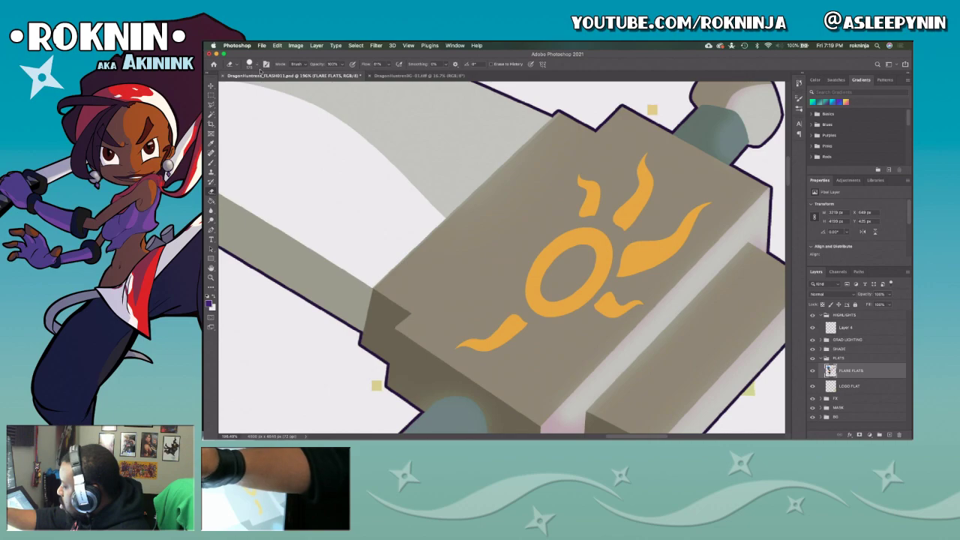
{"action": "key", "text": "bracketleft"}
{"action": "key", "text": "bracketleft"}
{"action": "key", "text": "bracketleft"}
{"action": "key", "text": "bracketleft"}
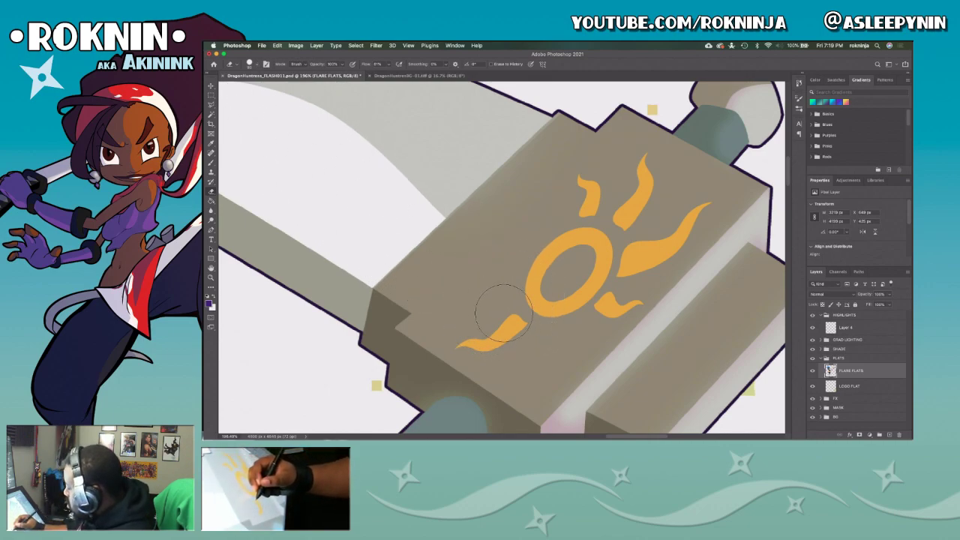
Sample the scythe block's grey-brown and try painting over the emblem's lower flame with the soft Brush at 100% opacity.
{"action": "key", "text": "i"}
{"action": "left_click", "coordinate": [468, 281]}
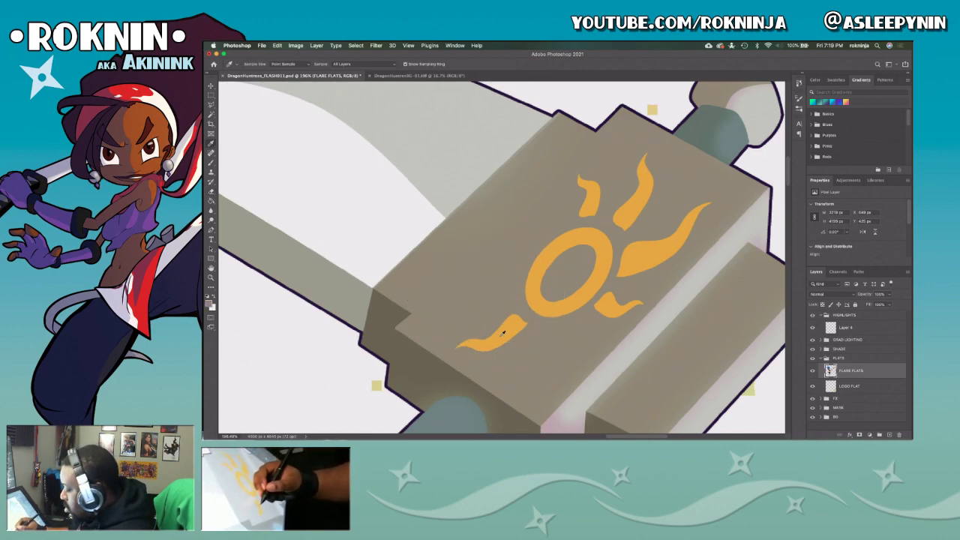
{"action": "left_click", "coordinate": [475, 271]}
{"action": "key", "text": "b"}
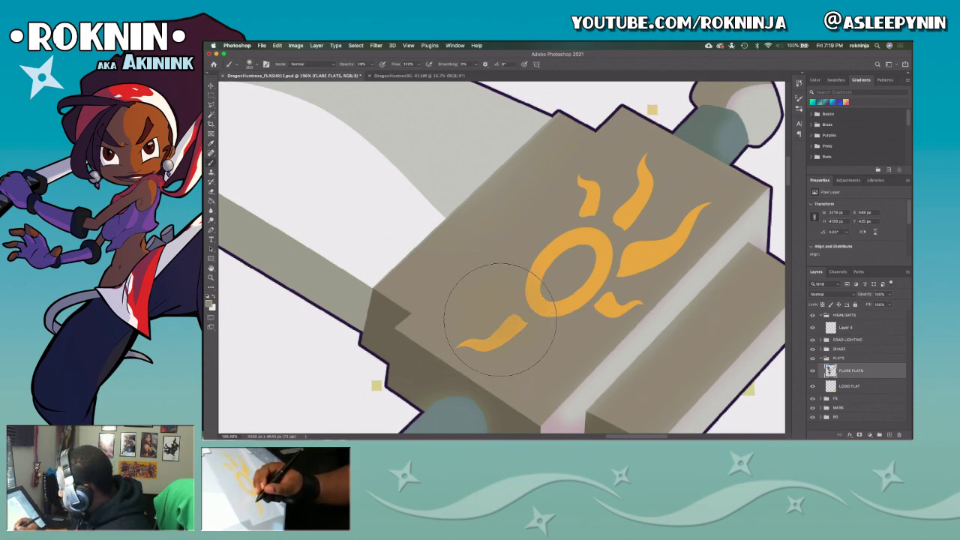
{"action": "key", "text": "0"}
{"action": "mouse_move", "coordinate": [480, 298]}
{"action": "left_mouse_down"}
{"action": "mouse_move", "coordinate": [457, 305]}
{"action": "mouse_move", "coordinate": [507, 311]}
{"action": "left_mouse_up"}
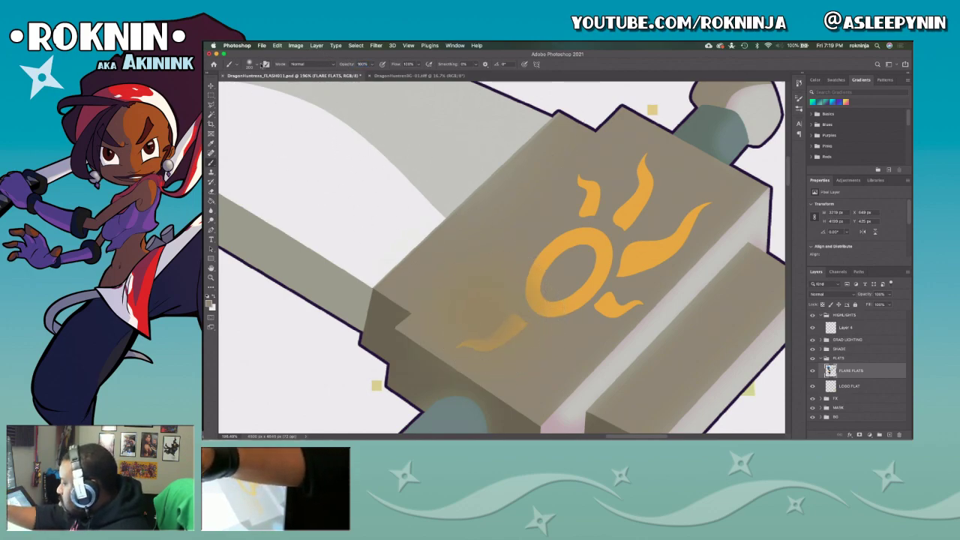
Try to remove the emblem's lower flame with the hard round Eraser.
{"action": "left_click", "coordinate": [249, 64]}
{"action": "key", "text": "e"}
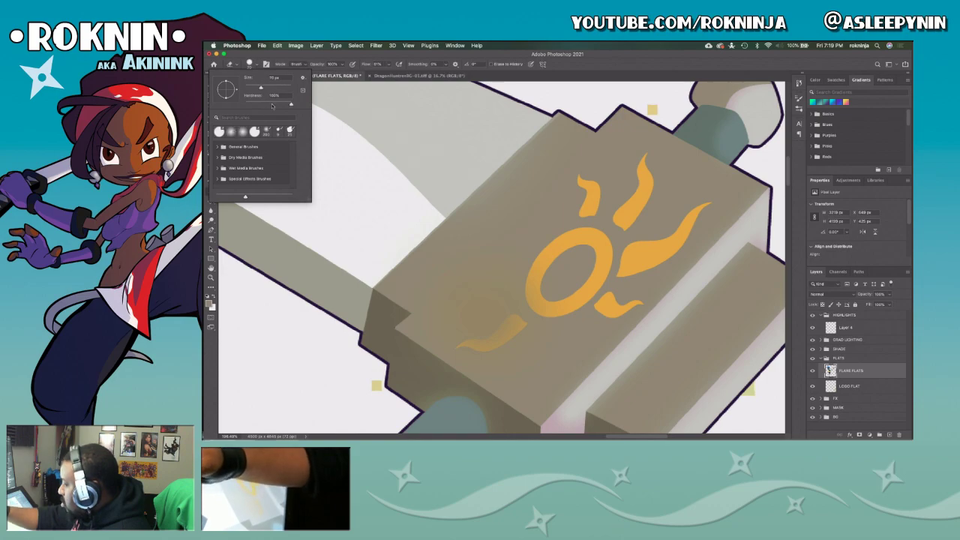
{"action": "left_click", "coordinate": [256, 63]}
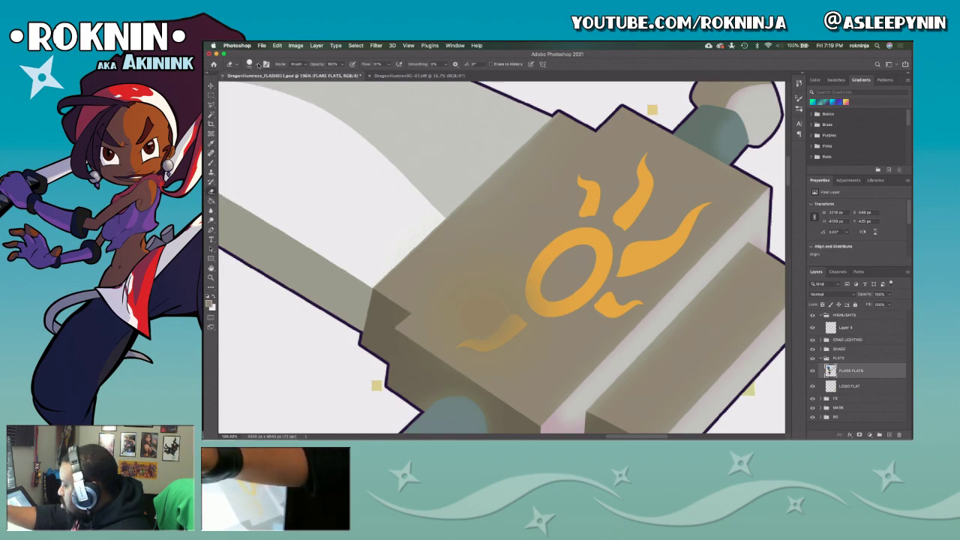
{"action": "left_click_drag", "start_coordinate": [477, 329], "coordinate": [485, 332]}
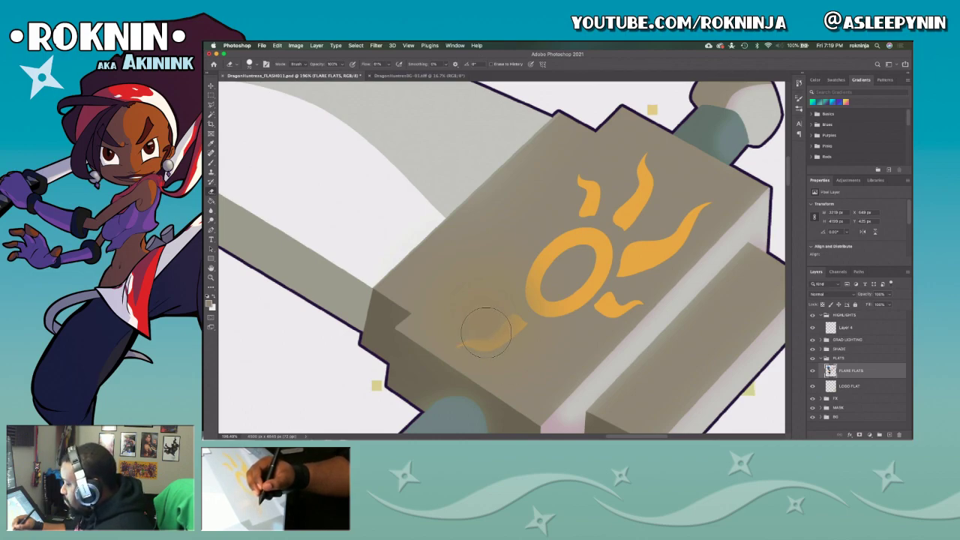
{"action": "mouse_move", "coordinate": [486, 333]}
{"action": "left_mouse_down"}
{"action": "mouse_move", "coordinate": [467, 336]}
{"action": "mouse_move", "coordinate": [514, 335]}
{"action": "mouse_move", "coordinate": [528, 308]}
{"action": "left_mouse_up"}
{"action": "key", "text": "ctrl+z"}
Set the Eraser's flow to 100% and erase the whole sun emblem from the FLARE FLATS layer.
{"action": "left_click", "coordinate": [369, 66]}
{"action": "type", "text": "100"}
{"action": "key", "text": "Return"}
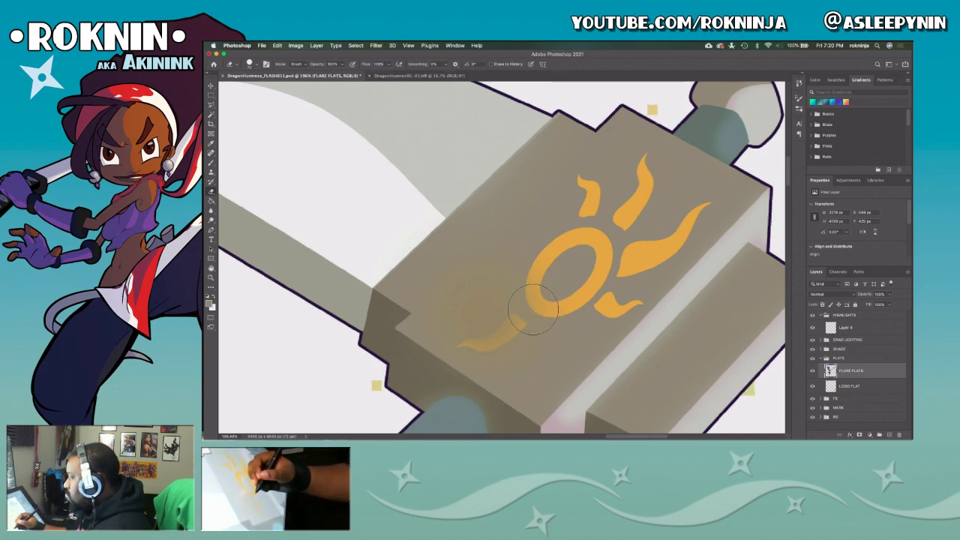
{"action": "mouse_move", "coordinate": [534, 303]}
{"action": "left_mouse_down"}
{"action": "mouse_move", "coordinate": [517, 325]}
{"action": "mouse_move", "coordinate": [474, 339]}
{"action": "left_mouse_up"}
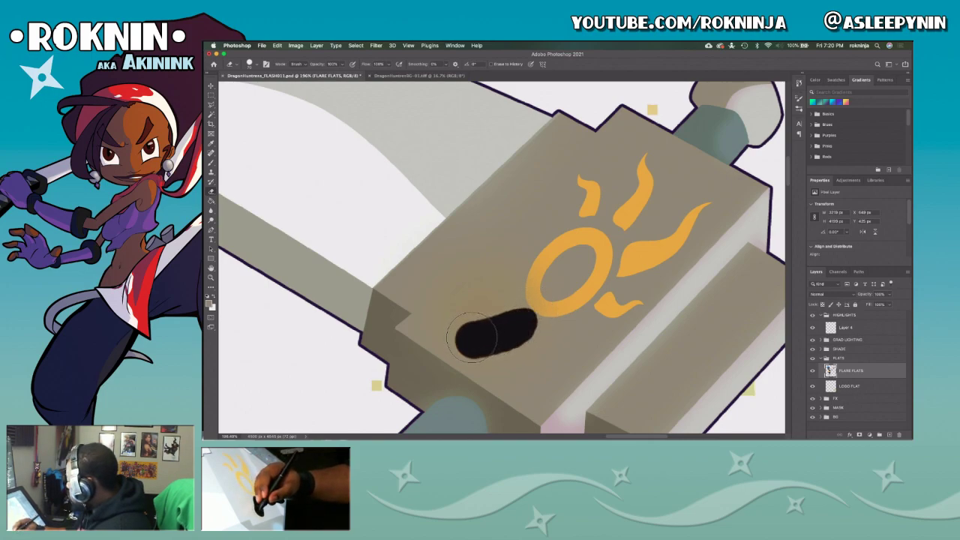
{"action": "mouse_move", "coordinate": [474, 337]}
{"action": "left_mouse_down"}
{"action": "mouse_move", "coordinate": [585, 302]}
{"action": "mouse_move", "coordinate": [603, 260]}
{"action": "mouse_move", "coordinate": [600, 286]}
{"action": "mouse_move", "coordinate": [612, 306]}
{"action": "mouse_move", "coordinate": [633, 275]}
{"action": "mouse_move", "coordinate": [628, 257]}
{"action": "mouse_move", "coordinate": [656, 234]}
{"action": "mouse_move", "coordinate": [648, 255]}
{"action": "mouse_move", "coordinate": [696, 203]}
{"action": "mouse_move", "coordinate": [632, 230]}
{"action": "mouse_move", "coordinate": [644, 160]}
{"action": "mouse_move", "coordinate": [599, 180]}
{"action": "mouse_move", "coordinate": [546, 292]}
{"action": "mouse_move", "coordinate": [611, 256]}
{"action": "mouse_move", "coordinate": [590, 251]}
{"action": "mouse_move", "coordinate": [560, 289]}
{"action": "left_mouse_up"}
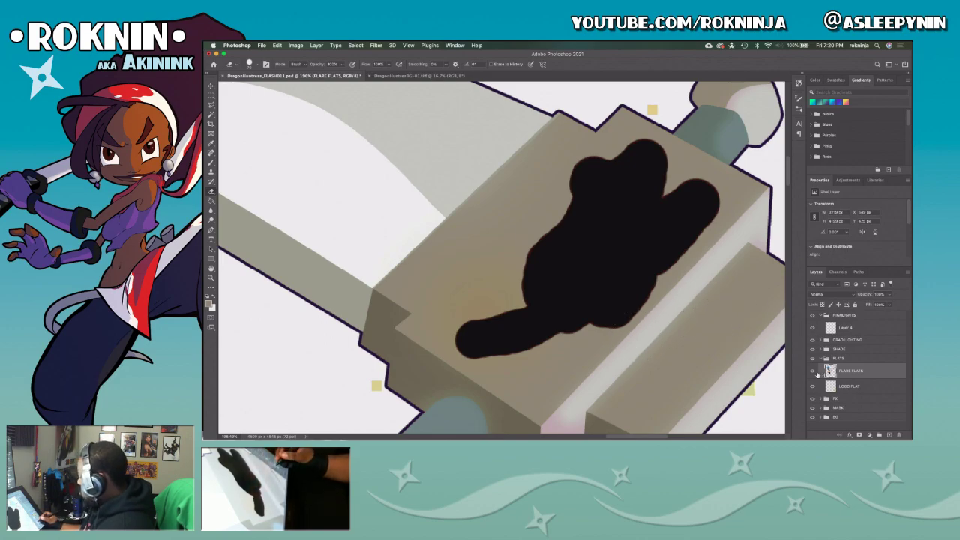
Check the FLARE FLATS layer on its own, and undo the emblem's erasing and the soft brush paint.
{"action": "left_click", "coordinate": [813, 372], "text": "alt"}
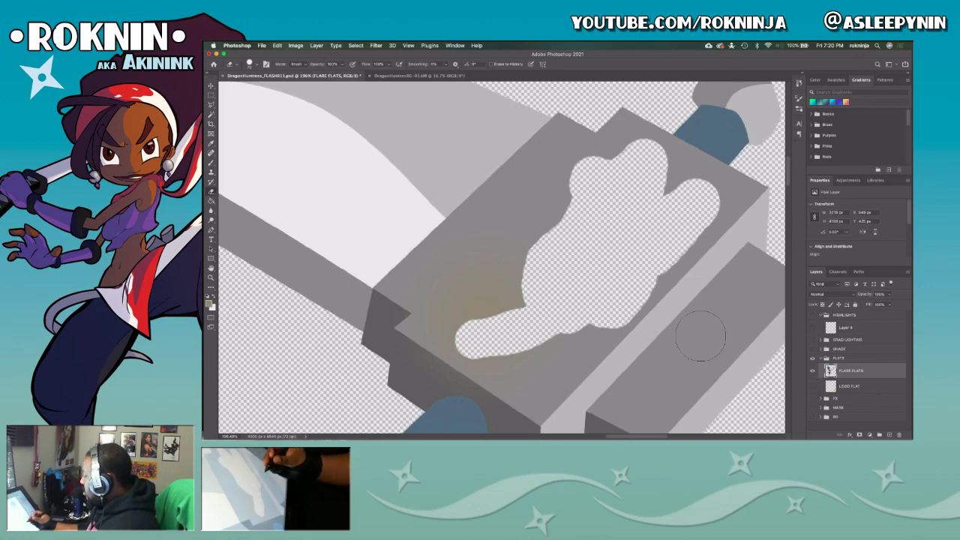
{"action": "key", "text": "ctrl+z"}
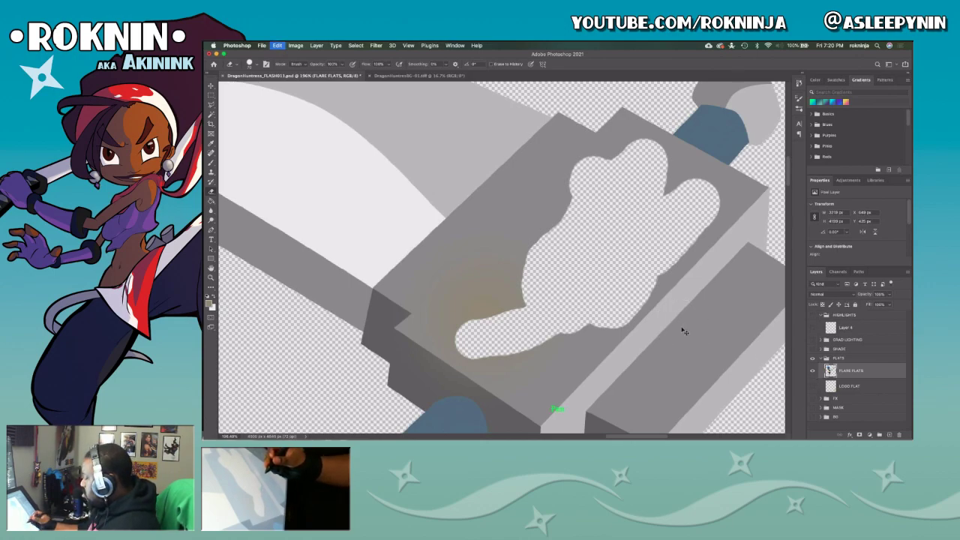
{"action": "key", "text": "ctrl+z"}
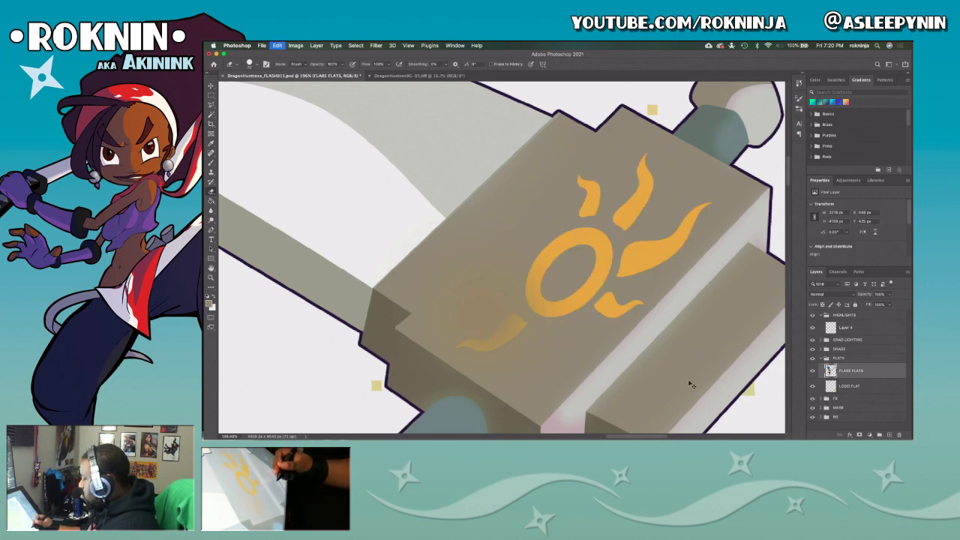
{"action": "key", "text": "ctrl+z"}
Try the irregular-edged Brush preset on the emblem's lower flame, and show only the FLARE FLATS layer.
{"action": "key", "text": "b"}
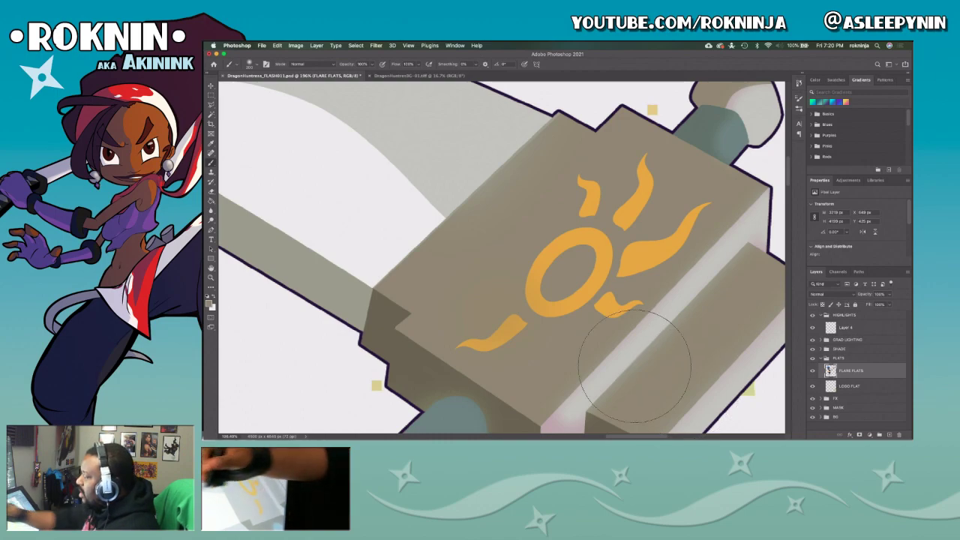
{"action": "left_click", "coordinate": [250, 63]}
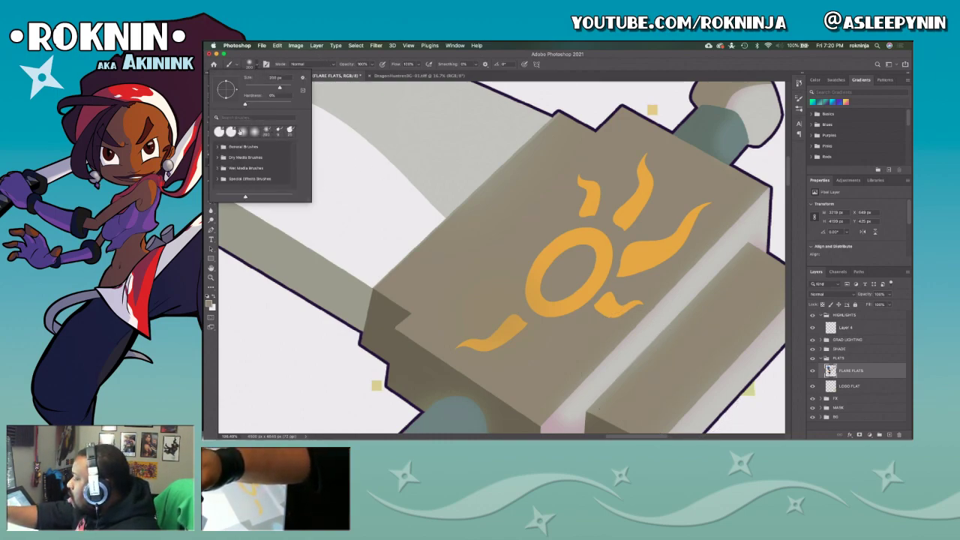
{"action": "left_click", "coordinate": [291, 131]}
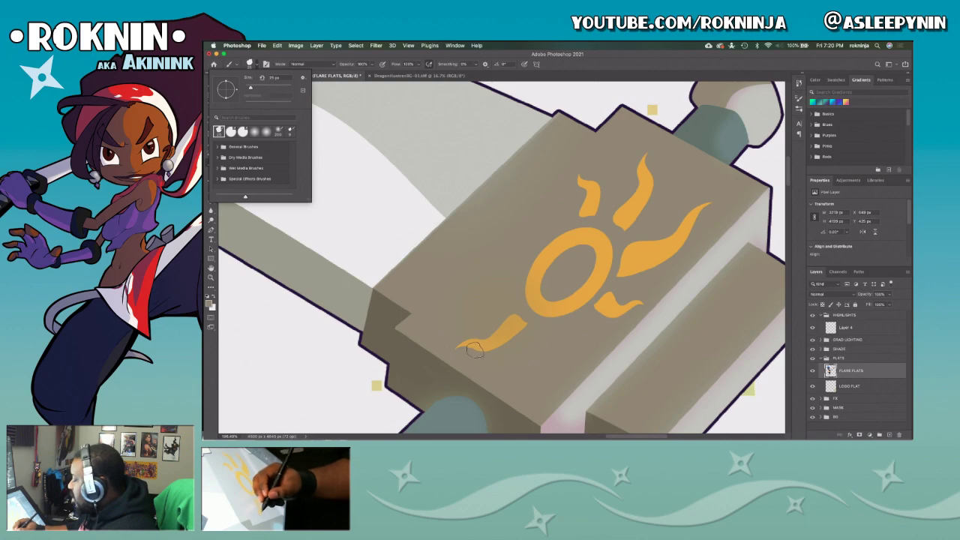
{"action": "left_click", "coordinate": [465, 344]}
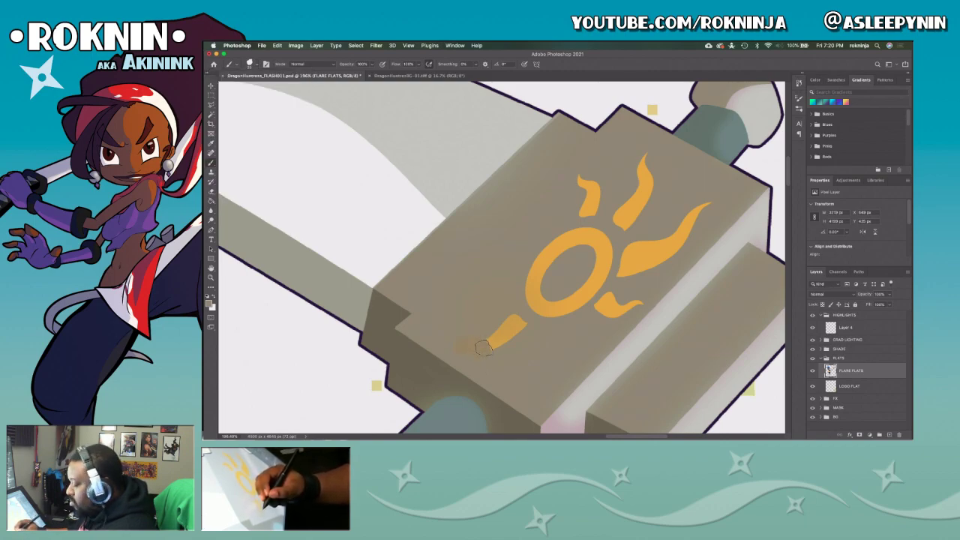
{"action": "left_click_drag", "start_coordinate": [484, 350], "coordinate": [482, 350]}
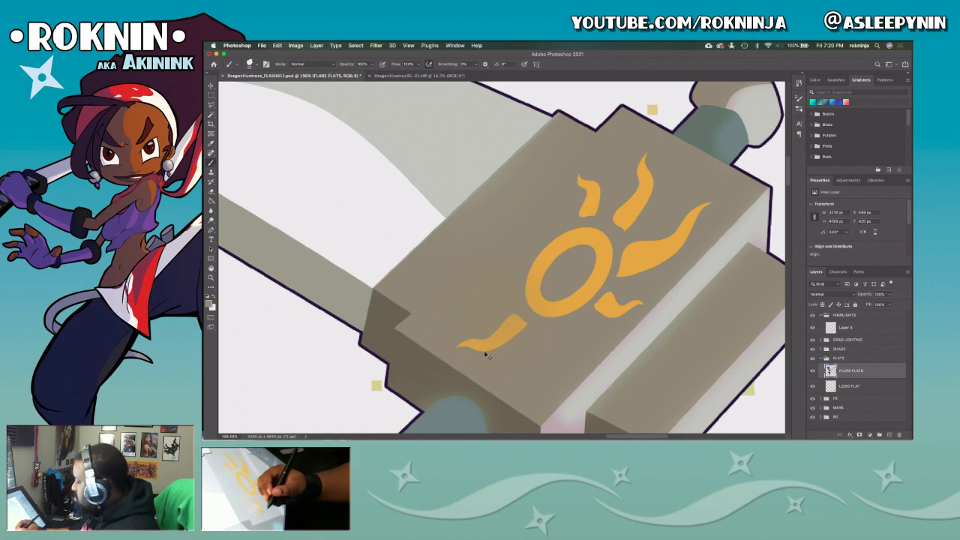
{"action": "left_click", "coordinate": [812, 370], "text": "alt"}
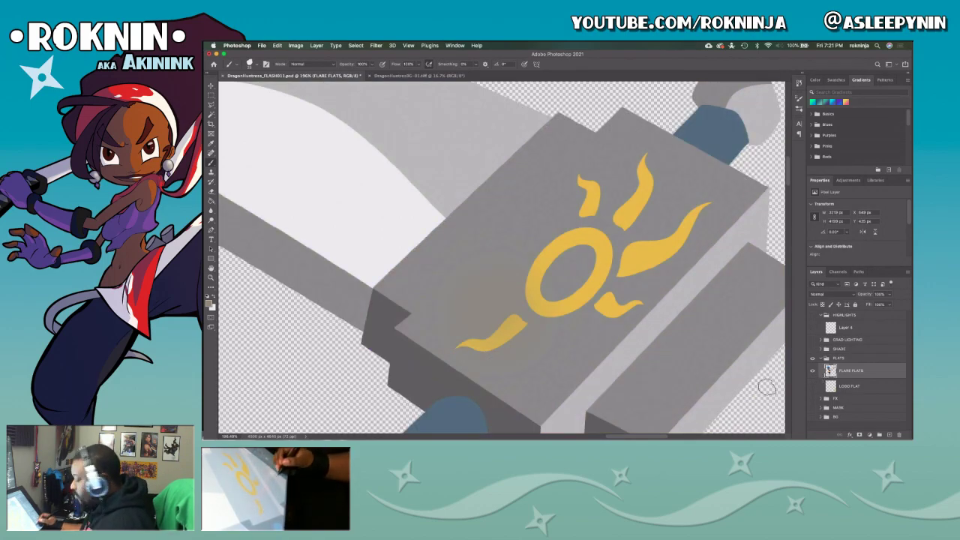
Sample the grey beside the emblem and try painting over the whole sun emblem with it.
{"action": "left_click", "coordinate": [489, 297], "text": "alt"}
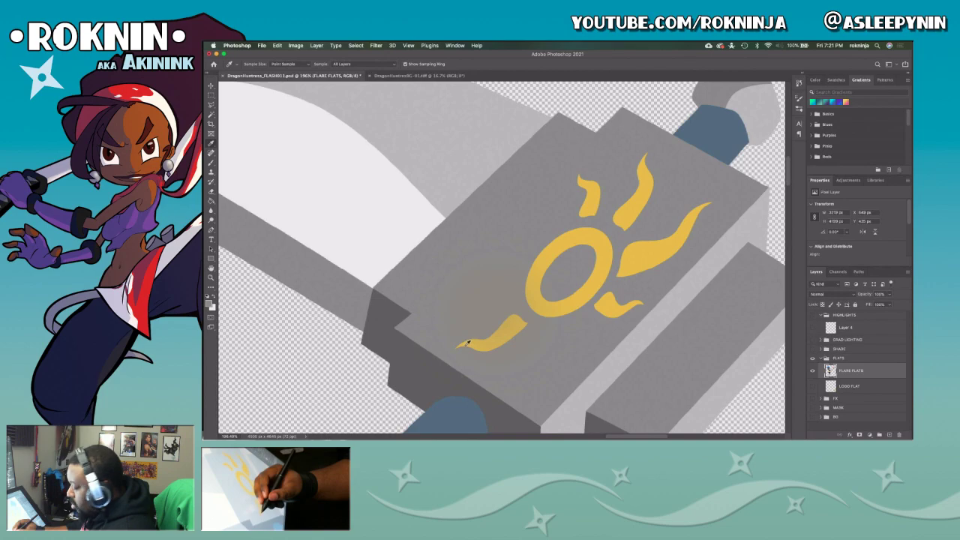
{"action": "mouse_move", "coordinate": [477, 345]}
{"action": "left_mouse_down"}
{"action": "mouse_move", "coordinate": [576, 282]}
{"action": "mouse_move", "coordinate": [603, 300]}
{"action": "mouse_move", "coordinate": [635, 292]}
{"action": "mouse_move", "coordinate": [702, 214]}
{"action": "mouse_move", "coordinate": [630, 247]}
{"action": "left_mouse_up"}
{"action": "mouse_move", "coordinate": [582, 287]}
{"action": "left_mouse_down"}
{"action": "mouse_move", "coordinate": [540, 289]}
{"action": "mouse_move", "coordinate": [630, 203]}
{"action": "mouse_move", "coordinate": [543, 268]}
{"action": "mouse_move", "coordinate": [610, 197]}
{"action": "mouse_move", "coordinate": [617, 165]}
{"action": "left_mouse_up"}
{"action": "mouse_move", "coordinate": [562, 199]}
{"action": "left_mouse_down"}
{"action": "mouse_move", "coordinate": [639, 169]}
{"action": "mouse_move", "coordinate": [615, 219]}
{"action": "left_mouse_up"}
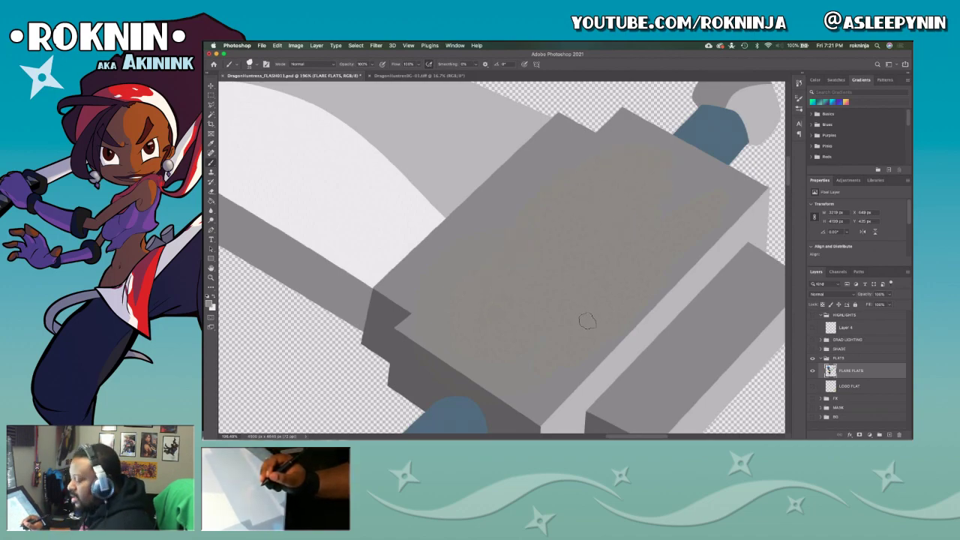
{"action": "key", "text": "super+z"}
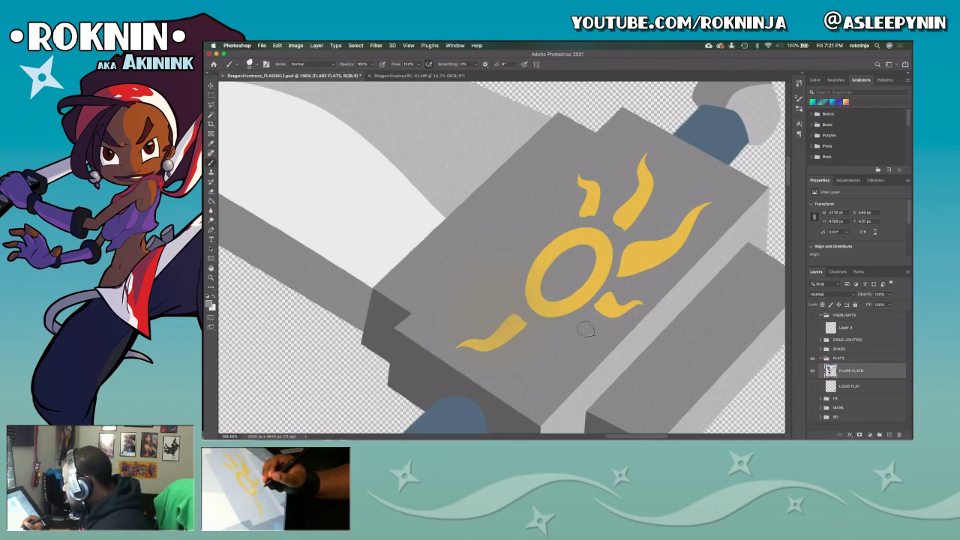
Sample the block's clean flat grey, paint over the entire sun emblem and its surrounding tint, and show all layers again.
{"action": "key", "text": "i"}
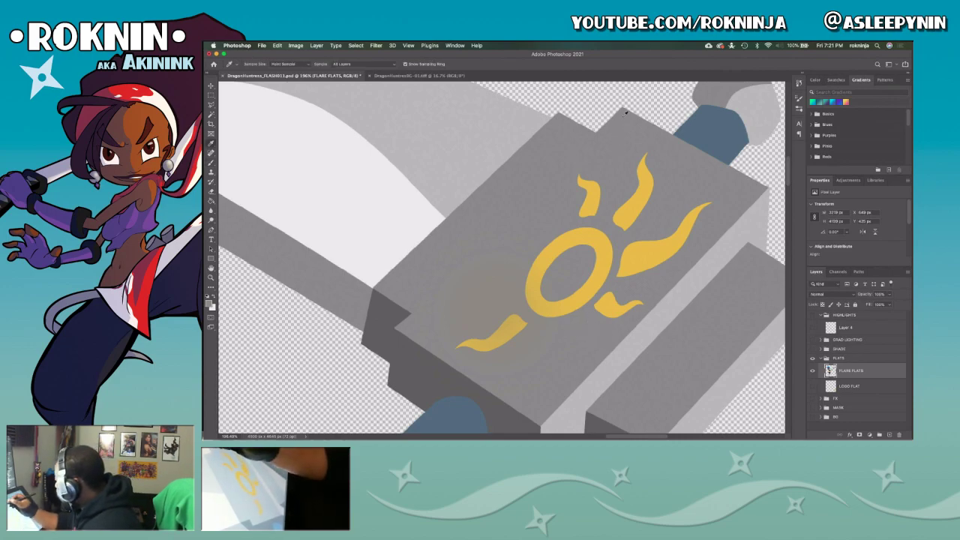
{"action": "left_click", "coordinate": [567, 314]}
{"action": "key", "text": "b"}
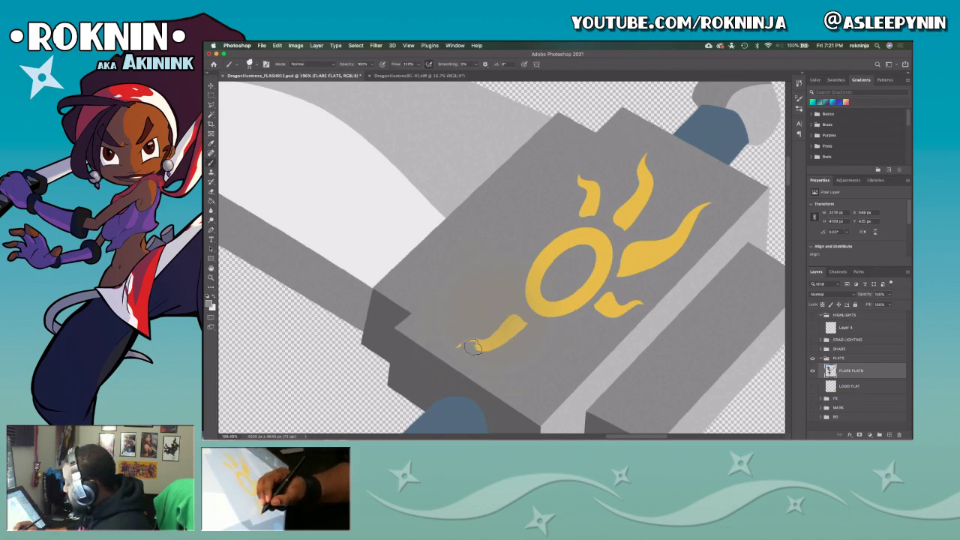
{"action": "mouse_move", "coordinate": [484, 305]}
{"action": "left_mouse_down"}
{"action": "mouse_move", "coordinate": [478, 350]}
{"action": "mouse_move", "coordinate": [488, 351]}
{"action": "mouse_move", "coordinate": [561, 285]}
{"action": "mouse_move", "coordinate": [533, 338]}
{"action": "mouse_move", "coordinate": [628, 285]}
{"action": "mouse_move", "coordinate": [645, 286]}
{"action": "mouse_move", "coordinate": [642, 294]}
{"action": "mouse_move", "coordinate": [651, 268]}
{"action": "mouse_move", "coordinate": [640, 269]}
{"action": "mouse_move", "coordinate": [671, 207]}
{"action": "mouse_move", "coordinate": [652, 205]}
{"action": "mouse_move", "coordinate": [582, 249]}
{"action": "left_mouse_up"}
{"action": "mouse_move", "coordinate": [642, 163]}
{"action": "left_mouse_down"}
{"action": "mouse_move", "coordinate": [536, 267]}
{"action": "mouse_move", "coordinate": [586, 183]}
{"action": "mouse_move", "coordinate": [544, 252]}
{"action": "left_mouse_up"}
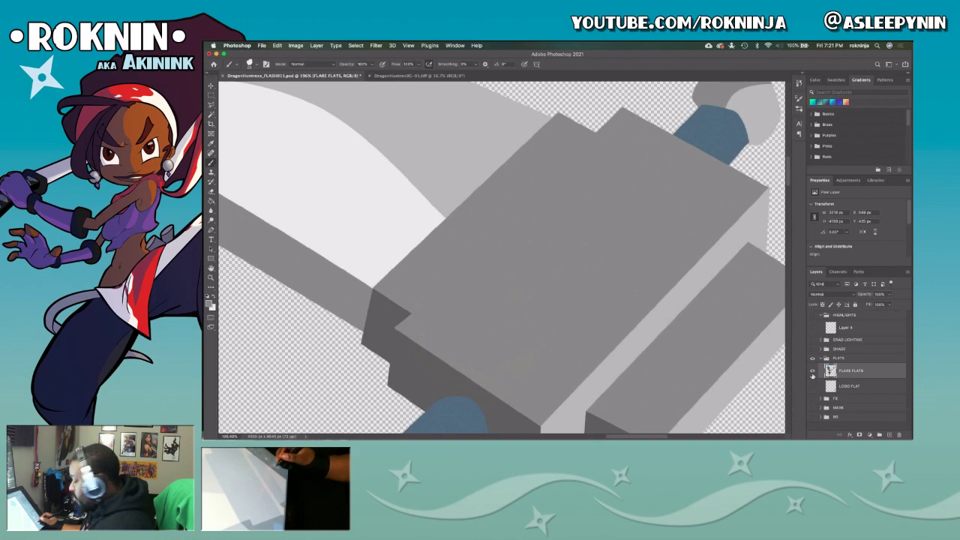
{"action": "left_click", "coordinate": [816, 376], "text": "alt"}
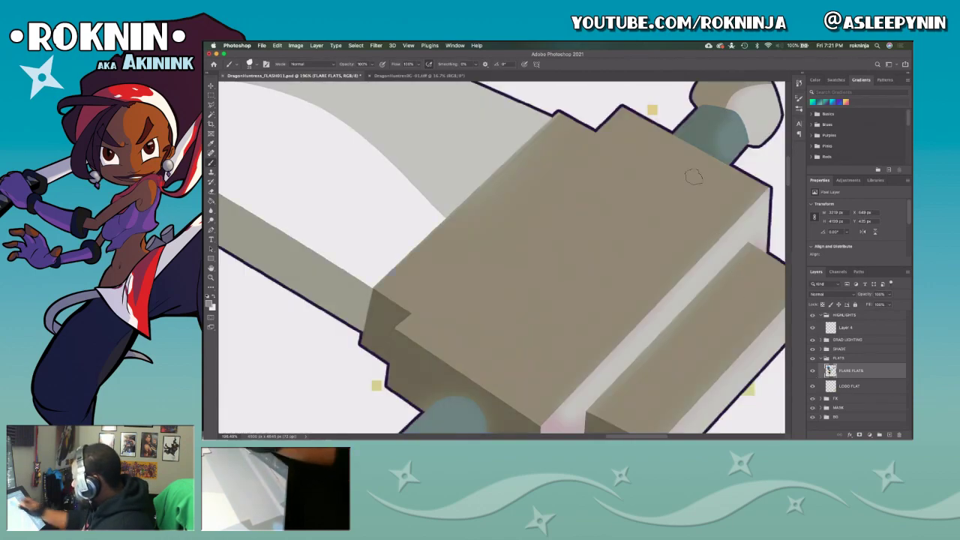
{"action": "left_click_drag", "start_coordinate": [654, 106], "coordinate": [669, 114]}
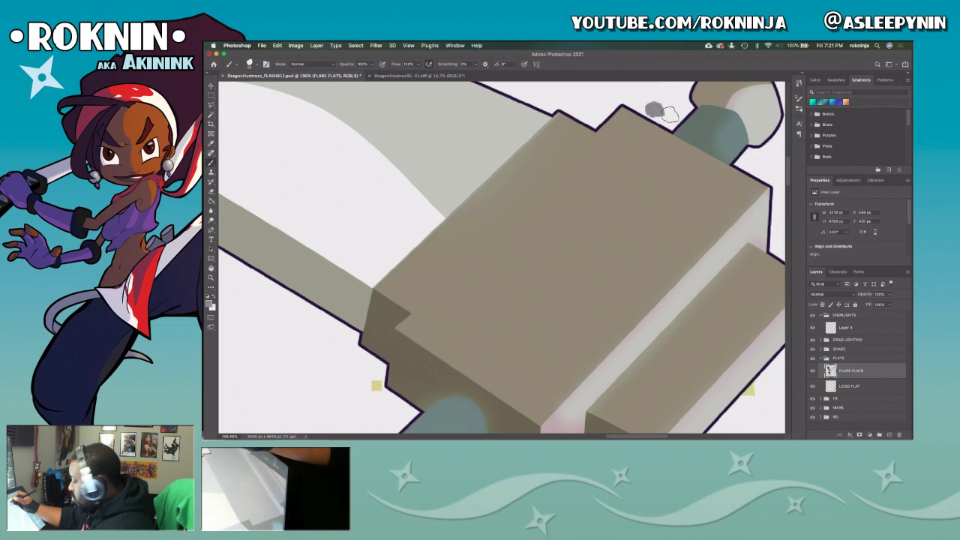
{"action": "key", "text": "super+z"}
{"action": "key", "text": "e"}
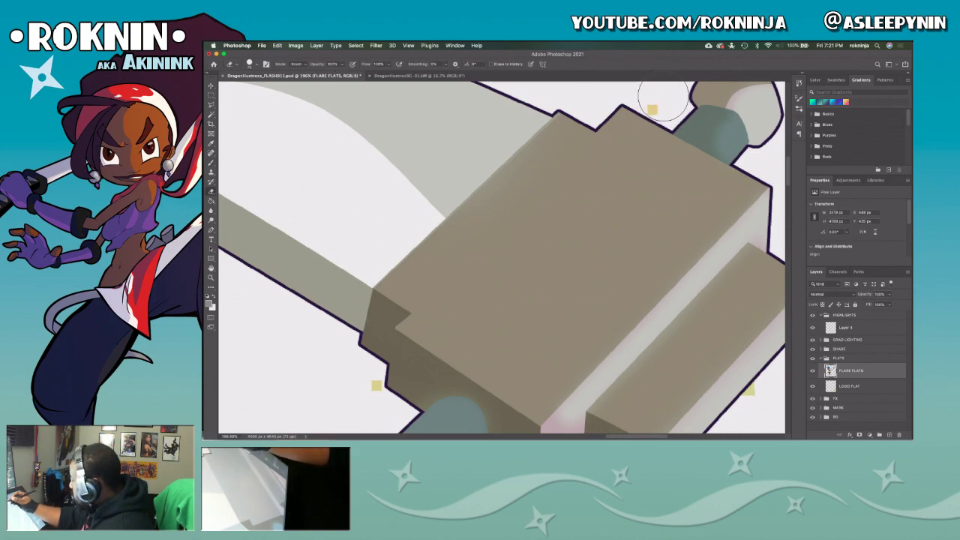
View the whole illustration to check the scythe without its emblem, and switch to the YouTube page in Safari.
{"action": "key", "text": "z"}
{"action": "left_click_drag", "start_coordinate": [672, 216], "coordinate": [641, 398]}
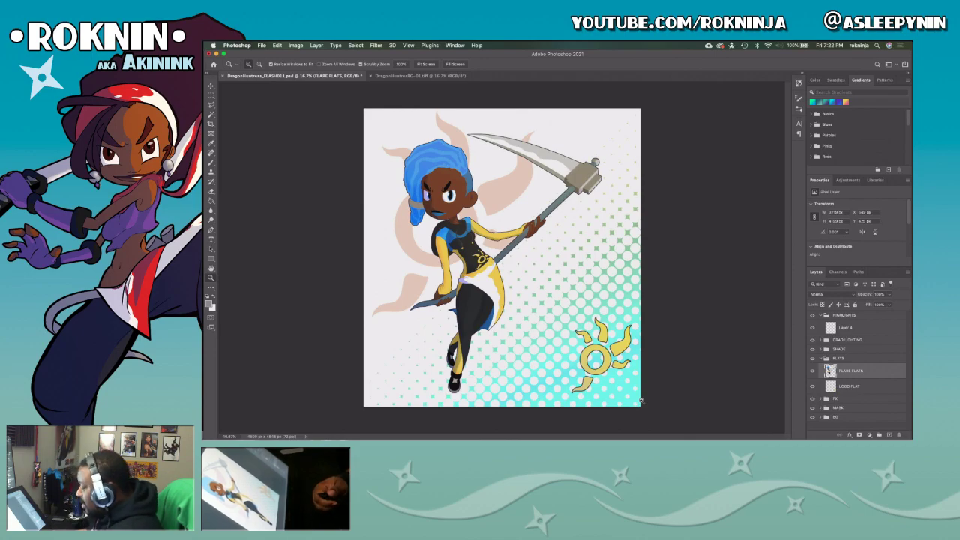
{"action": "key", "text": "super+Tab"}
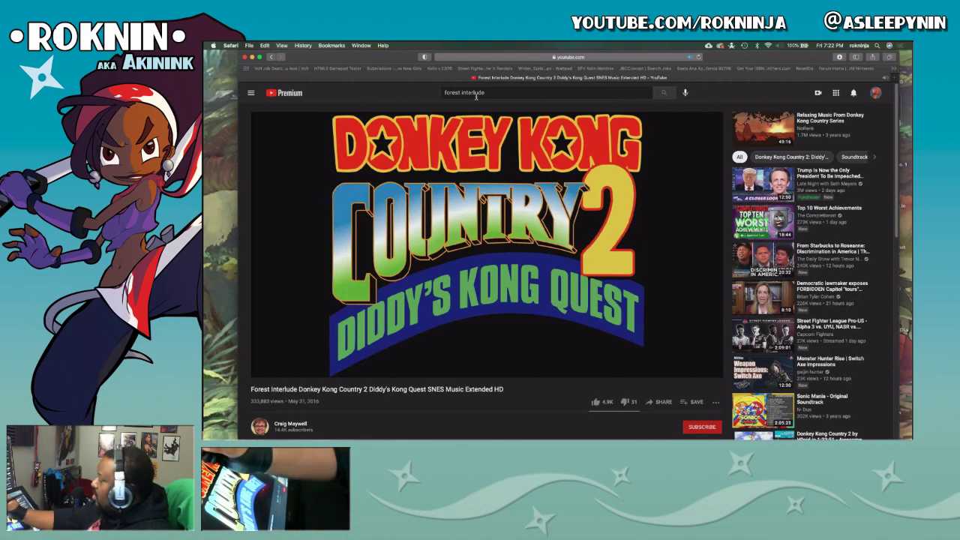
Replace the YouTube search term and search for "tim fallon".
{"action": "left_click", "coordinate": [438, 92]}
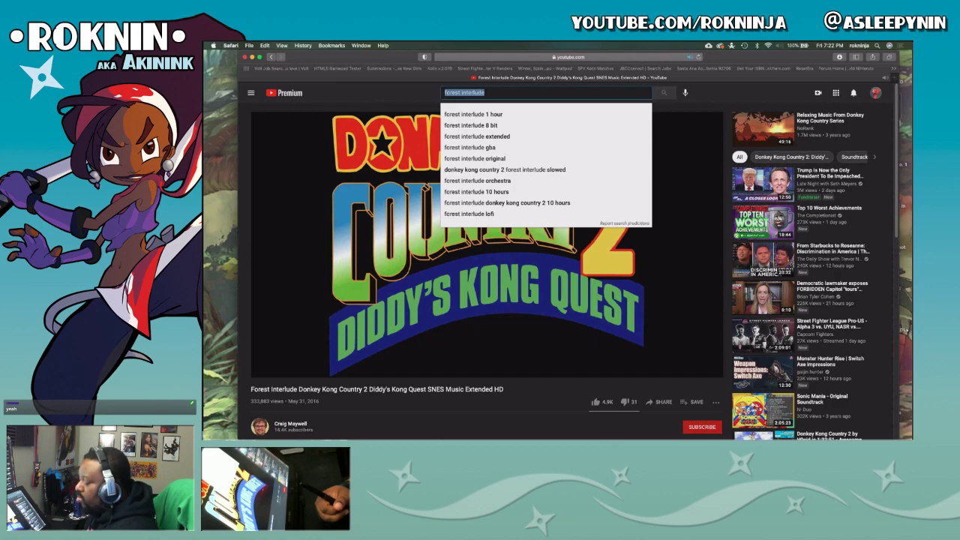
{"action": "type", "text": "s"}
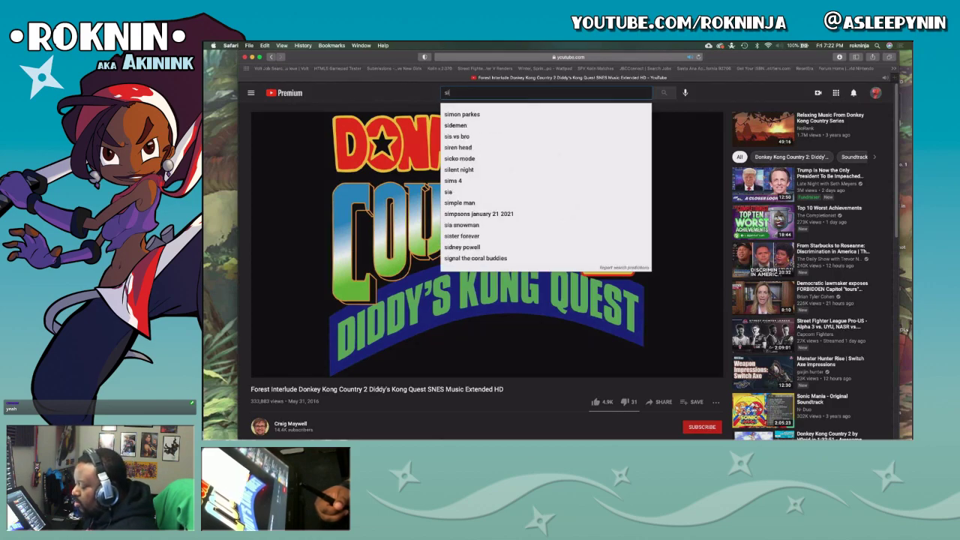
{"action": "key", "text": "BackSpace"}
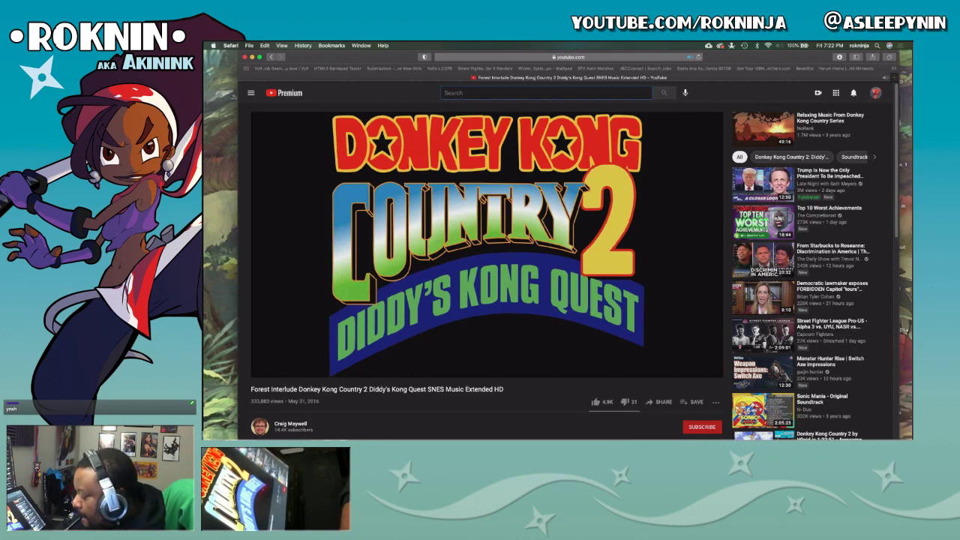
{"action": "type", "text": "tim fallen"}
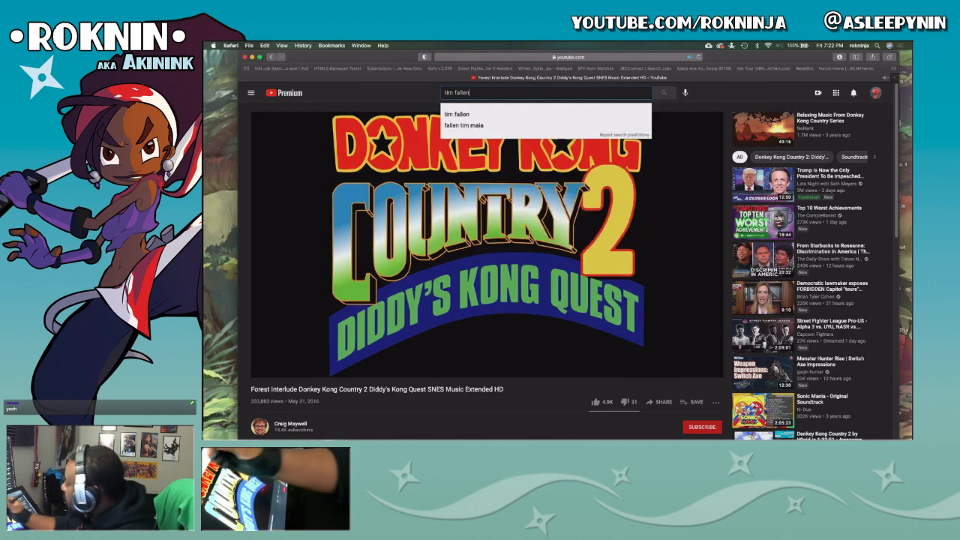
{"action": "key", "text": "Escape"}
{"action": "key", "text": "Return"}
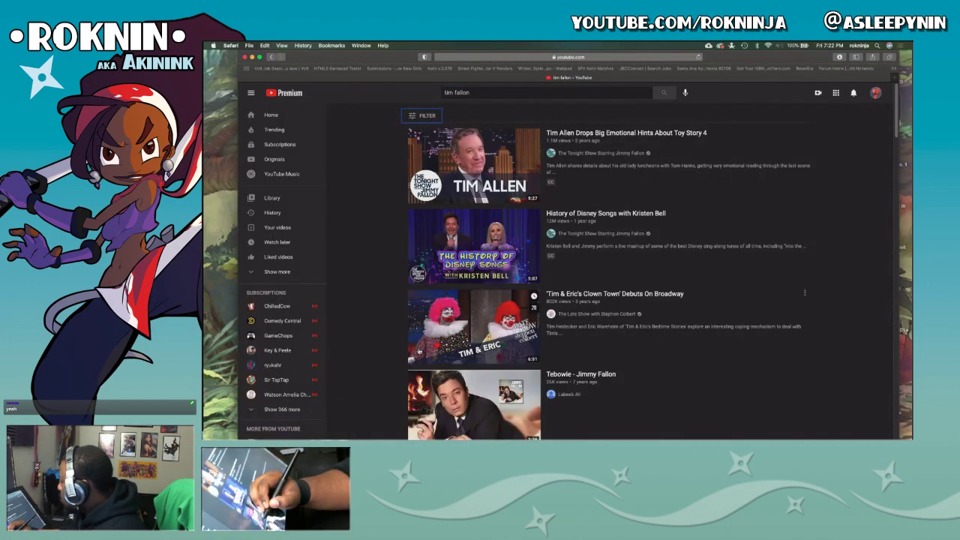
Correct the search term to "tim fallen", play The Best Of Tim Follin playlist and browse its tracks.
{"action": "left_click", "coordinate": [471, 92]}
{"action": "key", "text": "BackSpace"}
{"action": "key", "text": "BackSpace"}
{"action": "type", "text": "en"}
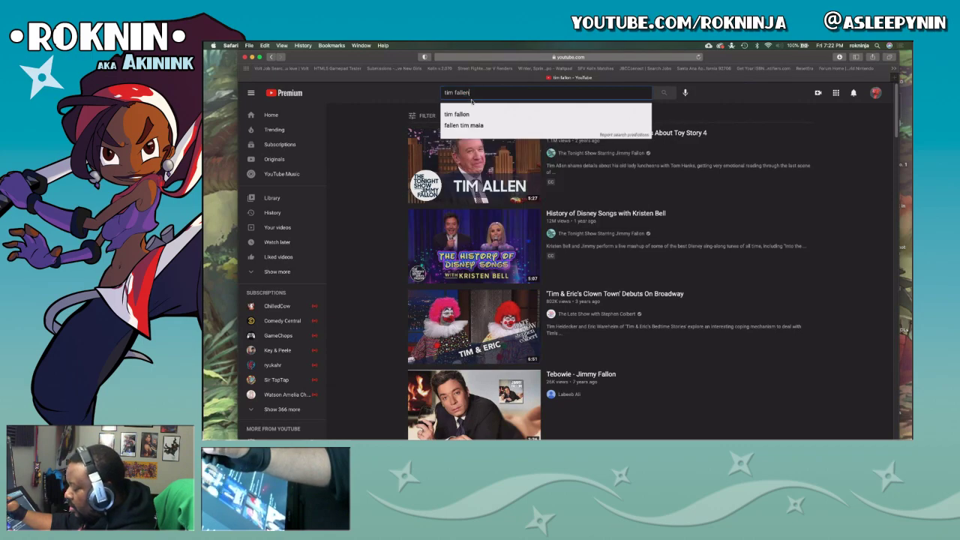
{"action": "key", "text": "Return"}
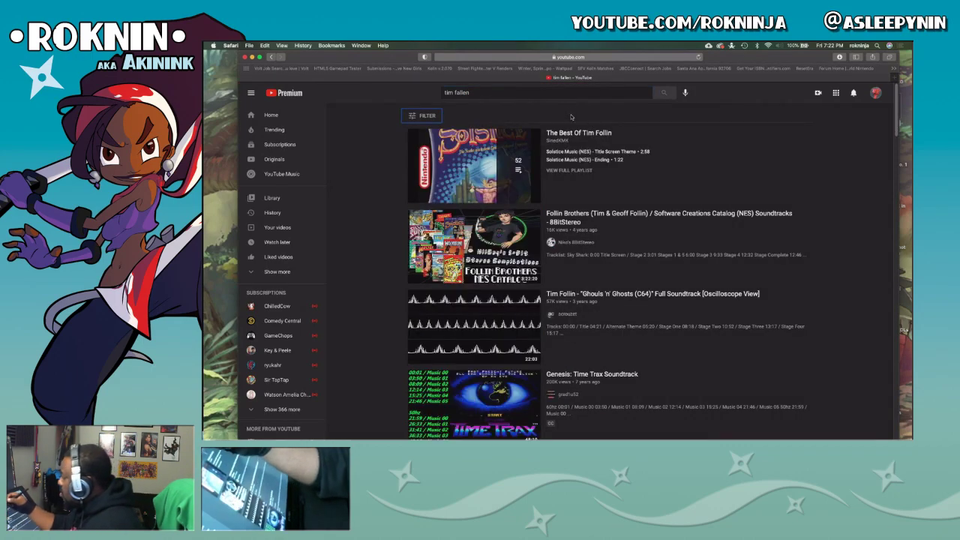
{"action": "left_click", "coordinate": [582, 133]}
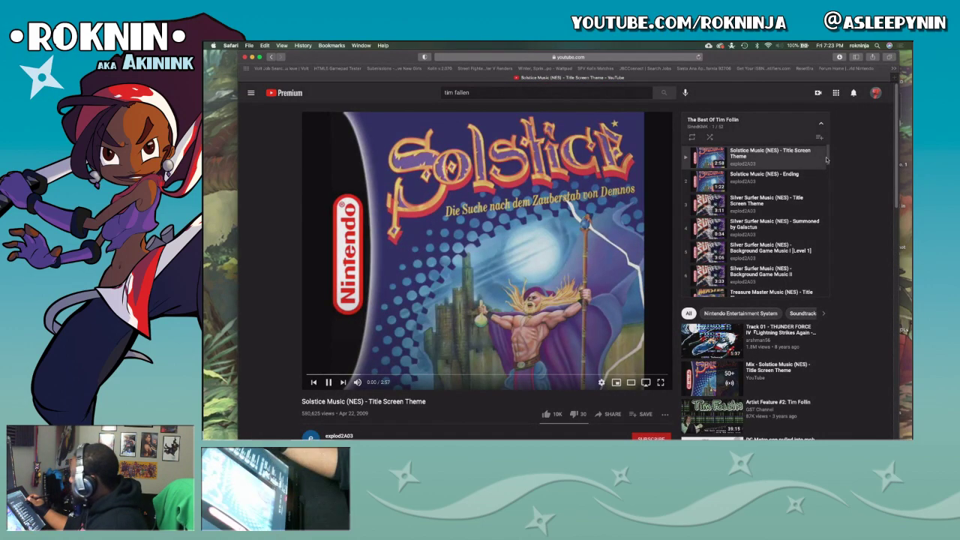
{"action": "left_click_drag", "start_coordinate": [827, 159], "coordinate": [817, 204]}
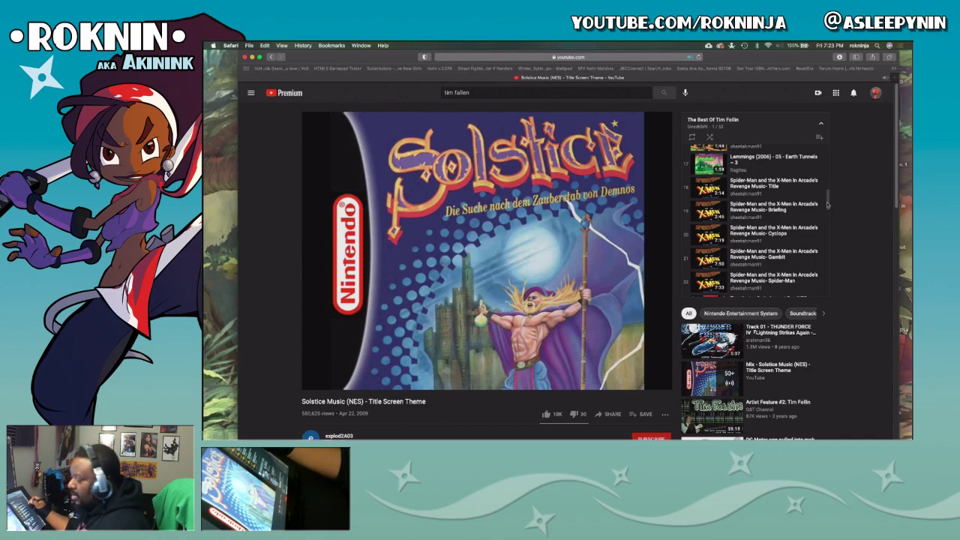
Switch to Photoshop, raise the sound volume and save the huntress illustration.
{"action": "key", "text": "super+Tab"}
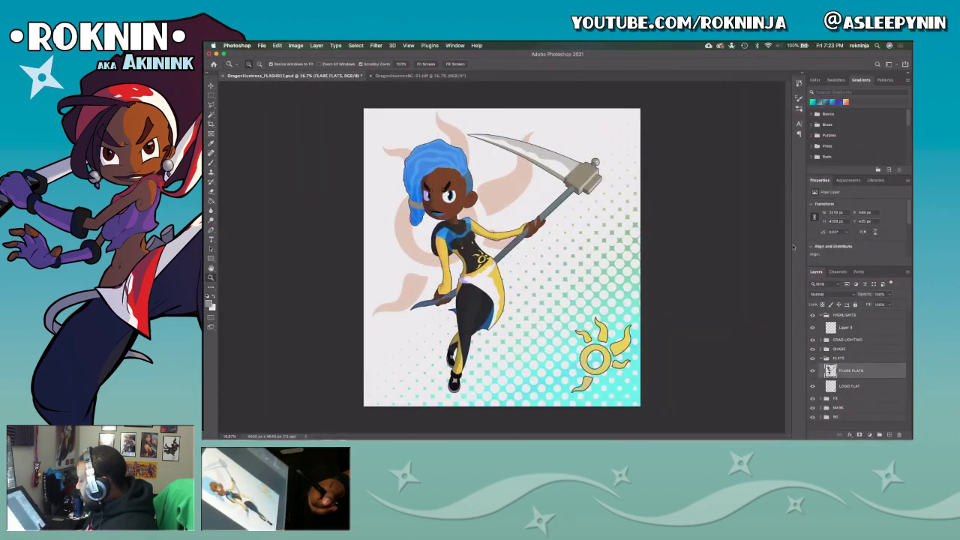
{"action": "key", "text": "super+Tab"}
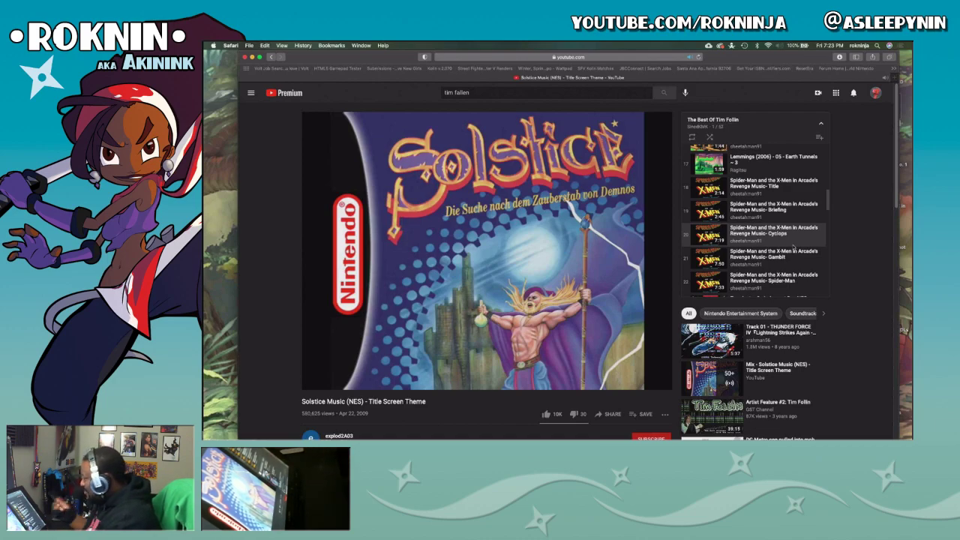
{"action": "key", "text": "super+Tab"}
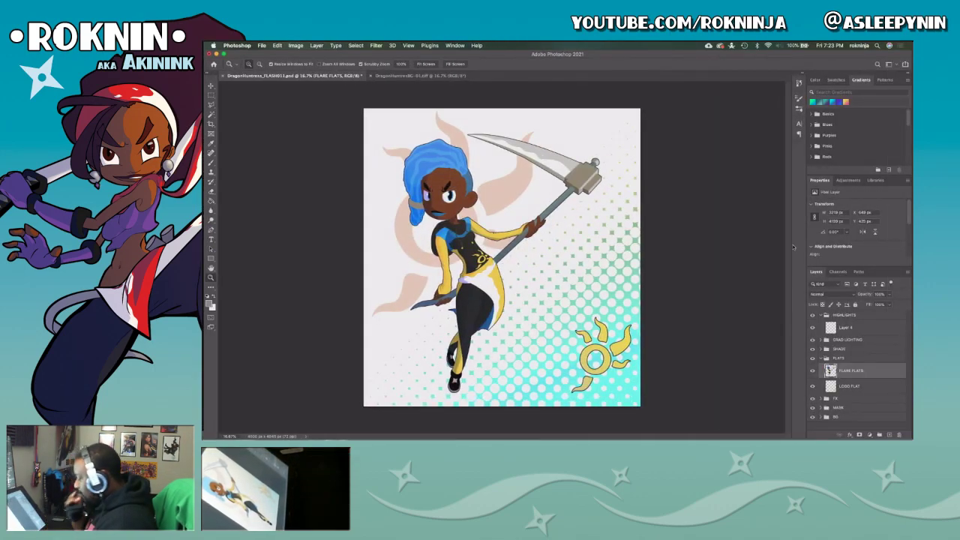
{"action": "key", "text": "XF86AudioRaiseVolume"}
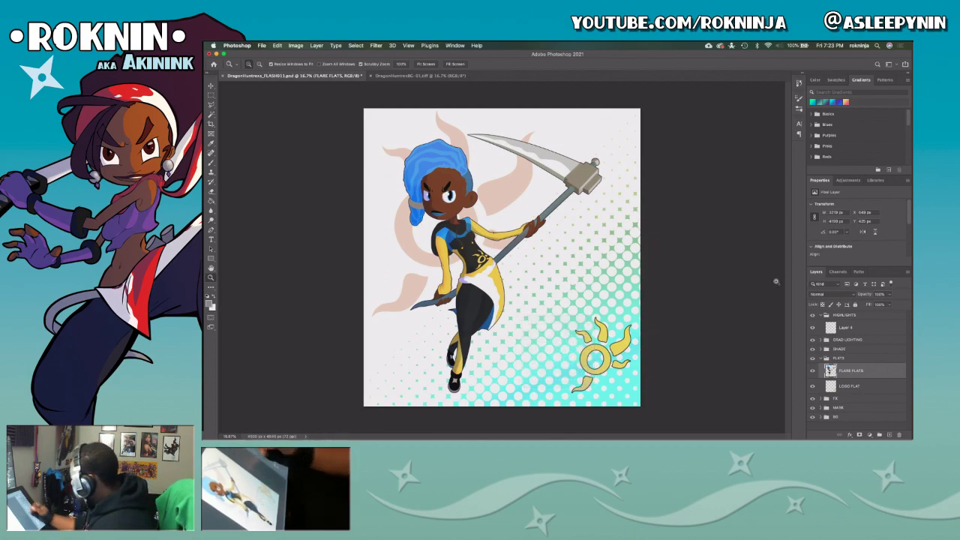
{"action": "left_click", "coordinate": [637, 333]}
{"action": "left_click_drag", "start_coordinate": [537, 307], "coordinate": [640, 356]}
{"action": "key", "text": "ctrl+s"}
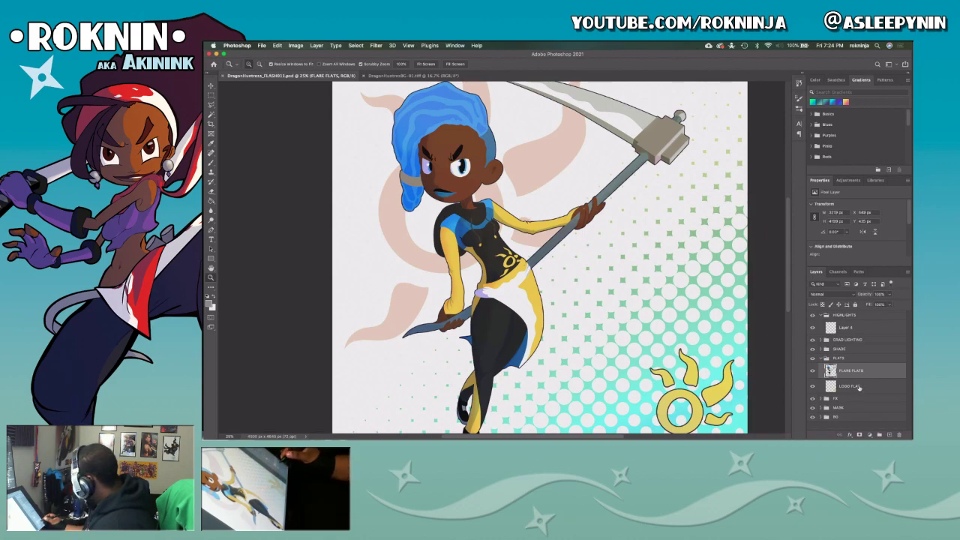
Check which layer colours the corner sun logo by toggling LOGO FLAT and the lower layer of the FX group.
{"action": "left_click", "coordinate": [812, 385]}
{"action": "left_click", "coordinate": [812, 386]}
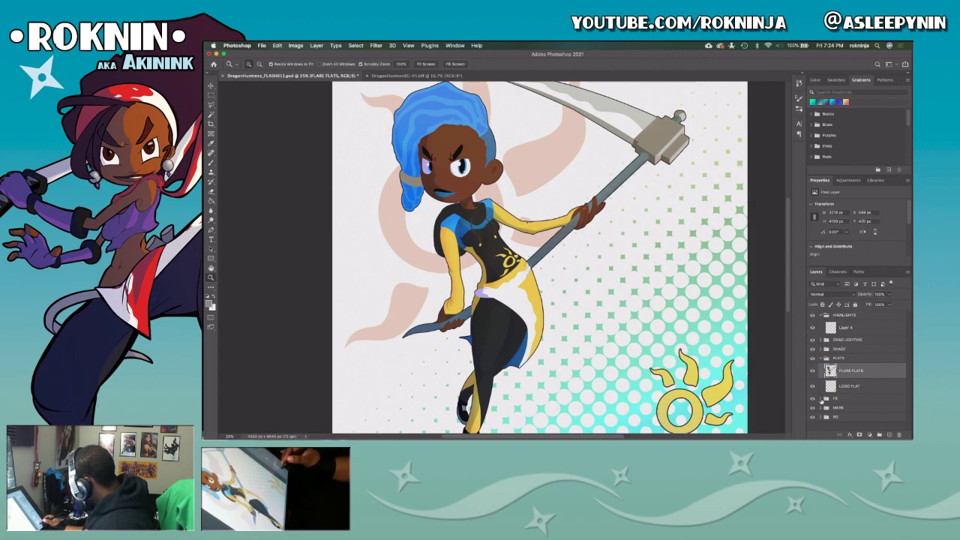
{"action": "left_click", "coordinate": [822, 399]}
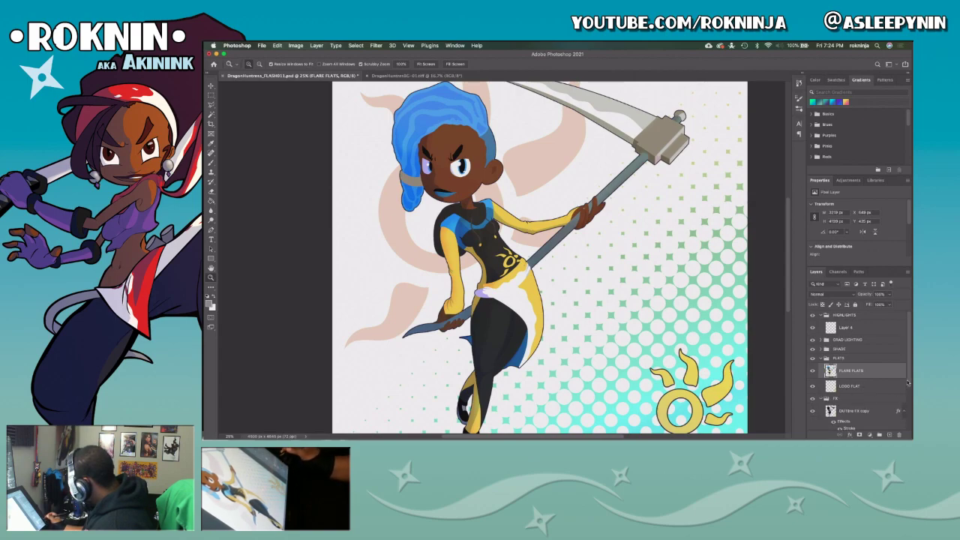
{"action": "scroll", "coordinate": [907, 383], "scroll_direction": "down", "scroll_amount": 3}
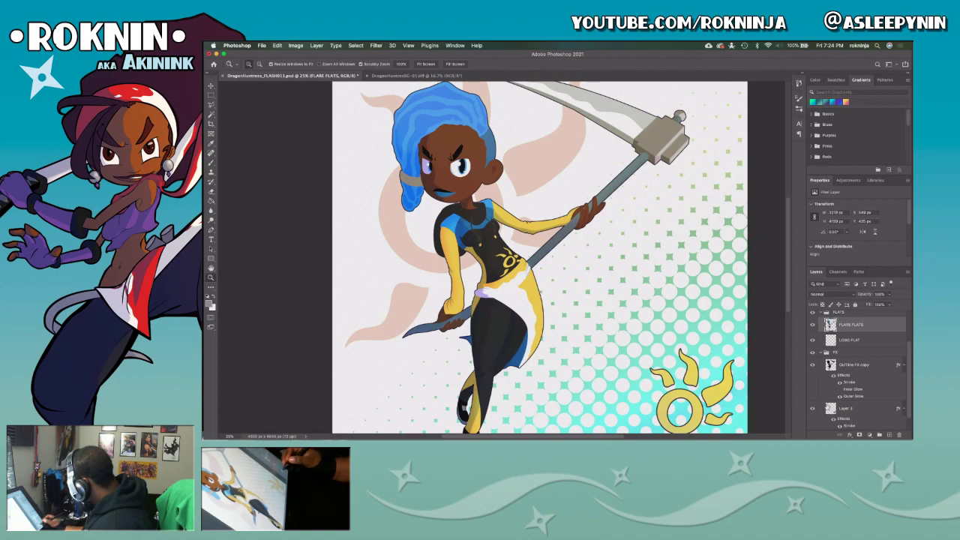
{"action": "left_click", "coordinate": [812, 409]}
{"action": "left_click", "coordinate": [812, 409]}
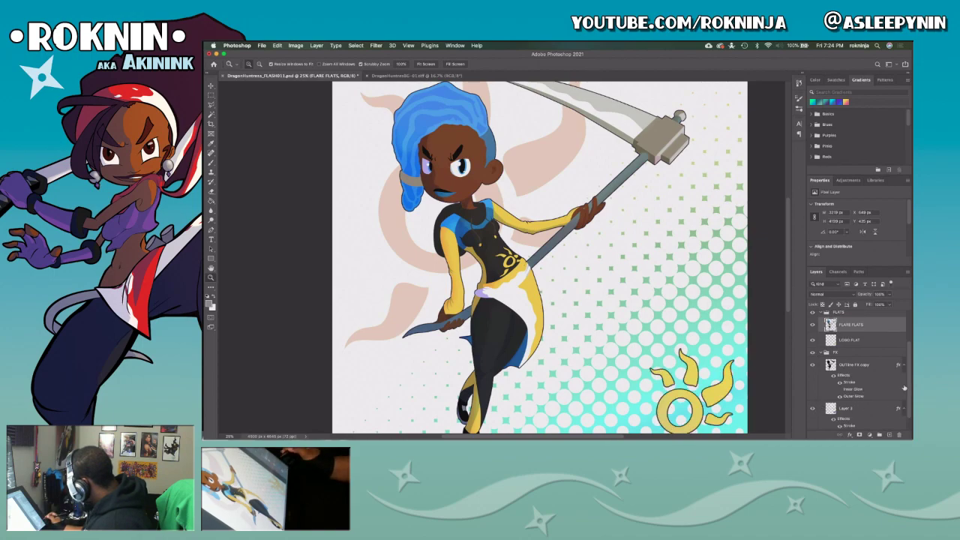
{"action": "scroll", "coordinate": [905, 375], "scroll_direction": "down", "scroll_amount": 2}
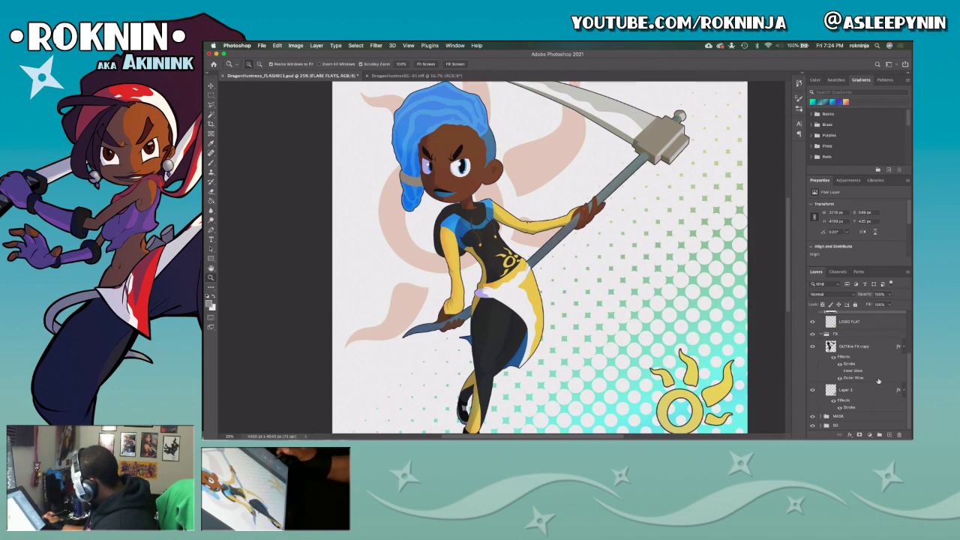
{"action": "left_click", "coordinate": [824, 333]}
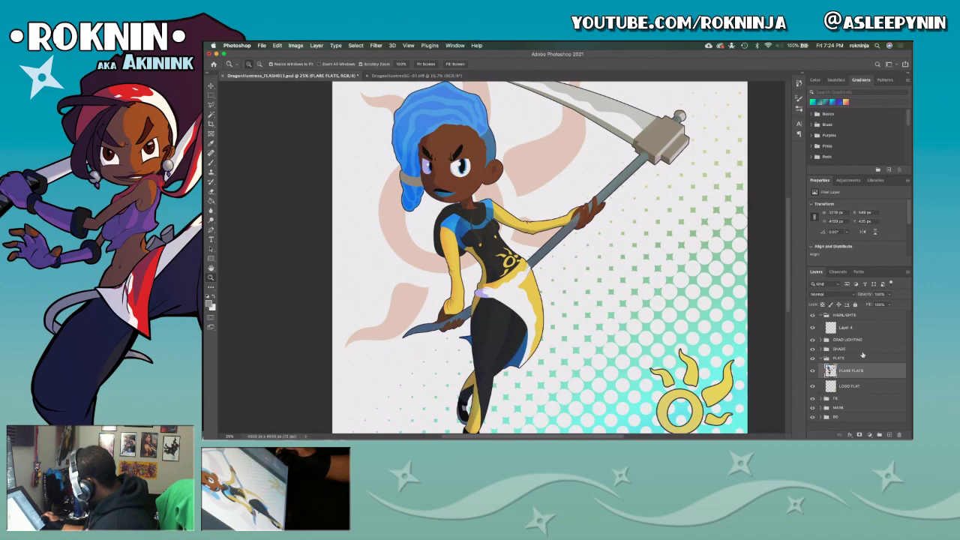
Check the FLARE FLATS layer by toggling its visibility, and hide the LOGO FLAT layer in the FLATS group.
{"action": "left_click", "coordinate": [821, 358]}
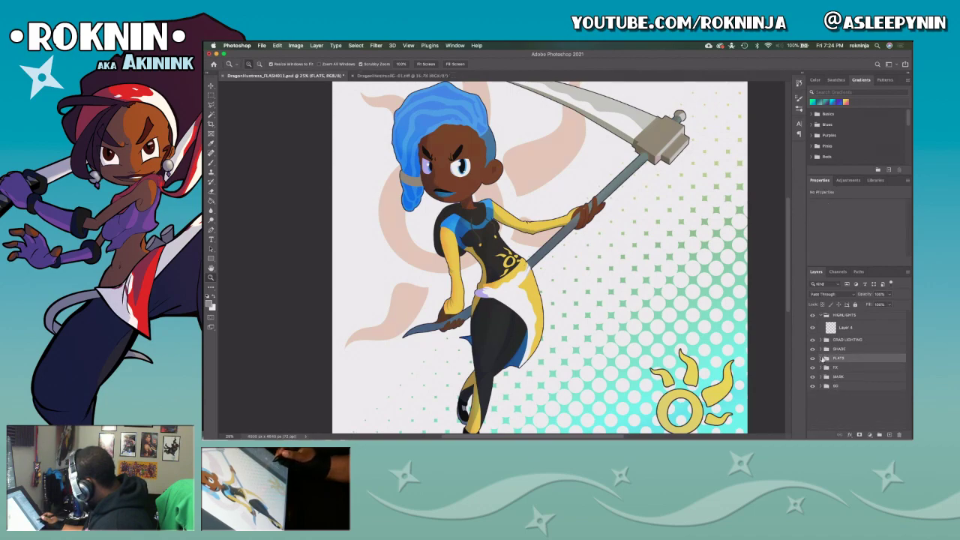
{"action": "left_click", "coordinate": [822, 350]}
{"action": "left_click", "coordinate": [822, 349]}
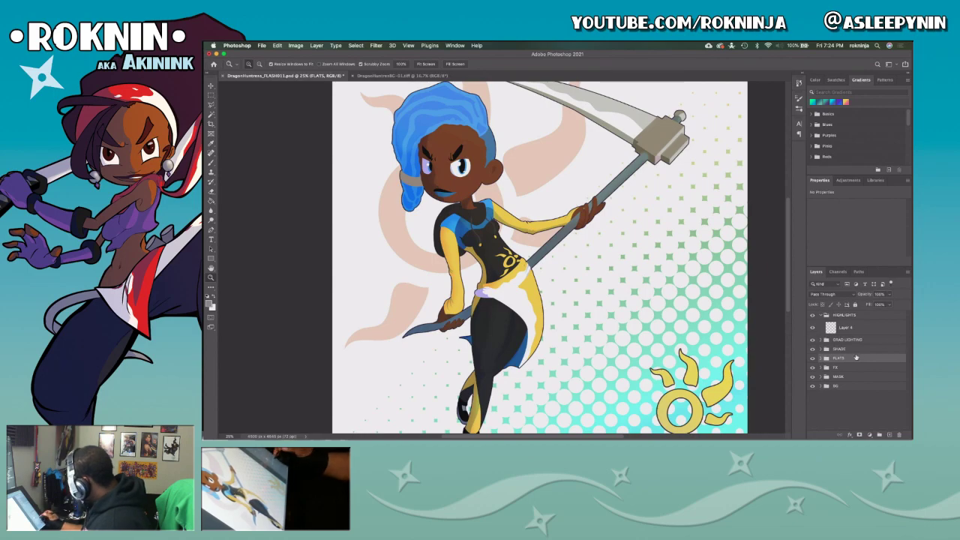
{"action": "left_click", "coordinate": [825, 358]}
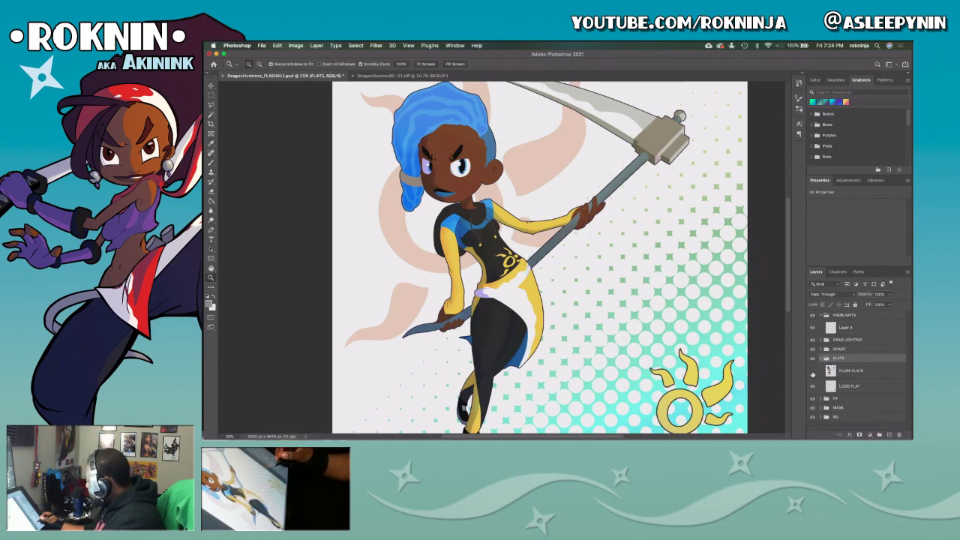
{"action": "left_click", "coordinate": [812, 372]}
{"action": "left_click", "coordinate": [812, 372]}
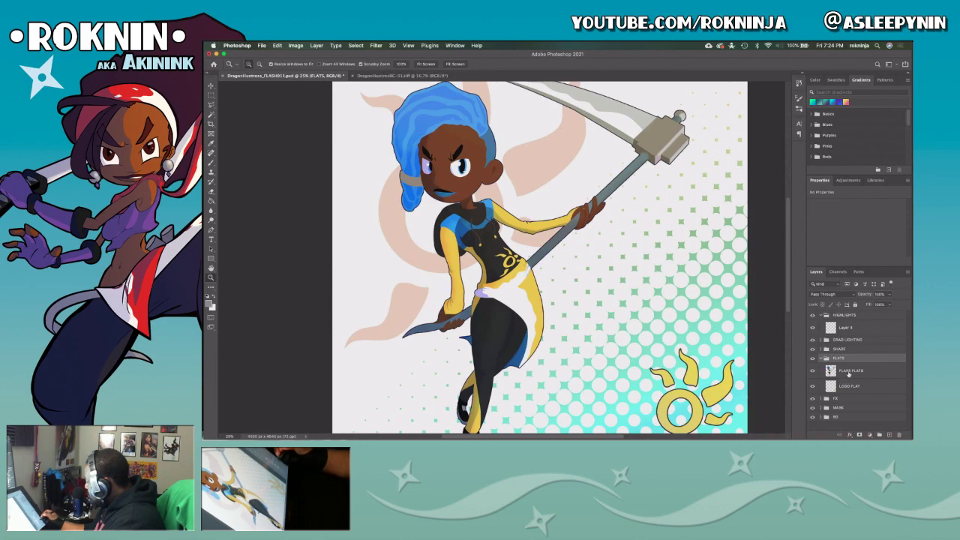
{"action": "left_click", "coordinate": [813, 388]}
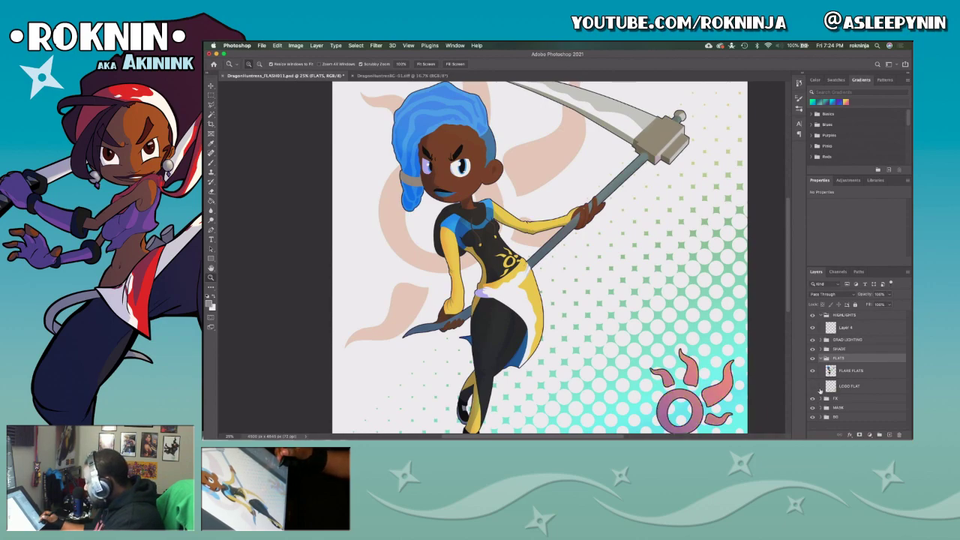
{"action": "key", "text": "super+minus"}
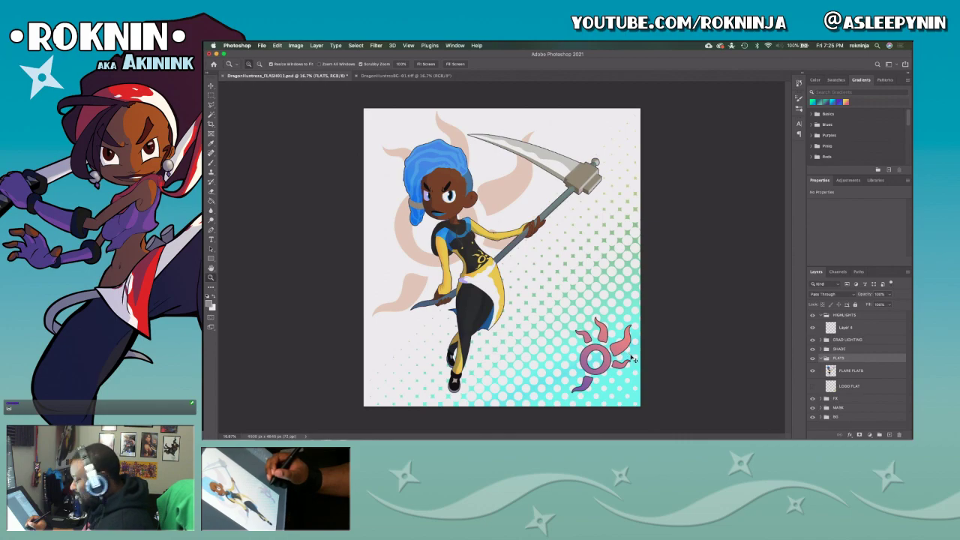
Switch to the YouTube page in Safari and play "Plok! - Beach" from The Best Of Tim Follin playlist.
{"action": "key", "text": "super+Tab"}
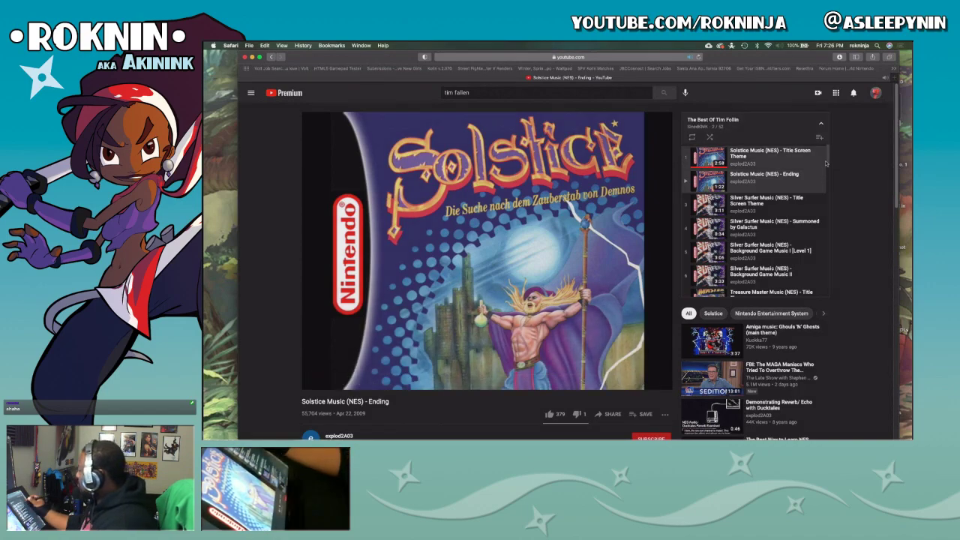
{"action": "left_click_drag", "start_coordinate": [828, 162], "coordinate": [828, 240]}
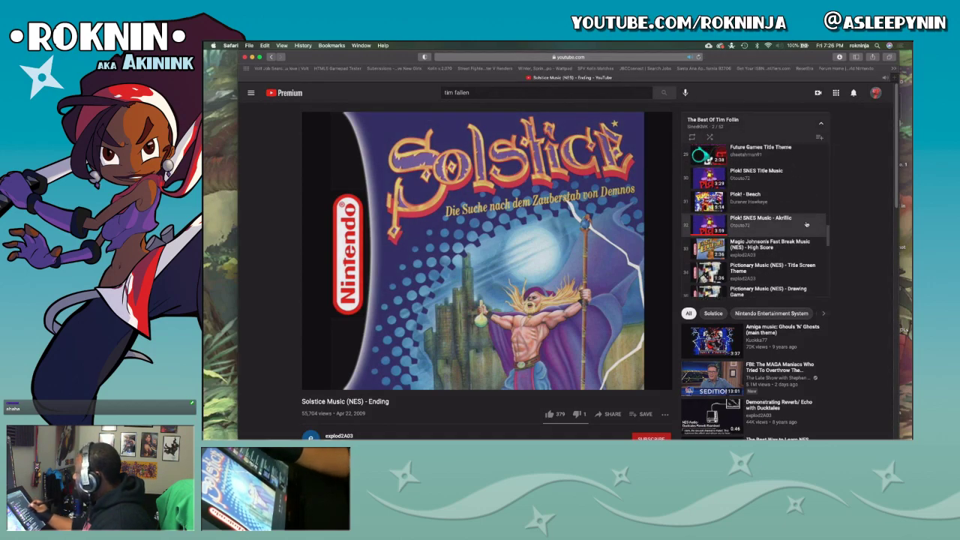
{"action": "left_click", "coordinate": [754, 198]}
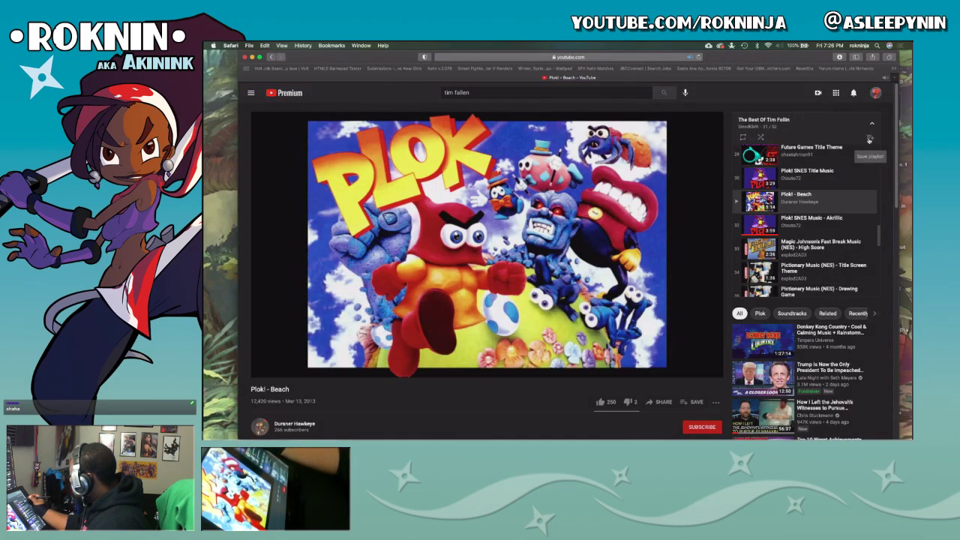
Switch to the other YouTube account and save The Best Of Tim Follin playlist there.
{"action": "left_click", "coordinate": [875, 93]}
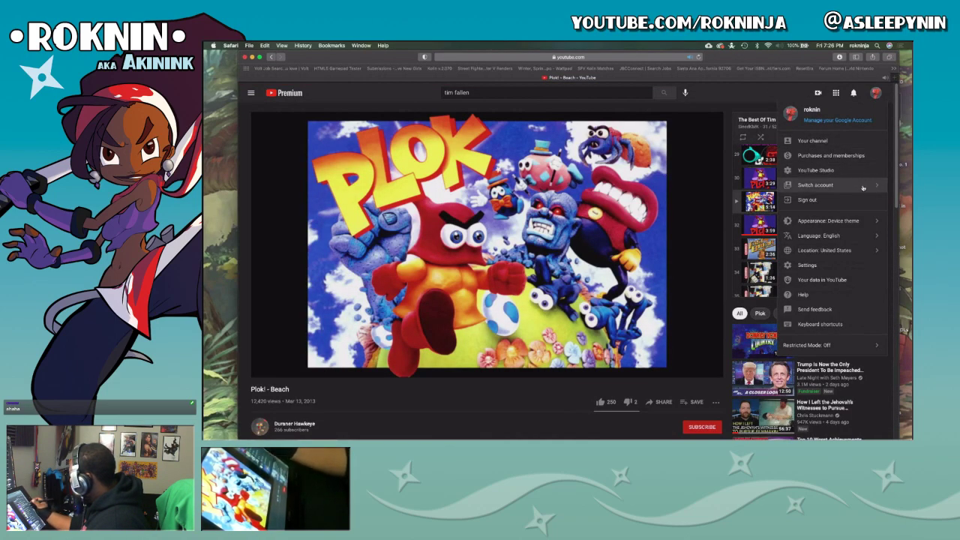
{"action": "left_click", "coordinate": [862, 185]}
{"action": "left_click", "coordinate": [840, 185]}
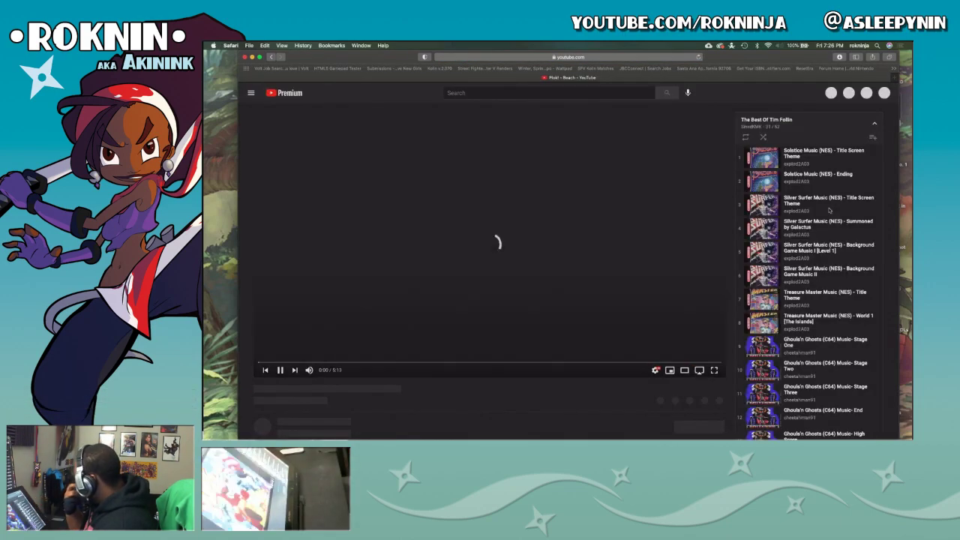
{"action": "left_click", "coordinate": [870, 138]}
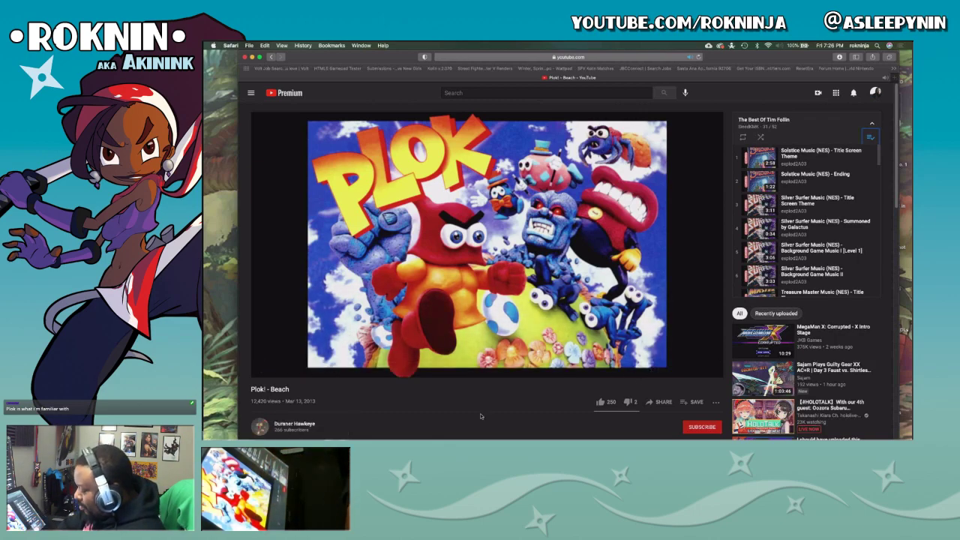
Return to the huntress illustration in Photoshop and raise the sound volume.
{"action": "key", "text": "super+Tab"}
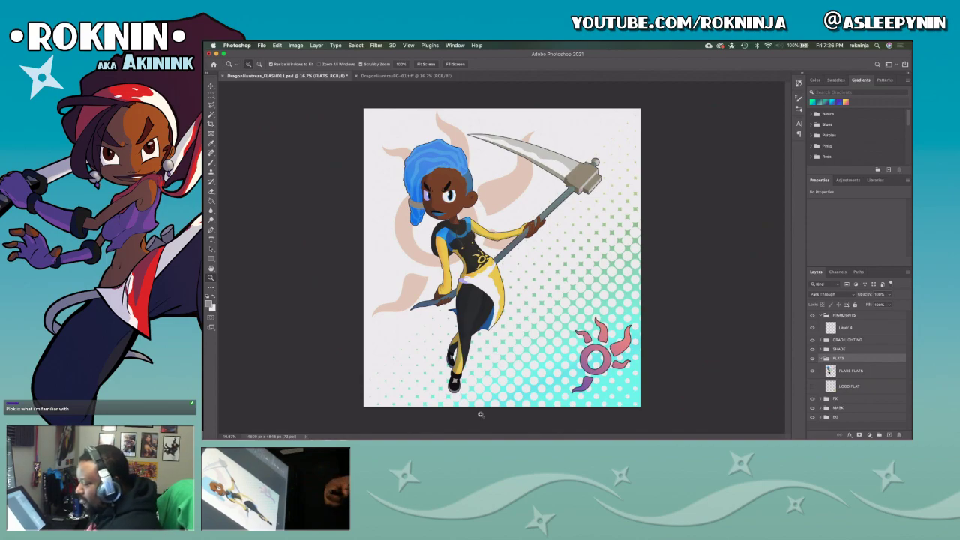
{"action": "key", "text": "XF86AudioRaiseVolume"}
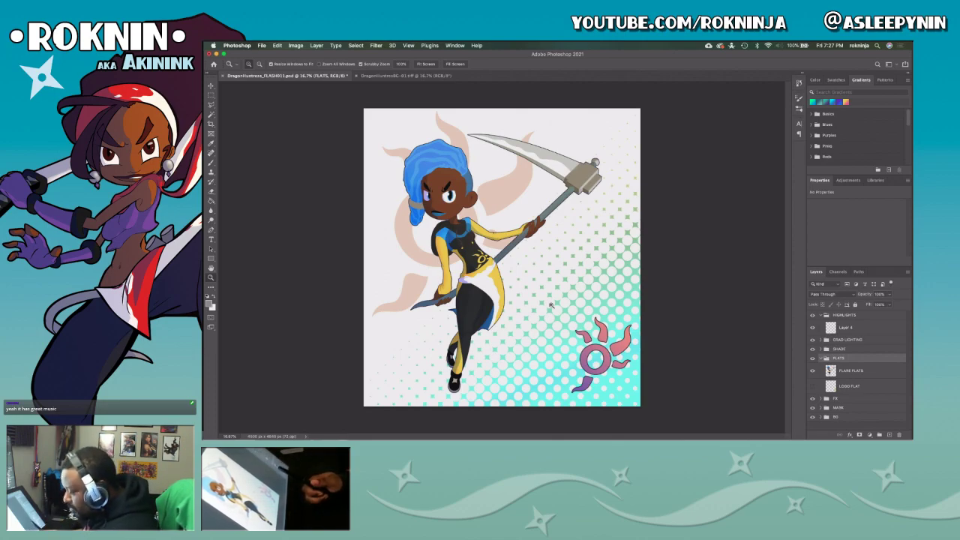
{"action": "key", "text": "XF86AudioRaiseVolume"}
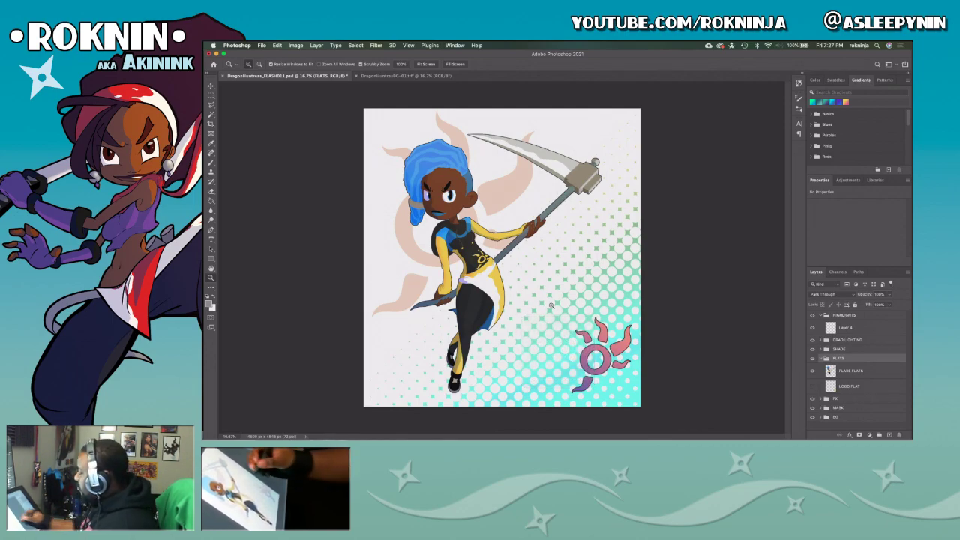
Select Layer 4 in the HIGHLIGHTS group and set the Brush to paint in white, framing the huntress's face.
{"action": "left_click", "coordinate": [566, 237]}
{"action": "left_click_drag", "start_coordinate": [587, 283], "coordinate": [642, 285]}
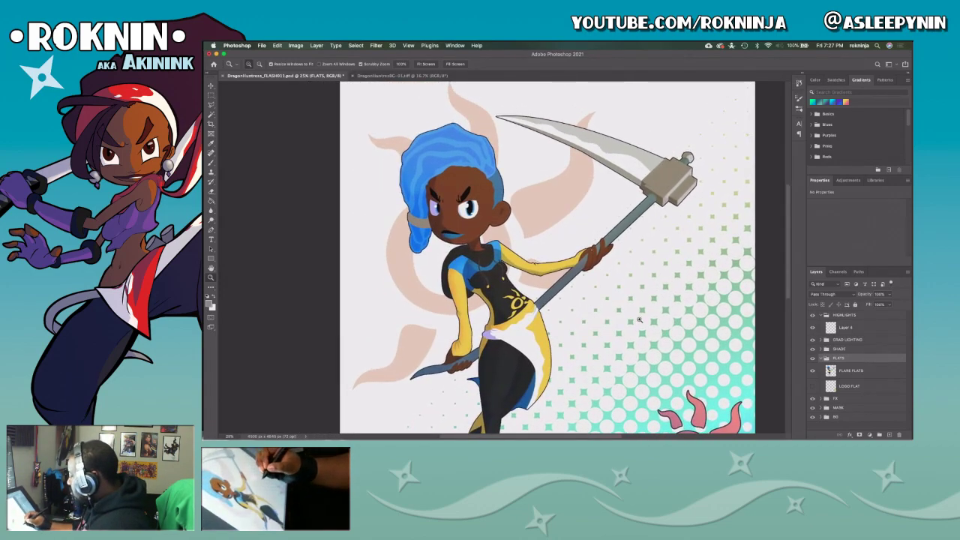
{"action": "left_click", "coordinate": [638, 323]}
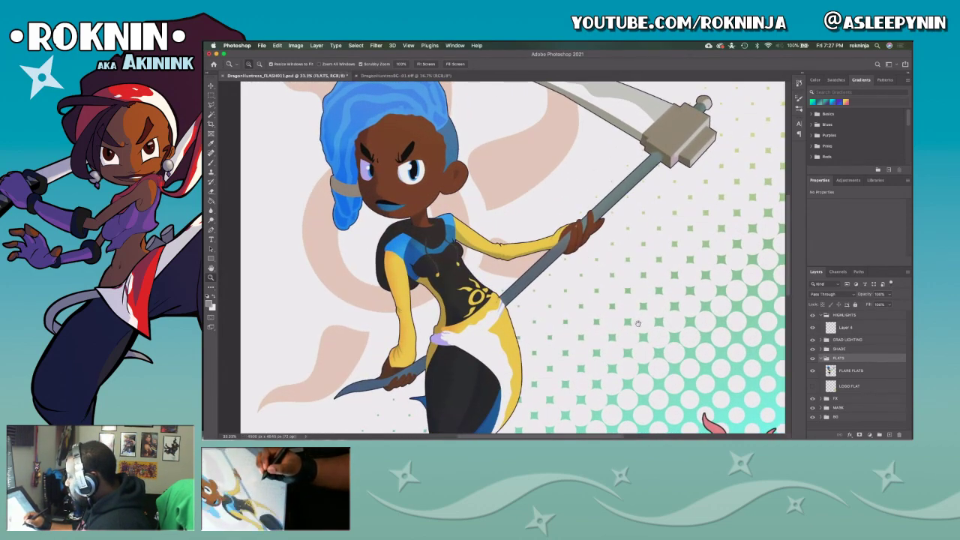
{"action": "left_click", "coordinate": [545, 276]}
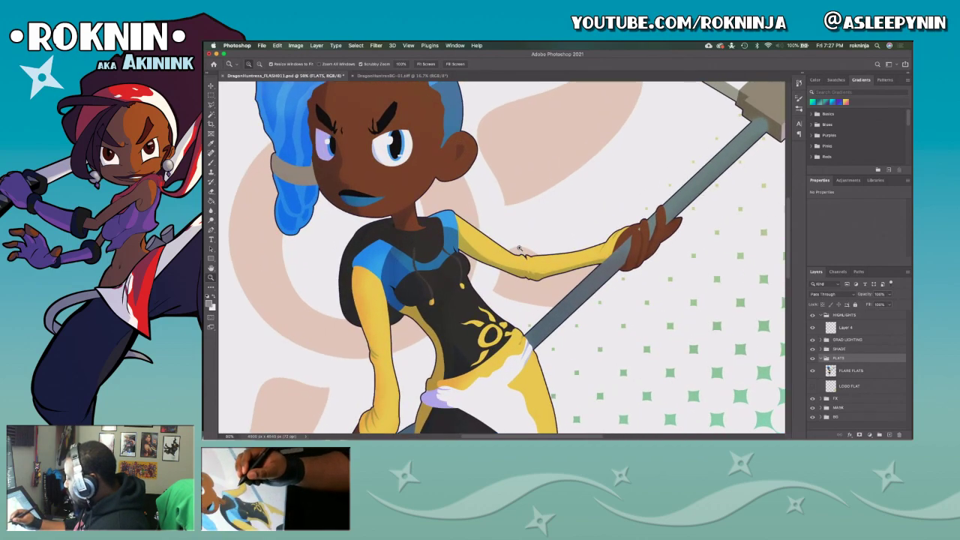
{"action": "left_click", "coordinate": [558, 279]}
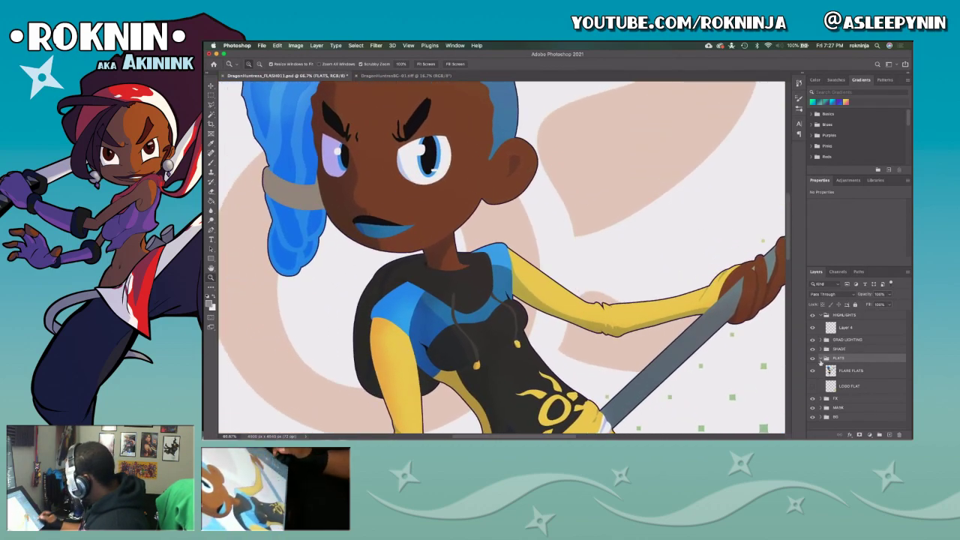
{"action": "left_click", "coordinate": [841, 328]}
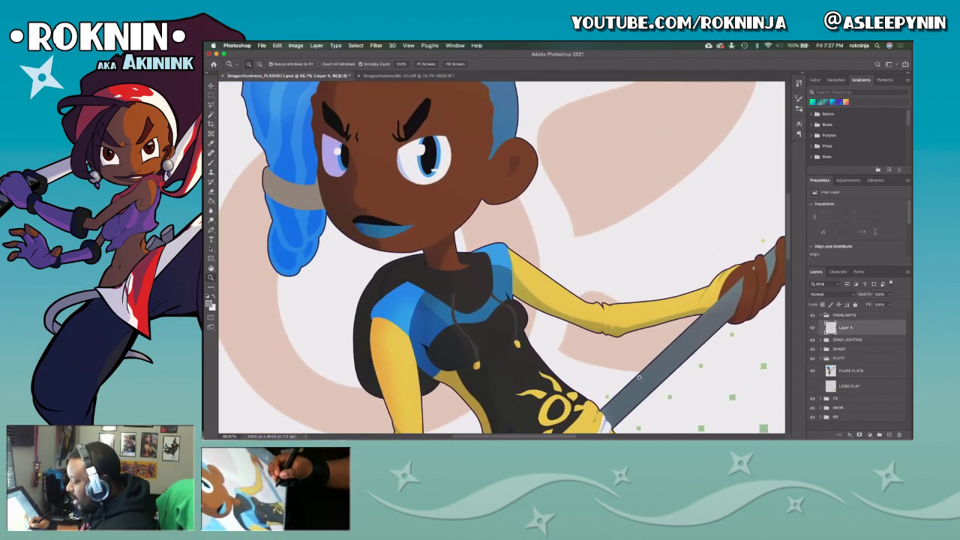
{"action": "key", "text": "b"}
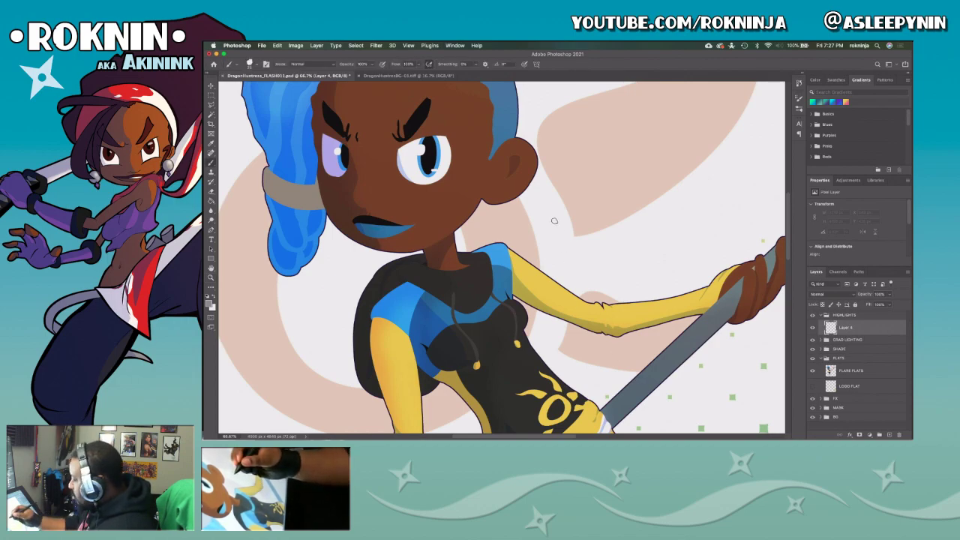
{"action": "left_click", "coordinate": [208, 296]}
{"action": "left_click", "coordinate": [213, 297]}
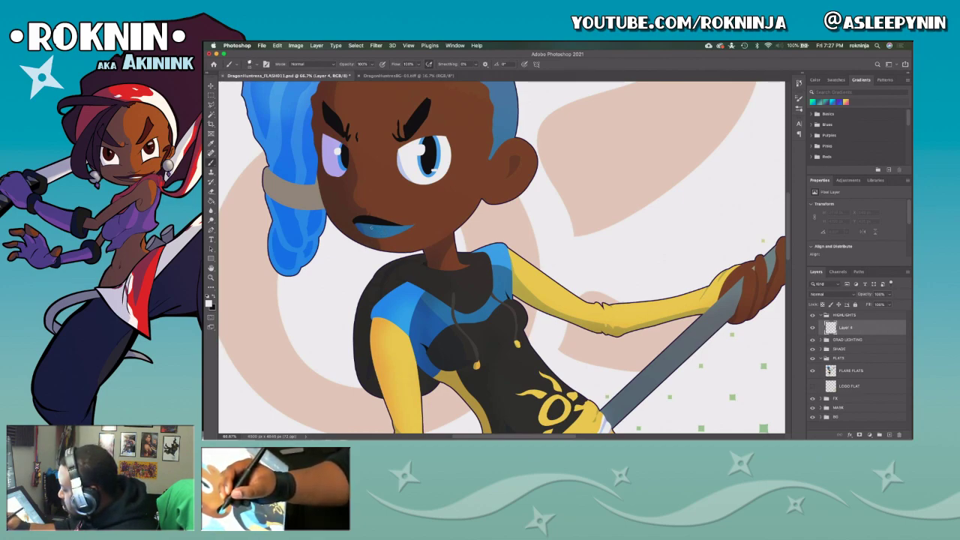
Try small white highlight strokes on the huntress's blue lower lip, undoing them.
{"action": "left_click", "coordinate": [371, 225]}
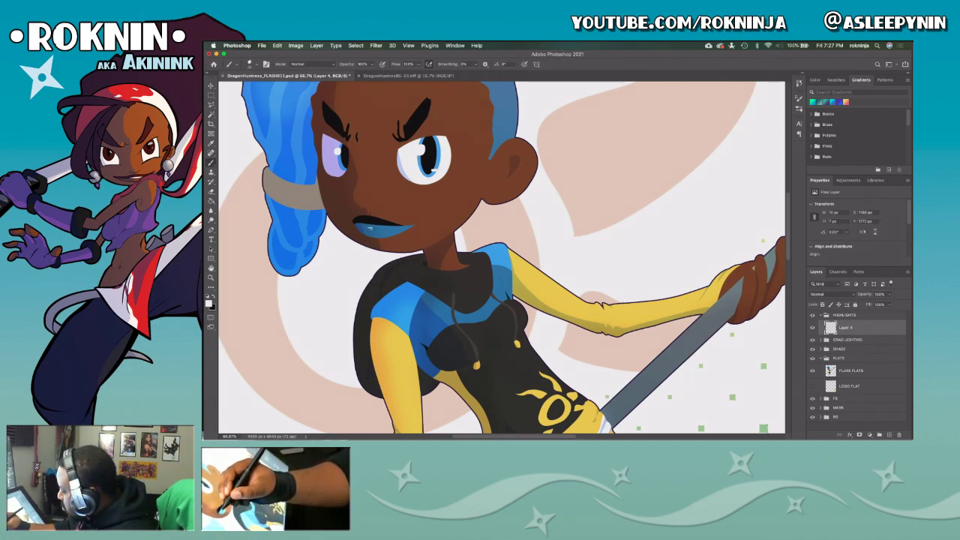
{"action": "key", "text": "super+z"}
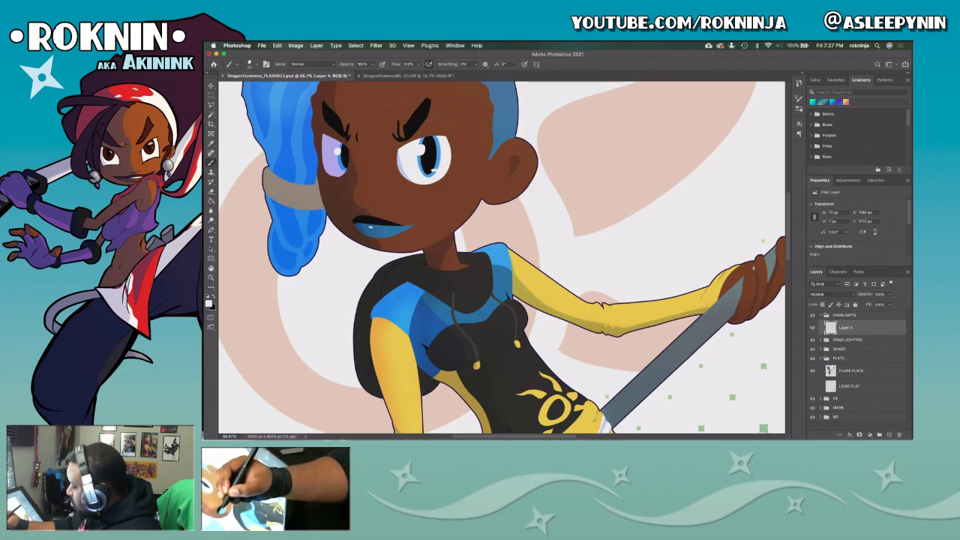
{"action": "left_click", "coordinate": [376, 227]}
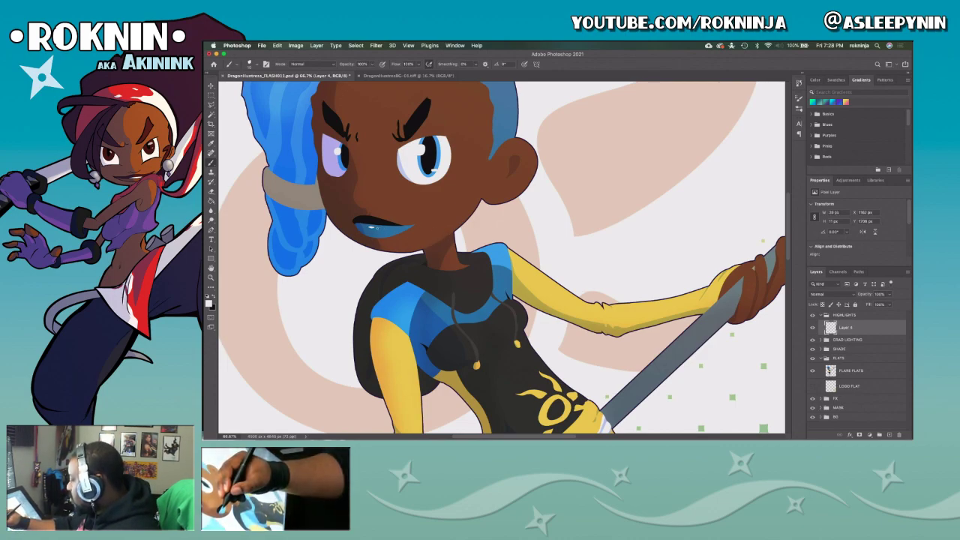
{"action": "left_click_drag", "start_coordinate": [369, 226], "coordinate": [377, 228]}
{"action": "key", "text": "super+z"}
{"action": "key", "text": "super+z"}
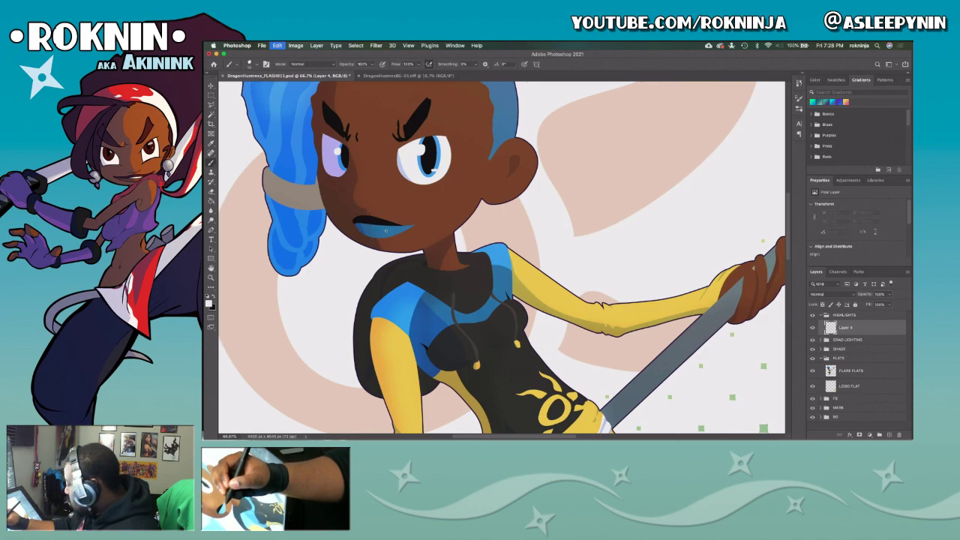
Choose the Hard Round brush from General Brushes and paint a small white highlight on the lower lip, undoing the extra dab.
{"action": "left_click", "coordinate": [258, 65]}
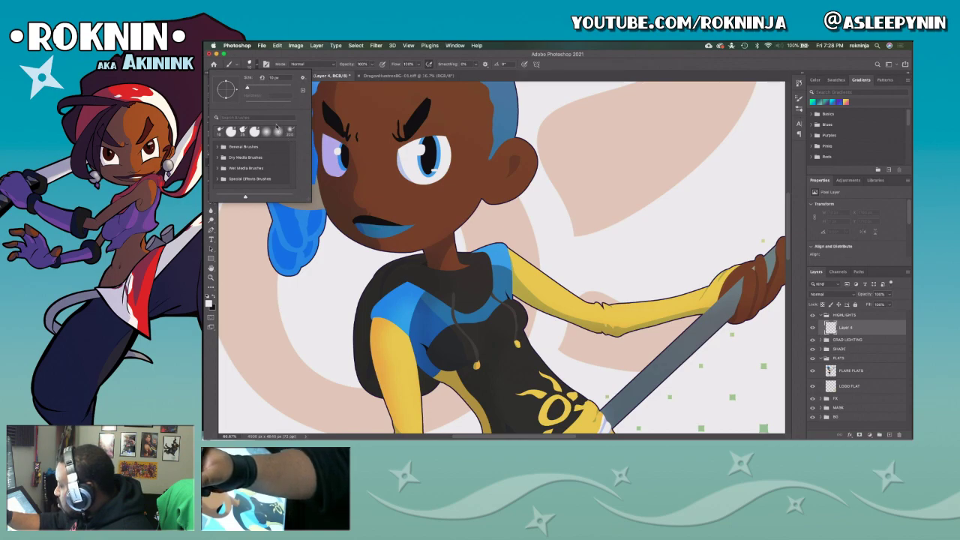
{"action": "left_click", "coordinate": [279, 132]}
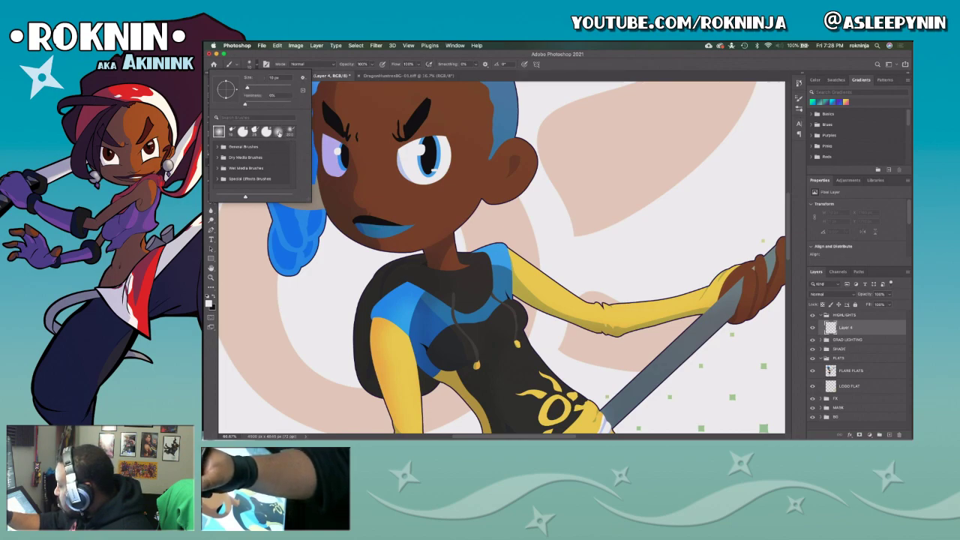
{"action": "mouse_move", "coordinate": [247, 104]}
{"action": "left_mouse_down"}
{"action": "mouse_move", "coordinate": [290, 101]}
{"action": "mouse_move", "coordinate": [234, 88]}
{"action": "left_mouse_up"}
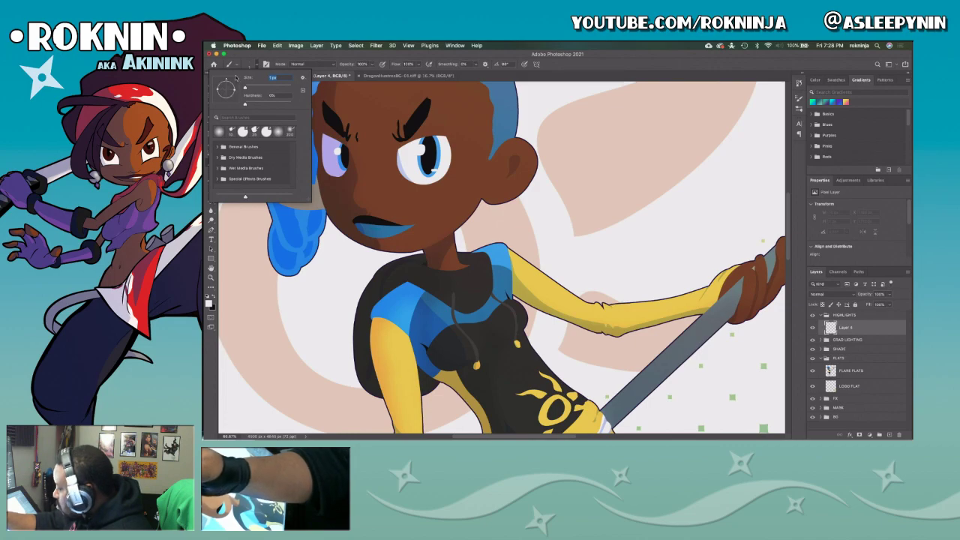
{"action": "left_click", "coordinate": [264, 115]}
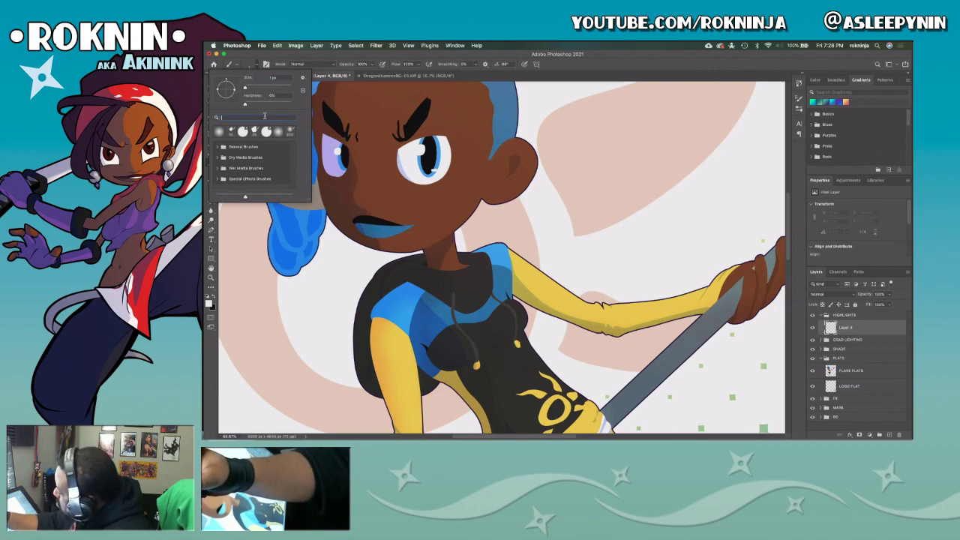
{"action": "left_click", "coordinate": [221, 147]}
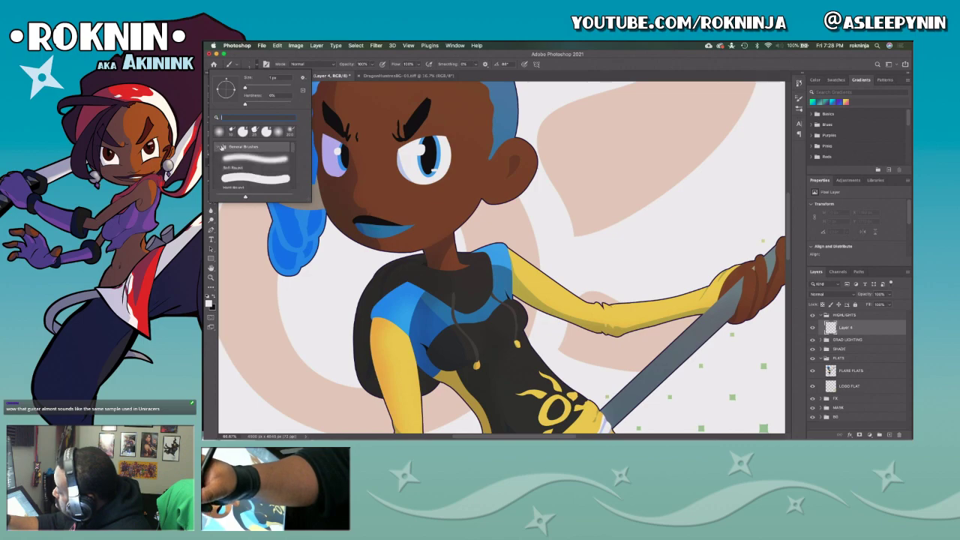
{"action": "left_click", "coordinate": [279, 177]}
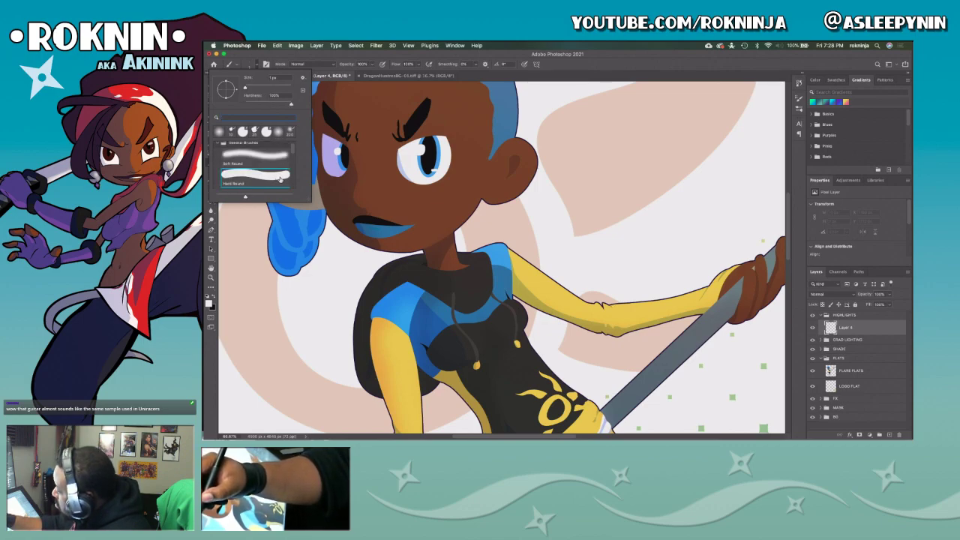
{"action": "left_click", "coordinate": [279, 177]}
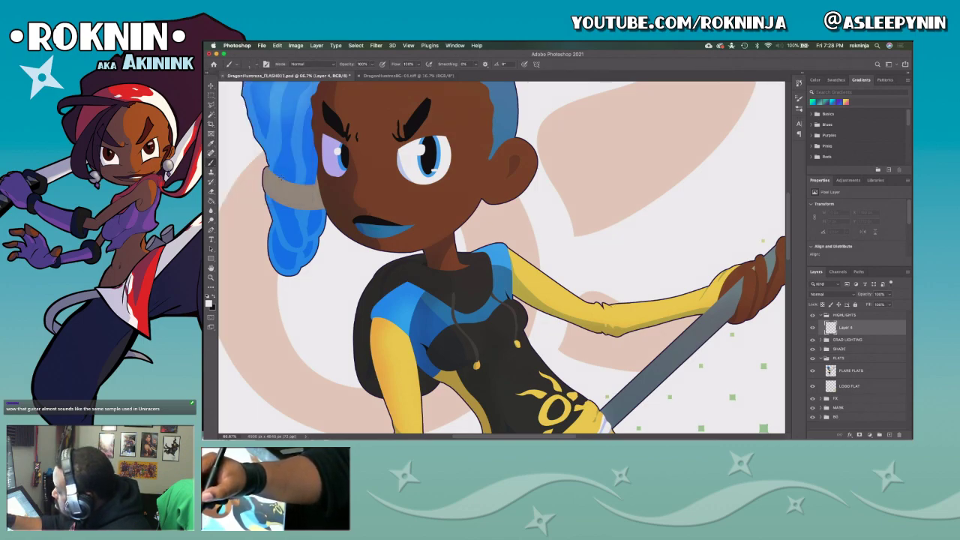
{"action": "left_click", "coordinate": [369, 227]}
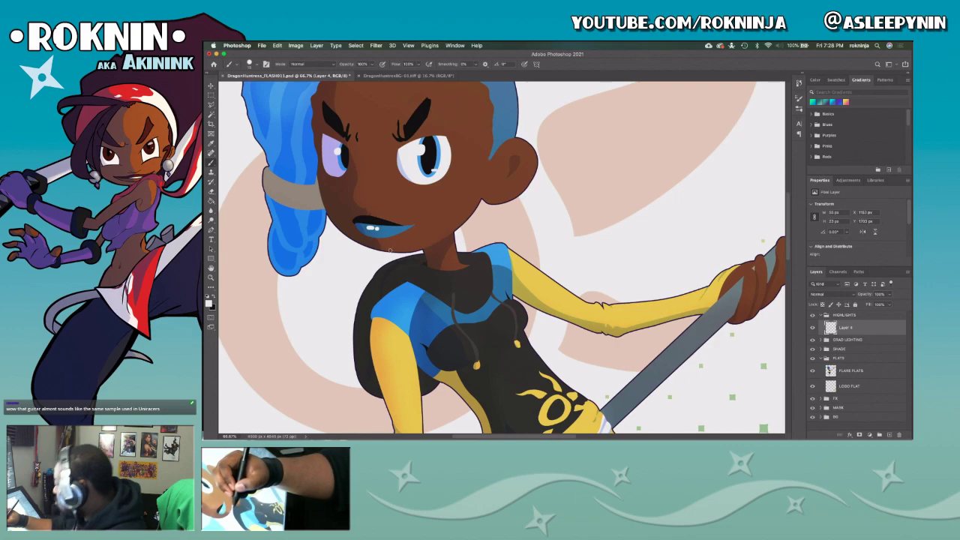
{"action": "key", "text": "ctrl+z"}
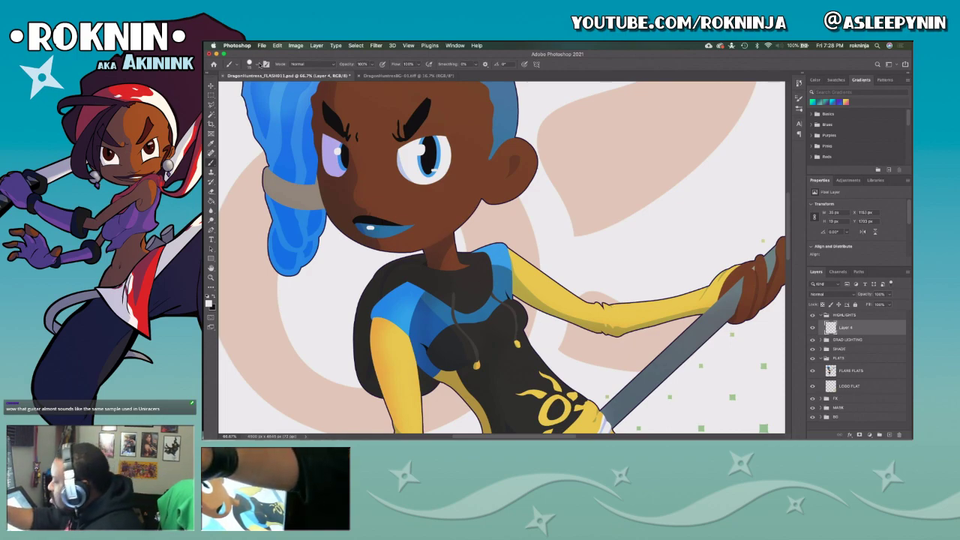
{"action": "left_click", "coordinate": [260, 65]}
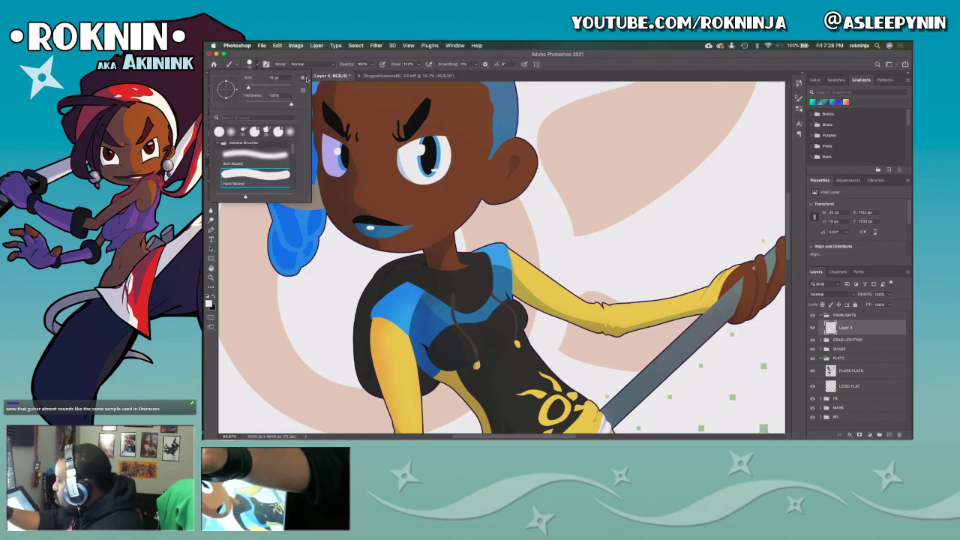
{"action": "left_click", "coordinate": [305, 78]}
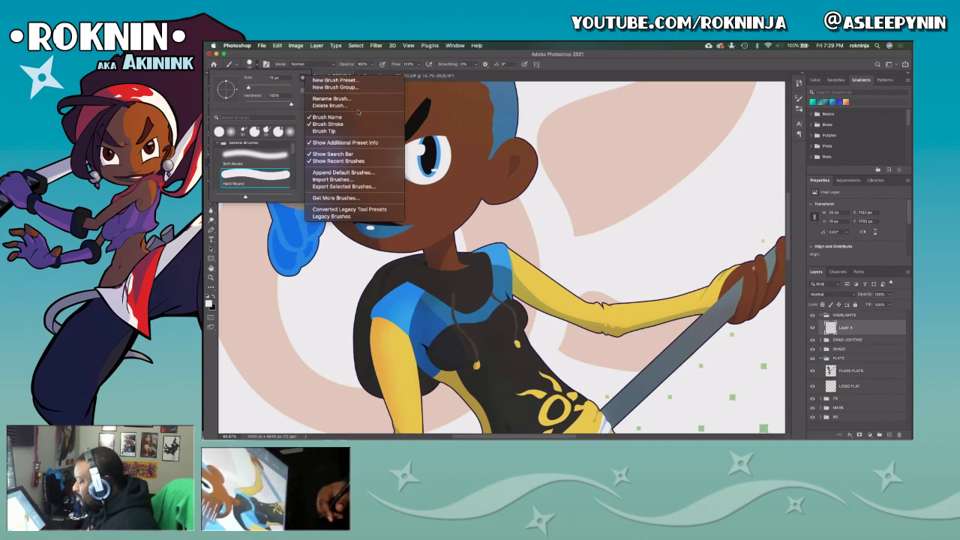
Switch to the YouTube page in Safari and replay the passage of "Plok! - Beach" around 3:14 to 3:20.
{"action": "key", "text": "super+Tab"}
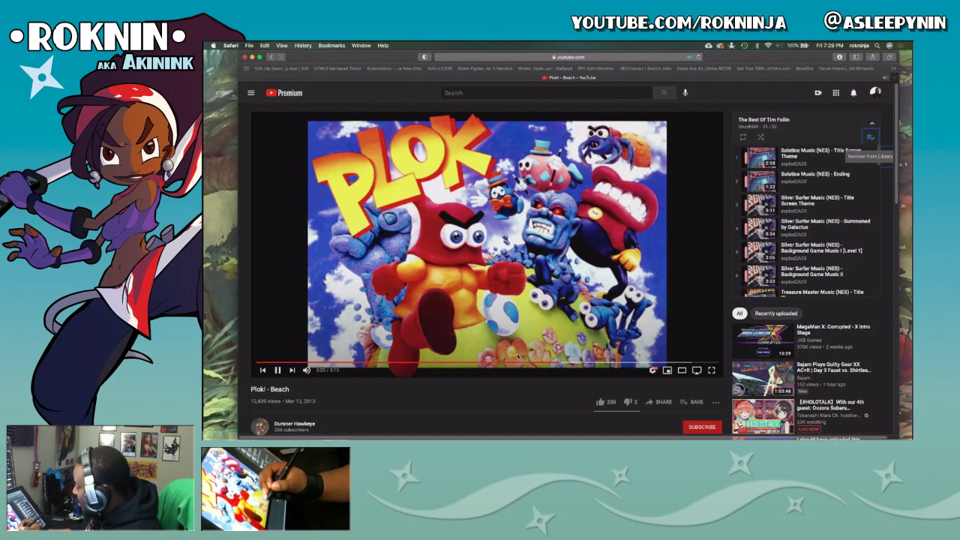
{"action": "left_click", "coordinate": [561, 364]}
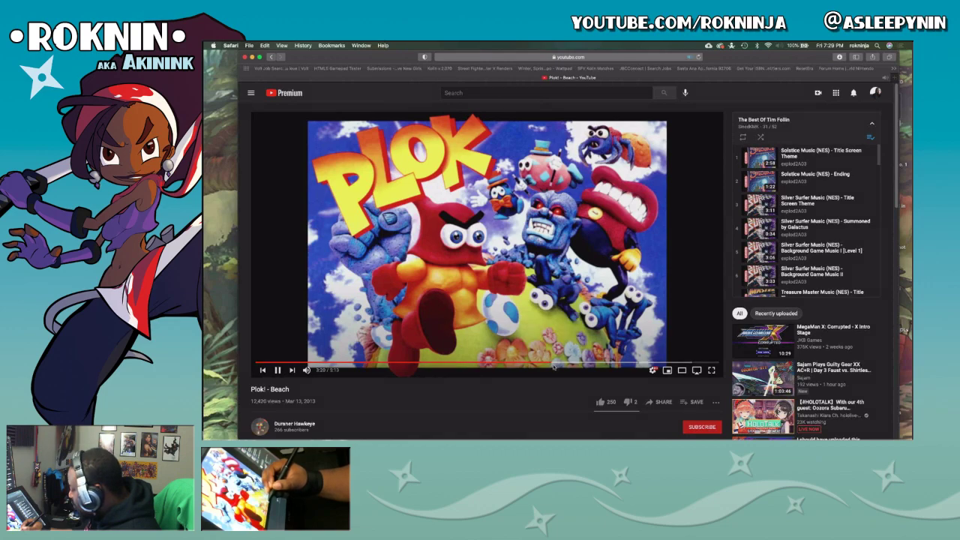
{"action": "left_click", "coordinate": [553, 365]}
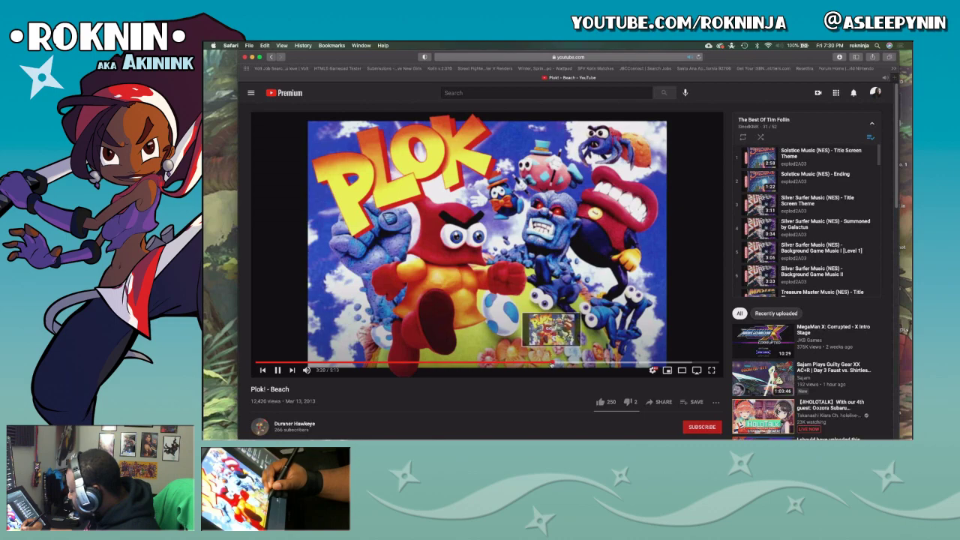
{"action": "left_click", "coordinate": [551, 366]}
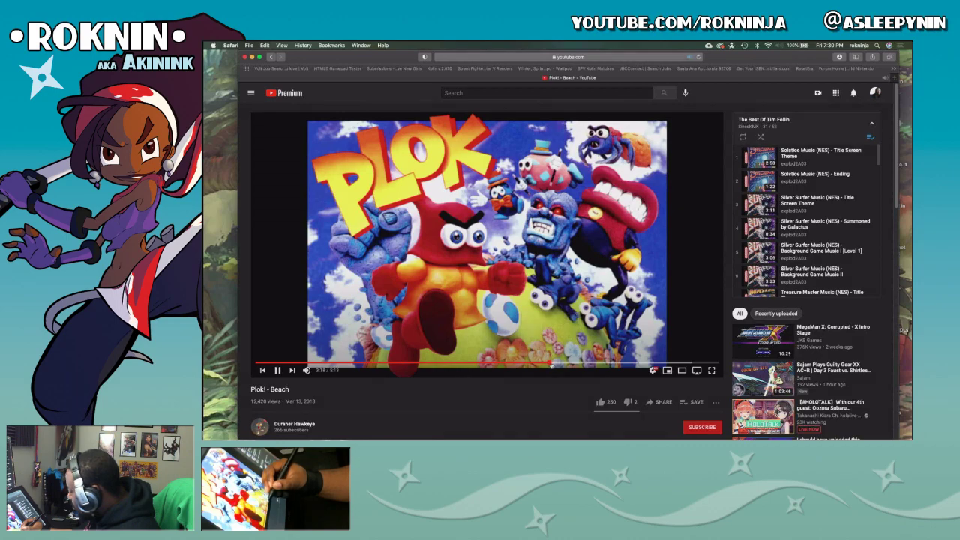
{"action": "left_click", "coordinate": [551, 365]}
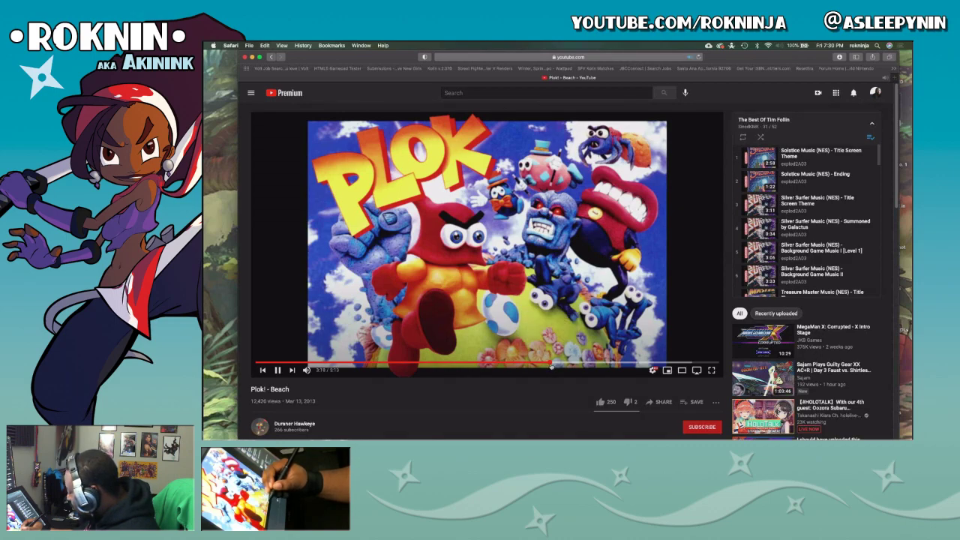
{"action": "left_click", "coordinate": [550, 366]}
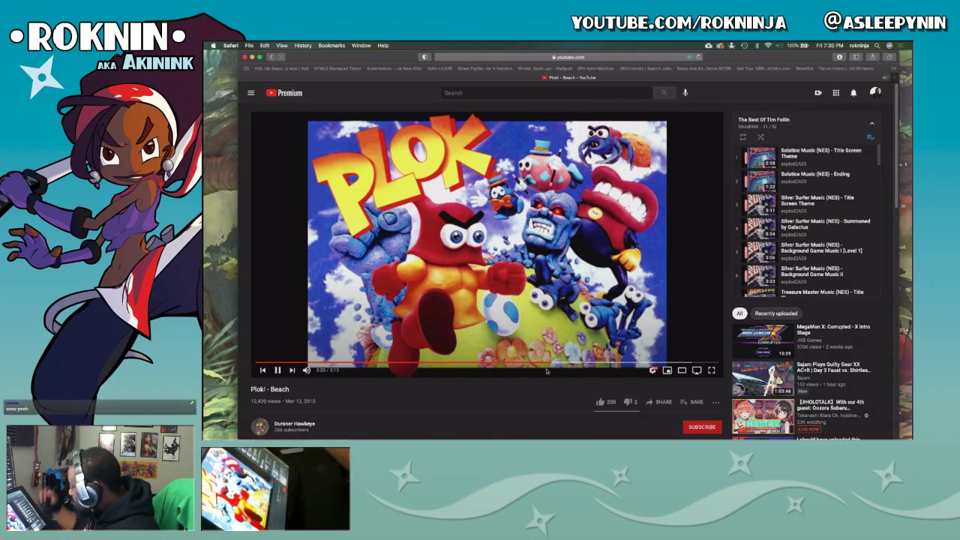
{"action": "left_click", "coordinate": [277, 369]}
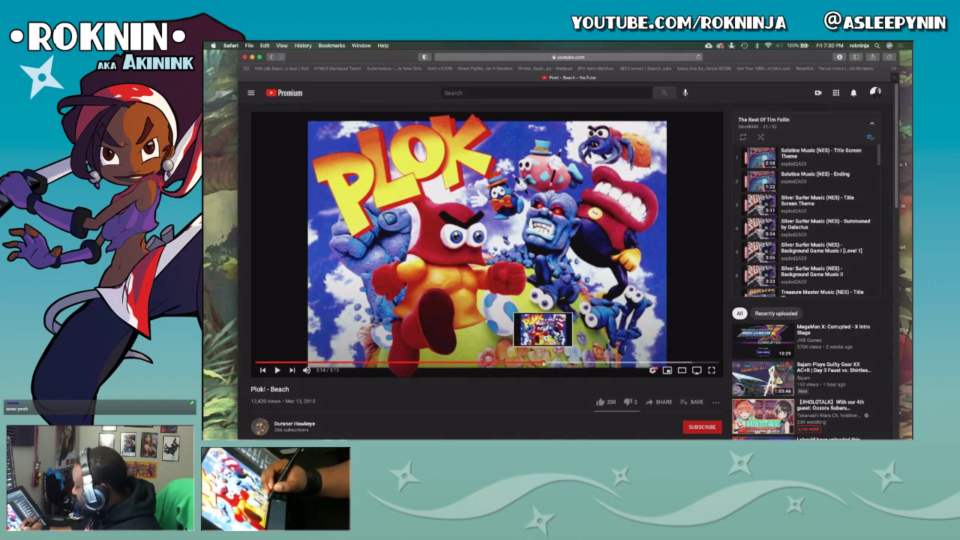
{"action": "left_click", "coordinate": [539, 363]}
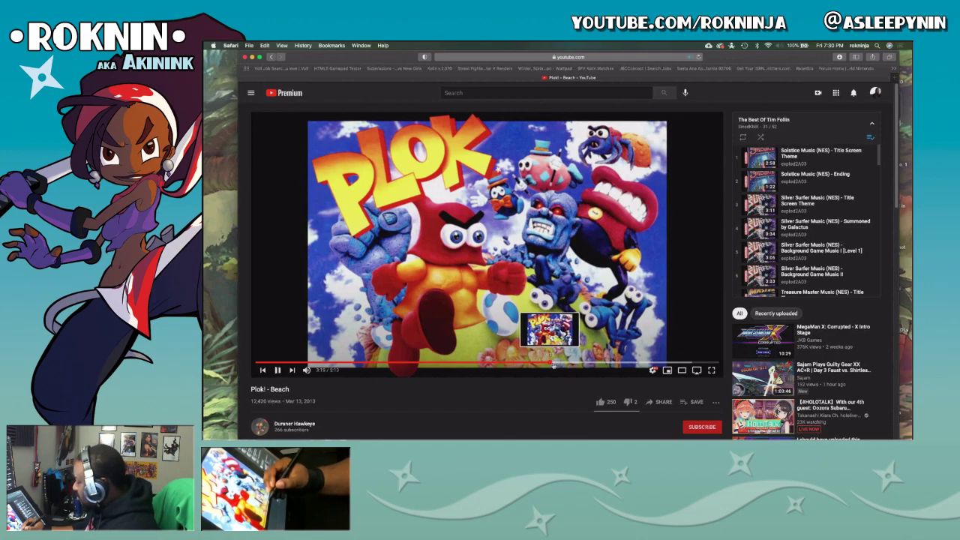
{"action": "left_click", "coordinate": [278, 370]}
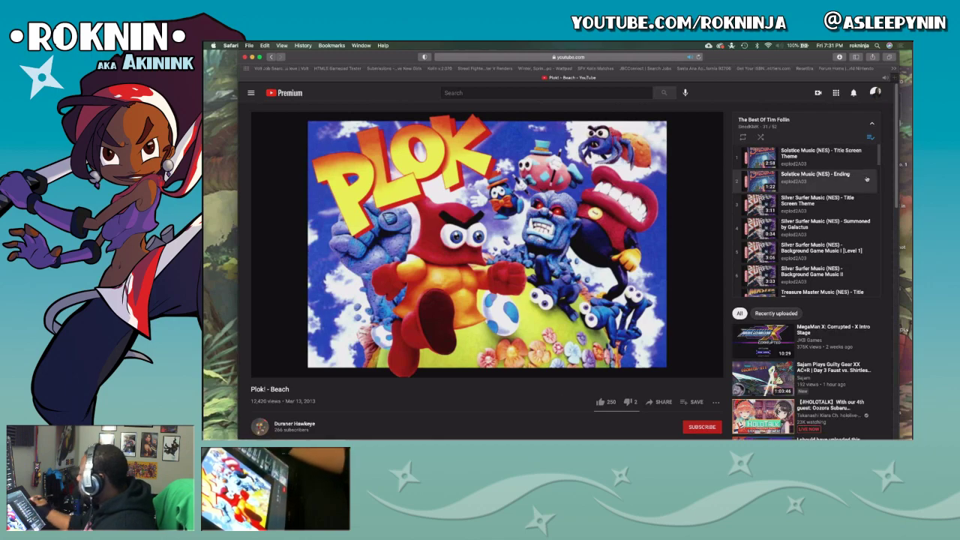
Play "Spider-Man and the X-Men in Arcade's Revenge Music- Gambit" from The Best Of Tim Follin playlist.
{"action": "scroll", "coordinate": [879, 162], "scroll_direction": "down", "scroll_amount": 1}
{"action": "left_click_drag", "start_coordinate": [879, 163], "coordinate": [872, 211]}
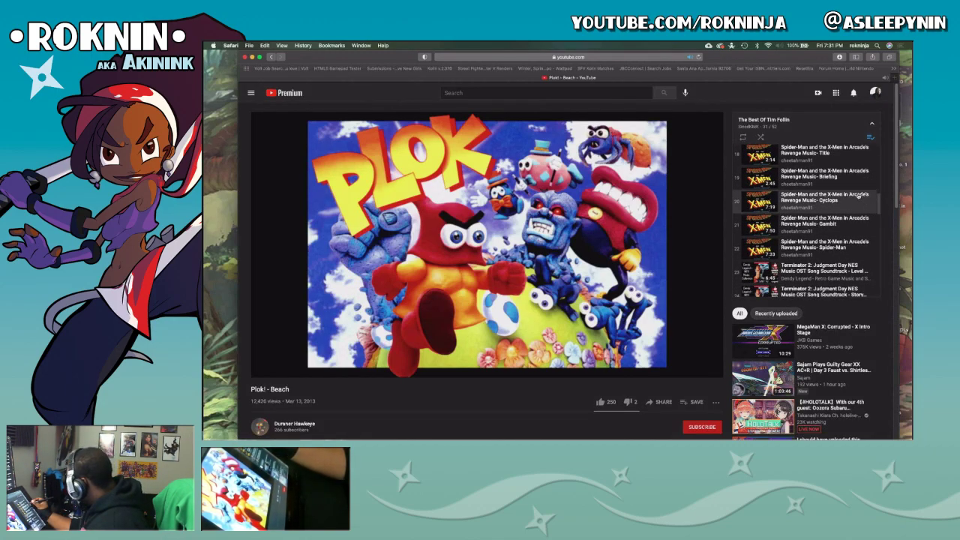
{"action": "left_click", "coordinate": [843, 223]}
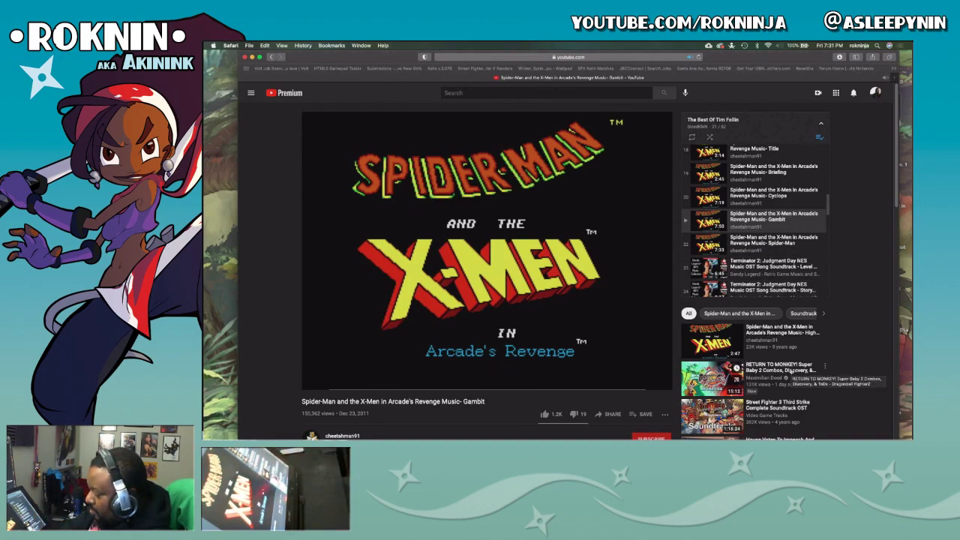
{"action": "key", "text": "ctrl+Right"}
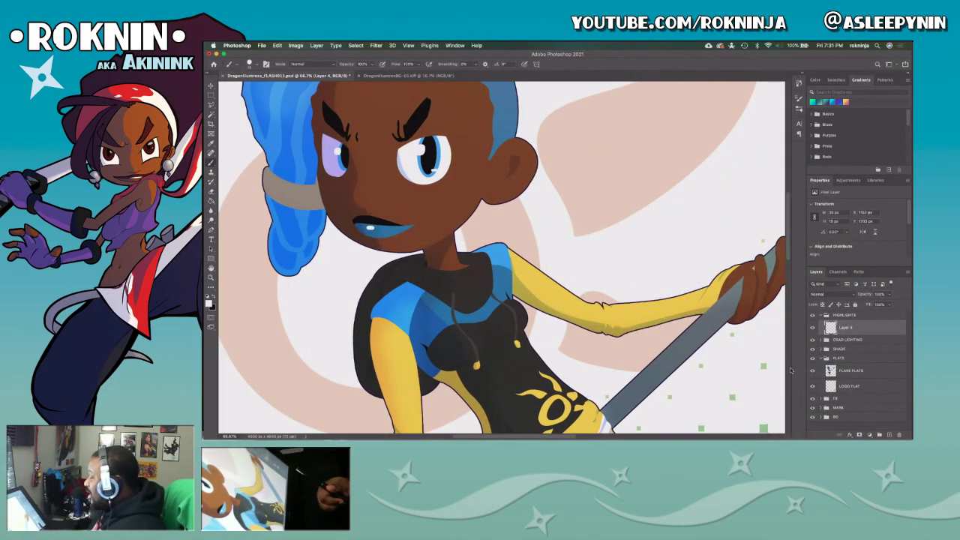
{"action": "key", "text": "ctrl+Left"}
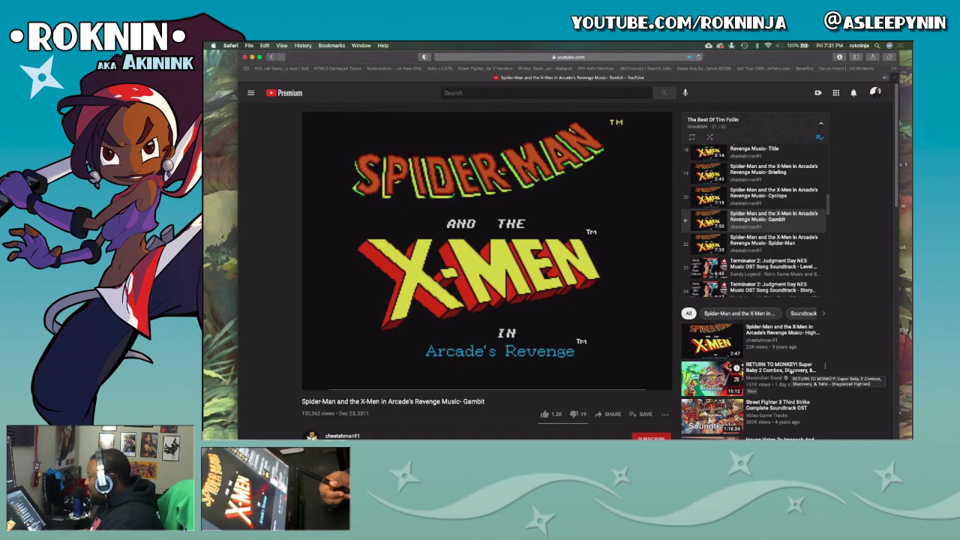
Switch back to Photoshop and dab a second small white highlight on the huntress's lower lip.
{"action": "key", "text": "ctrl+Right"}
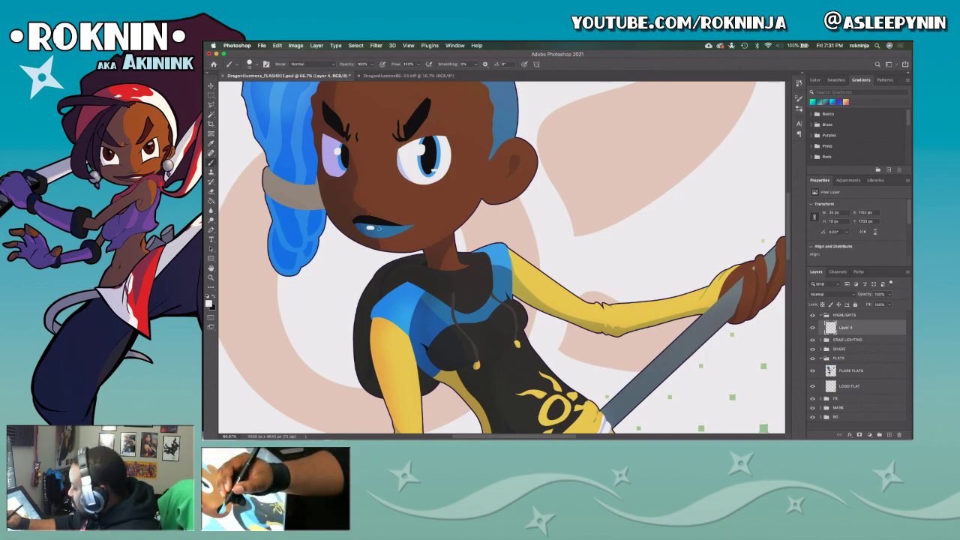
{"action": "left_click", "coordinate": [379, 227]}
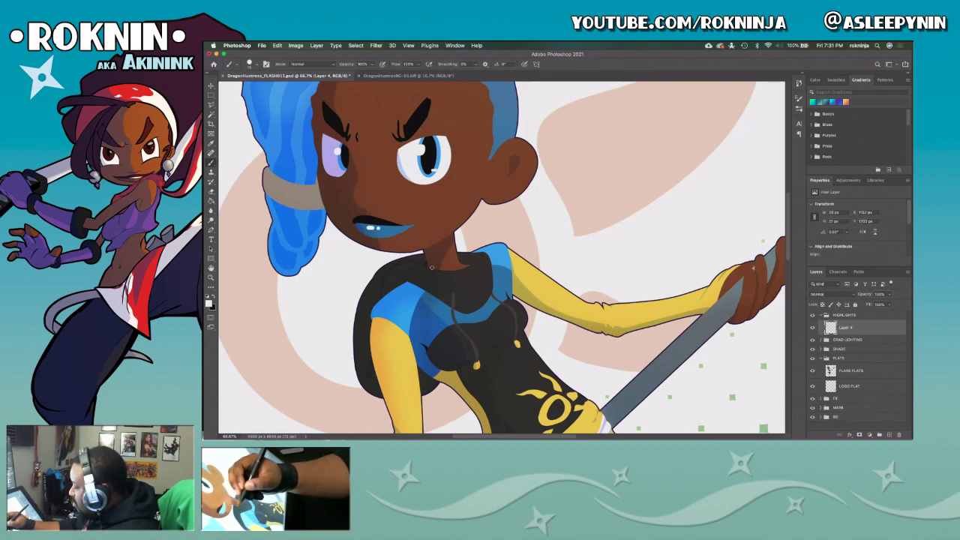
{"action": "scroll", "coordinate": [481, 282], "scroll_direction": "up", "scroll_amount": 5}
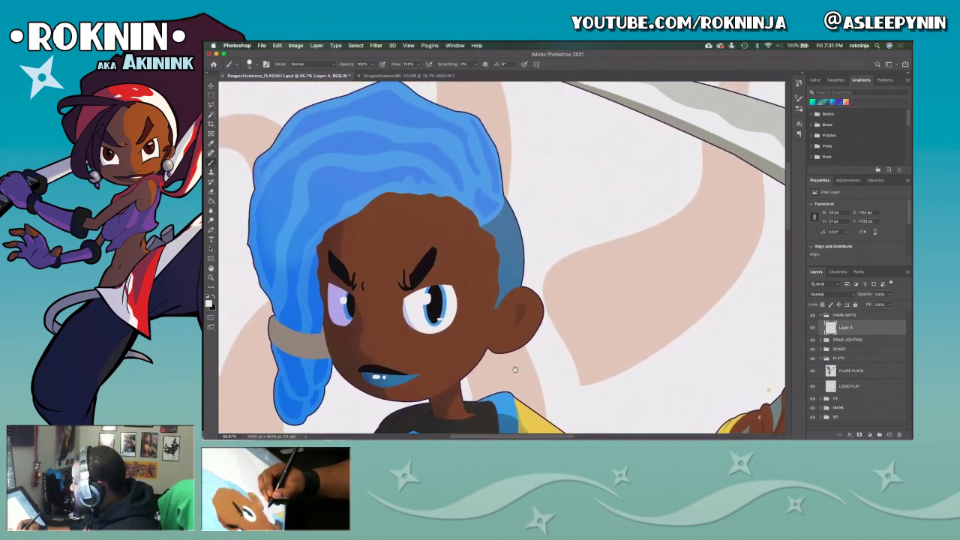
{"action": "left_click_drag", "start_coordinate": [513, 366], "coordinate": [453, 305]}
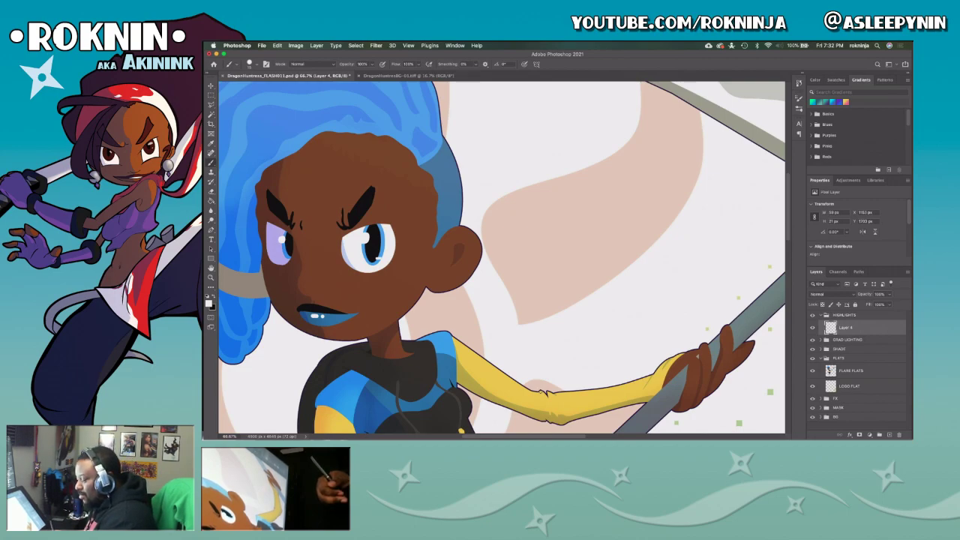
Examine the illustration from the huntress's face to the sun logo and scythe, briefly switching to the YouTube page in Safari and back.
{"action": "key", "text": "super+Tab"}
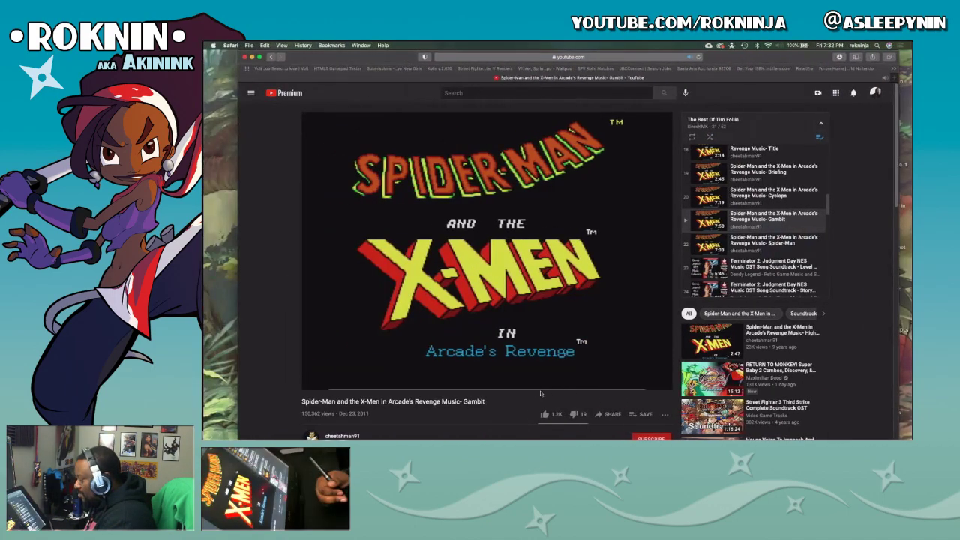
{"action": "key", "text": "super+Tab"}
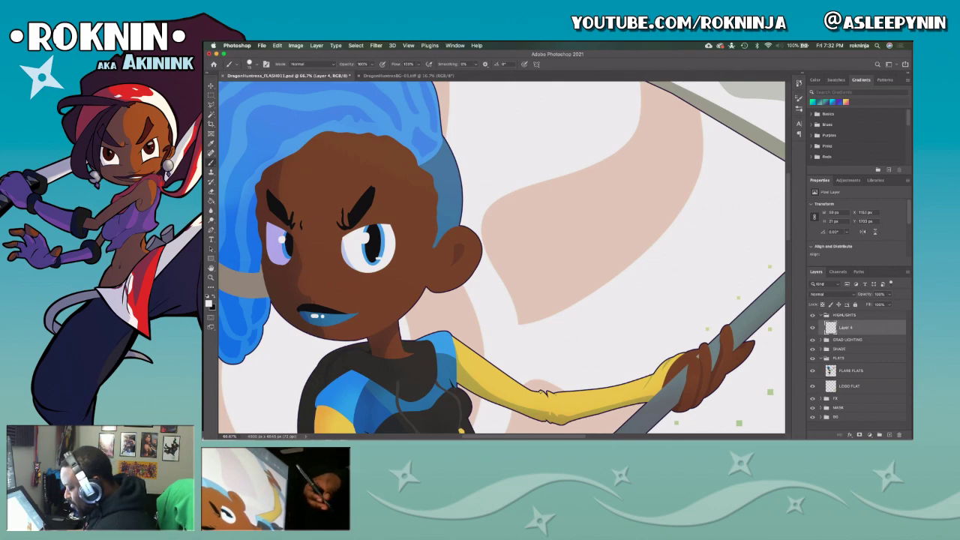
{"action": "key", "text": "z"}
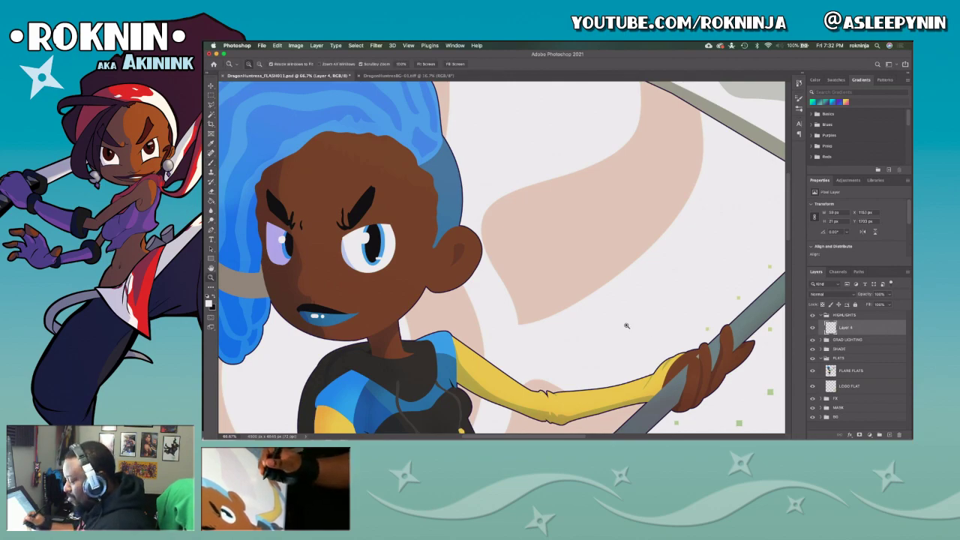
{"action": "left_click", "coordinate": [617, 316], "text": "alt"}
{"action": "left_click", "coordinate": [624, 348], "text": "alt"}
{"action": "left_click_drag", "start_coordinate": [624, 348], "coordinate": [562, 354]}
{"action": "scroll", "coordinate": [566, 354], "scroll_direction": "down", "scroll_amount": 10}
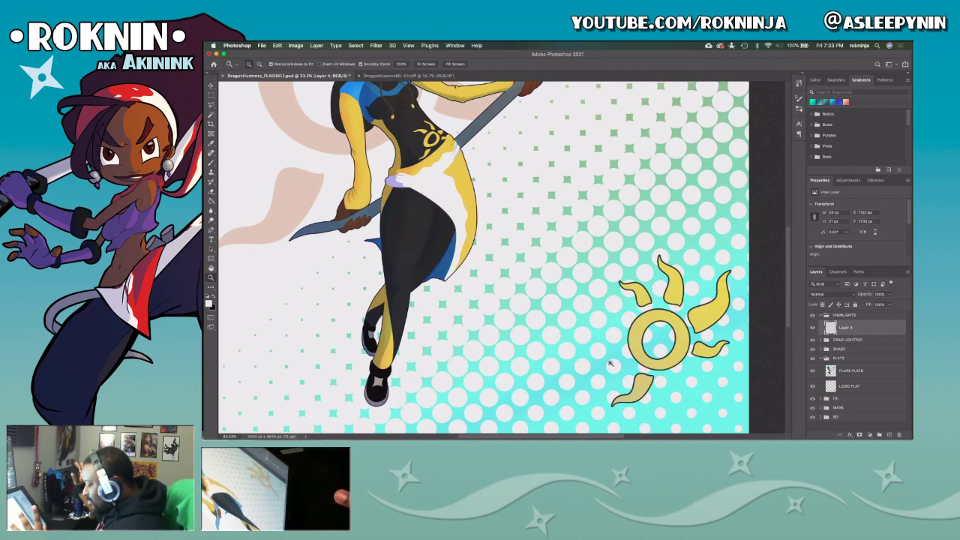
{"action": "key", "text": "super+Tab"}
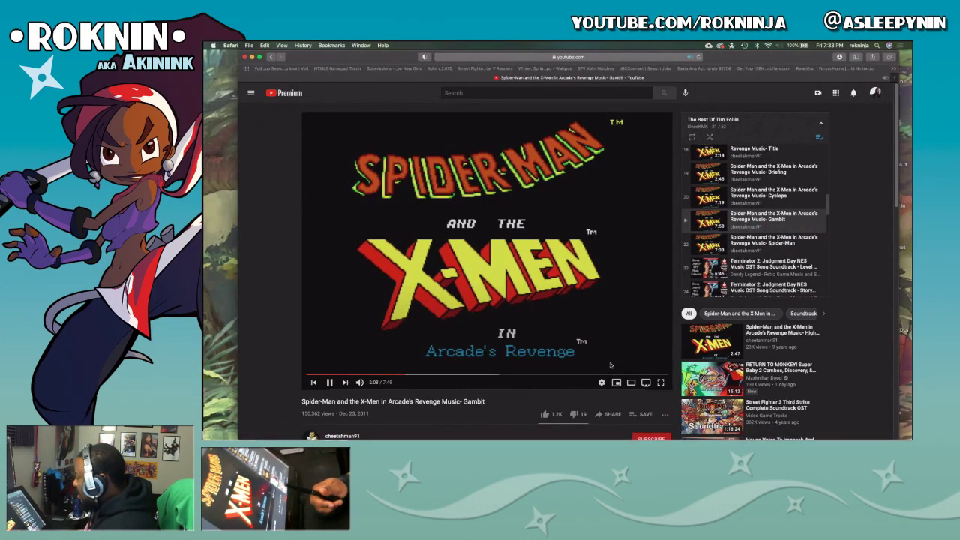
{"action": "key", "text": "super+Tab"}
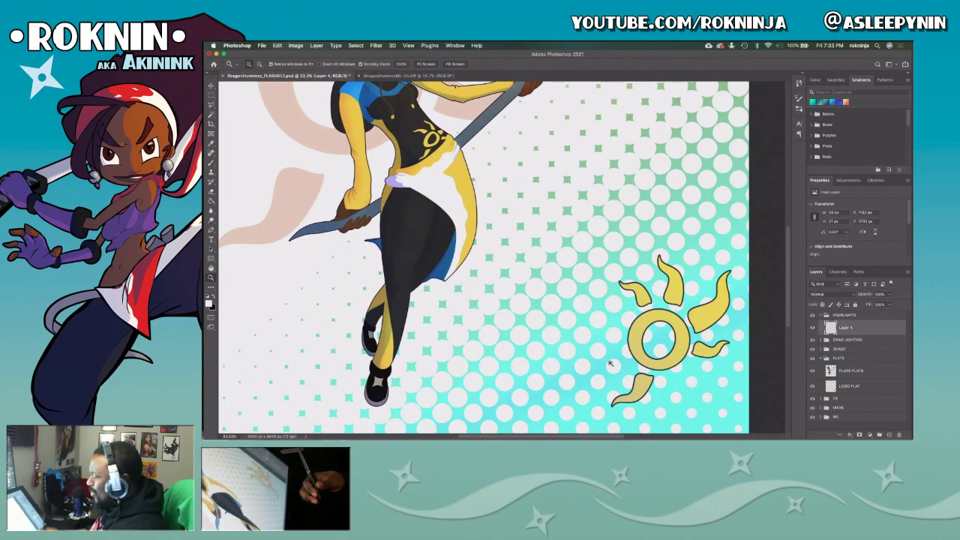
{"action": "key", "text": "super+minus"}
{"action": "left_click_drag", "start_coordinate": [598, 300], "coordinate": [594, 368]}
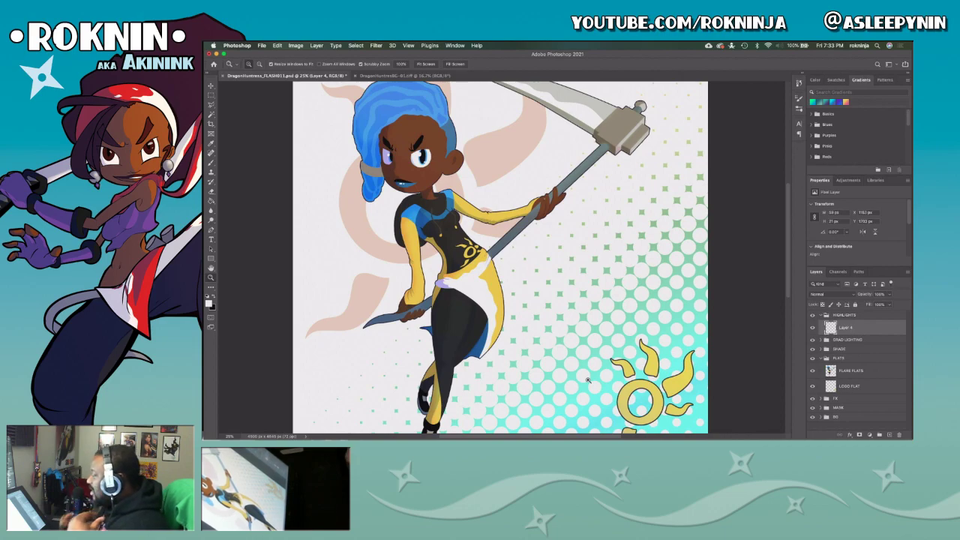
{"action": "left_click_drag", "start_coordinate": [632, 239], "coordinate": [619, 356]}
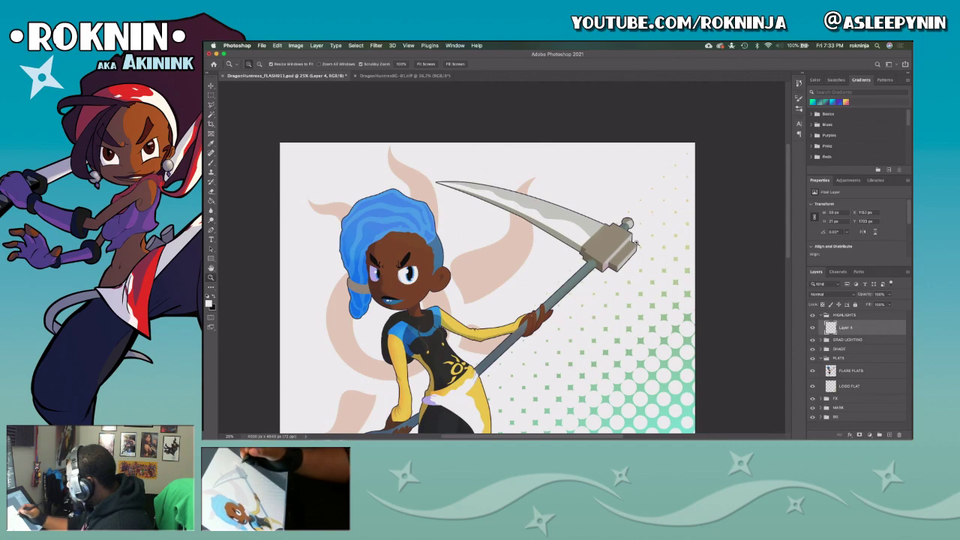
Paint small white highlights on the scythe's round end knob and on the outer edge of its head block.
{"action": "key", "text": "b"}
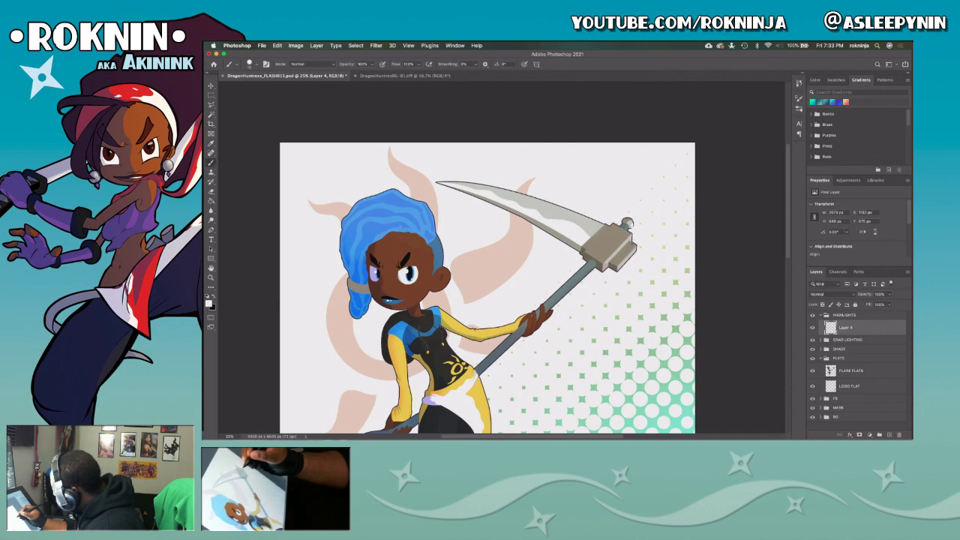
{"action": "key", "text": "z"}
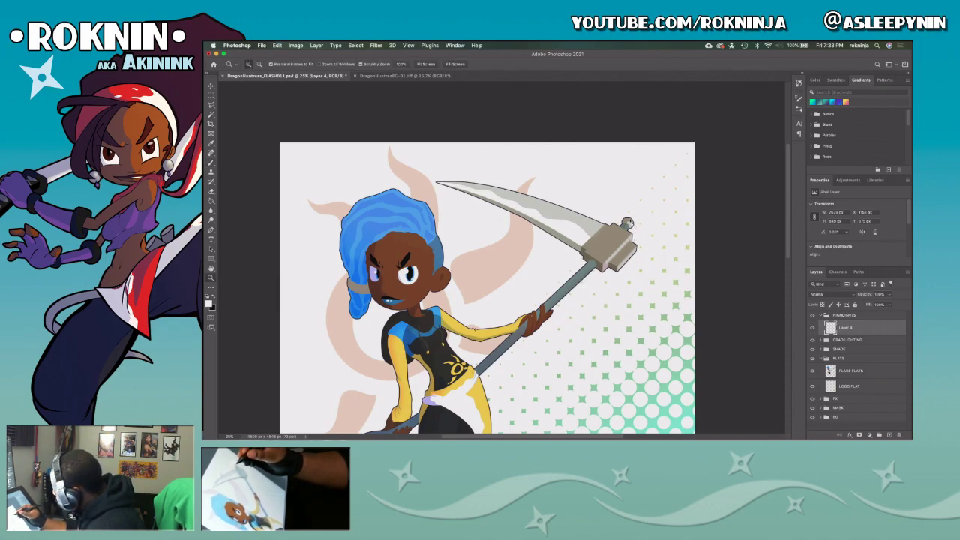
{"action": "left_click", "coordinate": [632, 223]}
{"action": "left_click", "coordinate": [642, 246]}
{"action": "key", "text": "b"}
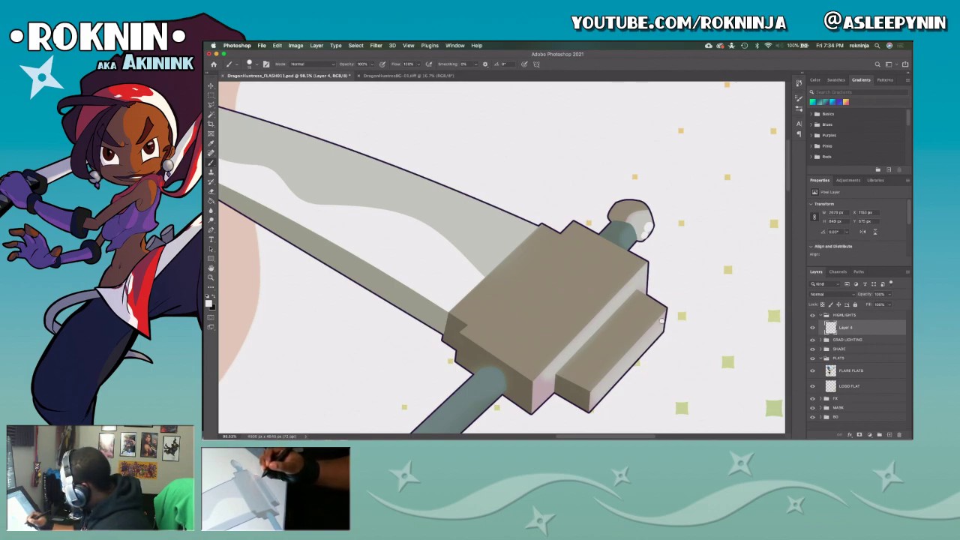
{"action": "left_click_drag", "start_coordinate": [662, 321], "coordinate": [660, 332]}
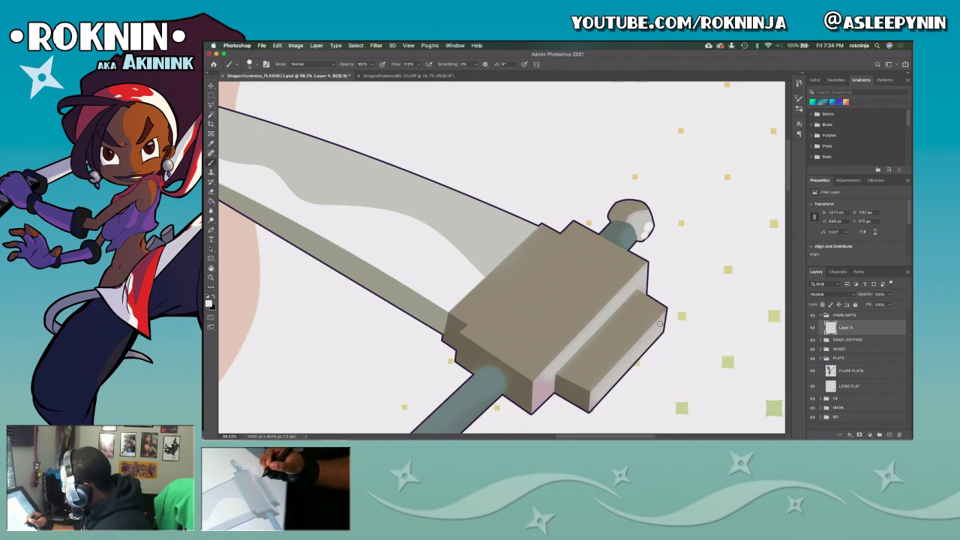
Lower the opacity of the white highlight layer in the HIGHLIGHTS group to 34%.
{"action": "key", "text": "z"}
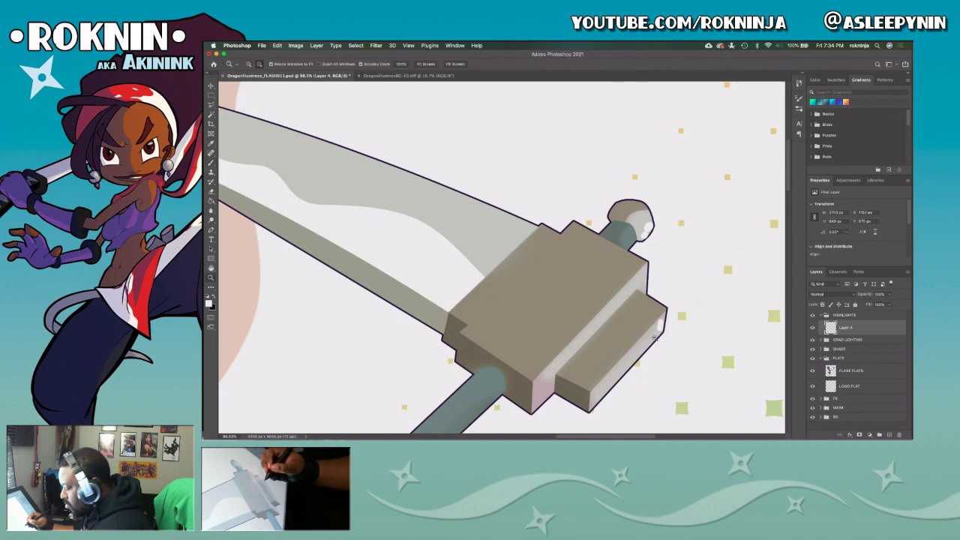
{"action": "left_click", "coordinate": [656, 344], "text": "alt"}
{"action": "left_click", "coordinate": [656, 351], "text": "alt"}
{"action": "left_click", "coordinate": [656, 356], "text": "alt"}
{"action": "left_click", "coordinate": [656, 356], "text": "alt"}
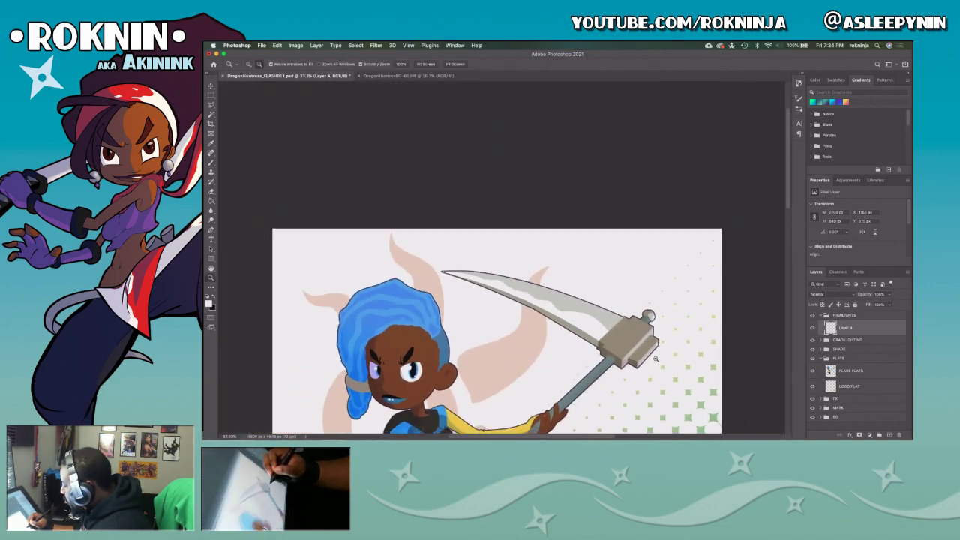
{"action": "left_click_drag", "start_coordinate": [631, 381], "coordinate": [632, 314]}
{"action": "left_click_drag", "start_coordinate": [315, 188], "coordinate": [496, 266]}
{"action": "left_click_drag", "start_coordinate": [528, 354], "coordinate": [553, 273]}
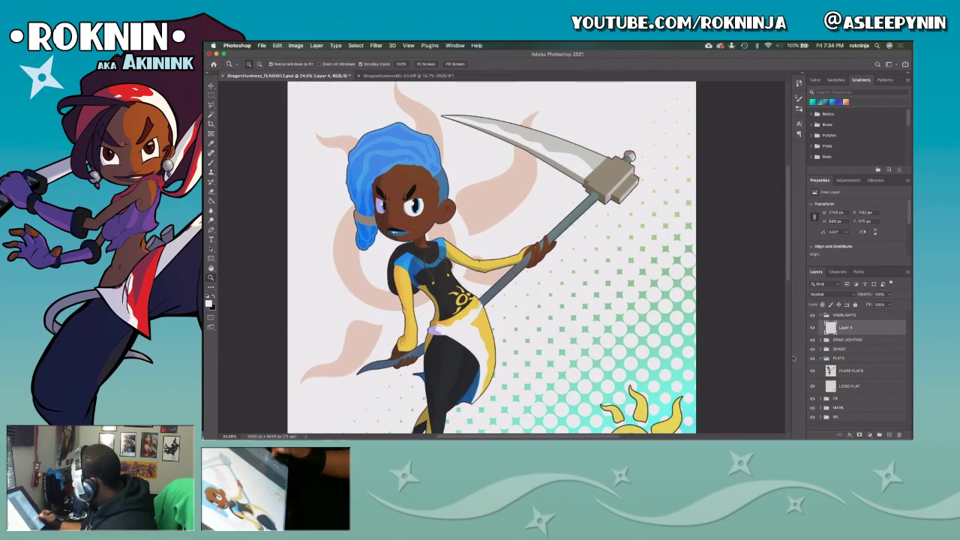
{"action": "left_click", "coordinate": [881, 295]}
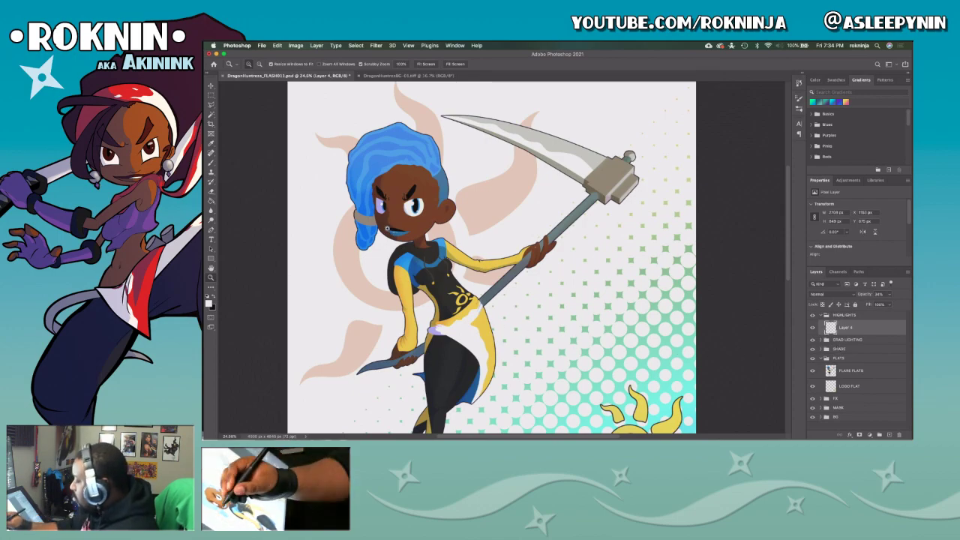
Trim the white highlight on the huntress's lower lip with the Eraser, removing the extra dab.
{"action": "left_click_drag", "start_coordinate": [383, 224], "coordinate": [468, 285]}
{"action": "key", "text": "b"}
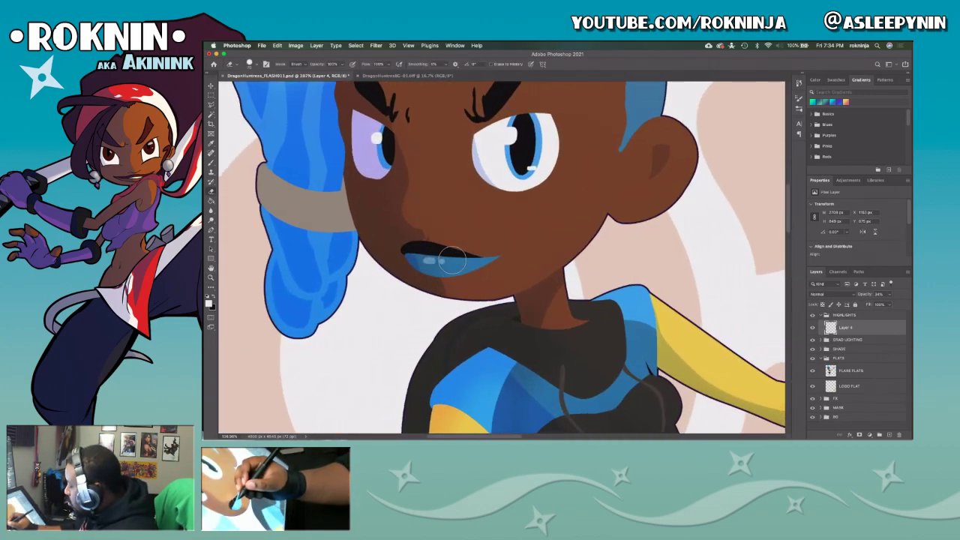
{"action": "left_click_drag", "start_coordinate": [448, 260], "coordinate": [450, 263]}
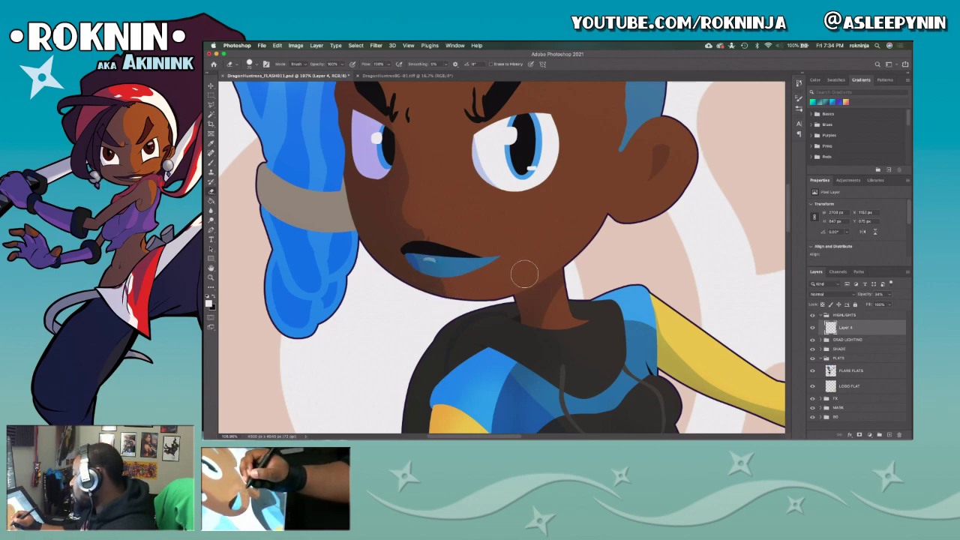
{"action": "key", "text": "z"}
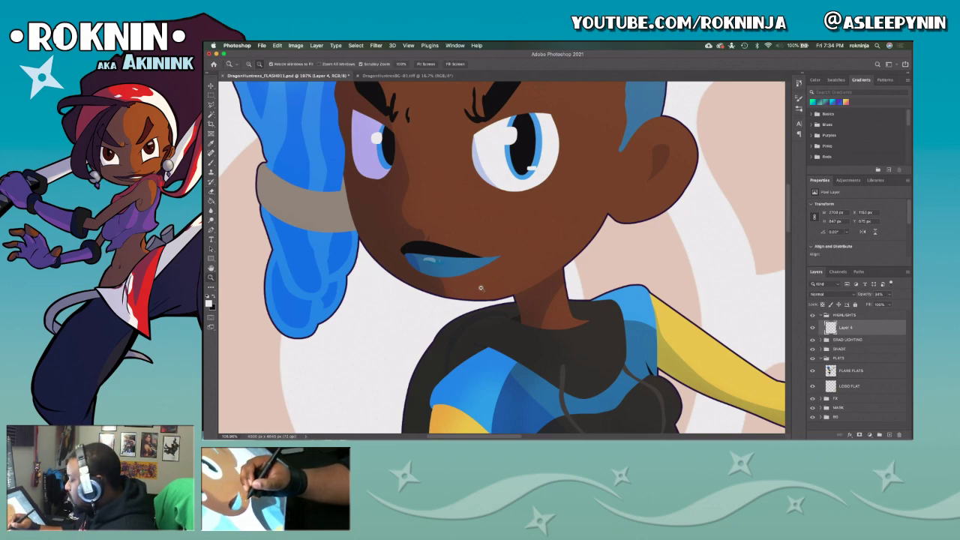
{"action": "left_click", "coordinate": [483, 289], "text": "alt"}
{"action": "left_click", "coordinate": [488, 297], "text": "alt"}
{"action": "left_click", "coordinate": [489, 296], "text": "alt"}
{"action": "left_click", "coordinate": [600, 329], "text": "alt"}
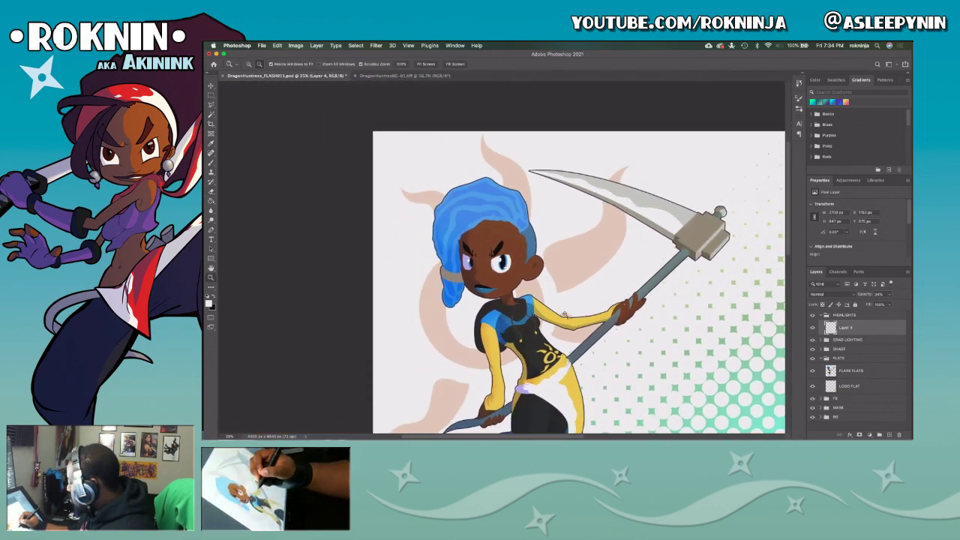
{"action": "left_click", "coordinate": [599, 329], "text": "alt"}
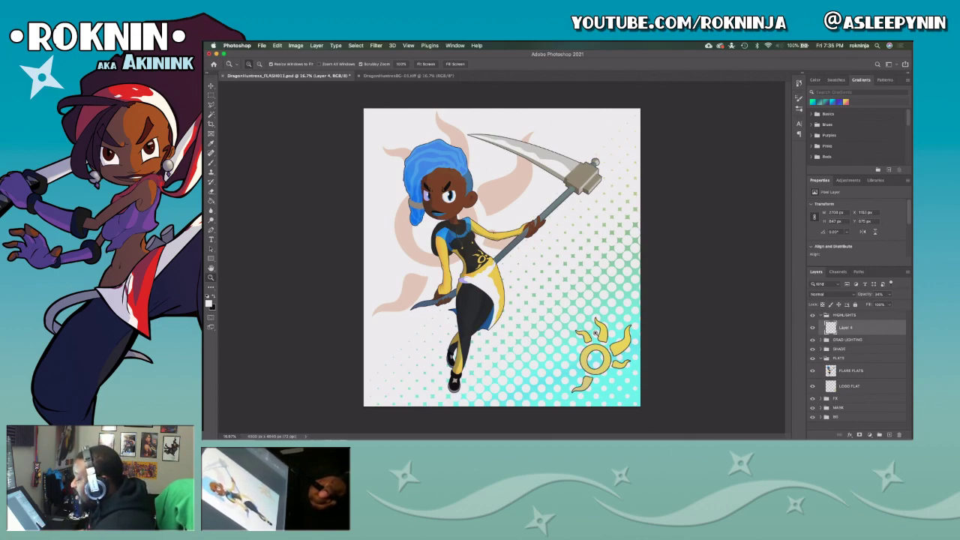
Switch briefly to the YouTube page in Safari, return to Photoshop, and save the huntress illustration.
{"action": "key", "text": "super+Tab"}
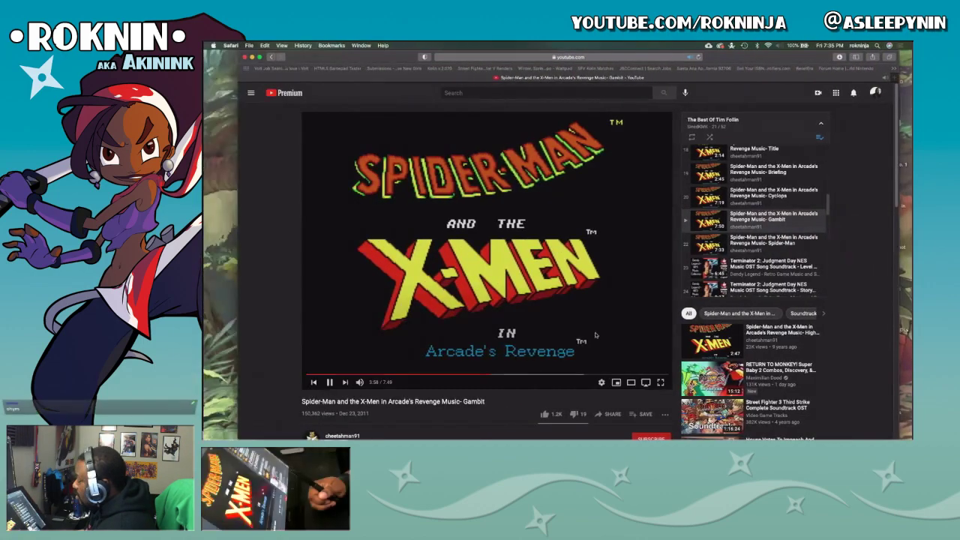
{"action": "key", "text": "super+Tab"}
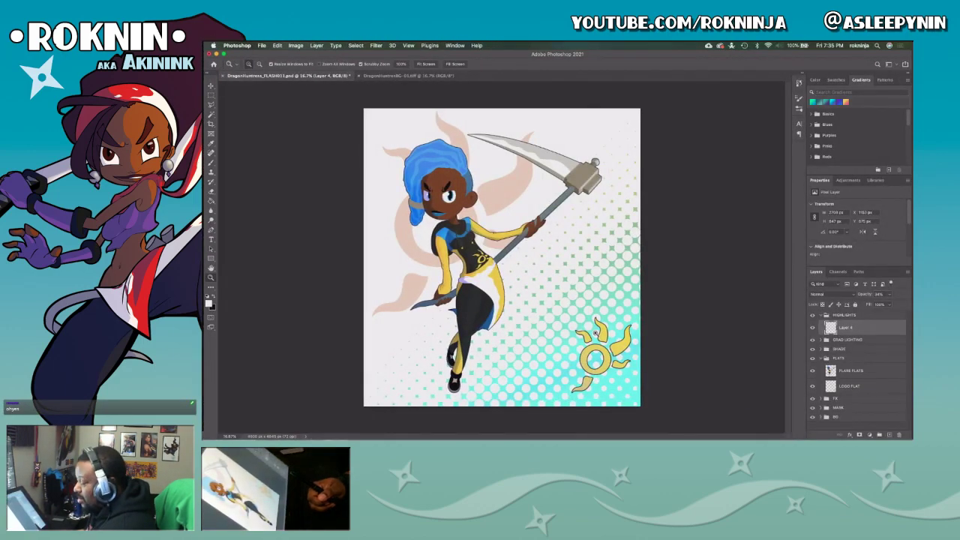
{"action": "left_click_drag", "start_coordinate": [369, 113], "coordinate": [393, 133]}
{"action": "left_click_drag", "start_coordinate": [661, 321], "coordinate": [486, 287]}
{"action": "left_click_drag", "start_coordinate": [619, 373], "coordinate": [619, 368]}
{"action": "mouse_move", "coordinate": [606, 255]}
{"action": "left_mouse_down"}
{"action": "mouse_move", "coordinate": [612, 282]}
{"action": "mouse_move", "coordinate": [616, 258]}
{"action": "left_mouse_up"}
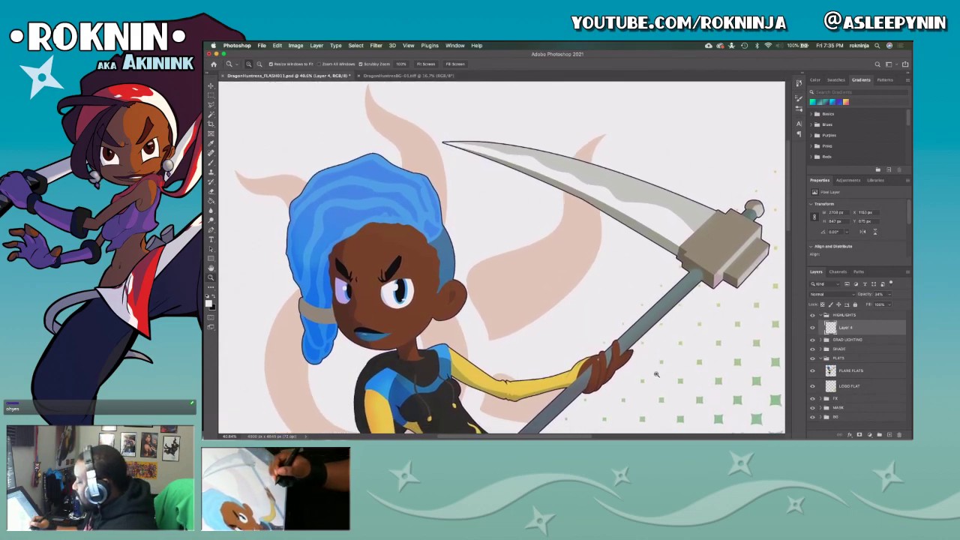
{"action": "left_click_drag", "start_coordinate": [656, 373], "coordinate": [652, 323]}
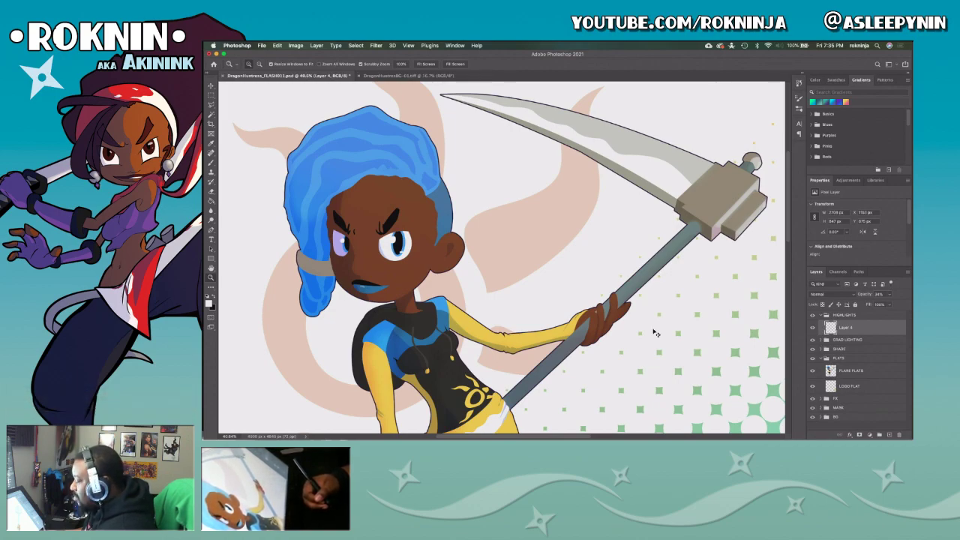
{"action": "key", "text": "super+s"}
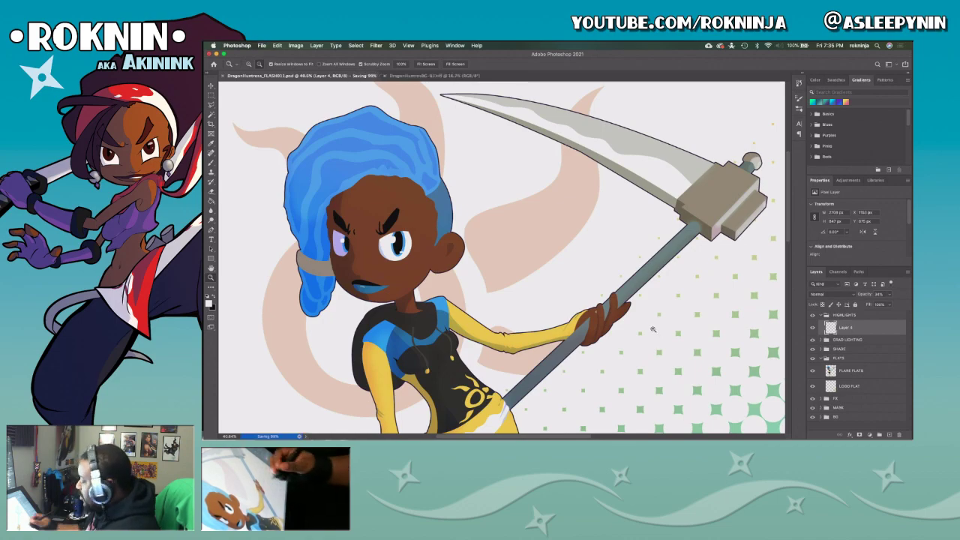
Collapse the HIGHLIGHTS and FLATS groups and add a new empty layer above the HIGHLIGHTS group.
{"action": "key", "text": "super+minus"}
{"action": "key", "text": "super+minus"}
{"action": "key", "text": "super+minus"}
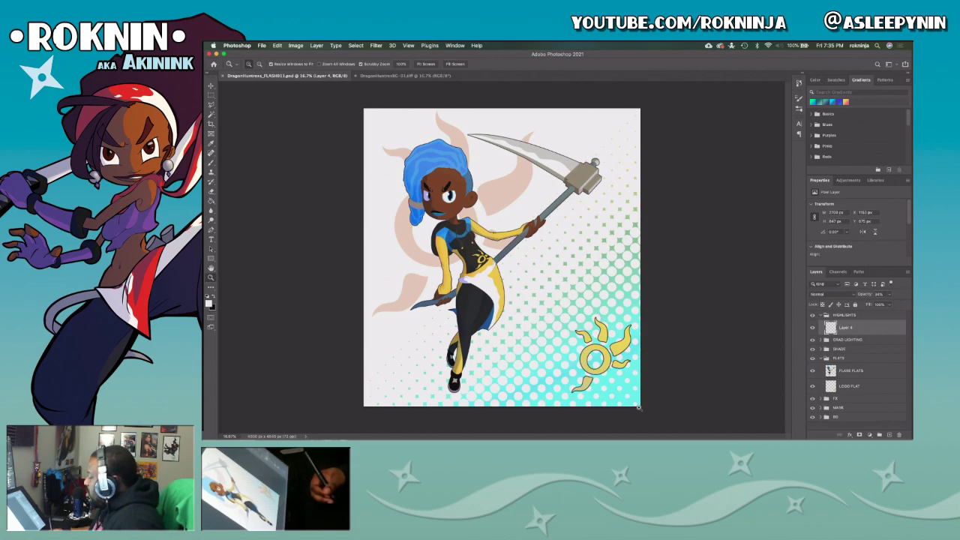
{"action": "left_click", "coordinate": [866, 387]}
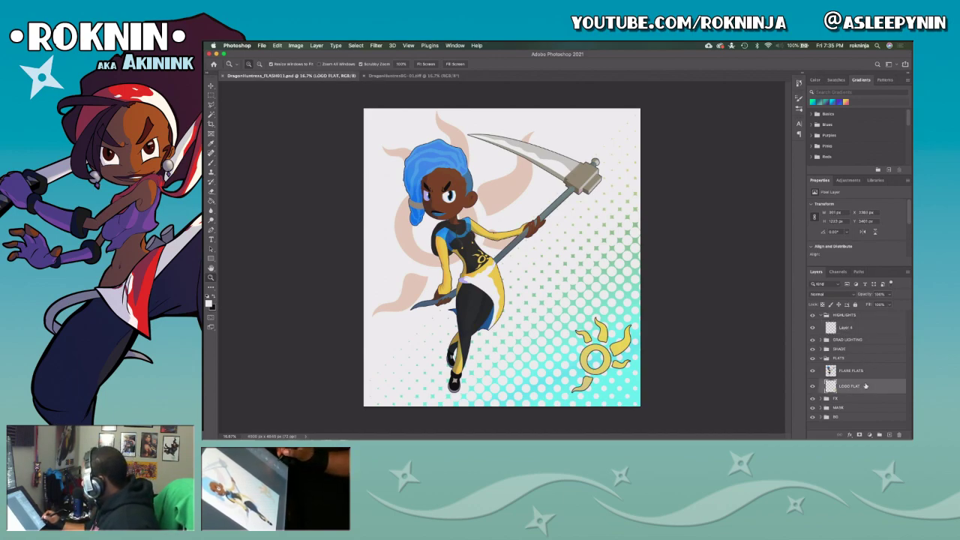
{"action": "left_click", "coordinate": [820, 315]}
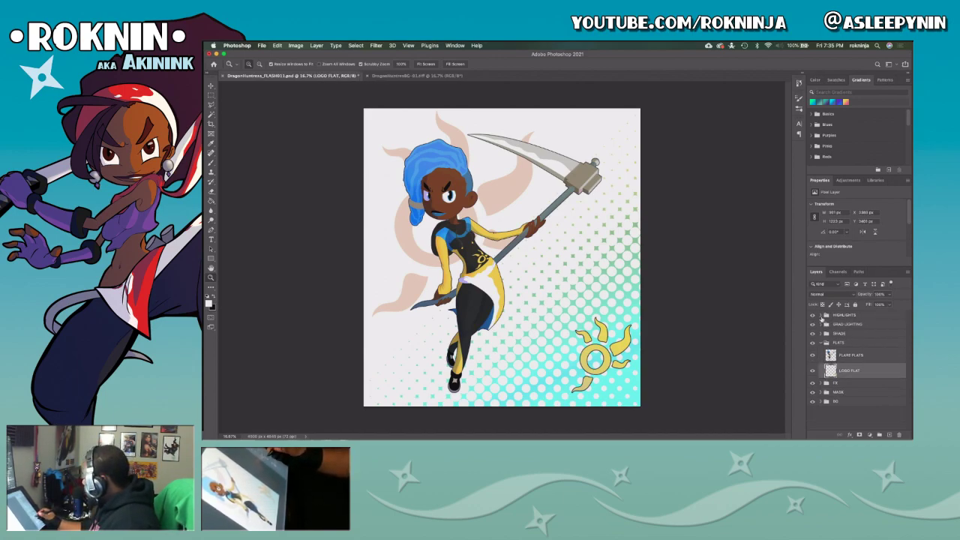
{"action": "left_click", "coordinate": [823, 348]}
{"action": "left_click", "coordinate": [858, 316]}
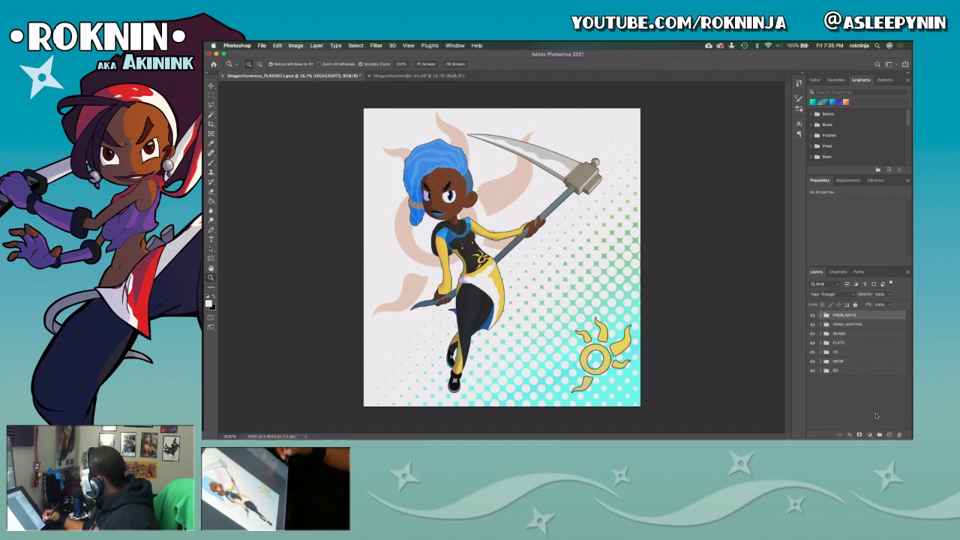
{"action": "left_click", "coordinate": [888, 434]}
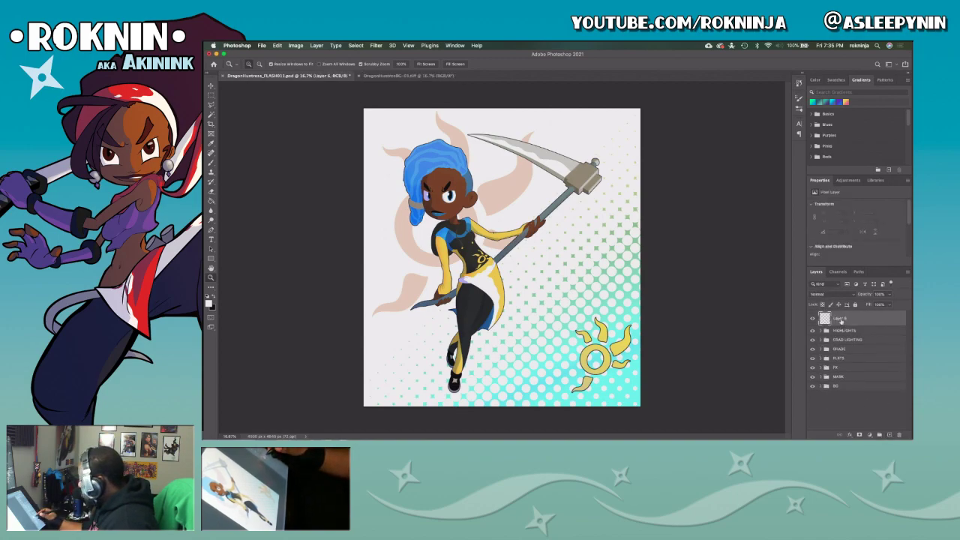
Ready the Brush and change the foreground colour from black to a deep blue-purple.
{"action": "key", "text": "b"}
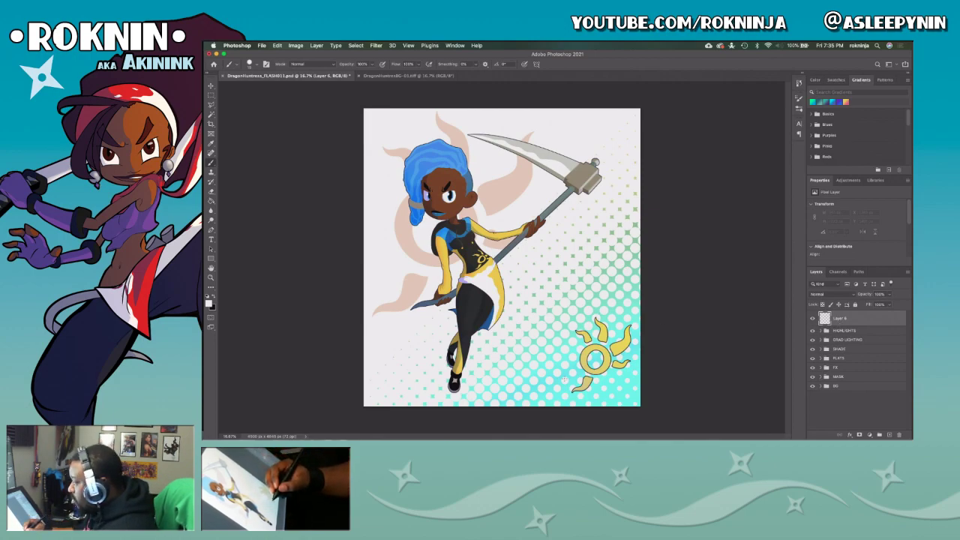
{"action": "key", "text": "x"}
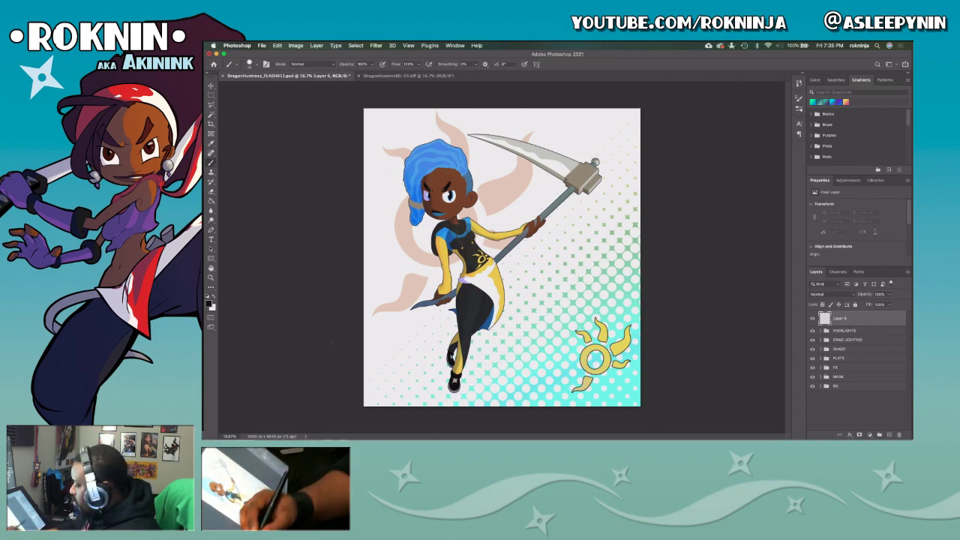
{"action": "left_click", "coordinate": [211, 303]}
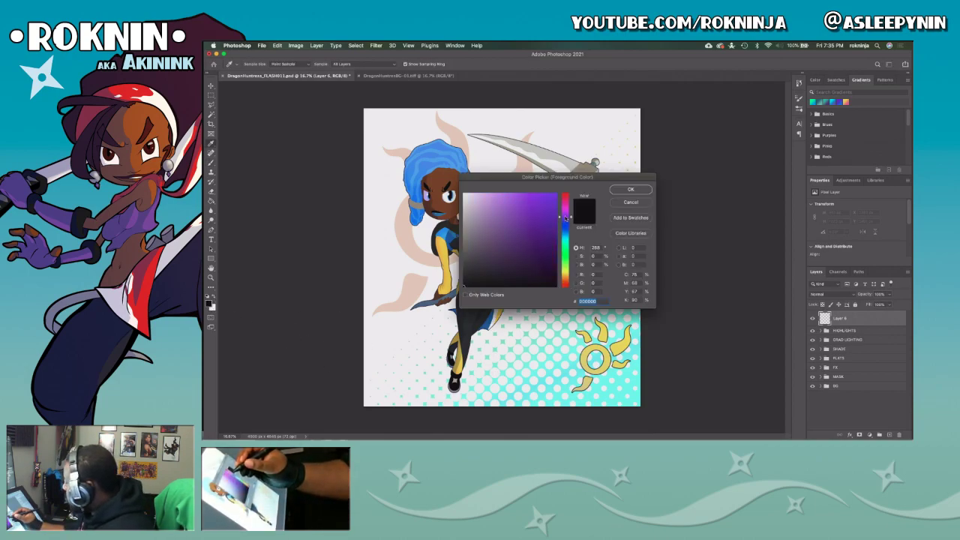
{"action": "left_click", "coordinate": [555, 218]}
{"action": "left_click", "coordinate": [630, 190]}
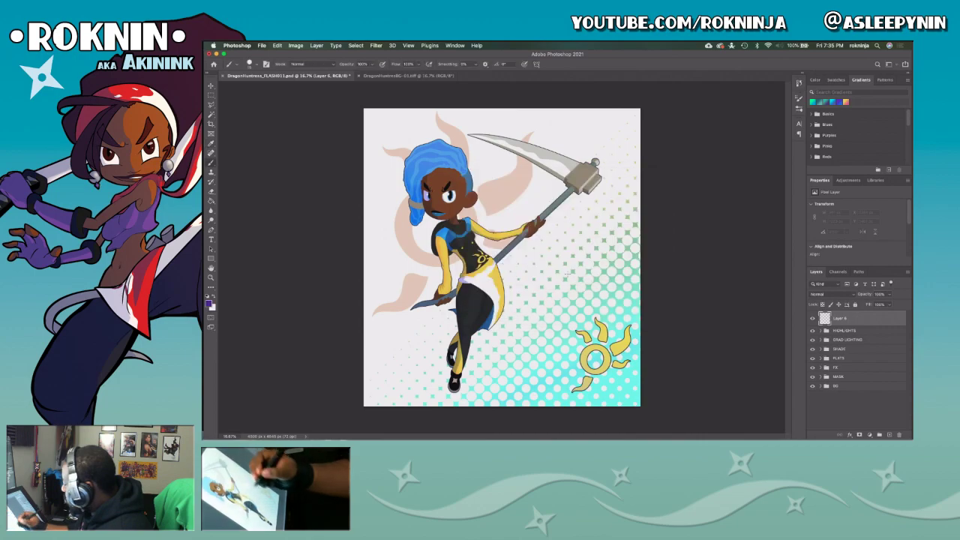
Handwrite the artist's signature in purple on the new top layer, just left of the yellow sun emblem's lowest ray.
{"action": "key", "text": "z"}
{"action": "left_click_drag", "start_coordinate": [533, 365], "coordinate": [567, 332]}
{"action": "scroll", "coordinate": [567, 332], "scroll_direction": "down", "scroll_amount": 5}
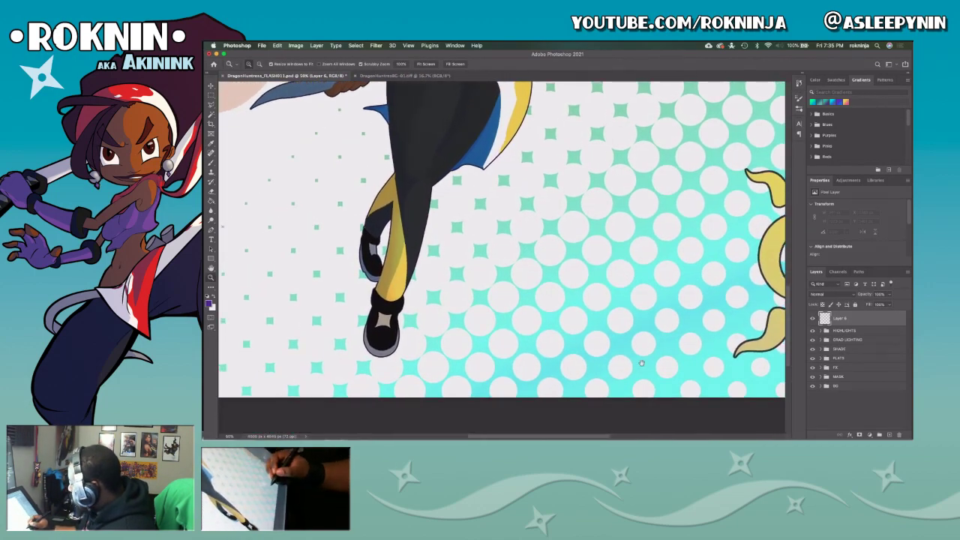
{"action": "scroll", "coordinate": [562, 360], "scroll_direction": "right", "scroll_amount": 5}
{"action": "scroll", "coordinate": [562, 367], "scroll_direction": "right", "scroll_amount": 2}
{"action": "key", "text": "b"}
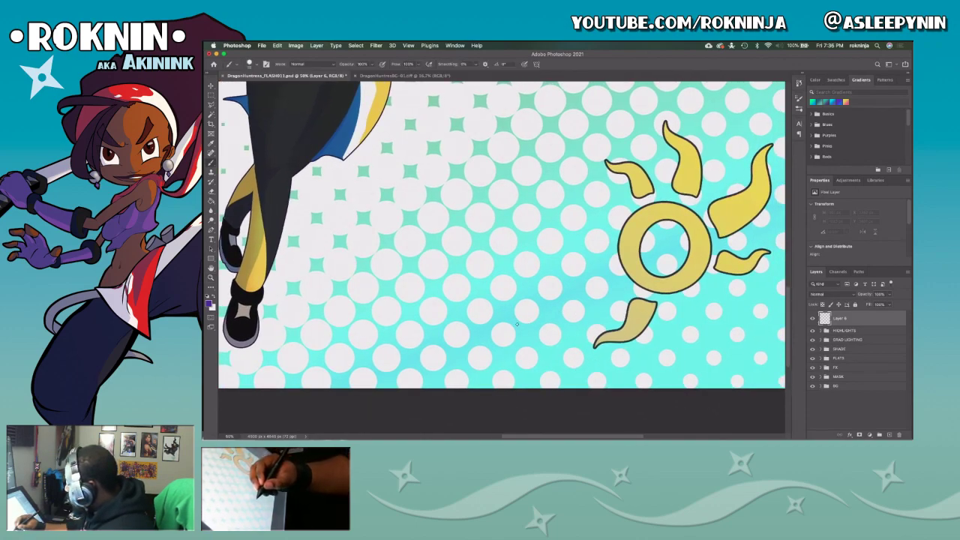
{"action": "mouse_move", "coordinate": [513, 309]}
{"action": "left_mouse_down"}
{"action": "mouse_move", "coordinate": [507, 345]}
{"action": "mouse_move", "coordinate": [520, 298]}
{"action": "mouse_move", "coordinate": [526, 306]}
{"action": "mouse_move", "coordinate": [506, 341]}
{"action": "mouse_move", "coordinate": [530, 350]}
{"action": "mouse_move", "coordinate": [520, 340]}
{"action": "mouse_move", "coordinate": [552, 305]}
{"action": "mouse_move", "coordinate": [547, 342]}
{"action": "mouse_move", "coordinate": [570, 347]}
{"action": "left_mouse_up"}
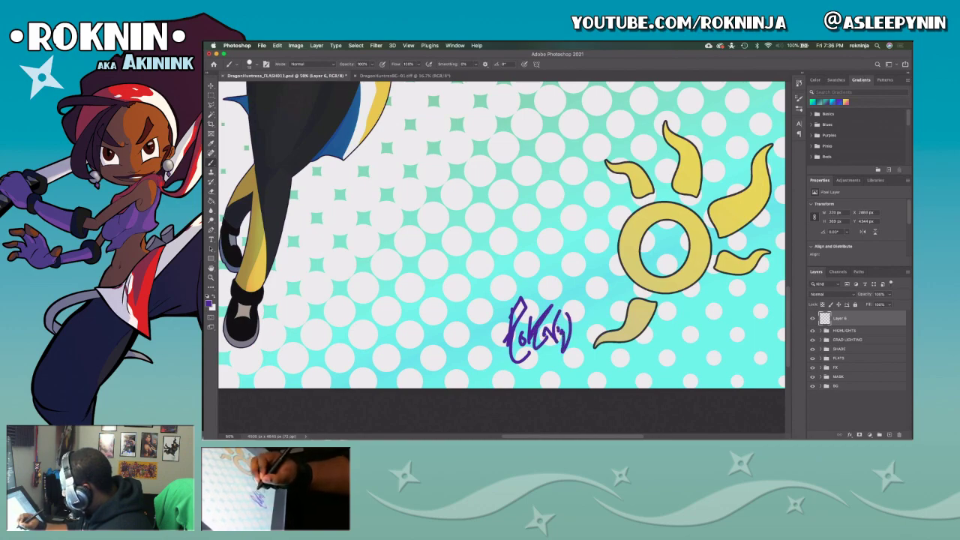
Check the signature against the whole illustration and erase it from the top layer, keeping the empty layer.
{"action": "key", "text": "z"}
{"action": "left_click", "coordinate": [610, 348], "text": "alt"}
{"action": "left_click", "coordinate": [611, 349], "text": "alt"}
{"action": "left_click", "coordinate": [611, 349], "text": "alt"}
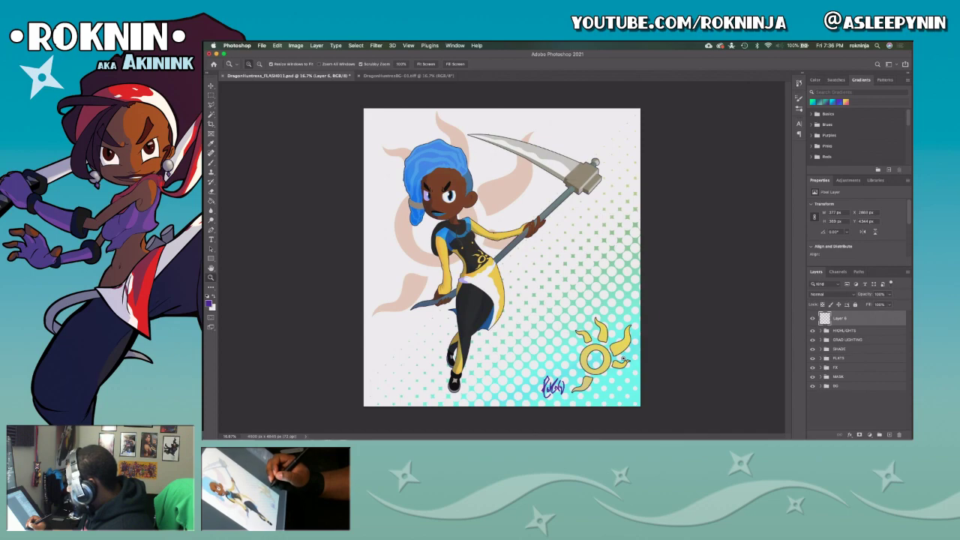
{"action": "left_click_drag", "start_coordinate": [542, 375], "coordinate": [595, 382]}
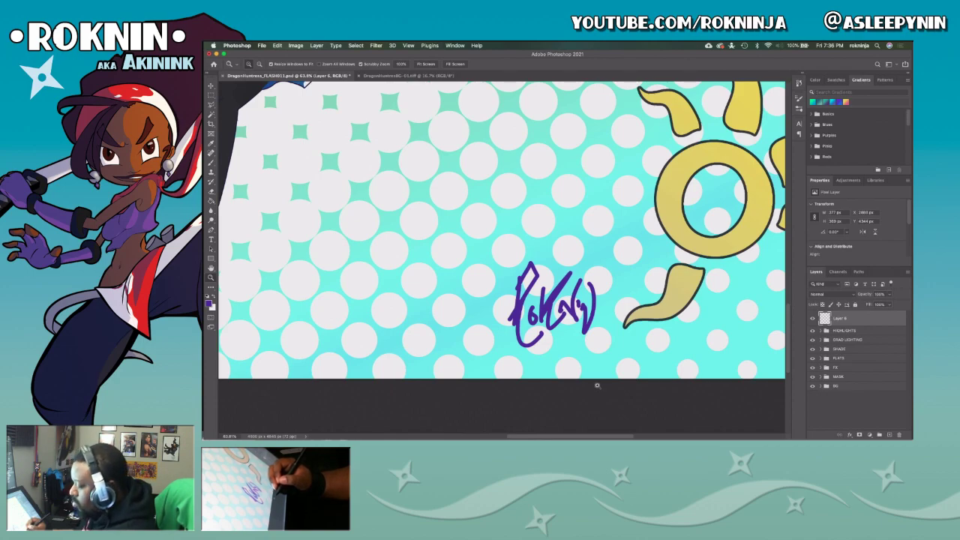
{"action": "key", "text": "Delete"}
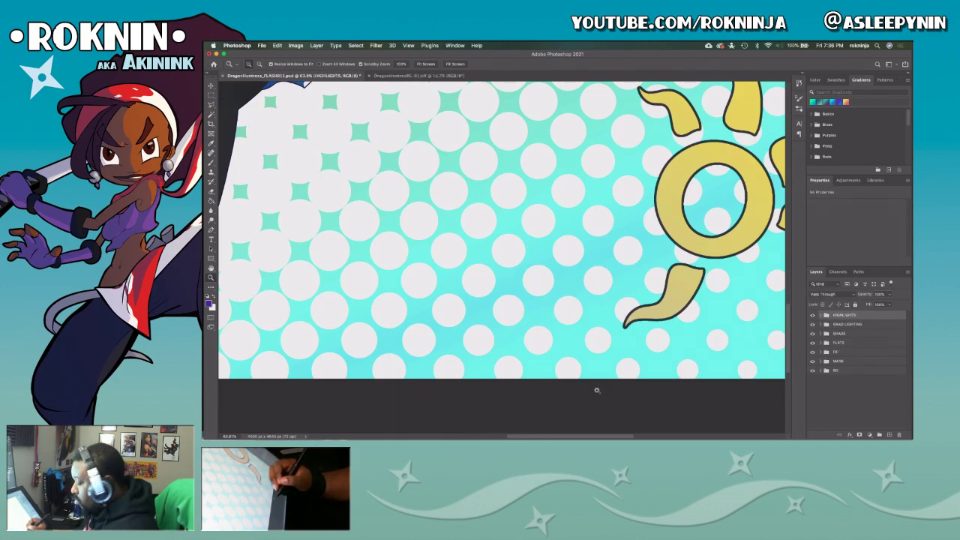
{"action": "key", "text": "super+z"}
{"action": "key", "text": "super+a"}
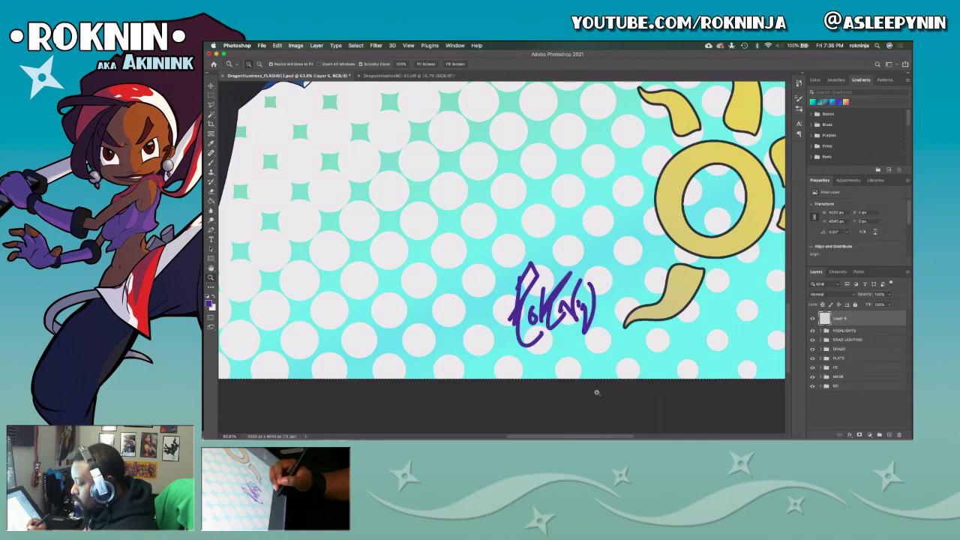
{"action": "key", "text": "Delete"}
{"action": "key", "text": "super+d"}
Brush a second purple signature near the sun emblem, with a slanted monogram followed by smaller lettering, redoing the first lettering strokes.
{"action": "key", "text": "b"}
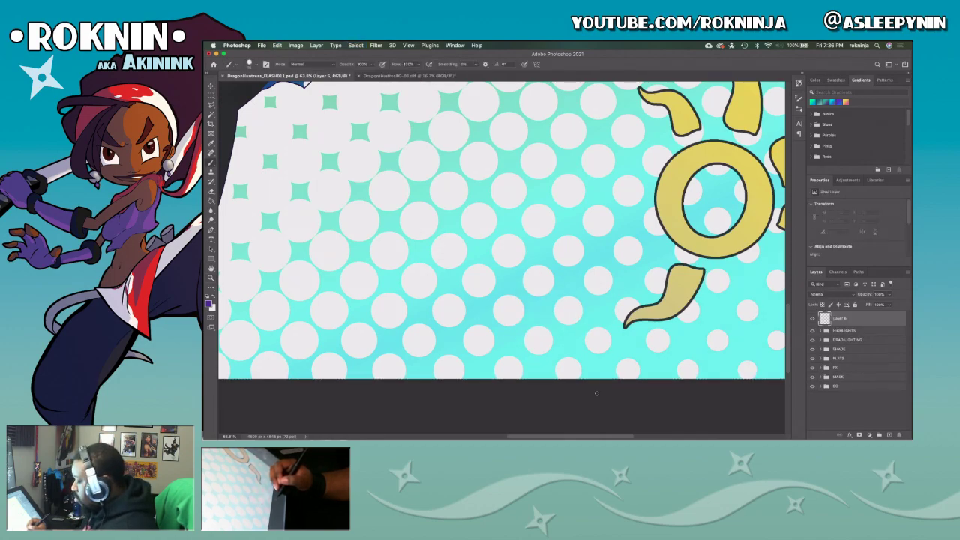
{"action": "mouse_move", "coordinate": [545, 289]}
{"action": "left_mouse_down"}
{"action": "mouse_move", "coordinate": [520, 344]}
{"action": "mouse_move", "coordinate": [541, 335]}
{"action": "mouse_move", "coordinate": [567, 277]}
{"action": "left_mouse_up"}
{"action": "left_click_drag", "start_coordinate": [528, 341], "coordinate": [606, 279]}
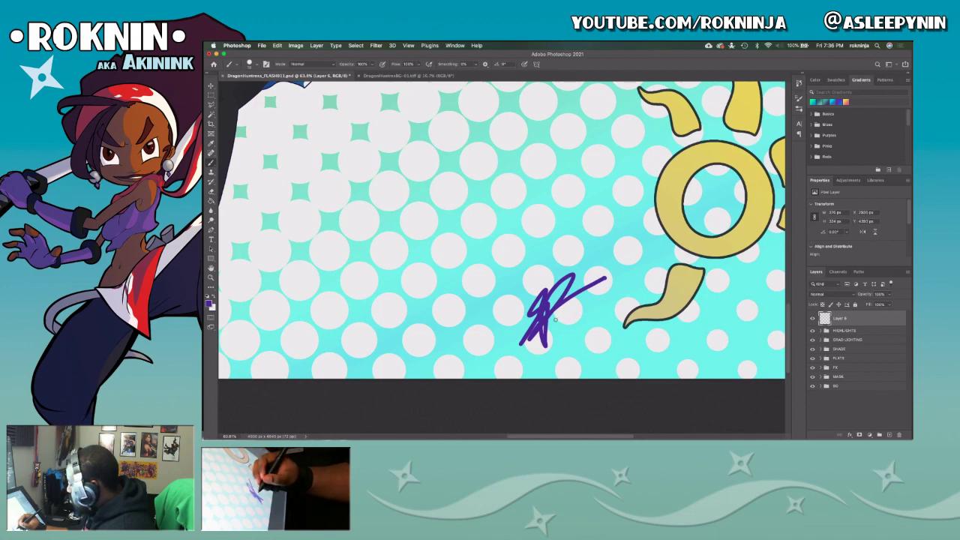
{"action": "left_click_drag", "start_coordinate": [555, 318], "coordinate": [564, 354]}
{"action": "key", "text": "ctrl+z"}
{"action": "key", "text": "ctrl+z"}
{"action": "key", "text": "ctrl+z"}
{"action": "mouse_move", "coordinate": [555, 321]}
{"action": "left_mouse_down"}
{"action": "mouse_move", "coordinate": [571, 300]}
{"action": "mouse_move", "coordinate": [570, 325]}
{"action": "left_mouse_up"}
{"action": "mouse_move", "coordinate": [557, 320]}
{"action": "left_mouse_down"}
{"action": "mouse_move", "coordinate": [574, 304]}
{"action": "mouse_move", "coordinate": [555, 332]}
{"action": "mouse_move", "coordinate": [568, 361]}
{"action": "mouse_move", "coordinate": [567, 335]}
{"action": "mouse_move", "coordinate": [585, 338]}
{"action": "mouse_move", "coordinate": [596, 313]}
{"action": "mouse_move", "coordinate": [601, 324]}
{"action": "mouse_move", "coordinate": [598, 306]}
{"action": "mouse_move", "coordinate": [602, 322]}
{"action": "mouse_move", "coordinate": [612, 296]}
{"action": "left_mouse_up"}
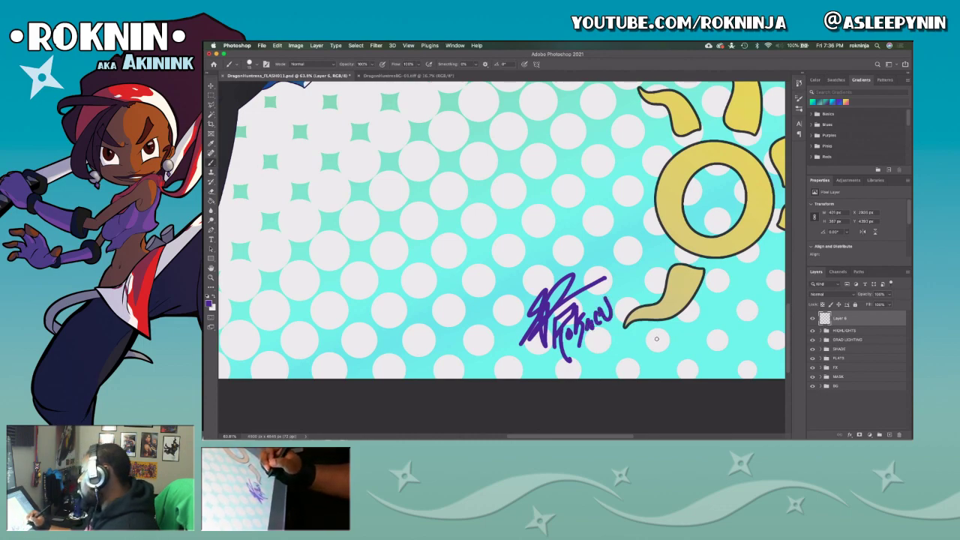
Clear the monogram signature from the top layer and drop the selection.
{"action": "key", "text": "super+a"}
{"action": "key", "text": "Delete"}
{"action": "key", "text": "super+d"}
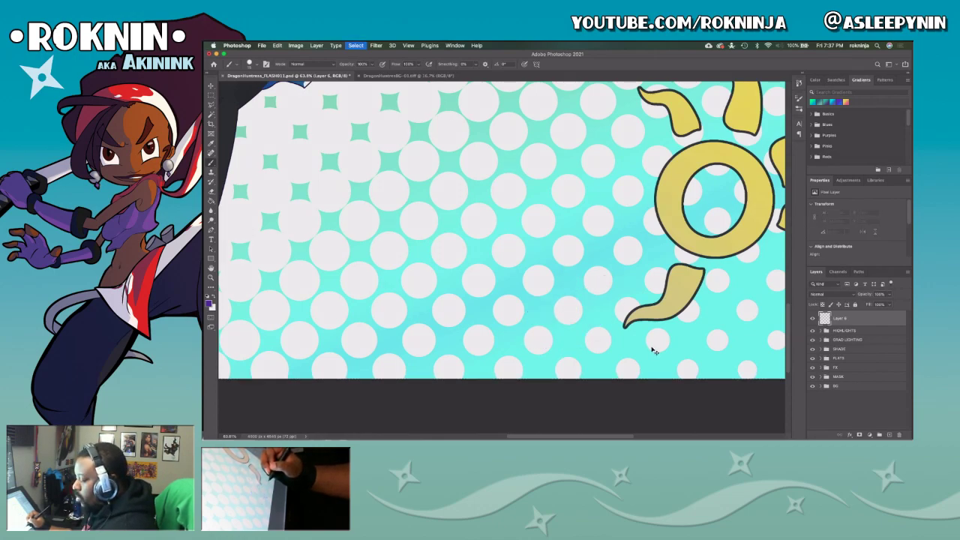
Try two more purple signature beginnings near the sun emblem and undo their strokes.
{"action": "mouse_move", "coordinate": [543, 313]}
{"action": "left_mouse_down"}
{"action": "mouse_move", "coordinate": [546, 334]}
{"action": "mouse_move", "coordinate": [639, 253]}
{"action": "left_mouse_up"}
{"action": "key", "text": "super+z"}
{"action": "key", "text": "super+z"}
{"action": "key", "text": "super+z"}
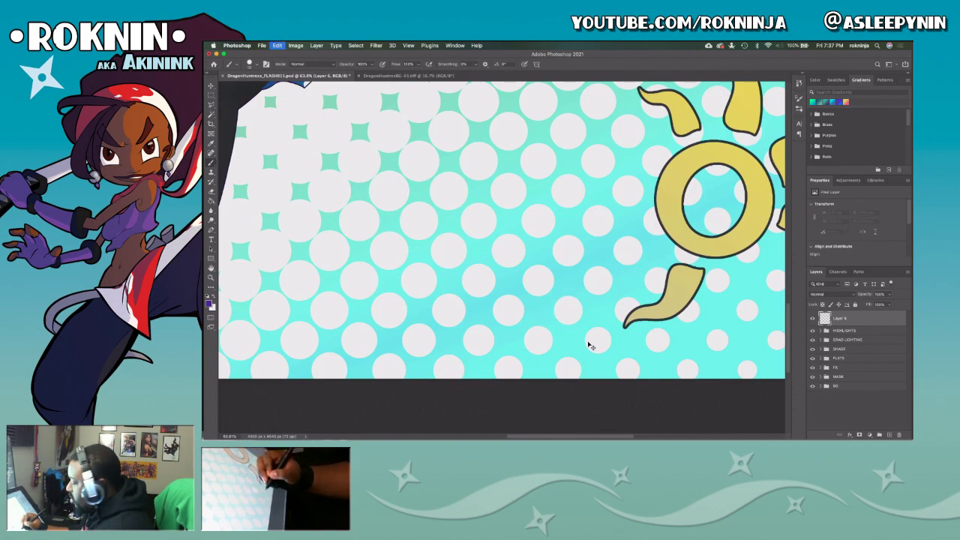
{"action": "left_click_drag", "start_coordinate": [510, 299], "coordinate": [509, 339]}
{"action": "mouse_move", "coordinate": [510, 297]}
{"action": "left_mouse_down"}
{"action": "mouse_move", "coordinate": [529, 307]}
{"action": "mouse_move", "coordinate": [516, 321]}
{"action": "mouse_move", "coordinate": [527, 354]}
{"action": "mouse_move", "coordinate": [525, 334]}
{"action": "left_mouse_up"}
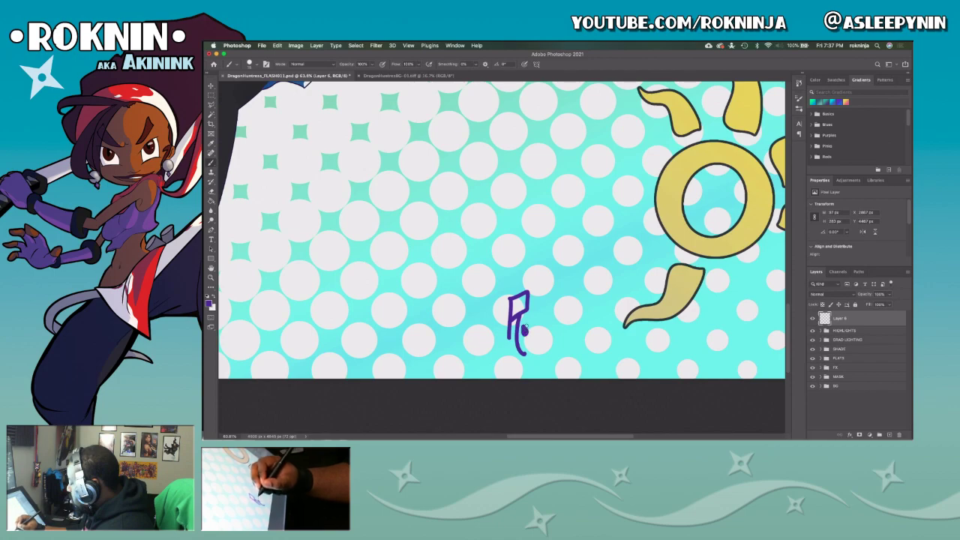
{"action": "key", "text": "super+z"}
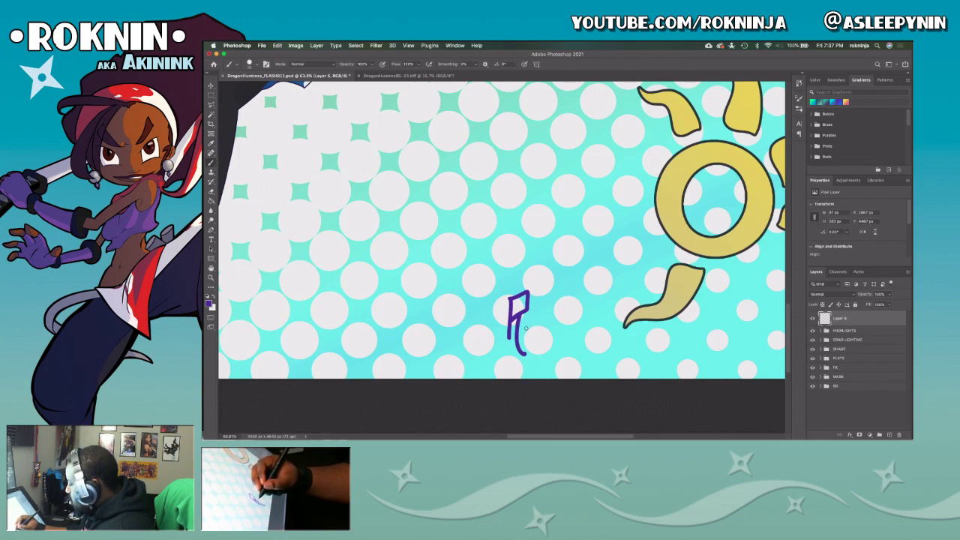
{"action": "key", "text": "super+z"}
{"action": "key", "text": "super+z"}
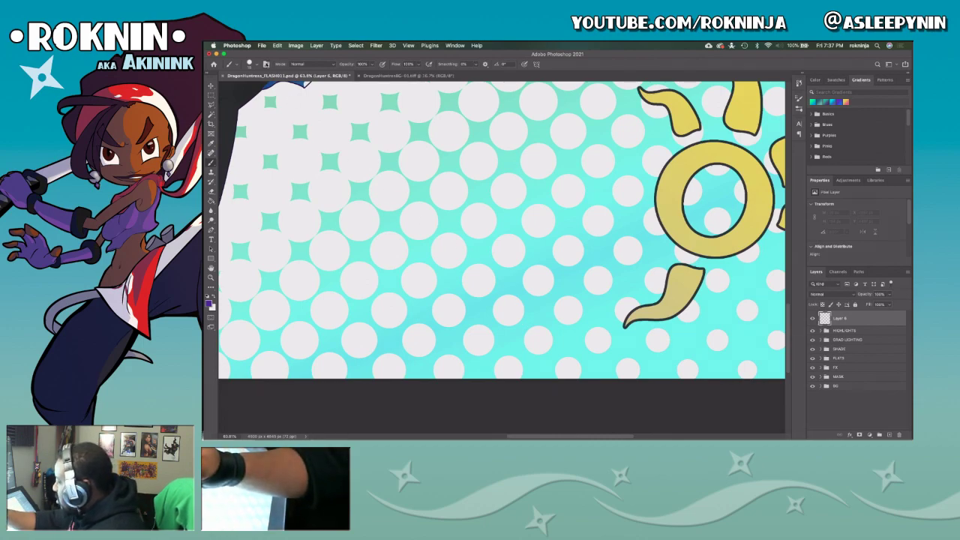
In the brush settings, set the tip spacing to 1% and enable Shape Dynamics.
{"action": "left_click", "coordinate": [266, 63]}
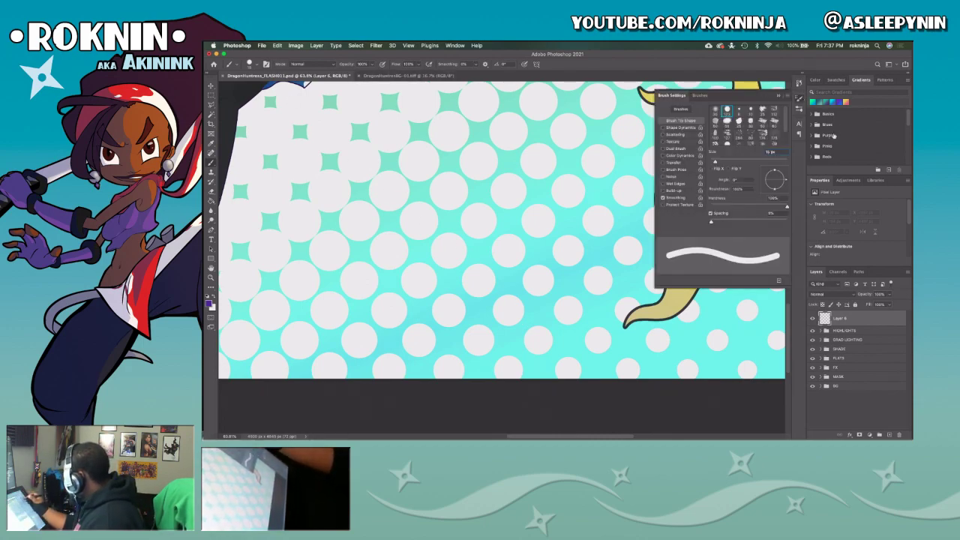
{"action": "left_click", "coordinate": [702, 96]}
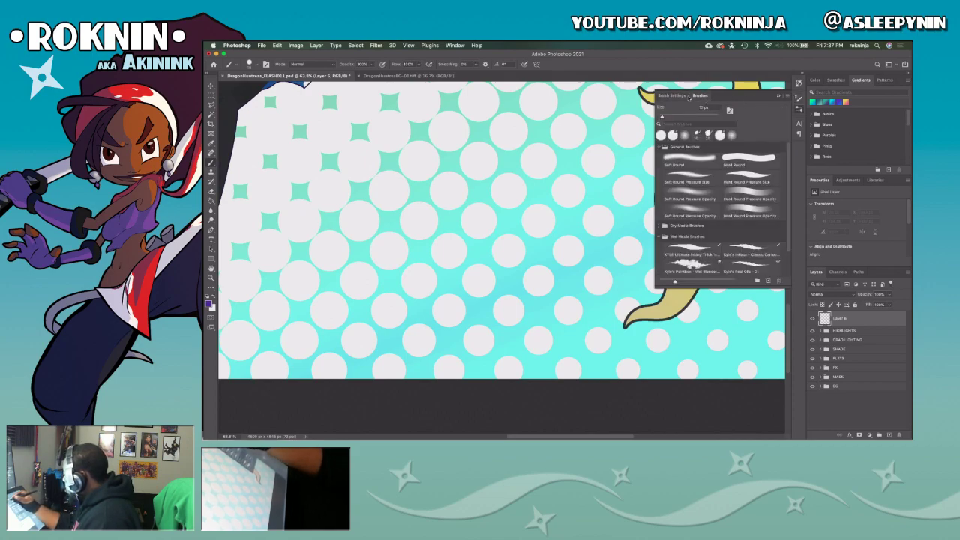
{"action": "left_click", "coordinate": [762, 107]}
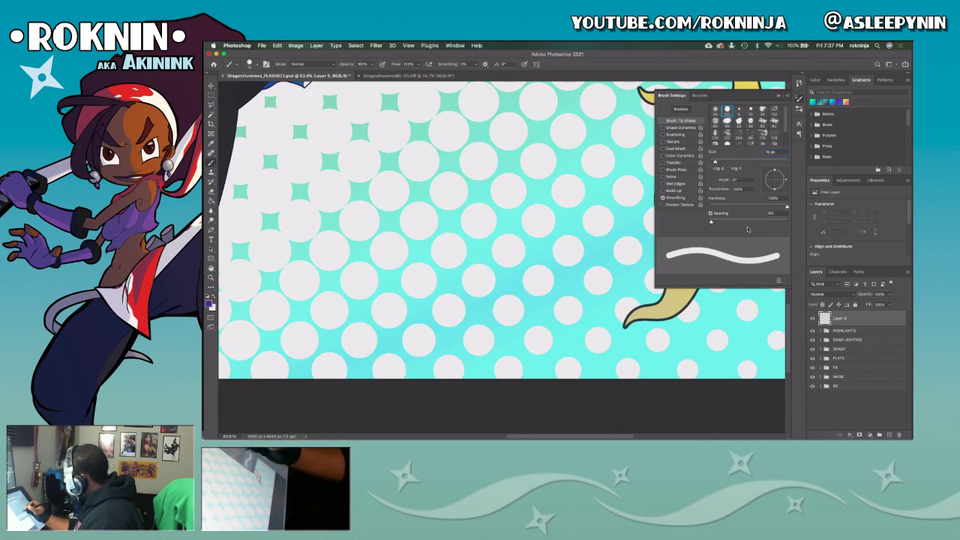
{"action": "left_click_drag", "start_coordinate": [712, 222], "coordinate": [709, 222]}
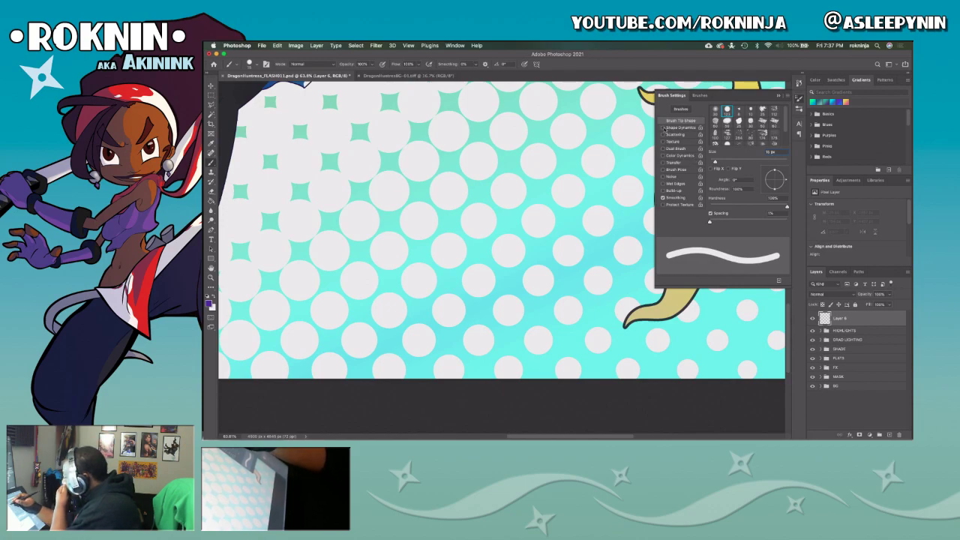
{"action": "left_click", "coordinate": [708, 127]}
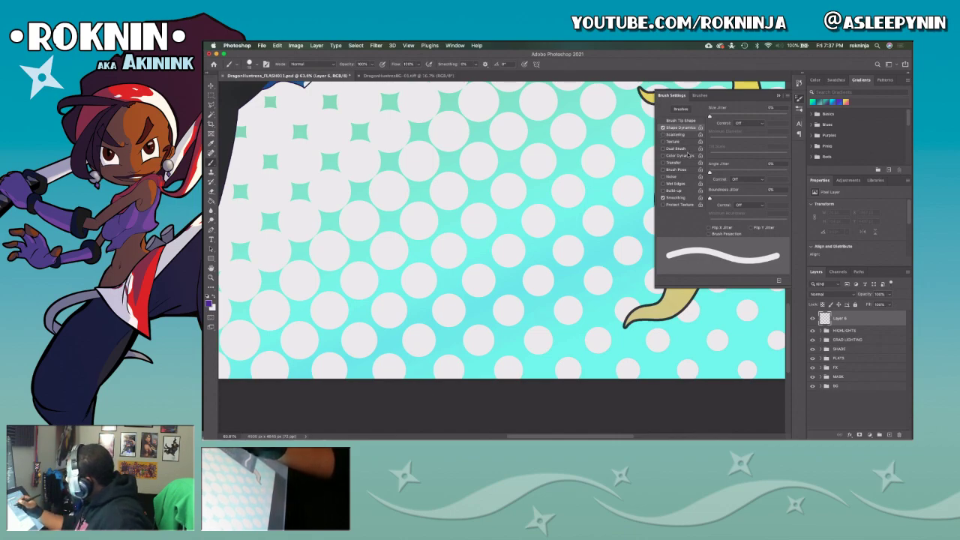
Switch to Safari, play "Plok! SNES Music - Akrillic" from the YouTube playlist, return to Photoshop, and raise the system volume.
{"action": "key", "text": "super+Tab"}
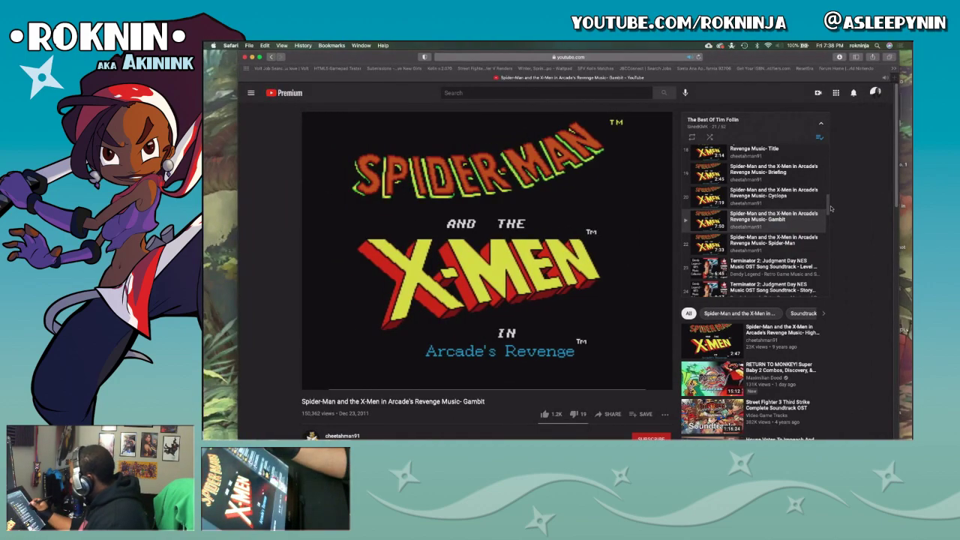
{"action": "left_click_drag", "start_coordinate": [828, 209], "coordinate": [826, 242]}
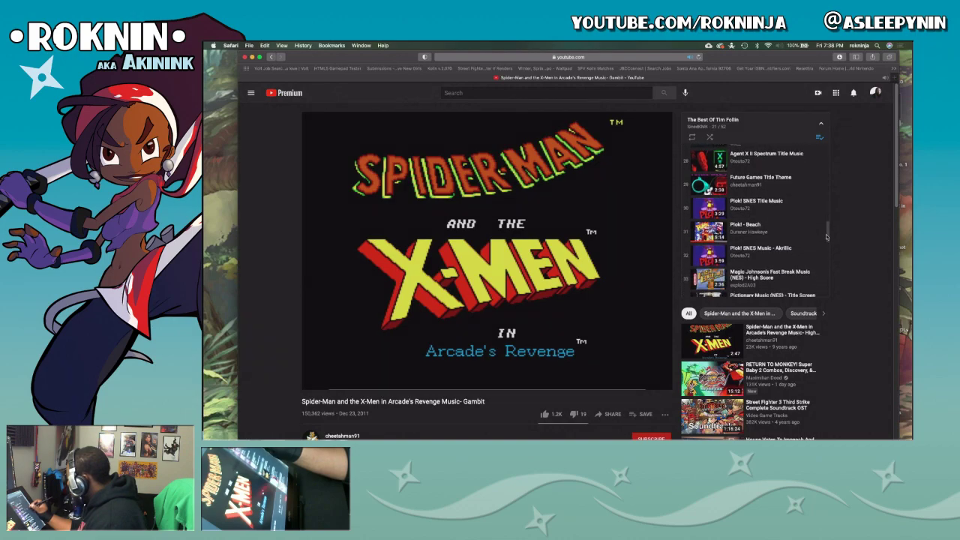
{"action": "left_click", "coordinate": [791, 256]}
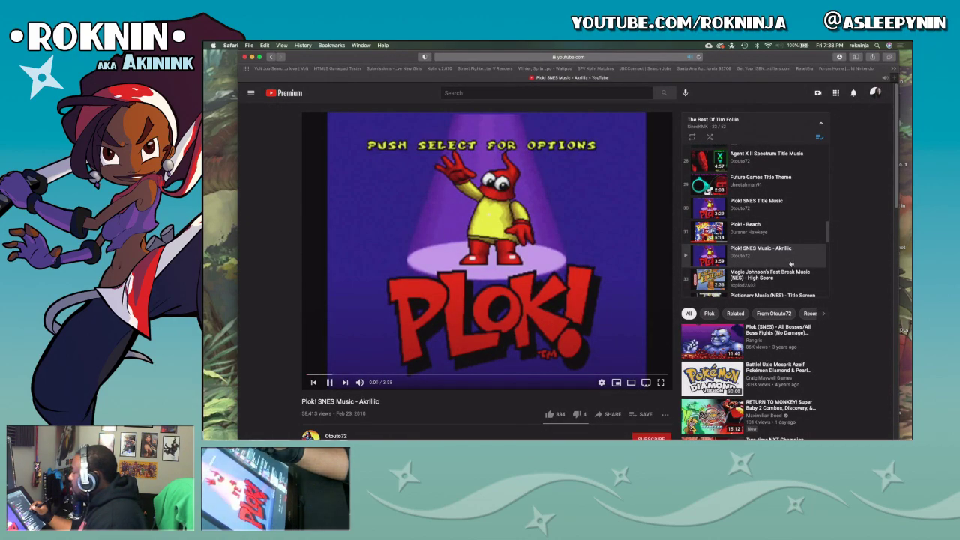
{"action": "key", "text": "super+Tab"}
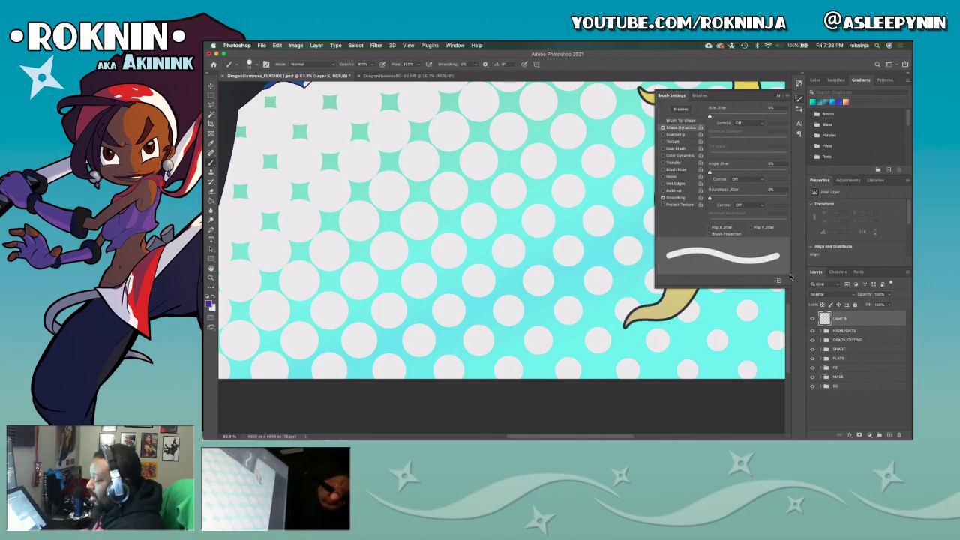
{"action": "key", "text": "XF86AudioRaiseVolume"}
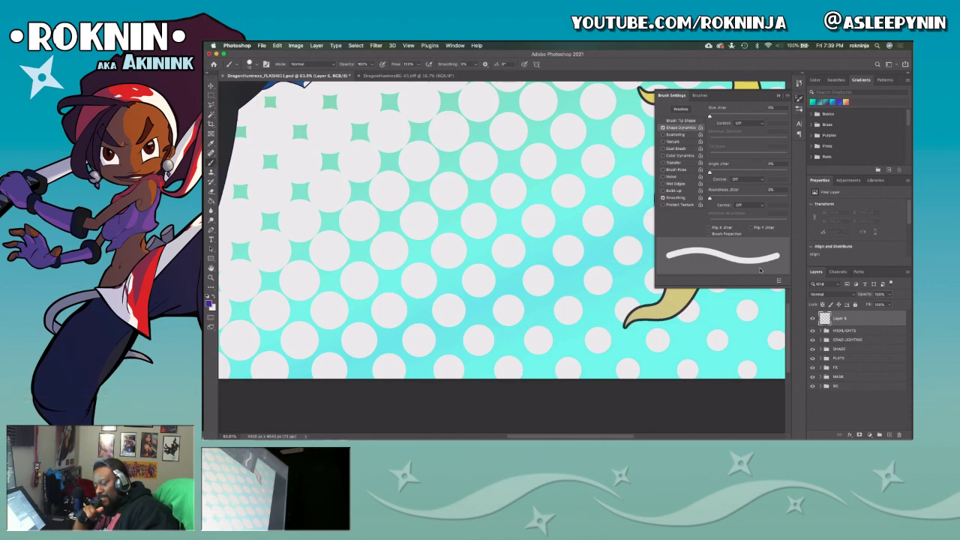
Switch to Safari, seek back in the Plok! track, pause it, and return to Photoshop.
{"action": "key", "text": "super+Tab"}
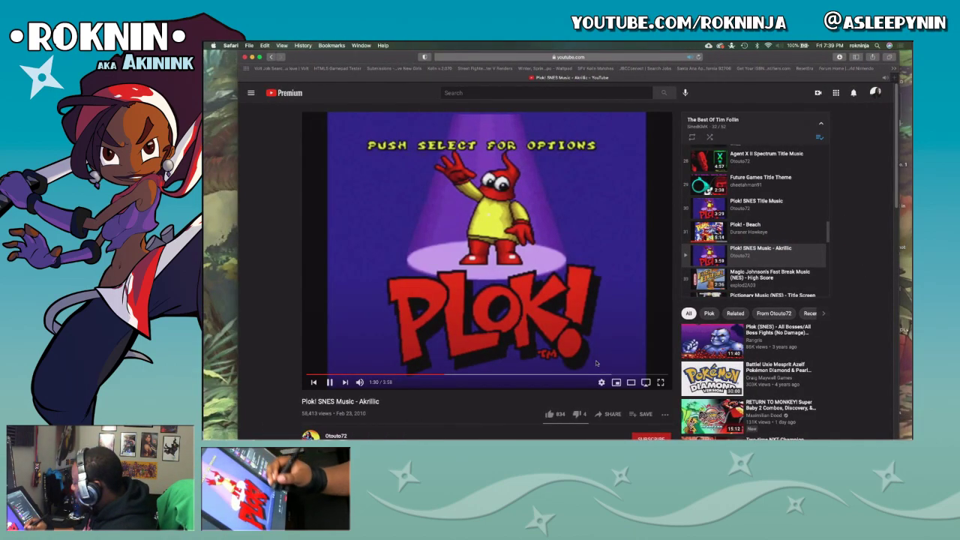
{"action": "left_click", "coordinate": [426, 375]}
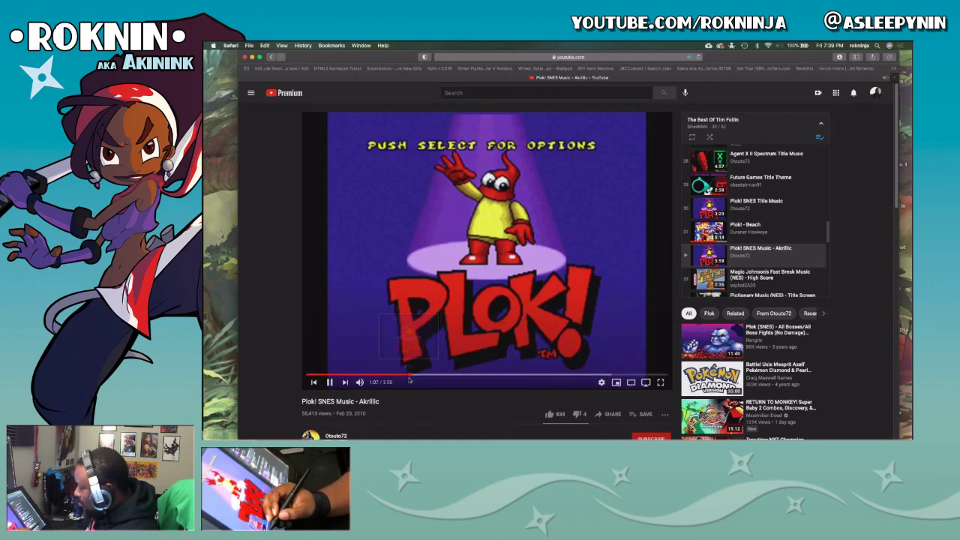
{"action": "mouse_move", "coordinate": [427, 435]}
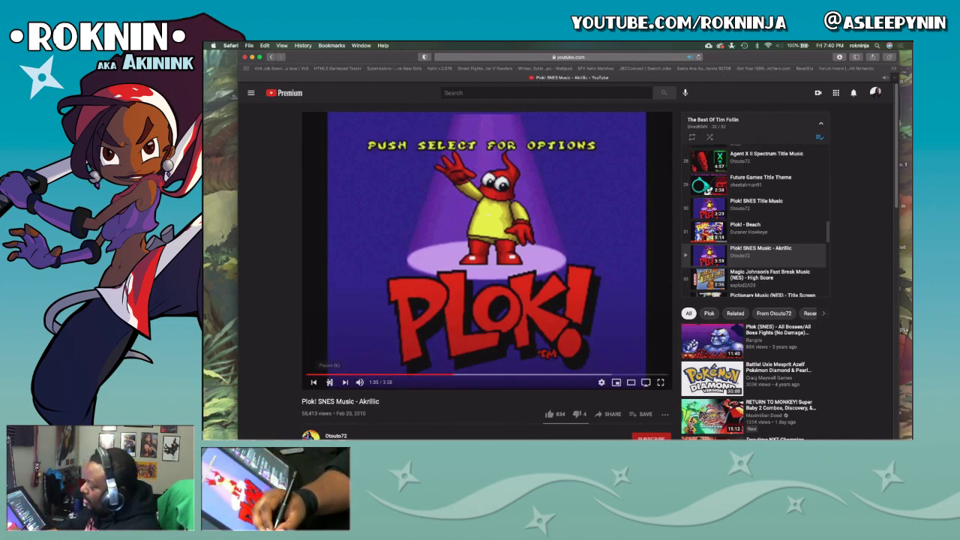
{"action": "left_click", "coordinate": [329, 382]}
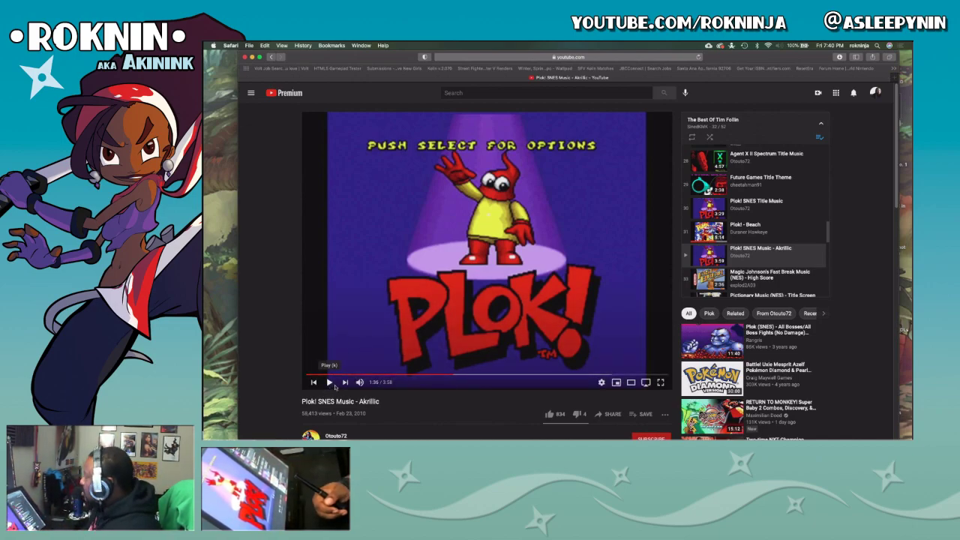
{"action": "key", "text": "super+Tab"}
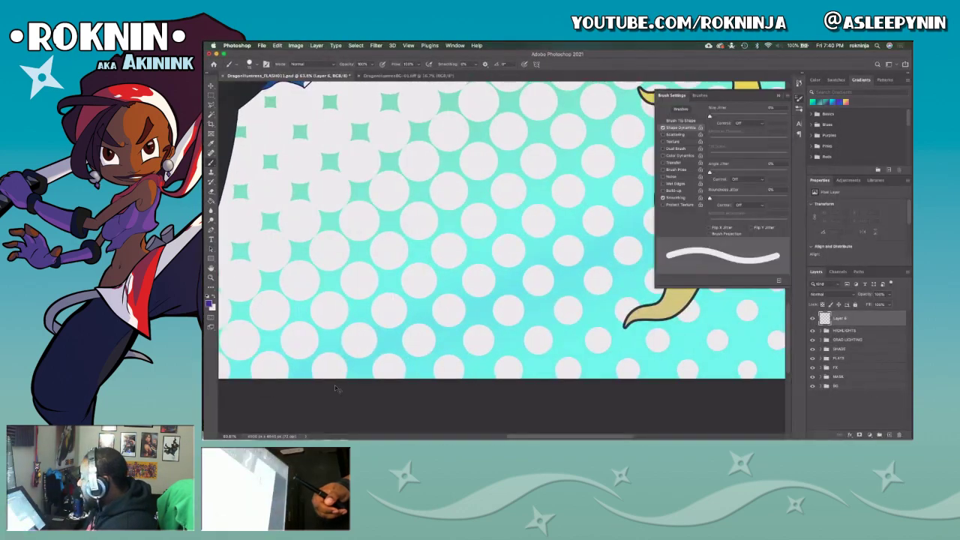
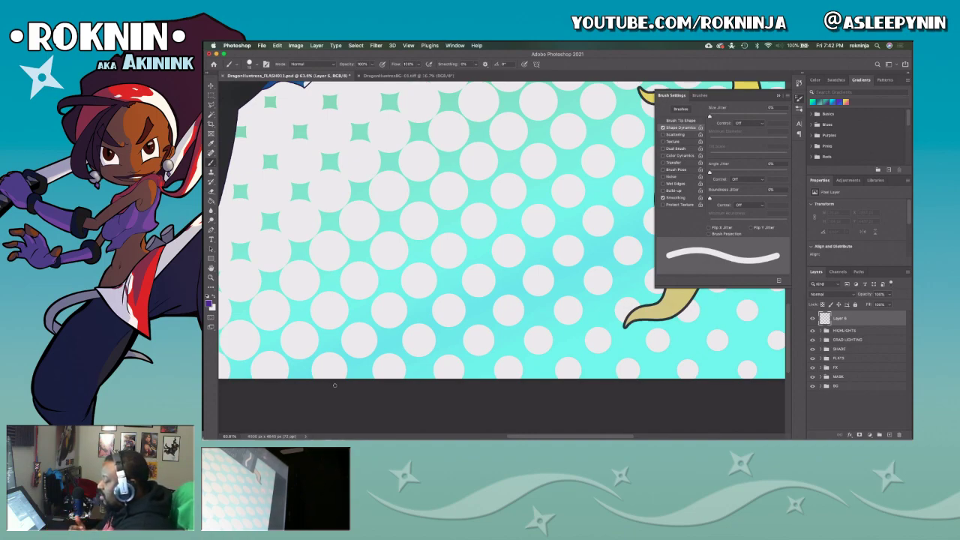
Switch to Safari, play "Rock N' Roll Racing SNES Music - Peter Gunn" from the YouTube playlist, and return to Photoshop.
{"action": "key", "text": "super+Tab"}
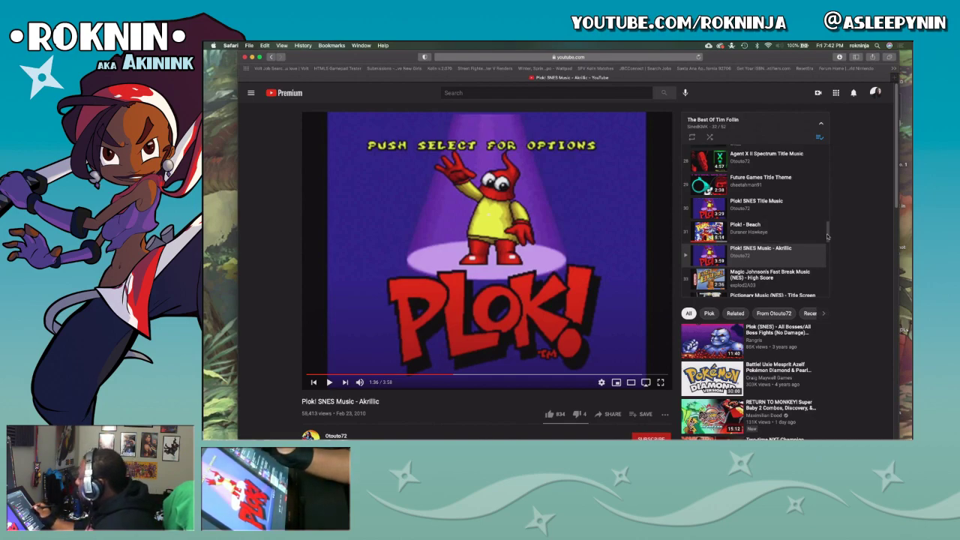
{"action": "left_click_drag", "start_coordinate": [827, 237], "coordinate": [817, 291]}
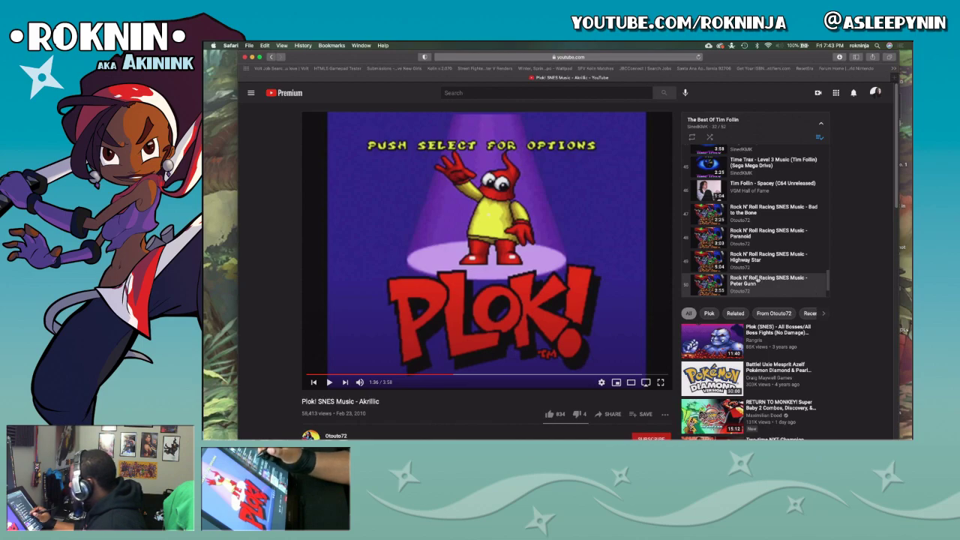
{"action": "left_click", "coordinate": [751, 283]}
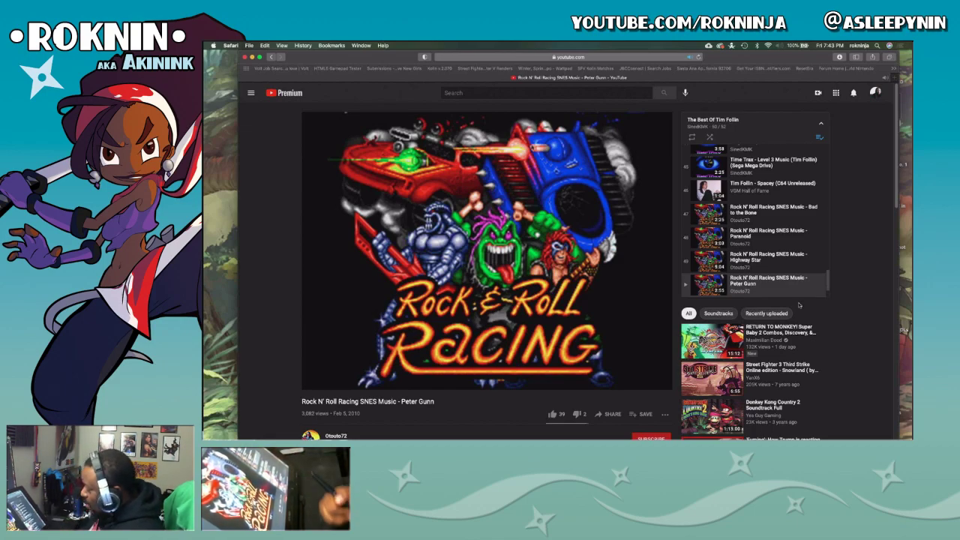
{"action": "key", "text": "super+Tab"}
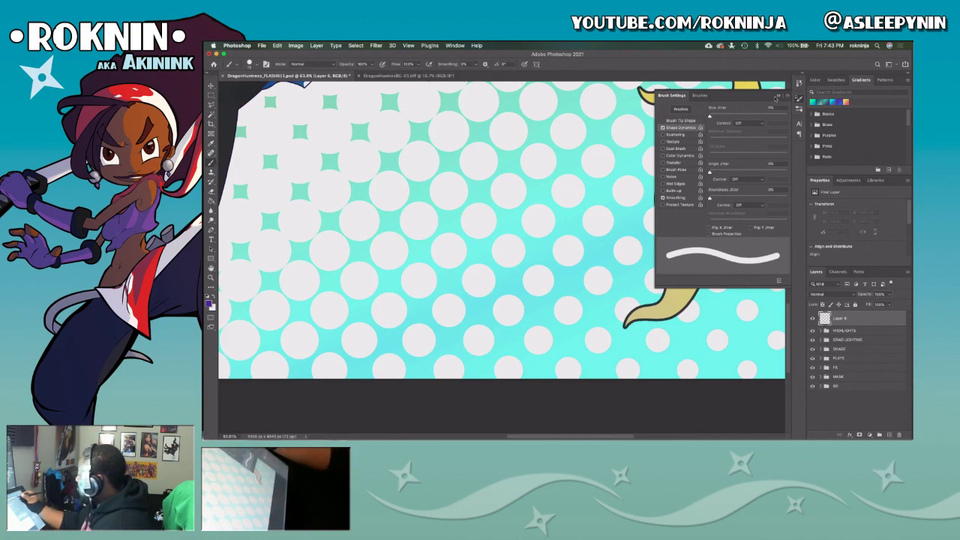
Collapse the brush settings to uncover the sun emblem and the lower part of the illustration.
{"action": "left_click", "coordinate": [779, 95]}
{"action": "key", "text": "z"}
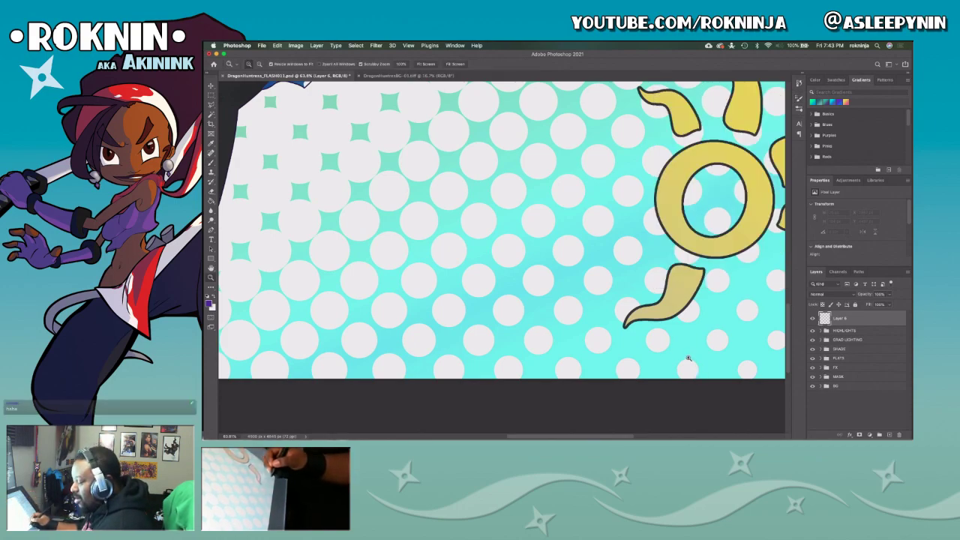
{"action": "left_click", "coordinate": [651, 311], "text": "alt"}
{"action": "left_click", "coordinate": [649, 347], "text": "alt"}
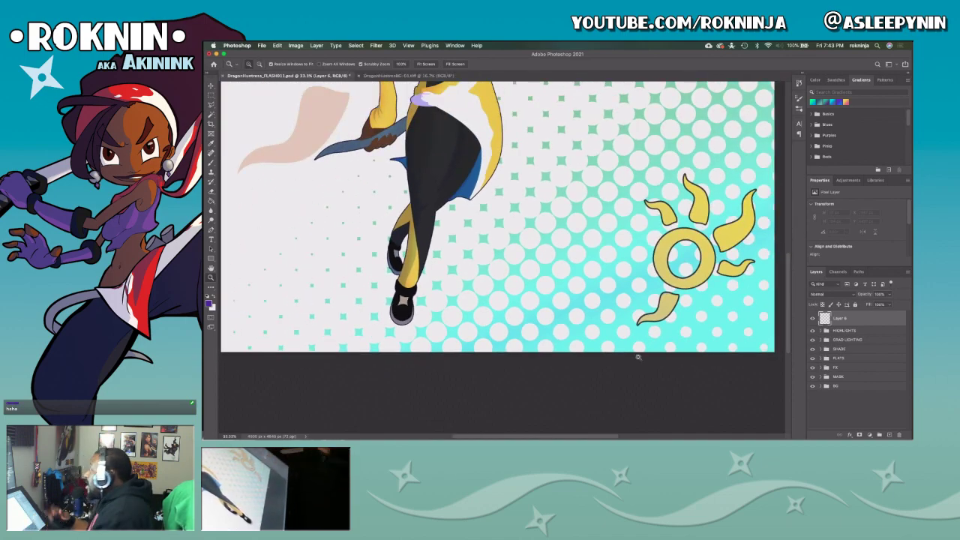
Switch to Safari, search YouTube for "megaman x maverick hunter stage 2", and play "MegaMan Maverick Hunter X OST Sigma Palace Stage 2 Theme".
{"action": "key", "text": "super+Tab"}
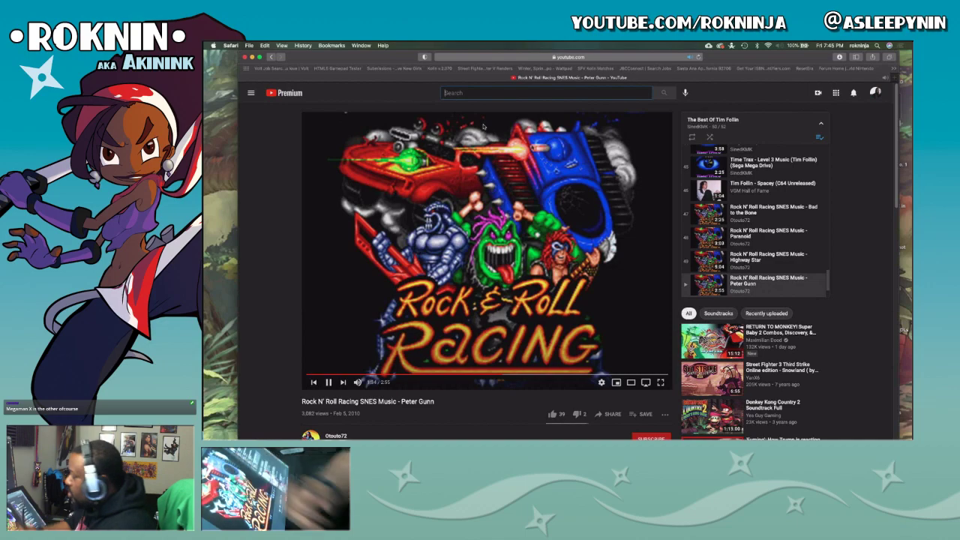
{"action": "type", "text": "megaman x suga"}
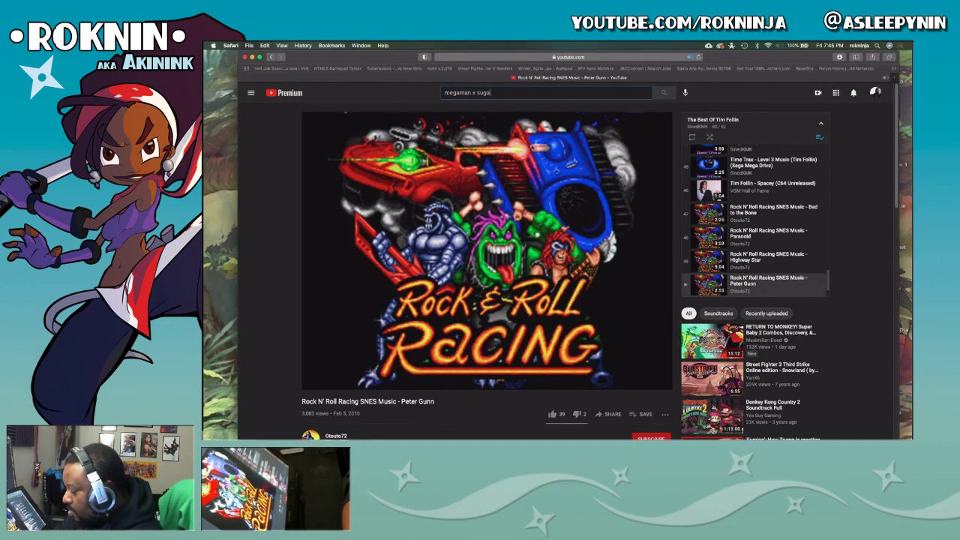
{"action": "key", "text": "BackSpace"}
{"action": "key", "text": "BackSpace"}
{"action": "key", "text": "BackSpace"}
{"action": "key", "text": "BackSpace"}
{"action": "key", "text": "BackSpace"}
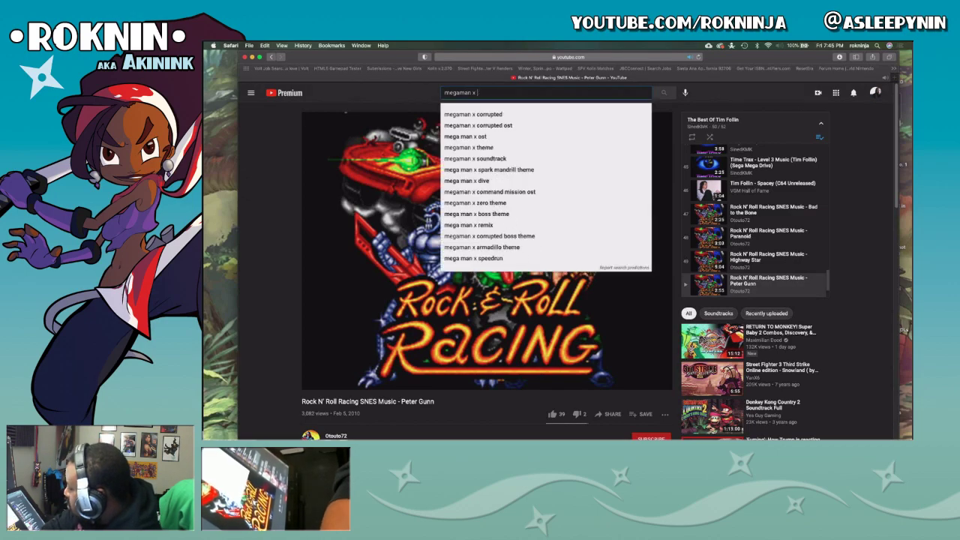
{"action": "type", "text": "maverick hunter stage 2"}
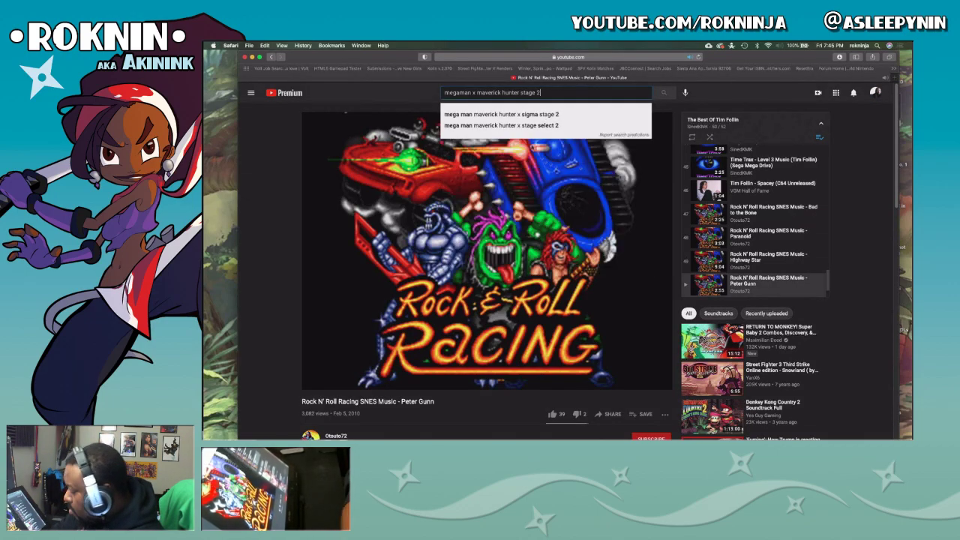
{"action": "key", "text": "Return"}
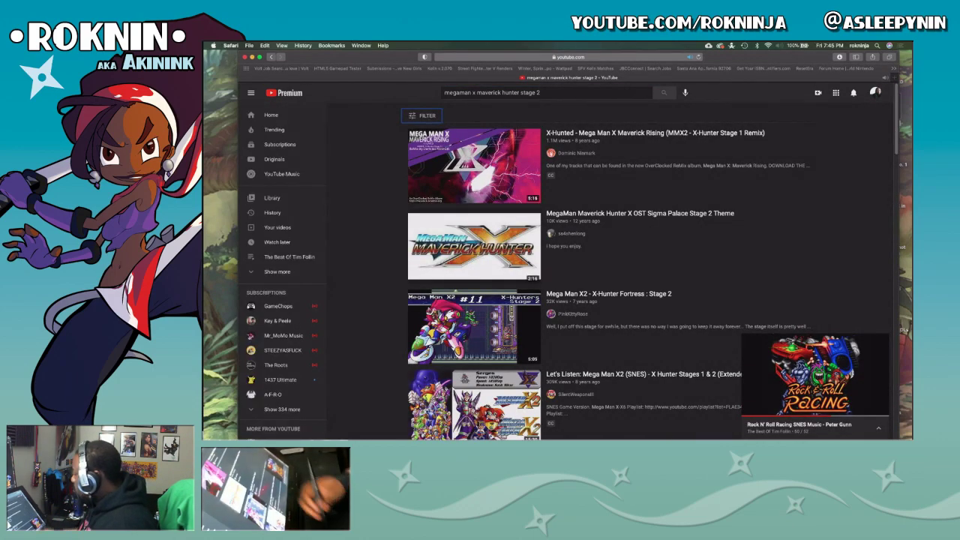
{"action": "left_click", "coordinate": [693, 215]}
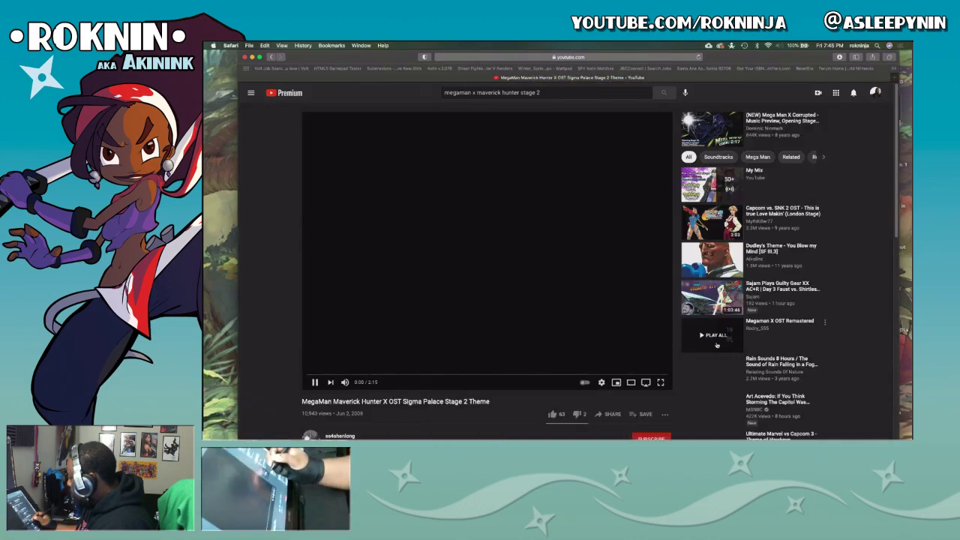
Change the YouTube search to "megaman x maverick hunter stage 3" and run it.
{"action": "left_click", "coordinate": [537, 92]}
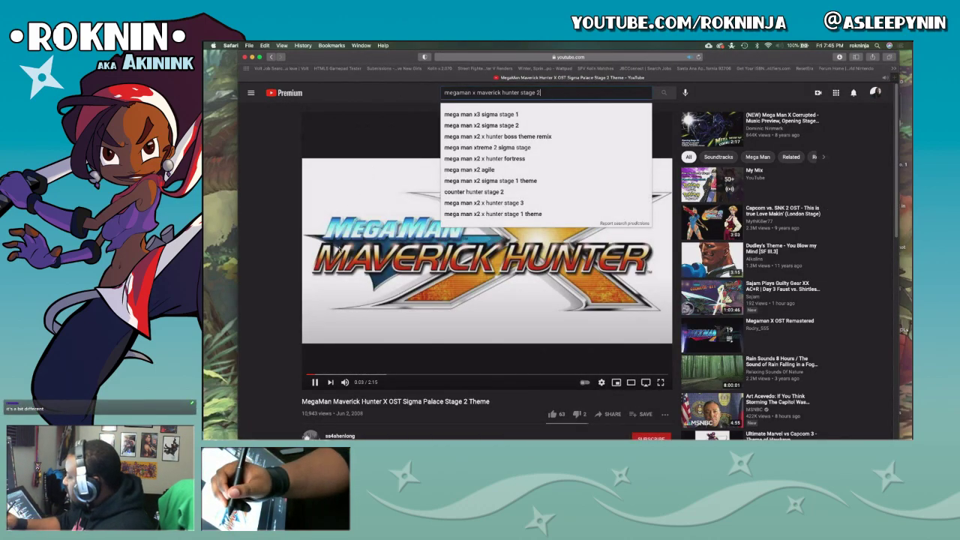
{"action": "key", "text": "BackSpace"}
{"action": "type", "text": "3"}
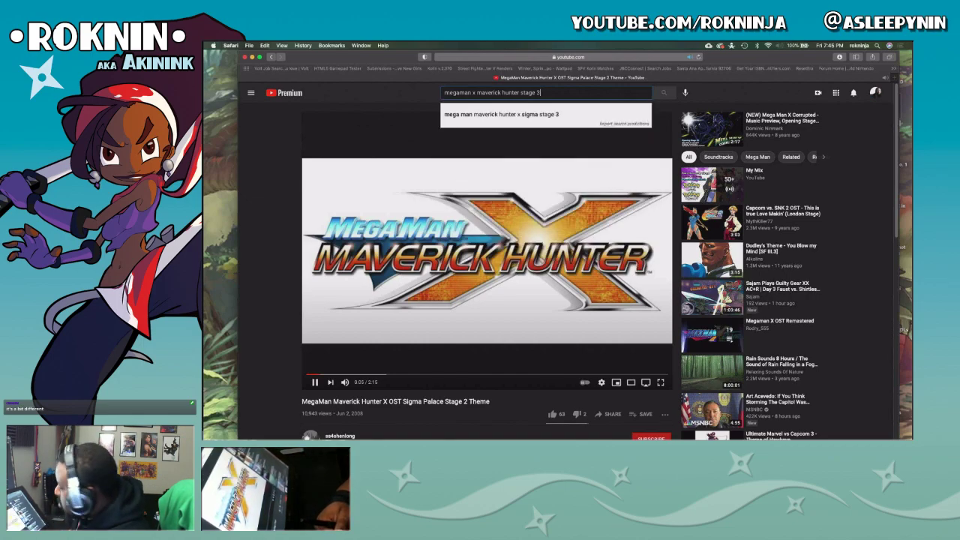
{"action": "key", "text": "Return"}
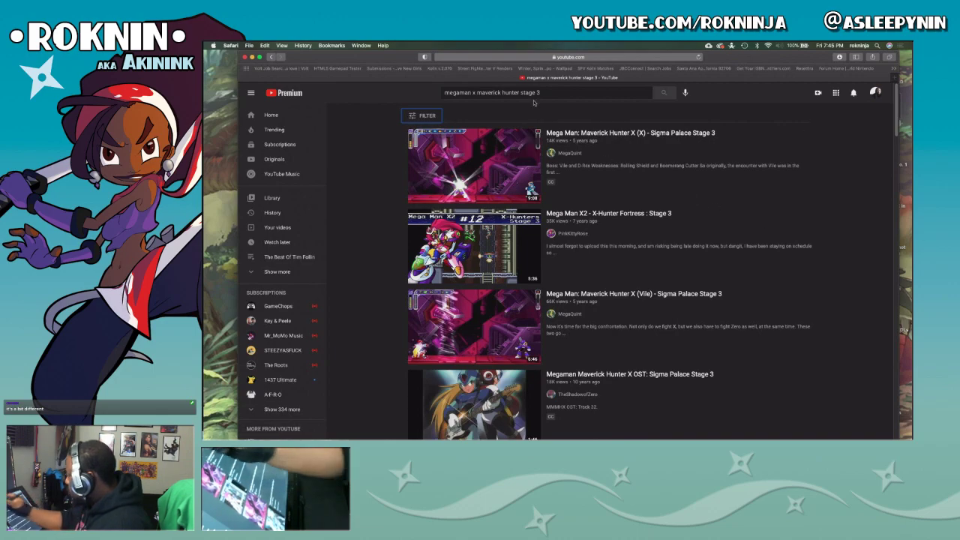
Search YouTube for "megaman x sigma stage 3", play "Sigma Fortress 3 Megaman X Music Extended HD", and return to Photoshop.
{"action": "left_click_drag", "start_coordinate": [519, 93], "coordinate": [477, 93]}
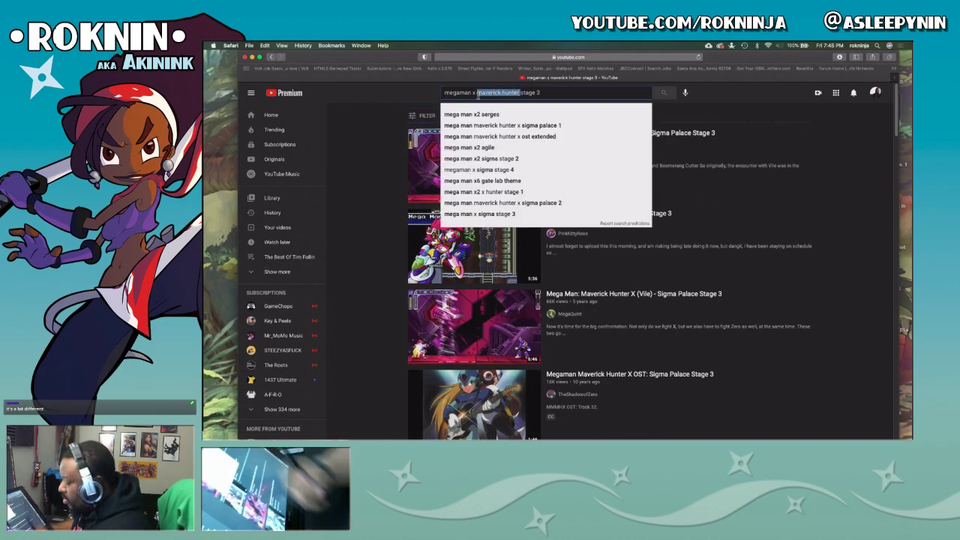
{"action": "key", "text": "BackSpace"}
{"action": "type", "text": "sigma"}
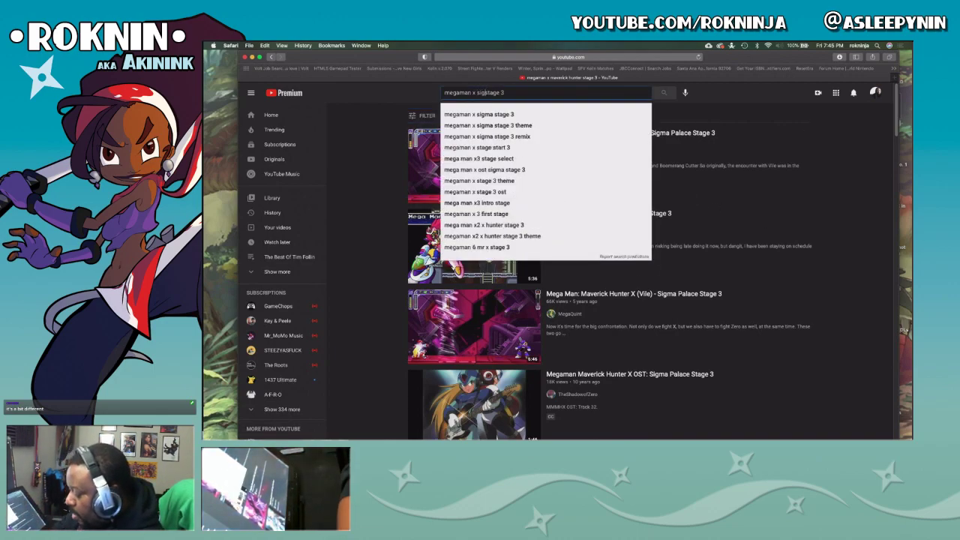
{"action": "key", "text": "Return"}
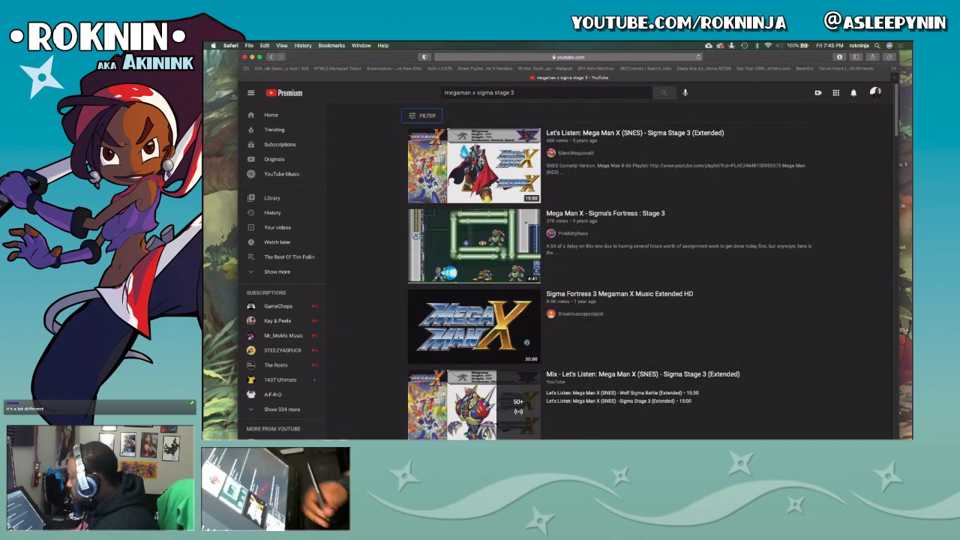
{"action": "left_click", "coordinate": [646, 295]}
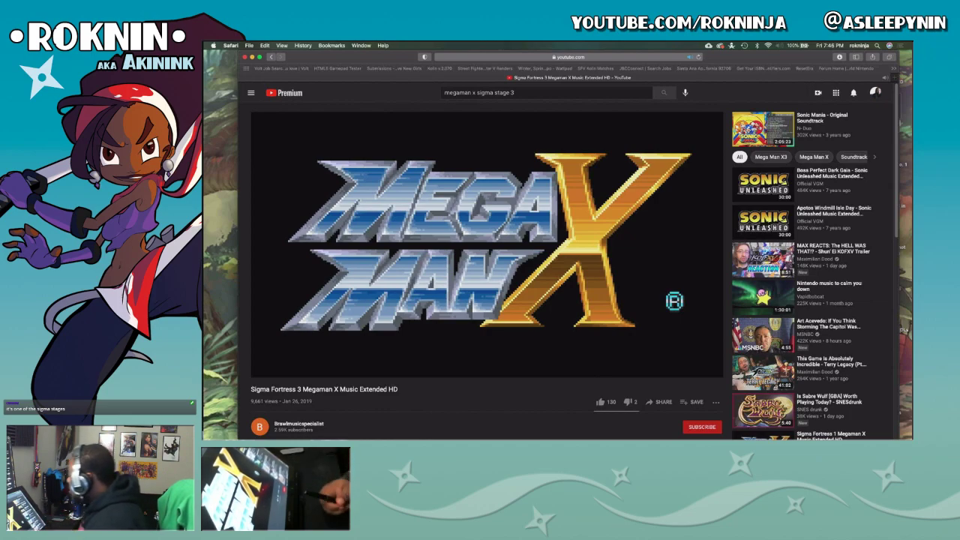
{"action": "key", "text": "super+Tab"}
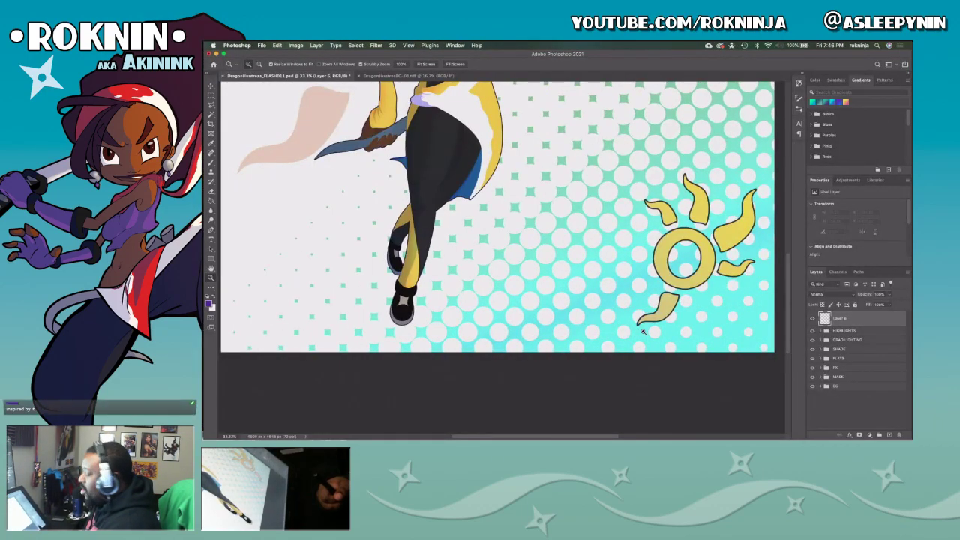
Try the first purple strokes of the signature below the sun emblem with the Brush tool and undo them.
{"action": "scroll", "coordinate": [604, 255], "scroll_direction": "down", "scroll_amount": 1}
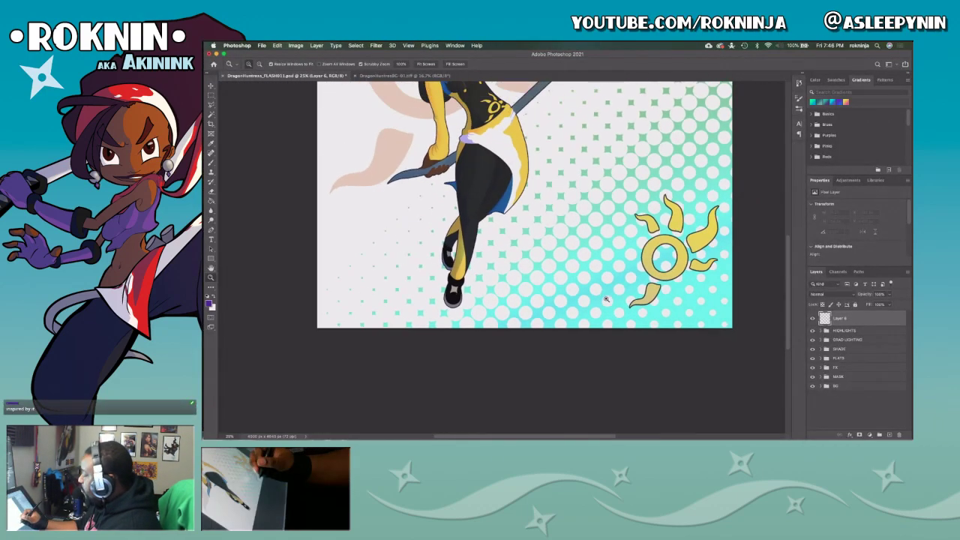
{"action": "left_click_drag", "start_coordinate": [597, 213], "coordinate": [578, 318]}
{"action": "scroll", "coordinate": [577, 318], "scroll_direction": "down", "scroll_amount": 2}
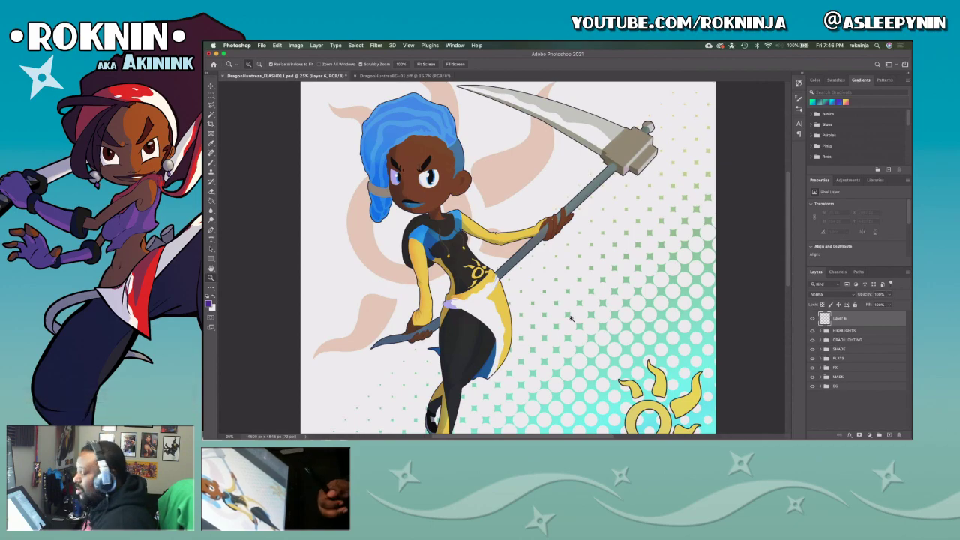
{"action": "left_click", "coordinate": [630, 371], "text": "alt"}
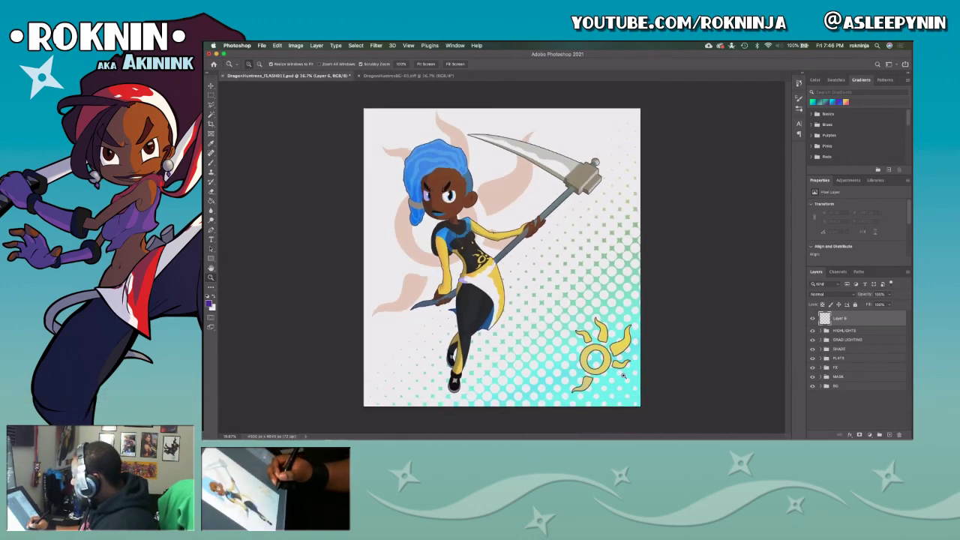
{"action": "left_click", "coordinate": [589, 352]}
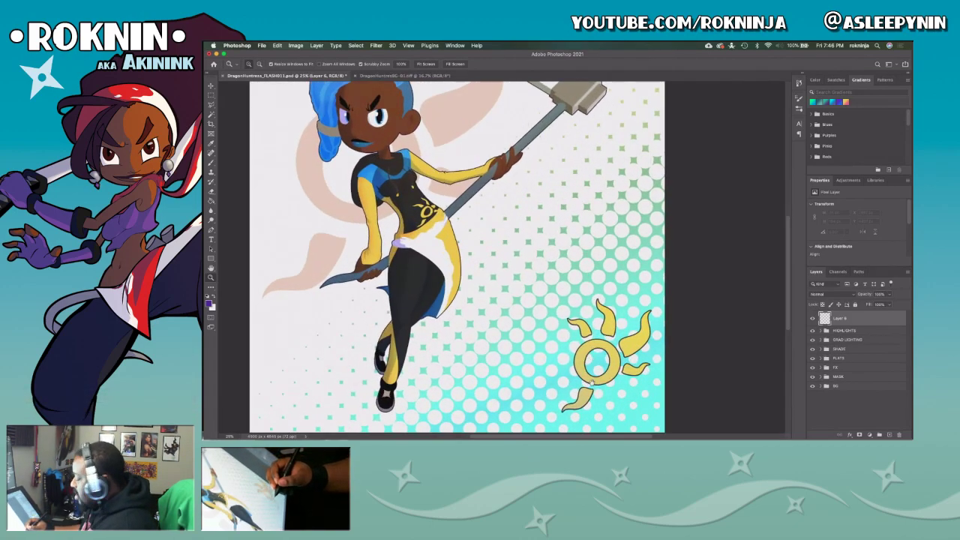
{"action": "key", "text": "b"}
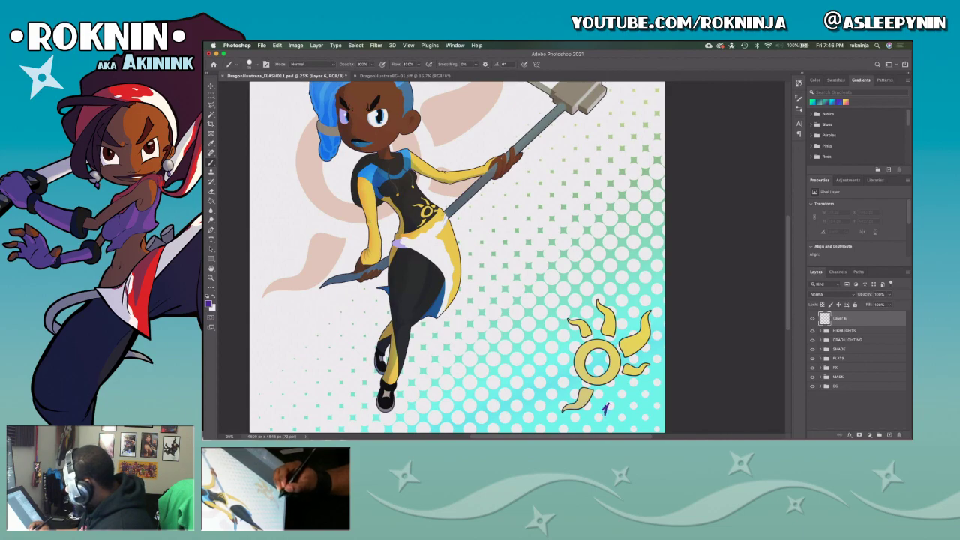
{"action": "key", "text": "super+z"}
{"action": "key", "text": "super+z"}
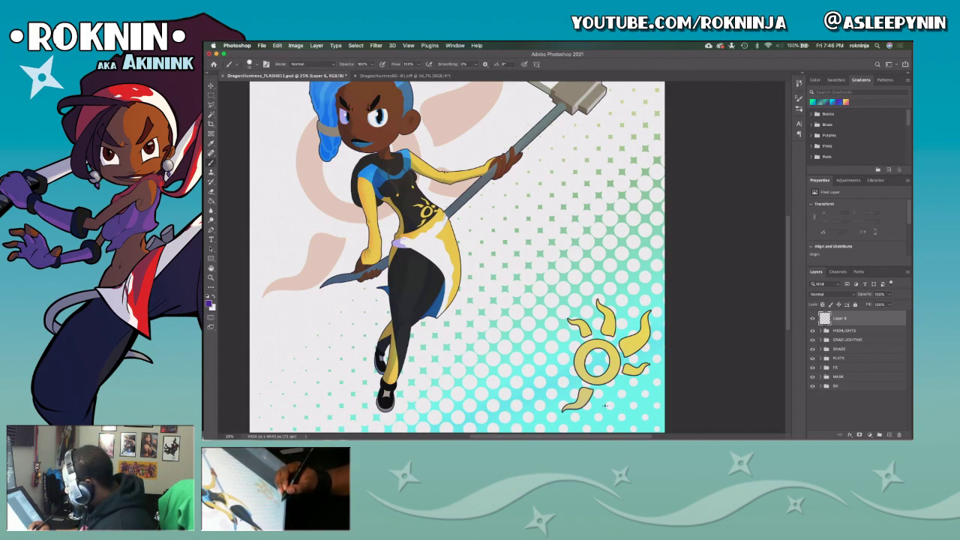
Try writing the signature's first few letters small beneath the sun emblem and undo all their strokes.
{"action": "left_click_drag", "start_coordinate": [614, 411], "coordinate": [611, 417]}
{"action": "key", "text": "super+z"}
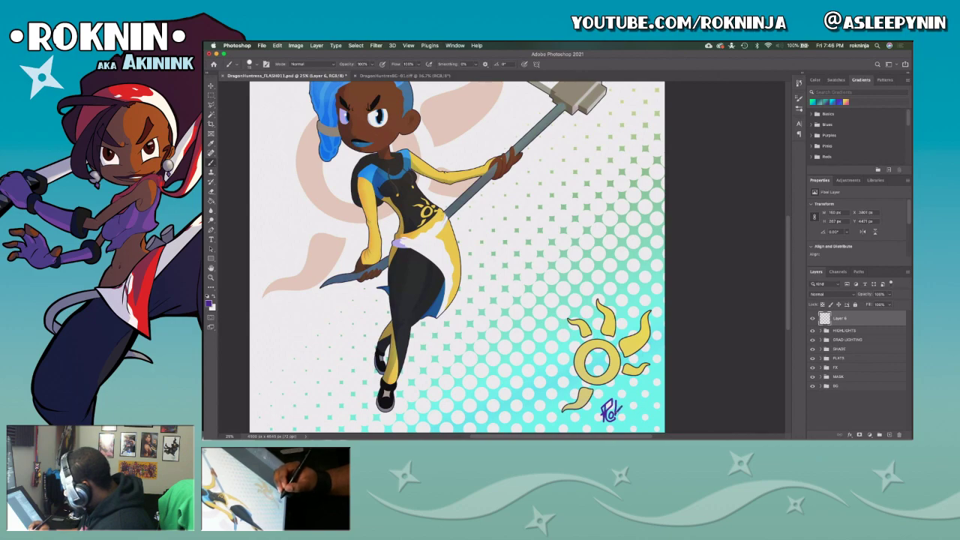
{"action": "key", "text": "super+z"}
{"action": "key", "text": "super+z"}
{"action": "key", "text": "super+z"}
Create a new blank document from the recent HDTV 1080p preset with a white background.
{"action": "key", "text": "super+n"}
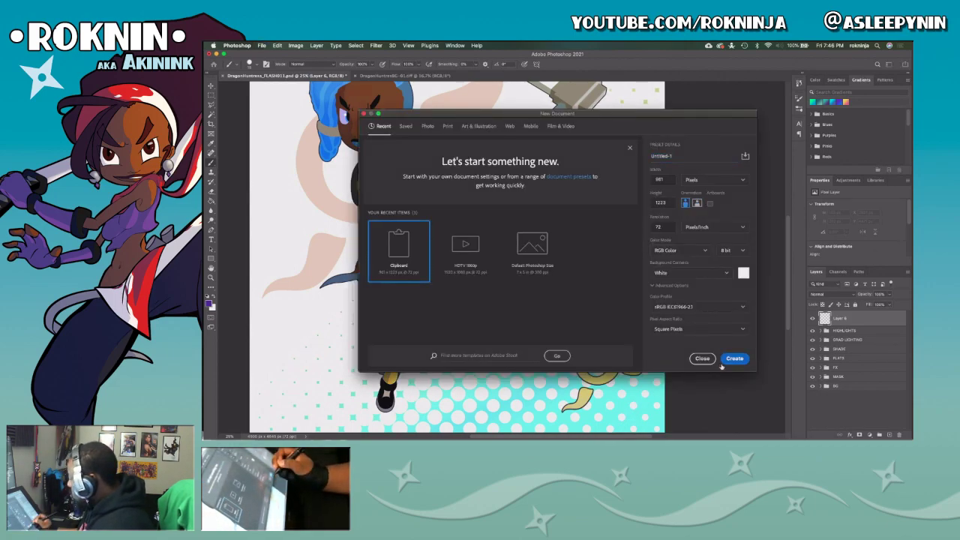
{"action": "left_click", "coordinate": [465, 248]}
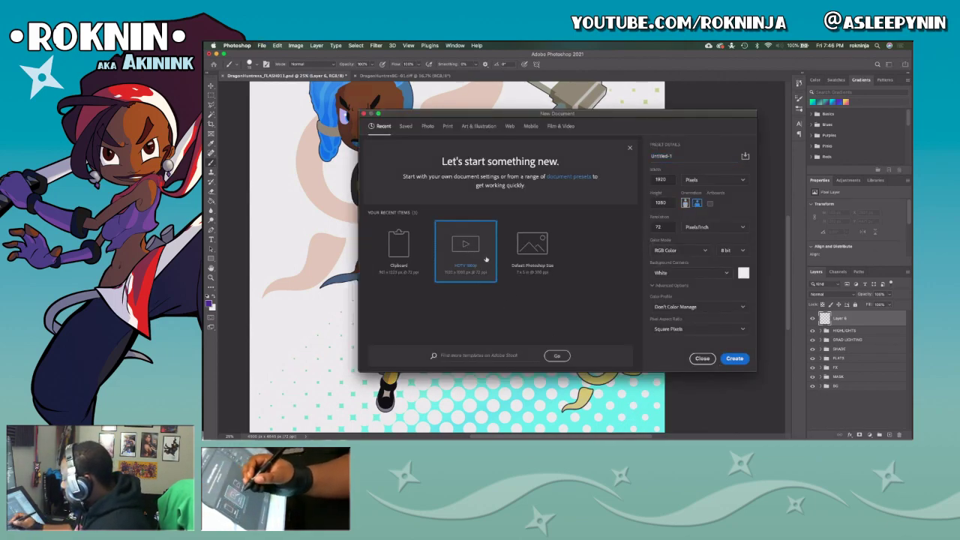
{"action": "left_click", "coordinate": [734, 358]}
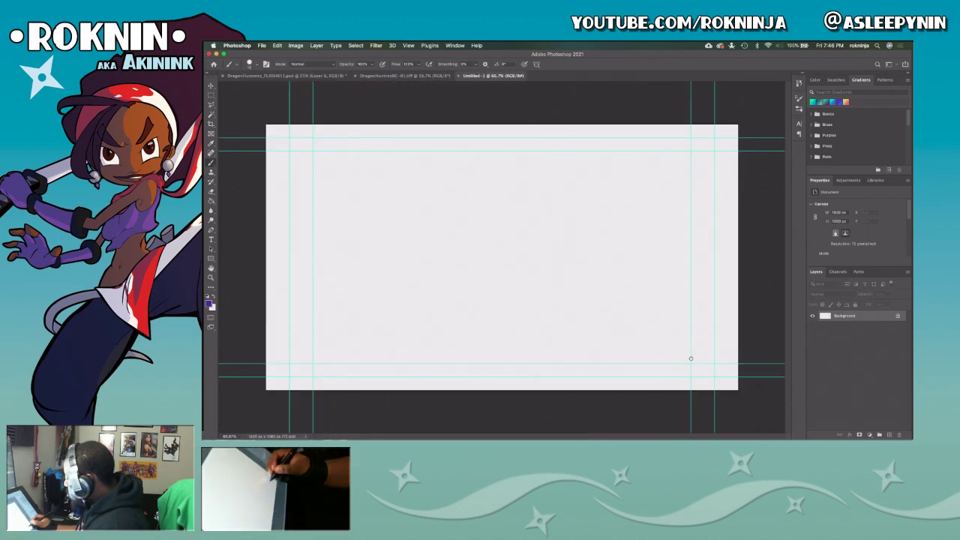
Write the signature's first letters R, o and k large in purple with the Brush tool, drawing the o as a spiral inside the R's leg.
{"action": "left_click_drag", "start_coordinate": [414, 204], "coordinate": [420, 305]}
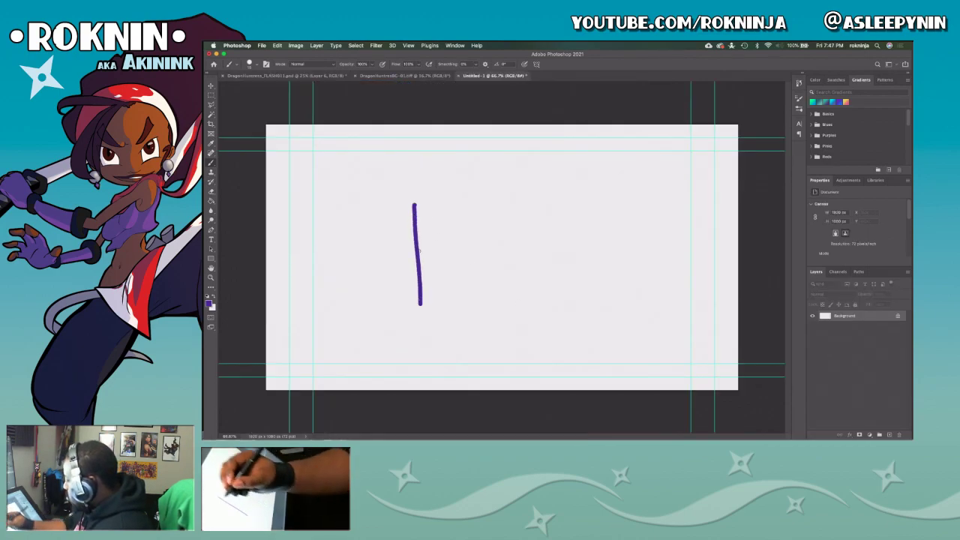
{"action": "mouse_move", "coordinate": [413, 206]}
{"action": "left_mouse_down"}
{"action": "mouse_move", "coordinate": [476, 185]}
{"action": "mouse_move", "coordinate": [483, 221]}
{"action": "mouse_move", "coordinate": [403, 259]}
{"action": "left_mouse_up"}
{"action": "mouse_move", "coordinate": [454, 237]}
{"action": "left_mouse_down"}
{"action": "mouse_move", "coordinate": [441, 323]}
{"action": "mouse_move", "coordinate": [501, 323]}
{"action": "left_mouse_up"}
{"action": "mouse_move", "coordinate": [480, 245]}
{"action": "left_mouse_down"}
{"action": "mouse_move", "coordinate": [452, 279]}
{"action": "mouse_move", "coordinate": [460, 313]}
{"action": "mouse_move", "coordinate": [491, 310]}
{"action": "mouse_move", "coordinate": [501, 278]}
{"action": "mouse_move", "coordinate": [485, 260]}
{"action": "mouse_move", "coordinate": [471, 269]}
{"action": "mouse_move", "coordinate": [476, 291]}
{"action": "left_mouse_up"}
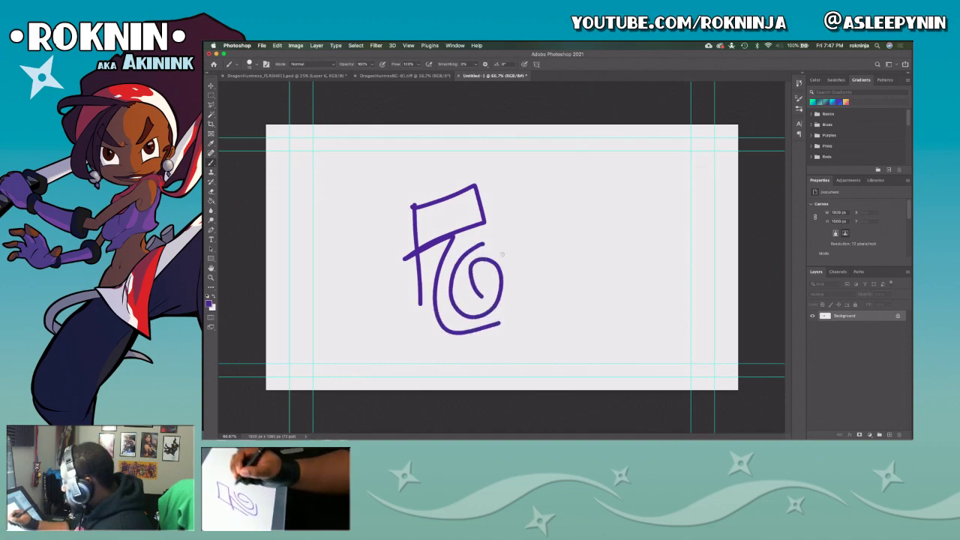
{"action": "left_click_drag", "start_coordinate": [489, 187], "coordinate": [507, 298]}
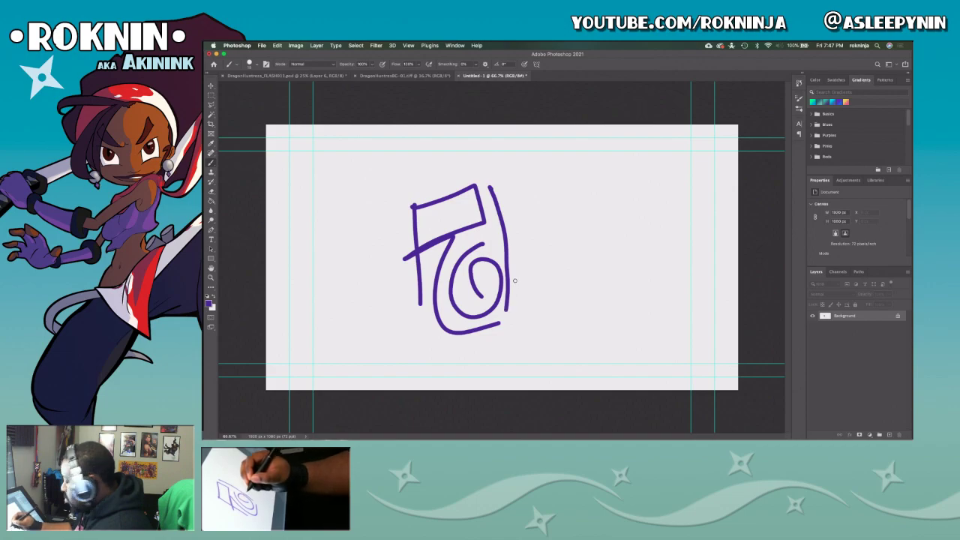
{"action": "key", "text": "ctrl+z"}
{"action": "mouse_move", "coordinate": [492, 188]}
{"action": "left_mouse_down"}
{"action": "mouse_move", "coordinate": [507, 224]}
{"action": "mouse_move", "coordinate": [509, 307]}
{"action": "mouse_move", "coordinate": [514, 270]}
{"action": "mouse_move", "coordinate": [521, 296]}
{"action": "mouse_move", "coordinate": [558, 303]}
{"action": "left_mouse_up"}
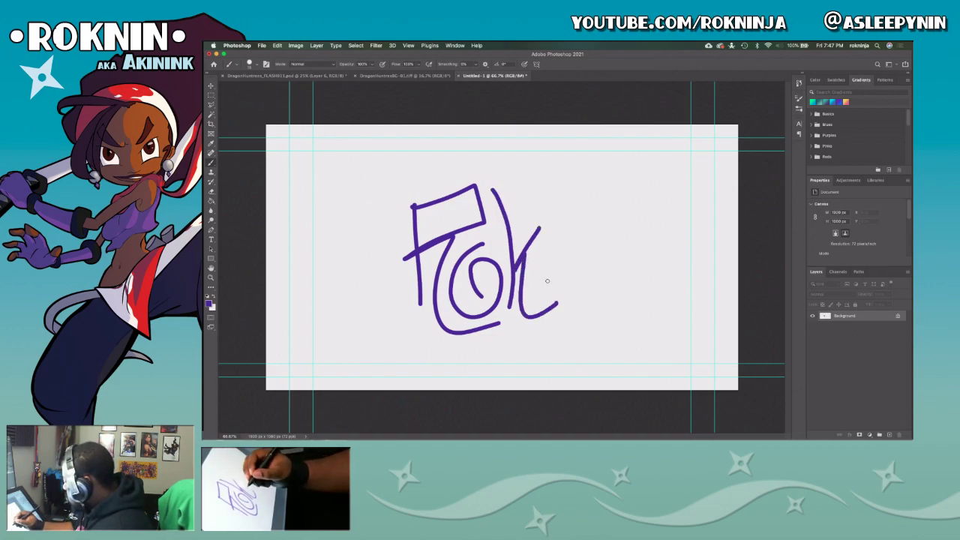
Try several versions of a looped stroke with a pointed arrow tip above the k and undo each one.
{"action": "mouse_move", "coordinate": [553, 264]}
{"action": "left_mouse_down"}
{"action": "mouse_move", "coordinate": [552, 202]}
{"action": "mouse_move", "coordinate": [546, 212]}
{"action": "mouse_move", "coordinate": [554, 170]}
{"action": "mouse_move", "coordinate": [567, 219]}
{"action": "left_mouse_up"}
{"action": "key", "text": "ctrl+z"}
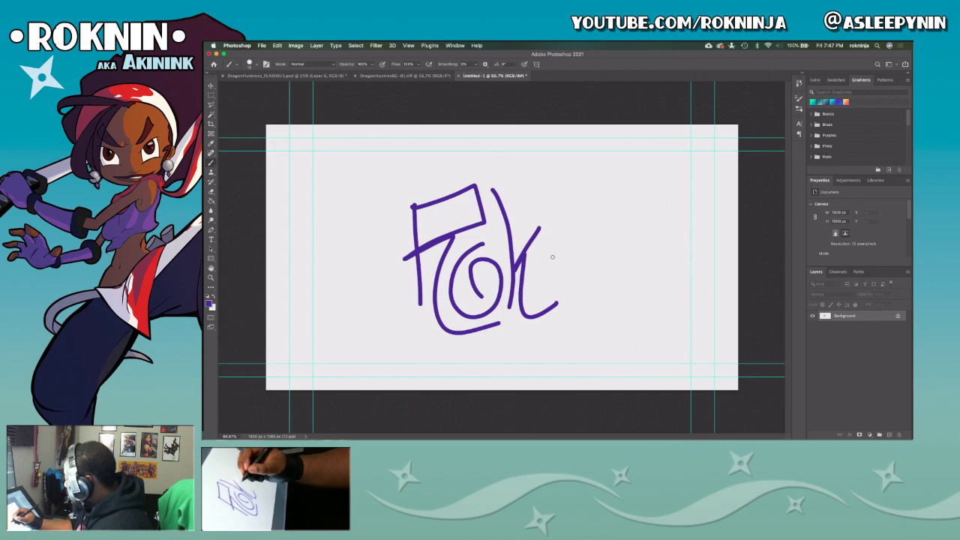
{"action": "mouse_move", "coordinate": [548, 253]}
{"action": "left_mouse_down"}
{"action": "mouse_move", "coordinate": [567, 267]}
{"action": "mouse_move", "coordinate": [552, 245]}
{"action": "mouse_move", "coordinate": [554, 230]}
{"action": "mouse_move", "coordinate": [567, 241]}
{"action": "mouse_move", "coordinate": [540, 162]}
{"action": "mouse_move", "coordinate": [525, 235]}
{"action": "left_mouse_up"}
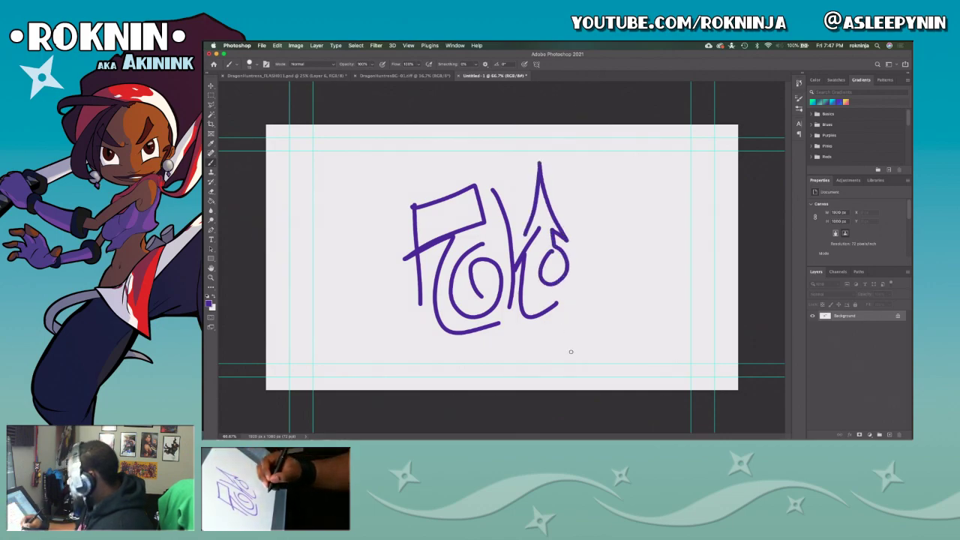
{"action": "key", "text": "ctrl+z"}
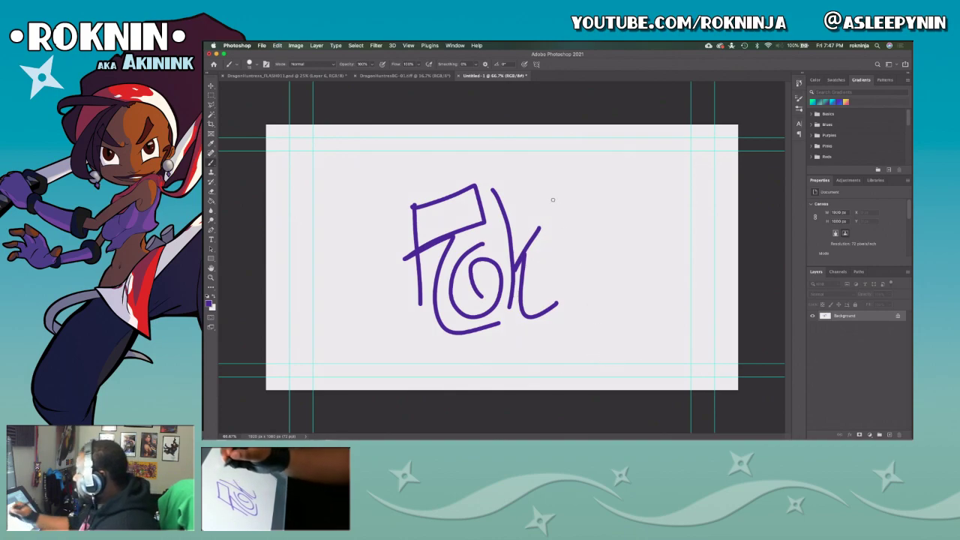
{"action": "mouse_move", "coordinate": [540, 255]}
{"action": "left_mouse_down"}
{"action": "mouse_move", "coordinate": [549, 291]}
{"action": "mouse_move", "coordinate": [569, 262]}
{"action": "mouse_move", "coordinate": [546, 218]}
{"action": "mouse_move", "coordinate": [569, 232]}
{"action": "mouse_move", "coordinate": [533, 170]}
{"action": "mouse_move", "coordinate": [513, 228]}
{"action": "mouse_move", "coordinate": [543, 291]}
{"action": "mouse_move", "coordinate": [550, 244]}
{"action": "mouse_move", "coordinate": [561, 247]}
{"action": "mouse_move", "coordinate": [535, 189]}
{"action": "mouse_move", "coordinate": [523, 225]}
{"action": "left_mouse_up"}
{"action": "key", "text": "ctrl+z"}
{"action": "key", "text": "ctrl+z"}
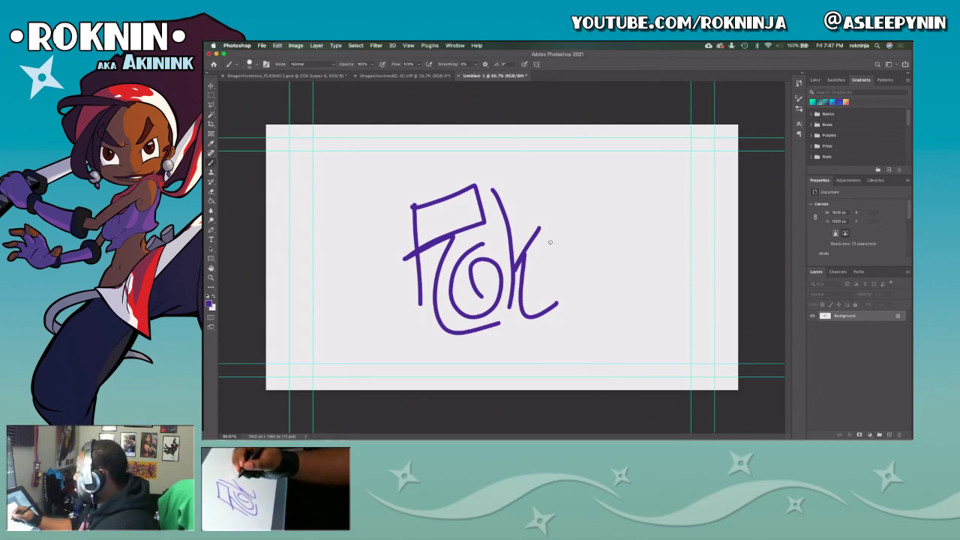
{"action": "mouse_move", "coordinate": [542, 271]}
{"action": "left_mouse_down"}
{"action": "mouse_move", "coordinate": [560, 286]}
{"action": "mouse_move", "coordinate": [551, 251]}
{"action": "mouse_move", "coordinate": [575, 255]}
{"action": "mouse_move", "coordinate": [552, 231]}
{"action": "mouse_move", "coordinate": [535, 177]}
{"action": "mouse_move", "coordinate": [524, 234]}
{"action": "left_mouse_up"}
{"action": "key", "text": "ctrl+z"}
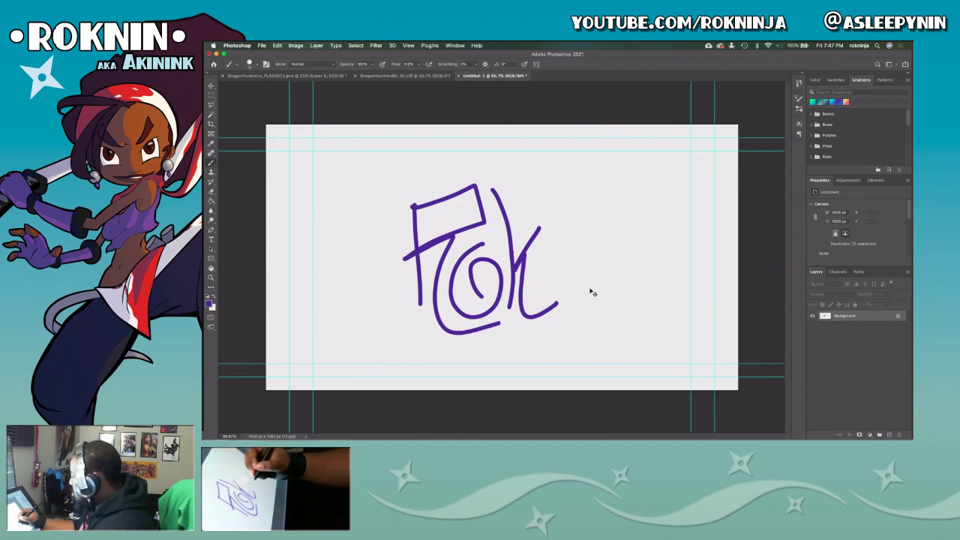
Try a rising, angular zigzag stroke starting inside the k's lower leg and undo it.
{"action": "mouse_move", "coordinate": [536, 296]}
{"action": "left_mouse_down"}
{"action": "mouse_move", "coordinate": [552, 230]}
{"action": "mouse_move", "coordinate": [570, 237]}
{"action": "mouse_move", "coordinate": [615, 189]}
{"action": "left_mouse_up"}
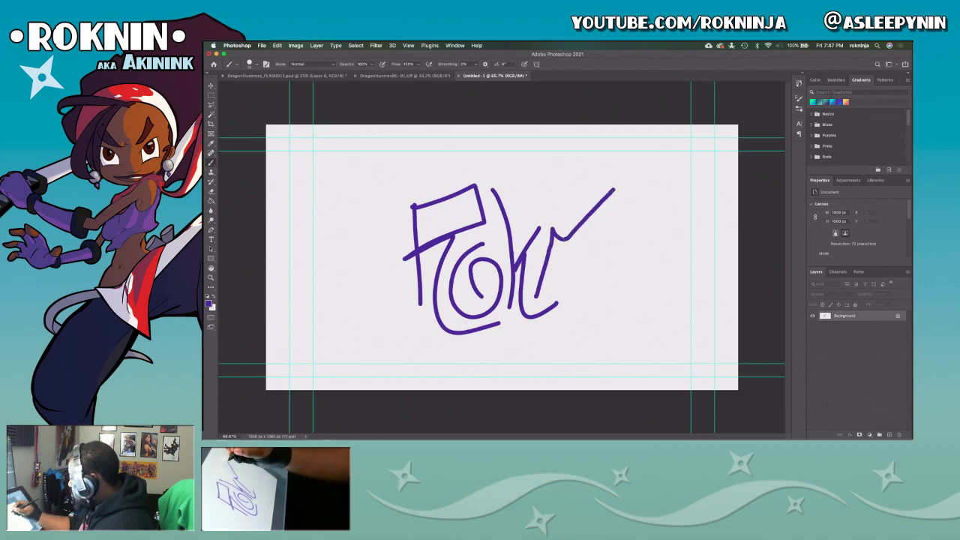
{"action": "key", "text": "ctrl+z"}
{"action": "mouse_move", "coordinate": [537, 290]}
{"action": "left_mouse_down"}
{"action": "mouse_move", "coordinate": [577, 179]}
{"action": "mouse_move", "coordinate": [611, 158]}
{"action": "mouse_move", "coordinate": [542, 282]}
{"action": "left_mouse_up"}
{"action": "key", "text": "super+z"}
{"action": "key", "text": "super+z"}
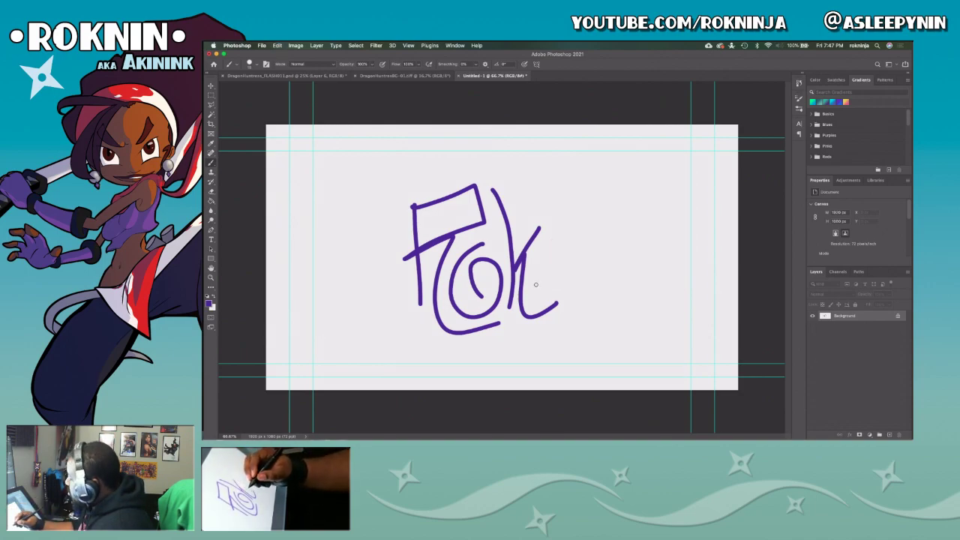
Redraw the looped stroke beside the k, rising through an arrow-like notch to a sharp peak above the letter.
{"action": "mouse_move", "coordinate": [537, 276]}
{"action": "left_mouse_down"}
{"action": "mouse_move", "coordinate": [551, 295]}
{"action": "mouse_move", "coordinate": [543, 259]}
{"action": "mouse_move", "coordinate": [567, 249]}
{"action": "mouse_move", "coordinate": [528, 171]}
{"action": "mouse_move", "coordinate": [530, 218]}
{"action": "left_mouse_up"}
{"action": "key", "text": "super+z"}
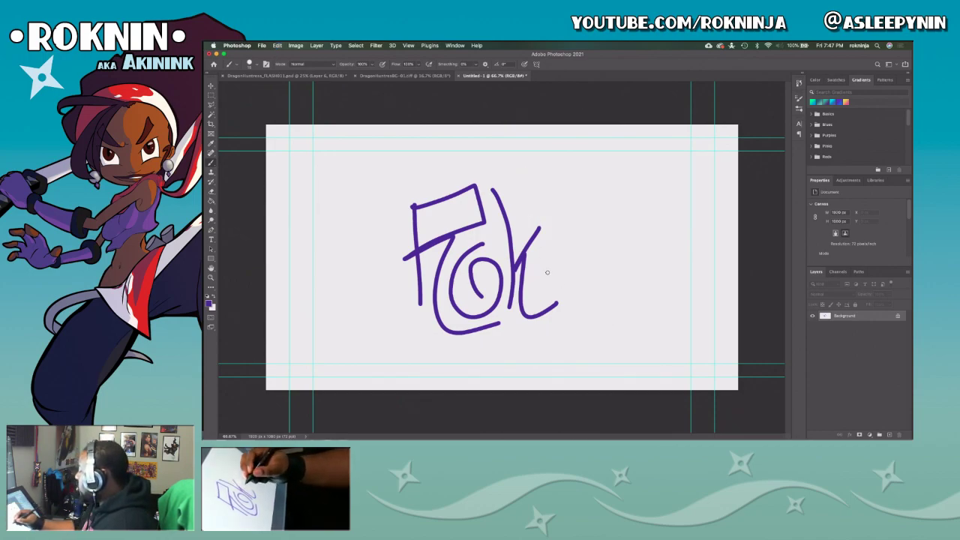
{"action": "mouse_move", "coordinate": [540, 258]}
{"action": "left_mouse_down"}
{"action": "mouse_move", "coordinate": [538, 296]}
{"action": "mouse_move", "coordinate": [557, 287]}
{"action": "mouse_move", "coordinate": [546, 242]}
{"action": "mouse_move", "coordinate": [567, 246]}
{"action": "mouse_move", "coordinate": [528, 171]}
{"action": "mouse_move", "coordinate": [521, 237]}
{"action": "left_mouse_up"}
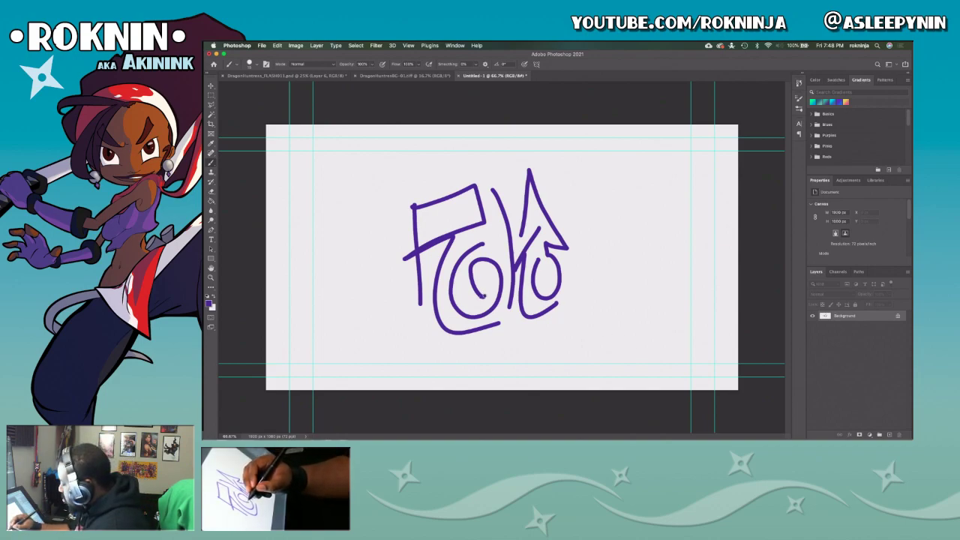
Remove the spiral o with a Lasso selection and Content-Aware fill, deselect, and erase the leftover purple dot beside the k.
{"action": "key", "text": "l"}
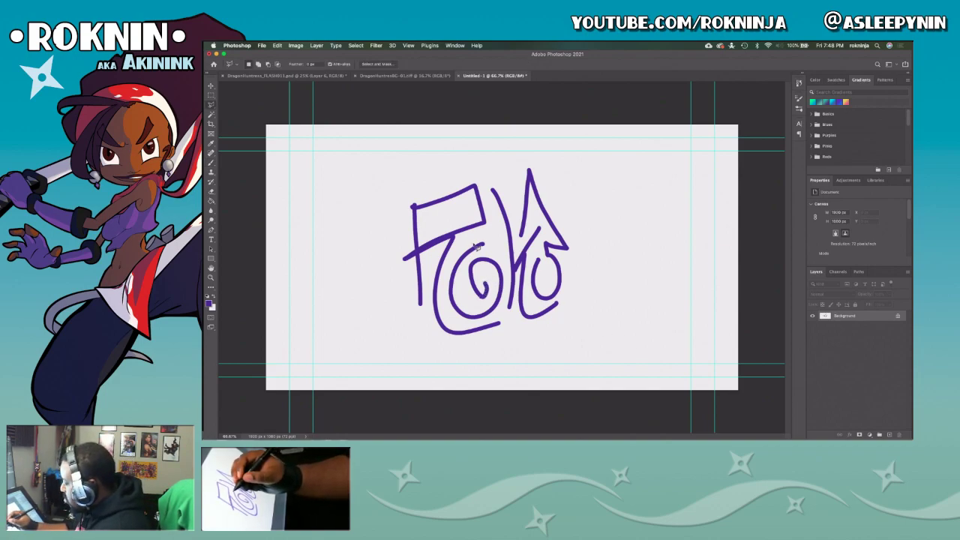
{"action": "mouse_move", "coordinate": [453, 261]}
{"action": "left_mouse_down"}
{"action": "mouse_move", "coordinate": [485, 238]}
{"action": "mouse_move", "coordinate": [511, 269]}
{"action": "mouse_move", "coordinate": [508, 307]}
{"action": "left_mouse_up"}
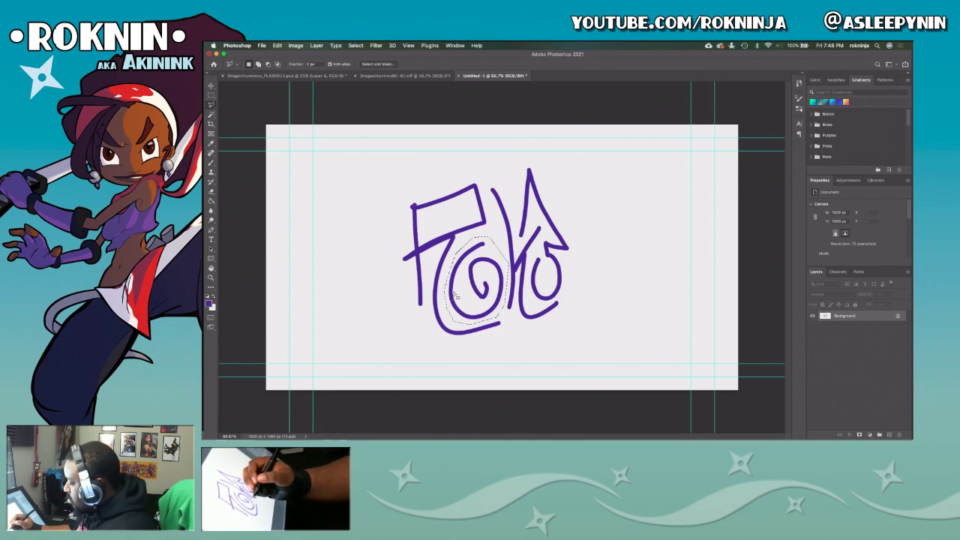
{"action": "key", "text": "shift+BackSpace"}
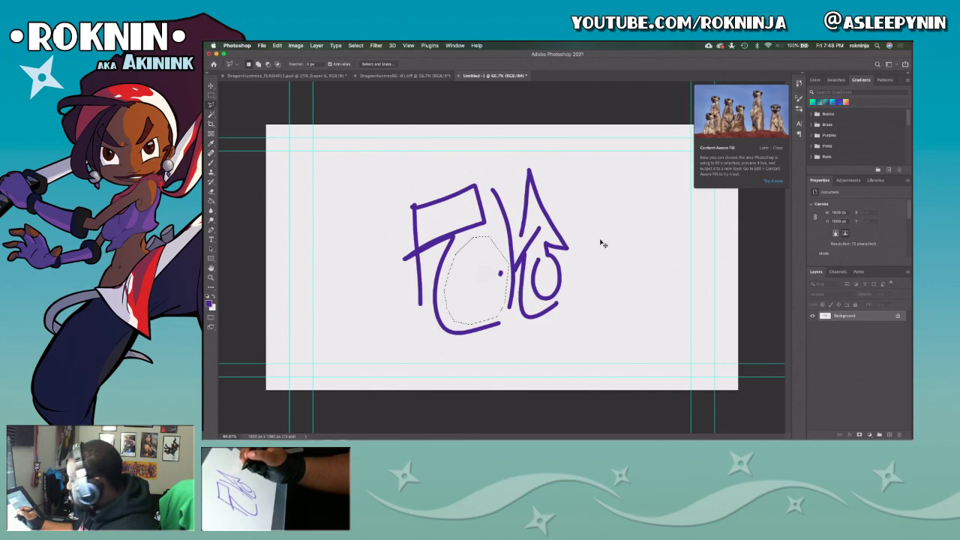
{"action": "key", "text": "ctrl+d"}
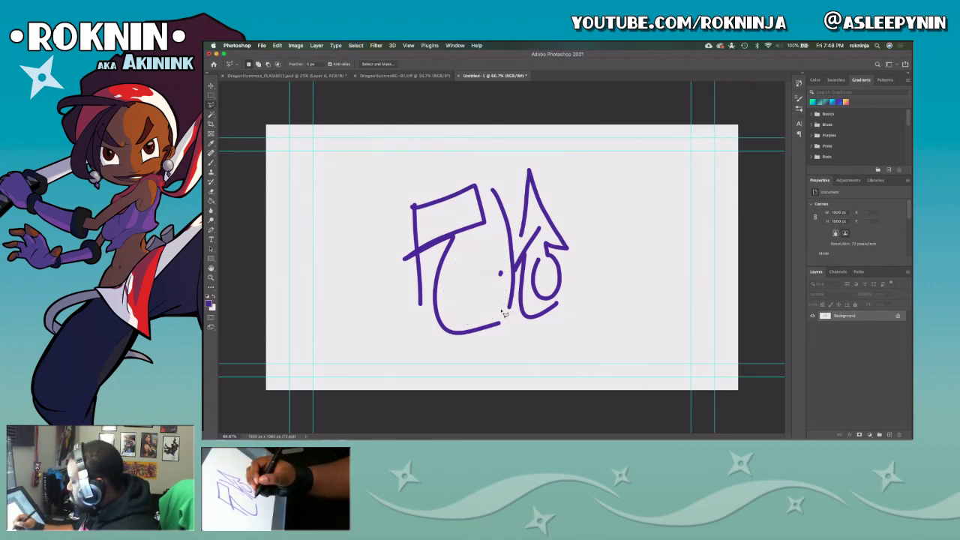
{"action": "key", "text": "b"}
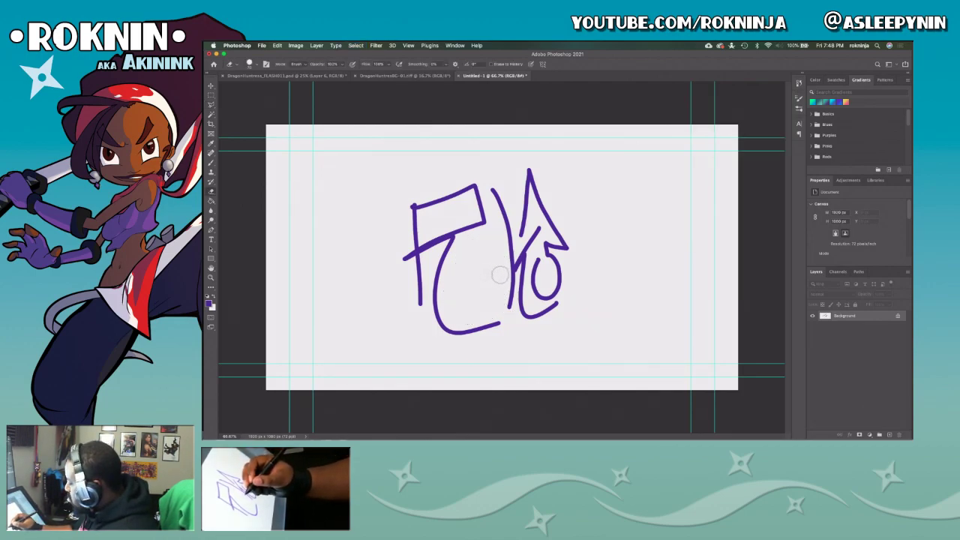
{"action": "key", "text": "b"}
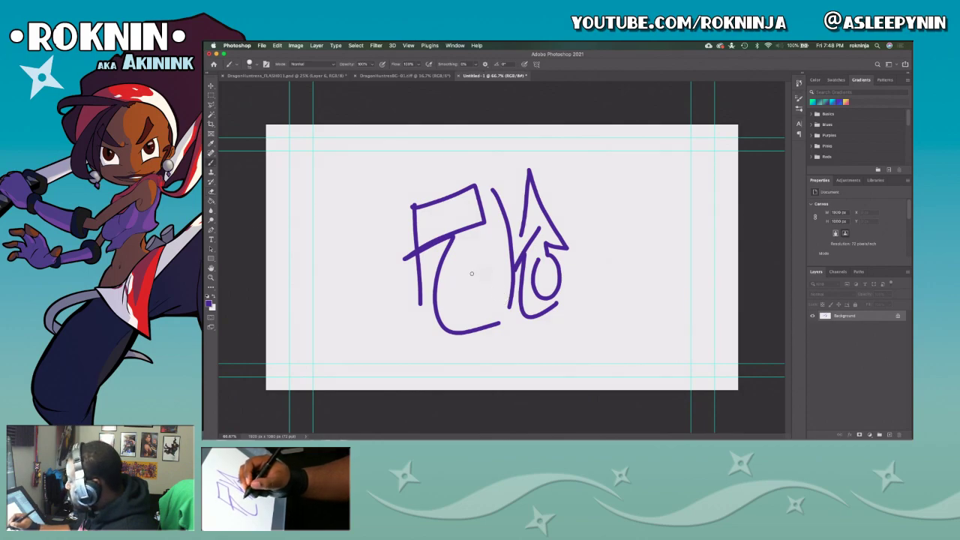
Redraw the o as a rounder purple spiral inside the R's curved leg with the Brush tool.
{"action": "mouse_move", "coordinate": [474, 279]}
{"action": "left_mouse_down"}
{"action": "mouse_move", "coordinate": [451, 305]}
{"action": "mouse_move", "coordinate": [476, 317]}
{"action": "mouse_move", "coordinate": [498, 290]}
{"action": "mouse_move", "coordinate": [495, 256]}
{"action": "mouse_move", "coordinate": [459, 248]}
{"action": "left_mouse_up"}
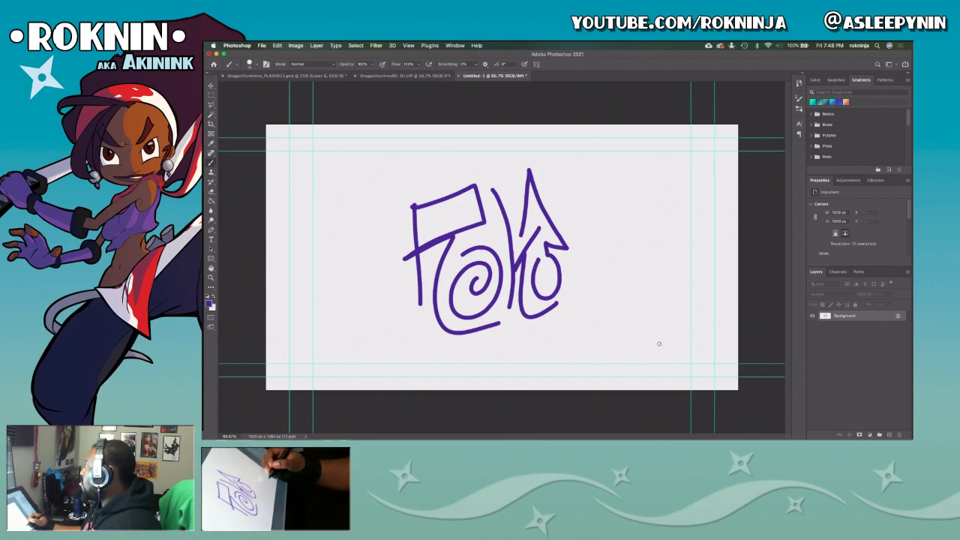
{"action": "key", "text": "e"}
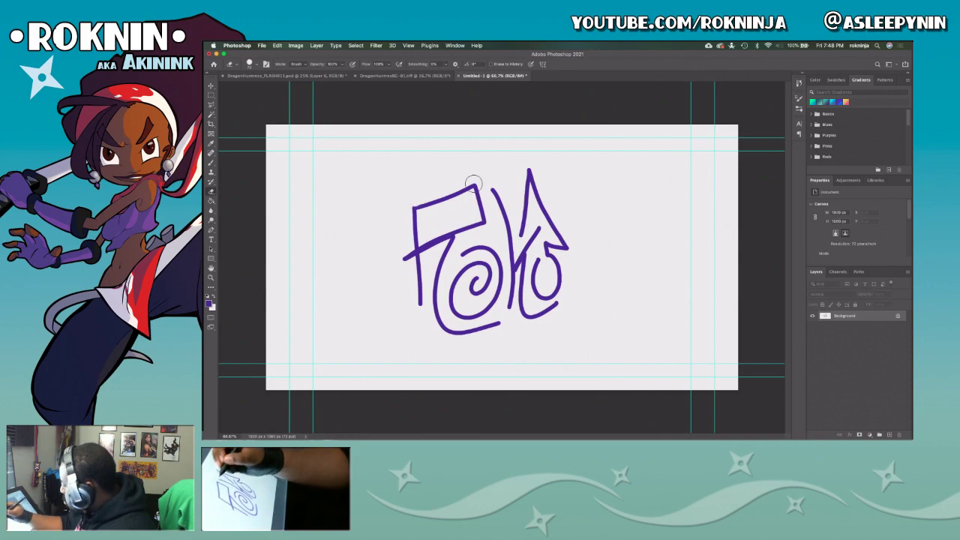
{"action": "key", "text": "b"}
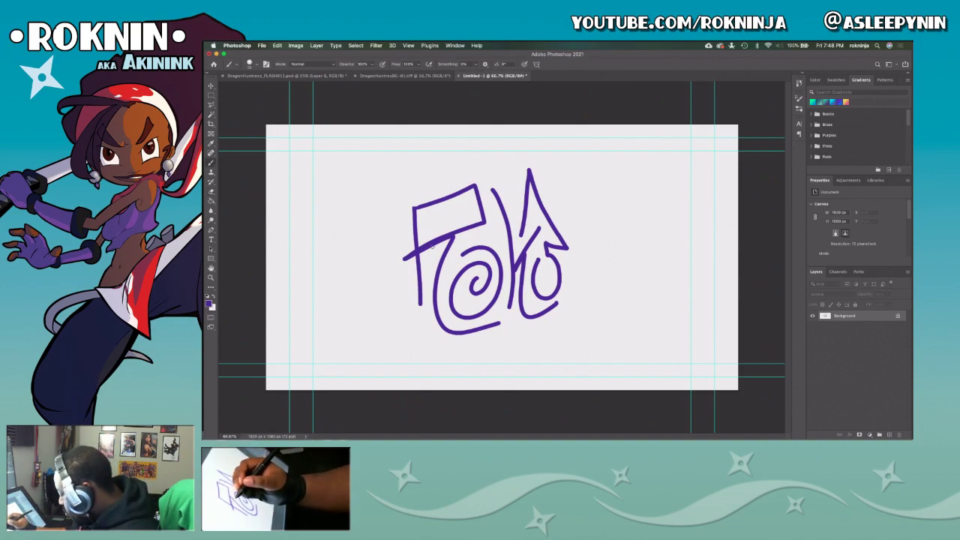
Switch to Safari and go back to the Rock N' Roll Racing Peter Gunn video in The Best Of Tim Follin playlist.
{"action": "key", "text": "super+Tab"}
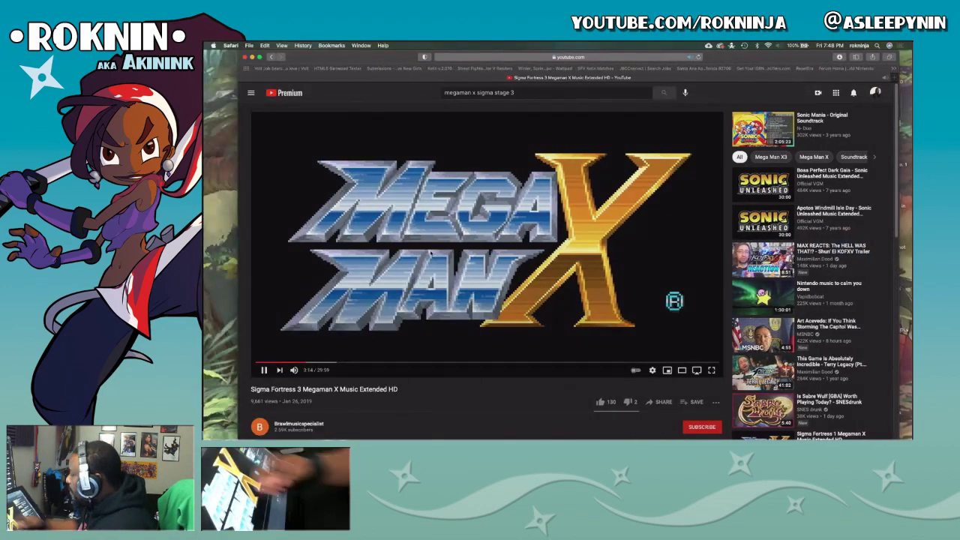
{"action": "left_click", "coordinate": [272, 57]}
{"action": "left_click", "coordinate": [272, 57]}
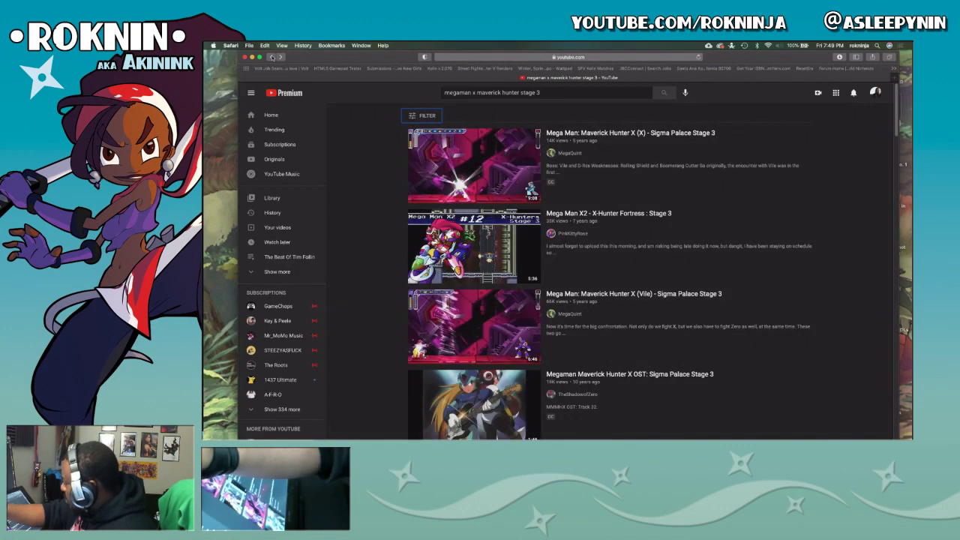
{"action": "left_click", "coordinate": [272, 57]}
{"action": "left_click", "coordinate": [272, 57]}
{"action": "left_click", "coordinate": [271, 57]}
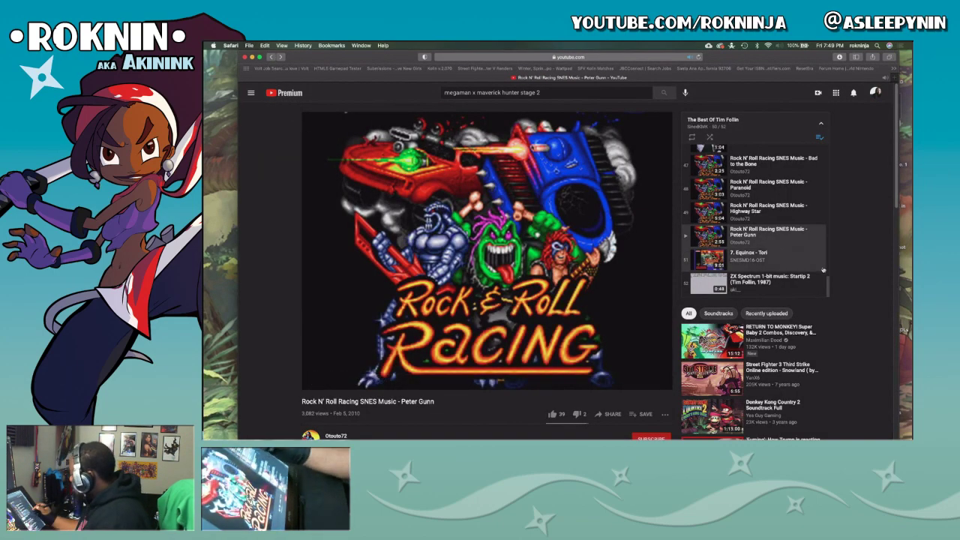
Play "Time Trax - Breafing (Tim Follin) (Sega Mega Drive)" from the playlist and glance over its video page.
{"action": "scroll", "coordinate": [825, 275], "scroll_direction": "up", "scroll_amount": 3}
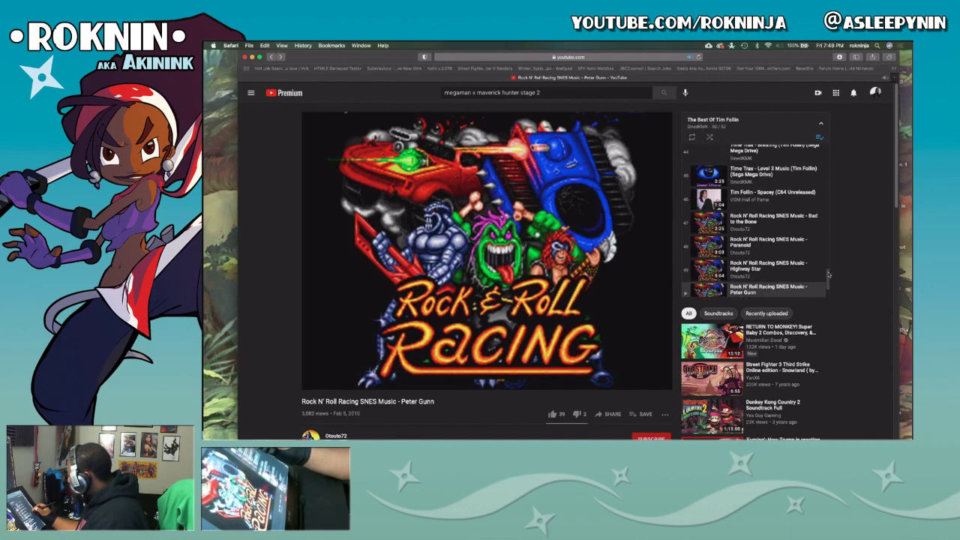
{"action": "scroll", "coordinate": [828, 274], "scroll_direction": "down", "scroll_amount": 1}
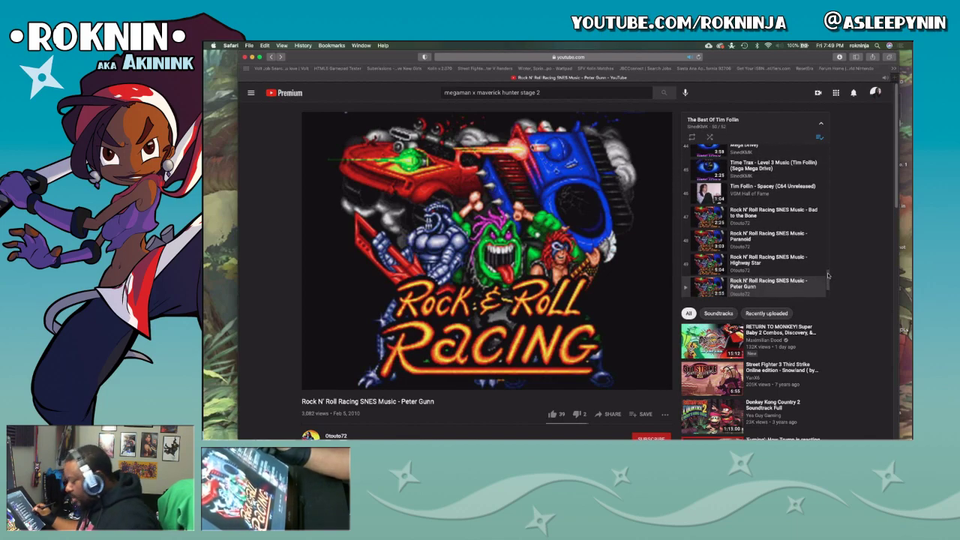
{"action": "scroll", "coordinate": [828, 276], "scroll_direction": "down", "scroll_amount": 1}
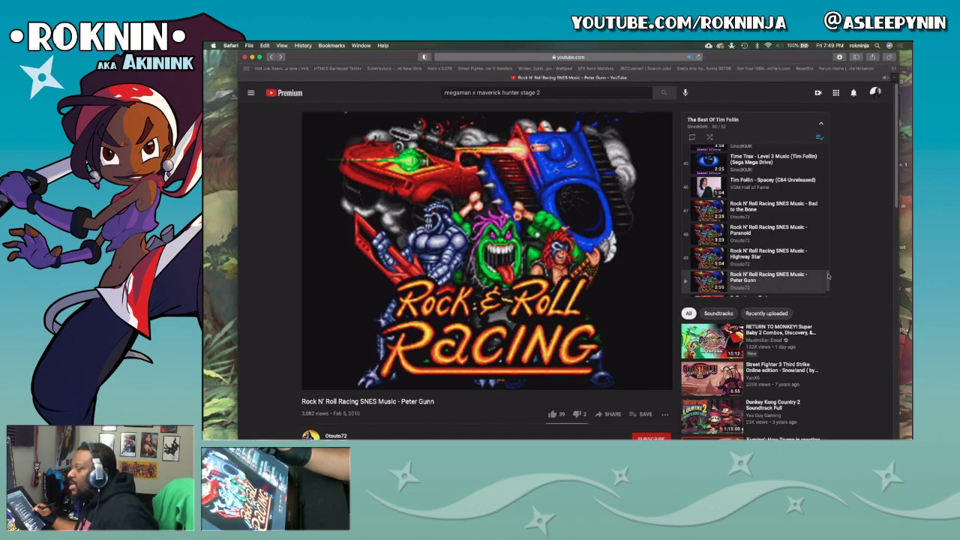
{"action": "scroll", "coordinate": [828, 276], "scroll_direction": "up", "scroll_amount": 1}
{"action": "scroll", "coordinate": [828, 276], "scroll_direction": "up", "scroll_amount": 1}
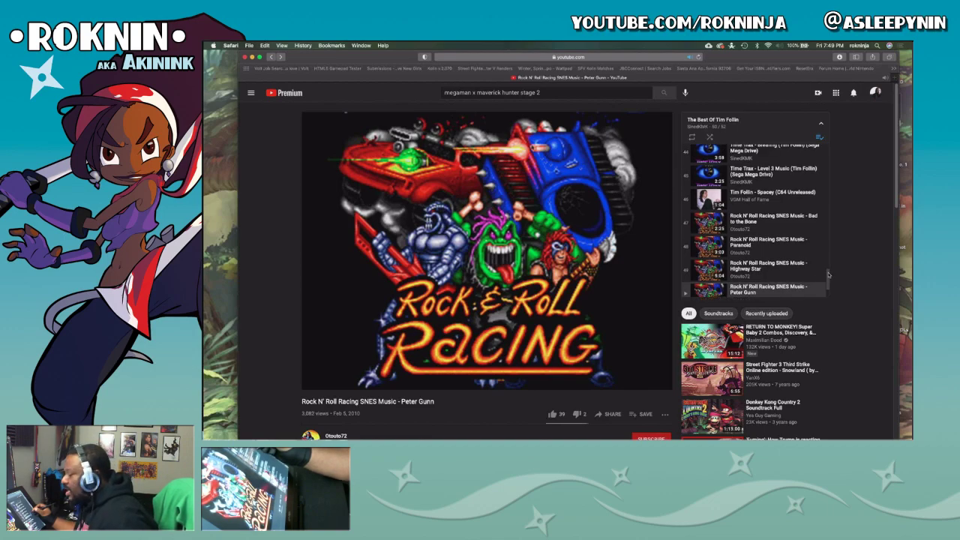
{"action": "scroll", "coordinate": [828, 275], "scroll_direction": "down", "scroll_amount": 1}
{"action": "scroll", "coordinate": [828, 275], "scroll_direction": "up", "scroll_amount": 3}
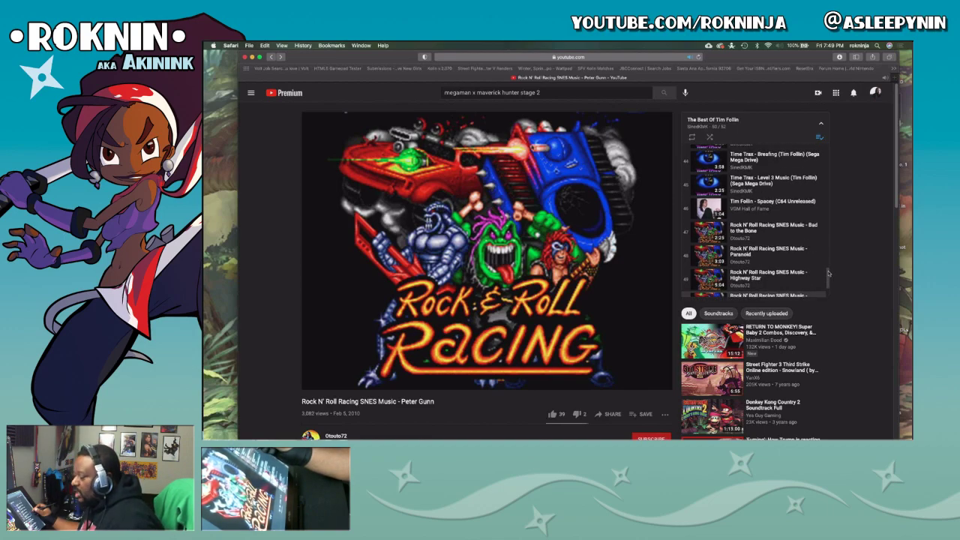
{"action": "scroll", "coordinate": [828, 273], "scroll_direction": "up", "scroll_amount": 3}
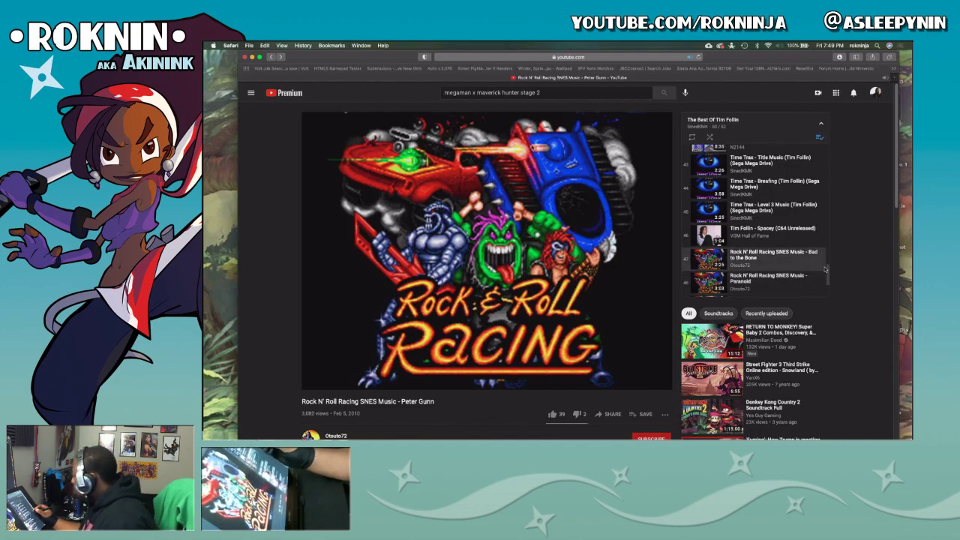
{"action": "scroll", "coordinate": [828, 273], "scroll_direction": "up", "scroll_amount": 2}
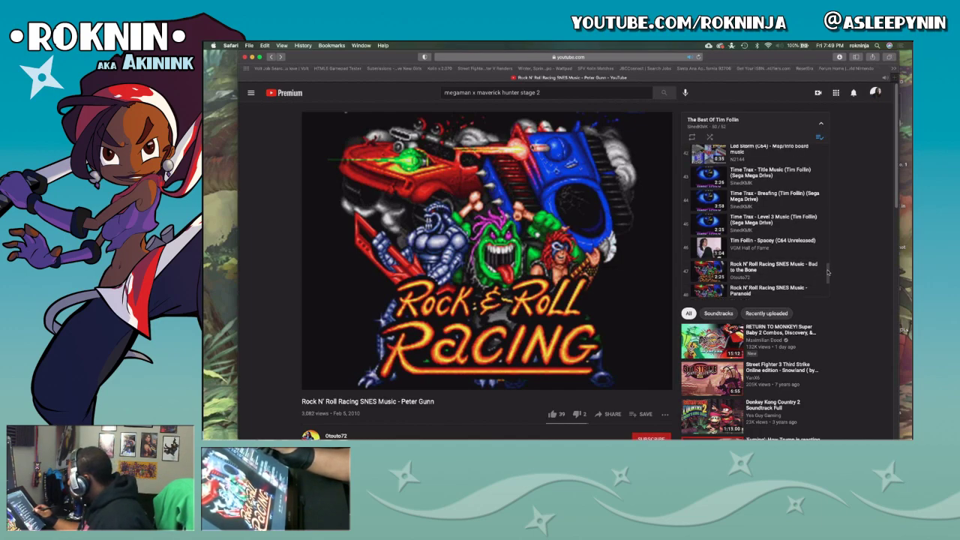
{"action": "scroll", "coordinate": [804, 270], "scroll_direction": "up", "scroll_amount": 1}
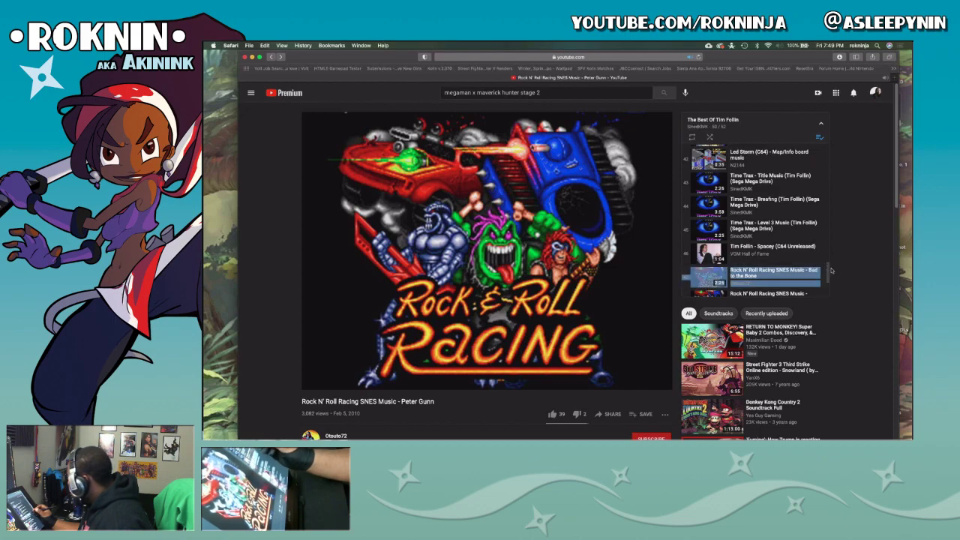
{"action": "left_click_drag", "start_coordinate": [828, 273], "coordinate": [824, 265]}
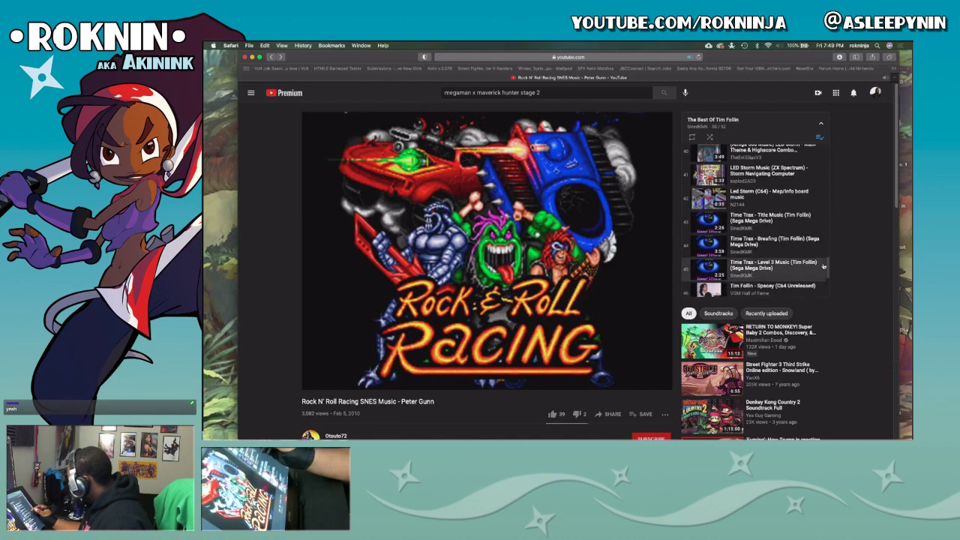
{"action": "left_click", "coordinate": [791, 243]}
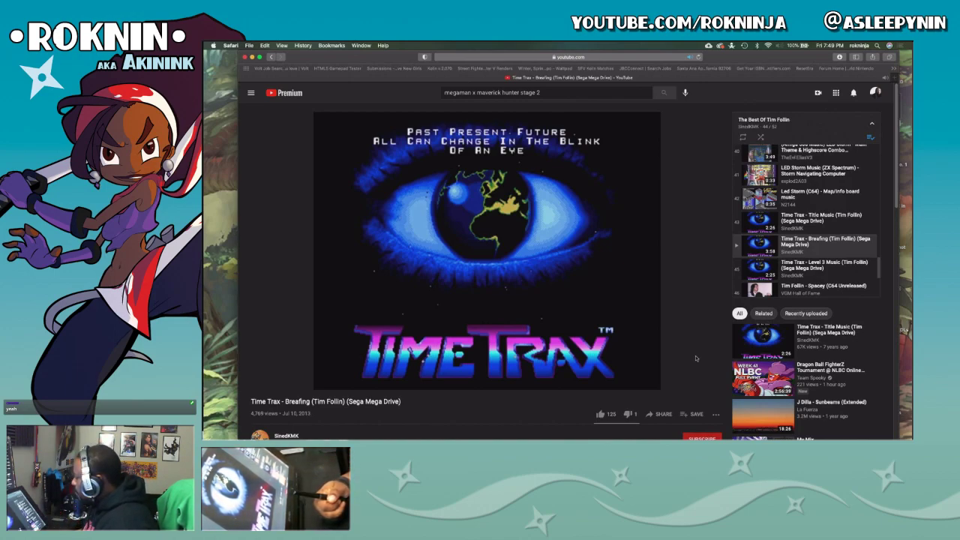
{"action": "scroll", "coordinate": [825, 300], "scroll_direction": "down", "scroll_amount": 3}
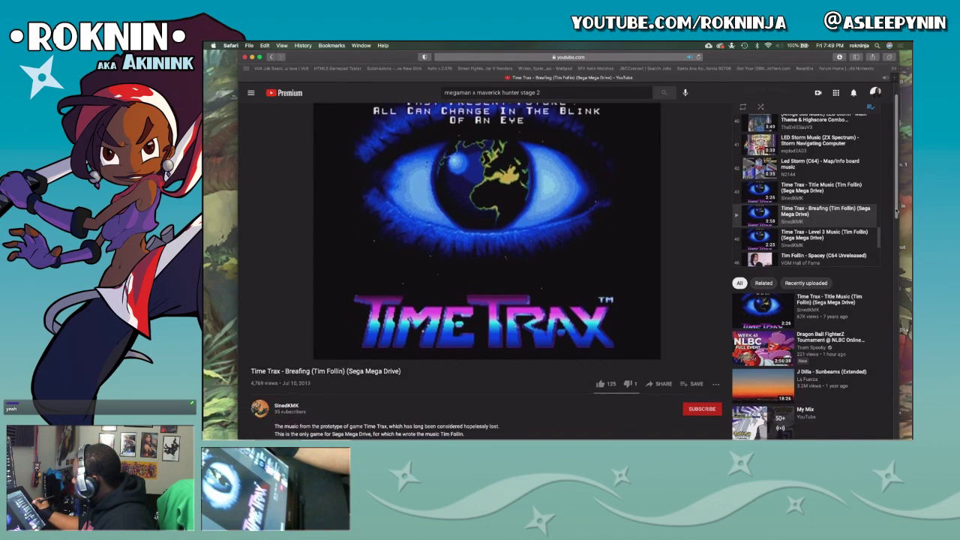
{"action": "scroll", "coordinate": [895, 232], "scroll_direction": "up", "scroll_amount": 1}
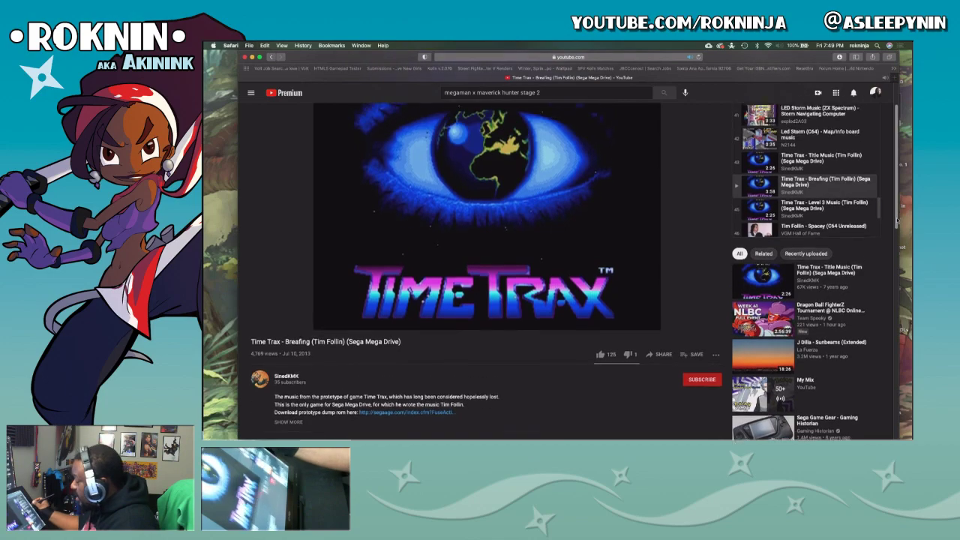
{"action": "scroll", "coordinate": [895, 232], "scroll_direction": "up", "scroll_amount": 3}
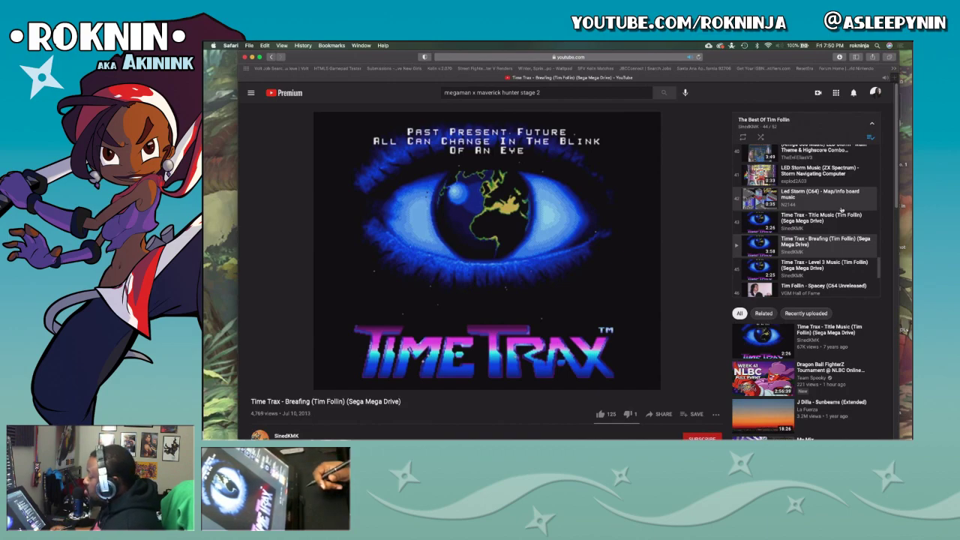
Switch to Photoshop, draw the inner curl of the last letter's spiral, and brush over the first letter's upper-left corner.
{"action": "key", "text": "ctrl+Right"}
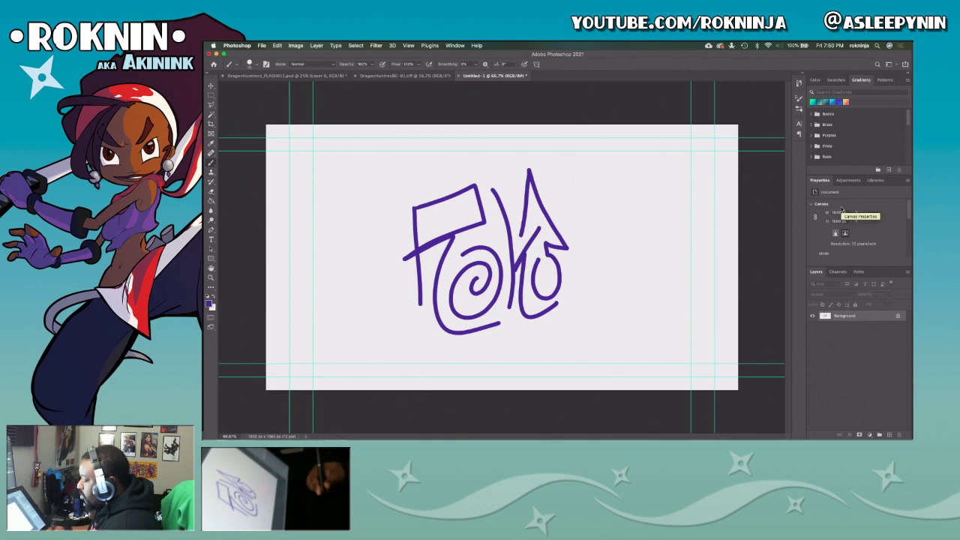
{"action": "mouse_move", "coordinate": [544, 272]}
{"action": "left_mouse_down"}
{"action": "mouse_move", "coordinate": [541, 288]}
{"action": "mouse_move", "coordinate": [557, 279]}
{"action": "mouse_move", "coordinate": [547, 281]}
{"action": "left_mouse_up"}
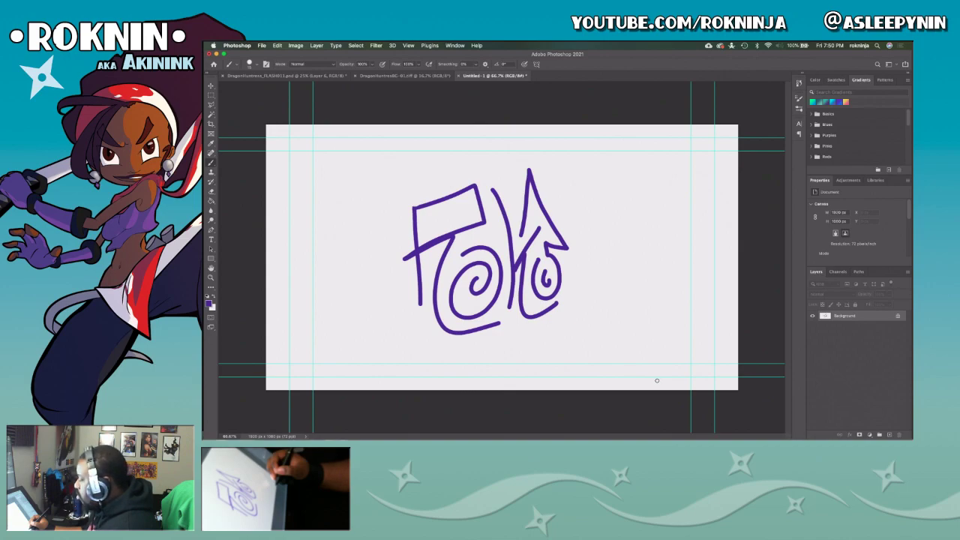
{"action": "key", "text": "z"}
{"action": "mouse_move", "coordinate": [398, 193]}
{"action": "left_mouse_down"}
{"action": "mouse_move", "coordinate": [448, 234]}
{"action": "mouse_move", "coordinate": [452, 227]}
{"action": "left_mouse_up"}
{"action": "key", "text": "b"}
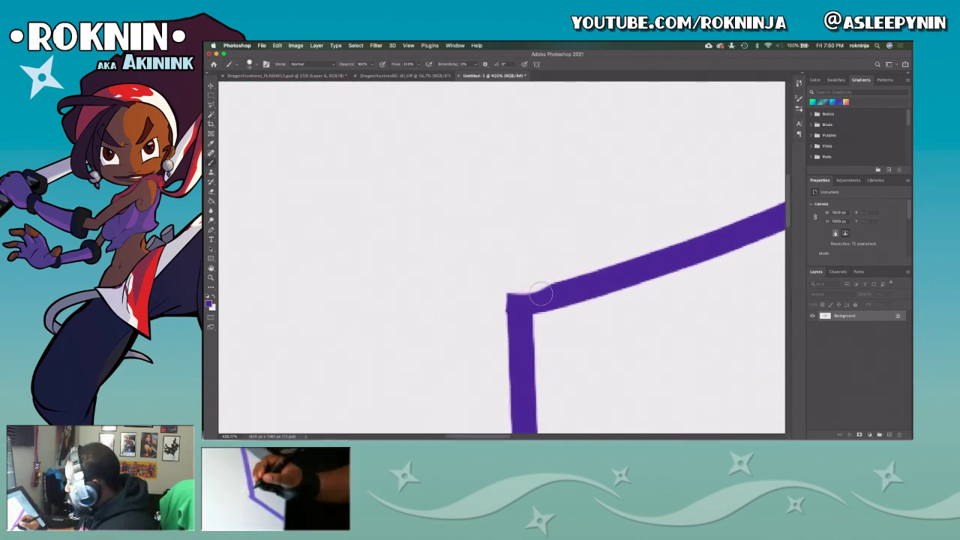
{"action": "left_click_drag", "start_coordinate": [519, 303], "coordinate": [658, 262]}
{"action": "key", "text": "z"}
{"action": "left_click_drag", "start_coordinate": [572, 290], "coordinate": [553, 312]}
{"action": "left_click", "coordinate": [557, 321], "text": "alt"}
{"action": "left_click", "coordinate": [562, 328], "text": "alt"}
{"action": "left_click", "coordinate": [567, 333], "text": "alt"}
{"action": "left_click", "coordinate": [575, 338], "text": "alt"}
{"action": "left_click", "coordinate": [583, 342], "text": "alt"}
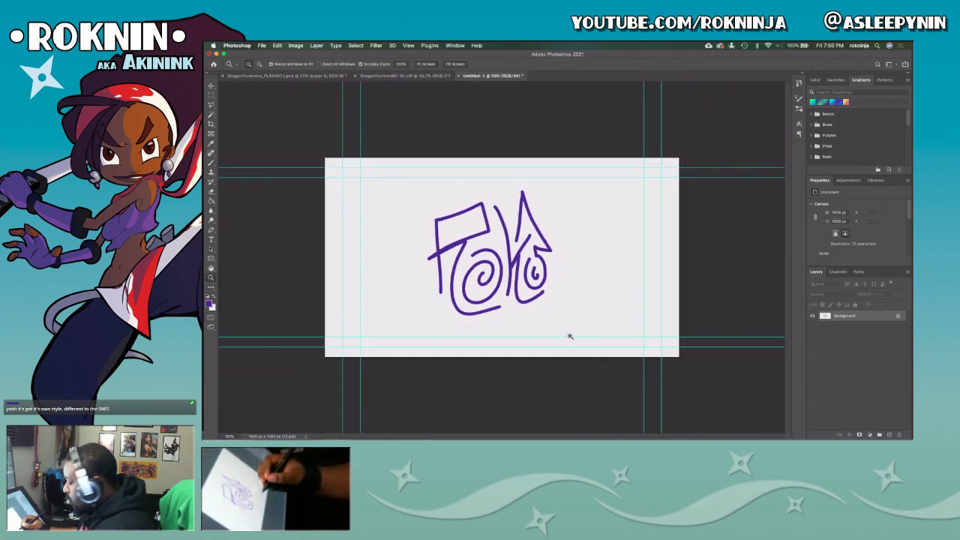
{"action": "key", "text": "v"}
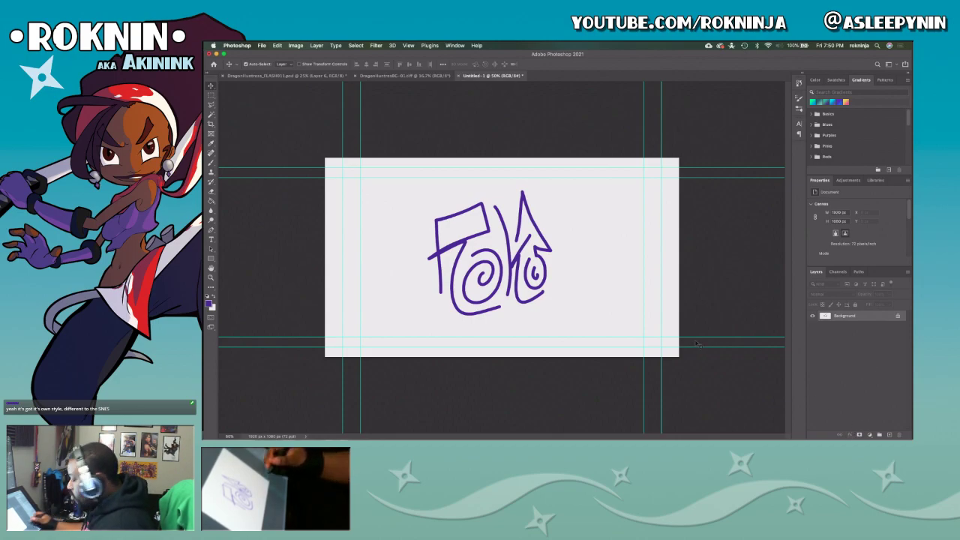
{"action": "key", "text": "a"}
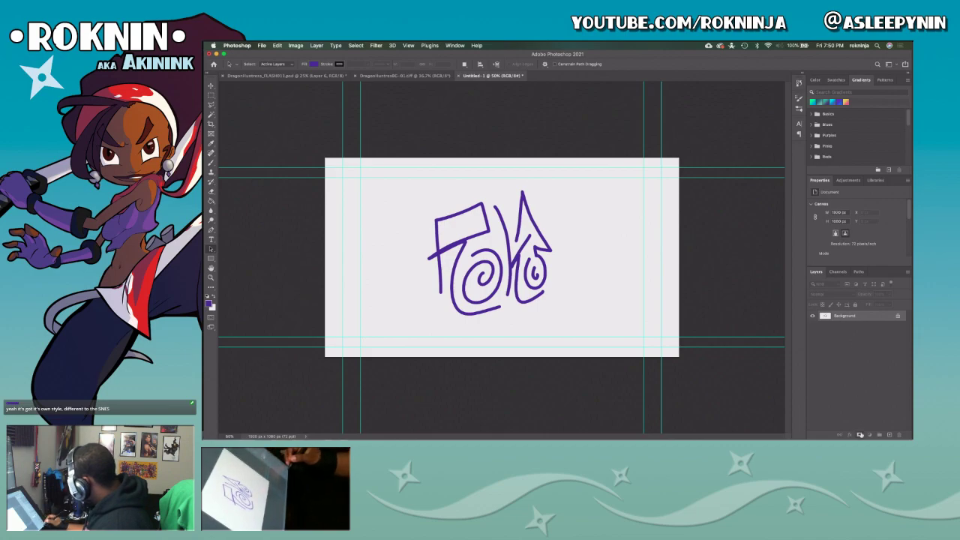
{"action": "key", "text": "e"}
{"action": "key", "text": "p"}
Duplicate the Background layer, keeping the suggested name Background copy.
{"action": "right_click", "coordinate": [850, 318]}
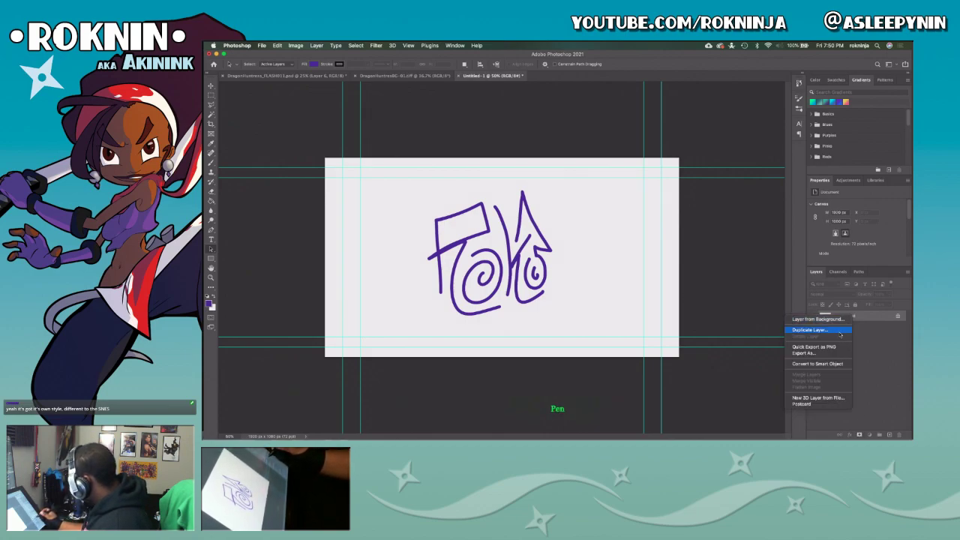
{"action": "left_click", "coordinate": [838, 330]}
{"action": "left_click", "coordinate": [625, 220]}
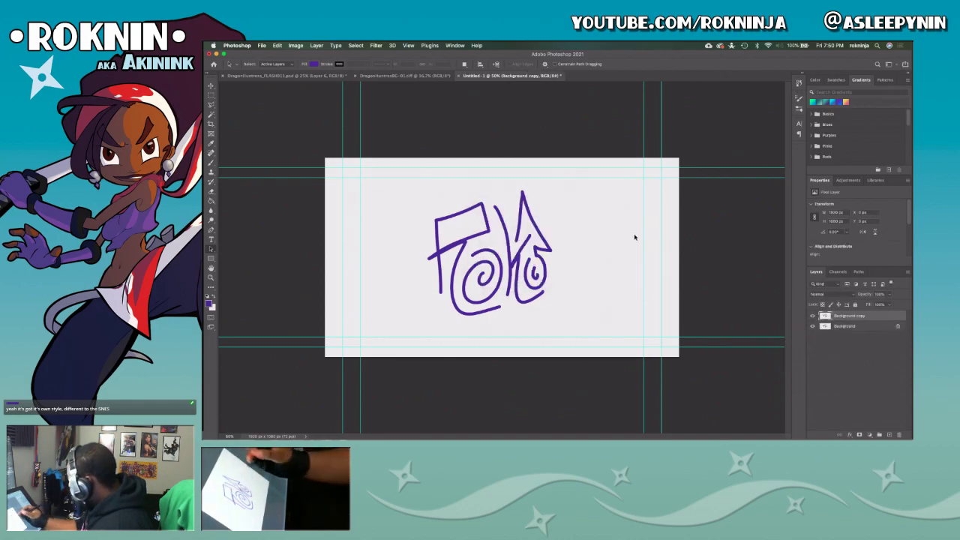
Apply Bevel & Emboss to the Background copy layer with the Inner Bevel style, a larger size and adjusted softening.
{"action": "left_click", "coordinate": [850, 435]}
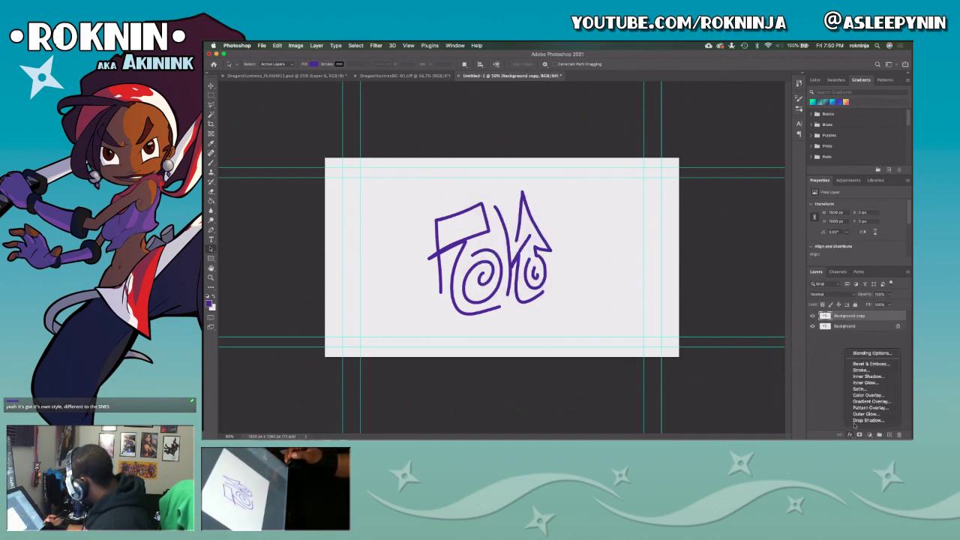
{"action": "left_click", "coordinate": [871, 364]}
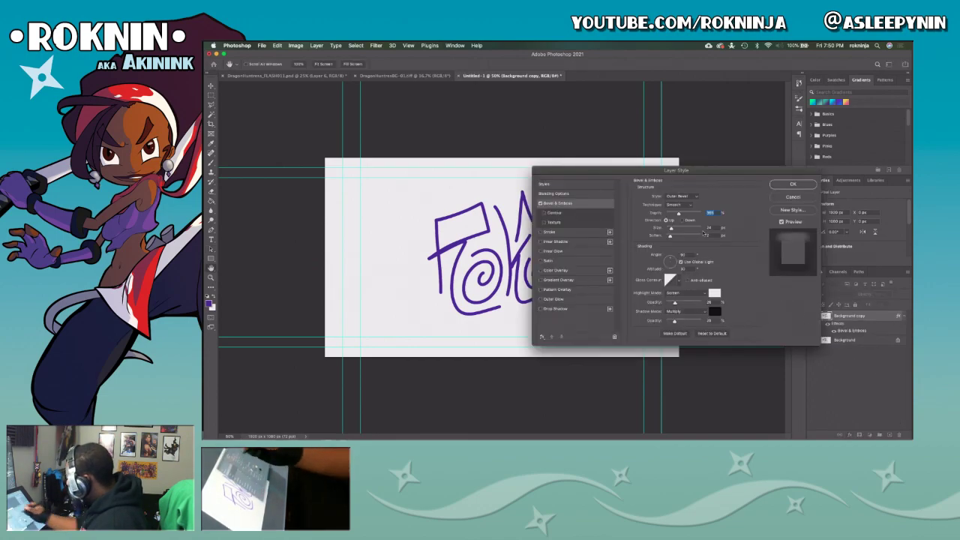
{"action": "left_click", "coordinate": [688, 197]}
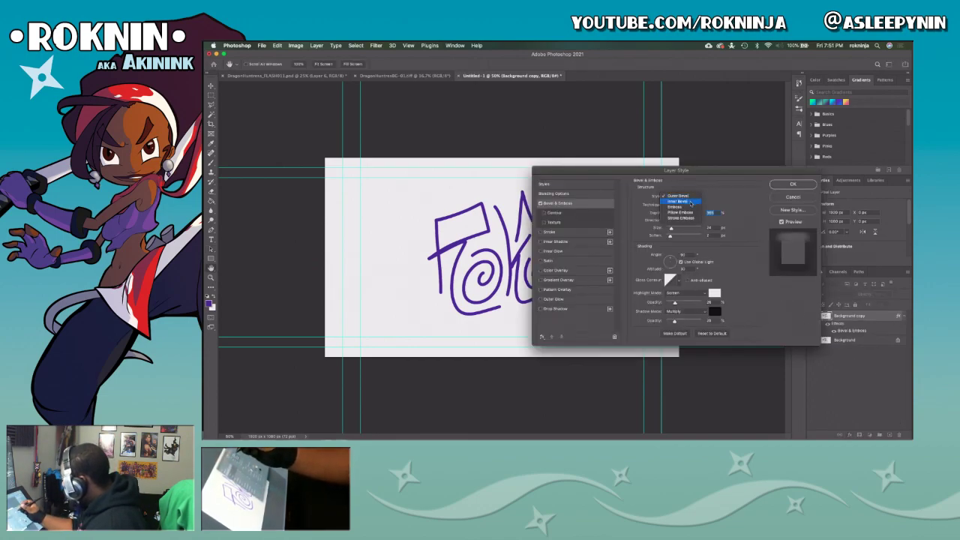
{"action": "left_click", "coordinate": [680, 203]}
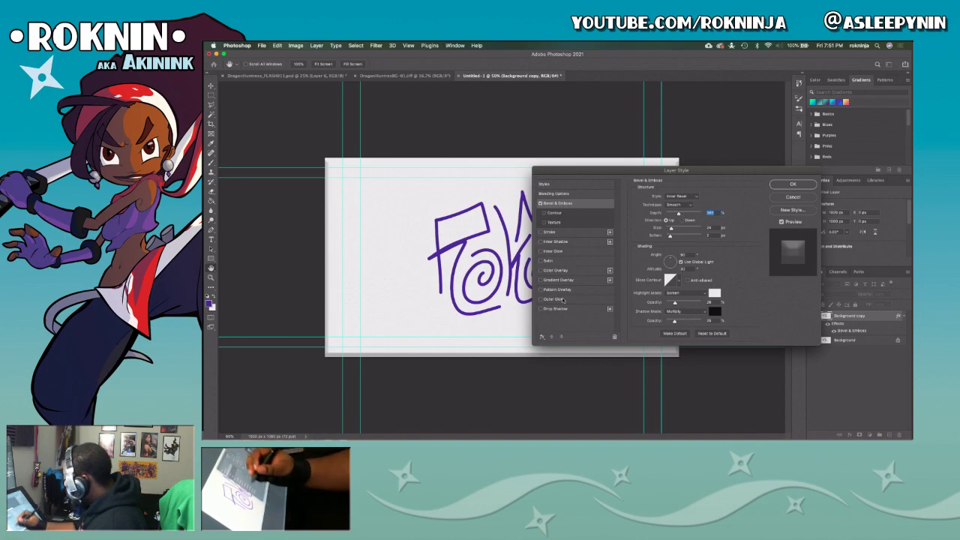
{"action": "left_click", "coordinate": [684, 228]}
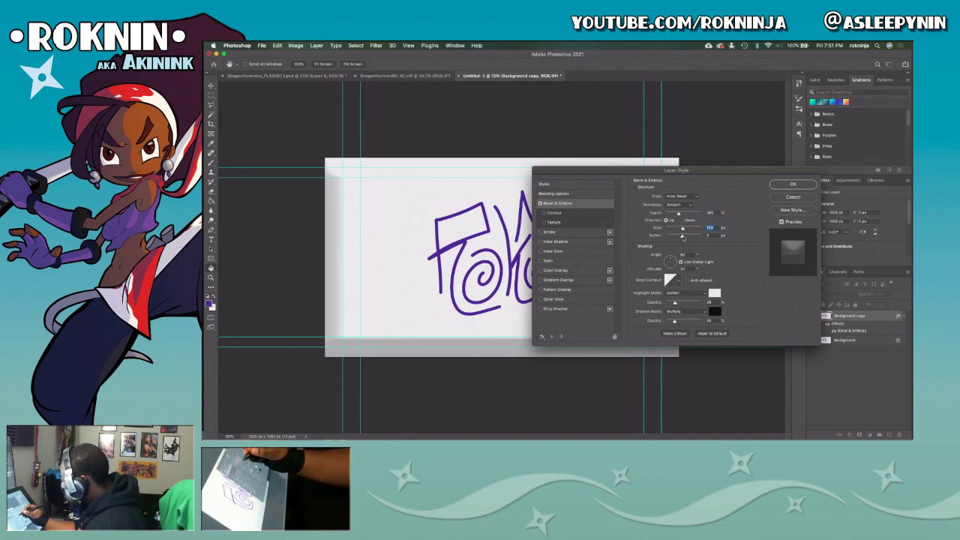
{"action": "left_click_drag", "start_coordinate": [685, 244], "coordinate": [678, 244]}
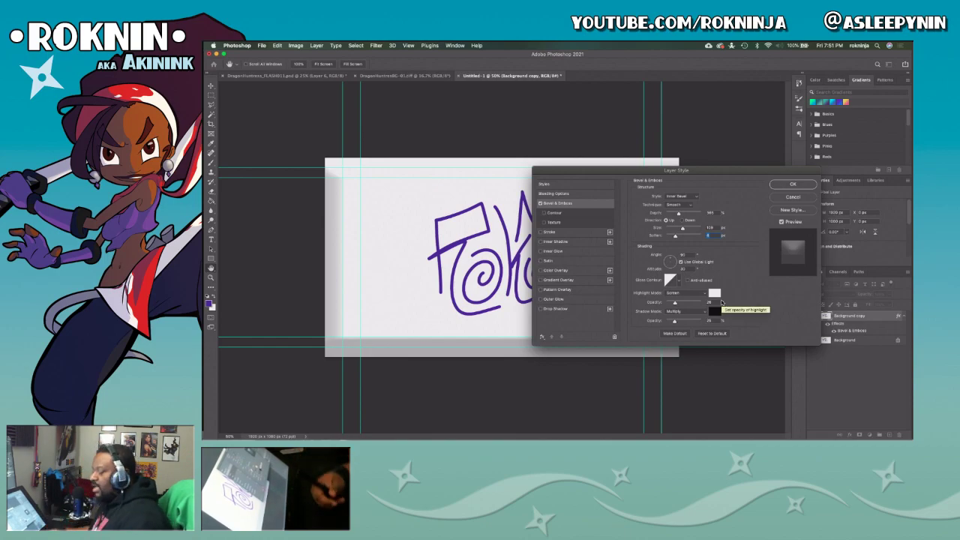
Switch to Safari, search the web for "tim follin" in a new tab, and open his Wikipedia article.
{"action": "key", "text": "super+Tab"}
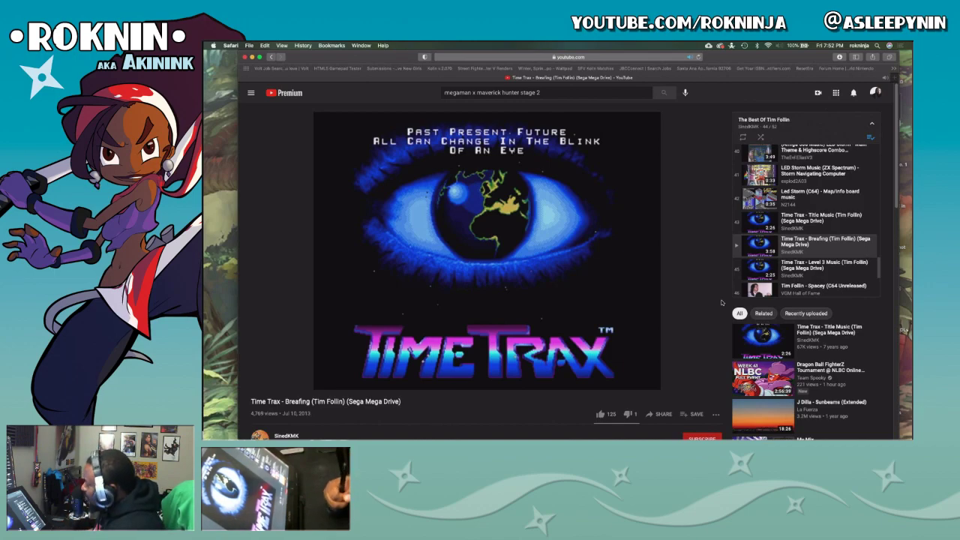
{"action": "mouse_move", "coordinate": [545, 332]}
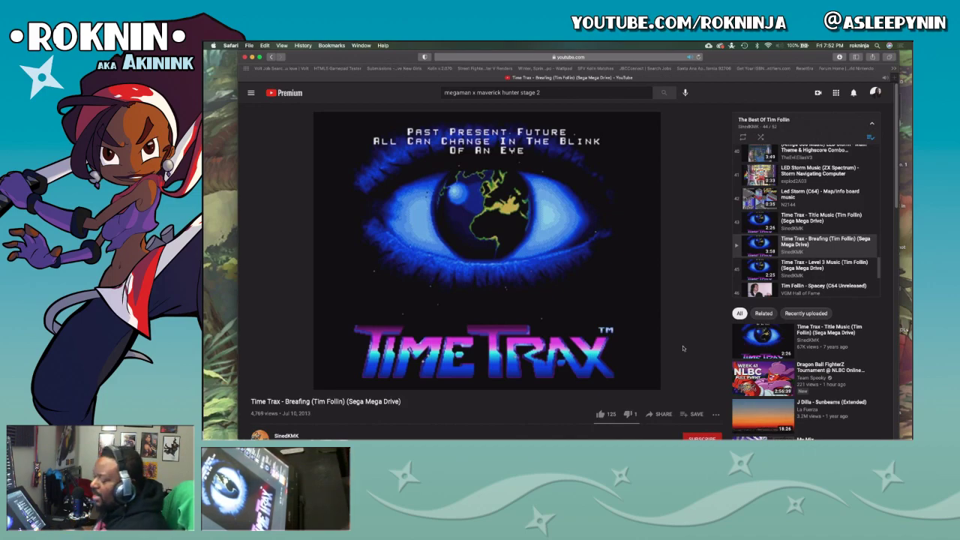
{"action": "key", "text": "super+t"}
{"action": "type", "text": "tim follin"}
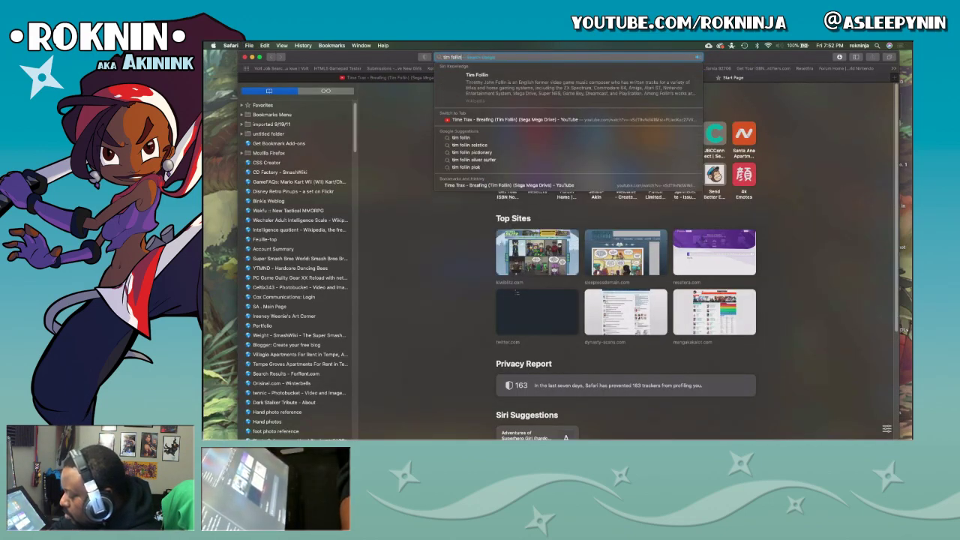
{"action": "key", "text": "Return"}
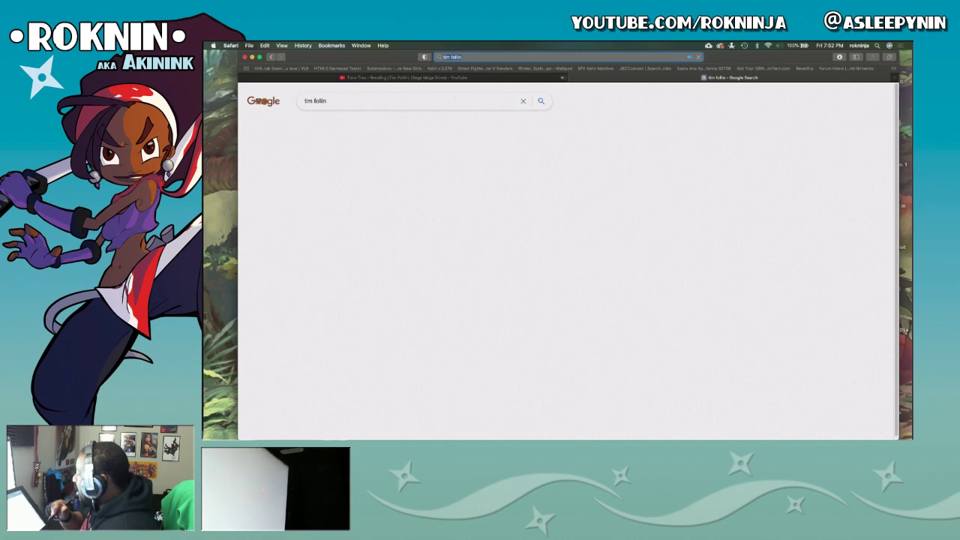
{"action": "left_click", "coordinate": [372, 168]}
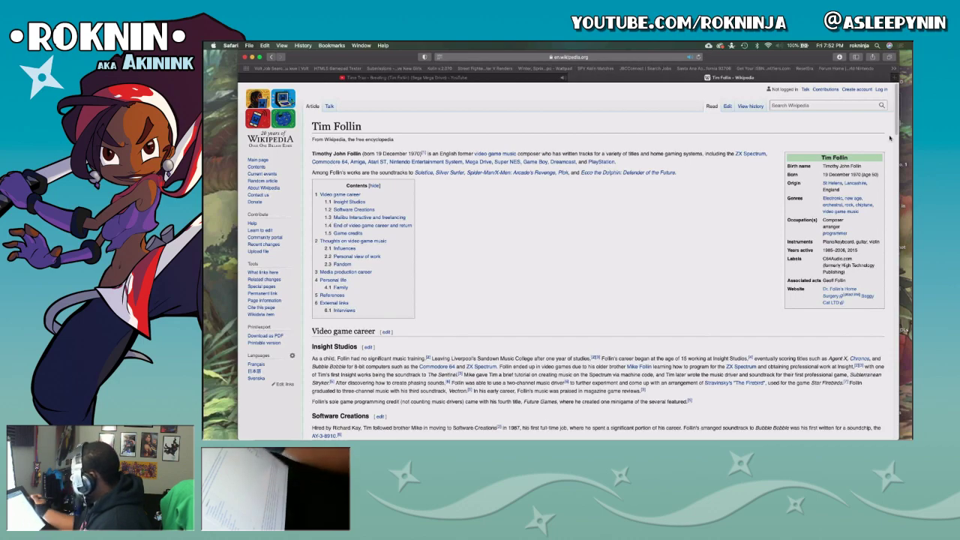
Look through the Tim Follin article, examining the career sections and the full Game credits table down to his thoughts on video game music.
{"action": "scroll", "coordinate": [892, 141], "scroll_direction": "down", "scroll_amount": 2}
{"action": "scroll", "coordinate": [892, 141], "scroll_direction": "down", "scroll_amount": 9}
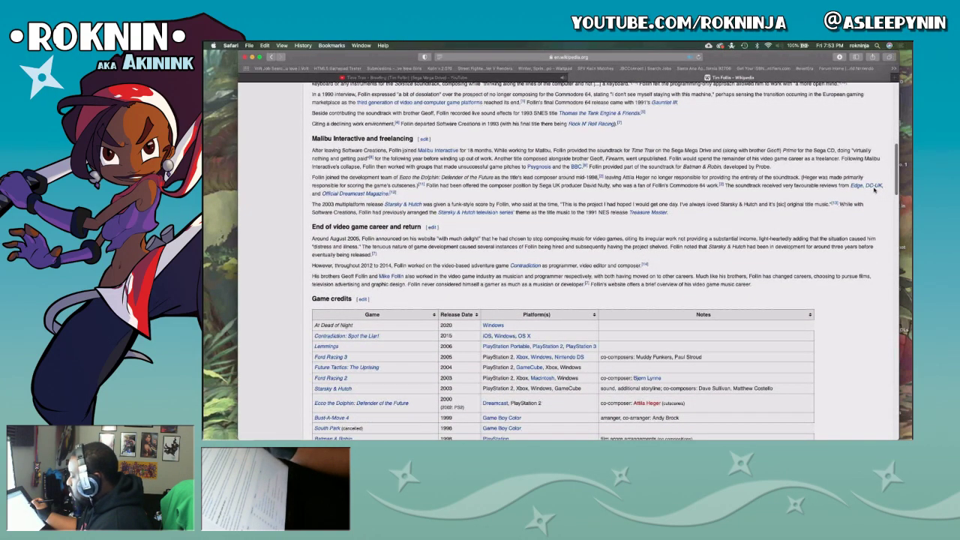
{"action": "scroll", "coordinate": [874, 191], "scroll_direction": "down", "scroll_amount": 1}
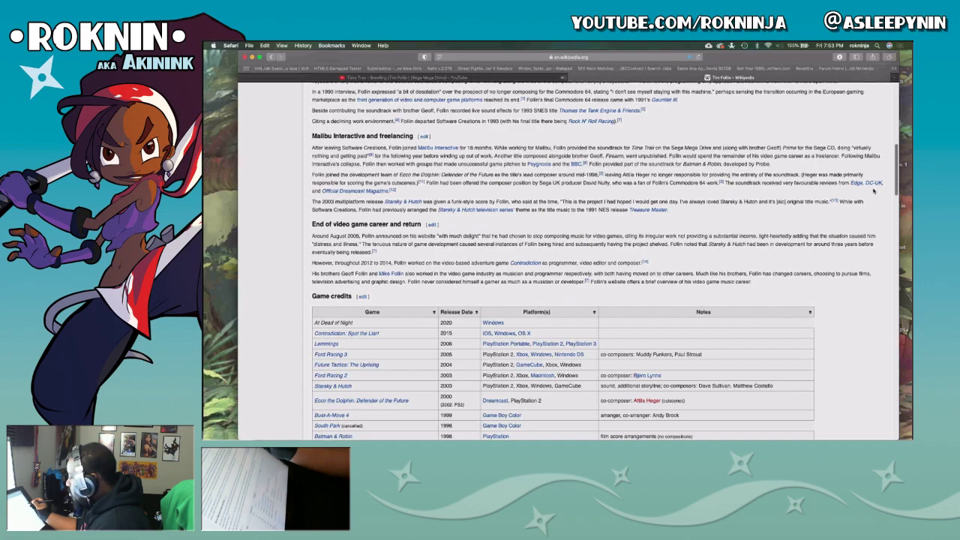
{"action": "scroll", "coordinate": [874, 191], "scroll_direction": "down", "scroll_amount": 1}
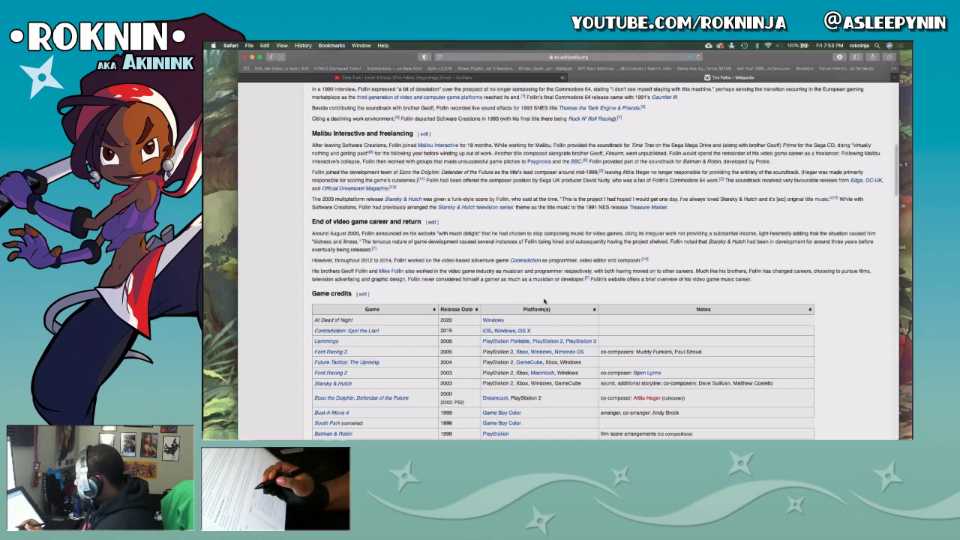
{"action": "scroll", "coordinate": [877, 225], "scroll_direction": "down", "scroll_amount": 15}
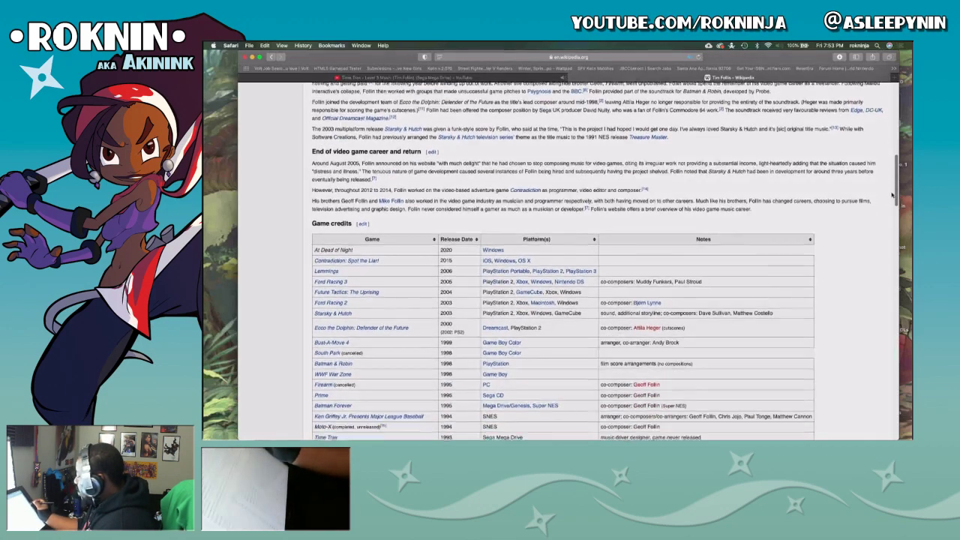
{"action": "scroll", "coordinate": [864, 255], "scroll_direction": "down", "scroll_amount": 5}
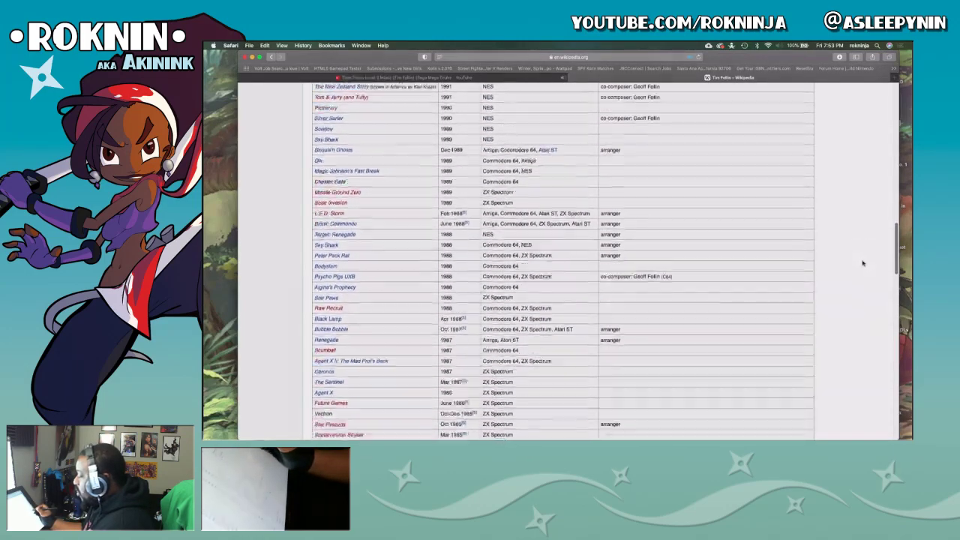
{"action": "scroll", "coordinate": [856, 277], "scroll_direction": "up", "scroll_amount": 5}
{"action": "scroll", "coordinate": [853, 240], "scroll_direction": "up", "scroll_amount": 5}
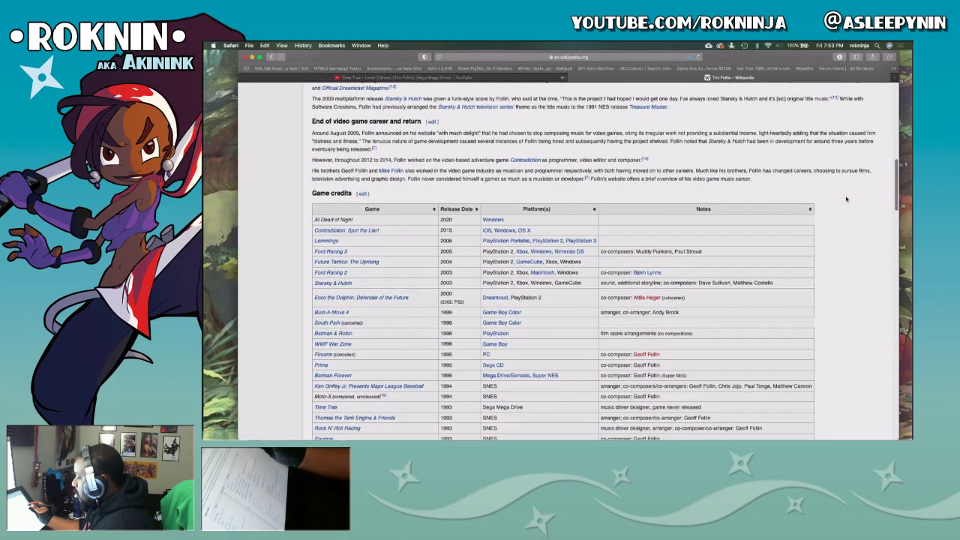
{"action": "scroll", "coordinate": [845, 200], "scroll_direction": "down", "scroll_amount": 1}
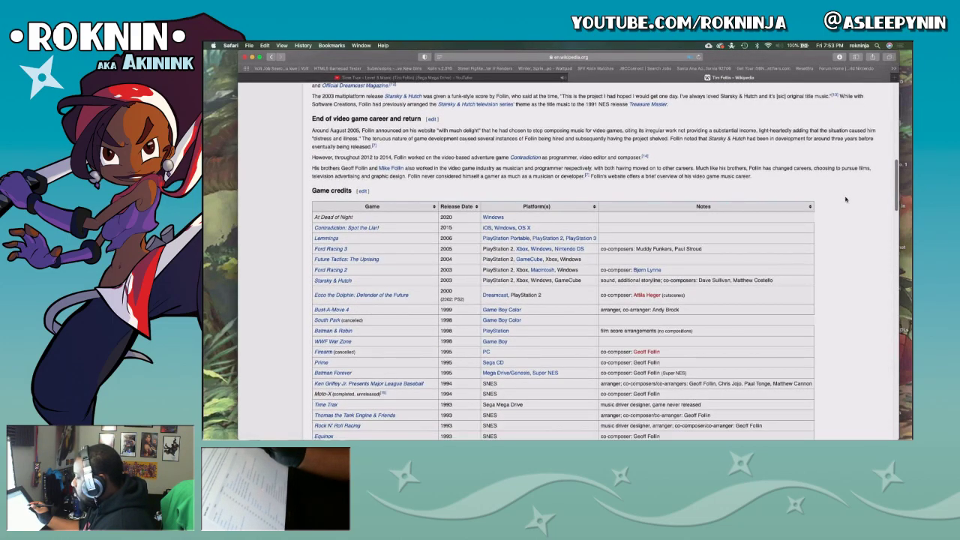
{"action": "scroll", "coordinate": [845, 199], "scroll_direction": "down", "scroll_amount": 1}
{"action": "scroll", "coordinate": [846, 200], "scroll_direction": "down", "scroll_amount": 5}
{"action": "scroll", "coordinate": [843, 204], "scroll_direction": "up", "scroll_amount": 3}
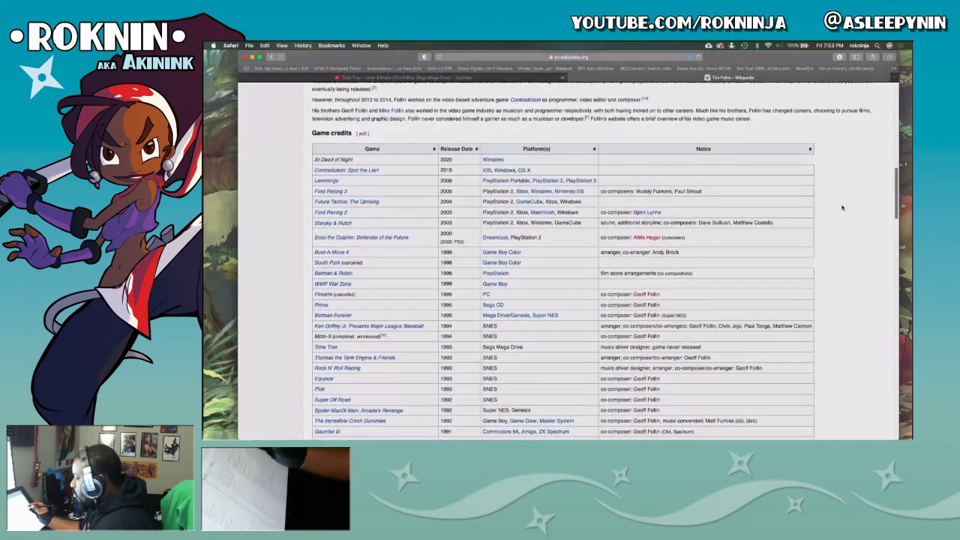
{"action": "scroll", "coordinate": [841, 208], "scroll_direction": "down", "scroll_amount": 15}
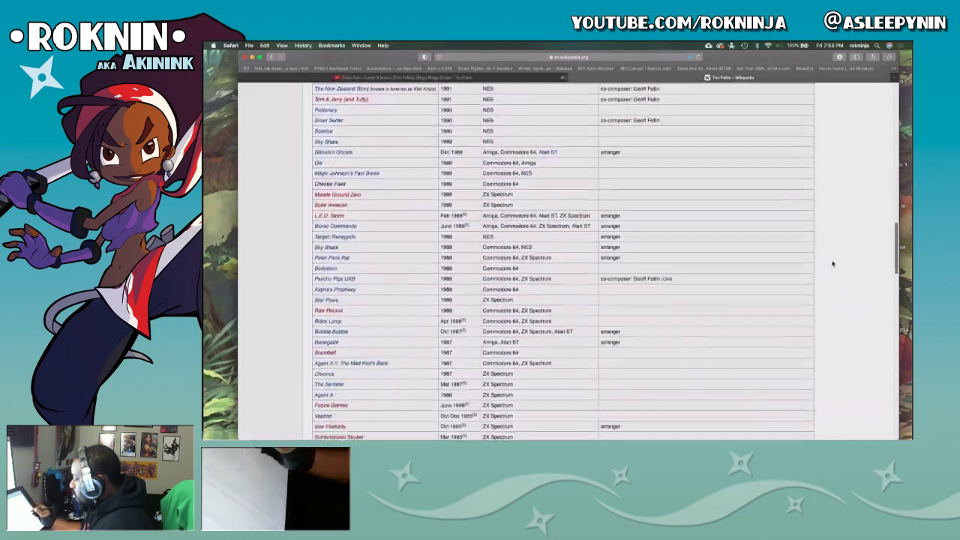
{"action": "scroll", "coordinate": [827, 283], "scroll_direction": "down", "scroll_amount": 3}
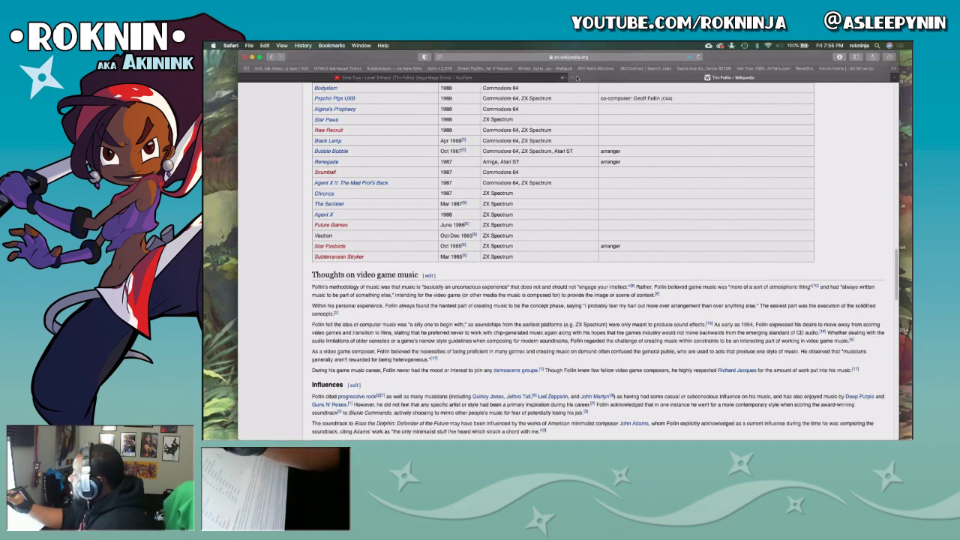
Switch to Photoshop, discard the pending Bevel & Emboss effect, and merge the Background copy layer down into the Background.
{"action": "key", "text": "ctrl+shift+Tab"}
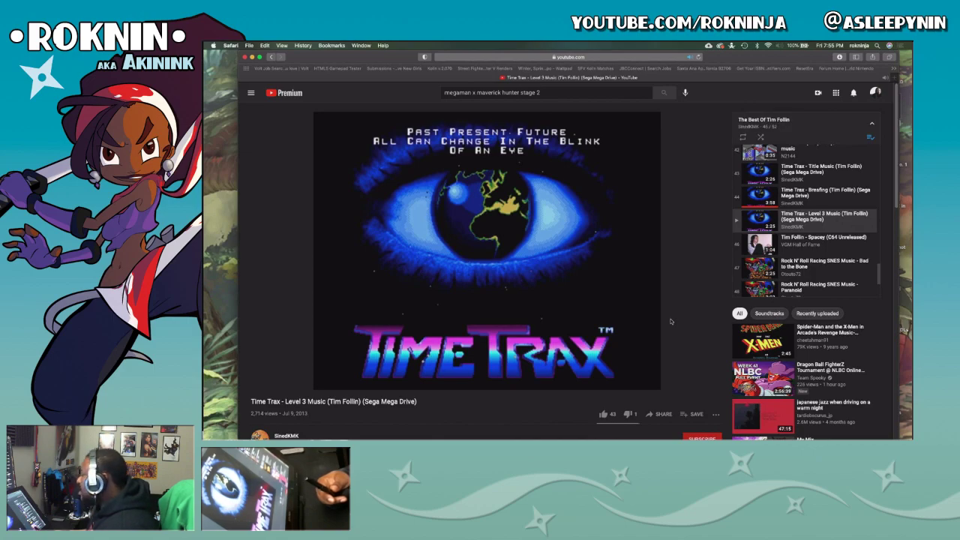
{"action": "key", "text": "ctrl+Right"}
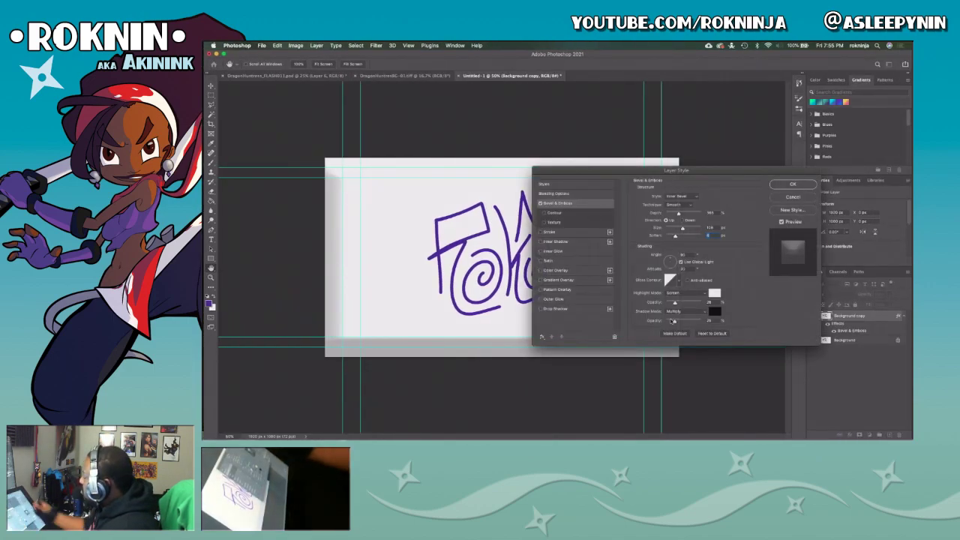
{"action": "key", "text": "Escape"}
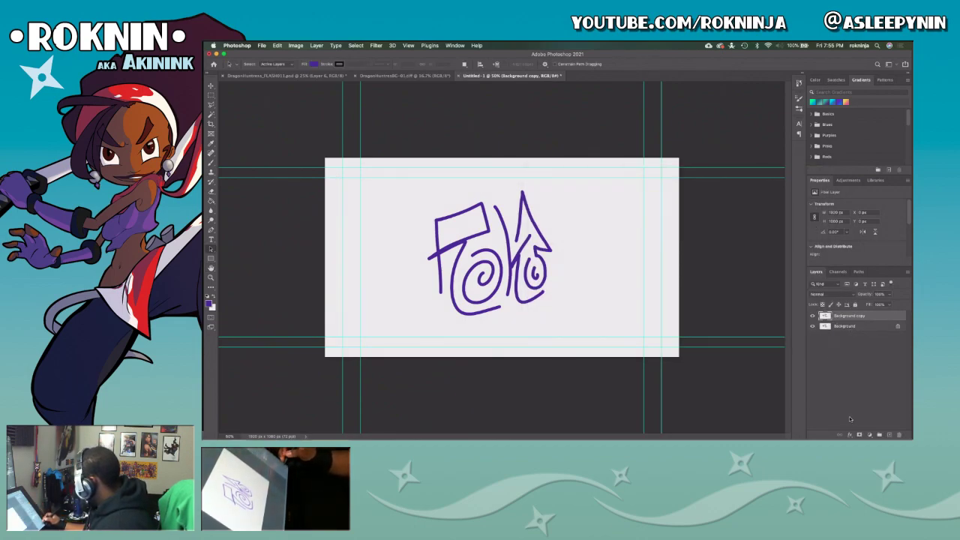
{"action": "right_click", "coordinate": [859, 317]}
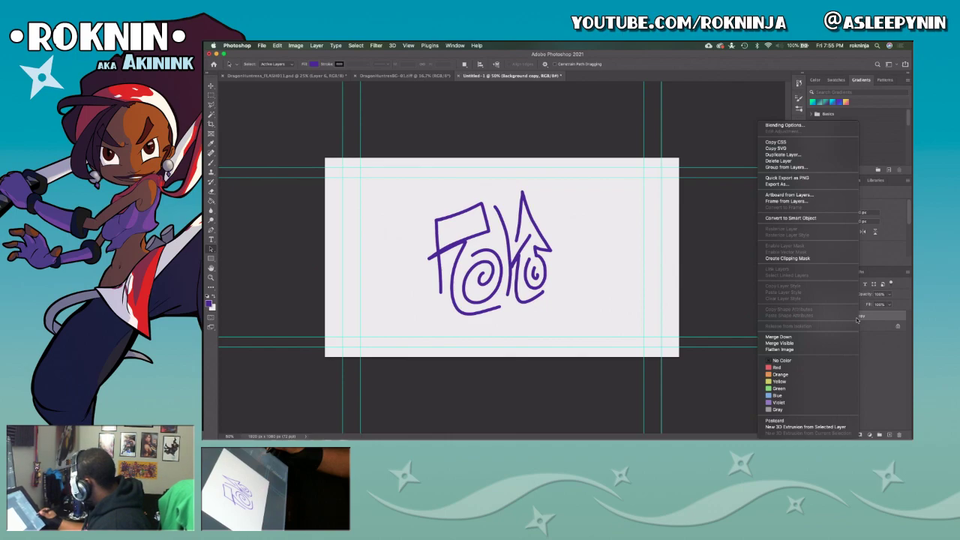
{"action": "left_click", "coordinate": [832, 336]}
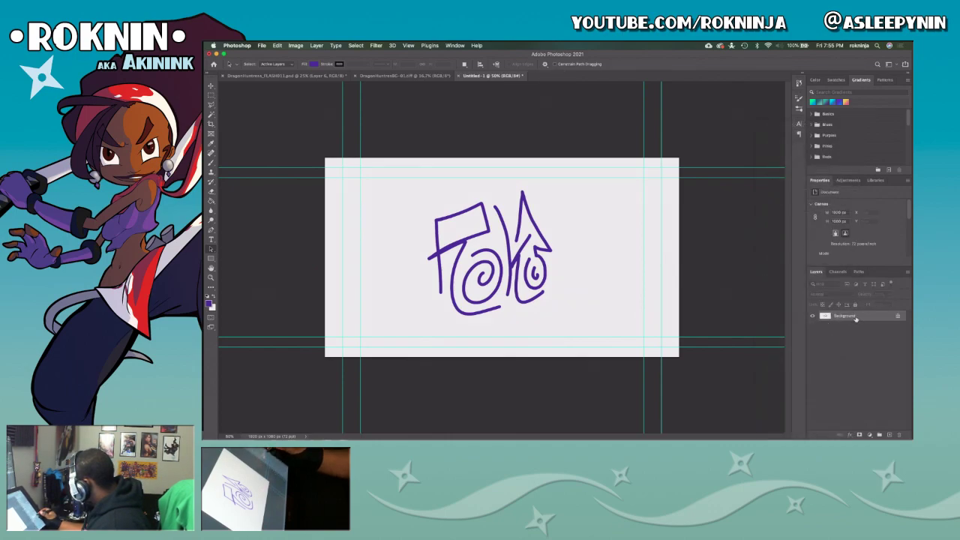
Convert the locked Background into a regular layer, keeping the suggested name Layer 0.
{"action": "right_click", "coordinate": [855, 319]}
{"action": "left_click", "coordinate": [848, 321]}
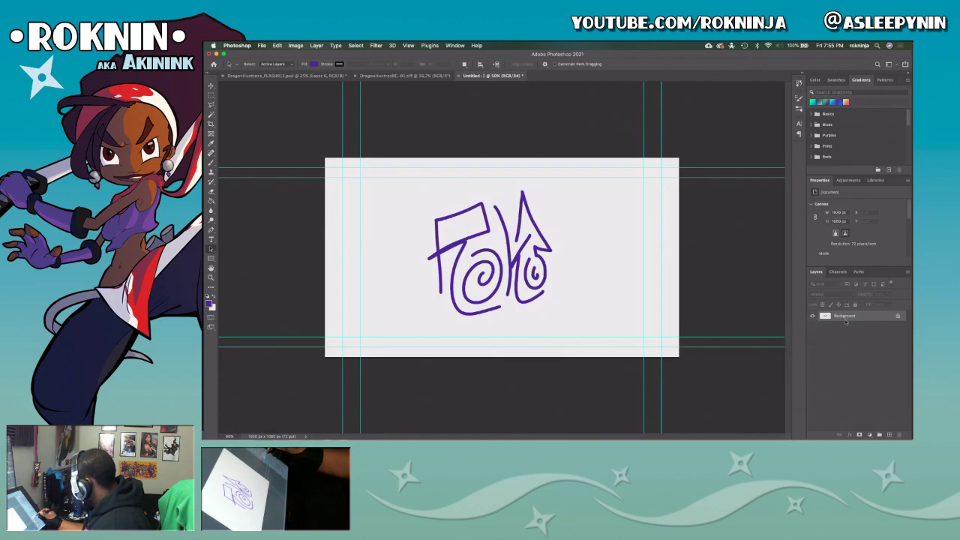
{"action": "key", "text": "Return"}
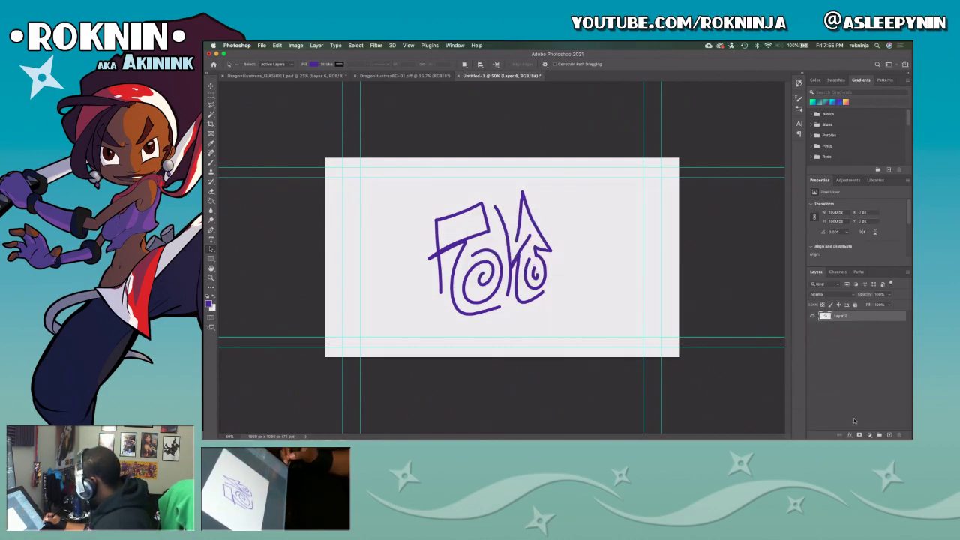
Try an Inner Bevel with the Chisel Hard technique and a larger size on Layer 0, cancel it, and undo the Background conversion.
{"action": "left_click", "coordinate": [851, 435]}
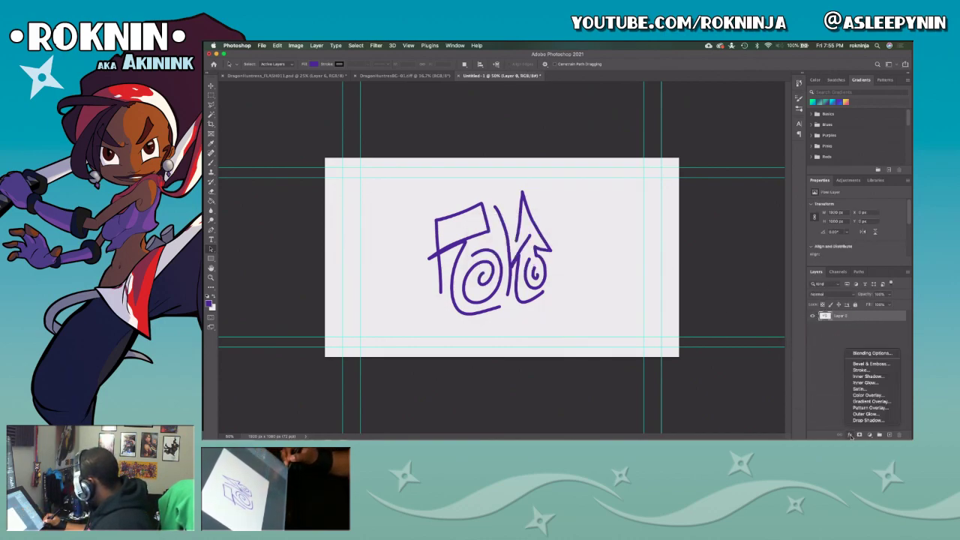
{"action": "left_click", "coordinate": [863, 366]}
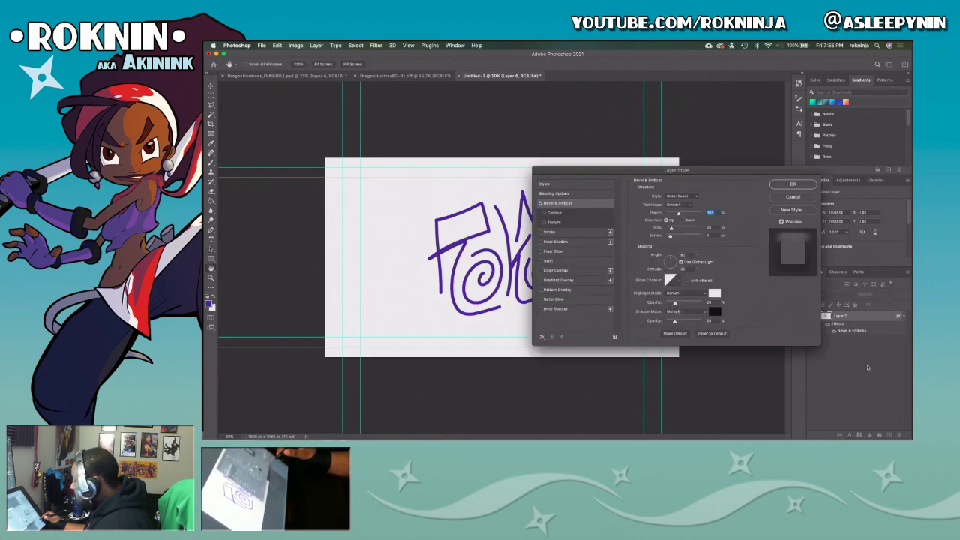
{"action": "left_click", "coordinate": [681, 196]}
{"action": "left_click", "coordinate": [690, 201]}
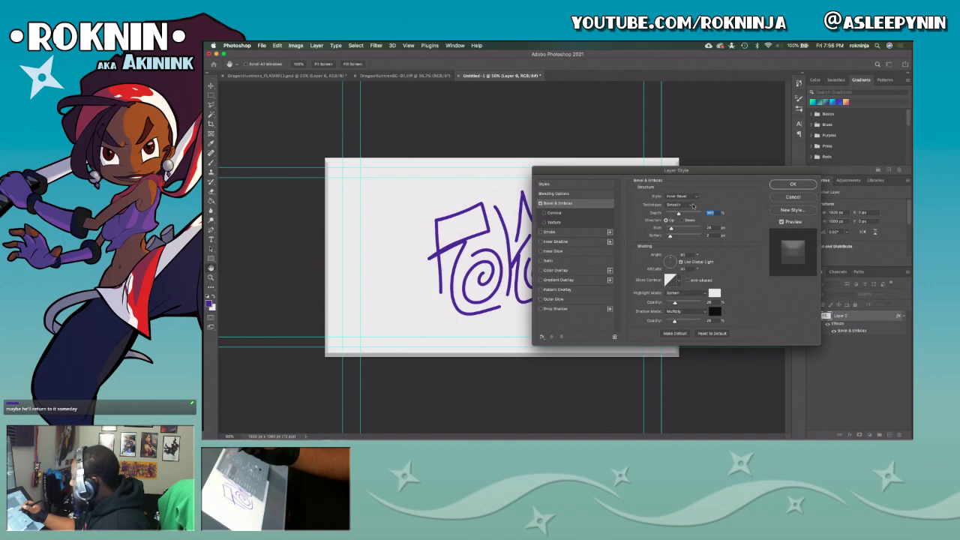
{"action": "left_click", "coordinate": [691, 205]}
{"action": "left_click", "coordinate": [687, 213]}
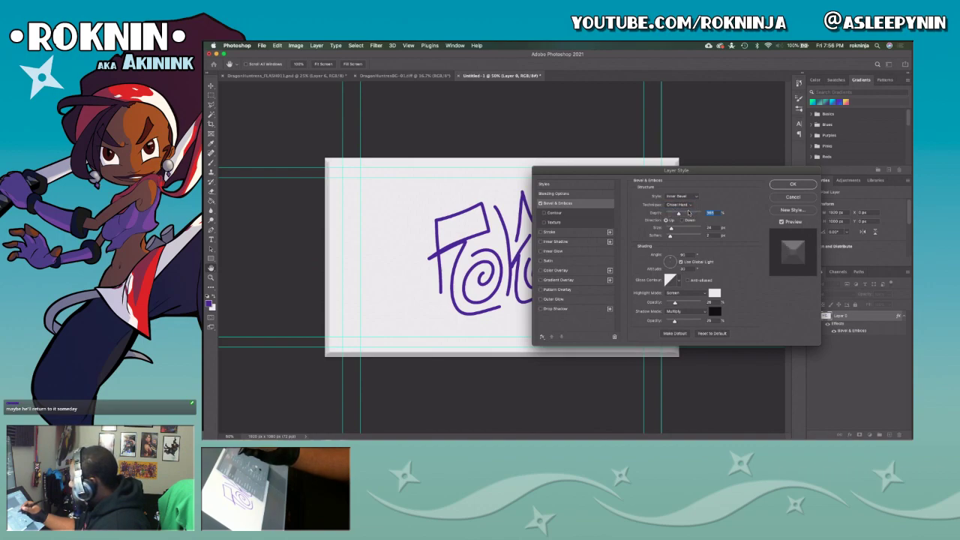
{"action": "left_click_drag", "start_coordinate": [670, 228], "coordinate": [691, 229]}
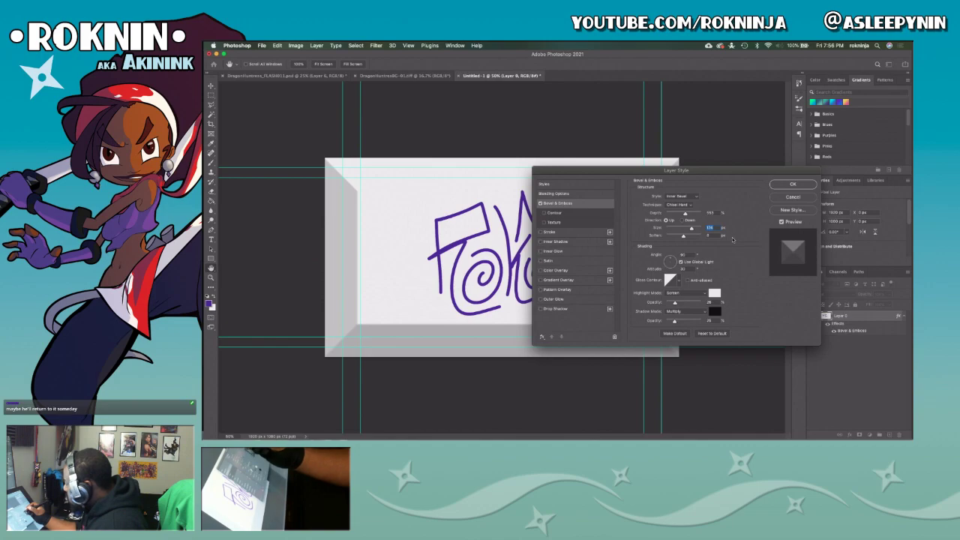
{"action": "left_click", "coordinate": [795, 197]}
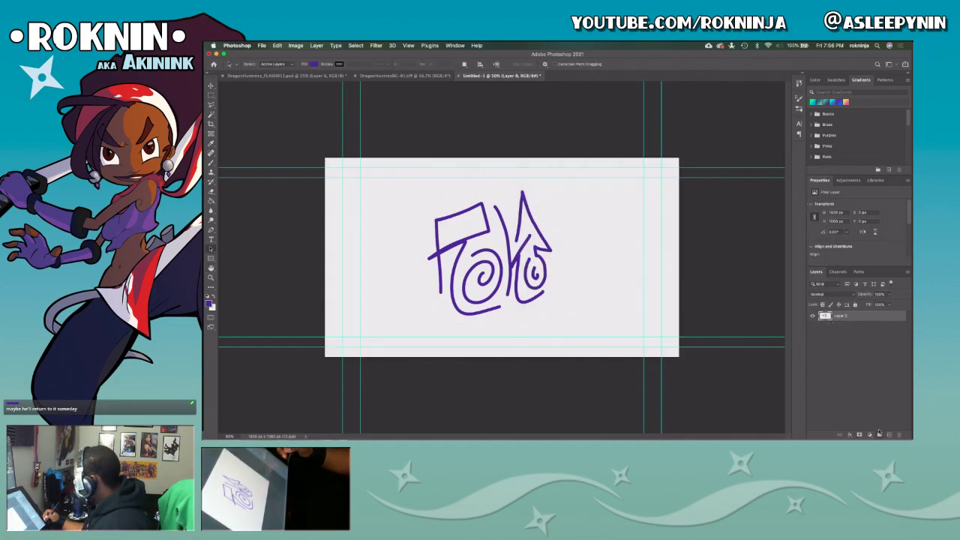
{"action": "key", "text": "ctrl+z"}
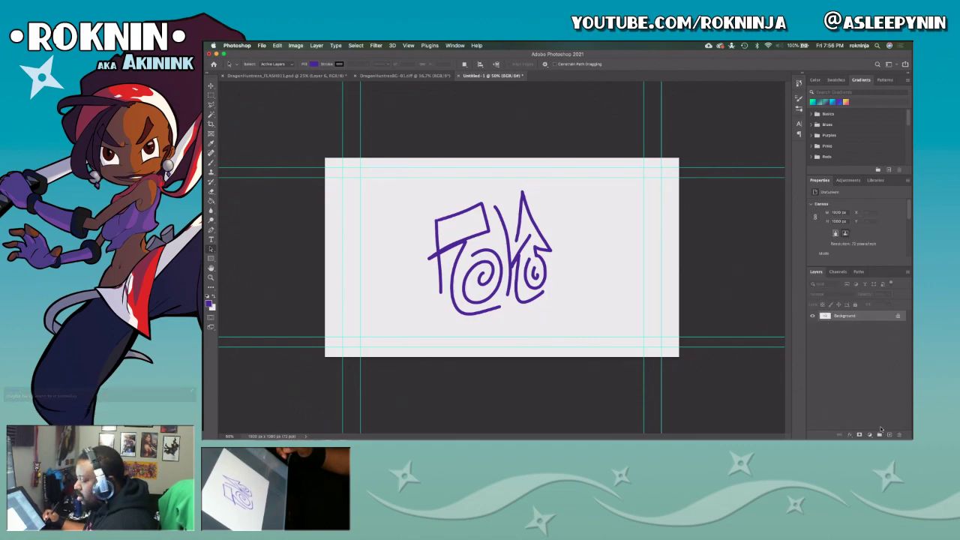
Select the purple lettering strokes on the canvas with the Magic Wand, adding the separate strokes of the last letter to the selection.
{"action": "key", "text": "w"}
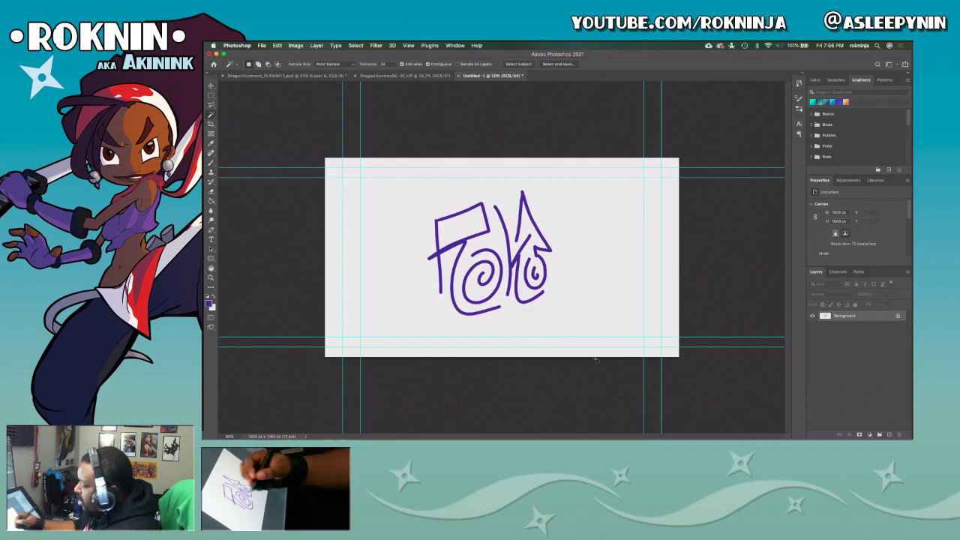
{"action": "left_click", "coordinate": [477, 245]}
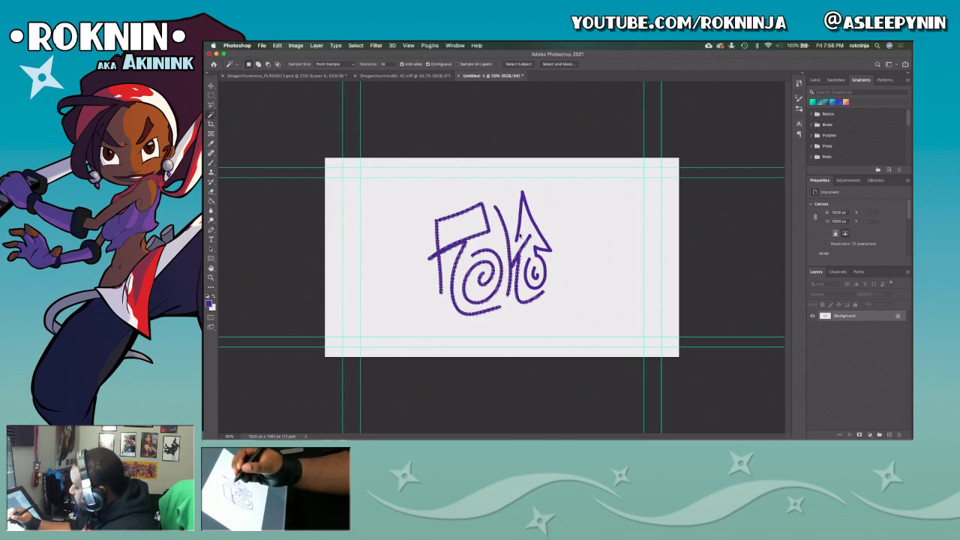
{"action": "left_click", "coordinate": [534, 275], "text": "shift"}
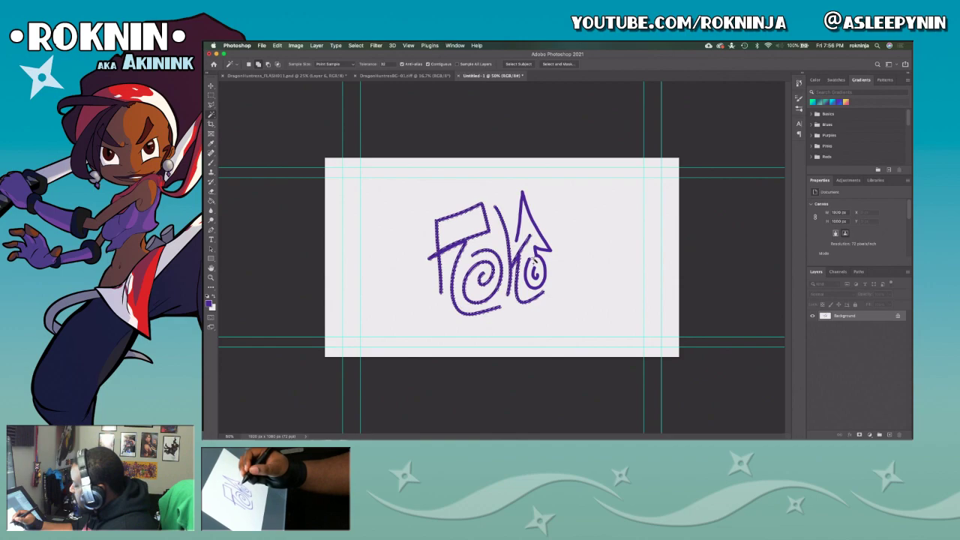
{"action": "key", "text": "super+d"}
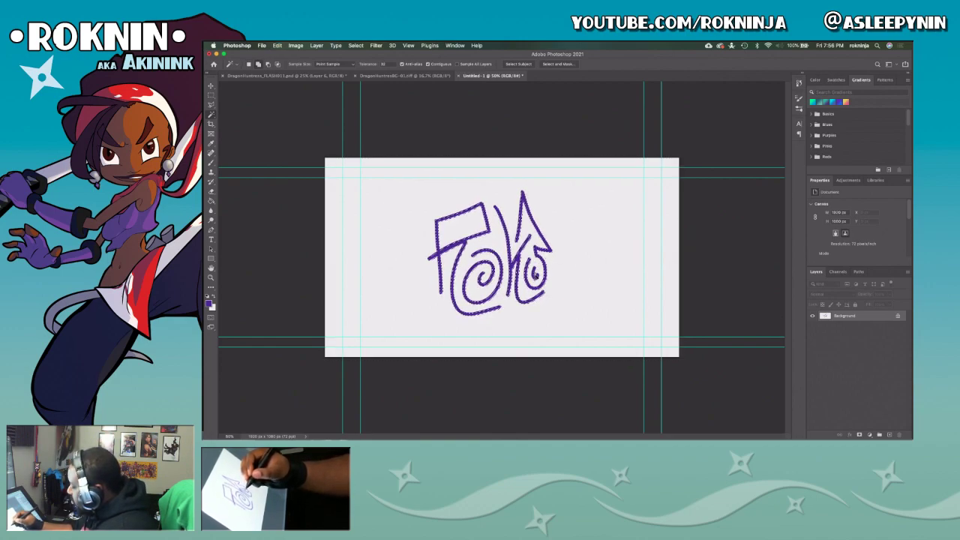
Create a new layer above the Background and copy the selected purple lettering from the Background onto it.
{"action": "left_click", "coordinate": [889, 435]}
{"action": "key", "text": "super+v"}
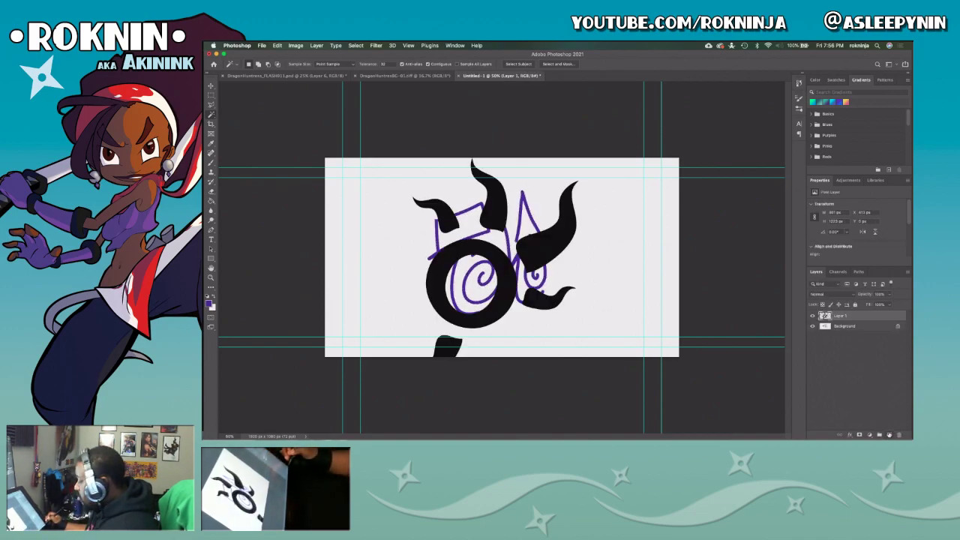
{"action": "key", "text": "super+z"}
{"action": "left_click", "coordinate": [855, 327]}
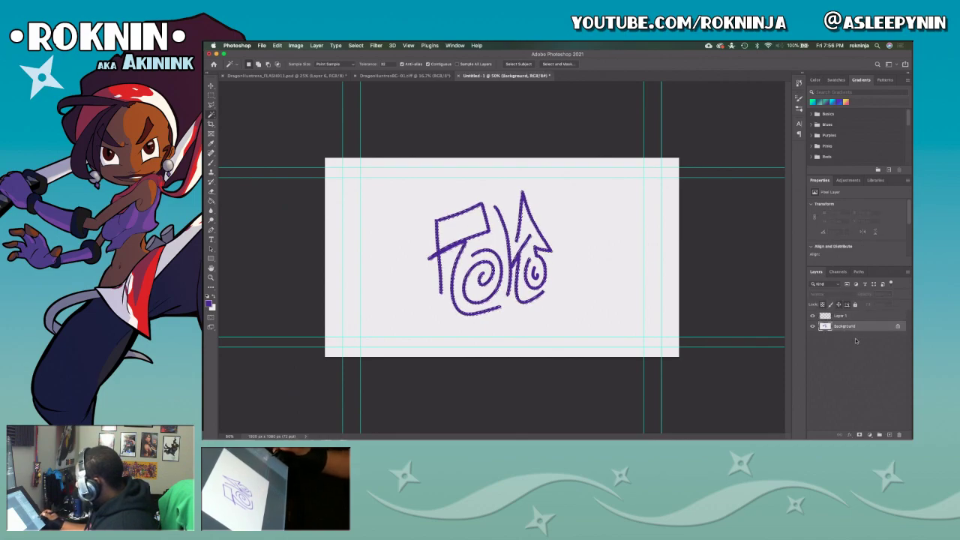
{"action": "left_click", "coordinate": [856, 318]}
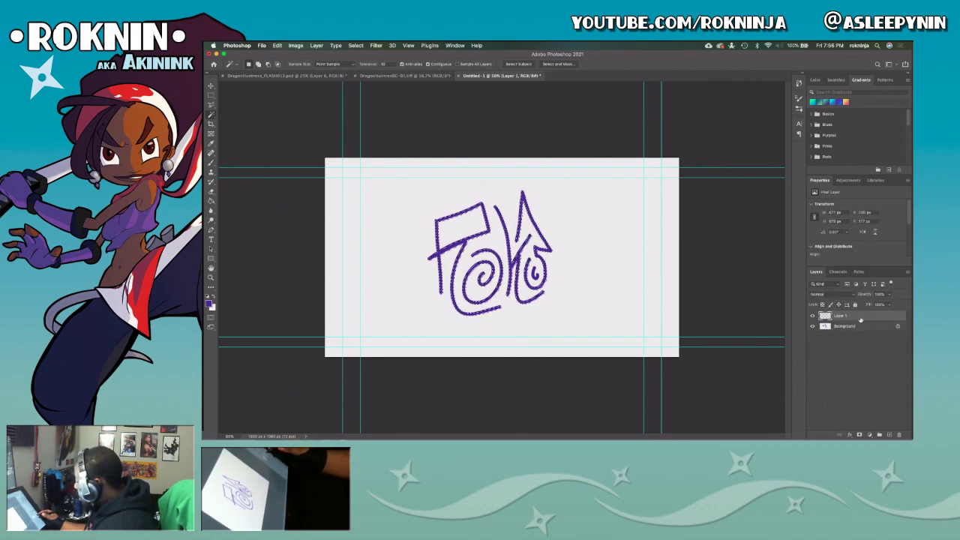
Delete the Background layer and add a new empty layer beneath the lettering layer.
{"action": "left_click", "coordinate": [813, 327]}
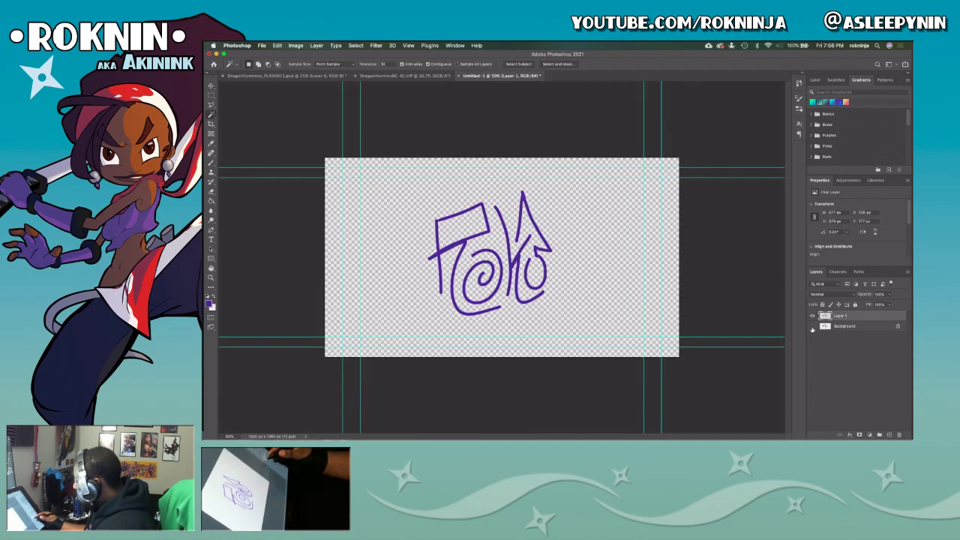
{"action": "left_click", "coordinate": [813, 327]}
{"action": "left_click", "coordinate": [882, 328]}
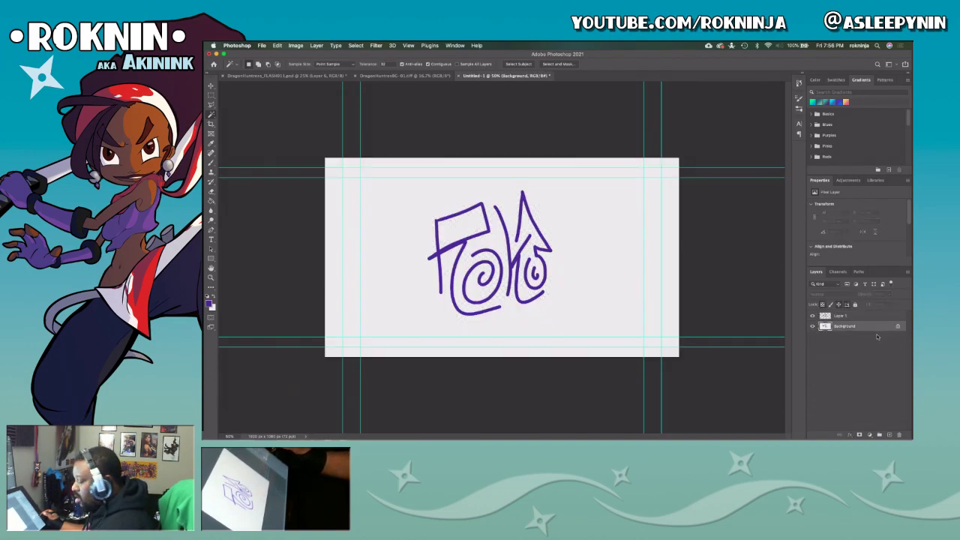
{"action": "key", "text": "Delete"}
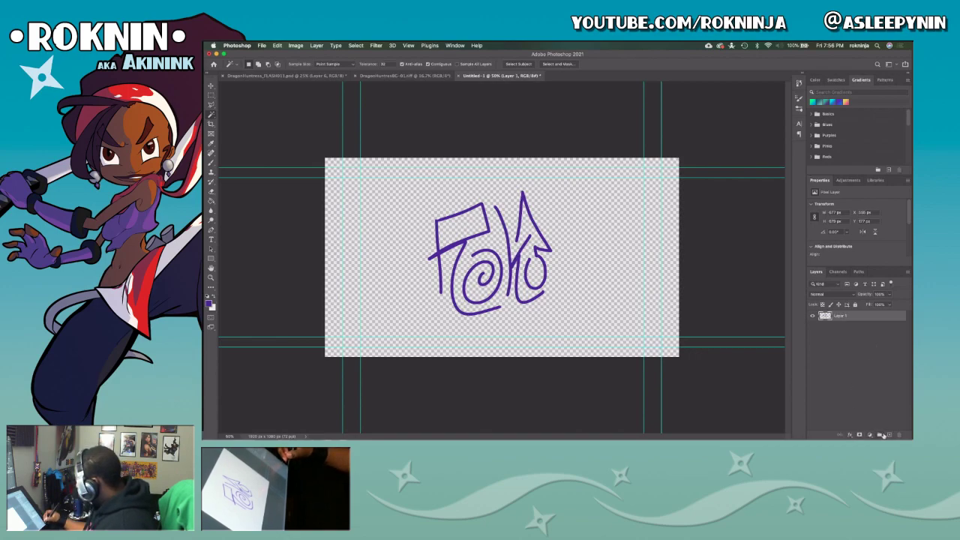
{"action": "left_click", "coordinate": [889, 435]}
{"action": "left_click_drag", "start_coordinate": [853, 316], "coordinate": [853, 339]}
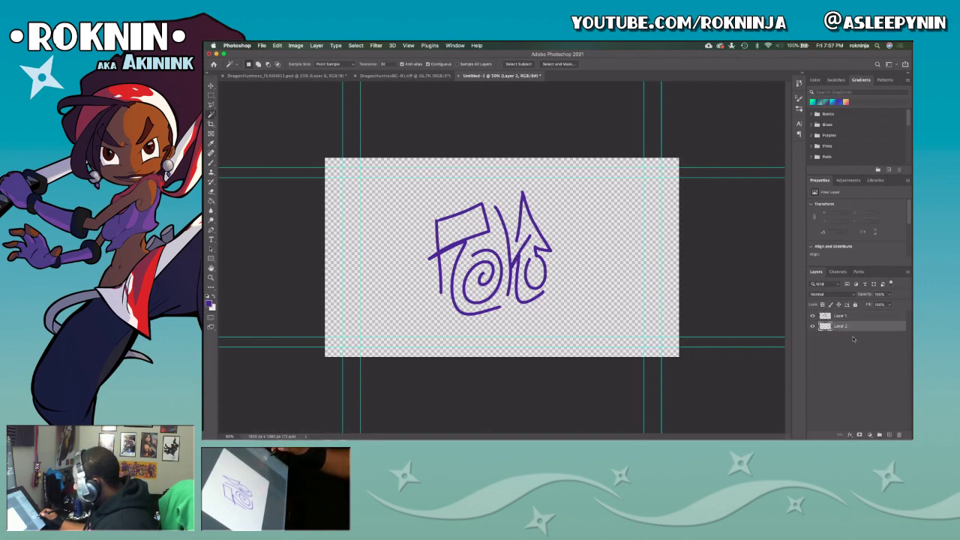
Activate the Paint Bucket and make the lettering layer, Layer 1, the active layer.
{"action": "key", "text": "g"}
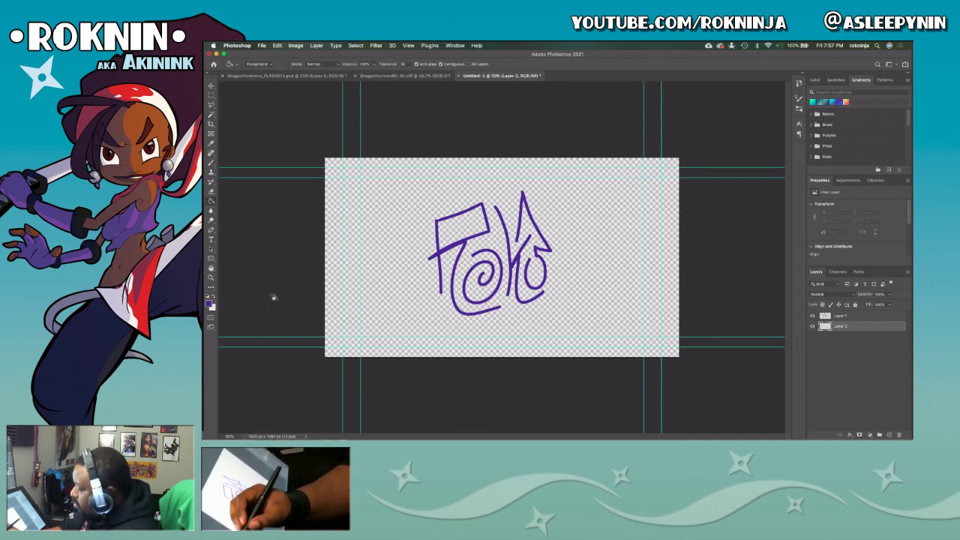
{"action": "left_click", "coordinate": [845, 317]}
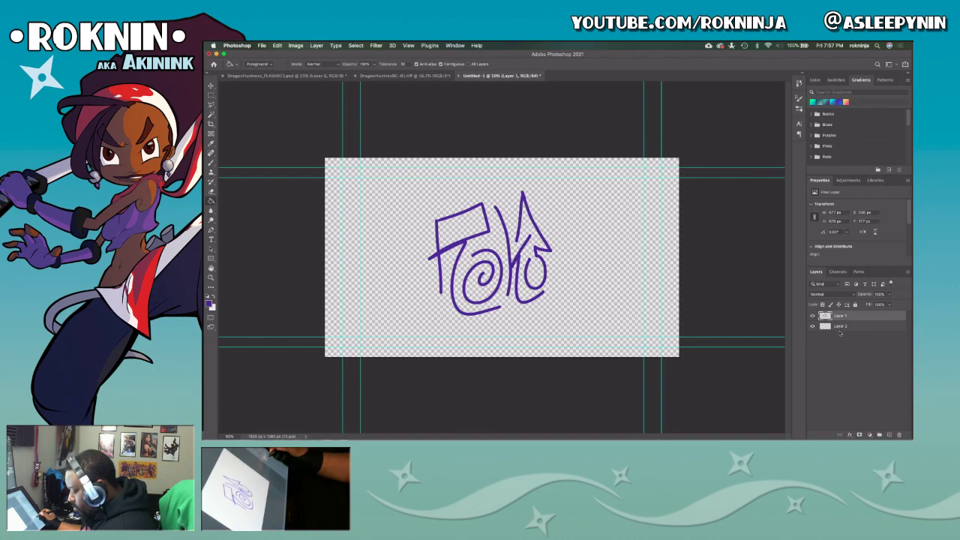
Switch to Safari and look through the earlier tracks in The Best Of Tim Follin playlist on YouTube.
{"action": "key", "text": "super+Tab"}
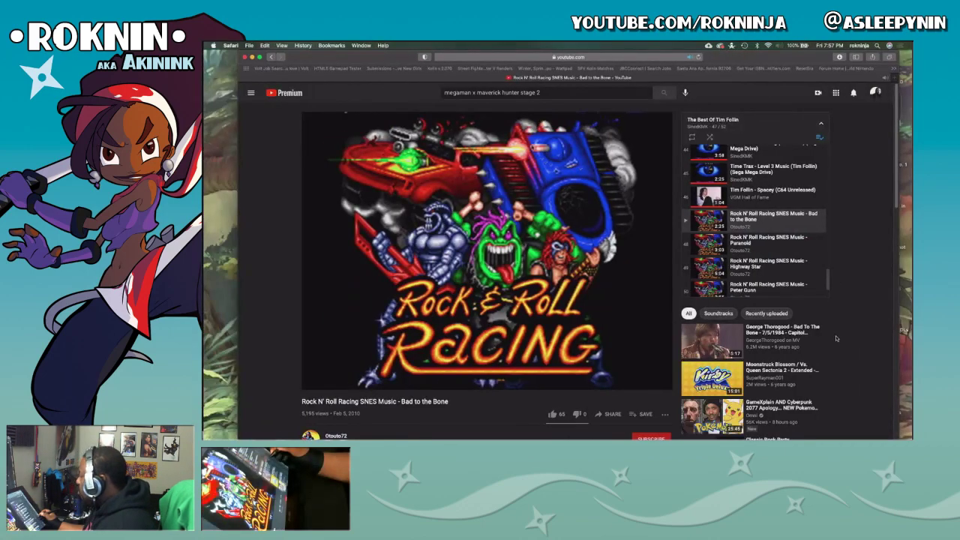
{"action": "scroll", "coordinate": [826, 267], "scroll_direction": "up", "scroll_amount": 3}
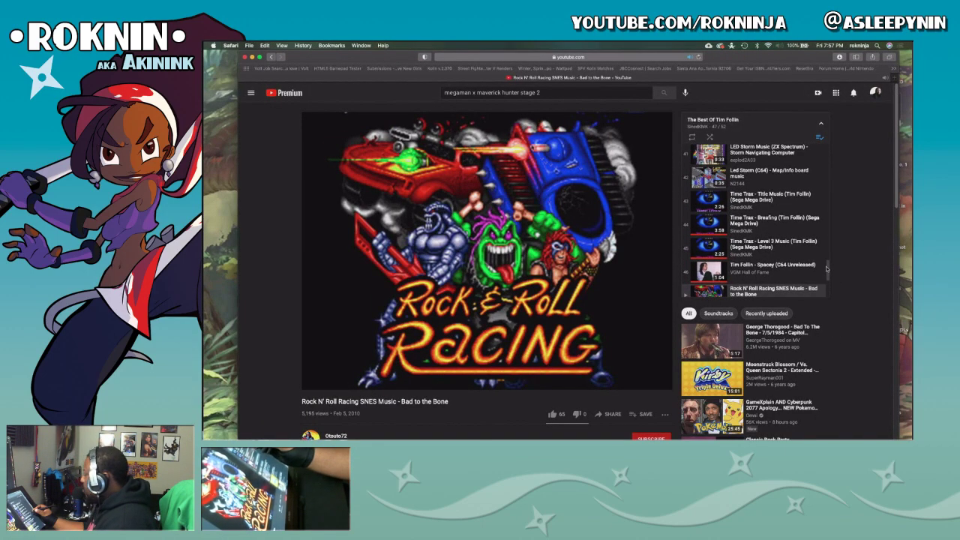
{"action": "scroll", "coordinate": [825, 266], "scroll_direction": "up", "scroll_amount": 3}
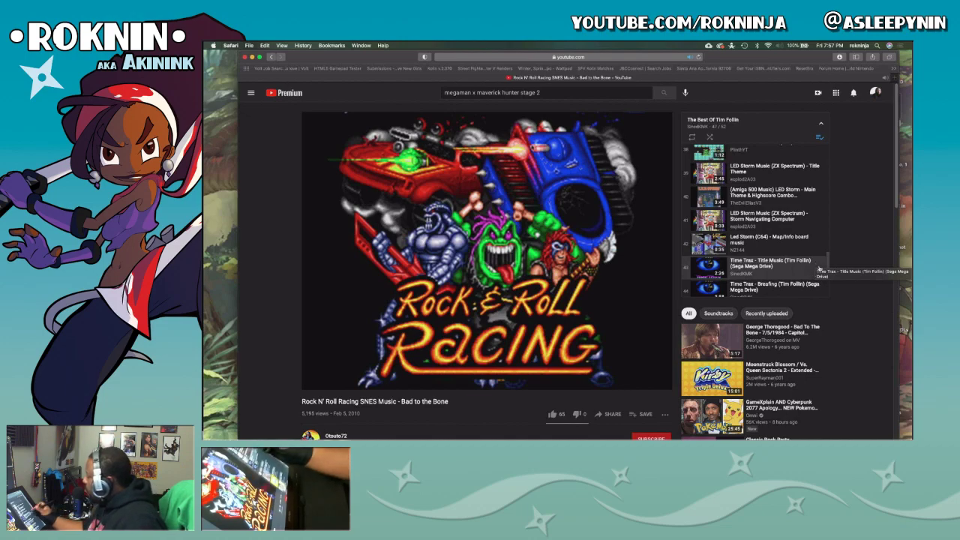
{"action": "scroll", "coordinate": [828, 259], "scroll_direction": "up", "scroll_amount": 1}
{"action": "scroll", "coordinate": [828, 259], "scroll_direction": "up", "scroll_amount": 5}
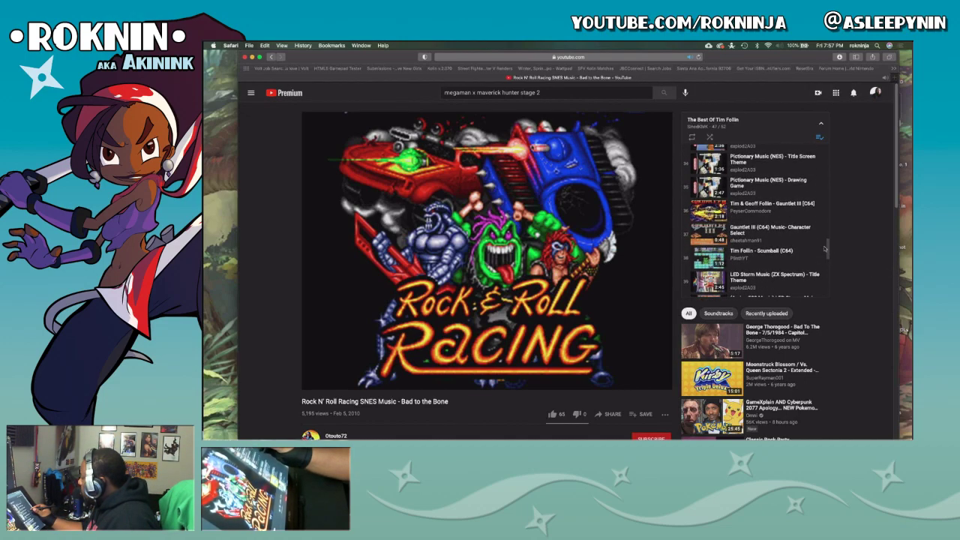
{"action": "scroll", "coordinate": [823, 240], "scroll_direction": "up", "scroll_amount": 1}
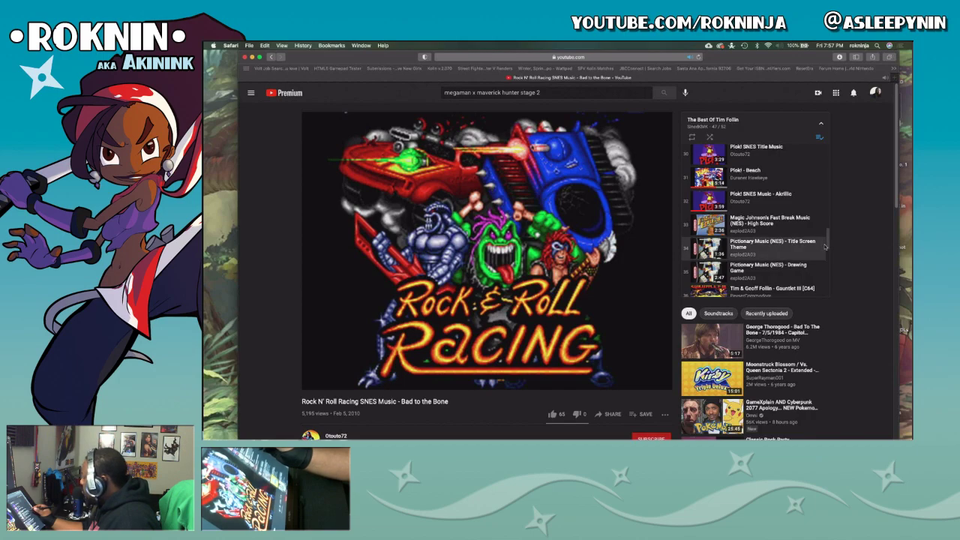
{"action": "left_click_drag", "start_coordinate": [825, 247], "coordinate": [826, 227]}
{"action": "left_click", "coordinate": [330, 383]}
Switch back to Photoshop and apply a smooth Inner Bevel to Layer 1, with adjusted depth, size and soften.
{"action": "key", "text": "super+Tab"}
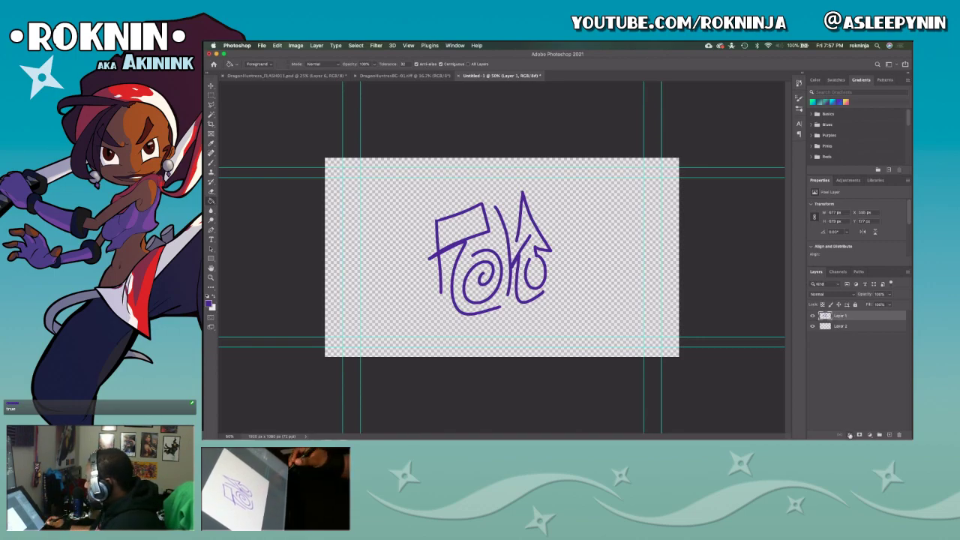
{"action": "left_click", "coordinate": [850, 435]}
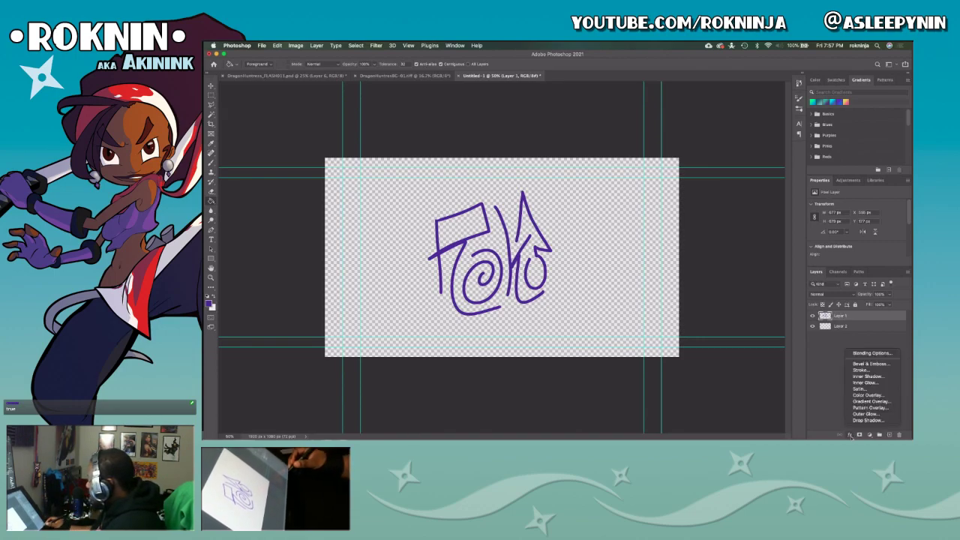
{"action": "left_click", "coordinate": [870, 364]}
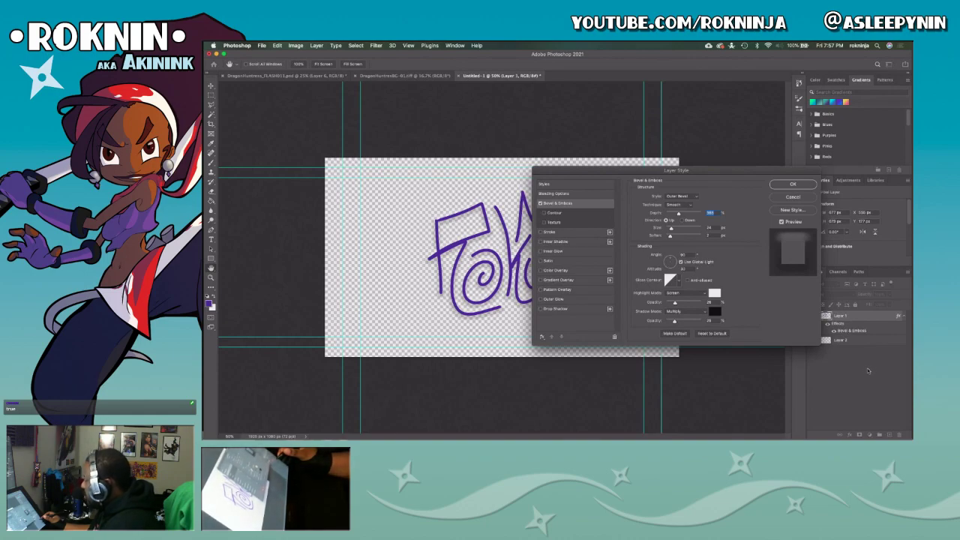
{"action": "left_click", "coordinate": [680, 195]}
{"action": "left_click", "coordinate": [679, 201]}
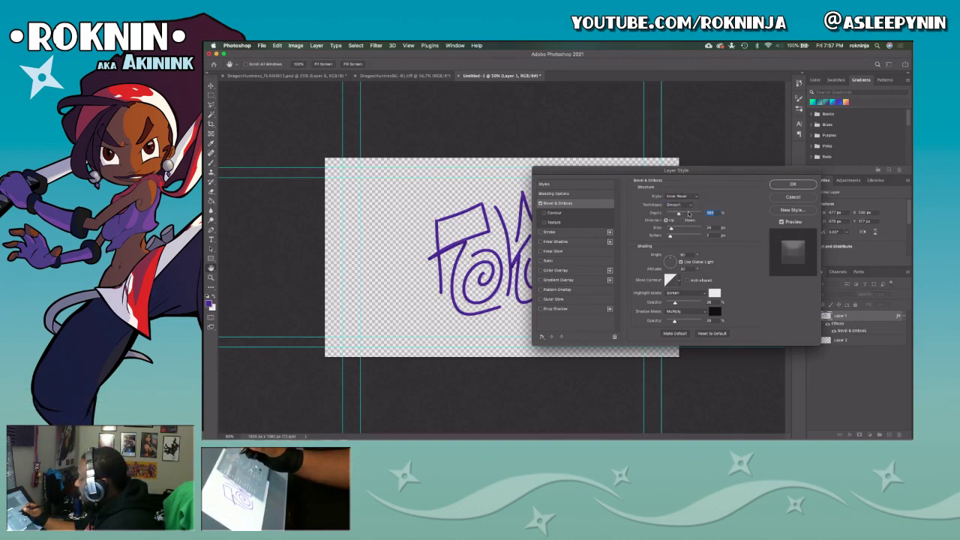
{"action": "left_click_drag", "start_coordinate": [677, 228], "coordinate": [682, 214]}
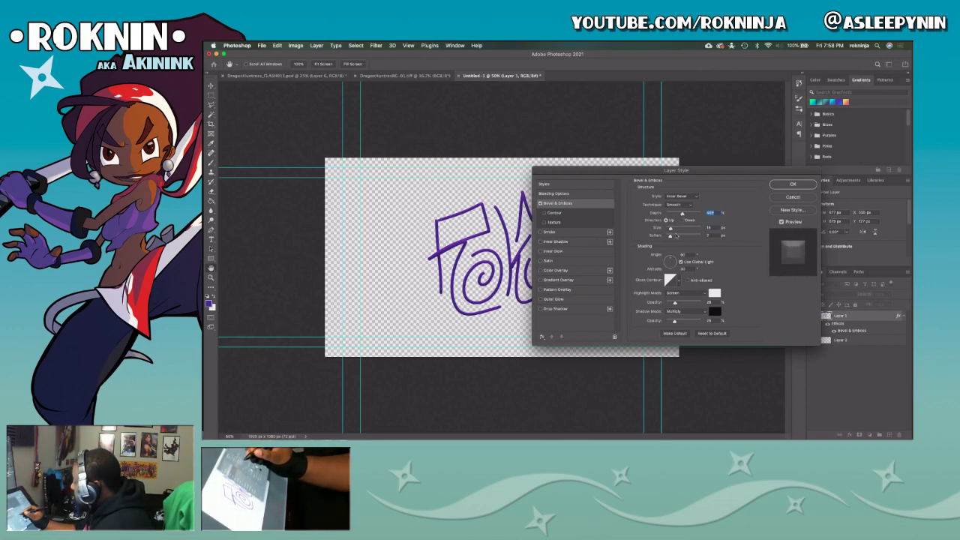
{"action": "left_click", "coordinate": [674, 237]}
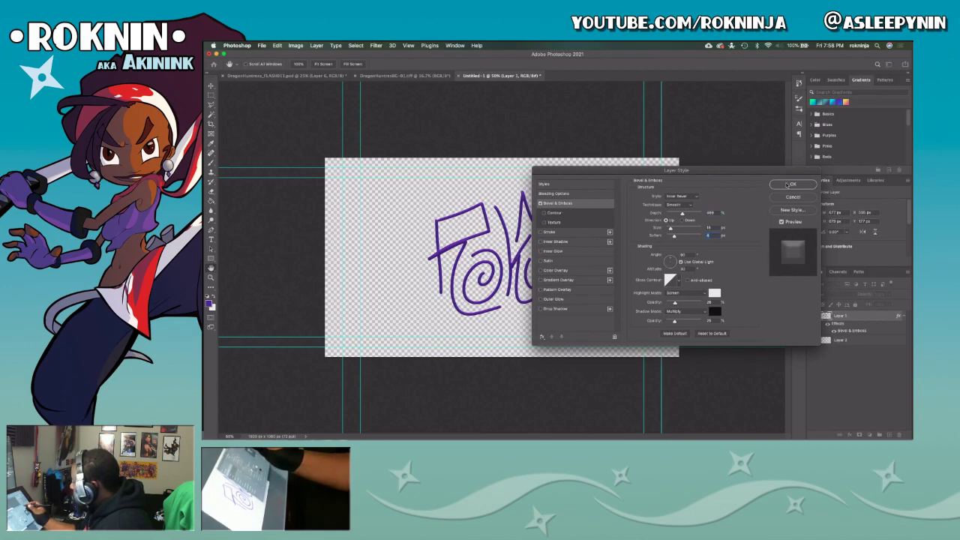
{"action": "left_click", "coordinate": [791, 185]}
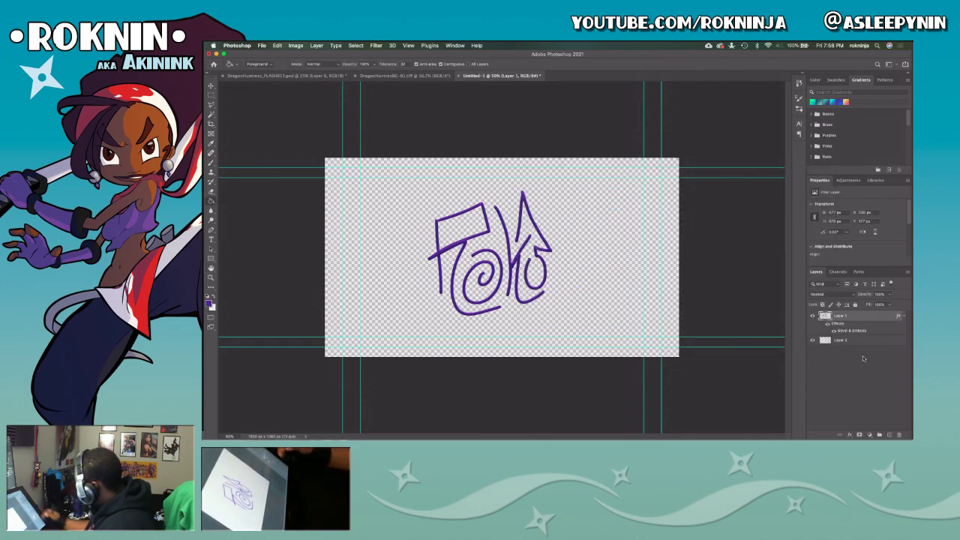
Add a thicker outside Stroke to the lettering layer and leave its Outer Glow turned off.
{"action": "left_click", "coordinate": [859, 411]}
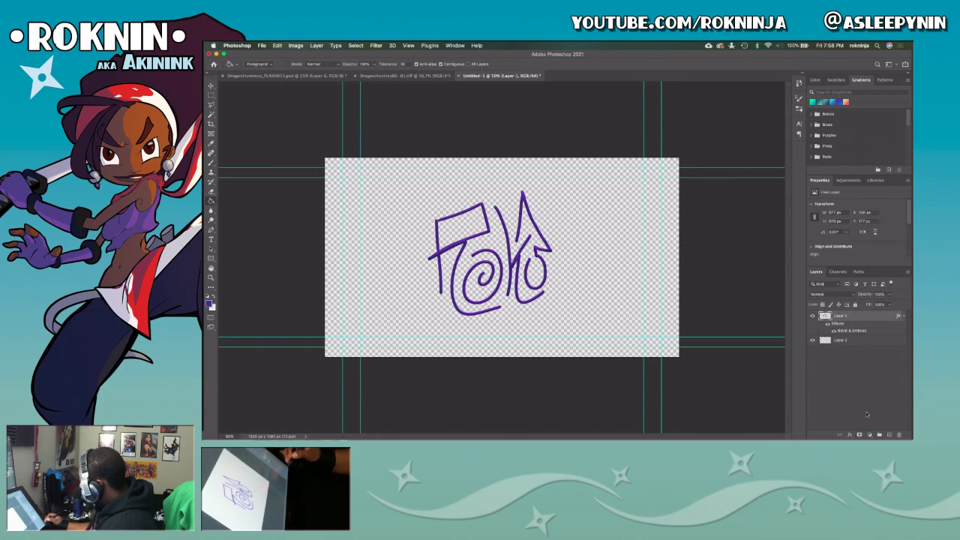
{"action": "left_click", "coordinate": [850, 435]}
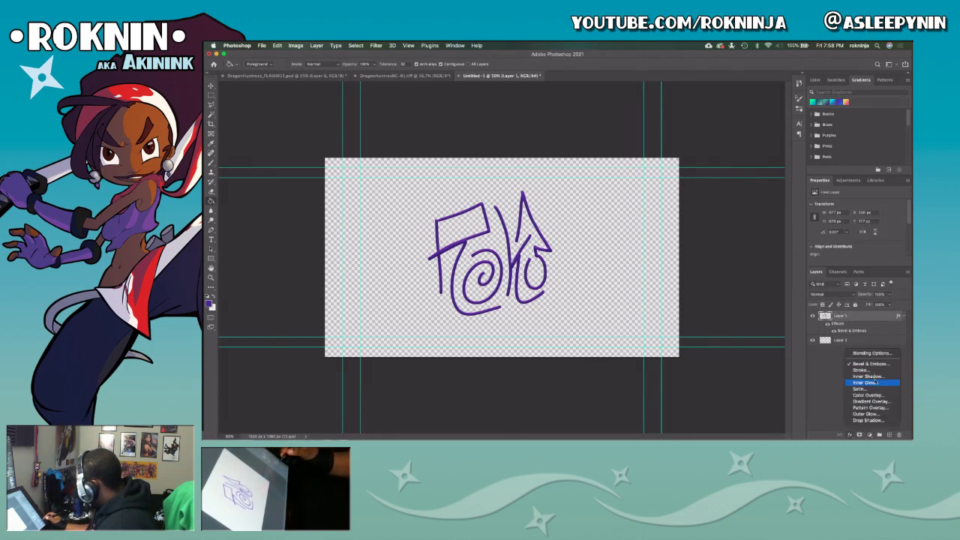
{"action": "left_click", "coordinate": [866, 414]}
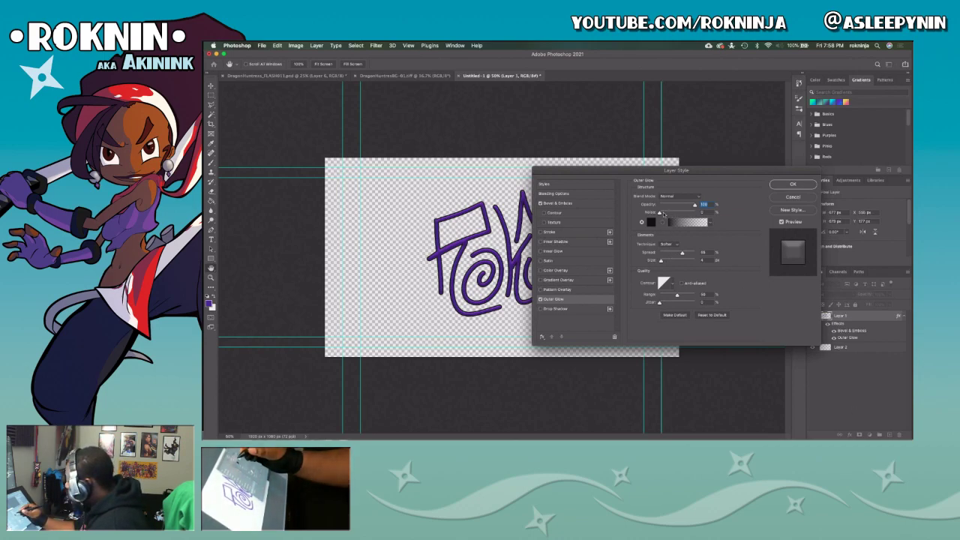
{"action": "left_click", "coordinate": [547, 232]}
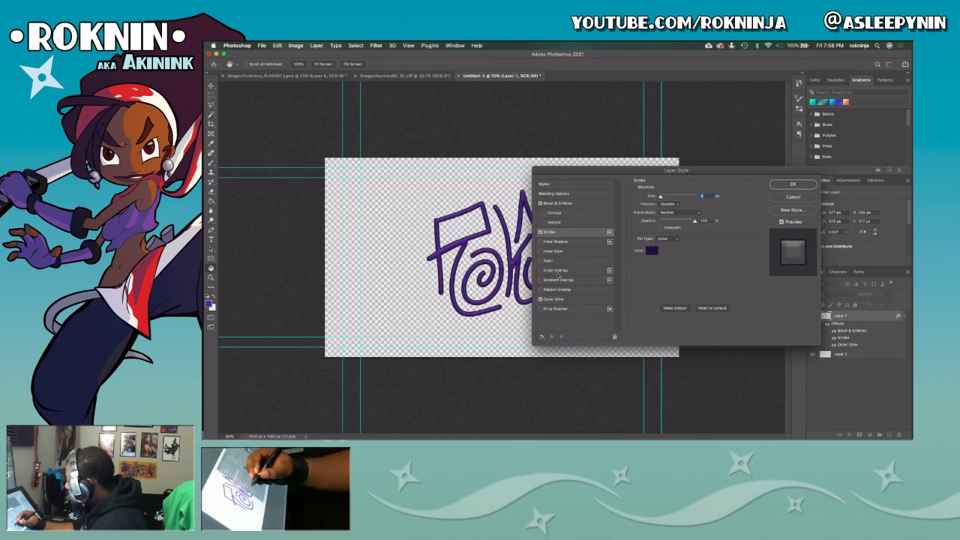
{"action": "mouse_move", "coordinate": [661, 197]}
{"action": "left_mouse_down"}
{"action": "mouse_move", "coordinate": [675, 198]}
{"action": "mouse_move", "coordinate": [664, 198]}
{"action": "left_mouse_up"}
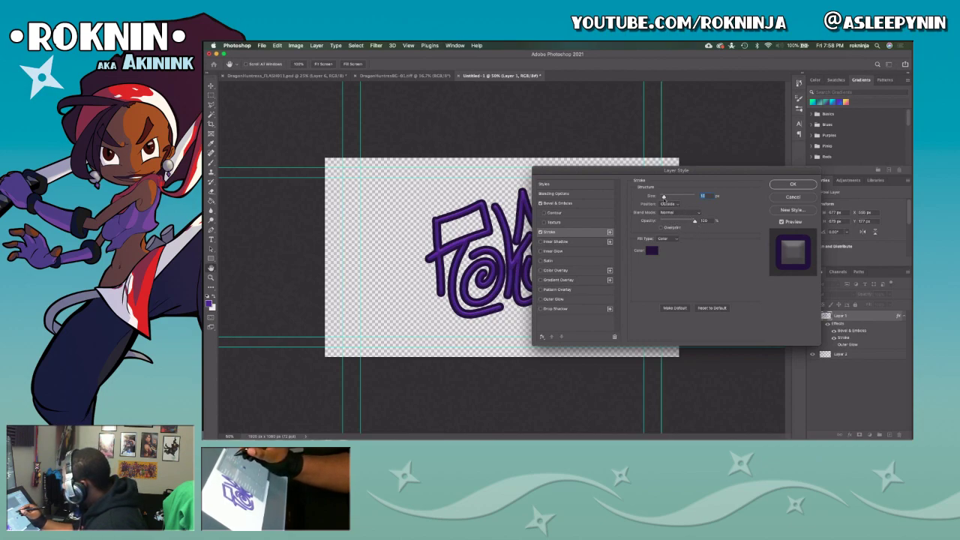
{"action": "left_click_drag", "start_coordinate": [664, 196], "coordinate": [664, 196]}
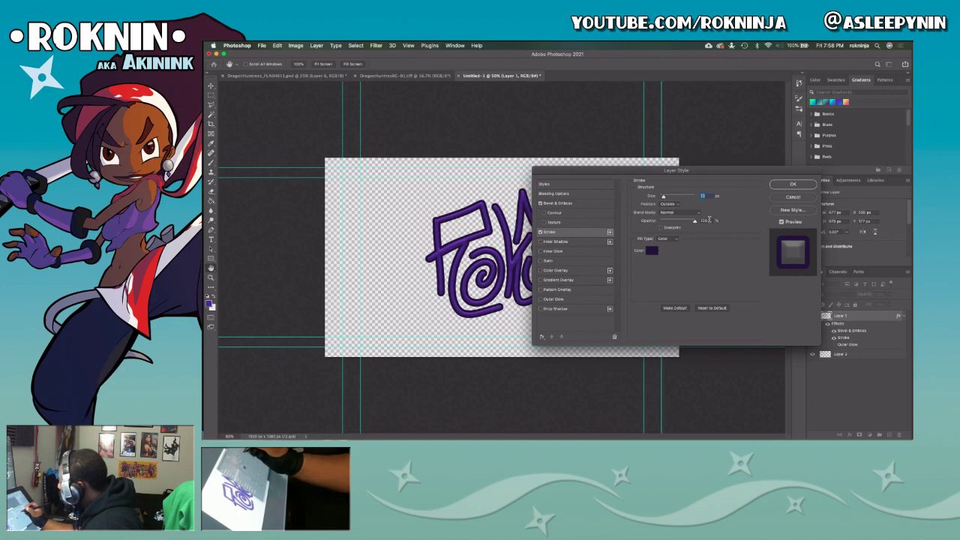
{"action": "left_click_drag", "start_coordinate": [693, 173], "coordinate": [727, 189]}
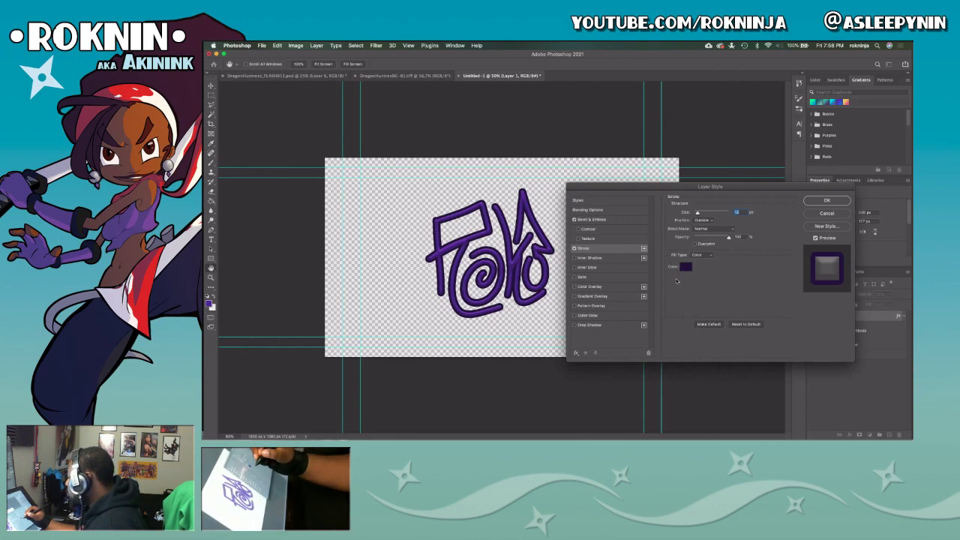
Set the lettering's Stroke to Multiply at 100% opacity with a slightly brighter dark purple, and apply the layer style.
{"action": "left_click", "coordinate": [732, 230]}
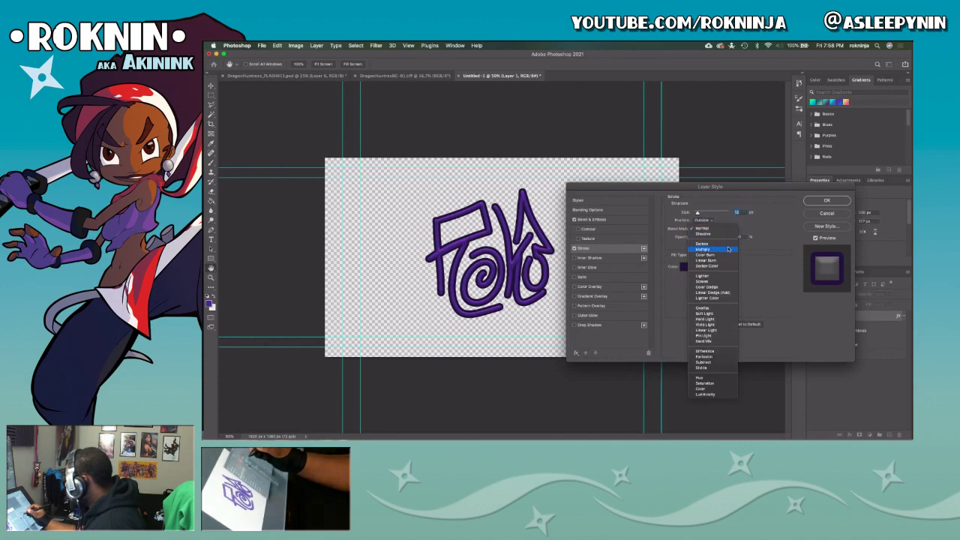
{"action": "left_click", "coordinate": [728, 250]}
{"action": "left_click_drag", "start_coordinate": [729, 238], "coordinate": [725, 239]}
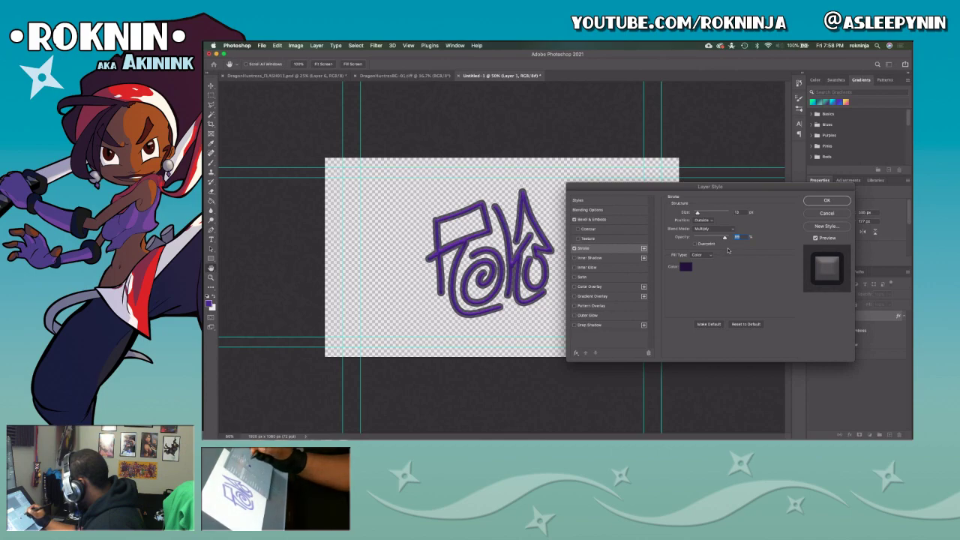
{"action": "left_click", "coordinate": [686, 267]}
{"action": "left_click_drag", "start_coordinate": [555, 264], "coordinate": [549, 261]}
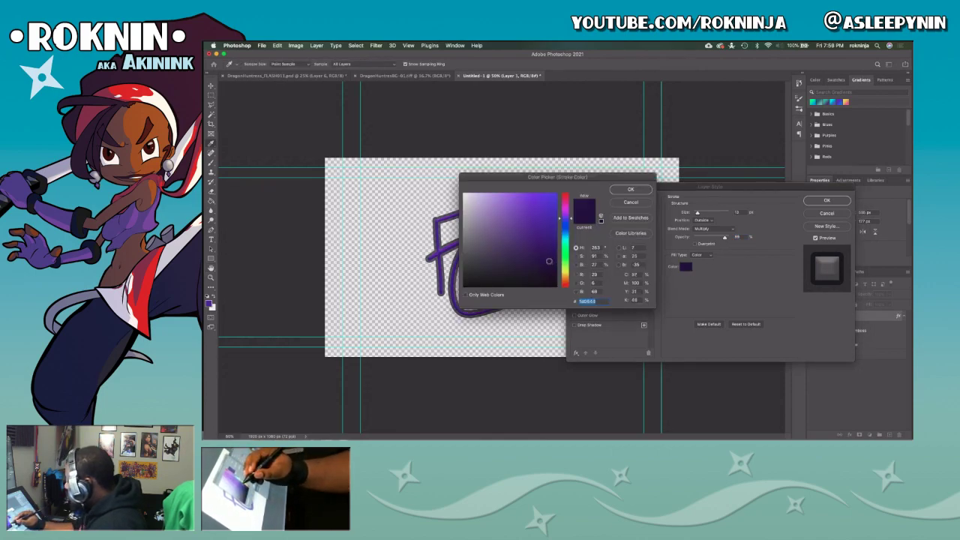
{"action": "left_click", "coordinate": [629, 189]}
{"action": "left_click_drag", "start_coordinate": [735, 237], "coordinate": [748, 238]}
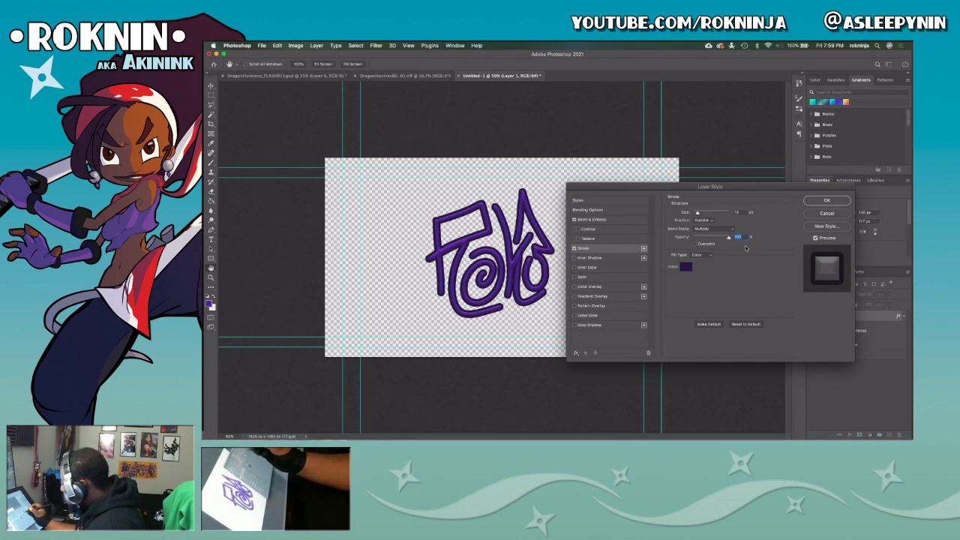
{"action": "left_click", "coordinate": [825, 201]}
Start saving the document on the computer and create a new folder named sig2021 inside the art projects folder.
{"action": "left_click", "coordinate": [262, 46]}
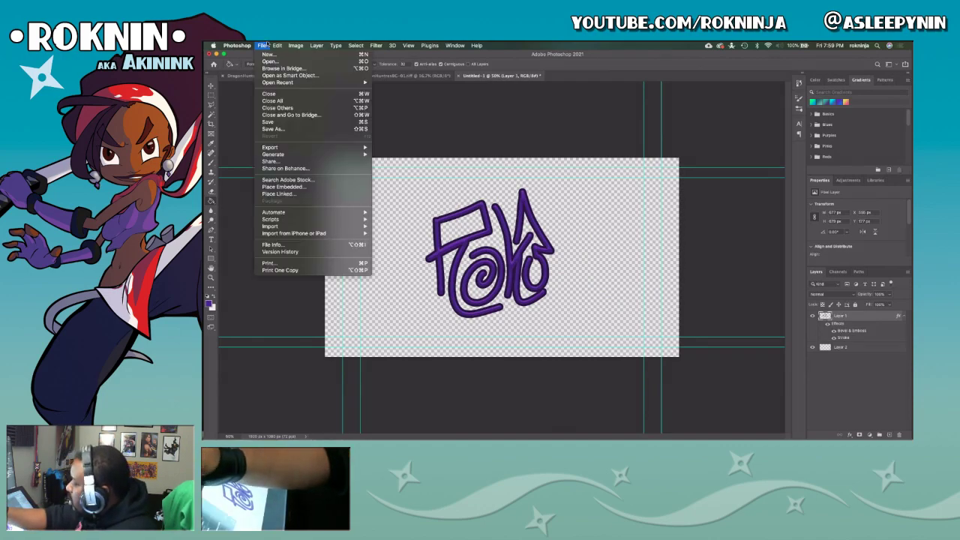
{"action": "left_click", "coordinate": [302, 129]}
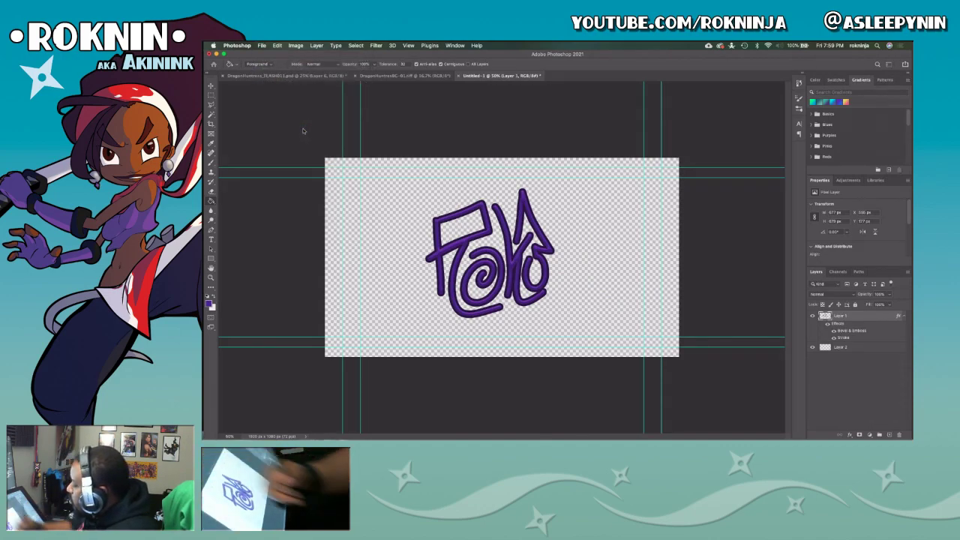
{"action": "left_click", "coordinate": [604, 312]}
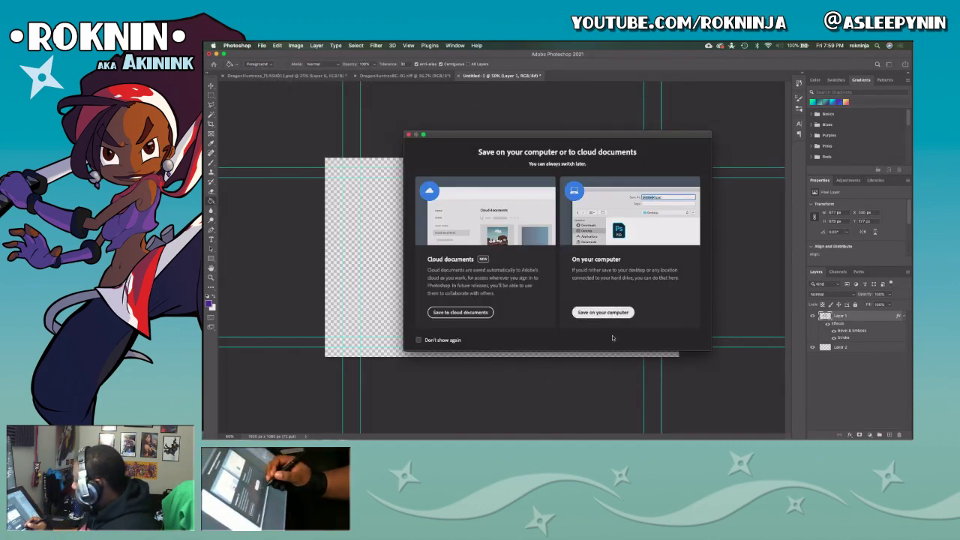
{"action": "left_click", "coordinate": [582, 143]}
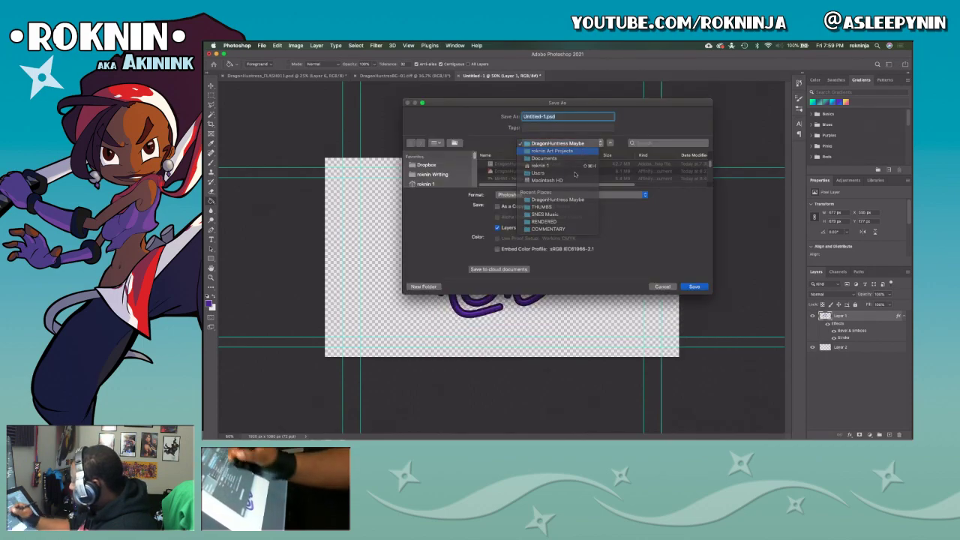
{"action": "left_click", "coordinate": [552, 151]}
{"action": "left_click", "coordinate": [432, 288]}
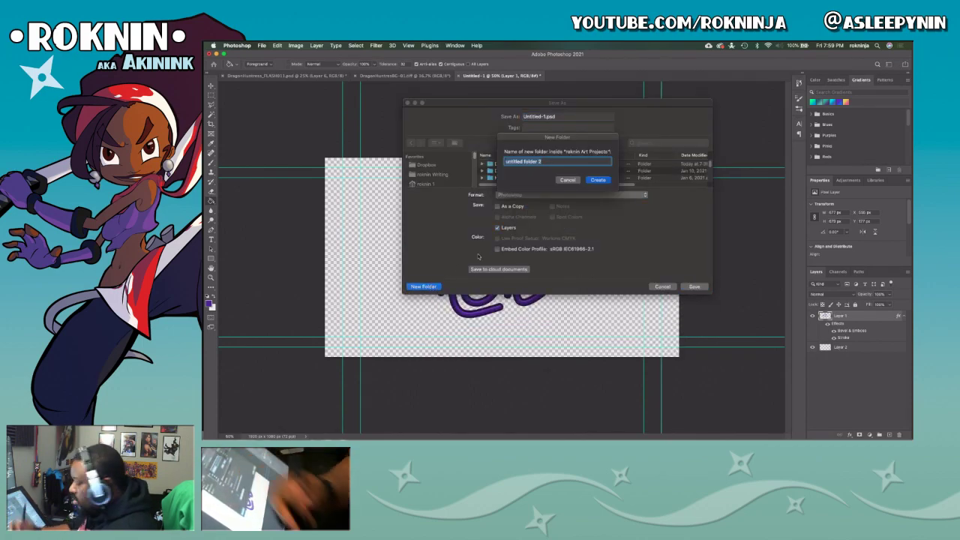
{"action": "type", "text": "sig2020"}
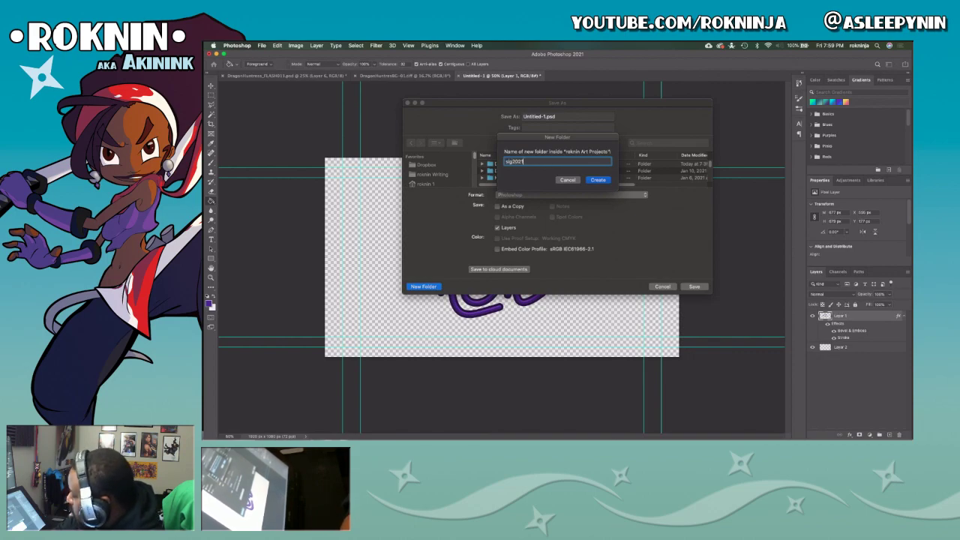
{"action": "key", "text": "Return"}
Save the document in the new folder as sig2021.psd with Maximize Compatibility enabled.
{"action": "left_click", "coordinate": [545, 117]}
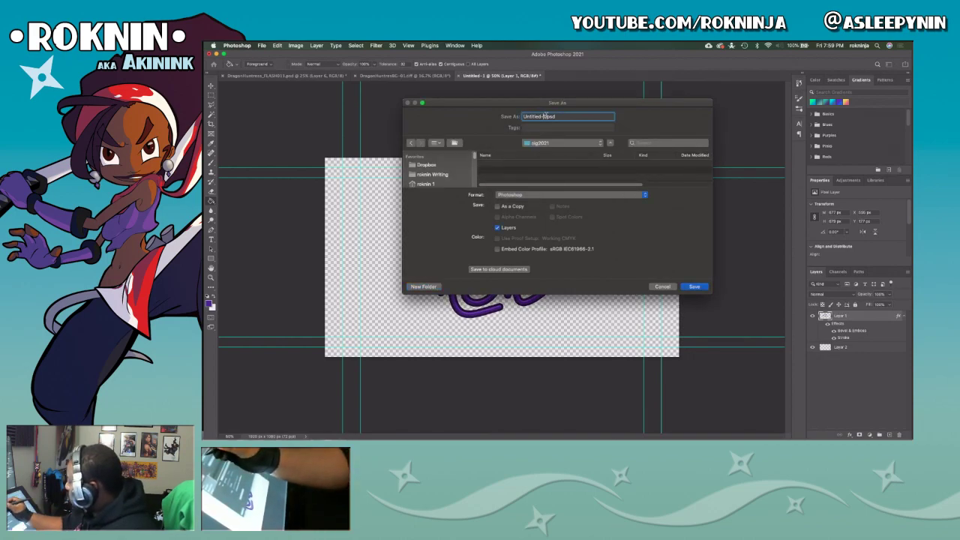
{"action": "double_click", "coordinate": [545, 116]}
{"action": "type", "text": "sig2021"}
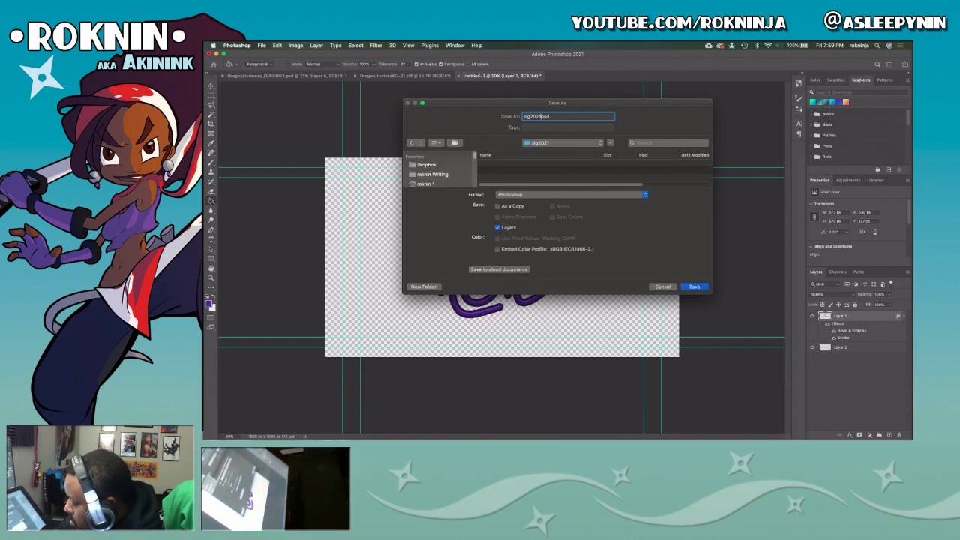
{"action": "key", "text": "Return"}
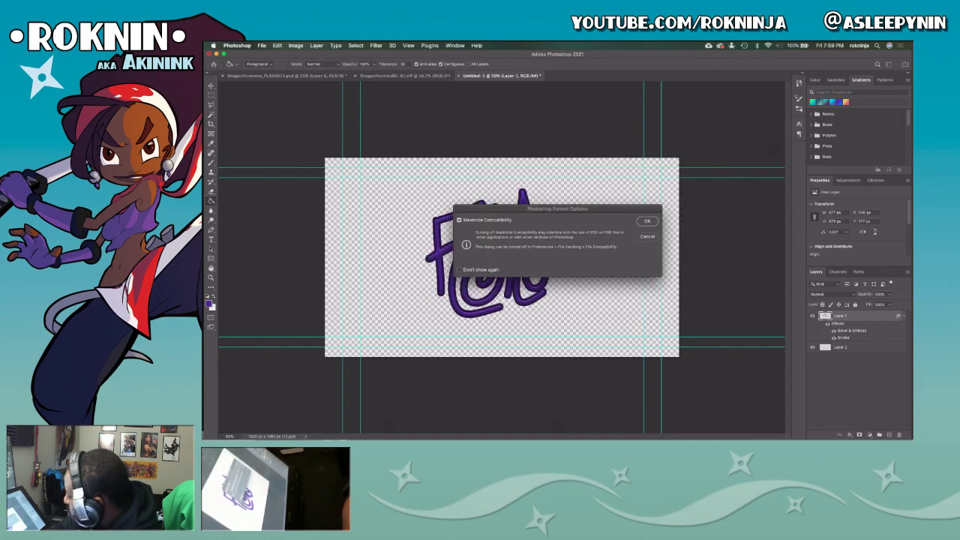
{"action": "left_click", "coordinate": [650, 221]}
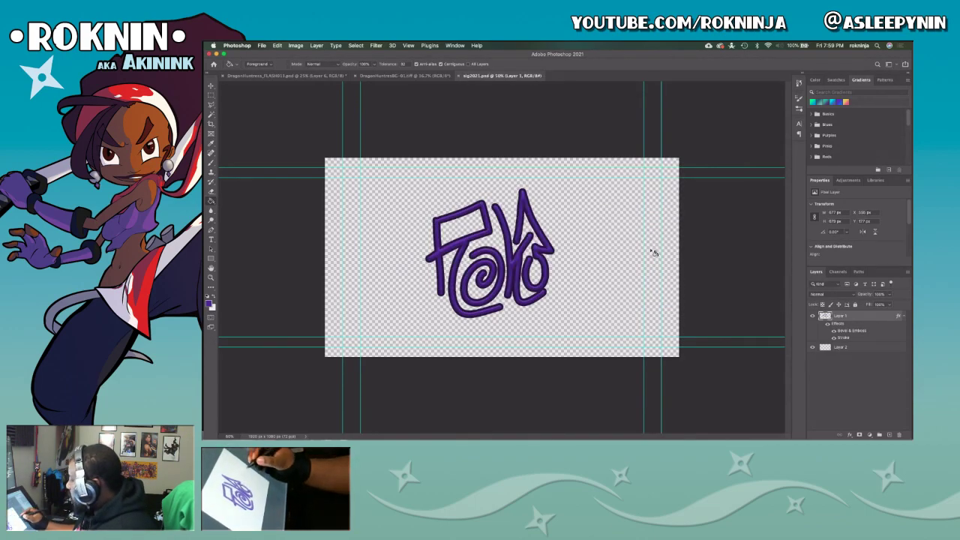
Try to paste the whole signature lettering into the DragonHuntress artwork after closing sig2021.psd, and undo the paste.
{"action": "key", "text": "super+a"}
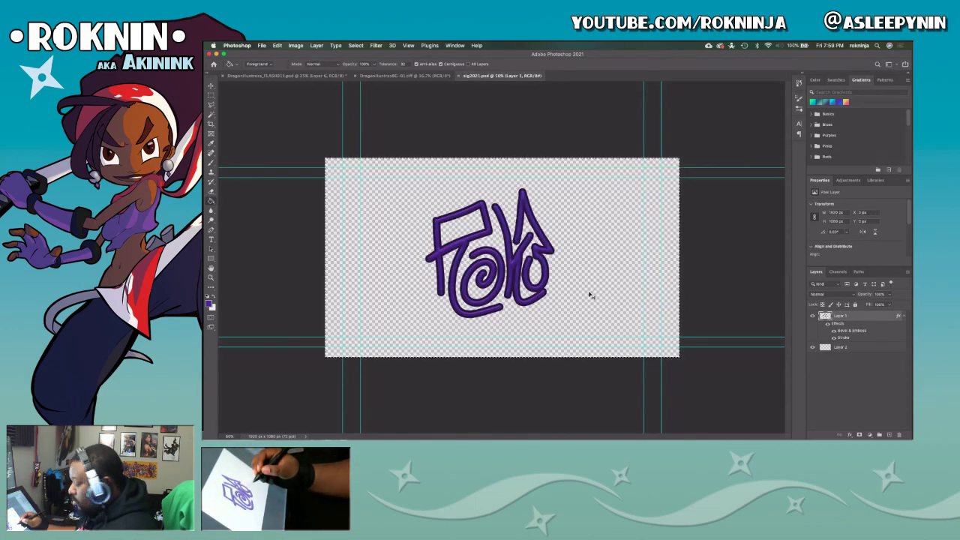
{"action": "key", "text": "super+w"}
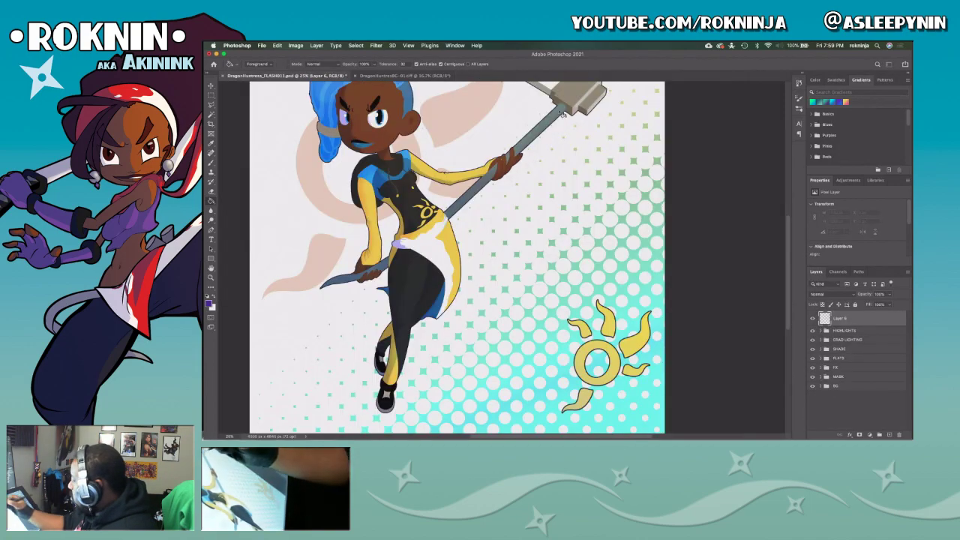
{"action": "key", "text": "super+v"}
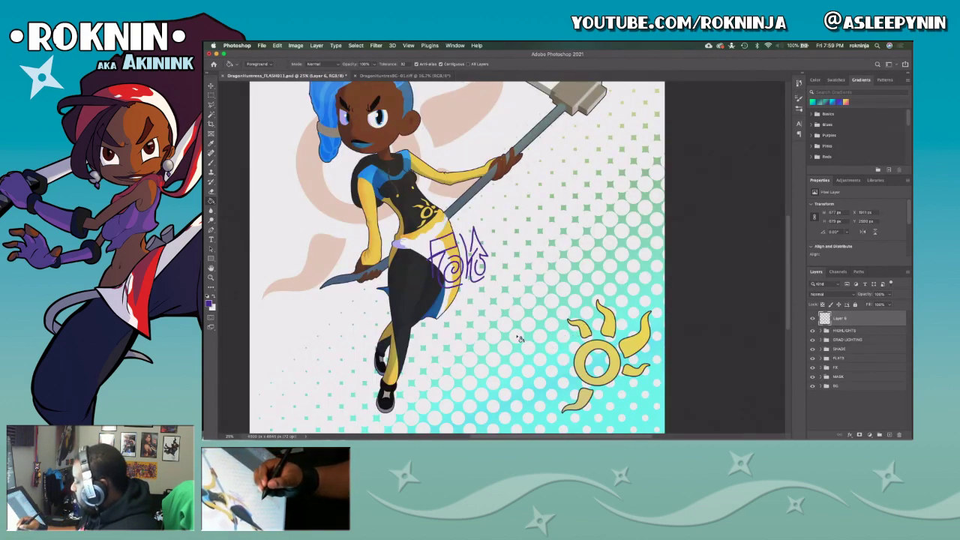
{"action": "key", "text": "super+z"}
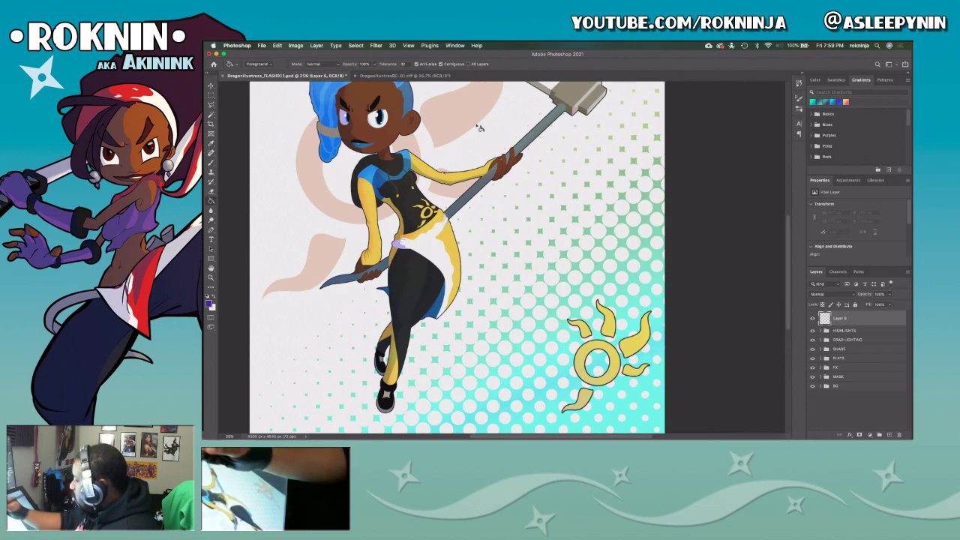
Reopen sig2021.psd from the recently used files.
{"action": "left_click", "coordinate": [277, 45]}
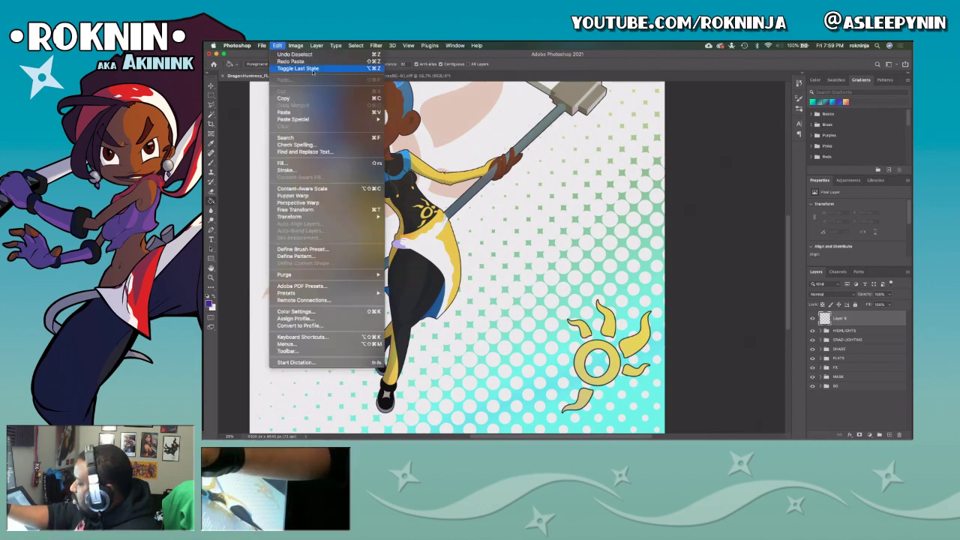
{"action": "mouse_move", "coordinate": [262, 45]}
{"action": "mouse_move", "coordinate": [343, 82]}
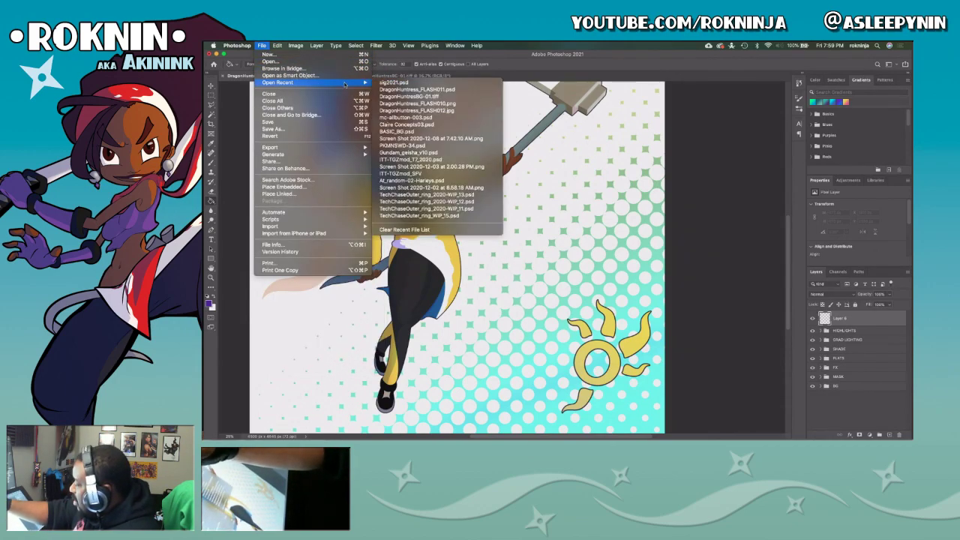
{"action": "left_click", "coordinate": [417, 82]}
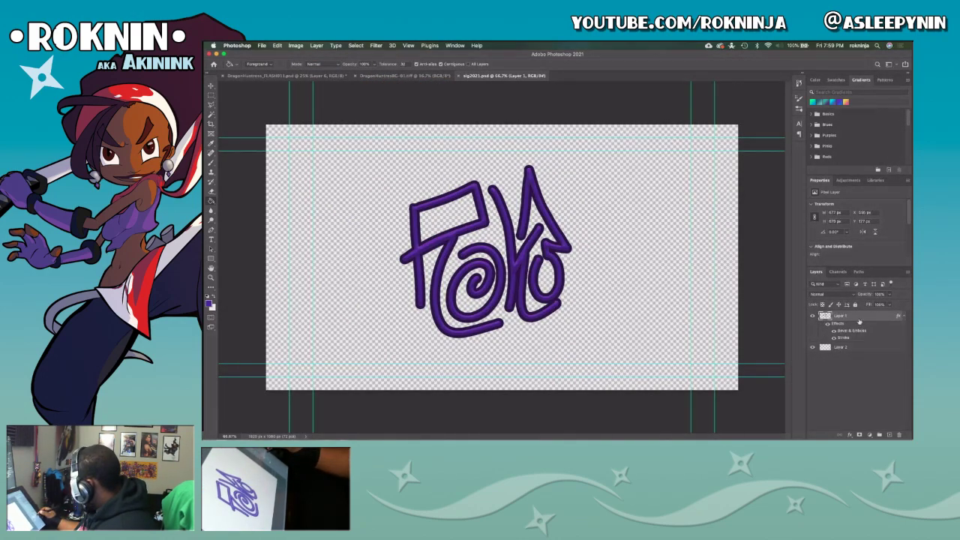
Select the whole canvas and rasterize the layer style of the lettering on Layer 1.
{"action": "key", "text": "ctrl+a"}
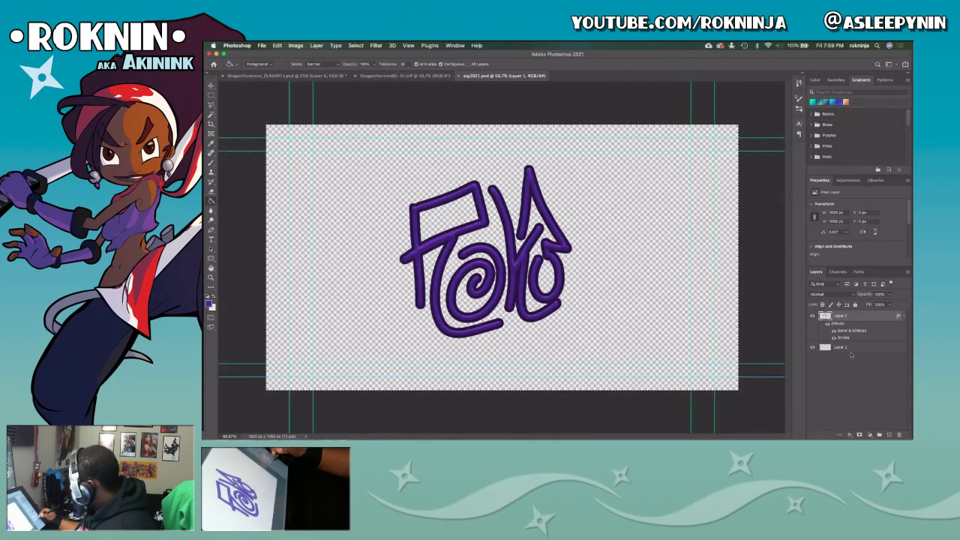
{"action": "right_click", "coordinate": [858, 318]}
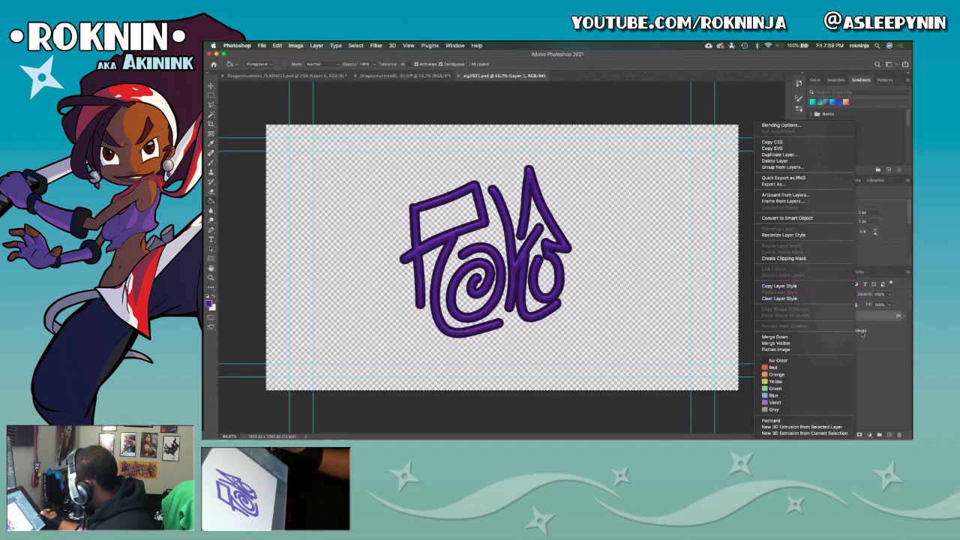
{"action": "left_click", "coordinate": [868, 342]}
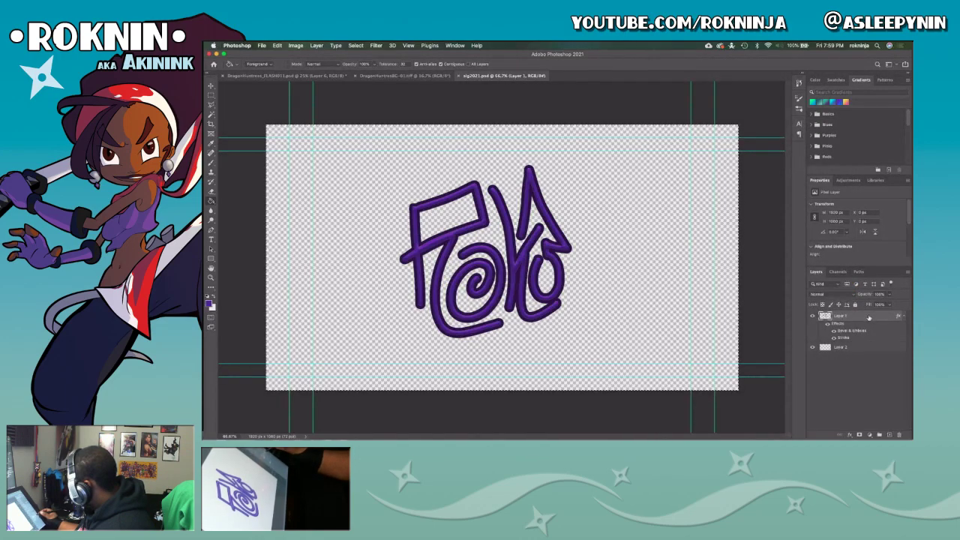
{"action": "right_click", "coordinate": [858, 316]}
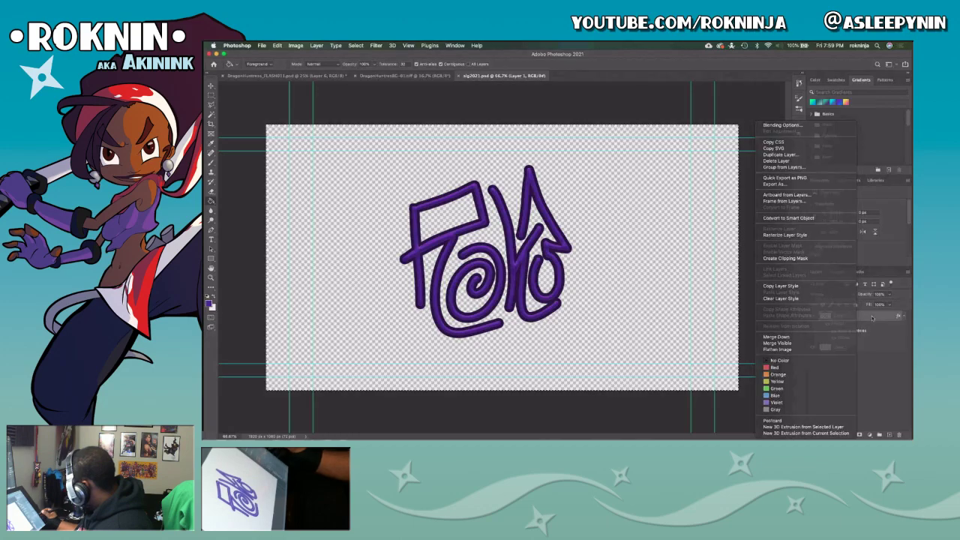
{"action": "left_click", "coordinate": [867, 318]}
{"action": "right_click", "coordinate": [869, 318]}
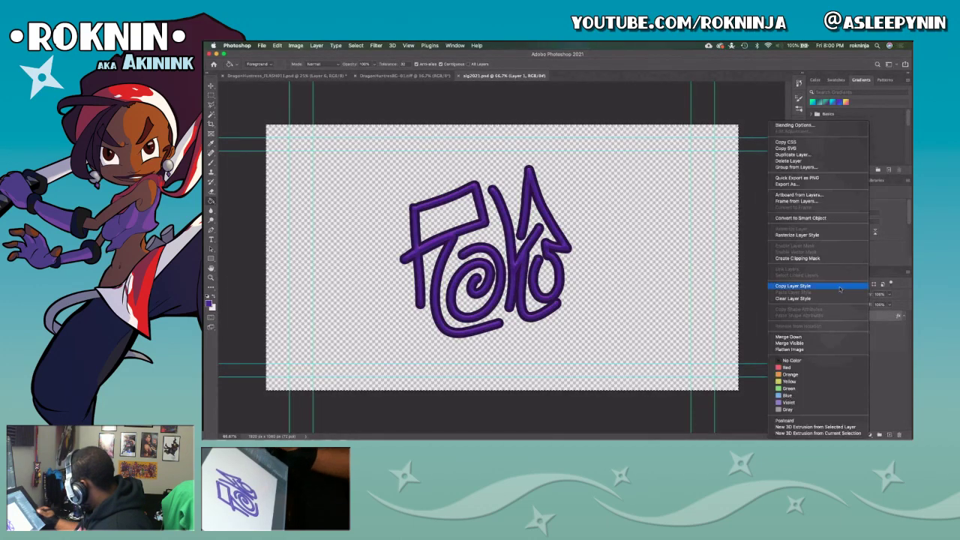
{"action": "left_click", "coordinate": [817, 235]}
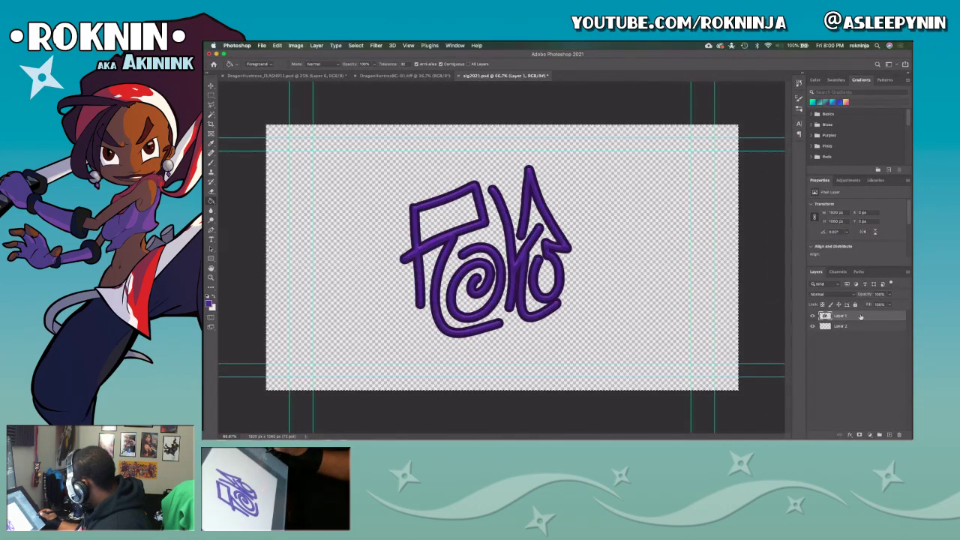
Paste the rasterized signature into the DragonHuntress_FLASH011.psd artwork.
{"action": "left_click", "coordinate": [405, 76]}
{"action": "left_click", "coordinate": [334, 78]}
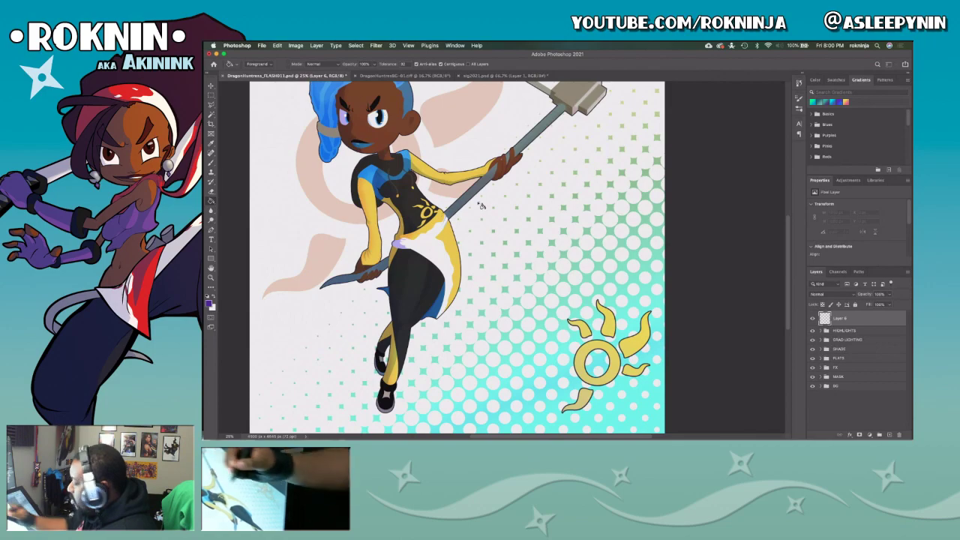
{"action": "key", "text": "ctrl+v"}
Shrink the pasted signature to about 400 px wide and place it in the lower-left corner of the artwork.
{"action": "key", "text": "v"}
{"action": "mouse_move", "coordinate": [486, 259]}
{"action": "left_mouse_down"}
{"action": "mouse_move", "coordinate": [485, 346]}
{"action": "mouse_move", "coordinate": [560, 377]}
{"action": "left_mouse_up"}
{"action": "key", "text": "q"}
{"action": "key", "text": "q"}
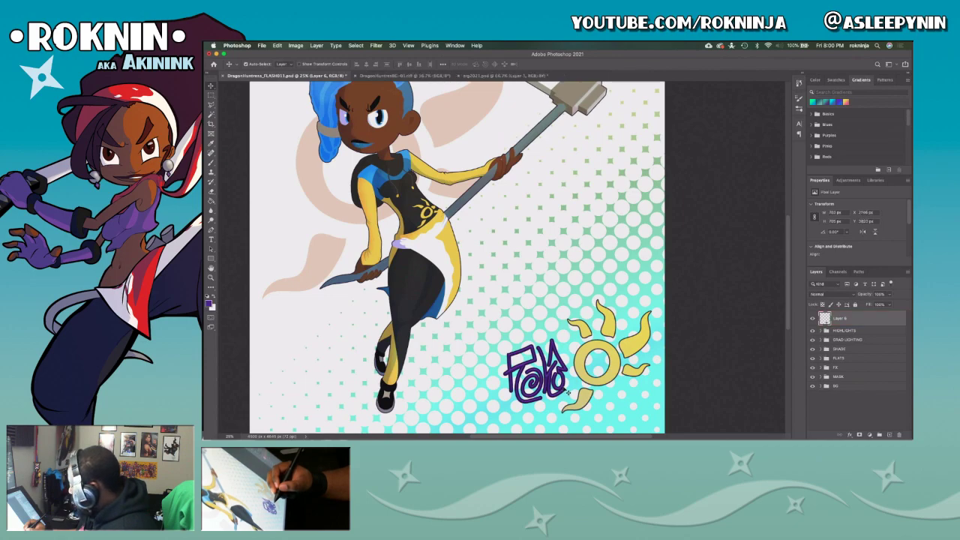
{"action": "key", "text": "ctrl+t"}
{"action": "mouse_move", "coordinate": [565, 401]}
{"action": "left_mouse_down"}
{"action": "mouse_move", "coordinate": [528, 365]}
{"action": "mouse_move", "coordinate": [502, 409]}
{"action": "mouse_move", "coordinate": [291, 412]}
{"action": "mouse_move", "coordinate": [307, 377]}
{"action": "mouse_move", "coordinate": [303, 397]}
{"action": "left_mouse_up"}
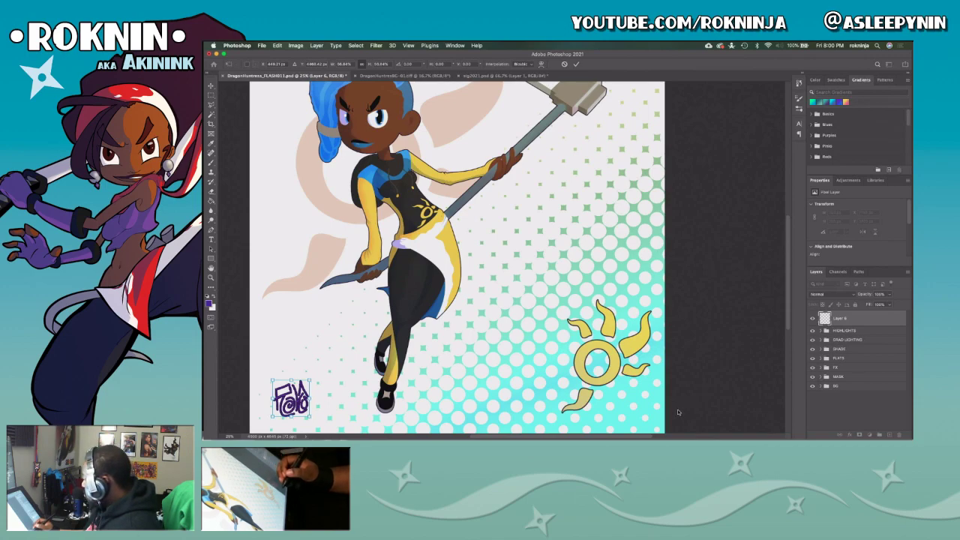
Check the signature layer and the MASK and HIGHLIGHTS groups, and hide Layer 3 in the GRAD LIGHTING group.
{"action": "left_click", "coordinate": [821, 378]}
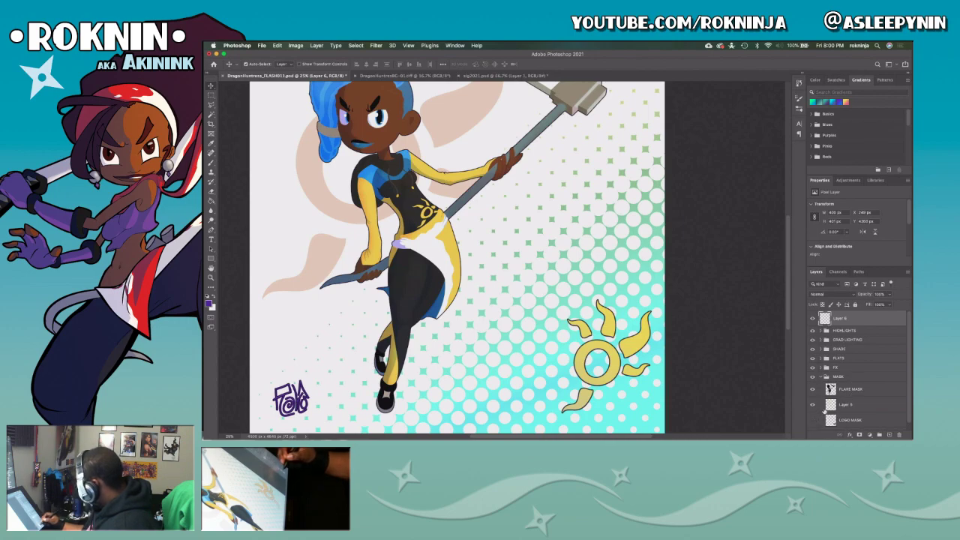
{"action": "left_click", "coordinate": [824, 378]}
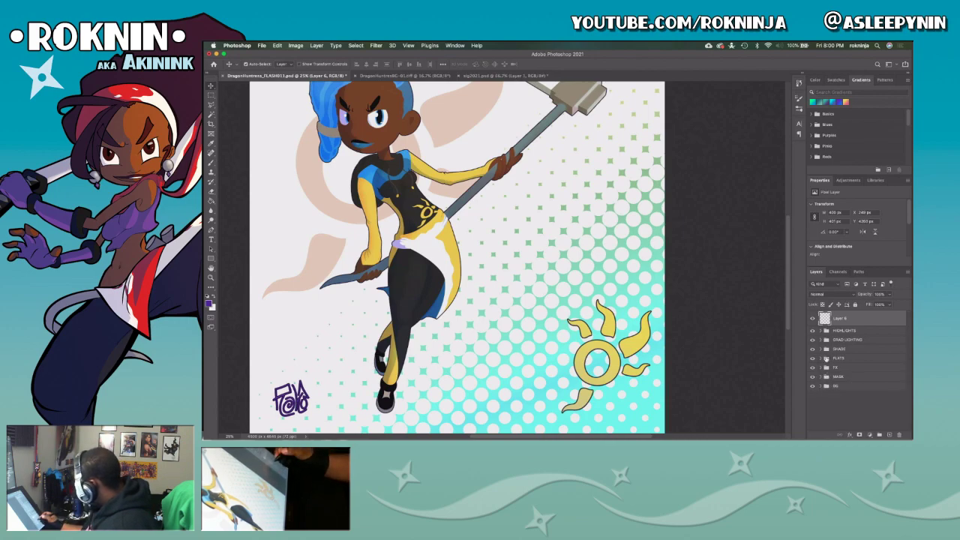
{"action": "left_click", "coordinate": [812, 318]}
{"action": "left_click", "coordinate": [813, 318]}
{"action": "left_click", "coordinate": [824, 331]}
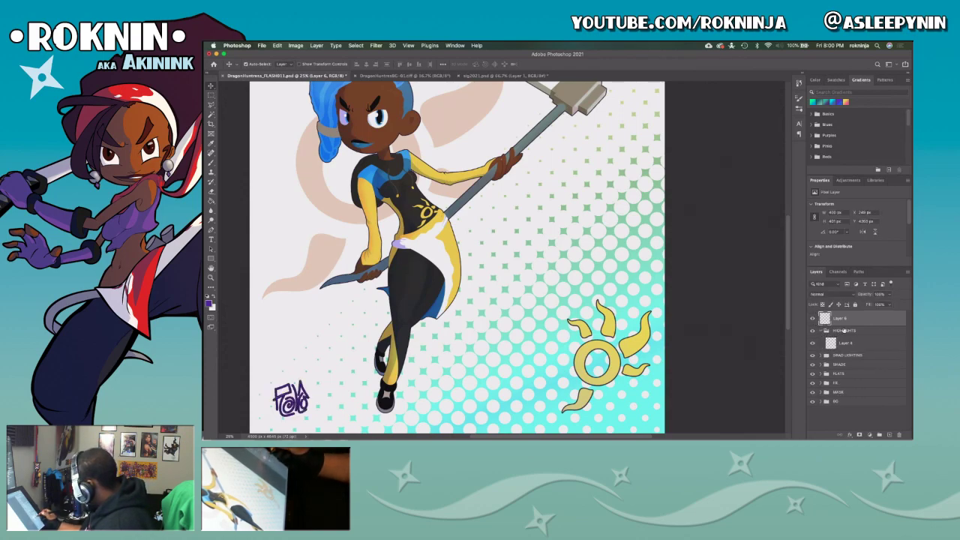
{"action": "left_click", "coordinate": [825, 331]}
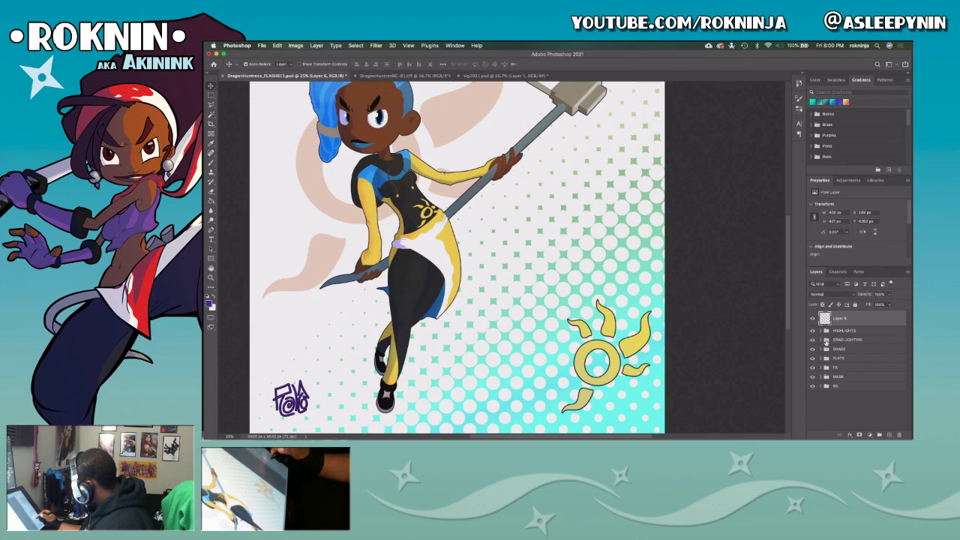
{"action": "left_click", "coordinate": [825, 340]}
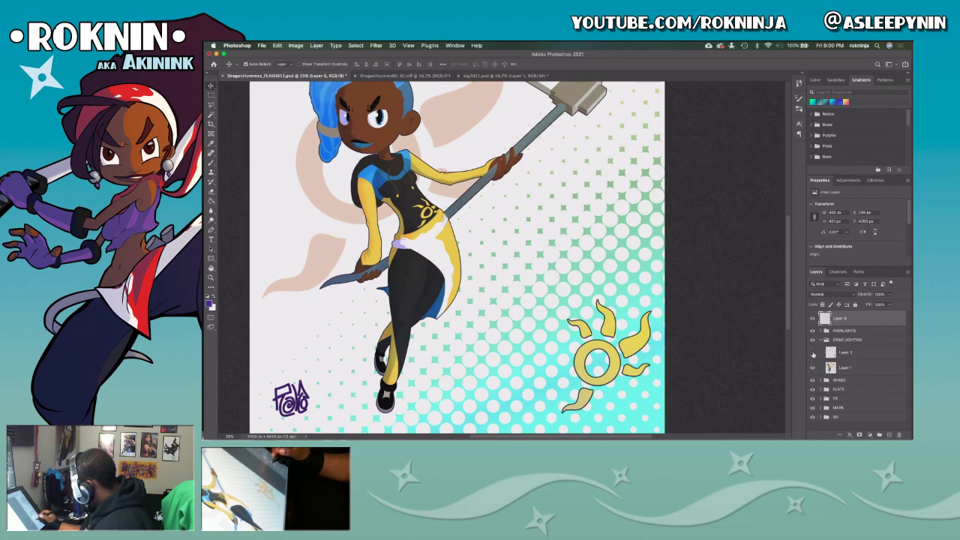
{"action": "left_click", "coordinate": [813, 353]}
{"action": "left_click", "coordinate": [826, 341]}
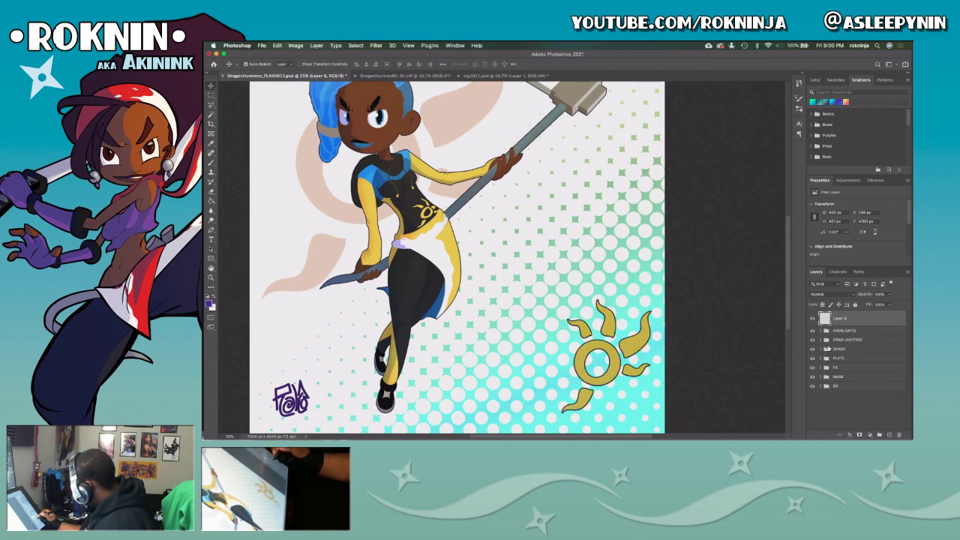
Hide the LOGO FLAT layer inside the FLATS group.
{"action": "left_click", "coordinate": [826, 358]}
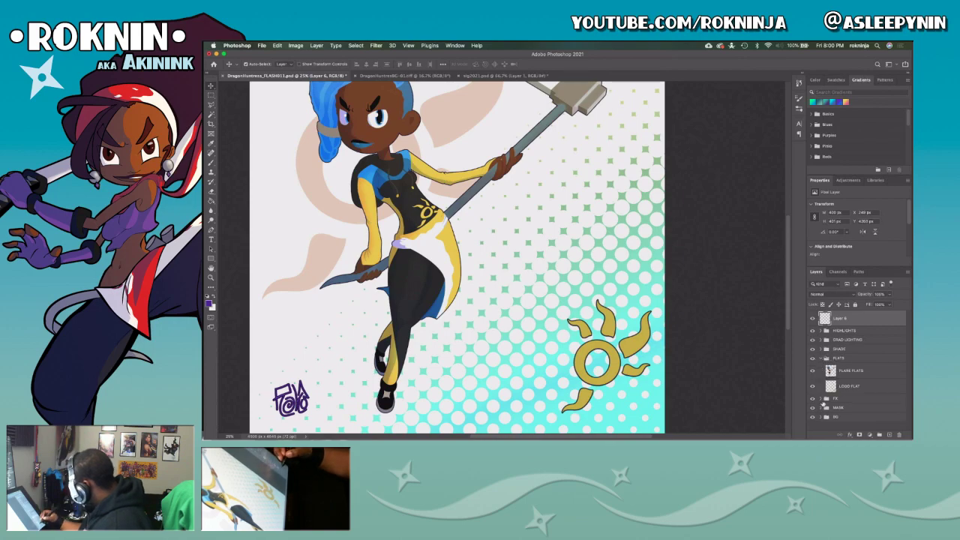
{"action": "left_click", "coordinate": [814, 387]}
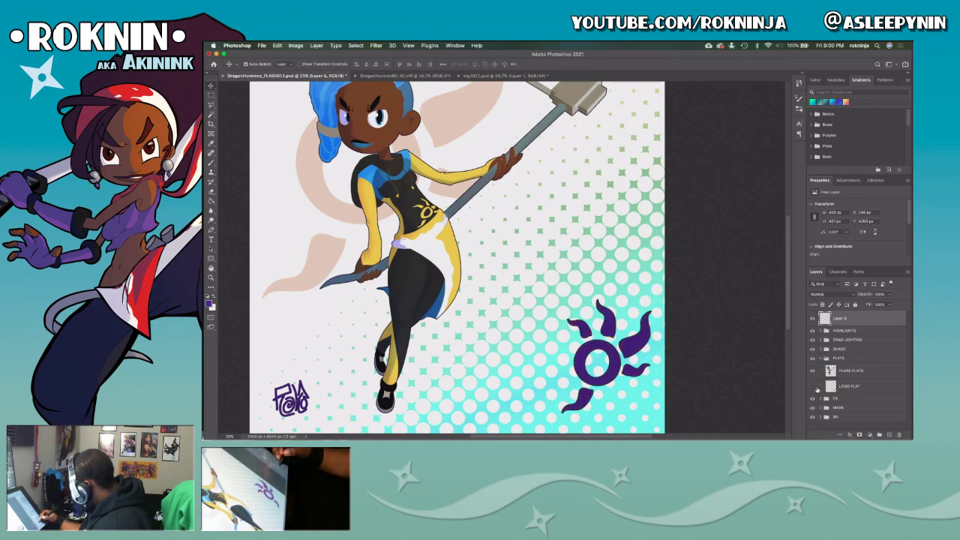
{"action": "left_click", "coordinate": [825, 359]}
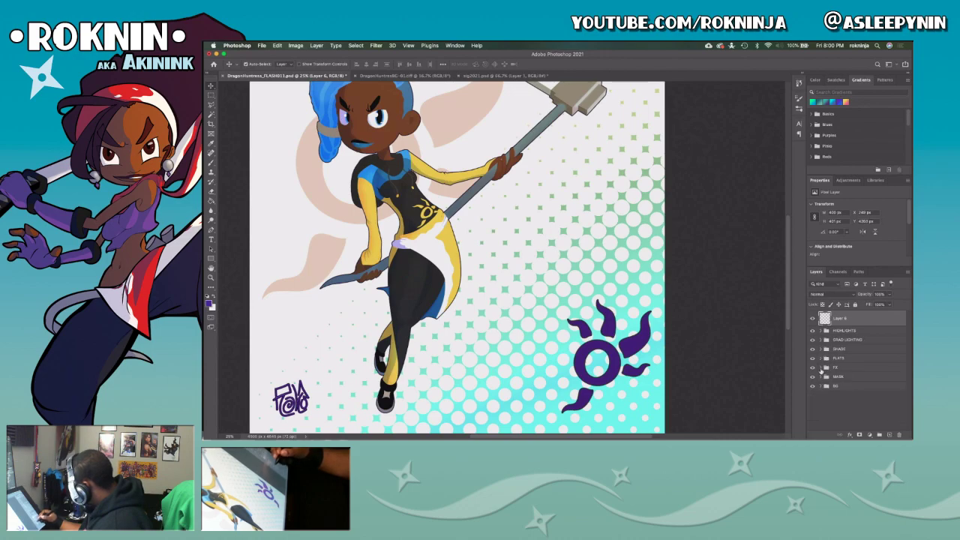
Look through the SHADE, GRAD LIGHTING, FLATS and MASK groups for the remaining logo layers.
{"action": "left_click", "coordinate": [825, 368]}
{"action": "left_click", "coordinate": [822, 367]}
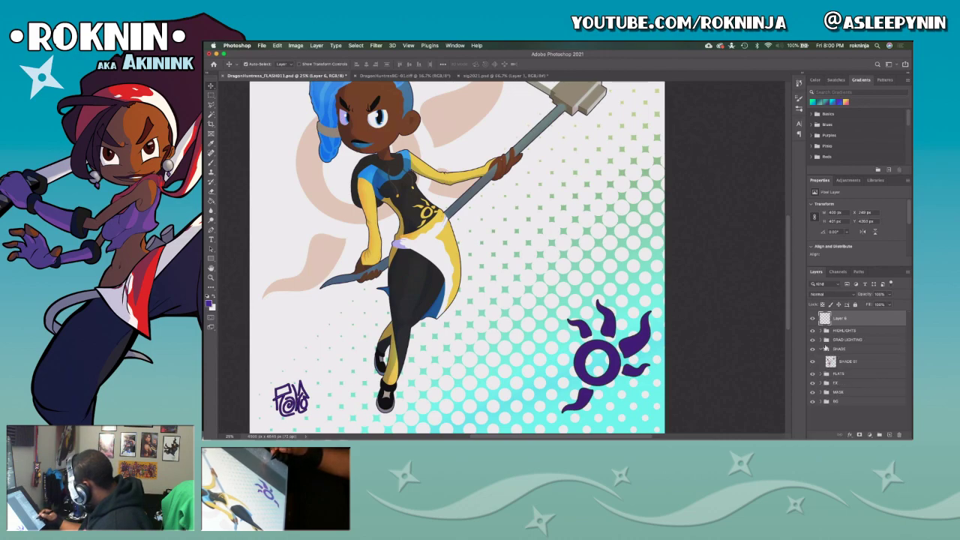
{"action": "left_click", "coordinate": [825, 340]}
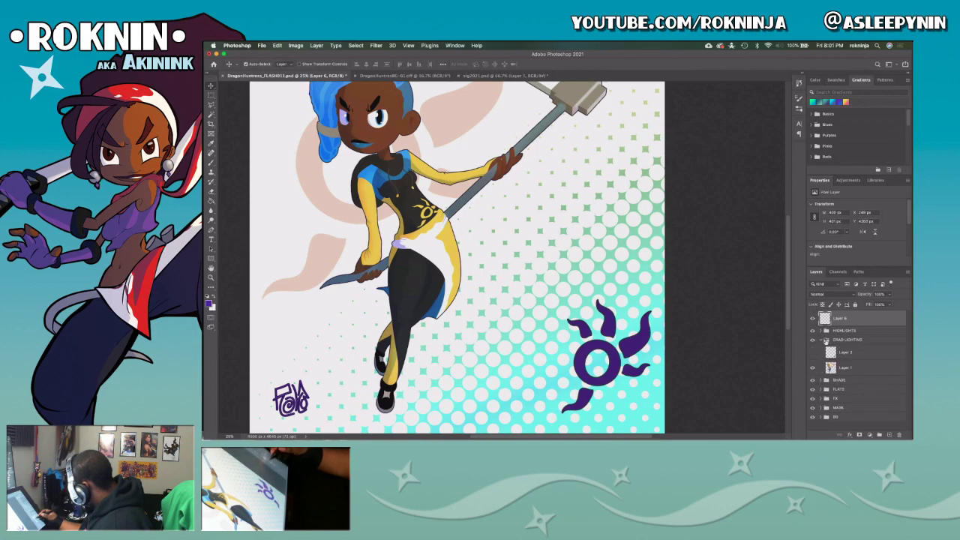
{"action": "left_click", "coordinate": [823, 340]}
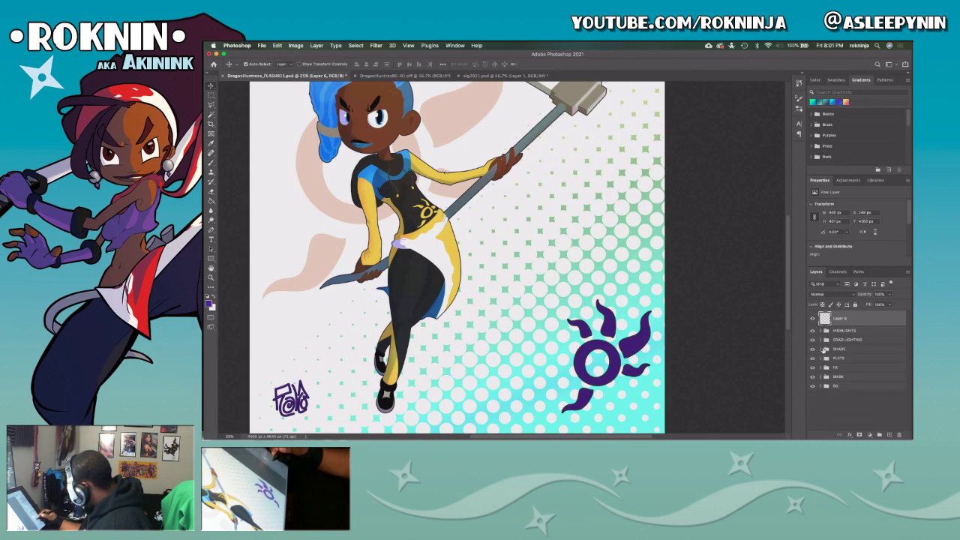
{"action": "left_click", "coordinate": [824, 359]}
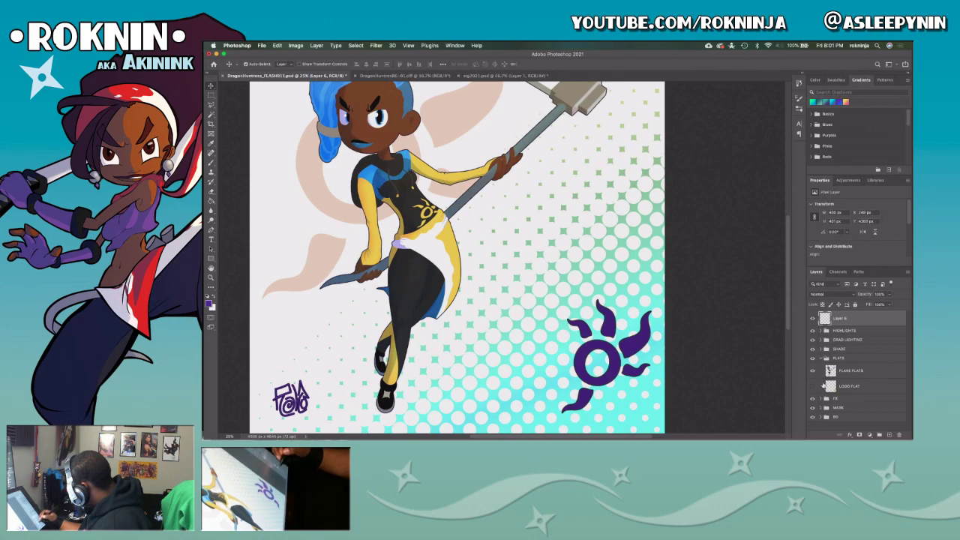
{"action": "left_click", "coordinate": [825, 407]}
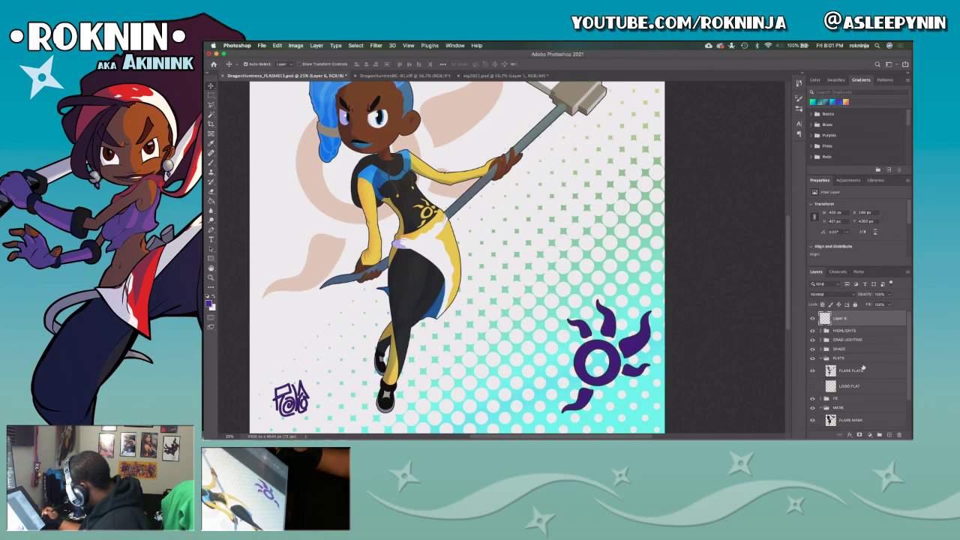
{"action": "scroll", "coordinate": [910, 357], "scroll_direction": "down", "scroll_amount": 3}
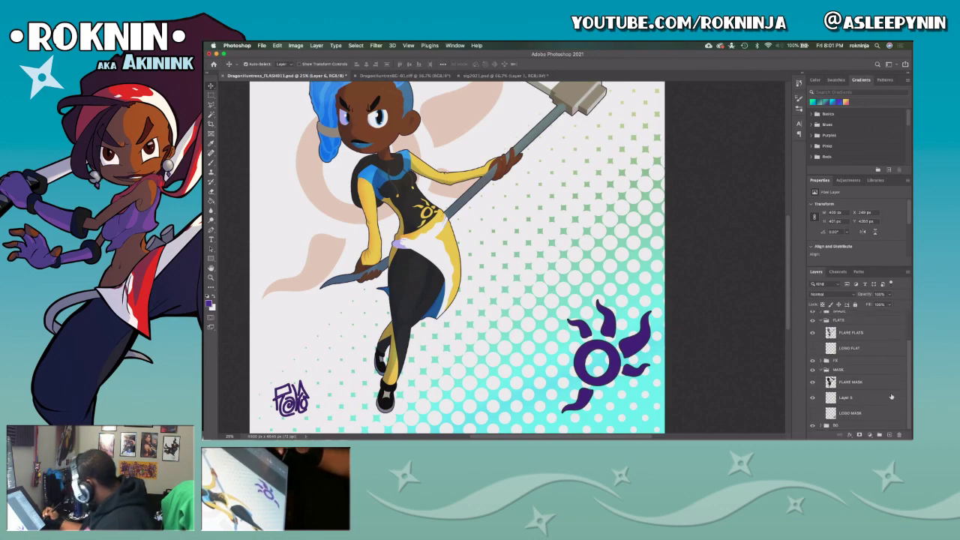
Check which artwork Layer 5 in the MASK group holds by toggling its visibility, and rename the layer LOGO BG.
{"action": "left_click", "coordinate": [813, 398]}
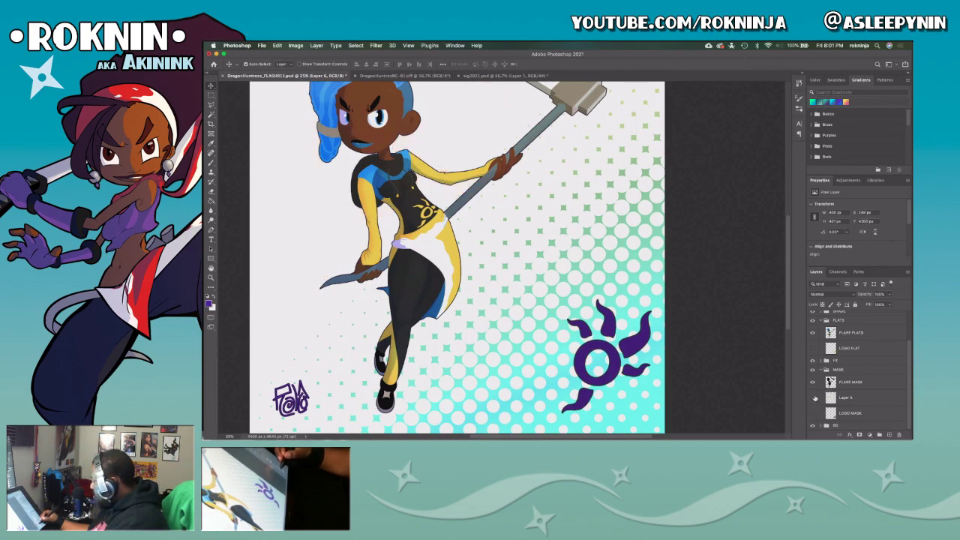
{"action": "left_click", "coordinate": [813, 398]}
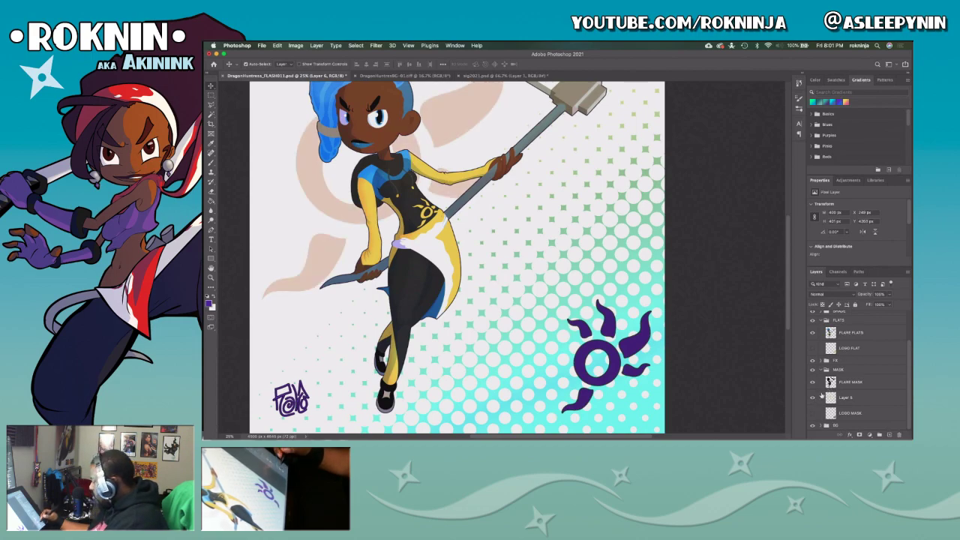
{"action": "double_click", "coordinate": [846, 398]}
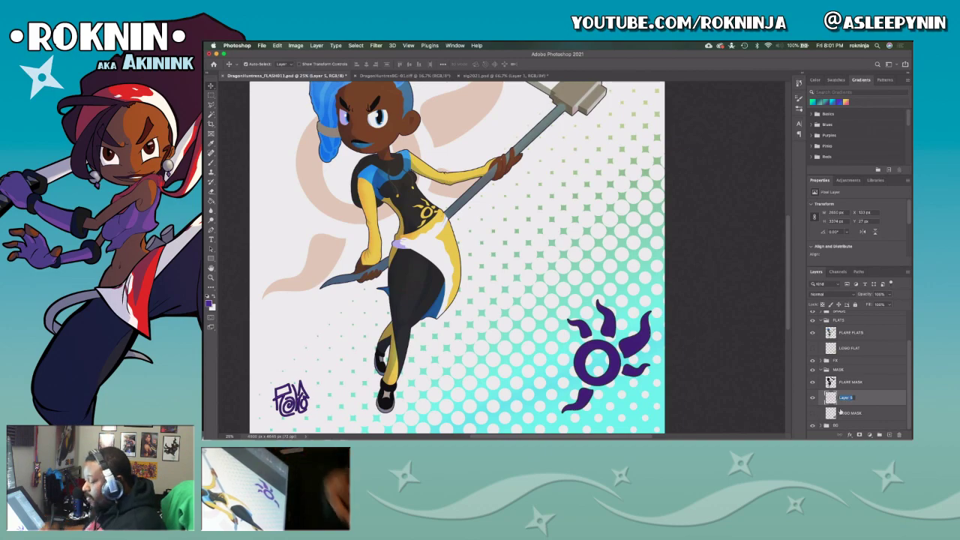
{"action": "type", "text": "LO"}
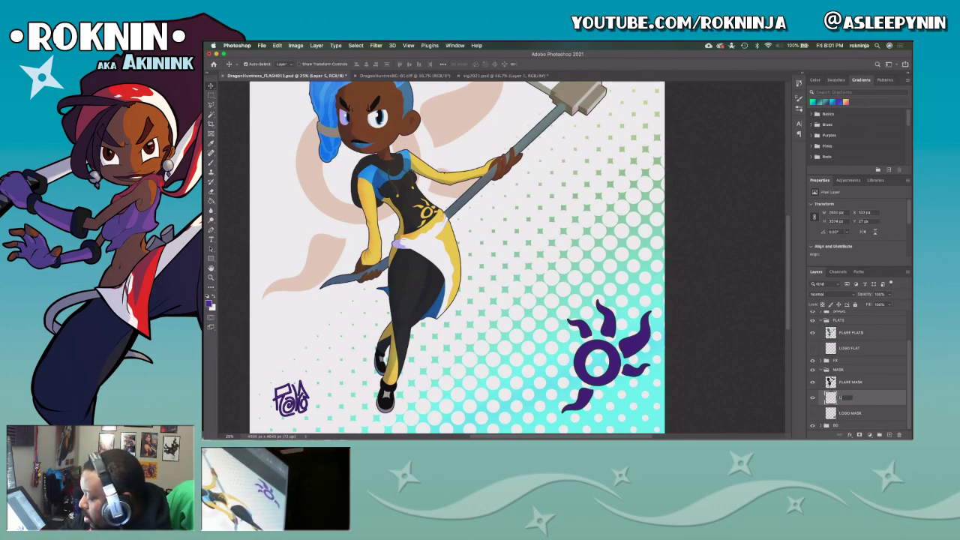
{"action": "type", "text": "GO BG"}
{"action": "key", "text": "Return"}
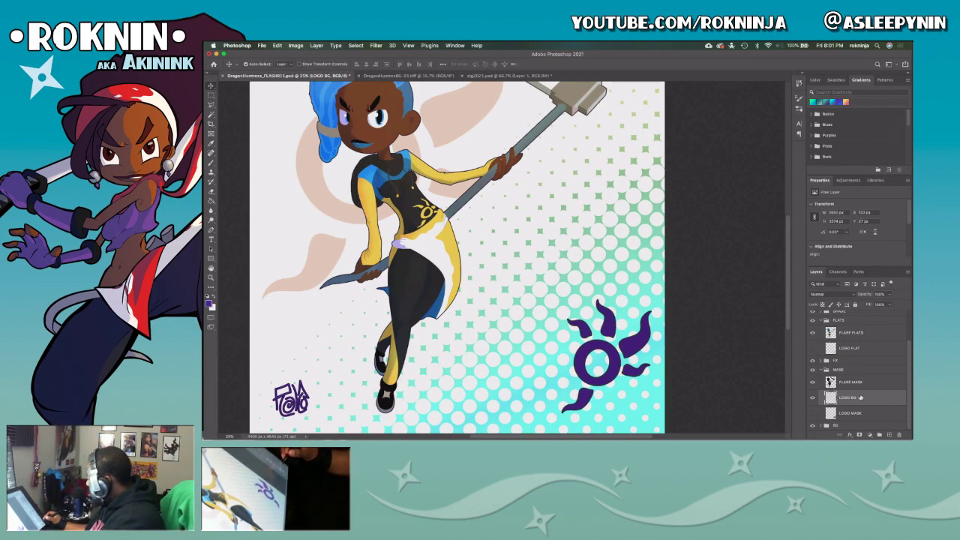
{"action": "left_click", "coordinate": [813, 398]}
{"action": "left_click", "coordinate": [812, 397]}
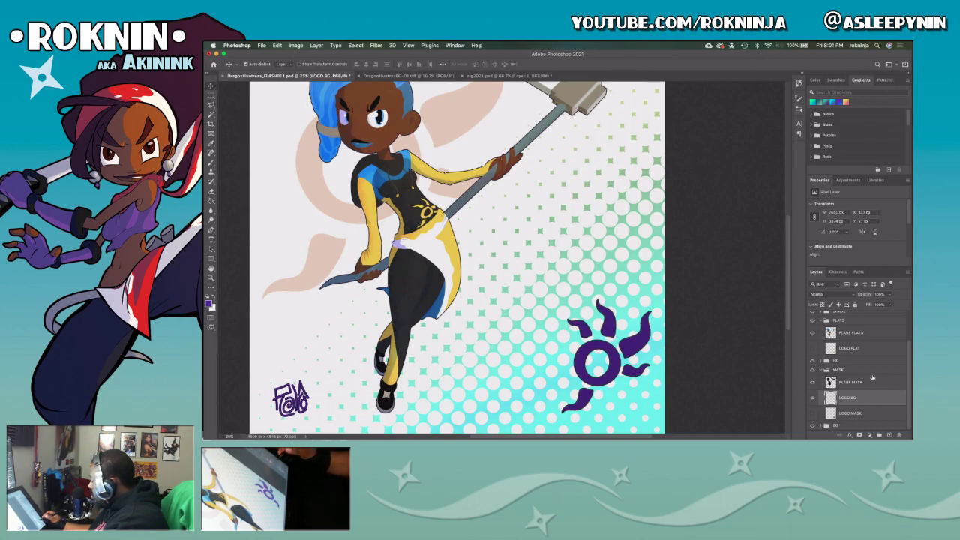
Hide the logo layer below OUTline FX copy in the FX group, leaving the MASK and FX groups collapsed.
{"action": "left_click", "coordinate": [821, 370]}
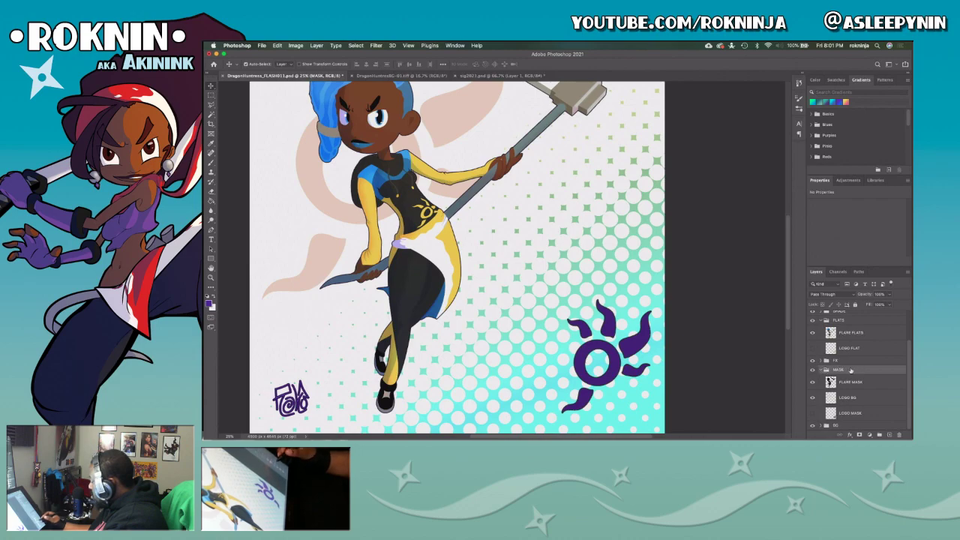
{"action": "left_click", "coordinate": [826, 370]}
{"action": "left_click", "coordinate": [825, 398]}
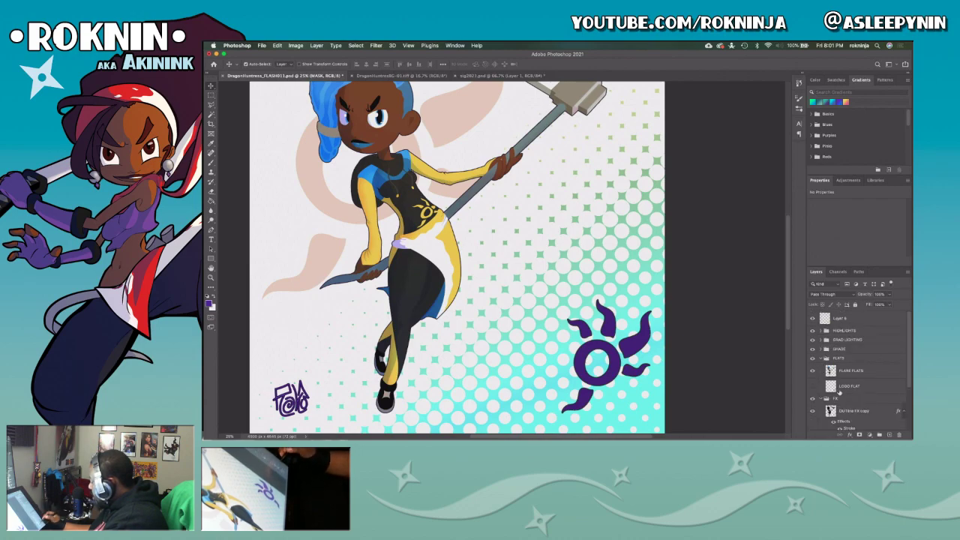
{"action": "left_click_drag", "start_coordinate": [908, 375], "coordinate": [904, 406]}
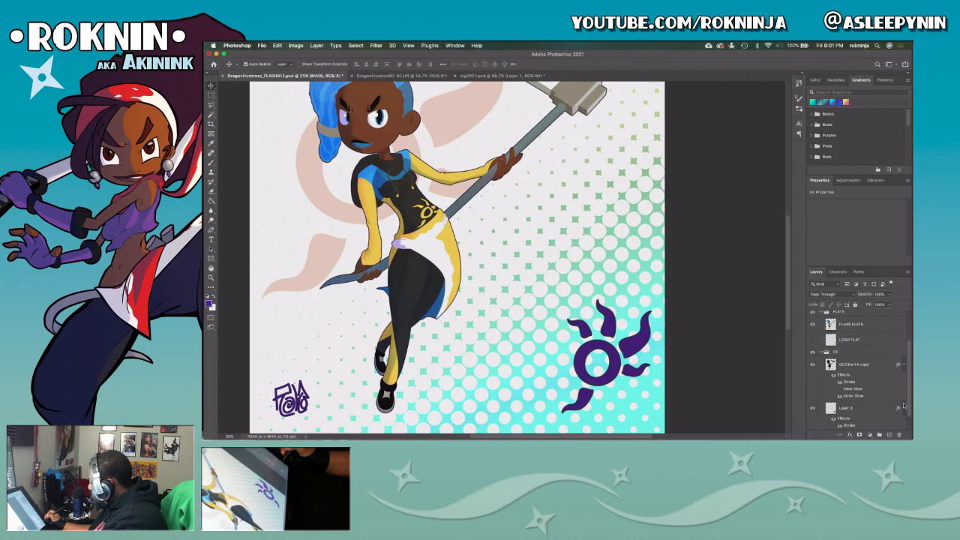
{"action": "left_click", "coordinate": [814, 407]}
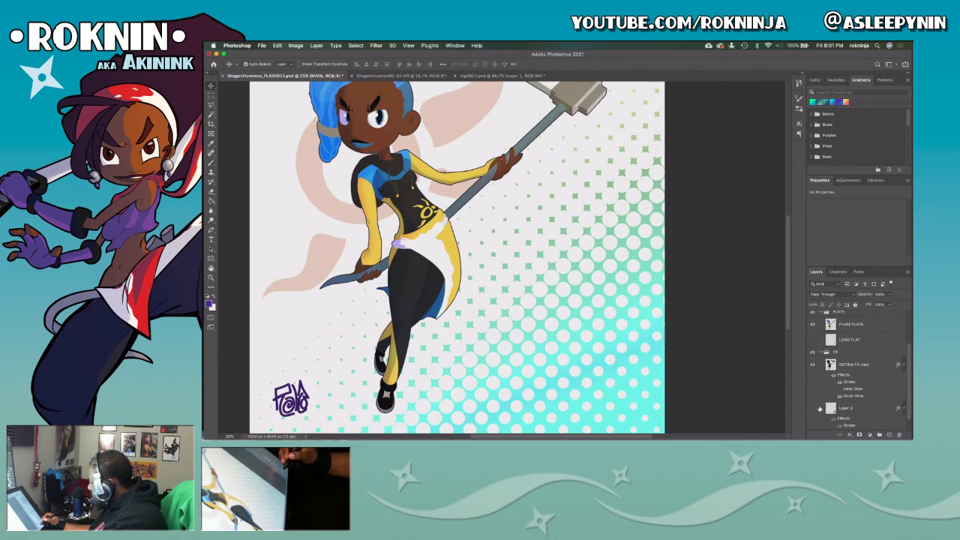
{"action": "left_click", "coordinate": [820, 353]}
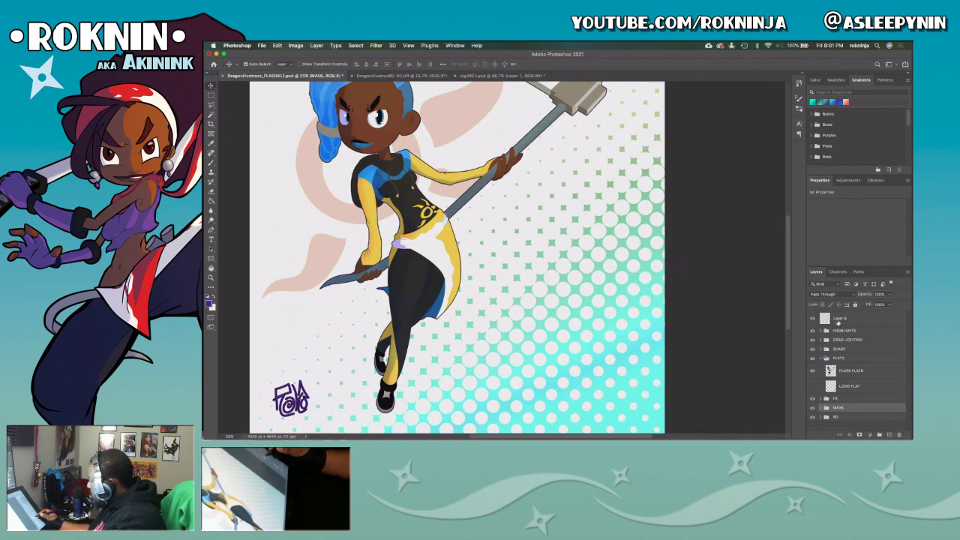
{"action": "left_click", "coordinate": [838, 321]}
{"action": "left_click_drag", "start_coordinate": [375, 386], "coordinate": [517, 368]}
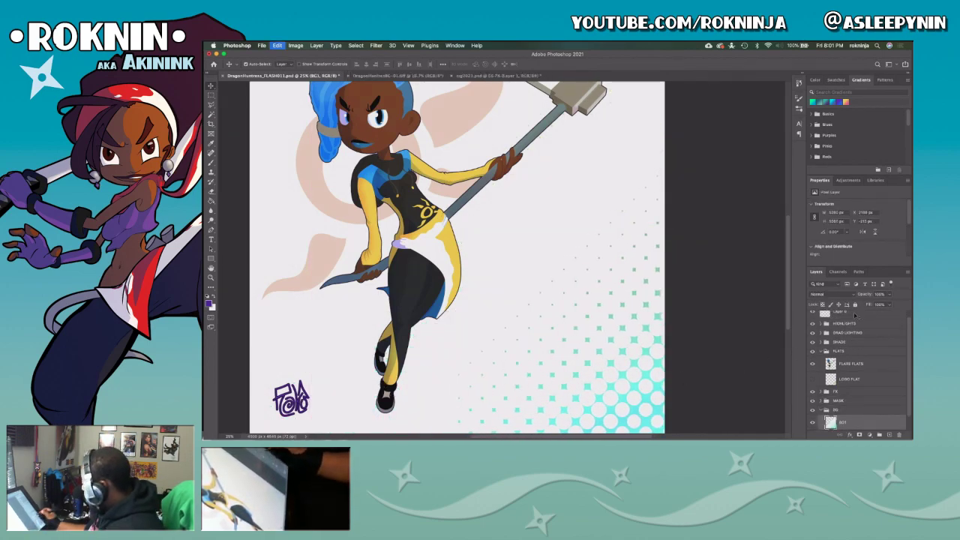
{"action": "key", "text": "super+z"}
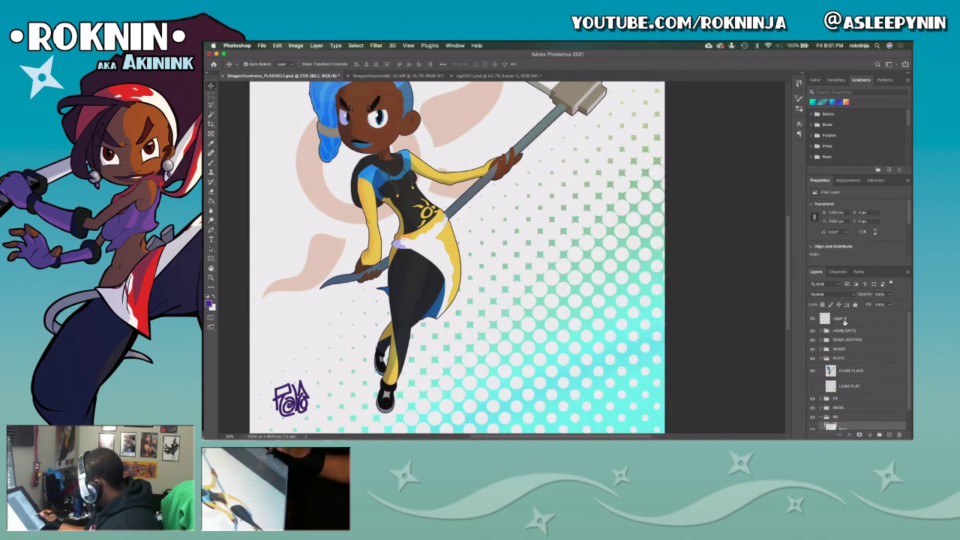
Rename the signature layer at the top of the layer stack to signa.
{"action": "left_click", "coordinate": [844, 321]}
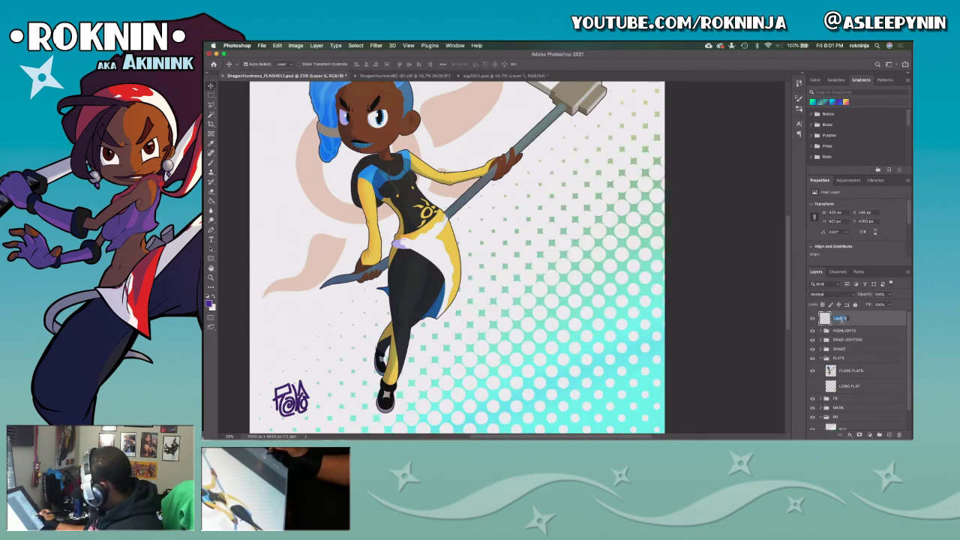
{"action": "type", "text": "l"}
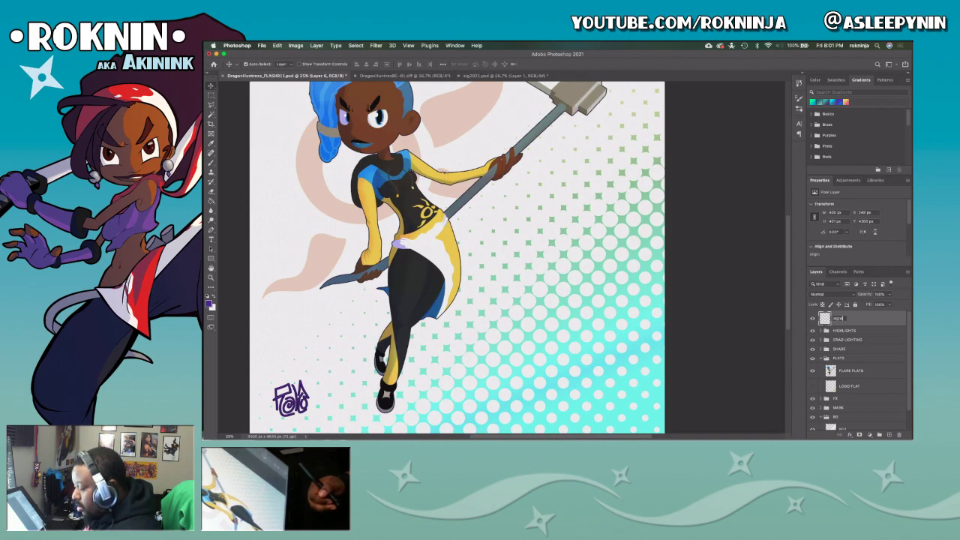
{"action": "key", "text": "Return"}
Move the signature into the lower-right corner of the artwork and save the document.
{"action": "mouse_move", "coordinate": [331, 403]}
{"action": "left_mouse_down"}
{"action": "mouse_move", "coordinate": [507, 390]}
{"action": "mouse_move", "coordinate": [662, 391]}
{"action": "mouse_move", "coordinate": [662, 400]}
{"action": "mouse_move", "coordinate": [628, 382]}
{"action": "mouse_move", "coordinate": [644, 384]}
{"action": "left_mouse_up"}
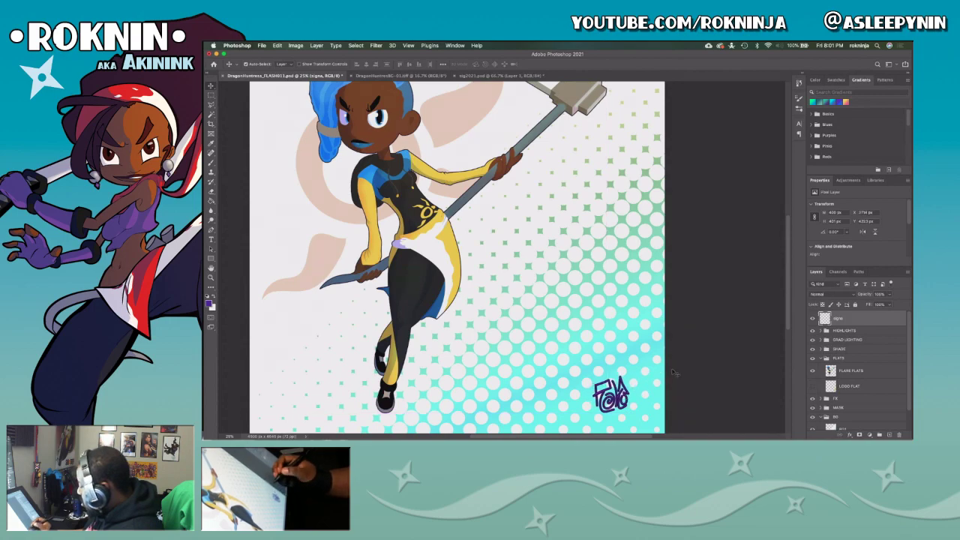
{"action": "key", "text": "z"}
{"action": "left_click", "coordinate": [669, 375], "text": "alt"}
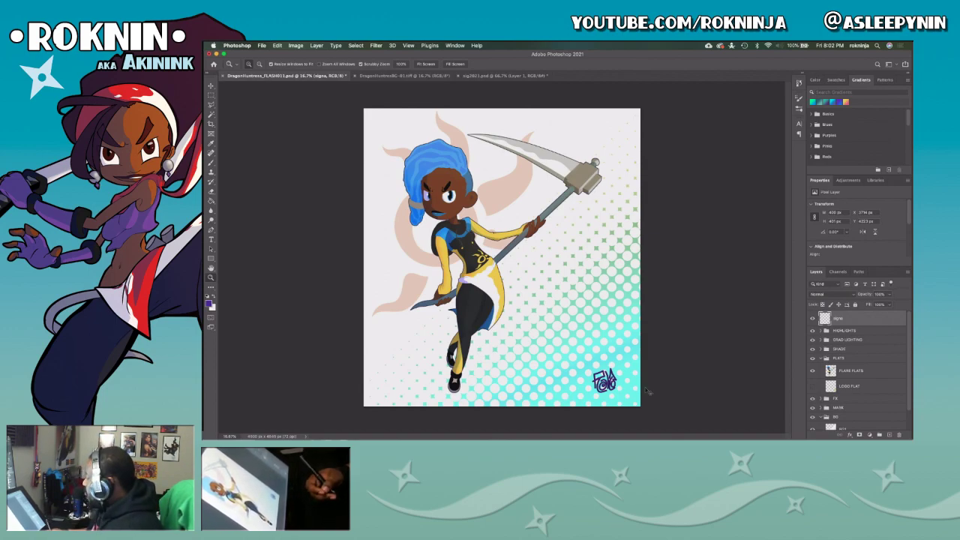
{"action": "key", "text": "super+s"}
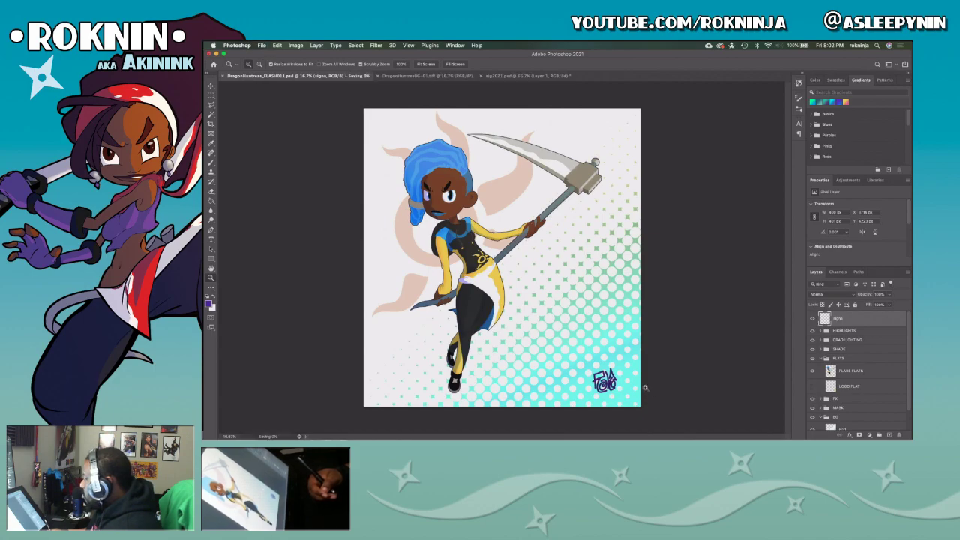
Save the artwork on the computer as a Photoshop copy named DragonHuntress_Flare-FullRes_fin.psd, keeping its layers.
{"action": "key", "text": "shift+super+s"}
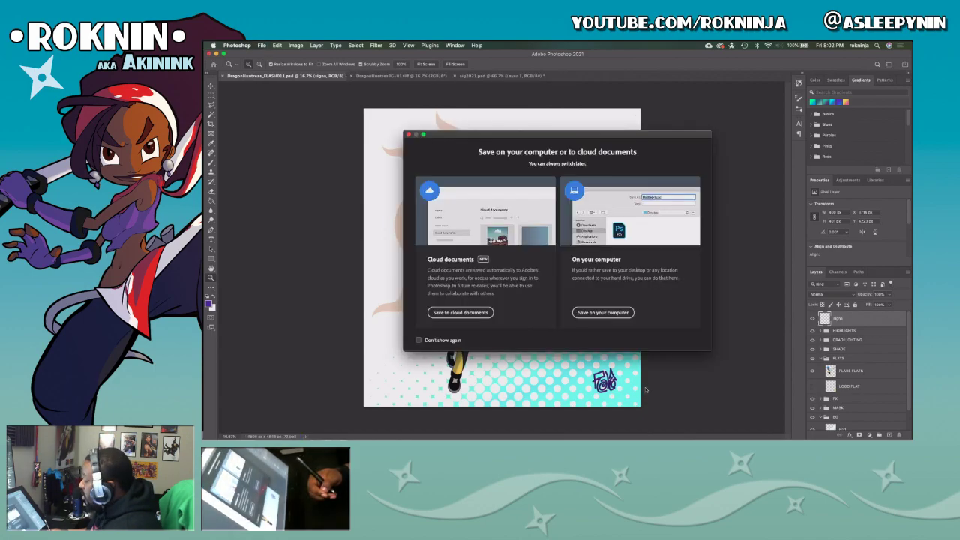
{"action": "left_click", "coordinate": [602, 312]}
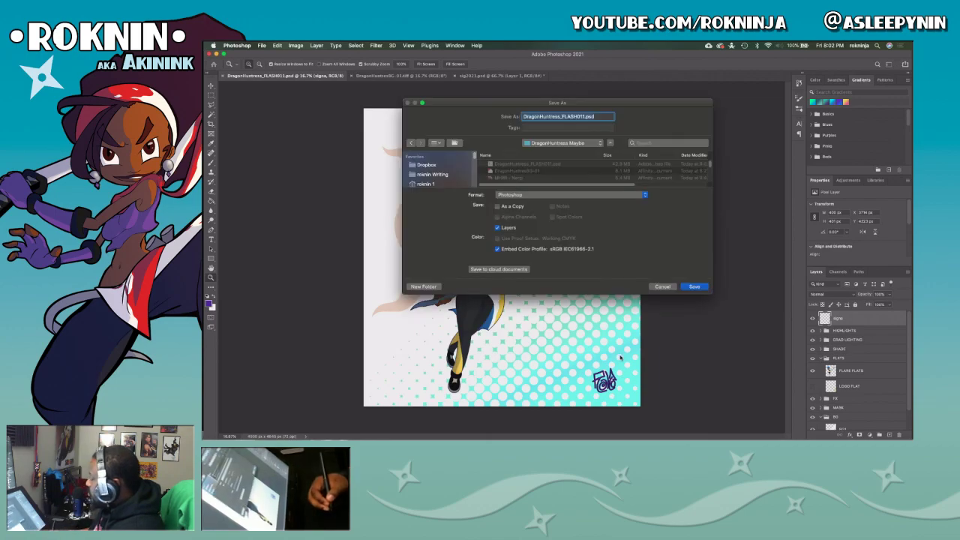
{"action": "left_click", "coordinate": [587, 117]}
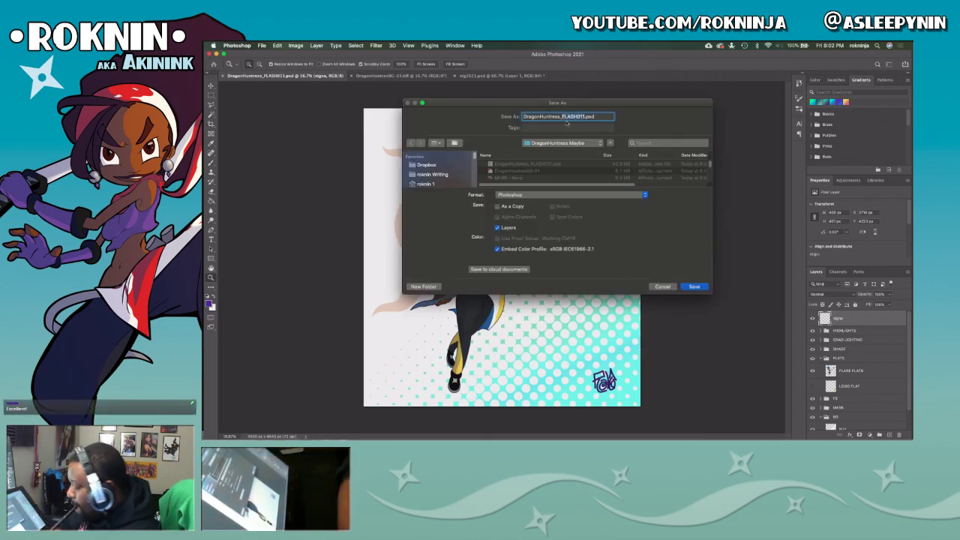
{"action": "key", "text": "BackSpace"}
{"action": "key", "text": "BackSpace"}
{"action": "key", "text": "BackSpace"}
{"action": "key", "text": "BackSpace"}
{"action": "key", "text": "BackSpace"}
{"action": "key", "text": "BackSpace"}
{"action": "key", "text": "BackSpace"}
{"action": "type", "text": "la"}
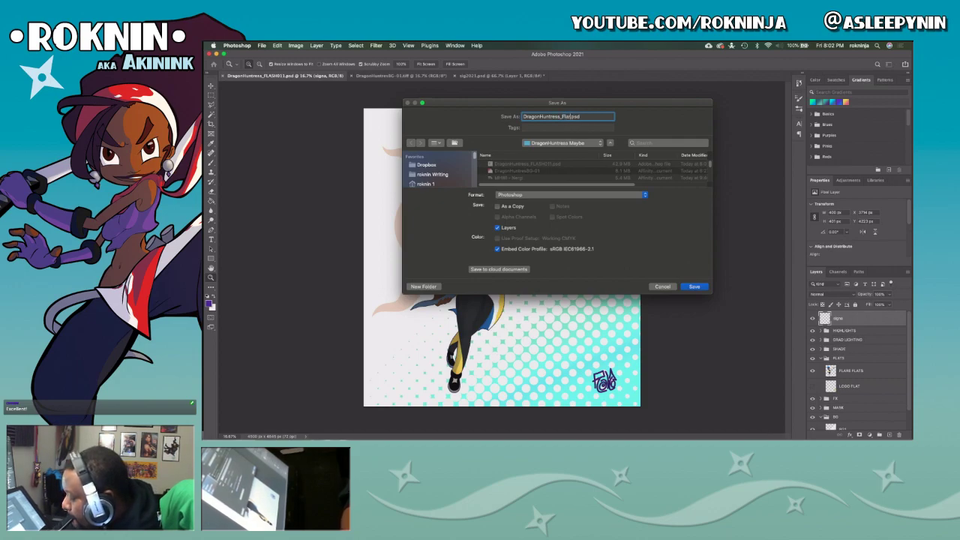
{"action": "type", "text": "re-FullRe"}
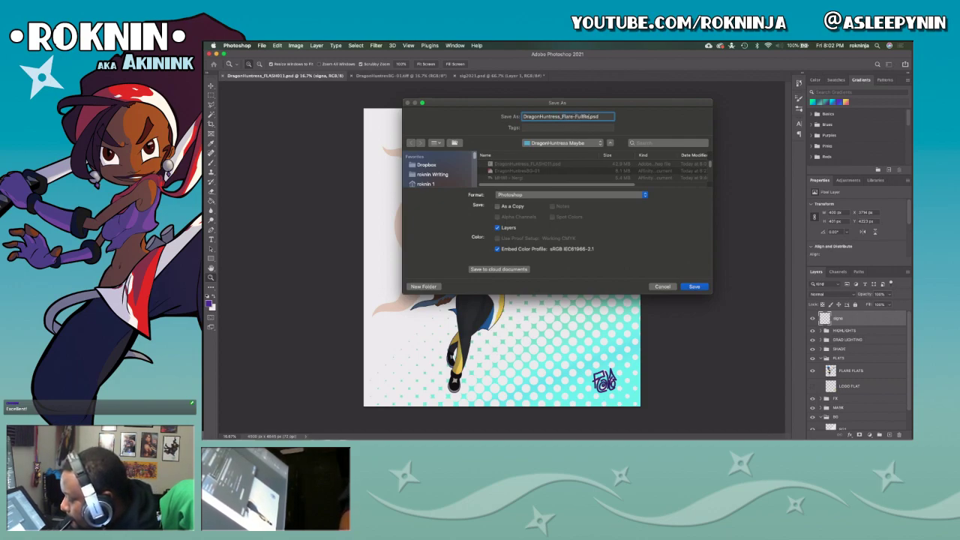
{"action": "type", "text": "s_fnl"}
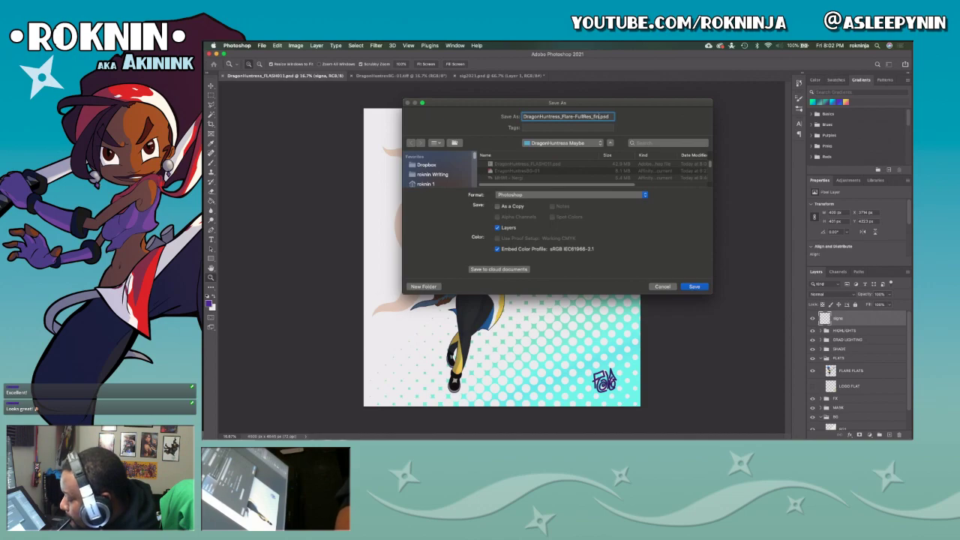
{"action": "key", "text": "Return"}
{"action": "key", "text": "Return"}
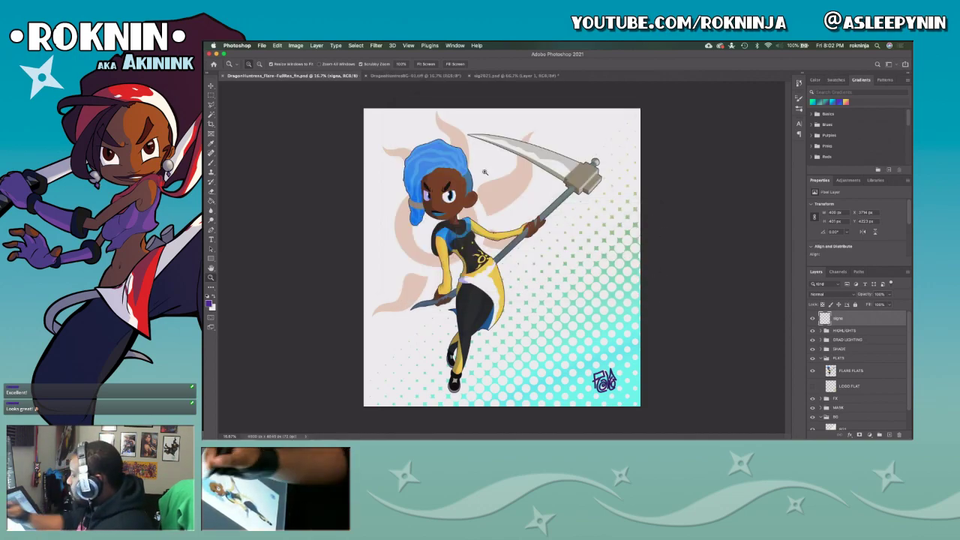
{"action": "left_click", "coordinate": [262, 45]}
{"action": "left_click", "coordinate": [273, 129]}
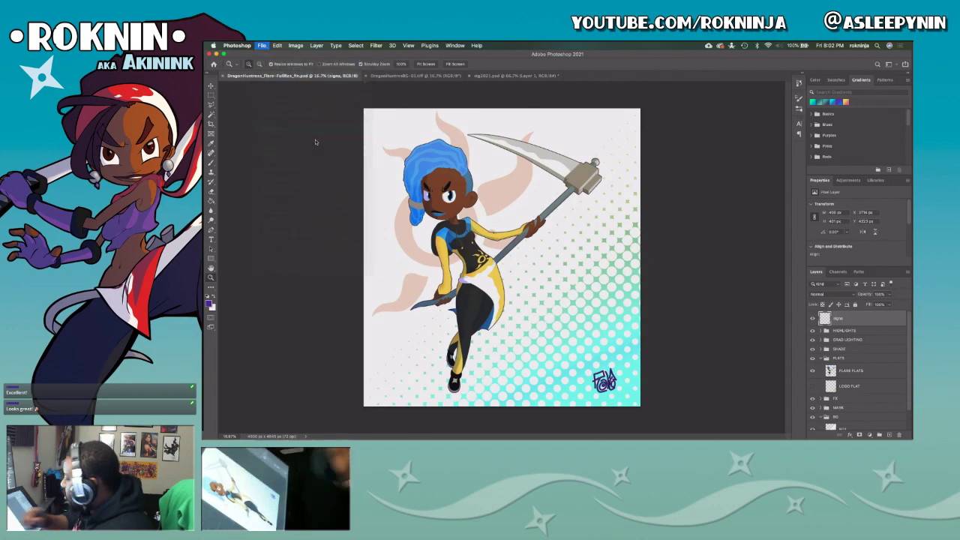
{"action": "left_click", "coordinate": [603, 312]}
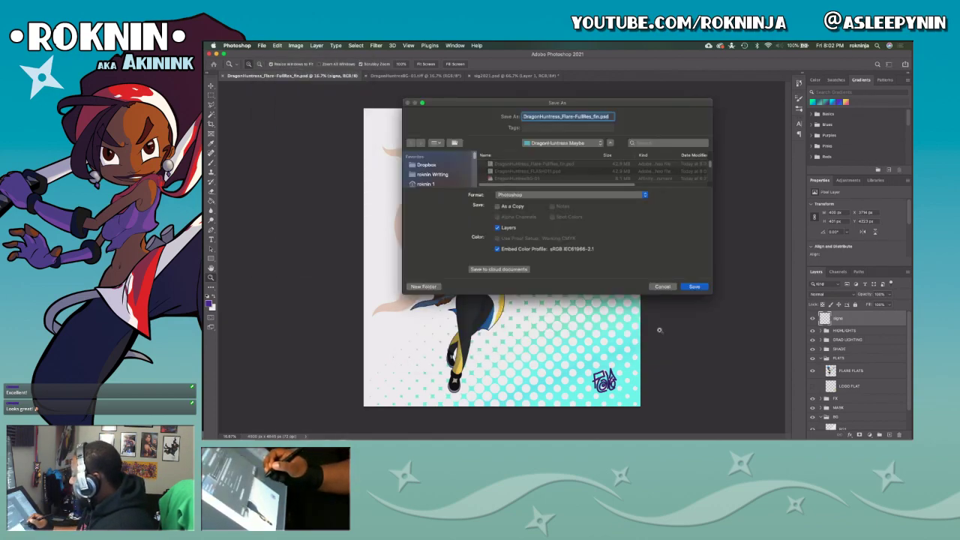
{"action": "left_click", "coordinate": [694, 287]}
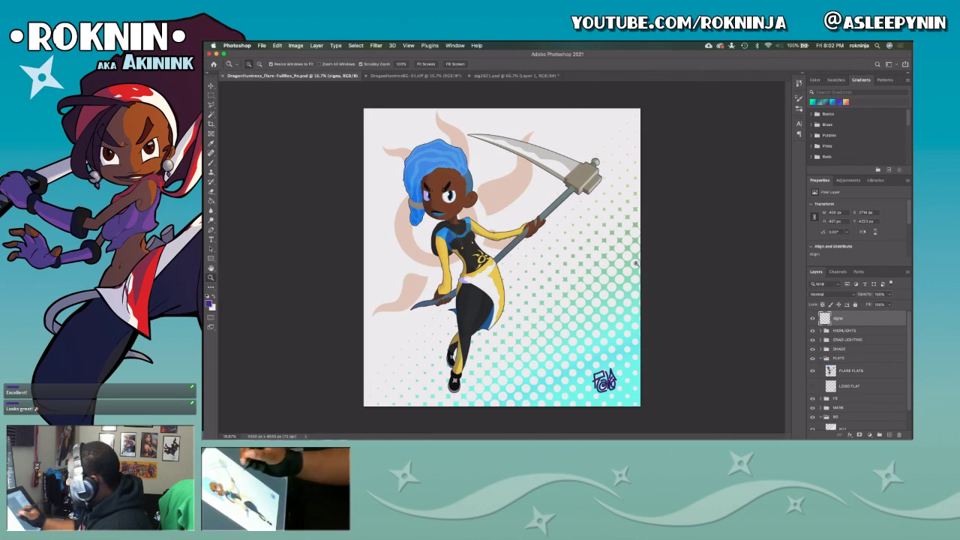
Resize the image proportionally to a height of 1080 pixels with automatic resampling.
{"action": "left_click", "coordinate": [296, 46]}
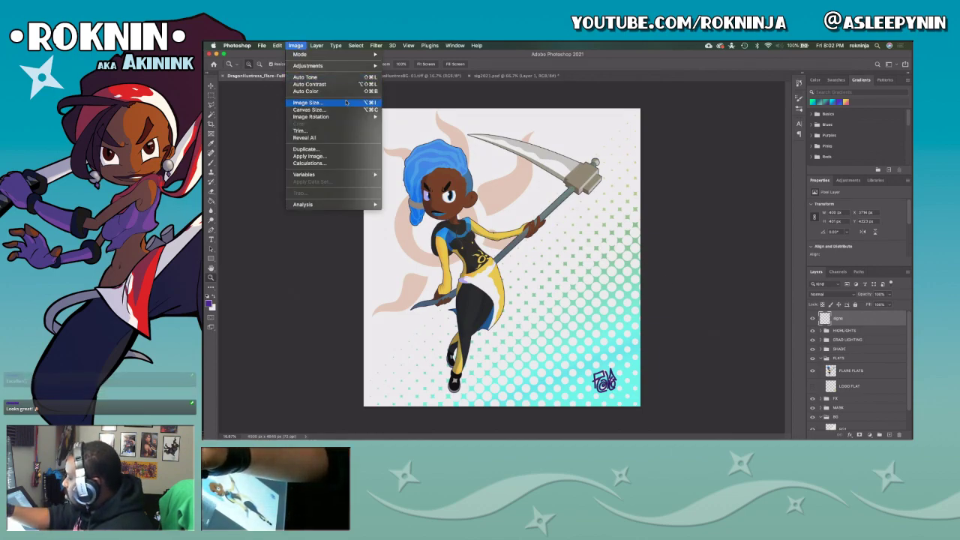
{"action": "left_click", "coordinate": [307, 102]}
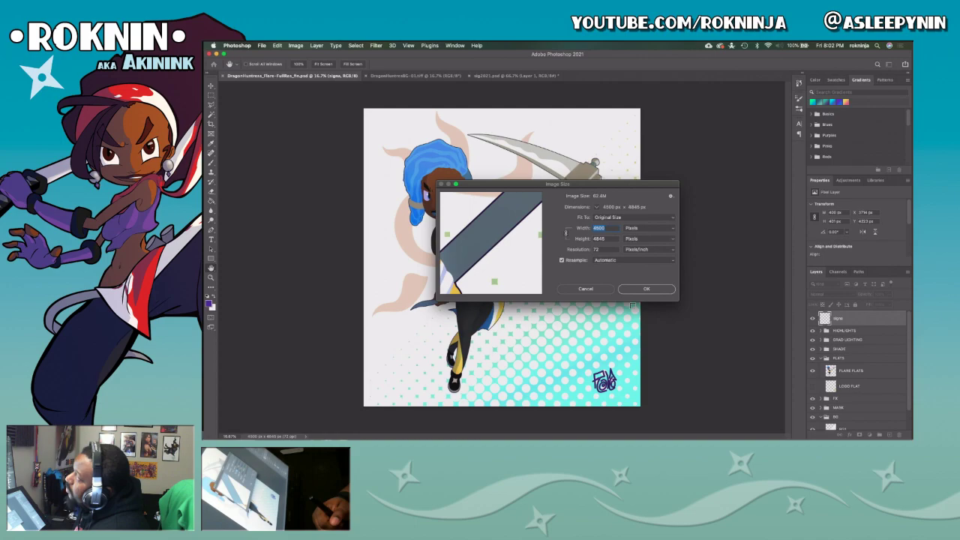
{"action": "type", "text": "2250"}
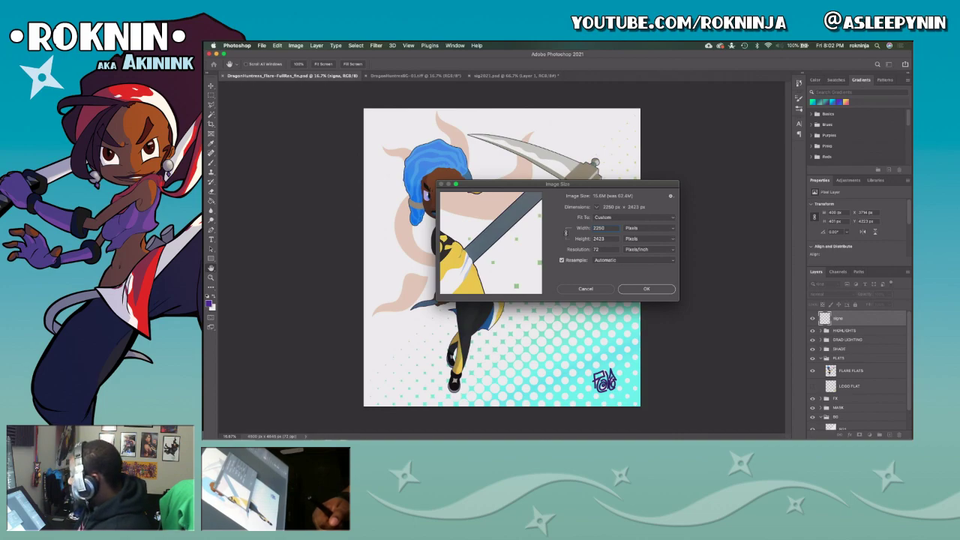
{"action": "key", "text": "BackSpace"}
{"action": "key", "text": "BackSpace"}
{"action": "key", "text": "BackSpace"}
{"action": "key", "text": "BackSpace"}
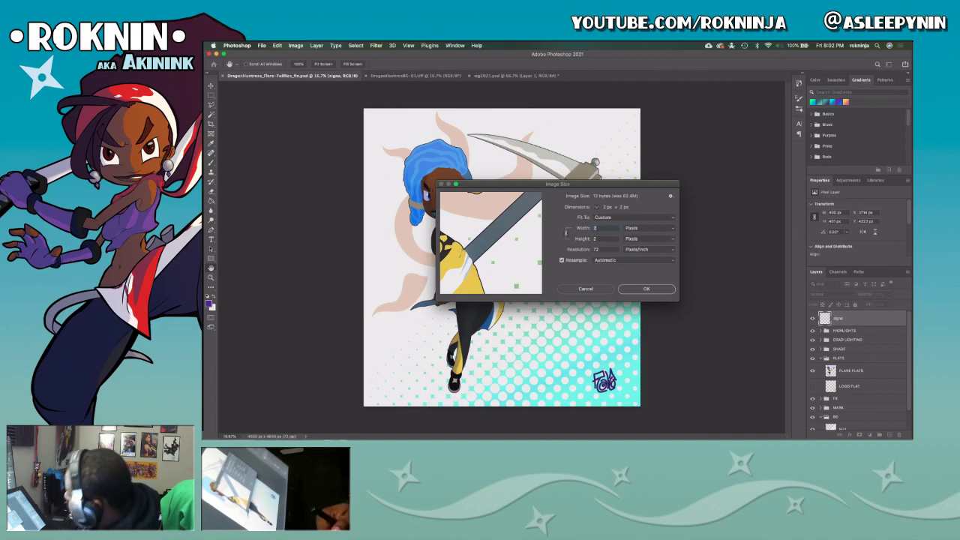
{"action": "type", "text": "19"}
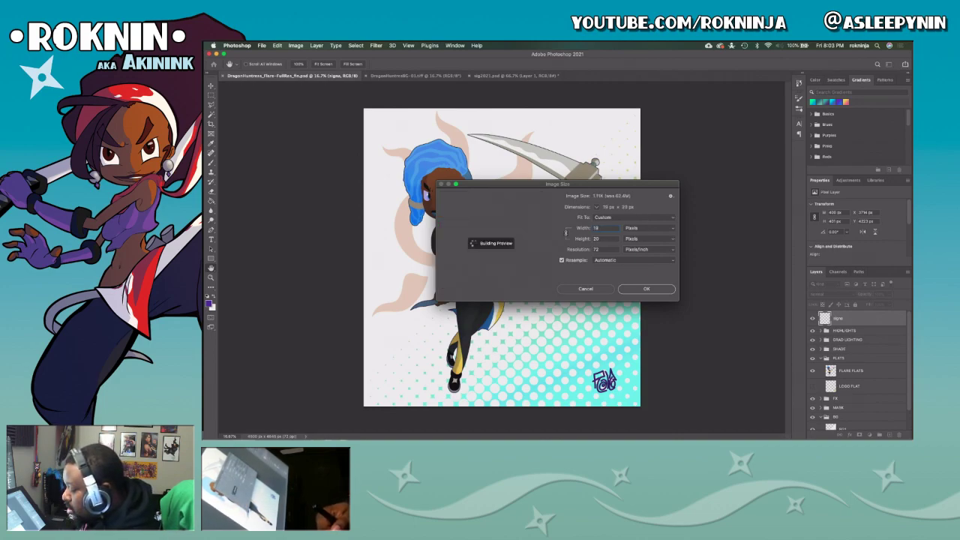
{"action": "type", "text": "20"}
{"action": "key", "text": "Tab"}
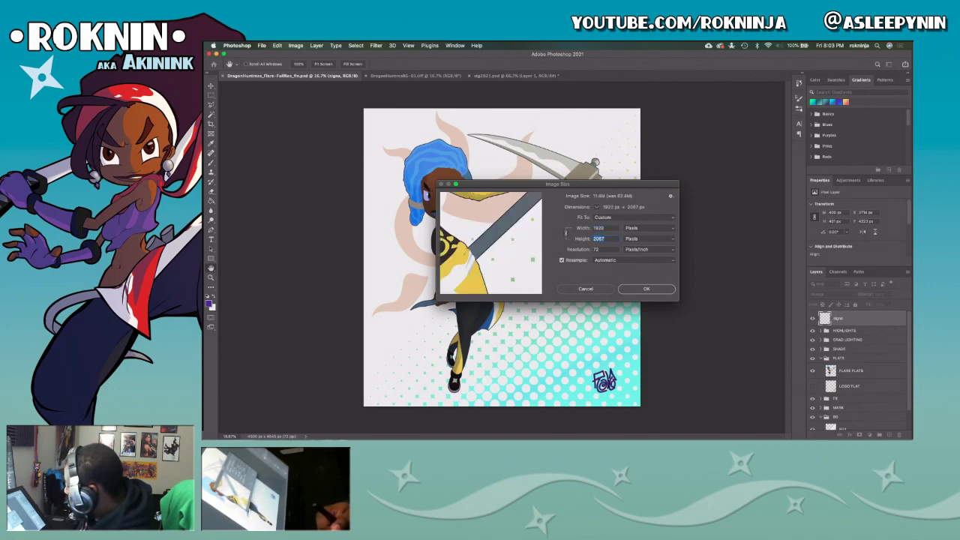
{"action": "type", "text": "1080"}
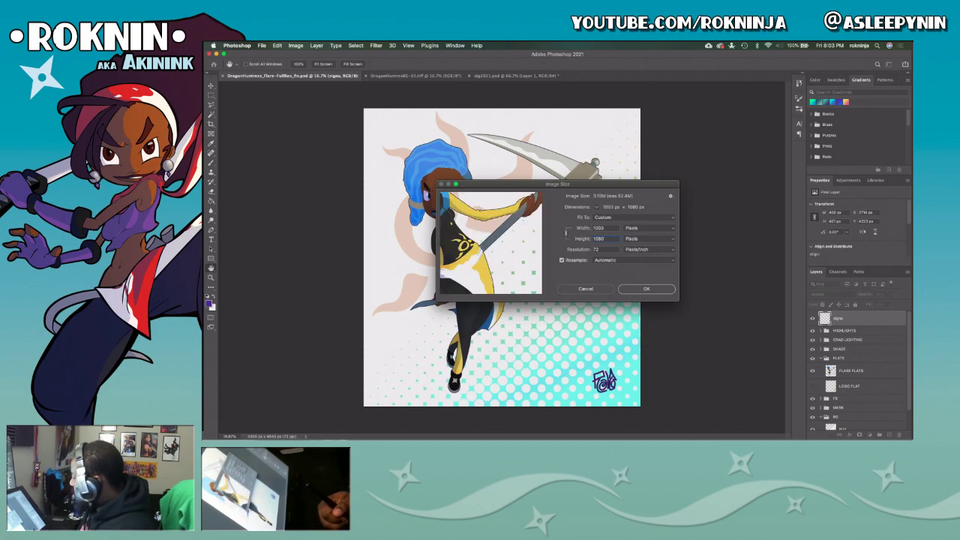
{"action": "key", "text": "Return"}
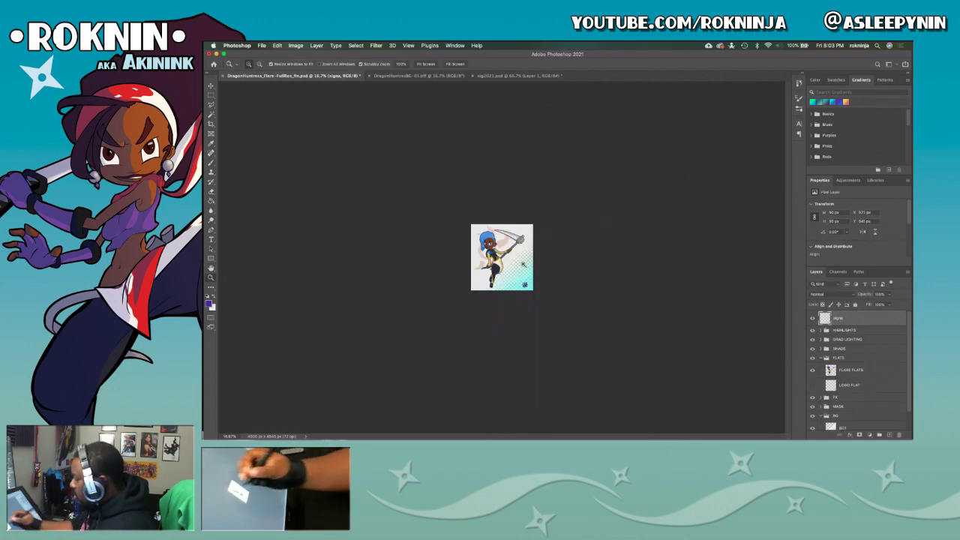
Inspect the reduced artwork at 100% magnification, including the signature area, and undo the resize.
{"action": "left_click", "coordinate": [511, 256]}
{"action": "left_click", "coordinate": [511, 256]}
{"action": "left_click", "coordinate": [511, 257]}
{"action": "left_click", "coordinate": [511, 257]}
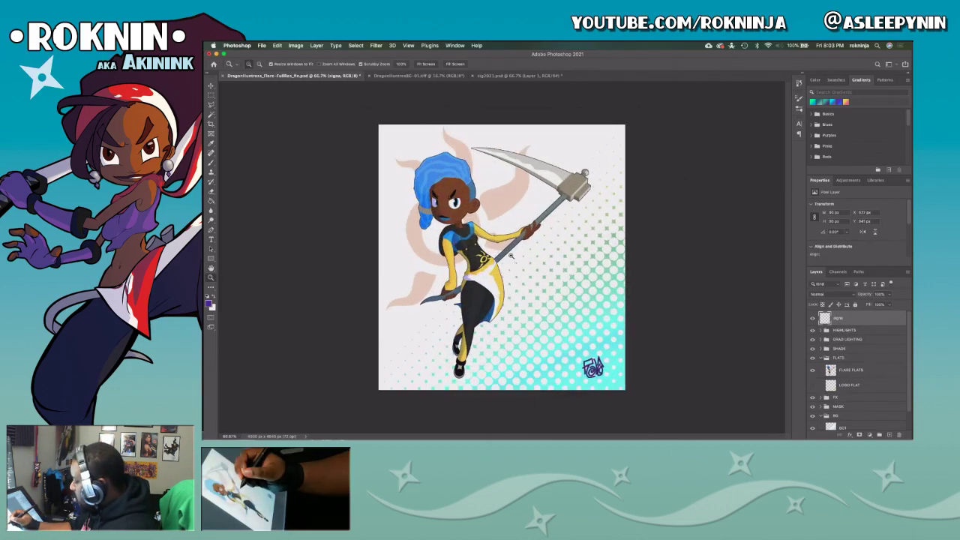
{"action": "left_click", "coordinate": [510, 257]}
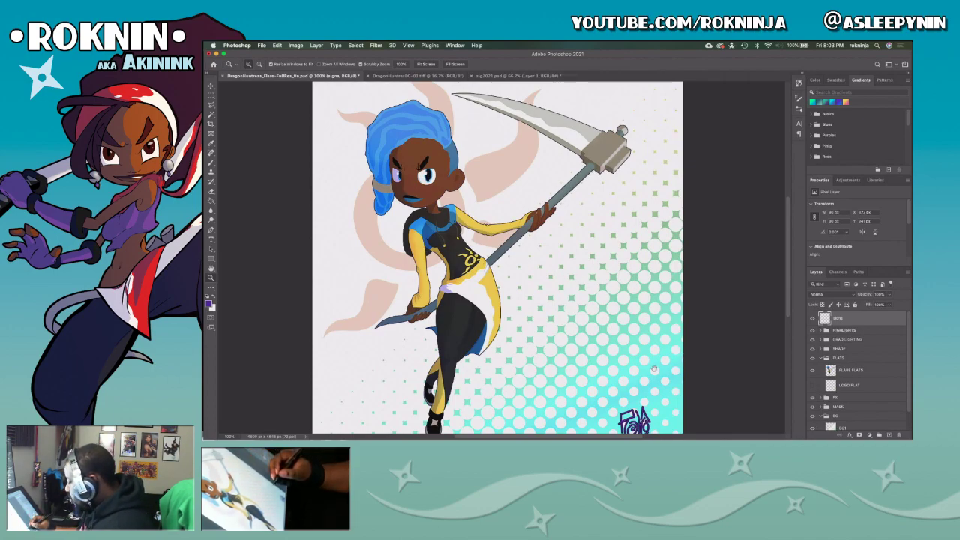
{"action": "left_click_drag", "start_coordinate": [654, 369], "coordinate": [669, 348]}
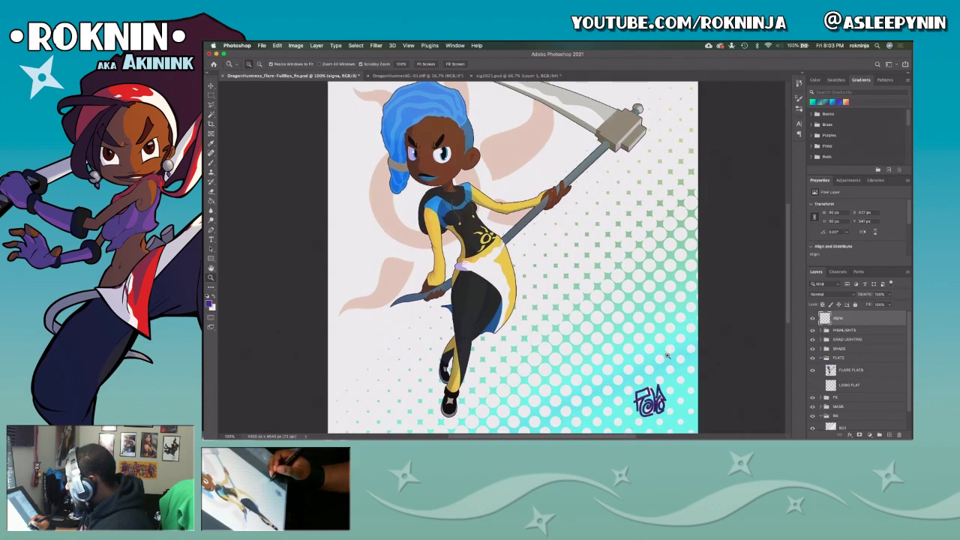
{"action": "left_click", "coordinate": [668, 355]}
{"action": "key", "text": "super+z"}
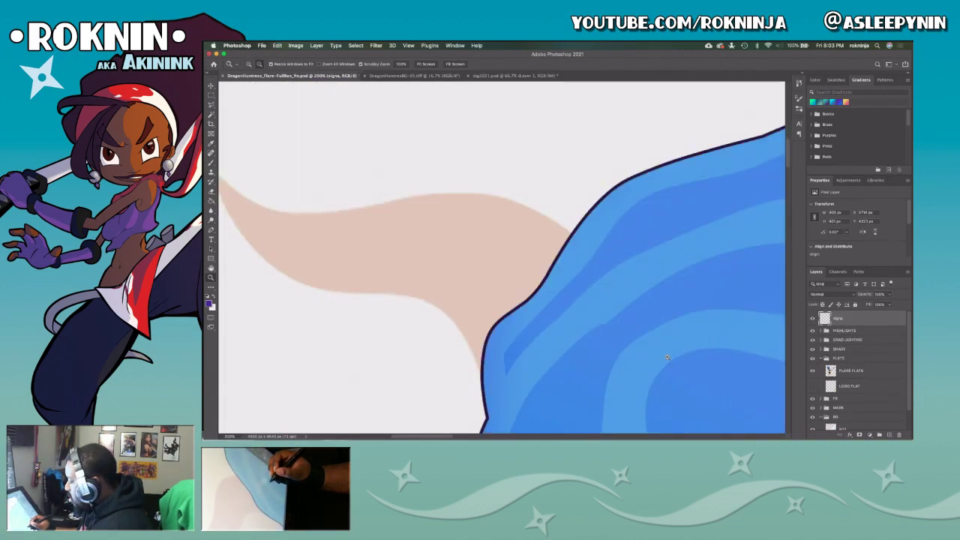
Resize the image proportionally to a height of 1080 pixels using Bicubic Smoother (enlargement) resampling.
{"action": "scroll", "coordinate": [668, 357], "scroll_direction": "down", "scroll_amount": 5}
{"action": "left_click_drag", "start_coordinate": [677, 390], "coordinate": [372, 207]}
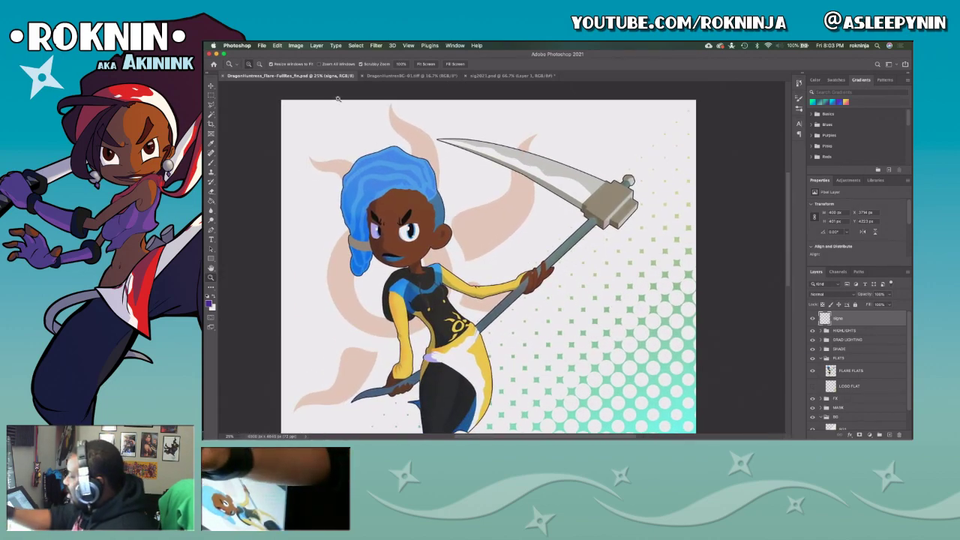
{"action": "left_click", "coordinate": [296, 45]}
{"action": "left_click", "coordinate": [322, 103]}
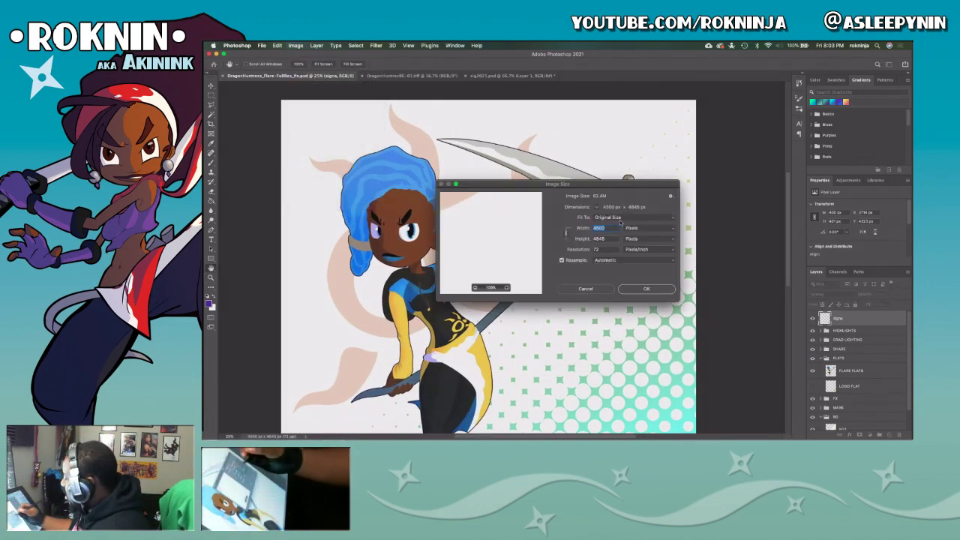
{"action": "left_click", "coordinate": [667, 262]}
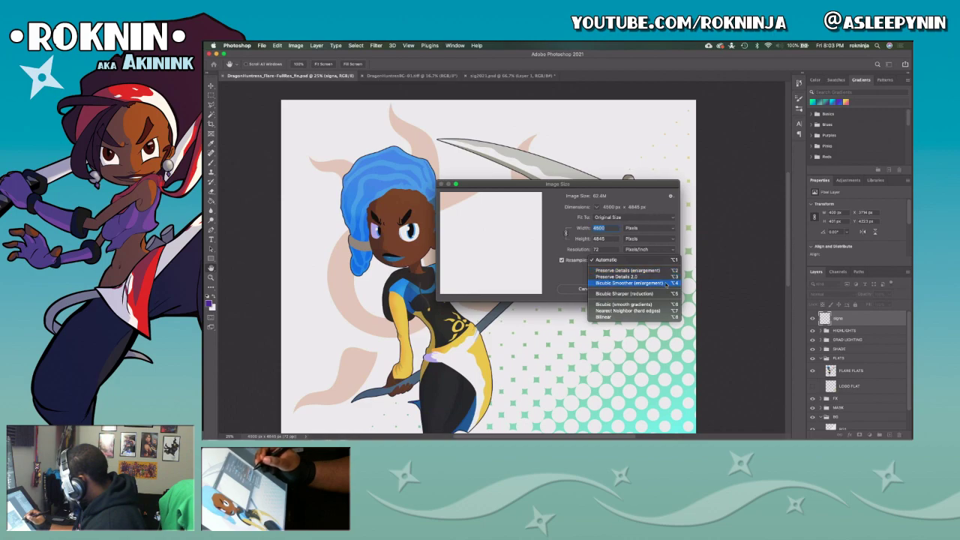
{"action": "left_click", "coordinate": [666, 283]}
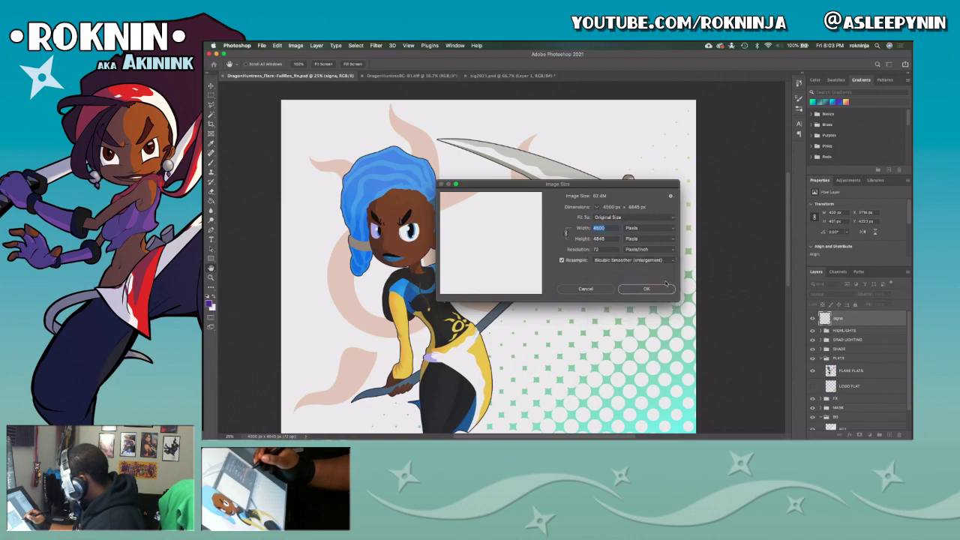
{"action": "left_click", "coordinate": [600, 239]}
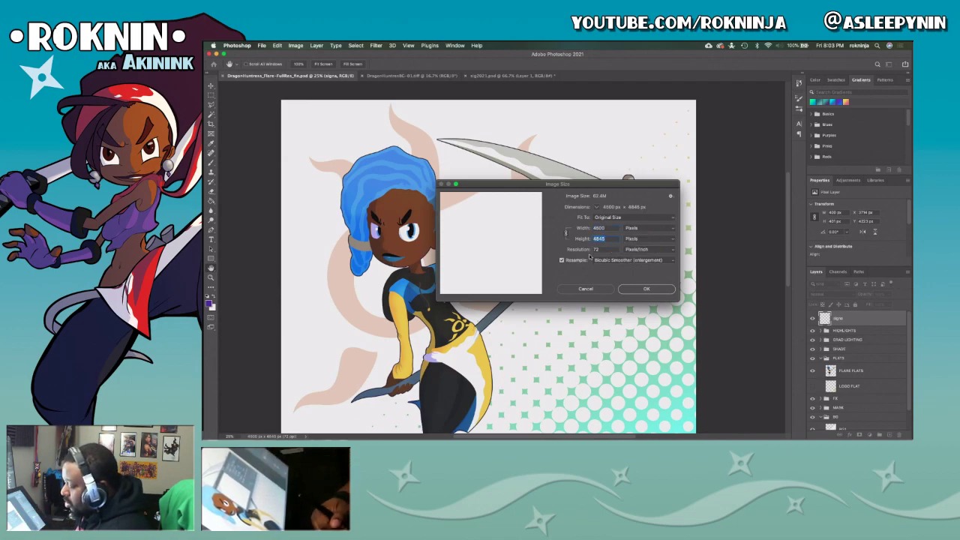
{"action": "type", "text": "1080"}
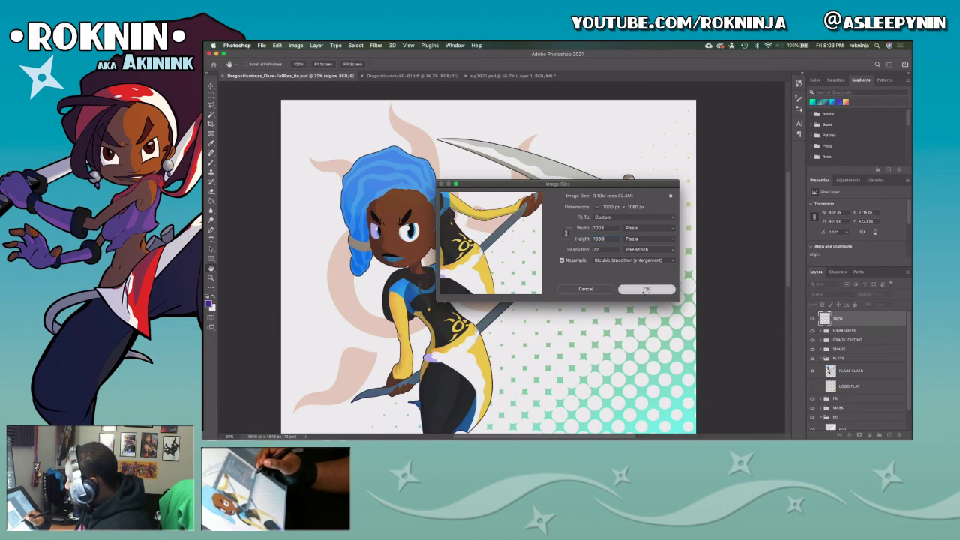
{"action": "left_click", "coordinate": [646, 290]}
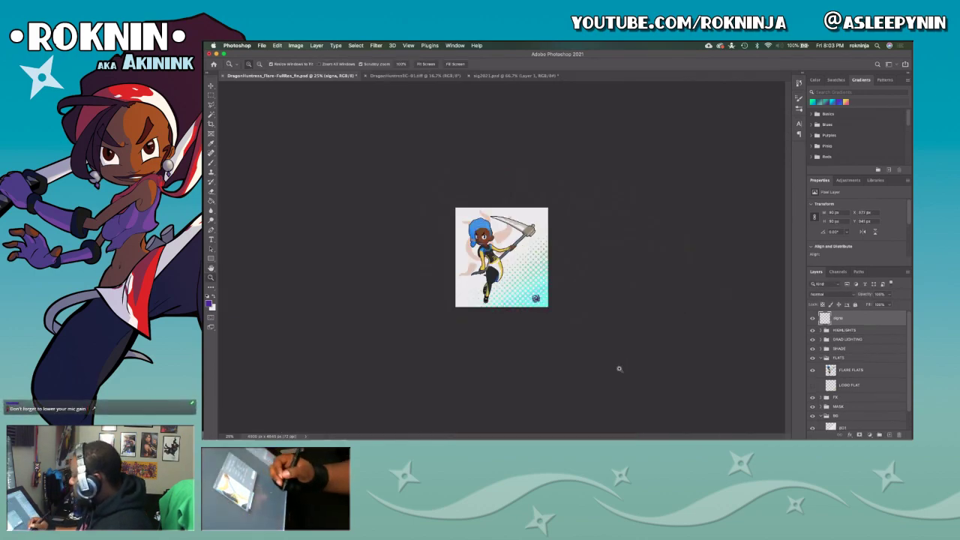
Expand the FX group and set the stroke size of the OUTline FX copy layer to 2 px.
{"action": "left_click", "coordinate": [516, 256]}
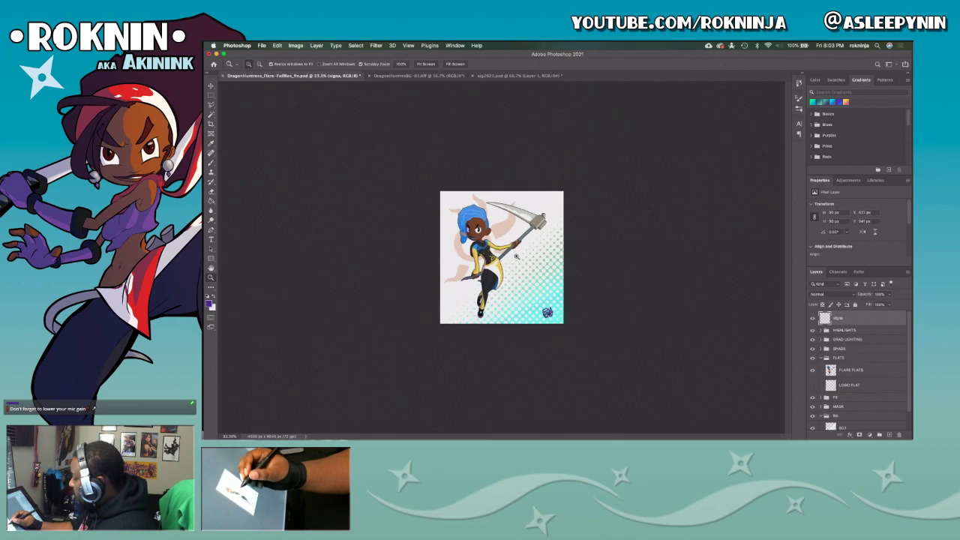
{"action": "left_click", "coordinate": [516, 256]}
{"action": "left_click", "coordinate": [516, 258]}
{"action": "left_click", "coordinate": [518, 261]}
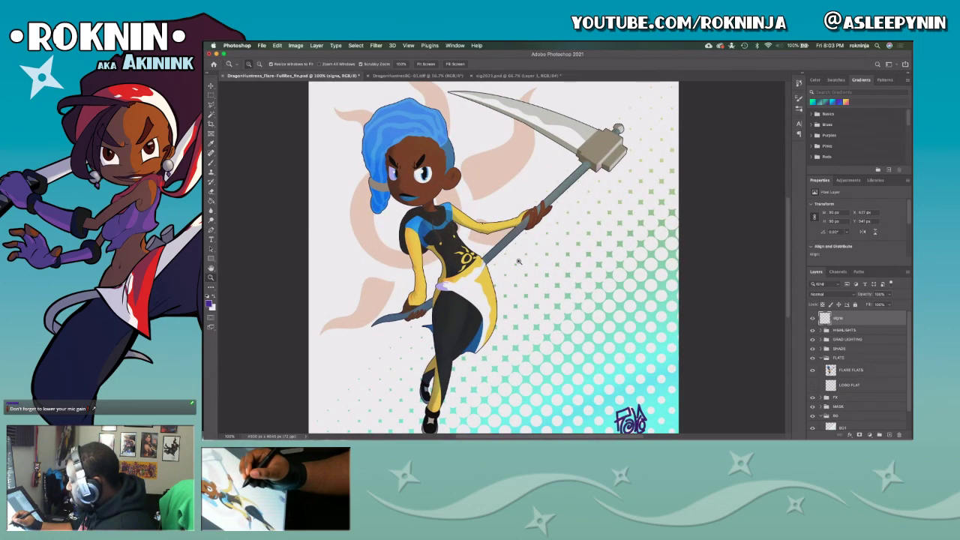
{"action": "left_click_drag", "start_coordinate": [589, 287], "coordinate": [613, 300]}
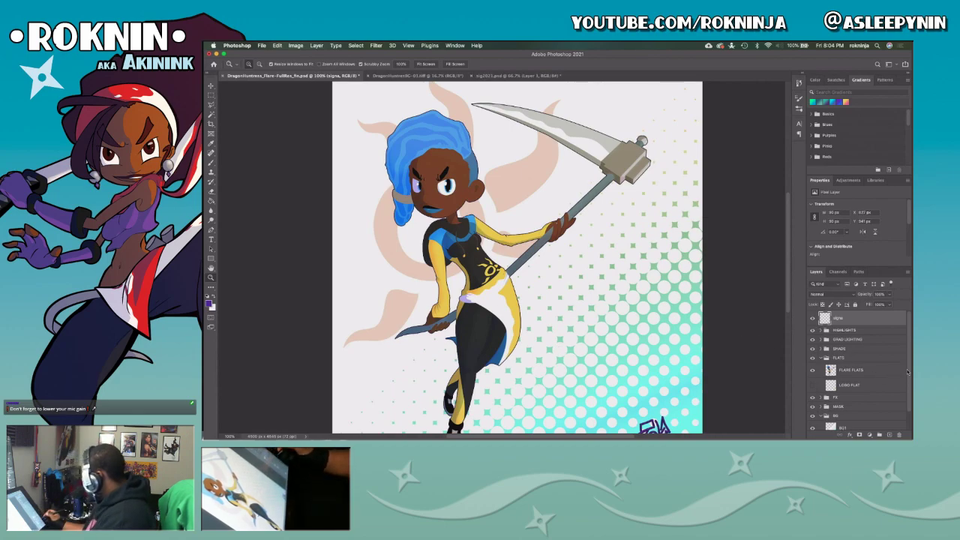
{"action": "left_click_drag", "start_coordinate": [910, 377], "coordinate": [906, 409]}
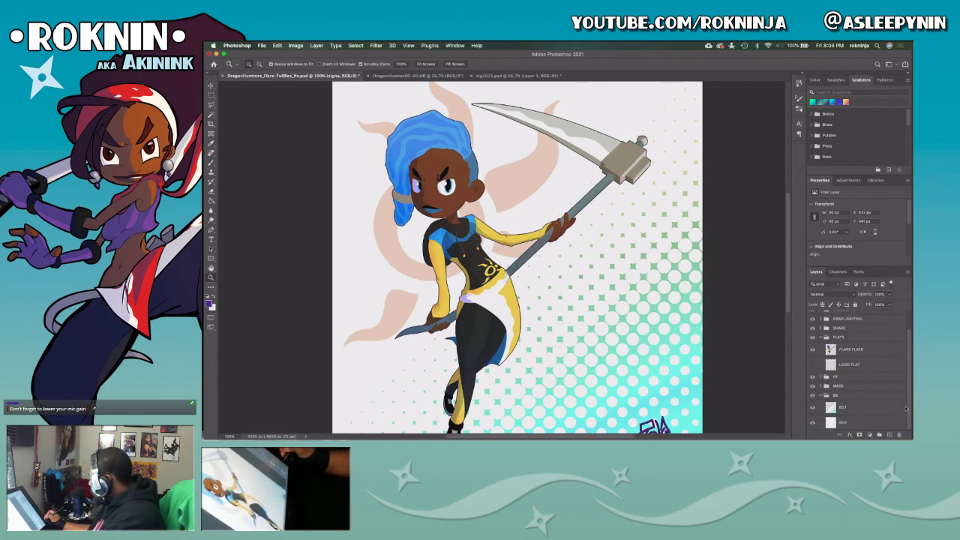
{"action": "left_click", "coordinate": [822, 387]}
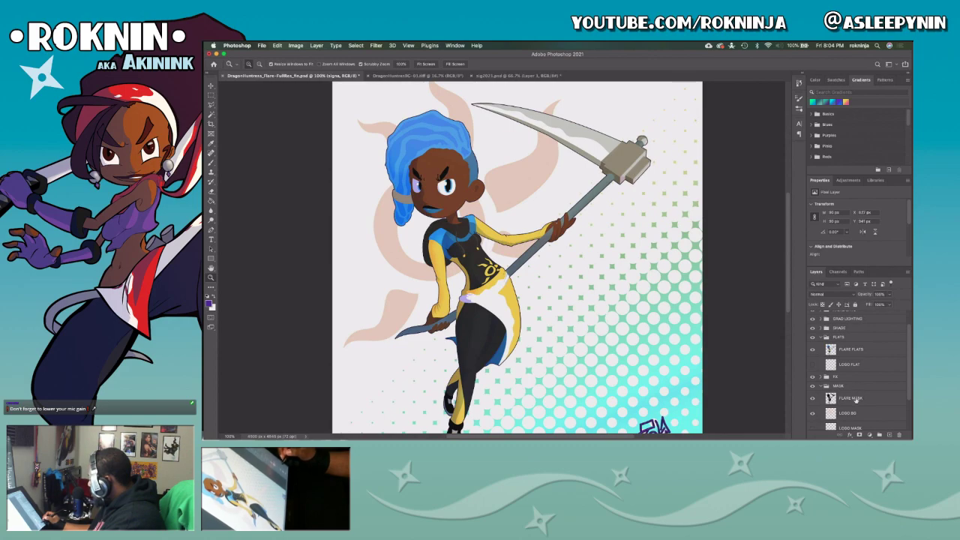
{"action": "left_click_drag", "start_coordinate": [856, 400], "coordinate": [854, 388]}
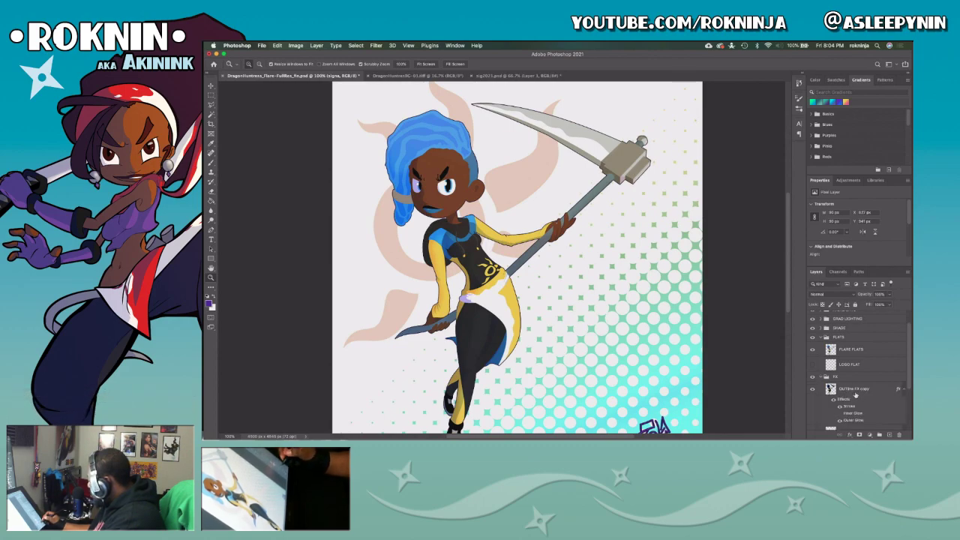
{"action": "left_click", "coordinate": [849, 404]}
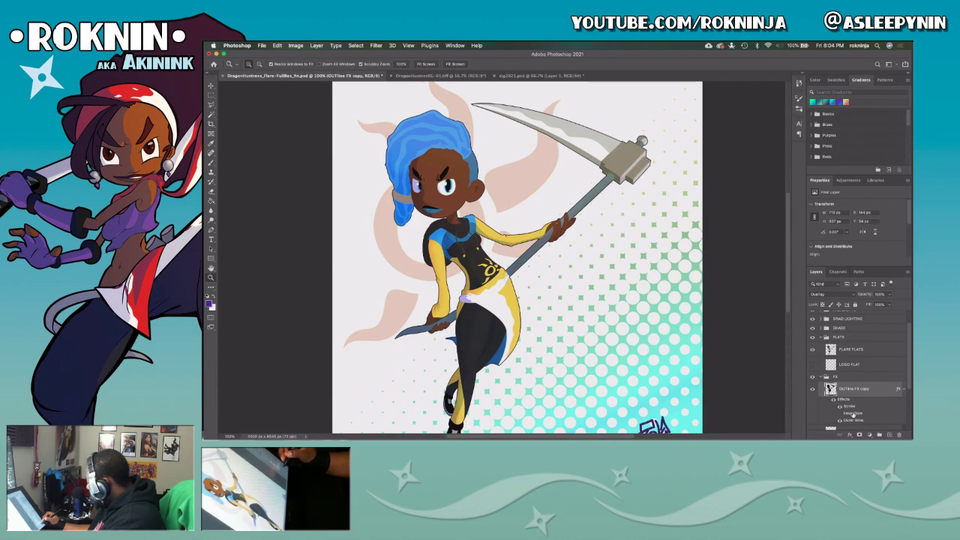
{"action": "double_click", "coordinate": [851, 406]}
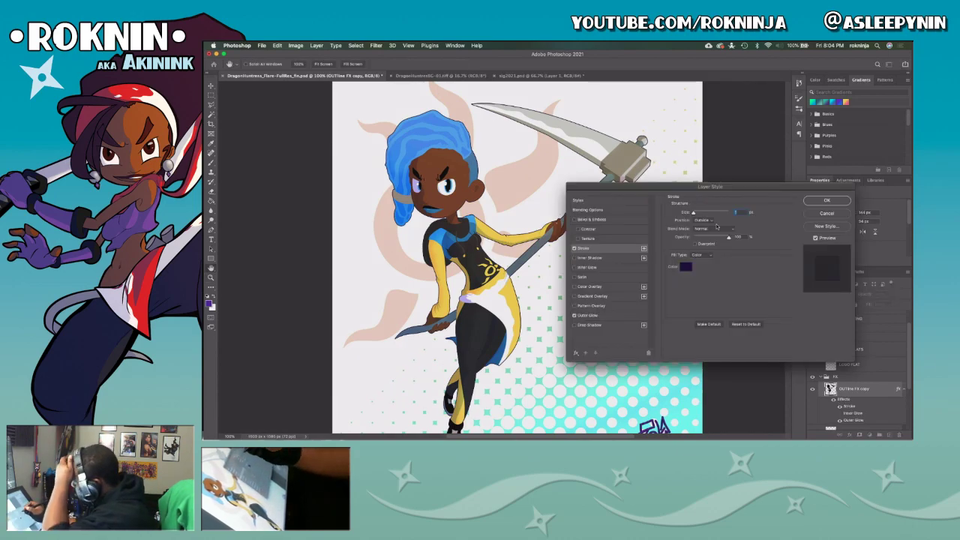
{"action": "type", "text": "2"}
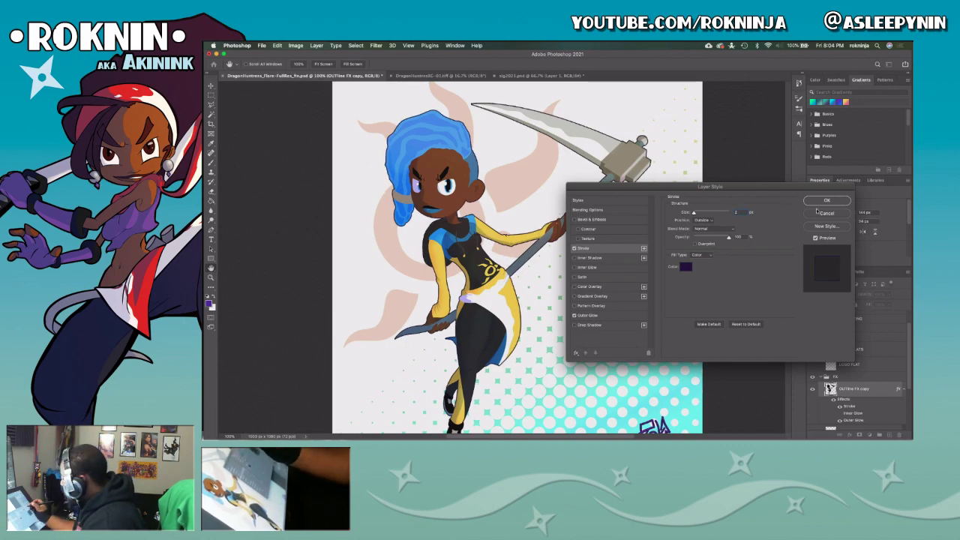
{"action": "left_click", "coordinate": [827, 201]}
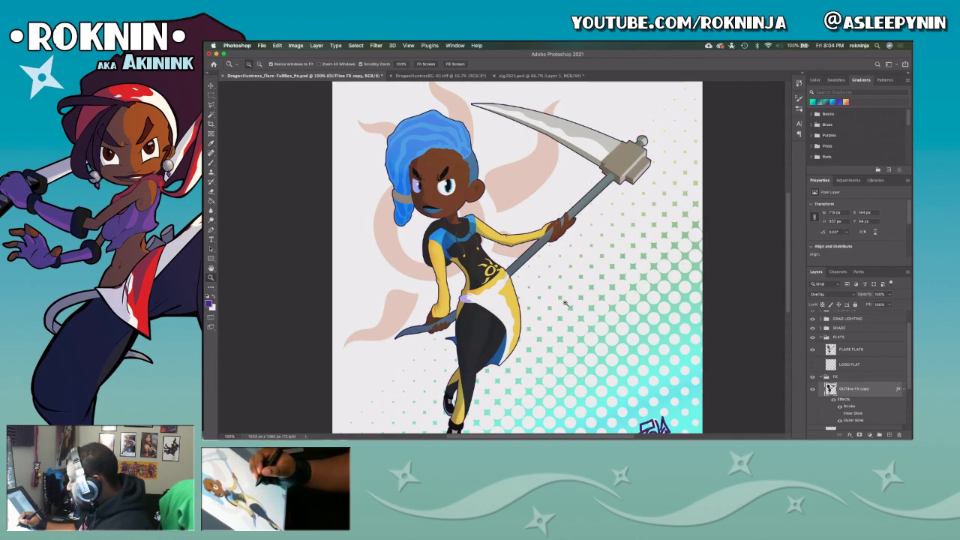
Hide and reshow the OUTline FX copy layer to compare the artwork with and without its outline.
{"action": "left_click_drag", "start_coordinate": [611, 319], "coordinate": [632, 276]}
{"action": "left_click", "coordinate": [813, 390]}
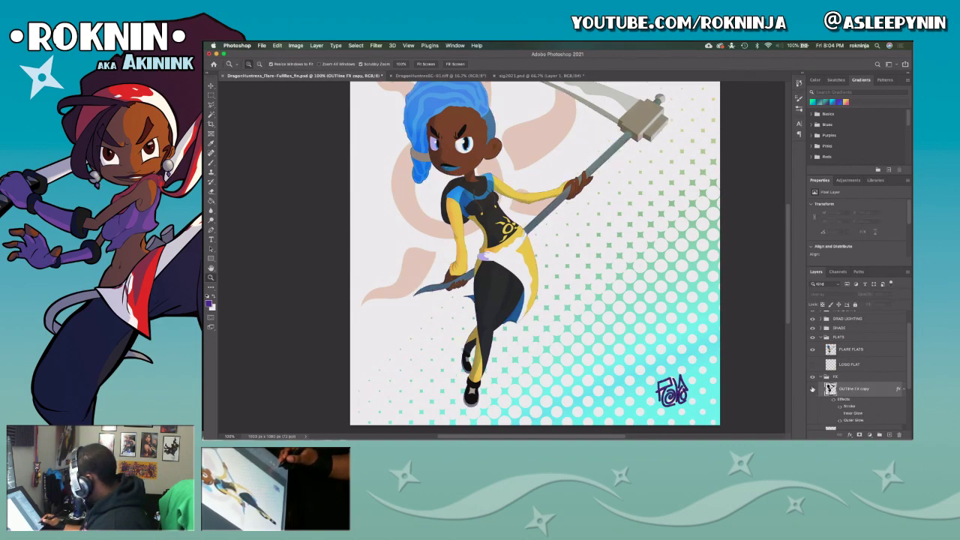
{"action": "left_click", "coordinate": [812, 390]}
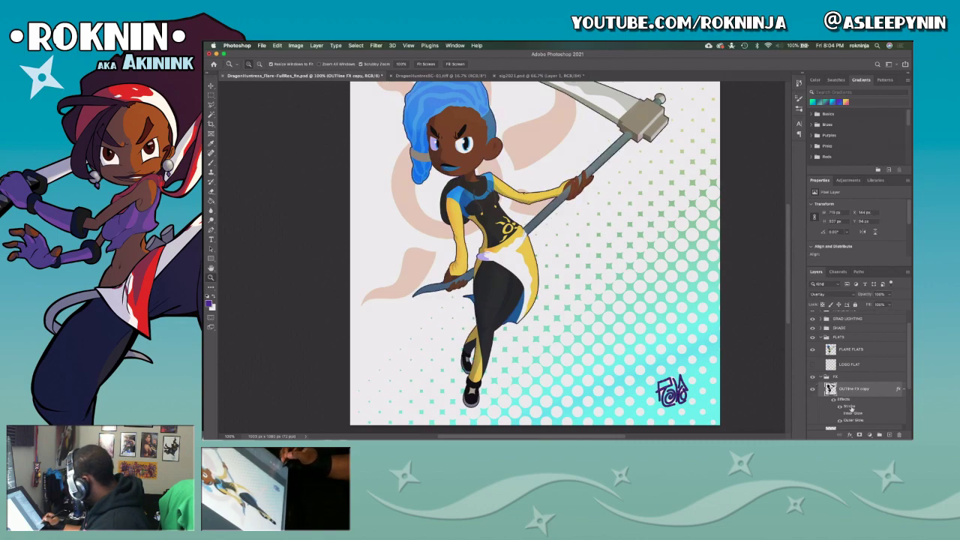
Try stroke sizes of 3 px and 1 px on the OUTline FX copy layer, and turn its stroke off.
{"action": "double_click", "coordinate": [851, 407]}
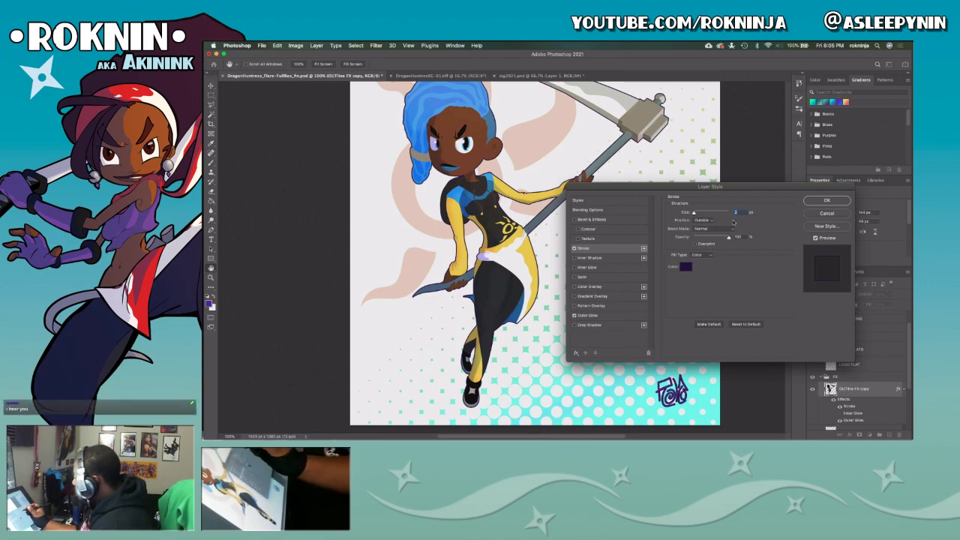
{"action": "type", "text": "3"}
{"action": "key", "text": "Tab"}
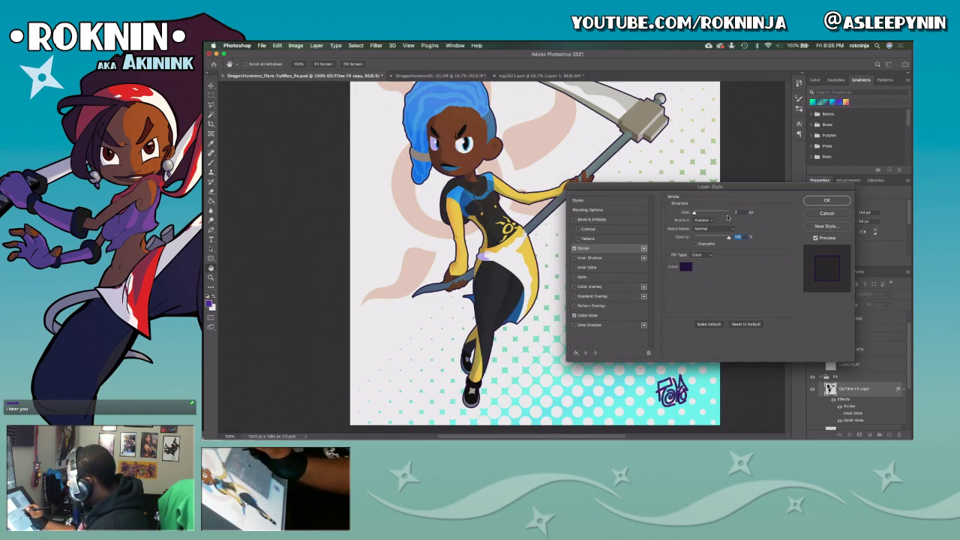
{"action": "key", "text": "shift+Tab"}
{"action": "type", "text": "1"}
{"action": "key", "text": "Tab"}
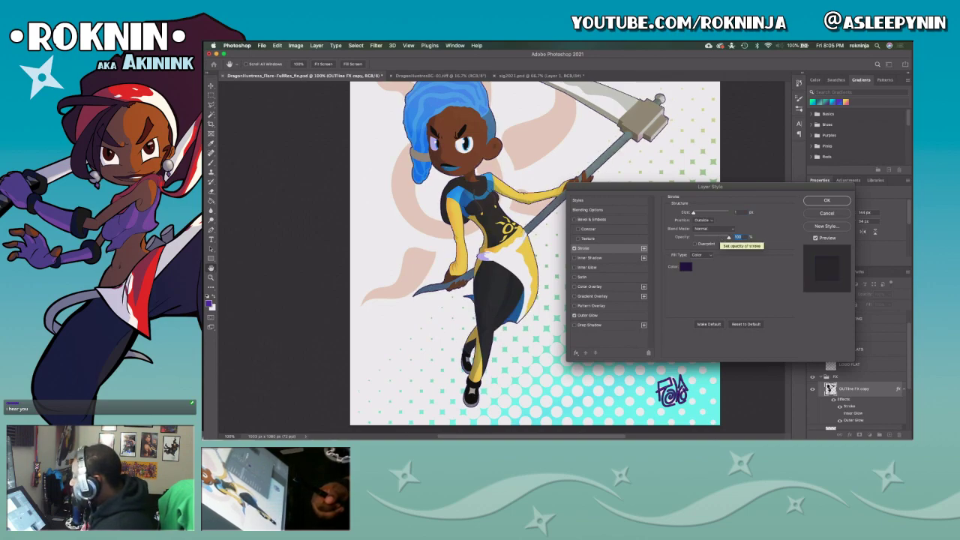
{"action": "key", "text": "shift+Tab"}
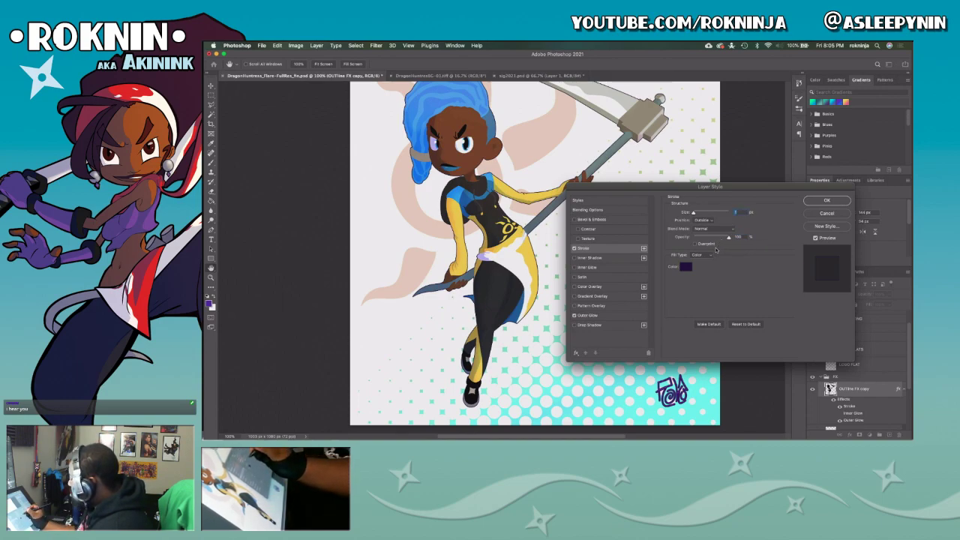
{"action": "left_click", "coordinate": [575, 247]}
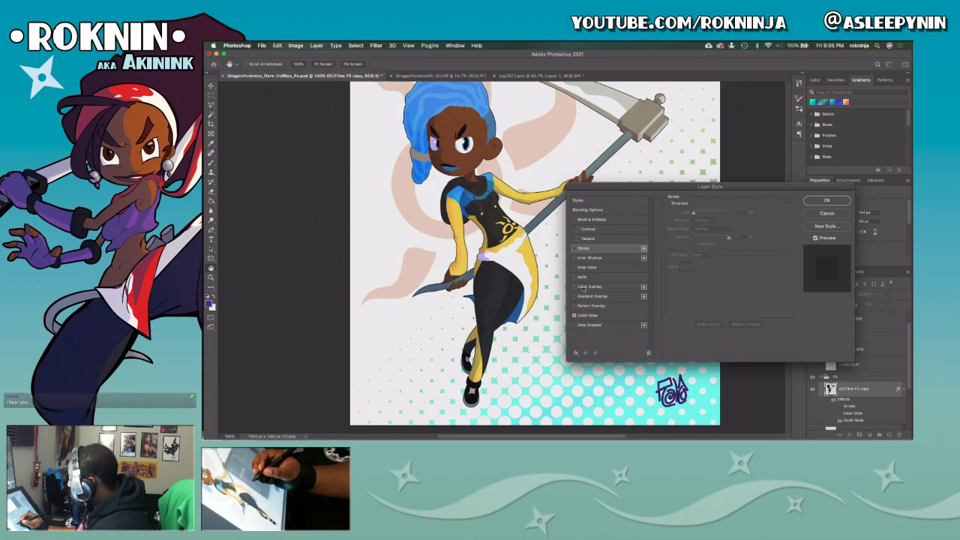
Increase the size of the layer's outer glow slightly and reduce its spread to about 44%.
{"action": "left_click", "coordinate": [588, 315]}
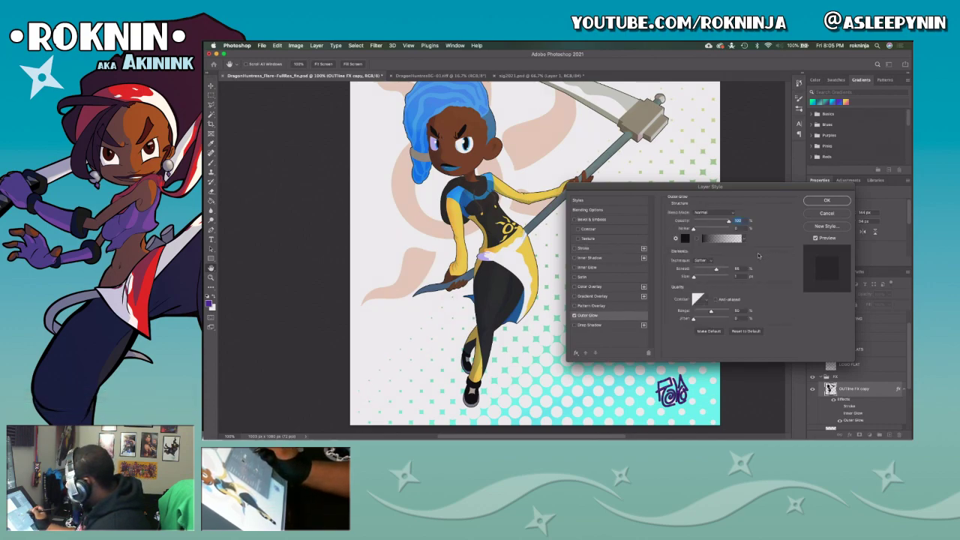
{"action": "left_click_drag", "start_coordinate": [693, 276], "coordinate": [694, 278]}
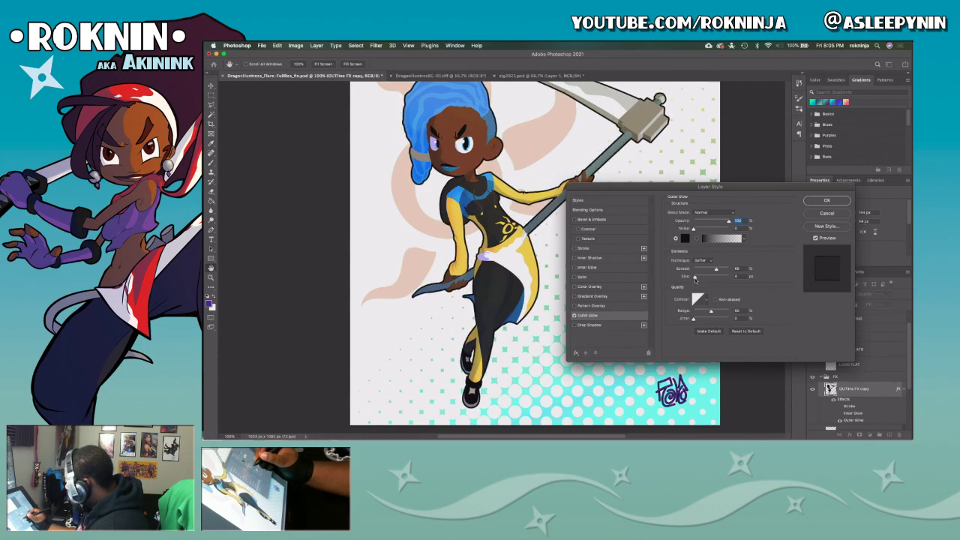
{"action": "left_click", "coordinate": [695, 278]}
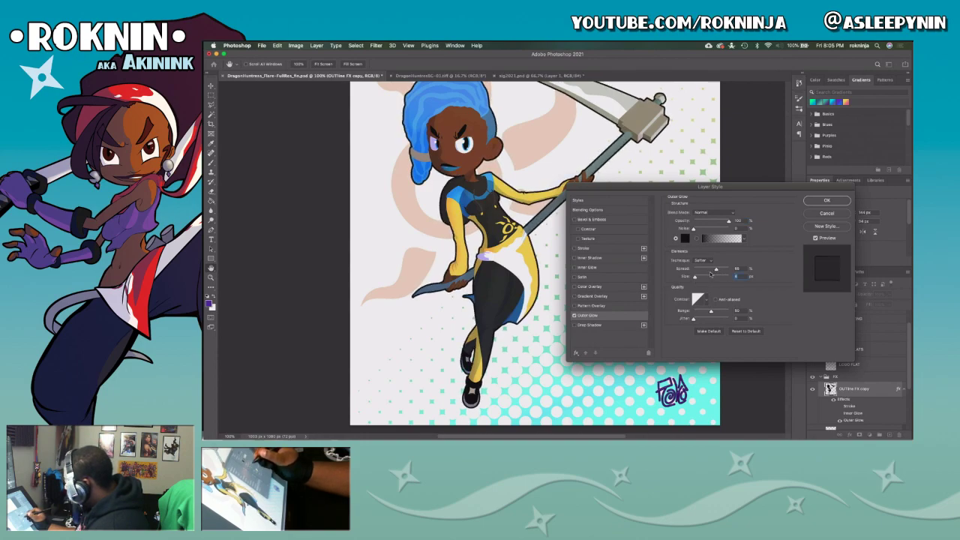
{"action": "left_click_drag", "start_coordinate": [716, 270], "coordinate": [701, 272]}
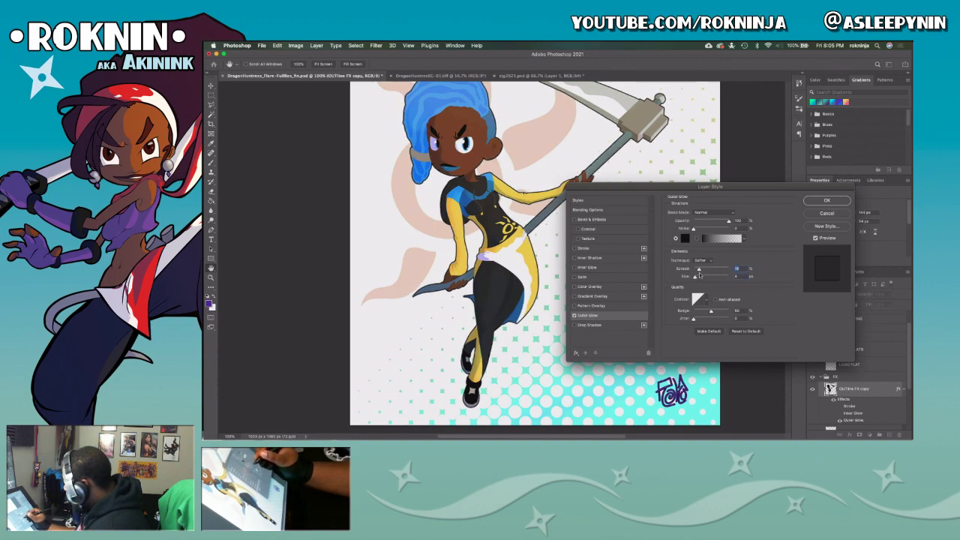
{"action": "left_click_drag", "start_coordinate": [695, 278], "coordinate": [700, 272]}
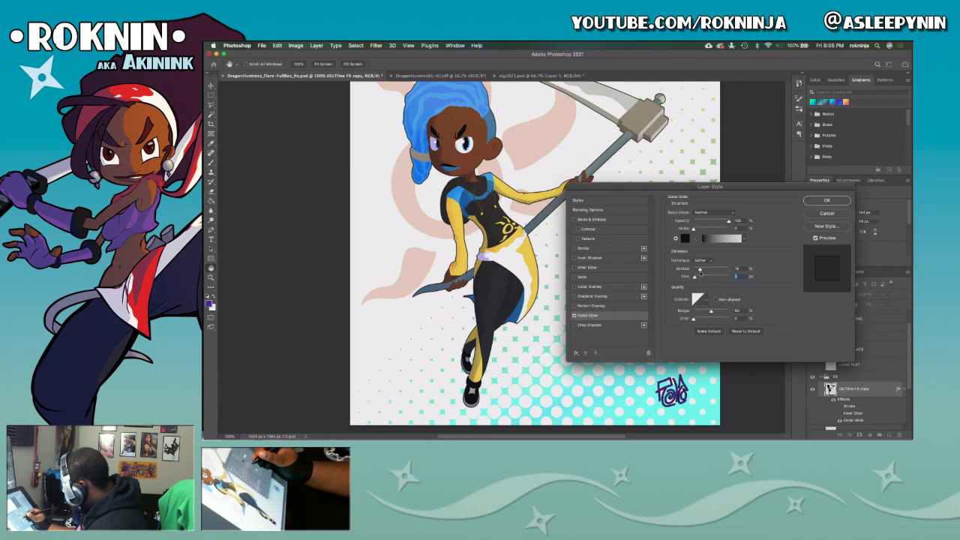
{"action": "left_click", "coordinate": [699, 271]}
{"action": "mouse_move", "coordinate": [699, 272]}
{"action": "left_mouse_down"}
{"action": "mouse_move", "coordinate": [723, 275]}
{"action": "mouse_move", "coordinate": [697, 278]}
{"action": "left_mouse_up"}
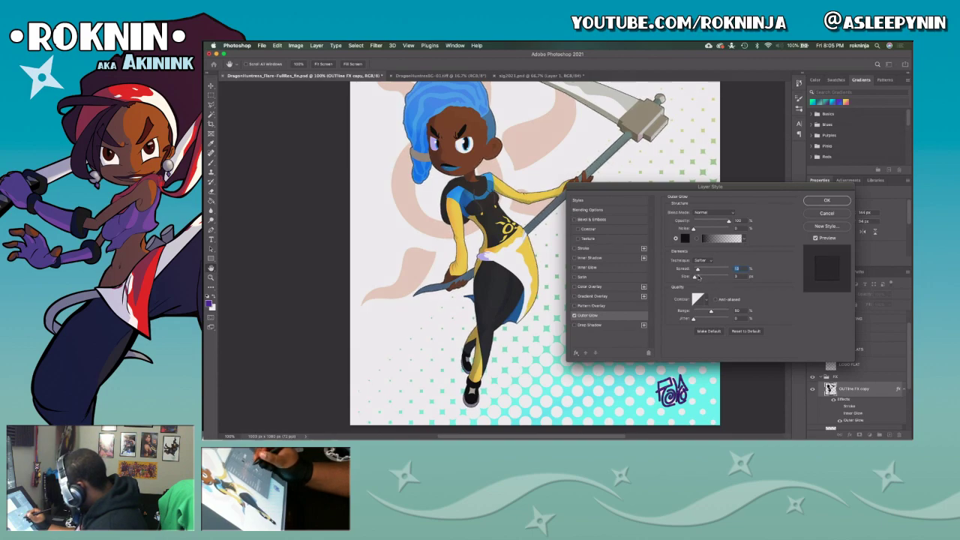
{"action": "key", "text": "shift+Up"}
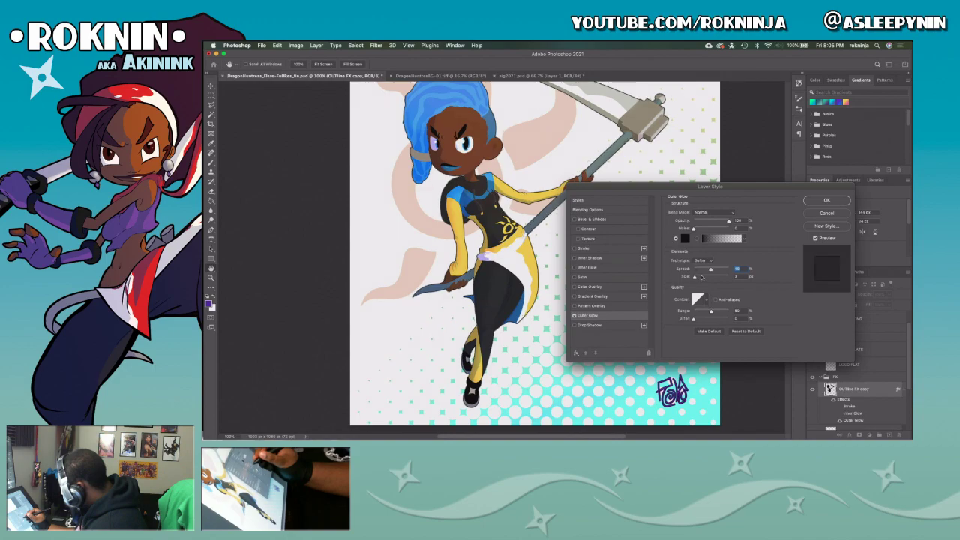
{"action": "left_click_drag", "start_coordinate": [713, 272], "coordinate": [708, 274]}
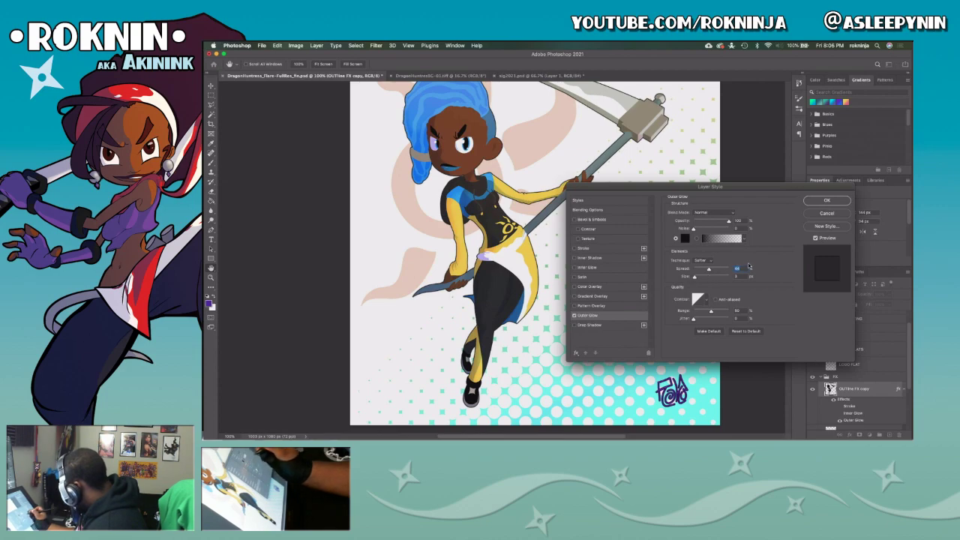
Change the outer glow color to a dark purple with hue 267°, reduce its spread to about 31%, and apply the layer style.
{"action": "left_click", "coordinate": [685, 238]}
{"action": "left_click", "coordinate": [564, 217]}
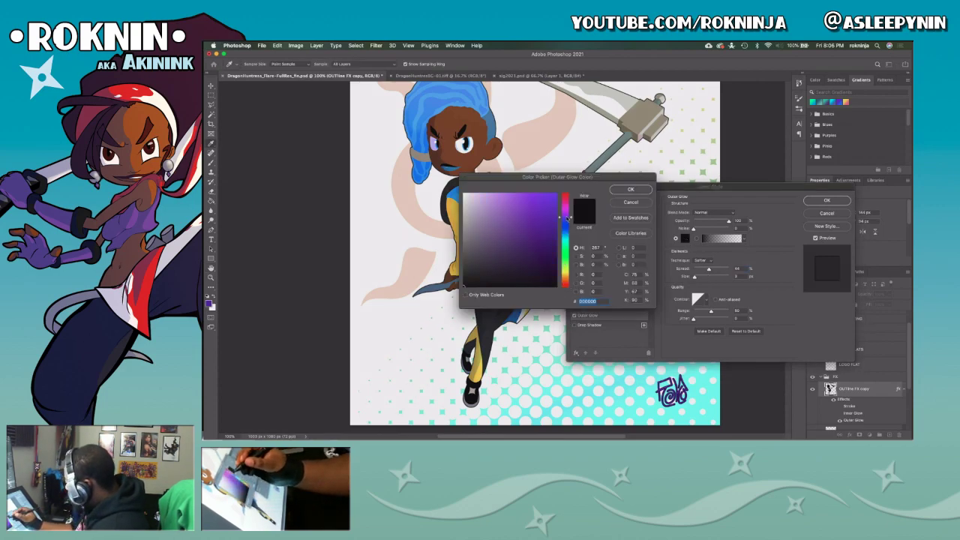
{"action": "left_click", "coordinate": [557, 246]}
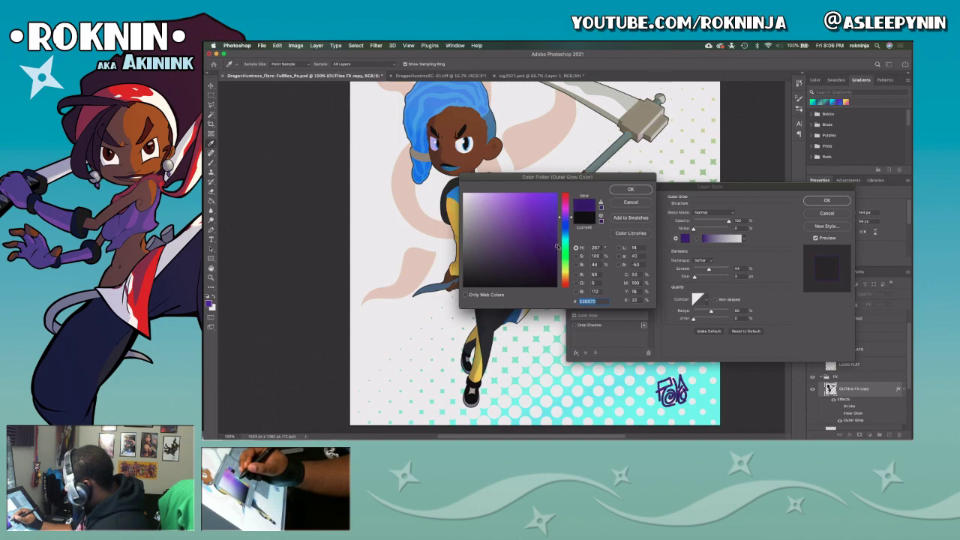
{"action": "left_click", "coordinate": [631, 189]}
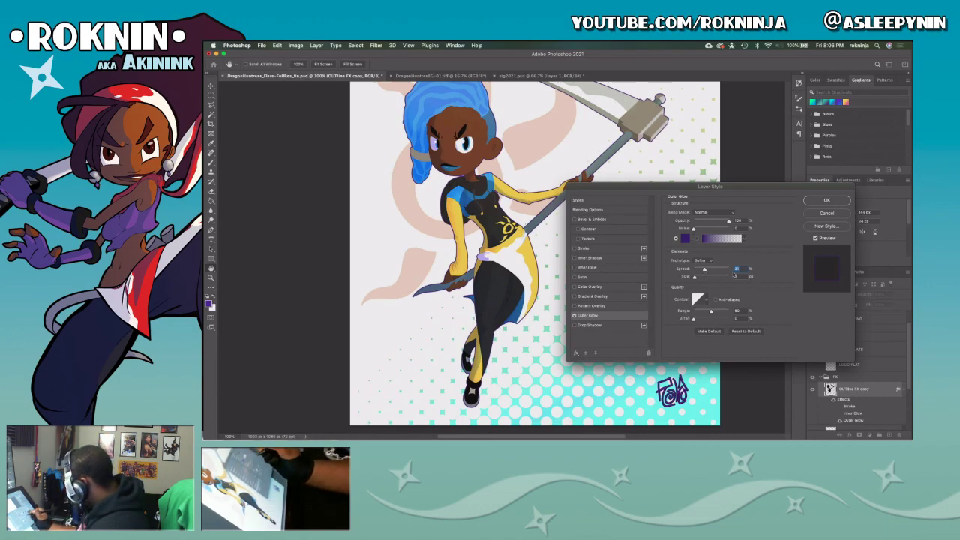
{"action": "left_click", "coordinate": [825, 200]}
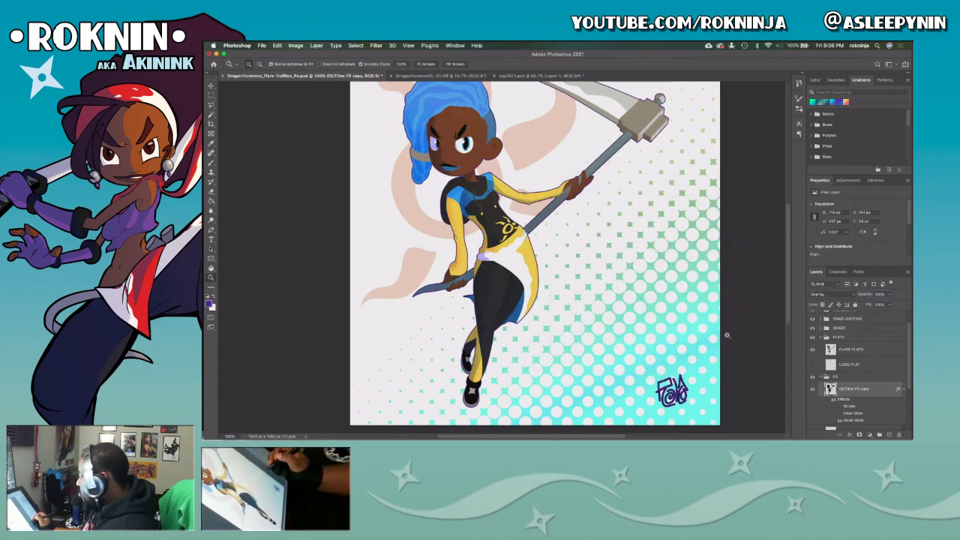
Check the outline around the whole character and lower the OUTline FX copy layer's opacity to roughly a third or less.
{"action": "scroll", "coordinate": [725, 336], "scroll_direction": "up", "scroll_amount": 3}
{"action": "left_click_drag", "start_coordinate": [476, 106], "coordinate": [637, 327]}
{"action": "scroll", "coordinate": [637, 327], "scroll_direction": "down", "scroll_amount": 3}
{"action": "scroll", "coordinate": [590, 300], "scroll_direction": "right", "scroll_amount": 3}
{"action": "scroll", "coordinate": [590, 300], "scroll_direction": "down", "scroll_amount": 1}
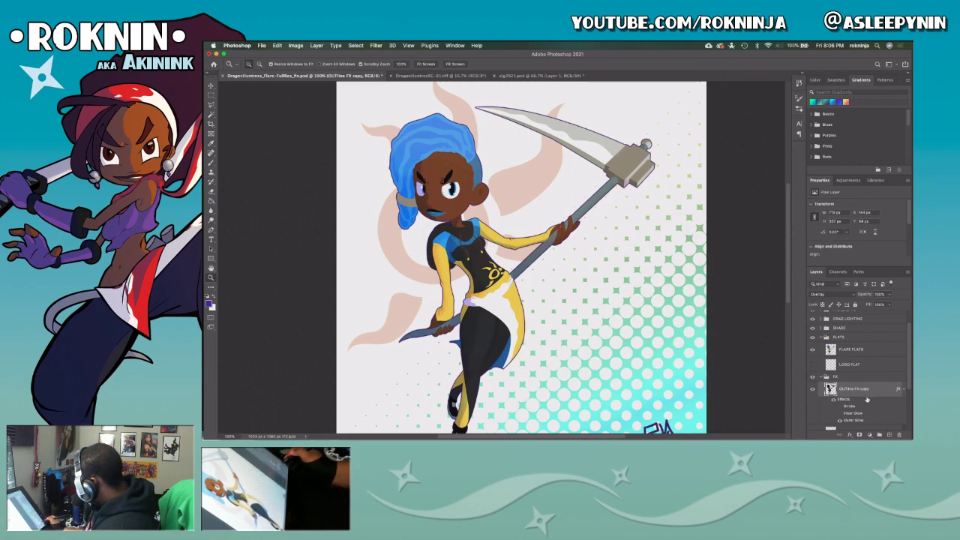
{"action": "mouse_move", "coordinate": [864, 296]}
{"action": "left_mouse_down"}
{"action": "mouse_move", "coordinate": [852, 299]}
{"action": "mouse_move", "coordinate": [861, 299]}
{"action": "left_mouse_up"}
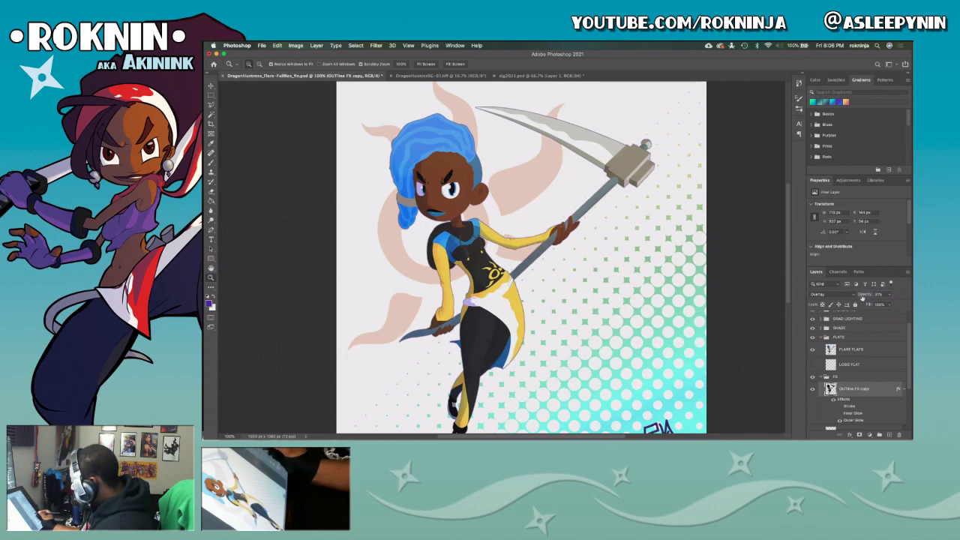
{"action": "left_click", "coordinate": [864, 299]}
{"action": "key", "text": "Return"}
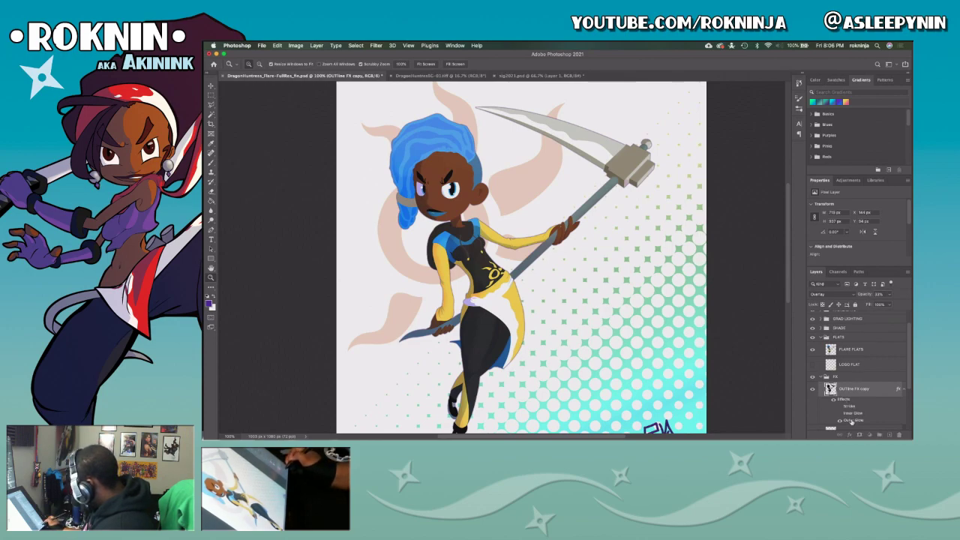
Enlarge the OUTline FX copy layer's outer glow a little and soften its spread to about 18%.
{"action": "double_click", "coordinate": [852, 421]}
{"action": "left_click_drag", "start_coordinate": [694, 277], "coordinate": [697, 279]}
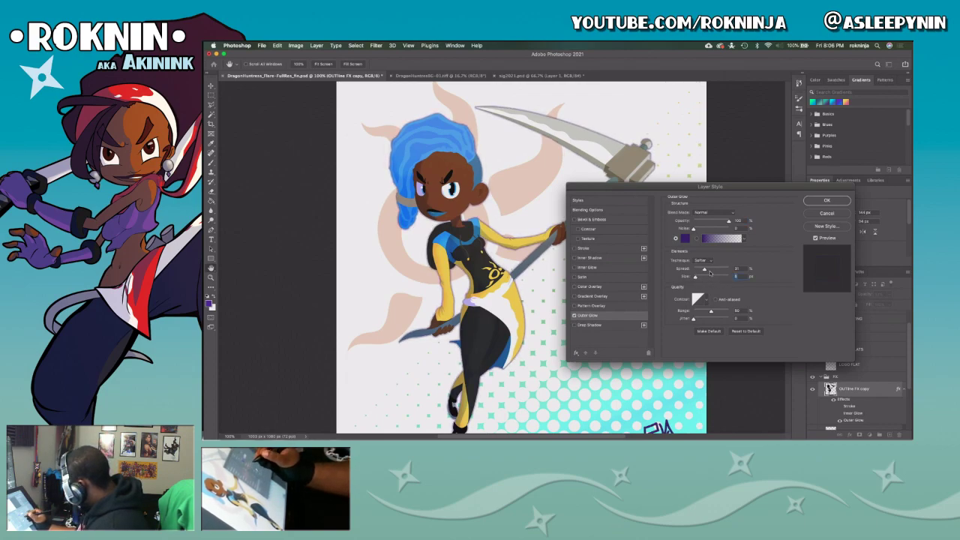
{"action": "left_click_drag", "start_coordinate": [703, 268], "coordinate": [701, 273]}
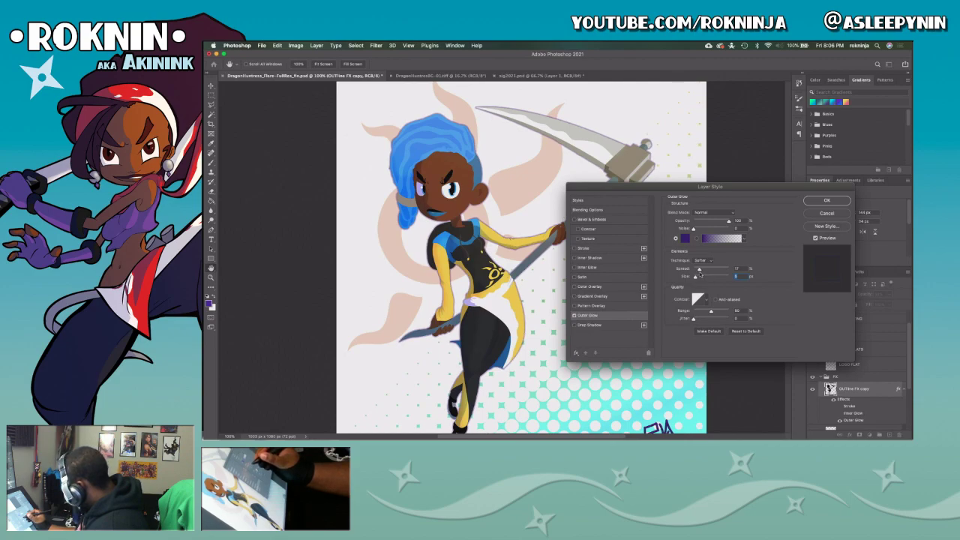
{"action": "left_click_drag", "start_coordinate": [699, 274], "coordinate": [701, 275]}
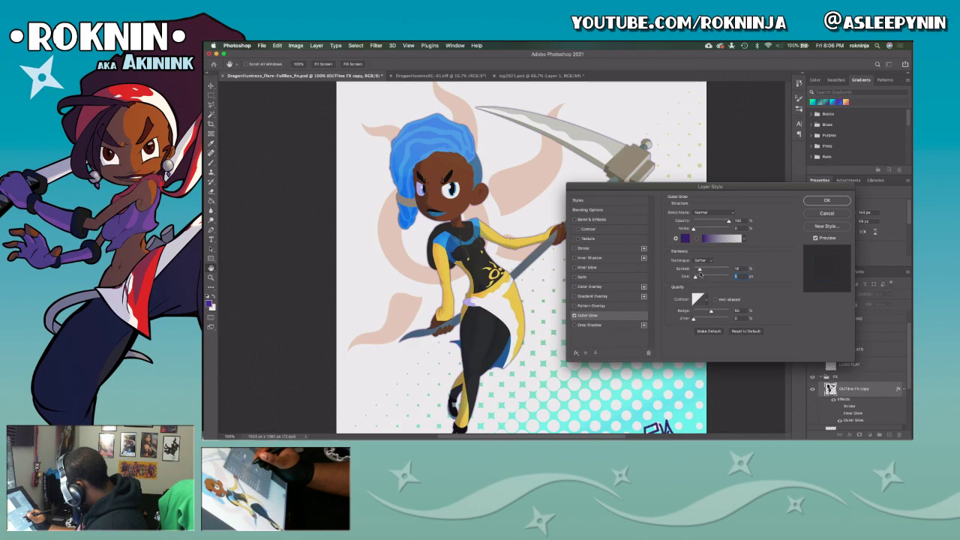
{"action": "left_click", "coordinate": [826, 200]}
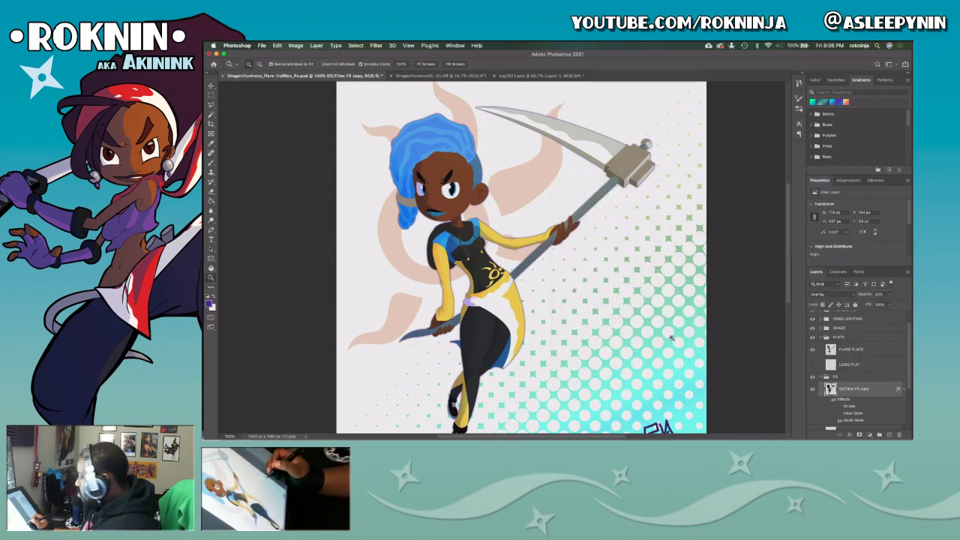
Save the reduced artwork on the computer as DragonHuntress_Flare-1080p-wo_fin.psd with maximized compatibility.
{"action": "key", "text": "super+minus"}
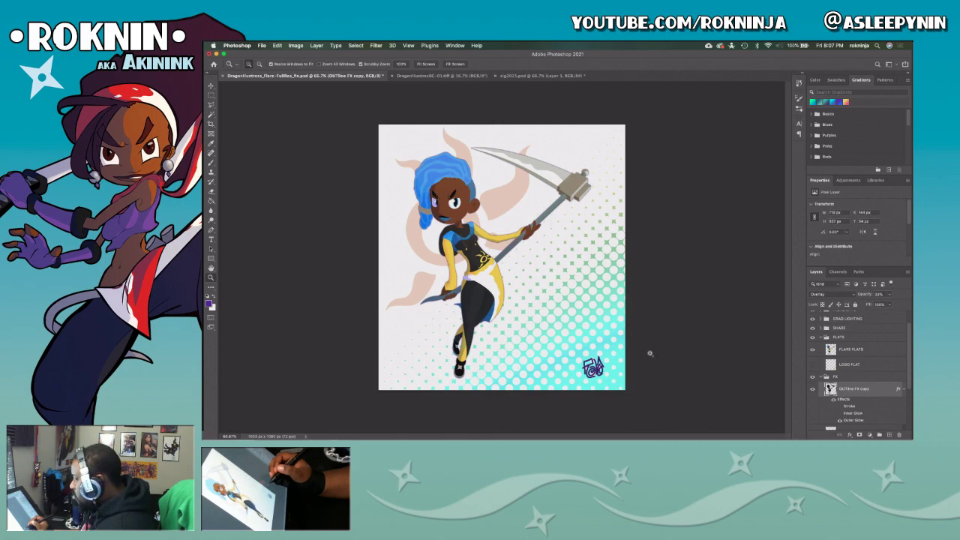
{"action": "key", "text": "super+shift+s"}
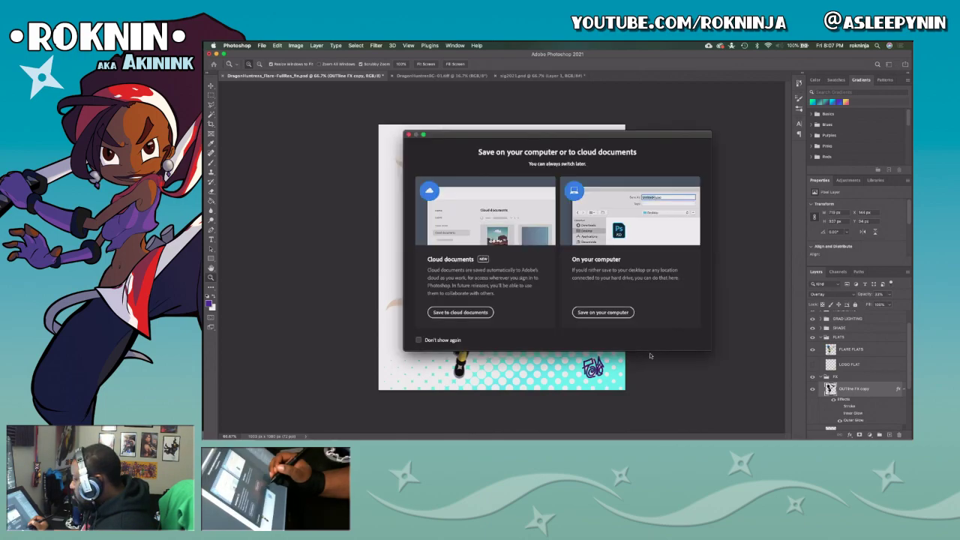
{"action": "left_click", "coordinate": [619, 317]}
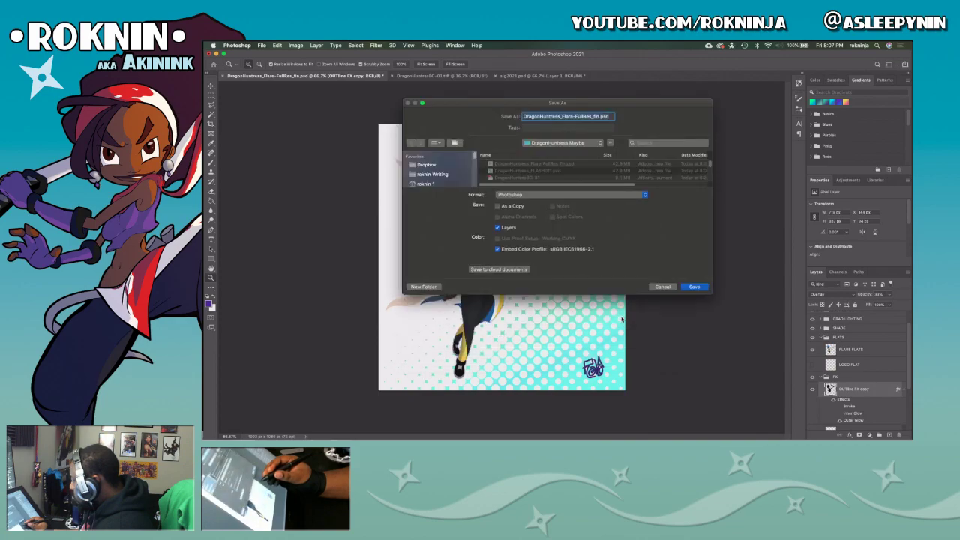
{"action": "left_click", "coordinate": [592, 118]}
{"action": "left_click_drag", "start_coordinate": [593, 122], "coordinate": [576, 124]}
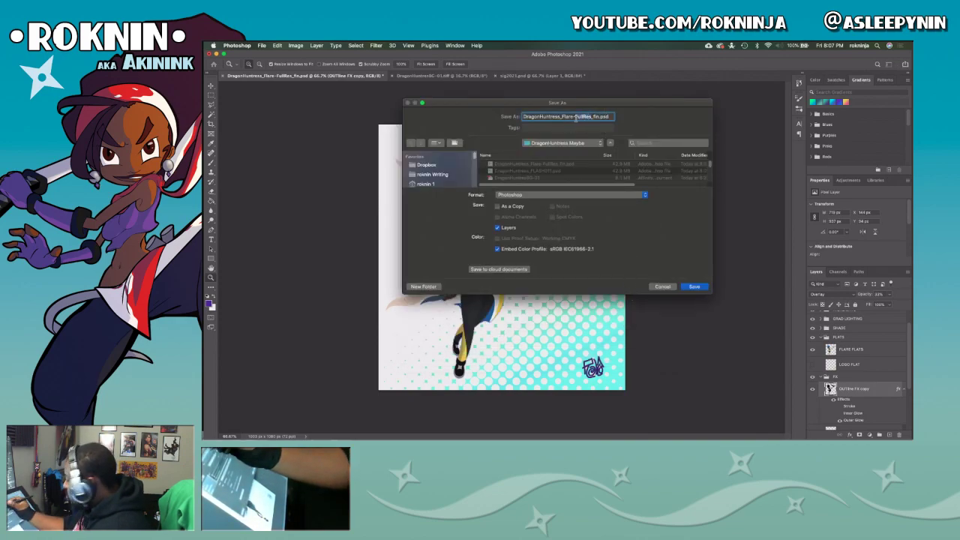
{"action": "type", "text": "1080p-wa"}
{"action": "key", "text": "Return"}
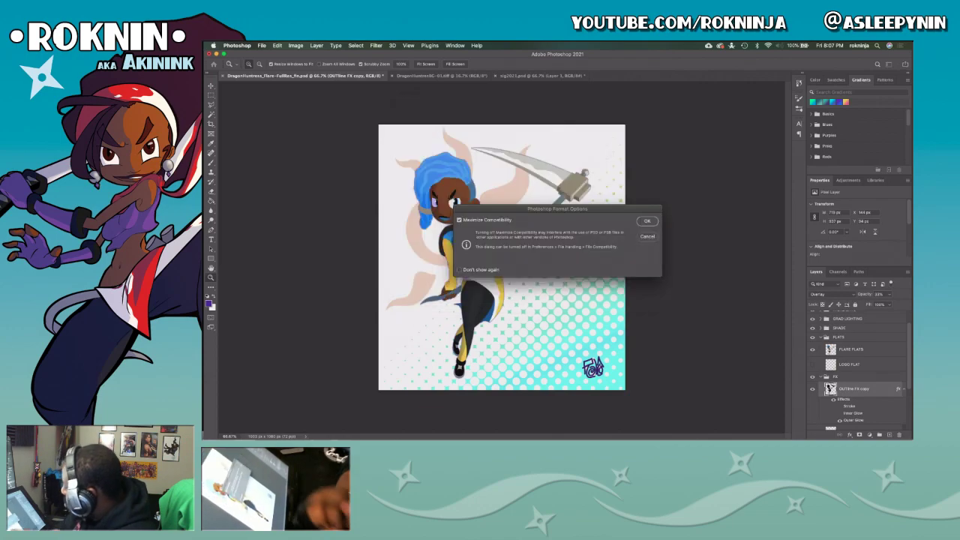
{"action": "left_click", "coordinate": [651, 224]}
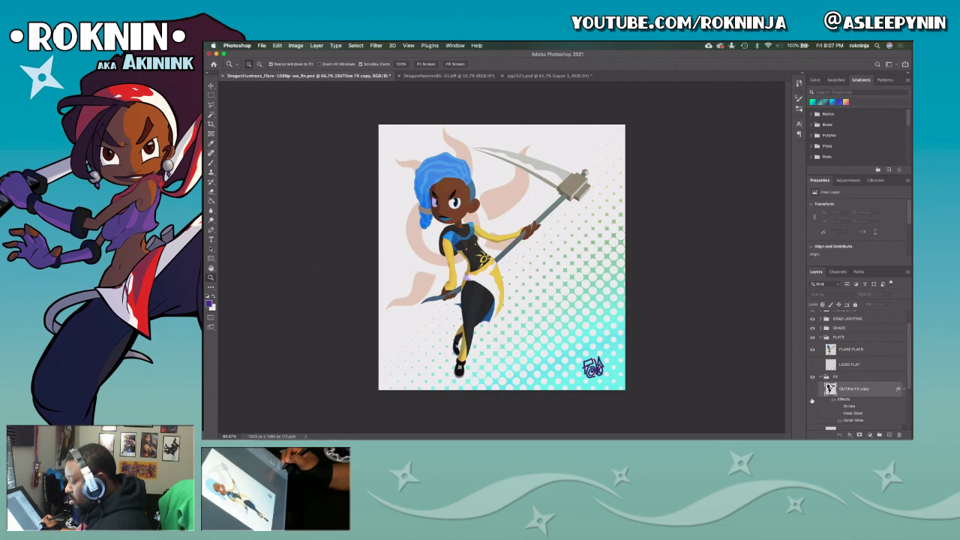
Save a second version as DragonHuntress_Flare-1080p-no_fin.psd with the OUTline FX copy layer hidden.
{"action": "key", "text": "super+shift+s"}
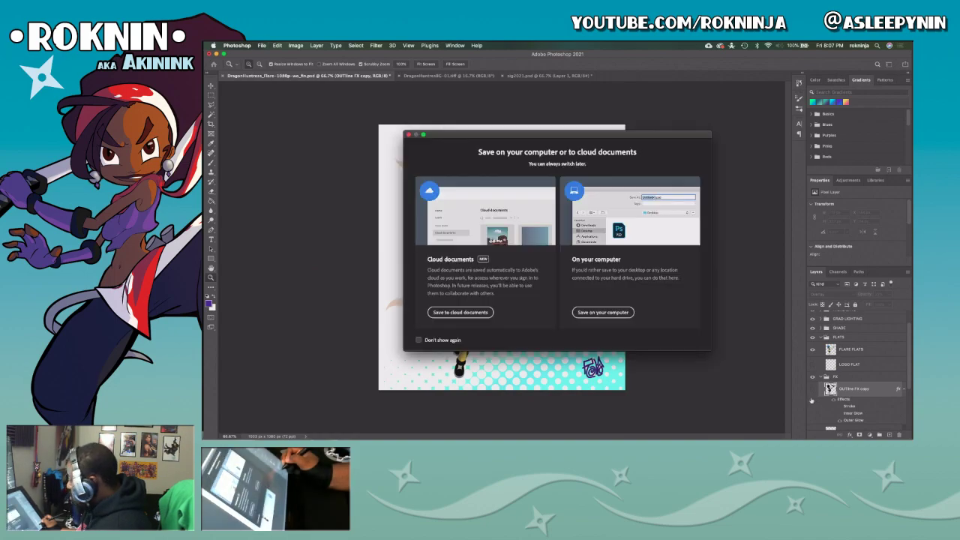
{"action": "left_click", "coordinate": [616, 317]}
{"action": "left_click", "coordinate": [598, 117]}
{"action": "key", "text": "BackSpace"}
{"action": "type", "text": "n"}
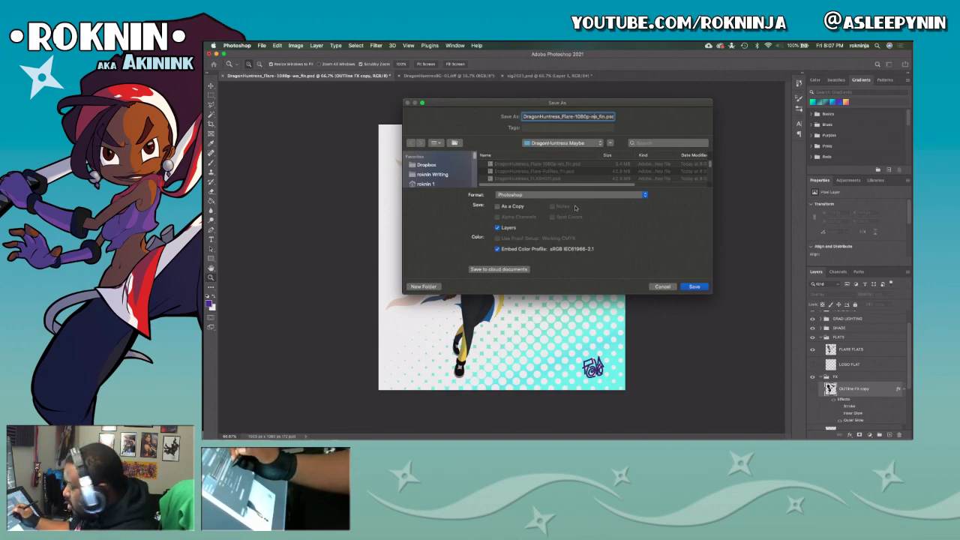
{"action": "key", "text": "Return"}
{"action": "left_click", "coordinate": [647, 221]}
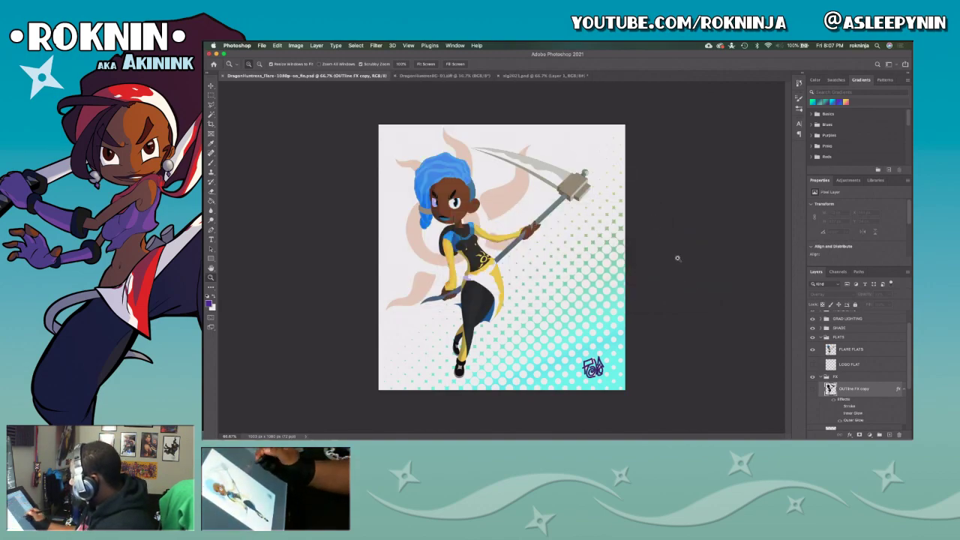
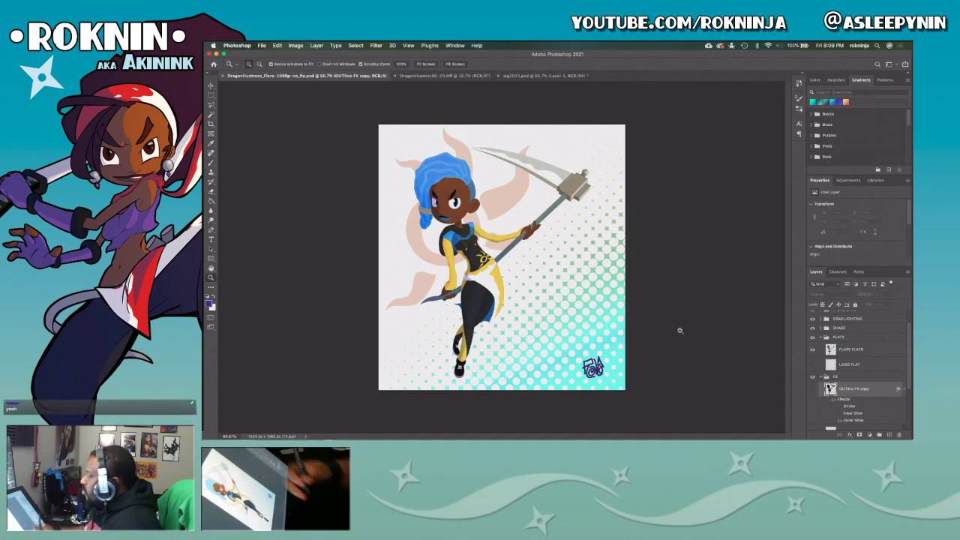
Close the sig2021.psd signature document with its changes saved, and close the DragonHuntressBG-01.tiff background document.
{"action": "left_click", "coordinate": [499, 76]}
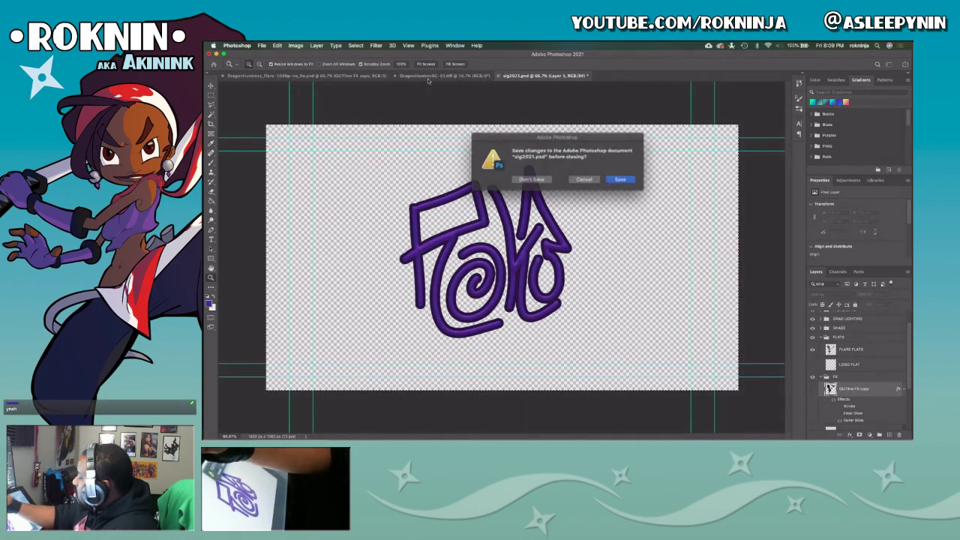
{"action": "left_click", "coordinate": [618, 179]}
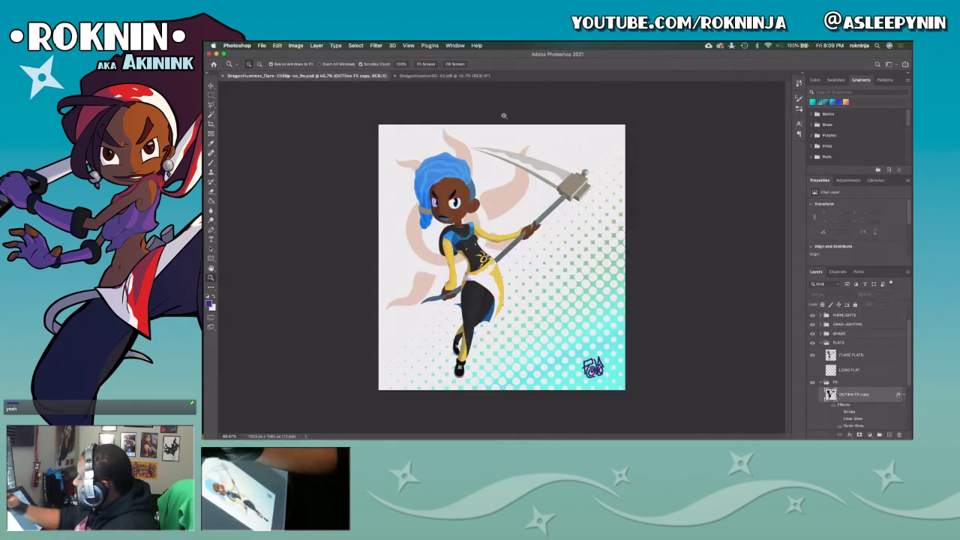
{"action": "left_click", "coordinate": [396, 76]}
{"action": "left_click", "coordinate": [396, 77]}
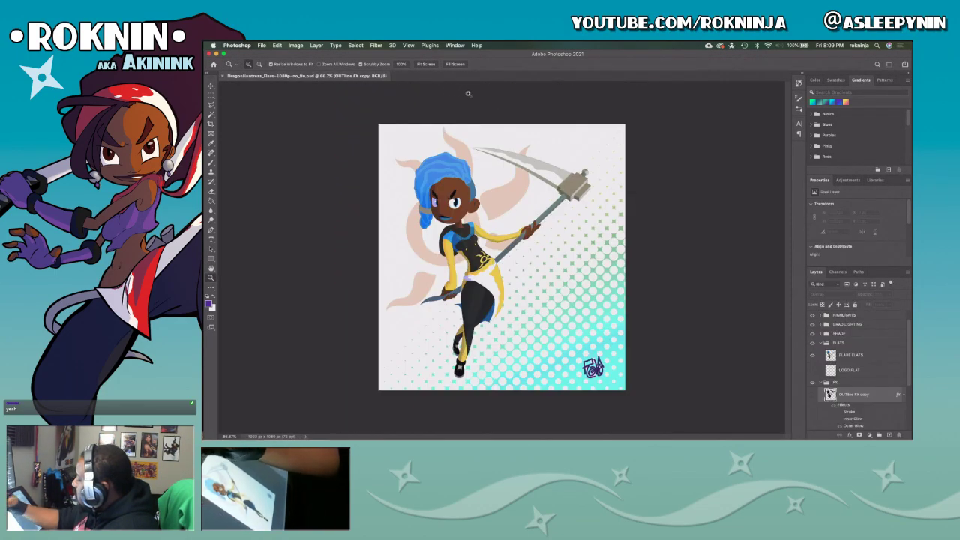
Reopen the recent files DragonHuntress_Flare-1080p-wo_fin.psd and DragonHuntress_Flare-FullRes_fin.psd.
{"action": "left_click", "coordinate": [276, 45]}
{"action": "mouse_move", "coordinate": [262, 45]}
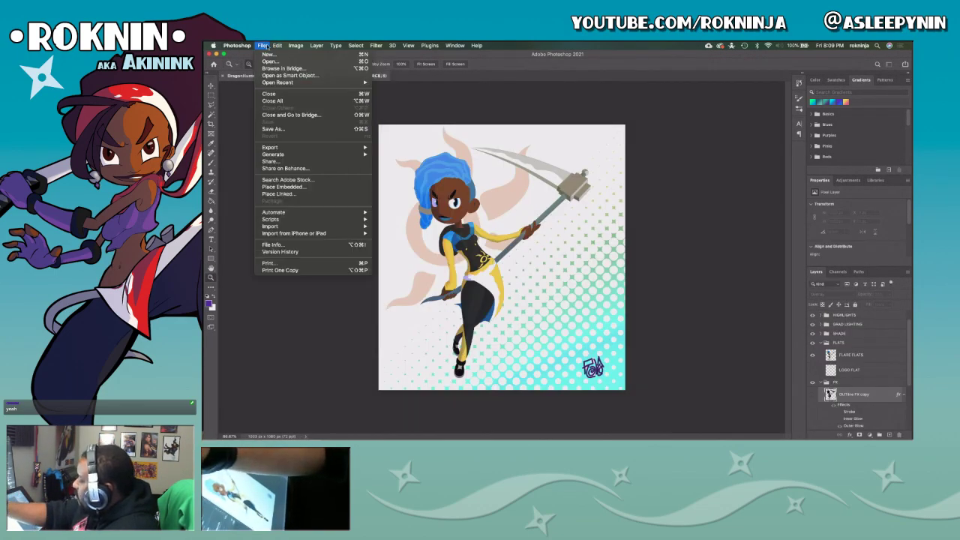
{"action": "mouse_move", "coordinate": [315, 83]}
{"action": "left_click", "coordinate": [476, 96]}
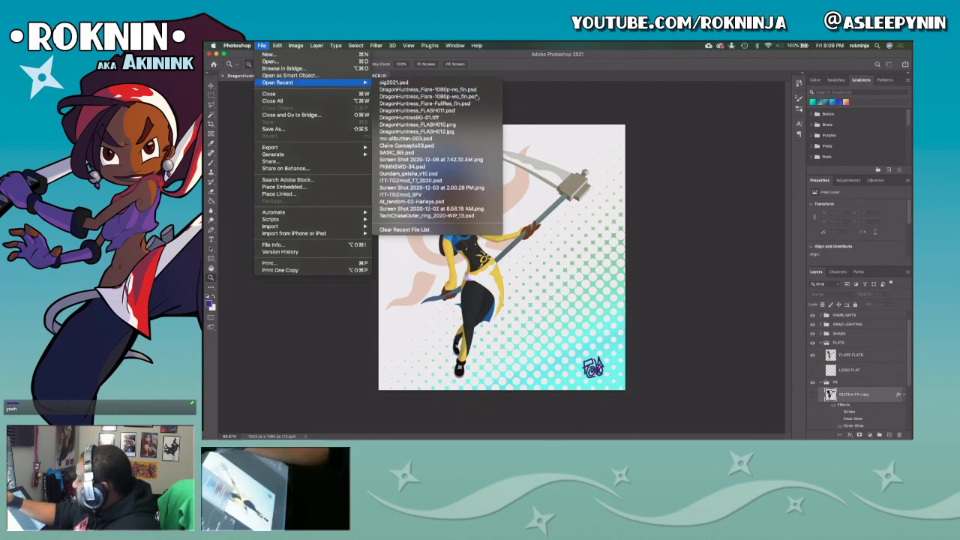
{"action": "left_click", "coordinate": [262, 45]}
{"action": "mouse_move", "coordinate": [300, 83]}
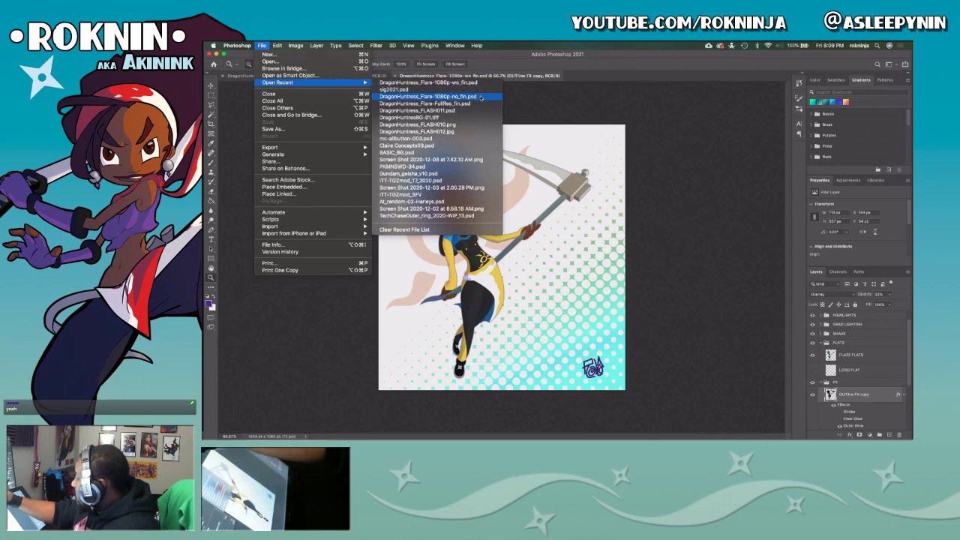
{"action": "left_click", "coordinate": [512, 111]}
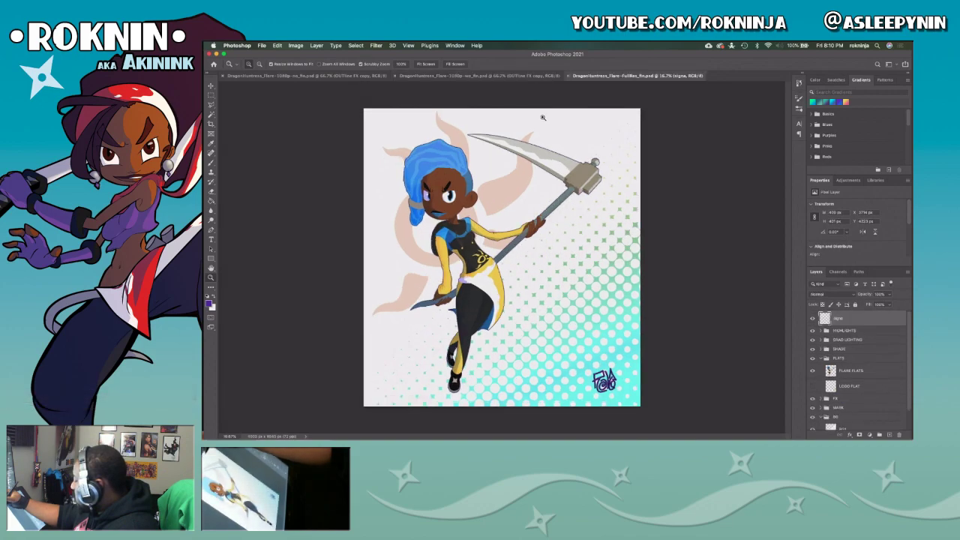
Compare the open versions and examine the full-resolution artwork's linework, face and dotted background at 100% and closer.
{"action": "left_click", "coordinate": [535, 76]}
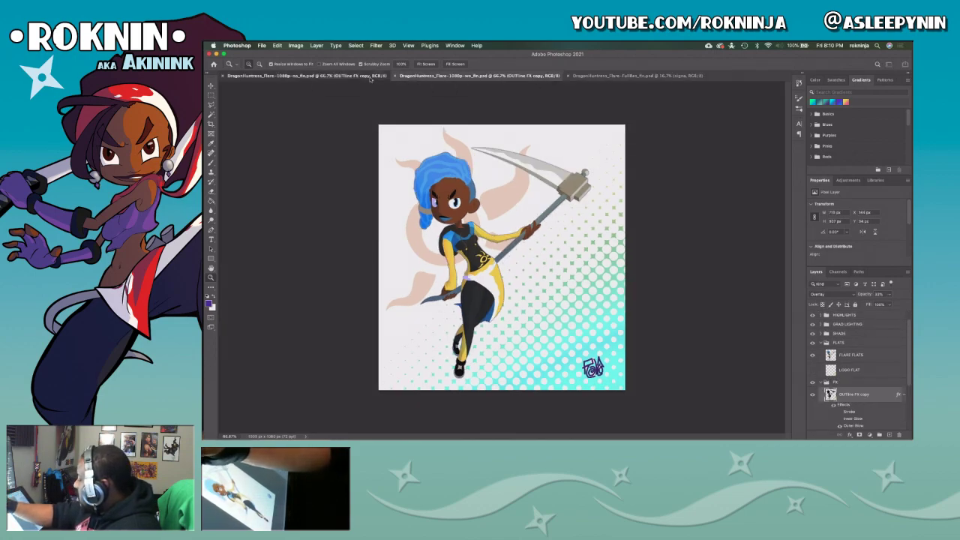
{"action": "left_click", "coordinate": [589, 76]}
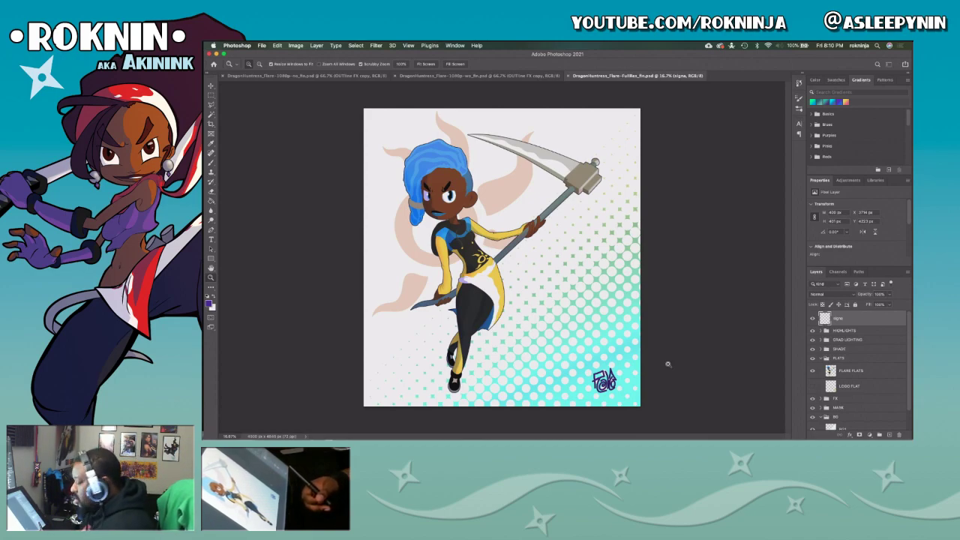
{"action": "left_click", "coordinate": [532, 289]}
{"action": "left_click", "coordinate": [532, 290]}
{"action": "left_click", "coordinate": [531, 290]}
{"action": "left_click", "coordinate": [532, 292]}
{"action": "left_click", "coordinate": [531, 297]}
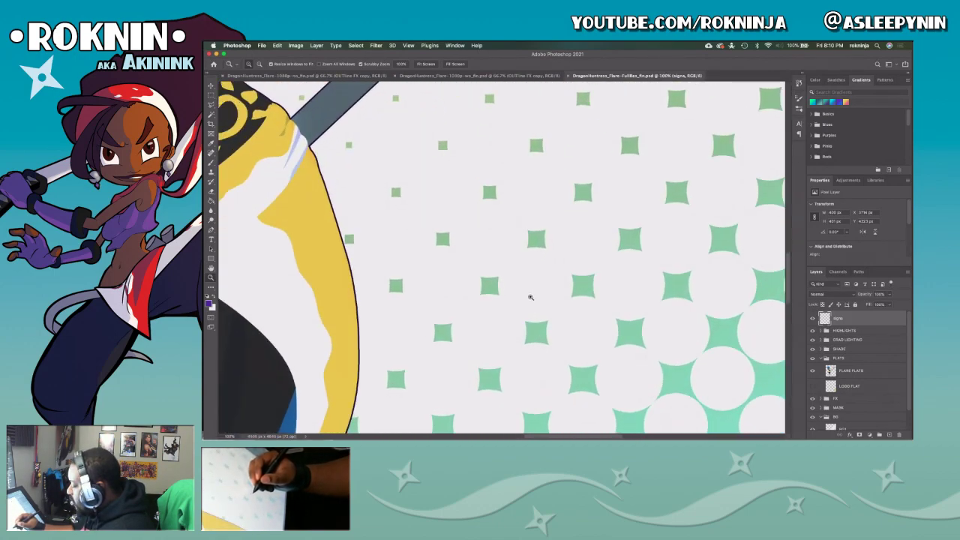
{"action": "mouse_move", "coordinate": [525, 315]}
{"action": "left_mouse_down"}
{"action": "mouse_move", "coordinate": [636, 328]}
{"action": "mouse_move", "coordinate": [616, 383]}
{"action": "left_mouse_up"}
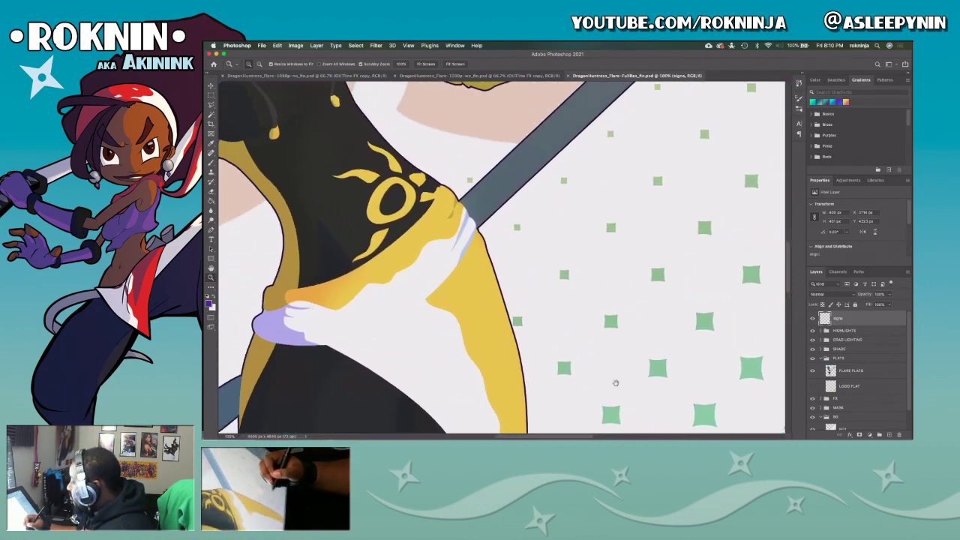
{"action": "left_click_drag", "start_coordinate": [570, 285], "coordinate": [593, 375]}
{"action": "left_click_drag", "start_coordinate": [577, 255], "coordinate": [592, 338]}
{"action": "left_click_drag", "start_coordinate": [581, 300], "coordinate": [597, 361]}
{"action": "left_click_drag", "start_coordinate": [577, 330], "coordinate": [596, 357]}
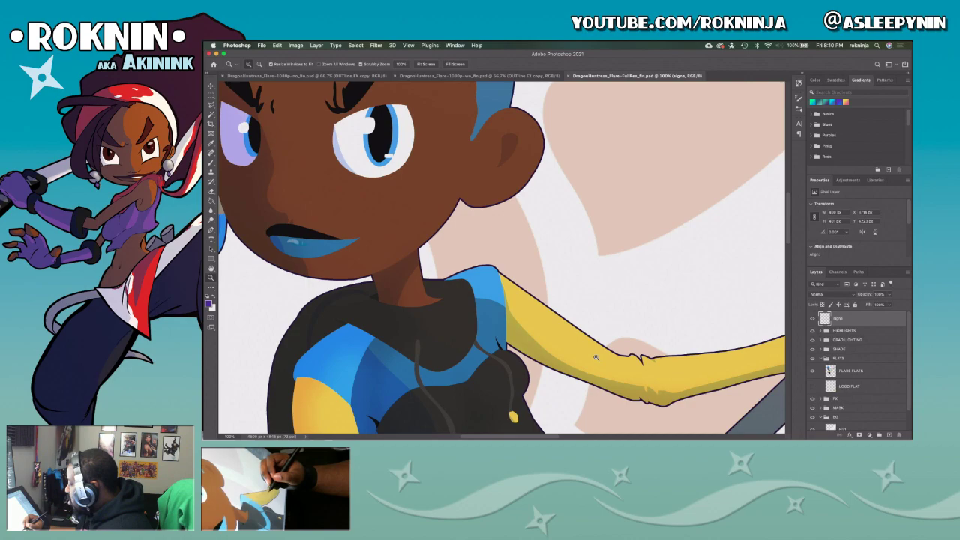
{"action": "left_click", "coordinate": [596, 358], "text": "alt"}
{"action": "left_click", "coordinate": [598, 355], "text": "alt"}
{"action": "left_click", "coordinate": [647, 345], "text": "alt"}
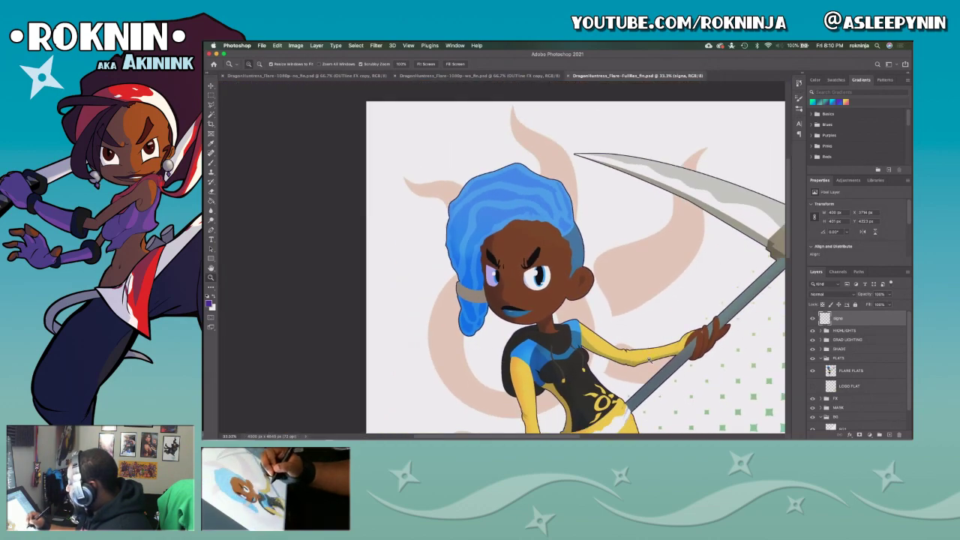
{"action": "left_click_drag", "start_coordinate": [737, 431], "coordinate": [634, 342]}
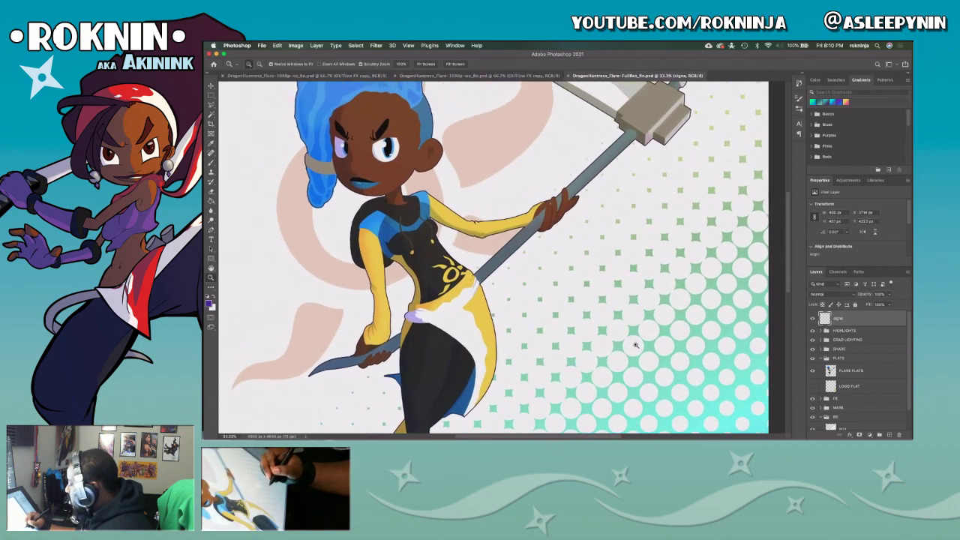
{"action": "scroll", "coordinate": [635, 343], "scroll_direction": "up", "scroll_amount": 1}
{"action": "scroll", "coordinate": [629, 322], "scroll_direction": "down", "scroll_amount": 3}
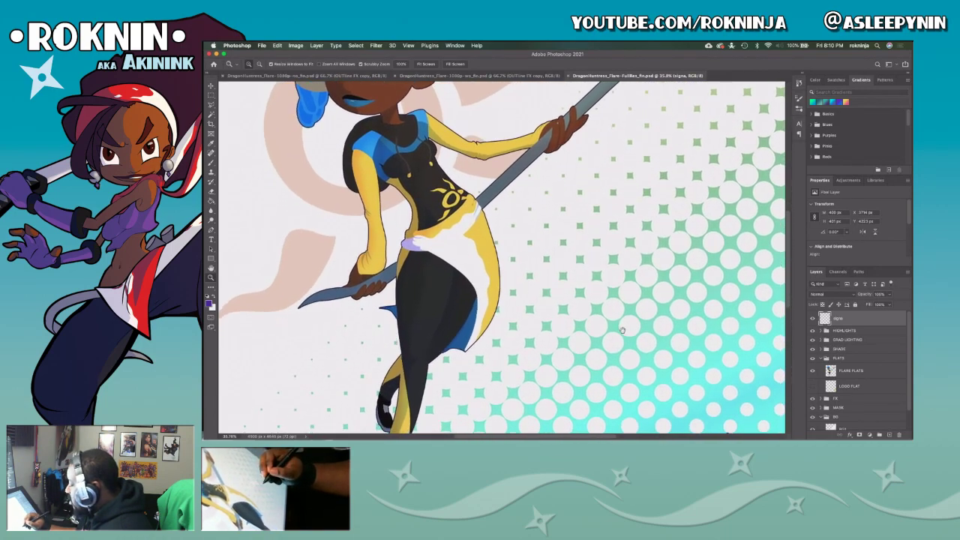
{"action": "scroll", "coordinate": [622, 330], "scroll_direction": "up", "scroll_amount": 5}
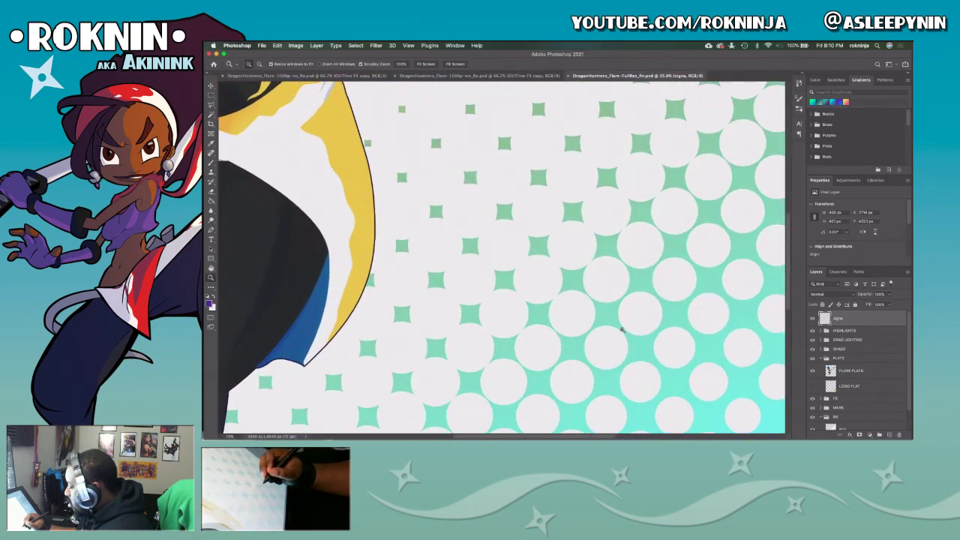
{"action": "scroll", "coordinate": [622, 330], "scroll_direction": "up", "scroll_amount": 4}
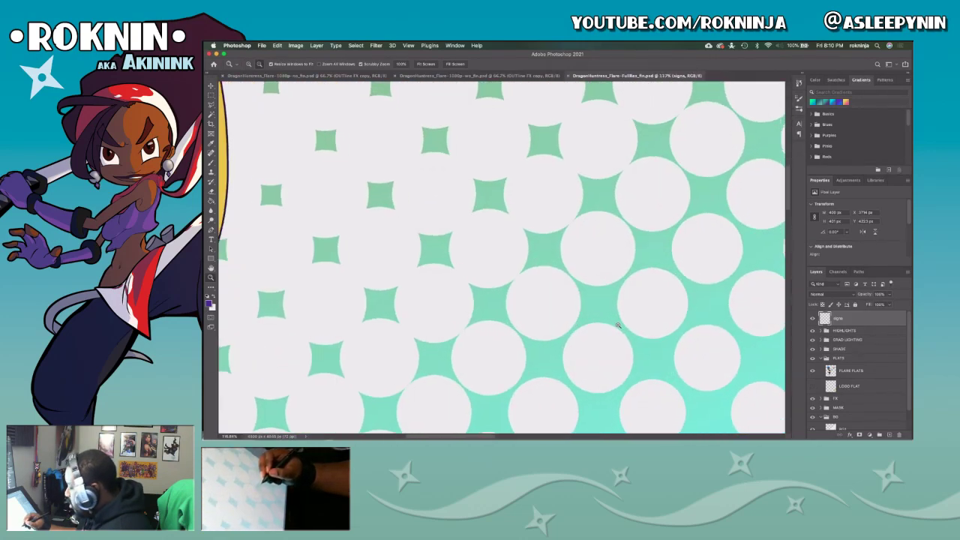
{"action": "scroll", "coordinate": [618, 324], "scroll_direction": "down", "scroll_amount": 8}
{"action": "scroll", "coordinate": [562, 369], "scroll_direction": "up", "scroll_amount": 3}
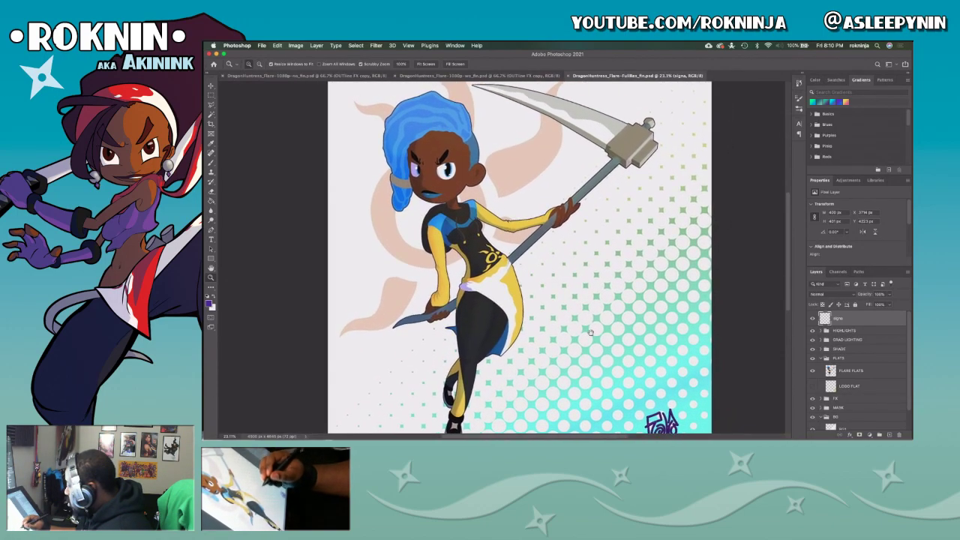
Resize the full-resolution artwork proportionally to a width of 2500 pixels, checking the outline in the preview.
{"action": "left_click", "coordinate": [295, 45]}
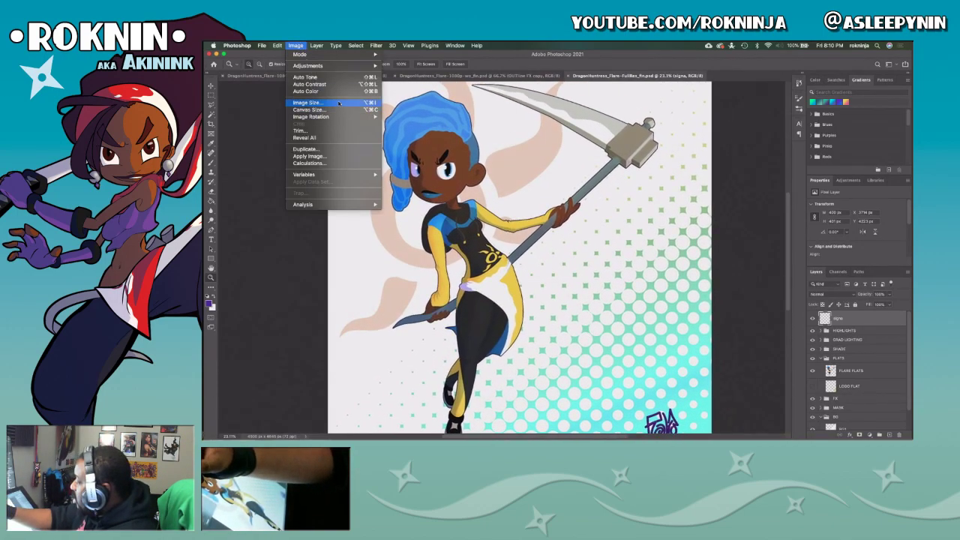
{"action": "left_click", "coordinate": [339, 104]}
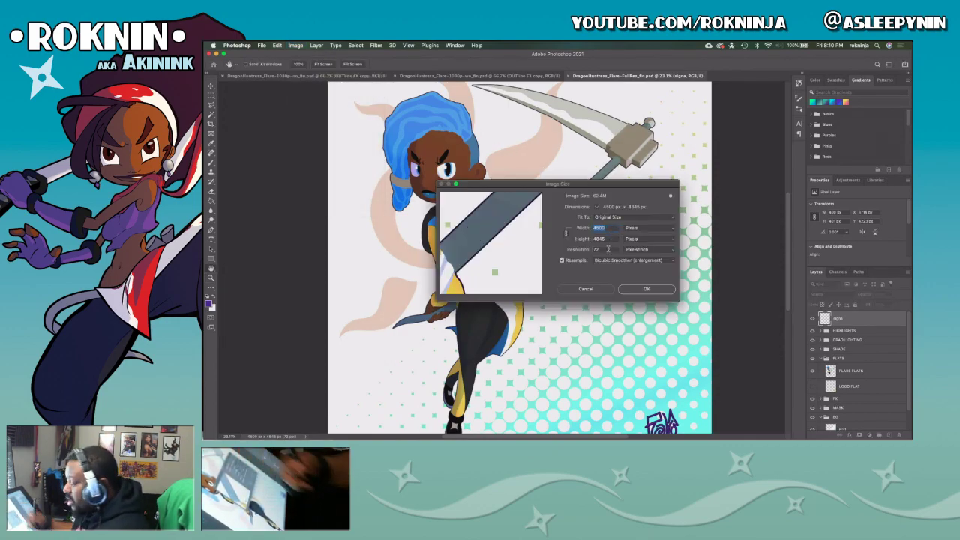
{"action": "type", "text": "25"}
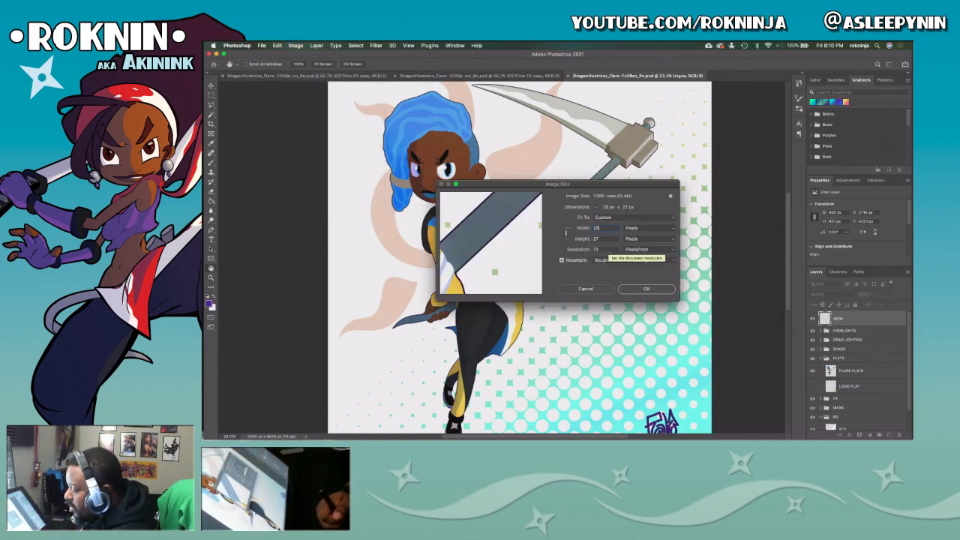
{"action": "type", "text": "0000"}
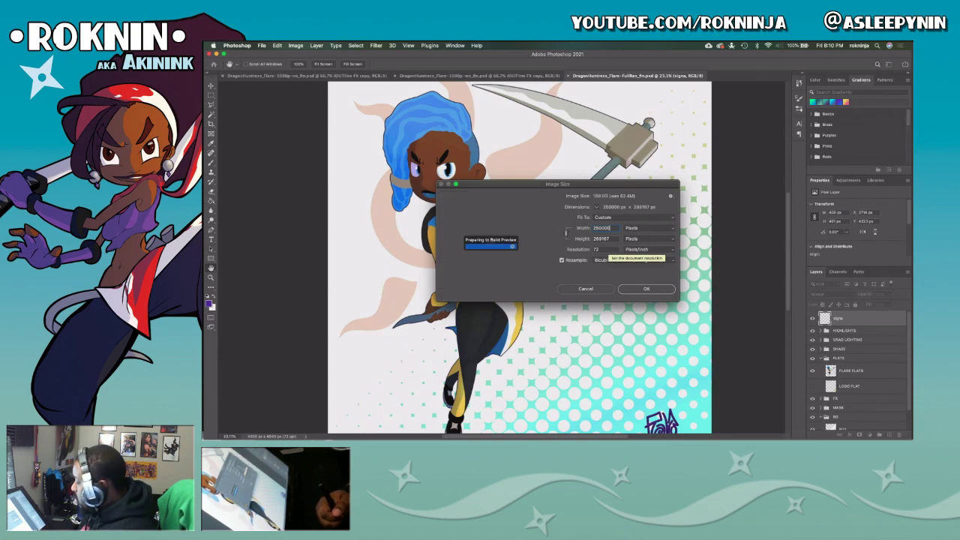
{"action": "key", "text": "BackSpace"}
{"action": "key", "text": "BackSpace"}
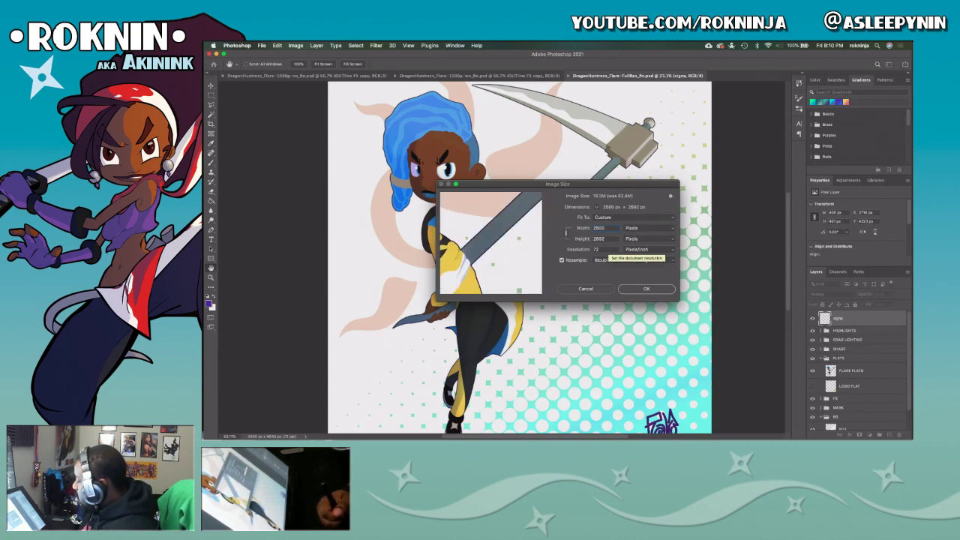
{"action": "left_click_drag", "start_coordinate": [495, 240], "coordinate": [512, 262]}
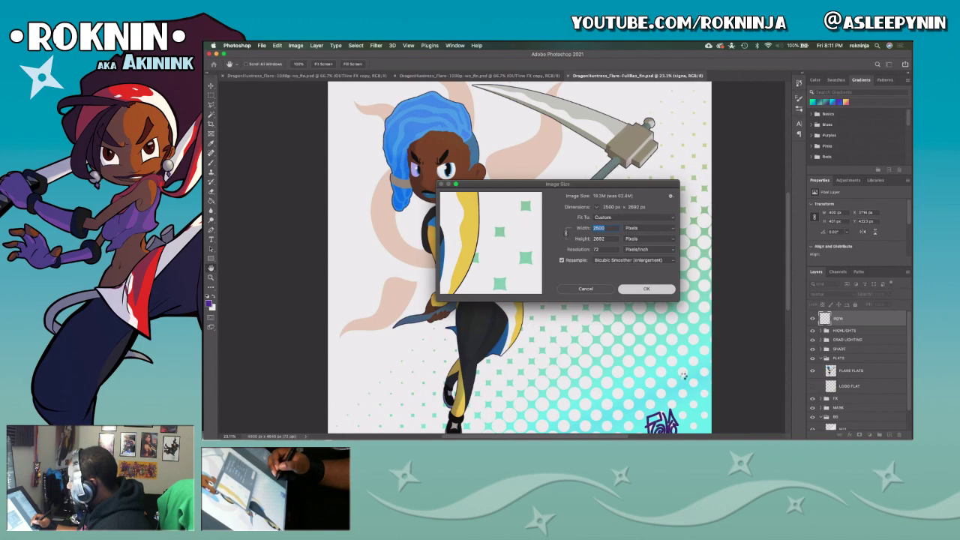
{"action": "key", "text": "Return"}
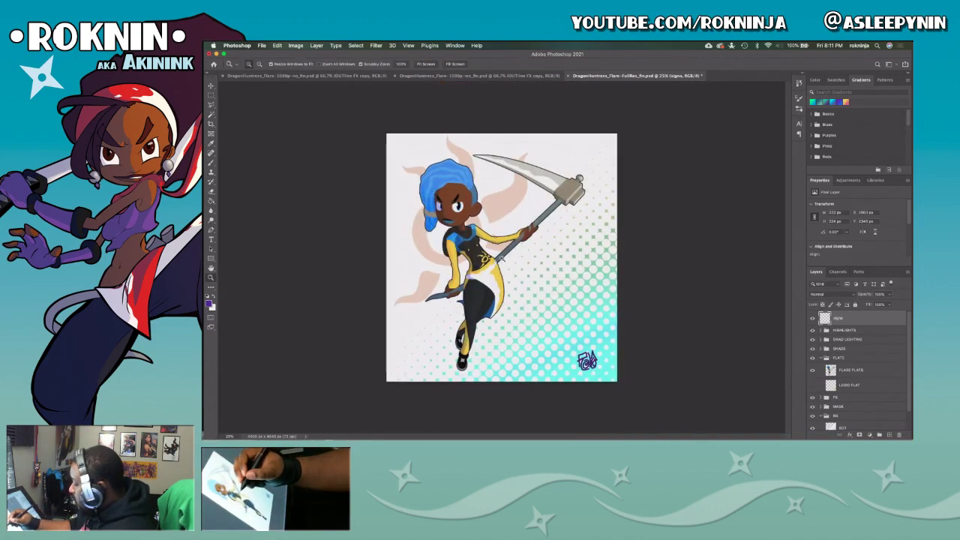
Inspect the resized artwork at 100% around the legs, torso and face, and check its pixel dimensions.
{"action": "left_click", "coordinate": [500, 258]}
{"action": "left_click", "coordinate": [519, 303]}
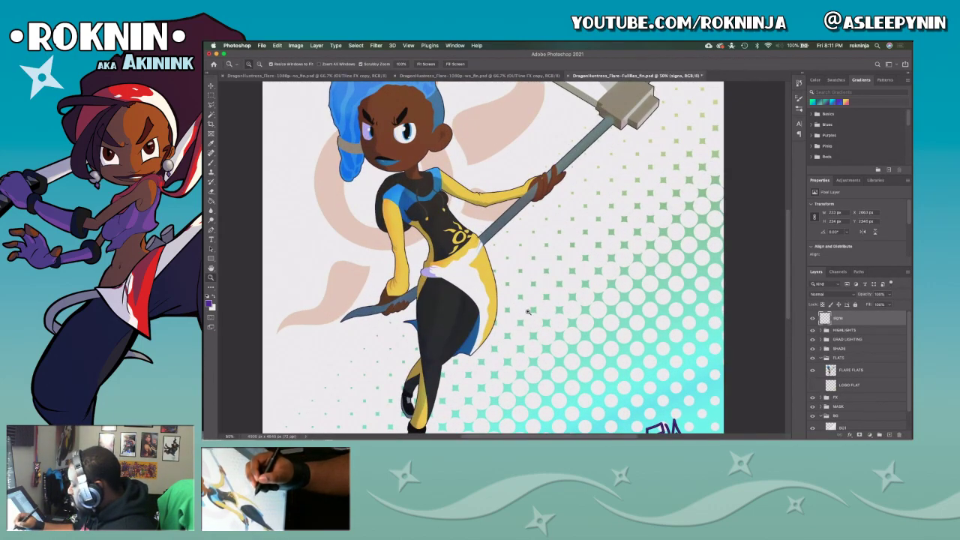
{"action": "left_click", "coordinate": [528, 310]}
{"action": "left_click", "coordinate": [528, 312]}
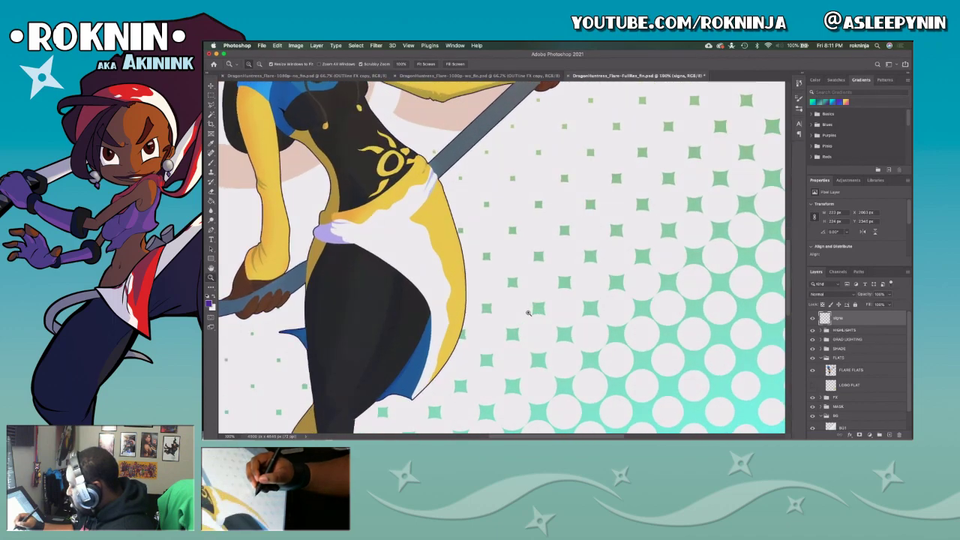
{"action": "left_click_drag", "start_coordinate": [518, 297], "coordinate": [592, 348]}
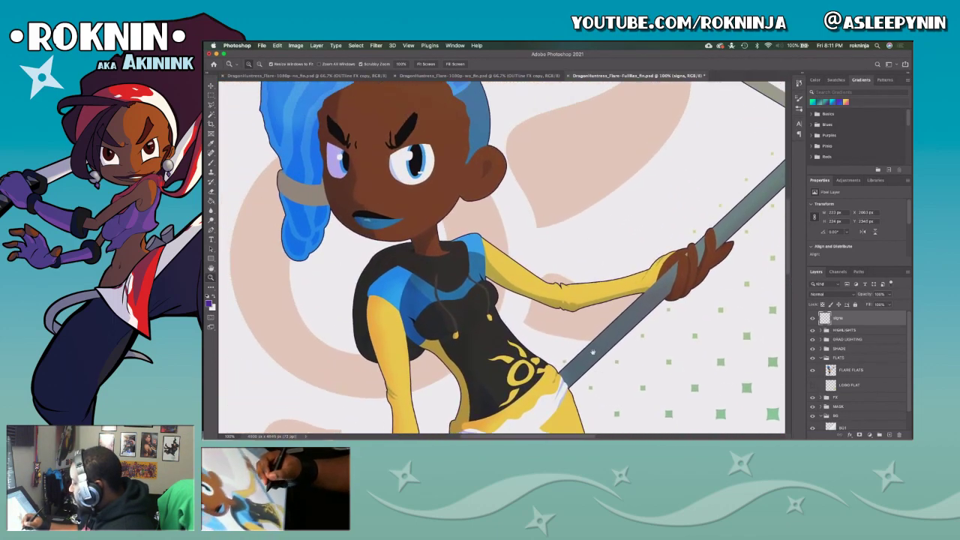
{"action": "left_click", "coordinate": [592, 349], "text": "alt"}
{"action": "left_click", "coordinate": [600, 354], "text": "alt"}
{"action": "left_click_drag", "start_coordinate": [637, 373], "coordinate": [579, 334]}
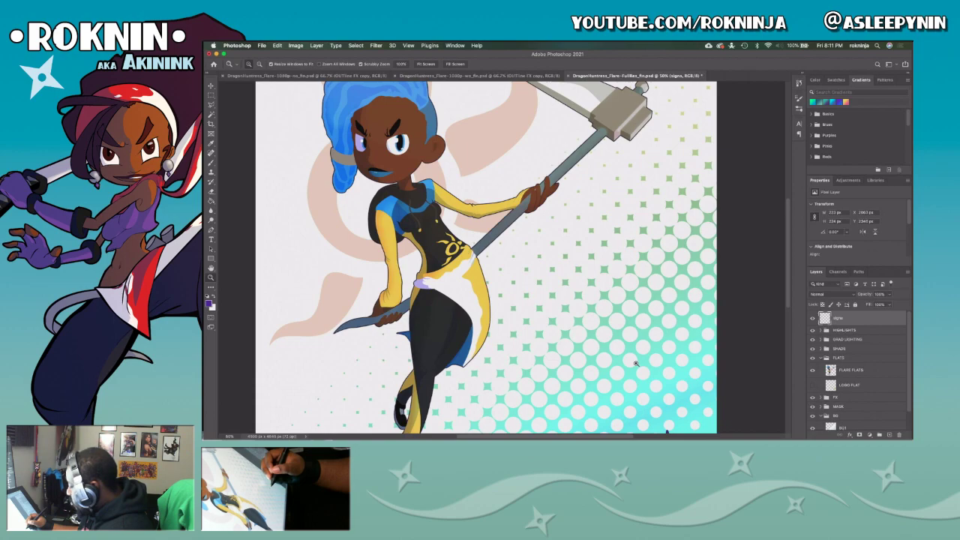
{"action": "left_click", "coordinate": [296, 45]}
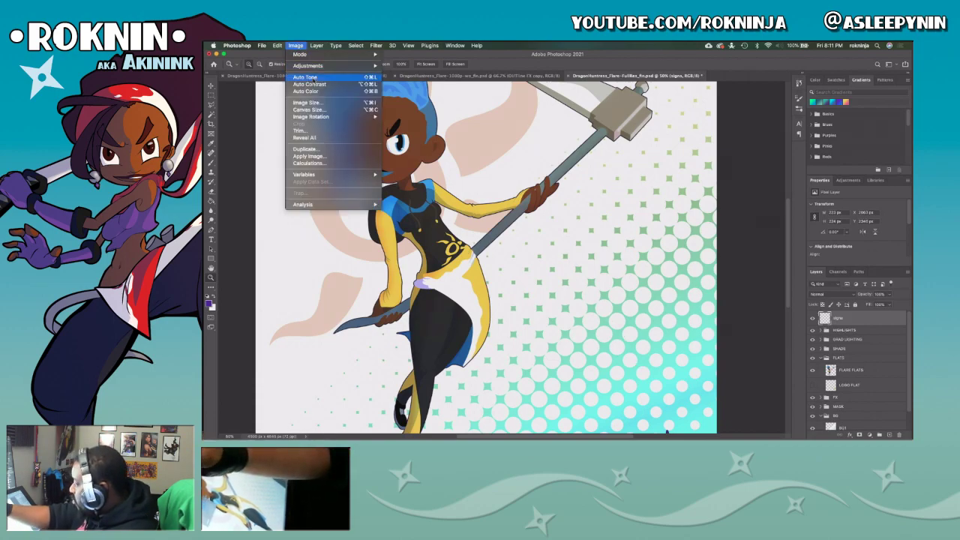
{"action": "left_click", "coordinate": [324, 102]}
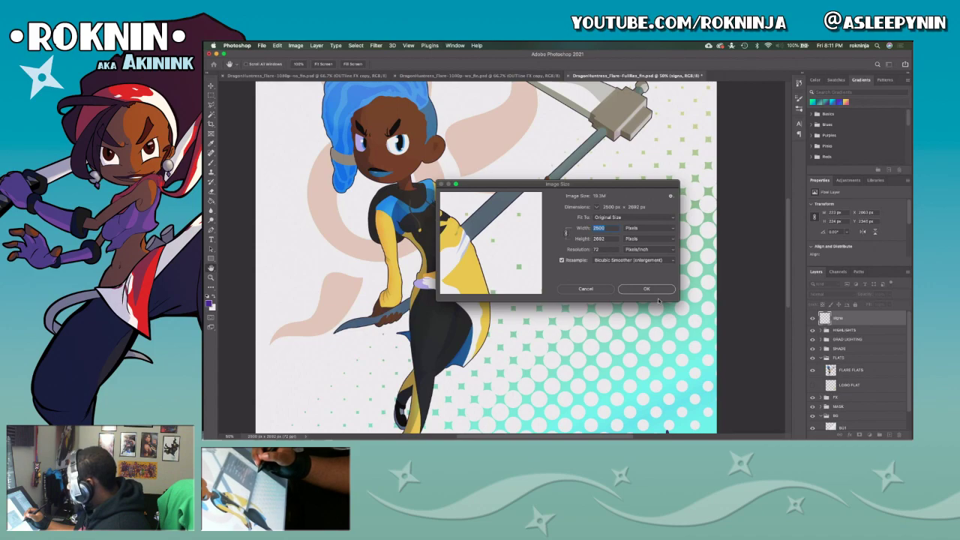
{"action": "left_click", "coordinate": [606, 291]}
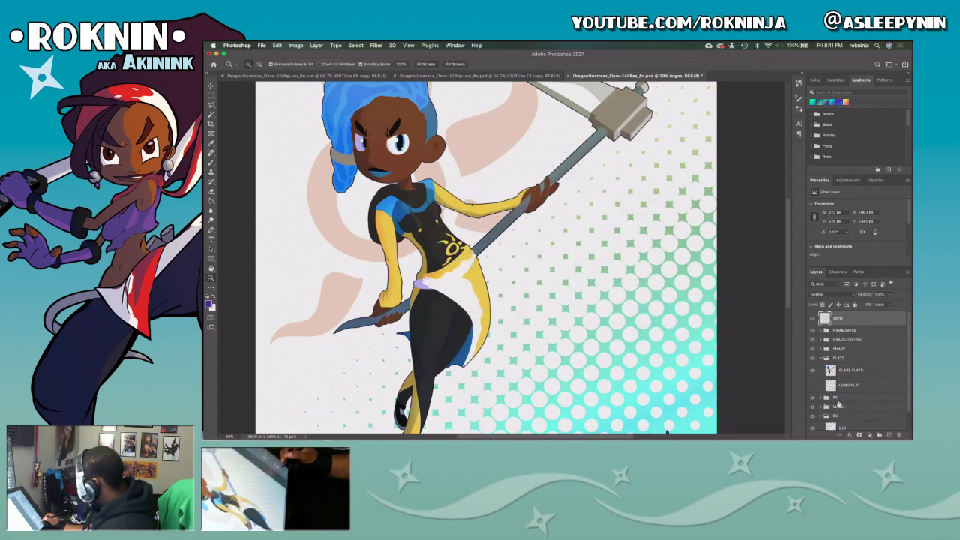
Save the resized artwork on the computer as DragonHuntress_Flare-2kres_fin.psd in Photoshop format.
{"action": "key", "text": "super+shift+s"}
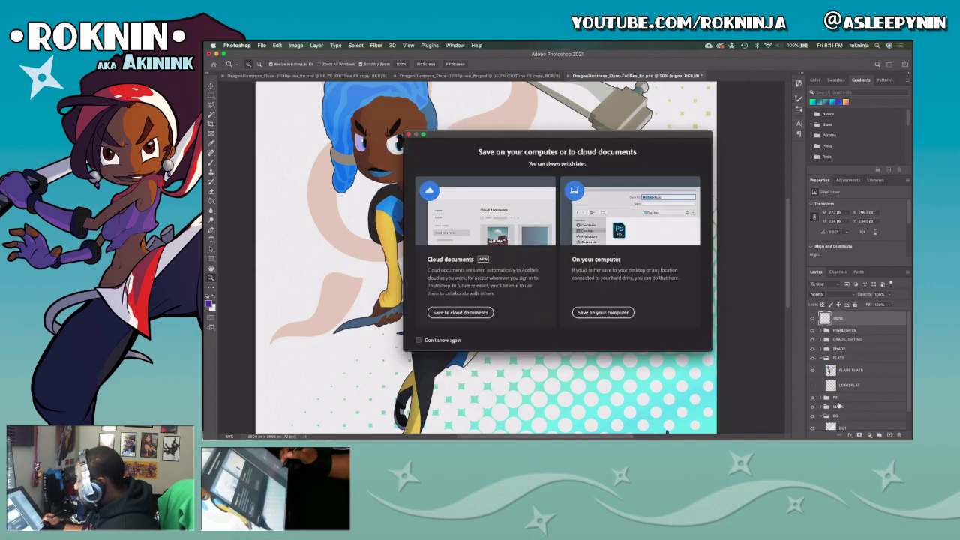
{"action": "left_click", "coordinate": [623, 313]}
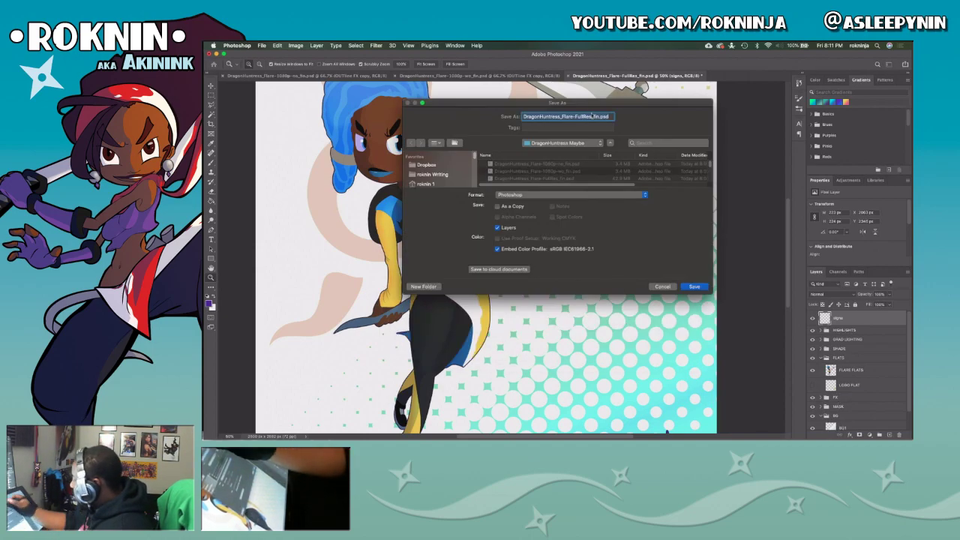
{"action": "left_click", "coordinate": [591, 117]}
{"action": "double_click", "coordinate": [587, 116]}
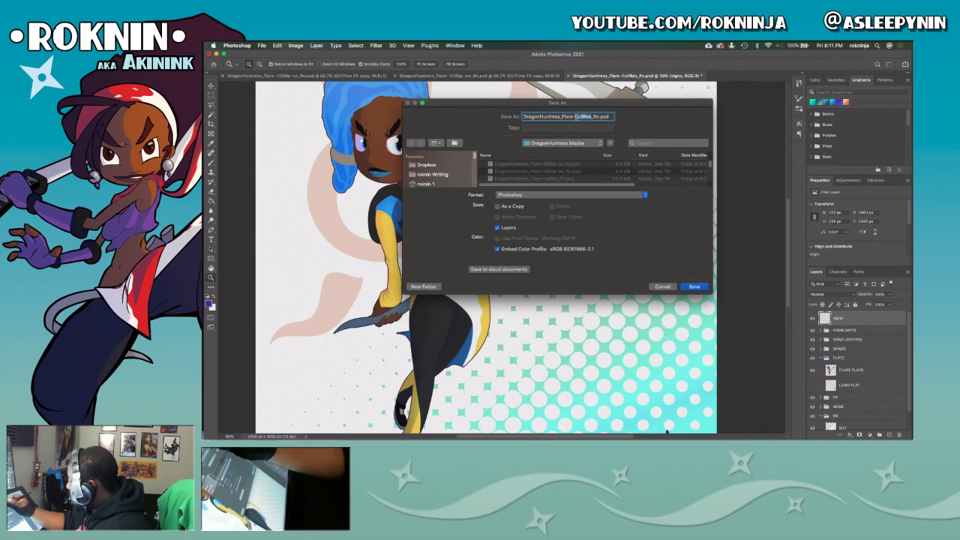
{"action": "type", "text": "2kres"}
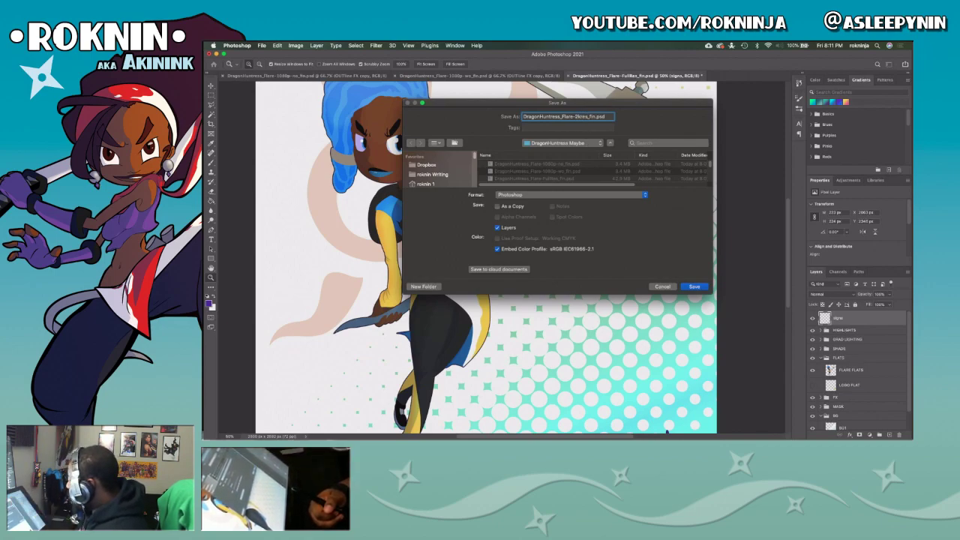
{"action": "key", "text": "Return"}
{"action": "key", "text": "Return"}
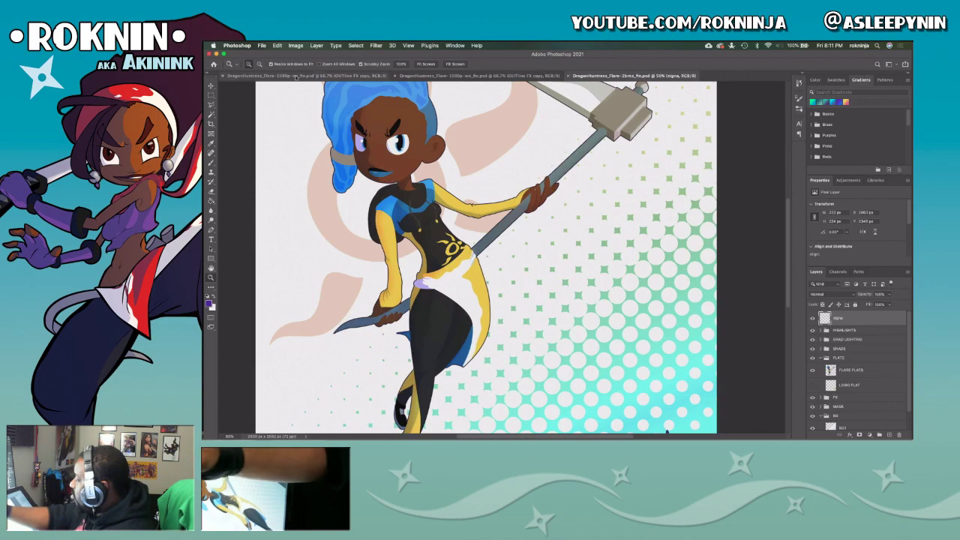
Save a large-file-size PNG copy of DragonHuntress_Flare-2kres_fin on the computer and close the document.
{"action": "left_click", "coordinate": [268, 47]}
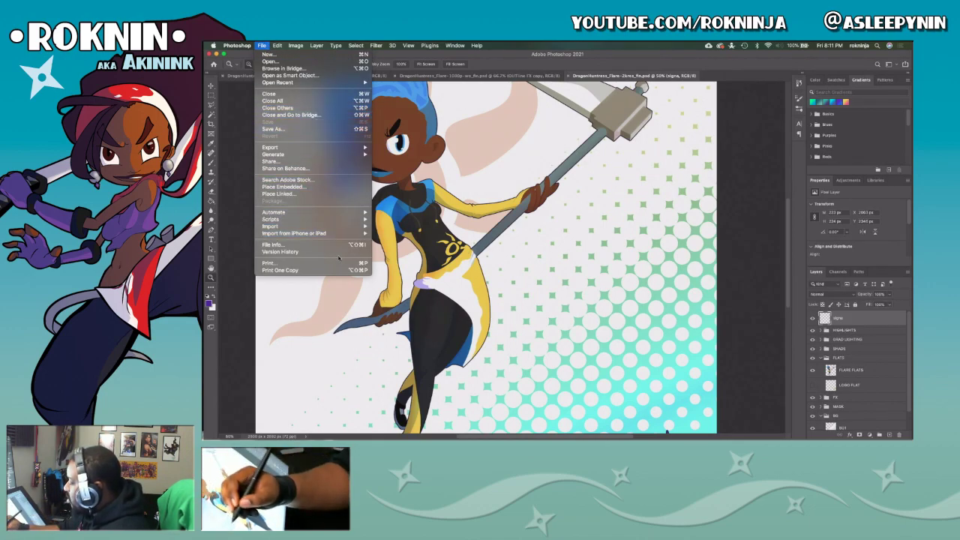
{"action": "left_click", "coordinate": [350, 132]}
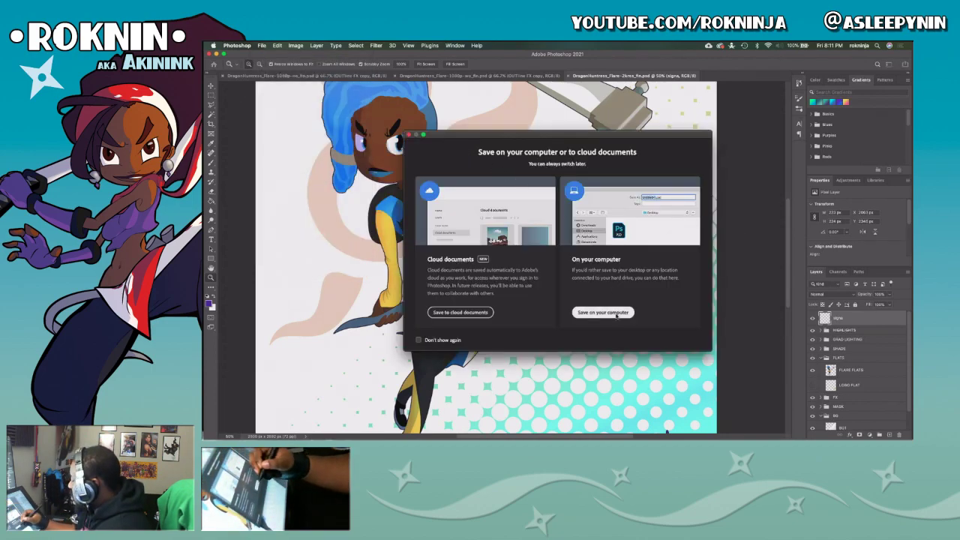
{"action": "left_click", "coordinate": [616, 314]}
{"action": "left_click", "coordinate": [590, 195]}
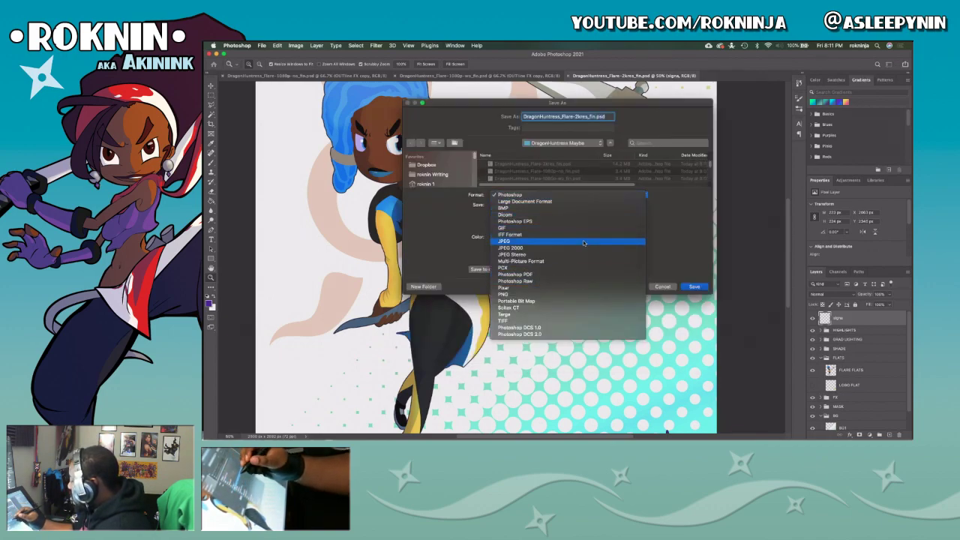
{"action": "left_click", "coordinate": [581, 294]}
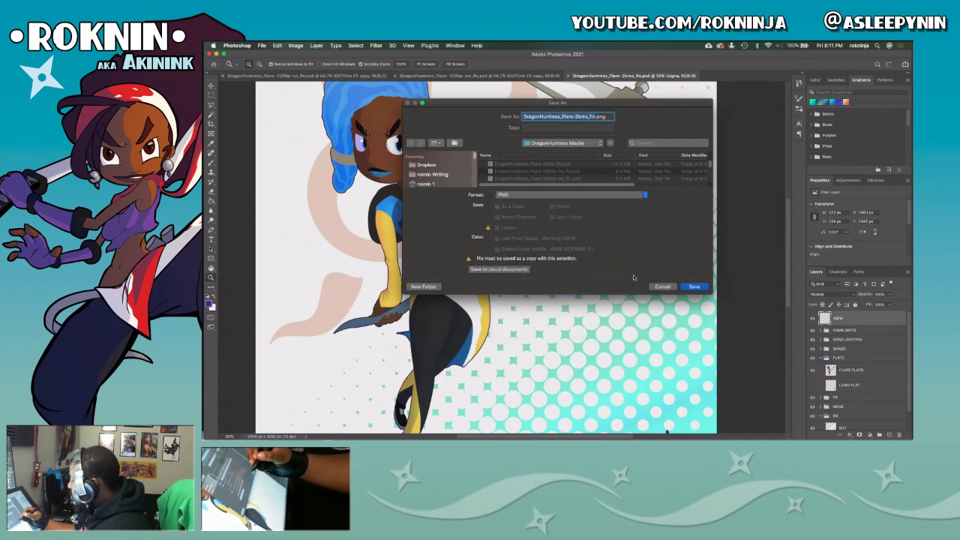
{"action": "left_click", "coordinate": [693, 287]}
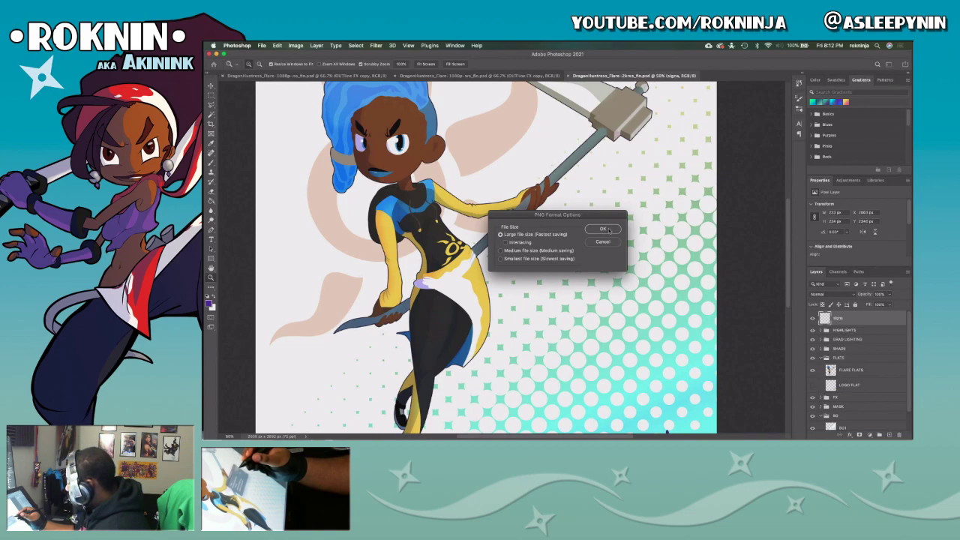
{"action": "left_click", "coordinate": [608, 230]}
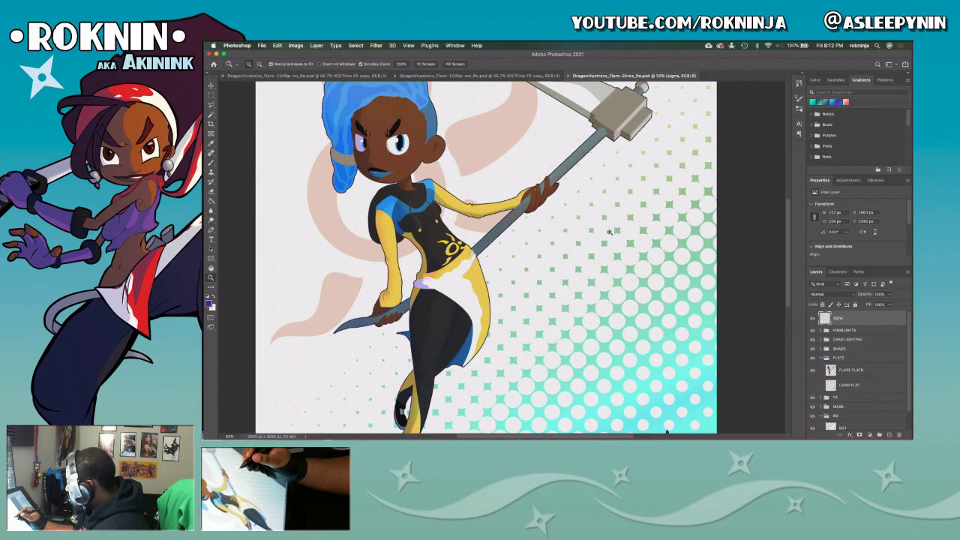
{"action": "left_click", "coordinate": [567, 75]}
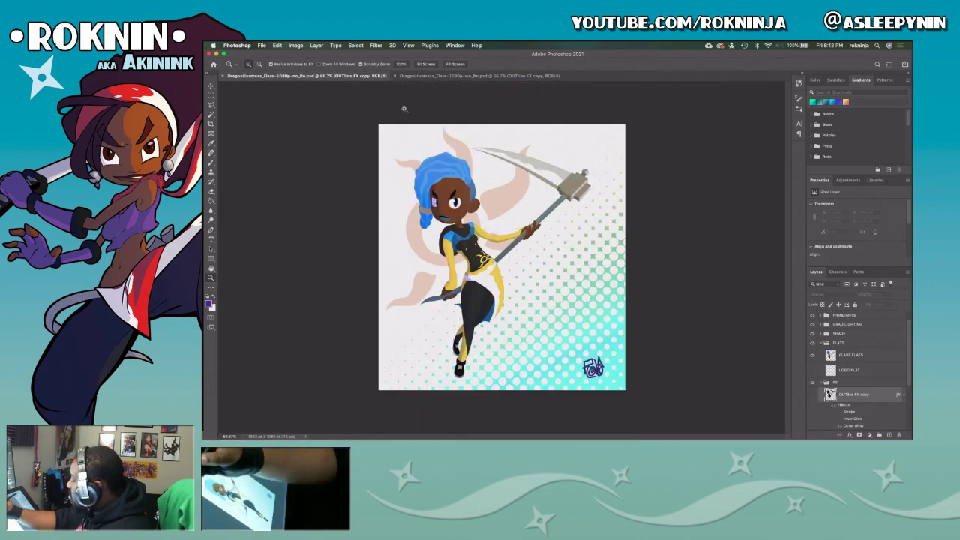
Save a PNG copy of DragonHuntress_Flare-1080p-no_fin on the computer and close that document.
{"action": "left_click", "coordinate": [262, 45]}
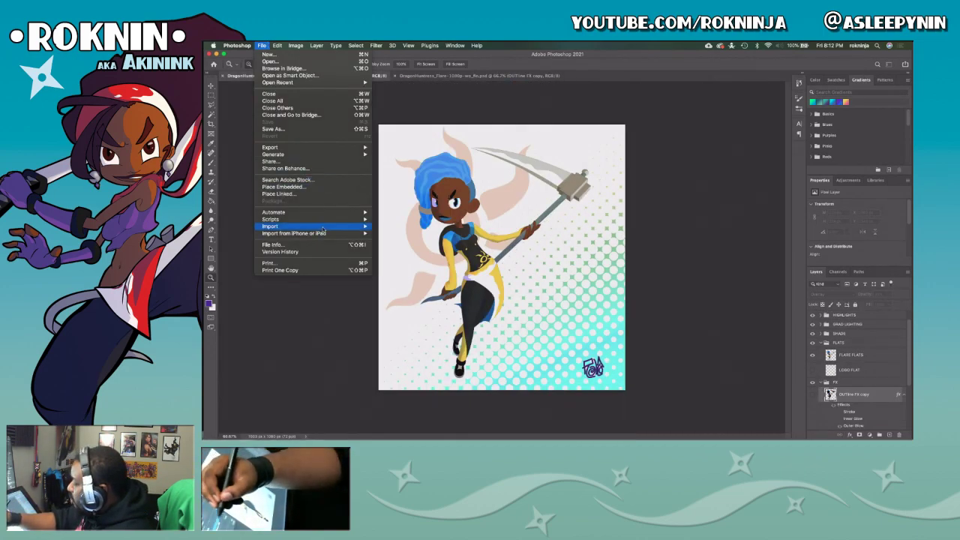
{"action": "left_click", "coordinate": [319, 129]}
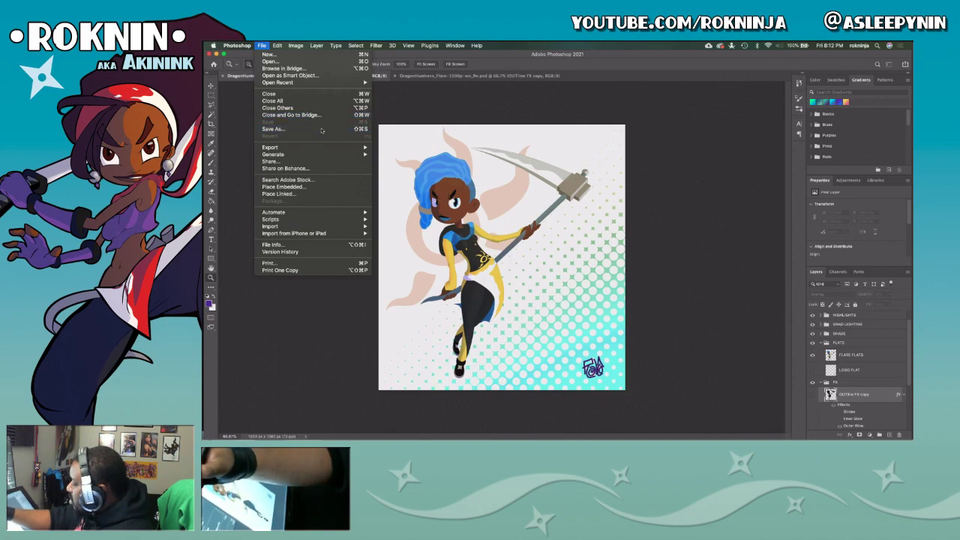
{"action": "left_click", "coordinate": [605, 314]}
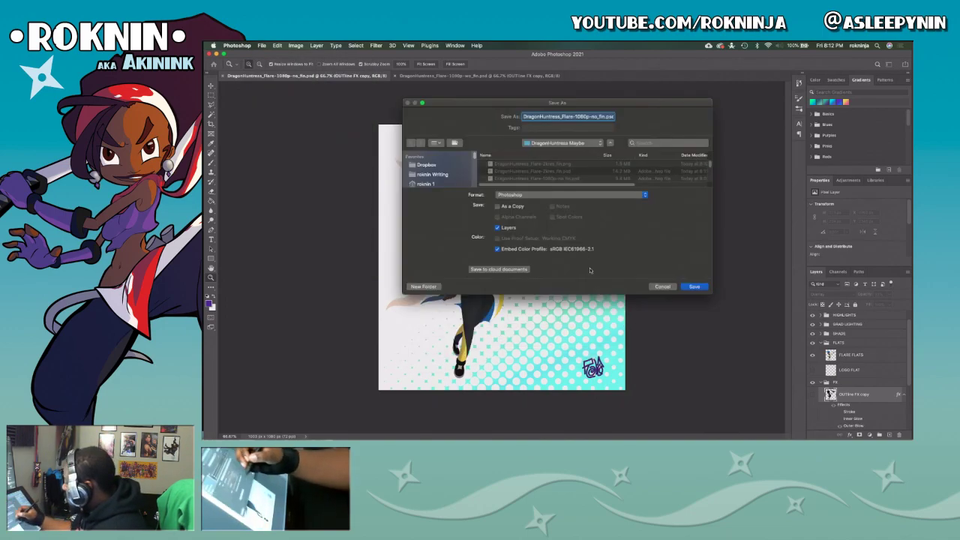
{"action": "left_click", "coordinate": [570, 195]}
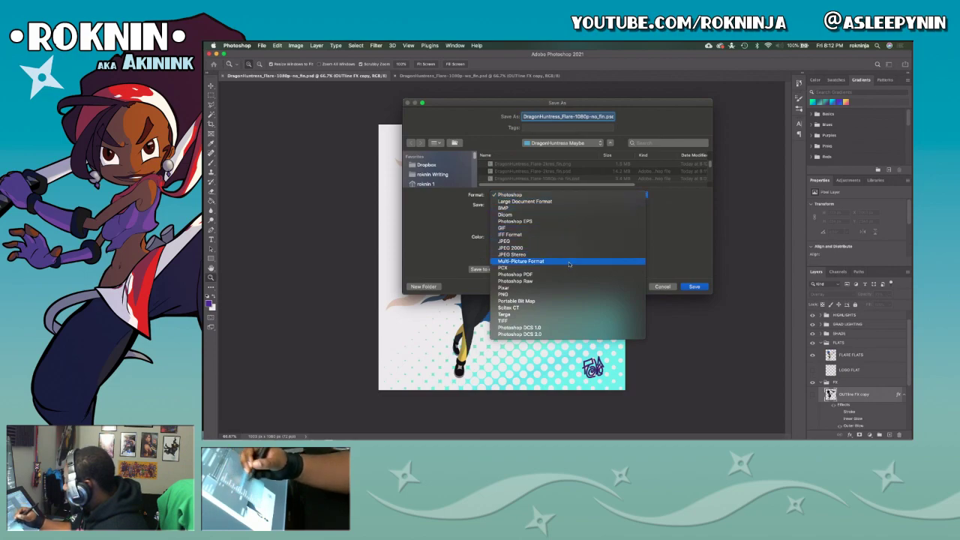
{"action": "left_click", "coordinate": [569, 292]}
{"action": "left_click", "coordinate": [693, 288]}
{"action": "left_click", "coordinate": [603, 230]}
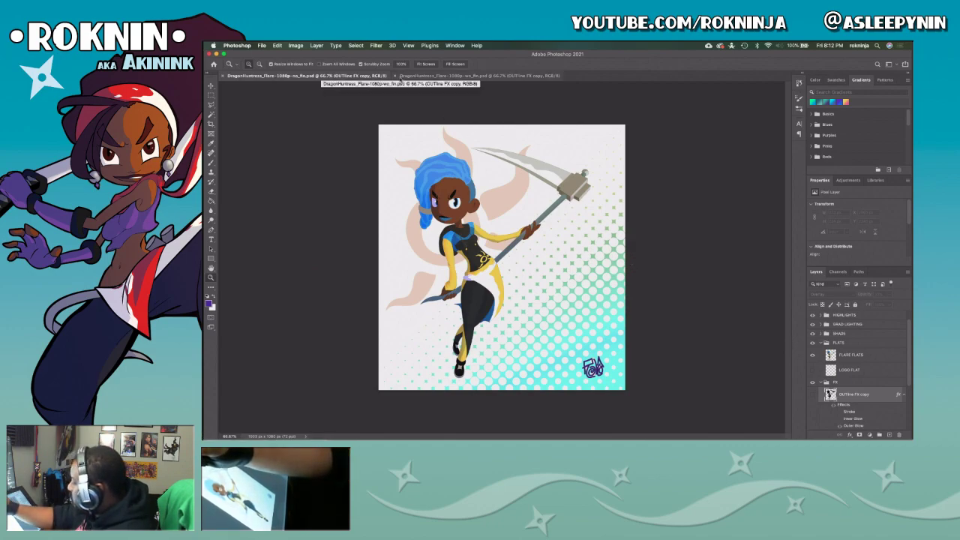
{"action": "left_click", "coordinate": [223, 77]}
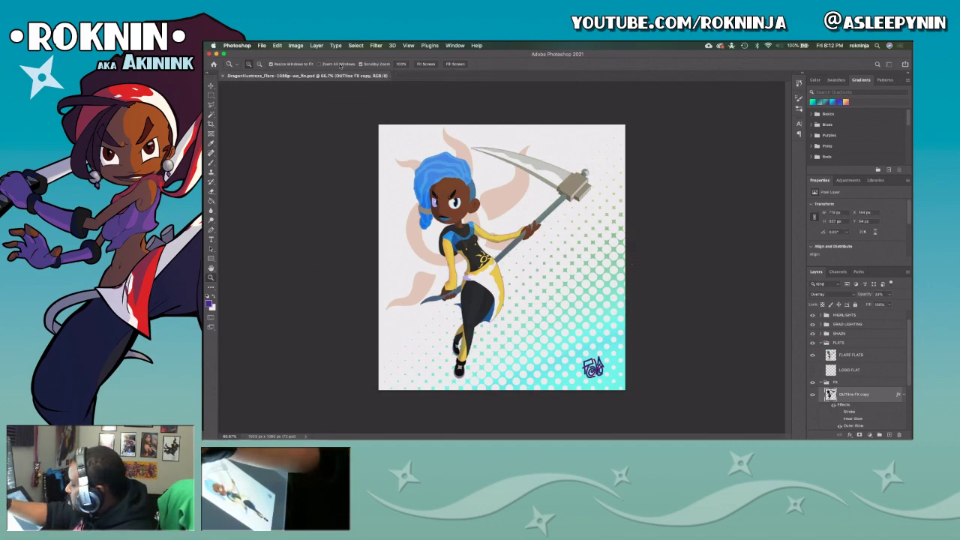
Save a PNG copy of DragonHuntress_Flare-1080p-wo_fin on the computer with the default PNG options.
{"action": "left_click", "coordinate": [261, 45]}
{"action": "left_click", "coordinate": [279, 129]}
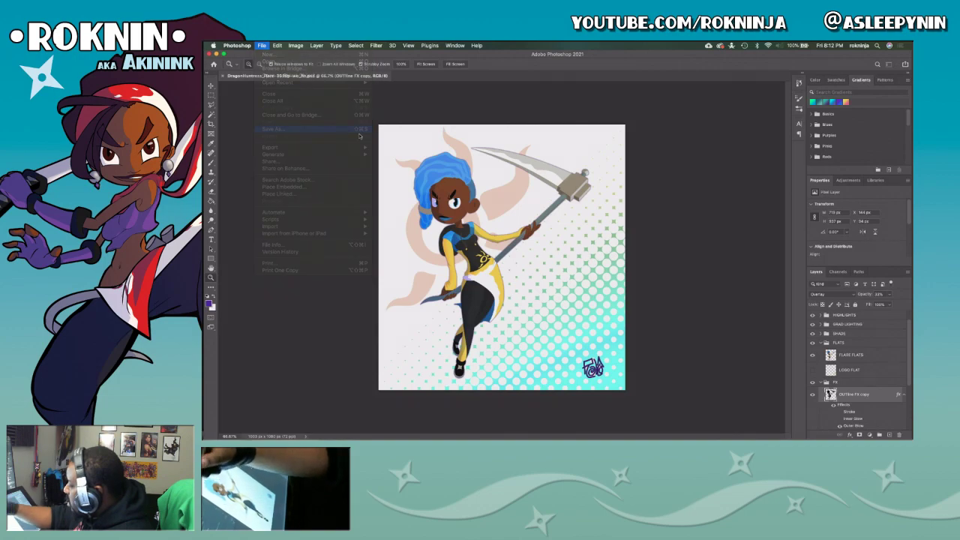
{"action": "left_click", "coordinate": [615, 310]}
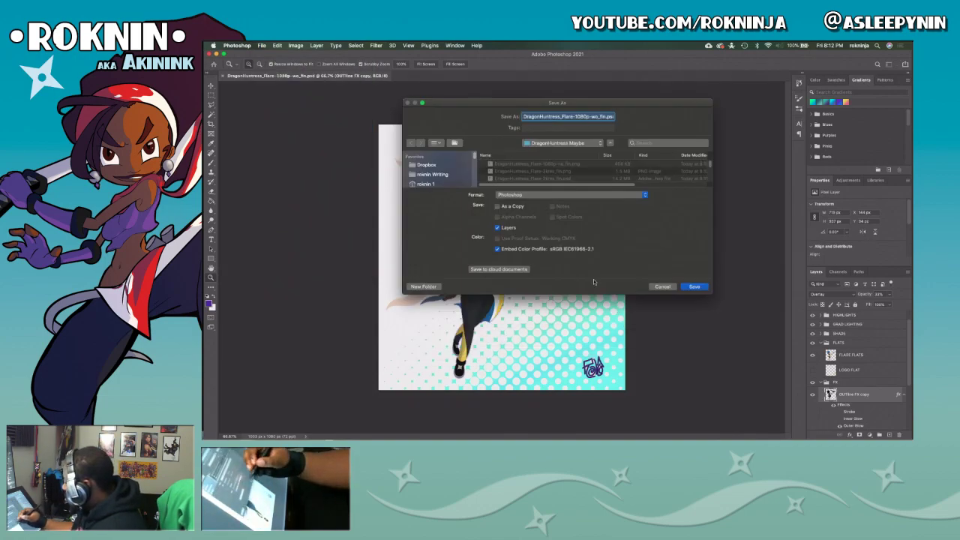
{"action": "left_click", "coordinate": [566, 198]}
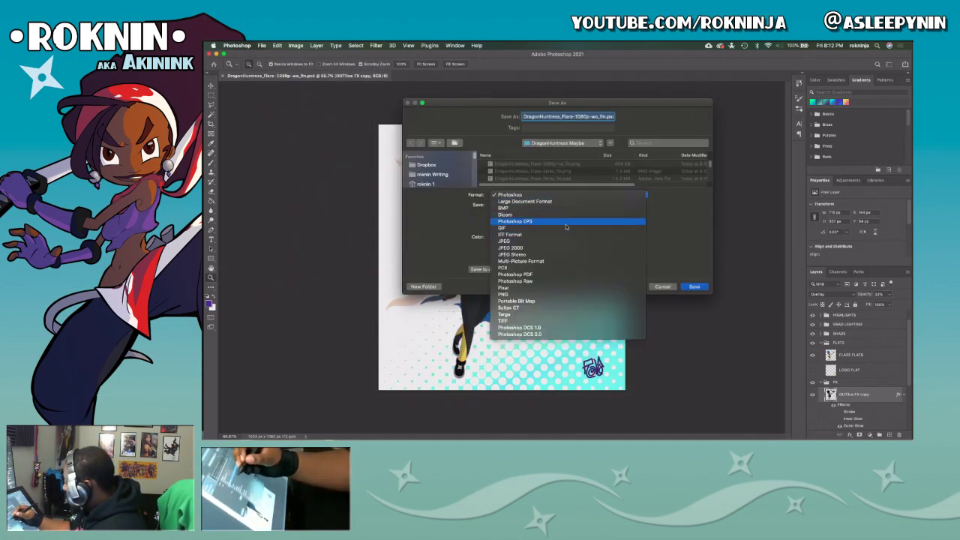
{"action": "left_click", "coordinate": [560, 294]}
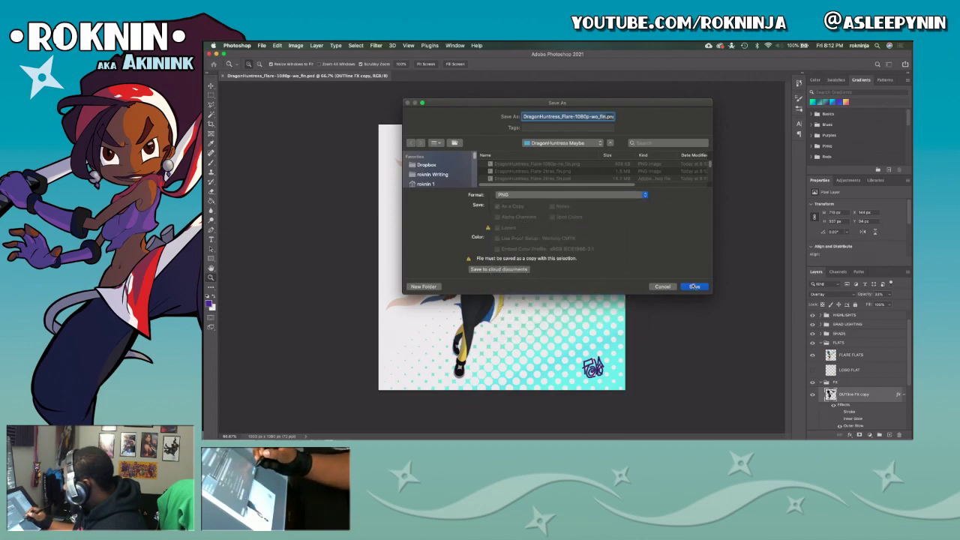
{"action": "left_click", "coordinate": [694, 287]}
{"action": "key", "text": "Return"}
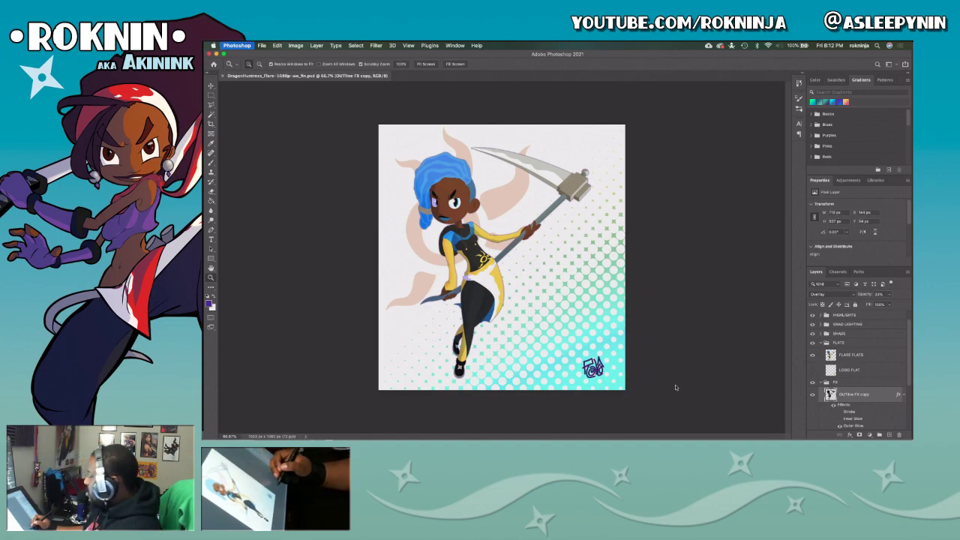
Switch to the Hatari emulator and try to quit it.
{"action": "key", "text": "super+Tab"}
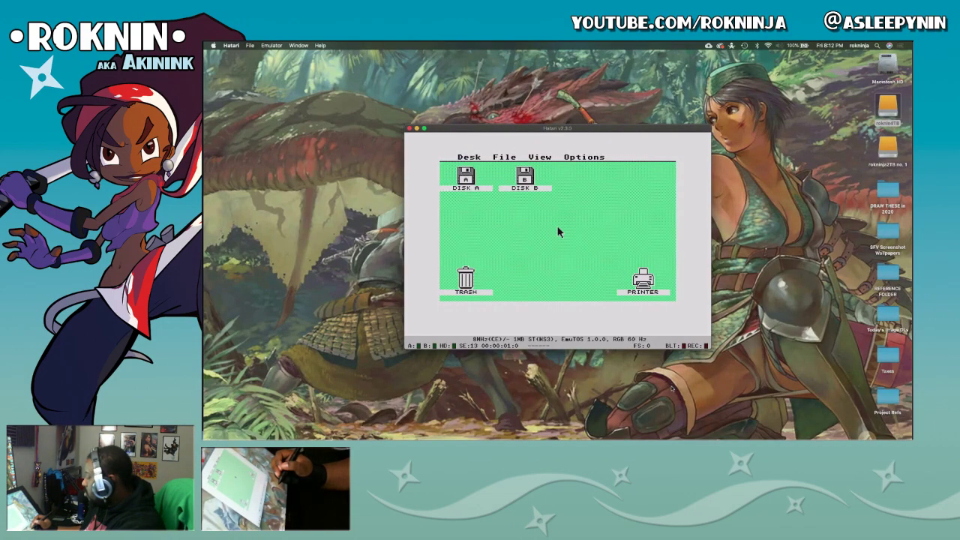
{"action": "key", "text": "super+q"}
{"action": "key", "text": "Return"}
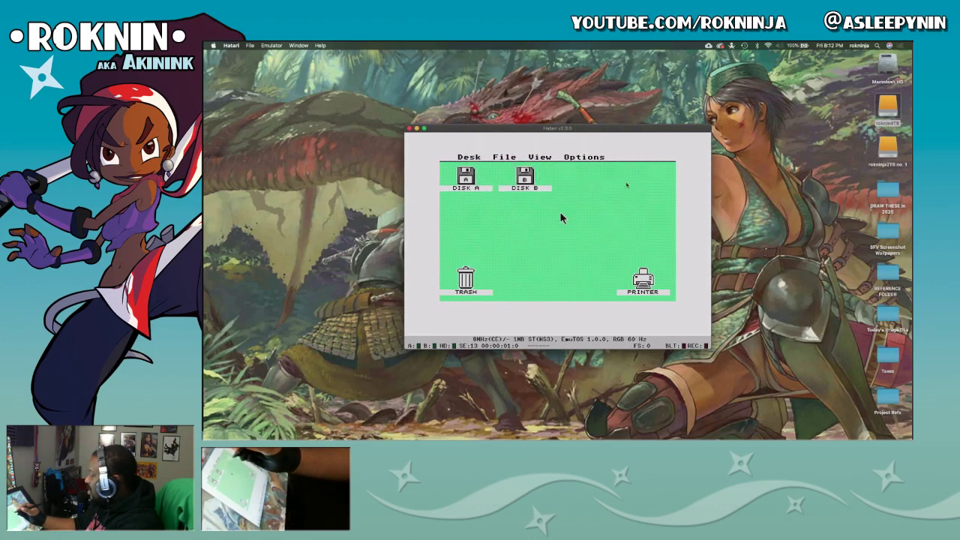
Switch to Adobe Animate and open the recent file desertduels-concepts_13.fla with the whole Desert Duels logo in view.
{"action": "mouse_move", "coordinate": [732, 437]}
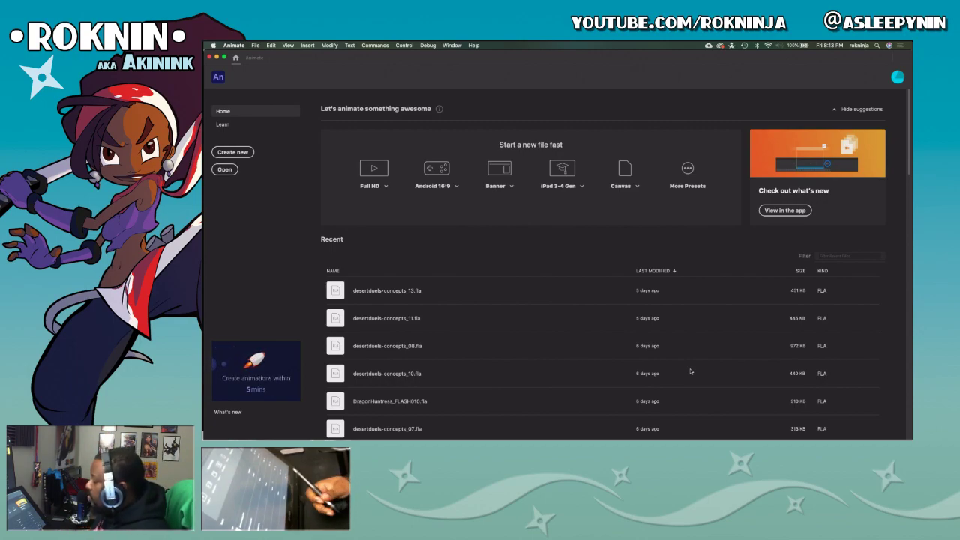
{"action": "left_click", "coordinate": [419, 303]}
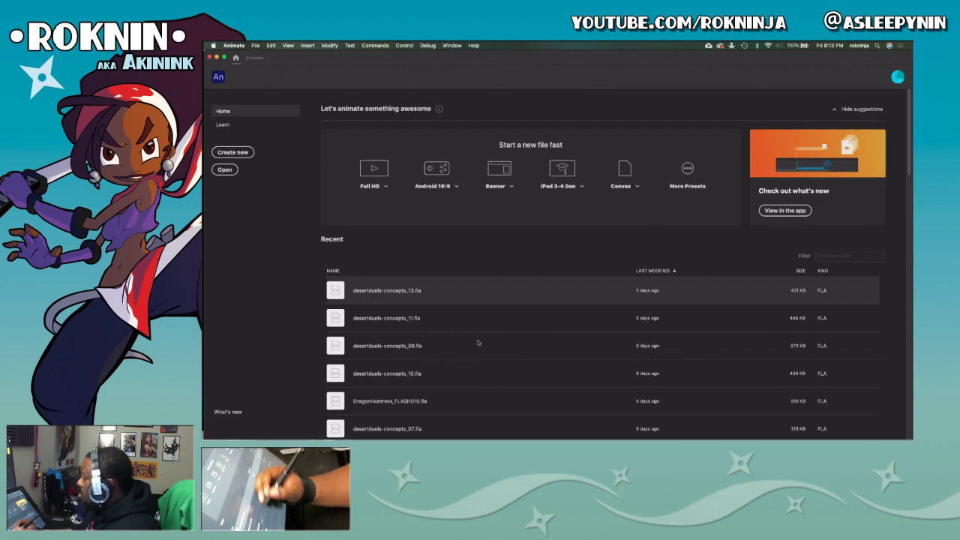
{"action": "key", "text": "z"}
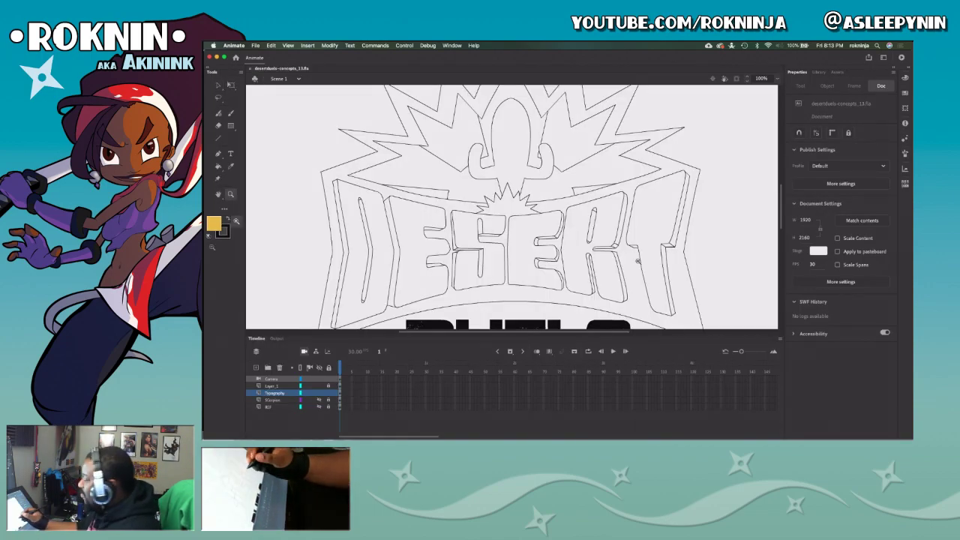
{"action": "left_click", "coordinate": [639, 262], "text": "alt"}
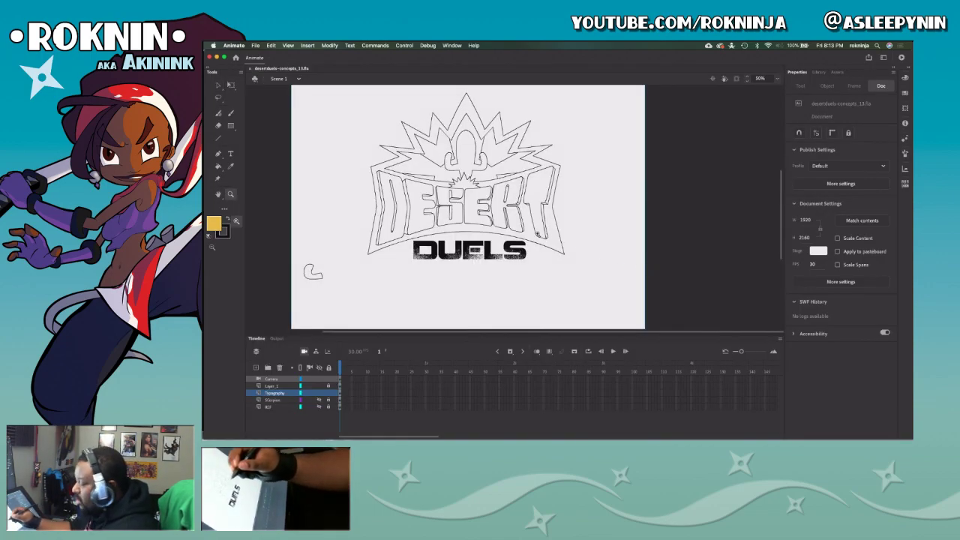
{"action": "left_click_drag", "start_coordinate": [351, 89], "coordinate": [600, 272]}
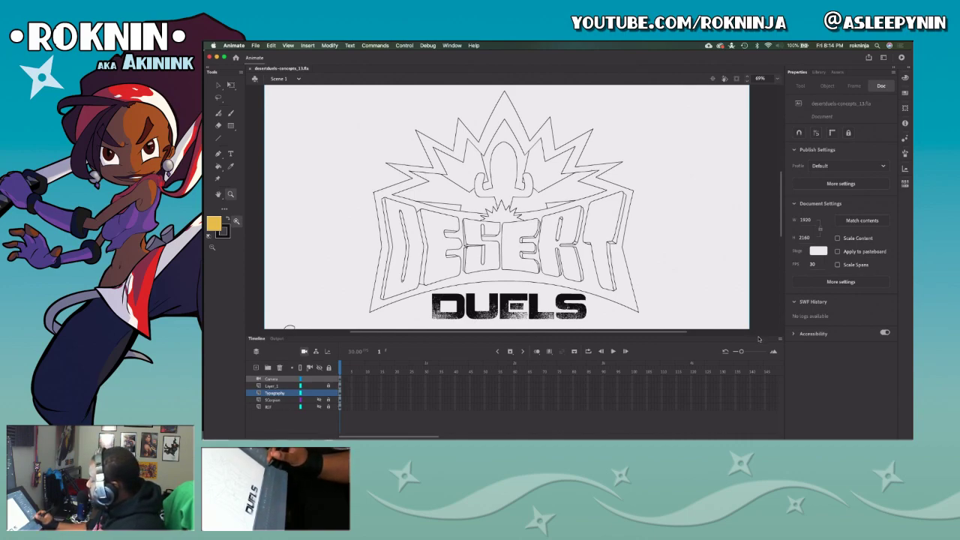
Enlarge the workspace around the Desert Duels logo by reducing the timeline's height and collapsing the document properties.
{"action": "left_click_drag", "start_coordinate": [759, 334], "coordinate": [765, 379]}
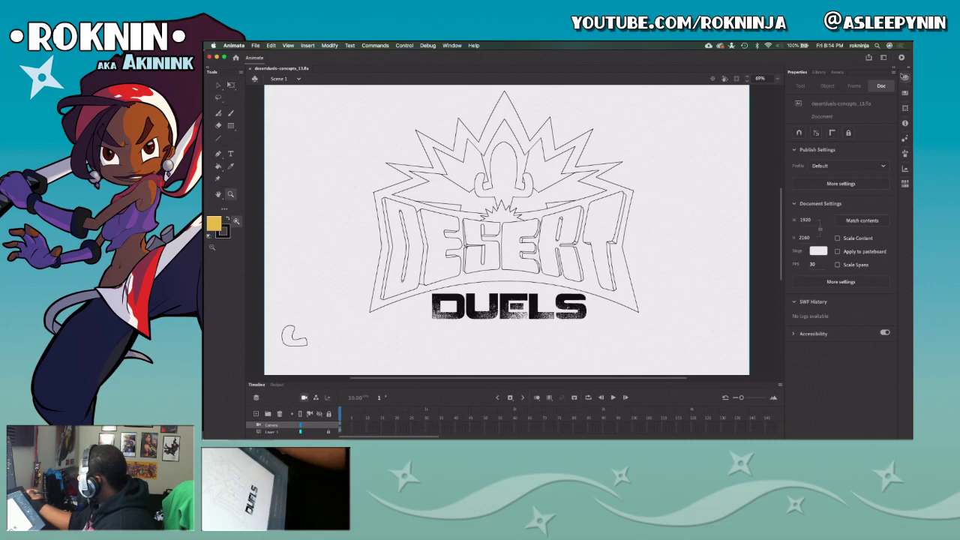
{"action": "left_click", "coordinate": [892, 71]}
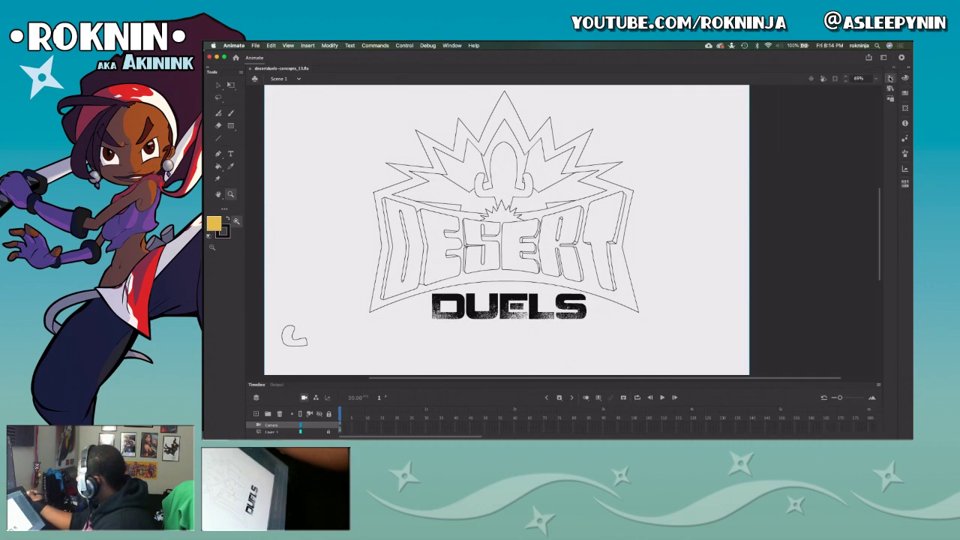
{"action": "left_click", "coordinate": [879, 385]}
{"action": "left_click", "coordinate": [880, 386]}
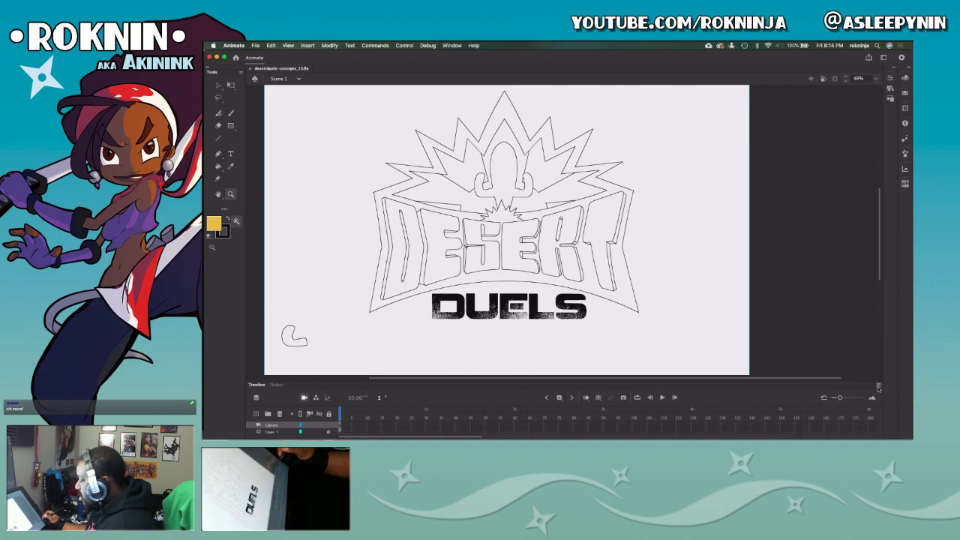
{"action": "left_click_drag", "start_coordinate": [653, 287], "coordinate": [702, 309]}
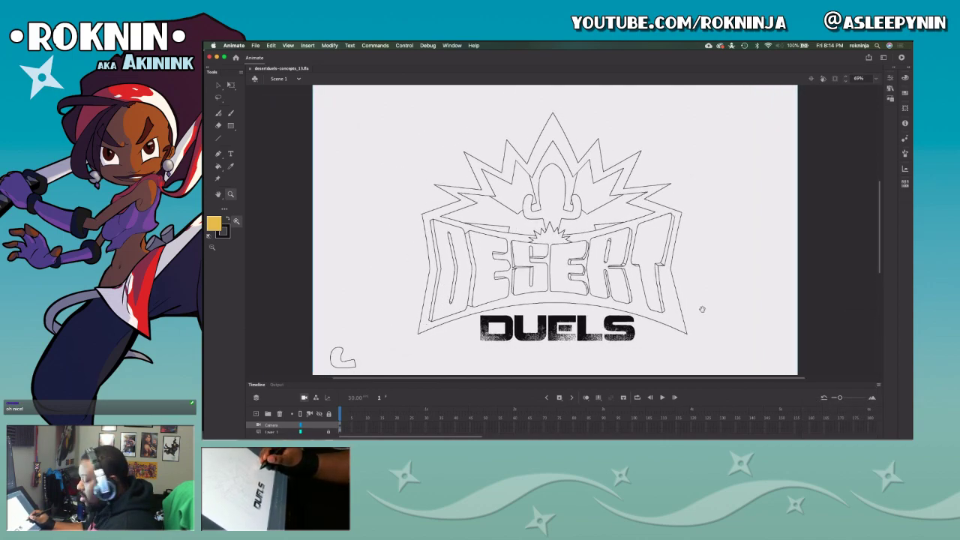
{"action": "left_click_drag", "start_coordinate": [403, 102], "coordinate": [720, 360]}
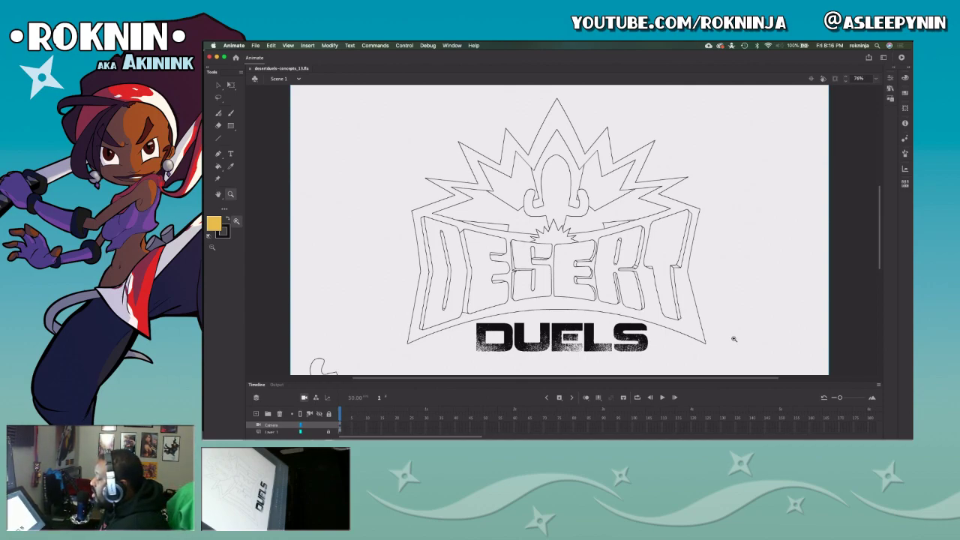
Switch to OneNote and look over the character drawings and weapon sketch on the Character Art page.
{"action": "key", "text": "super+Tab"}
{"action": "key", "text": "super+Tab"}
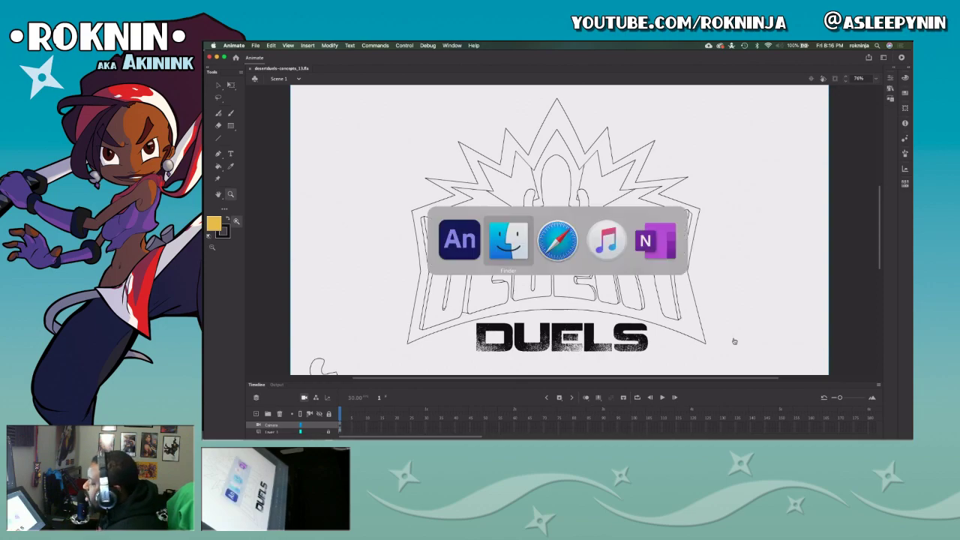
{"action": "key", "text": "super+Tab"}
{"action": "key", "text": "super+Tab"}
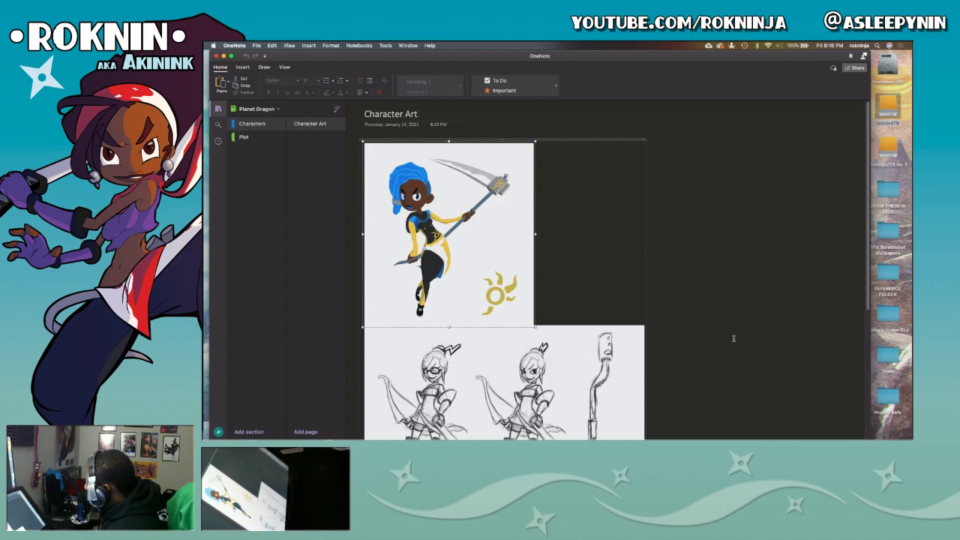
{"action": "scroll", "coordinate": [870, 307], "scroll_direction": "down", "scroll_amount": 1}
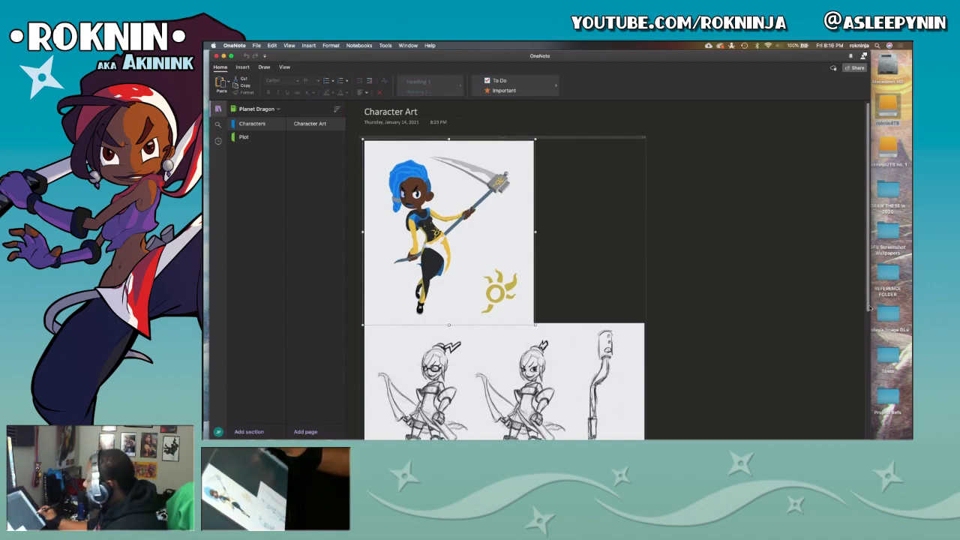
{"action": "scroll", "coordinate": [870, 308], "scroll_direction": "down", "scroll_amount": 5}
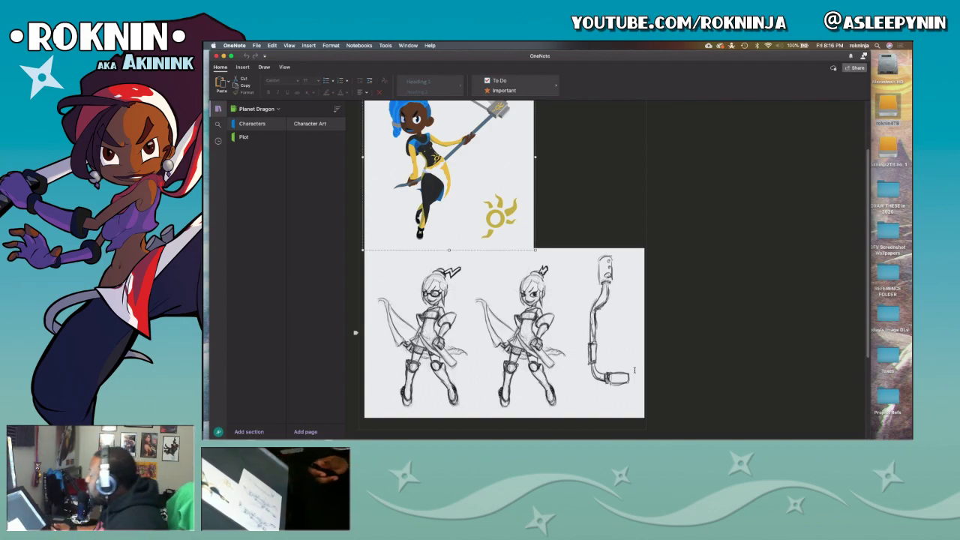
{"action": "scroll", "coordinate": [865, 335], "scroll_direction": "up", "scroll_amount": 2}
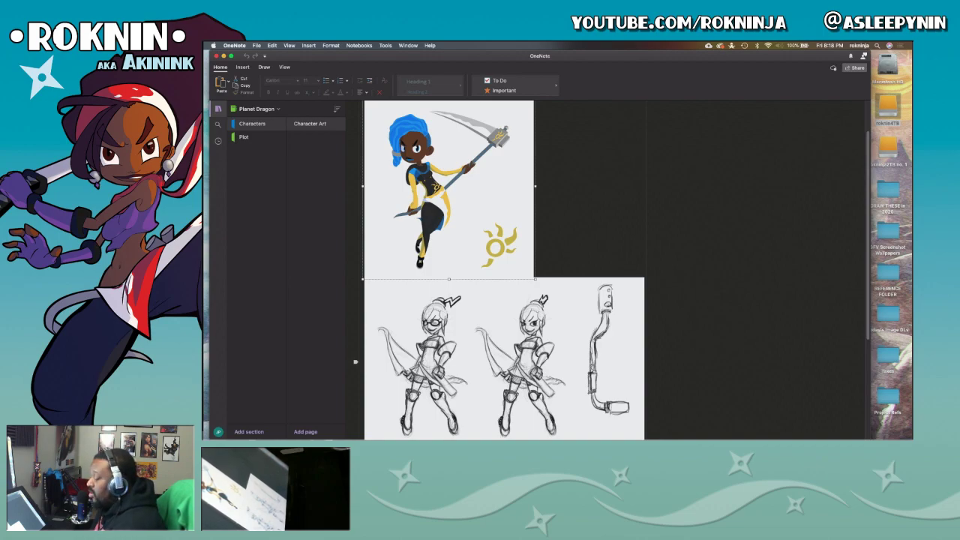
{"action": "key", "text": "super+Tab"}
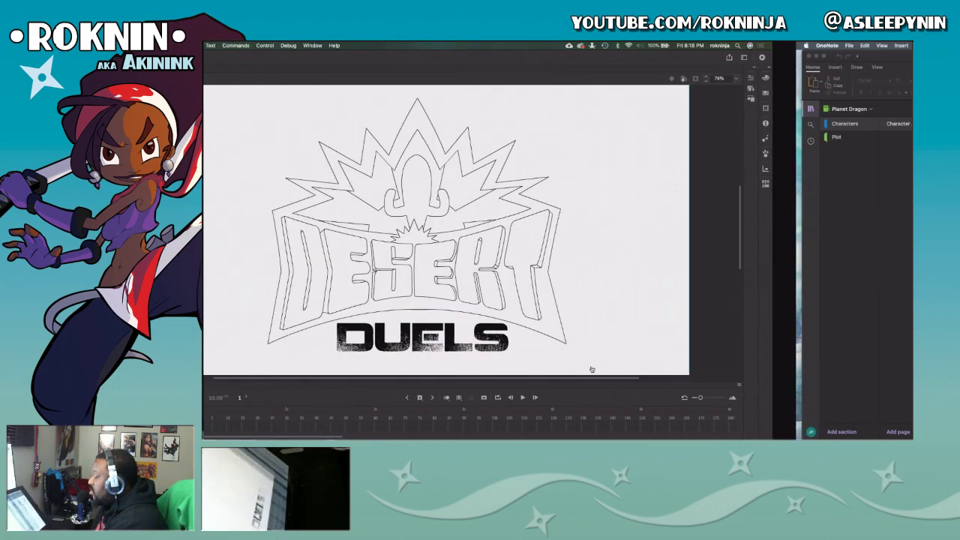
{"action": "key", "text": "super+Tab"}
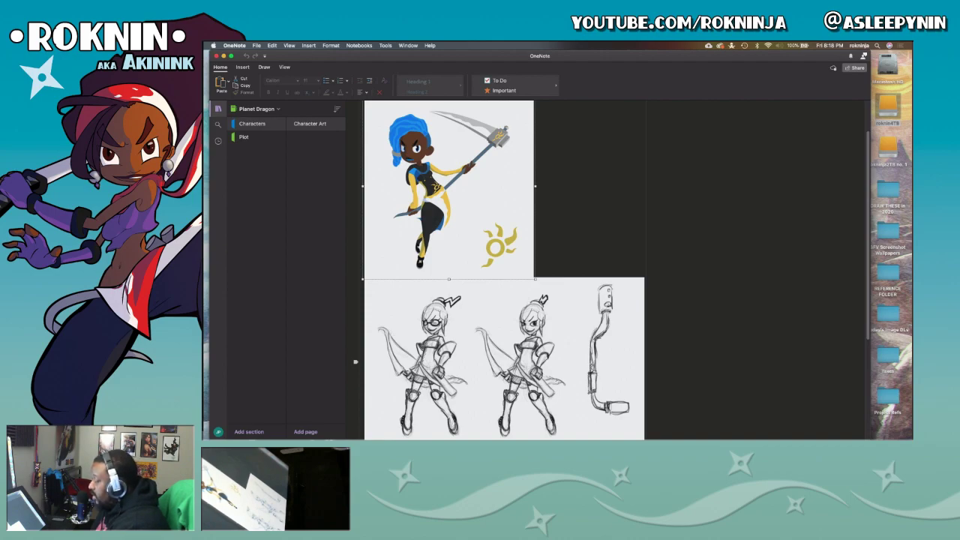
Switch back to Animate and clean up the inner bevel line at the closed end of the R's middle notch in DESERT.
{"action": "key", "text": "super+Tab"}
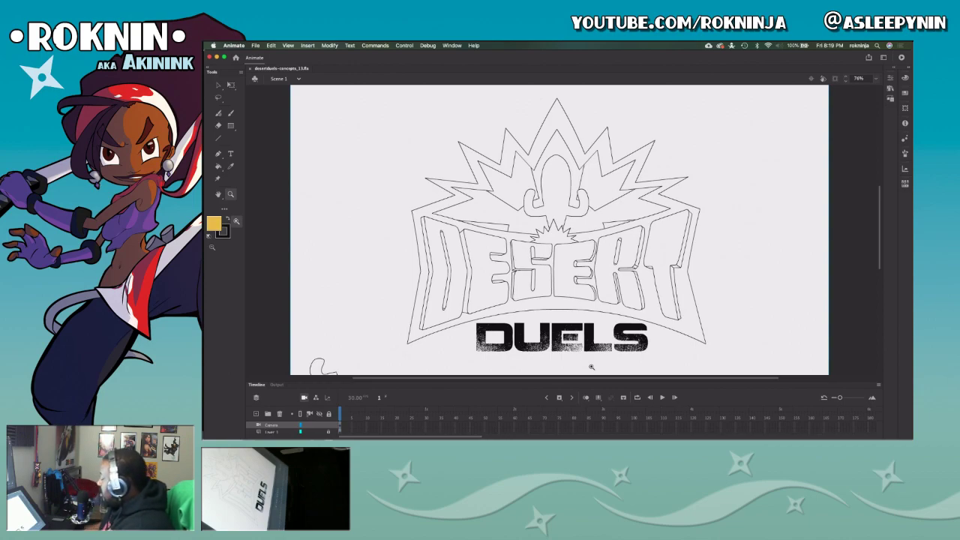
{"action": "left_click_drag", "start_coordinate": [609, 256], "coordinate": [628, 310]}
{"action": "key", "text": "p"}
{"action": "left_click", "coordinate": [538, 234]}
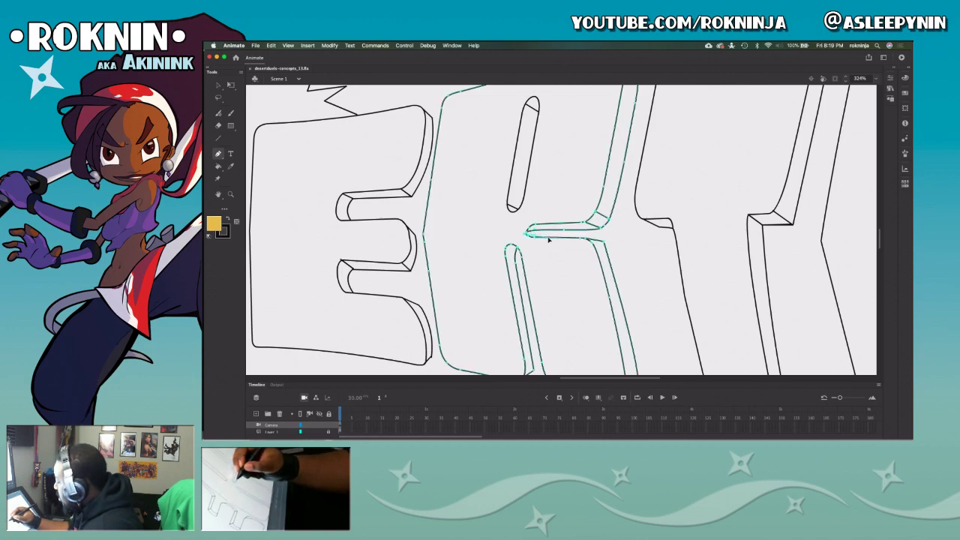
{"action": "left_click", "coordinate": [579, 239]}
{"action": "key", "text": "v"}
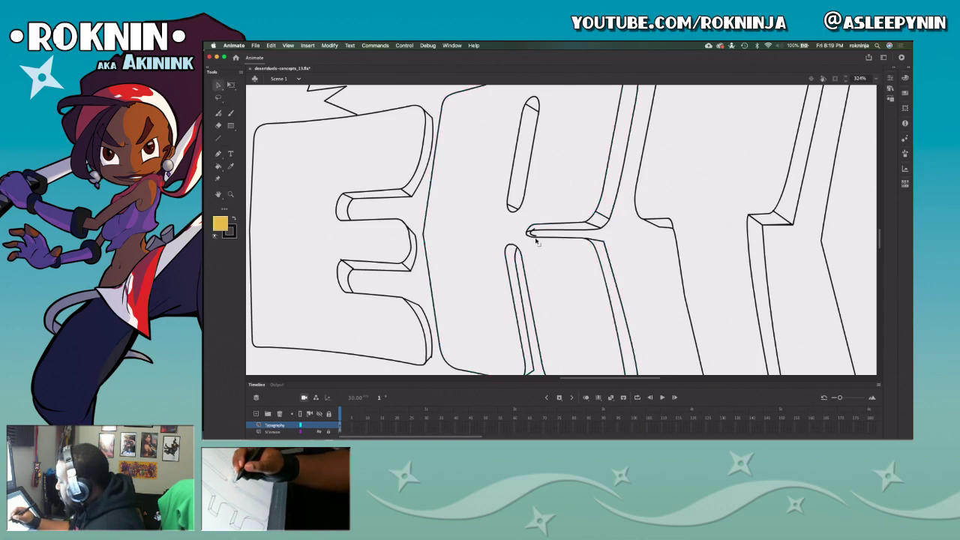
{"action": "left_click", "coordinate": [533, 235]}
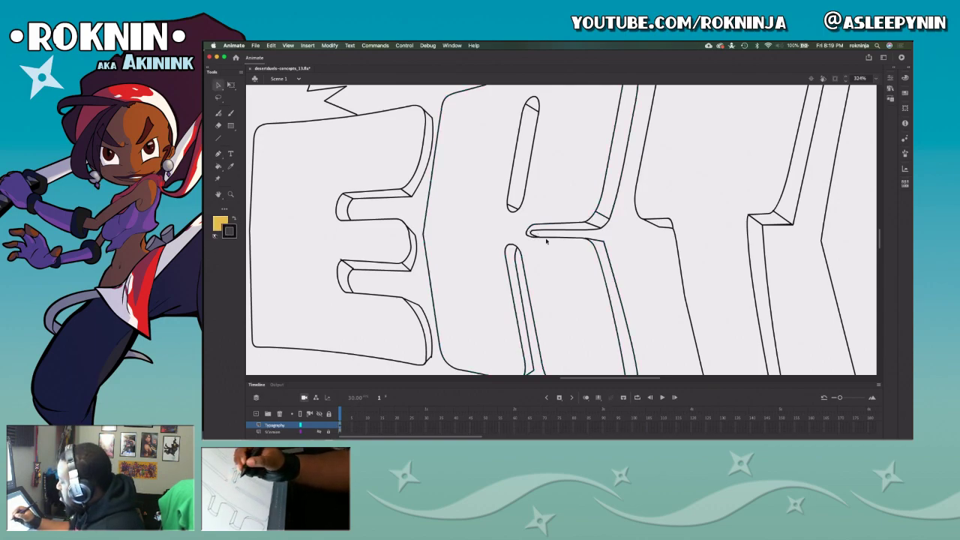
Pull the rounded end of the inner bevel line in the R's notch slightly inward, away from the notch's outer tip.
{"action": "key", "text": "z"}
{"action": "left_click", "coordinate": [632, 282], "text": "alt"}
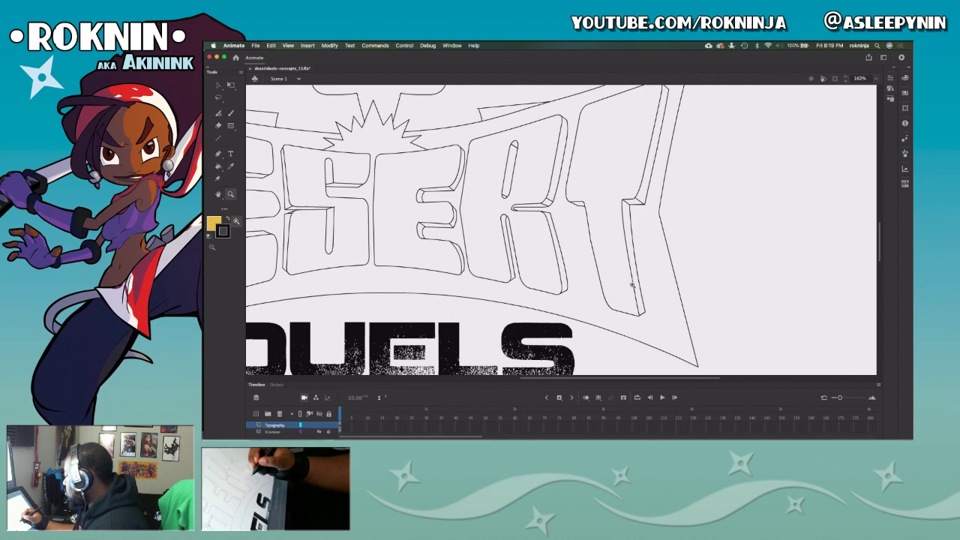
{"action": "left_click_drag", "start_coordinate": [496, 189], "coordinate": [578, 281]}
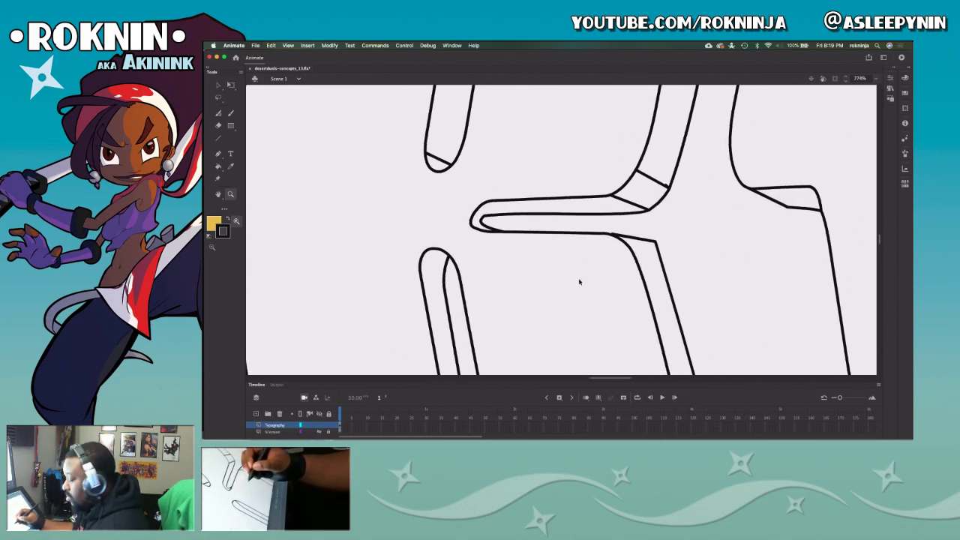
{"action": "key", "text": "v"}
{"action": "left_click_drag", "start_coordinate": [492, 223], "coordinate": [501, 222]}
{"action": "key", "text": "z"}
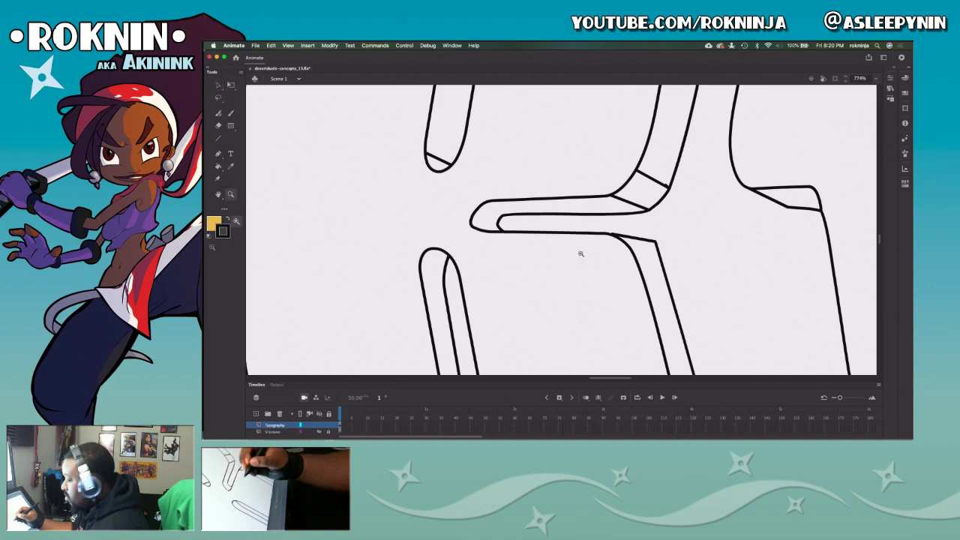
Check the reshaped R notch up close and within the whole logo, and save the document.
{"action": "left_click", "coordinate": [578, 253], "text": "alt"}
{"action": "left_click", "coordinate": [578, 253], "text": "alt"}
{"action": "left_click", "coordinate": [595, 271], "text": "alt"}
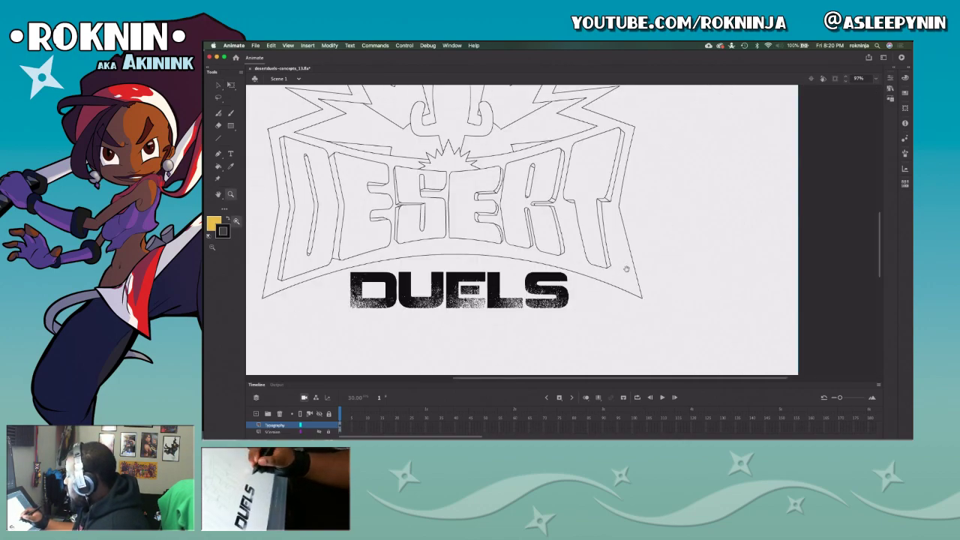
{"action": "left_click_drag", "start_coordinate": [550, 223], "coordinate": [564, 245]}
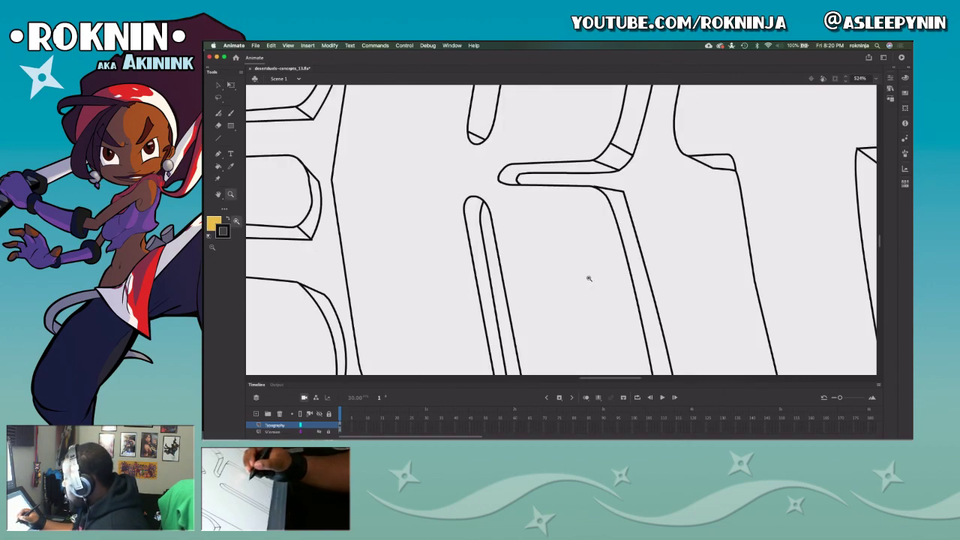
{"action": "left_click", "coordinate": [589, 279], "text": "alt"}
{"action": "left_click", "coordinate": [589, 279], "text": "alt"}
{"action": "left_click", "coordinate": [589, 278], "text": "alt"}
{"action": "left_click_drag", "start_coordinate": [589, 278], "coordinate": [597, 313]}
{"action": "left_click_drag", "start_coordinate": [588, 272], "coordinate": [605, 297]}
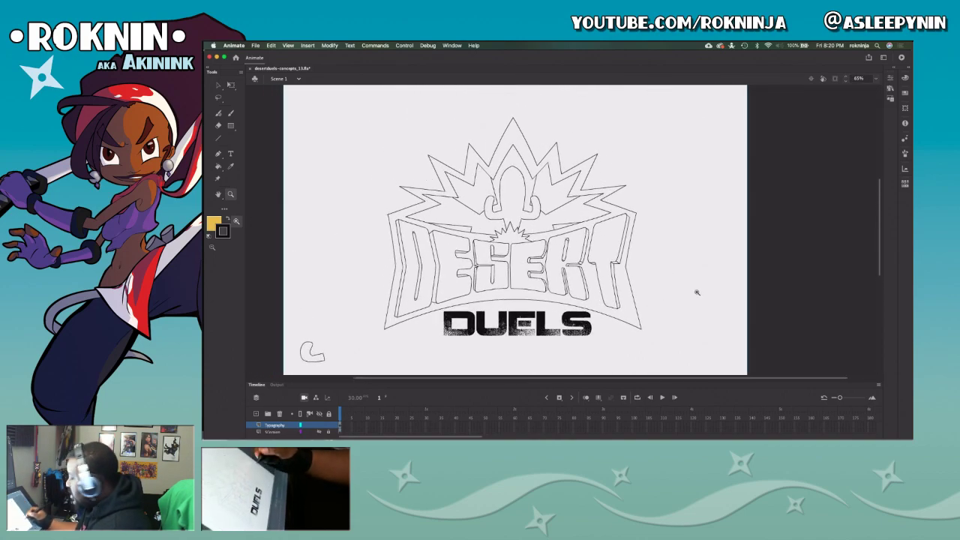
{"action": "key", "text": "super+s"}
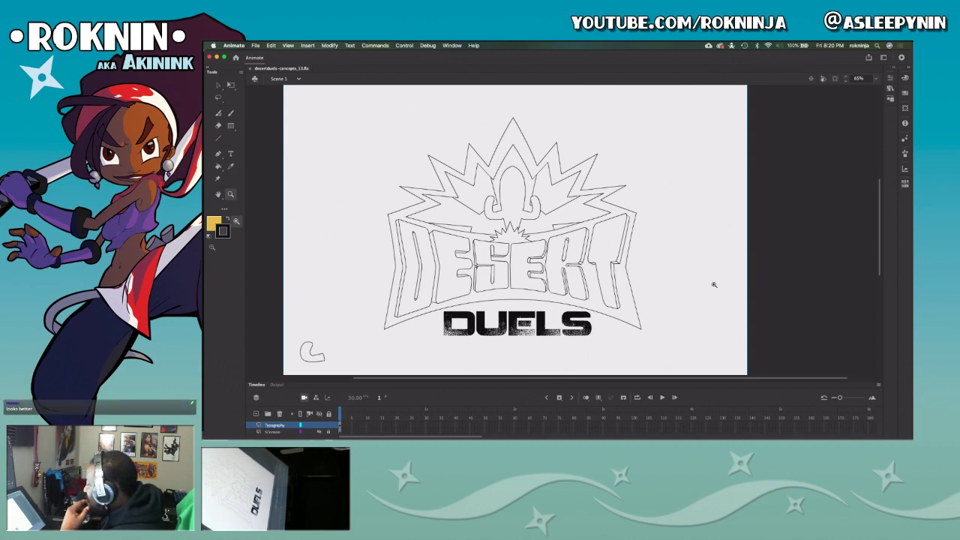
Draw temporary horizontal lines across and beyond the banner's upper corners to compare their heights, and delete the lines.
{"action": "key", "text": "n"}
{"action": "left_click_drag", "start_coordinate": [402, 215], "coordinate": [647, 212]}
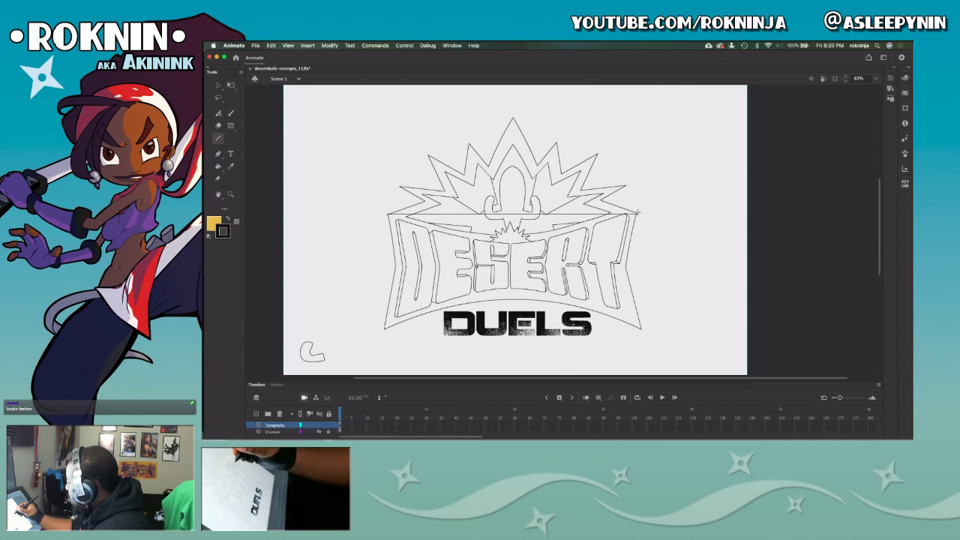
{"action": "left_click_drag", "start_coordinate": [637, 212], "coordinate": [687, 214]}
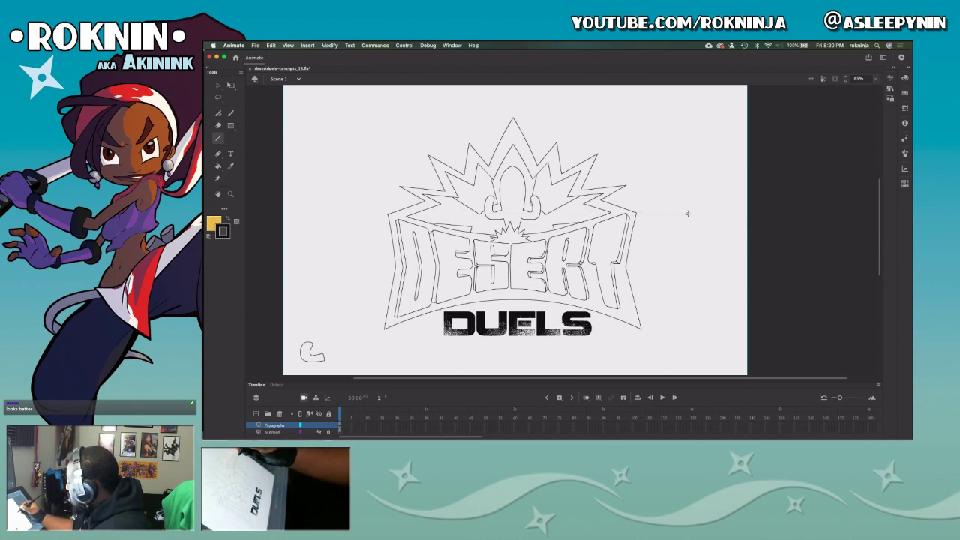
{"action": "key", "text": "v"}
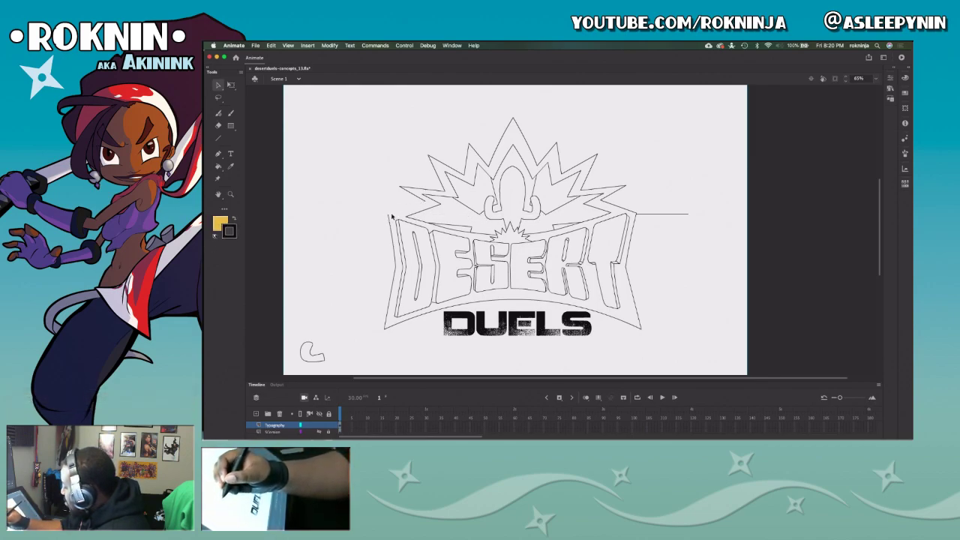
{"action": "left_click", "coordinate": [648, 216]}
{"action": "key", "text": "Delete"}
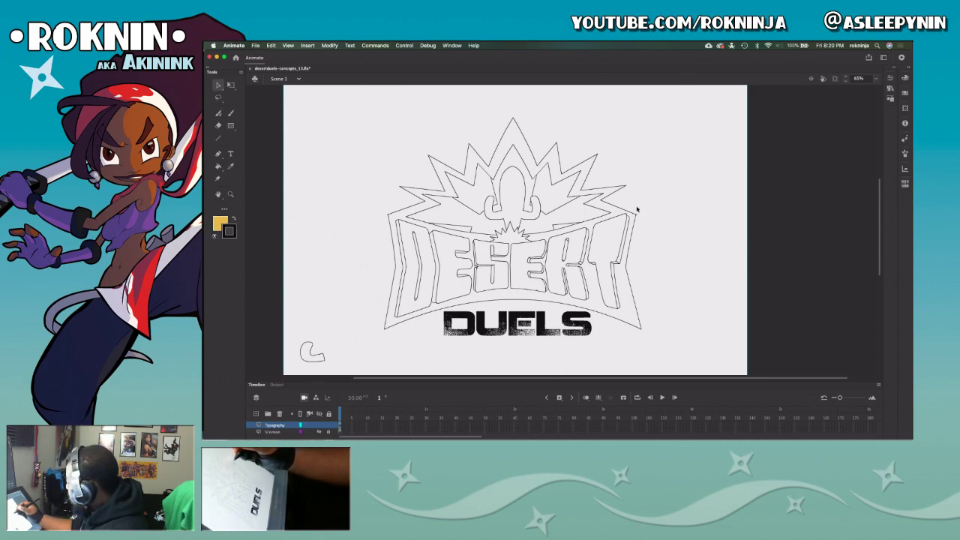
{"action": "left_click", "coordinate": [638, 216]}
{"action": "key", "text": "Delete"}
{"action": "left_click", "coordinate": [636, 215]}
{"action": "key", "text": "Delete"}
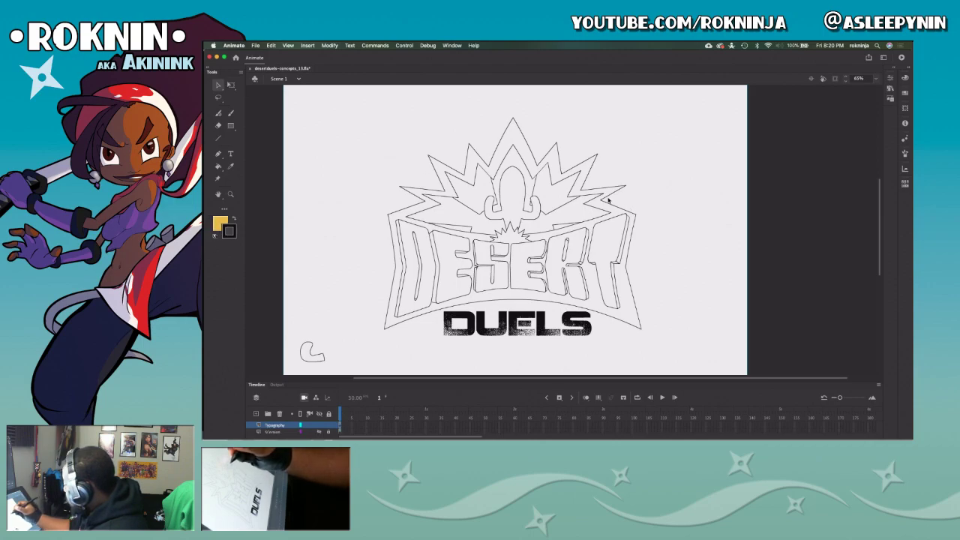
Compare the crown's lower side notches using temporary horizontal lines, undo those lines, and save the document.
{"action": "key", "text": "n"}
{"action": "left_click_drag", "start_coordinate": [609, 200], "coordinate": [296, 198]}
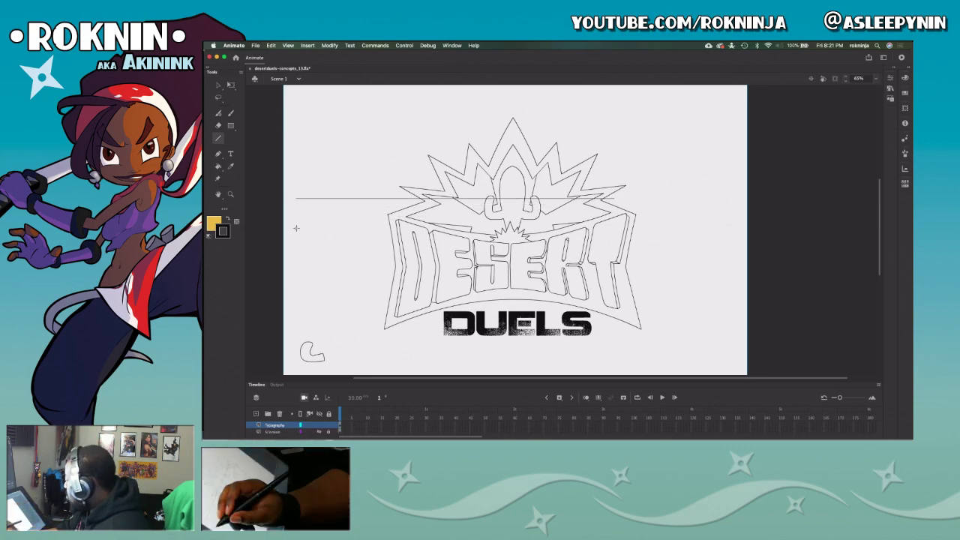
{"action": "key", "text": "super+z"}
{"action": "left_click_drag", "start_coordinate": [615, 198], "coordinate": [672, 199]}
{"action": "key", "text": "super+z"}
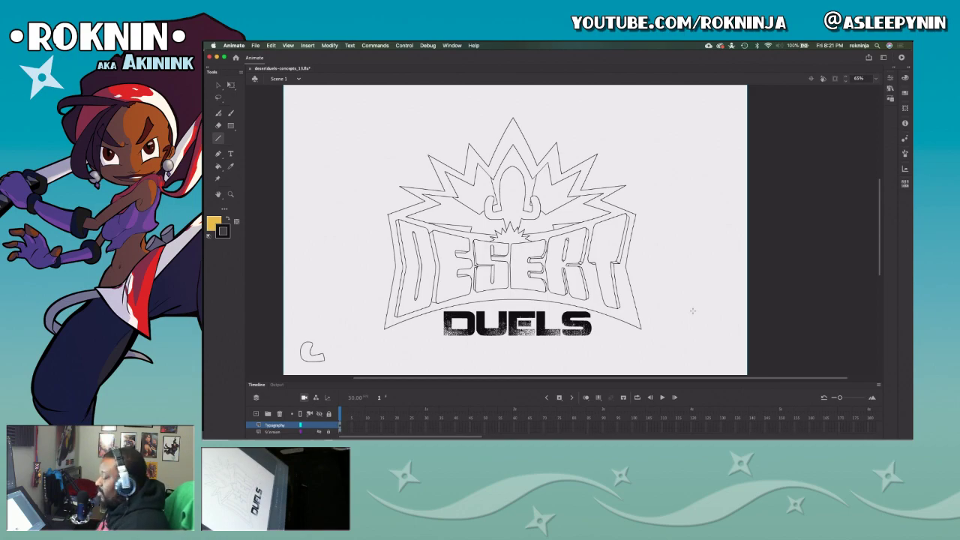
{"action": "key", "text": "super+s"}
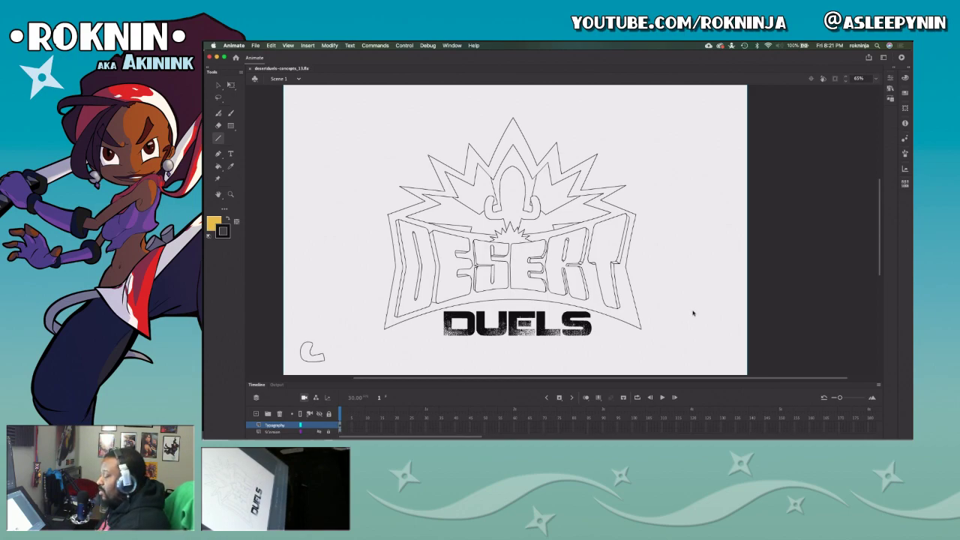